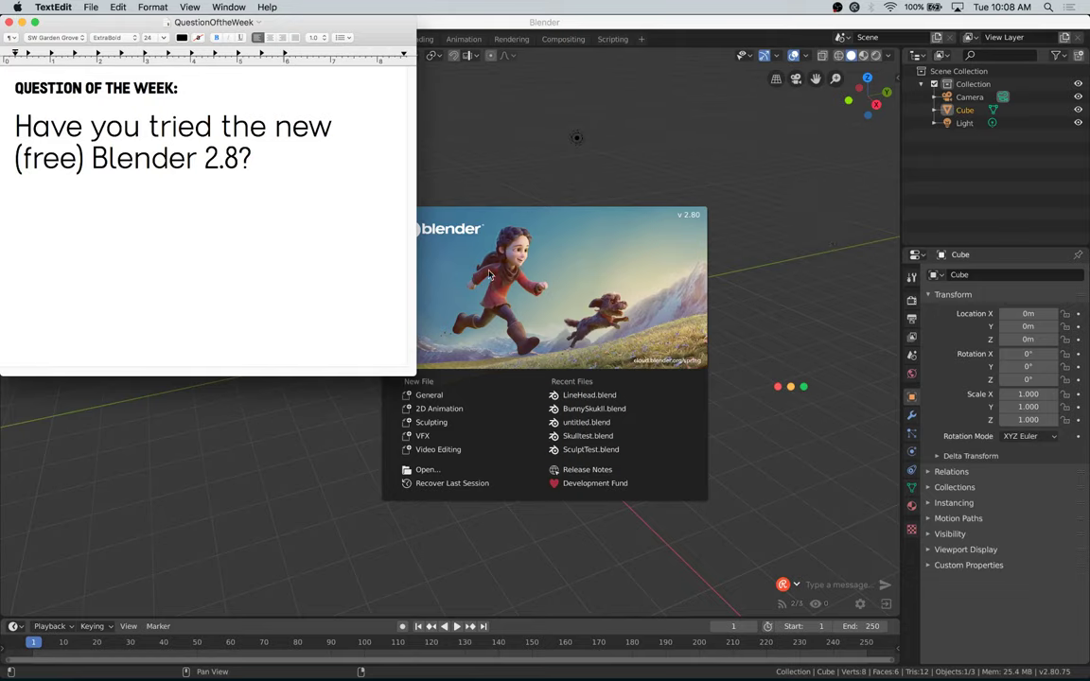
{"action": "left_click", "coordinate": [835, 7]}
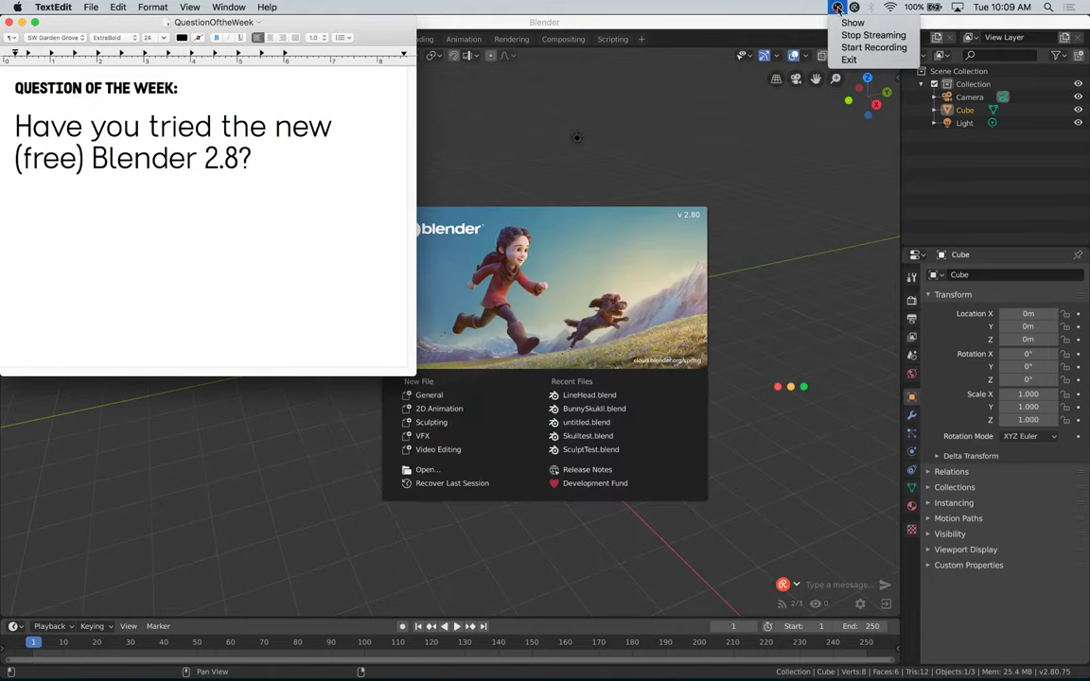
{"action": "left_click", "coordinate": [666, 20]}
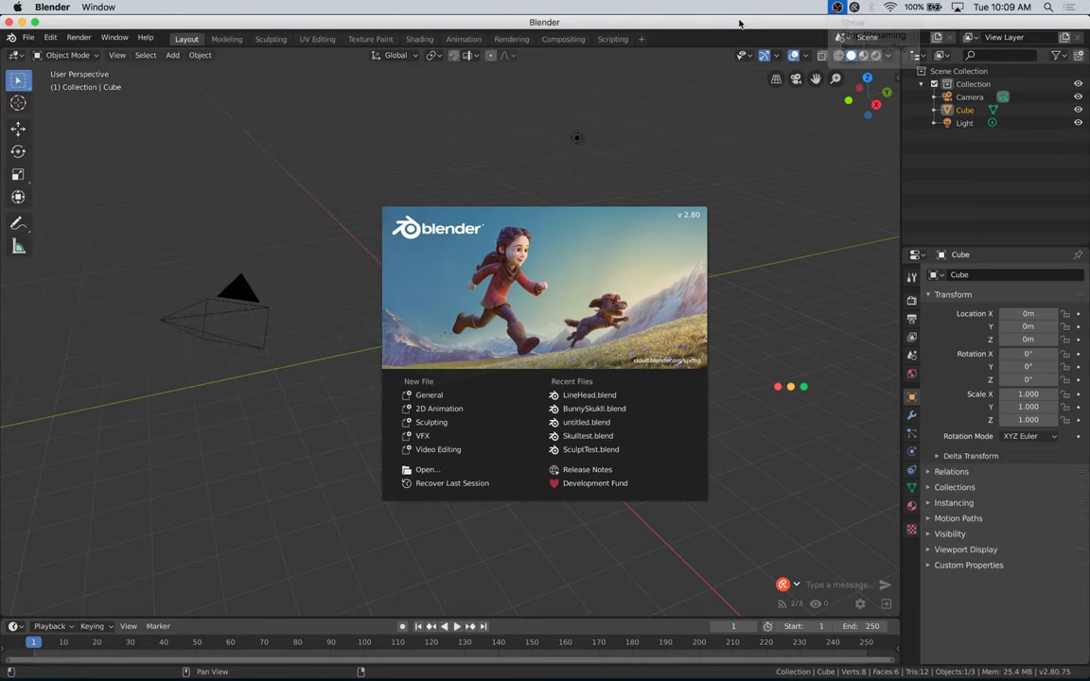
{"action": "key", "text": "ctrl+Up"}
{"action": "left_click", "coordinate": [92, 236]}
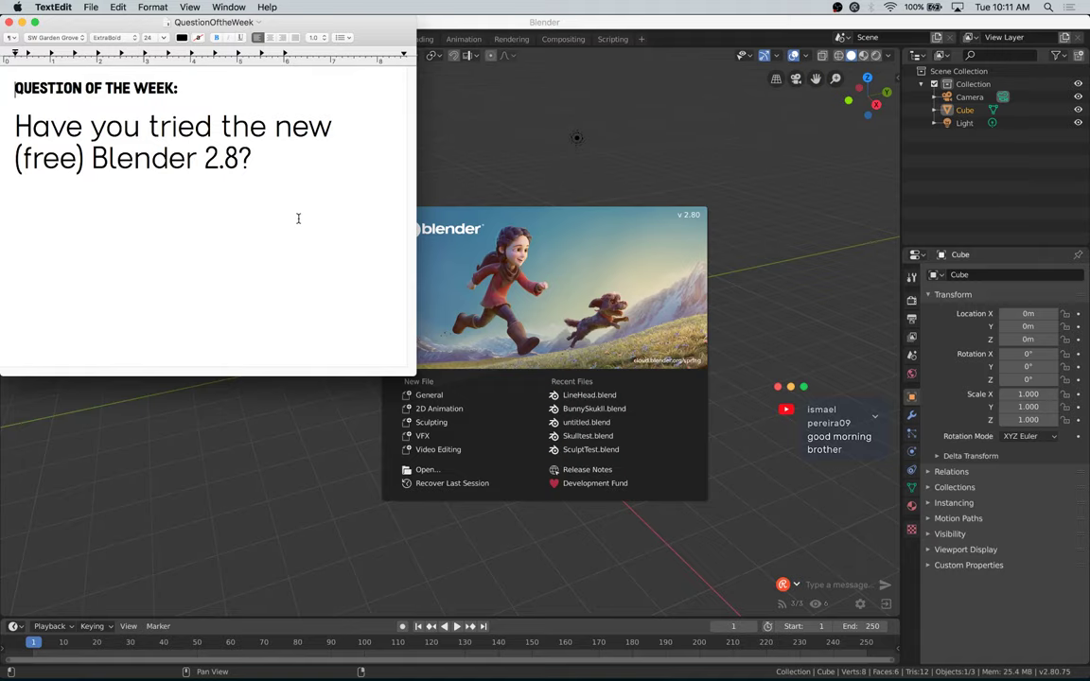
Step: Switch to Blender and create a new file from the Sculpting template
{"action": "left_click", "coordinate": [470, 18]}
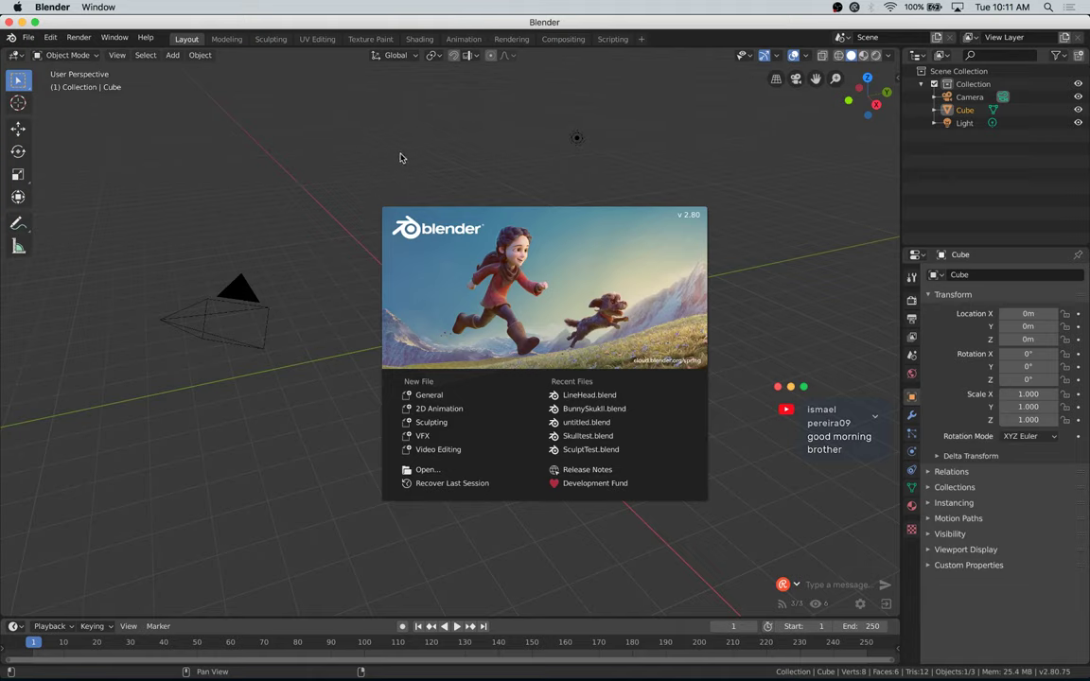
{"action": "left_click", "coordinate": [431, 424]}
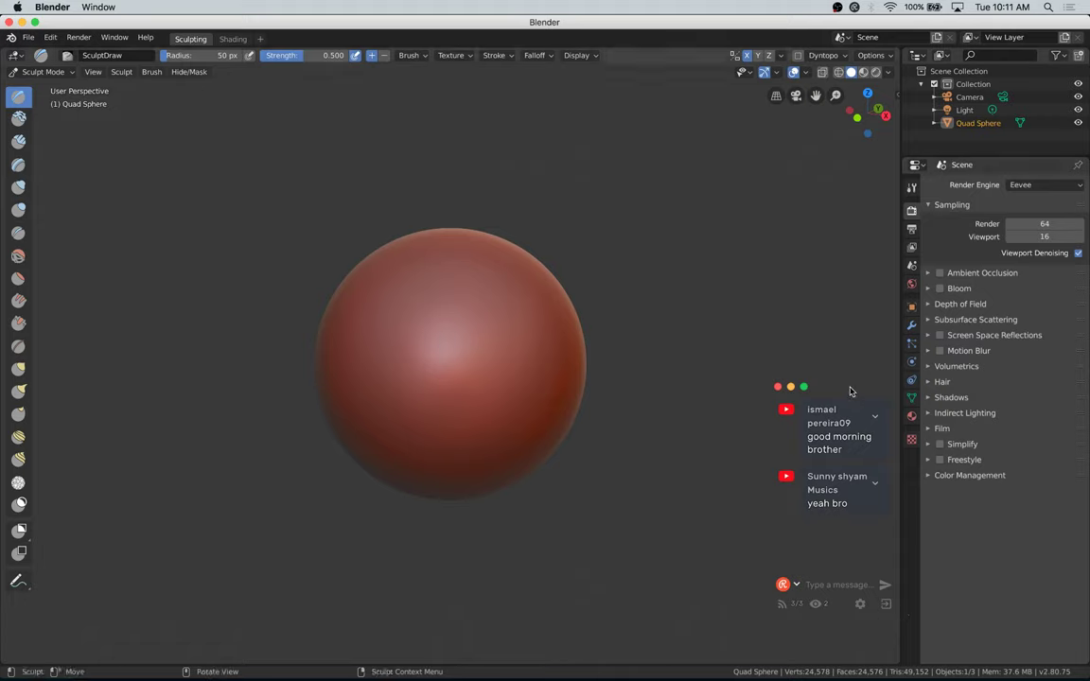
Step: Shift the Restream Chat window up slightly and extend its lower edge down to the bottom of the 3D viewport
{"action": "left_click_drag", "start_coordinate": [837, 394], "coordinate": [832, 391]}
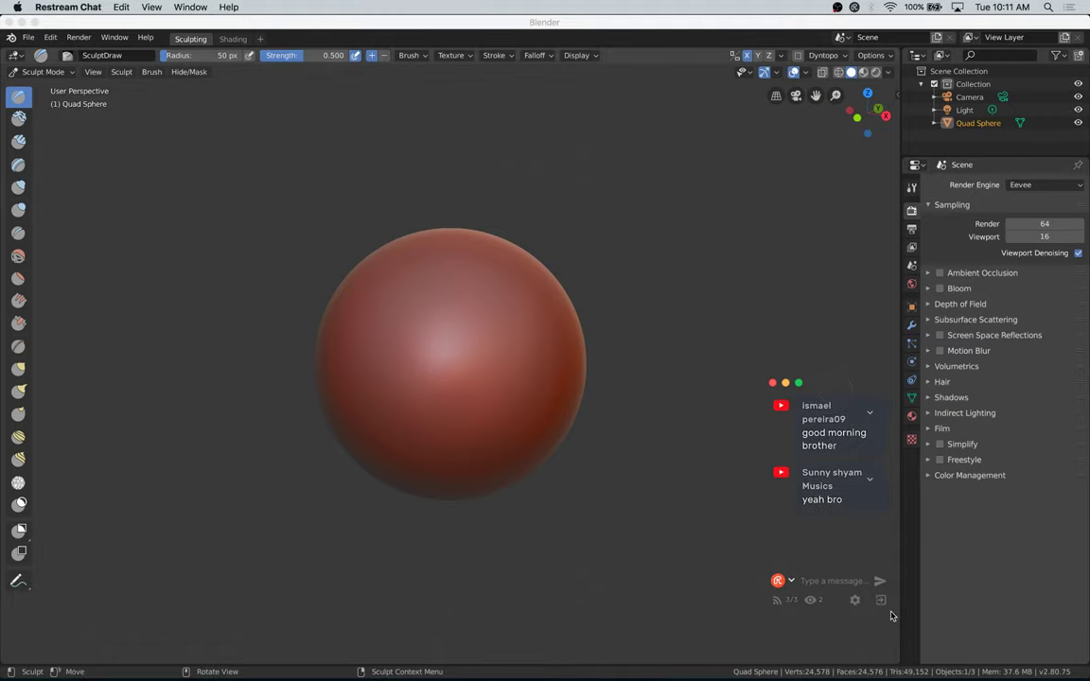
{"action": "left_click_drag", "start_coordinate": [891, 611], "coordinate": [892, 661]}
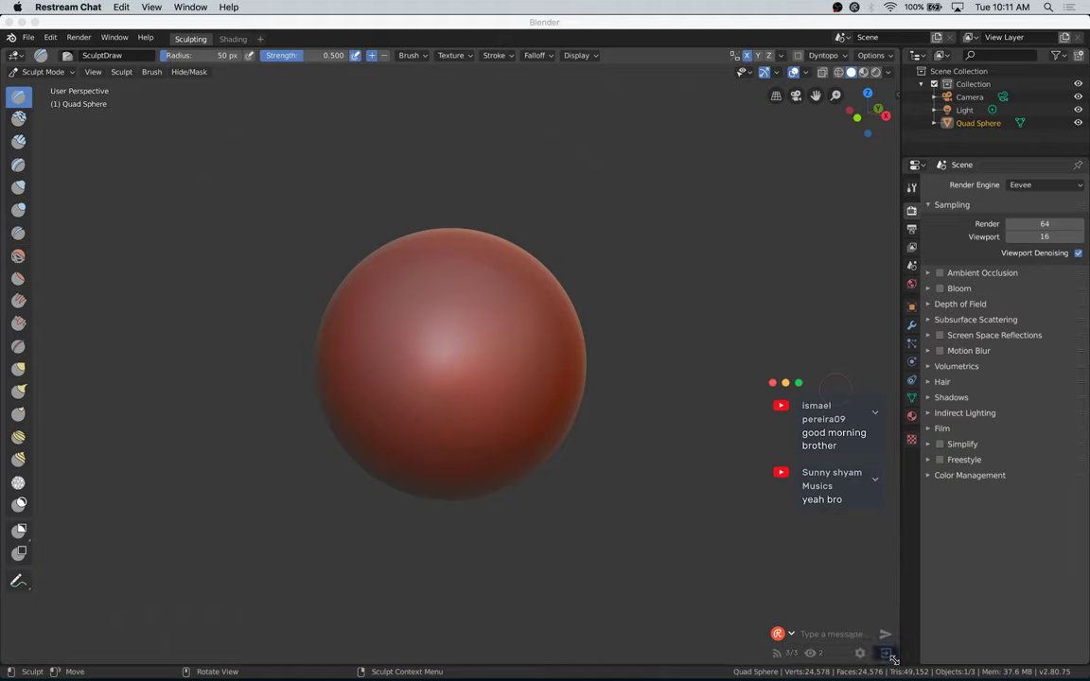
{"action": "left_click_drag", "start_coordinate": [837, 388], "coordinate": [840, 388]}
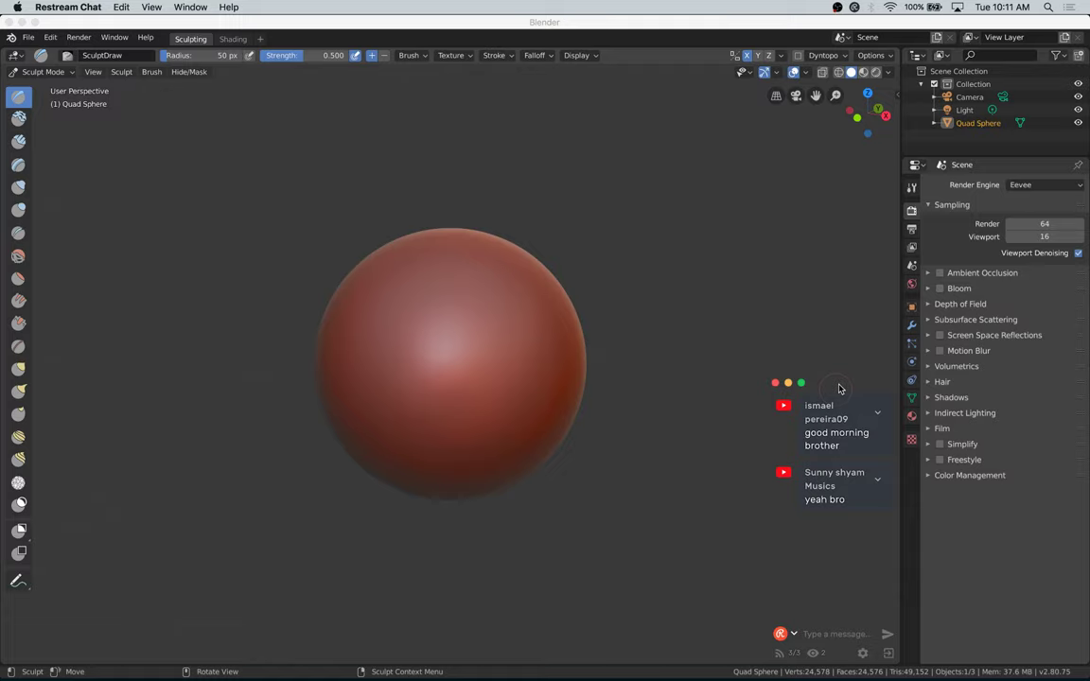
Step: Try several short curved SculptDraw strokes on the front of the sphere, undoing each one
{"action": "left_click", "coordinate": [384, 307]}
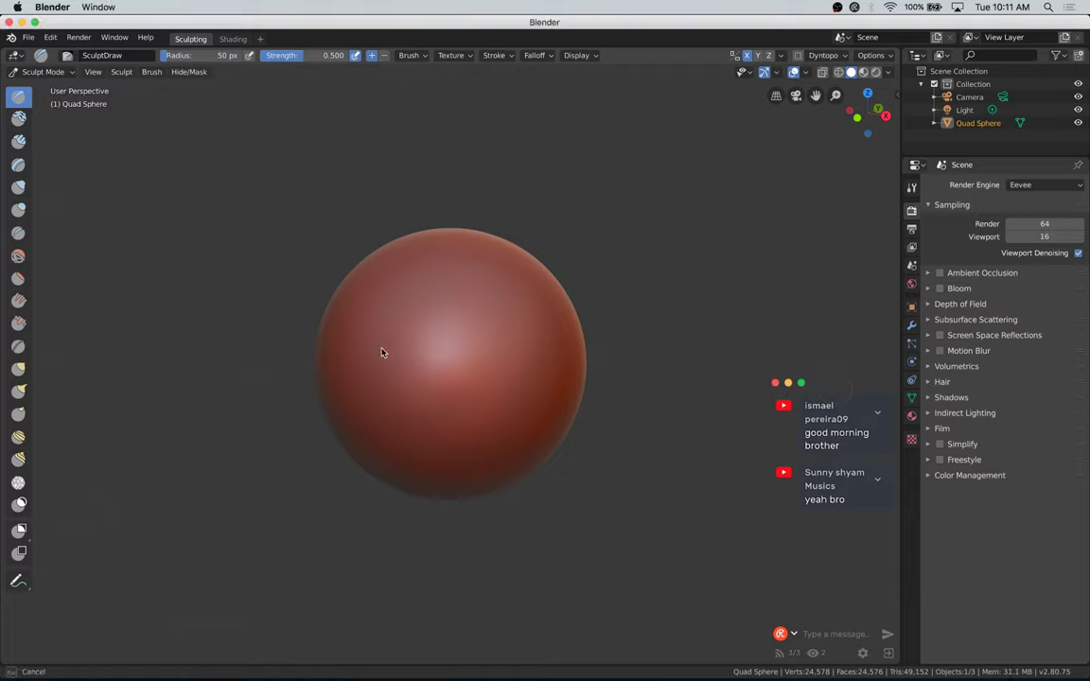
{"action": "left_click_drag", "start_coordinate": [339, 329], "coordinate": [406, 355]}
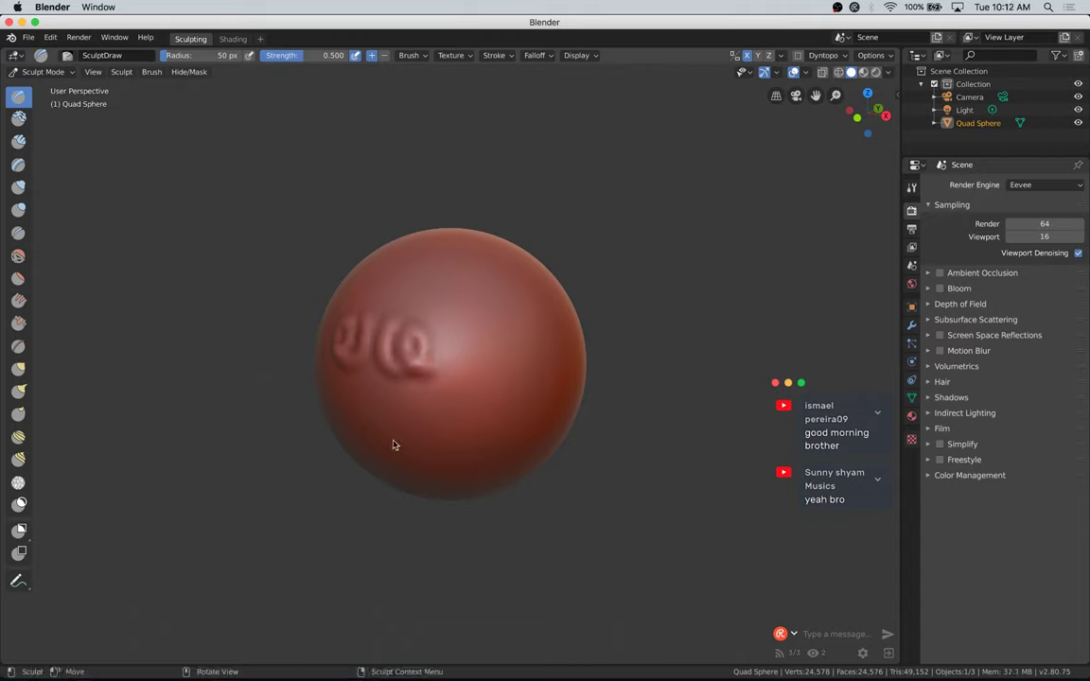
{"action": "key", "text": "ctrl+z"}
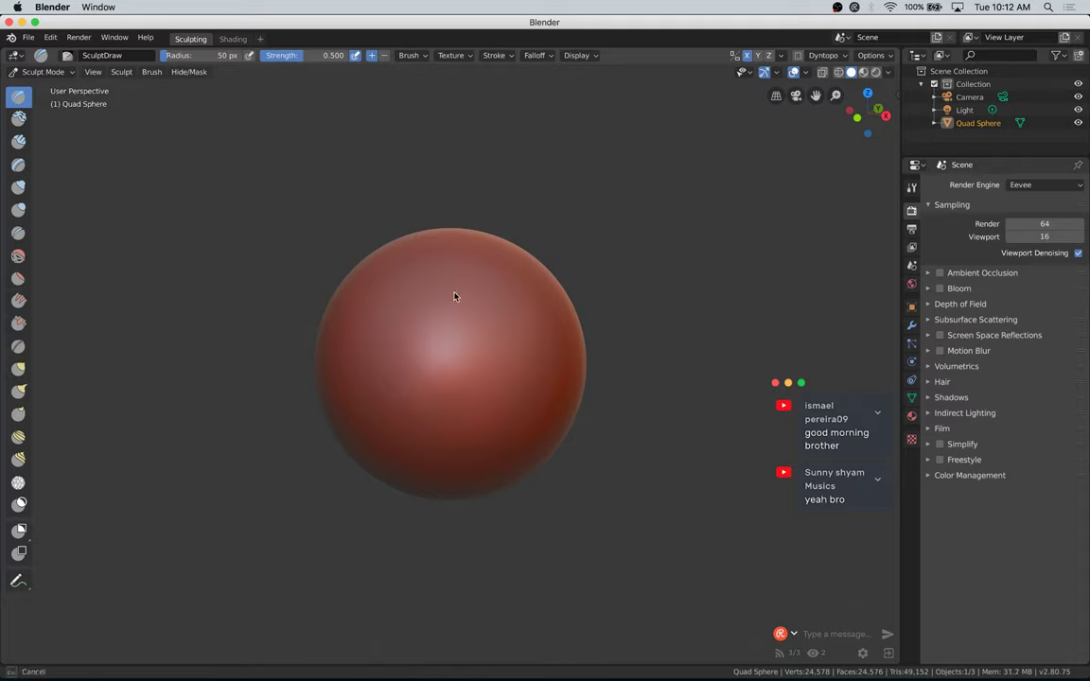
{"action": "mouse_move", "coordinate": [455, 298]}
{"action": "left_mouse_down"}
{"action": "mouse_move", "coordinate": [535, 382]}
{"action": "mouse_move", "coordinate": [511, 302]}
{"action": "mouse_move", "coordinate": [555, 360]}
{"action": "left_mouse_up"}
{"action": "key", "text": "ctrl+z"}
{"action": "key", "text": "ctrl+z"}
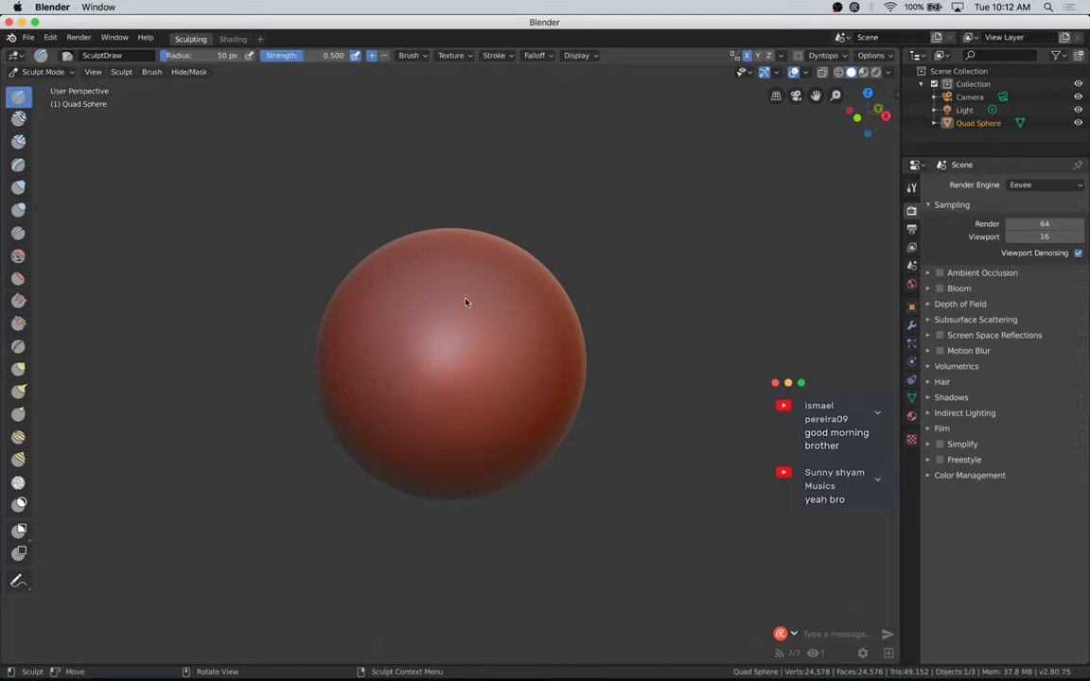
{"action": "left_click_drag", "start_coordinate": [465, 302], "coordinate": [513, 351]}
{"action": "key", "text": "ctrl+z"}
{"action": "mouse_move", "coordinate": [481, 301]}
{"action": "left_mouse_down"}
{"action": "mouse_move", "coordinate": [557, 362]}
{"action": "mouse_move", "coordinate": [511, 360]}
{"action": "left_mouse_up"}
{"action": "key", "text": "ctrl+z"}
Step: Sculpt a large raised spiral on the sphere with the SculptDraw brush and build up its centre
{"action": "mouse_move", "coordinate": [461, 306]}
{"action": "left_mouse_down"}
{"action": "mouse_move", "coordinate": [448, 370]}
{"action": "mouse_move", "coordinate": [540, 393]}
{"action": "left_mouse_up"}
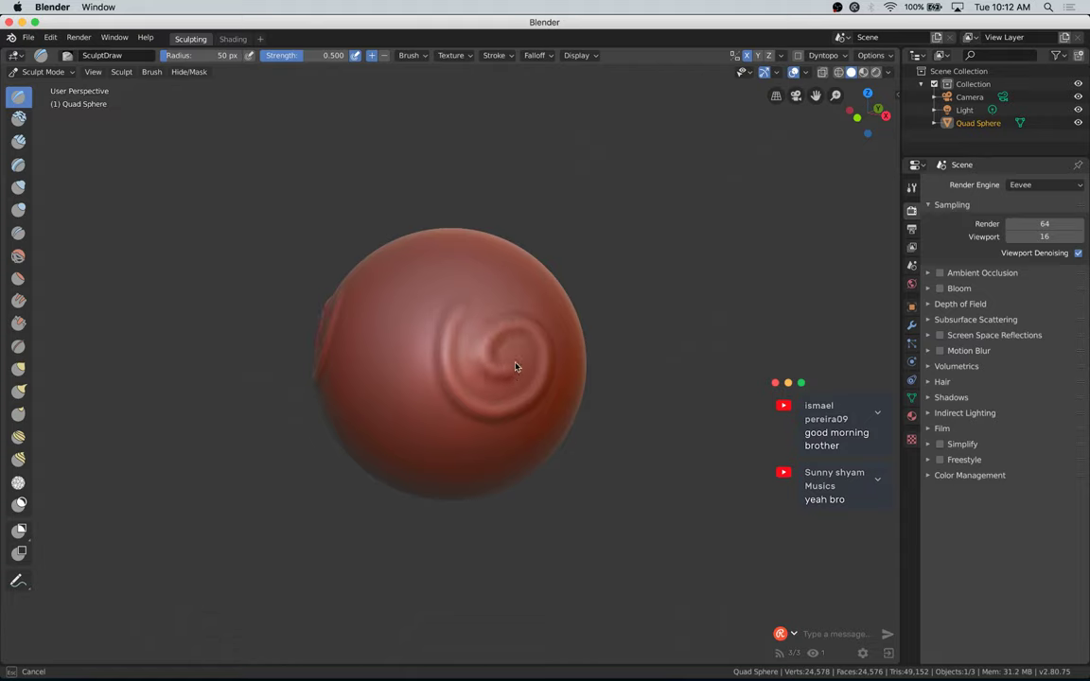
{"action": "left_click_drag", "start_coordinate": [489, 355], "coordinate": [501, 331]}
{"action": "mouse_move", "coordinate": [504, 381]}
{"action": "left_mouse_down"}
{"action": "mouse_move", "coordinate": [513, 358]}
{"action": "mouse_move", "coordinate": [491, 380]}
{"action": "mouse_move", "coordinate": [517, 361]}
{"action": "mouse_move", "coordinate": [521, 375]}
{"action": "mouse_move", "coordinate": [494, 361]}
{"action": "mouse_move", "coordinate": [514, 323]}
{"action": "mouse_move", "coordinate": [528, 343]}
{"action": "mouse_move", "coordinate": [531, 328]}
{"action": "mouse_move", "coordinate": [503, 319]}
{"action": "mouse_move", "coordinate": [488, 343]}
{"action": "mouse_move", "coordinate": [493, 336]}
{"action": "left_mouse_up"}
Step: Undo all the spiral strokes to restore the smooth sphere
{"action": "key", "text": "ctrl+z"}
{"action": "key", "text": "ctrl+z"}
{"action": "key", "text": "ctrl+z"}
{"action": "key", "text": "ctrl+z"}
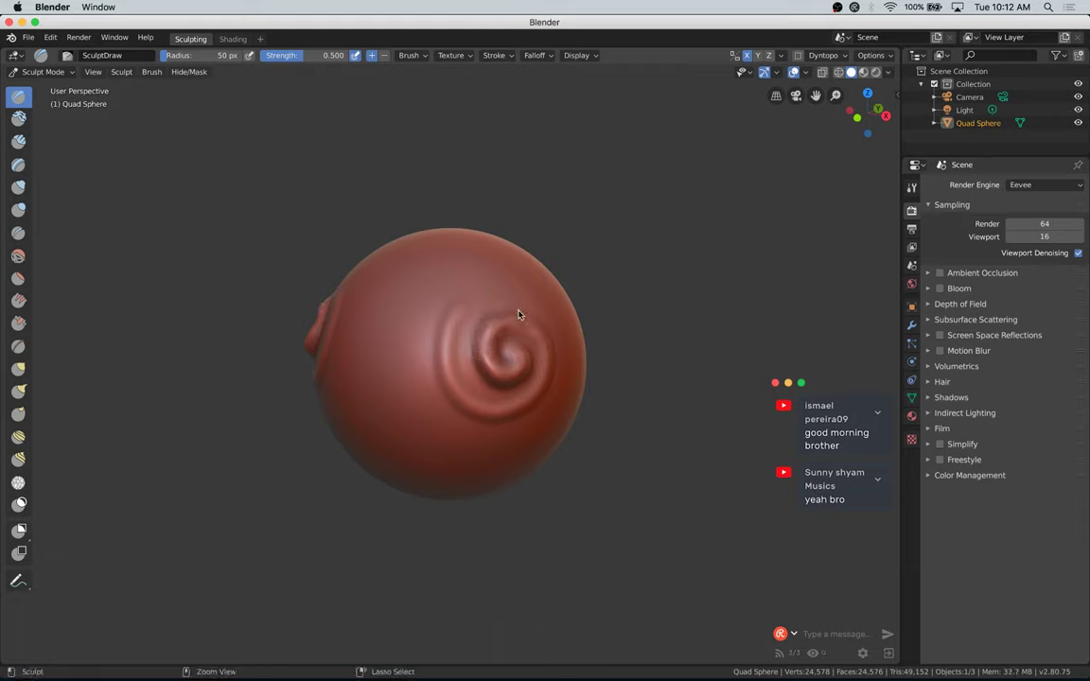
{"action": "key", "text": "ctrl+z"}
{"action": "key", "text": "ctrl+z"}
{"action": "key", "text": "ctrl+z"}
{"action": "key", "text": "ctrl+z"}
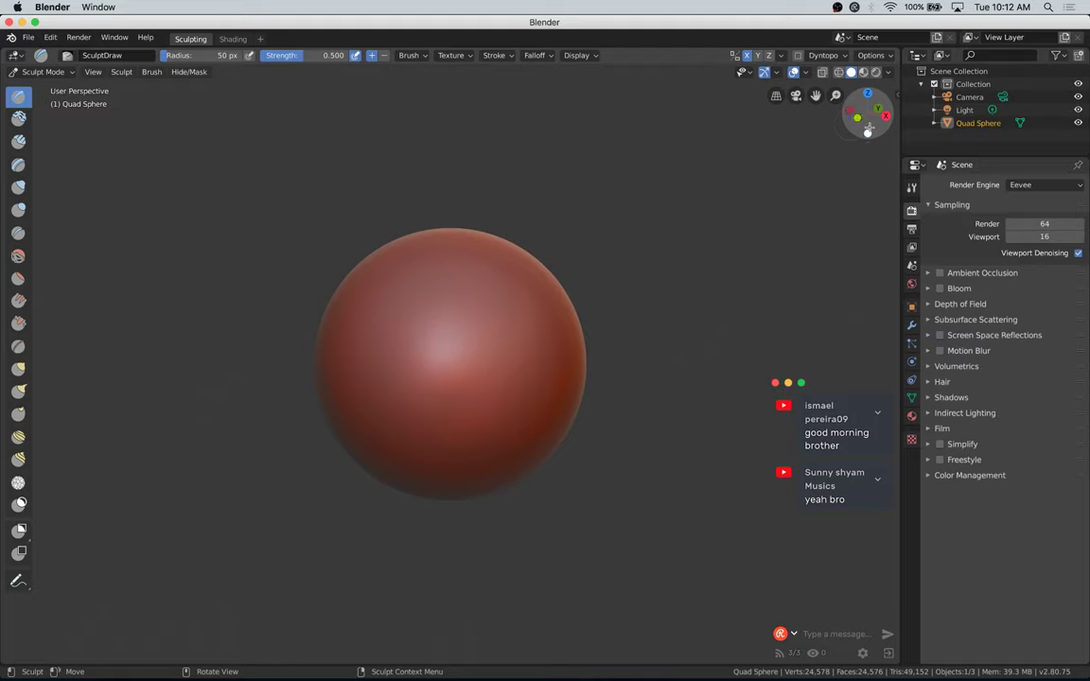
Step: Rotate the sphere's view slightly and sculpt a smaller mirrored spiral with the SculptDraw brush
{"action": "mouse_move", "coordinate": [866, 126]}
{"action": "left_mouse_down"}
{"action": "mouse_move", "coordinate": [869, 114]}
{"action": "mouse_move", "coordinate": [904, 123]}
{"action": "mouse_move", "coordinate": [894, 121]}
{"action": "left_mouse_up"}
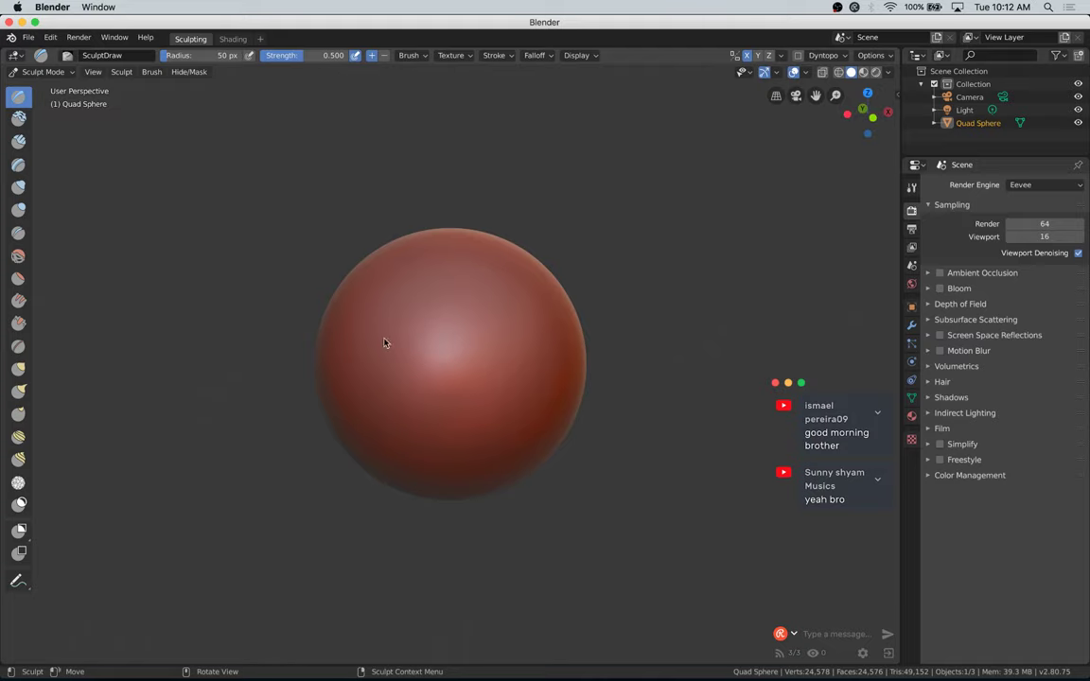
{"action": "mouse_move", "coordinate": [384, 338]}
{"action": "left_mouse_down"}
{"action": "mouse_move", "coordinate": [426, 382]}
{"action": "mouse_move", "coordinate": [412, 363]}
{"action": "left_mouse_up"}
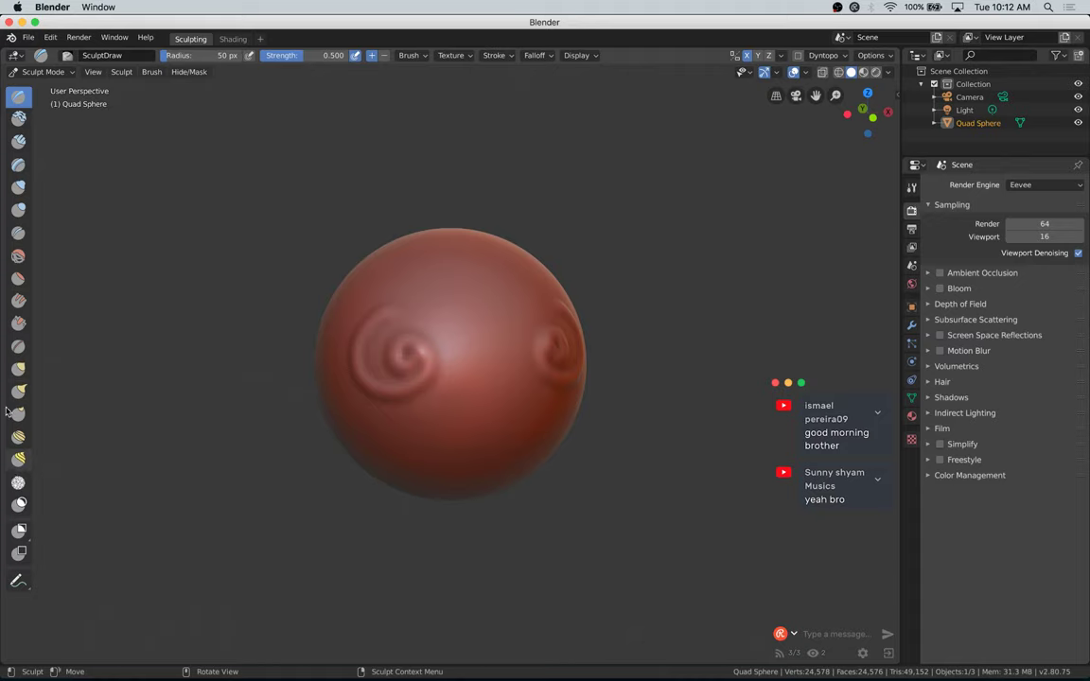
Step: Build up the surface over and around the spiral with the Clay brush until the grooves are filled in
{"action": "left_click", "coordinate": [19, 118]}
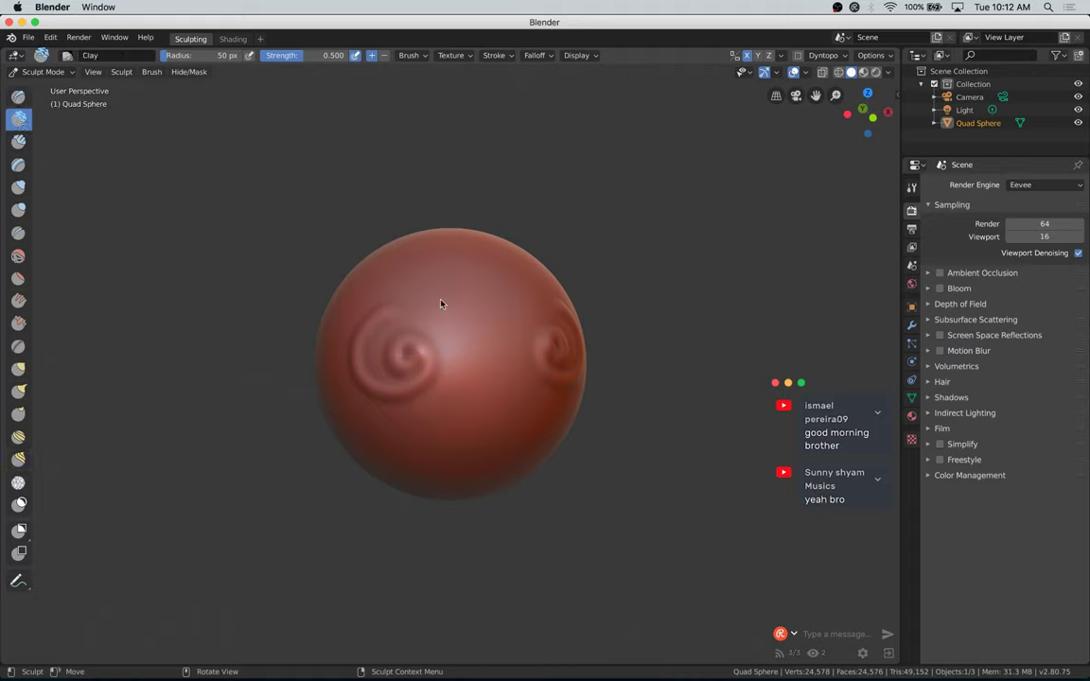
{"action": "mouse_move", "coordinate": [441, 303]}
{"action": "left_mouse_down"}
{"action": "mouse_move", "coordinate": [455, 430]}
{"action": "mouse_move", "coordinate": [450, 362]}
{"action": "left_mouse_up"}
{"action": "mouse_move", "coordinate": [464, 296]}
{"action": "left_mouse_down"}
{"action": "mouse_move", "coordinate": [450, 401]}
{"action": "mouse_move", "coordinate": [418, 331]}
{"action": "mouse_move", "coordinate": [403, 360]}
{"action": "mouse_move", "coordinate": [370, 357]}
{"action": "mouse_move", "coordinate": [384, 338]}
{"action": "mouse_move", "coordinate": [457, 359]}
{"action": "mouse_move", "coordinate": [395, 290]}
{"action": "left_mouse_up"}
{"action": "left_click_drag", "start_coordinate": [367, 338], "coordinate": [392, 389]}
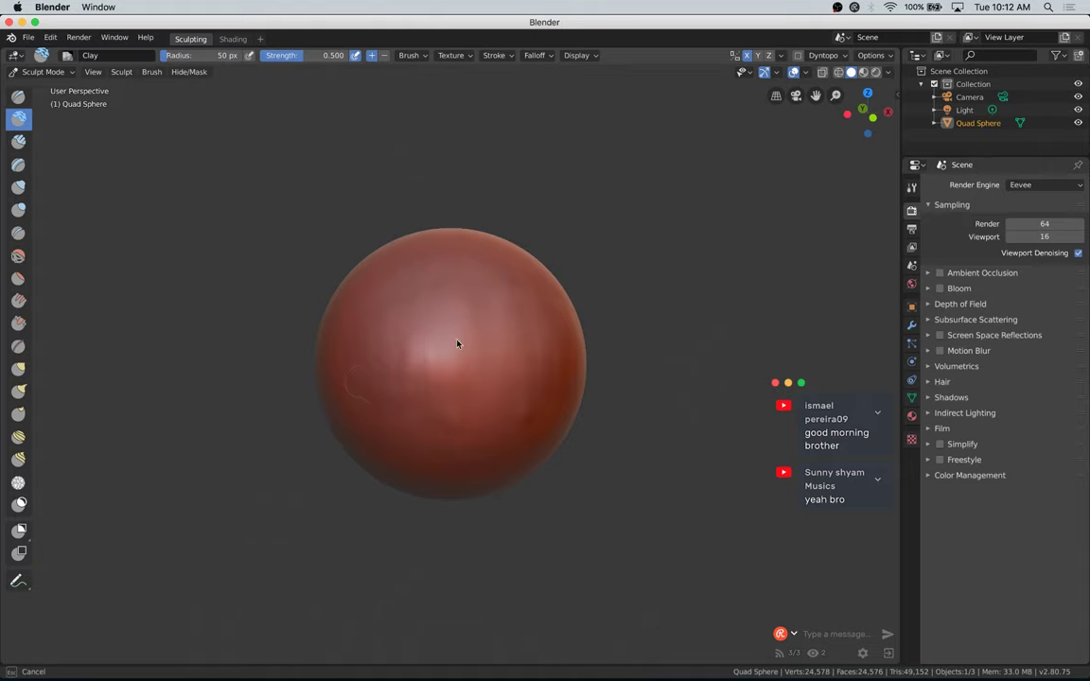
{"action": "left_click_drag", "start_coordinate": [457, 344], "coordinate": [474, 412]}
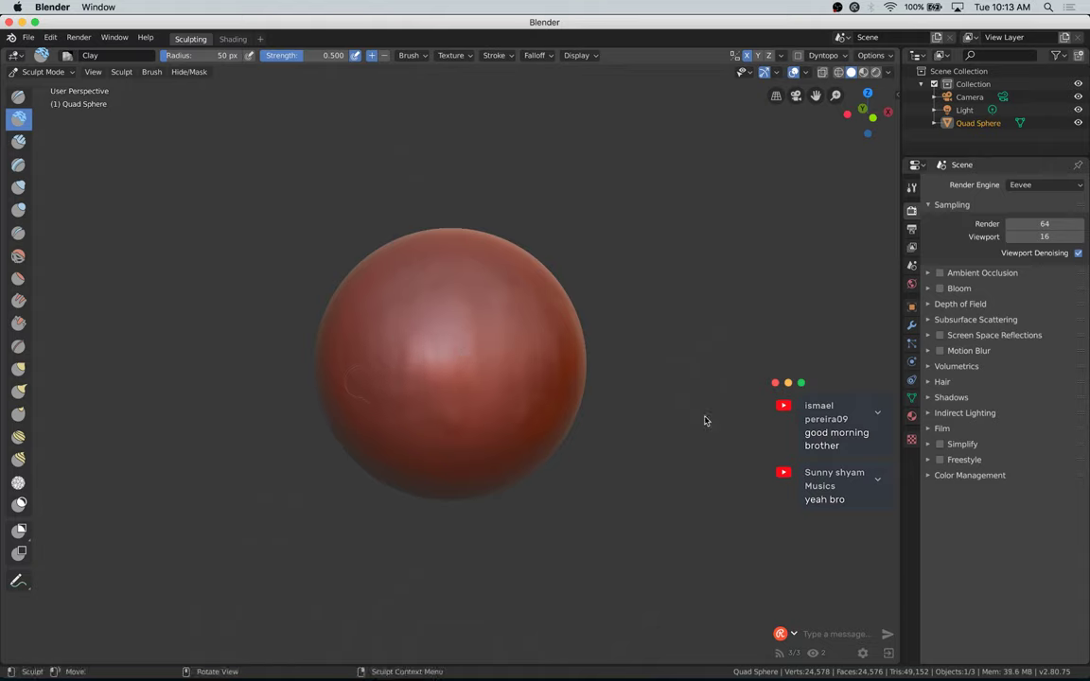
Step: Undo the Clay strokes and the spiral beneath them
{"action": "key", "text": "ctrl+z"}
{"action": "key", "text": "ctrl+z"}
{"action": "key", "text": "ctrl+z"}
{"action": "key", "text": "ctrl+z"}
{"action": "key", "text": "ctrl+z"}
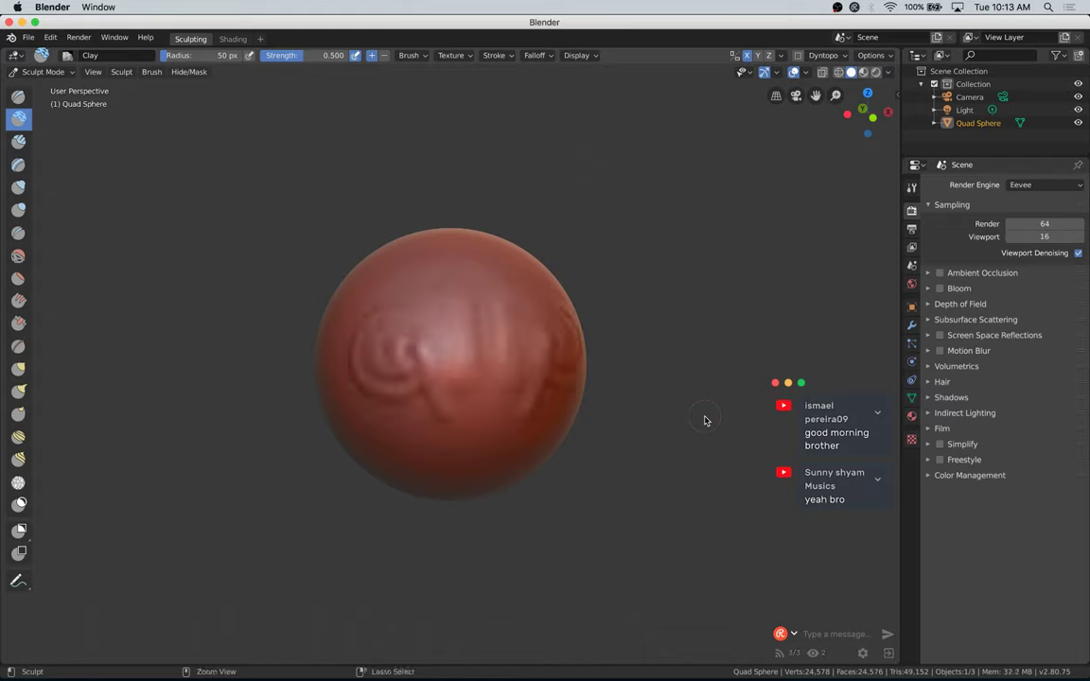
Step: View the sphere in Wireframe, Rendered and Look Dev shading, and return to Solid shading
{"action": "key", "text": "z"}
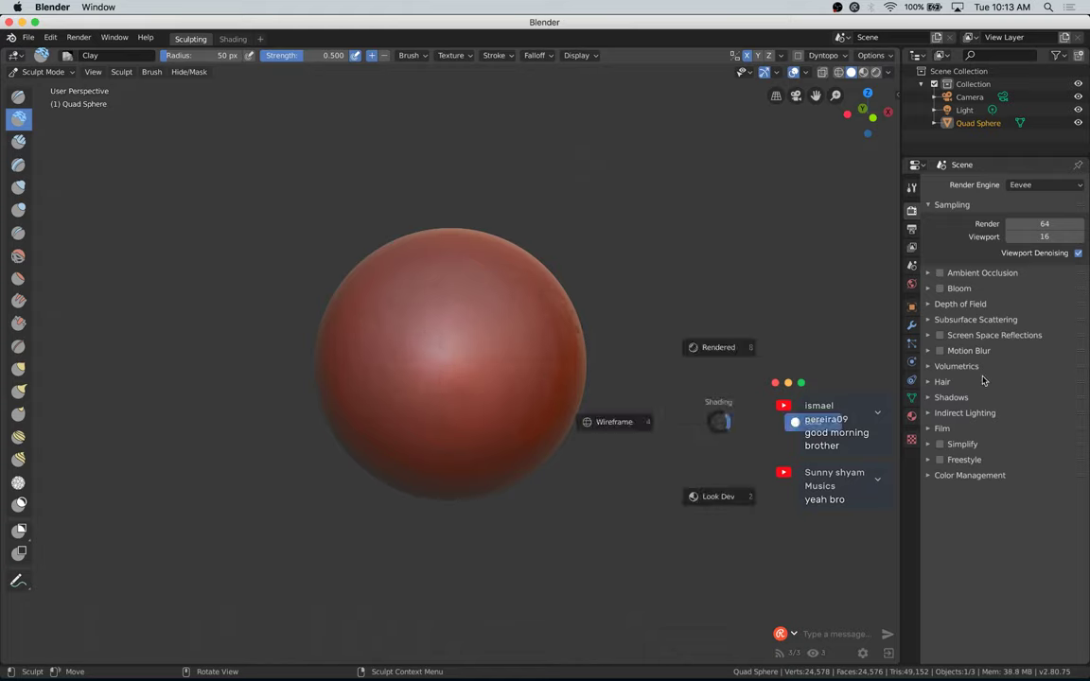
{"action": "left_click", "coordinate": [568, 537]}
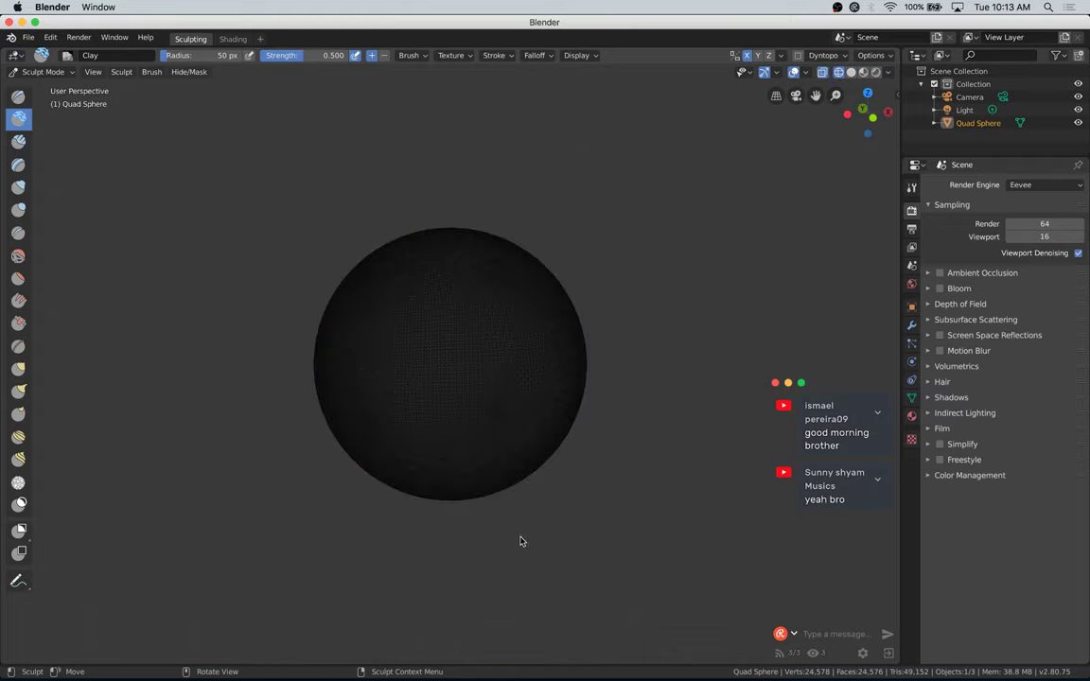
{"action": "key", "text": "z"}
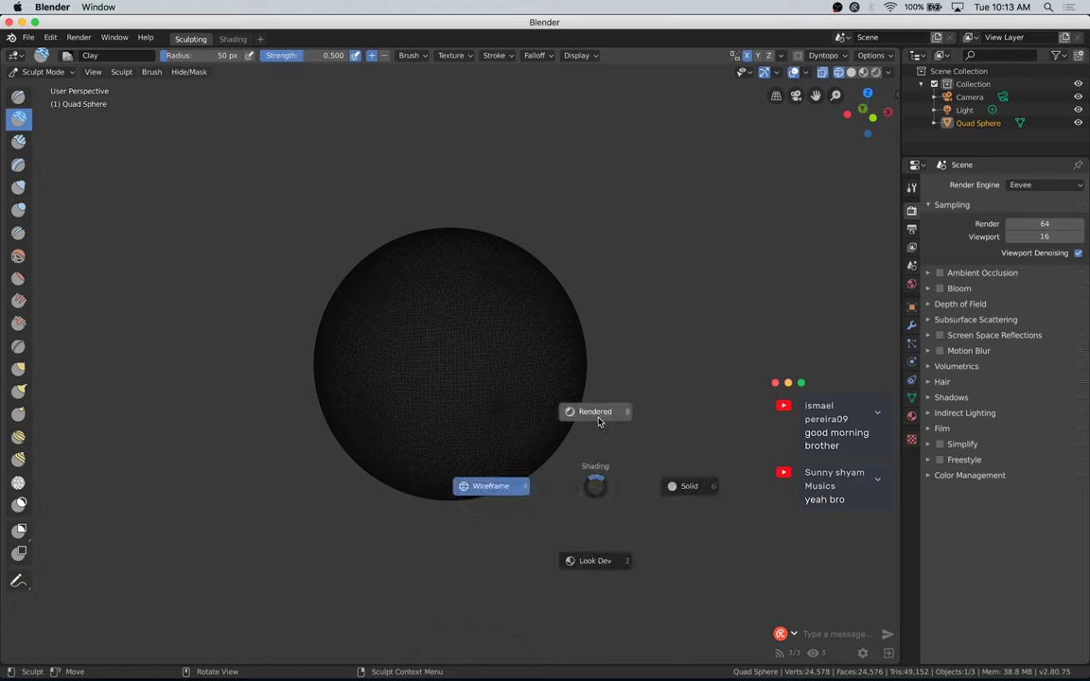
{"action": "left_click", "coordinate": [593, 563]}
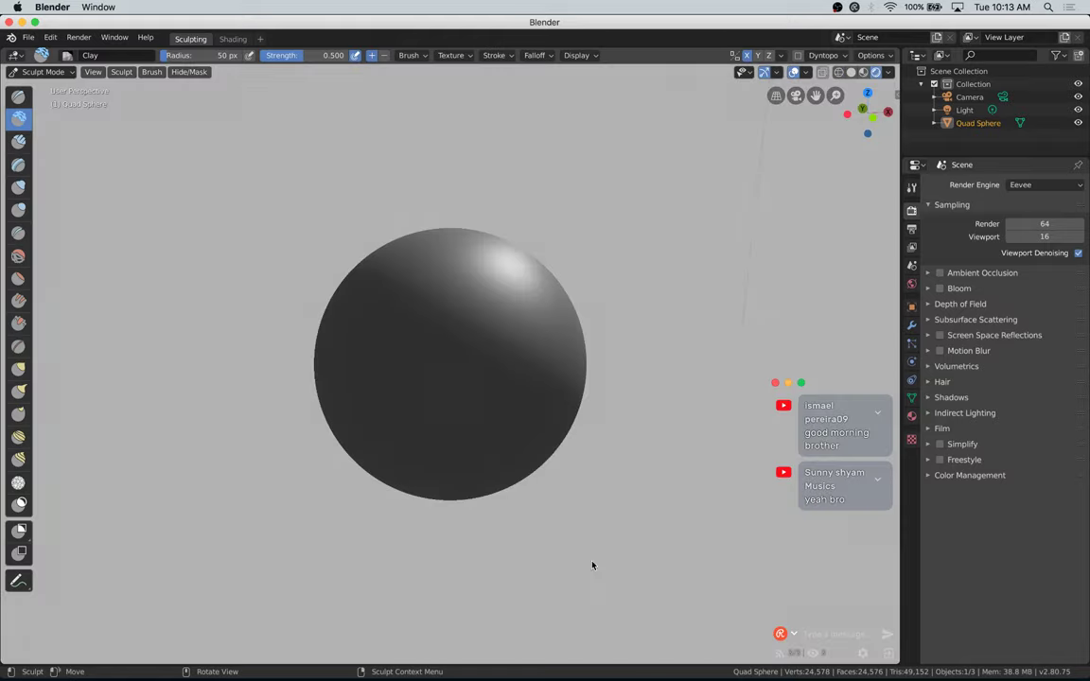
{"action": "key", "text": "z"}
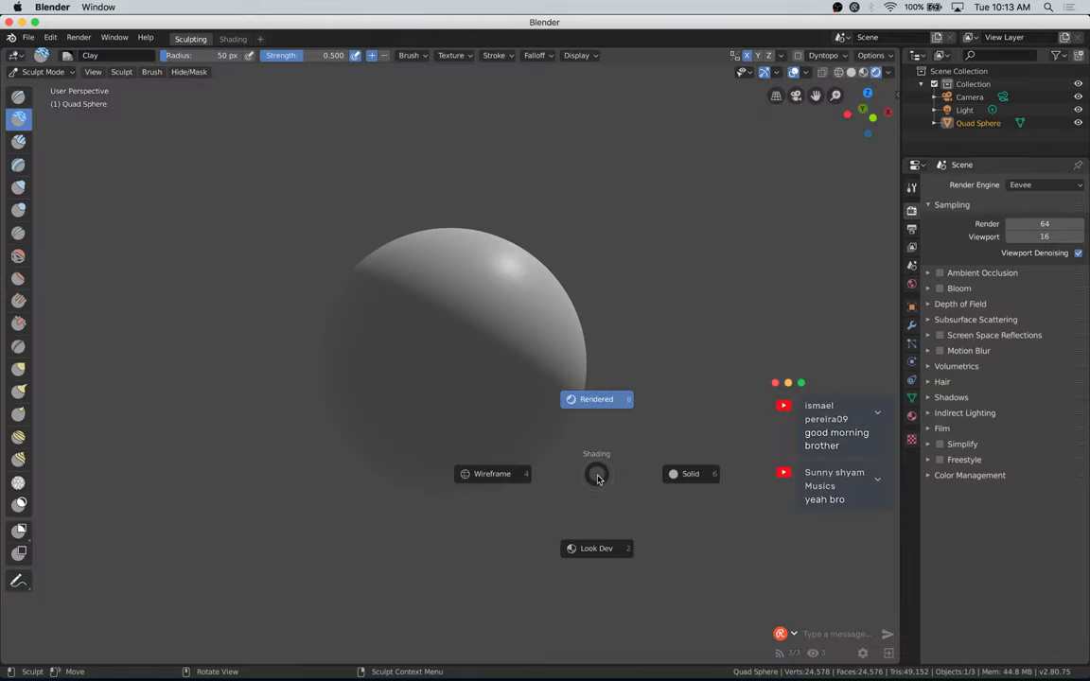
{"action": "left_click", "coordinate": [597, 549]}
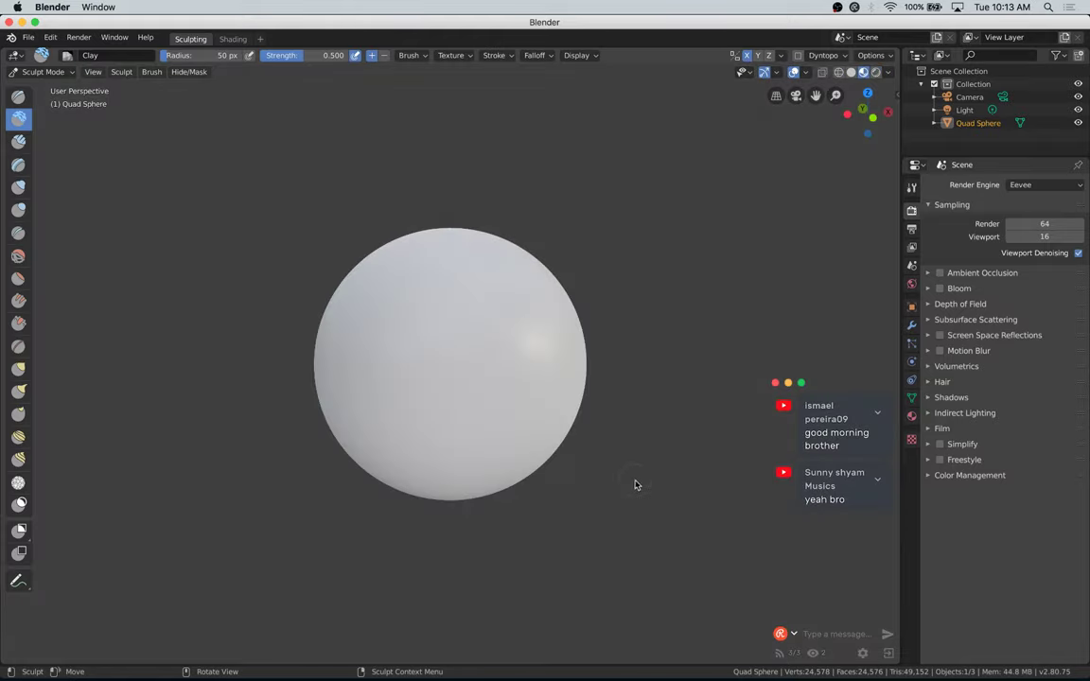
{"action": "key", "text": "z"}
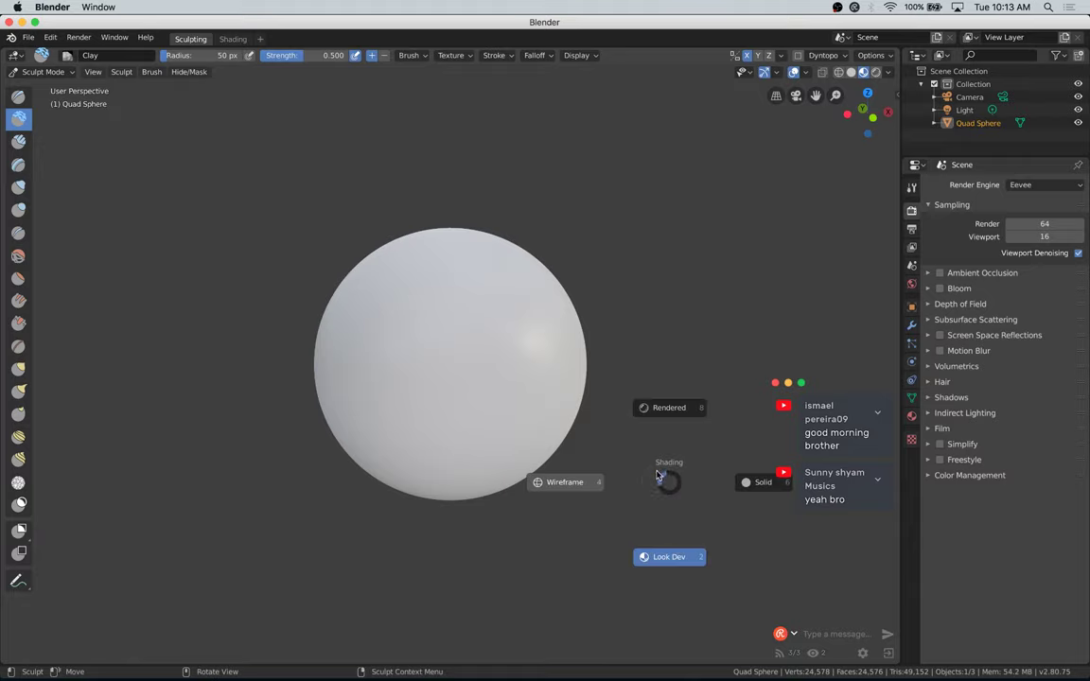
{"action": "key", "text": "4"}
{"action": "key", "text": "z"}
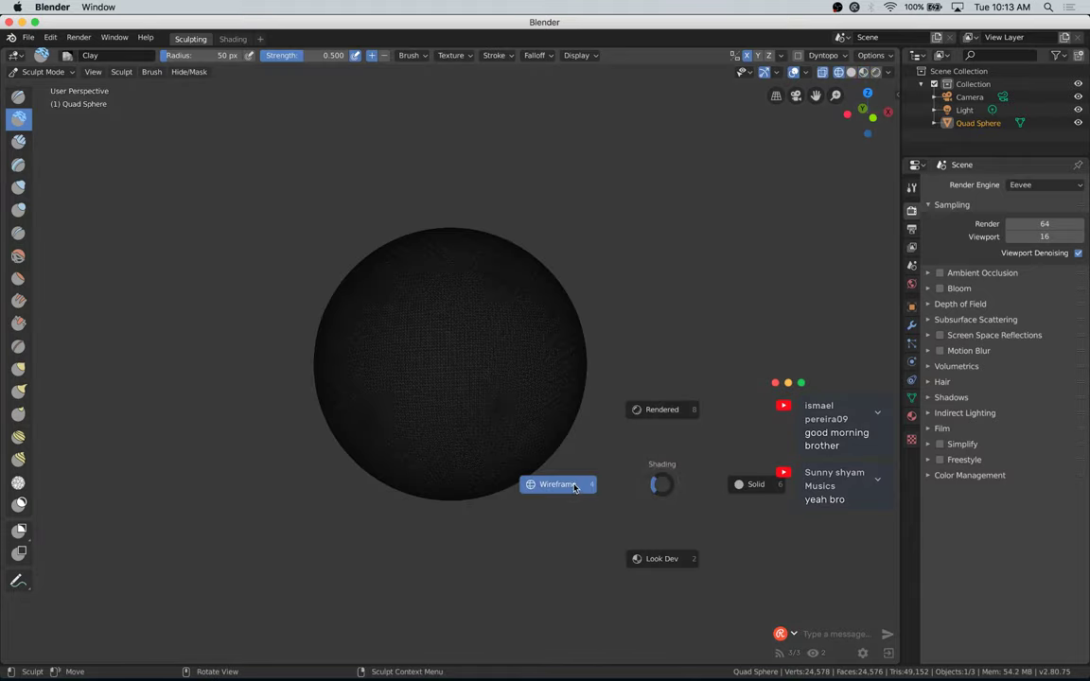
{"action": "left_click", "coordinate": [754, 485]}
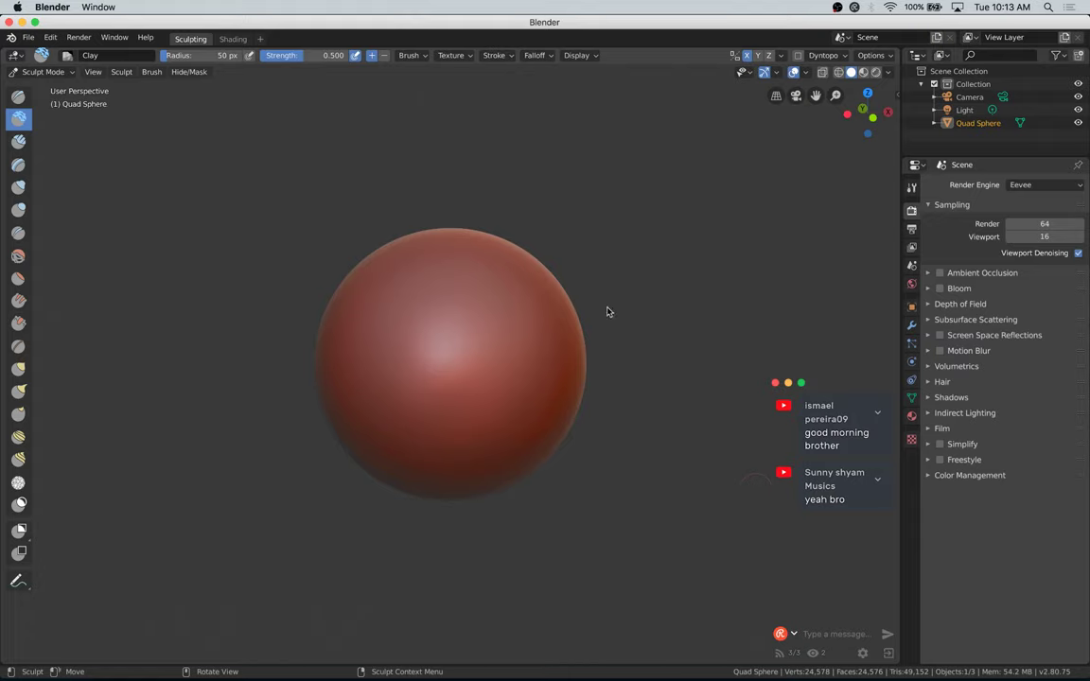
Step: Check the sphere's mesh once more in Wireframe shading and restore Solid shading
{"action": "key", "text": "z"}
{"action": "key", "text": "z"}
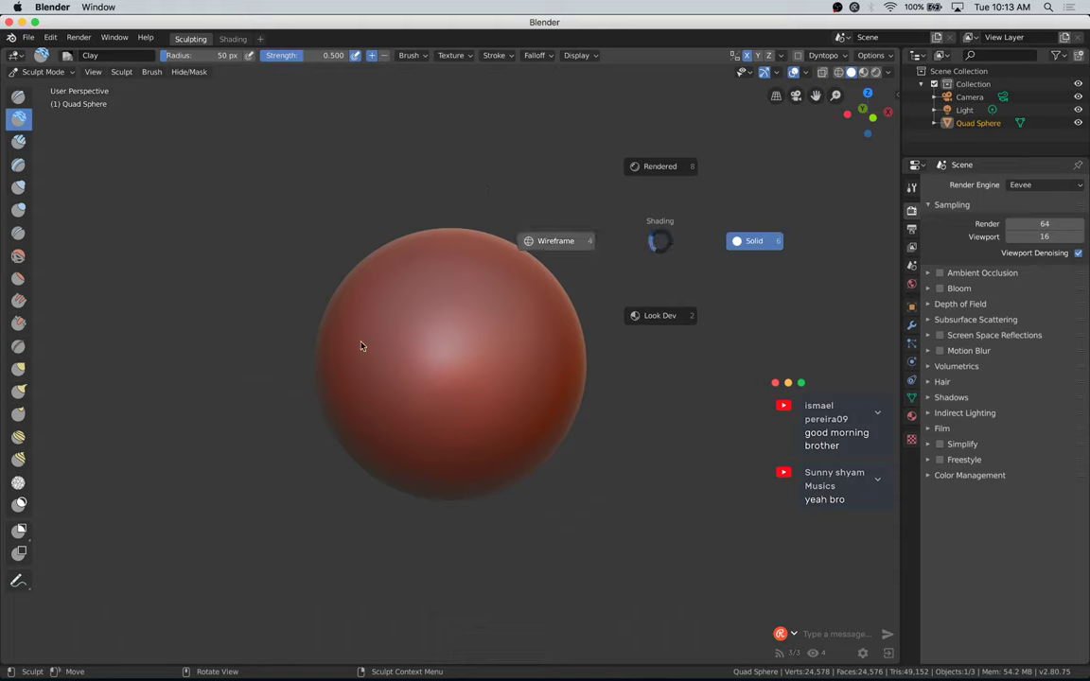
{"action": "key", "text": "4"}
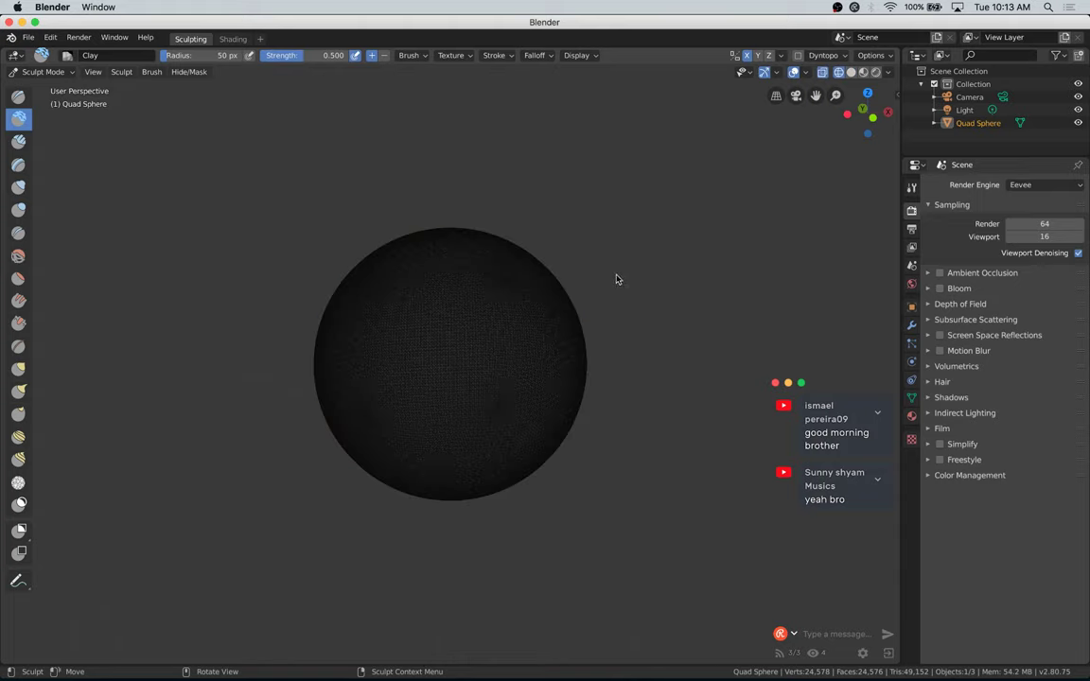
{"action": "key", "text": "z"}
{"action": "left_click", "coordinate": [772, 308]}
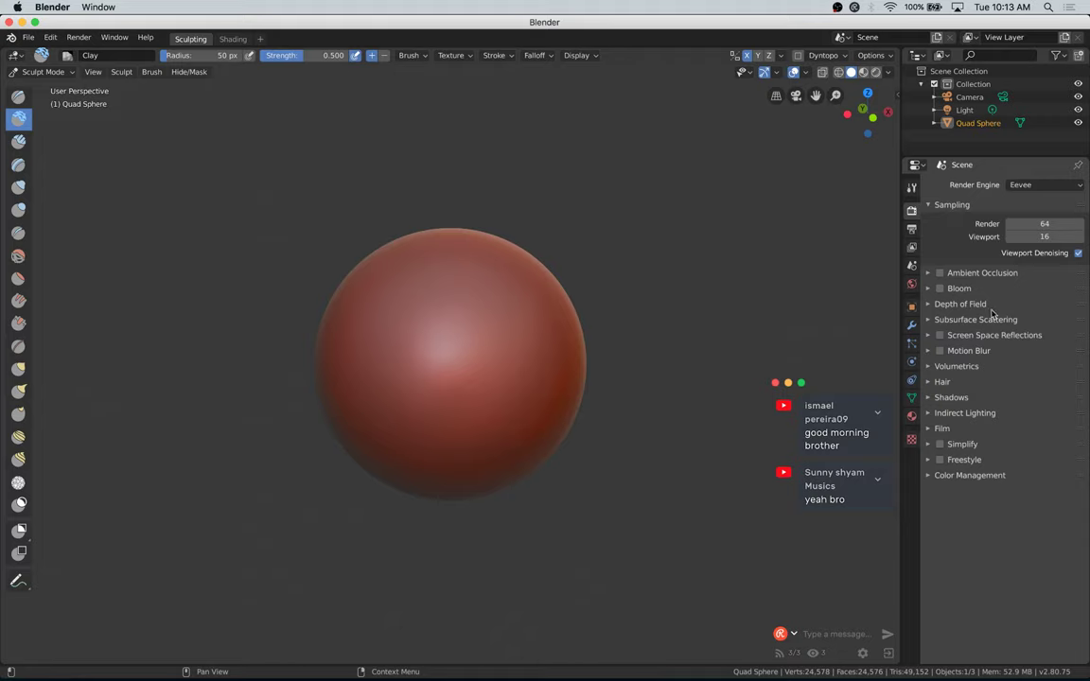
Step: Display the Clay brush's tool settings and sculpt a small swirl on the front of the sphere
{"action": "left_click", "coordinate": [911, 186]}
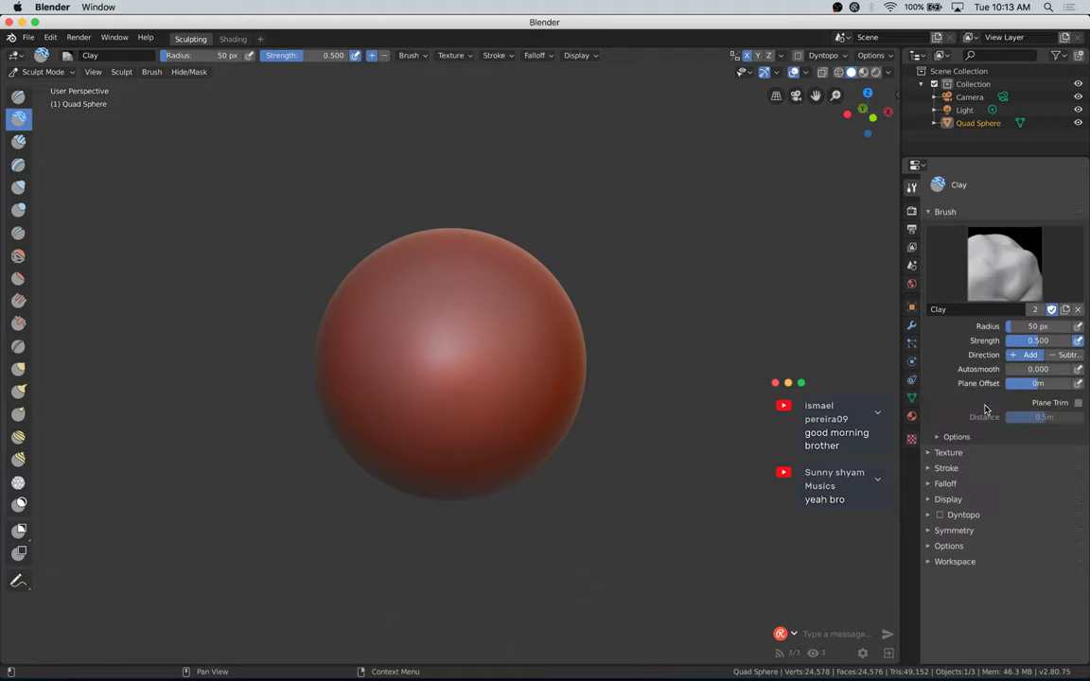
{"action": "mouse_move", "coordinate": [403, 340]}
{"action": "left_mouse_down"}
{"action": "mouse_move", "coordinate": [400, 314]}
{"action": "mouse_move", "coordinate": [450, 365]}
{"action": "mouse_move", "coordinate": [491, 368]}
{"action": "left_mouse_up"}
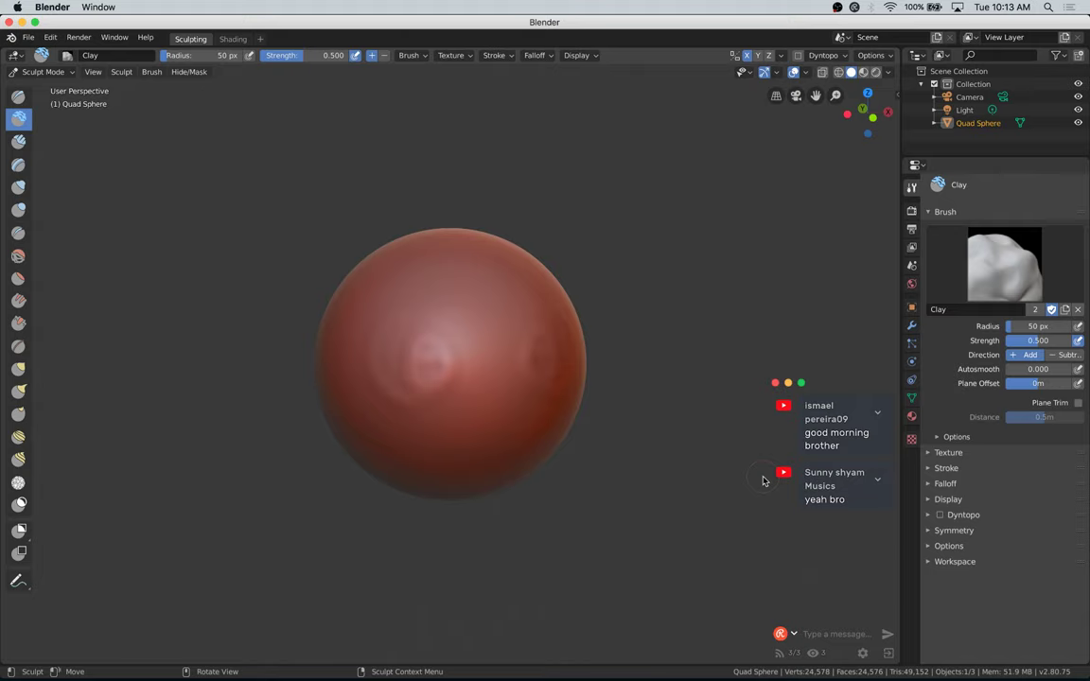
Step: Enable Dyntopo for the Clay brush and sculpt a few strokes on the front of the sphere
{"action": "left_click", "coordinate": [927, 515]}
{"action": "left_click", "coordinate": [939, 515]}
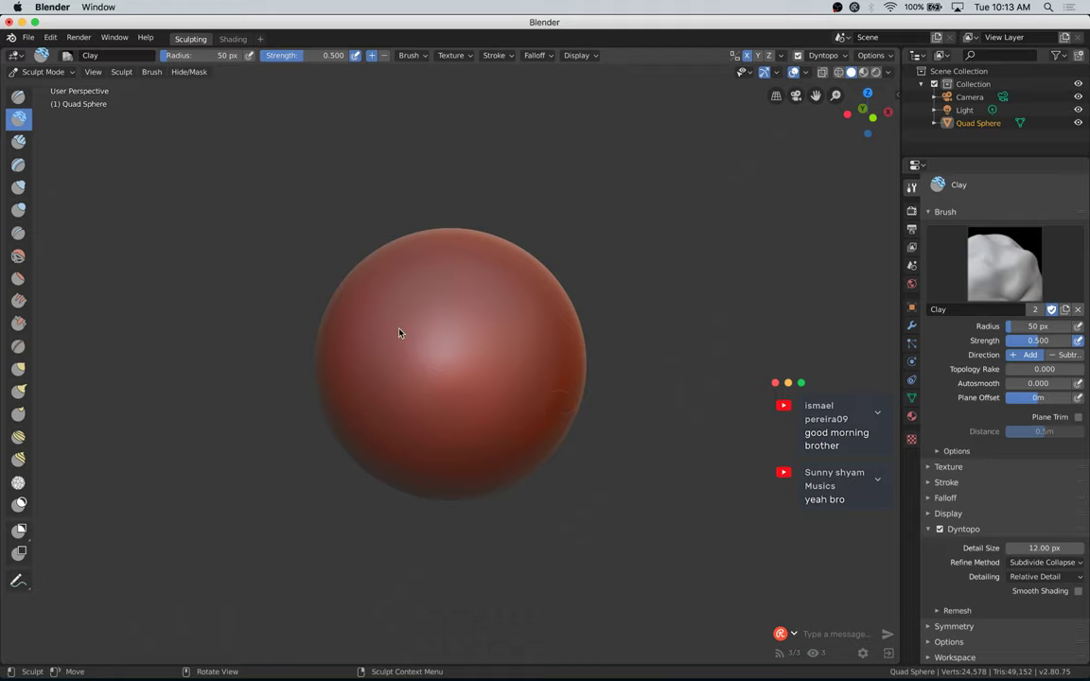
{"action": "mouse_move", "coordinate": [400, 332]}
{"action": "left_mouse_down"}
{"action": "mouse_move", "coordinate": [396, 358]}
{"action": "mouse_move", "coordinate": [448, 424]}
{"action": "left_mouse_up"}
{"action": "mouse_move", "coordinate": [437, 381]}
{"action": "left_mouse_down"}
{"action": "mouse_move", "coordinate": [426, 316]}
{"action": "mouse_move", "coordinate": [443, 372]}
{"action": "mouse_move", "coordinate": [391, 346]}
{"action": "mouse_move", "coordinate": [421, 311]}
{"action": "mouse_move", "coordinate": [414, 385]}
{"action": "mouse_move", "coordinate": [426, 330]}
{"action": "mouse_move", "coordinate": [547, 364]}
{"action": "left_mouse_up"}
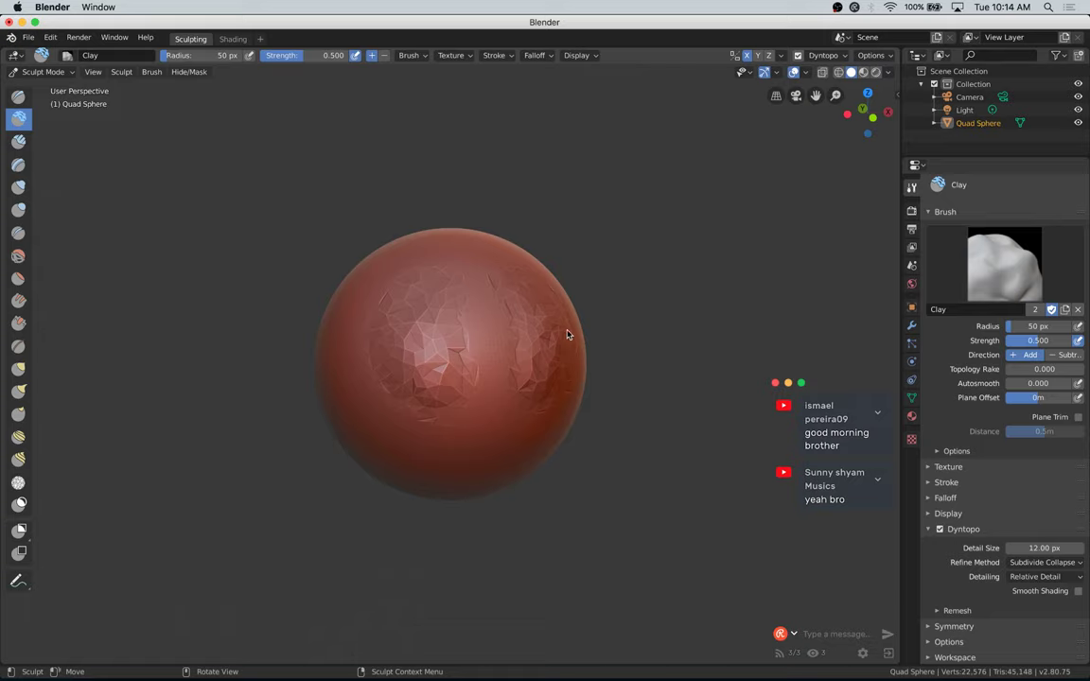
{"action": "right_click", "coordinate": [515, 423]}
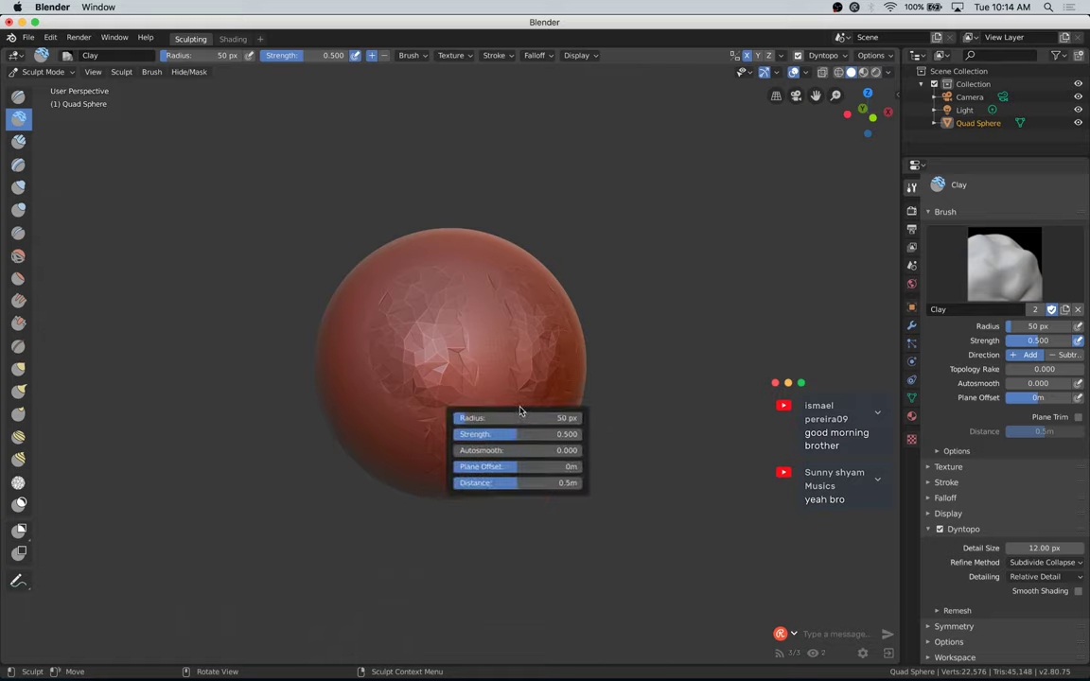
{"action": "mouse_move", "coordinate": [520, 412]}
{"action": "left_mouse_down"}
{"action": "mouse_move", "coordinate": [571, 314]}
{"action": "mouse_move", "coordinate": [656, 271]}
{"action": "left_mouse_up"}
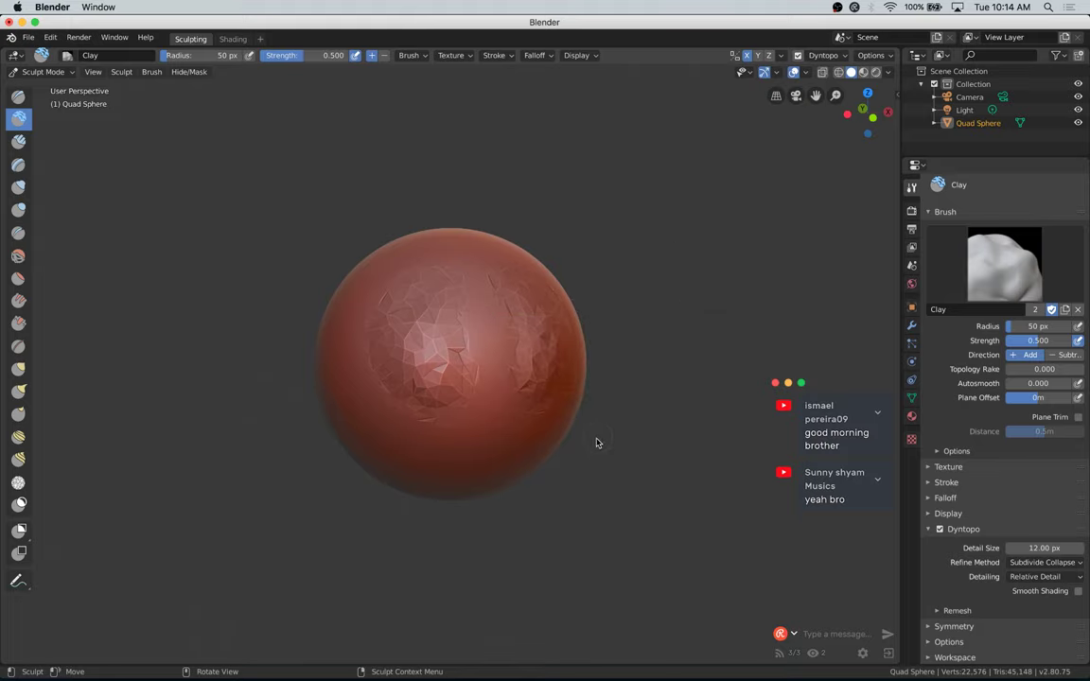
Step: Examine the Dyntopo-sculpted surface on the front of the sphere from several zoom distances
{"action": "scroll", "coordinate": [568, 433], "scroll_direction": "down", "scroll_amount": 2}
{"action": "scroll", "coordinate": [506, 452], "scroll_direction": "down", "scroll_amount": 5}
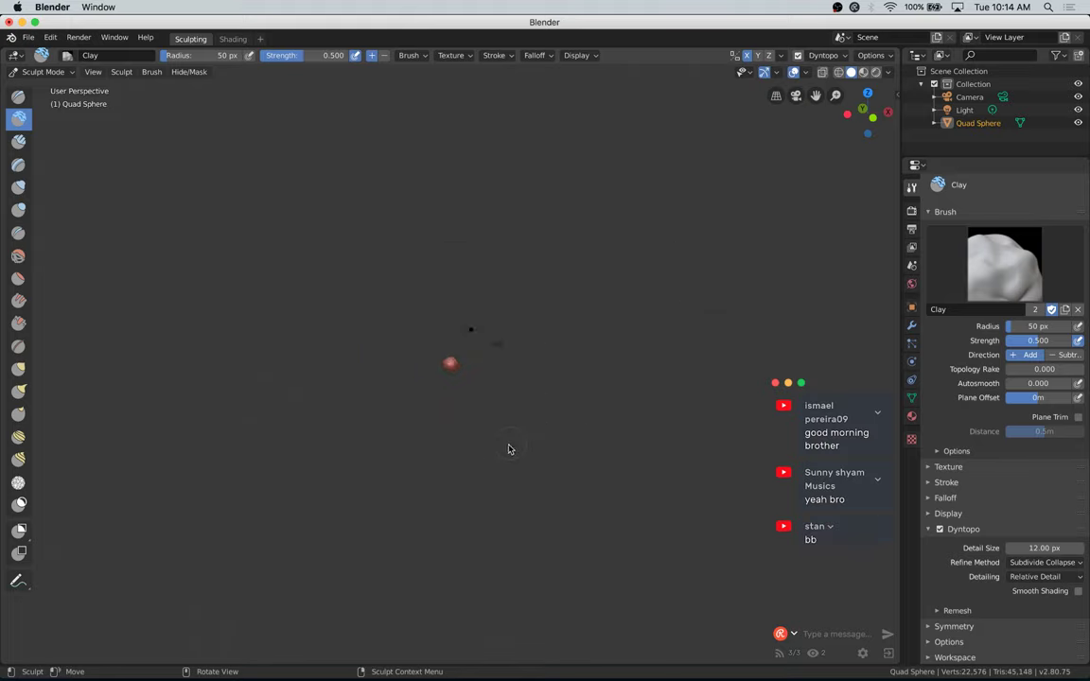
{"action": "scroll", "coordinate": [492, 457], "scroll_direction": "up", "scroll_amount": 10}
{"action": "scroll", "coordinate": [476, 466], "scroll_direction": "down", "scroll_amount": 4}
{"action": "scroll", "coordinate": [480, 462], "scroll_direction": "down", "scroll_amount": 5}
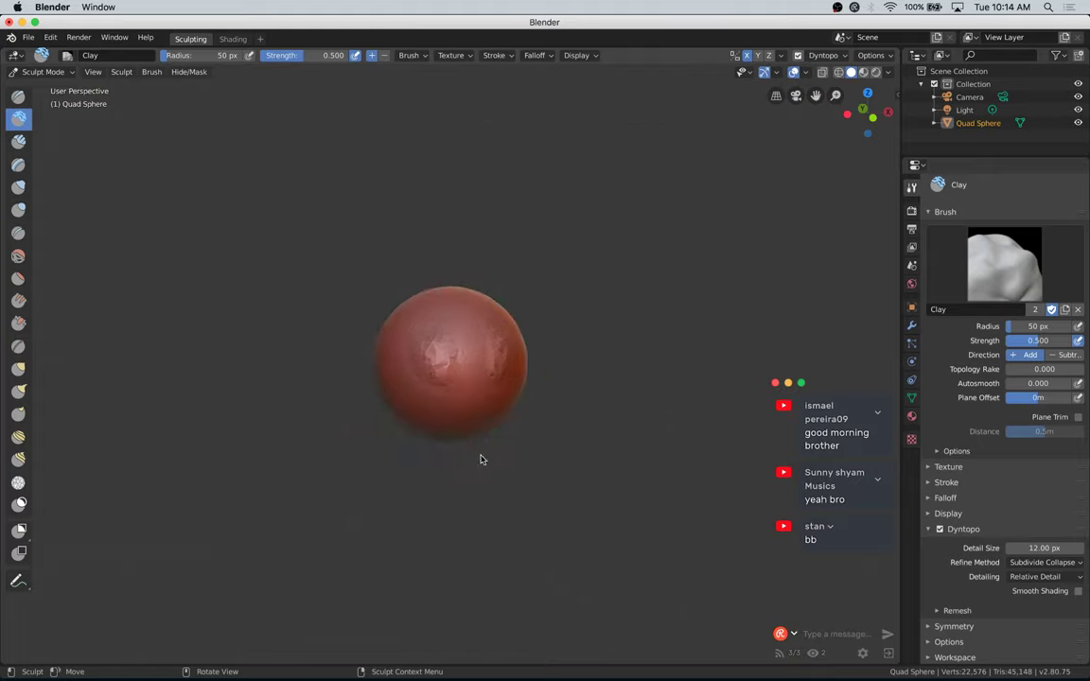
{"action": "scroll", "coordinate": [478, 460], "scroll_direction": "up", "scroll_amount": 3}
{"action": "scroll", "coordinate": [472, 461], "scroll_direction": "down", "scroll_amount": 4}
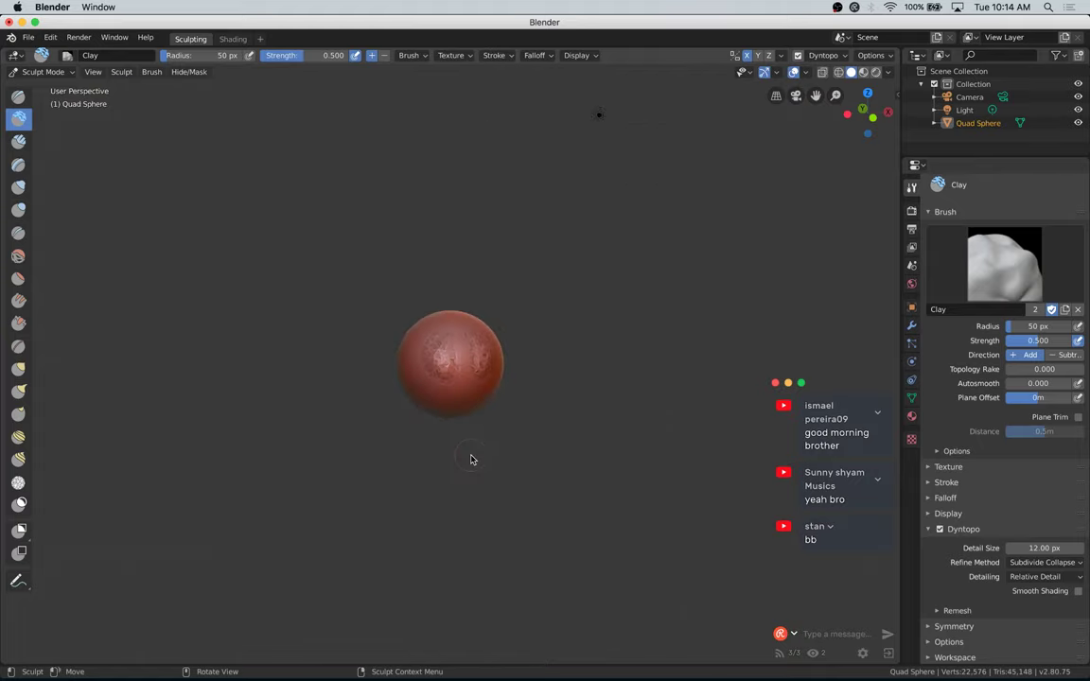
{"action": "scroll", "coordinate": [473, 459], "scroll_direction": "up", "scroll_amount": 9}
{"action": "scroll", "coordinate": [474, 463], "scroll_direction": "down", "scroll_amount": 5}
{"action": "scroll", "coordinate": [474, 465], "scroll_direction": "up", "scroll_amount": 5}
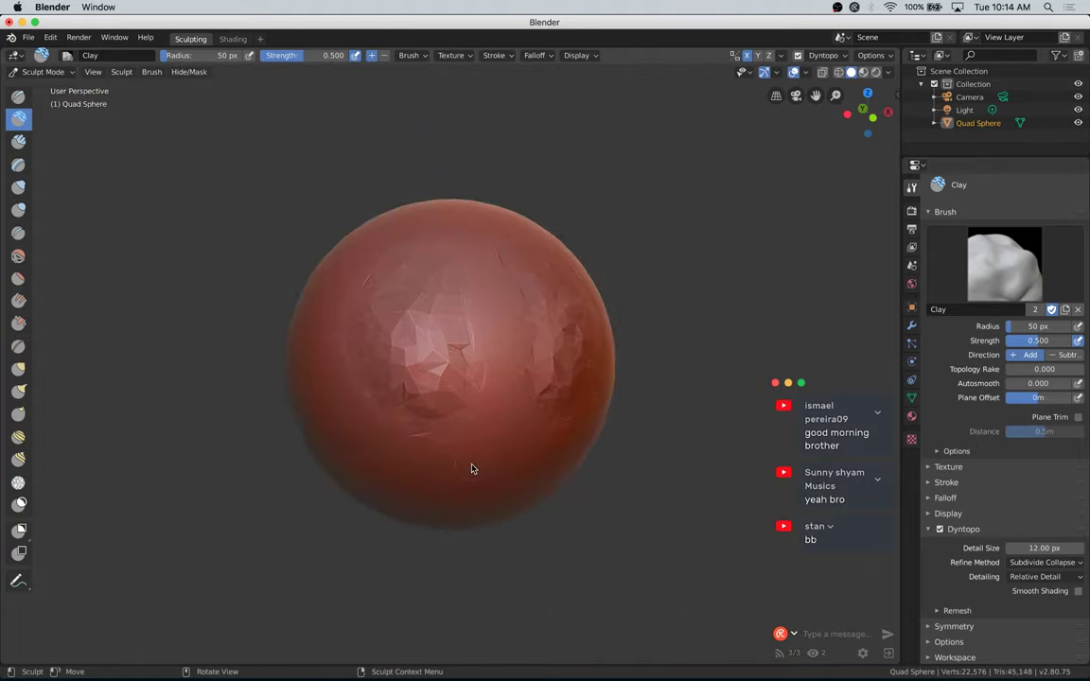
Step: Sculpt more Clay strokes at close range across the faceted front area of the sphere
{"action": "mouse_move", "coordinate": [442, 379]}
{"action": "left_mouse_down"}
{"action": "mouse_move", "coordinate": [450, 365]}
{"action": "mouse_move", "coordinate": [456, 405]}
{"action": "left_mouse_up"}
{"action": "mouse_move", "coordinate": [389, 218]}
{"action": "left_mouse_down"}
{"action": "mouse_move", "coordinate": [395, 233]}
{"action": "mouse_move", "coordinate": [530, 284]}
{"action": "mouse_move", "coordinate": [515, 311]}
{"action": "left_mouse_up"}
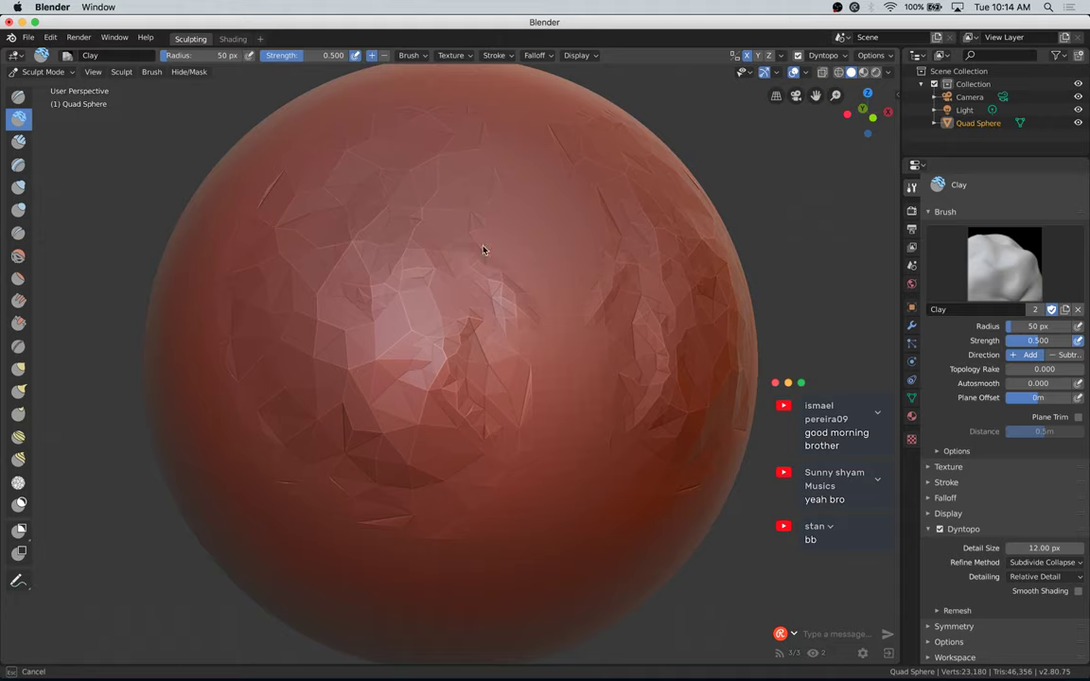
{"action": "mouse_move", "coordinate": [505, 269]}
{"action": "left_mouse_down"}
{"action": "mouse_move", "coordinate": [468, 190]}
{"action": "mouse_move", "coordinate": [494, 268]}
{"action": "mouse_move", "coordinate": [469, 231]}
{"action": "mouse_move", "coordinate": [518, 315]}
{"action": "mouse_move", "coordinate": [487, 272]}
{"action": "left_mouse_up"}
{"action": "left_click_drag", "start_coordinate": [465, 159], "coordinate": [478, 190]}
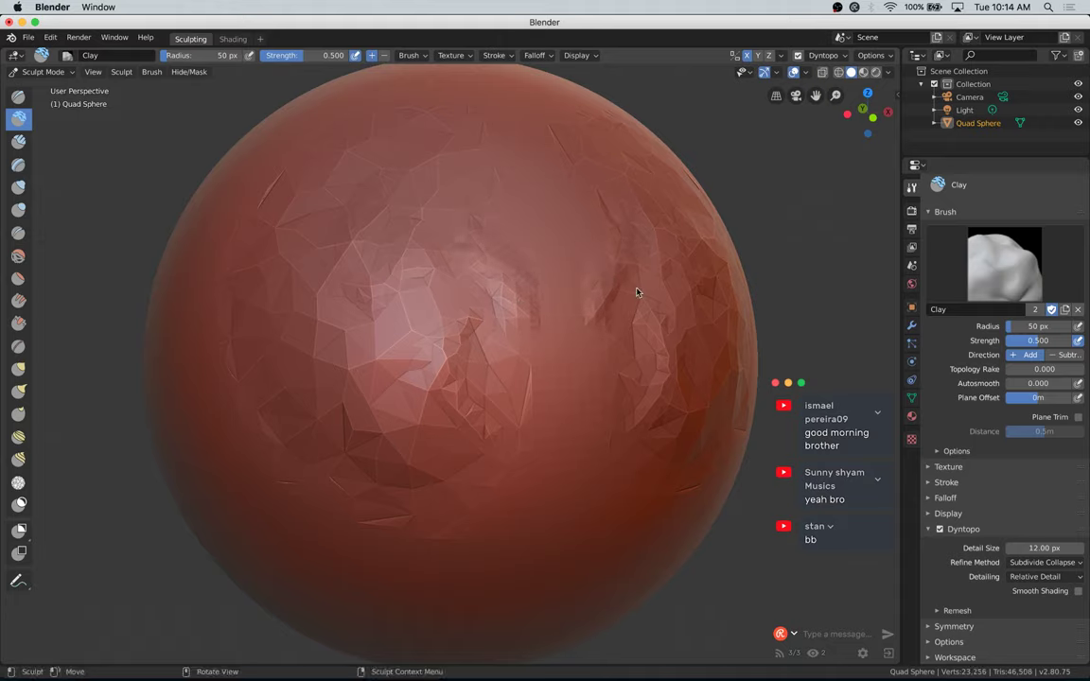
Step: Set the Clay brush radius to 186 px and build up the faceted front area with broad strokes
{"action": "left_click_drag", "start_coordinate": [1009, 327], "coordinate": [1025, 353]}
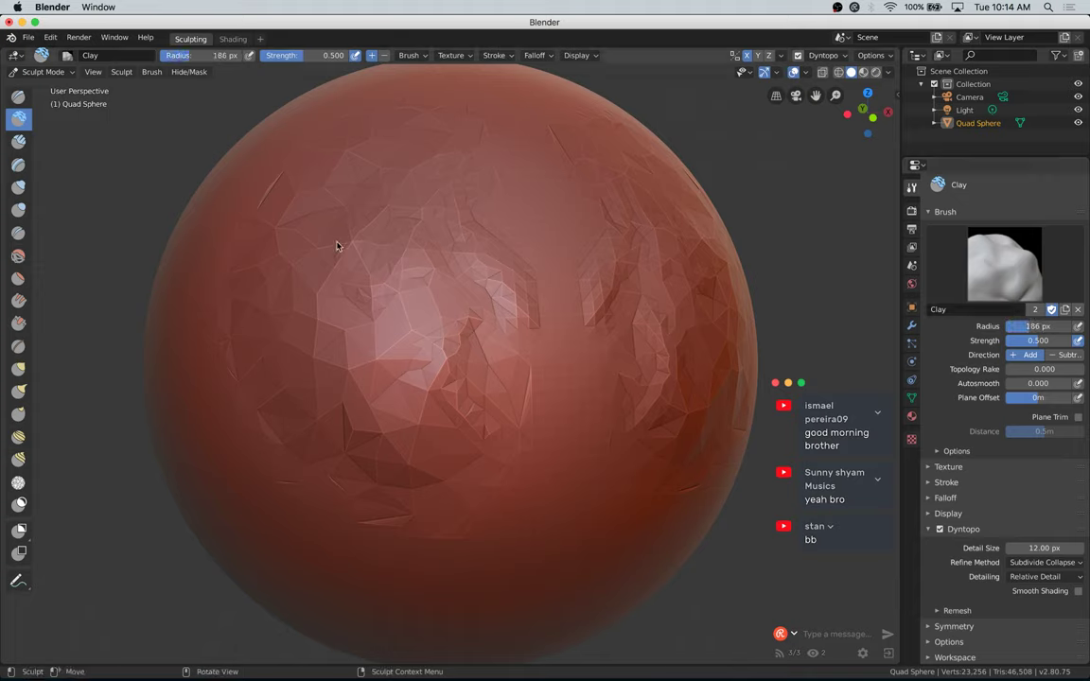
{"action": "mouse_move", "coordinate": [338, 243]}
{"action": "left_mouse_down"}
{"action": "mouse_move", "coordinate": [309, 309]}
{"action": "mouse_move", "coordinate": [367, 212]}
{"action": "mouse_move", "coordinate": [331, 252]}
{"action": "mouse_move", "coordinate": [413, 346]}
{"action": "mouse_move", "coordinate": [469, 438]}
{"action": "mouse_move", "coordinate": [429, 516]}
{"action": "mouse_move", "coordinate": [294, 427]}
{"action": "mouse_move", "coordinate": [280, 285]}
{"action": "mouse_move", "coordinate": [252, 379]}
{"action": "mouse_move", "coordinate": [358, 465]}
{"action": "left_mouse_up"}
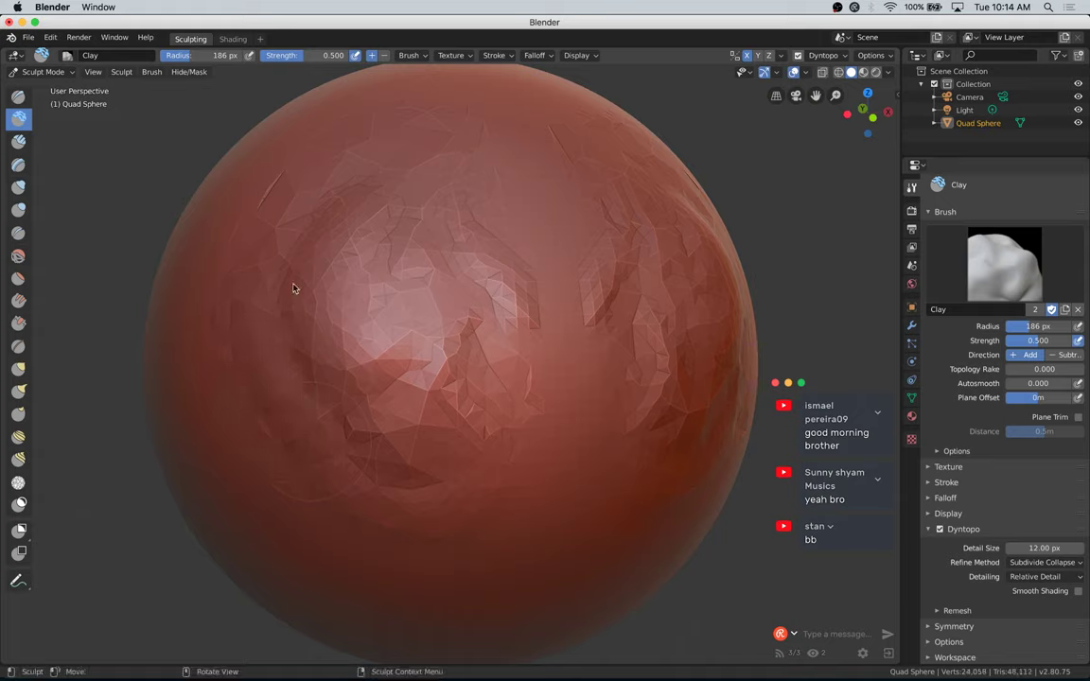
{"action": "mouse_move", "coordinate": [284, 224]}
{"action": "left_mouse_down"}
{"action": "mouse_move", "coordinate": [265, 200]}
{"action": "mouse_move", "coordinate": [285, 235]}
{"action": "mouse_move", "coordinate": [316, 389]}
{"action": "mouse_move", "coordinate": [282, 293]}
{"action": "mouse_move", "coordinate": [265, 344]}
{"action": "mouse_move", "coordinate": [353, 349]}
{"action": "mouse_move", "coordinate": [338, 383]}
{"action": "mouse_move", "coordinate": [402, 287]}
{"action": "mouse_move", "coordinate": [401, 299]}
{"action": "mouse_move", "coordinate": [373, 308]}
{"action": "left_mouse_up"}
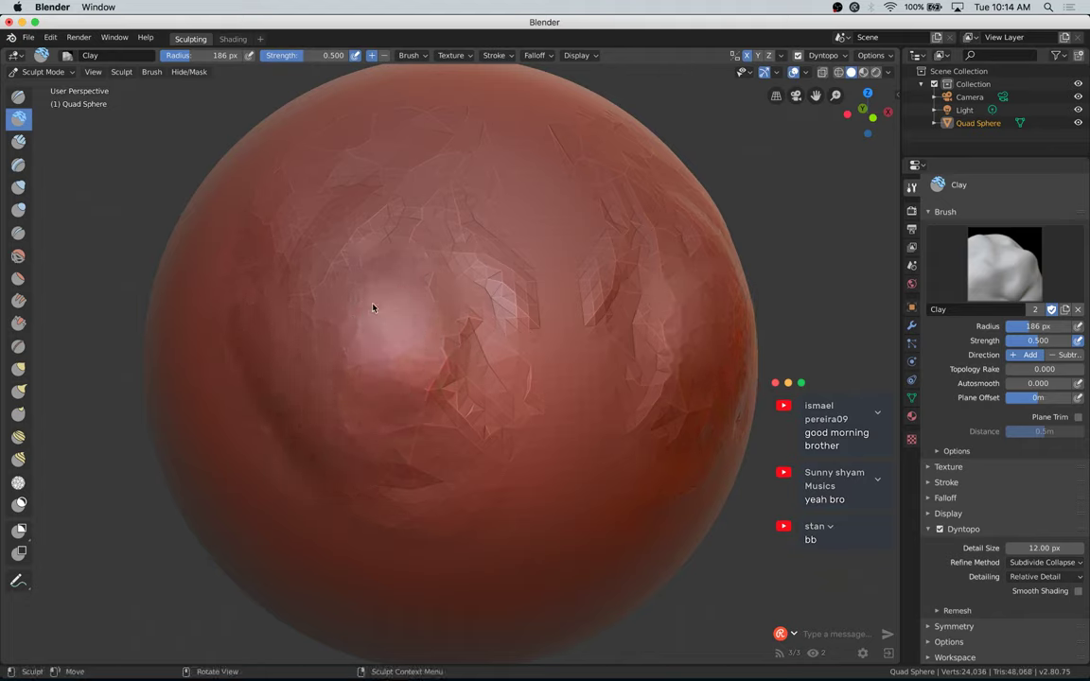
Step: Sculpt broad Clay strokes over the front bulge from two other viewing angles
{"action": "mouse_move", "coordinate": [878, 112]}
{"action": "left_mouse_down"}
{"action": "mouse_move", "coordinate": [895, 113]}
{"action": "mouse_move", "coordinate": [719, 227]}
{"action": "mouse_move", "coordinate": [565, 348]}
{"action": "left_mouse_up"}
{"action": "left_click_drag", "start_coordinate": [485, 134], "coordinate": [537, 264]}
{"action": "mouse_move", "coordinate": [532, 138]}
{"action": "left_mouse_down"}
{"action": "mouse_move", "coordinate": [514, 355]}
{"action": "mouse_move", "coordinate": [453, 281]}
{"action": "mouse_move", "coordinate": [500, 240]}
{"action": "mouse_move", "coordinate": [532, 327]}
{"action": "left_mouse_up"}
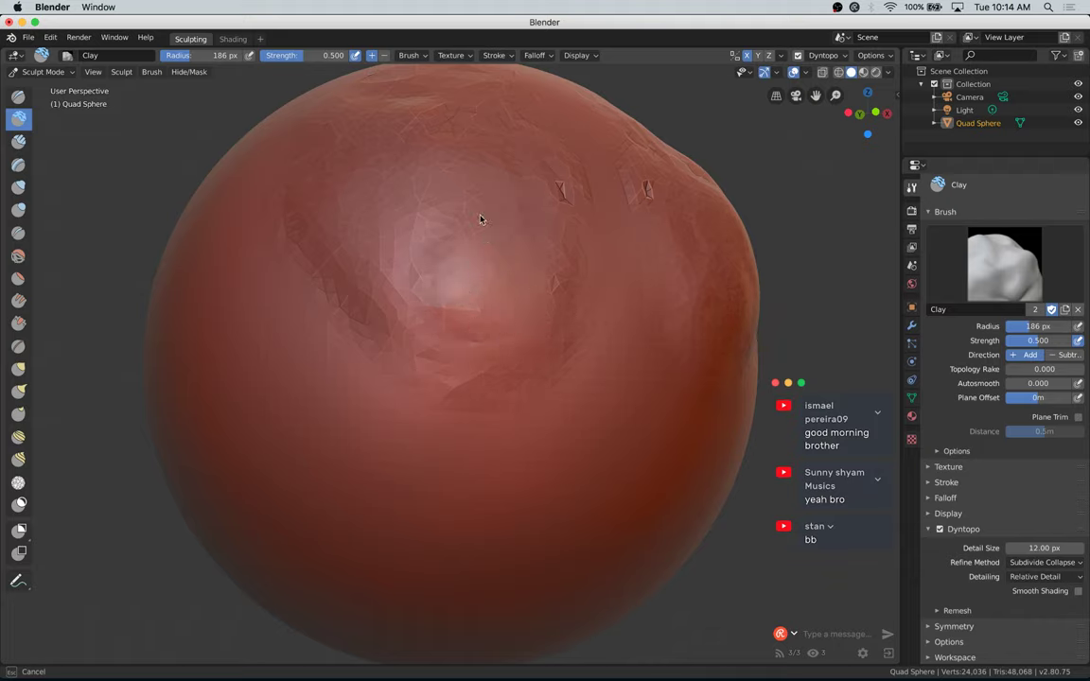
{"action": "mouse_move", "coordinate": [481, 220]}
{"action": "left_mouse_down"}
{"action": "mouse_move", "coordinate": [428, 226]}
{"action": "mouse_move", "coordinate": [434, 382]}
{"action": "mouse_move", "coordinate": [542, 262]}
{"action": "mouse_move", "coordinate": [472, 333]}
{"action": "mouse_move", "coordinate": [494, 312]}
{"action": "mouse_move", "coordinate": [507, 227]}
{"action": "left_mouse_up"}
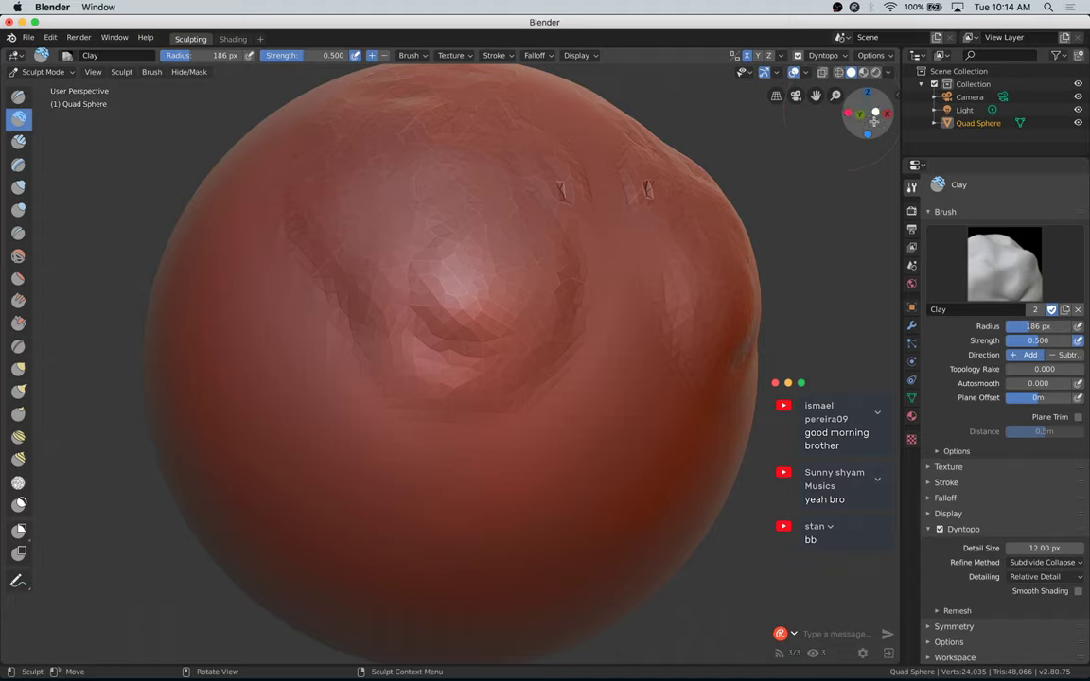
{"action": "left_click_drag", "start_coordinate": [875, 121], "coordinate": [831, 179]}
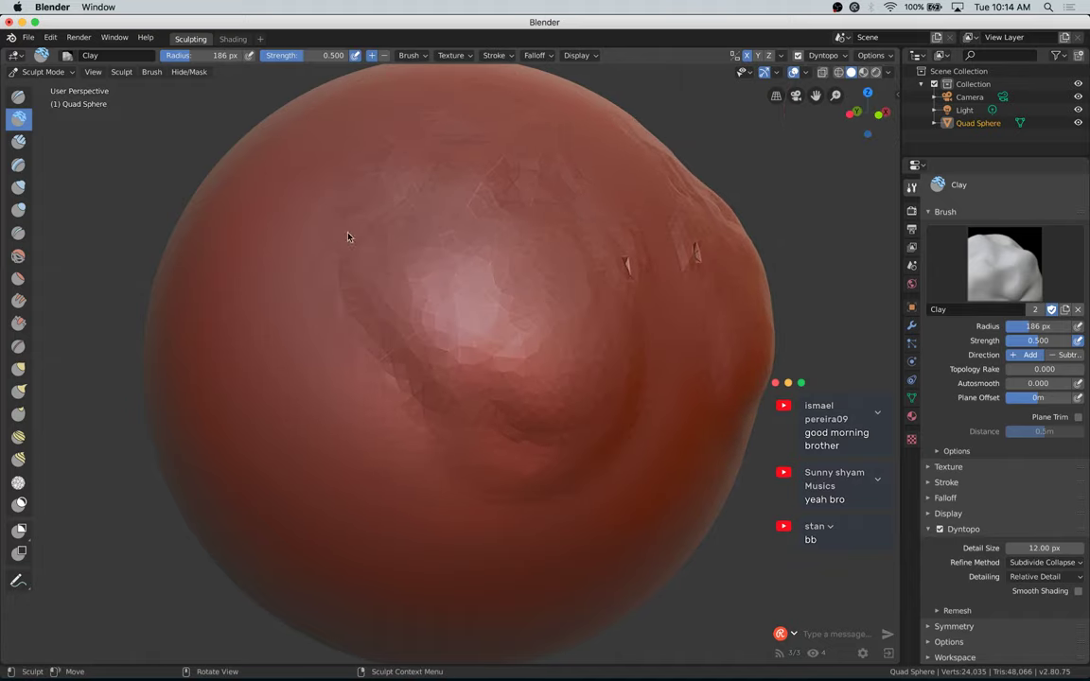
{"action": "mouse_move", "coordinate": [348, 236]}
{"action": "left_mouse_down"}
{"action": "mouse_move", "coordinate": [366, 153]}
{"action": "mouse_move", "coordinate": [530, 419]}
{"action": "mouse_move", "coordinate": [451, 246]}
{"action": "mouse_move", "coordinate": [502, 328]}
{"action": "mouse_move", "coordinate": [511, 323]}
{"action": "left_mouse_up"}
Step: Set the Clay radius to 75 px and Dyntopo detailing to Brush Detail, and sculpt ridges on the central bulge
{"action": "left_click_drag", "start_coordinate": [1019, 329], "coordinate": [999, 333]}
{"action": "mouse_move", "coordinate": [480, 269]}
{"action": "left_mouse_down"}
{"action": "mouse_move", "coordinate": [501, 361]}
{"action": "mouse_move", "coordinate": [578, 390]}
{"action": "left_mouse_up"}
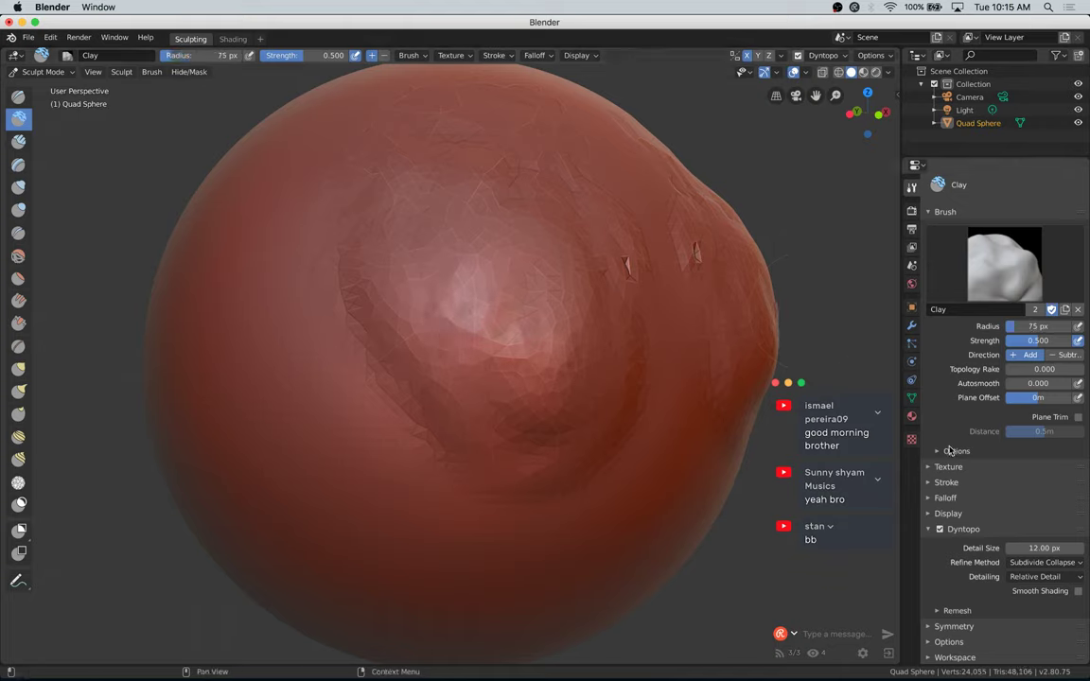
{"action": "left_click", "coordinate": [1026, 579]}
{"action": "left_click", "coordinate": [1005, 619]}
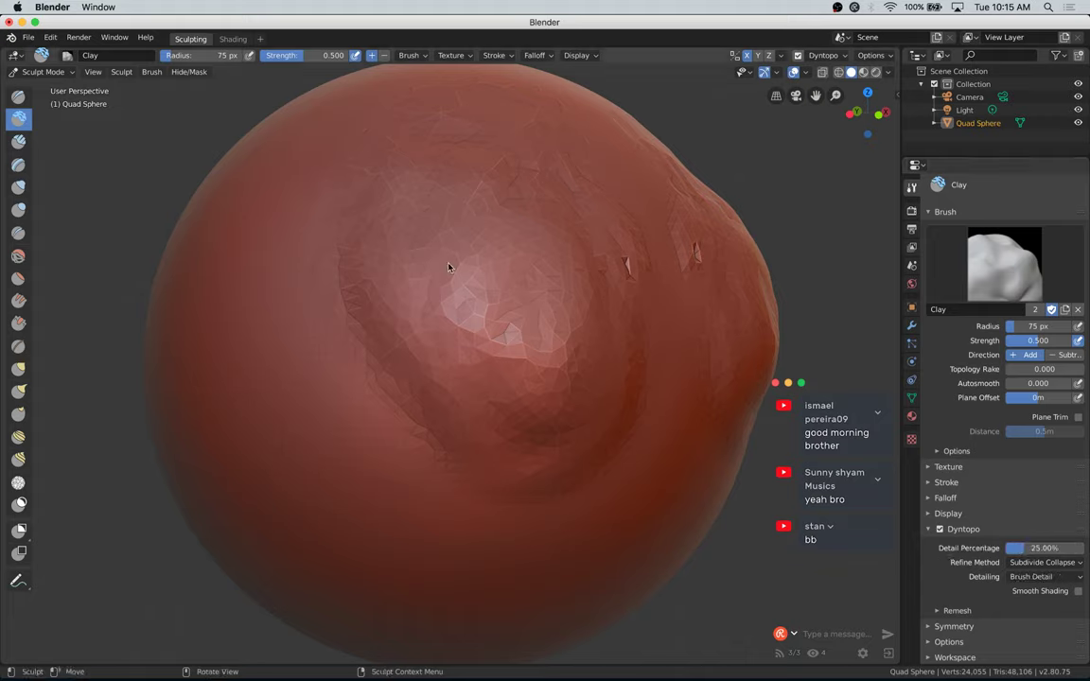
{"action": "mouse_move", "coordinate": [450, 268]}
{"action": "left_mouse_down"}
{"action": "mouse_move", "coordinate": [463, 358]}
{"action": "mouse_move", "coordinate": [559, 366]}
{"action": "left_mouse_up"}
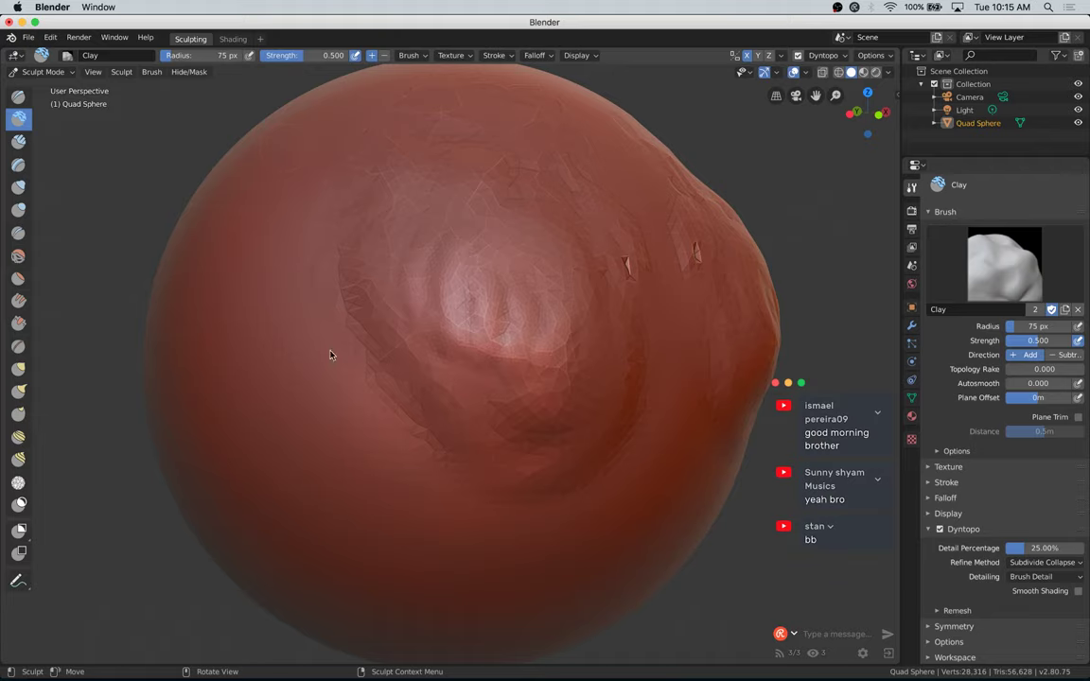
Step: Smooth out the faceted groove beside the central bulge
{"action": "left_click_drag", "start_coordinate": [330, 355], "coordinate": [235, 379]}
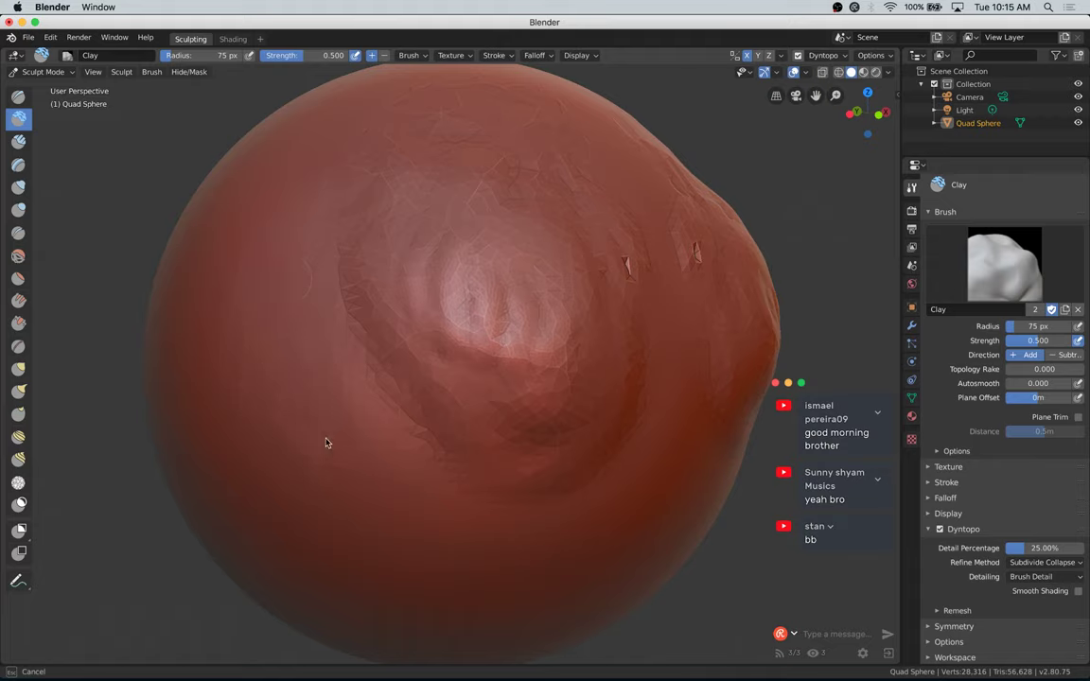
{"action": "mouse_move", "coordinate": [326, 442]}
{"action": "left_mouse_down"}
{"action": "mouse_move", "coordinate": [324, 285]}
{"action": "mouse_move", "coordinate": [382, 296]}
{"action": "left_mouse_up"}
{"action": "left_click_drag", "start_coordinate": [409, 395], "coordinate": [426, 291]}
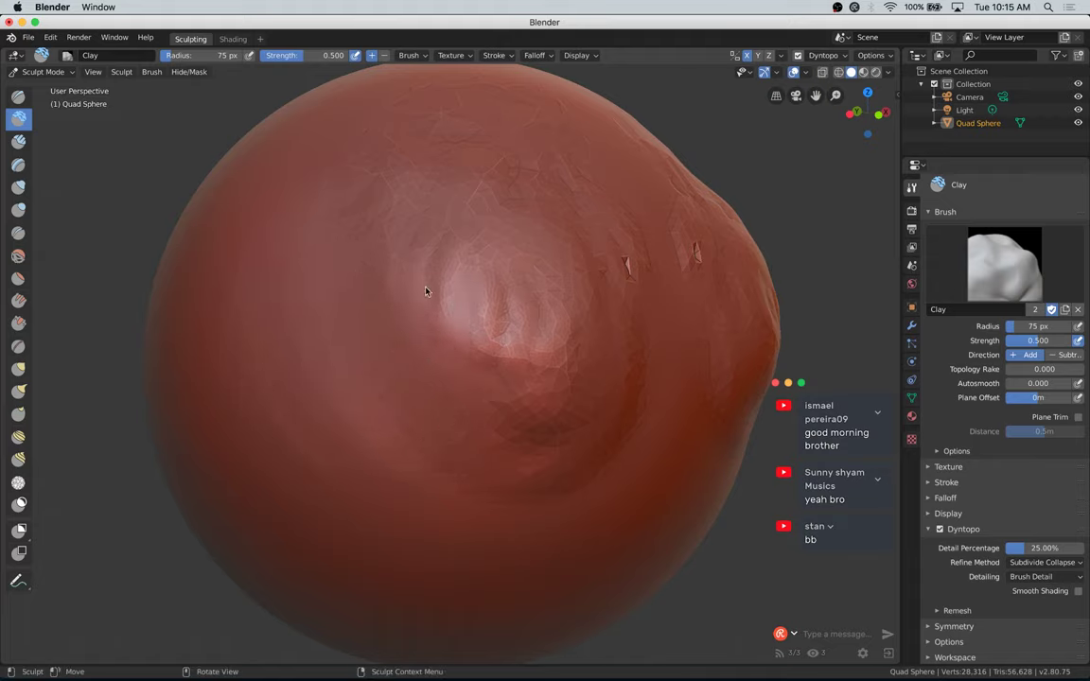
Step: Sculpt curved raised ridges on both sides of the central bulge with the Clay brush
{"action": "left_click_drag", "start_coordinate": [374, 259], "coordinate": [340, 313]}
{"action": "left_click_drag", "start_coordinate": [363, 257], "coordinate": [353, 383]}
{"action": "mouse_move", "coordinate": [341, 284]}
{"action": "left_mouse_down"}
{"action": "mouse_move", "coordinate": [317, 336]}
{"action": "mouse_move", "coordinate": [333, 374]}
{"action": "mouse_move", "coordinate": [356, 337]}
{"action": "mouse_move", "coordinate": [378, 338]}
{"action": "mouse_move", "coordinate": [350, 344]}
{"action": "mouse_move", "coordinate": [421, 393]}
{"action": "left_mouse_up"}
{"action": "mouse_move", "coordinate": [511, 320]}
{"action": "left_mouse_down"}
{"action": "mouse_move", "coordinate": [489, 345]}
{"action": "mouse_move", "coordinate": [520, 410]}
{"action": "mouse_move", "coordinate": [617, 352]}
{"action": "mouse_move", "coordinate": [637, 364]}
{"action": "mouse_move", "coordinate": [599, 449]}
{"action": "mouse_move", "coordinate": [694, 420]}
{"action": "left_mouse_up"}
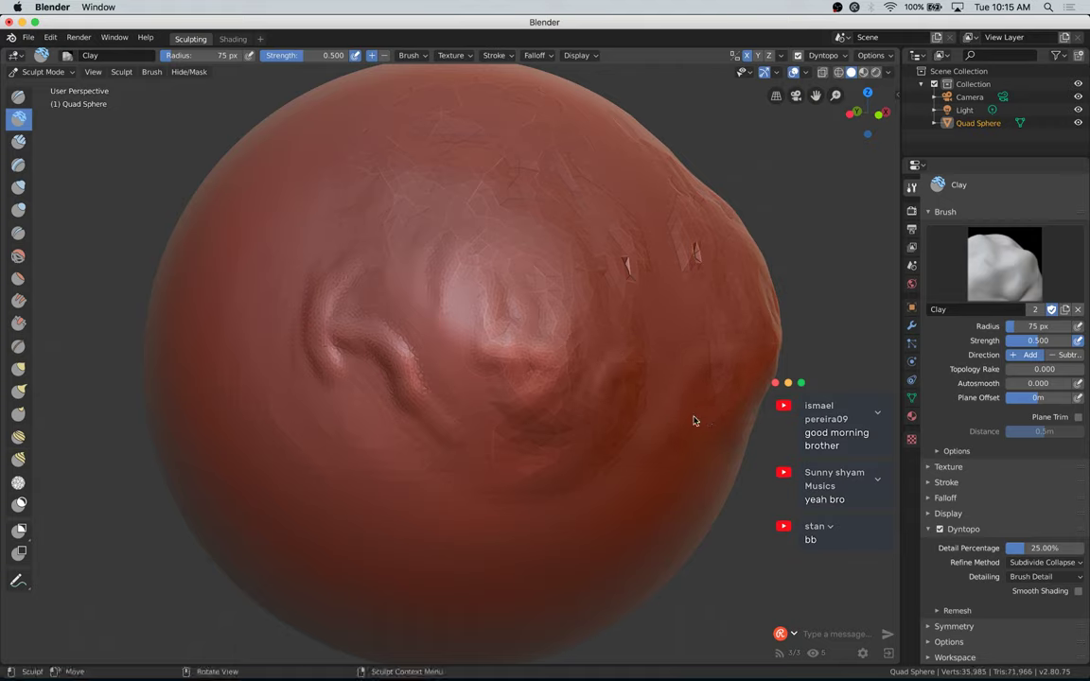
{"action": "left_click_drag", "start_coordinate": [599, 190], "coordinate": [635, 261]}
{"action": "mouse_move", "coordinate": [638, 302]}
{"action": "left_mouse_down"}
{"action": "mouse_move", "coordinate": [609, 215]}
{"action": "mouse_move", "coordinate": [629, 373]}
{"action": "left_mouse_up"}
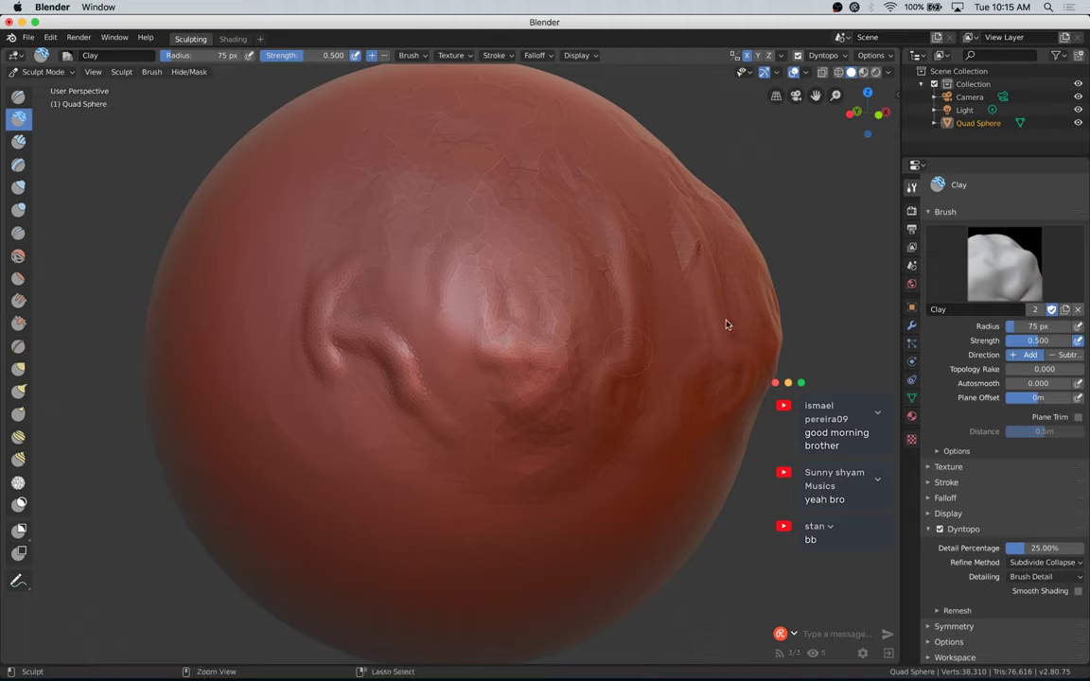
Step: Create a new Sculpting file and discard the unsaved changes
{"action": "key", "text": "ctrl+n"}
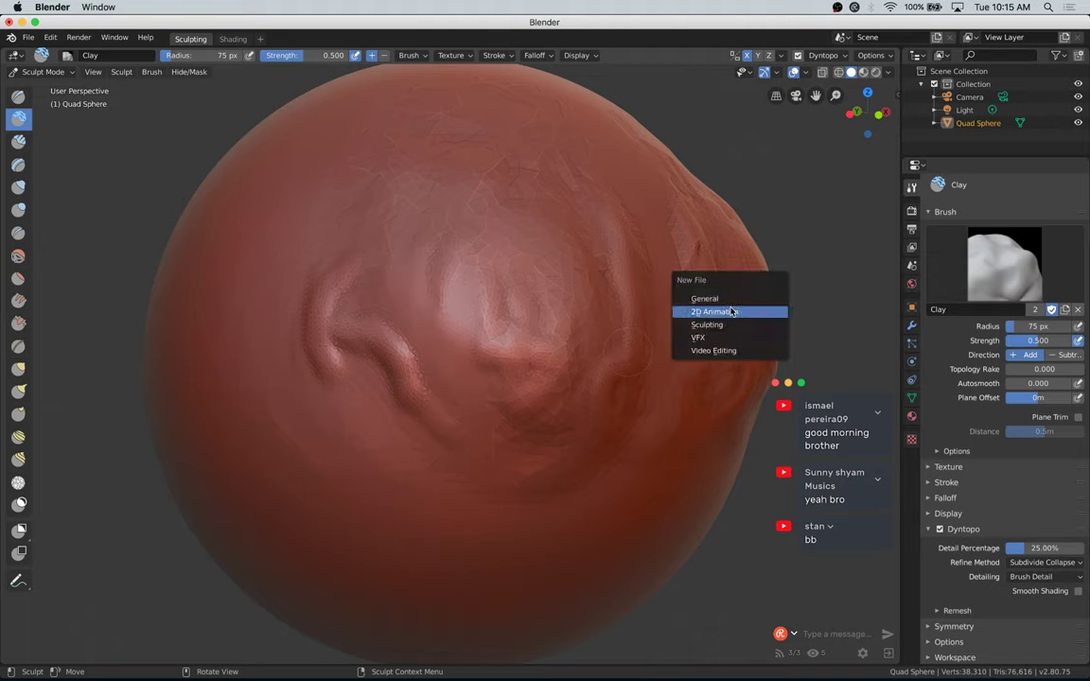
{"action": "left_click", "coordinate": [707, 325]}
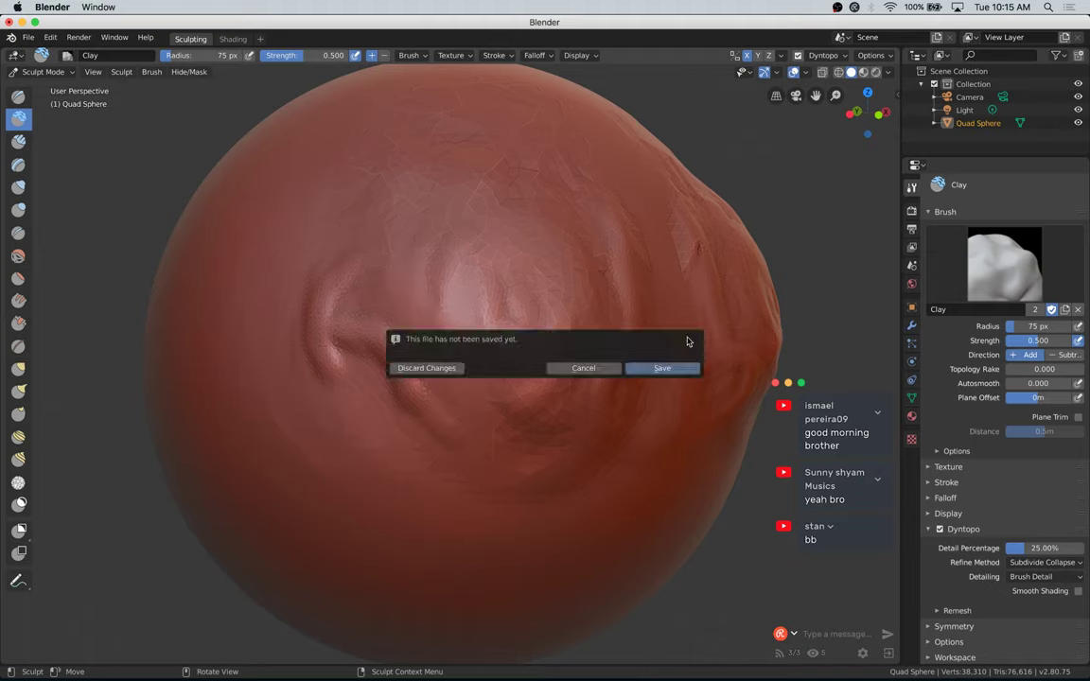
{"action": "left_click", "coordinate": [431, 369]}
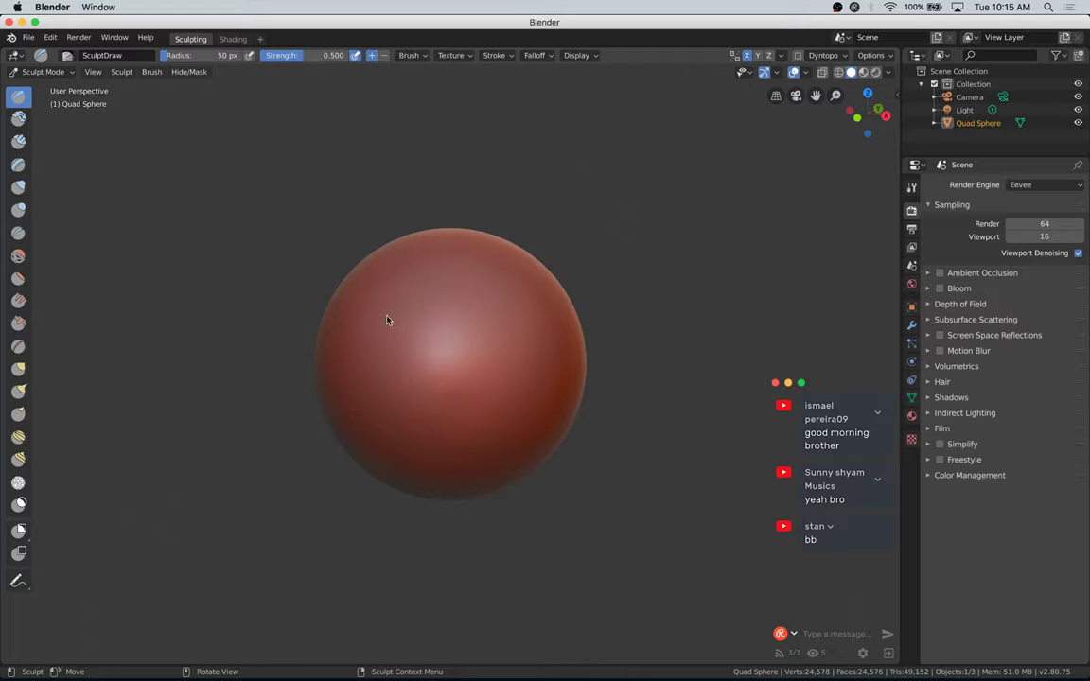
Step: Try SculptDraw spiral strokes on the fresh sphere from different angles, undoing each and restoring them with redo
{"action": "left_click_drag", "start_coordinate": [389, 294], "coordinate": [402, 353]}
{"action": "key", "text": "ctrl+z"}
{"action": "left_click_drag", "start_coordinate": [867, 114], "coordinate": [904, 123]}
{"action": "mouse_move", "coordinate": [412, 293]}
{"action": "left_mouse_down"}
{"action": "mouse_move", "coordinate": [378, 344]}
{"action": "mouse_move", "coordinate": [443, 336]}
{"action": "mouse_move", "coordinate": [482, 395]}
{"action": "left_mouse_up"}
{"action": "key", "text": "ctrl+z"}
{"action": "left_click_drag", "start_coordinate": [869, 114], "coordinate": [877, 126]}
{"action": "key", "text": "ctrl+shift+z"}
{"action": "key", "text": "ctrl+shift+z"}
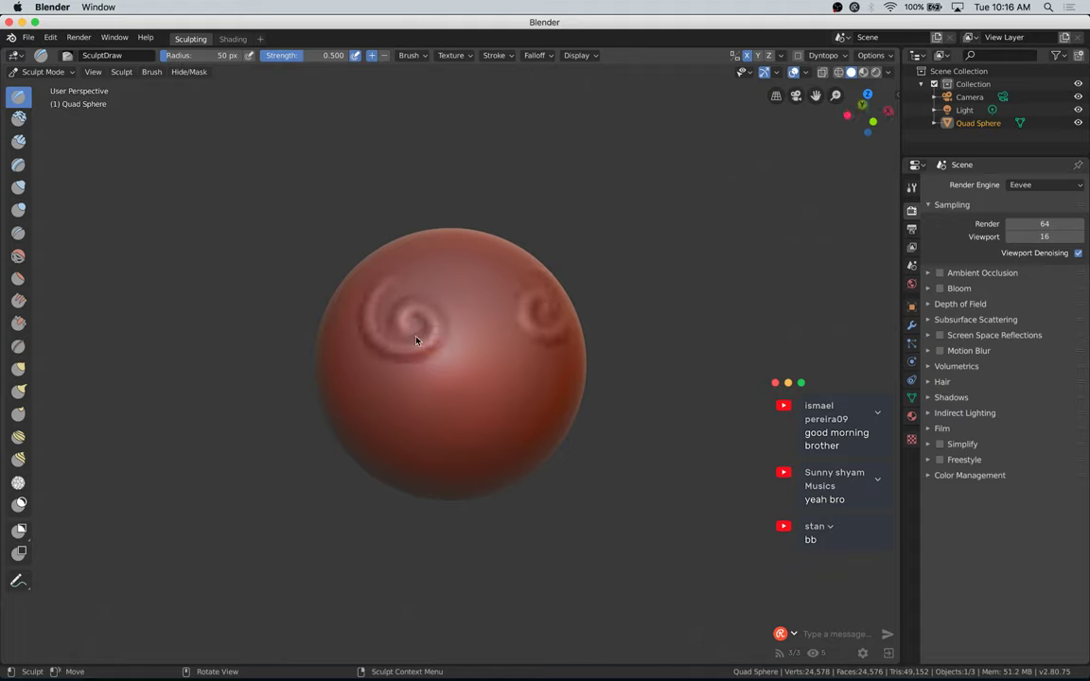
Step: Undo the restored spirals, then try two new SculptDraw spirals on the front and undo each one
{"action": "key", "text": "ctrl+z"}
{"action": "key", "text": "ctrl+z"}
{"action": "mouse_move", "coordinate": [365, 334]}
{"action": "left_mouse_down"}
{"action": "mouse_move", "coordinate": [438, 324]}
{"action": "mouse_move", "coordinate": [418, 349]}
{"action": "left_mouse_up"}
{"action": "key", "text": "ctrl+z"}
{"action": "mouse_move", "coordinate": [383, 290]}
{"action": "left_mouse_down"}
{"action": "mouse_move", "coordinate": [433, 372]}
{"action": "mouse_move", "coordinate": [416, 307]}
{"action": "mouse_move", "coordinate": [431, 327]}
{"action": "left_mouse_up"}
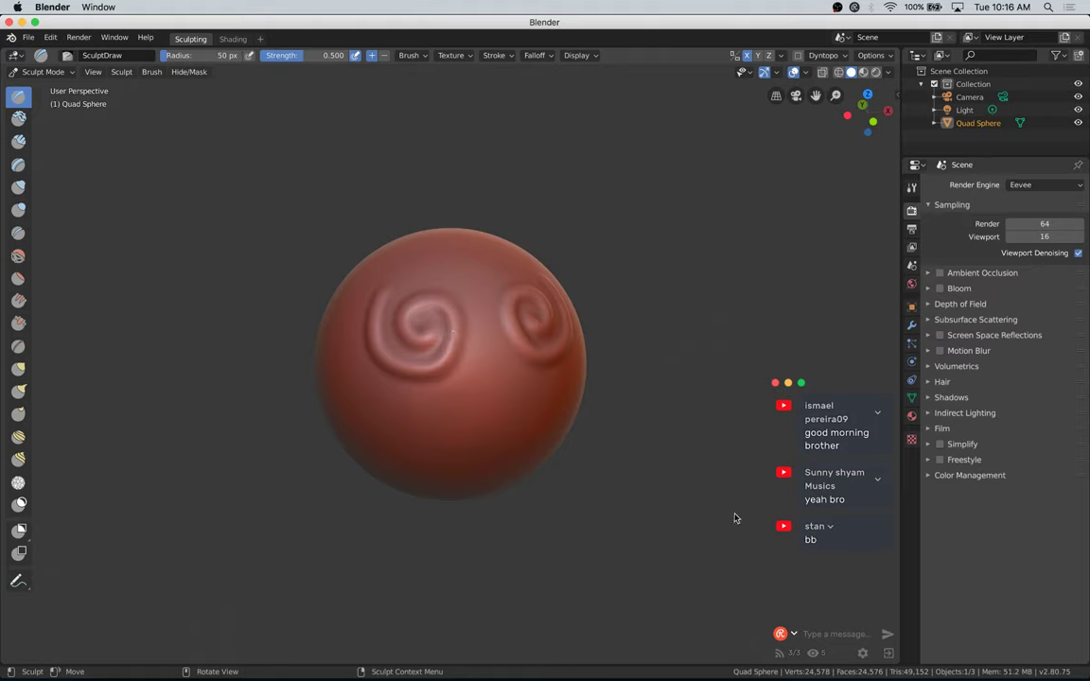
{"action": "key", "text": "ctrl+z"}
Step: Try one more SculptDraw spiral on the upper front of the sphere and undo it
{"action": "mouse_move", "coordinate": [609, 674]}
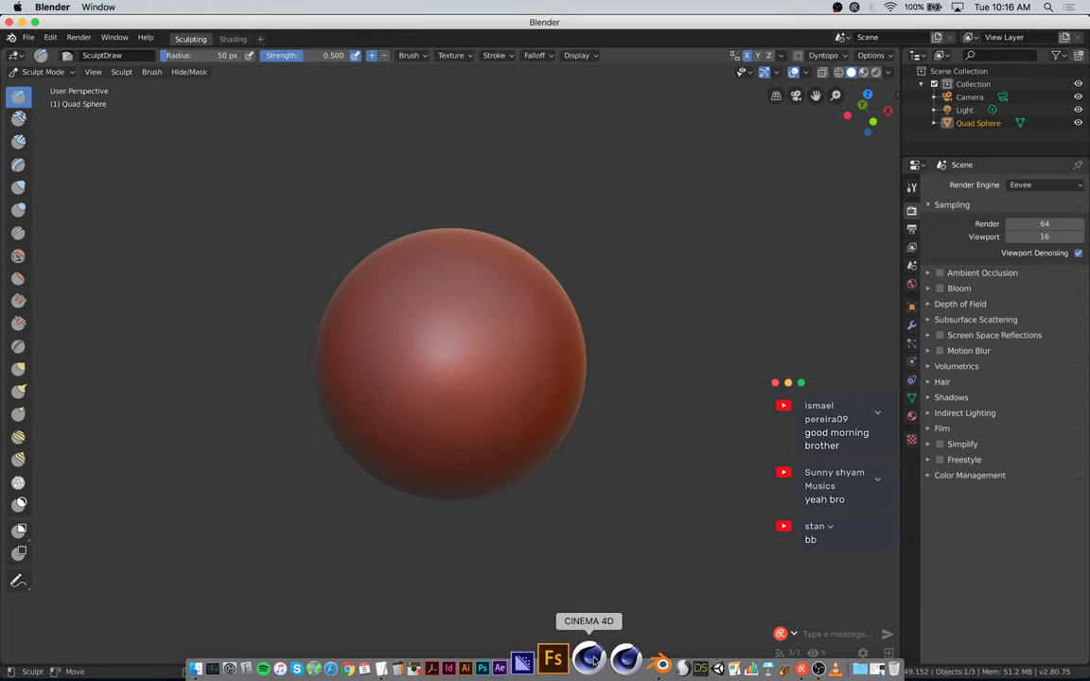
{"action": "left_click_drag", "start_coordinate": [372, 317], "coordinate": [418, 323]}
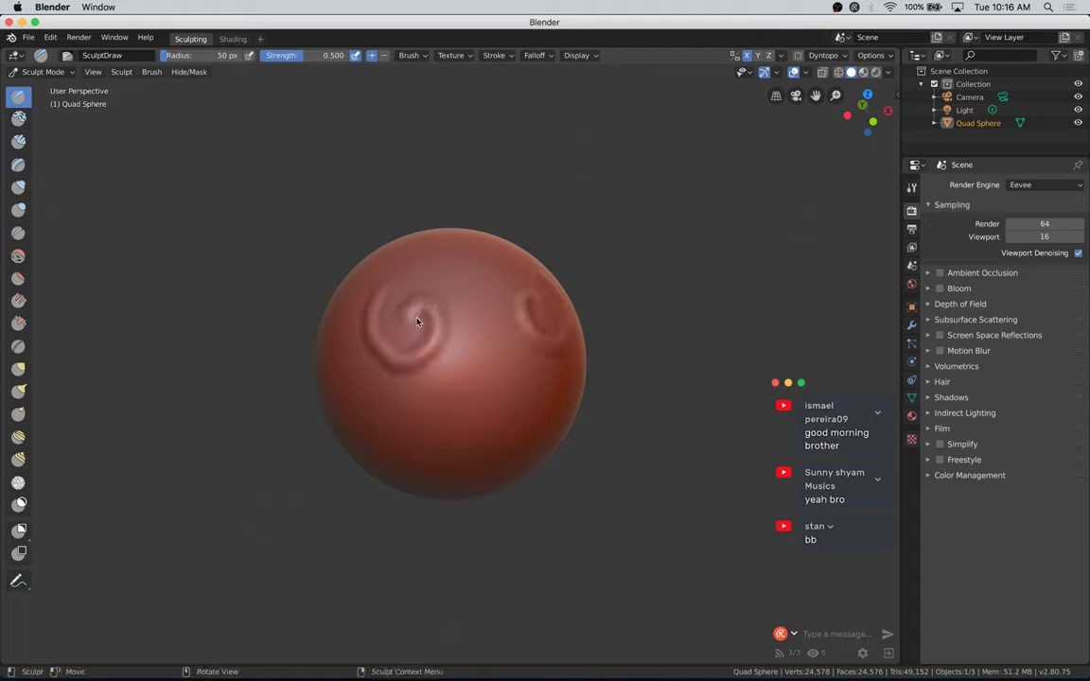
{"action": "key", "text": "super+z"}
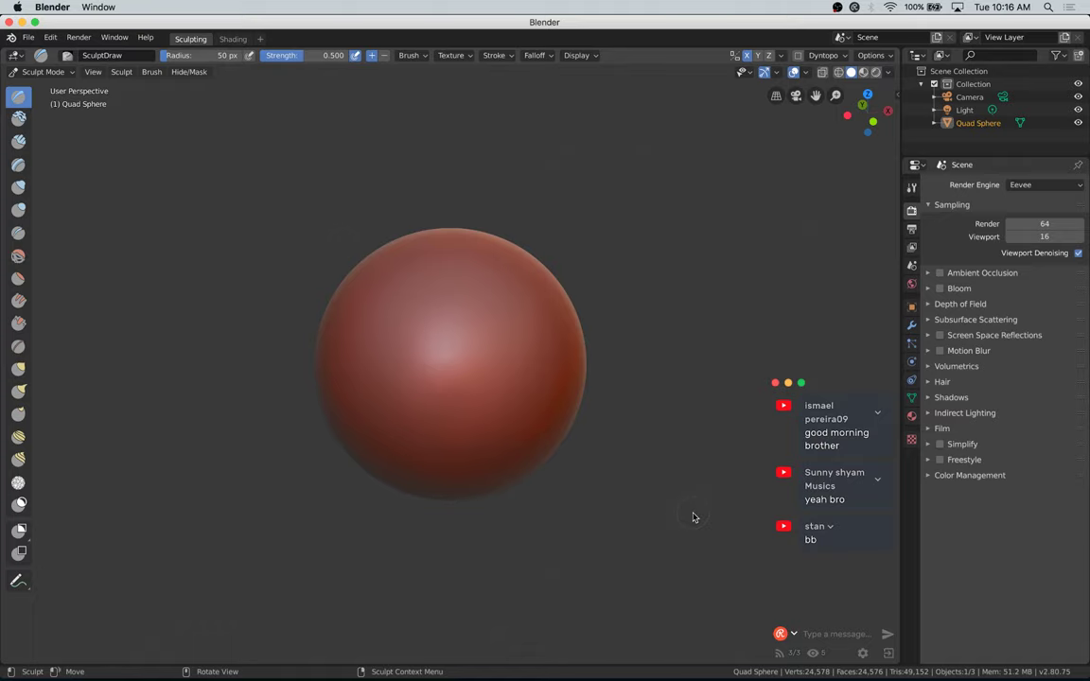
Step: Save the file as "blencer sculpt head" in the folder 2019/_ThePractice/162-BlenderSculptHead
{"action": "key", "text": "super+shift+s"}
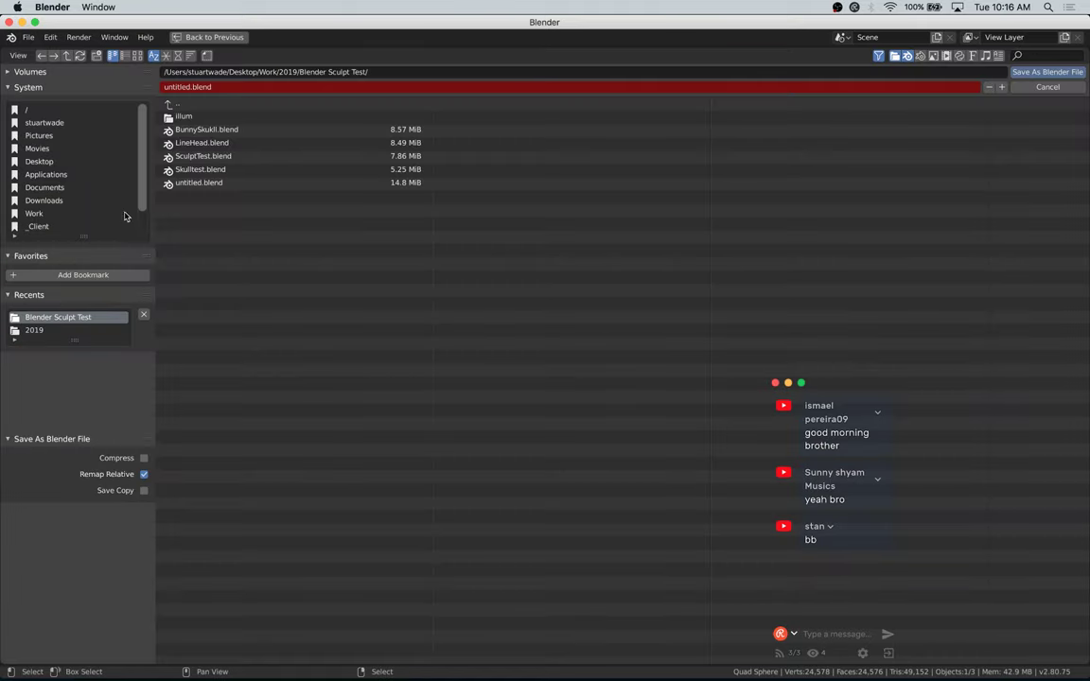
{"action": "left_click", "coordinate": [36, 330]}
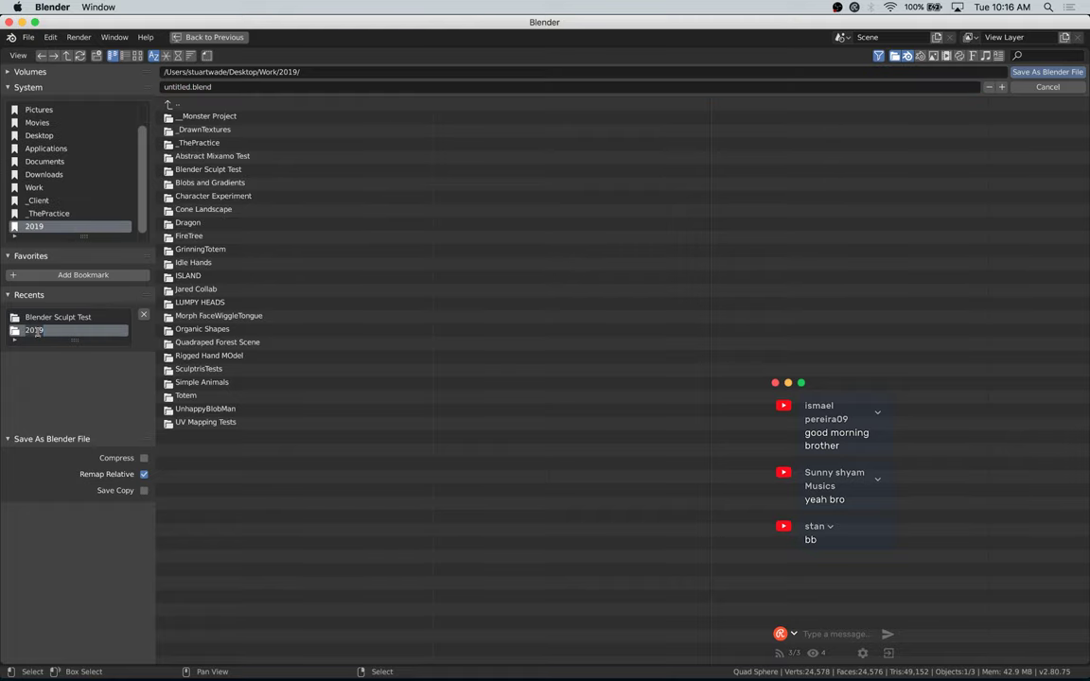
{"action": "left_click", "coordinate": [216, 144]}
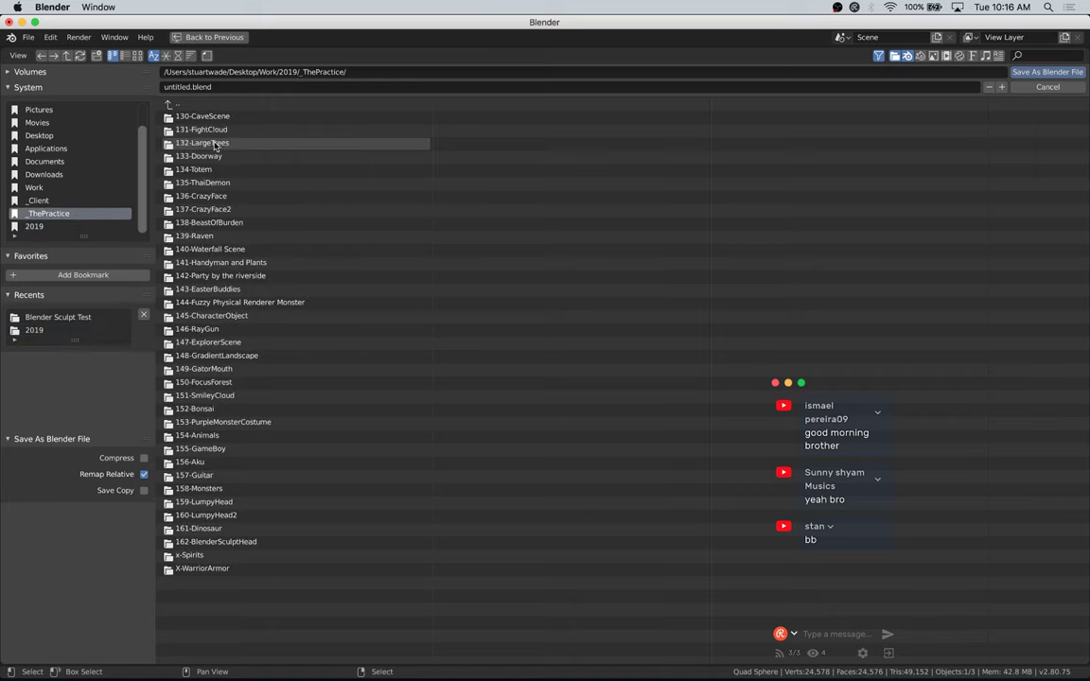
{"action": "left_click", "coordinate": [213, 546]}
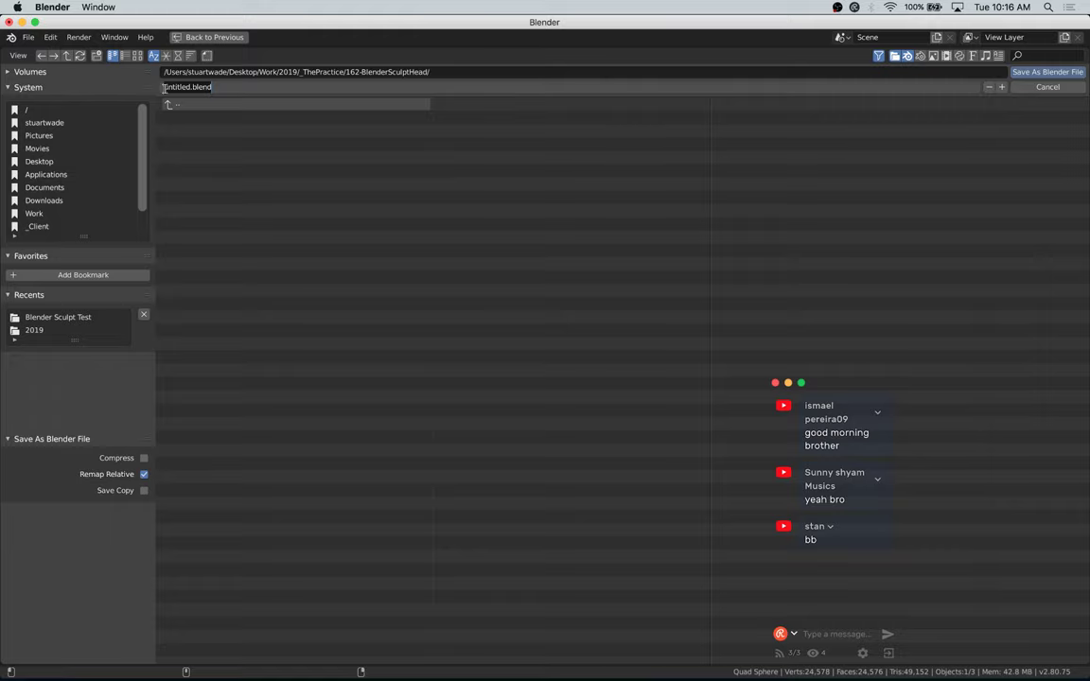
{"action": "type", "text": "Thender sculpt head"}
{"action": "key", "text": "Return"}
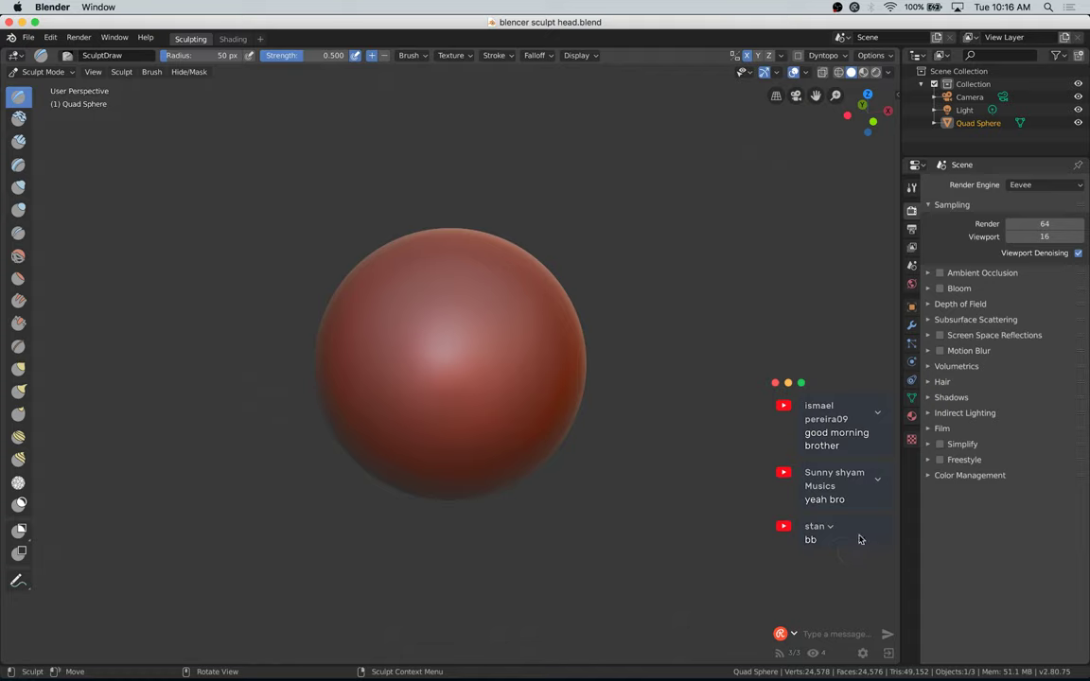
Step: Switch to Restream Chat, reduce the chat's scale in its appearance settings, and close the settings
{"action": "left_click", "coordinate": [866, 655]}
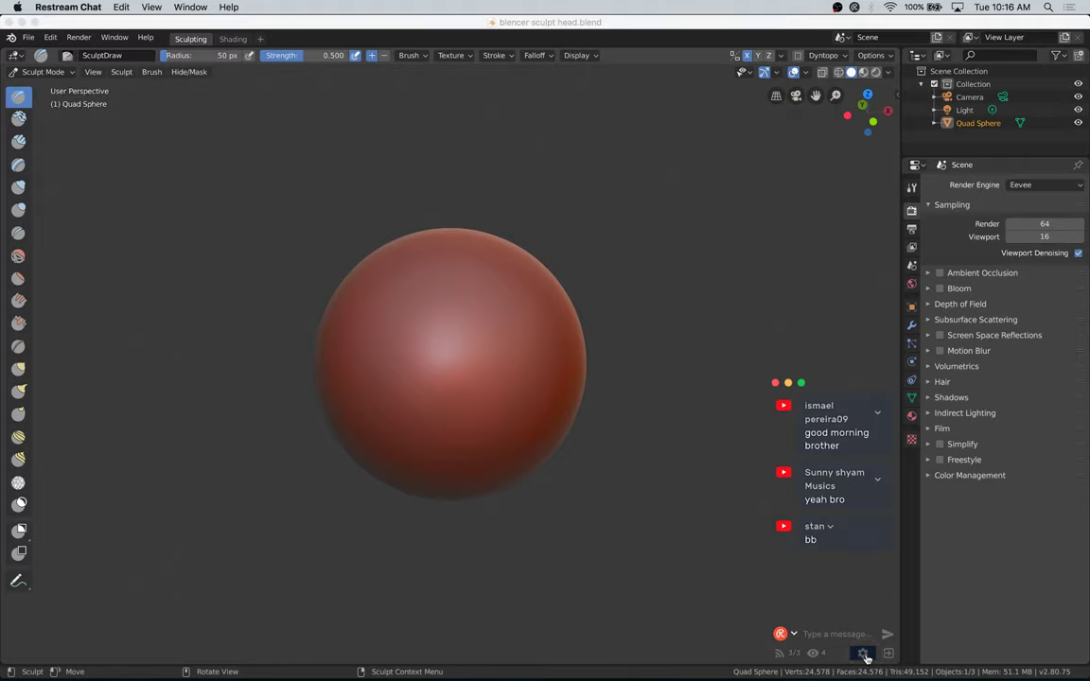
{"action": "left_click", "coordinate": [863, 654]}
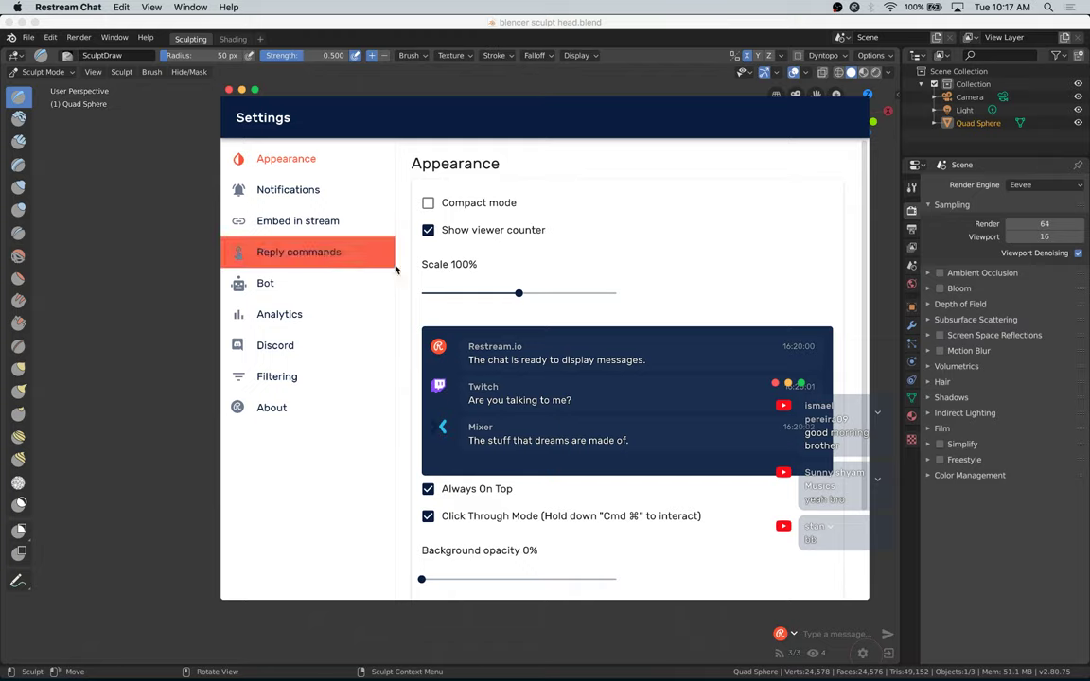
{"action": "left_click_drag", "start_coordinate": [516, 294], "coordinate": [461, 295]}
{"action": "left_click", "coordinate": [228, 89]}
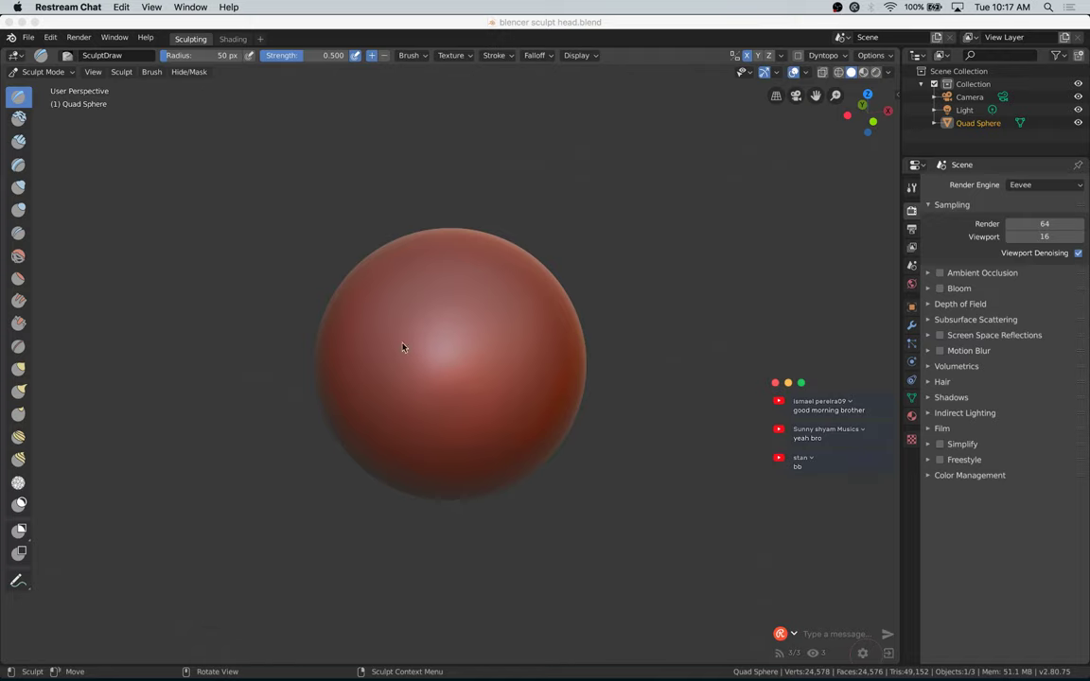
Step: Try short SculptDraw strokes on the front of the sphere and undo each one
{"action": "left_click", "coordinate": [350, 324]}
{"action": "mouse_move", "coordinate": [375, 328]}
{"action": "left_mouse_down"}
{"action": "mouse_move", "coordinate": [391, 372]}
{"action": "mouse_move", "coordinate": [402, 368]}
{"action": "left_mouse_up"}
{"action": "key", "text": "ctrl+z"}
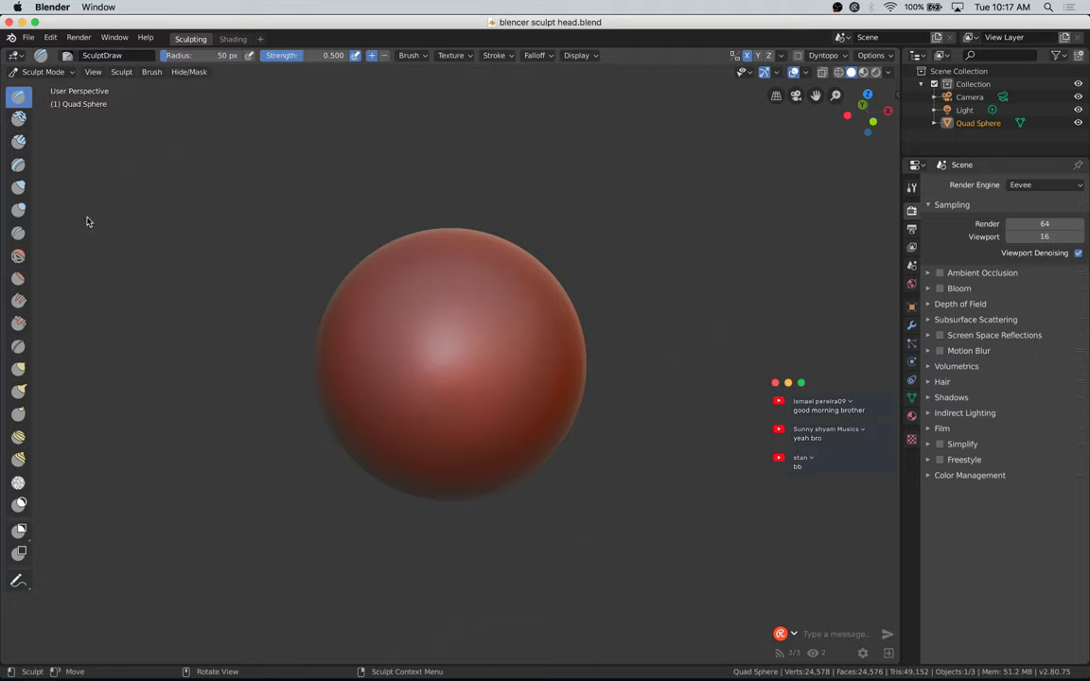
{"action": "mouse_move", "coordinate": [390, 280]}
{"action": "left_mouse_down"}
{"action": "mouse_move", "coordinate": [433, 315]}
{"action": "mouse_move", "coordinate": [416, 330]}
{"action": "mouse_move", "coordinate": [379, 320]}
{"action": "mouse_move", "coordinate": [401, 386]}
{"action": "left_mouse_up"}
{"action": "key", "text": "ctrl+z"}
Step: Try several curved Clay Strips strokes across the front of the sphere and undo all of them
{"action": "left_click", "coordinate": [18, 142]}
{"action": "left_click_drag", "start_coordinate": [398, 312], "coordinate": [414, 398]}
{"action": "mouse_move", "coordinate": [397, 318]}
{"action": "left_mouse_down"}
{"action": "mouse_move", "coordinate": [402, 394]}
{"action": "mouse_move", "coordinate": [398, 326]}
{"action": "mouse_move", "coordinate": [380, 338]}
{"action": "mouse_move", "coordinate": [391, 395]}
{"action": "mouse_move", "coordinate": [451, 401]}
{"action": "mouse_move", "coordinate": [446, 382]}
{"action": "mouse_move", "coordinate": [414, 378]}
{"action": "mouse_move", "coordinate": [415, 398]}
{"action": "mouse_move", "coordinate": [440, 426]}
{"action": "mouse_move", "coordinate": [417, 378]}
{"action": "mouse_move", "coordinate": [384, 355]}
{"action": "mouse_move", "coordinate": [422, 399]}
{"action": "mouse_move", "coordinate": [470, 423]}
{"action": "left_mouse_up"}
{"action": "mouse_move", "coordinate": [866, 109]}
{"action": "left_mouse_down"}
{"action": "mouse_move", "coordinate": [804, 126]}
{"action": "mouse_move", "coordinate": [870, 117]}
{"action": "left_mouse_up"}
{"action": "mouse_move", "coordinate": [463, 321]}
{"action": "left_mouse_down"}
{"action": "mouse_move", "coordinate": [419, 382]}
{"action": "mouse_move", "coordinate": [468, 356]}
{"action": "mouse_move", "coordinate": [536, 377]}
{"action": "left_mouse_up"}
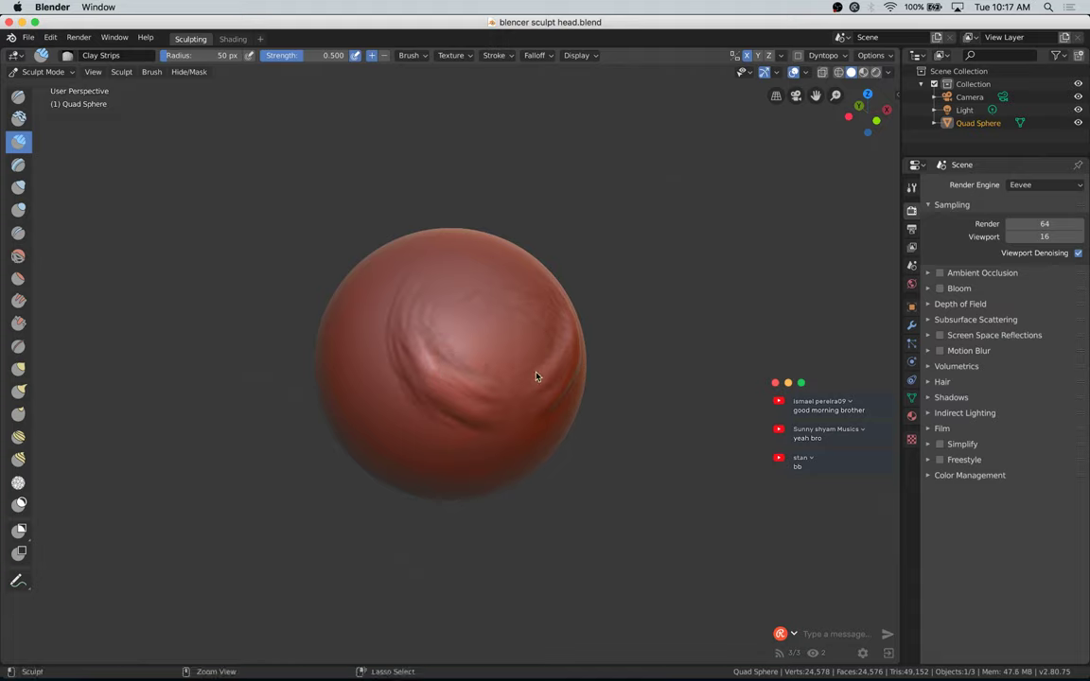
{"action": "key", "text": "super+z"}
{"action": "key", "text": "super+z"}
{"action": "key", "text": "super+z"}
{"action": "key", "text": "super+z"}
{"action": "key", "text": "super+z"}
{"action": "key", "text": "super+z"}
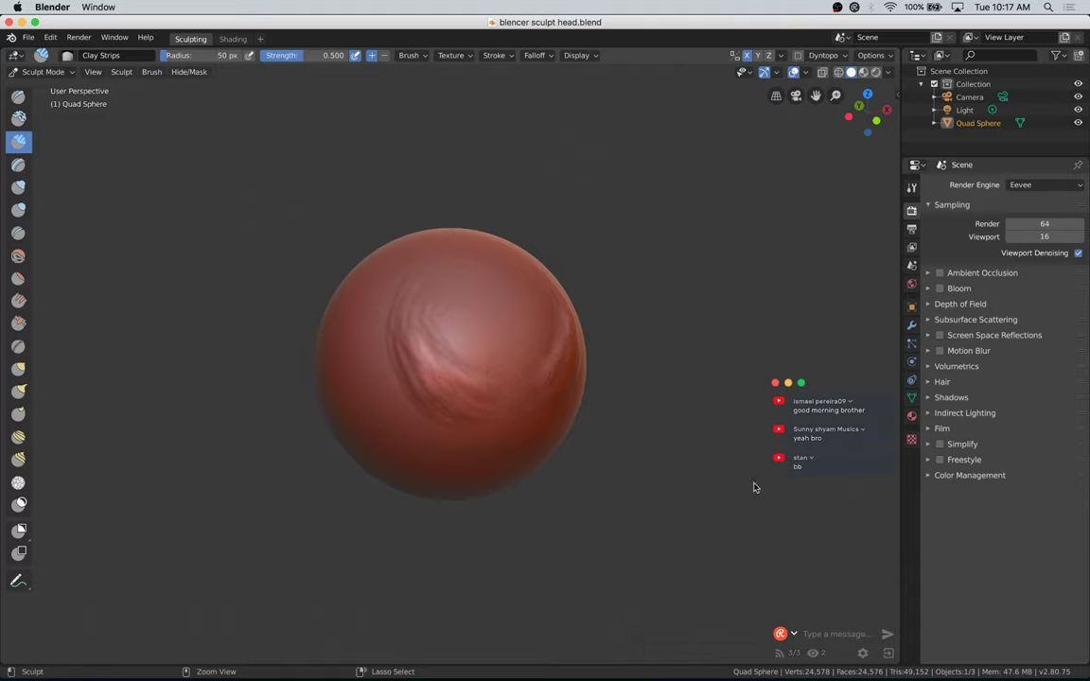
{"action": "key", "text": "super+z"}
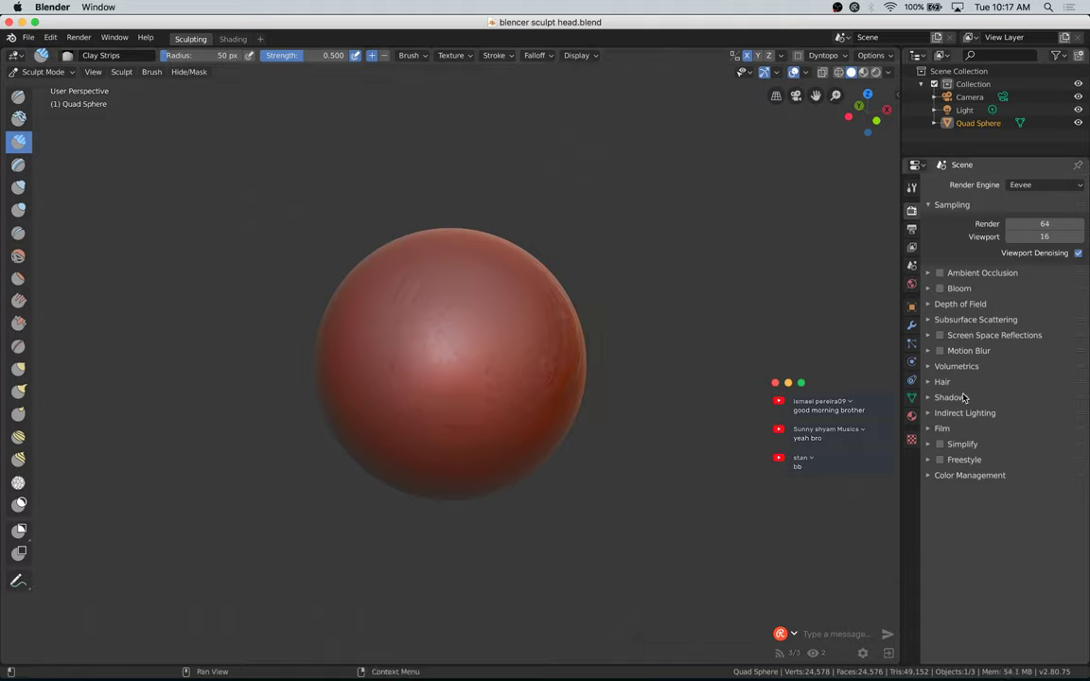
{"action": "key", "text": "super+z"}
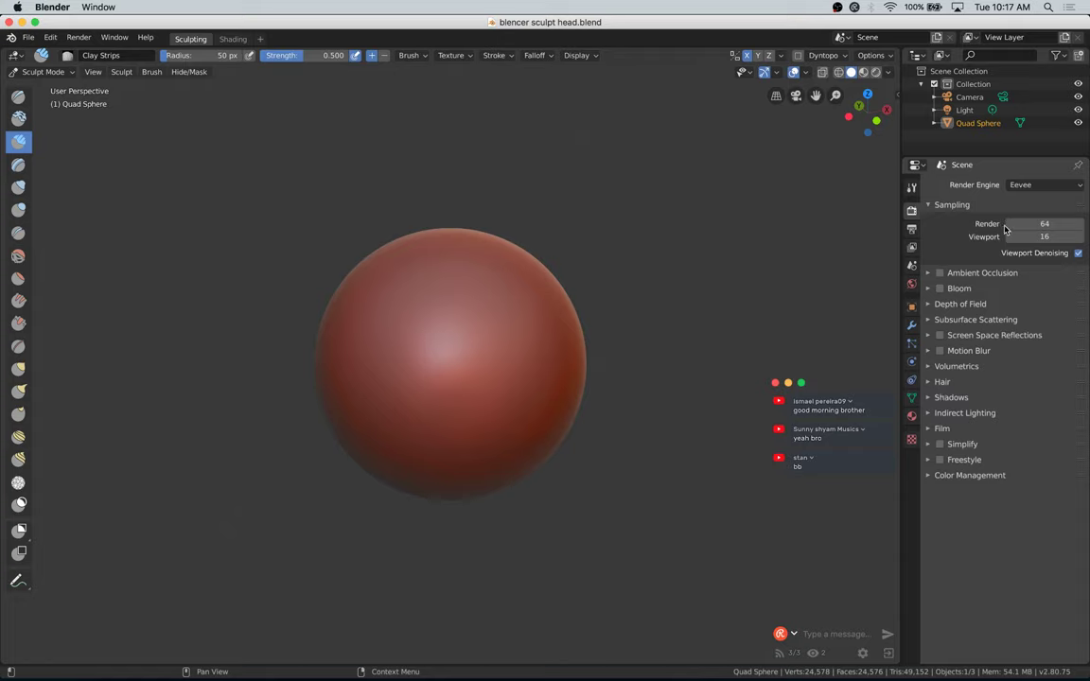
Step: Open the brush's tool settings and turn off mirror symmetry on the X axis
{"action": "left_click", "coordinate": [913, 188]}
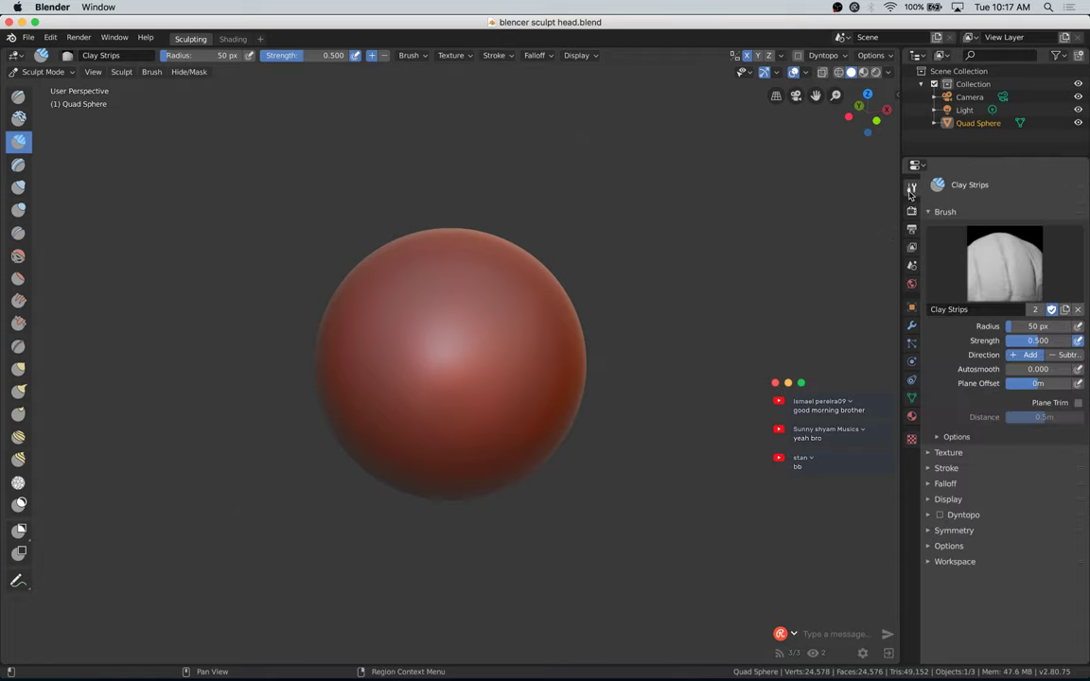
{"action": "left_click", "coordinate": [935, 531]}
{"action": "left_click", "coordinate": [1019, 550]}
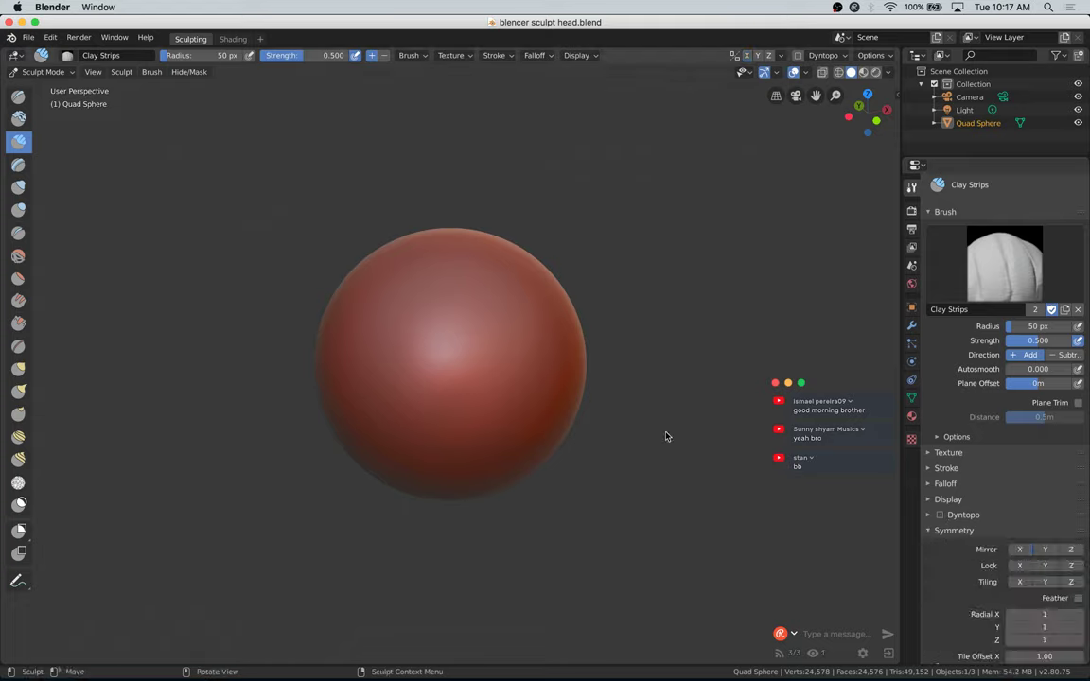
Step: Align the view to Front Orthographic and choose the Blob brush with a radius of 137 px
{"action": "left_click_drag", "start_coordinate": [861, 122], "coordinate": [835, 105]}
{"action": "left_click", "coordinate": [867, 113]}
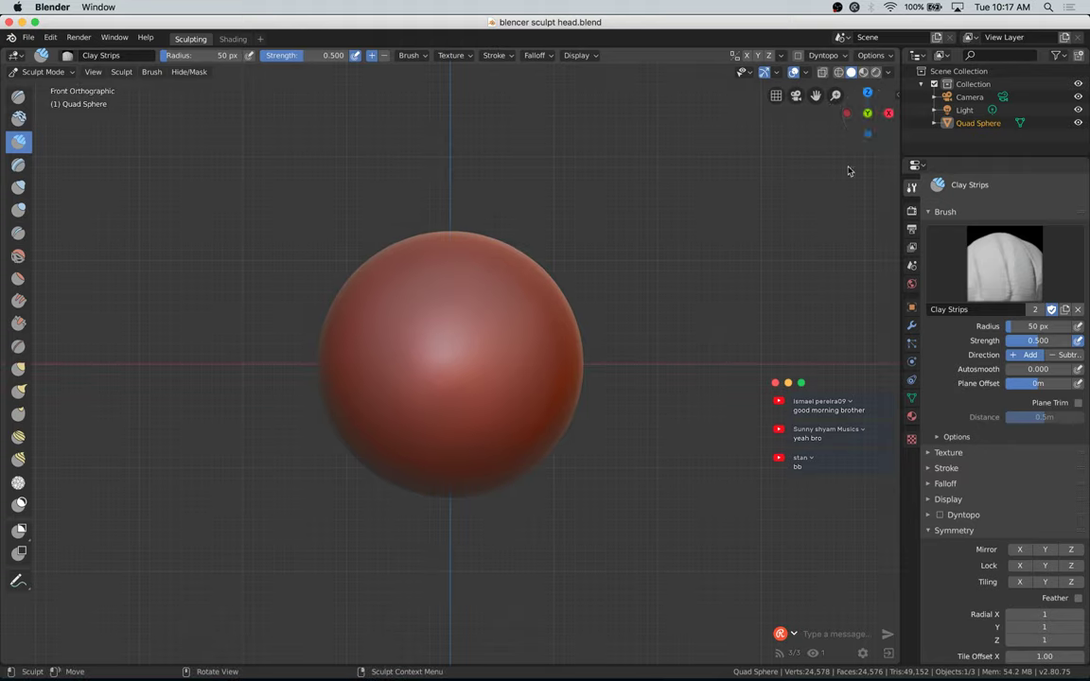
{"action": "left_click_drag", "start_coordinate": [859, 119], "coordinate": [836, 143]}
{"action": "left_click", "coordinate": [867, 112]}
{"action": "left_click_drag", "start_coordinate": [867, 113], "coordinate": [869, 140]}
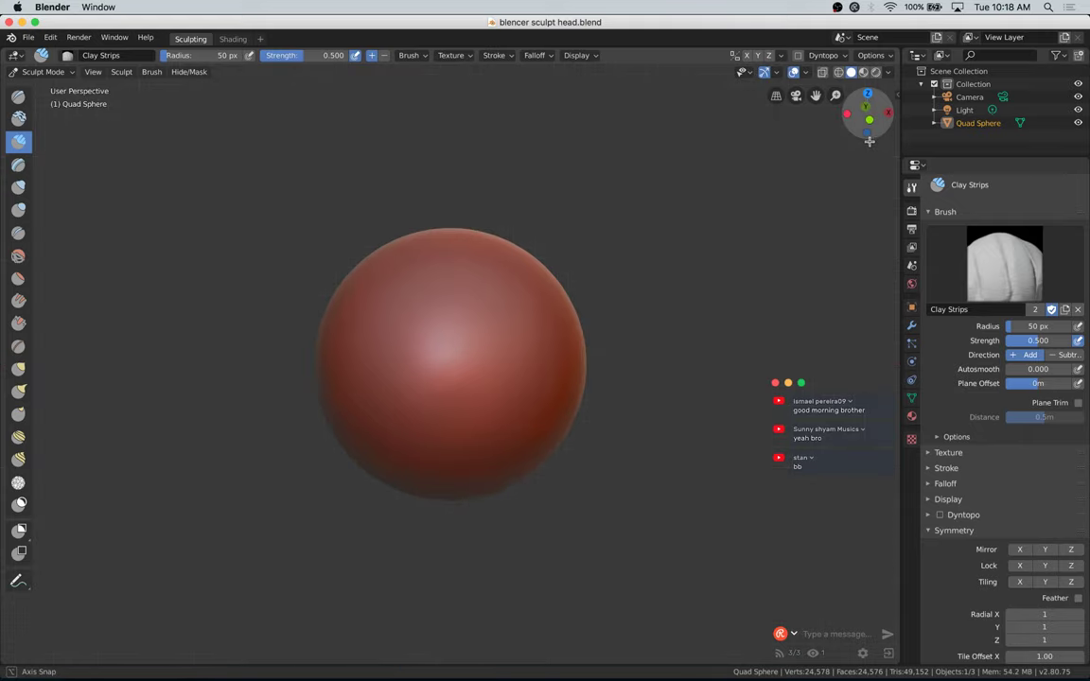
{"action": "left_click", "coordinate": [867, 115]}
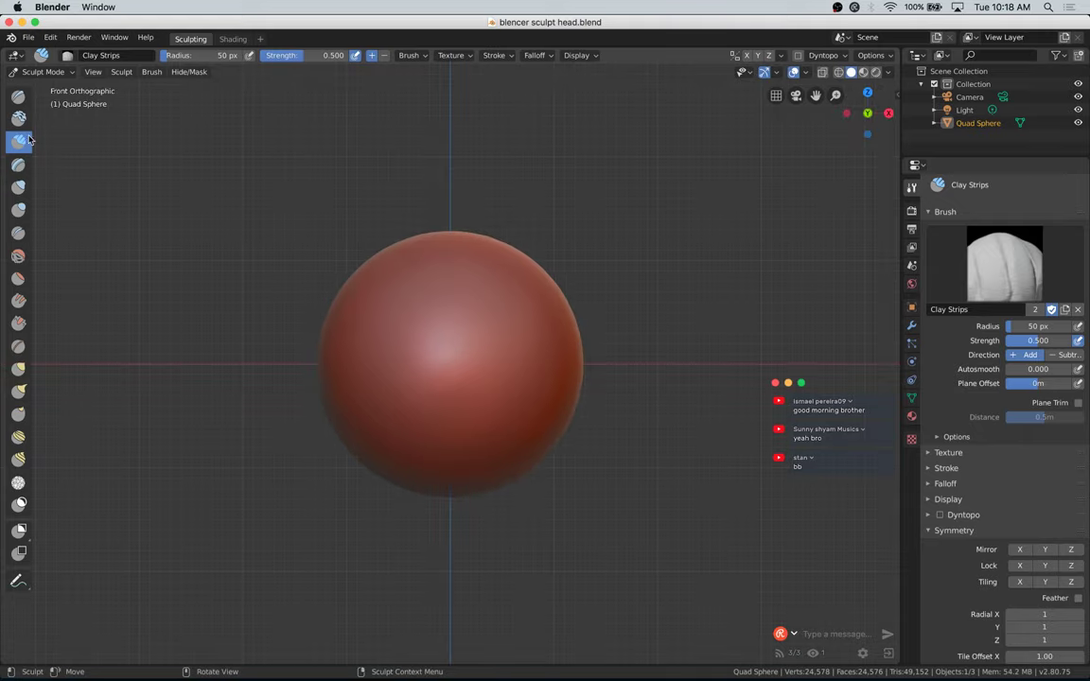
{"action": "left_click", "coordinate": [20, 211]}
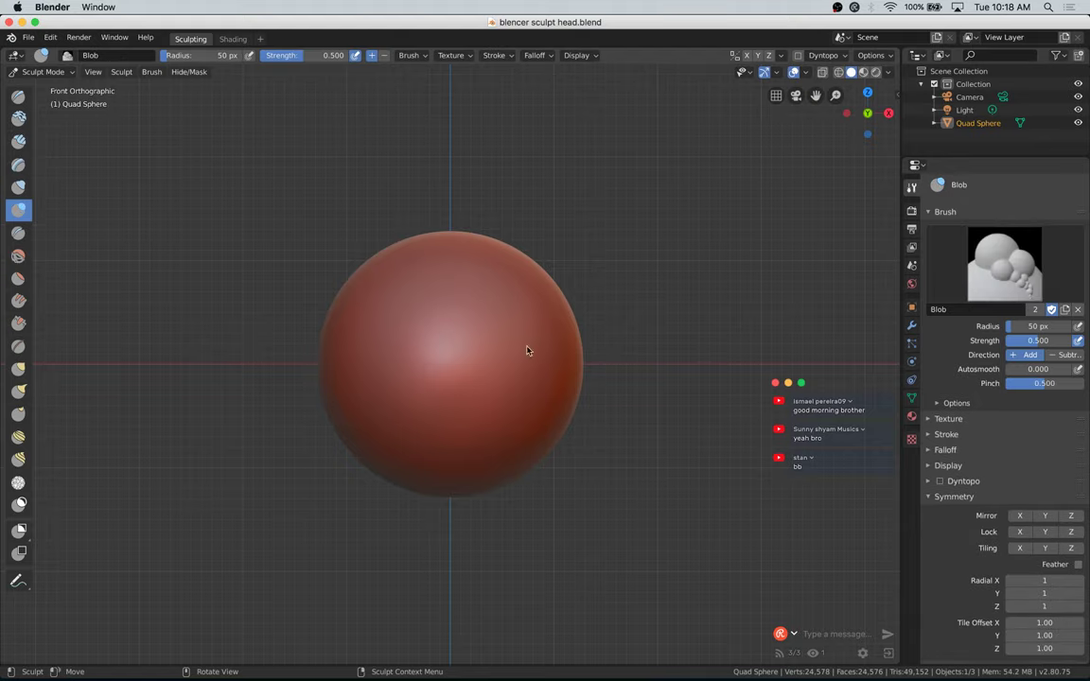
{"action": "key", "text": "f"}
{"action": "left_click", "coordinate": [316, 294]}
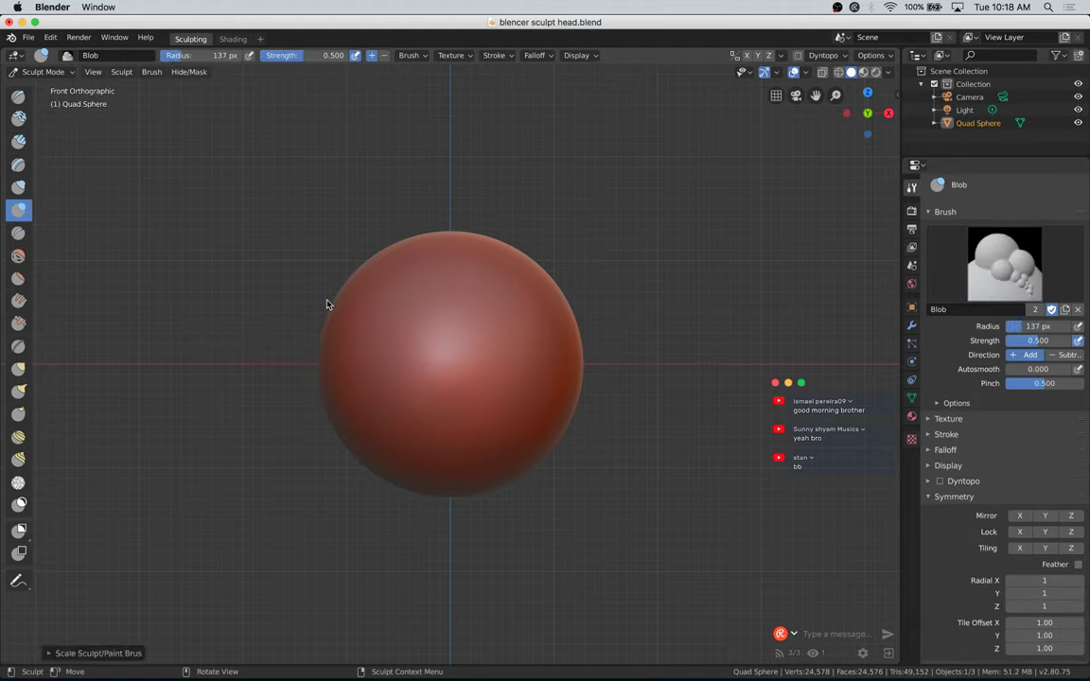
Step: Resize the Blob brush to 180 px, try a stroke on the upper left of the sphere and undo it
{"action": "key", "text": "bracketright"}
{"action": "key", "text": "bracketright"}
{"action": "key", "text": "bracketright"}
{"action": "key", "text": "bracketright"}
{"action": "key", "text": "bracketright"}
{"action": "key", "text": "bracketright"}
{"action": "key", "text": "bracketleft"}
{"action": "key", "text": "bracketleft"}
{"action": "key", "text": "bracketleft"}
{"action": "key", "text": "bracketleft"}
{"action": "key", "text": "bracketleft"}
{"action": "key", "text": "bracketright"}
{"action": "key", "text": "bracketright"}
{"action": "key", "text": "bracketright"}
{"action": "left_click_drag", "start_coordinate": [360, 302], "coordinate": [382, 261]}
{"action": "key", "text": "ctrl+z"}
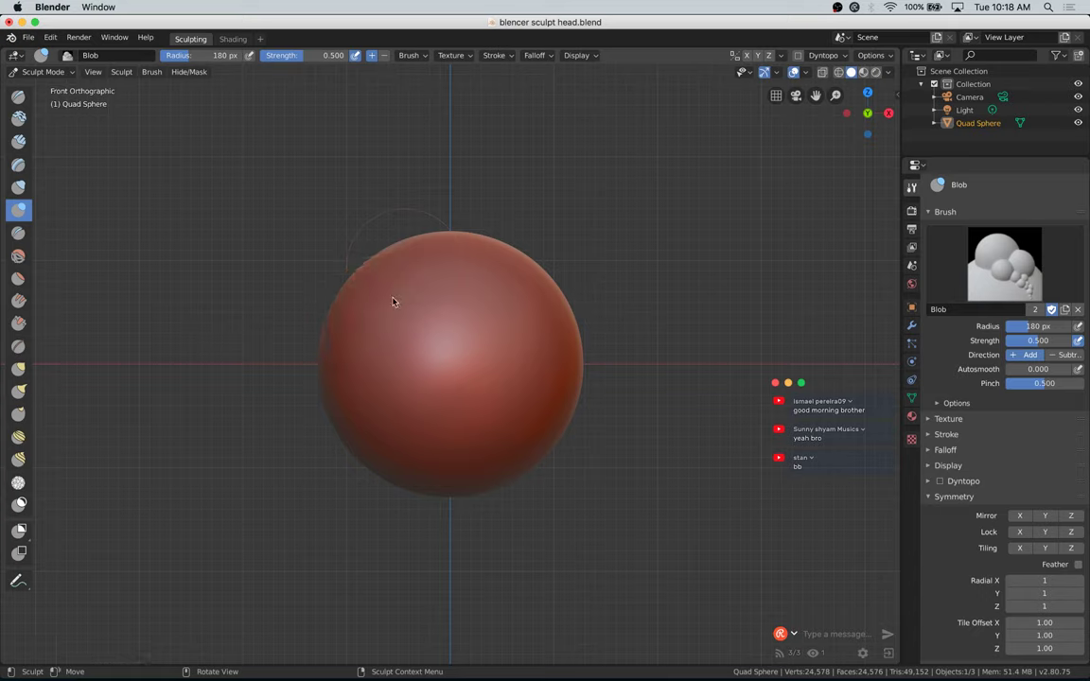
Step: Set the Blob brush radius to 273 px and build up bulges on the sphere's upper left and upper right
{"action": "key", "text": "f"}
{"action": "left_click", "coordinate": [394, 260]}
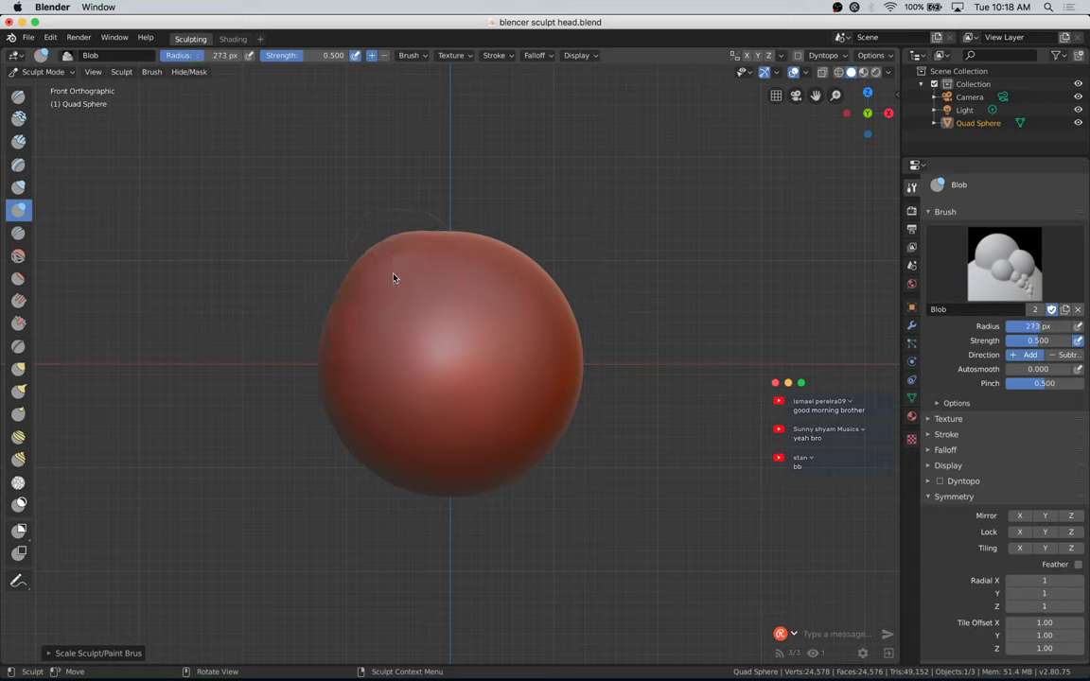
{"action": "mouse_move", "coordinate": [438, 326]}
{"action": "left_mouse_down"}
{"action": "mouse_move", "coordinate": [438, 235]}
{"action": "mouse_move", "coordinate": [362, 268]}
{"action": "mouse_move", "coordinate": [340, 310]}
{"action": "mouse_move", "coordinate": [414, 316]}
{"action": "mouse_move", "coordinate": [431, 241]}
{"action": "left_mouse_up"}
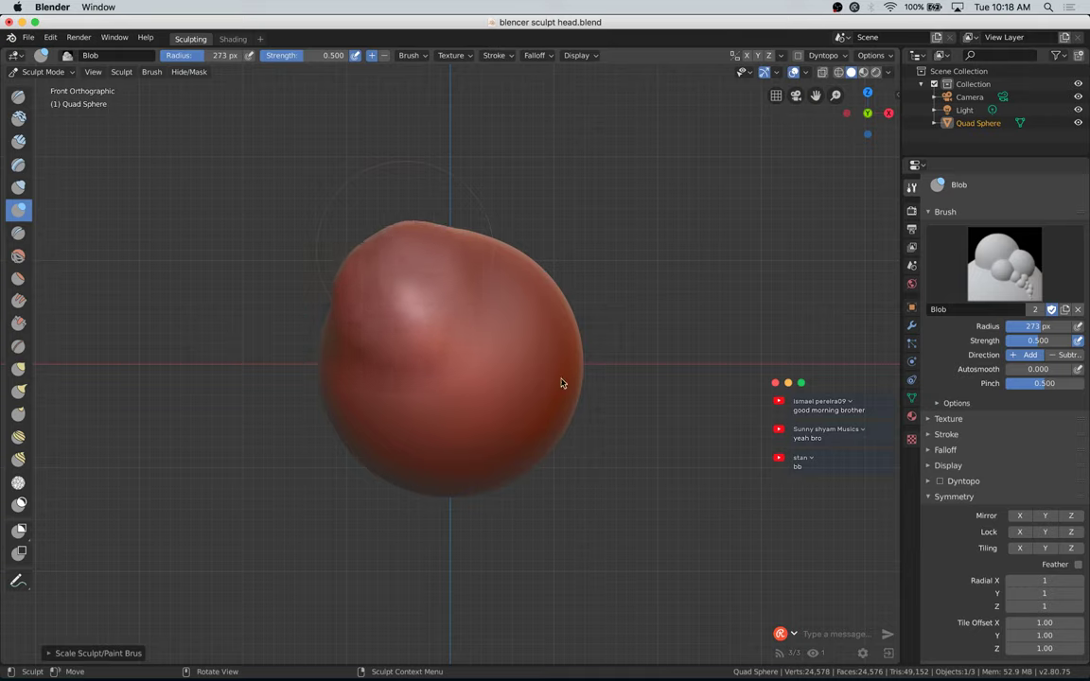
{"action": "left_click_drag", "start_coordinate": [558, 301], "coordinate": [552, 271]}
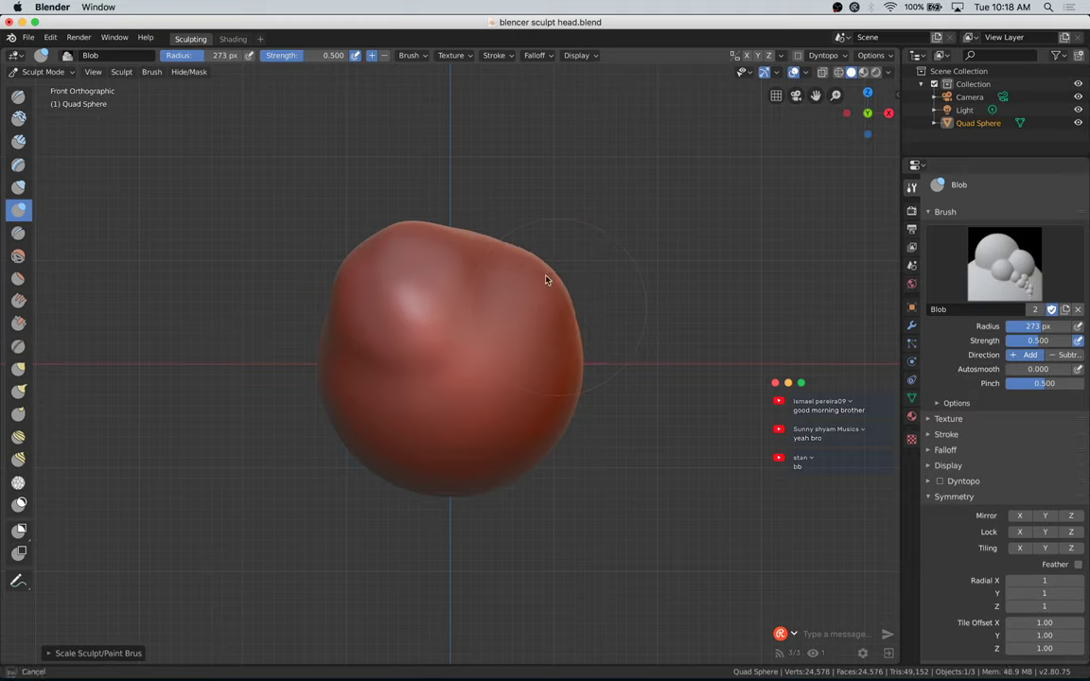
{"action": "mouse_move", "coordinate": [585, 340]}
{"action": "left_mouse_down"}
{"action": "mouse_move", "coordinate": [562, 346]}
{"action": "mouse_move", "coordinate": [587, 352]}
{"action": "left_mouse_up"}
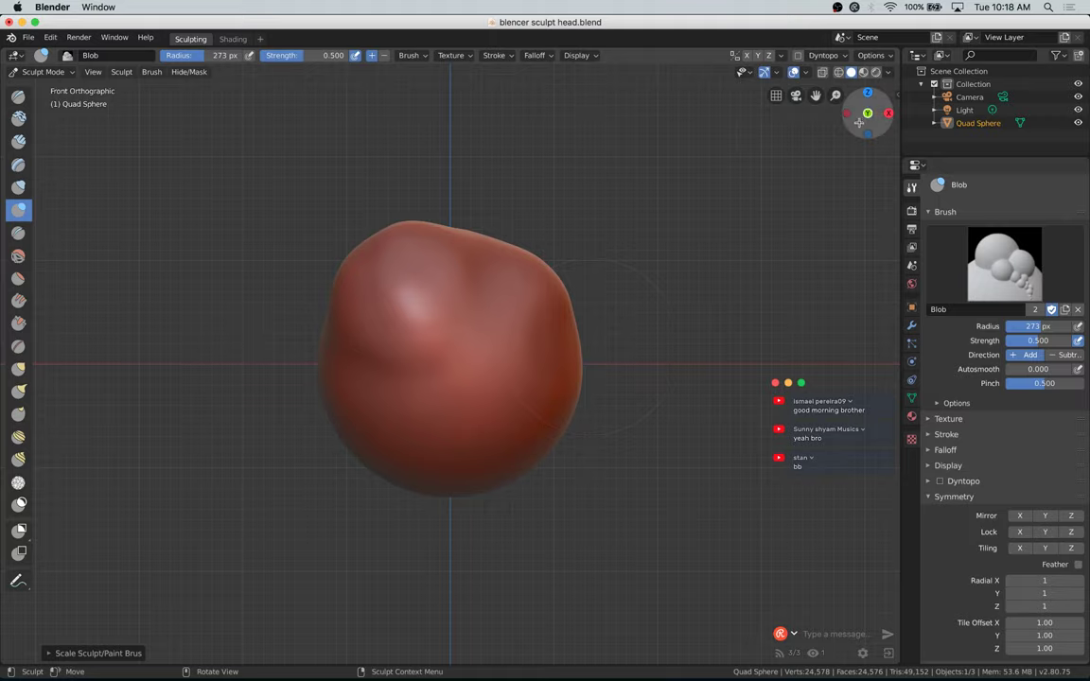
Step: Build horizontal Blob ridges across the face side of the form and carve grooves between them with the inverted brush
{"action": "left_click_drag", "start_coordinate": [866, 110], "coordinate": [803, 133]}
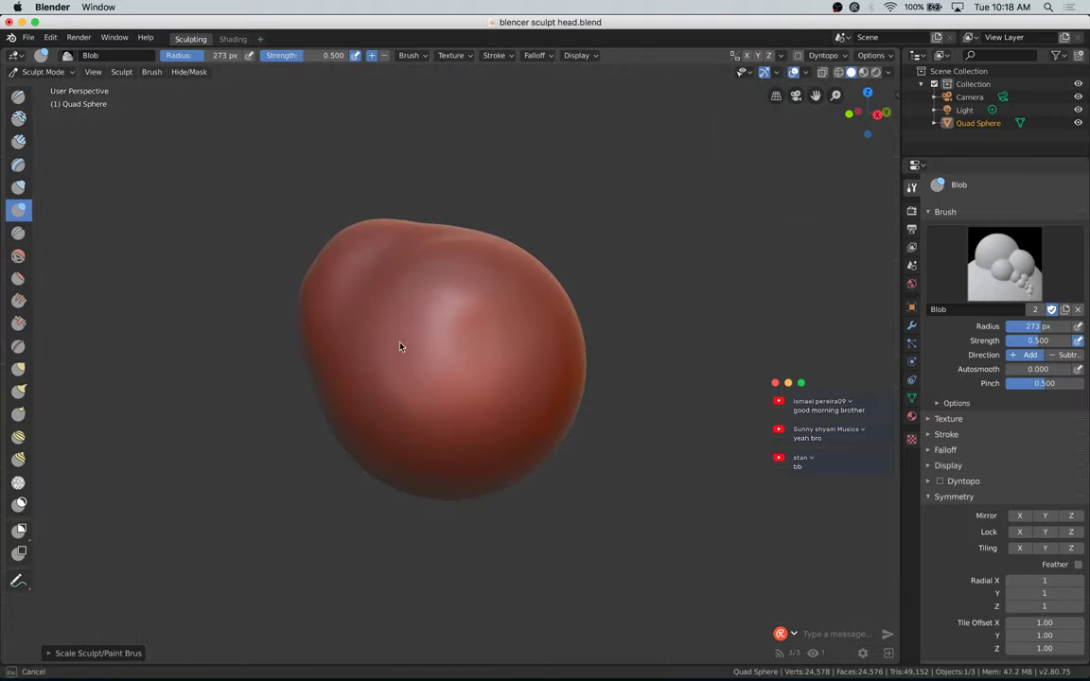
{"action": "mouse_move", "coordinate": [402, 344]}
{"action": "left_mouse_down"}
{"action": "mouse_move", "coordinate": [528, 340]}
{"action": "mouse_move", "coordinate": [403, 296]}
{"action": "mouse_move", "coordinate": [445, 280]}
{"action": "mouse_move", "coordinate": [497, 285]}
{"action": "mouse_move", "coordinate": [443, 395]}
{"action": "mouse_move", "coordinate": [404, 394]}
{"action": "mouse_move", "coordinate": [532, 389]}
{"action": "mouse_move", "coordinate": [521, 411]}
{"action": "left_mouse_up"}
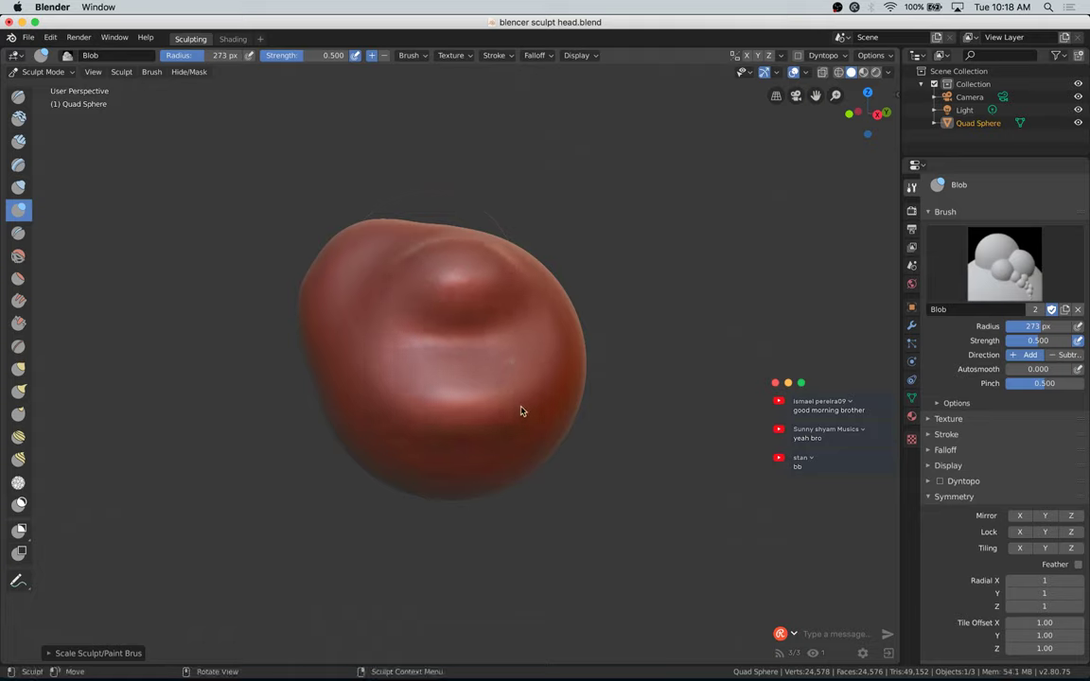
{"action": "left_click_drag", "start_coordinate": [851, 112], "coordinate": [850, 88]}
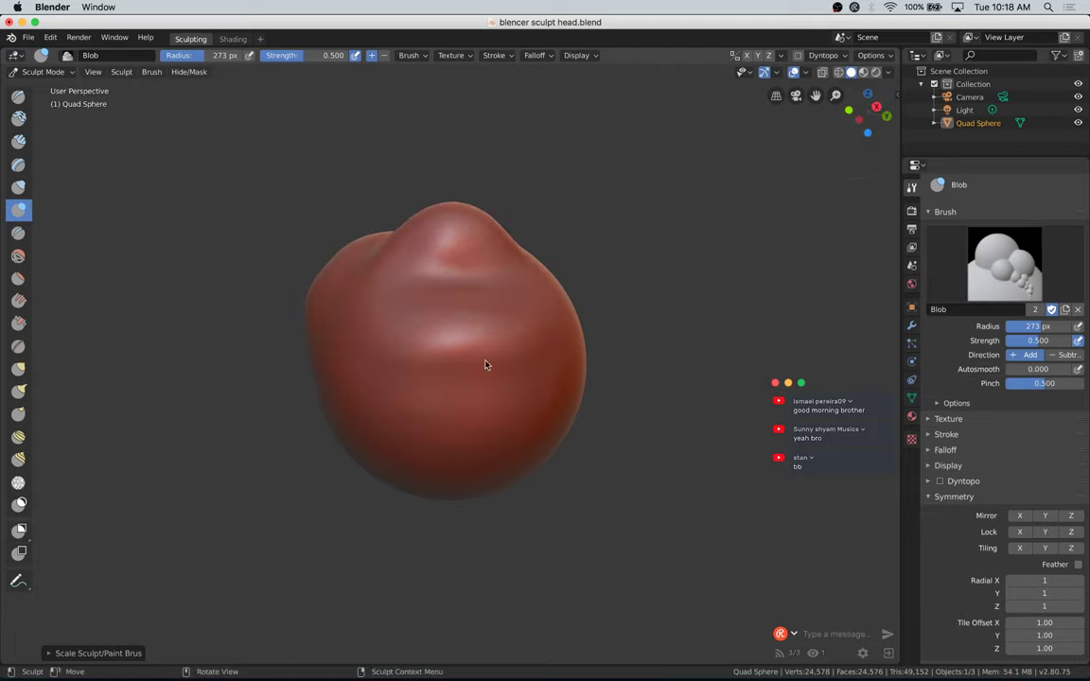
{"action": "left_click_drag", "start_coordinate": [421, 384], "coordinate": [499, 379], "text": "ctrl"}
{"action": "mouse_move", "coordinate": [414, 424]}
{"action": "left_mouse_down"}
{"action": "mouse_move", "coordinate": [483, 438]}
{"action": "mouse_move", "coordinate": [504, 422]}
{"action": "left_mouse_up"}
{"action": "left_click_drag", "start_coordinate": [414, 337], "coordinate": [547, 341], "text": "ctrl"}
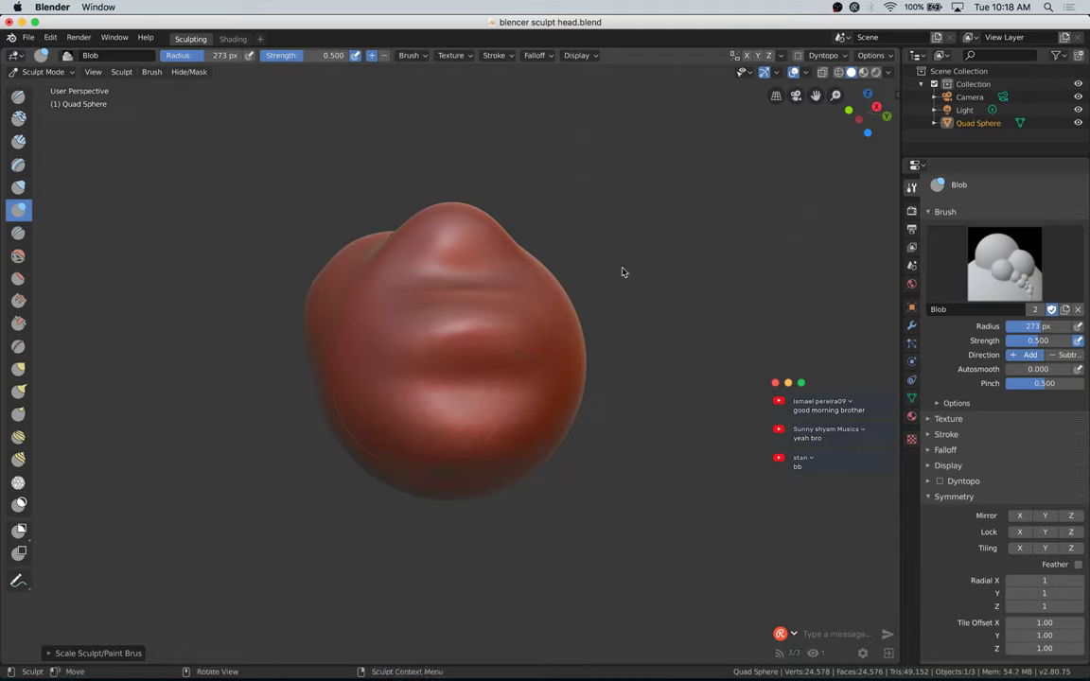
Step: Build up the underside of the form with Blob strokes to lengthen the head downward
{"action": "left_click_drag", "start_coordinate": [873, 114], "coordinate": [890, 145]}
{"action": "left_click_drag", "start_coordinate": [936, 147], "coordinate": [906, 127]}
{"action": "mouse_move", "coordinate": [367, 362]}
{"action": "left_mouse_down"}
{"action": "mouse_move", "coordinate": [426, 434]}
{"action": "mouse_move", "coordinate": [473, 336]}
{"action": "mouse_move", "coordinate": [496, 417]}
{"action": "left_mouse_up"}
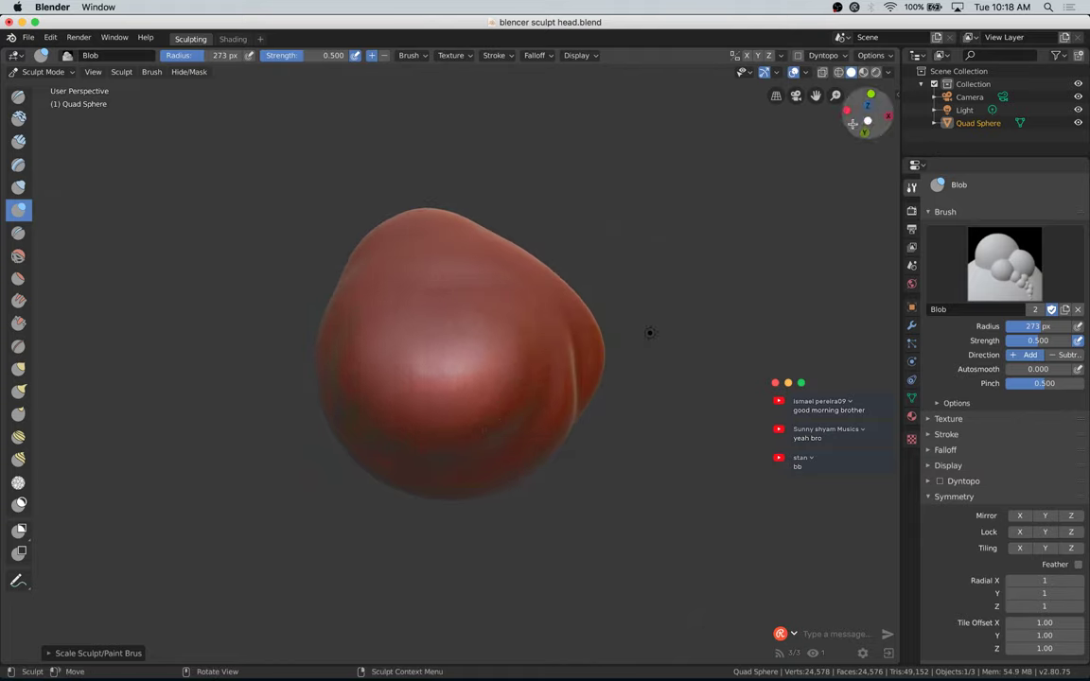
{"action": "mouse_move", "coordinate": [866, 124]}
{"action": "left_mouse_down"}
{"action": "mouse_move", "coordinate": [881, 226]}
{"action": "mouse_move", "coordinate": [866, 170]}
{"action": "mouse_move", "coordinate": [851, 174]}
{"action": "left_mouse_up"}
{"action": "middle_click_drag", "start_coordinate": [850, 173], "coordinate": [733, 189]}
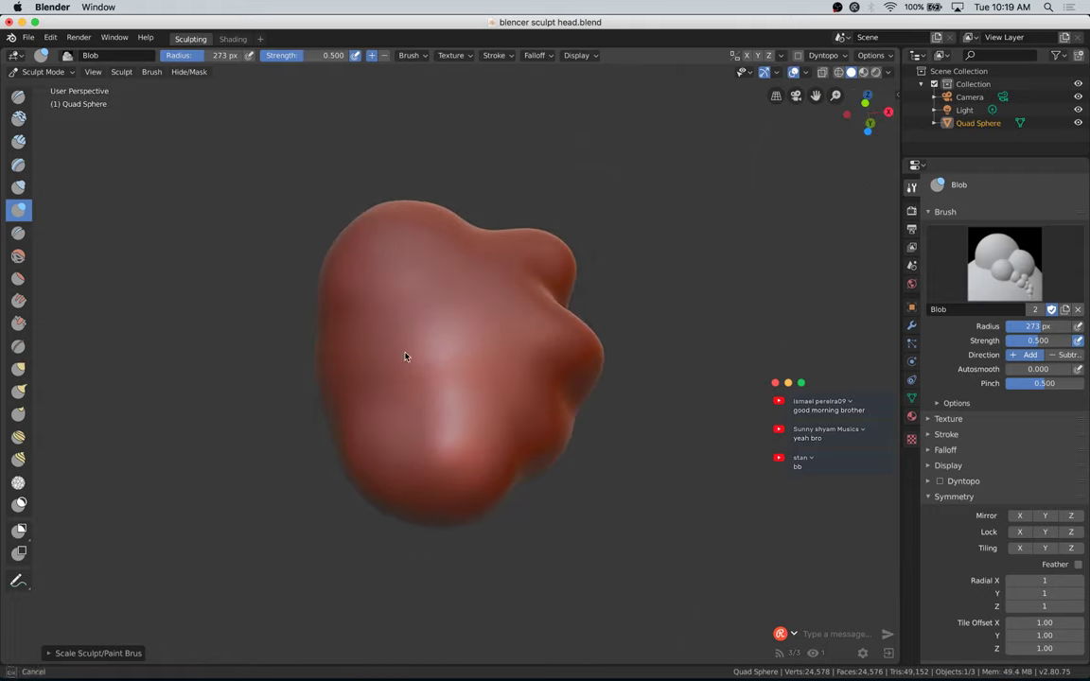
Step: Add Blob strokes down the back of the head and along its lower edge
{"action": "left_click_drag", "start_coordinate": [866, 112], "coordinate": [947, 150]}
{"action": "left_click_drag", "start_coordinate": [438, 441], "coordinate": [434, 443]}
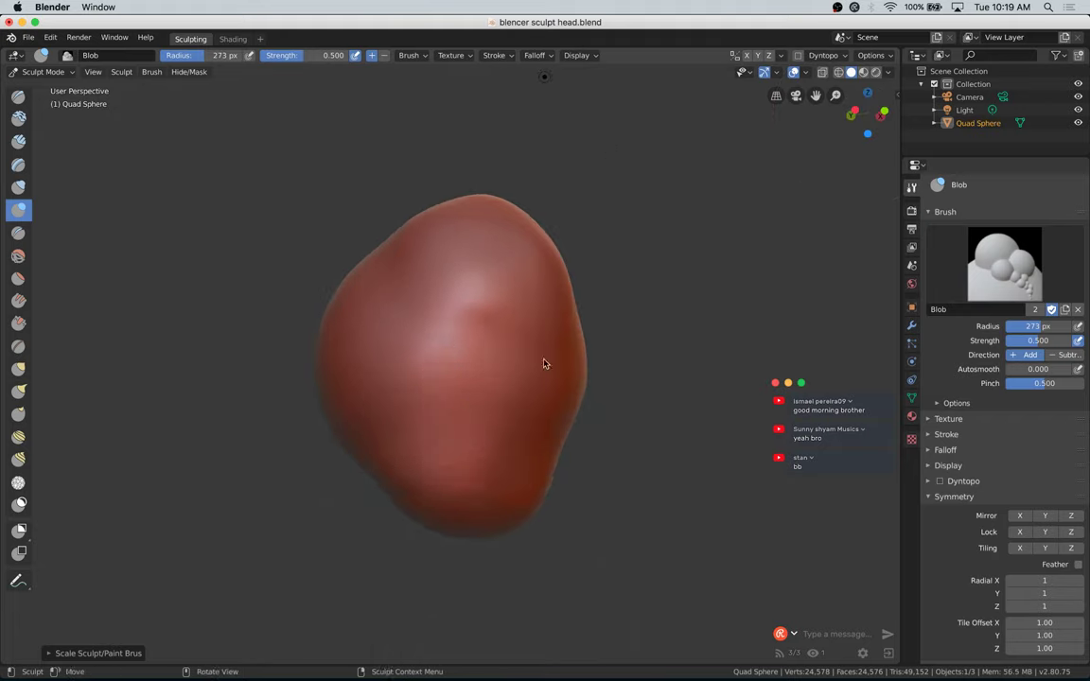
{"action": "mouse_move", "coordinate": [467, 308]}
{"action": "left_mouse_down"}
{"action": "mouse_move", "coordinate": [469, 474]}
{"action": "mouse_move", "coordinate": [404, 409]}
{"action": "mouse_move", "coordinate": [518, 475]}
{"action": "mouse_move", "coordinate": [508, 461]}
{"action": "mouse_move", "coordinate": [446, 491]}
{"action": "left_mouse_up"}
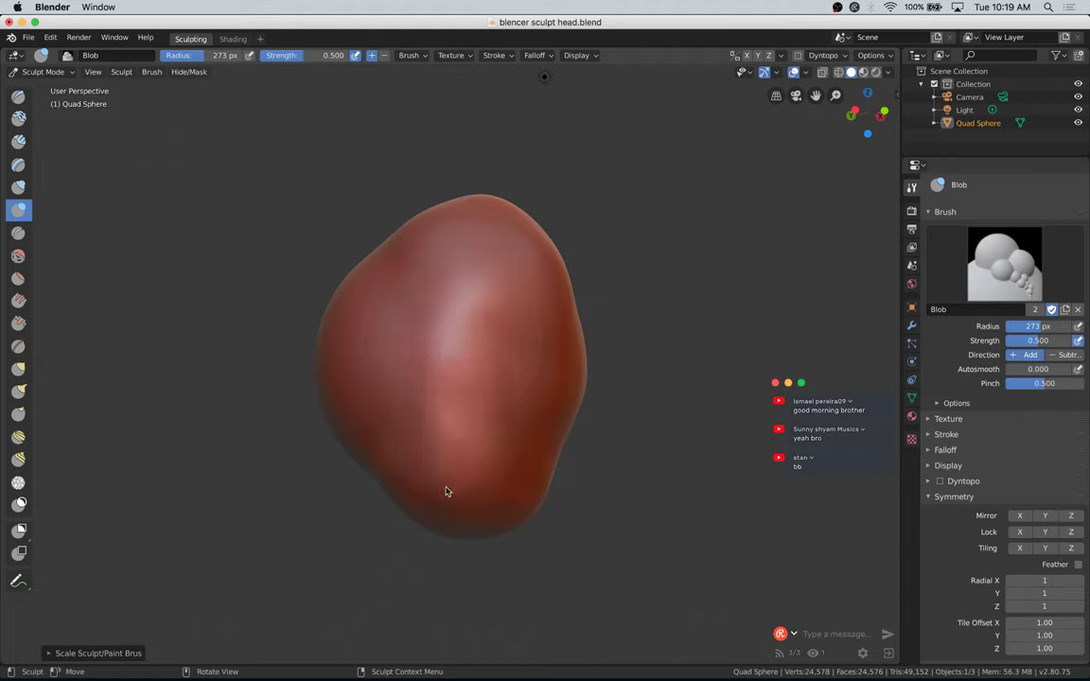
{"action": "mouse_move", "coordinate": [376, 463]}
{"action": "left_mouse_down"}
{"action": "mouse_move", "coordinate": [362, 460]}
{"action": "mouse_move", "coordinate": [397, 489]}
{"action": "mouse_move", "coordinate": [439, 419]}
{"action": "mouse_move", "coordinate": [457, 504]}
{"action": "mouse_move", "coordinate": [448, 418]}
{"action": "mouse_move", "coordinate": [443, 455]}
{"action": "mouse_move", "coordinate": [489, 491]}
{"action": "mouse_move", "coordinate": [479, 528]}
{"action": "left_mouse_up"}
Step: From Front Orthographic view, fill out the lower side of the head with Blob strokes and carve a spot higher up
{"action": "left_click", "coordinate": [883, 111]}
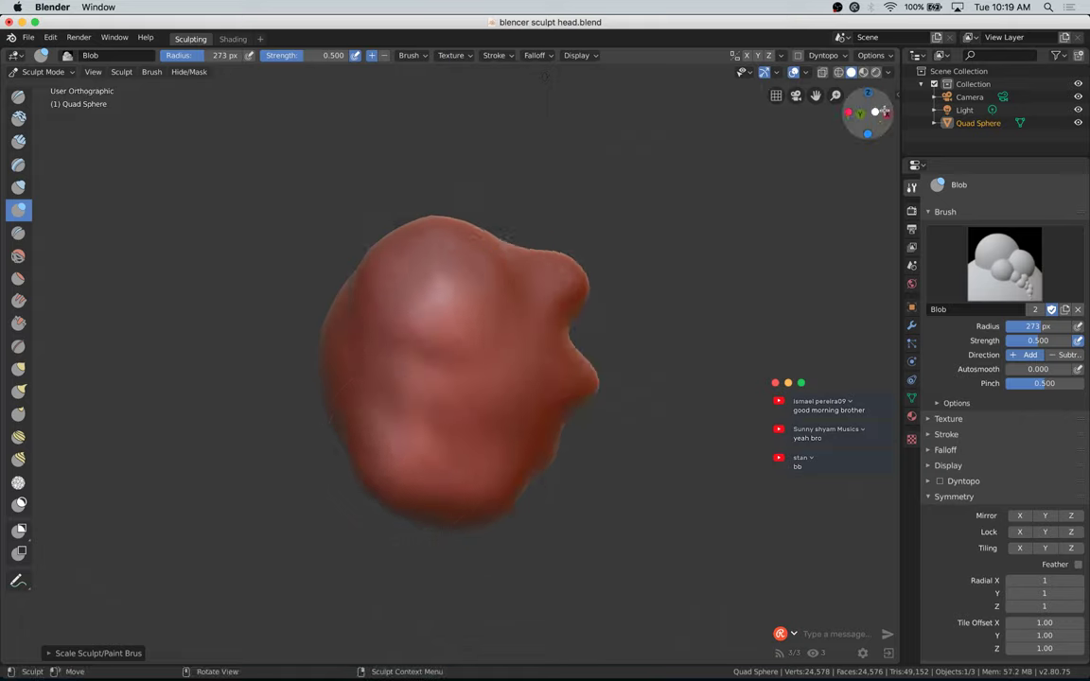
{"action": "mouse_move", "coordinate": [387, 340]}
{"action": "left_mouse_down"}
{"action": "mouse_move", "coordinate": [404, 434]}
{"action": "mouse_move", "coordinate": [484, 455]}
{"action": "left_mouse_up"}
{"action": "mouse_move", "coordinate": [377, 386]}
{"action": "left_mouse_down"}
{"action": "mouse_move", "coordinate": [401, 468]}
{"action": "mouse_move", "coordinate": [416, 474]}
{"action": "left_mouse_up"}
{"action": "left_click_drag", "start_coordinate": [452, 369], "coordinate": [448, 416]}
{"action": "left_click", "coordinate": [416, 312], "text": "ctrl"}
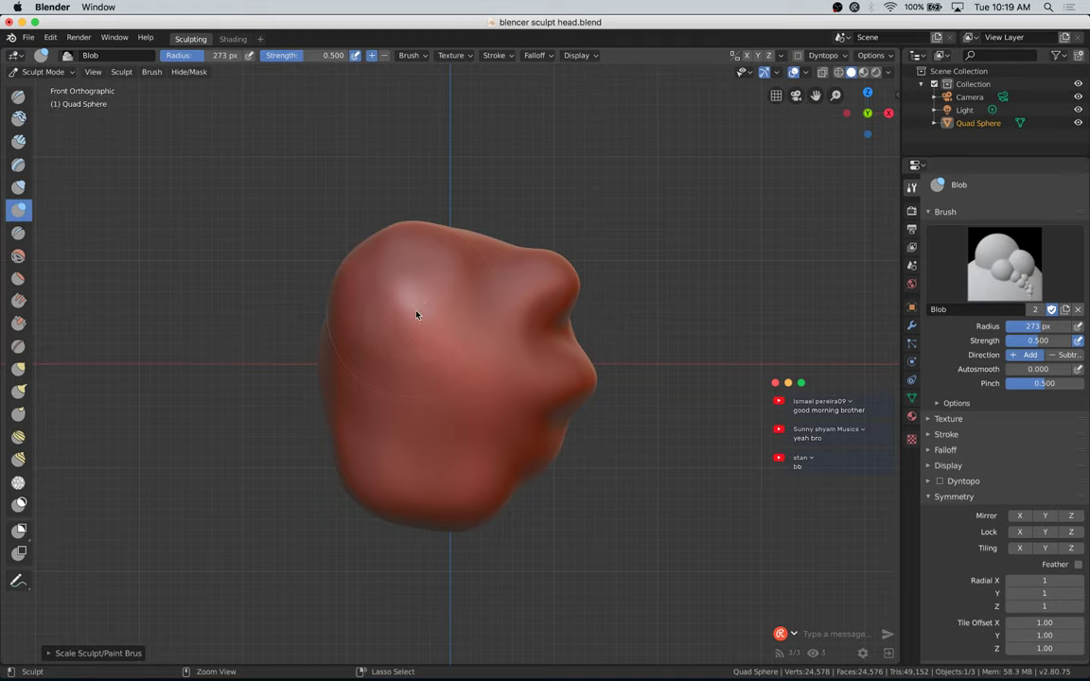
Step: From Front Orthographic view, sculpt the upper side of the head and raise its crown with Blob strokes
{"action": "mouse_move", "coordinate": [415, 309]}
{"action": "left_mouse_down", "text": "ctrl"}
{"action": "mouse_move", "coordinate": [401, 321]}
{"action": "mouse_move", "coordinate": [425, 358]}
{"action": "mouse_move", "coordinate": [469, 313]}
{"action": "left_mouse_up", "text": "ctrl"}
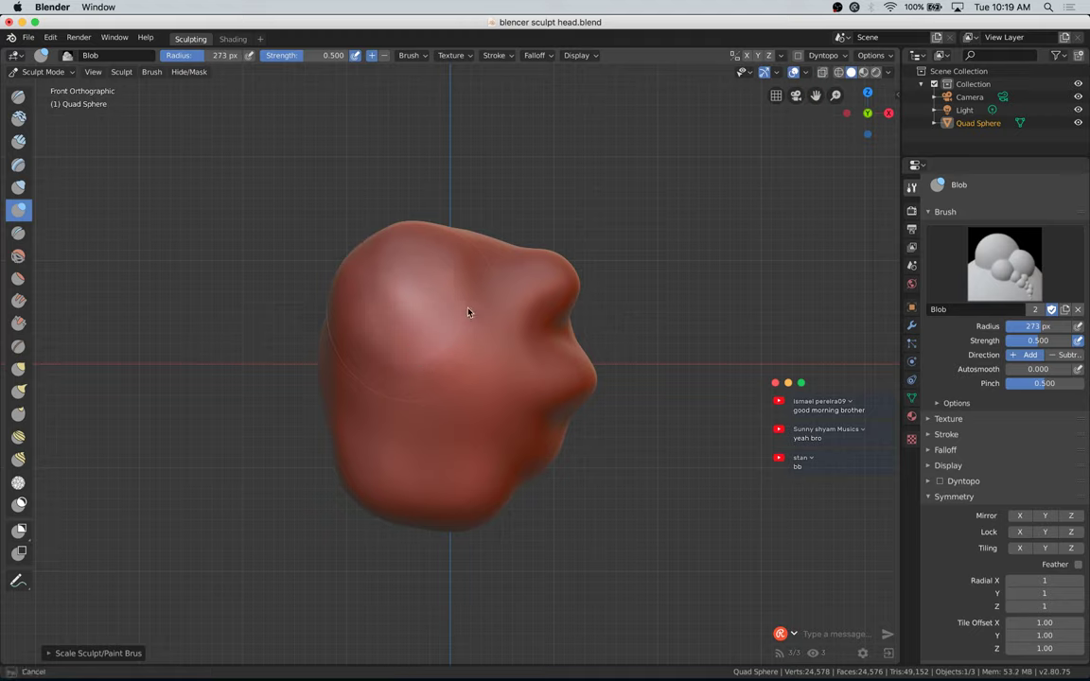
{"action": "left_click_drag", "start_coordinate": [399, 373], "coordinate": [486, 311]}
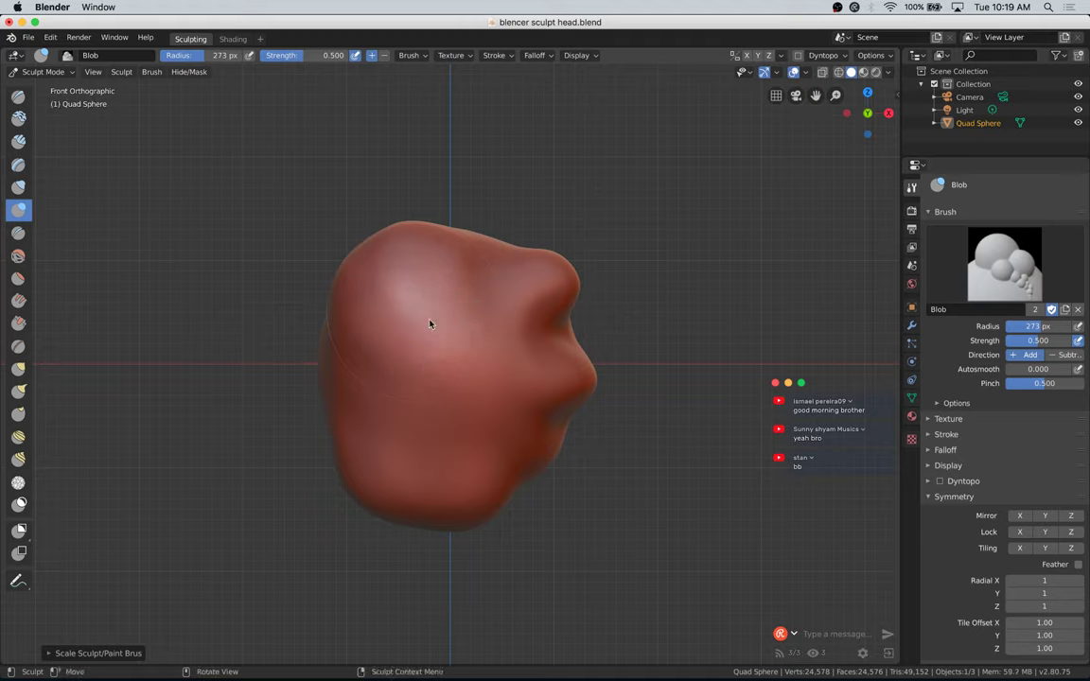
{"action": "mouse_move", "coordinate": [411, 336]}
{"action": "left_mouse_down"}
{"action": "mouse_move", "coordinate": [453, 358]}
{"action": "mouse_move", "coordinate": [448, 314]}
{"action": "mouse_move", "coordinate": [454, 376]}
{"action": "mouse_move", "coordinate": [477, 323]}
{"action": "left_mouse_up"}
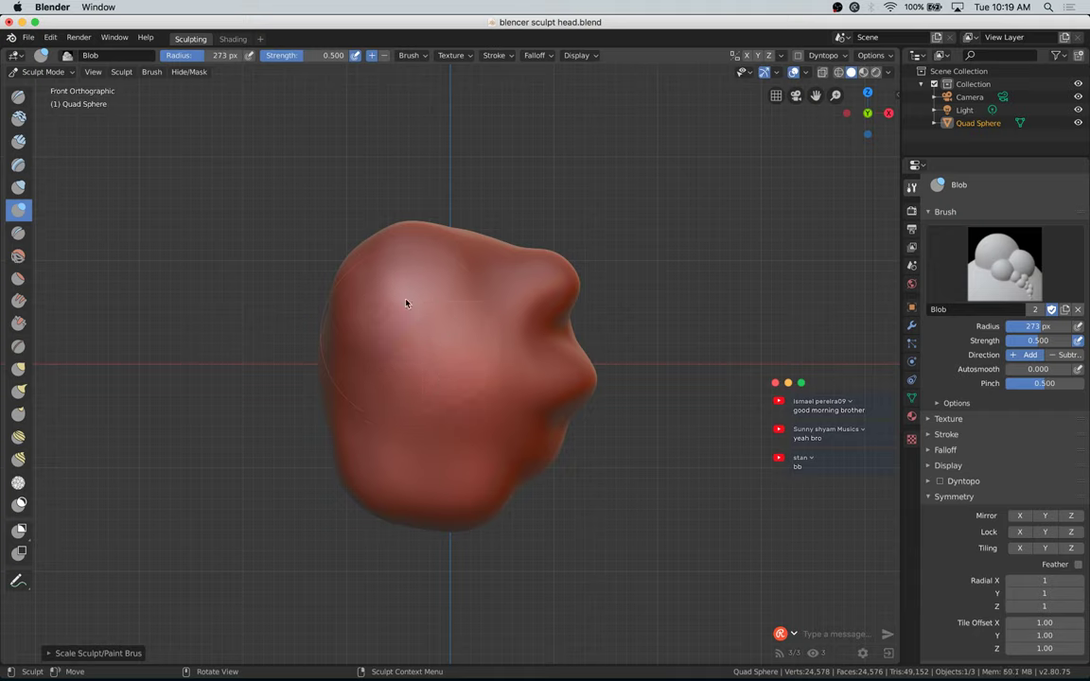
{"action": "mouse_move", "coordinate": [396, 239]}
{"action": "left_mouse_down"}
{"action": "mouse_move", "coordinate": [360, 249]}
{"action": "mouse_move", "coordinate": [389, 284]}
{"action": "mouse_move", "coordinate": [406, 268]}
{"action": "left_mouse_up"}
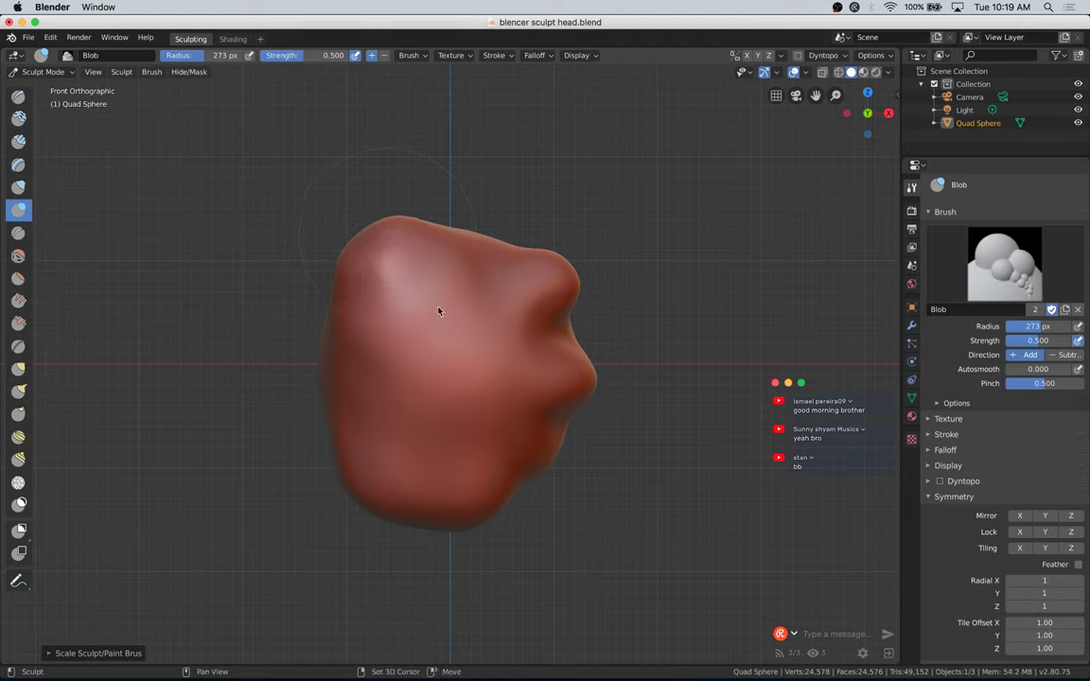
Step: Try an inverted Blob stroke on the rear side of the head, undo it, and rework that area with further strokes
{"action": "left_click_drag", "start_coordinate": [379, 331], "coordinate": [445, 369], "text": "ctrl"}
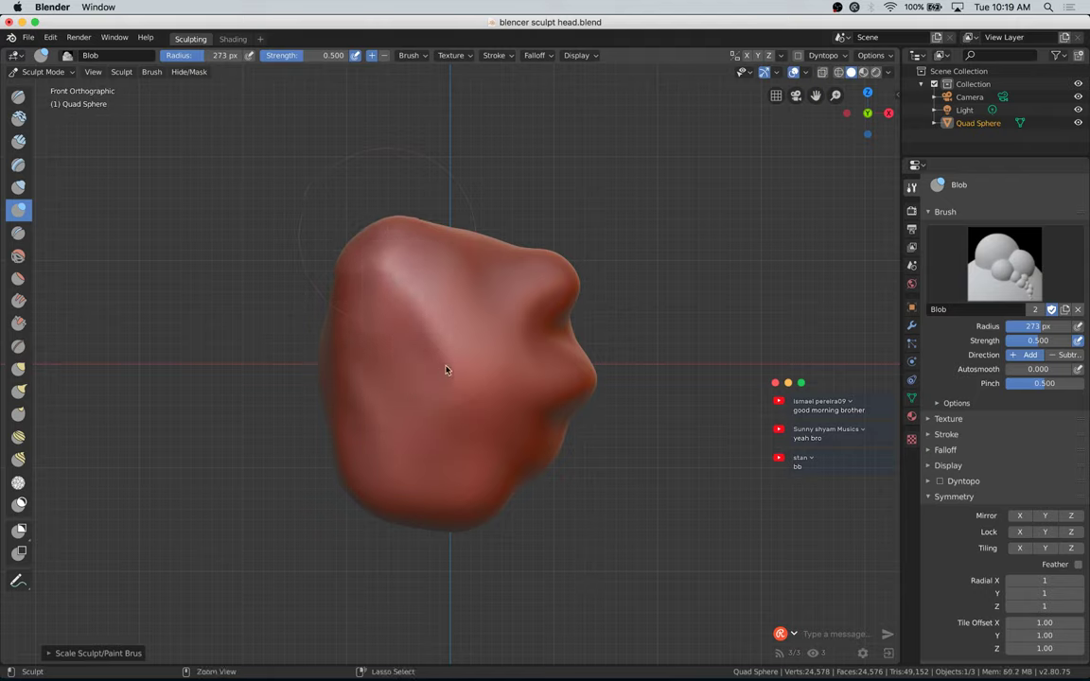
{"action": "key", "text": "ctrl+z"}
{"action": "mouse_move", "coordinate": [380, 314]}
{"action": "left_mouse_down"}
{"action": "mouse_move", "coordinate": [405, 377]}
{"action": "mouse_move", "coordinate": [362, 317]}
{"action": "mouse_move", "coordinate": [414, 409]}
{"action": "left_mouse_up"}
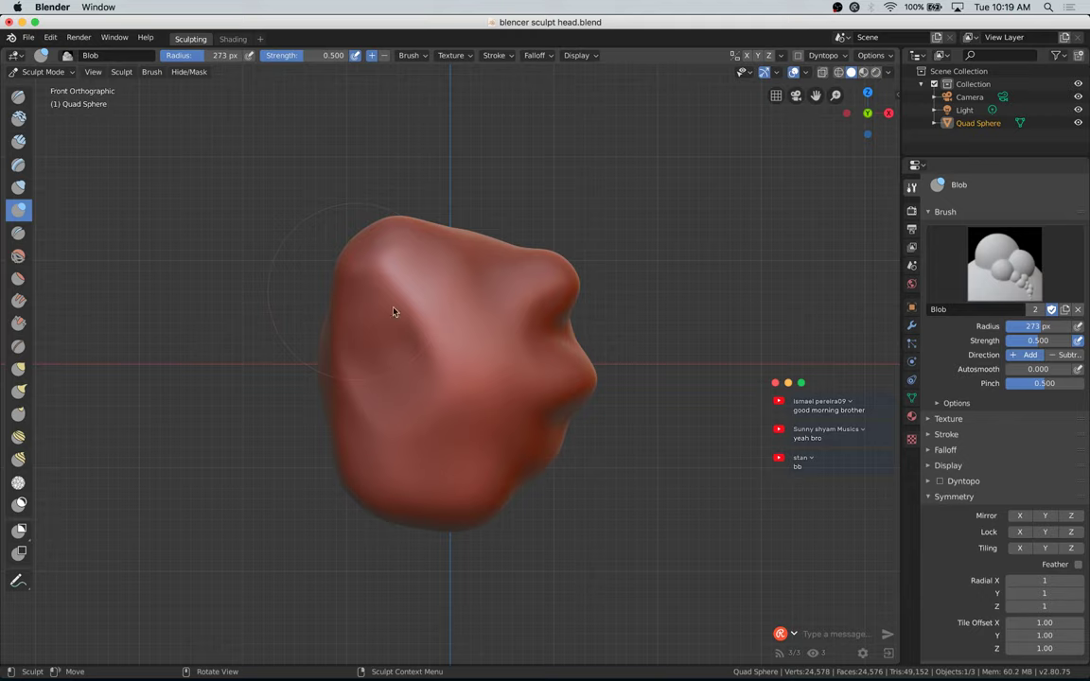
{"action": "mouse_move", "coordinate": [395, 311]}
{"action": "left_mouse_down"}
{"action": "mouse_move", "coordinate": [333, 383]}
{"action": "mouse_move", "coordinate": [366, 384]}
{"action": "left_mouse_up"}
{"action": "mouse_move", "coordinate": [355, 343]}
{"action": "left_mouse_down"}
{"action": "mouse_move", "coordinate": [324, 380]}
{"action": "mouse_move", "coordinate": [333, 379]}
{"action": "left_mouse_up"}
{"action": "mouse_move", "coordinate": [342, 313]}
{"action": "left_mouse_down"}
{"action": "mouse_move", "coordinate": [325, 326]}
{"action": "mouse_move", "coordinate": [353, 310]}
{"action": "mouse_move", "coordinate": [356, 407]}
{"action": "mouse_move", "coordinate": [346, 388]}
{"action": "left_mouse_up"}
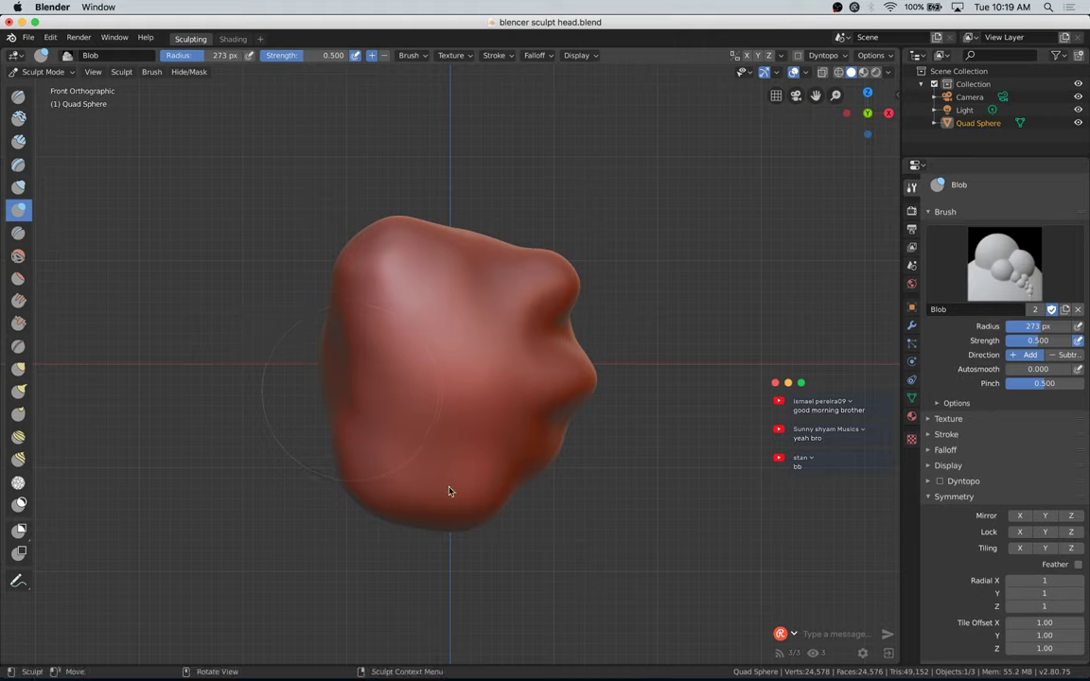
Step: Add Blob volume to the lower side, upper back and bottom edge of the head
{"action": "mouse_move", "coordinate": [450, 491]}
{"action": "left_mouse_down"}
{"action": "mouse_move", "coordinate": [438, 496]}
{"action": "mouse_move", "coordinate": [462, 455]}
{"action": "left_mouse_up"}
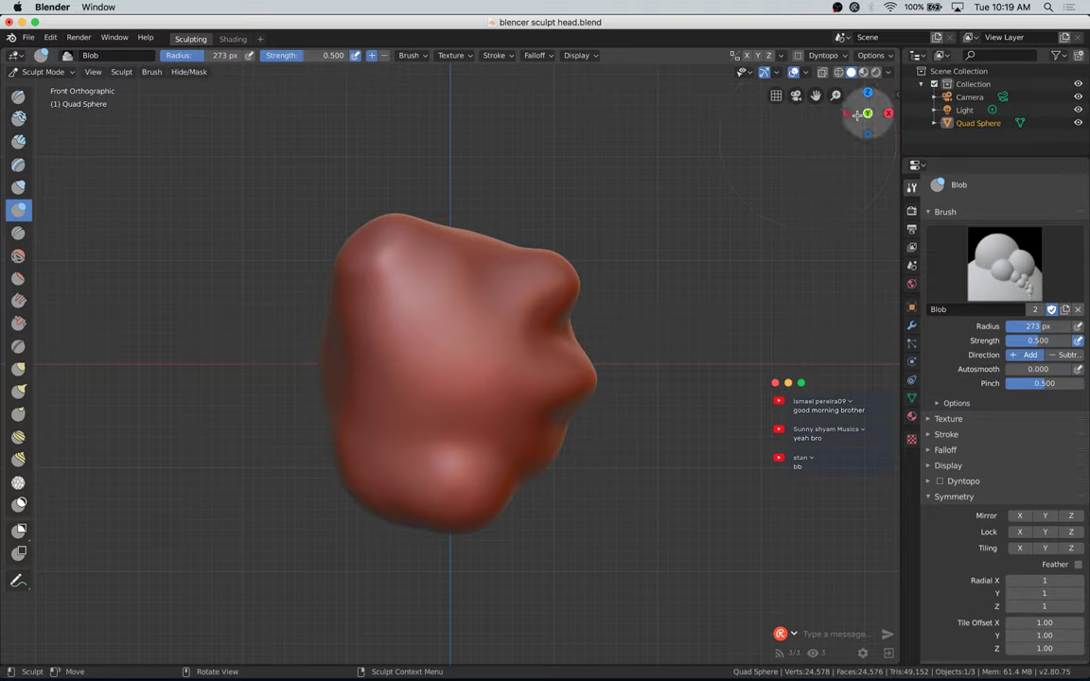
{"action": "mouse_move", "coordinate": [865, 111]}
{"action": "left_mouse_down"}
{"action": "mouse_move", "coordinate": [886, 143]}
{"action": "mouse_move", "coordinate": [657, 314]}
{"action": "left_mouse_up"}
{"action": "mouse_move", "coordinate": [426, 268]}
{"action": "left_mouse_down"}
{"action": "mouse_move", "coordinate": [359, 324]}
{"action": "mouse_move", "coordinate": [401, 336]}
{"action": "mouse_move", "coordinate": [406, 379]}
{"action": "mouse_move", "coordinate": [372, 406]}
{"action": "mouse_move", "coordinate": [421, 394]}
{"action": "mouse_move", "coordinate": [455, 290]}
{"action": "left_mouse_up"}
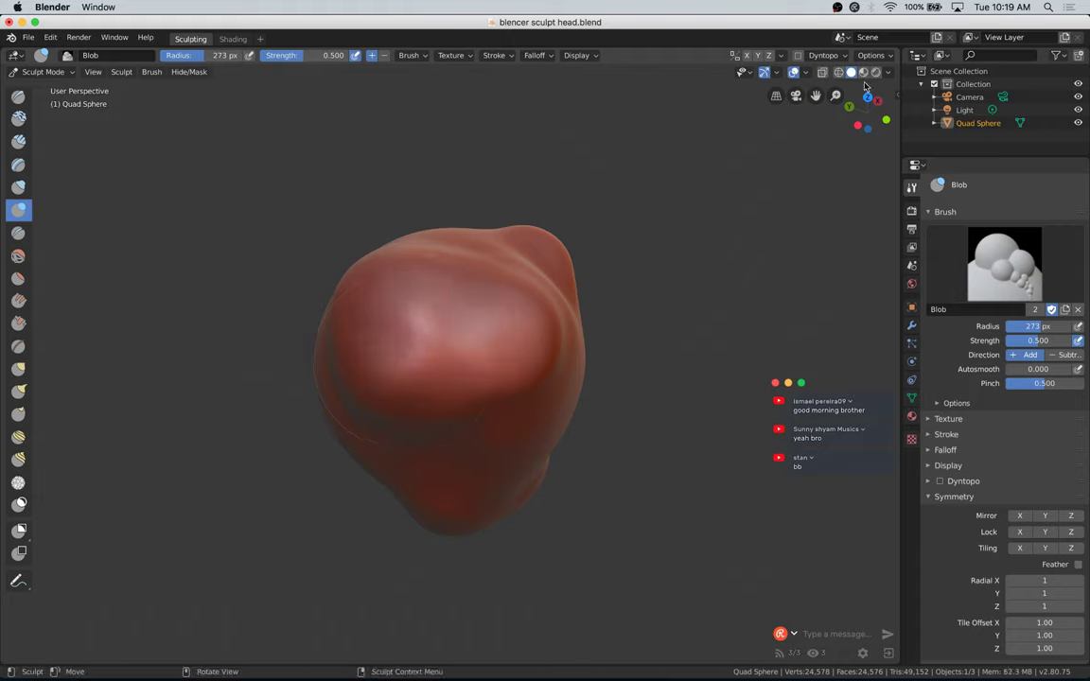
{"action": "left_click", "coordinate": [883, 120]}
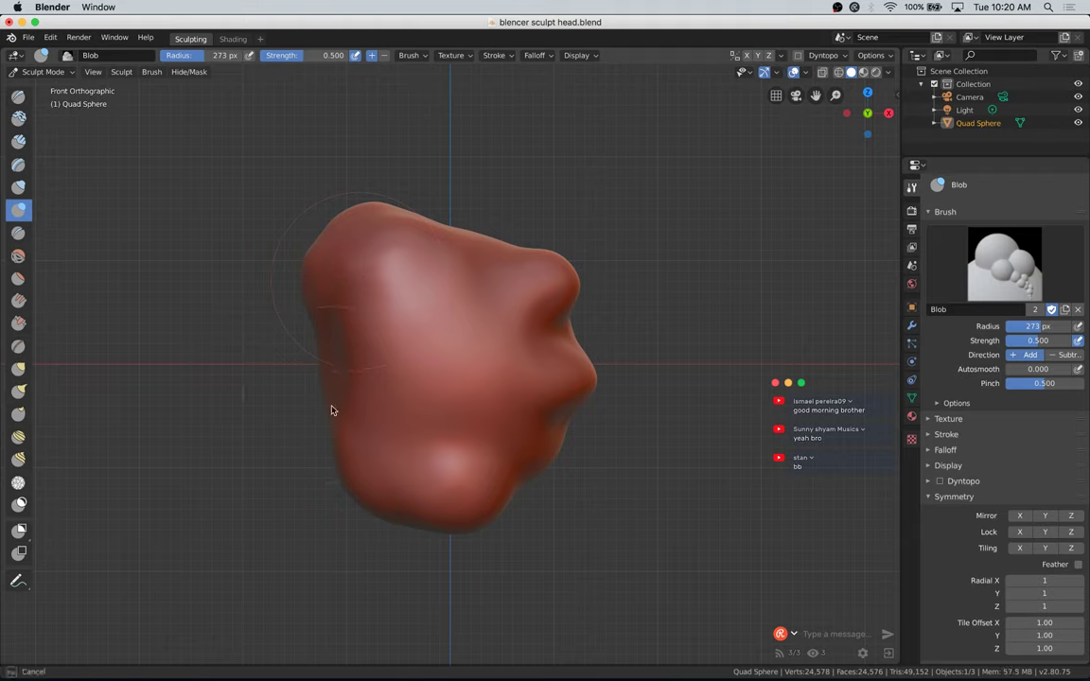
{"action": "mouse_move", "coordinate": [411, 519]}
{"action": "left_mouse_down"}
{"action": "mouse_move", "coordinate": [465, 538]}
{"action": "mouse_move", "coordinate": [516, 469]}
{"action": "mouse_move", "coordinate": [564, 438]}
{"action": "mouse_move", "coordinate": [560, 468]}
{"action": "mouse_move", "coordinate": [569, 395]}
{"action": "mouse_move", "coordinate": [593, 381]}
{"action": "mouse_move", "coordinate": [546, 282]}
{"action": "mouse_move", "coordinate": [584, 276]}
{"action": "mouse_move", "coordinate": [434, 251]}
{"action": "mouse_move", "coordinate": [463, 248]}
{"action": "mouse_move", "coordinate": [450, 224]}
{"action": "mouse_move", "coordinate": [463, 242]}
{"action": "mouse_move", "coordinate": [454, 256]}
{"action": "mouse_move", "coordinate": [389, 243]}
{"action": "mouse_move", "coordinate": [375, 291]}
{"action": "mouse_move", "coordinate": [351, 246]}
{"action": "mouse_move", "coordinate": [353, 307]}
{"action": "mouse_move", "coordinate": [343, 257]}
{"action": "mouse_move", "coordinate": [361, 253]}
{"action": "mouse_move", "coordinate": [351, 245]}
{"action": "mouse_move", "coordinate": [347, 280]}
{"action": "mouse_move", "coordinate": [347, 260]}
{"action": "left_mouse_up"}
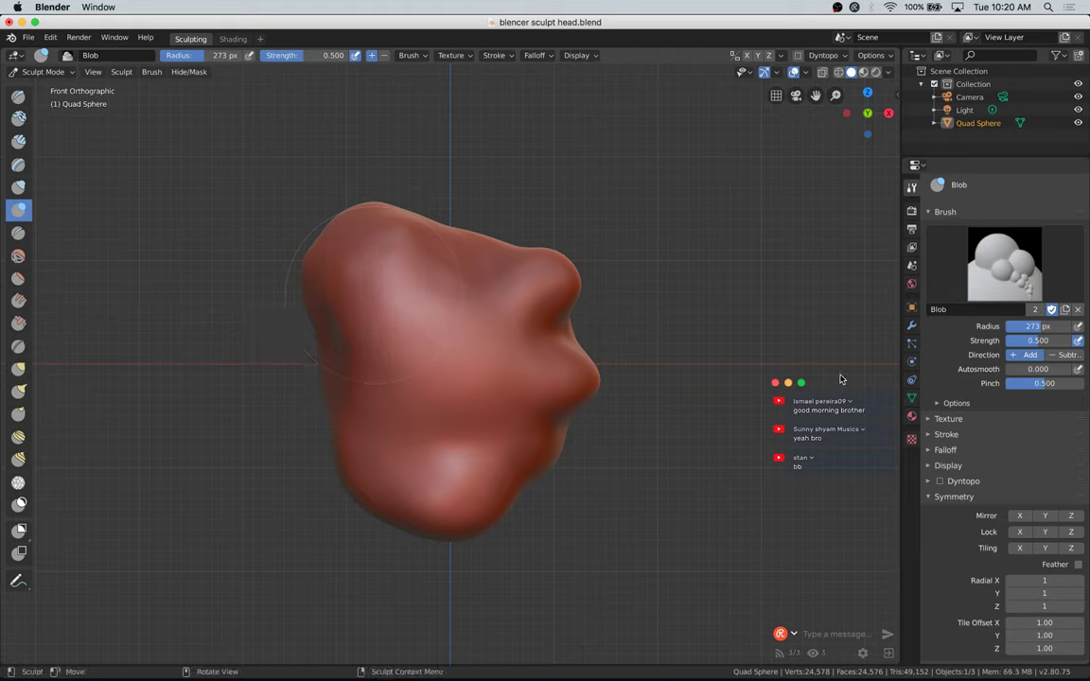
Step: Set the Blob radius to 213 px, stroke along the upper rear edge of the head, and undo the last stroke
{"action": "key", "text": "bracketright"}
{"action": "key", "text": "bracketright"}
{"action": "key", "text": "bracketright"}
{"action": "key", "text": "bracketright"}
{"action": "key", "text": "bracketright"}
{"action": "key", "text": "bracketright"}
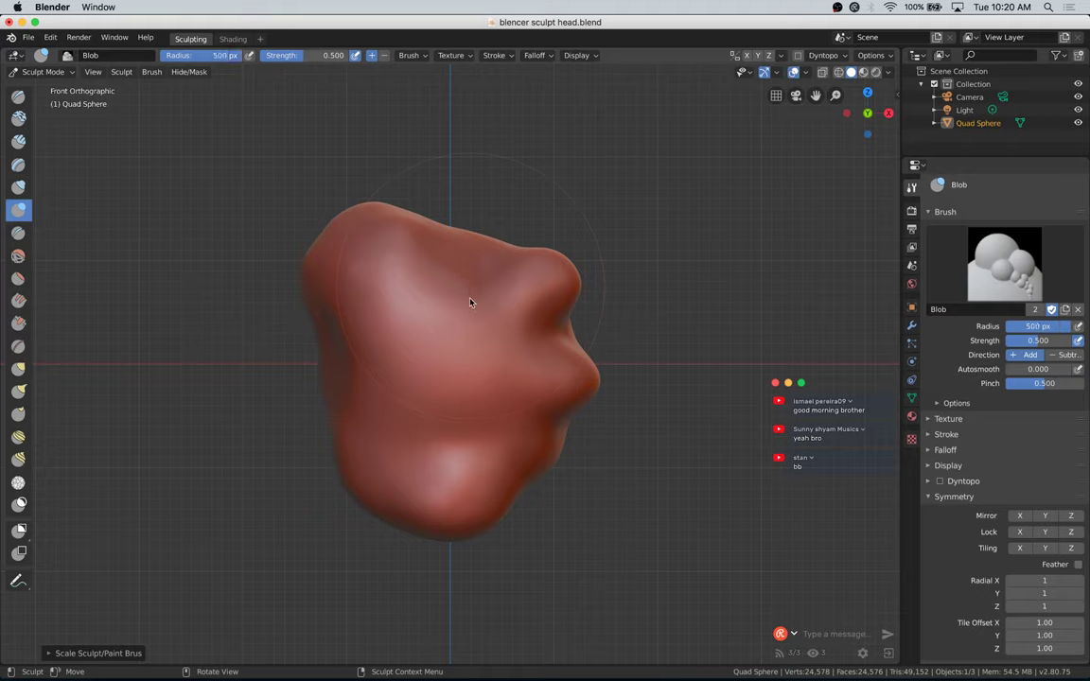
{"action": "key", "text": "bracketleft"}
{"action": "key", "text": "bracketleft"}
{"action": "key", "text": "bracketleft"}
{"action": "key", "text": "bracketleft"}
{"action": "key", "text": "bracketleft"}
{"action": "key", "text": "bracketleft"}
{"action": "key", "text": "bracketleft"}
{"action": "key", "text": "bracketleft"}
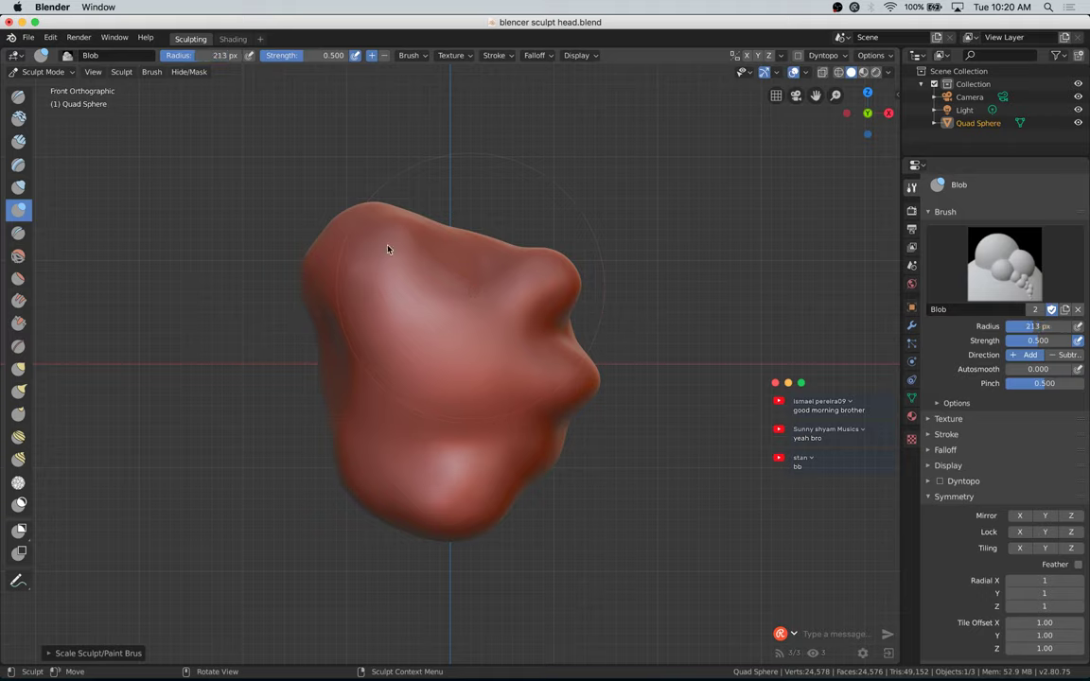
{"action": "mouse_move", "coordinate": [388, 249]}
{"action": "left_mouse_down"}
{"action": "mouse_move", "coordinate": [388, 195]}
{"action": "mouse_move", "coordinate": [427, 214]}
{"action": "left_mouse_up"}
{"action": "key", "text": "super+z"}
Step: Reduce the Blob radius to 110 px and sculpt a small dip and bump in the head's top edge
{"action": "key", "text": "bracketleft"}
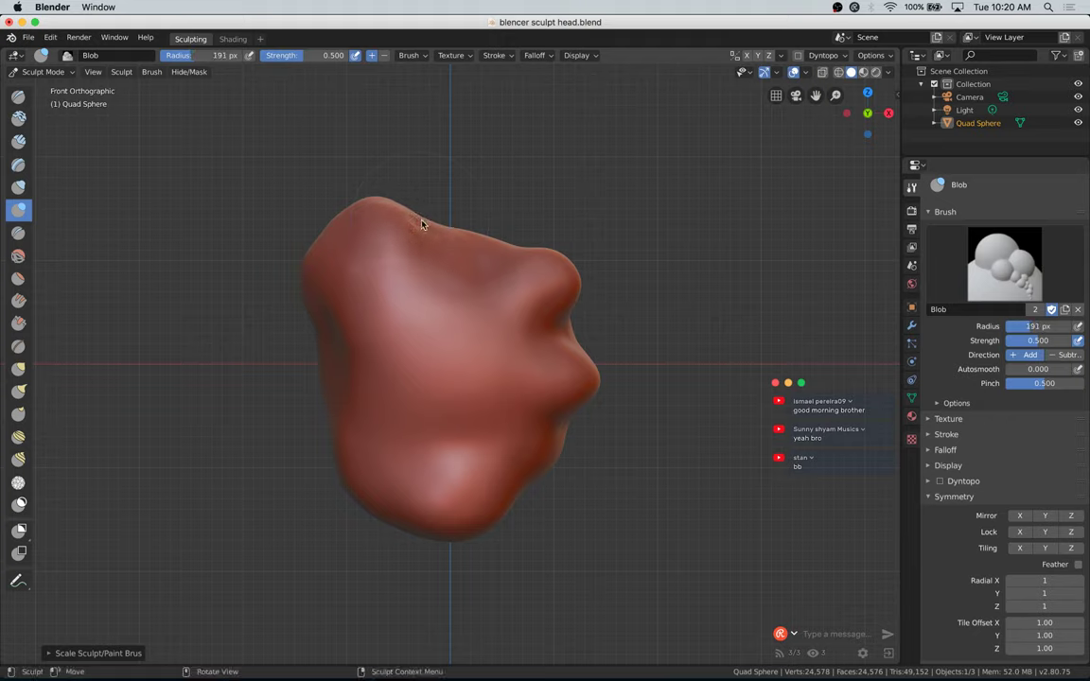
{"action": "key", "text": "bracketleft"}
{"action": "key", "text": "bracketleft"}
{"action": "key", "text": "bracketleft"}
{"action": "key", "text": "bracketleft"}
{"action": "key", "text": "bracketleft"}
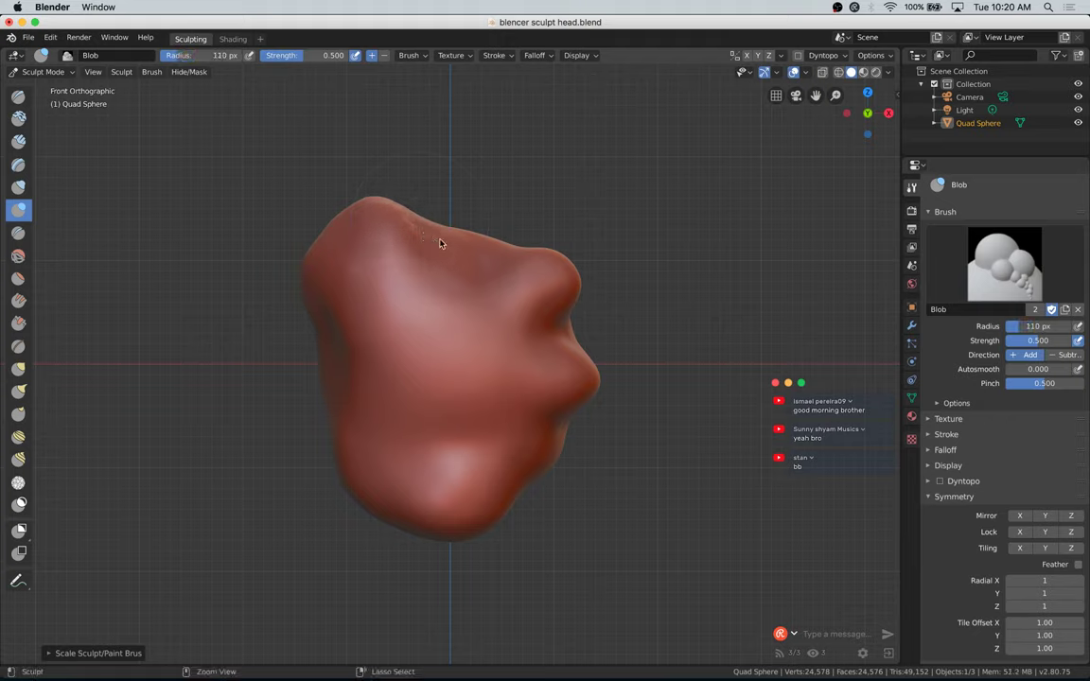
{"action": "mouse_move", "coordinate": [425, 220]}
{"action": "left_mouse_down"}
{"action": "mouse_move", "coordinate": [418, 214]}
{"action": "mouse_move", "coordinate": [426, 291]}
{"action": "mouse_move", "coordinate": [452, 241]}
{"action": "left_mouse_up"}
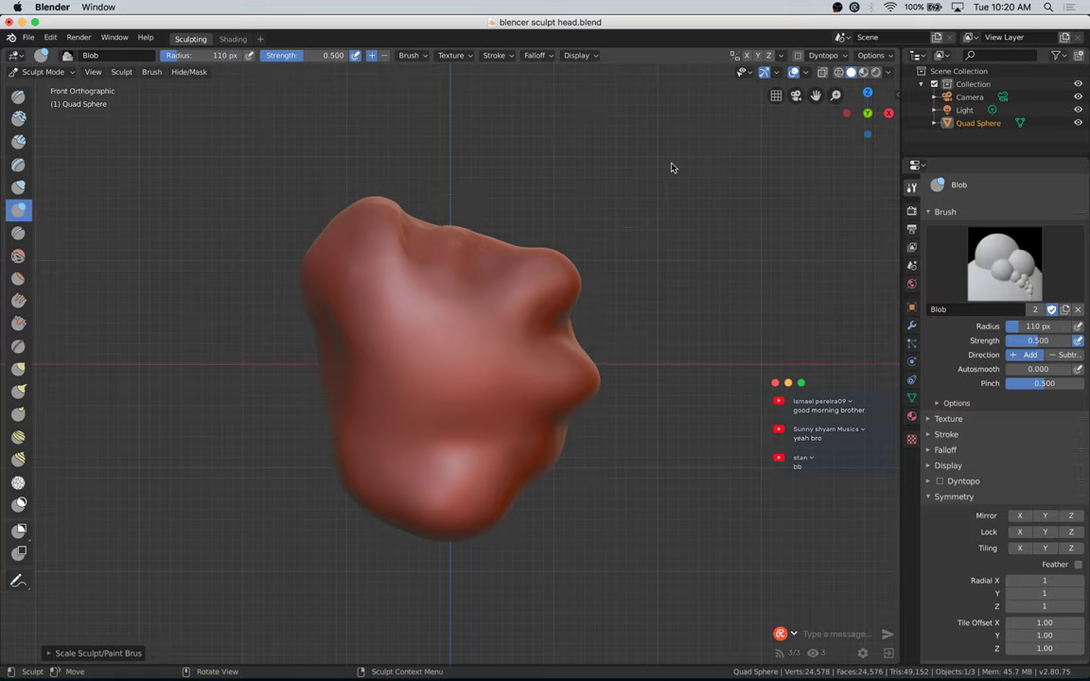
Step: Orbit above the head and smooth out the small bumps on its top
{"action": "left_click_drag", "start_coordinate": [852, 106], "coordinate": [547, 351]}
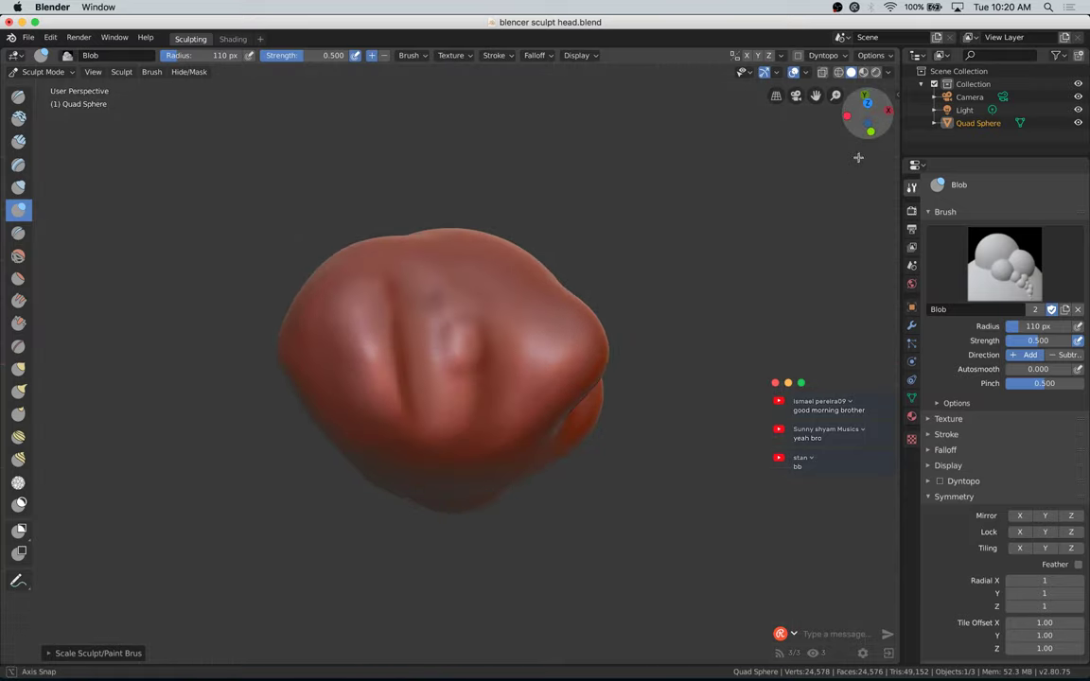
{"action": "mouse_move", "coordinate": [465, 345]}
{"action": "left_mouse_down", "text": "shift"}
{"action": "mouse_move", "coordinate": [460, 379]}
{"action": "mouse_move", "coordinate": [436, 347]}
{"action": "left_mouse_up", "text": "shift"}
{"action": "mouse_move", "coordinate": [464, 399]}
{"action": "left_mouse_down", "text": "shift"}
{"action": "mouse_move", "coordinate": [389, 285]}
{"action": "mouse_move", "coordinate": [399, 426]}
{"action": "left_mouse_up", "text": "shift"}
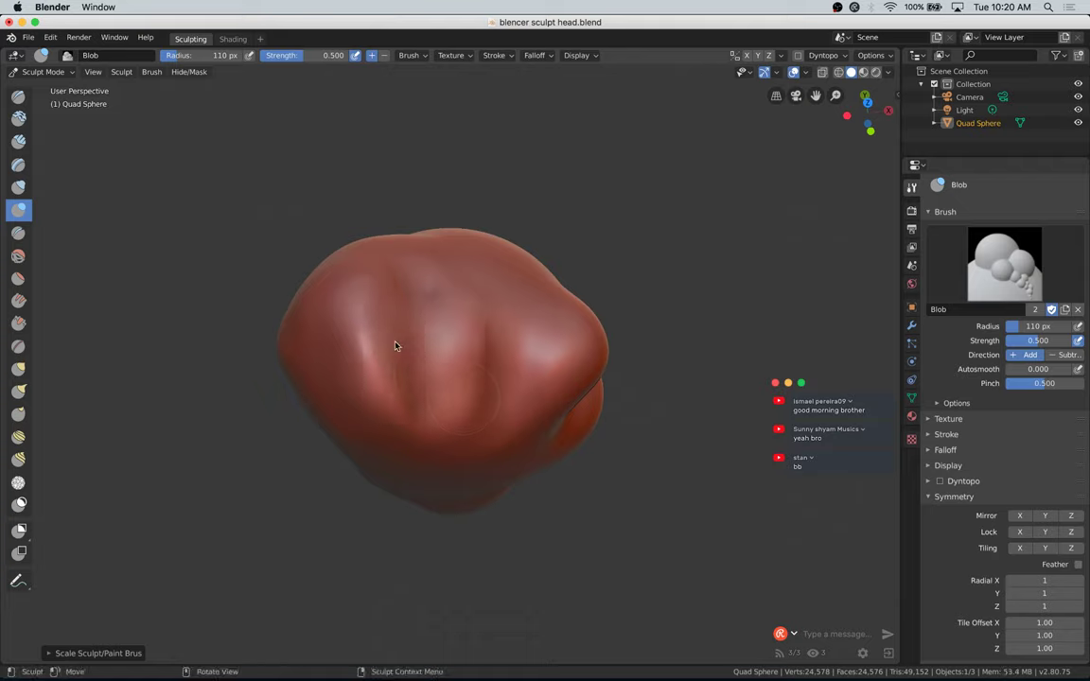
Step: Enlarge the Blob radius to 204 px and run a long stroke across the middle of the head's top
{"action": "key", "text": "bracketright"}
{"action": "key", "text": "bracketright"}
{"action": "key", "text": "bracketright"}
{"action": "key", "text": "bracketright"}
{"action": "key", "text": "bracketright"}
{"action": "key", "text": "bracketright"}
{"action": "left_click_drag", "start_coordinate": [445, 271], "coordinate": [461, 391]}
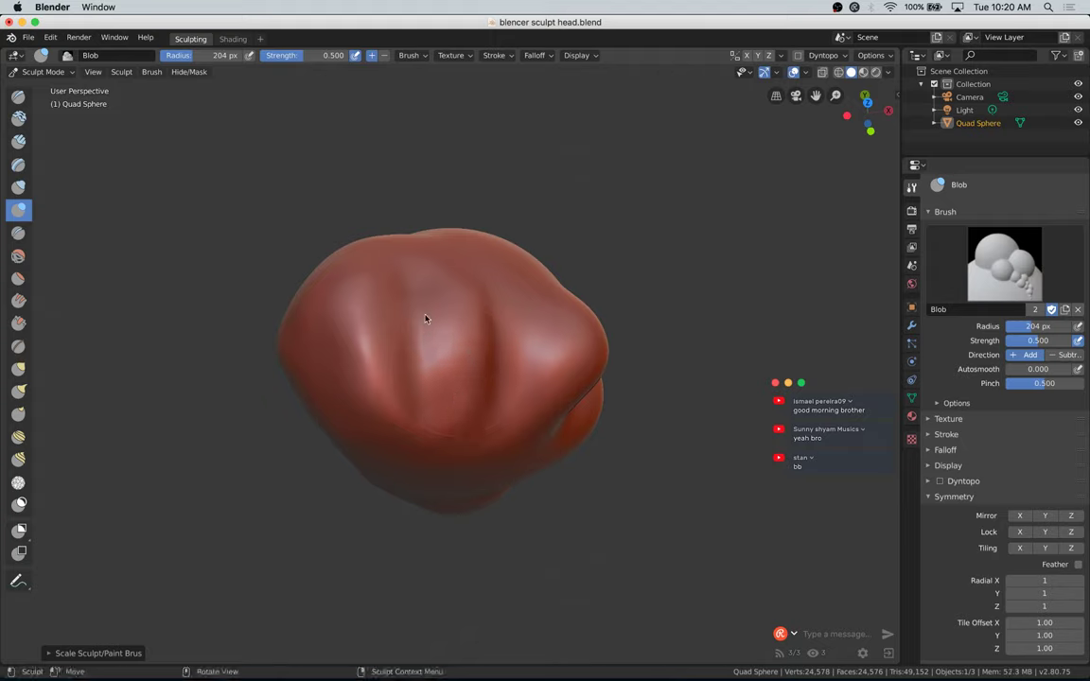
Step: Deepen the grooves across the top of the head with inverted Blob and build up the ridges between them
{"action": "left_click_drag", "start_coordinate": [413, 276], "coordinate": [413, 383], "text": "ctrl"}
{"action": "mouse_move", "coordinate": [507, 299]}
{"action": "left_mouse_down"}
{"action": "mouse_move", "coordinate": [524, 285]}
{"action": "mouse_move", "coordinate": [528, 409]}
{"action": "mouse_move", "coordinate": [499, 321]}
{"action": "mouse_move", "coordinate": [504, 386]}
{"action": "left_mouse_up"}
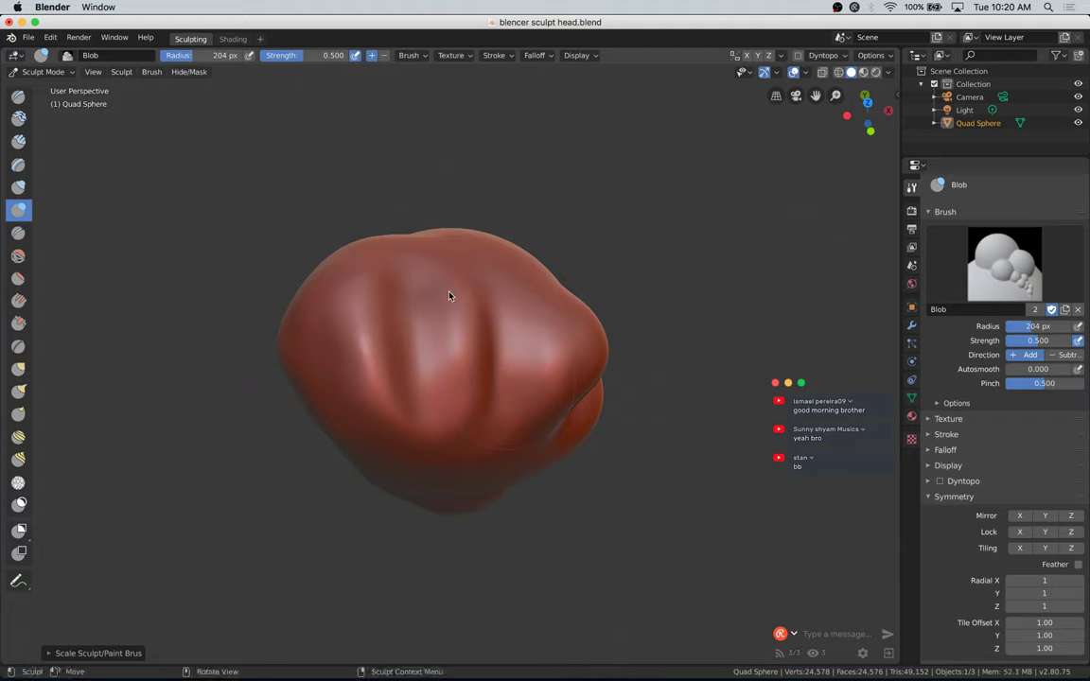
{"action": "mouse_move", "coordinate": [450, 297]}
{"action": "left_mouse_down"}
{"action": "mouse_move", "coordinate": [457, 395]}
{"action": "mouse_move", "coordinate": [478, 388]}
{"action": "mouse_move", "coordinate": [435, 251]}
{"action": "mouse_move", "coordinate": [397, 292]}
{"action": "mouse_move", "coordinate": [366, 397]}
{"action": "mouse_move", "coordinate": [476, 338]}
{"action": "left_mouse_up"}
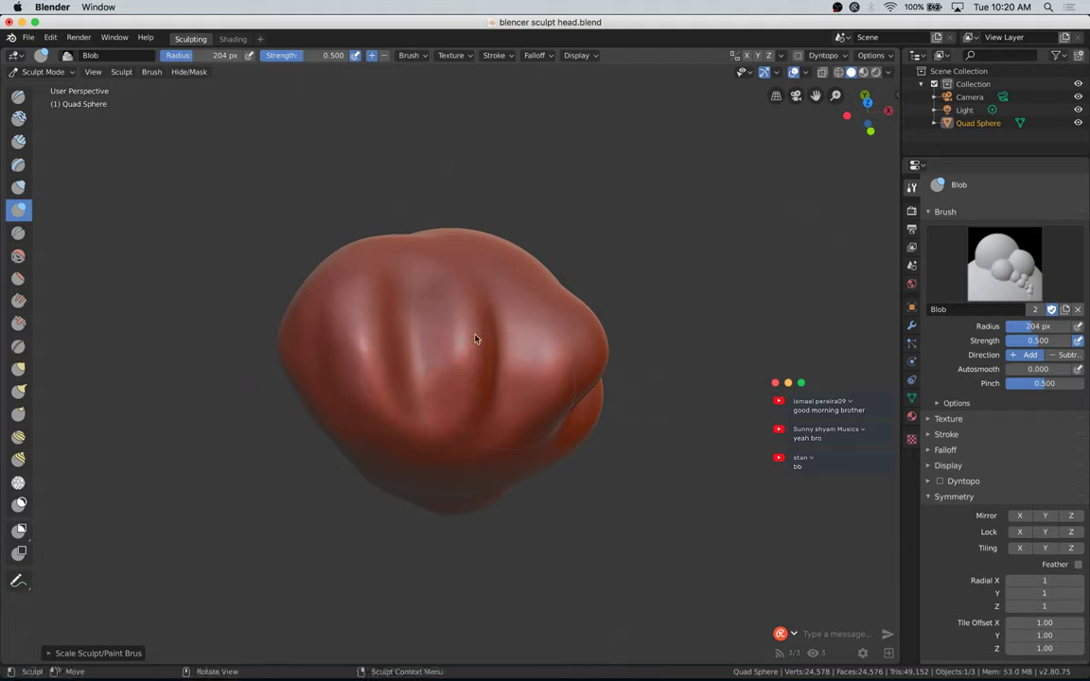
{"action": "left_click_drag", "start_coordinate": [448, 292], "coordinate": [455, 371]}
{"action": "left_click_drag", "start_coordinate": [557, 328], "coordinate": [546, 338]}
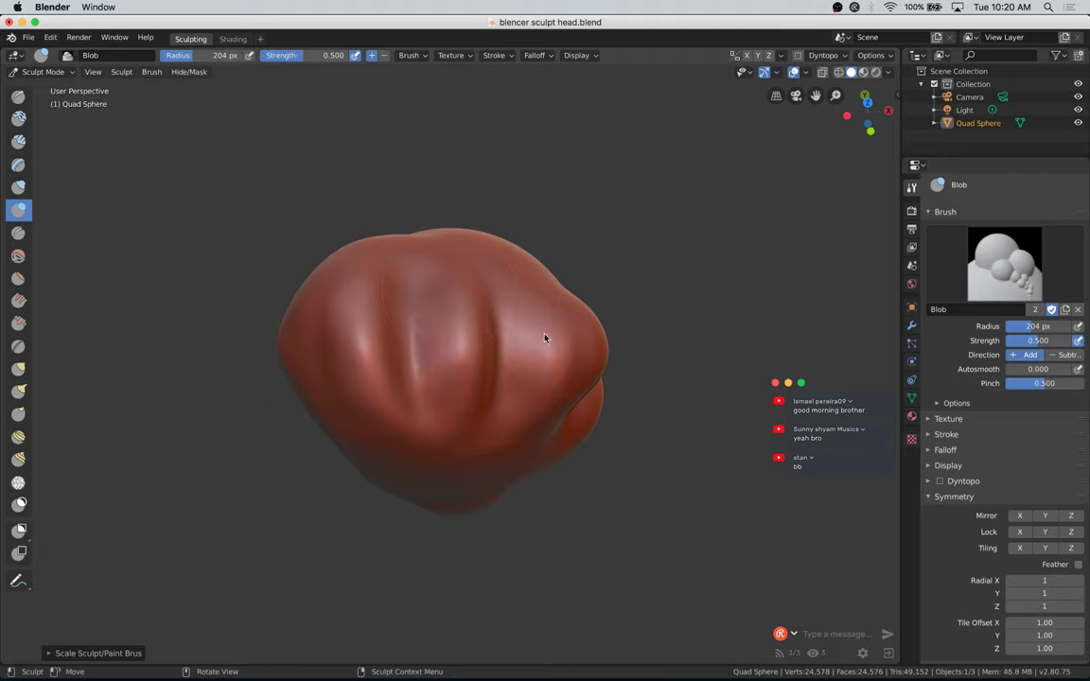
Step: Return to Front Orthographic view and shape the head's upper edge and brow bulge with Blob strokes
{"action": "left_click", "coordinate": [870, 130]}
{"action": "mouse_move", "coordinate": [405, 267]}
{"action": "left_mouse_down"}
{"action": "mouse_move", "coordinate": [419, 294]}
{"action": "mouse_move", "coordinate": [453, 229]}
{"action": "mouse_move", "coordinate": [438, 268]}
{"action": "mouse_move", "coordinate": [414, 219]}
{"action": "mouse_move", "coordinate": [412, 239]}
{"action": "left_mouse_up"}
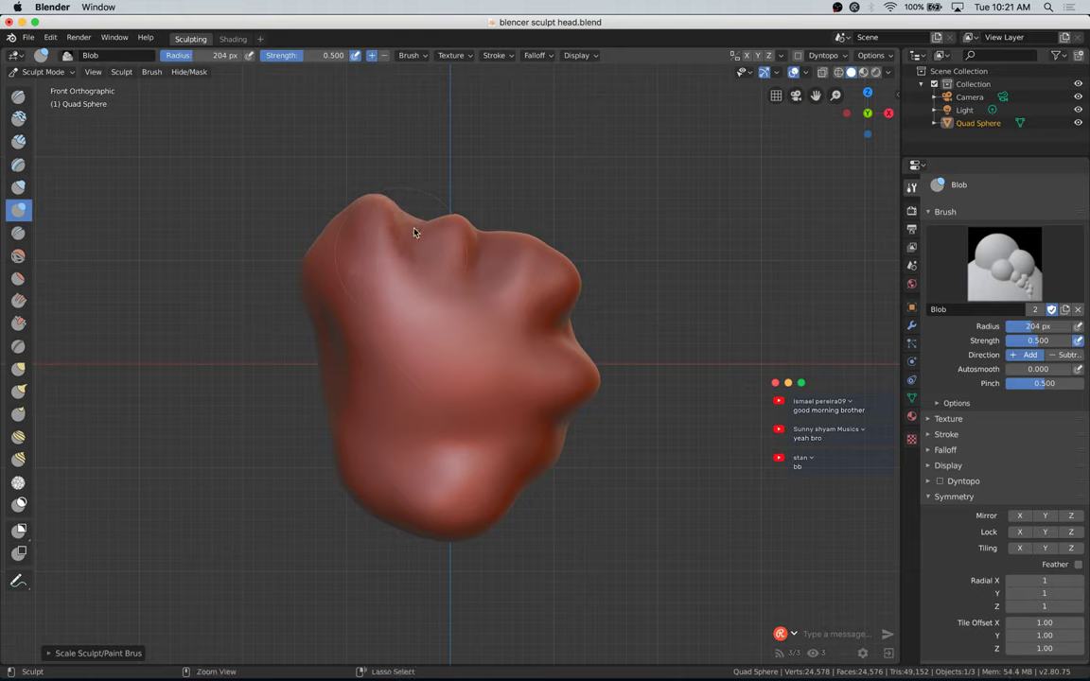
{"action": "mouse_move", "coordinate": [418, 224]}
{"action": "left_mouse_down"}
{"action": "mouse_move", "coordinate": [414, 239]}
{"action": "mouse_move", "coordinate": [463, 243]}
{"action": "mouse_move", "coordinate": [491, 294]}
{"action": "mouse_move", "coordinate": [554, 256]}
{"action": "left_mouse_up"}
{"action": "left_click_drag", "start_coordinate": [542, 280], "coordinate": [553, 265]}
{"action": "mouse_move", "coordinate": [530, 255]}
{"action": "left_mouse_down"}
{"action": "mouse_move", "coordinate": [515, 245]}
{"action": "mouse_move", "coordinate": [551, 261]}
{"action": "left_mouse_up"}
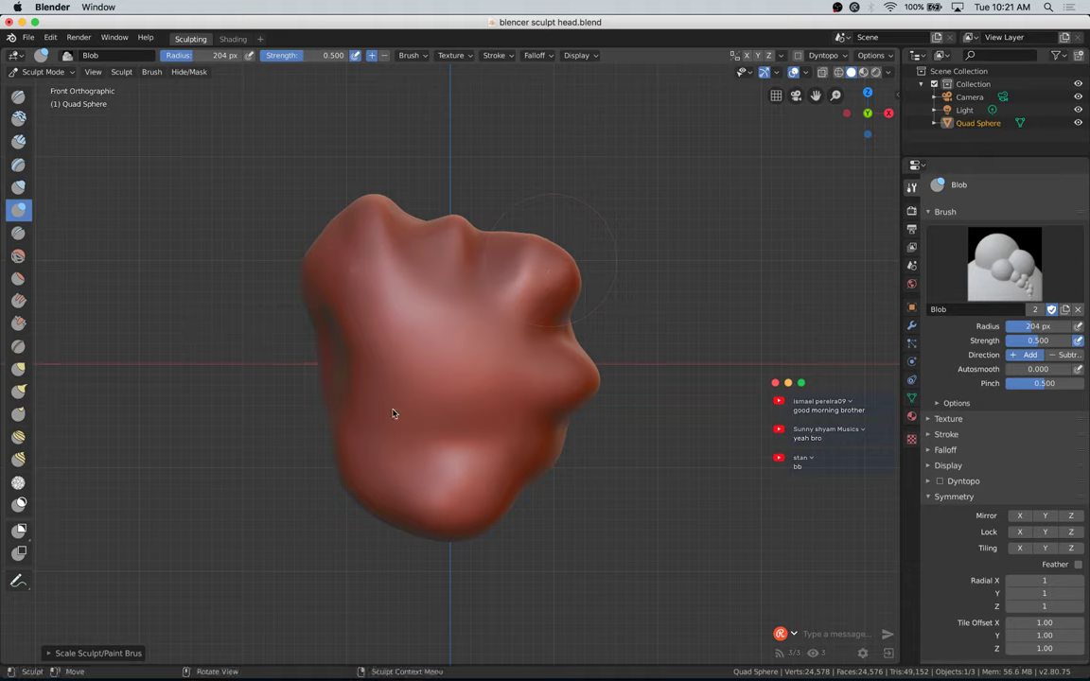
Step: Reduce the Blob radius to 95 px and sculpt a rounded, rimmed hollow in the middle of the head's side
{"action": "key", "text": "bracketleft"}
{"action": "key", "text": "bracketleft"}
{"action": "key", "text": "bracketleft"}
{"action": "key", "text": "bracketleft"}
{"action": "key", "text": "bracketleft"}
{"action": "key", "text": "bracketleft"}
{"action": "key", "text": "bracketleft"}
{"action": "mouse_move", "coordinate": [424, 343]}
{"action": "left_mouse_down"}
{"action": "mouse_move", "coordinate": [430, 324]}
{"action": "mouse_move", "coordinate": [477, 370]}
{"action": "mouse_move", "coordinate": [494, 341]}
{"action": "mouse_move", "coordinate": [426, 319]}
{"action": "left_mouse_up"}
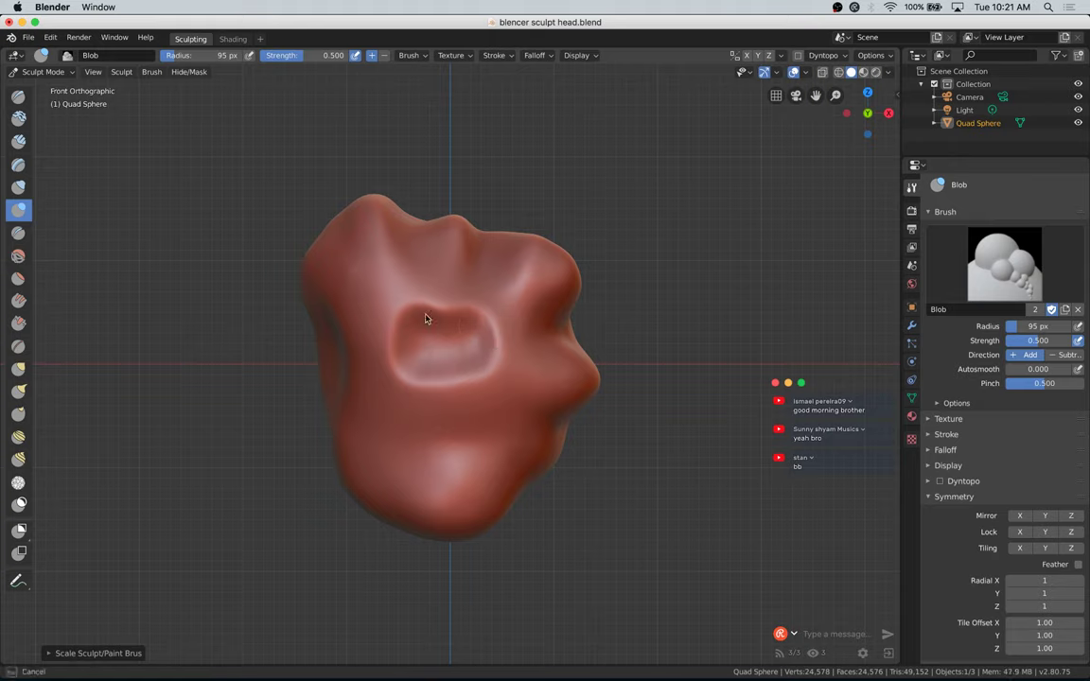
{"action": "mouse_move", "coordinate": [446, 389]}
{"action": "left_mouse_down"}
{"action": "mouse_move", "coordinate": [479, 368]}
{"action": "mouse_move", "coordinate": [436, 297]}
{"action": "left_mouse_up"}
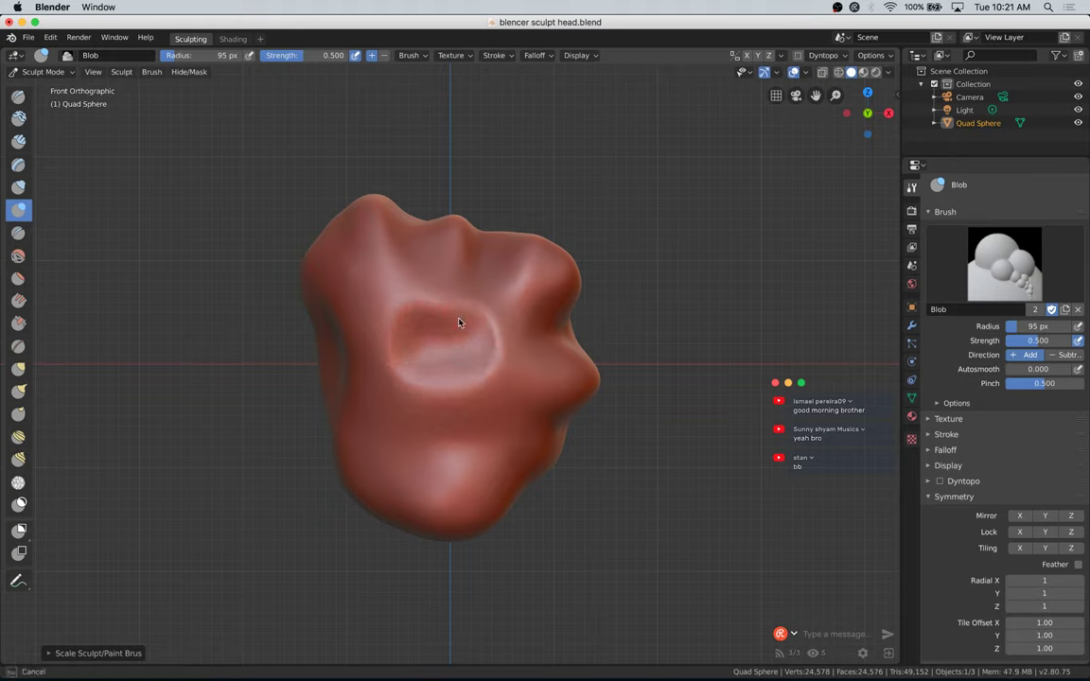
{"action": "left_click_drag", "start_coordinate": [498, 341], "coordinate": [464, 351]}
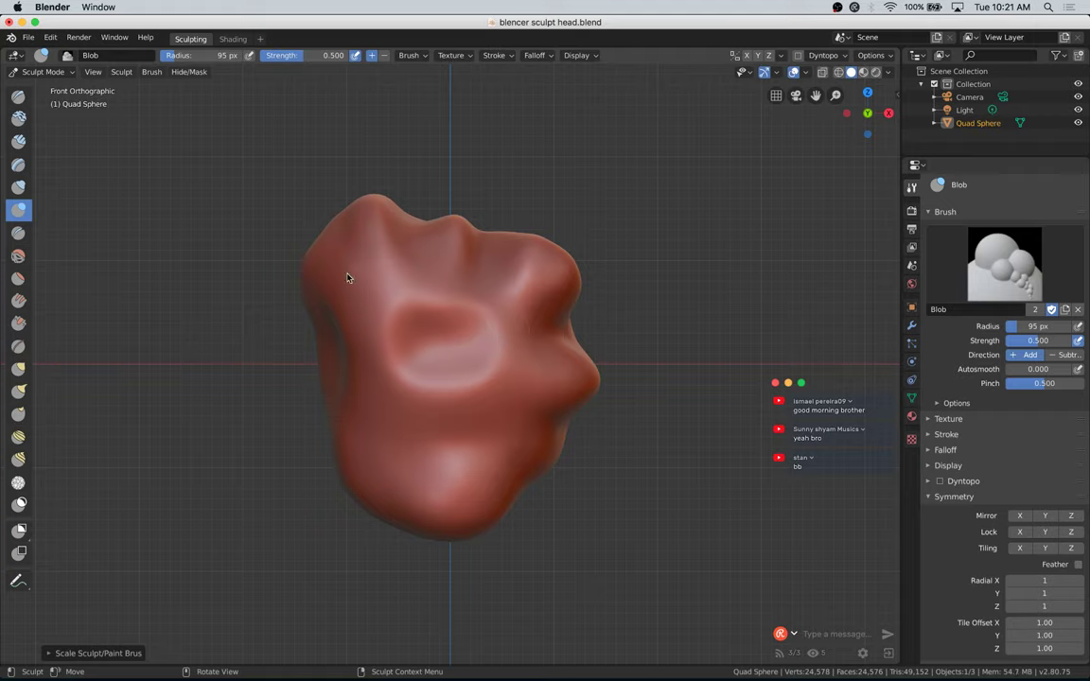
Step: Carve short grooves at the upper back, lower back and behind the nose of the head
{"action": "mouse_move", "coordinate": [349, 278]}
{"action": "left_mouse_down"}
{"action": "mouse_move", "coordinate": [350, 296]}
{"action": "mouse_move", "coordinate": [342, 243]}
{"action": "left_mouse_up"}
{"action": "mouse_move", "coordinate": [367, 447]}
{"action": "left_mouse_down"}
{"action": "mouse_move", "coordinate": [372, 418]}
{"action": "mouse_move", "coordinate": [365, 461]}
{"action": "mouse_move", "coordinate": [385, 481]}
{"action": "left_mouse_up"}
{"action": "left_click_drag", "start_coordinate": [366, 420], "coordinate": [383, 481], "text": "ctrl"}
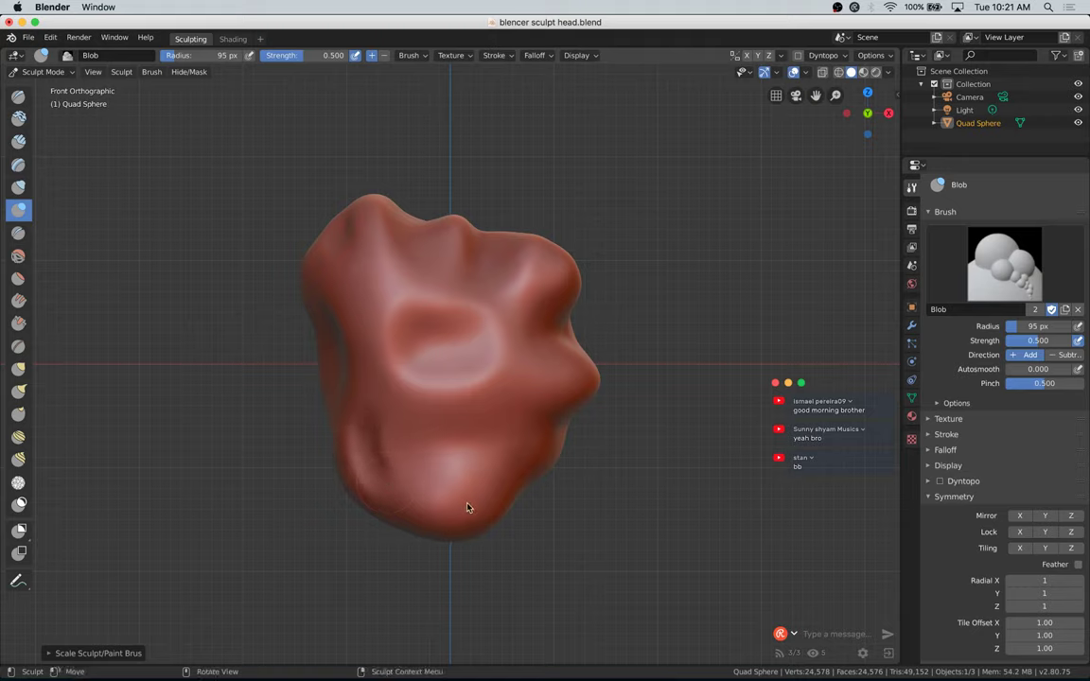
{"action": "mouse_move", "coordinate": [509, 479]}
{"action": "left_mouse_down"}
{"action": "mouse_move", "coordinate": [533, 378]}
{"action": "mouse_move", "coordinate": [522, 348]}
{"action": "left_mouse_up"}
{"action": "left_click_drag", "start_coordinate": [509, 422], "coordinate": [531, 366]}
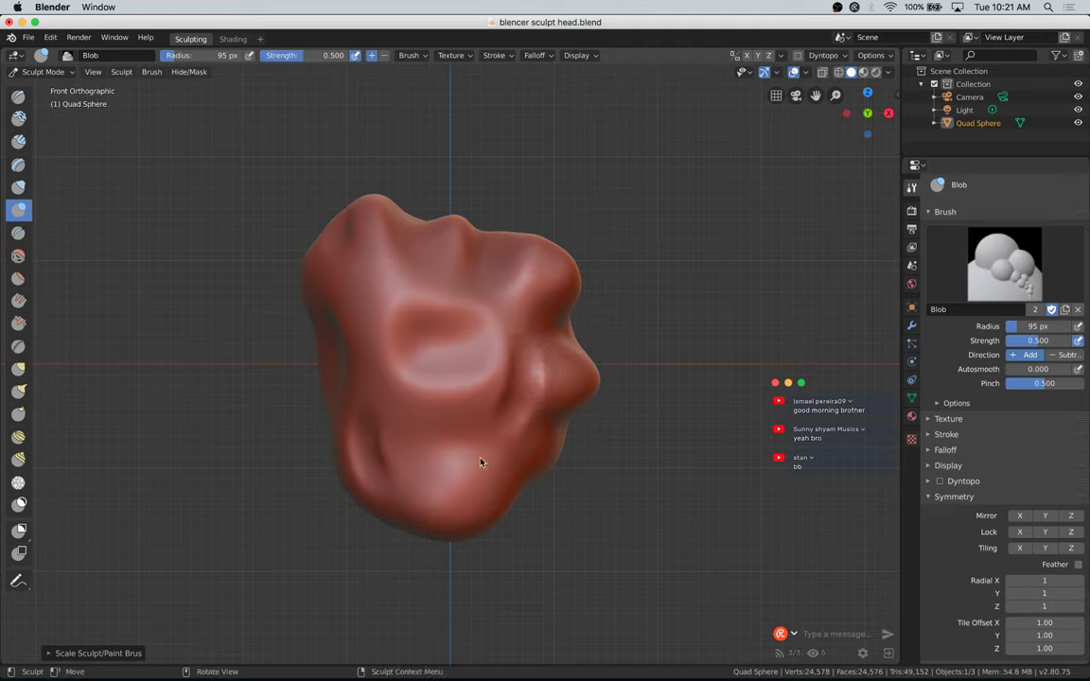
Step: Sculpt a curved ridge beneath the side hollow, a vertical groove on the lower side, and strokes along the brow's top
{"action": "left_click_drag", "start_coordinate": [371, 363], "coordinate": [375, 377]}
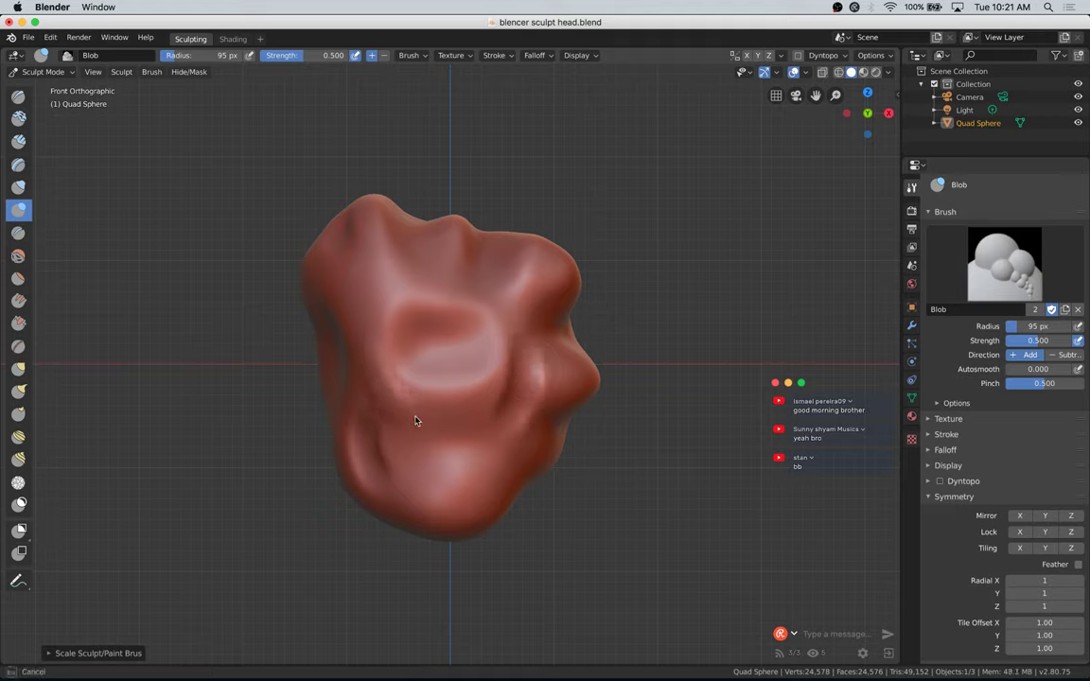
{"action": "left_click_drag", "start_coordinate": [416, 420], "coordinate": [408, 407]}
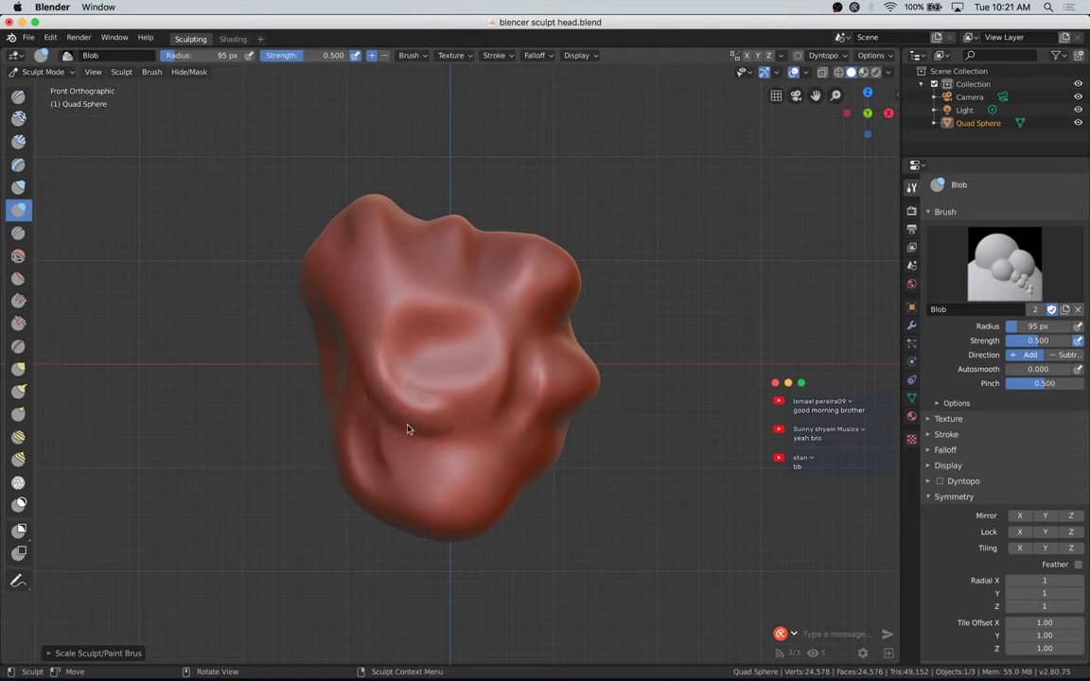
{"action": "mouse_move", "coordinate": [472, 440]}
{"action": "left_mouse_down"}
{"action": "mouse_move", "coordinate": [463, 535]}
{"action": "mouse_move", "coordinate": [475, 491]}
{"action": "mouse_move", "coordinate": [457, 547]}
{"action": "left_mouse_up"}
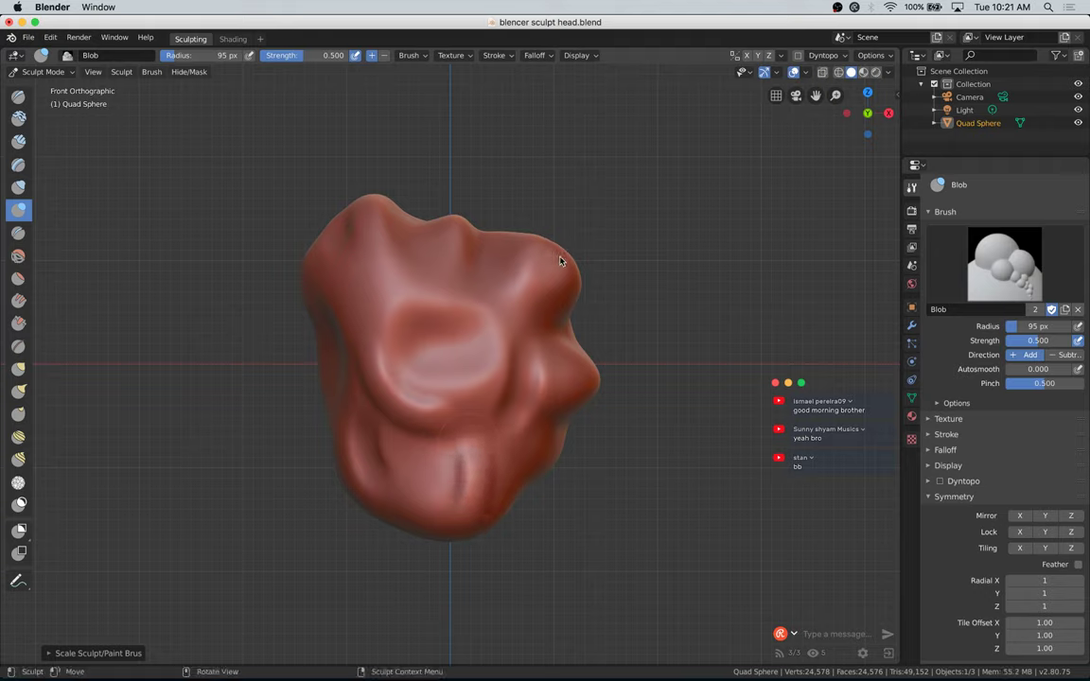
{"action": "mouse_move", "coordinate": [551, 241]}
{"action": "left_mouse_down"}
{"action": "mouse_move", "coordinate": [542, 265]}
{"action": "mouse_move", "coordinate": [543, 240]}
{"action": "mouse_move", "coordinate": [552, 254]}
{"action": "left_mouse_up"}
{"action": "mouse_move", "coordinate": [555, 242]}
{"action": "left_mouse_down"}
{"action": "mouse_move", "coordinate": [566, 273]}
{"action": "mouse_move", "coordinate": [539, 249]}
{"action": "mouse_move", "coordinate": [480, 238]}
{"action": "mouse_move", "coordinate": [489, 243]}
{"action": "left_mouse_up"}
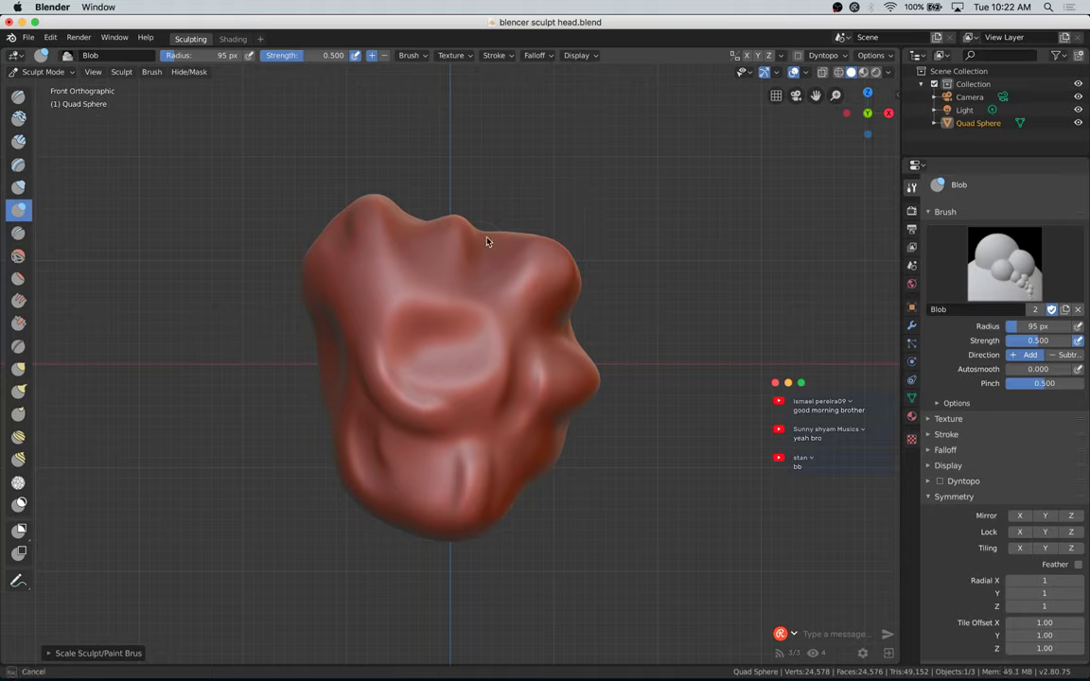
Step: Carve vertical grooves across the top of the head with subtracting Blob strokes, viewed from above
{"action": "left_click_drag", "start_coordinate": [854, 110], "coordinate": [850, 214]}
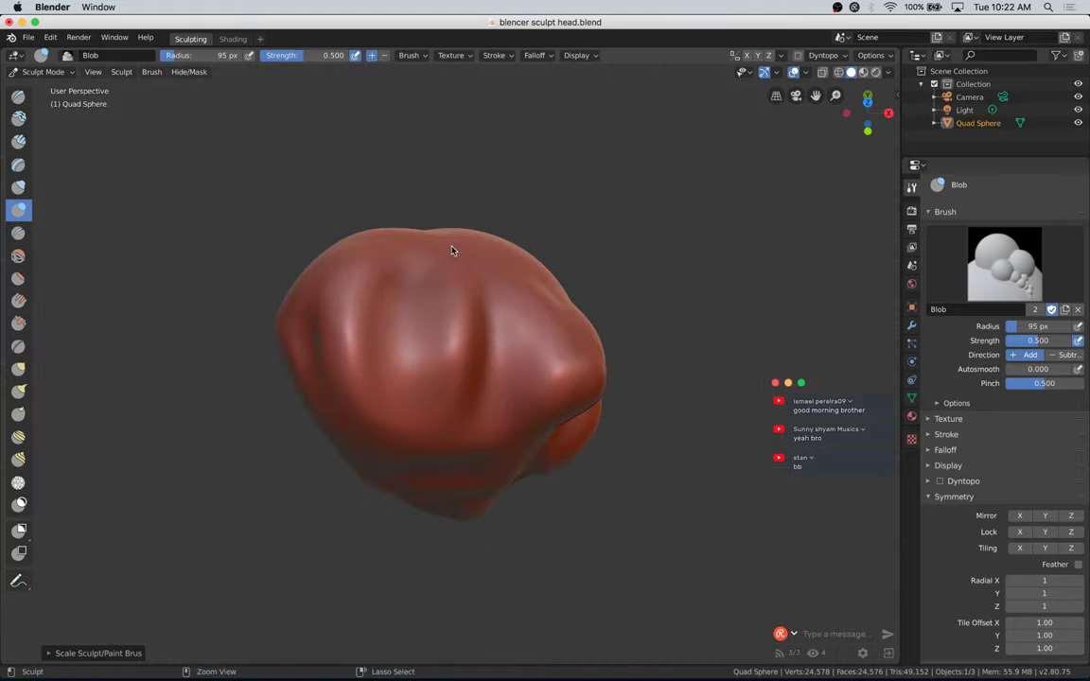
{"action": "mouse_move", "coordinate": [452, 250]}
{"action": "left_mouse_down", "text": "ctrl"}
{"action": "mouse_move", "coordinate": [376, 275]}
{"action": "mouse_move", "coordinate": [420, 362]}
{"action": "left_mouse_up", "text": "ctrl"}
{"action": "left_click_drag", "start_coordinate": [499, 299], "coordinate": [477, 389], "text": "ctrl"}
{"action": "left_click_drag", "start_coordinate": [422, 301], "coordinate": [434, 382], "text": "ctrl"}
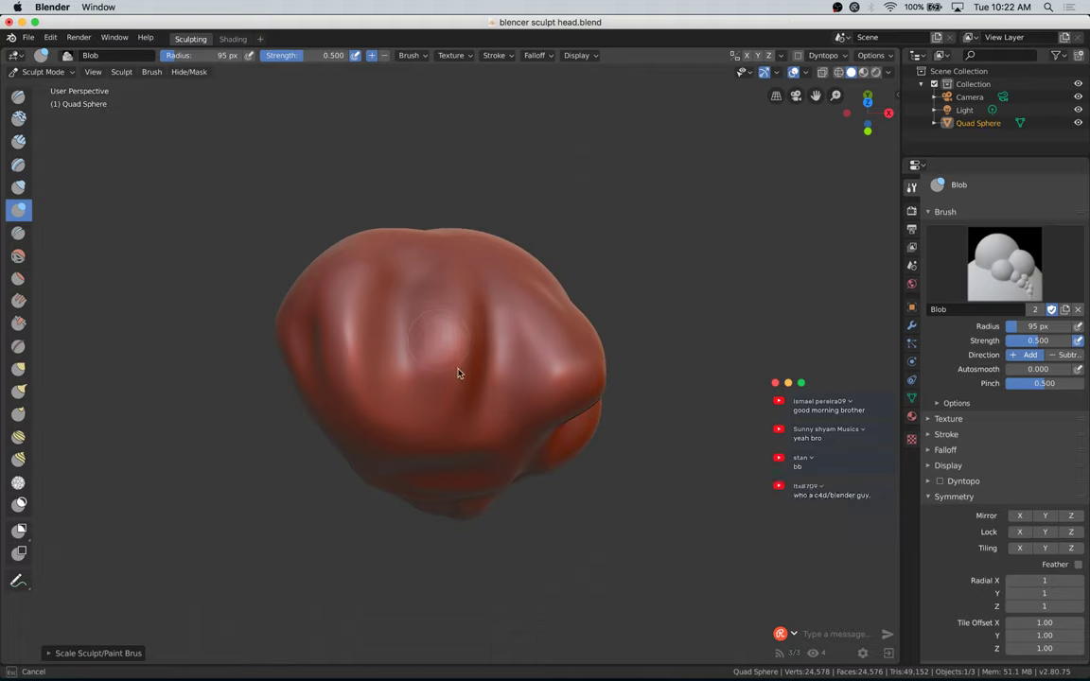
Step: Return to Front Orthographic view, carve around the nose bridge and behind the nose, and build up a lip ridge below it
{"action": "left_click", "coordinate": [868, 123]}
{"action": "left_click", "coordinate": [869, 100]}
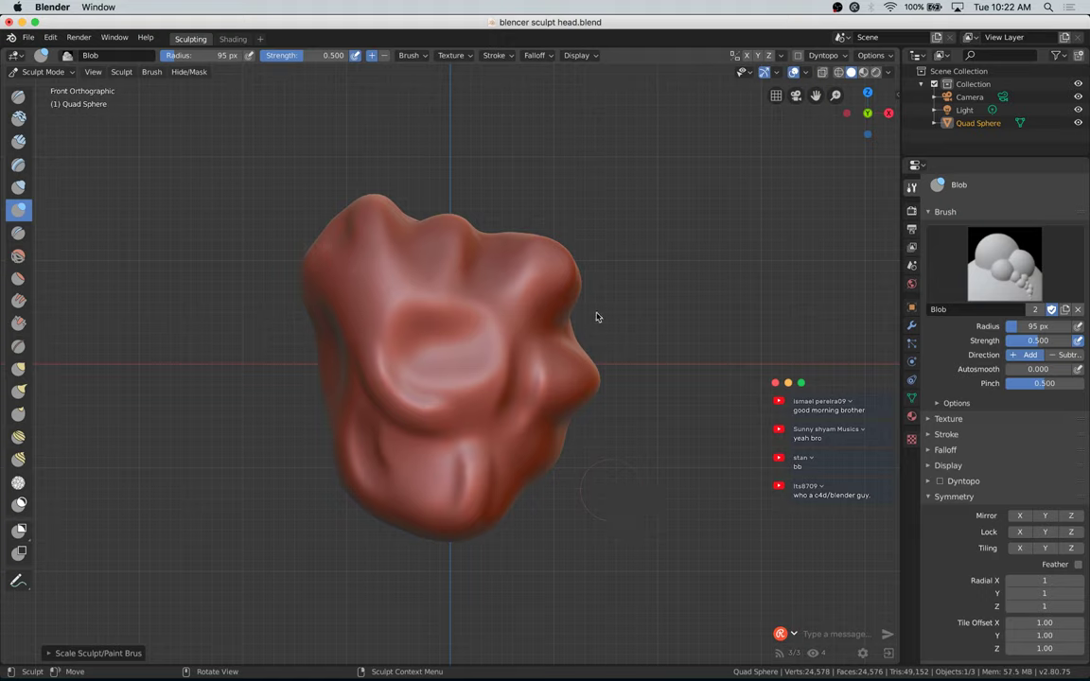
{"action": "left_click_drag", "start_coordinate": [565, 333], "coordinate": [575, 331], "text": "ctrl"}
{"action": "key", "text": "ctrl"}
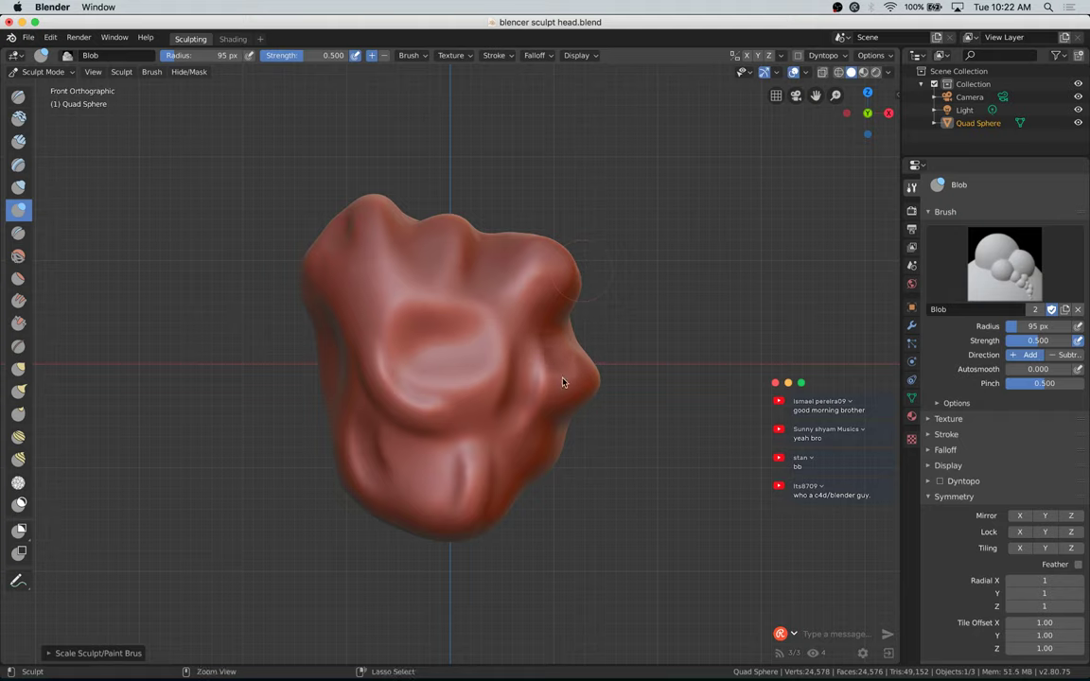
{"action": "left_click_drag", "start_coordinate": [532, 328], "coordinate": [554, 409], "text": "ctrl"}
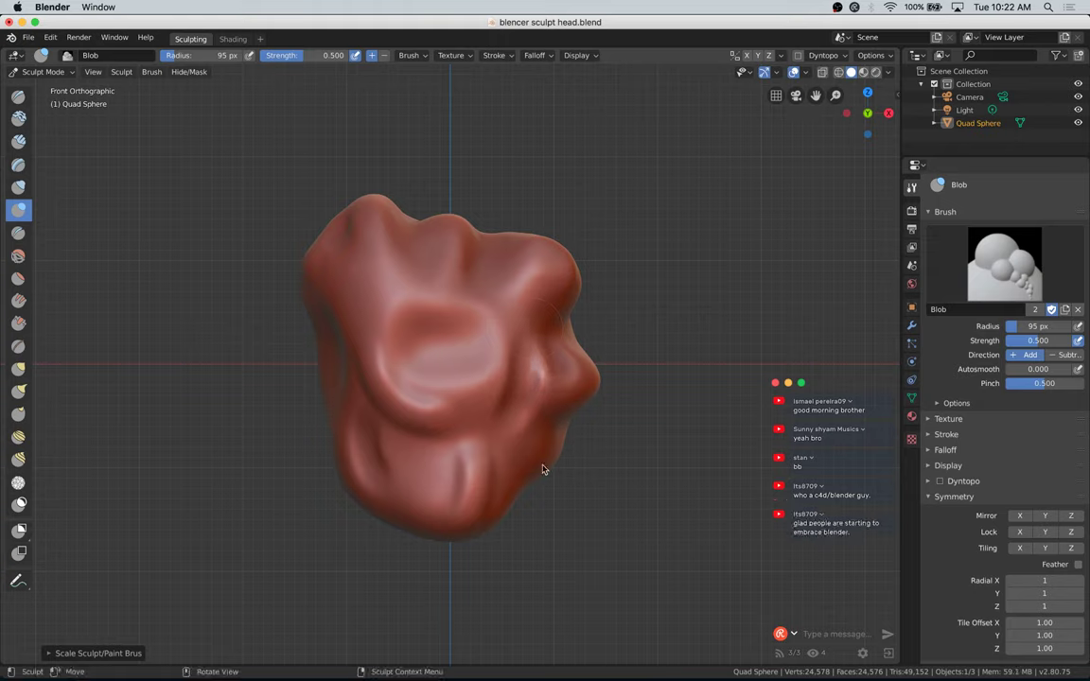
{"action": "mouse_move", "coordinate": [519, 459]}
{"action": "left_mouse_down"}
{"action": "mouse_move", "coordinate": [555, 463]}
{"action": "mouse_move", "coordinate": [535, 457]}
{"action": "mouse_move", "coordinate": [553, 447]}
{"action": "left_mouse_up"}
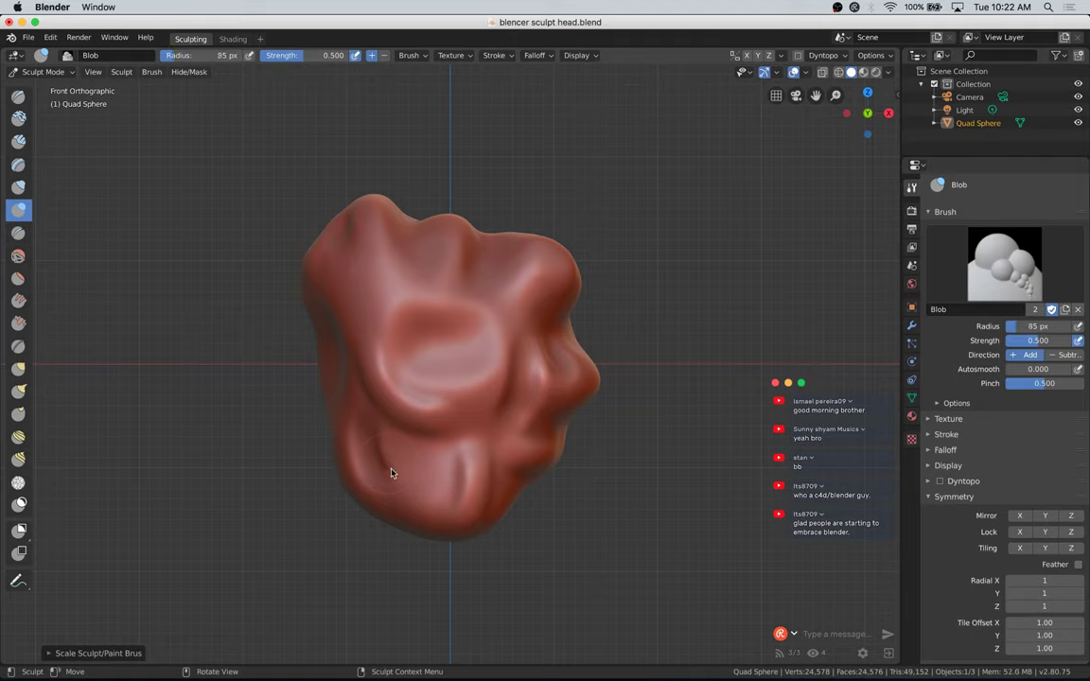
Step: Reduce the Blob radius to 61 px and sculpt small bumps and dents on the lower side, upper edge and behind the mouth
{"action": "key", "text": "bracketleft"}
{"action": "key", "text": "bracketleft"}
{"action": "key", "text": "bracketleft"}
{"action": "left_click_drag", "start_coordinate": [403, 438], "coordinate": [440, 471]}
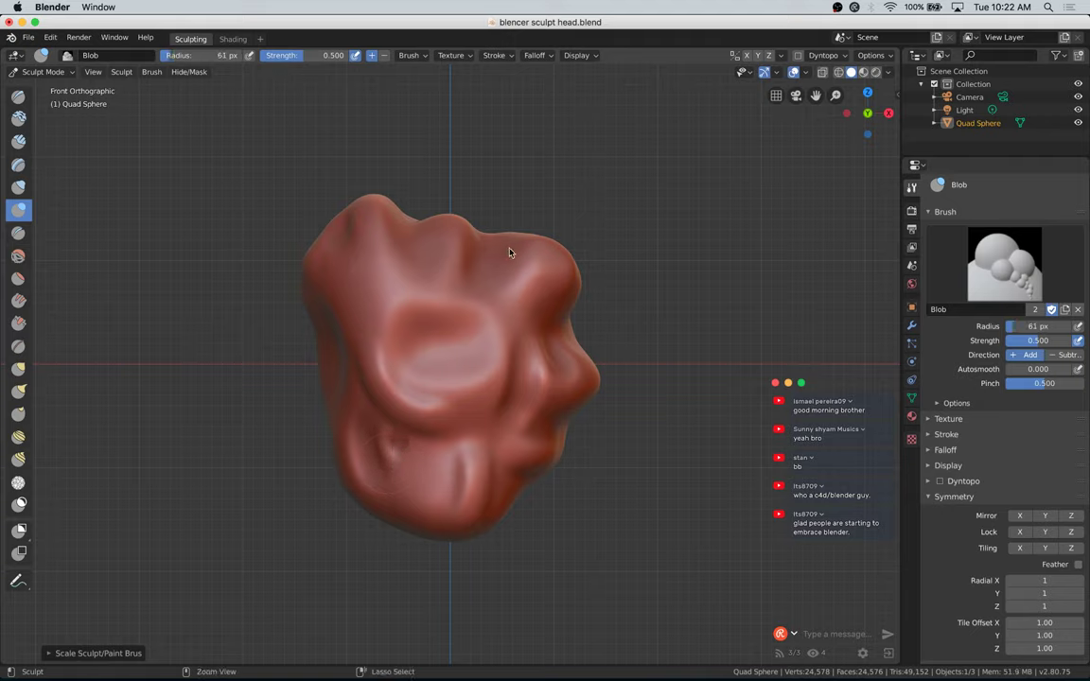
{"action": "left_click_drag", "start_coordinate": [475, 270], "coordinate": [504, 310], "text": "ctrl"}
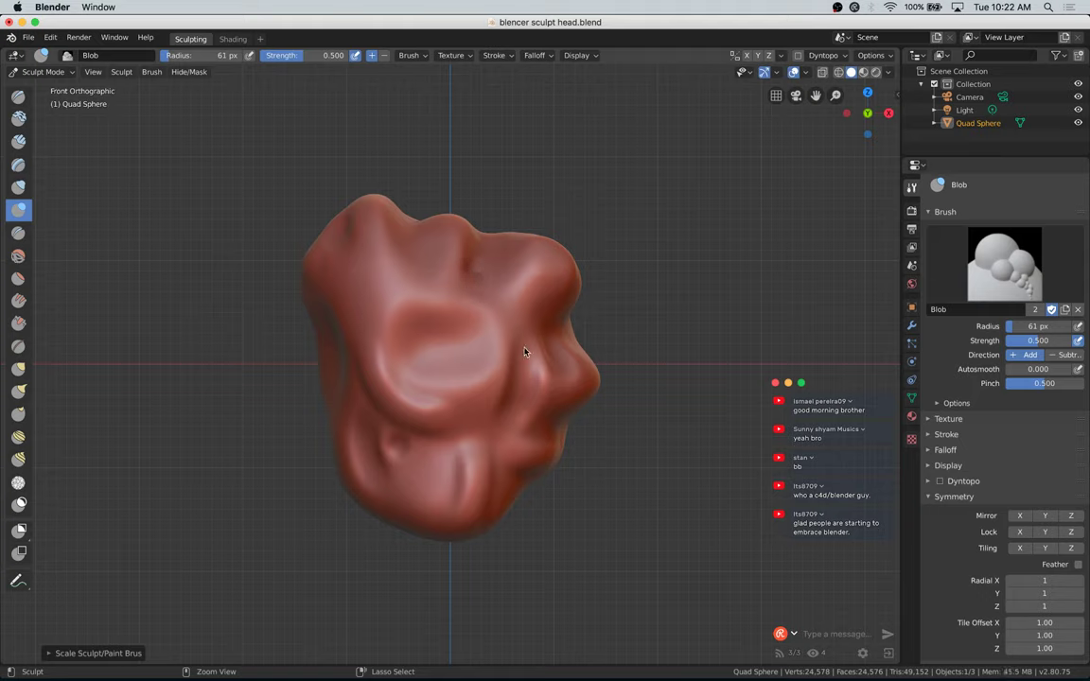
{"action": "left_click", "coordinate": [494, 437], "text": "ctrl"}
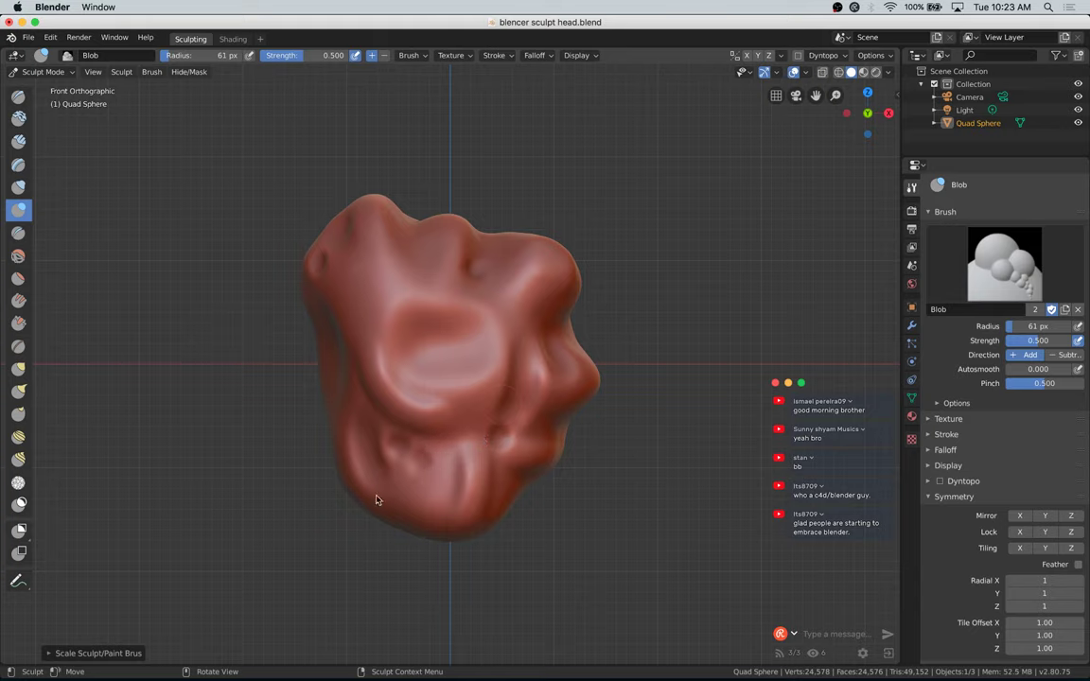
Step: Sculpt a vertical ridge down the back of the head and accentuate the small bumps on its lower side
{"action": "scroll", "coordinate": [360, 515], "scroll_direction": "down", "scroll_amount": 10}
{"action": "scroll", "coordinate": [358, 520], "scroll_direction": "up", "scroll_amount": 10}
{"action": "scroll", "coordinate": [358, 523], "scroll_direction": "up", "scroll_amount": 8}
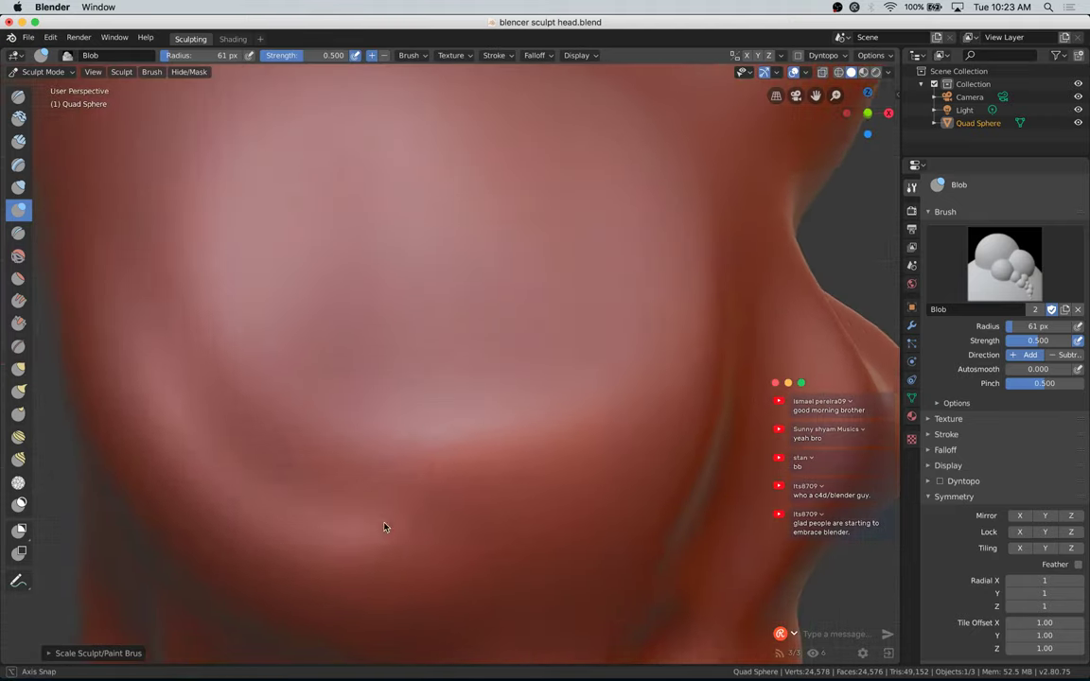
{"action": "mouse_move", "coordinate": [384, 525]}
{"action": "middle_mouse_down"}
{"action": "mouse_move", "coordinate": [410, 494]}
{"action": "mouse_move", "coordinate": [400, 504]}
{"action": "middle_mouse_up"}
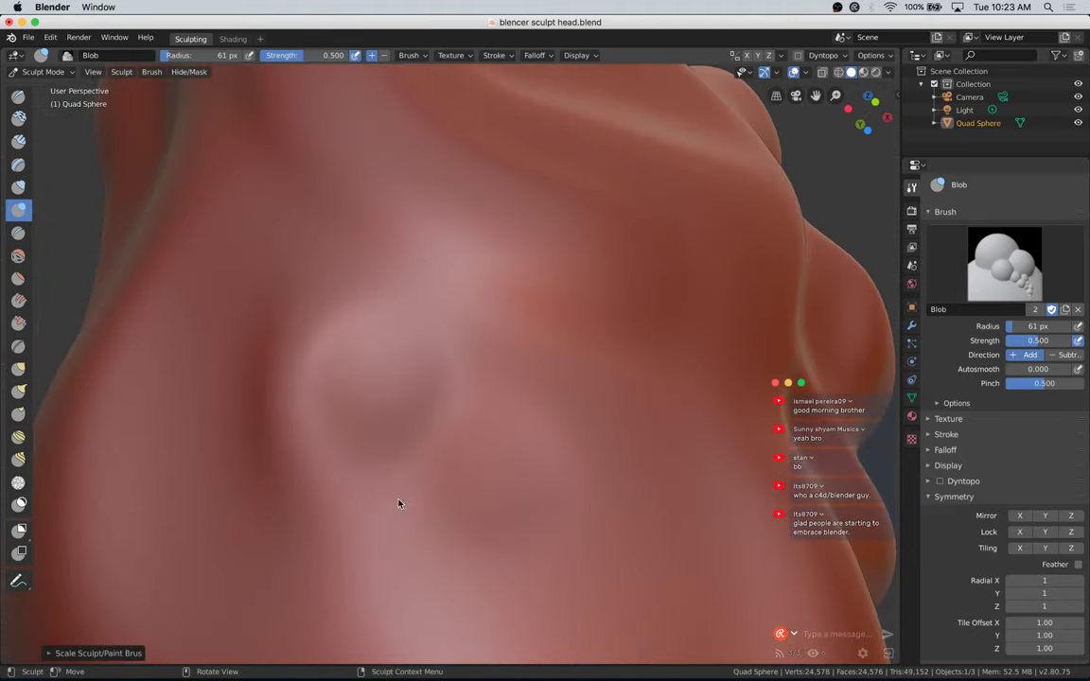
{"action": "scroll", "coordinate": [393, 515], "scroll_direction": "up", "scroll_amount": 6}
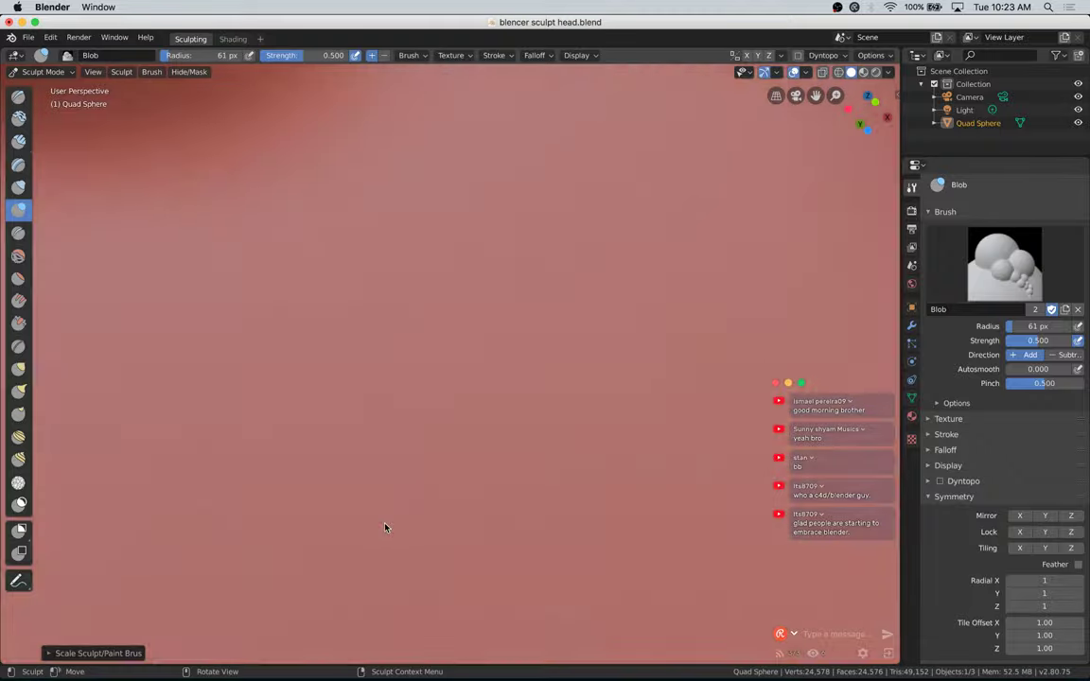
{"action": "scroll", "coordinate": [387, 526], "scroll_direction": "down", "scroll_amount": 10}
{"action": "scroll", "coordinate": [388, 501], "scroll_direction": "up", "scroll_amount": 9}
{"action": "scroll", "coordinate": [386, 513], "scroll_direction": "down", "scroll_amount": 6}
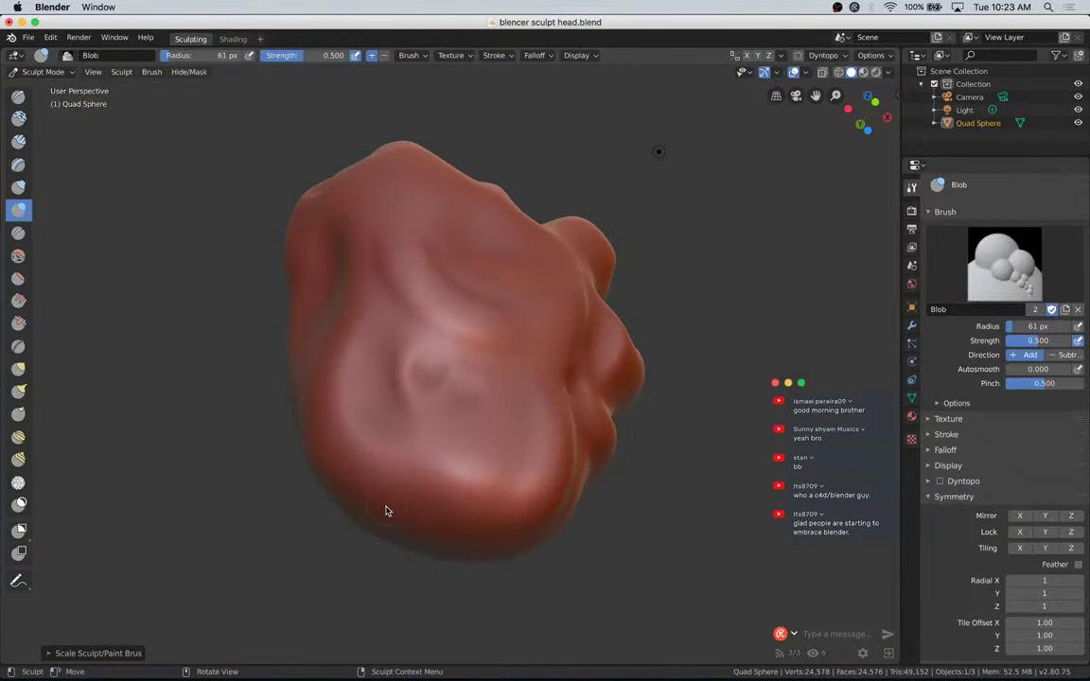
{"action": "mouse_move", "coordinate": [431, 442]}
{"action": "middle_mouse_down"}
{"action": "mouse_move", "coordinate": [423, 475]}
{"action": "mouse_move", "coordinate": [445, 456]}
{"action": "middle_mouse_up"}
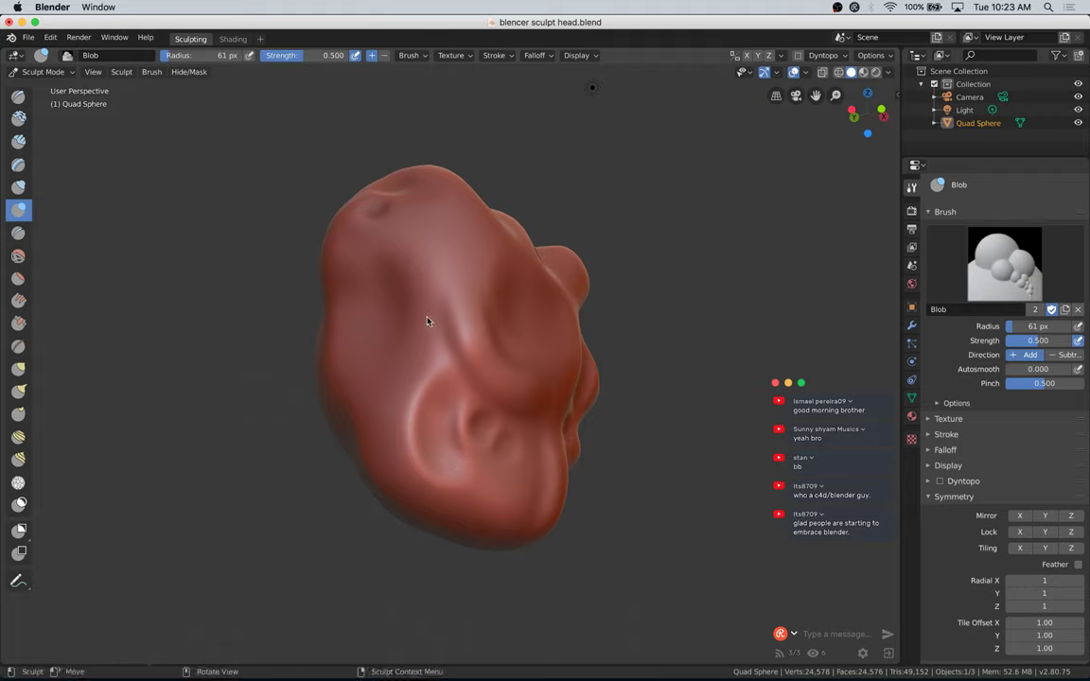
{"action": "left_click_drag", "start_coordinate": [427, 321], "coordinate": [431, 370]}
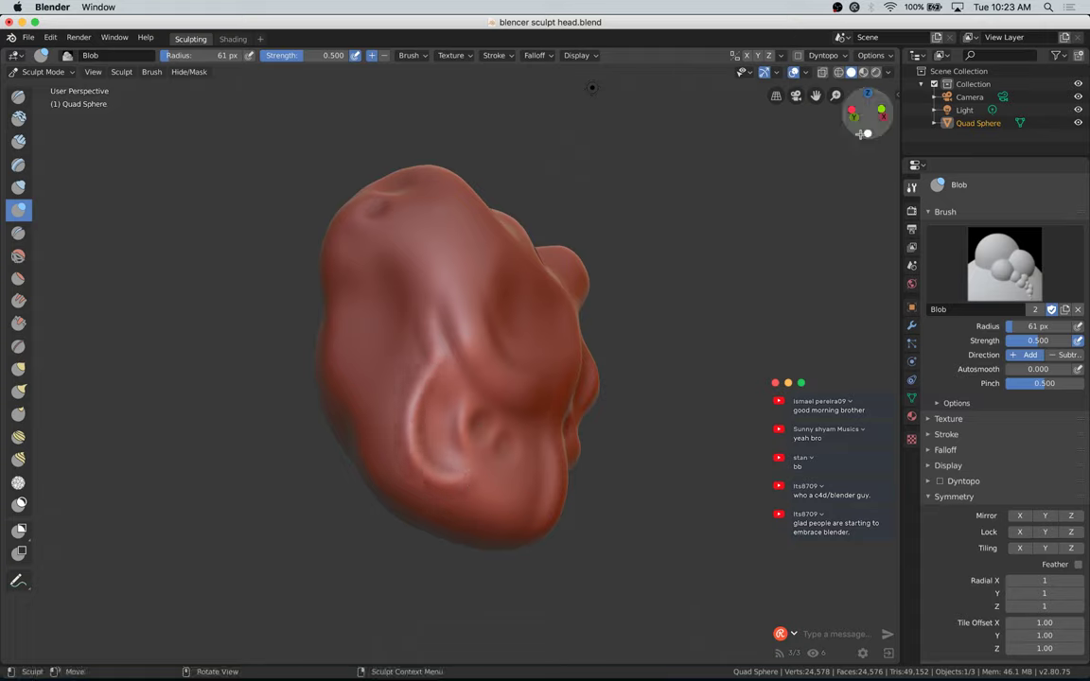
{"action": "mouse_move", "coordinate": [863, 114]}
{"action": "left_mouse_down"}
{"action": "mouse_move", "coordinate": [822, 117]}
{"action": "mouse_move", "coordinate": [835, 138]}
{"action": "left_mouse_up"}
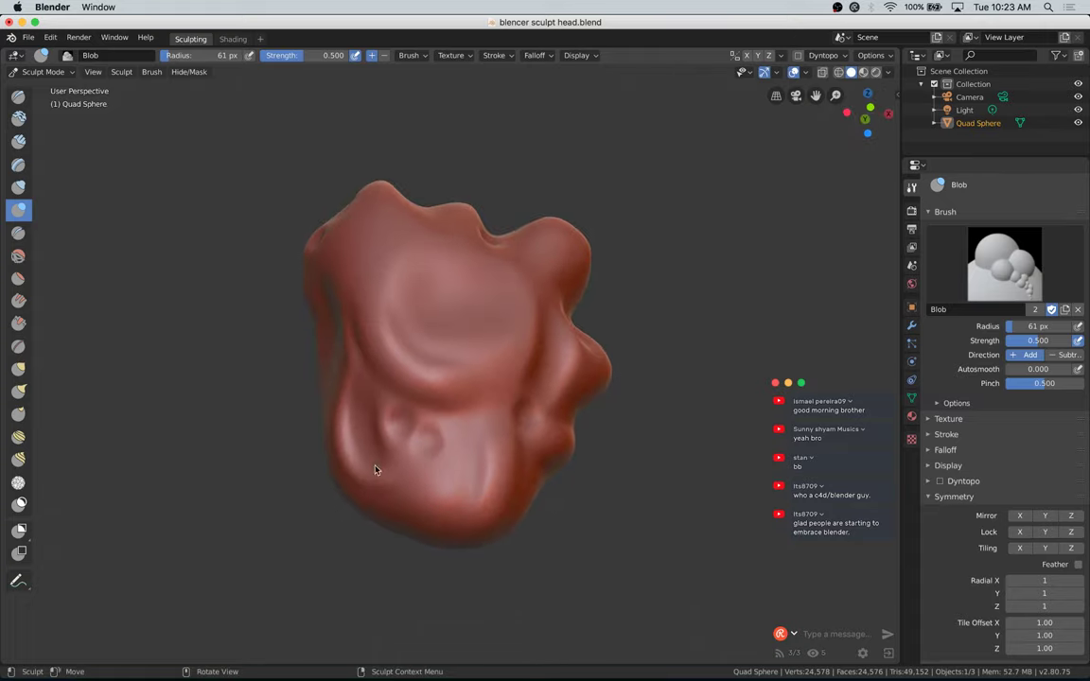
{"action": "mouse_move", "coordinate": [374, 470]}
{"action": "left_mouse_down"}
{"action": "mouse_move", "coordinate": [409, 458]}
{"action": "mouse_move", "coordinate": [399, 422]}
{"action": "mouse_move", "coordinate": [433, 445]}
{"action": "mouse_move", "coordinate": [404, 460]}
{"action": "mouse_move", "coordinate": [416, 452]}
{"action": "left_mouse_up"}
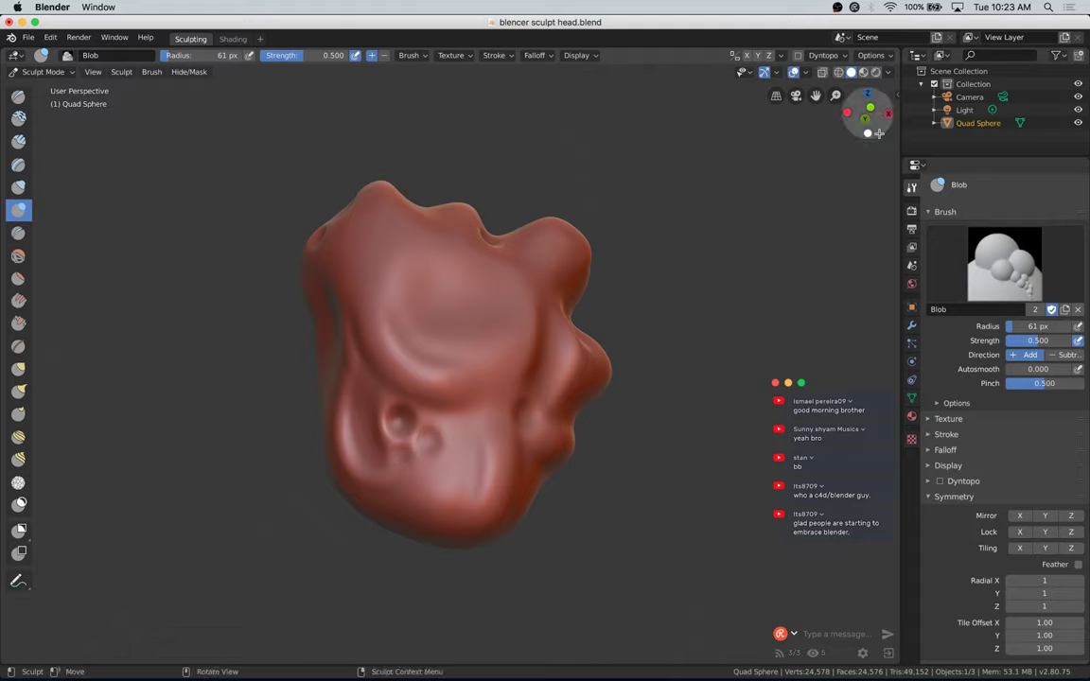
Step: Sculpt a raised oval rim around the hollow in the head's side and deepen and smooth out its inner floor
{"action": "mouse_move", "coordinate": [879, 133]}
{"action": "left_mouse_down"}
{"action": "mouse_move", "coordinate": [862, 146]}
{"action": "mouse_move", "coordinate": [879, 151]}
{"action": "mouse_move", "coordinate": [855, 172]}
{"action": "left_mouse_up"}
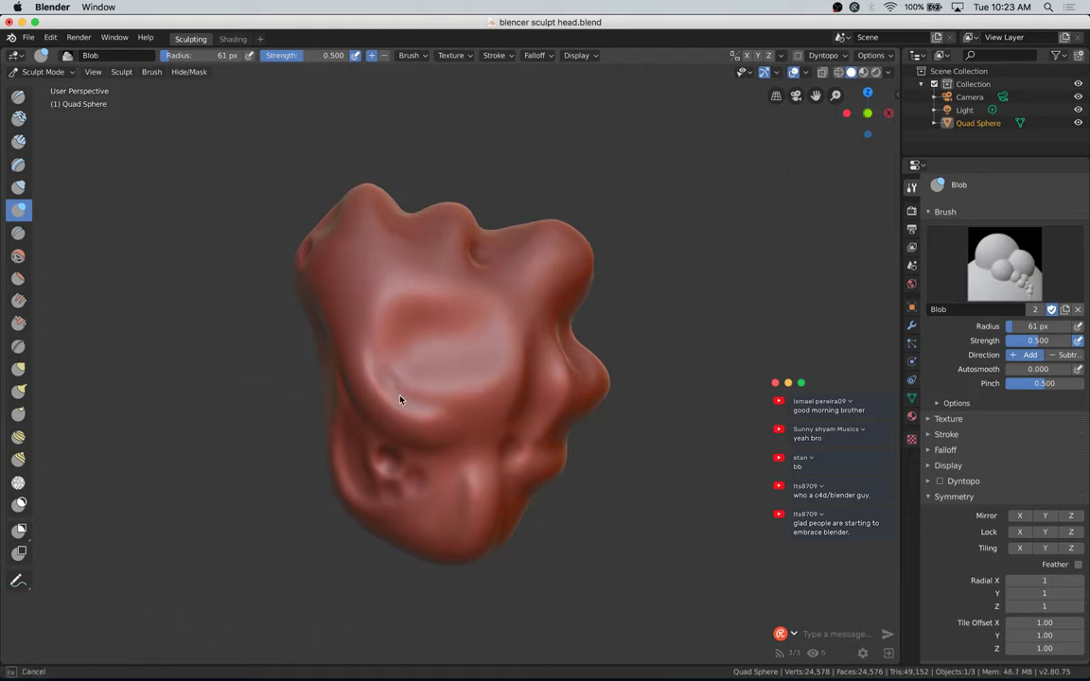
{"action": "left_click_drag", "start_coordinate": [397, 317], "coordinate": [386, 341]}
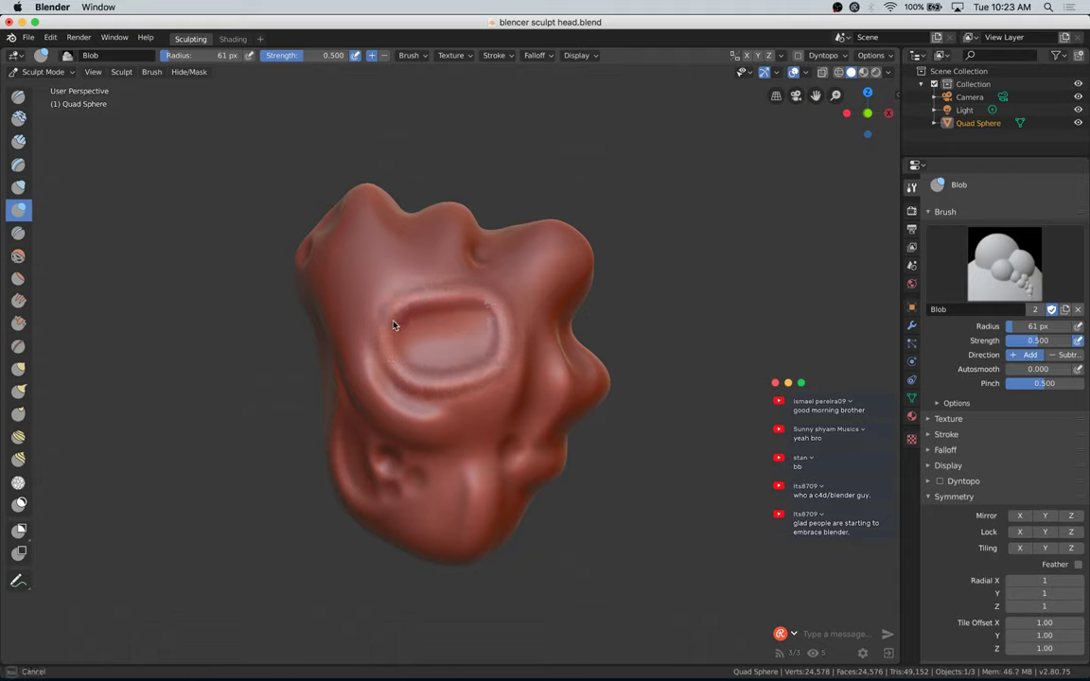
{"action": "mouse_move", "coordinate": [394, 360]}
{"action": "left_mouse_down"}
{"action": "mouse_move", "coordinate": [423, 377]}
{"action": "mouse_move", "coordinate": [445, 329]}
{"action": "mouse_move", "coordinate": [412, 332]}
{"action": "left_mouse_up"}
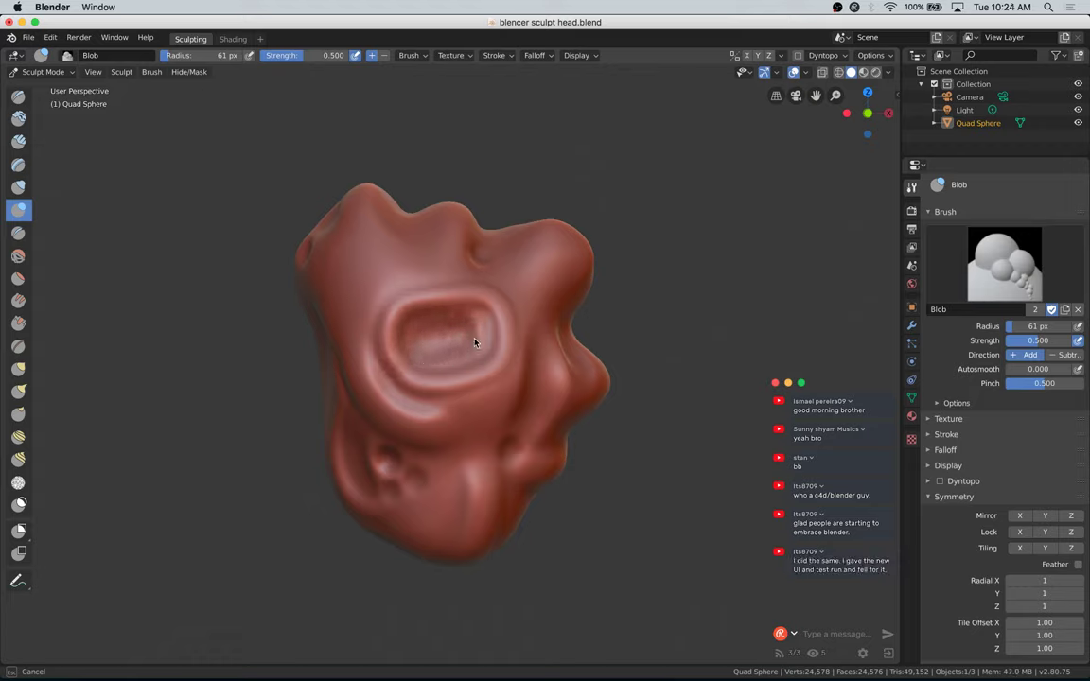
{"action": "mouse_move", "coordinate": [475, 344]}
{"action": "left_mouse_down"}
{"action": "mouse_move", "coordinate": [477, 319]}
{"action": "mouse_move", "coordinate": [490, 348]}
{"action": "mouse_move", "coordinate": [470, 324]}
{"action": "mouse_move", "coordinate": [477, 329]}
{"action": "mouse_move", "coordinate": [444, 361]}
{"action": "mouse_move", "coordinate": [453, 340]}
{"action": "mouse_move", "coordinate": [441, 352]}
{"action": "mouse_move", "coordinate": [480, 345]}
{"action": "left_mouse_up"}
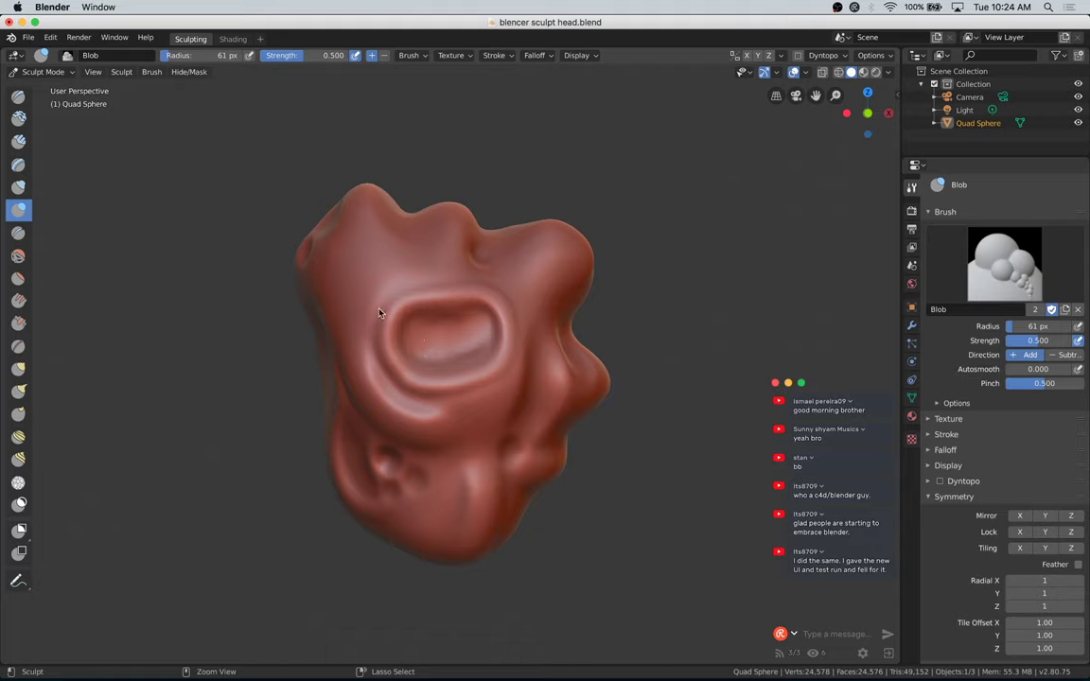
{"action": "mouse_move", "coordinate": [418, 325]}
{"action": "left_mouse_down", "text": "ctrl"}
{"action": "mouse_move", "coordinate": [474, 317]}
{"action": "mouse_move", "coordinate": [468, 333]}
{"action": "mouse_move", "coordinate": [414, 331]}
{"action": "mouse_move", "coordinate": [416, 355]}
{"action": "mouse_move", "coordinate": [433, 360]}
{"action": "mouse_move", "coordinate": [462, 349]}
{"action": "mouse_move", "coordinate": [476, 333]}
{"action": "mouse_move", "coordinate": [469, 319]}
{"action": "mouse_move", "coordinate": [449, 357]}
{"action": "mouse_move", "coordinate": [482, 329]}
{"action": "mouse_move", "coordinate": [463, 362]}
{"action": "mouse_move", "coordinate": [477, 341]}
{"action": "mouse_move", "coordinate": [465, 325]}
{"action": "mouse_move", "coordinate": [485, 327]}
{"action": "mouse_move", "coordinate": [469, 355]}
{"action": "mouse_move", "coordinate": [422, 358]}
{"action": "mouse_move", "coordinate": [470, 329]}
{"action": "mouse_move", "coordinate": [439, 333]}
{"action": "left_mouse_up", "text": "ctrl"}
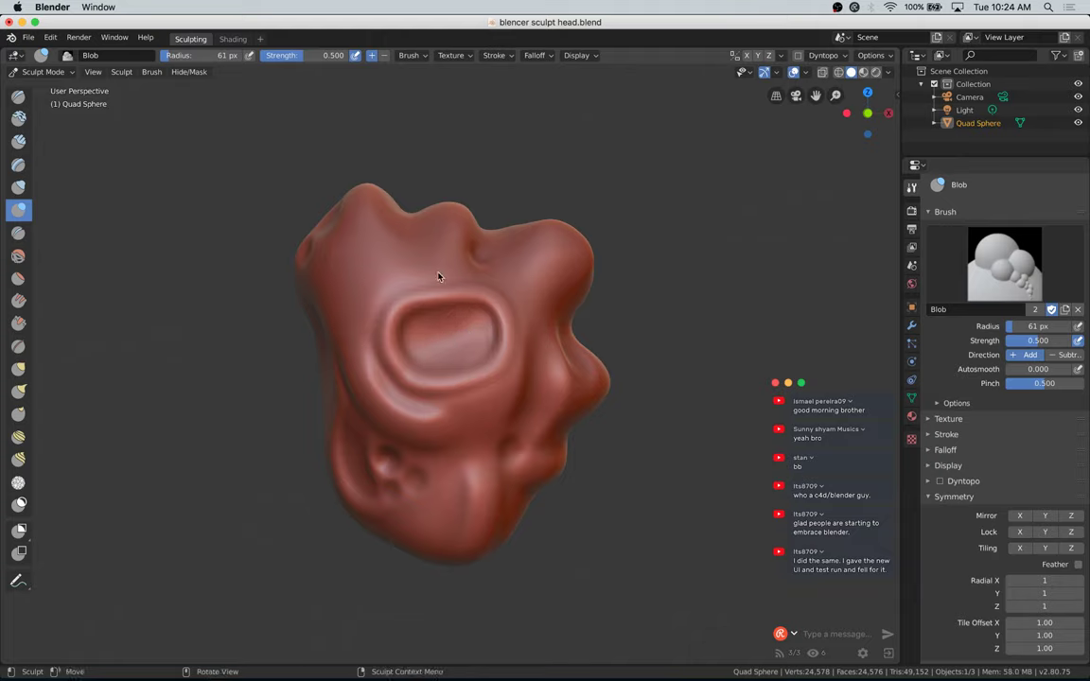
Step: Sculpt short Blob strokes between the rimmed hollow and the head's upper edge, continuing from a raised three-quarter view
{"action": "left_click_drag", "start_coordinate": [438, 277], "coordinate": [437, 240]}
{"action": "mouse_move", "coordinate": [431, 290]}
{"action": "left_mouse_down"}
{"action": "mouse_move", "coordinate": [441, 236]}
{"action": "mouse_move", "coordinate": [439, 278]}
{"action": "left_mouse_up"}
{"action": "left_click_drag", "start_coordinate": [872, 128], "coordinate": [825, 152]}
{"action": "left_click_drag", "start_coordinate": [397, 294], "coordinate": [428, 315]}
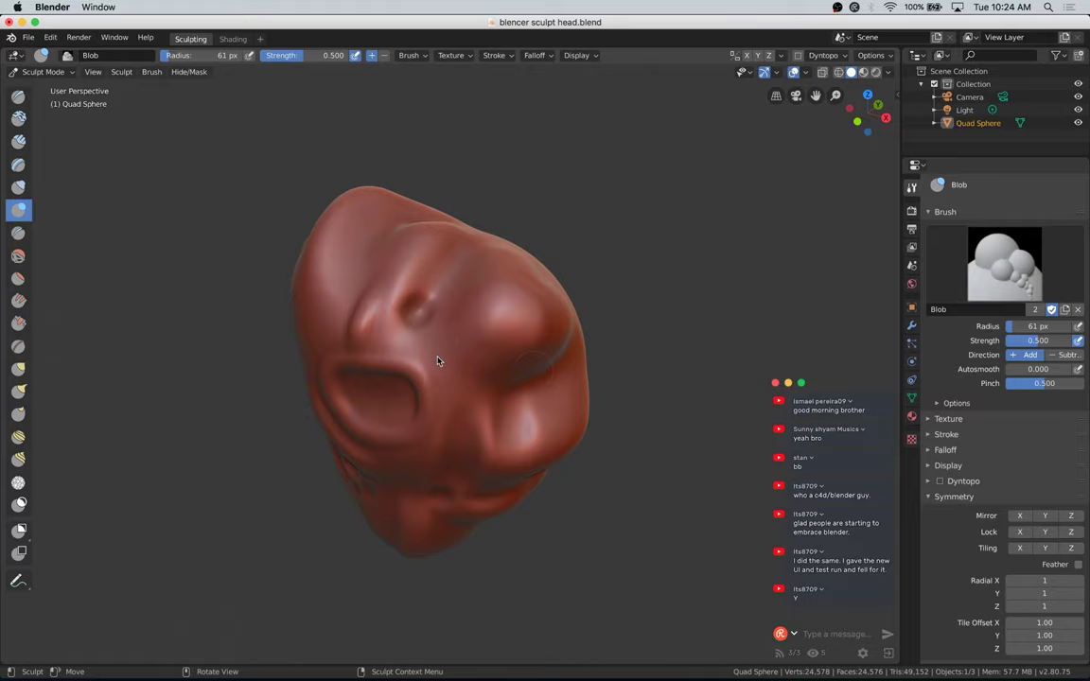
Step: Add three small bumps and dents around the round pit on the upper side of the head, working close up
{"action": "scroll", "coordinate": [437, 354], "scroll_direction": "up", "scroll_amount": 10}
{"action": "scroll", "coordinate": [436, 353], "scroll_direction": "down", "scroll_amount": 8}
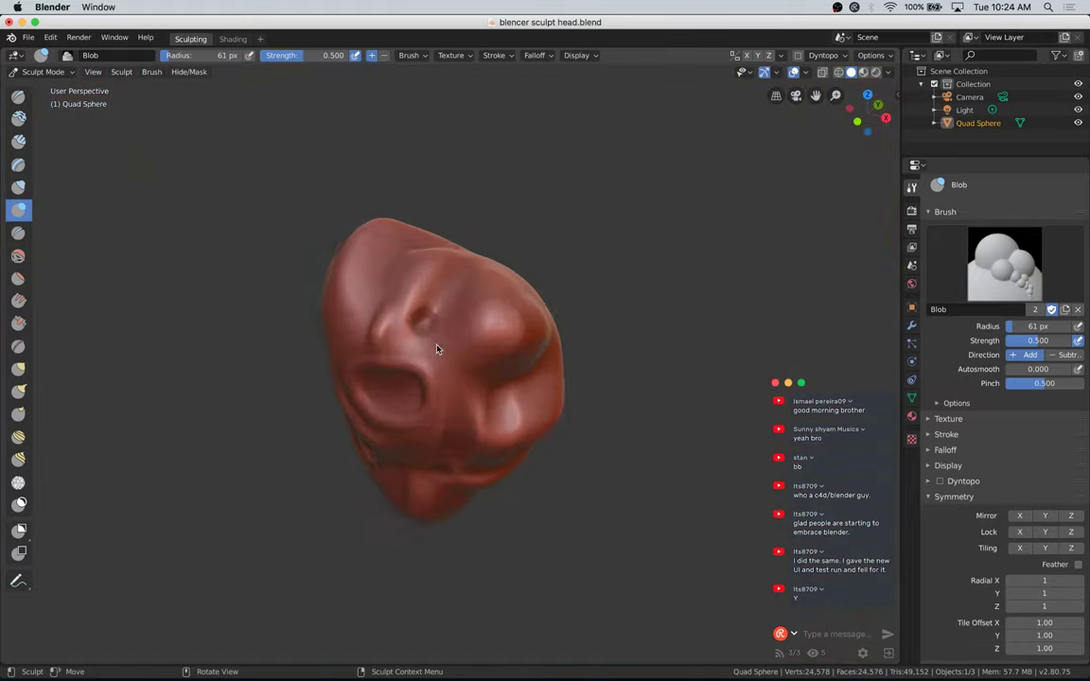
{"action": "scroll", "coordinate": [436, 353], "scroll_direction": "up", "scroll_amount": 8}
{"action": "scroll", "coordinate": [437, 353], "scroll_direction": "down", "scroll_amount": 5}
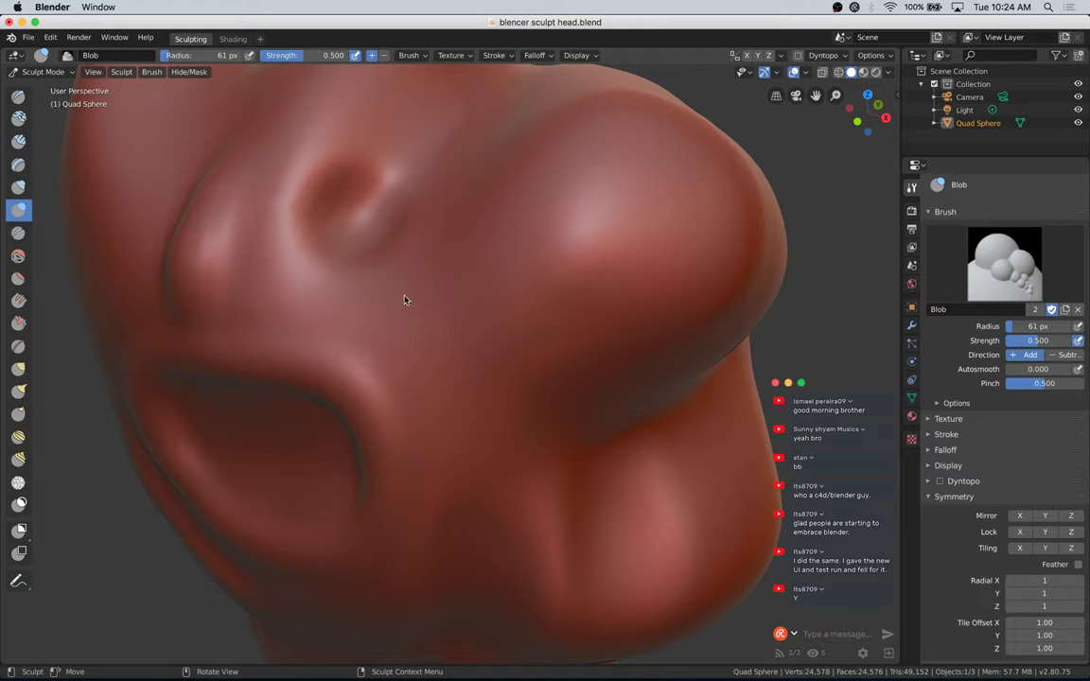
{"action": "left_click_drag", "start_coordinate": [408, 283], "coordinate": [399, 287], "text": "ctrl"}
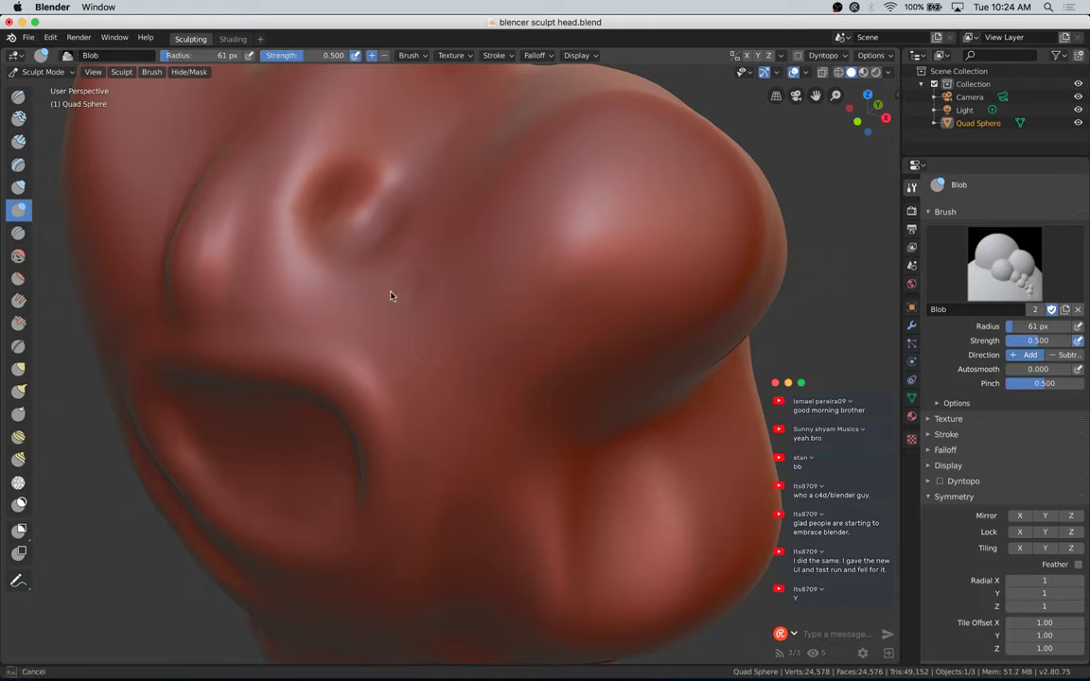
{"action": "left_click", "coordinate": [422, 286]}
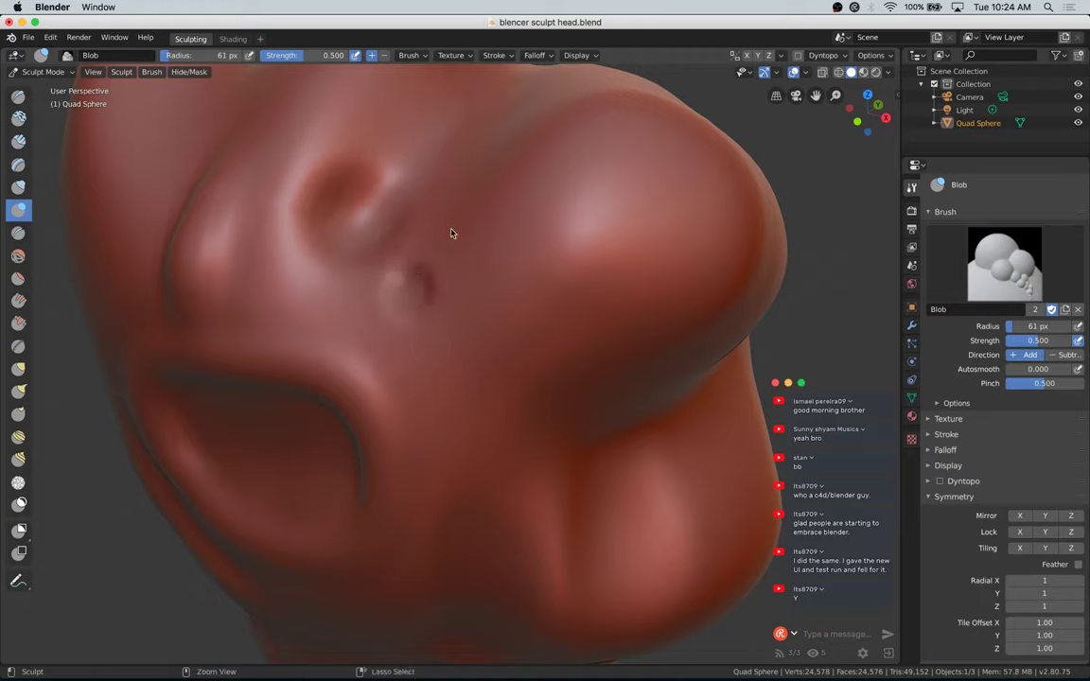
{"action": "mouse_move", "coordinate": [435, 231]}
{"action": "left_mouse_down"}
{"action": "mouse_move", "coordinate": [434, 217]}
{"action": "mouse_move", "coordinate": [403, 276]}
{"action": "left_mouse_up"}
{"action": "left_click", "coordinate": [343, 292]}
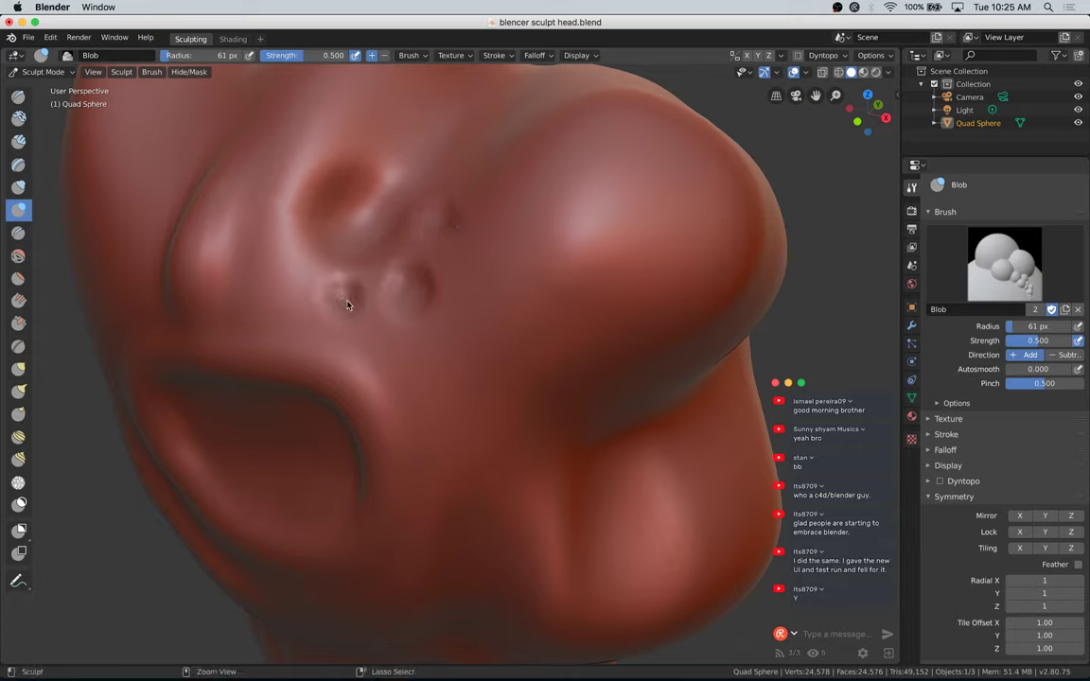
Step: Enable Dyntopo, expand its settings and set Detailing to Brush Detail
{"action": "left_click", "coordinate": [940, 481]}
{"action": "left_click", "coordinate": [930, 498]}
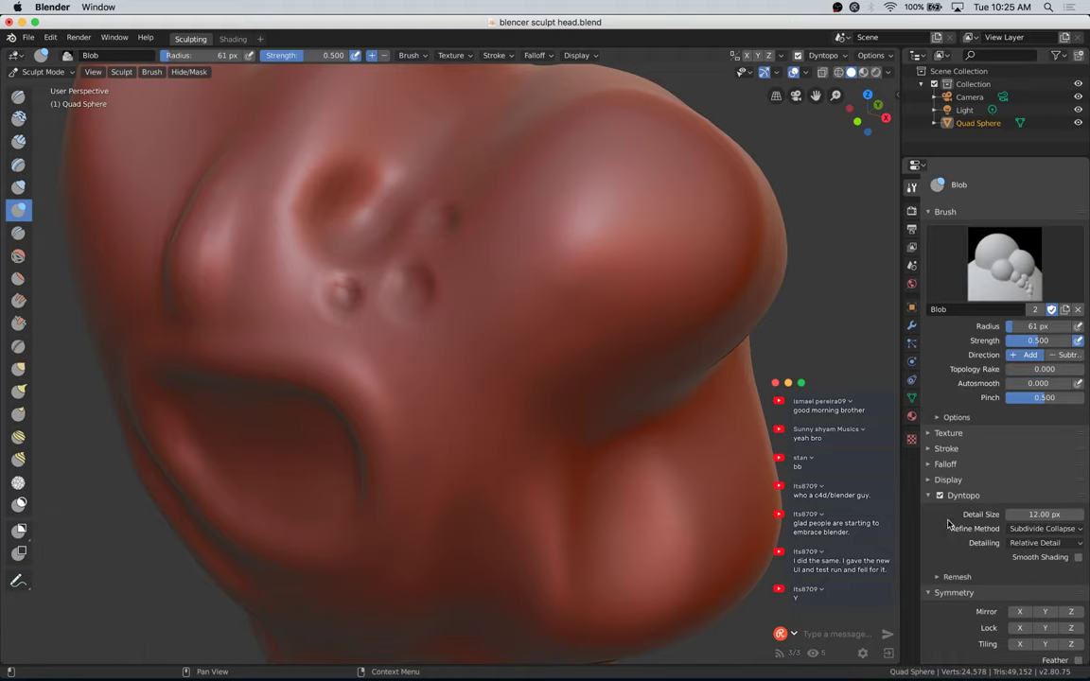
{"action": "left_click", "coordinate": [1041, 544]}
{"action": "left_click", "coordinate": [1041, 529]}
{"action": "left_click", "coordinate": [1027, 544]}
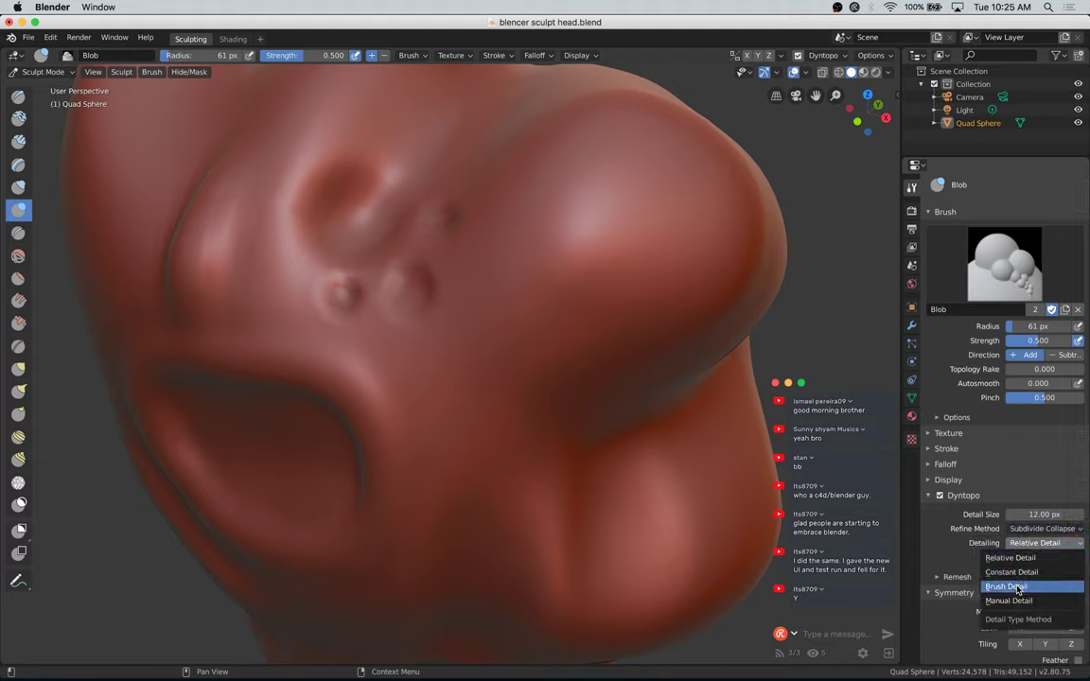
{"action": "left_click", "coordinate": [1018, 588]}
Step: Sculpt Blob strokes down the edge of the round pit with Dyntopo active and inspect the refined mesh from another angle
{"action": "left_click_drag", "start_coordinate": [321, 169], "coordinate": [324, 260]}
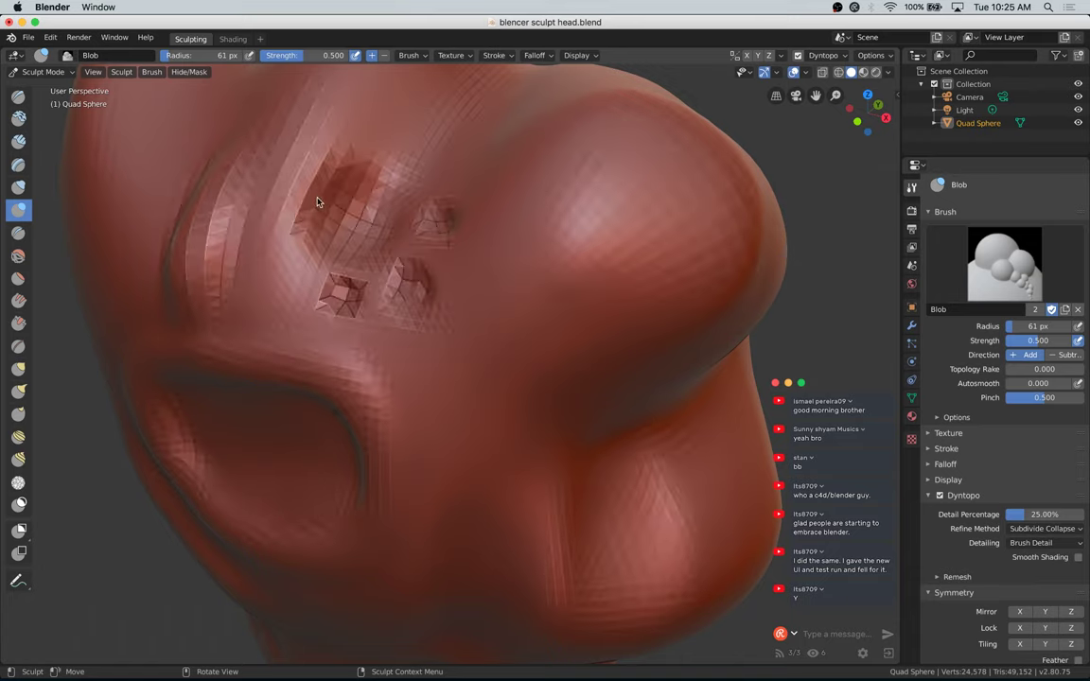
{"action": "left_click_drag", "start_coordinate": [321, 158], "coordinate": [302, 260]}
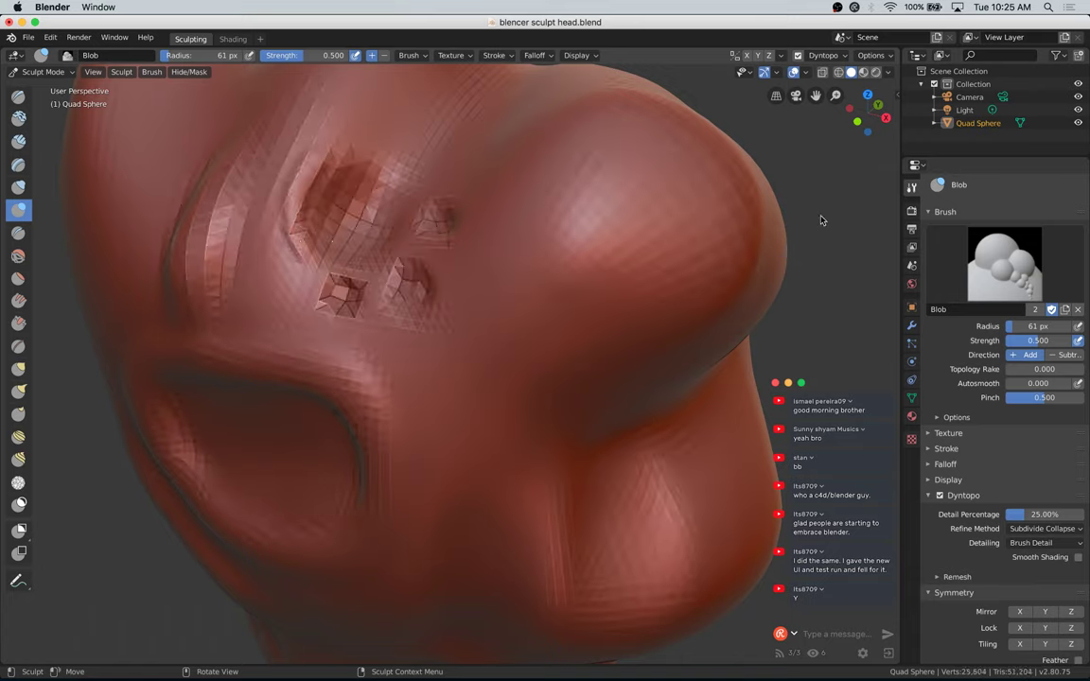
{"action": "left_click_drag", "start_coordinate": [872, 109], "coordinate": [886, 130]}
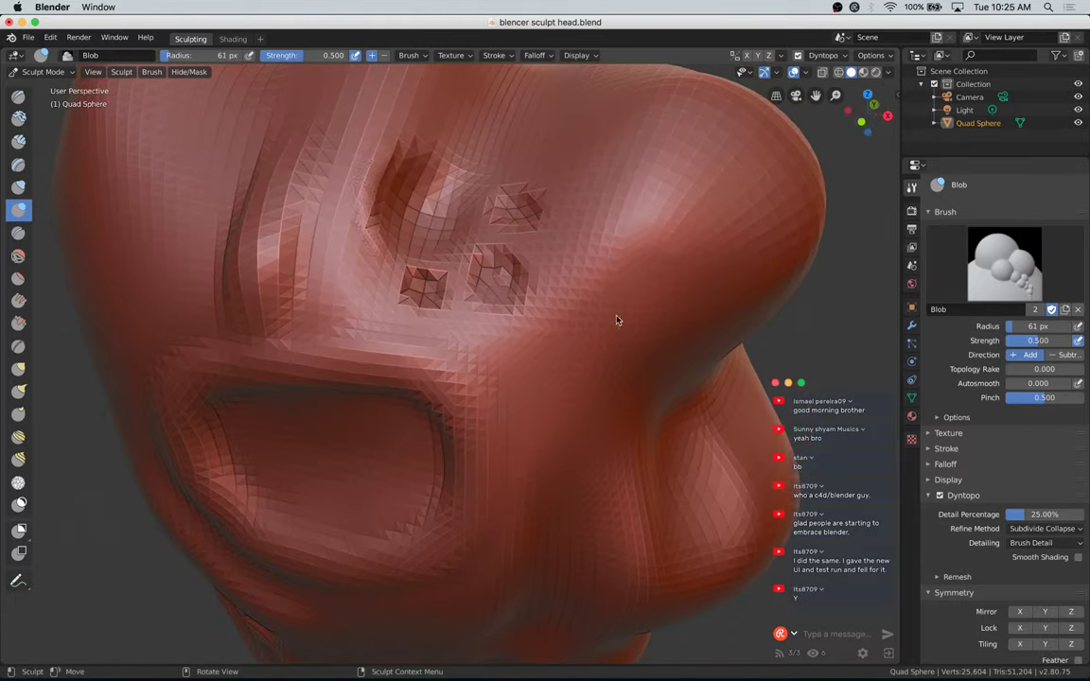
Step: Set the Dyntopo Detail Percentage to 34.71% and test a Blob stroke along the pit's rim, undoing that stroke
{"action": "left_click_drag", "start_coordinate": [1020, 517], "coordinate": [1039, 514]}
{"action": "left_click_drag", "start_coordinate": [378, 176], "coordinate": [379, 235]}
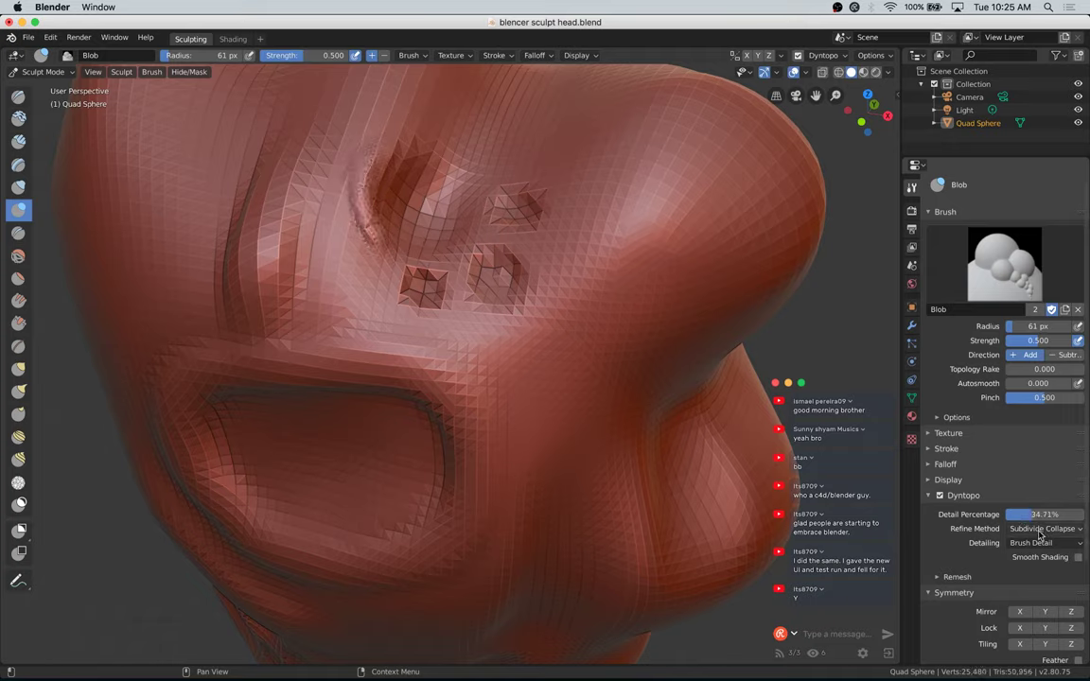
{"action": "key", "text": "ctrl+z"}
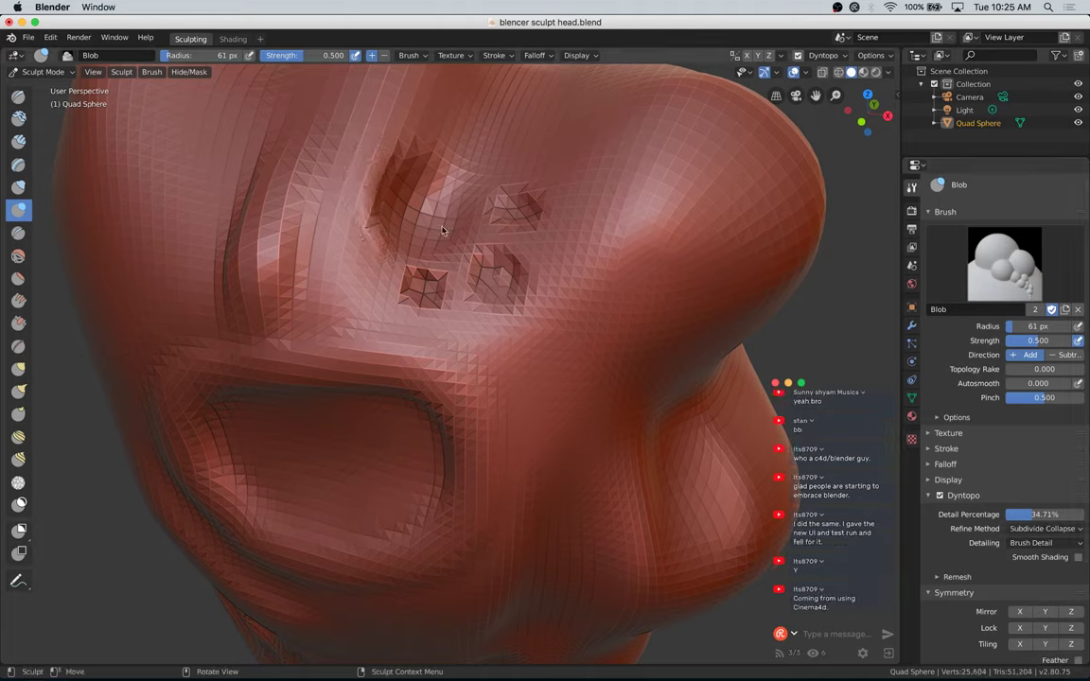
Step: Rework the three small dents beside the round pit with 61 px Blob strokes, rounding them out and building up their edges
{"action": "mouse_move", "coordinate": [429, 290]}
{"action": "left_mouse_down", "text": "ctrl"}
{"action": "mouse_move", "coordinate": [424, 283]}
{"action": "mouse_move", "coordinate": [429, 290]}
{"action": "left_mouse_up", "text": "ctrl"}
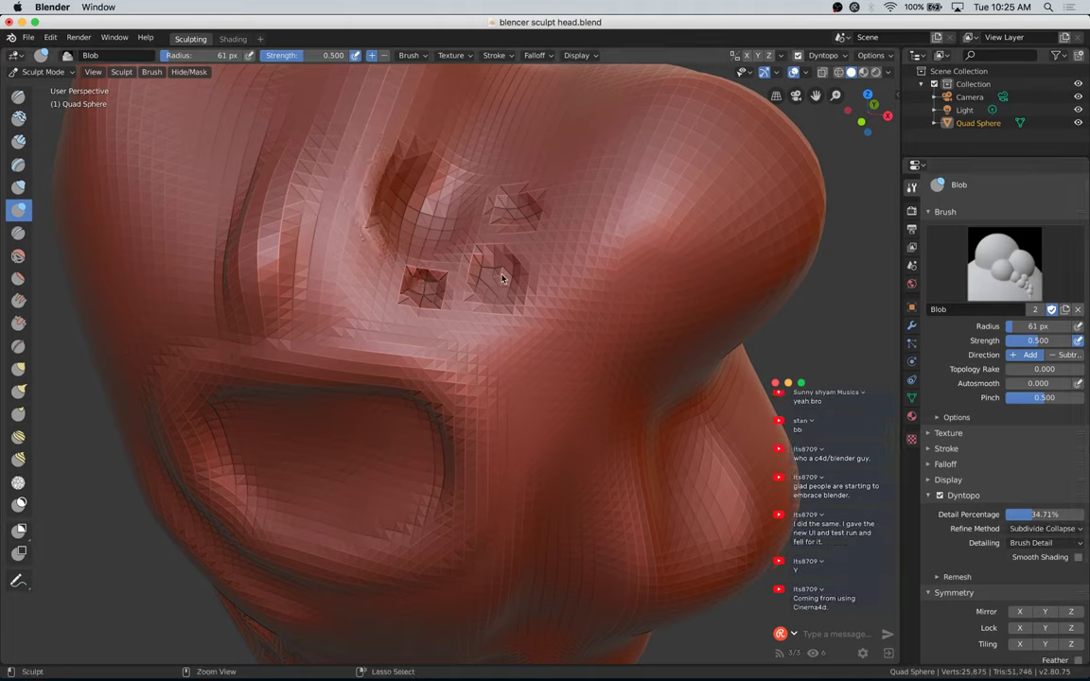
{"action": "left_click_drag", "start_coordinate": [503, 277], "coordinate": [506, 274], "text": "ctrl"}
{"action": "mouse_move", "coordinate": [530, 223]}
{"action": "left_mouse_down"}
{"action": "mouse_move", "coordinate": [482, 220]}
{"action": "mouse_move", "coordinate": [549, 203]}
{"action": "mouse_move", "coordinate": [484, 236]}
{"action": "left_mouse_up"}
{"action": "mouse_move", "coordinate": [480, 311]}
{"action": "left_mouse_down"}
{"action": "mouse_move", "coordinate": [485, 296]}
{"action": "mouse_move", "coordinate": [413, 268]}
{"action": "mouse_move", "coordinate": [455, 299]}
{"action": "mouse_move", "coordinate": [388, 244]}
{"action": "mouse_move", "coordinate": [393, 261]}
{"action": "mouse_move", "coordinate": [417, 268]}
{"action": "left_mouse_up"}
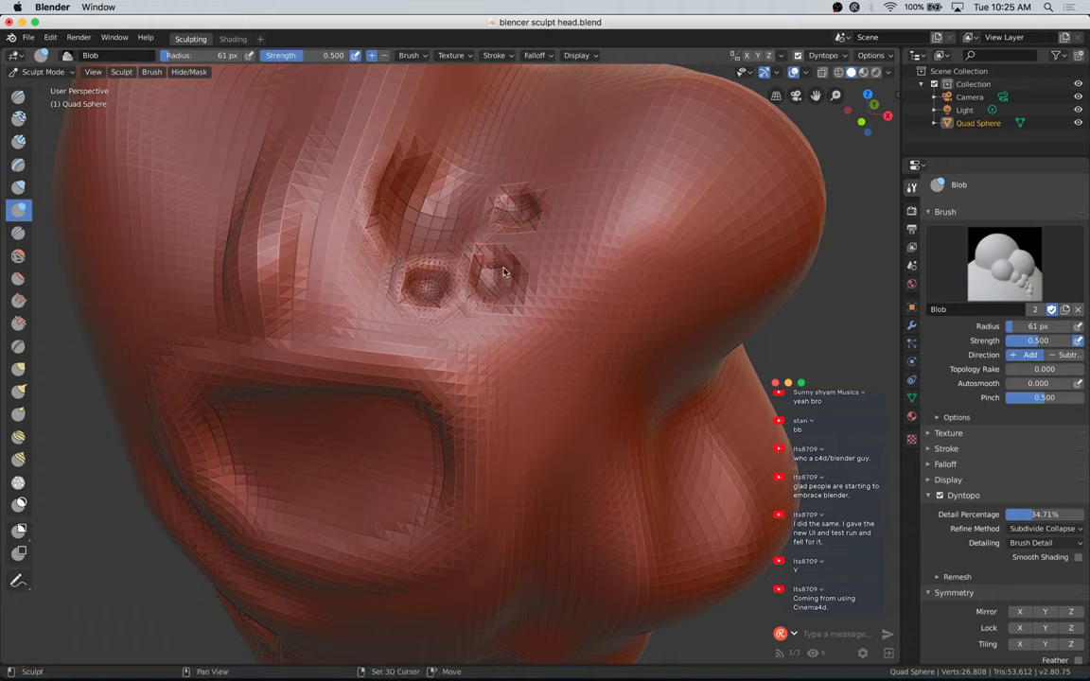
{"action": "mouse_move", "coordinate": [520, 209]}
{"action": "left_mouse_down"}
{"action": "mouse_move", "coordinate": [530, 212]}
{"action": "mouse_move", "coordinate": [506, 208]}
{"action": "mouse_move", "coordinate": [502, 233]}
{"action": "mouse_move", "coordinate": [491, 214]}
{"action": "mouse_move", "coordinate": [516, 209]}
{"action": "mouse_move", "coordinate": [460, 286]}
{"action": "left_mouse_up"}
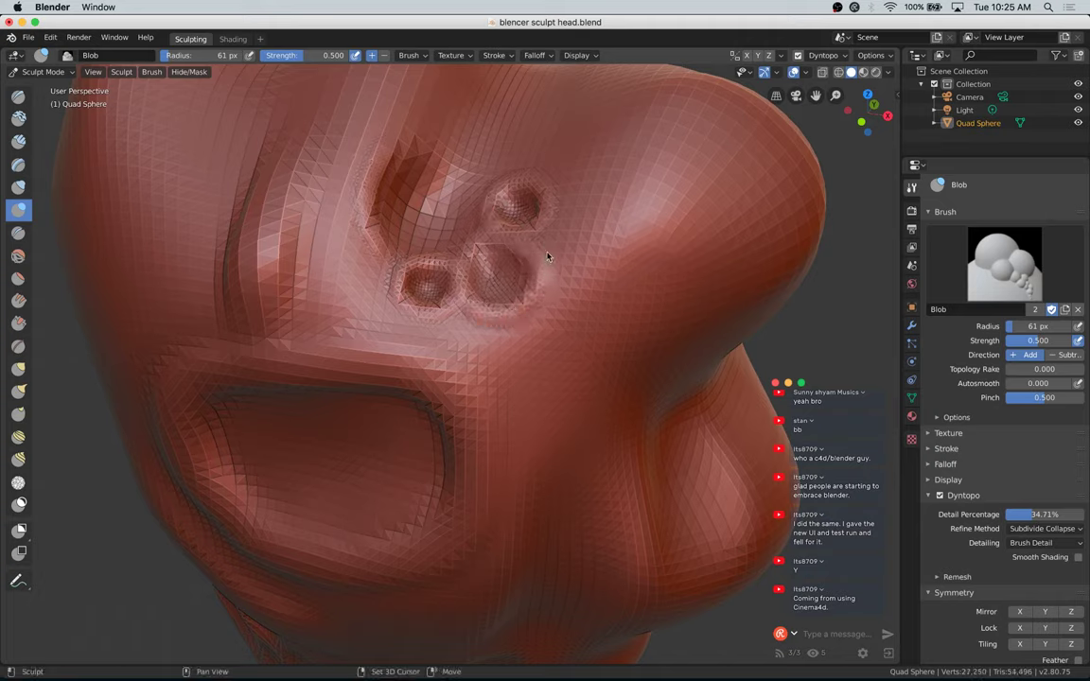
{"action": "mouse_move", "coordinate": [544, 232]}
{"action": "left_mouse_down"}
{"action": "mouse_move", "coordinate": [559, 205]}
{"action": "mouse_move", "coordinate": [508, 173]}
{"action": "mouse_move", "coordinate": [499, 236]}
{"action": "mouse_move", "coordinate": [477, 195]}
{"action": "left_mouse_up"}
Step: Enlarge the Blob brush radius to 124 px and sculpt over the round pit's interior and around its rim
{"action": "key", "text": "f"}
{"action": "left_click", "coordinate": [421, 228]}
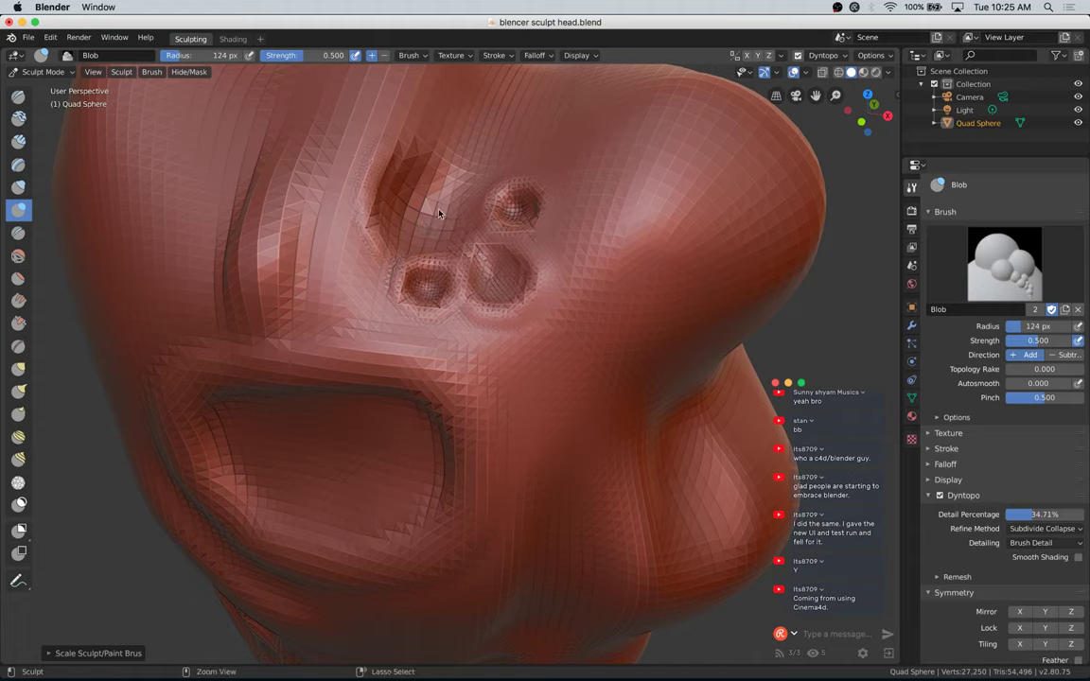
{"action": "mouse_move", "coordinate": [436, 205]}
{"action": "left_mouse_down"}
{"action": "mouse_move", "coordinate": [420, 206]}
{"action": "mouse_move", "coordinate": [444, 217]}
{"action": "left_mouse_up"}
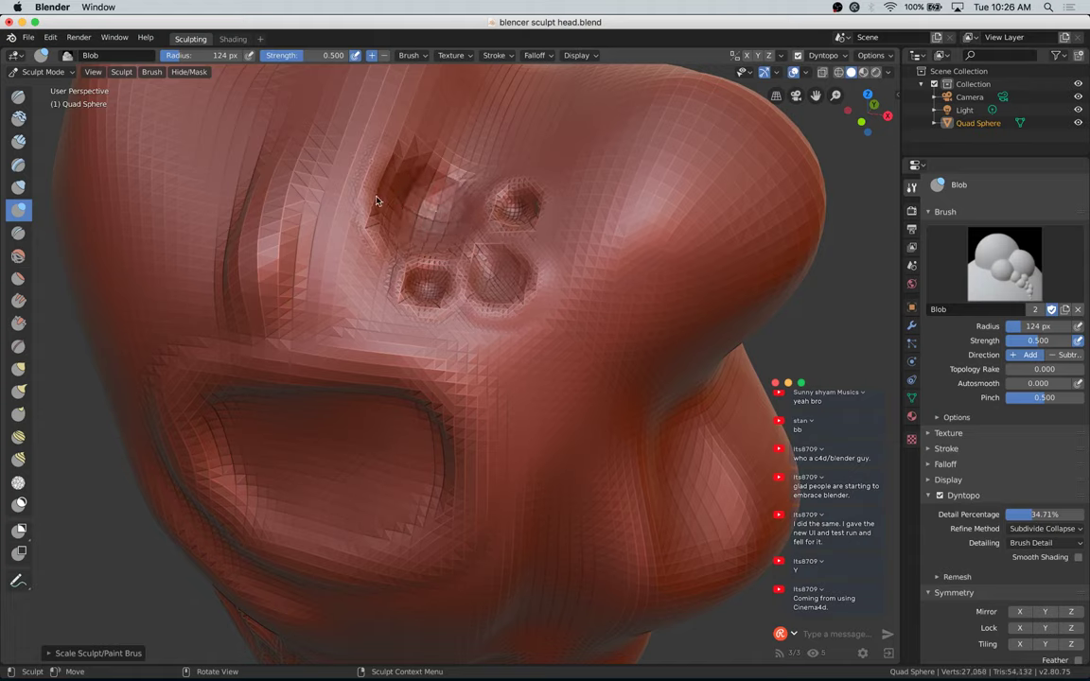
{"action": "mouse_move", "coordinate": [377, 197]}
{"action": "left_mouse_down"}
{"action": "mouse_move", "coordinate": [404, 149]}
{"action": "mouse_move", "coordinate": [506, 187]}
{"action": "mouse_move", "coordinate": [348, 142]}
{"action": "mouse_move", "coordinate": [336, 216]}
{"action": "mouse_move", "coordinate": [396, 285]}
{"action": "mouse_move", "coordinate": [379, 260]}
{"action": "mouse_move", "coordinate": [381, 308]}
{"action": "mouse_move", "coordinate": [373, 281]}
{"action": "mouse_move", "coordinate": [484, 317]}
{"action": "left_mouse_up"}
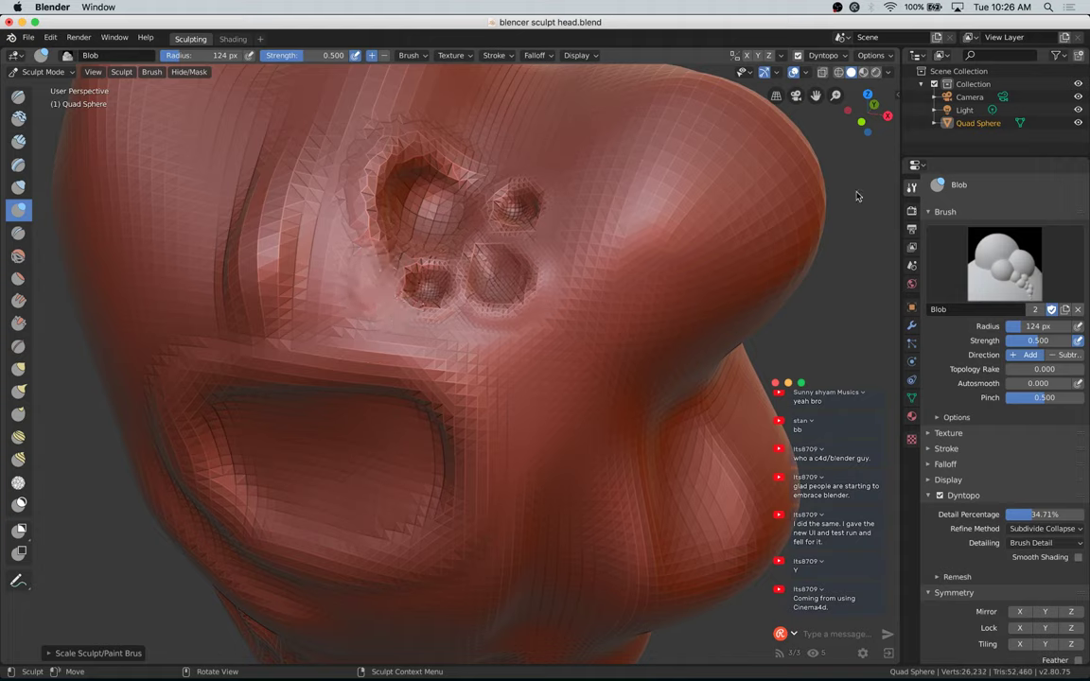
Step: On another side of the head, sculpt a raised center in the round pit and rework the two shallow dents beside it
{"action": "scroll", "coordinate": [453, 418], "scroll_direction": "down", "scroll_amount": 5}
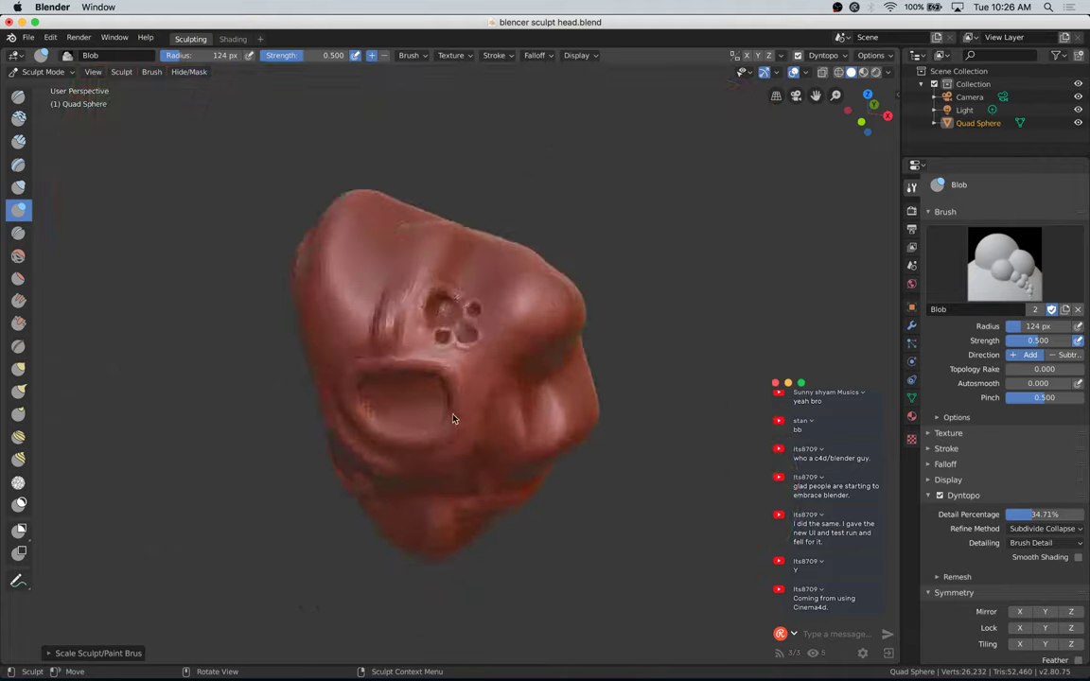
{"action": "scroll", "coordinate": [454, 419], "scroll_direction": "up", "scroll_amount": 6}
{"action": "scroll", "coordinate": [455, 420], "scroll_direction": "down", "scroll_amount": 5}
{"action": "scroll", "coordinate": [457, 421], "scroll_direction": "up", "scroll_amount": 3}
{"action": "mouse_move", "coordinate": [462, 436]}
{"action": "middle_mouse_down"}
{"action": "mouse_move", "coordinate": [462, 480]}
{"action": "mouse_move", "coordinate": [468, 447]}
{"action": "mouse_move", "coordinate": [425, 393]}
{"action": "mouse_move", "coordinate": [462, 383]}
{"action": "middle_mouse_up"}
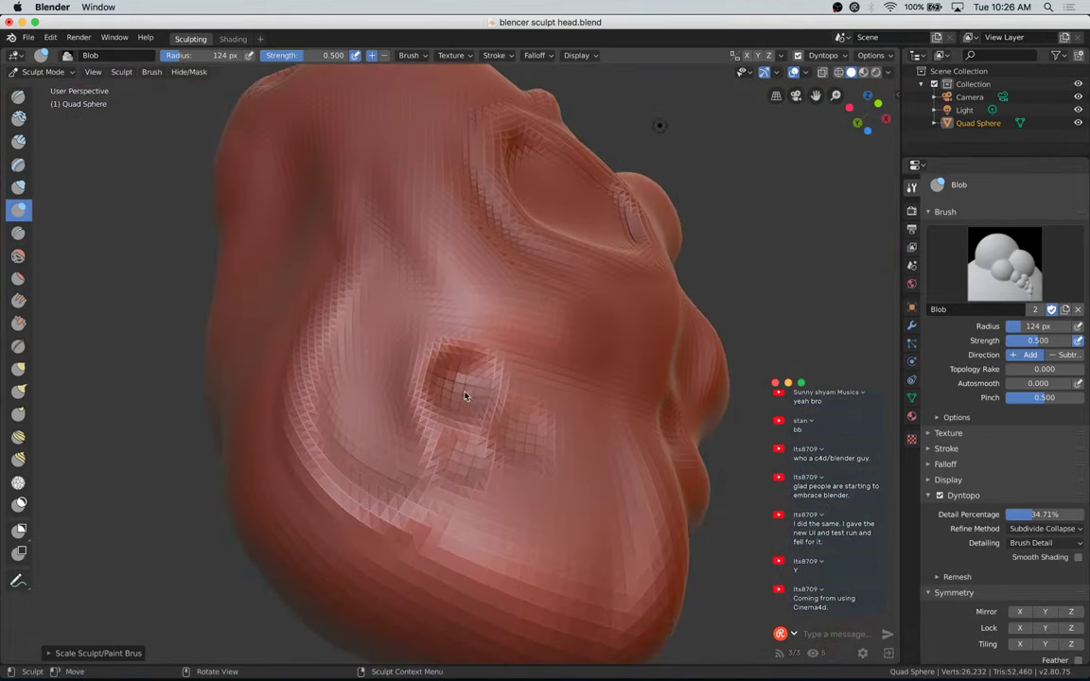
{"action": "mouse_move", "coordinate": [468, 389]}
{"action": "left_mouse_down"}
{"action": "mouse_move", "coordinate": [456, 399]}
{"action": "mouse_move", "coordinate": [466, 386]}
{"action": "left_mouse_up"}
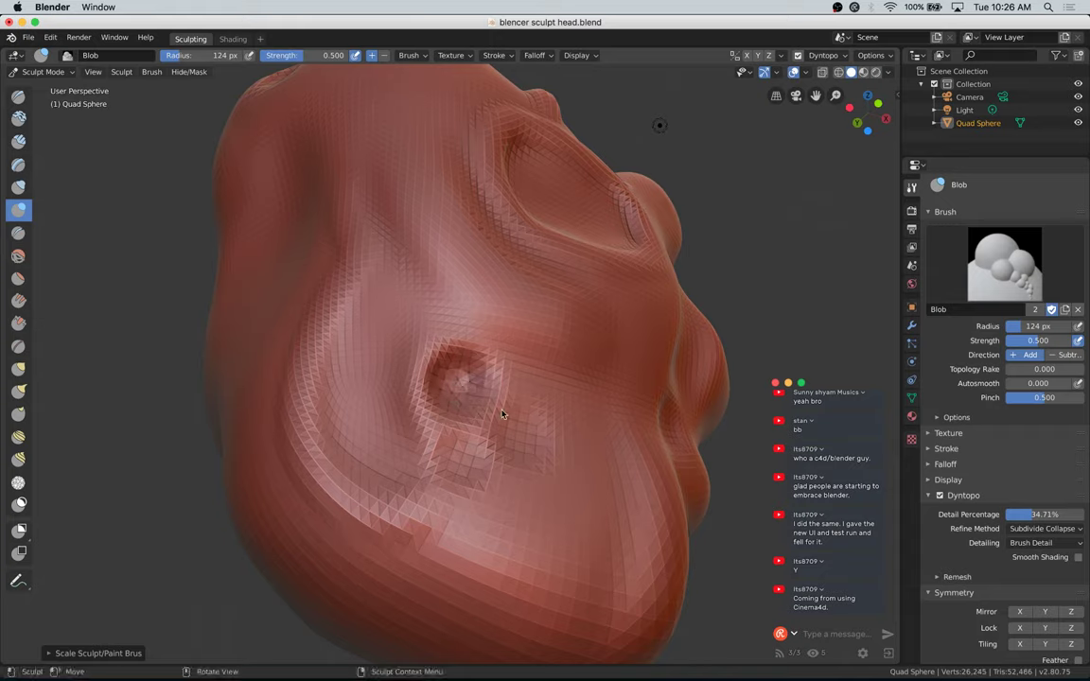
{"action": "left_click_drag", "start_coordinate": [521, 431], "coordinate": [525, 451], "text": "ctrl"}
{"action": "left_click", "coordinate": [463, 465]}
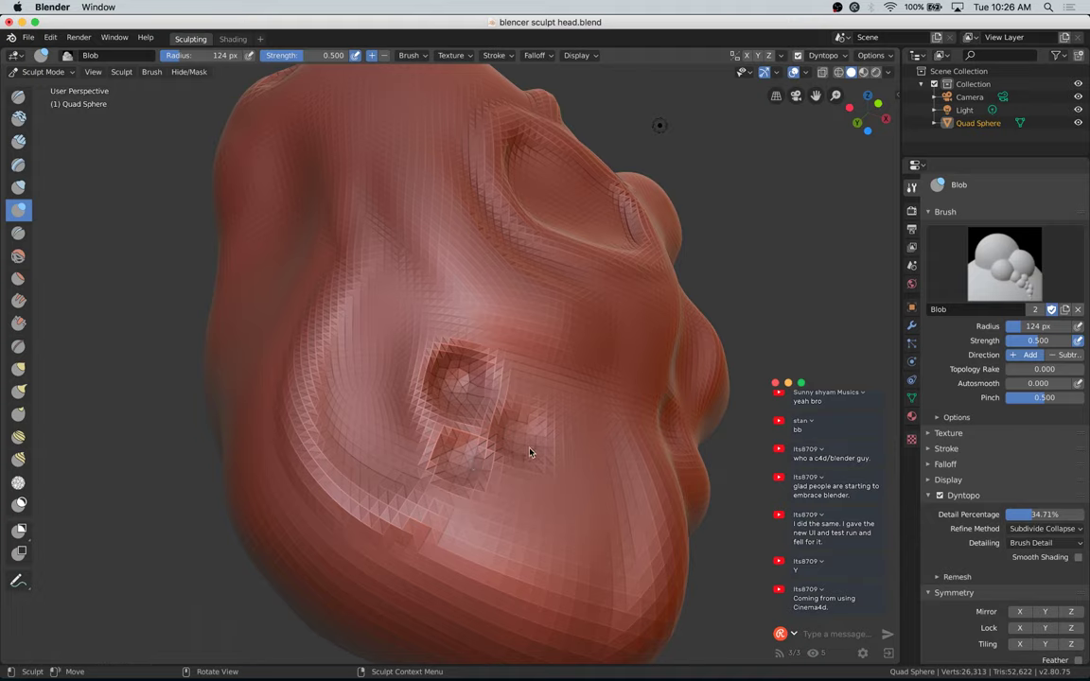
Step: Reduce the Blob radius to 72 px and carve a new round dent beside the small dents below the refined pit
{"action": "key", "text": "bracketleft"}
{"action": "key", "text": "bracketleft"}
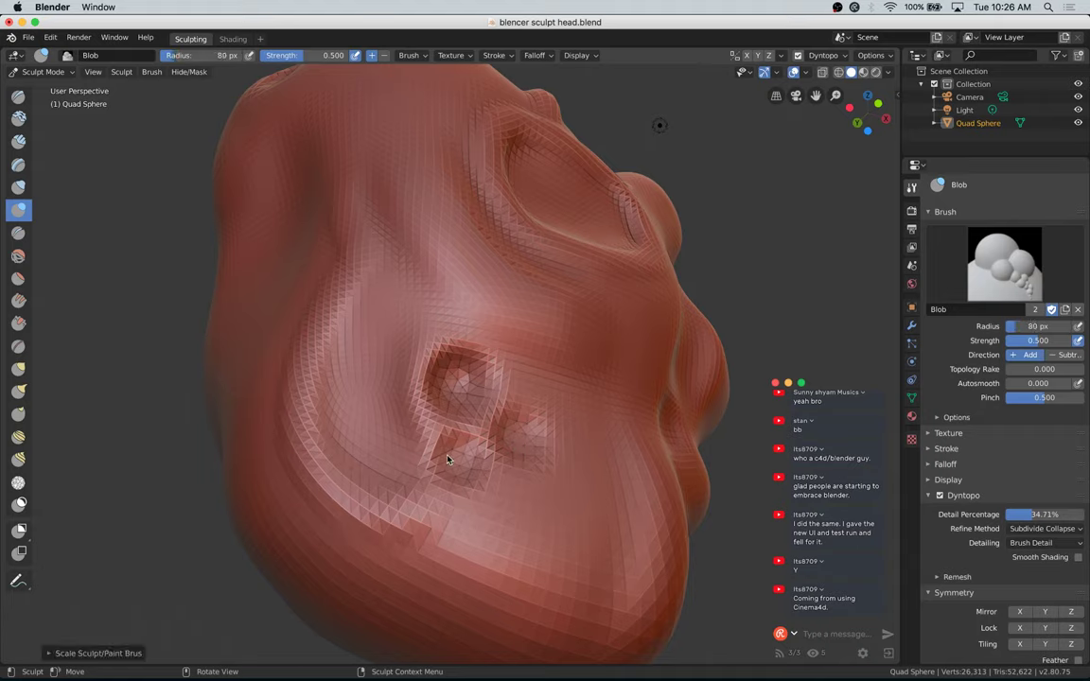
{"action": "key", "text": "bracketleft"}
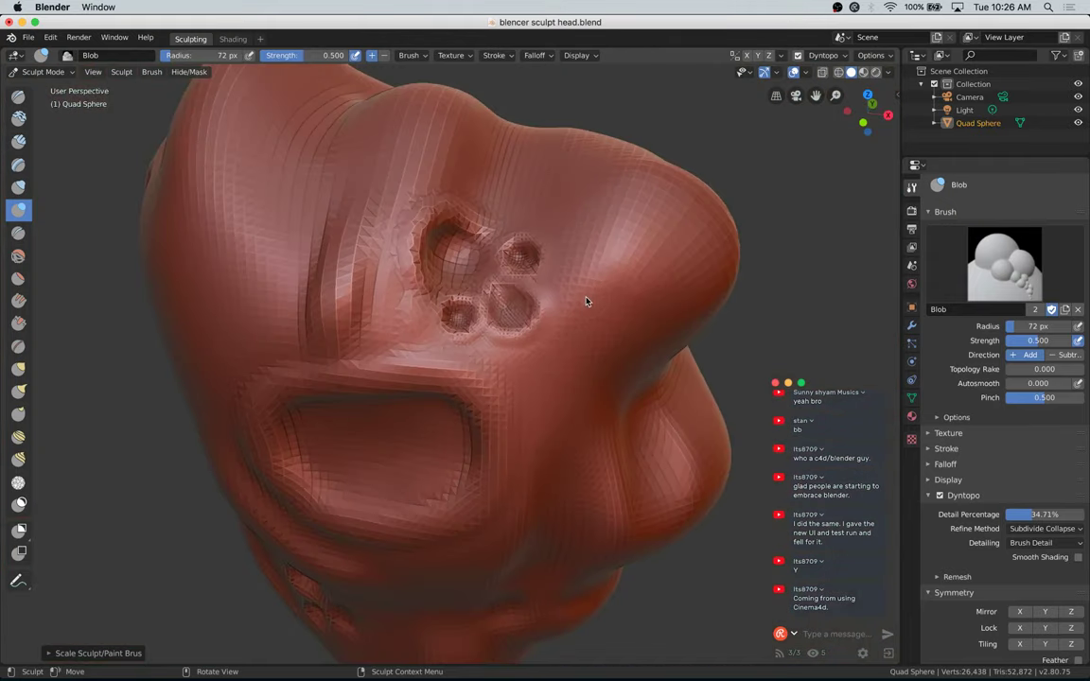
{"action": "scroll", "coordinate": [587, 302], "scroll_direction": "up", "scroll_amount": 2}
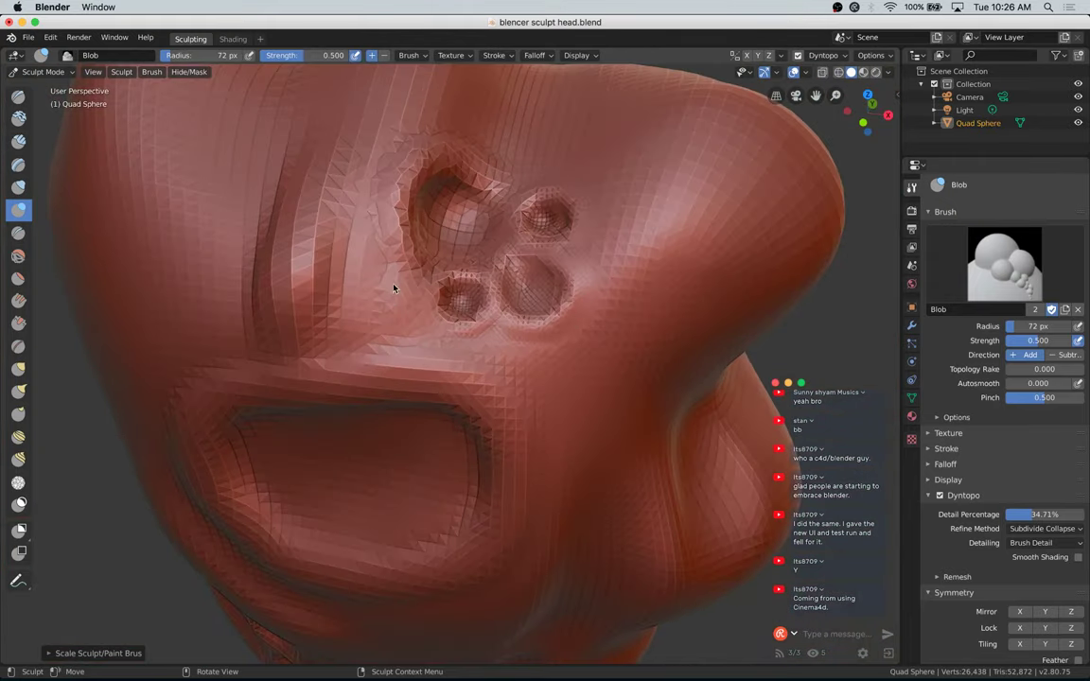
{"action": "left_click_drag", "start_coordinate": [384, 284], "coordinate": [396, 319]}
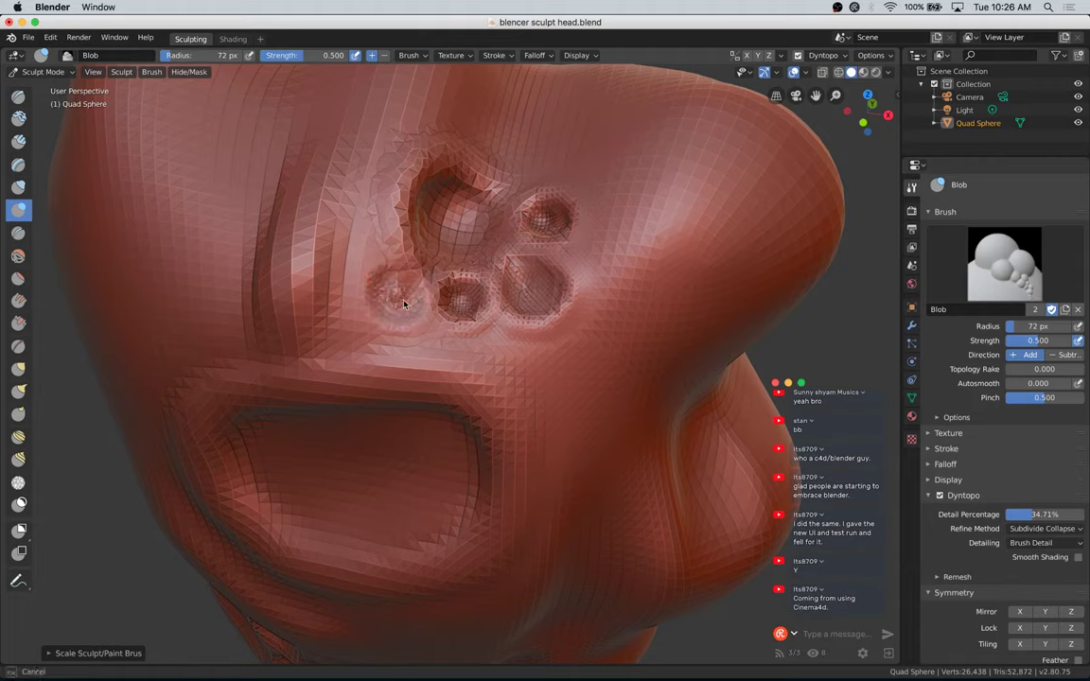
{"action": "left_click_drag", "start_coordinate": [384, 294], "coordinate": [396, 297]}
{"action": "left_click_drag", "start_coordinate": [396, 296], "coordinate": [398, 299]}
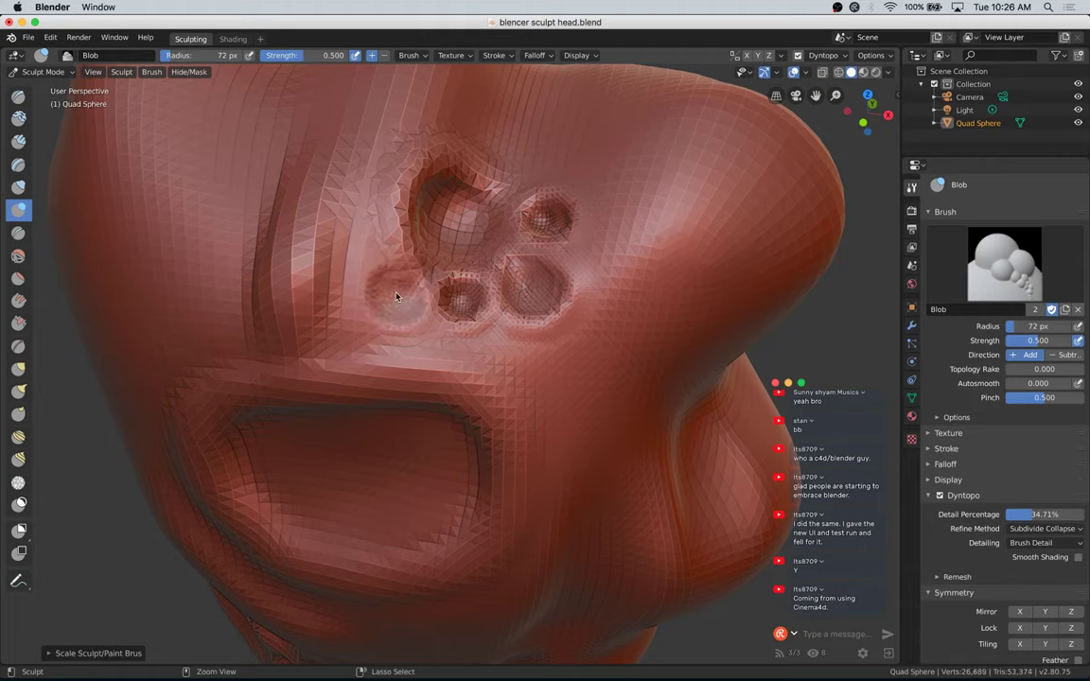
{"action": "left_click", "coordinate": [439, 298]}
Step: Add a small Blob bump just above the uppermost small dent beside the pit, and save the file
{"action": "left_click_drag", "start_coordinate": [473, 225], "coordinate": [521, 175]}
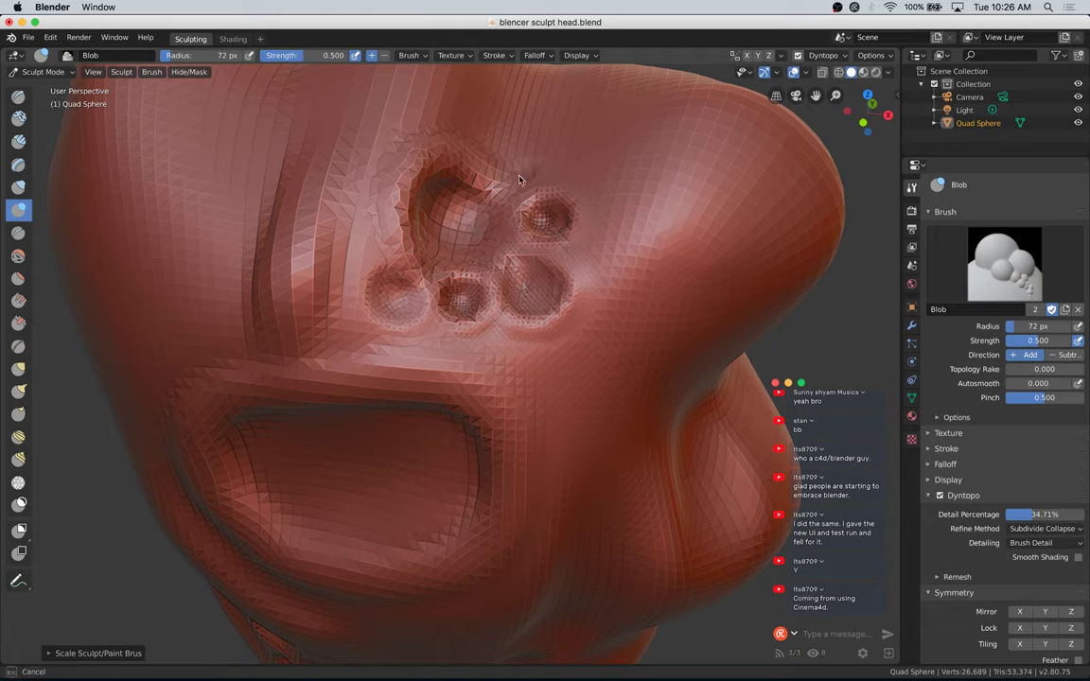
{"action": "left_click", "coordinate": [528, 175]}
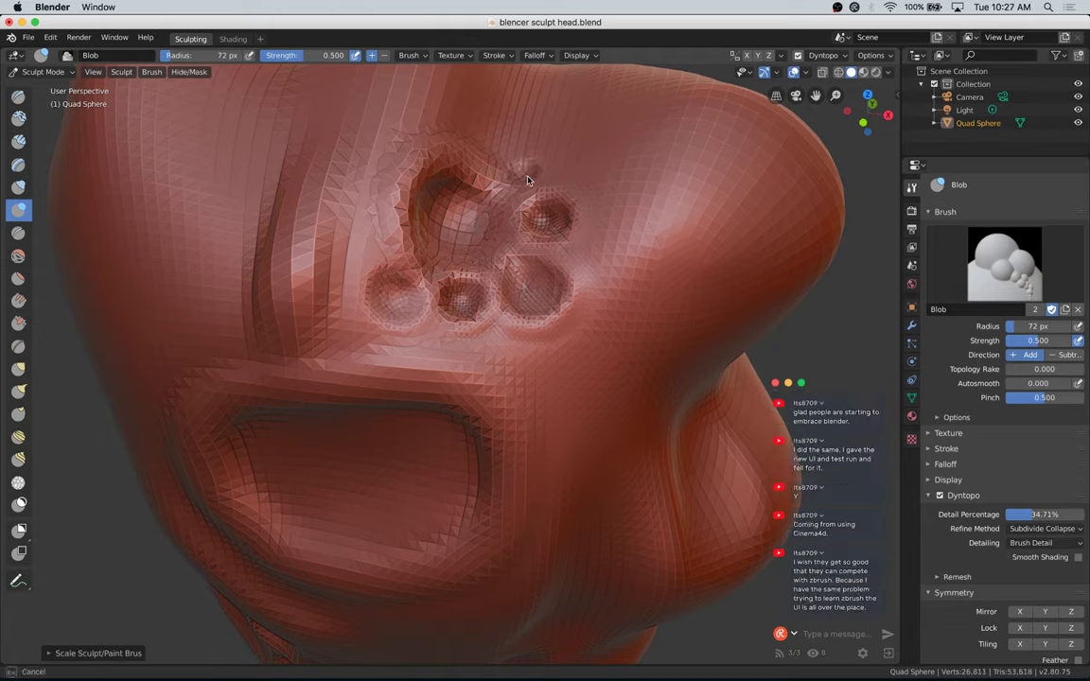
{"action": "left_click_drag", "start_coordinate": [528, 179], "coordinate": [525, 200]}
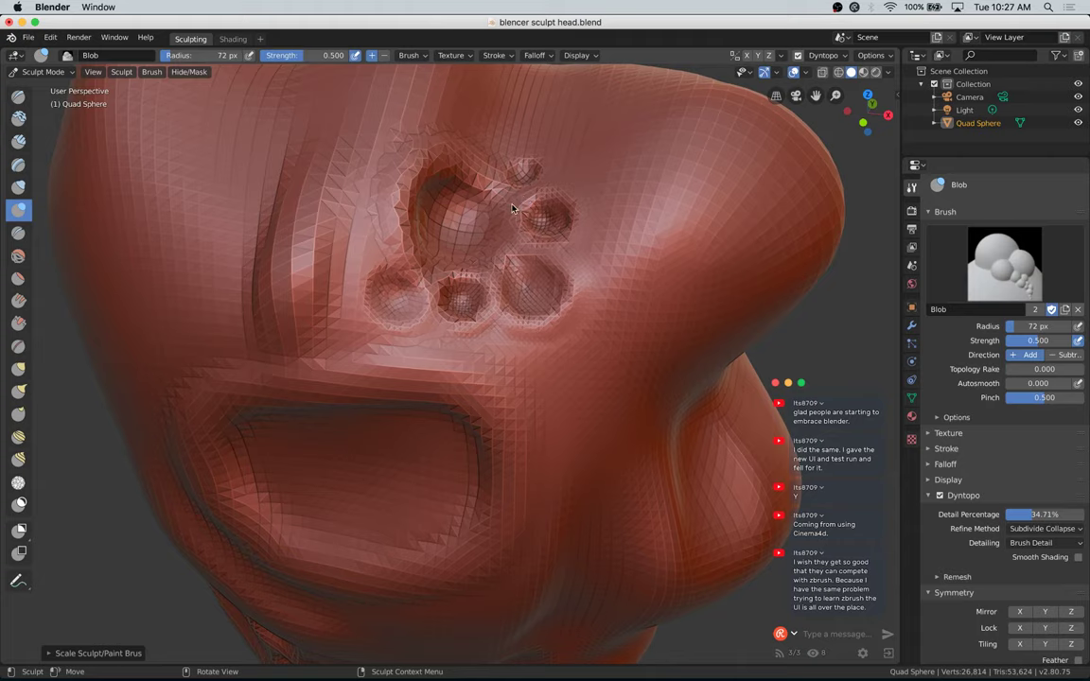
{"action": "key", "text": "super+s"}
Step: Build up the surface along the pit's upper rim and around the neighboring bump and dents with Blob strokes
{"action": "left_click", "coordinate": [446, 149]}
{"action": "left_click_drag", "start_coordinate": [446, 149], "coordinate": [496, 165]}
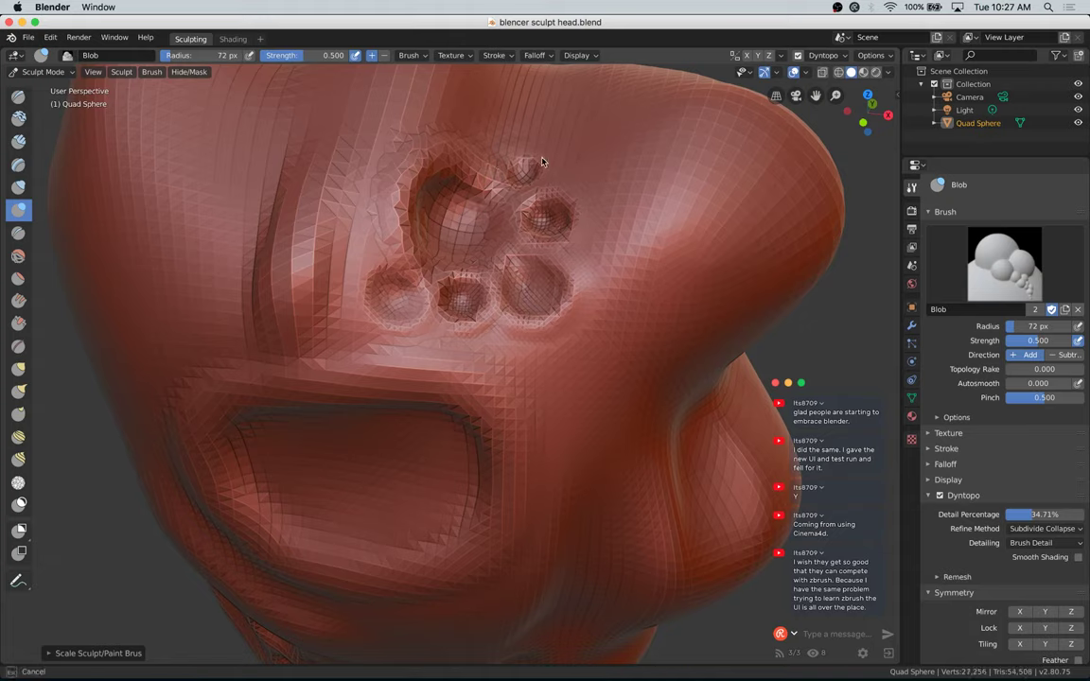
{"action": "left_click_drag", "start_coordinate": [542, 162], "coordinate": [525, 197]}
{"action": "left_click_drag", "start_coordinate": [563, 250], "coordinate": [563, 187]}
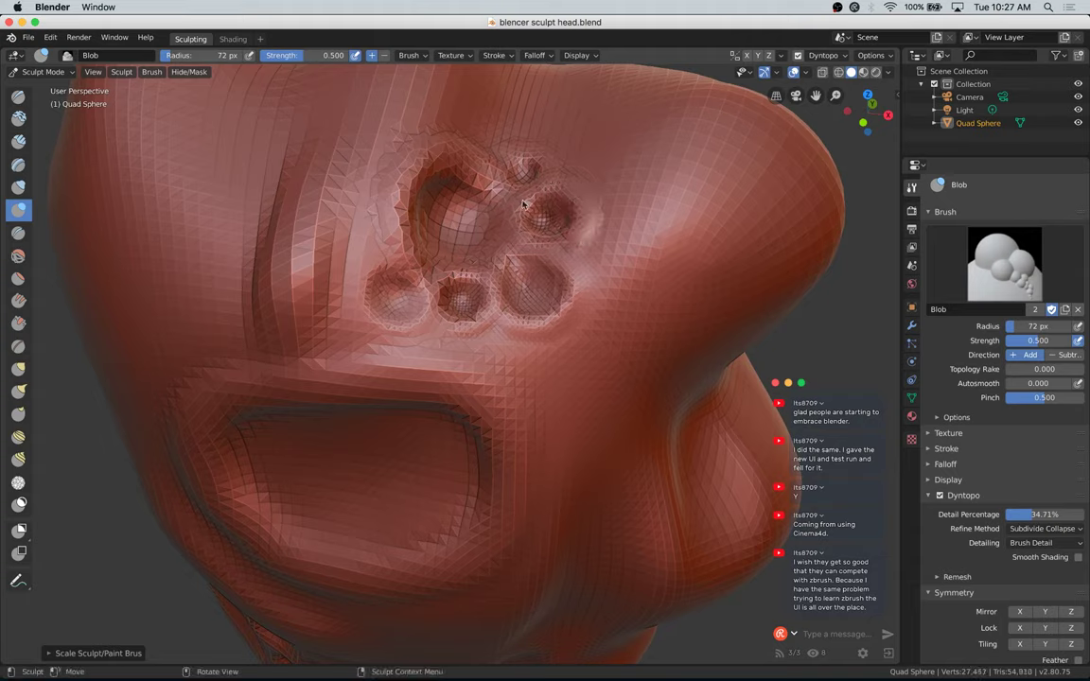
{"action": "left_click_drag", "start_coordinate": [467, 220], "coordinate": [515, 245]}
{"action": "left_click_drag", "start_coordinate": [515, 245], "coordinate": [575, 306]}
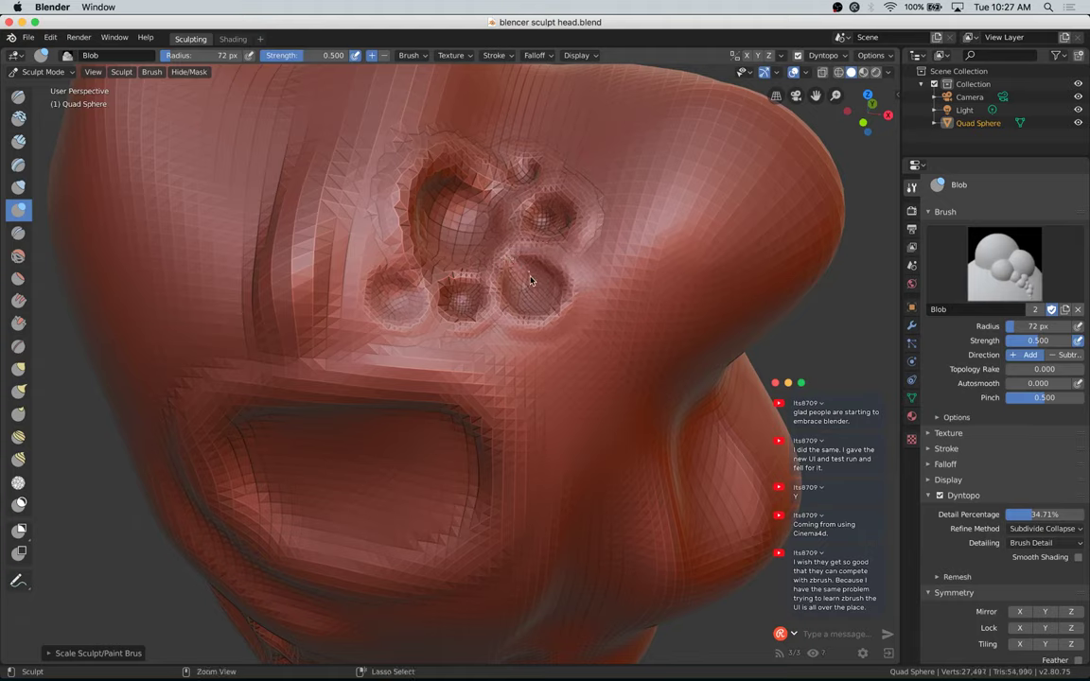
Step: Deepen the three dents below the pit, build up their rims, and add a small bump beneath them
{"action": "left_click_drag", "start_coordinate": [530, 279], "coordinate": [539, 278]}
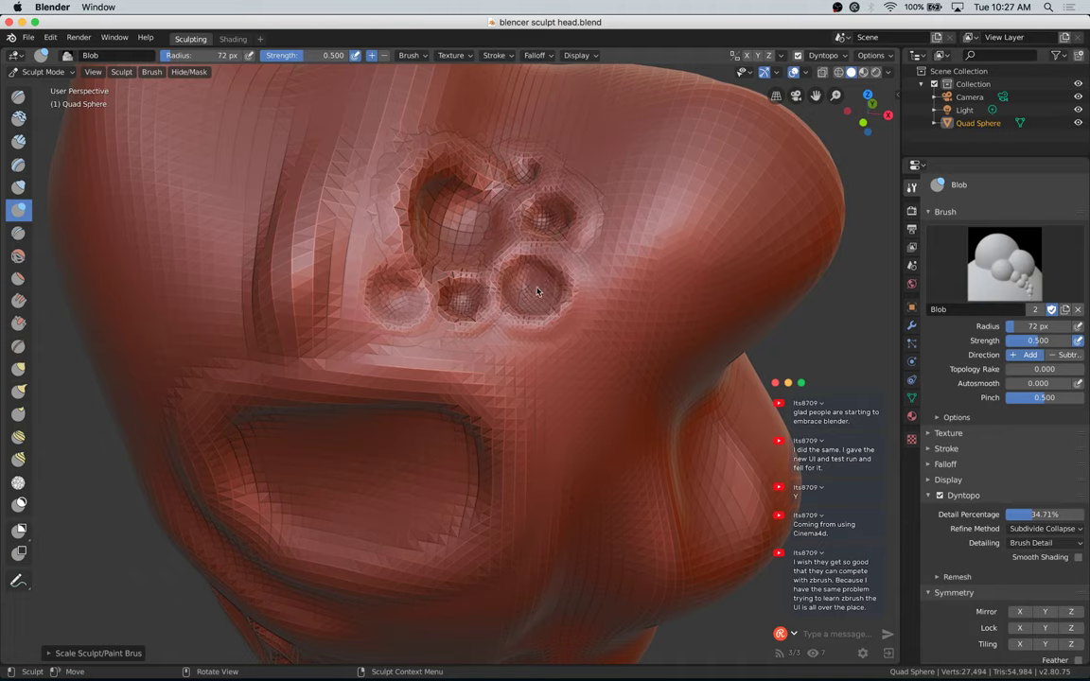
{"action": "left_click_drag", "start_coordinate": [450, 287], "coordinate": [440, 286]}
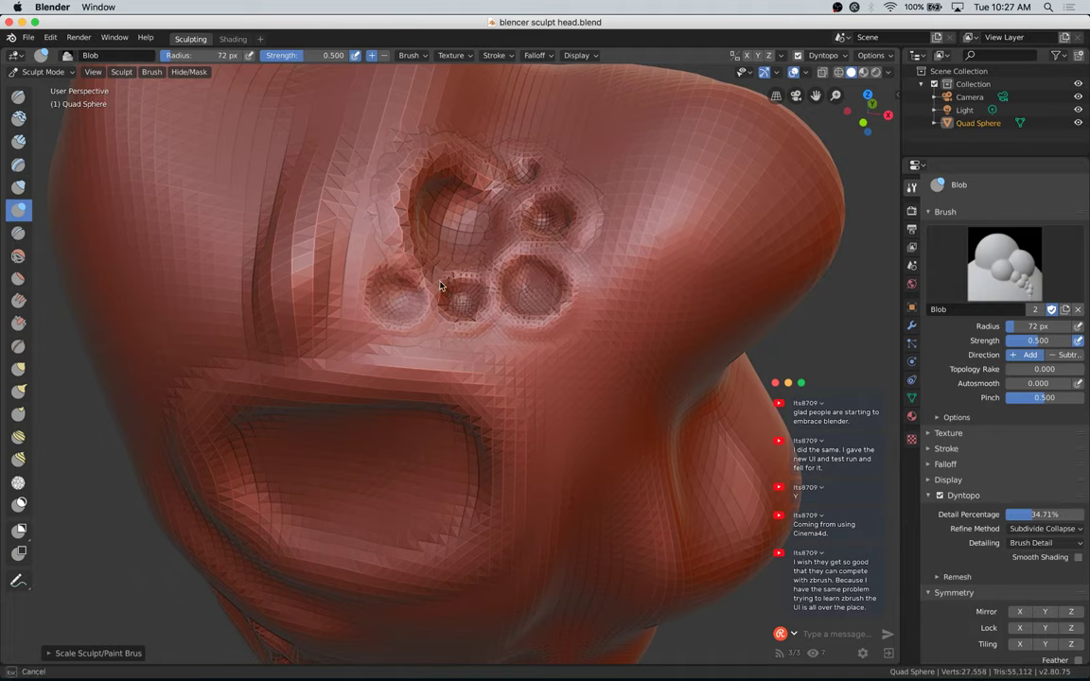
{"action": "left_click_drag", "start_coordinate": [440, 286], "coordinate": [502, 353]}
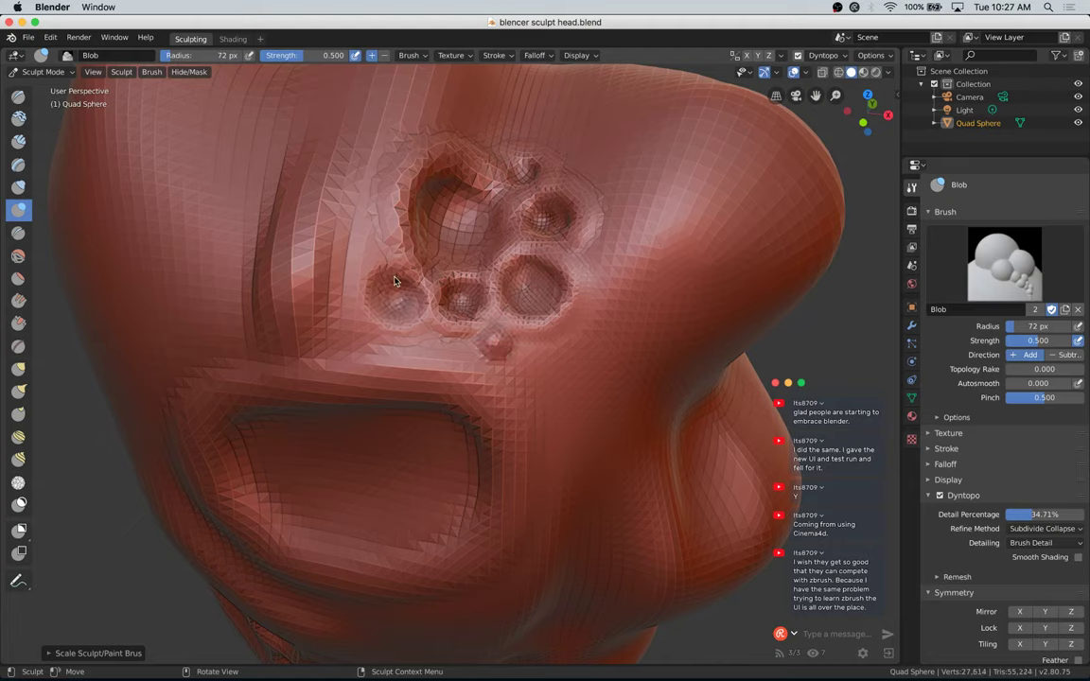
{"action": "left_click_drag", "start_coordinate": [402, 307], "coordinate": [369, 305]}
{"action": "left_click_drag", "start_coordinate": [419, 284], "coordinate": [426, 261]}
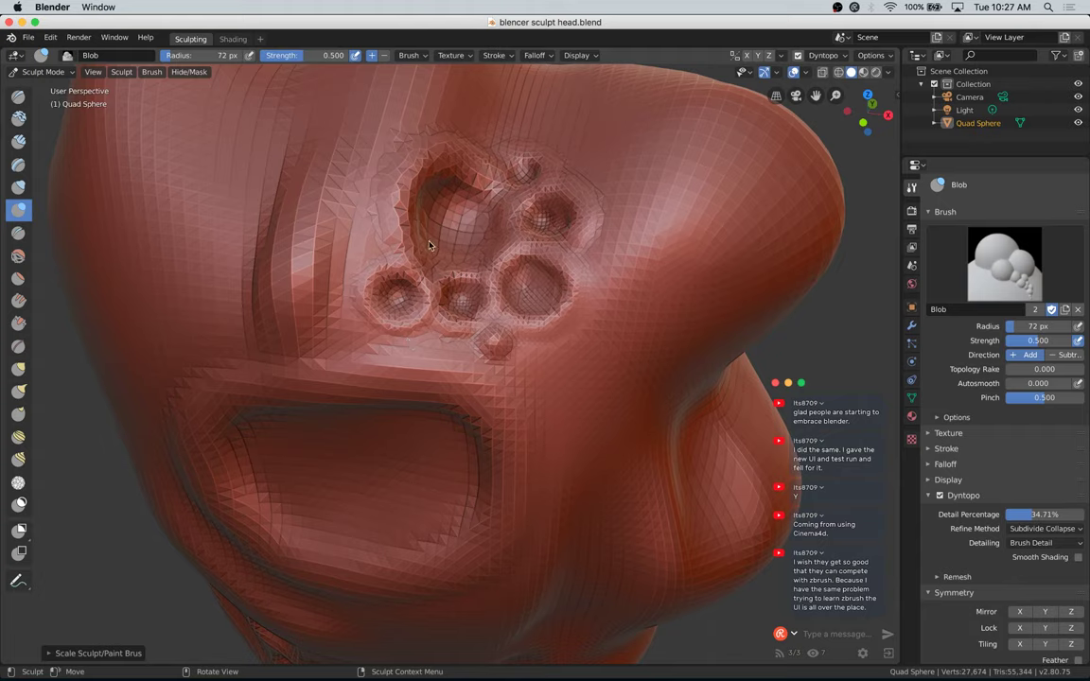
Step: Dot small Blob bumps around the outside of the whole cluster of pit and dents
{"action": "left_click", "coordinate": [371, 243]}
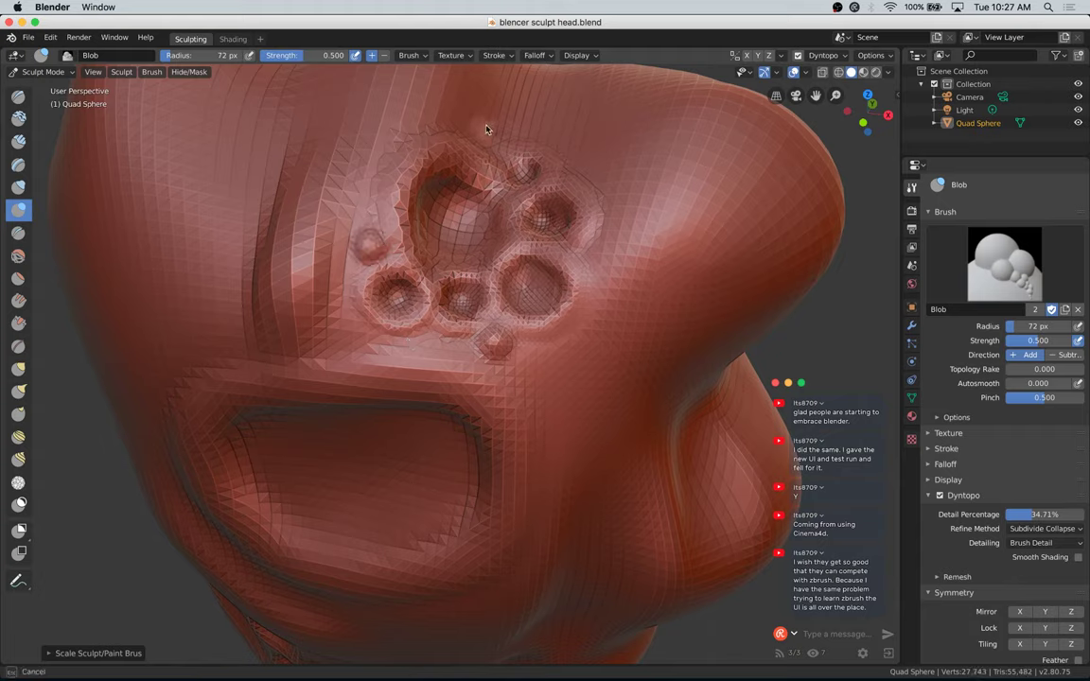
{"action": "left_click", "coordinate": [485, 126]}
{"action": "left_click", "coordinate": [570, 165]}
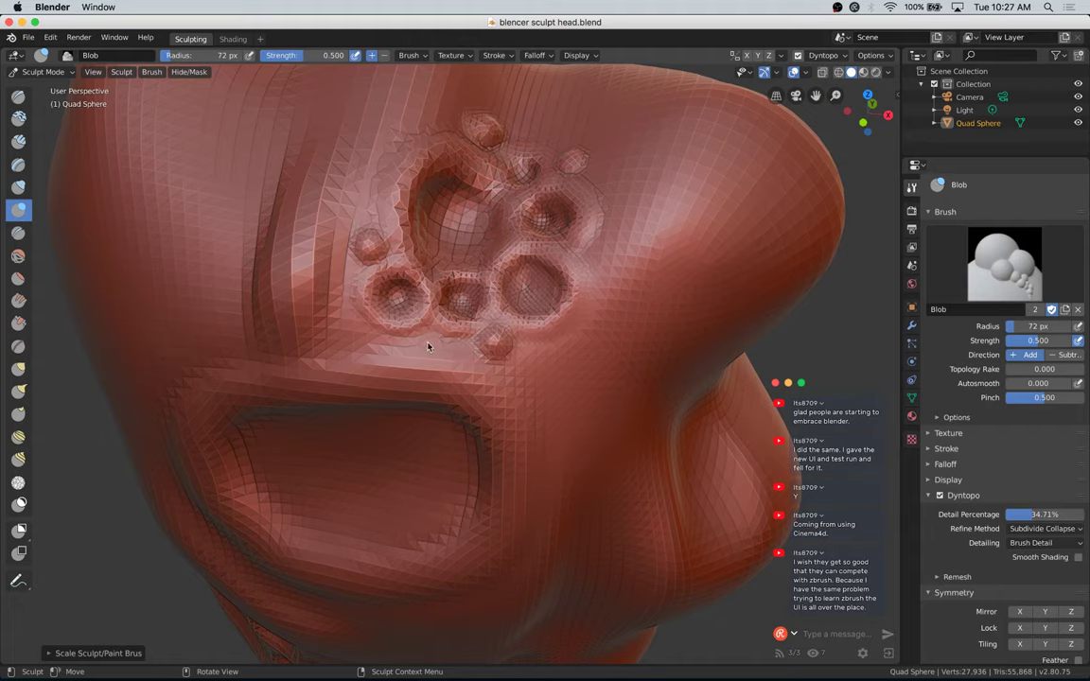
{"action": "left_click", "coordinate": [431, 352]}
{"action": "left_click", "coordinate": [527, 359]}
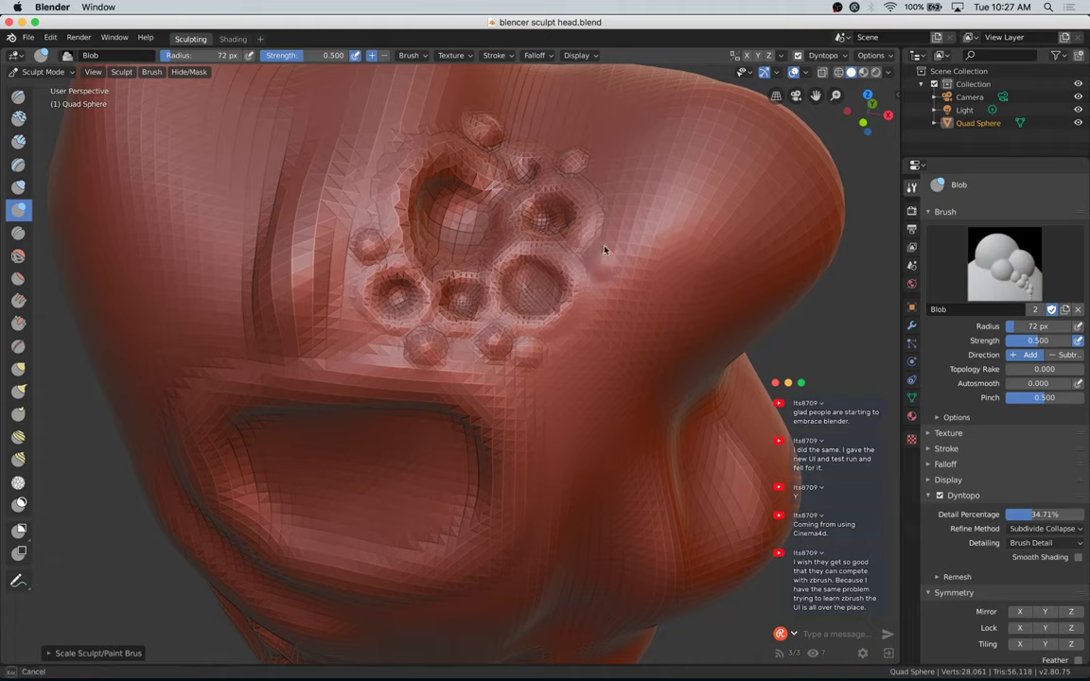
{"action": "left_click", "coordinate": [602, 258]}
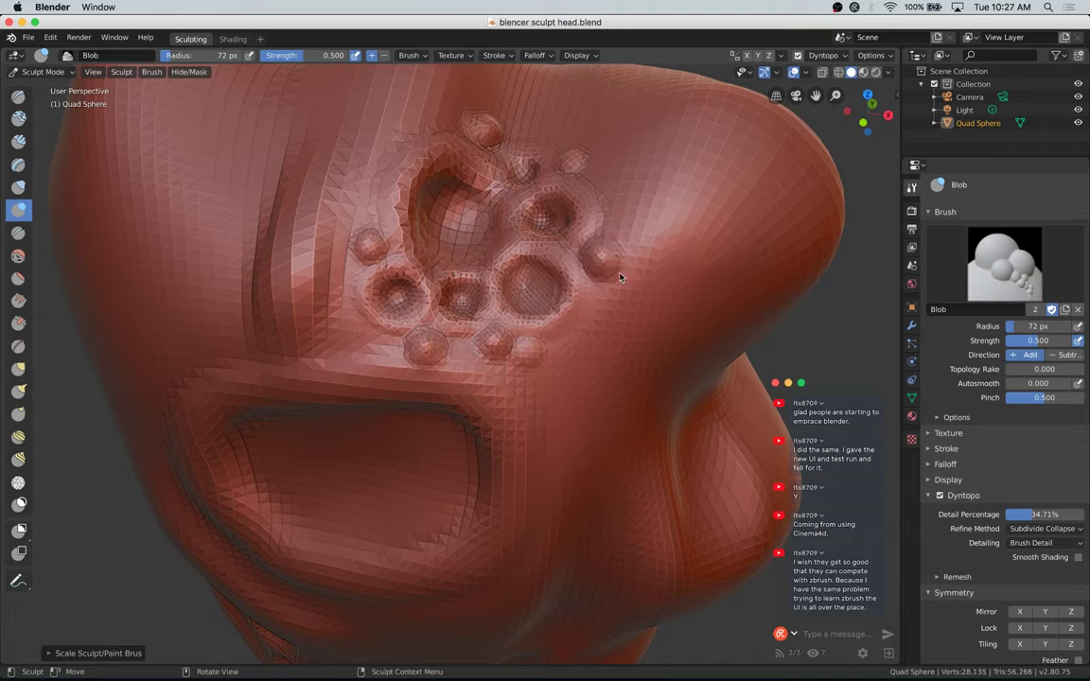
{"action": "left_click", "coordinate": [637, 242]}
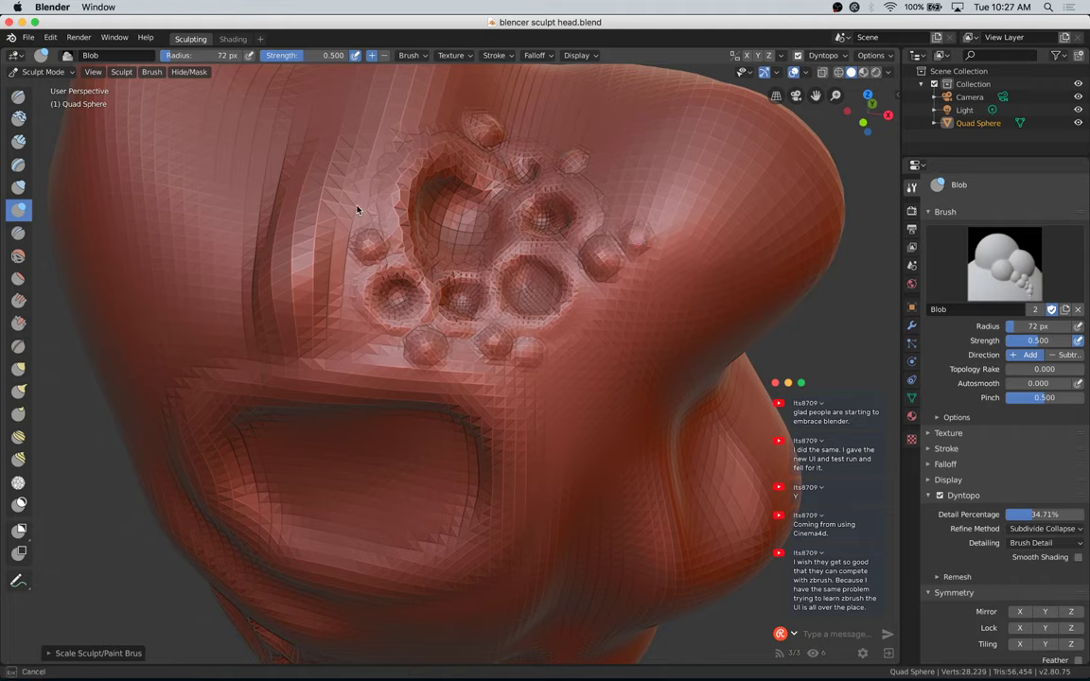
{"action": "left_click", "coordinate": [360, 210]}
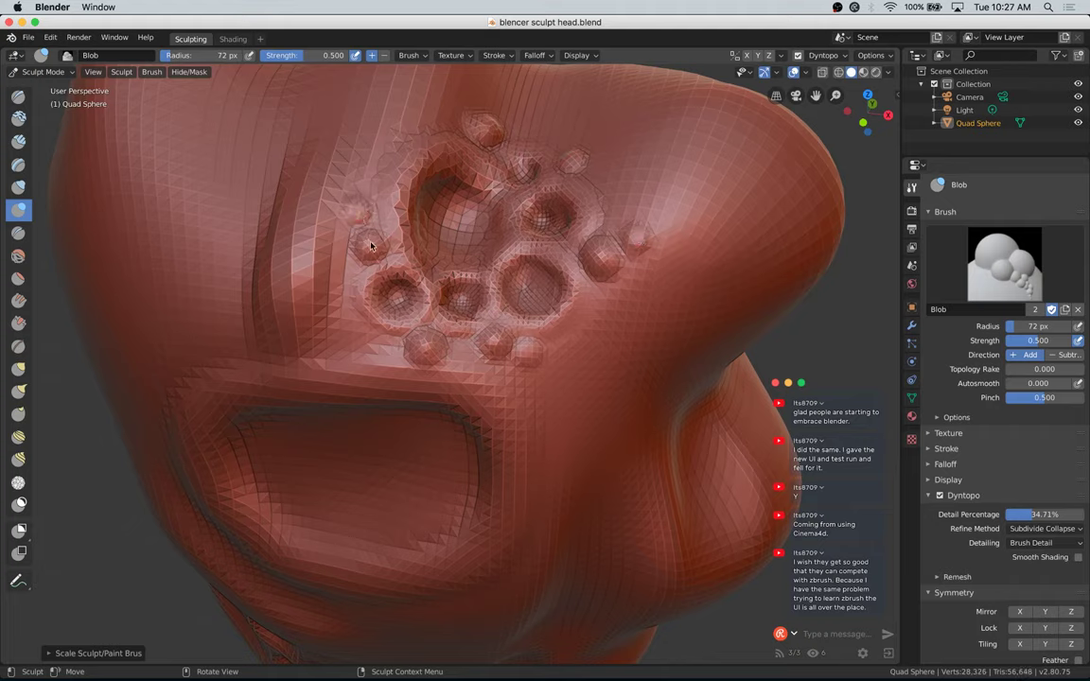
{"action": "left_click", "coordinate": [350, 250]}
{"action": "left_click", "coordinate": [359, 209]}
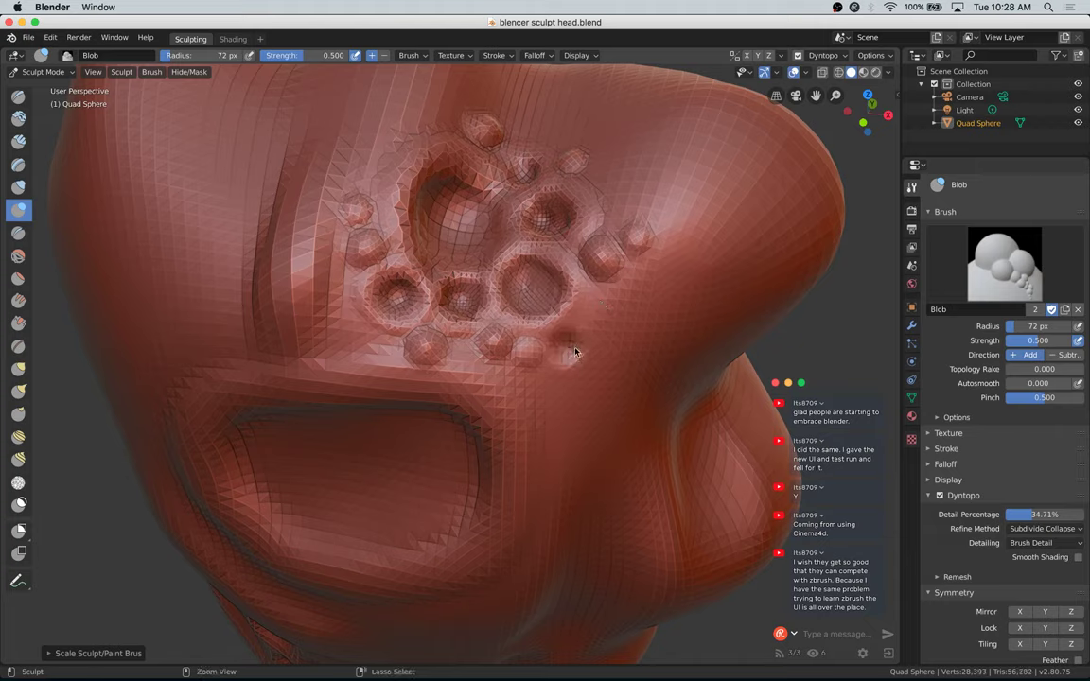
Step: Carve a small dent beside the lowest bumps of the cluster and build up a raised rim around it
{"action": "left_click", "coordinate": [566, 351]}
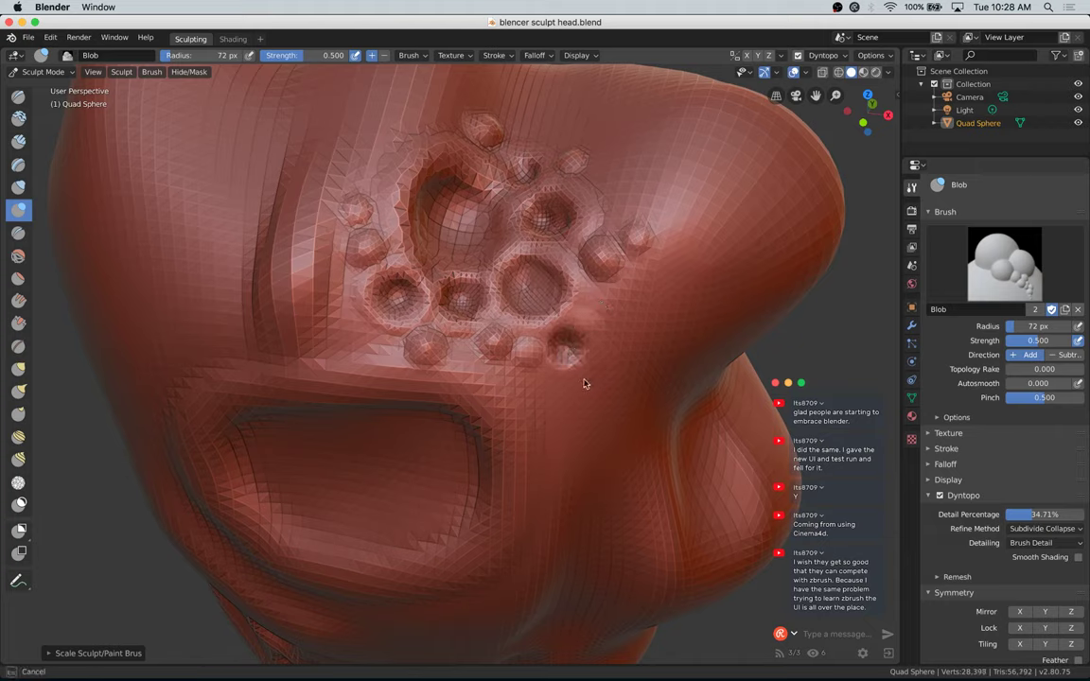
{"action": "left_click", "coordinate": [569, 357]}
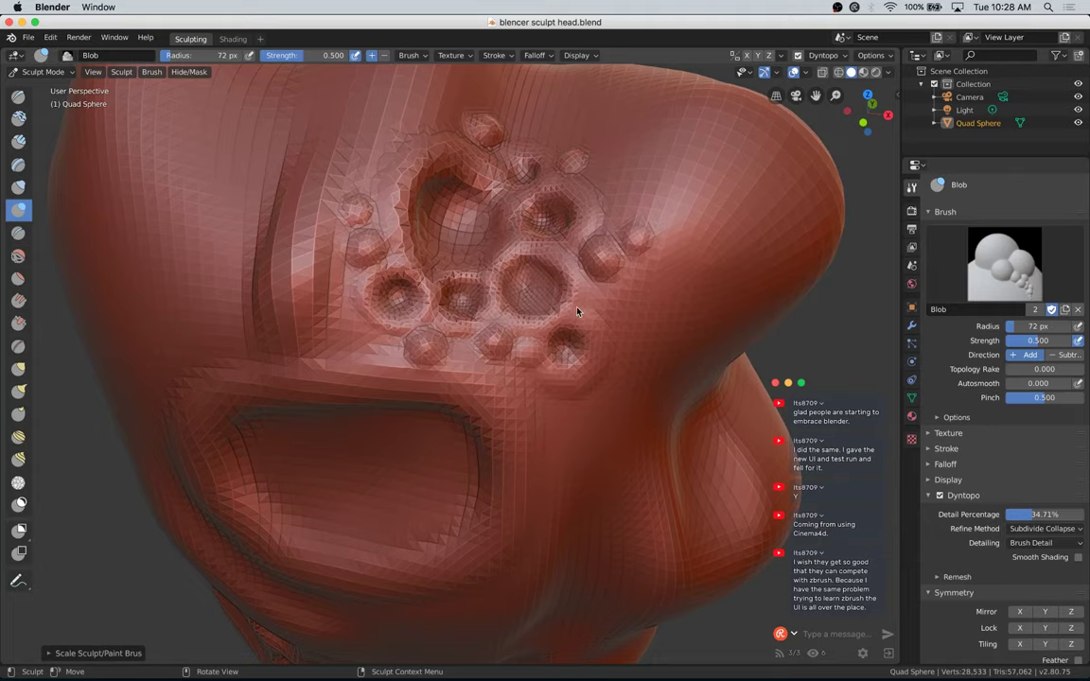
{"action": "left_click", "coordinate": [568, 352]}
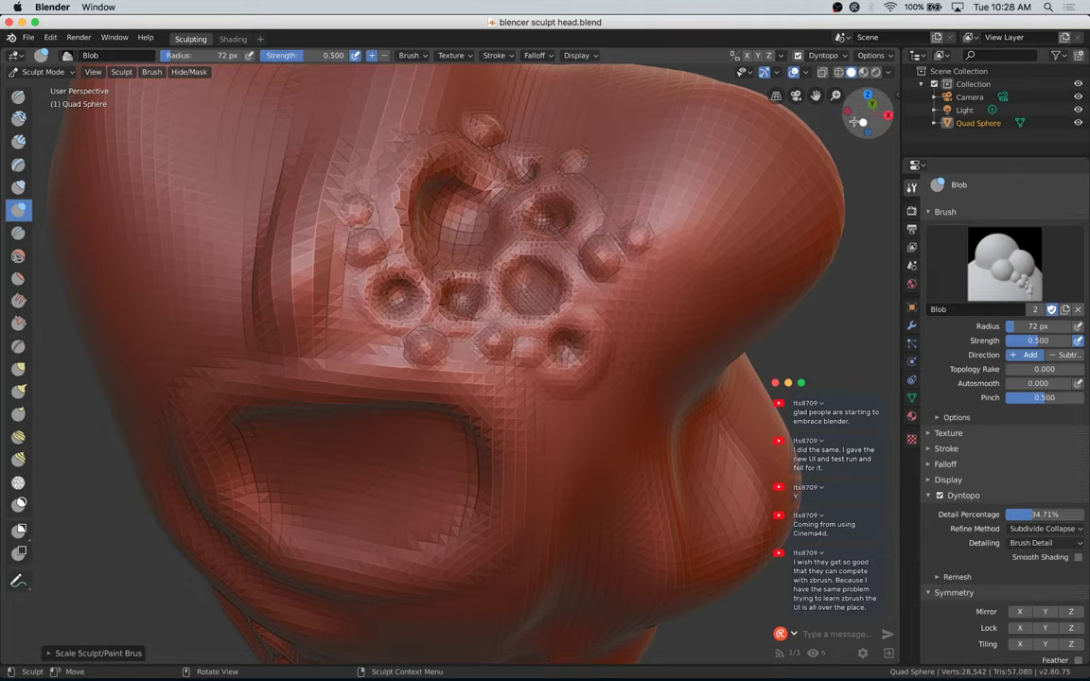
Step: Build up uneven relief across the floor of the large oval socket with Blob strokes
{"action": "left_click_drag", "start_coordinate": [859, 122], "coordinate": [847, 185]}
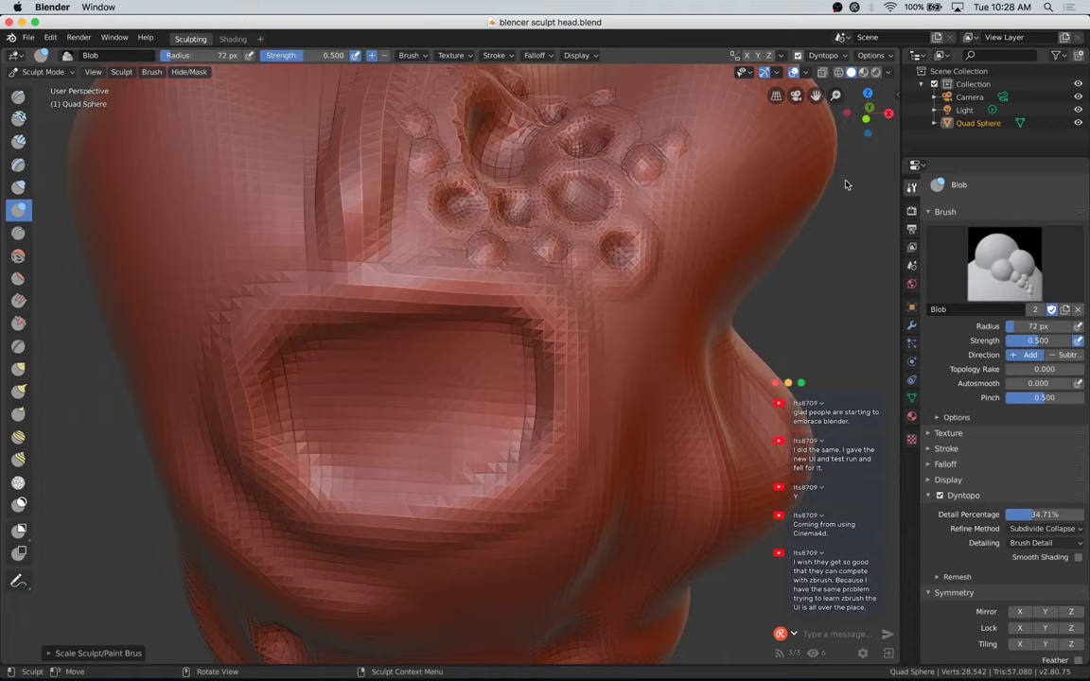
{"action": "scroll", "coordinate": [491, 434], "scroll_direction": "down", "scroll_amount": 10}
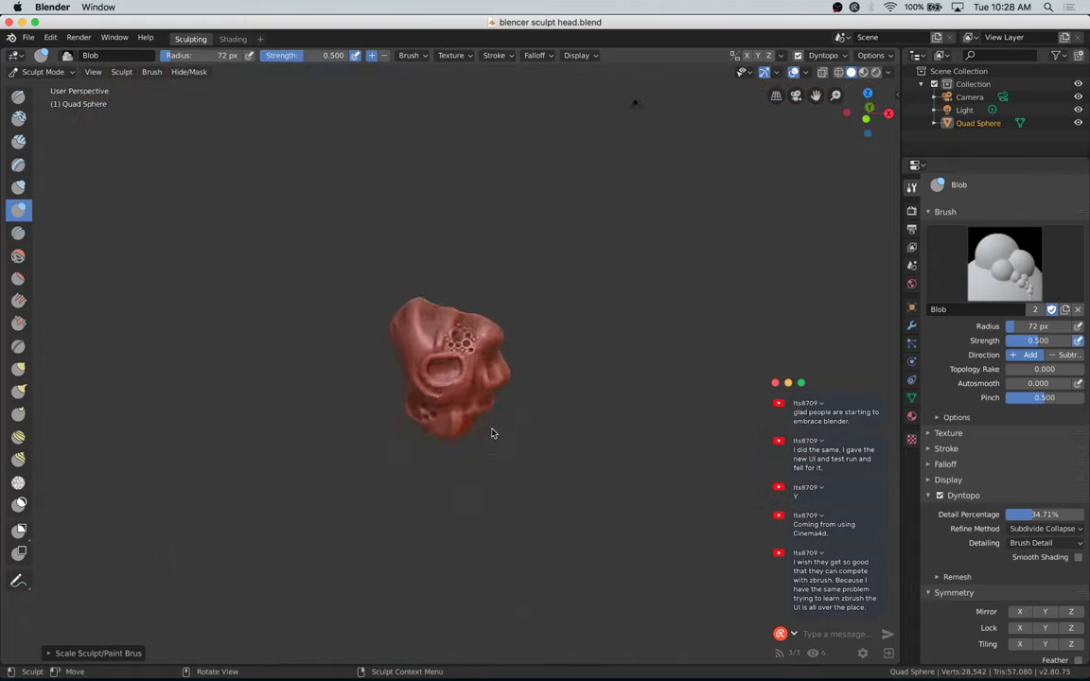
{"action": "scroll", "coordinate": [491, 433], "scroll_direction": "up", "scroll_amount": 15}
{"action": "scroll", "coordinate": [485, 469], "scroll_direction": "down", "scroll_amount": 10}
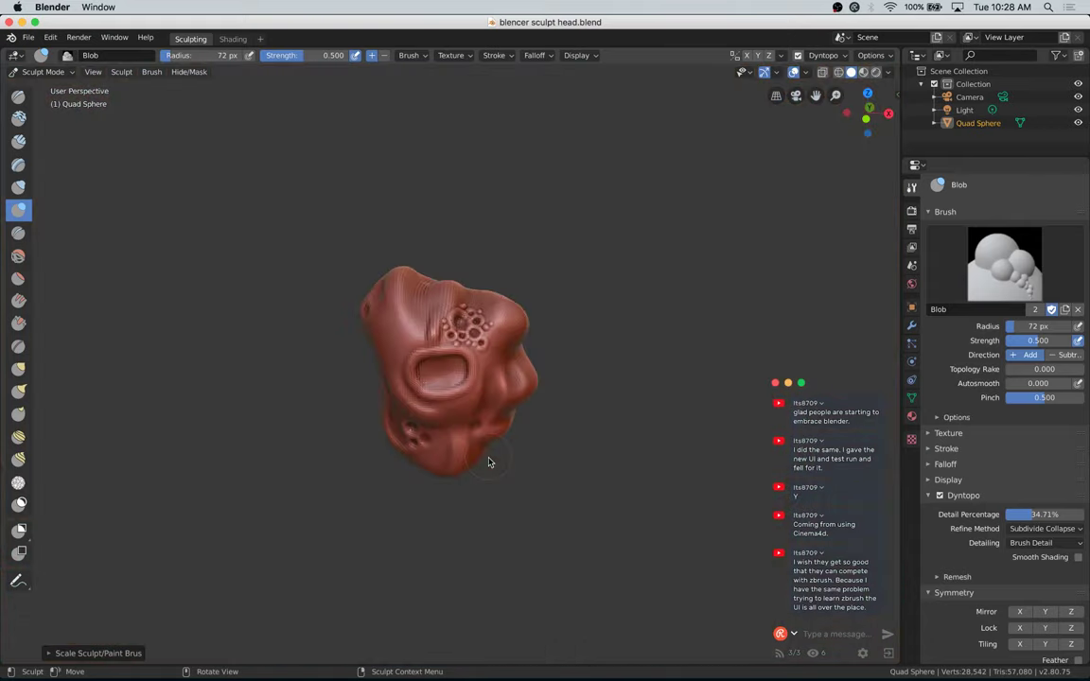
{"action": "scroll", "coordinate": [486, 465], "scroll_direction": "up", "scroll_amount": 8}
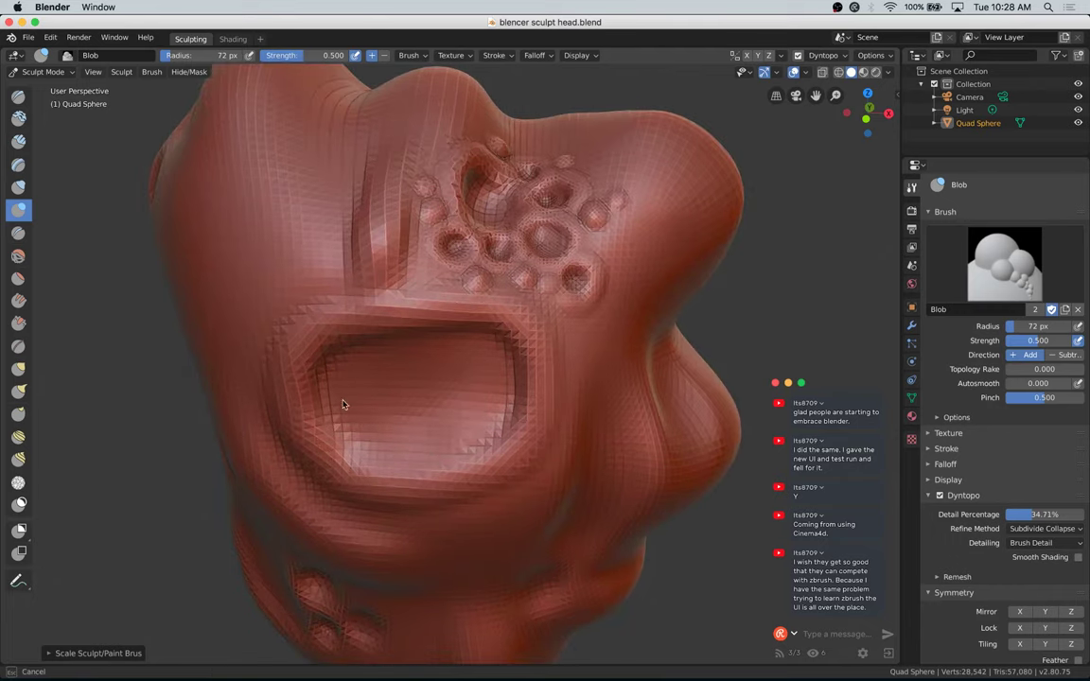
{"action": "mouse_move", "coordinate": [358, 377]}
{"action": "left_mouse_down"}
{"action": "mouse_move", "coordinate": [370, 365]}
{"action": "mouse_move", "coordinate": [420, 450]}
{"action": "mouse_move", "coordinate": [437, 363]}
{"action": "mouse_move", "coordinate": [469, 429]}
{"action": "mouse_move", "coordinate": [498, 376]}
{"action": "mouse_move", "coordinate": [439, 355]}
{"action": "mouse_move", "coordinate": [366, 372]}
{"action": "mouse_move", "coordinate": [348, 421]}
{"action": "mouse_move", "coordinate": [439, 433]}
{"action": "mouse_move", "coordinate": [489, 415]}
{"action": "left_mouse_up"}
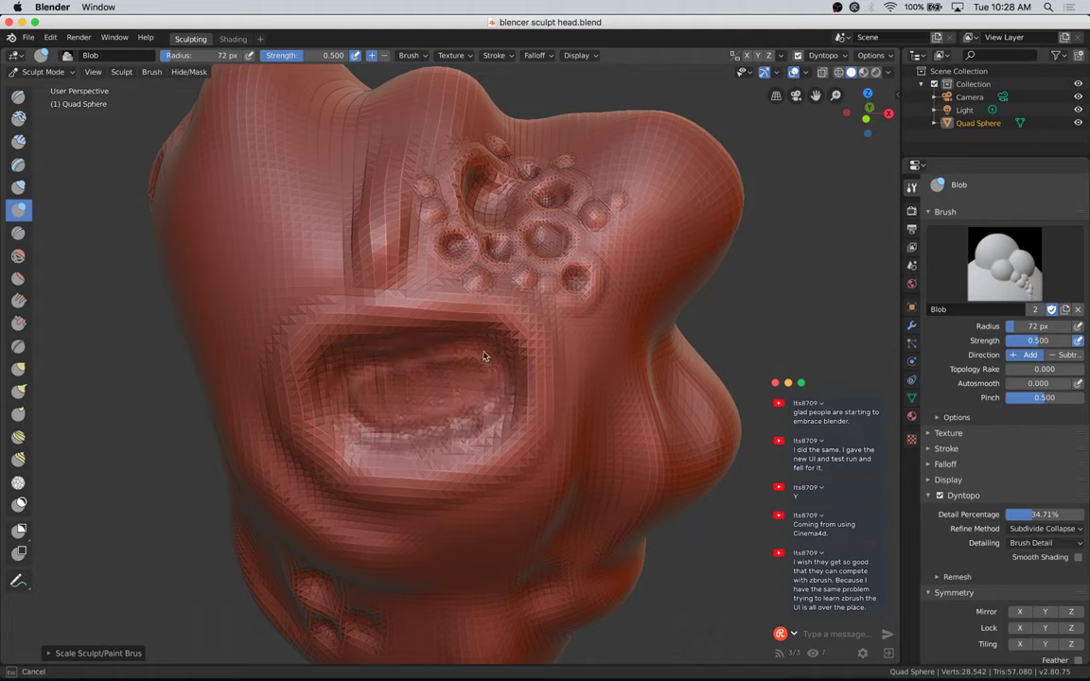
{"action": "mouse_move", "coordinate": [483, 357]}
{"action": "left_mouse_down"}
{"action": "mouse_move", "coordinate": [389, 358]}
{"action": "mouse_move", "coordinate": [340, 375]}
{"action": "left_mouse_up"}
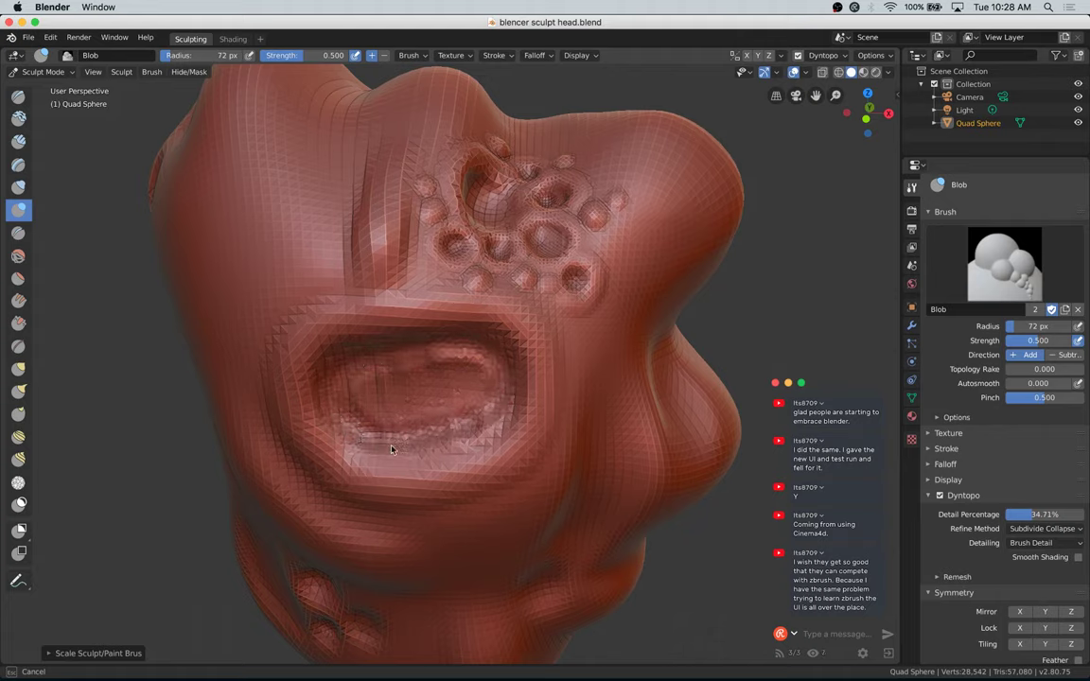
{"action": "mouse_move", "coordinate": [502, 414]}
{"action": "left_mouse_down"}
{"action": "mouse_move", "coordinate": [456, 352]}
{"action": "mouse_move", "coordinate": [417, 367]}
{"action": "mouse_move", "coordinate": [427, 371]}
{"action": "mouse_move", "coordinate": [331, 388]}
{"action": "mouse_move", "coordinate": [347, 377]}
{"action": "mouse_move", "coordinate": [375, 405]}
{"action": "left_mouse_up"}
Step: Carve into the relief on the socket floor and blend it into a smoother, rounded hollow
{"action": "mouse_move", "coordinate": [360, 375]}
{"action": "left_mouse_down", "text": "ctrl"}
{"action": "mouse_move", "coordinate": [443, 372]}
{"action": "mouse_move", "coordinate": [319, 382]}
{"action": "mouse_move", "coordinate": [358, 375]}
{"action": "mouse_move", "coordinate": [341, 403]}
{"action": "mouse_move", "coordinate": [349, 421]}
{"action": "mouse_move", "coordinate": [320, 328]}
{"action": "mouse_move", "coordinate": [316, 397]}
{"action": "mouse_move", "coordinate": [304, 374]}
{"action": "mouse_move", "coordinate": [365, 386]}
{"action": "mouse_move", "coordinate": [460, 350]}
{"action": "mouse_move", "coordinate": [496, 382]}
{"action": "mouse_move", "coordinate": [463, 429]}
{"action": "left_mouse_up", "text": "ctrl"}
{"action": "mouse_move", "coordinate": [407, 457]}
{"action": "left_mouse_down"}
{"action": "mouse_move", "coordinate": [336, 416]}
{"action": "mouse_move", "coordinate": [378, 357]}
{"action": "left_mouse_up"}
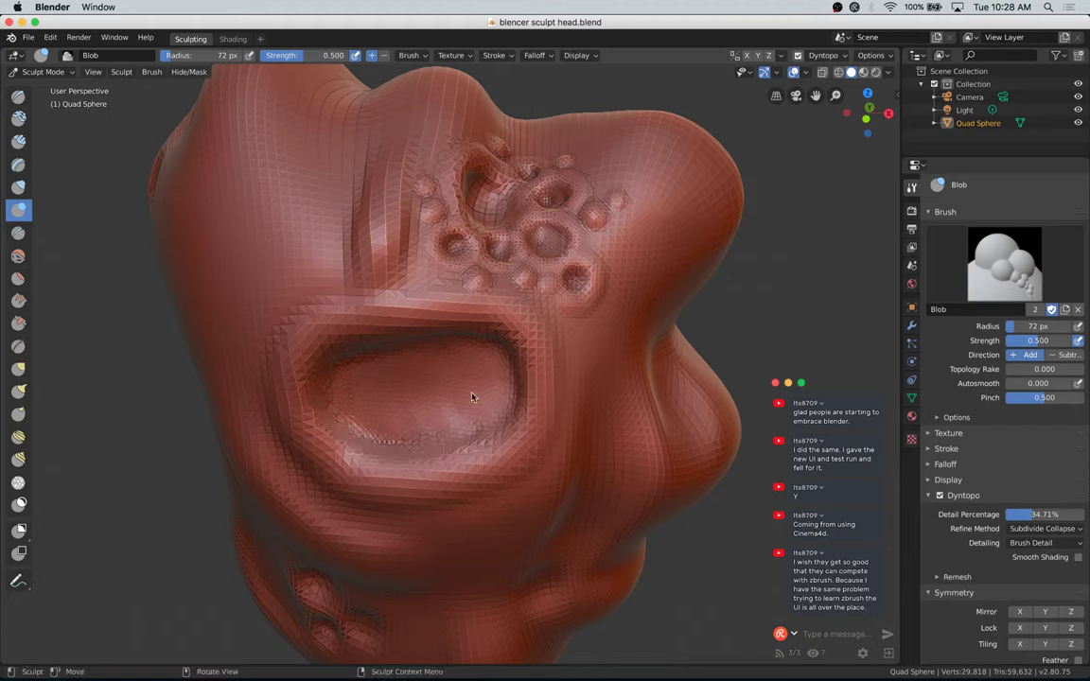
{"action": "left_click_drag", "start_coordinate": [470, 397], "coordinate": [418, 422]}
{"action": "left_click_drag", "start_coordinate": [488, 414], "coordinate": [453, 431]}
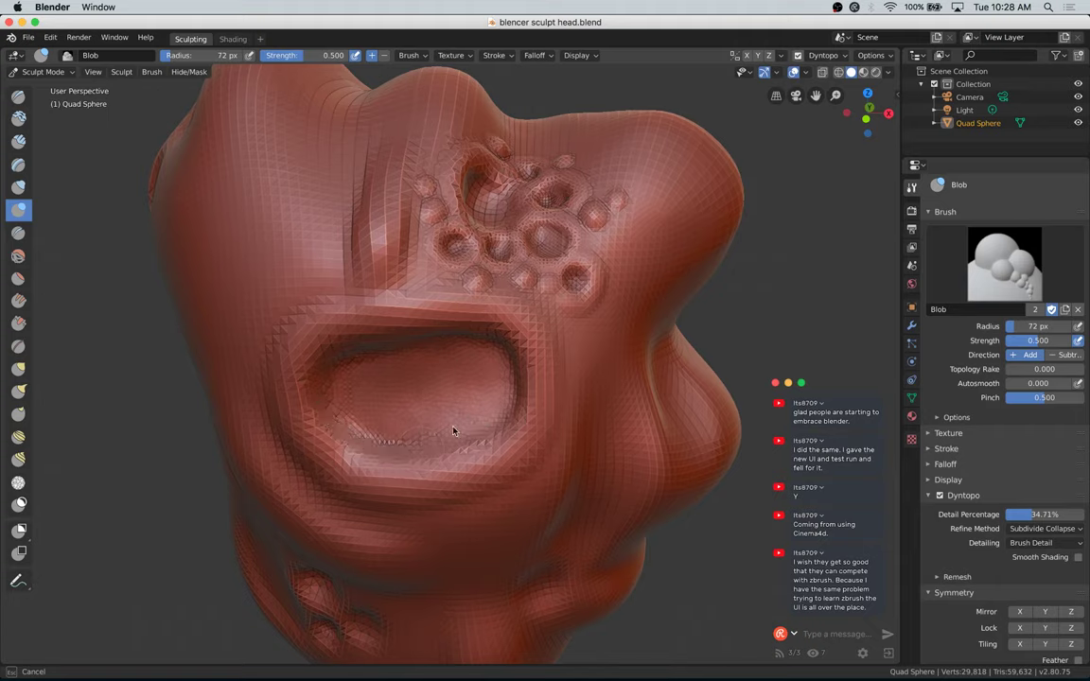
{"action": "mouse_move", "coordinate": [367, 437]}
{"action": "left_mouse_down"}
{"action": "mouse_move", "coordinate": [336, 382]}
{"action": "mouse_move", "coordinate": [388, 369]}
{"action": "left_mouse_up"}
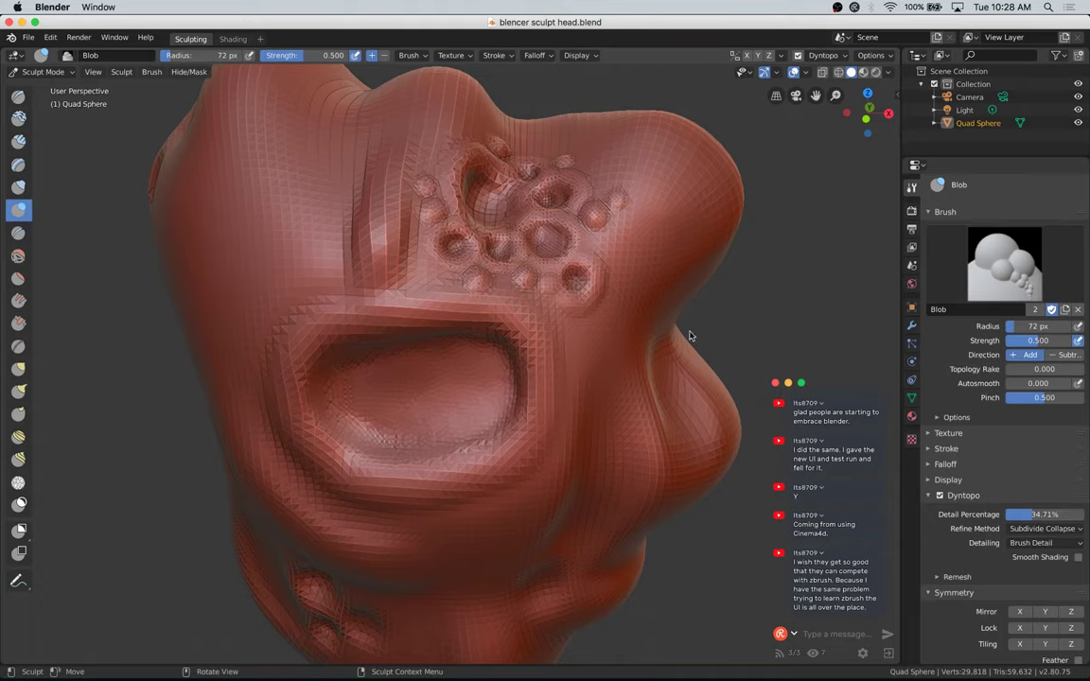
Step: Add three small Blob bumps around the cluster of dents on the lower jaw below the socket
{"action": "left_click_drag", "start_coordinate": [874, 125], "coordinate": [868, 76]}
{"action": "left_click", "coordinate": [361, 519]}
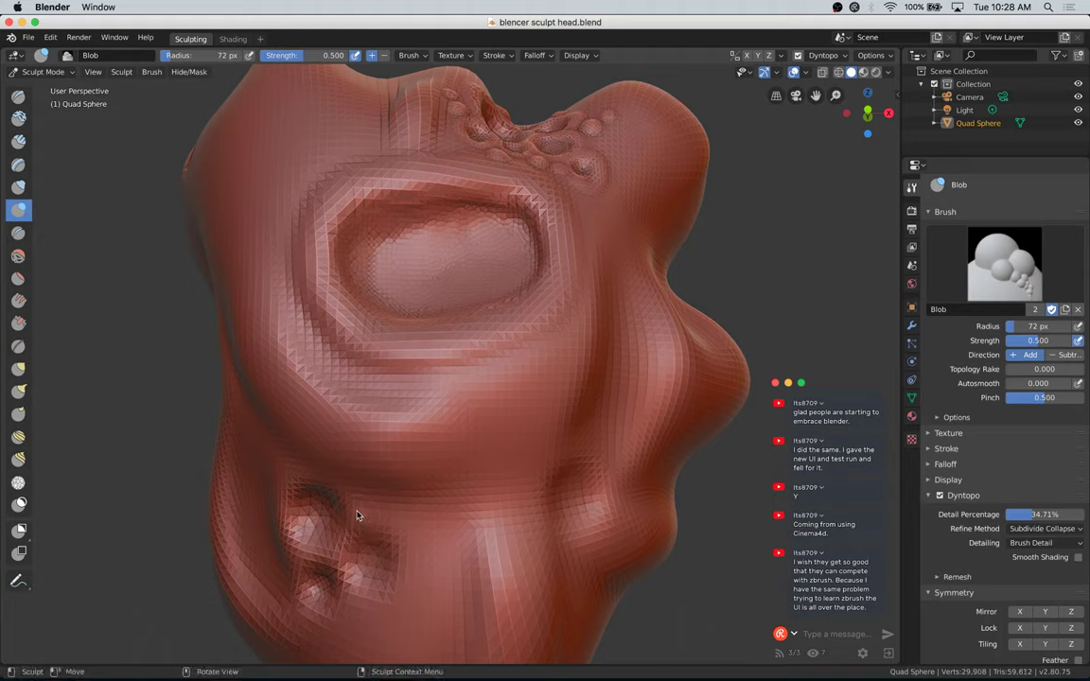
{"action": "left_click_drag", "start_coordinate": [356, 618], "coordinate": [358, 624]}
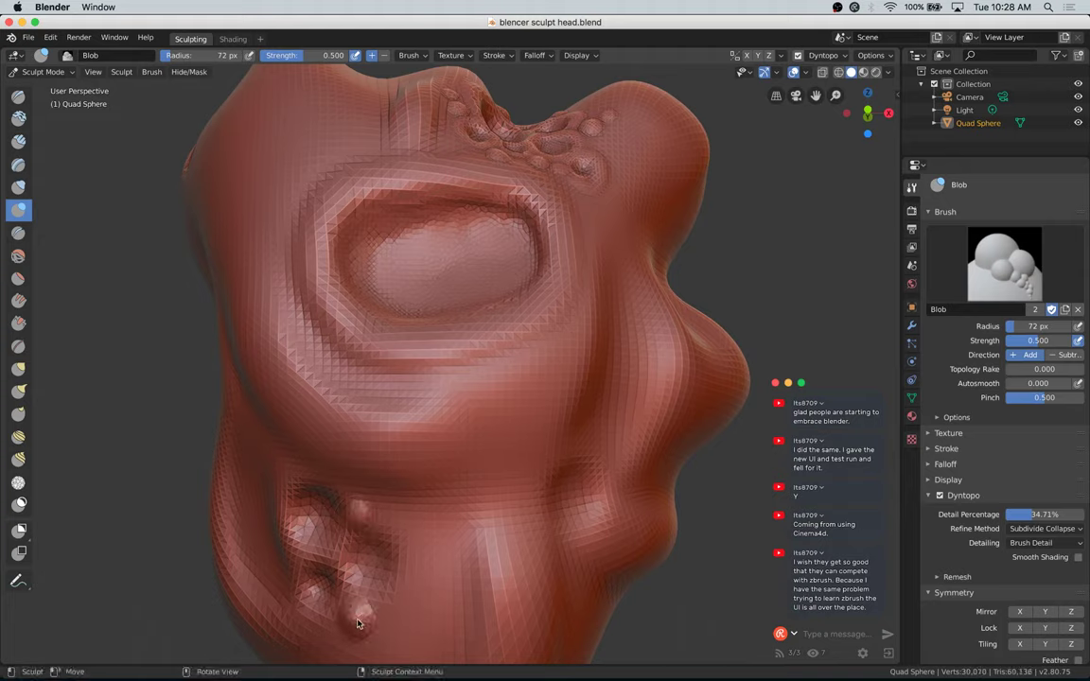
{"action": "left_click", "coordinate": [284, 466]}
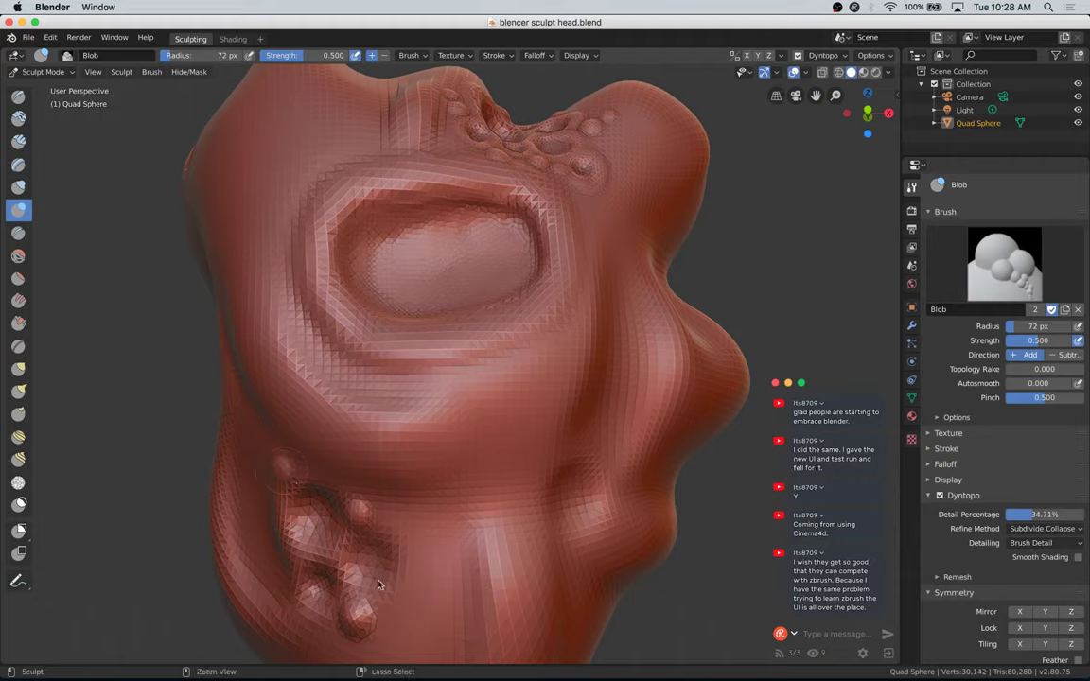
Step: Deepen the dents in the lower jaw cluster and add another round bump beside its upper bump
{"action": "mouse_move", "coordinate": [378, 582]}
{"action": "left_mouse_down", "text": "ctrl"}
{"action": "mouse_move", "coordinate": [364, 552]}
{"action": "mouse_move", "coordinate": [366, 567]}
{"action": "left_mouse_up", "text": "ctrl"}
{"action": "left_click", "coordinate": [363, 551], "text": "ctrl"}
{"action": "left_click_drag", "start_coordinate": [321, 504], "coordinate": [335, 527], "text": "ctrl"}
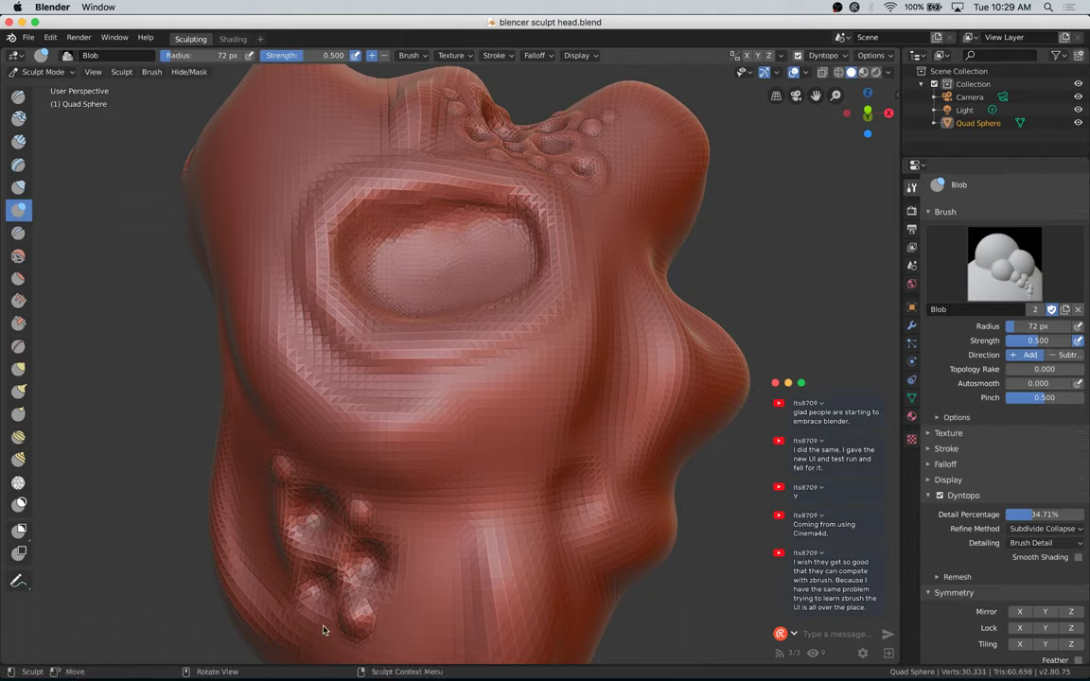
{"action": "left_click", "coordinate": [353, 584]}
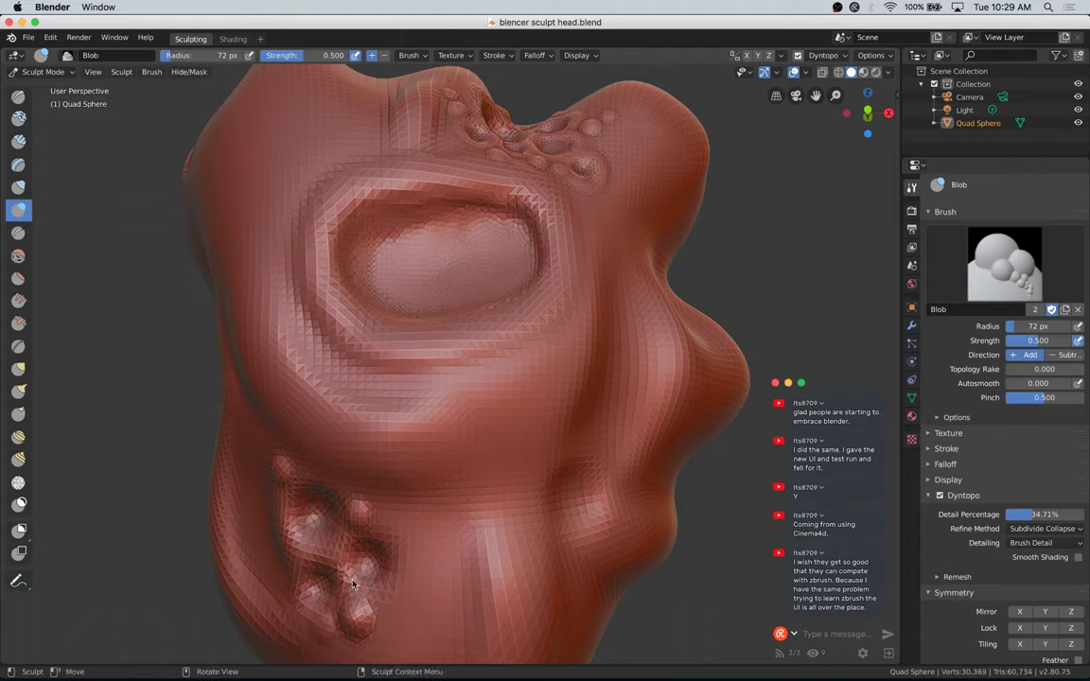
{"action": "left_click", "coordinate": [391, 508]}
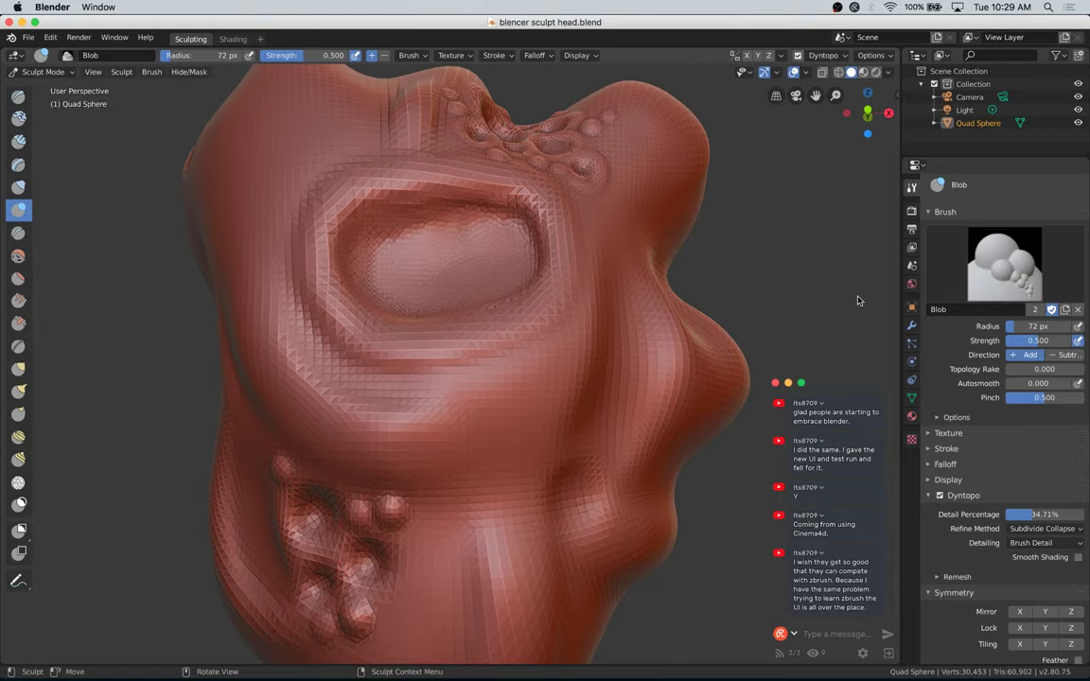
Step: Build up the inner edge of the socket floor all around with Blob strokes and blend it into the middle
{"action": "left_click_drag", "start_coordinate": [868, 113], "coordinate": [879, 170]}
{"action": "mouse_move", "coordinate": [450, 367]}
{"action": "left_mouse_down"}
{"action": "mouse_move", "coordinate": [484, 361]}
{"action": "mouse_move", "coordinate": [474, 413]}
{"action": "mouse_move", "coordinate": [440, 370]}
{"action": "mouse_move", "coordinate": [472, 358]}
{"action": "mouse_move", "coordinate": [447, 369]}
{"action": "mouse_move", "coordinate": [506, 308]}
{"action": "mouse_move", "coordinate": [566, 341]}
{"action": "mouse_move", "coordinate": [478, 322]}
{"action": "mouse_move", "coordinate": [423, 370]}
{"action": "left_mouse_up"}
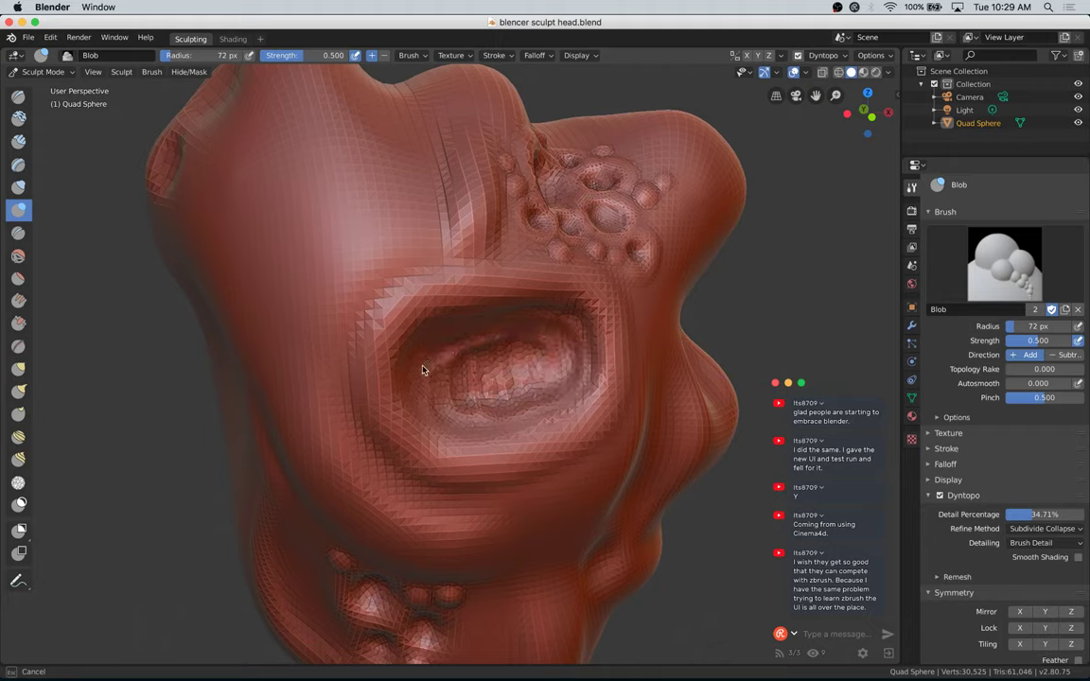
{"action": "left_click_drag", "start_coordinate": [458, 423], "coordinate": [544, 408]}
{"action": "mouse_move", "coordinate": [575, 356]}
{"action": "left_mouse_down"}
{"action": "mouse_move", "coordinate": [530, 326]}
{"action": "mouse_move", "coordinate": [431, 368]}
{"action": "mouse_move", "coordinate": [459, 341]}
{"action": "left_mouse_up"}
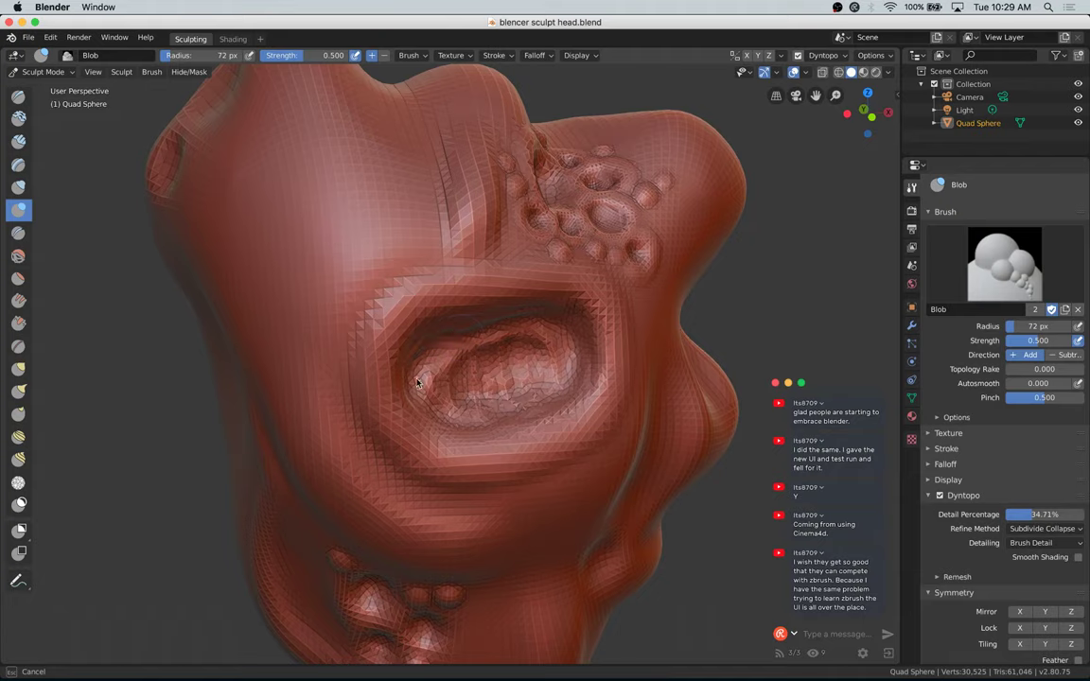
{"action": "mouse_move", "coordinate": [416, 382]}
{"action": "left_mouse_down"}
{"action": "mouse_move", "coordinate": [384, 345]}
{"action": "mouse_move", "coordinate": [416, 326]}
{"action": "mouse_move", "coordinate": [509, 399]}
{"action": "mouse_move", "coordinate": [538, 399]}
{"action": "mouse_move", "coordinate": [490, 340]}
{"action": "left_mouse_up"}
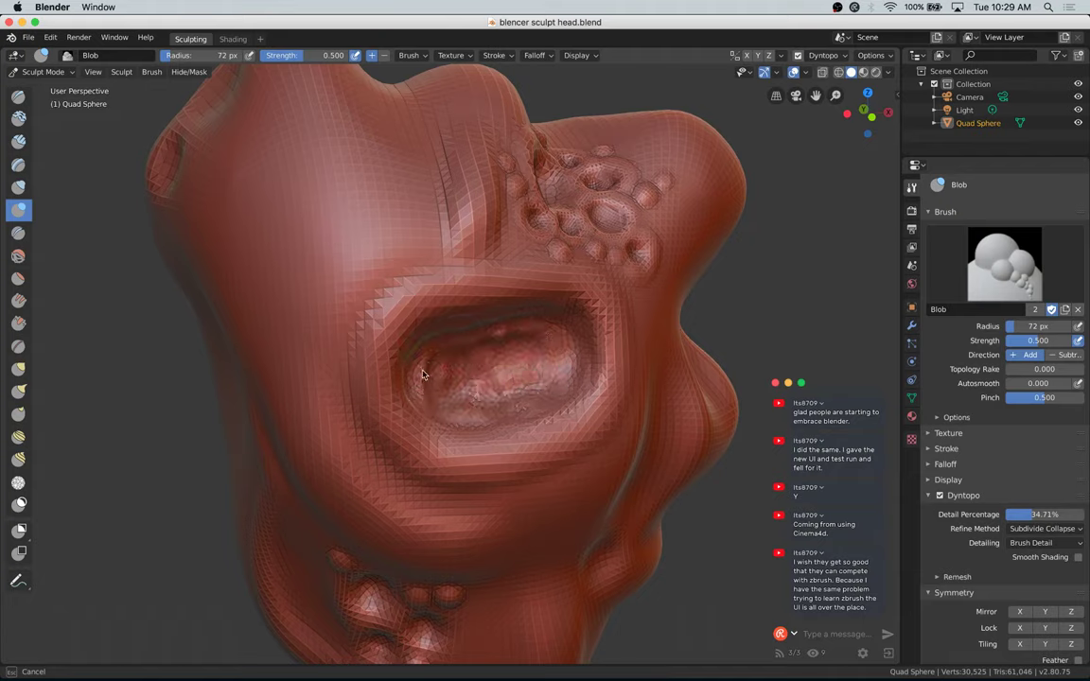
{"action": "mouse_move", "coordinate": [423, 375]}
{"action": "left_mouse_down"}
{"action": "mouse_move", "coordinate": [438, 374]}
{"action": "mouse_move", "coordinate": [419, 361]}
{"action": "mouse_move", "coordinate": [426, 352]}
{"action": "mouse_move", "coordinate": [492, 366]}
{"action": "left_mouse_up"}
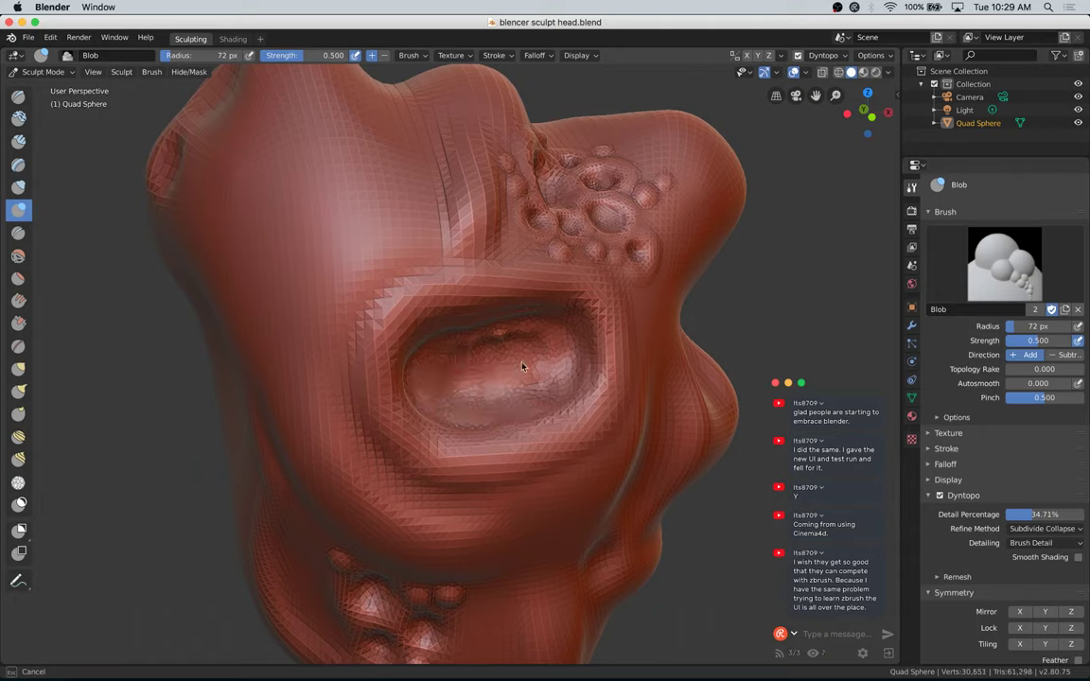
{"action": "mouse_move", "coordinate": [556, 353]}
{"action": "left_mouse_down"}
{"action": "mouse_move", "coordinate": [448, 360]}
{"action": "mouse_move", "coordinate": [568, 351]}
{"action": "left_mouse_up"}
Step: Define the socket's rear and lower inner edges and even out its floor
{"action": "left_click_drag", "start_coordinate": [866, 116], "coordinate": [784, 141]}
{"action": "mouse_move", "coordinate": [269, 276]}
{"action": "left_mouse_down"}
{"action": "mouse_move", "coordinate": [251, 310]}
{"action": "mouse_move", "coordinate": [284, 248]}
{"action": "mouse_move", "coordinate": [326, 254]}
{"action": "mouse_move", "coordinate": [250, 297]}
{"action": "mouse_move", "coordinate": [238, 318]}
{"action": "left_mouse_up"}
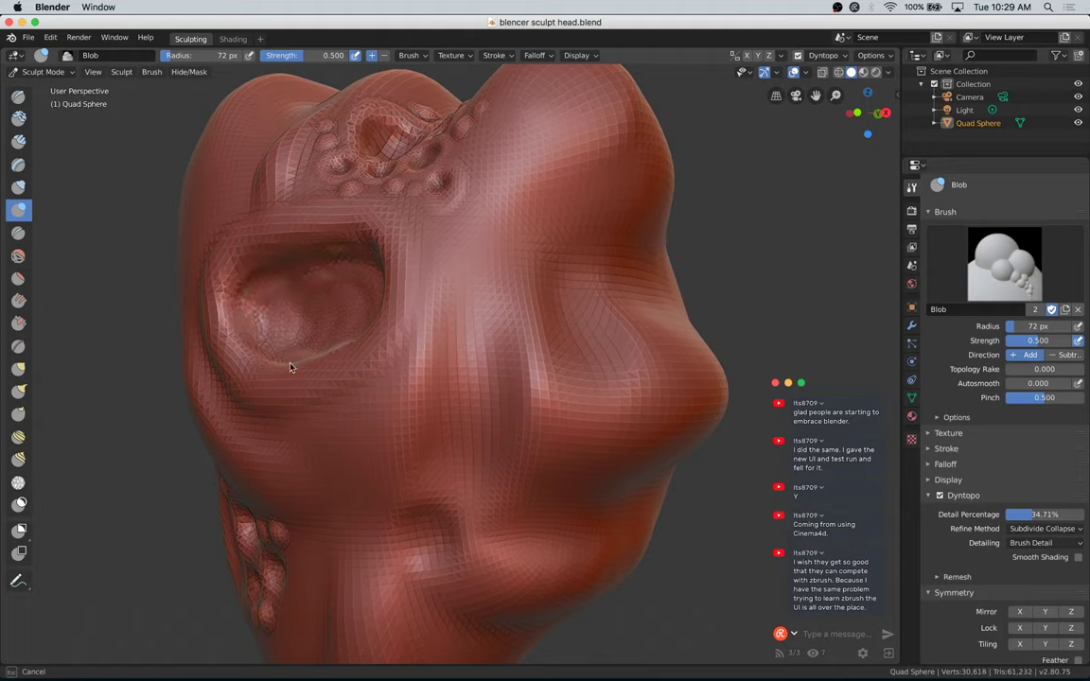
{"action": "mouse_move", "coordinate": [291, 369]}
{"action": "left_mouse_down"}
{"action": "mouse_move", "coordinate": [250, 340]}
{"action": "mouse_move", "coordinate": [299, 264]}
{"action": "mouse_move", "coordinate": [350, 271]}
{"action": "mouse_move", "coordinate": [397, 248]}
{"action": "left_mouse_up"}
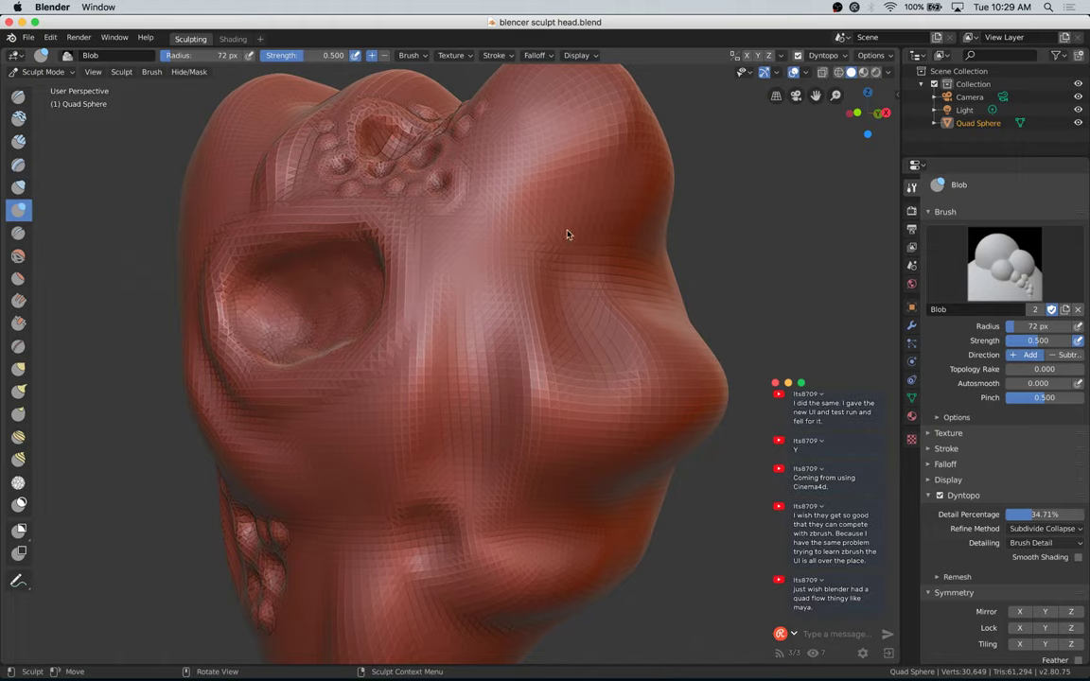
{"action": "mouse_move", "coordinate": [869, 112]}
{"action": "left_mouse_down"}
{"action": "mouse_move", "coordinate": [833, 125]}
{"action": "mouse_move", "coordinate": [862, 142]}
{"action": "mouse_move", "coordinate": [879, 187]}
{"action": "left_mouse_up"}
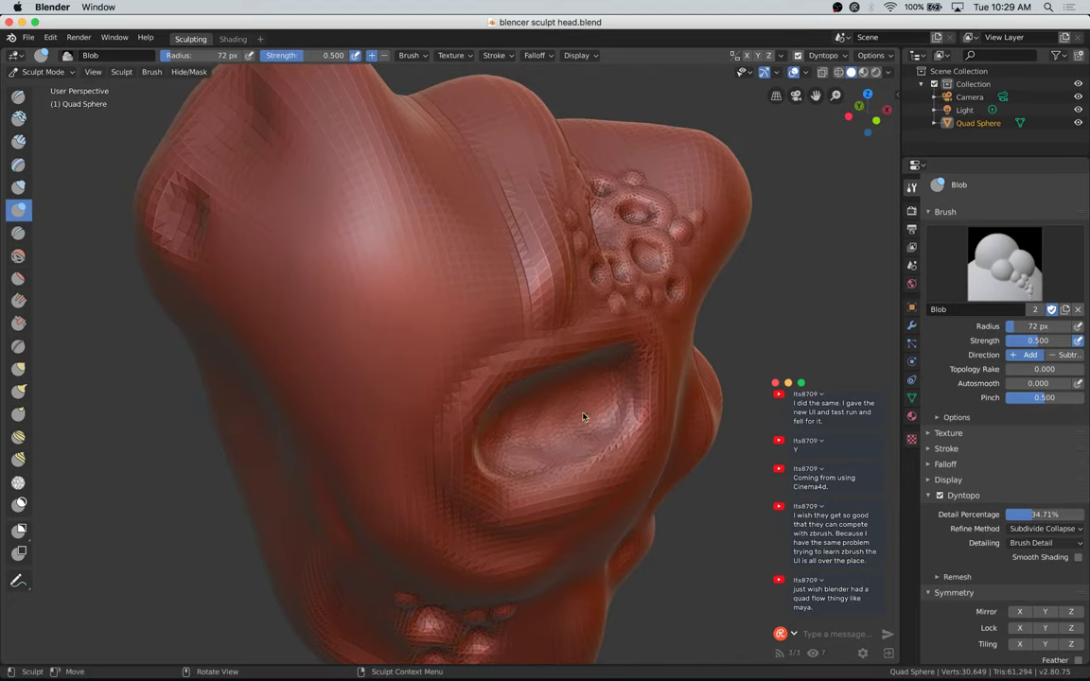
{"action": "mouse_move", "coordinate": [583, 416]}
{"action": "left_mouse_down"}
{"action": "mouse_move", "coordinate": [542, 455]}
{"action": "mouse_move", "coordinate": [588, 440]}
{"action": "mouse_move", "coordinate": [595, 423]}
{"action": "mouse_move", "coordinate": [582, 429]}
{"action": "left_mouse_up"}
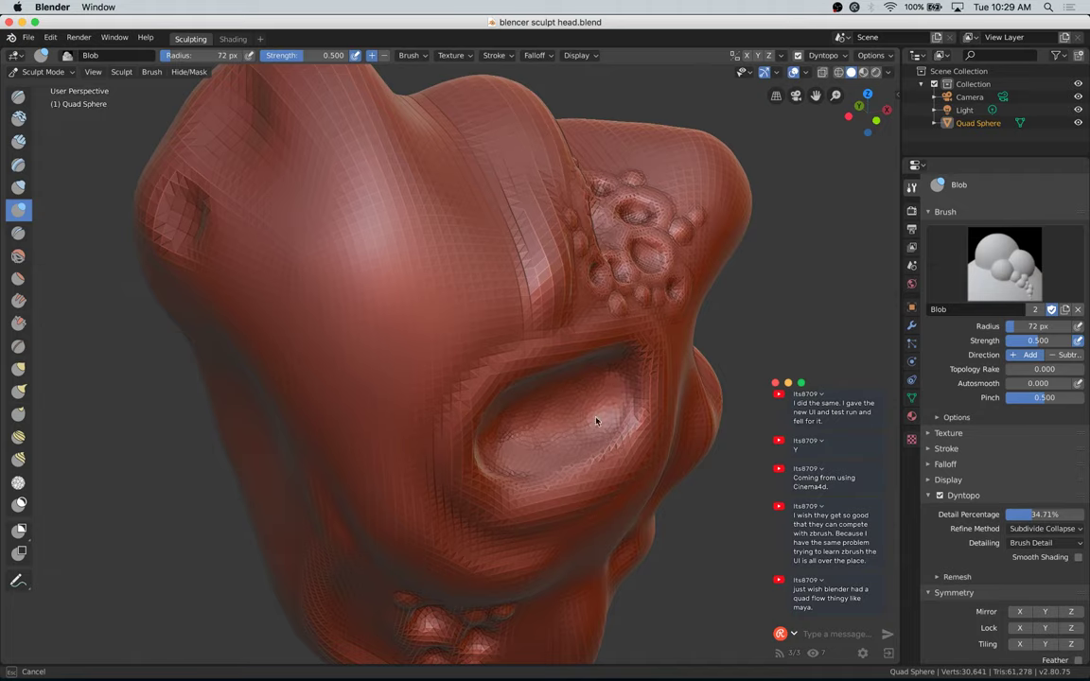
Step: Rework the socket's upper inner wall from below and save the file
{"action": "left_click_drag", "start_coordinate": [855, 115], "coordinate": [854, 65]}
{"action": "mouse_move", "coordinate": [584, 208]}
{"action": "left_mouse_down"}
{"action": "mouse_move", "coordinate": [558, 190]}
{"action": "mouse_move", "coordinate": [473, 173]}
{"action": "mouse_move", "coordinate": [507, 160]}
{"action": "mouse_move", "coordinate": [528, 188]}
{"action": "left_mouse_up"}
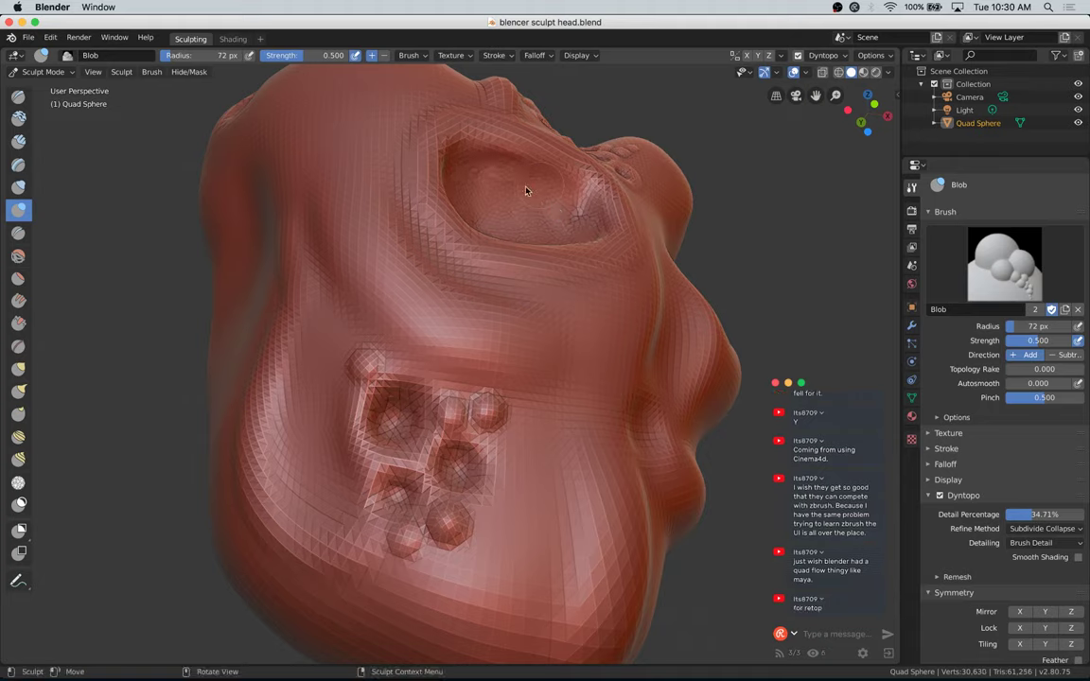
{"action": "key", "text": "ctrl+s"}
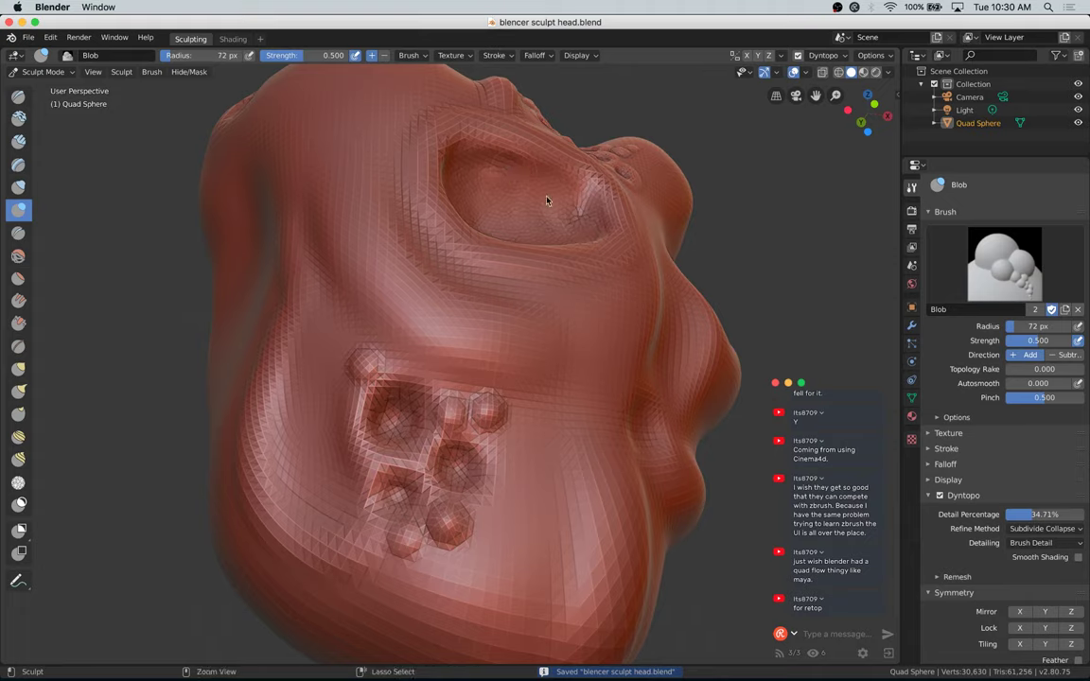
Step: Carve the socket's interior deeper, smooth its floor and front corner, and save the file
{"action": "mouse_move", "coordinate": [551, 199]}
{"action": "left_mouse_down", "text": "ctrl"}
{"action": "mouse_move", "coordinate": [588, 216]}
{"action": "mouse_move", "coordinate": [564, 198]}
{"action": "mouse_move", "coordinate": [486, 175]}
{"action": "mouse_move", "coordinate": [550, 205]}
{"action": "mouse_move", "coordinate": [485, 183]}
{"action": "mouse_move", "coordinate": [587, 218]}
{"action": "mouse_move", "coordinate": [474, 178]}
{"action": "mouse_move", "coordinate": [487, 217]}
{"action": "left_mouse_up", "text": "ctrl"}
{"action": "left_click_drag", "start_coordinate": [558, 223], "coordinate": [596, 189], "text": "shift"}
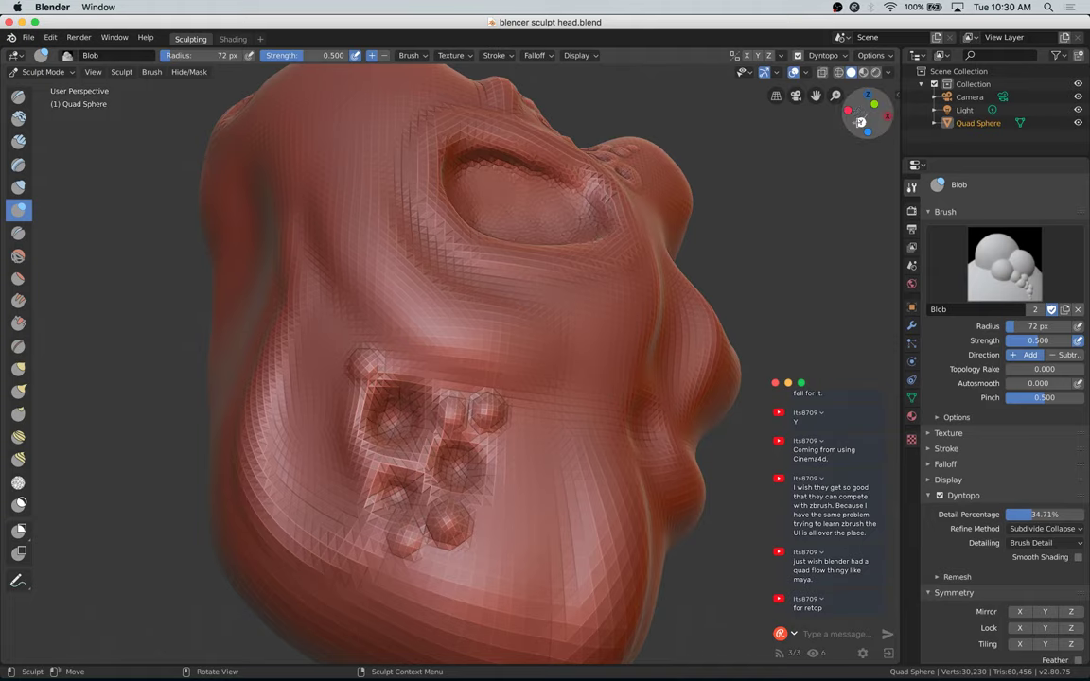
{"action": "left_click_drag", "start_coordinate": [861, 111], "coordinate": [841, 143]}
{"action": "key", "text": "super+s"}
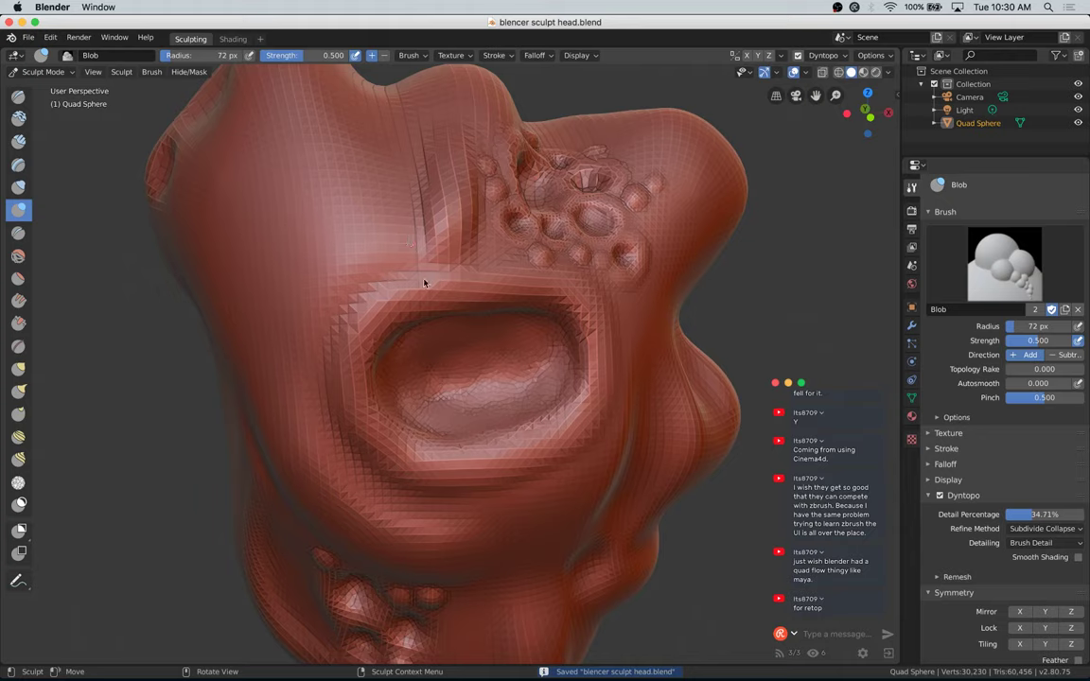
Step: Try to build up a long curved Blob ridge on the head behind the socket
{"action": "mouse_move", "coordinate": [401, 224]}
{"action": "middle_mouse_down"}
{"action": "mouse_move", "coordinate": [409, 219]}
{"action": "mouse_move", "coordinate": [389, 234]}
{"action": "middle_mouse_up"}
{"action": "middle_click_drag", "start_coordinate": [336, 167], "coordinate": [361, 169]}
{"action": "mouse_move", "coordinate": [366, 279]}
{"action": "left_mouse_down"}
{"action": "mouse_move", "coordinate": [362, 289]}
{"action": "mouse_move", "coordinate": [384, 183]}
{"action": "mouse_move", "coordinate": [372, 190]}
{"action": "mouse_move", "coordinate": [389, 185]}
{"action": "mouse_move", "coordinate": [377, 174]}
{"action": "mouse_move", "coordinate": [363, 269]}
{"action": "mouse_move", "coordinate": [389, 338]}
{"action": "left_mouse_up"}
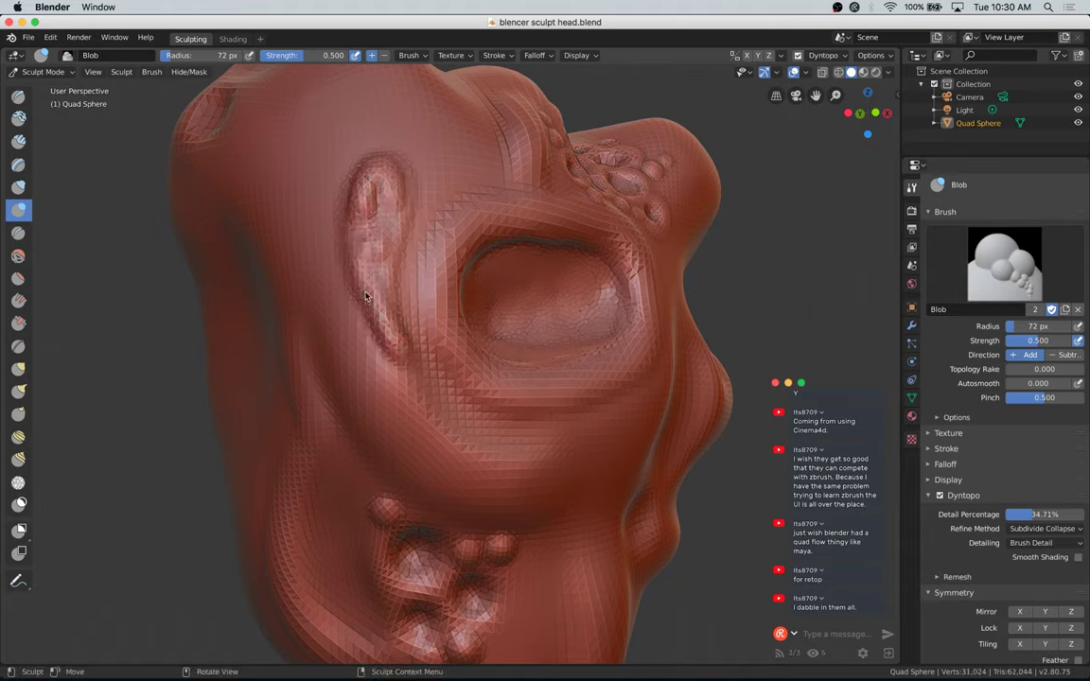
{"action": "key", "text": "ctrl+z"}
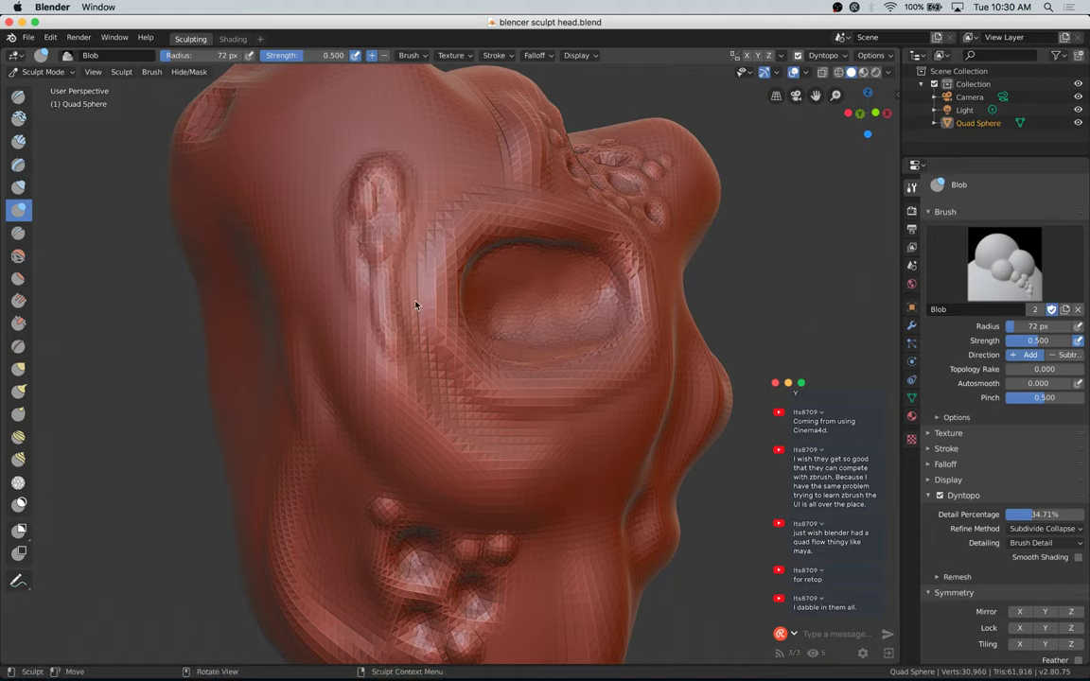
{"action": "middle_click_drag", "start_coordinate": [420, 243], "coordinate": [393, 238]}
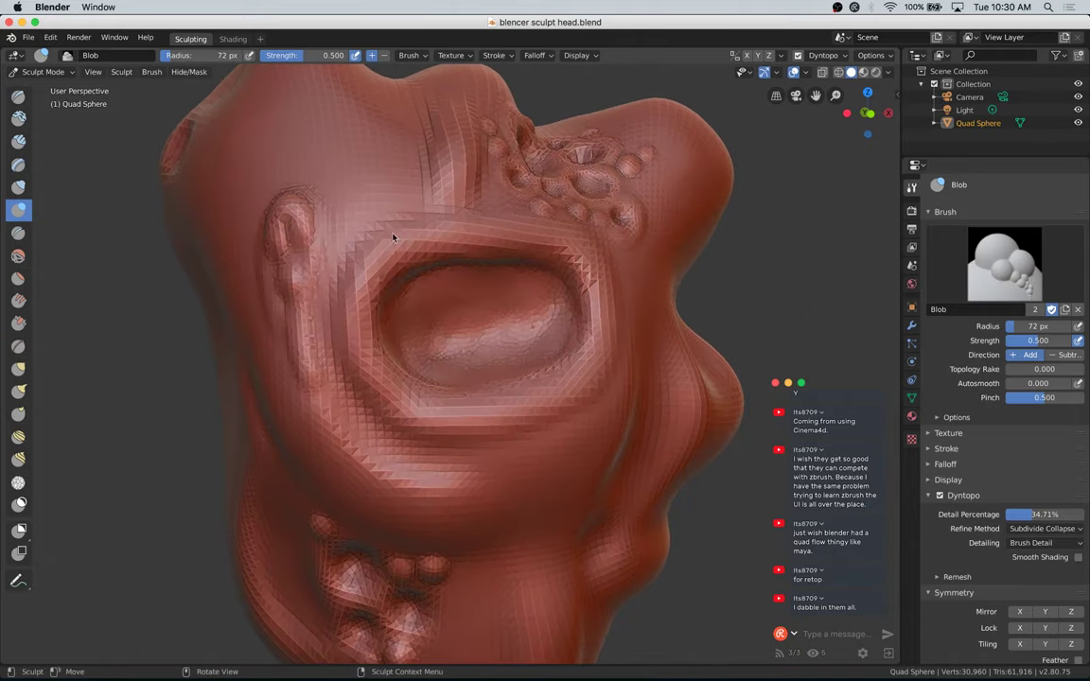
{"action": "mouse_move", "coordinate": [294, 209]}
{"action": "left_mouse_down"}
{"action": "mouse_move", "coordinate": [297, 195]}
{"action": "mouse_move", "coordinate": [316, 244]}
{"action": "mouse_move", "coordinate": [299, 256]}
{"action": "mouse_move", "coordinate": [265, 221]}
{"action": "mouse_move", "coordinate": [302, 356]}
{"action": "left_mouse_up"}
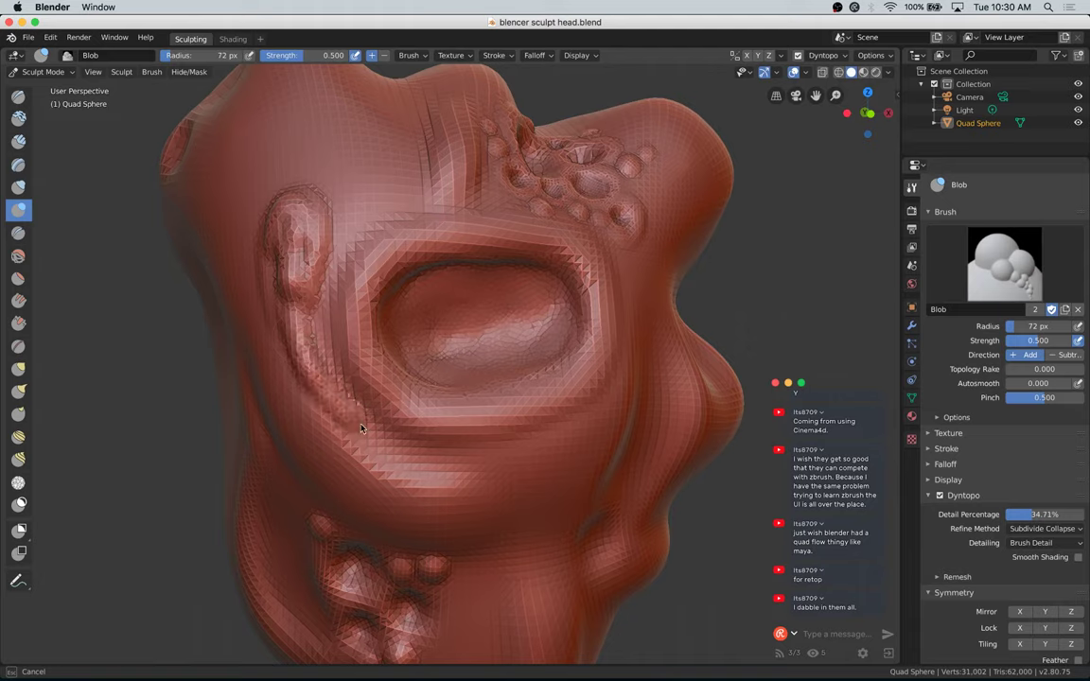
{"action": "left_click_drag", "start_coordinate": [361, 429], "coordinate": [349, 413]}
Step: Undo all the Blob strokes of the ridge behind the socket
{"action": "key", "text": "ctrl+z"}
{"action": "key", "text": "ctrl+z"}
{"action": "key", "text": "ctrl+z"}
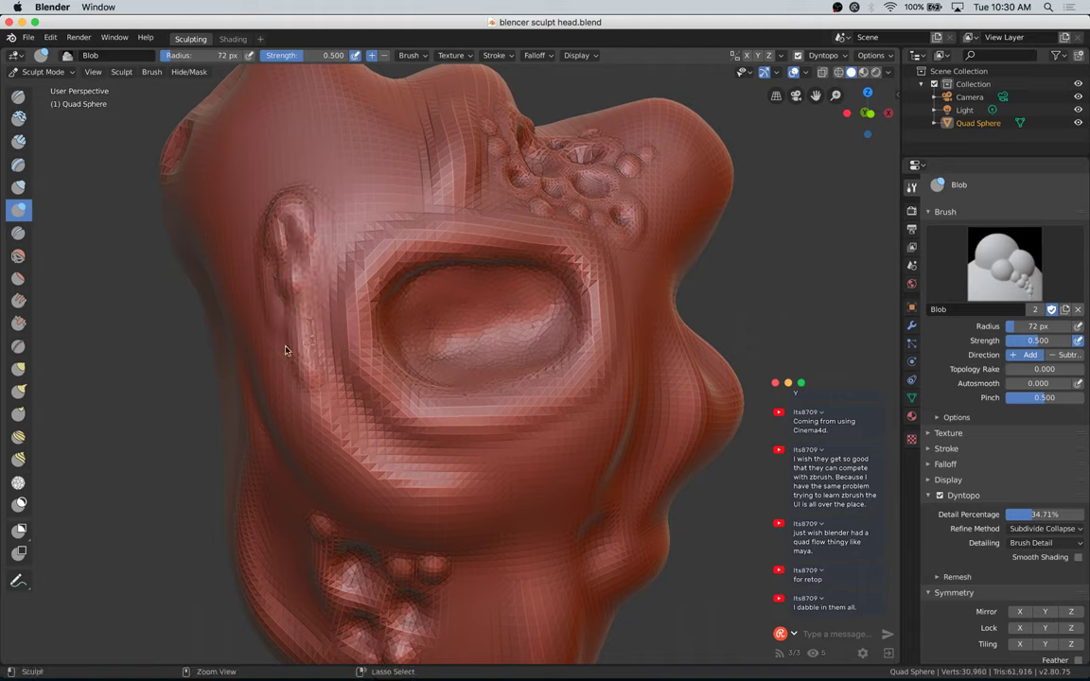
{"action": "key", "text": "super+z"}
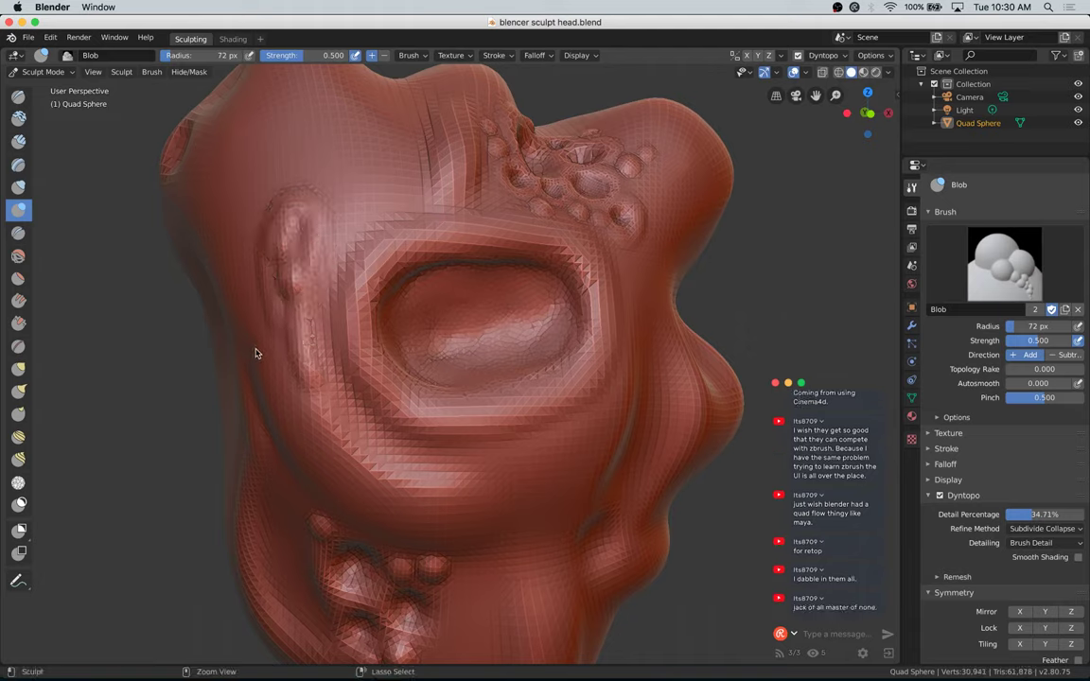
{"action": "key", "text": "ctrl+z"}
{"action": "key", "text": "ctrl+z"}
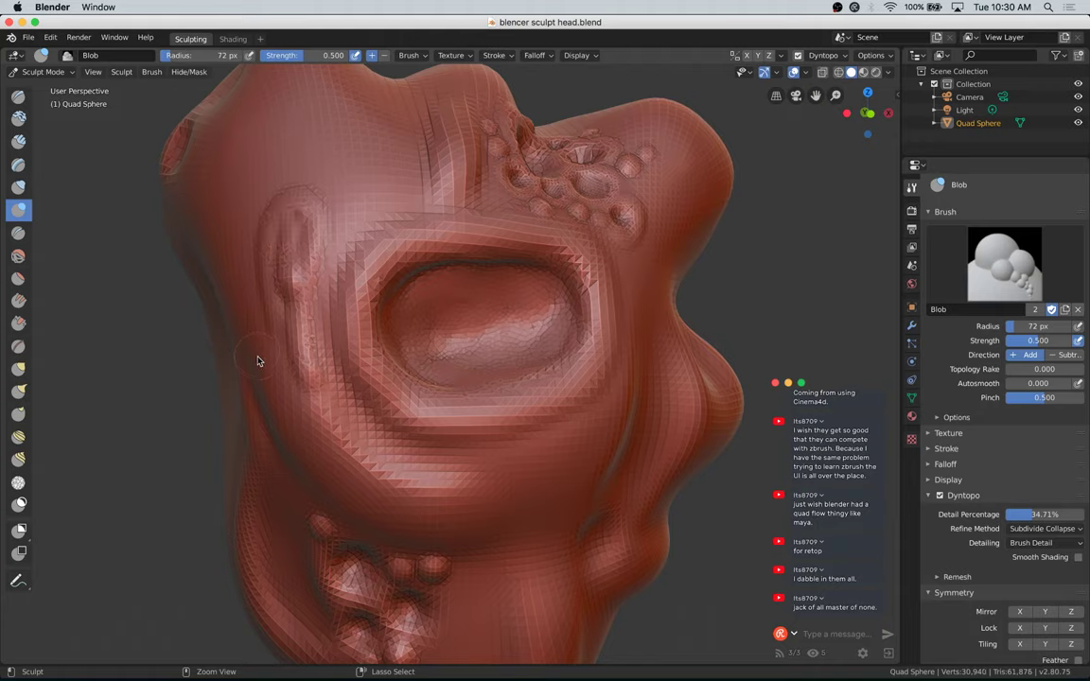
{"action": "key", "text": "super+z"}
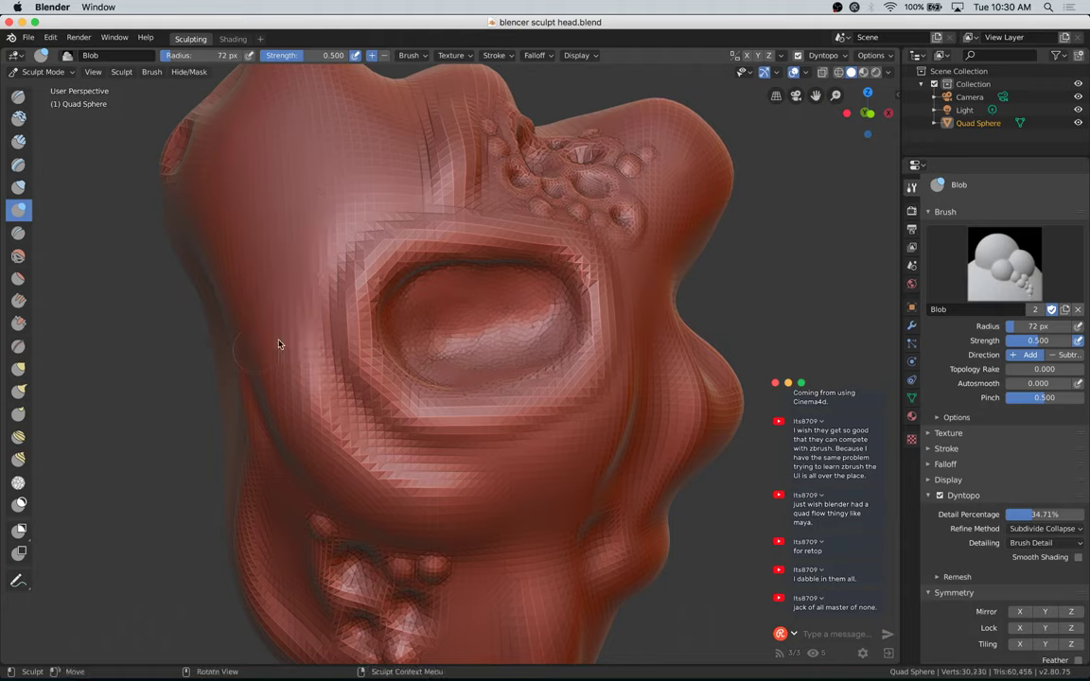
Step: Build up a long curved ridge on the head behind the socket with Blob strokes at radius 72 px and strength 0.500
{"action": "left_click_drag", "start_coordinate": [354, 452], "coordinate": [337, 432]}
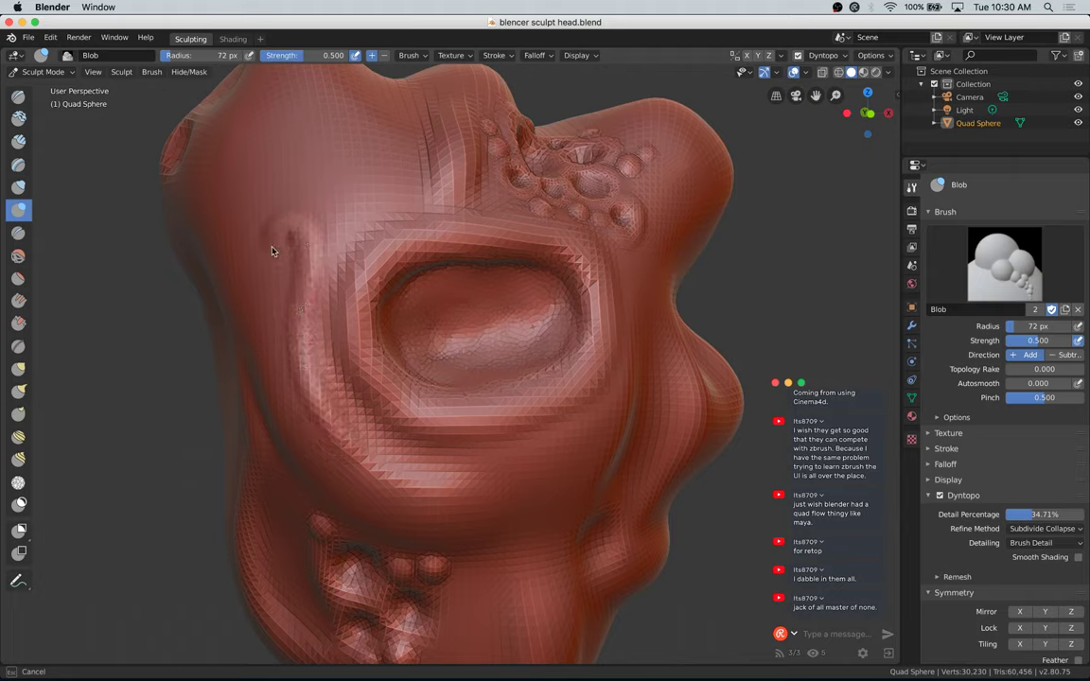
{"action": "left_click_drag", "start_coordinate": [284, 331], "coordinate": [342, 428]}
{"action": "left_click_drag", "start_coordinate": [287, 258], "coordinate": [292, 301]}
{"action": "mouse_move", "coordinate": [285, 224]}
{"action": "left_mouse_down"}
{"action": "mouse_move", "coordinate": [292, 327]}
{"action": "mouse_move", "coordinate": [296, 247]}
{"action": "mouse_move", "coordinate": [301, 285]}
{"action": "mouse_move", "coordinate": [281, 232]}
{"action": "mouse_move", "coordinate": [305, 345]}
{"action": "left_mouse_up"}
{"action": "mouse_move", "coordinate": [270, 244]}
{"action": "left_mouse_down"}
{"action": "mouse_move", "coordinate": [290, 324]}
{"action": "mouse_move", "coordinate": [282, 230]}
{"action": "mouse_move", "coordinate": [284, 335]}
{"action": "left_mouse_up"}
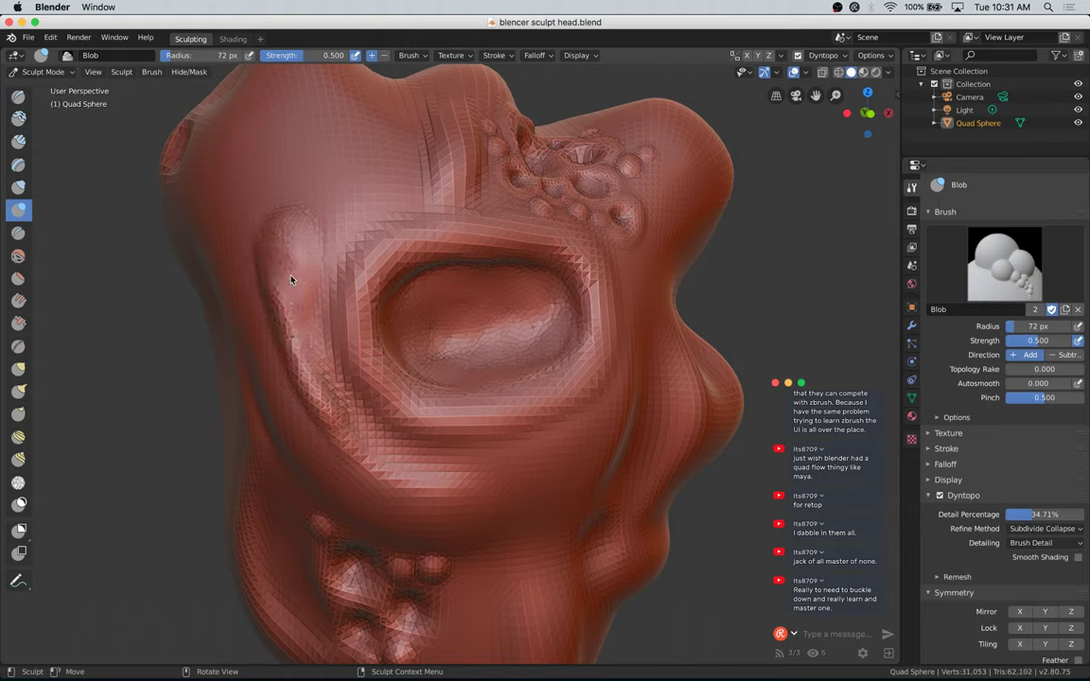
Step: Smooth the curved ridge behind the socket along its length and round off its upper end
{"action": "left_click_drag", "start_coordinate": [292, 280], "coordinate": [308, 364]}
{"action": "left_click_drag", "start_coordinate": [287, 277], "coordinate": [318, 388], "text": "shift"}
{"action": "mouse_move", "coordinate": [294, 316]}
{"action": "left_mouse_down", "text": "shift"}
{"action": "mouse_move", "coordinate": [352, 428]}
{"action": "mouse_move", "coordinate": [333, 384]}
{"action": "left_mouse_up", "text": "shift"}
{"action": "left_click_drag", "start_coordinate": [273, 243], "coordinate": [297, 227], "text": "shift"}
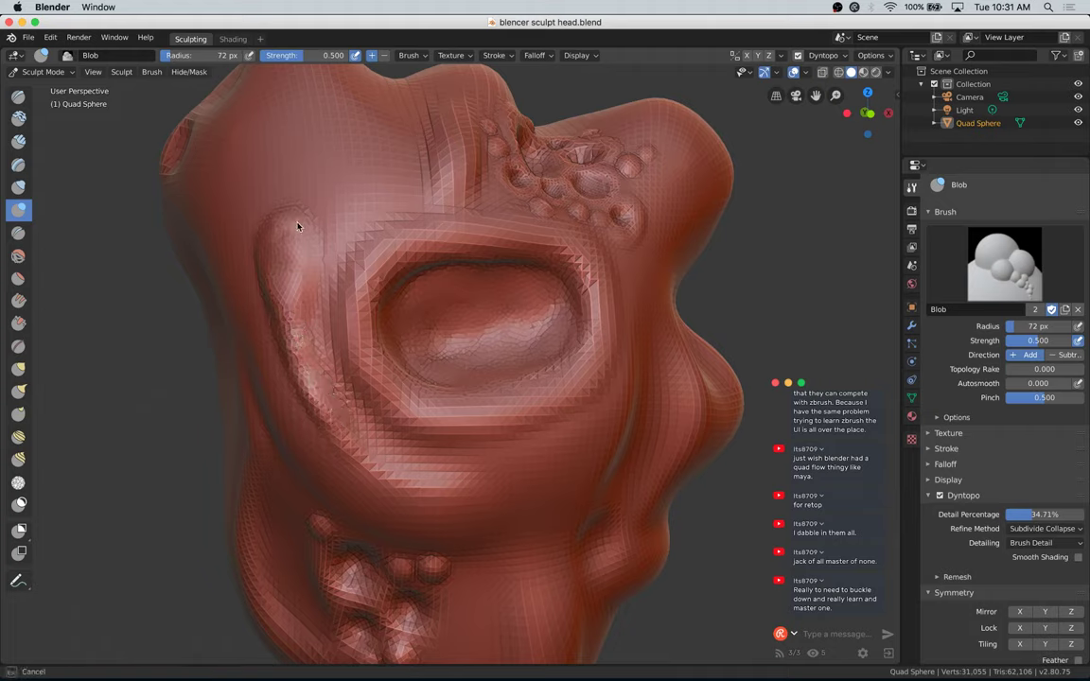
{"action": "left_click_drag", "start_coordinate": [295, 290], "coordinate": [274, 254], "text": "shift"}
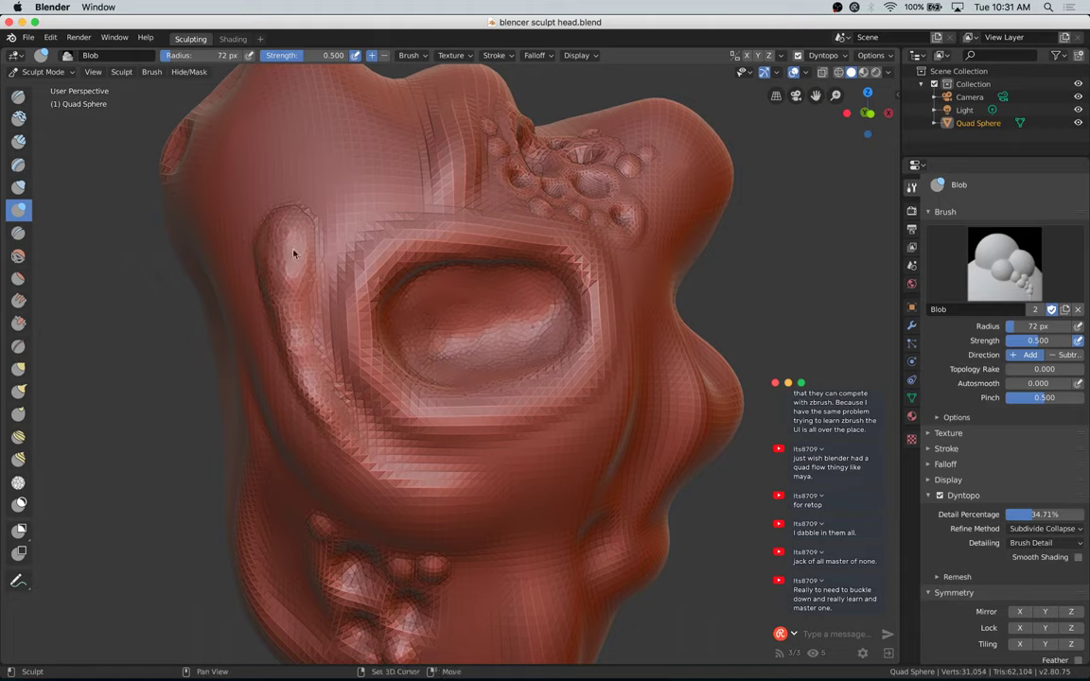
{"action": "left_click_drag", "start_coordinate": [289, 309], "coordinate": [296, 335], "text": "shift"}
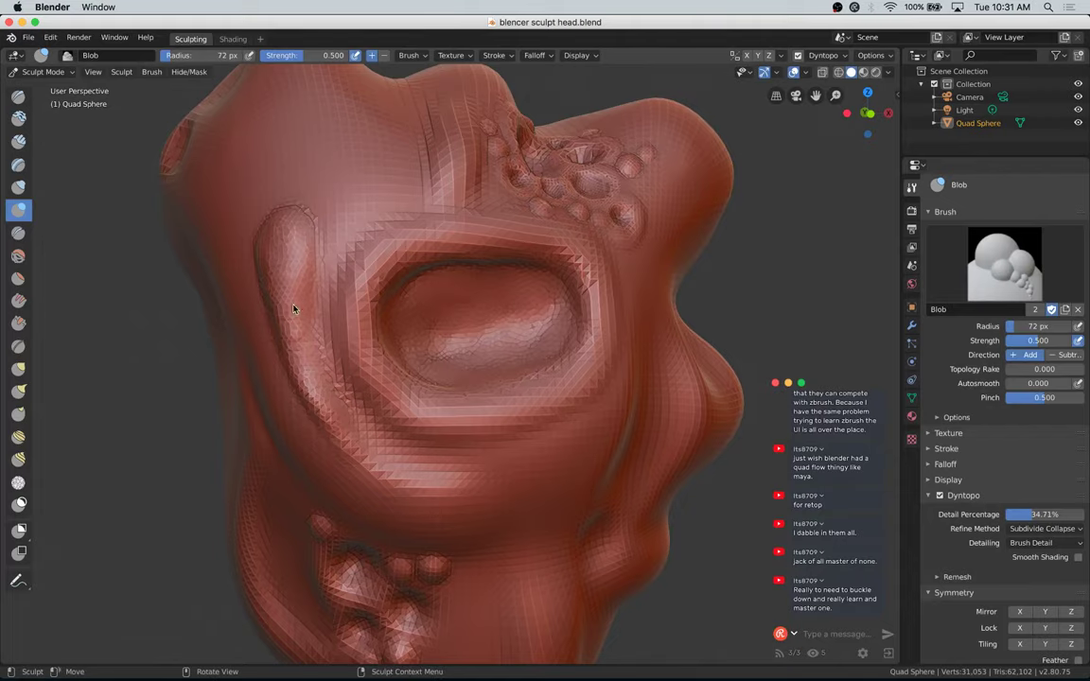
Step: Thicken the rear side of the ridge behind the socket with more Blob strokes, from its upper end to its lower taper
{"action": "mouse_move", "coordinate": [361, 271]}
{"action": "middle_mouse_down"}
{"action": "mouse_move", "coordinate": [370, 260]}
{"action": "mouse_move", "coordinate": [431, 258]}
{"action": "mouse_move", "coordinate": [460, 273]}
{"action": "mouse_move", "coordinate": [450, 271]}
{"action": "middle_mouse_up"}
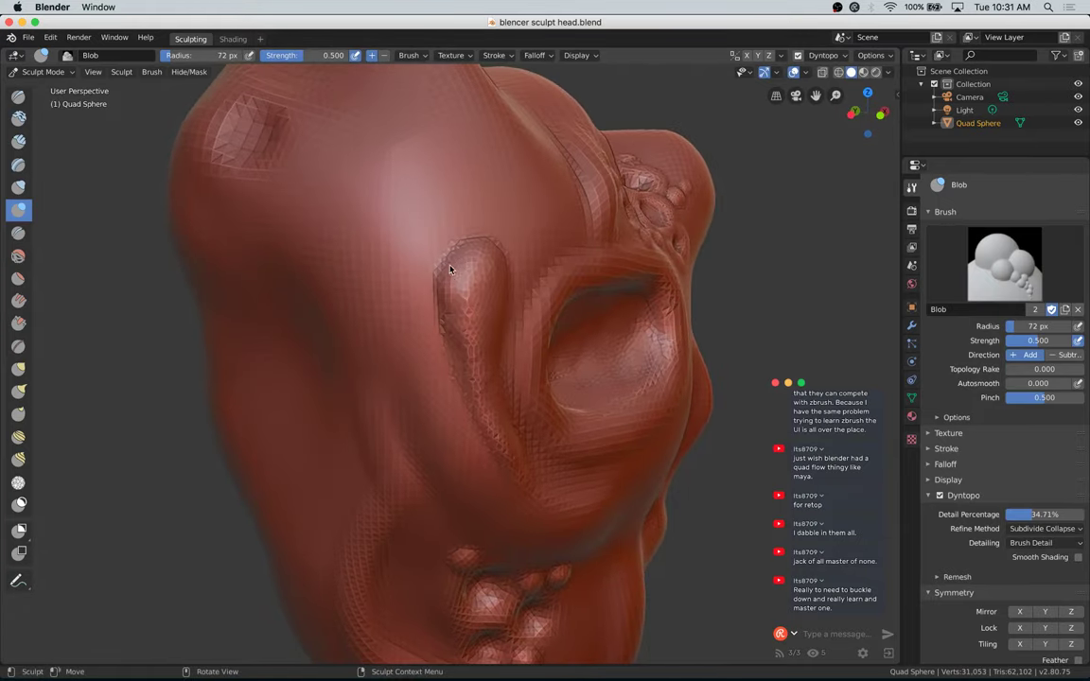
{"action": "left_click_drag", "start_coordinate": [463, 263], "coordinate": [469, 371]}
{"action": "left_click_drag", "start_coordinate": [456, 328], "coordinate": [495, 436]}
{"action": "mouse_move", "coordinate": [481, 377]}
{"action": "left_mouse_down"}
{"action": "mouse_move", "coordinate": [457, 301]}
{"action": "mouse_move", "coordinate": [479, 271]}
{"action": "mouse_move", "coordinate": [480, 355]}
{"action": "left_mouse_up"}
{"action": "mouse_move", "coordinate": [480, 355]}
{"action": "left_mouse_down"}
{"action": "mouse_move", "coordinate": [480, 282]}
{"action": "mouse_move", "coordinate": [488, 359]}
{"action": "mouse_move", "coordinate": [490, 312]}
{"action": "mouse_move", "coordinate": [463, 302]}
{"action": "mouse_move", "coordinate": [461, 327]}
{"action": "mouse_move", "coordinate": [472, 394]}
{"action": "left_mouse_up"}
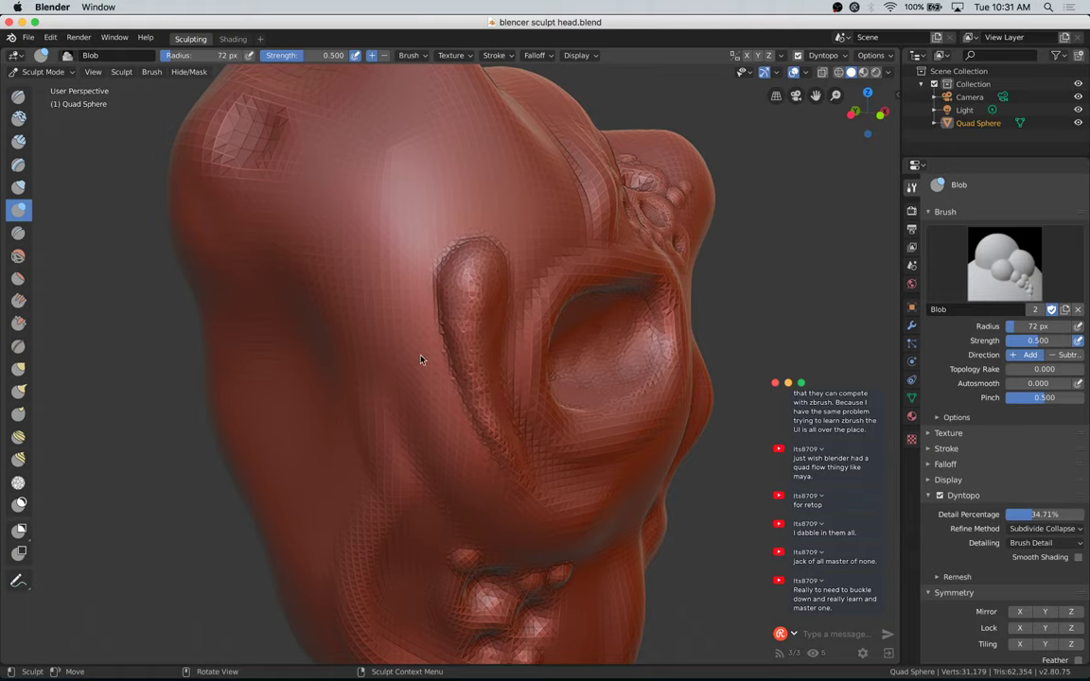
Step: Build up a second curved Blob ridge behind the first, with both converging below the socket's rear corner
{"action": "left_click_drag", "start_coordinate": [867, 112], "coordinate": [837, 114]}
{"action": "left_click_drag", "start_coordinate": [380, 362], "coordinate": [363, 264]}
{"action": "mouse_move", "coordinate": [392, 301]}
{"action": "left_mouse_down"}
{"action": "mouse_move", "coordinate": [404, 360]}
{"action": "mouse_move", "coordinate": [356, 297]}
{"action": "mouse_move", "coordinate": [367, 246]}
{"action": "mouse_move", "coordinate": [401, 277]}
{"action": "mouse_move", "coordinate": [379, 275]}
{"action": "mouse_move", "coordinate": [387, 341]}
{"action": "mouse_move", "coordinate": [369, 265]}
{"action": "left_mouse_up"}
{"action": "left_click_drag", "start_coordinate": [383, 328], "coordinate": [371, 282]}
{"action": "mouse_move", "coordinate": [365, 270]}
{"action": "left_mouse_down"}
{"action": "mouse_move", "coordinate": [362, 260]}
{"action": "mouse_move", "coordinate": [386, 342]}
{"action": "mouse_move", "coordinate": [357, 319]}
{"action": "mouse_move", "coordinate": [353, 276]}
{"action": "mouse_move", "coordinate": [382, 270]}
{"action": "mouse_move", "coordinate": [371, 307]}
{"action": "mouse_move", "coordinate": [389, 324]}
{"action": "mouse_move", "coordinate": [385, 297]}
{"action": "mouse_move", "coordinate": [417, 388]}
{"action": "mouse_move", "coordinate": [403, 364]}
{"action": "left_mouse_up"}
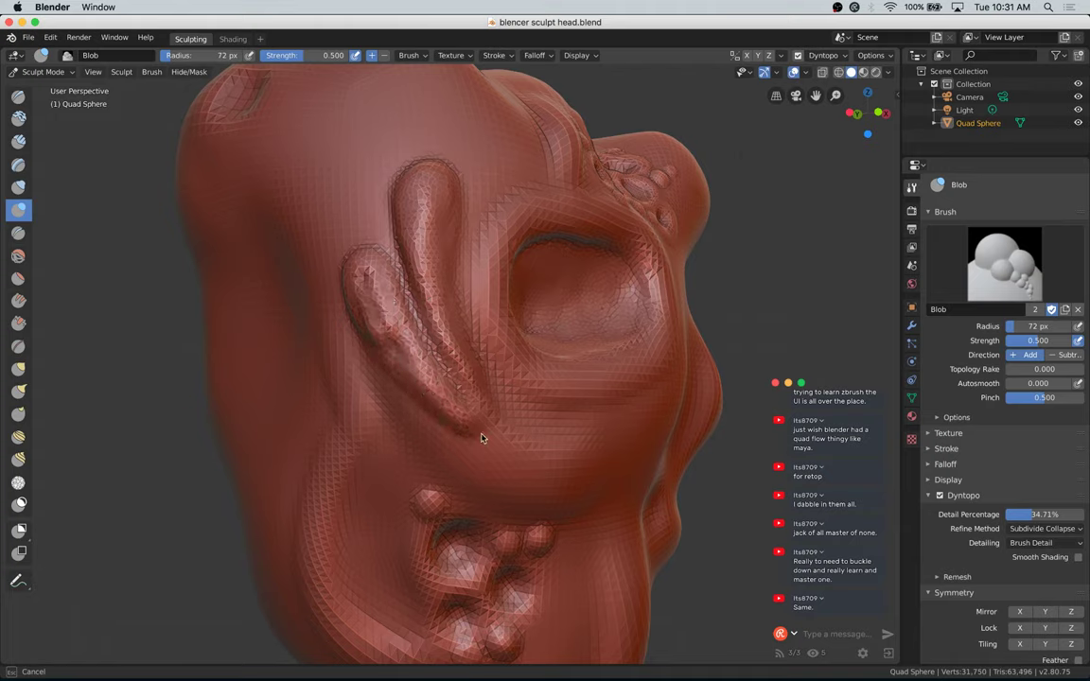
Step: Smooth the surface of the second ridge from its rounded upper end to its middle
{"action": "mouse_move", "coordinate": [370, 276]}
{"action": "left_mouse_down", "text": "shift"}
{"action": "mouse_move", "coordinate": [383, 331]}
{"action": "mouse_move", "coordinate": [376, 297]}
{"action": "mouse_move", "coordinate": [383, 331]}
{"action": "mouse_move", "coordinate": [417, 373]}
{"action": "left_mouse_up", "text": "shift"}
{"action": "left_click_drag", "start_coordinate": [390, 336], "coordinate": [416, 367], "text": "shift"}
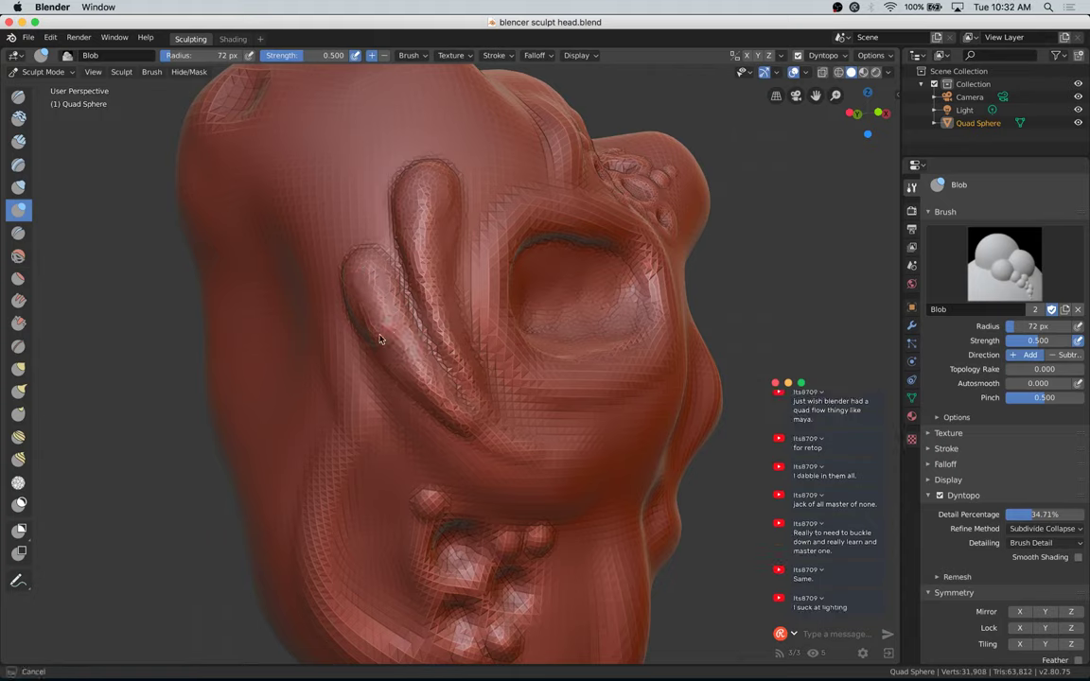
{"action": "mouse_move", "coordinate": [369, 319]}
{"action": "left_mouse_down", "text": "shift"}
{"action": "mouse_move", "coordinate": [379, 312]}
{"action": "mouse_move", "coordinate": [433, 381]}
{"action": "left_mouse_up", "text": "shift"}
{"action": "mouse_move", "coordinate": [369, 279]}
{"action": "left_mouse_down"}
{"action": "mouse_move", "coordinate": [389, 327]}
{"action": "mouse_move", "coordinate": [337, 239]}
{"action": "mouse_move", "coordinate": [337, 277]}
{"action": "mouse_move", "coordinate": [327, 255]}
{"action": "mouse_move", "coordinate": [371, 324]}
{"action": "mouse_move", "coordinate": [403, 276]}
{"action": "left_mouse_up"}
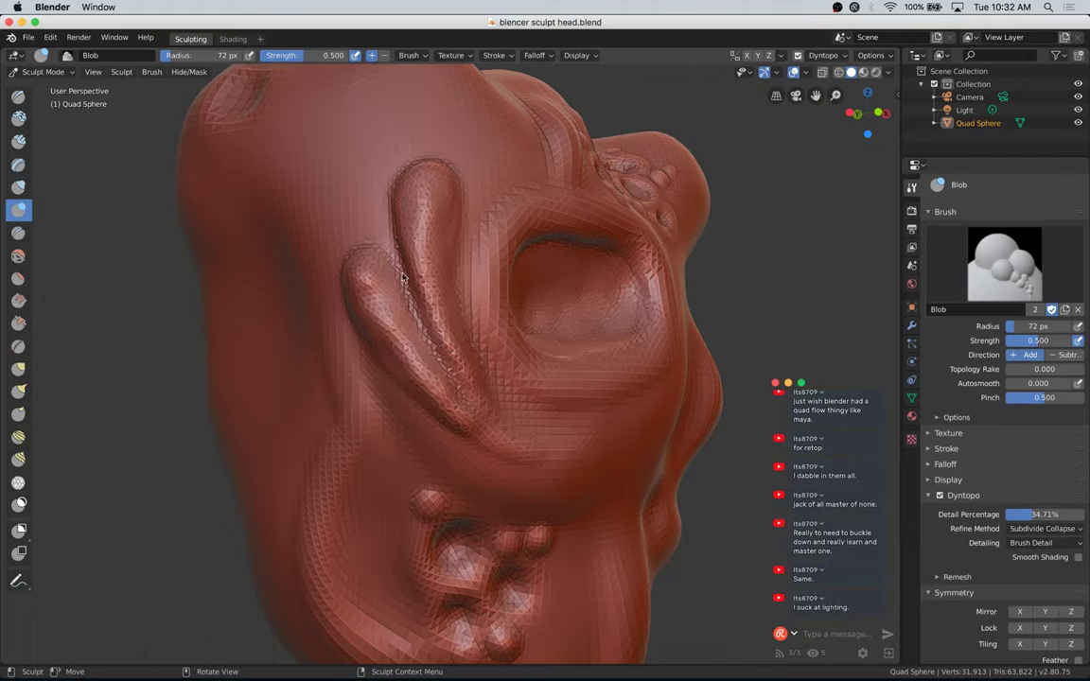
Step: Build up the upper half of the second ridge further and smooth its rounded upper end
{"action": "mouse_move", "coordinate": [549, 302]}
{"action": "middle_mouse_down"}
{"action": "mouse_move", "coordinate": [570, 299]}
{"action": "mouse_move", "coordinate": [507, 318]}
{"action": "middle_mouse_up"}
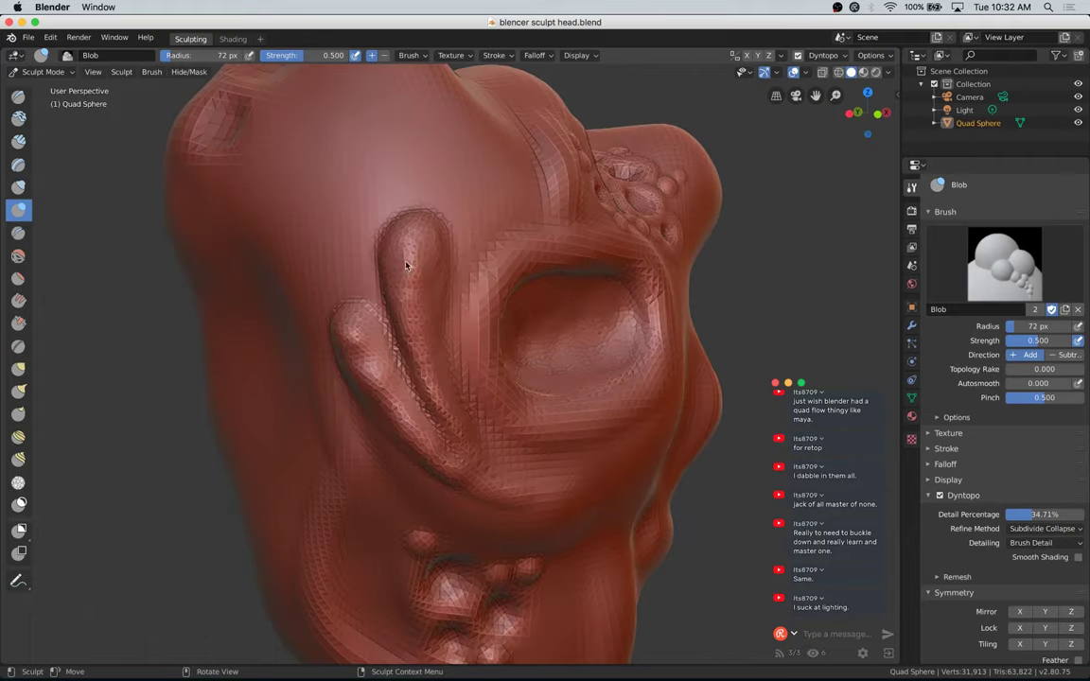
{"action": "middle_click_drag", "start_coordinate": [515, 386], "coordinate": [551, 363]}
{"action": "middle_click_drag", "start_coordinate": [566, 359], "coordinate": [553, 372]}
{"action": "left_click_drag", "start_coordinate": [450, 243], "coordinate": [472, 318]}
{"action": "left_click_drag", "start_coordinate": [455, 271], "coordinate": [510, 347]}
{"action": "mouse_move", "coordinate": [456, 238]}
{"action": "left_mouse_down", "text": "shift"}
{"action": "mouse_move", "coordinate": [480, 316]}
{"action": "mouse_move", "coordinate": [531, 372]}
{"action": "mouse_move", "coordinate": [476, 282]}
{"action": "left_mouse_up", "text": "shift"}
{"action": "left_click_drag", "start_coordinate": [470, 252], "coordinate": [478, 279], "text": "shift"}
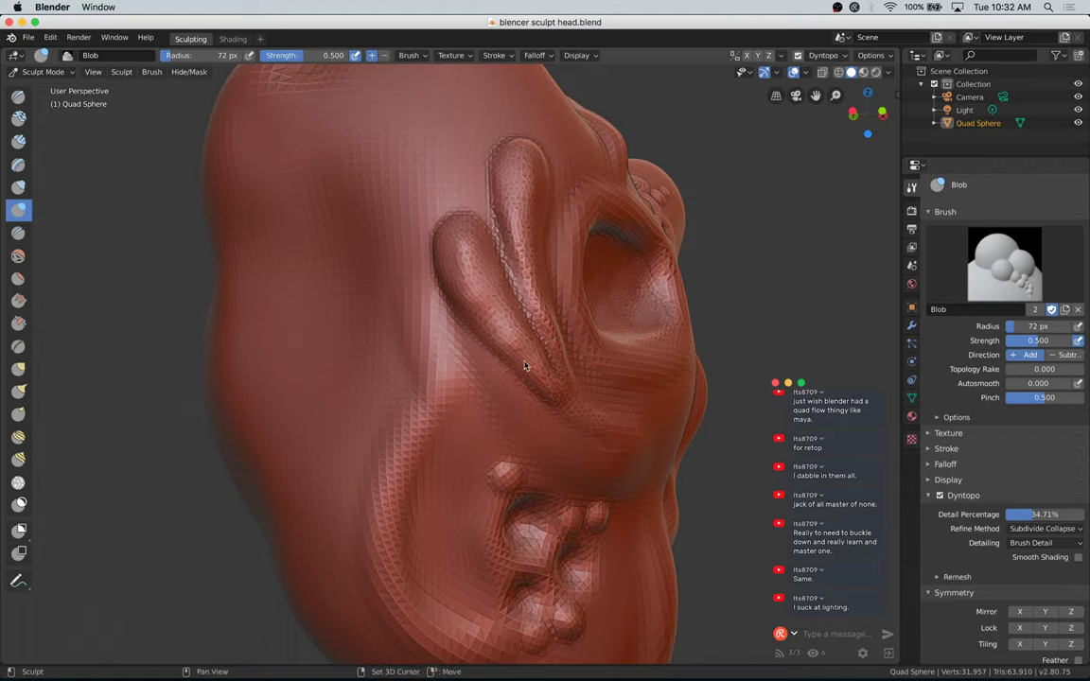
Step: Blend the lower ends of both ridges into the cheek and smooth the upper part of the ridge nearest the socket
{"action": "left_click_drag", "start_coordinate": [567, 409], "coordinate": [592, 426]}
{"action": "mouse_move", "coordinate": [511, 338]}
{"action": "left_mouse_down"}
{"action": "mouse_move", "coordinate": [614, 426]}
{"action": "mouse_move", "coordinate": [589, 414]}
{"action": "left_mouse_up"}
{"action": "left_click_drag", "start_coordinate": [545, 331], "coordinate": [616, 416]}
{"action": "left_click_drag", "start_coordinate": [558, 359], "coordinate": [606, 411]}
{"action": "left_click_drag", "start_coordinate": [538, 378], "coordinate": [575, 429]}
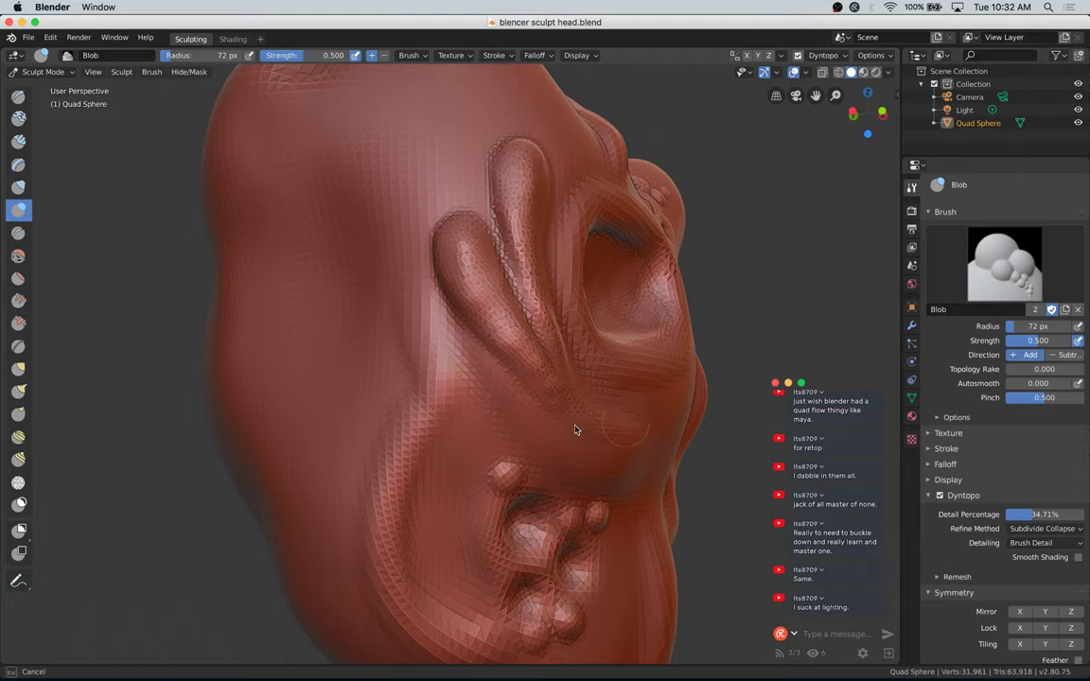
{"action": "left_click_drag", "start_coordinate": [546, 368], "coordinate": [555, 352], "text": "shift"}
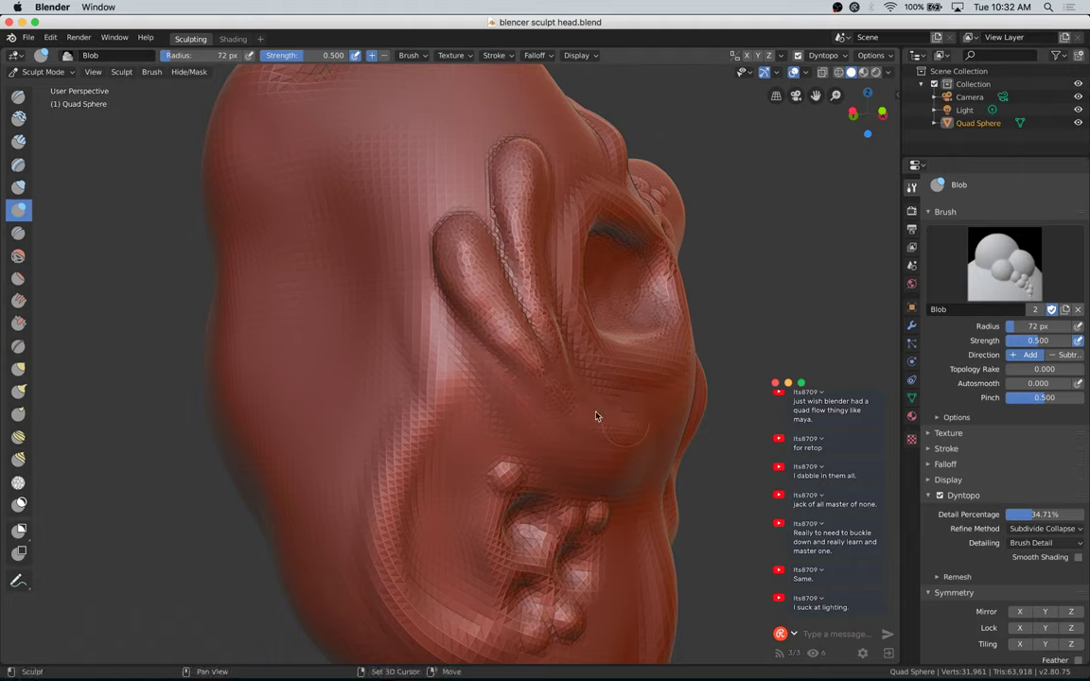
{"action": "left_click_drag", "start_coordinate": [882, 114], "coordinate": [602, 277]}
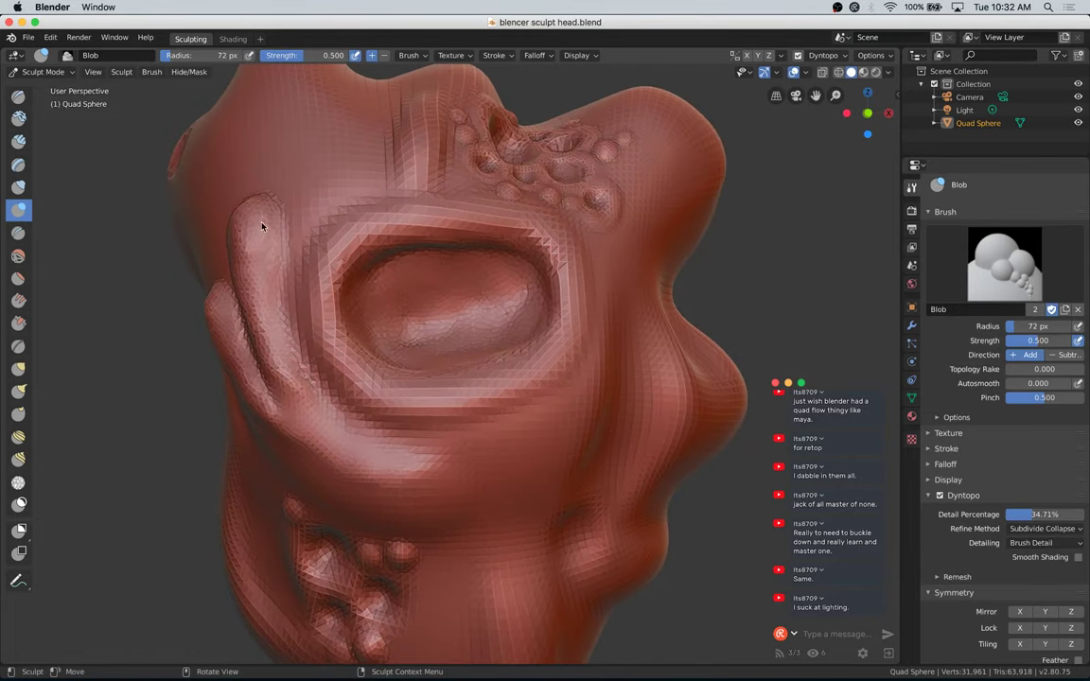
{"action": "mouse_move", "coordinate": [263, 227]}
{"action": "left_mouse_down", "text": "shift"}
{"action": "mouse_move", "coordinate": [251, 253]}
{"action": "mouse_move", "coordinate": [262, 293]}
{"action": "mouse_move", "coordinate": [282, 308]}
{"action": "left_mouse_up", "text": "shift"}
Step: Build up a curved Blob ridge in the hollow beside the jaw pits and add a stroke along the hollow's outer rim
{"action": "mouse_move", "coordinate": [867, 115]}
{"action": "left_mouse_down"}
{"action": "mouse_move", "coordinate": [865, 126]}
{"action": "mouse_move", "coordinate": [868, 105]}
{"action": "mouse_move", "coordinate": [873, 115]}
{"action": "left_mouse_up"}
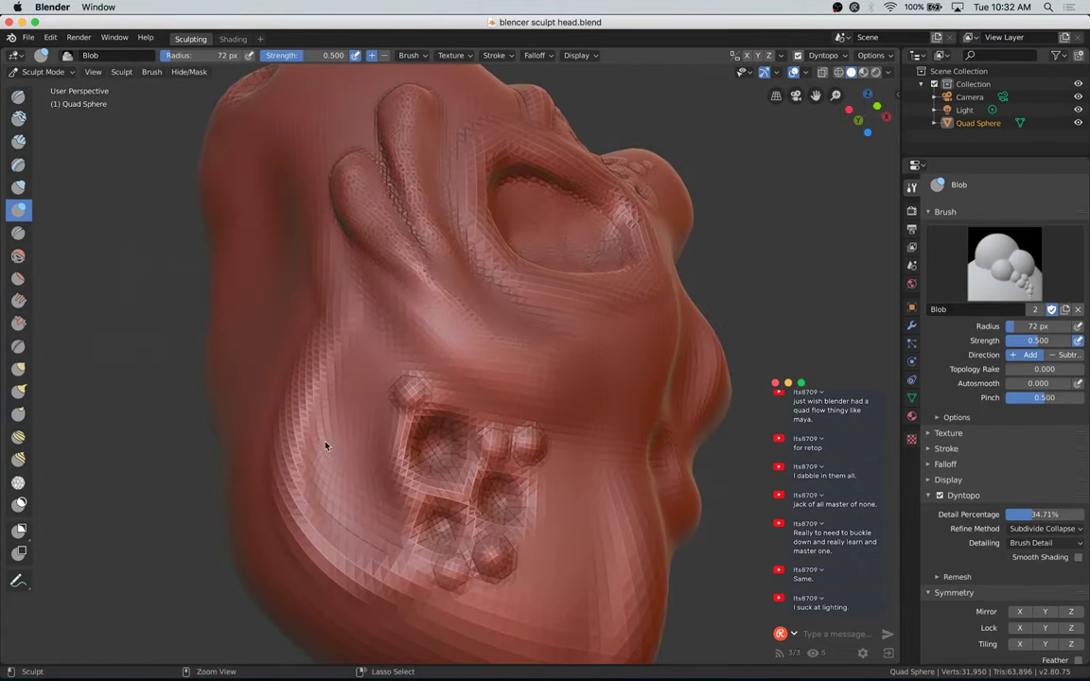
{"action": "left_click_drag", "start_coordinate": [325, 446], "coordinate": [331, 492]}
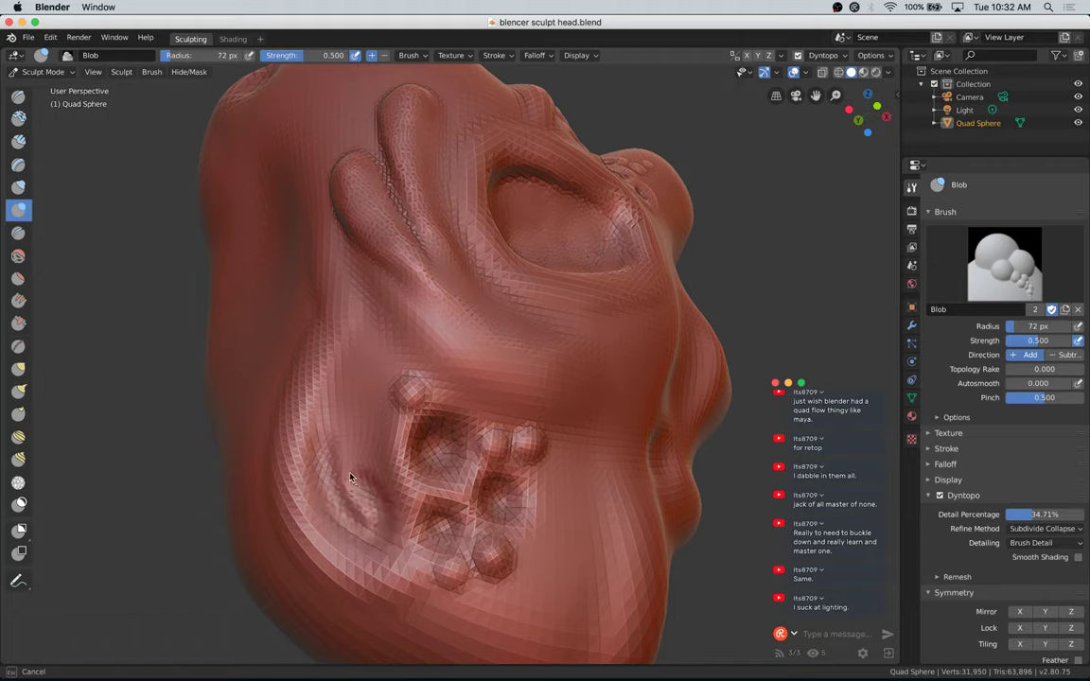
{"action": "left_click_drag", "start_coordinate": [324, 431], "coordinate": [343, 386]}
{"action": "mouse_move", "coordinate": [333, 471]}
{"action": "left_mouse_down"}
{"action": "mouse_move", "coordinate": [365, 528]}
{"action": "mouse_move", "coordinate": [342, 509]}
{"action": "mouse_move", "coordinate": [369, 511]}
{"action": "mouse_move", "coordinate": [370, 536]}
{"action": "mouse_move", "coordinate": [334, 501]}
{"action": "mouse_move", "coordinate": [343, 505]}
{"action": "mouse_move", "coordinate": [323, 450]}
{"action": "left_mouse_up"}
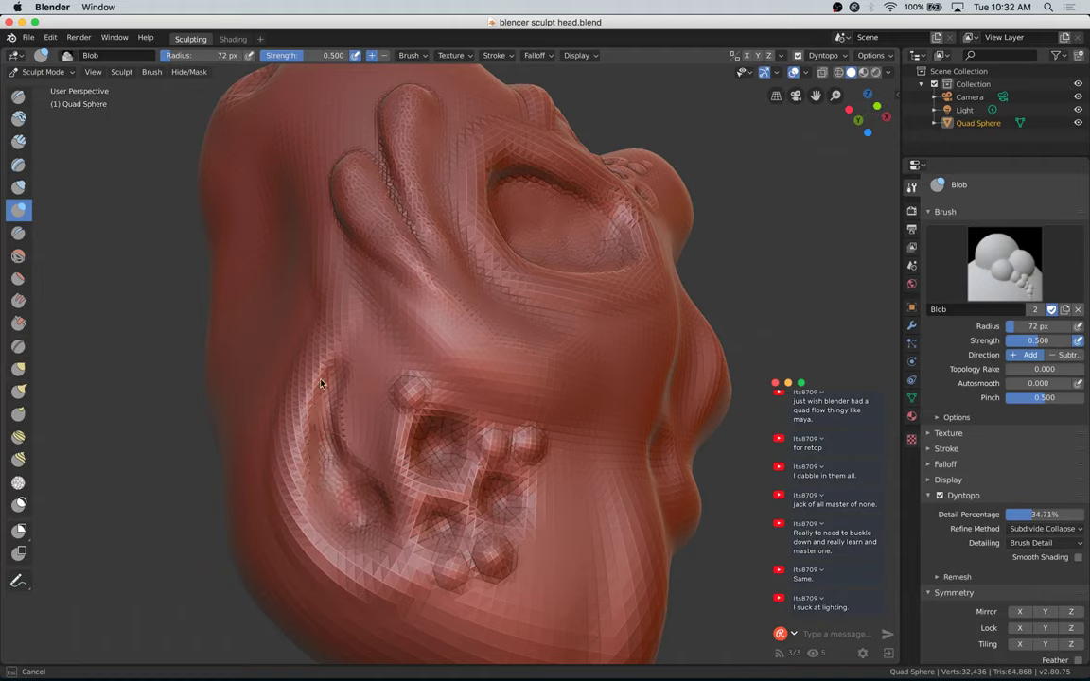
{"action": "mouse_move", "coordinate": [366, 347]}
{"action": "left_mouse_down"}
{"action": "mouse_move", "coordinate": [329, 381]}
{"action": "mouse_move", "coordinate": [339, 405]}
{"action": "mouse_move", "coordinate": [317, 416]}
{"action": "mouse_move", "coordinate": [342, 336]}
{"action": "mouse_move", "coordinate": [303, 362]}
{"action": "mouse_move", "coordinate": [372, 463]}
{"action": "mouse_move", "coordinate": [397, 530]}
{"action": "left_mouse_up"}
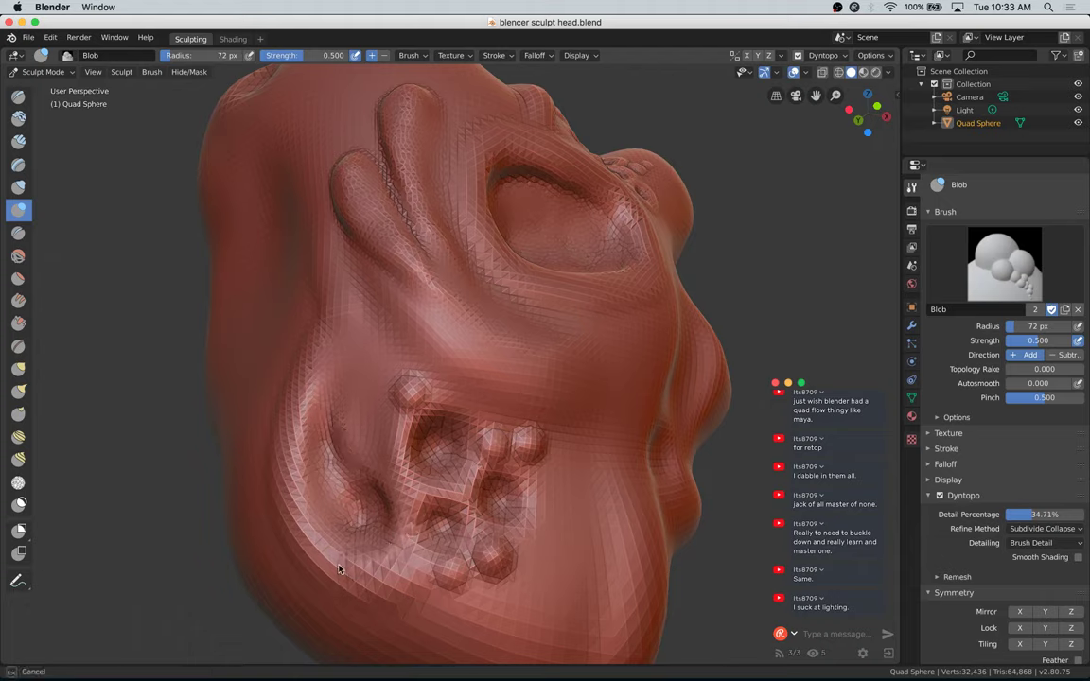
{"action": "left_click_drag", "start_coordinate": [339, 569], "coordinate": [283, 431]}
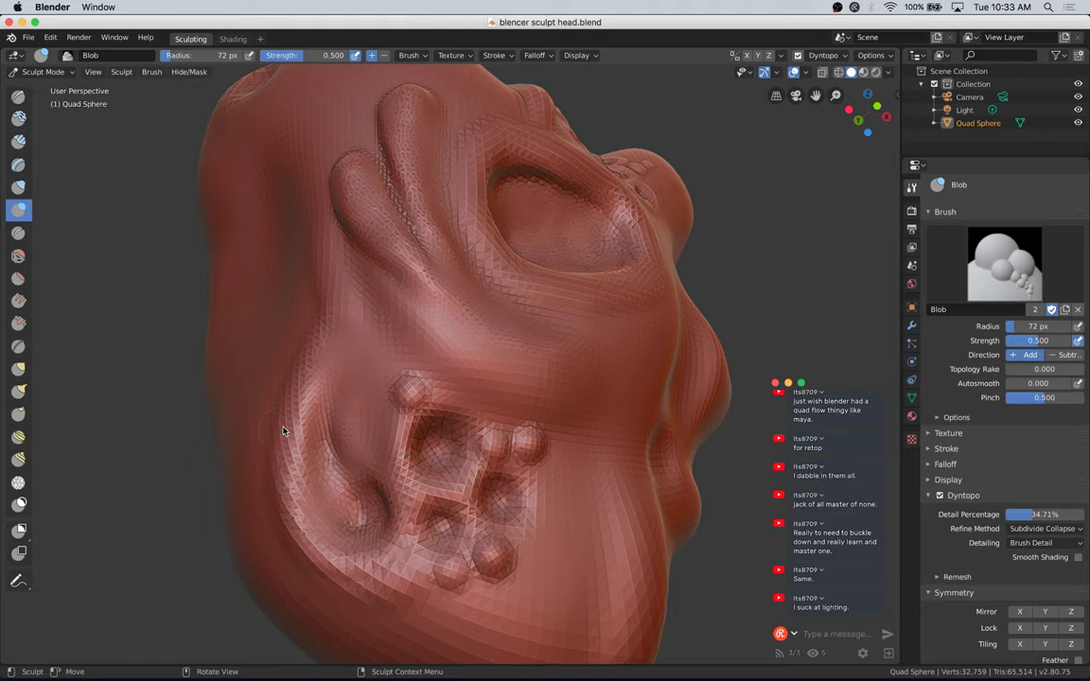
Step: Carve curved grooves into the hollow above and beside the jaw pits with the Blob brush subtracting
{"action": "left_click", "coordinate": [364, 449], "text": "ctrl"}
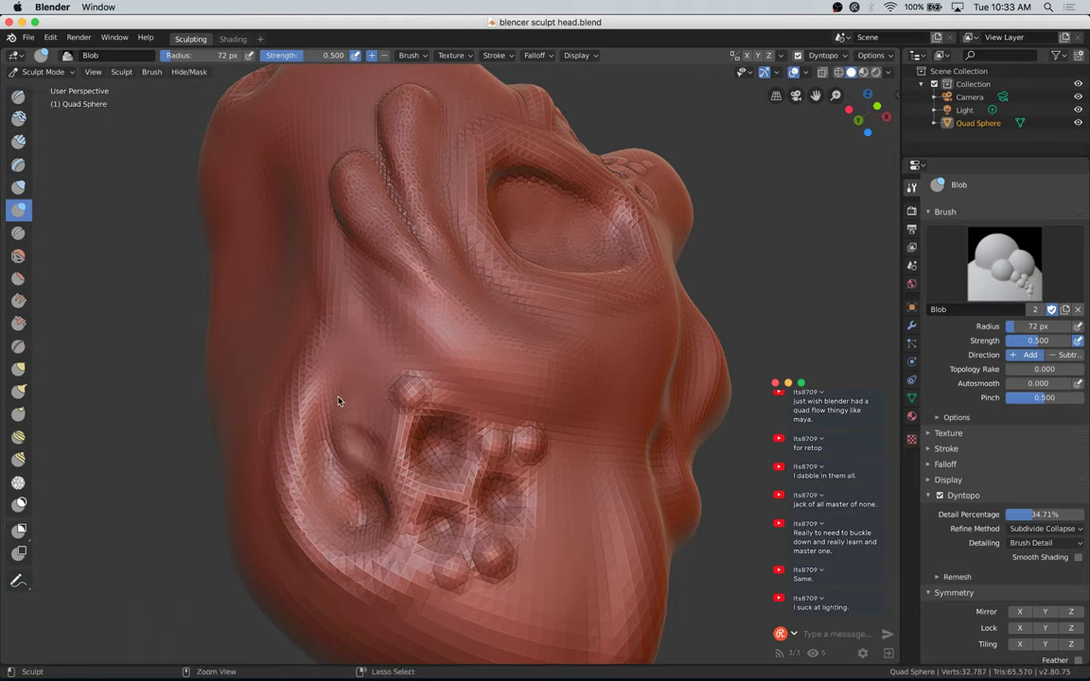
{"action": "mouse_move", "coordinate": [339, 402]}
{"action": "left_mouse_down"}
{"action": "mouse_move", "coordinate": [377, 396]}
{"action": "mouse_move", "coordinate": [365, 350]}
{"action": "left_mouse_up"}
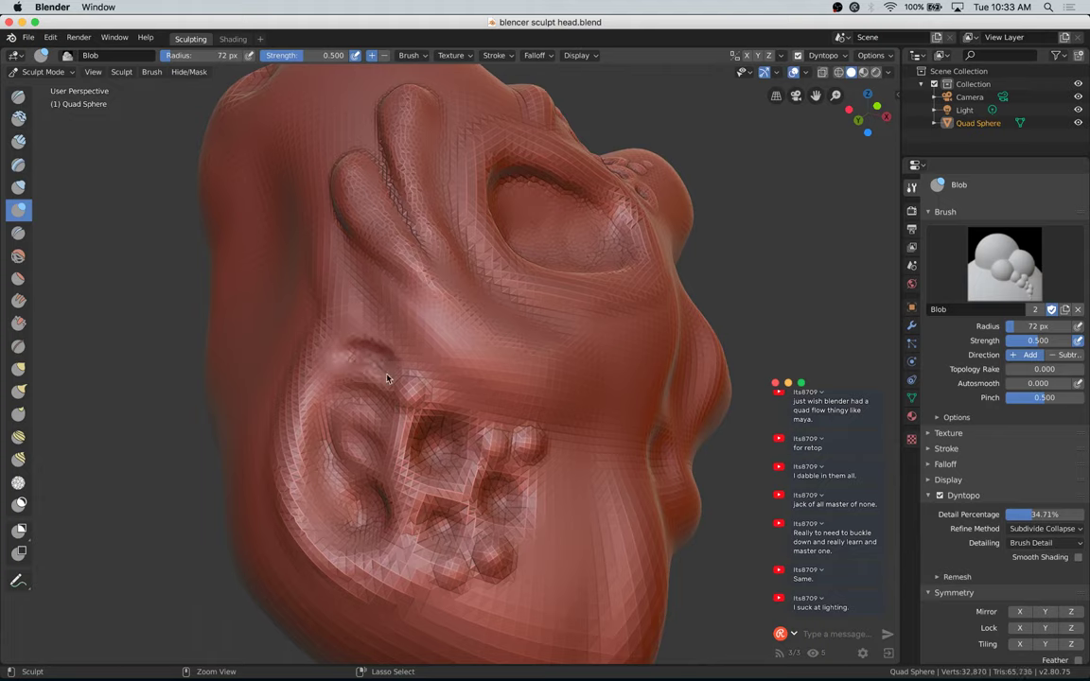
{"action": "left_click_drag", "start_coordinate": [343, 396], "coordinate": [378, 459]}
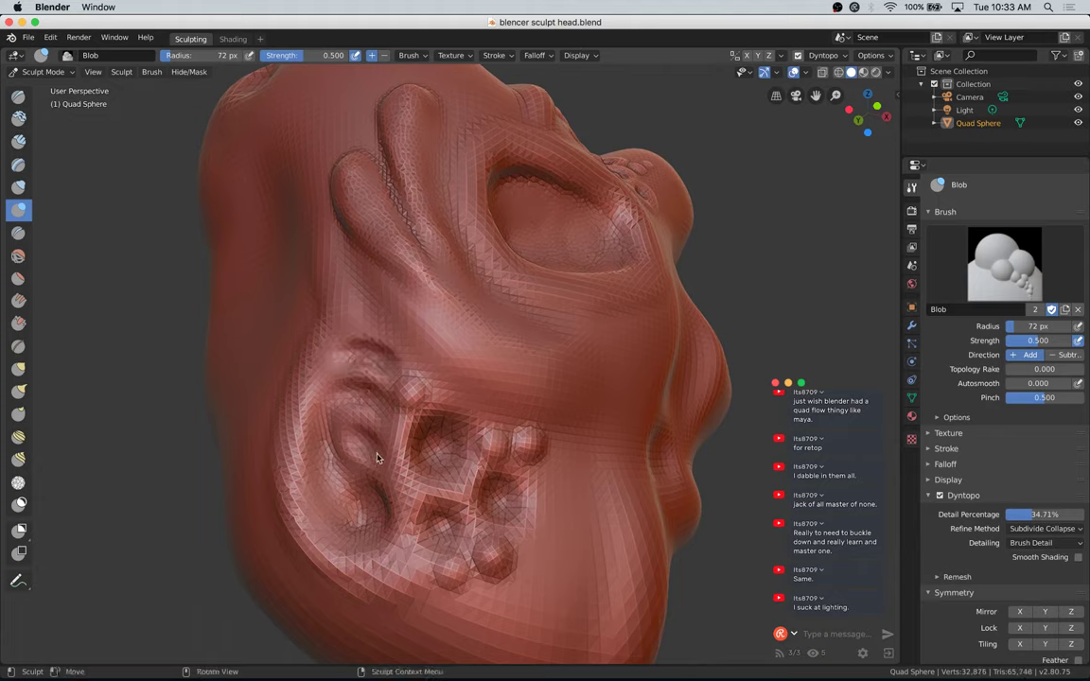
{"action": "left_click_drag", "start_coordinate": [349, 421], "coordinate": [334, 422]}
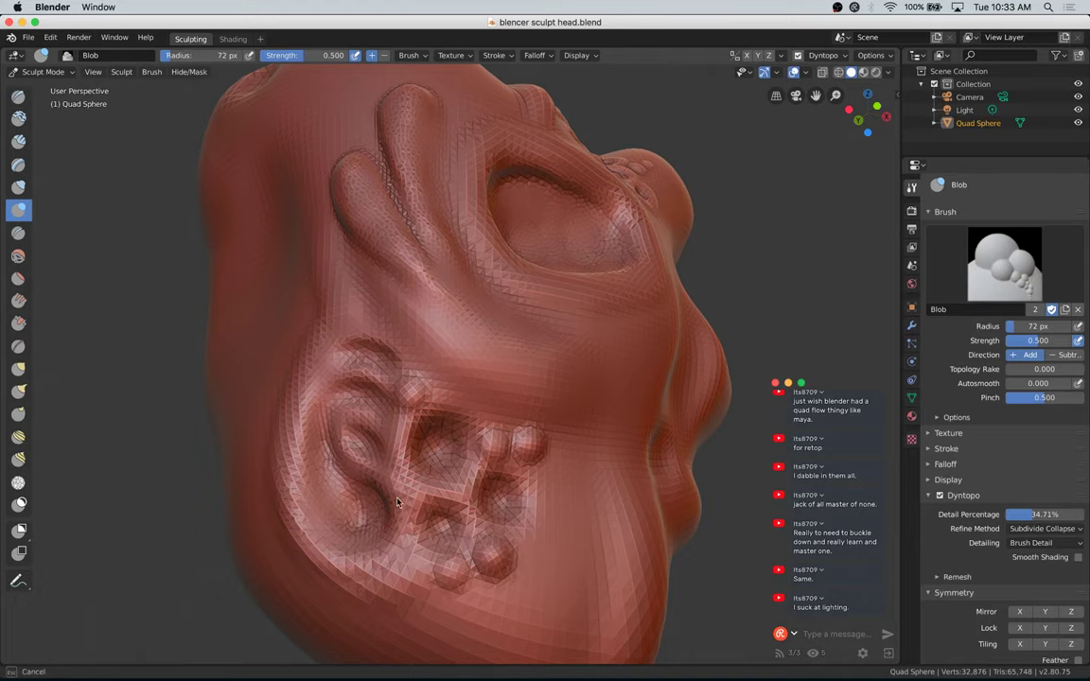
{"action": "left_click_drag", "start_coordinate": [369, 566], "coordinate": [332, 535]}
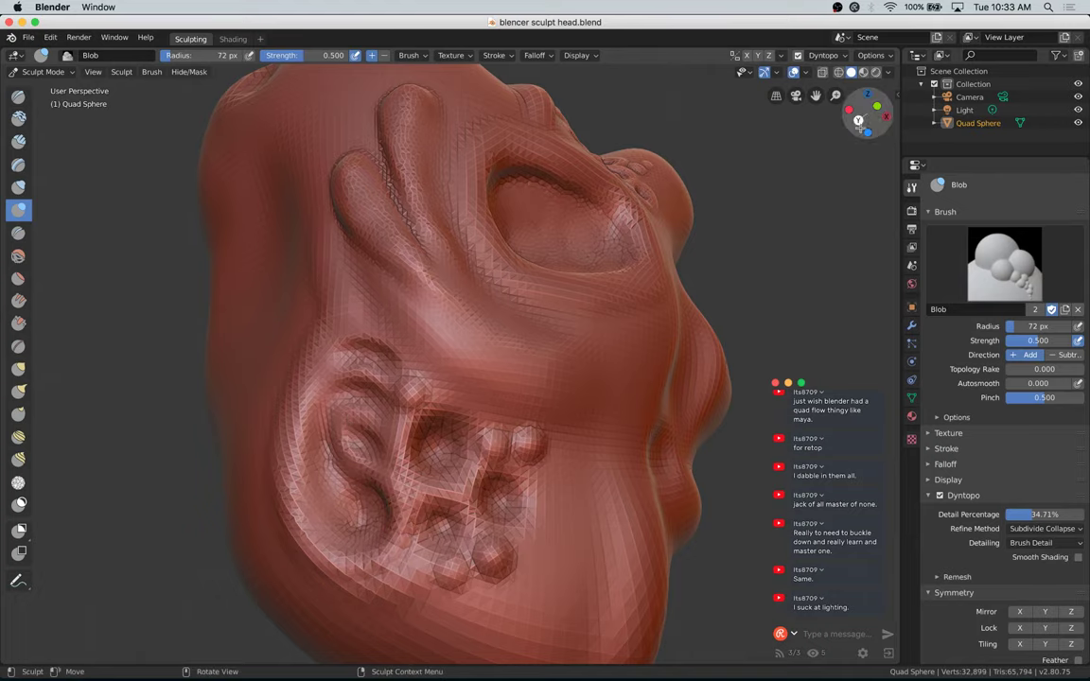
Step: Build up a hooked Blob ridge from beside the nose down to the mouth corner and smooth its upper part
{"action": "mouse_move", "coordinate": [874, 121]}
{"action": "left_mouse_down"}
{"action": "mouse_move", "coordinate": [843, 134]}
{"action": "mouse_move", "coordinate": [818, 179]}
{"action": "left_mouse_up"}
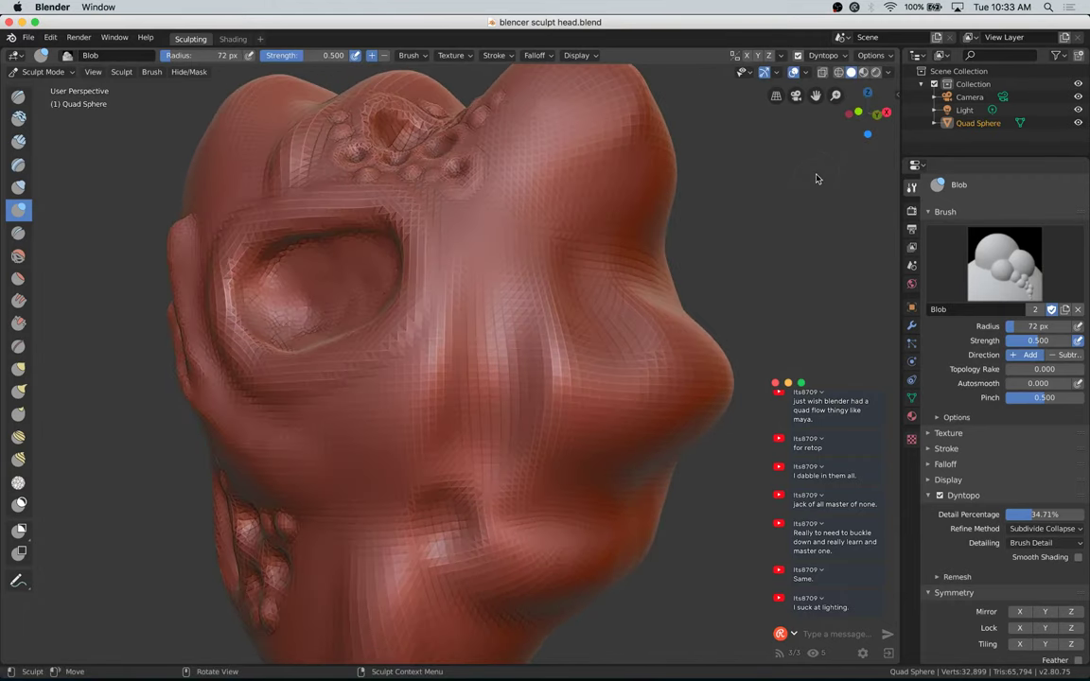
{"action": "left_click_drag", "start_coordinate": [491, 419], "coordinate": [493, 510]}
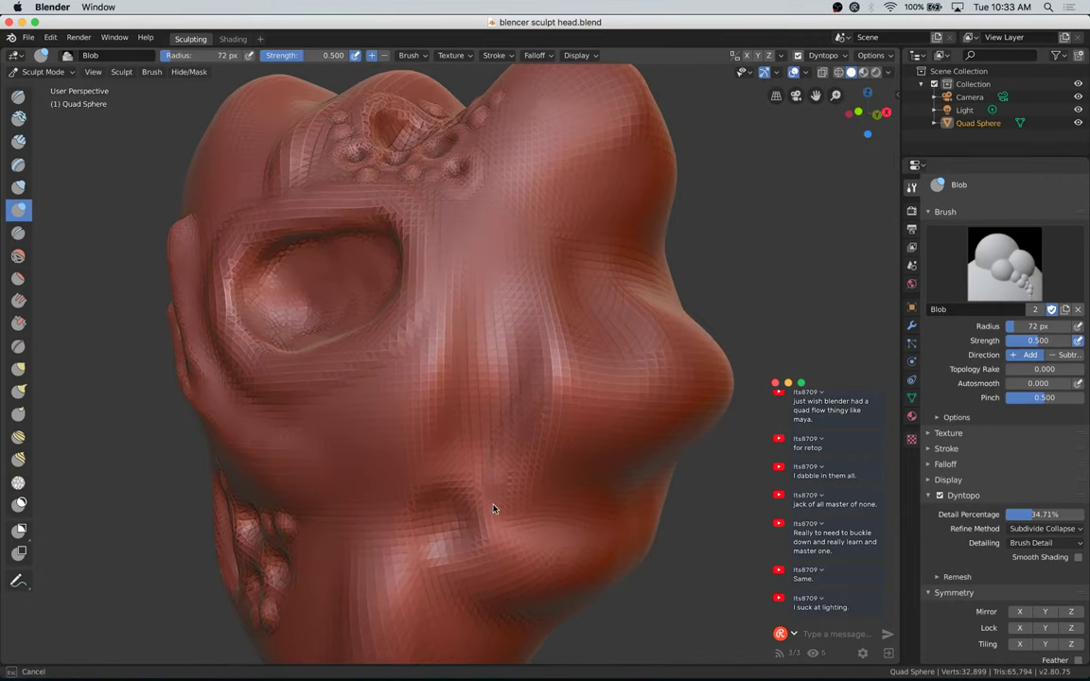
{"action": "left_click_drag", "start_coordinate": [519, 569], "coordinate": [564, 566]}
{"action": "left_click_drag", "start_coordinate": [513, 540], "coordinate": [499, 444]}
{"action": "mouse_move", "coordinate": [490, 505]}
{"action": "left_mouse_down"}
{"action": "mouse_move", "coordinate": [526, 567]}
{"action": "mouse_move", "coordinate": [548, 557]}
{"action": "mouse_move", "coordinate": [522, 561]}
{"action": "mouse_move", "coordinate": [549, 575]}
{"action": "mouse_move", "coordinate": [497, 507]}
{"action": "left_mouse_up"}
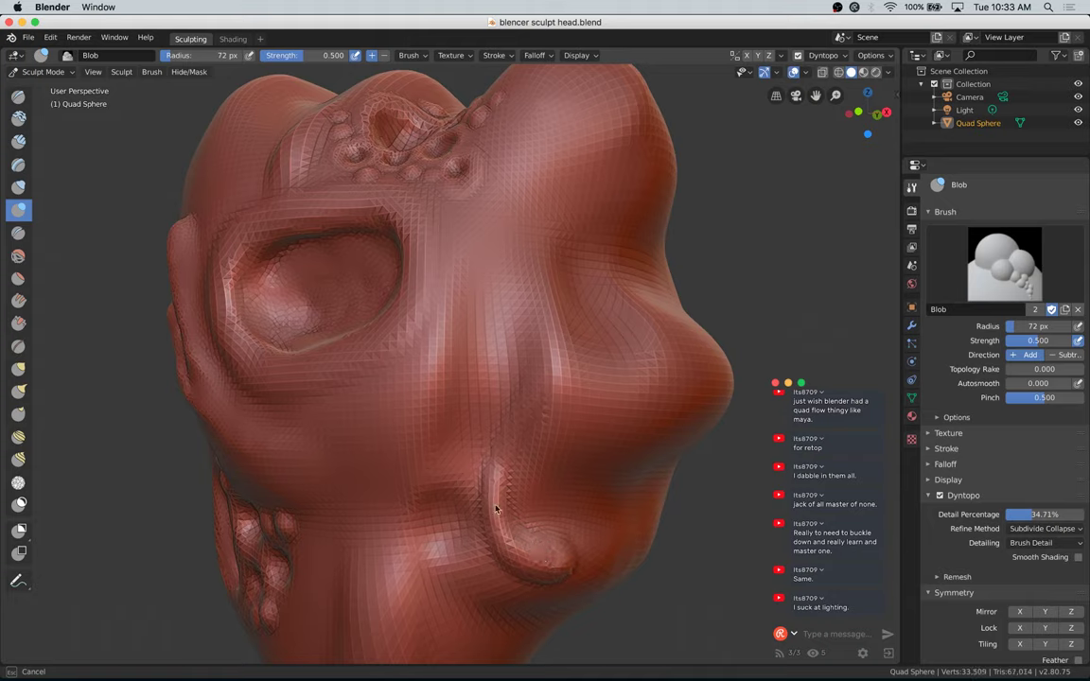
{"action": "mouse_move", "coordinate": [516, 422]}
{"action": "left_mouse_down"}
{"action": "mouse_move", "coordinate": [525, 394]}
{"action": "mouse_move", "coordinate": [517, 441]}
{"action": "left_mouse_up"}
{"action": "left_click_drag", "start_coordinate": [521, 397], "coordinate": [516, 453], "text": "shift"}
{"action": "left_click_drag", "start_coordinate": [509, 367], "coordinate": [492, 427], "text": "shift"}
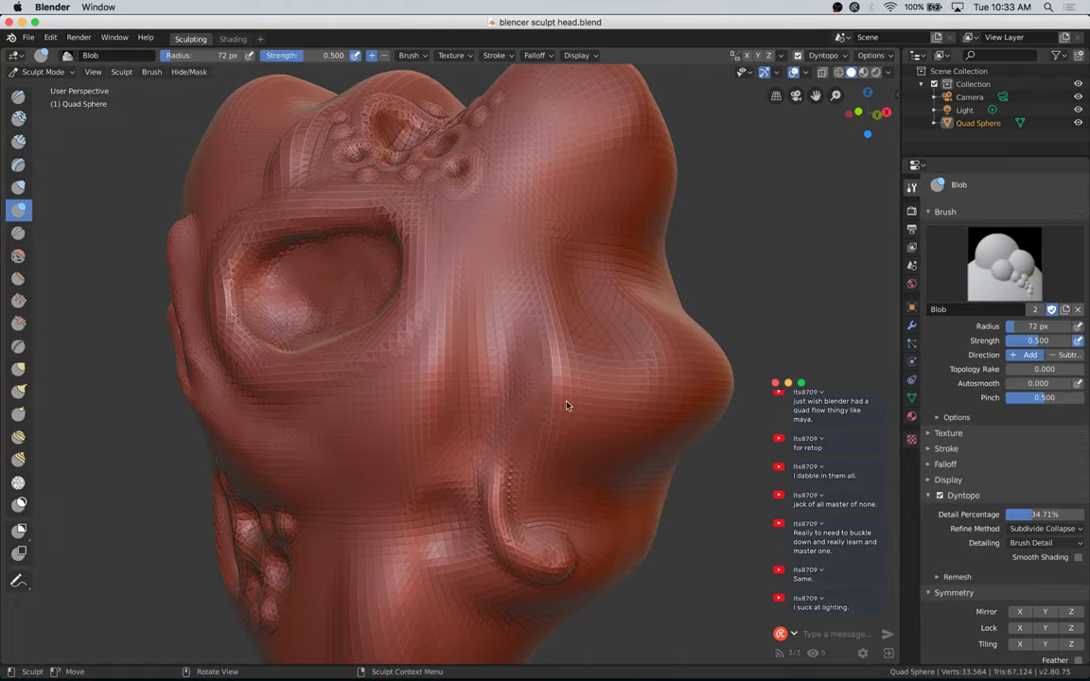
Step: Build up the hooked end of the mouth-corner ridge from below and save the file
{"action": "left_click_drag", "start_coordinate": [857, 110], "coordinate": [857, 47]}
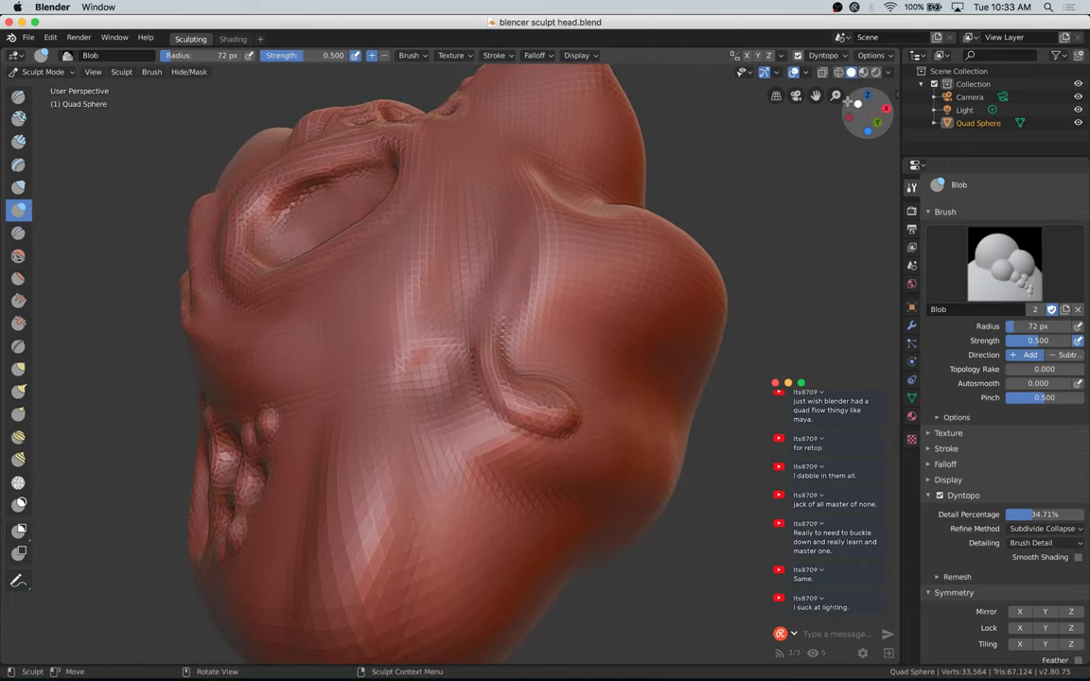
{"action": "mouse_move", "coordinate": [523, 398]}
{"action": "left_mouse_down"}
{"action": "mouse_move", "coordinate": [543, 412]}
{"action": "mouse_move", "coordinate": [524, 416]}
{"action": "mouse_move", "coordinate": [558, 397]}
{"action": "mouse_move", "coordinate": [555, 418]}
{"action": "mouse_move", "coordinate": [537, 419]}
{"action": "mouse_move", "coordinate": [540, 392]}
{"action": "mouse_move", "coordinate": [487, 371]}
{"action": "left_mouse_up"}
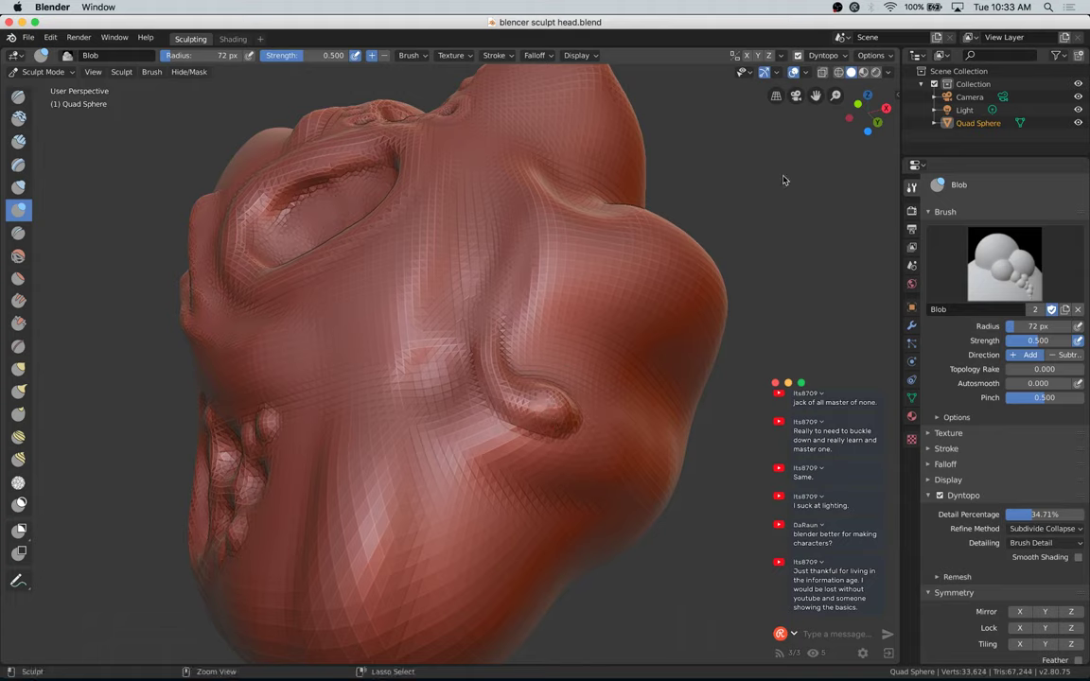
{"action": "key", "text": "super+s"}
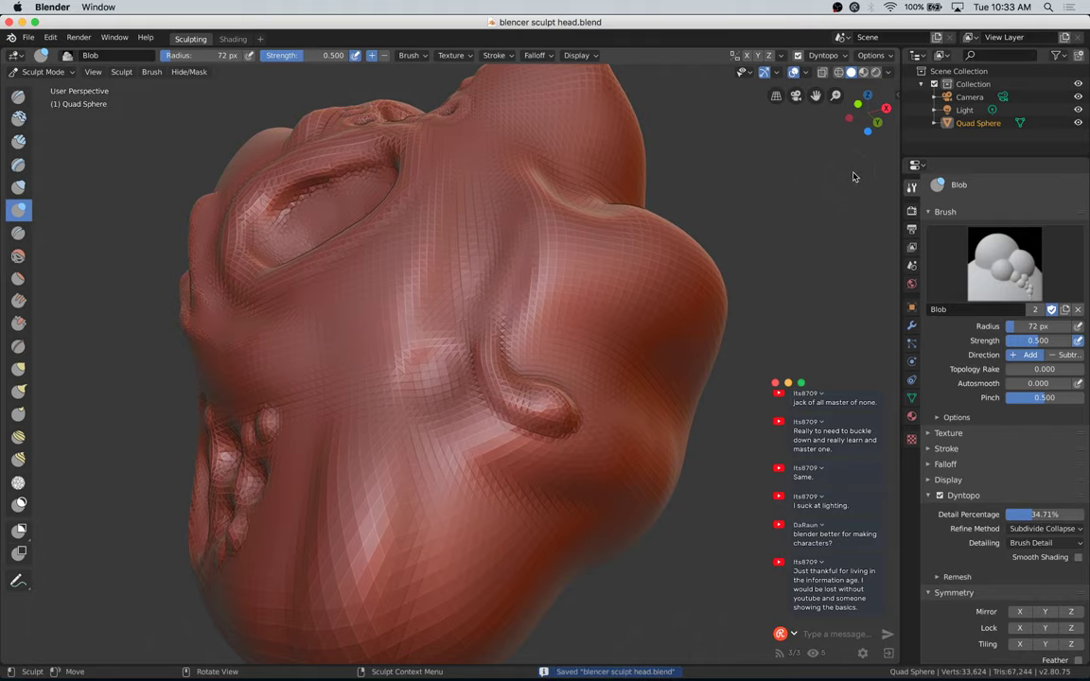
Step: Touch up the mouth-corner ridge and build a second, thicker Blob ridge curving beneath its hooked end
{"action": "mouse_move", "coordinate": [867, 118]}
{"action": "left_mouse_down"}
{"action": "mouse_move", "coordinate": [882, 153]}
{"action": "mouse_move", "coordinate": [855, 104]}
{"action": "left_mouse_up"}
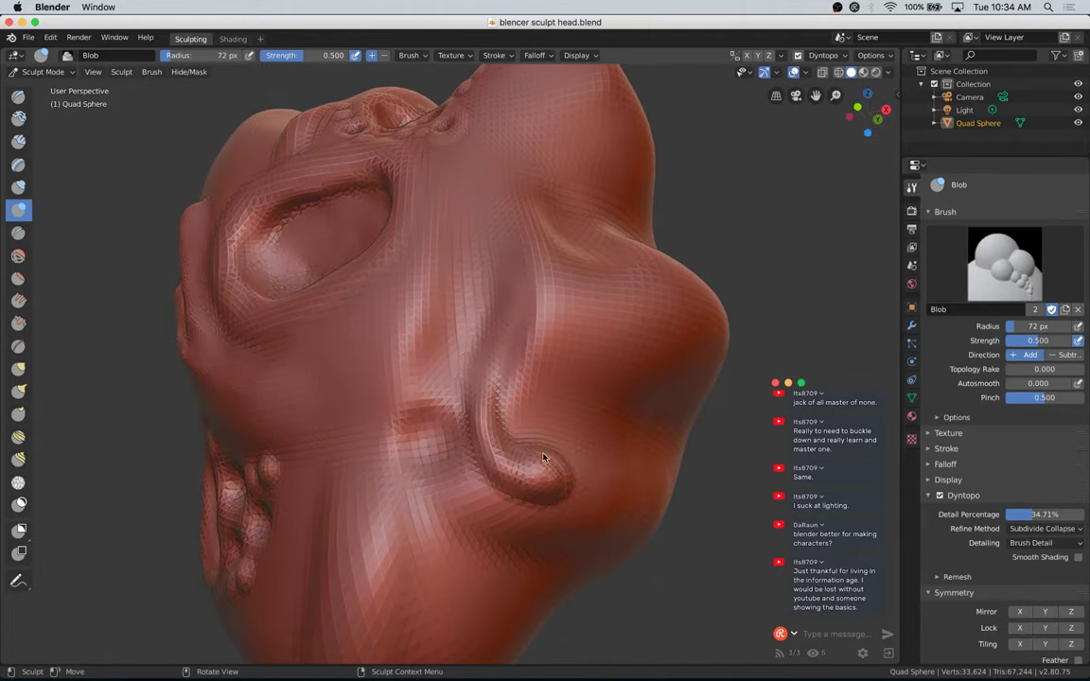
{"action": "mouse_move", "coordinate": [544, 459]}
{"action": "left_mouse_down"}
{"action": "mouse_move", "coordinate": [511, 456]}
{"action": "mouse_move", "coordinate": [530, 467]}
{"action": "mouse_move", "coordinate": [506, 475]}
{"action": "mouse_move", "coordinate": [528, 487]}
{"action": "mouse_move", "coordinate": [503, 453]}
{"action": "mouse_move", "coordinate": [492, 396]}
{"action": "mouse_move", "coordinate": [499, 323]}
{"action": "mouse_move", "coordinate": [514, 299]}
{"action": "left_mouse_up"}
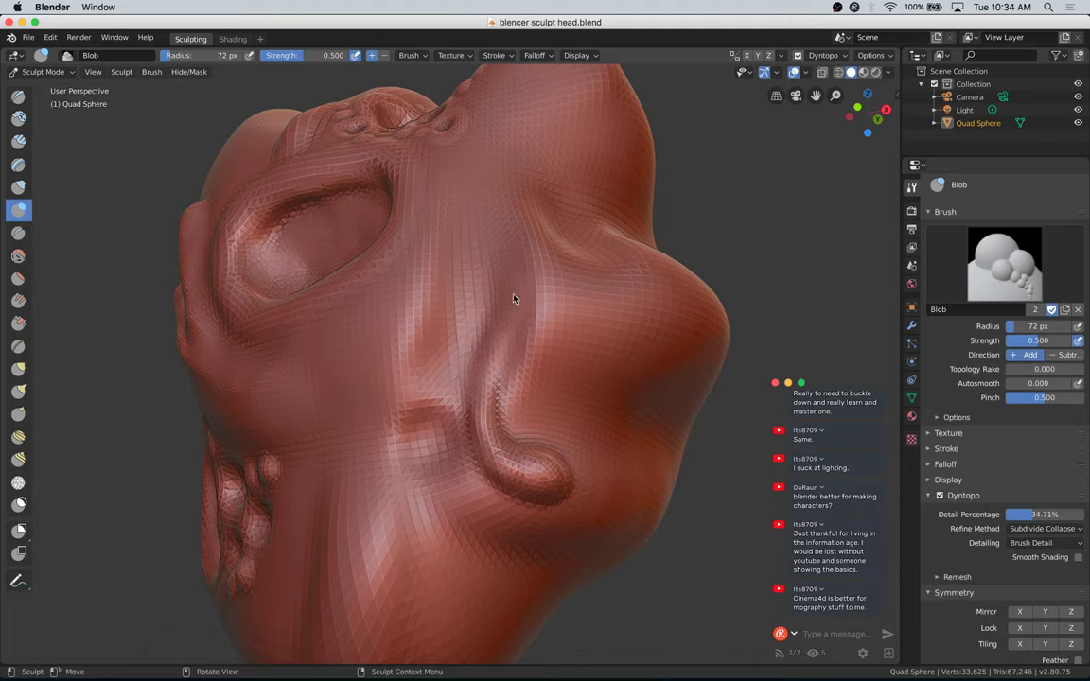
{"action": "left_click_drag", "start_coordinate": [852, 141], "coordinate": [837, 149]}
{"action": "left_click_drag", "start_coordinate": [531, 395], "coordinate": [527, 385]}
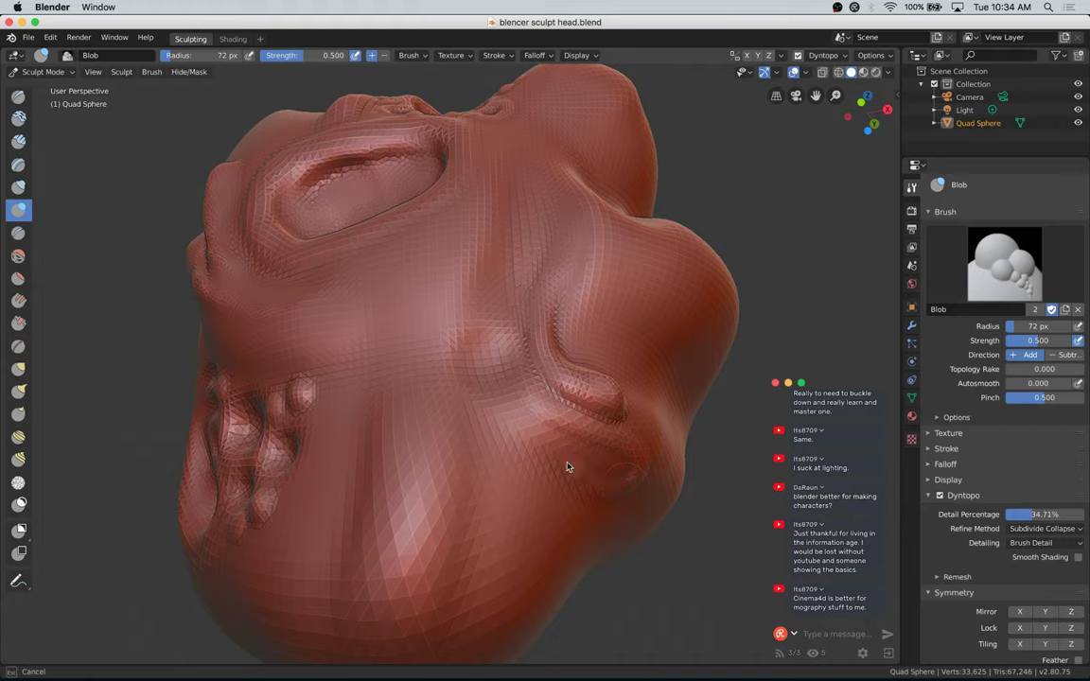
{"action": "mouse_move", "coordinate": [532, 431]}
{"action": "left_mouse_down"}
{"action": "mouse_move", "coordinate": [530, 387]}
{"action": "mouse_move", "coordinate": [542, 423]}
{"action": "left_mouse_up"}
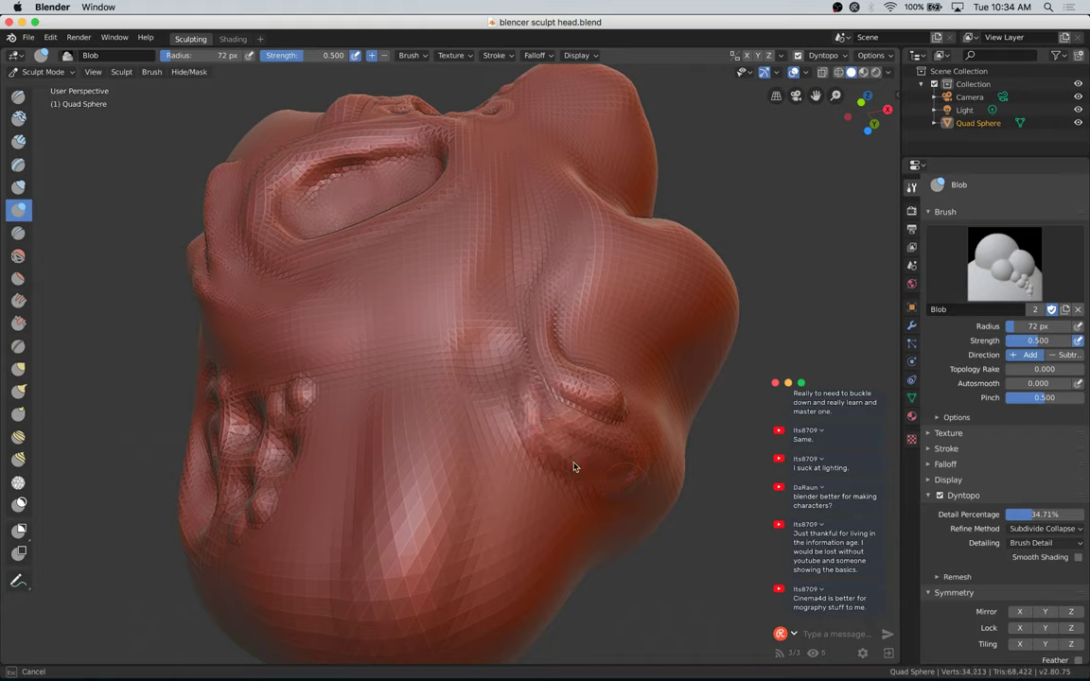
{"action": "mouse_move", "coordinate": [573, 467]}
{"action": "left_mouse_down"}
{"action": "mouse_move", "coordinate": [526, 430]}
{"action": "mouse_move", "coordinate": [579, 475]}
{"action": "left_mouse_up"}
{"action": "mouse_move", "coordinate": [546, 417]}
{"action": "left_mouse_down"}
{"action": "mouse_move", "coordinate": [625, 463]}
{"action": "mouse_move", "coordinate": [617, 479]}
{"action": "left_mouse_up"}
{"action": "mouse_move", "coordinate": [600, 476]}
{"action": "left_mouse_down"}
{"action": "mouse_move", "coordinate": [628, 460]}
{"action": "mouse_move", "coordinate": [631, 478]}
{"action": "mouse_move", "coordinate": [561, 405]}
{"action": "mouse_move", "coordinate": [621, 452]}
{"action": "mouse_move", "coordinate": [555, 434]}
{"action": "mouse_move", "coordinate": [530, 409]}
{"action": "left_mouse_up"}
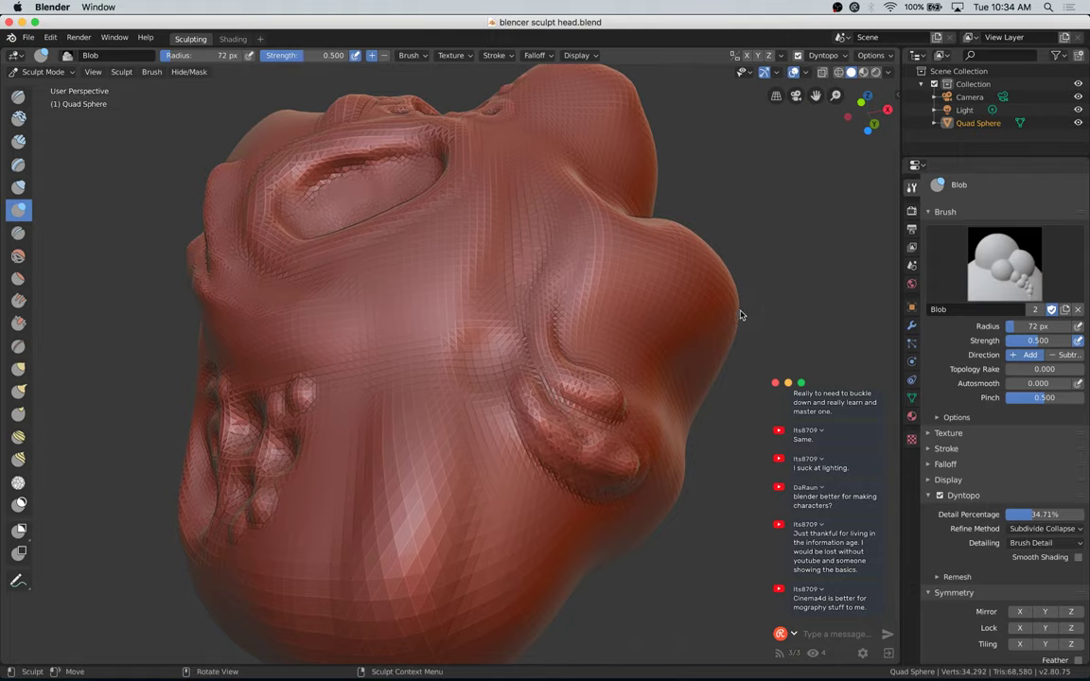
Step: Fill out and smooth the thick ridge beneath the hook, and add a single Blob dab on the cheek beside it
{"action": "mouse_move", "coordinate": [741, 315]}
{"action": "middle_mouse_down"}
{"action": "mouse_move", "coordinate": [716, 310]}
{"action": "mouse_move", "coordinate": [680, 349]}
{"action": "middle_mouse_up"}
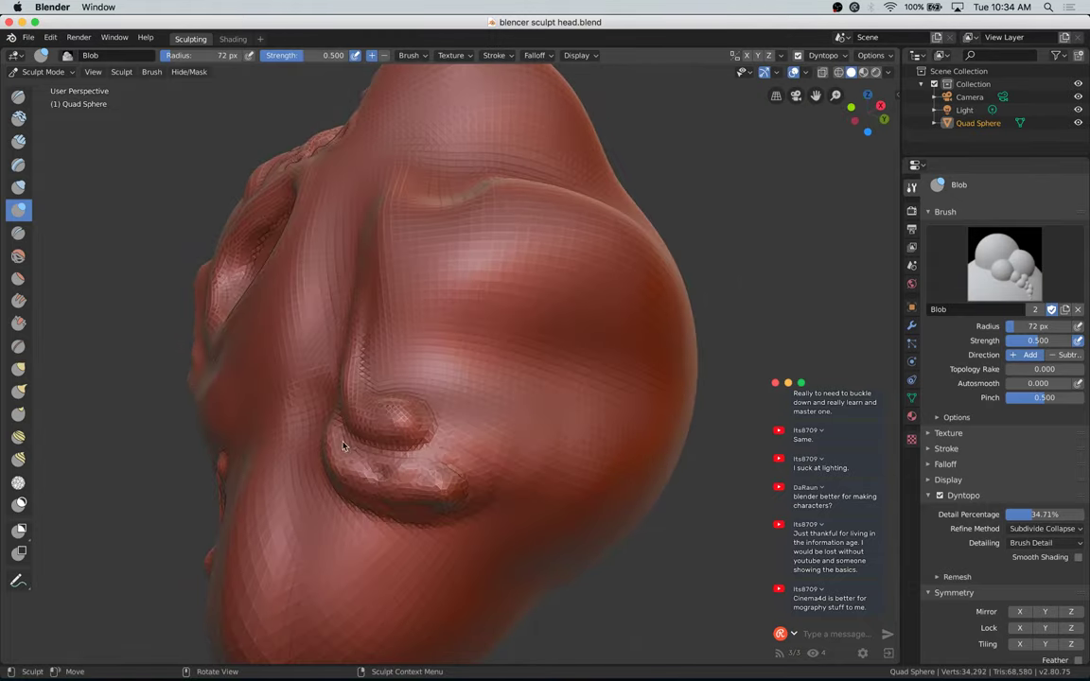
{"action": "mouse_move", "coordinate": [344, 446]}
{"action": "left_mouse_down"}
{"action": "mouse_move", "coordinate": [468, 488]}
{"action": "mouse_move", "coordinate": [426, 511]}
{"action": "mouse_move", "coordinate": [337, 476]}
{"action": "mouse_move", "coordinate": [375, 499]}
{"action": "mouse_move", "coordinate": [438, 506]}
{"action": "mouse_move", "coordinate": [433, 485]}
{"action": "mouse_move", "coordinate": [438, 497]}
{"action": "mouse_move", "coordinate": [426, 503]}
{"action": "mouse_move", "coordinate": [388, 479]}
{"action": "mouse_move", "coordinate": [382, 497]}
{"action": "left_mouse_up"}
{"action": "mouse_move", "coordinate": [331, 437]}
{"action": "left_mouse_down"}
{"action": "mouse_move", "coordinate": [333, 460]}
{"action": "mouse_move", "coordinate": [380, 479]}
{"action": "mouse_move", "coordinate": [348, 477]}
{"action": "mouse_move", "coordinate": [447, 496]}
{"action": "mouse_move", "coordinate": [401, 496]}
{"action": "mouse_move", "coordinate": [436, 479]}
{"action": "mouse_move", "coordinate": [462, 499]}
{"action": "mouse_move", "coordinate": [458, 470]}
{"action": "mouse_move", "coordinate": [437, 506]}
{"action": "mouse_move", "coordinate": [409, 491]}
{"action": "mouse_move", "coordinate": [385, 498]}
{"action": "mouse_move", "coordinate": [437, 493]}
{"action": "mouse_move", "coordinate": [455, 478]}
{"action": "left_mouse_up"}
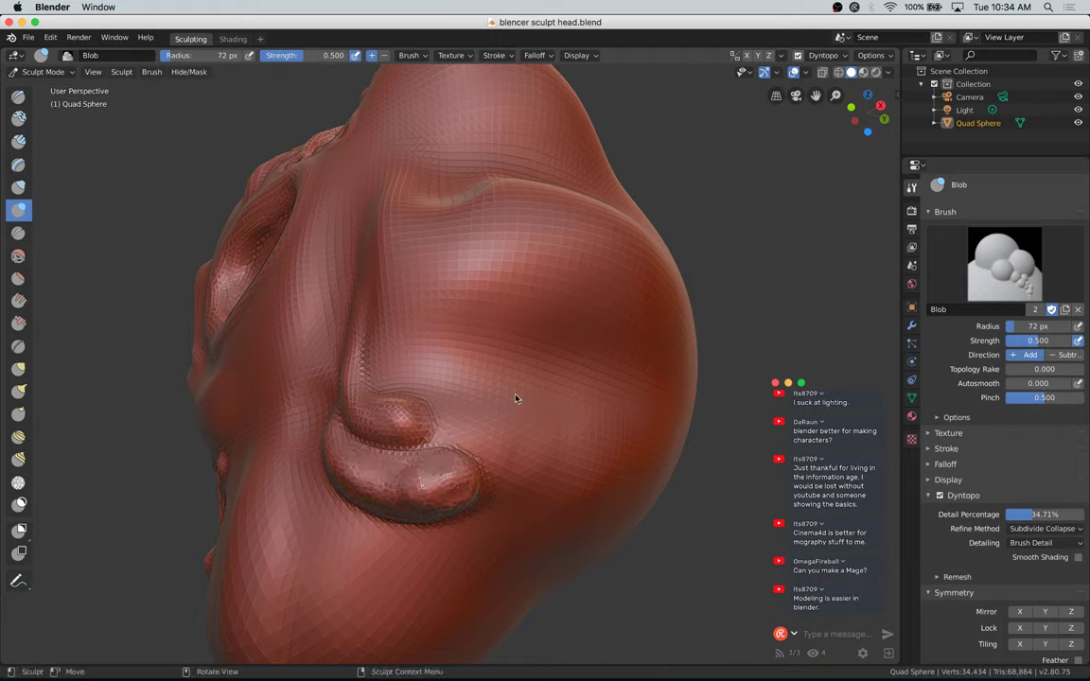
{"action": "mouse_move", "coordinate": [558, 418]}
{"action": "middle_mouse_down"}
{"action": "mouse_move", "coordinate": [601, 396]}
{"action": "mouse_move", "coordinate": [583, 406]}
{"action": "middle_mouse_up"}
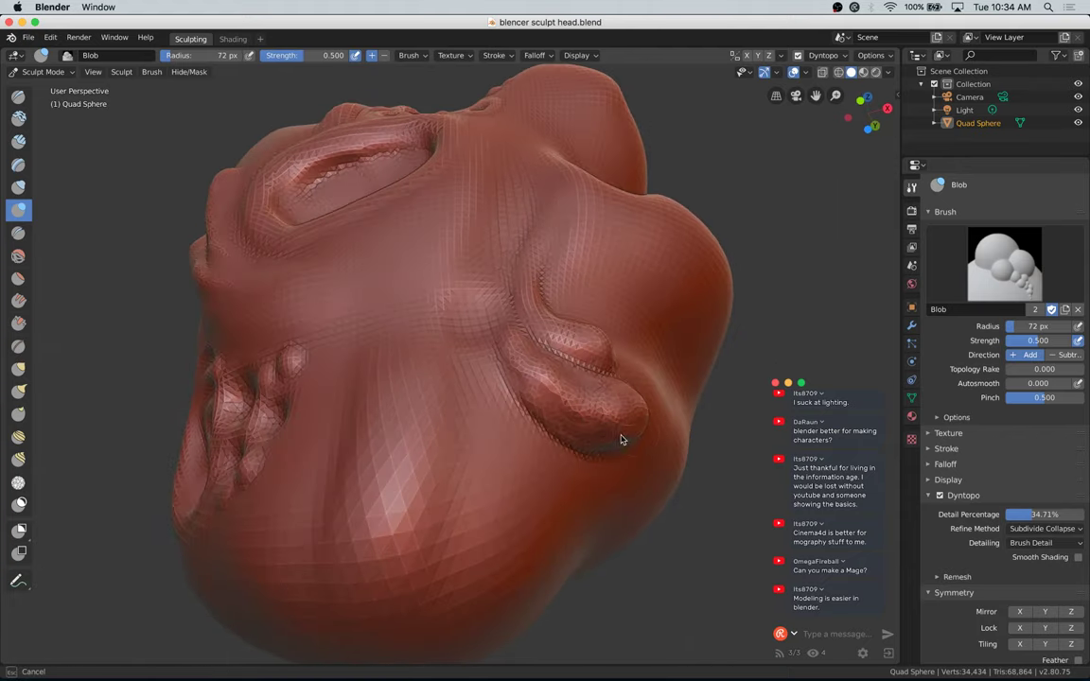
{"action": "left_click_drag", "start_coordinate": [622, 439], "coordinate": [640, 424]}
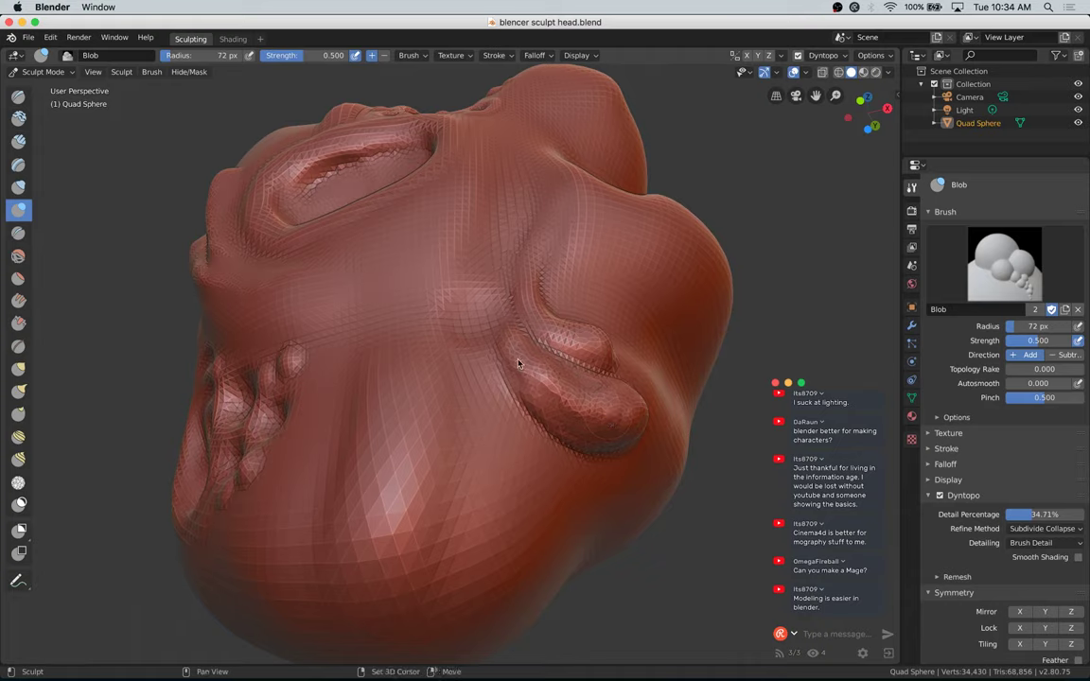
{"action": "mouse_move", "coordinate": [554, 387]}
{"action": "left_mouse_down", "text": "shift"}
{"action": "mouse_move", "coordinate": [519, 355]}
{"action": "mouse_move", "coordinate": [559, 409]}
{"action": "left_mouse_up", "text": "shift"}
{"action": "mouse_move", "coordinate": [561, 403]}
{"action": "left_mouse_down", "text": "shift"}
{"action": "mouse_move", "coordinate": [520, 357]}
{"action": "mouse_move", "coordinate": [558, 424]}
{"action": "left_mouse_up", "text": "shift"}
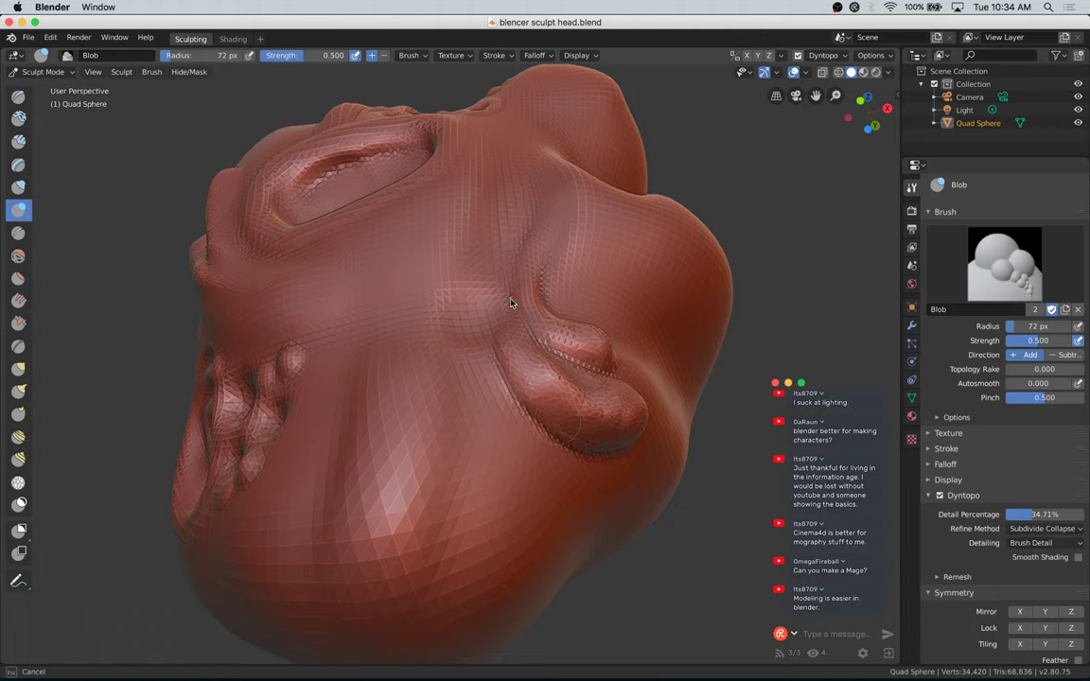
{"action": "left_click", "coordinate": [472, 306]}
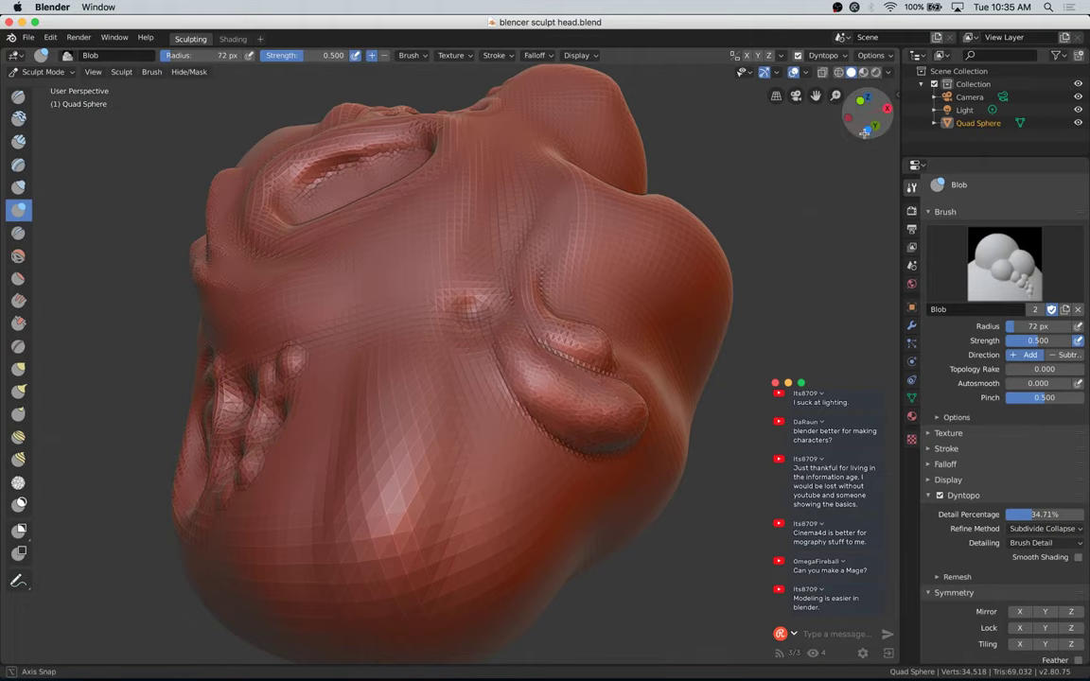
Step: Carve a row of short curved grooves between the socket and the nose, above the hooked ridge, with the Blob brush subtracting
{"action": "left_click_drag", "start_coordinate": [865, 110], "coordinate": [867, 174]}
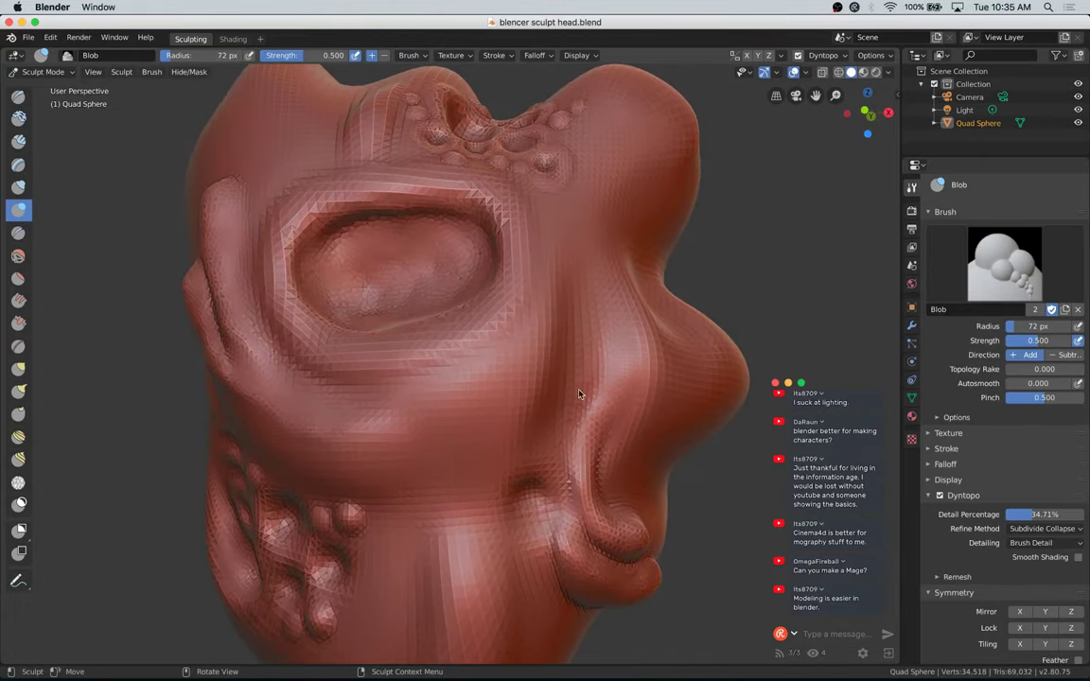
{"action": "mouse_move", "coordinate": [550, 423]}
{"action": "left_mouse_down", "text": "ctrl"}
{"action": "mouse_move", "coordinate": [572, 418]}
{"action": "mouse_move", "coordinate": [561, 410]}
{"action": "mouse_move", "coordinate": [574, 374]}
{"action": "mouse_move", "coordinate": [557, 376]}
{"action": "mouse_move", "coordinate": [615, 350]}
{"action": "mouse_move", "coordinate": [606, 342]}
{"action": "left_mouse_up", "text": "ctrl"}
{"action": "left_click", "coordinate": [564, 408], "text": "ctrl"}
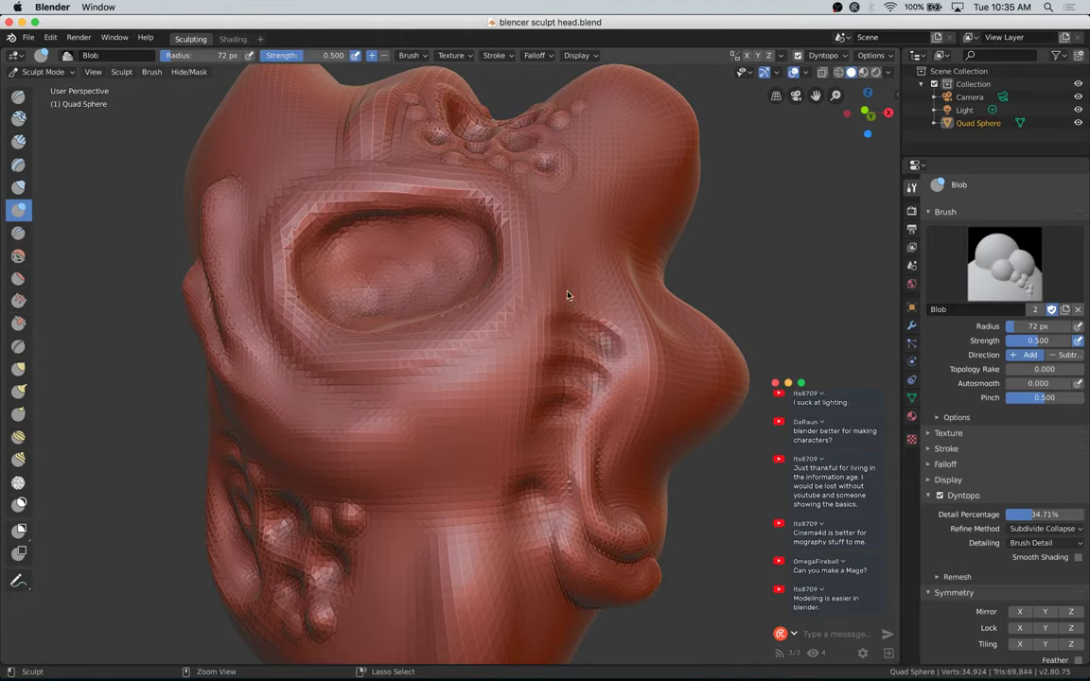
{"action": "left_click_drag", "start_coordinate": [568, 289], "coordinate": [606, 299], "text": "ctrl"}
{"action": "left_click", "coordinate": [565, 249], "text": "ctrl"}
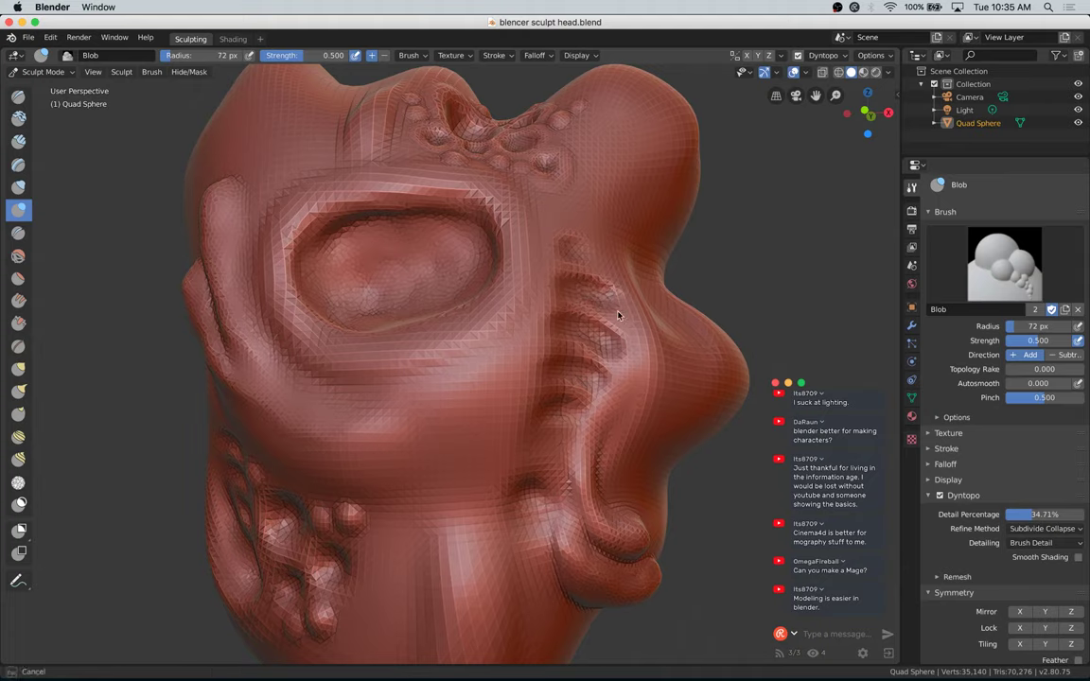
{"action": "left_click_drag", "start_coordinate": [561, 324], "coordinate": [611, 349], "text": "ctrl"}
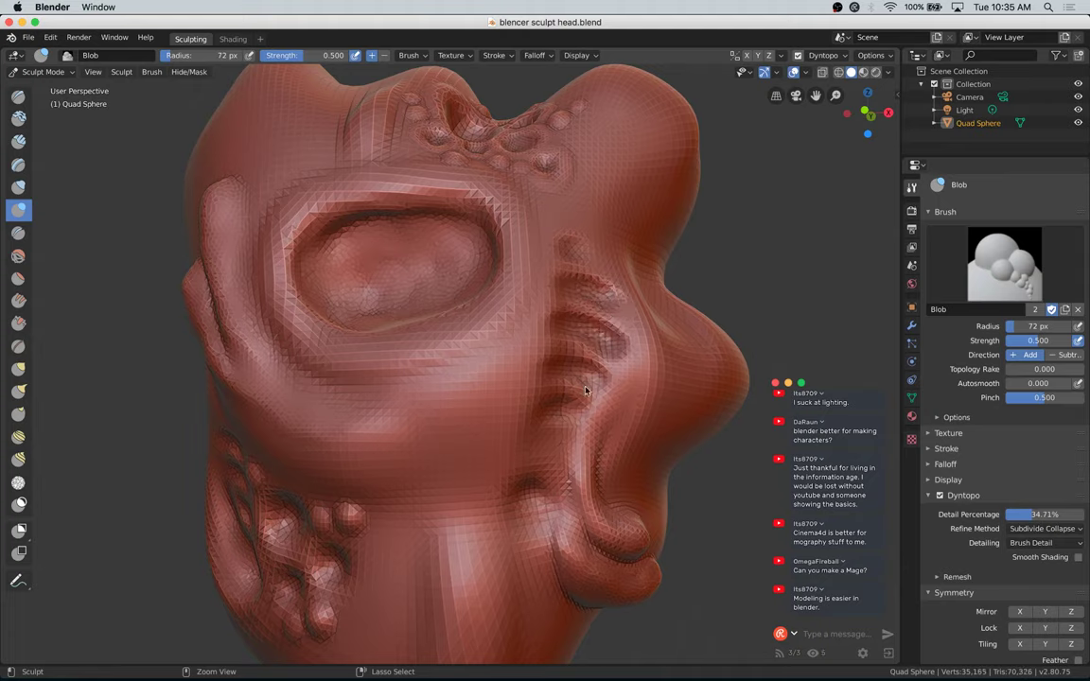
{"action": "left_click_drag", "start_coordinate": [553, 301], "coordinate": [551, 309], "text": "ctrl"}
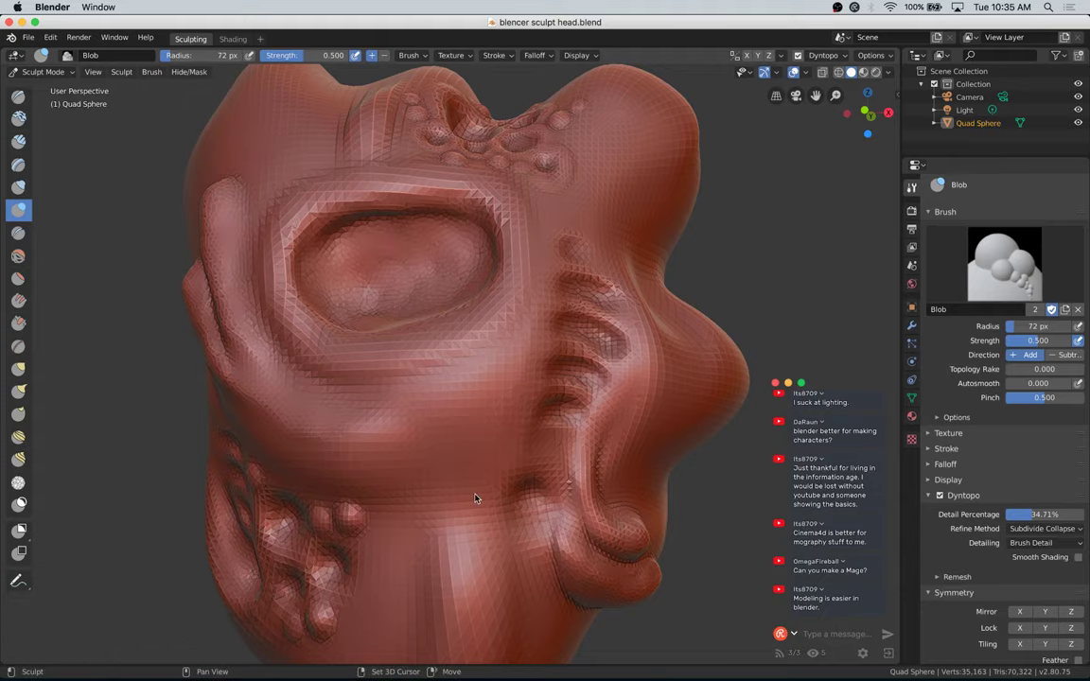
Step: Outline a third finger-like lobe above the socket's outer corner with the Blob brush and fill in its middle
{"action": "mouse_move", "coordinate": [858, 132]}
{"action": "left_mouse_down"}
{"action": "mouse_move", "coordinate": [866, 118]}
{"action": "mouse_move", "coordinate": [864, 133]}
{"action": "left_mouse_up"}
{"action": "left_click_drag", "start_coordinate": [872, 132], "coordinate": [880, 154]}
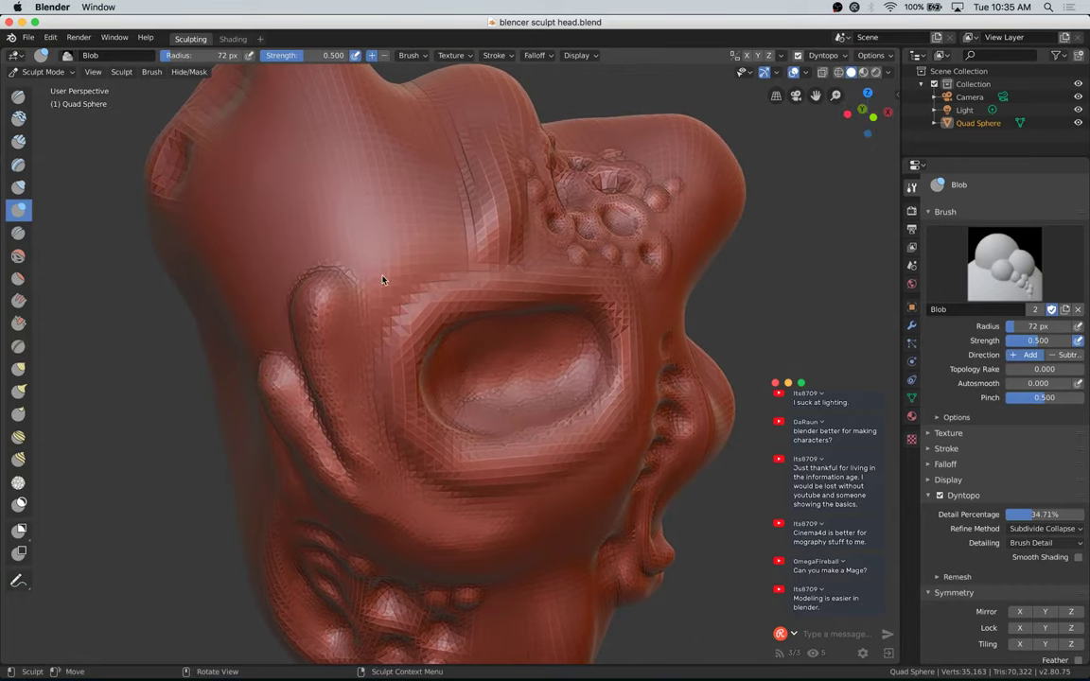
{"action": "left_click_drag", "start_coordinate": [375, 329], "coordinate": [369, 330]}
{"action": "mouse_move", "coordinate": [408, 276]}
{"action": "left_mouse_down"}
{"action": "mouse_move", "coordinate": [427, 209]}
{"action": "mouse_move", "coordinate": [376, 273]}
{"action": "left_mouse_up"}
{"action": "left_click_drag", "start_coordinate": [365, 346], "coordinate": [369, 368]}
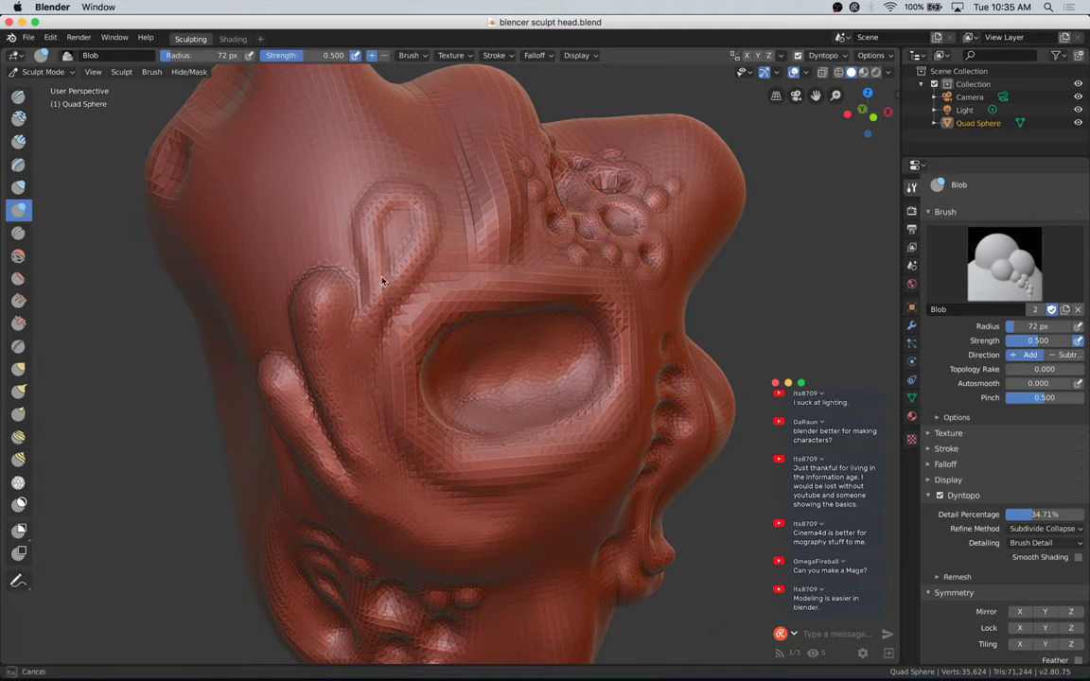
{"action": "mouse_move", "coordinate": [373, 288]}
{"action": "left_mouse_down"}
{"action": "mouse_move", "coordinate": [388, 211]}
{"action": "mouse_move", "coordinate": [393, 223]}
{"action": "mouse_move", "coordinate": [382, 225]}
{"action": "mouse_move", "coordinate": [375, 197]}
{"action": "left_mouse_up"}
{"action": "mouse_move", "coordinate": [419, 250]}
{"action": "left_mouse_down"}
{"action": "mouse_move", "coordinate": [424, 210]}
{"action": "mouse_move", "coordinate": [384, 214]}
{"action": "mouse_move", "coordinate": [386, 200]}
{"action": "left_mouse_up"}
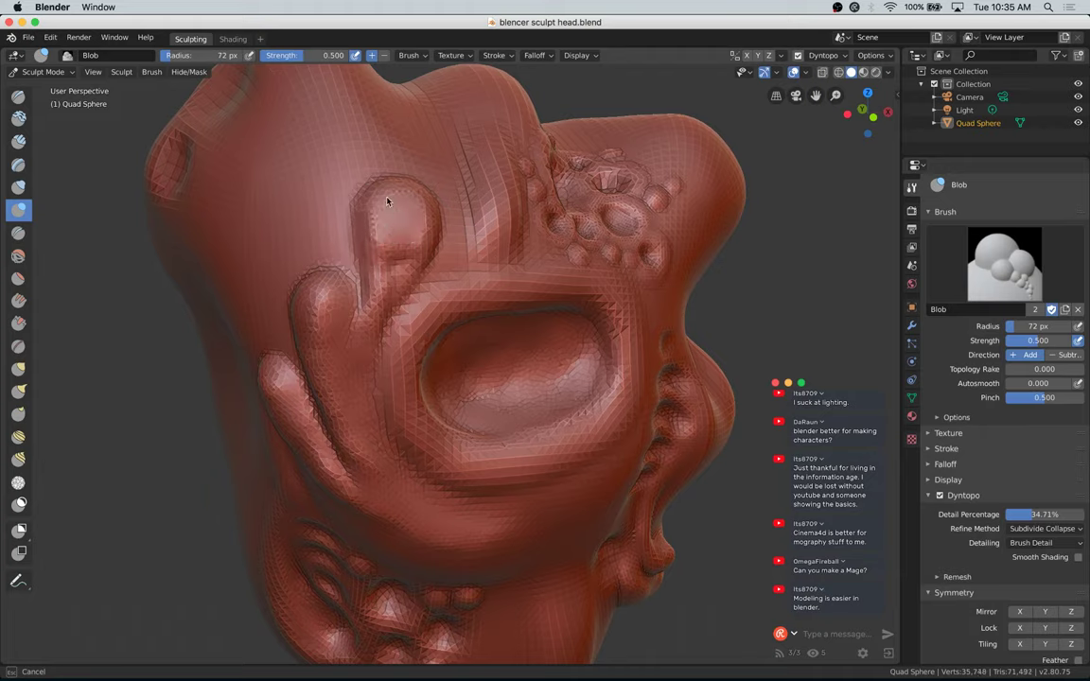
Step: Round out the third finger-like lobe, extend its tail down between the socket rim and the neighbouring ridge, and save the file
{"action": "mouse_move", "coordinate": [389, 287]}
{"action": "left_mouse_down"}
{"action": "mouse_move", "coordinate": [418, 219]}
{"action": "mouse_move", "coordinate": [413, 238]}
{"action": "mouse_move", "coordinate": [390, 244]}
{"action": "mouse_move", "coordinate": [380, 289]}
{"action": "mouse_move", "coordinate": [392, 195]}
{"action": "mouse_move", "coordinate": [413, 200]}
{"action": "mouse_move", "coordinate": [378, 213]}
{"action": "mouse_move", "coordinate": [375, 201]}
{"action": "left_mouse_up"}
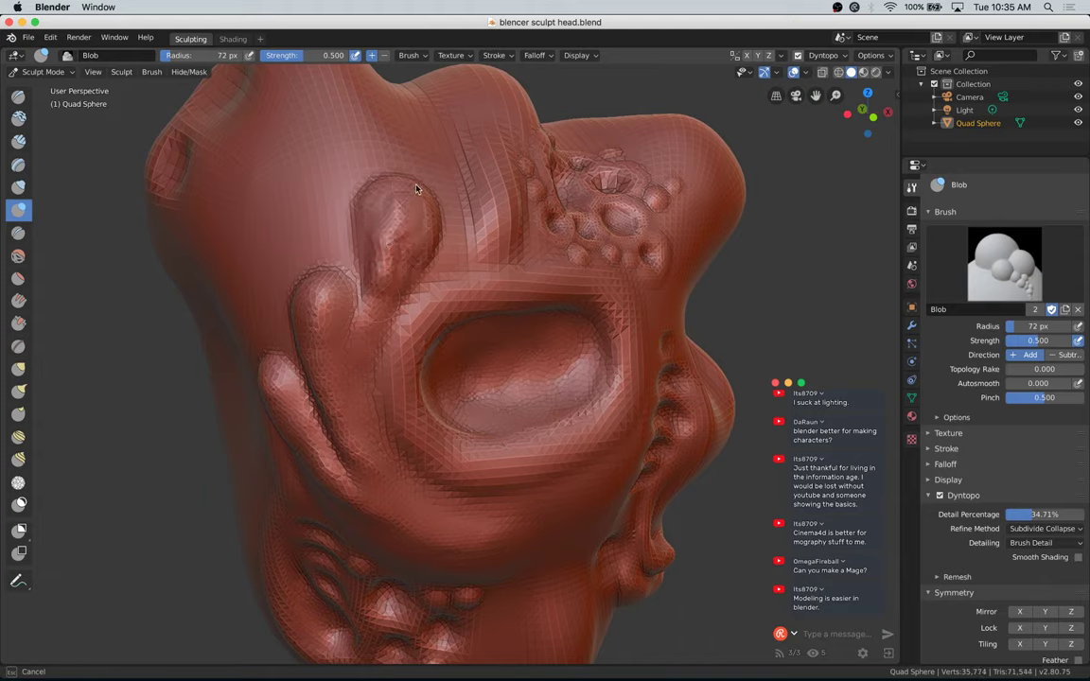
{"action": "mouse_move", "coordinate": [417, 250]}
{"action": "left_mouse_down"}
{"action": "mouse_move", "coordinate": [409, 204]}
{"action": "mouse_move", "coordinate": [376, 199]}
{"action": "mouse_move", "coordinate": [374, 296]}
{"action": "mouse_move", "coordinate": [396, 214]}
{"action": "left_mouse_up"}
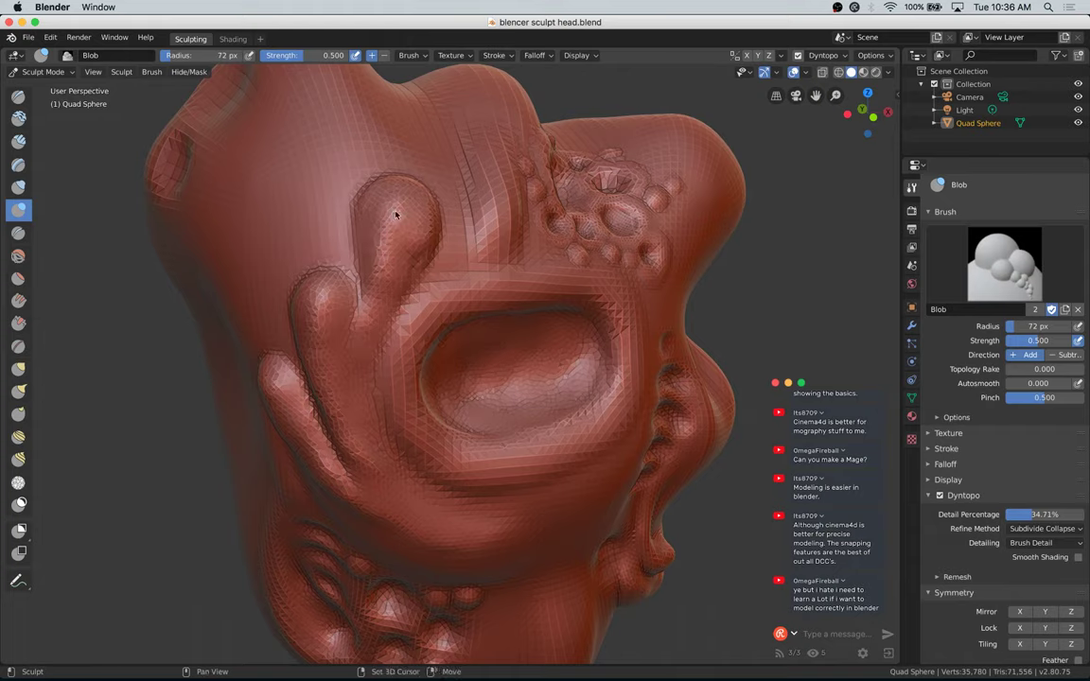
{"action": "mouse_move", "coordinate": [421, 227]}
{"action": "left_mouse_down"}
{"action": "mouse_move", "coordinate": [420, 262]}
{"action": "mouse_move", "coordinate": [389, 302]}
{"action": "mouse_move", "coordinate": [391, 264]}
{"action": "mouse_move", "coordinate": [381, 265]}
{"action": "mouse_move", "coordinate": [382, 308]}
{"action": "left_mouse_up"}
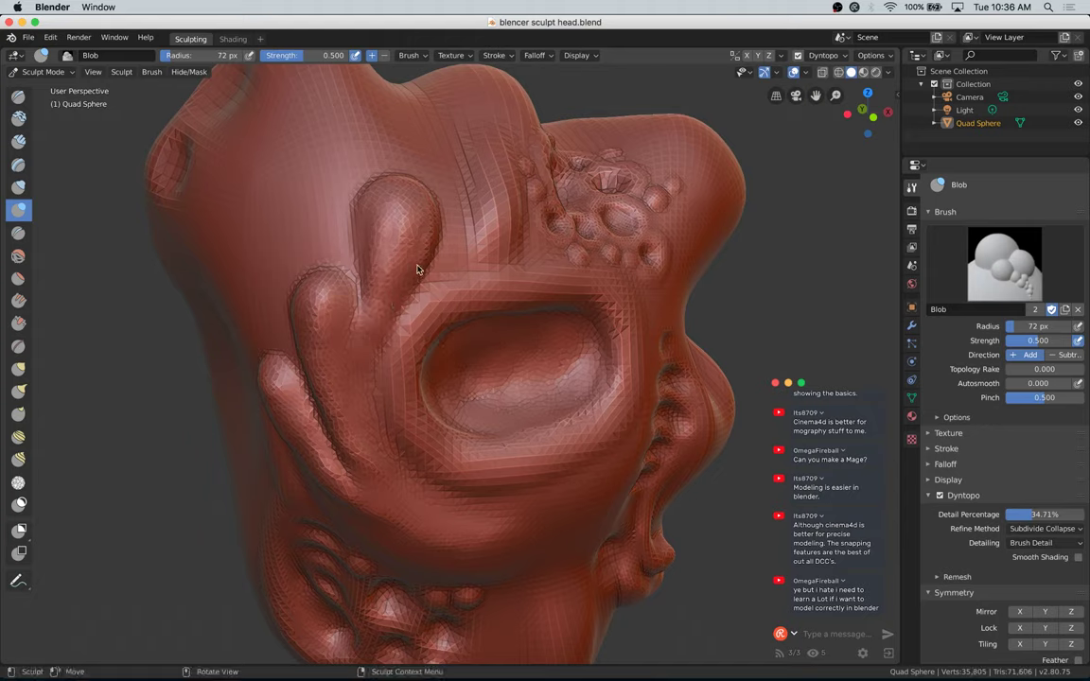
{"action": "mouse_move", "coordinate": [417, 270]}
{"action": "left_mouse_down"}
{"action": "mouse_move", "coordinate": [417, 201]}
{"action": "mouse_move", "coordinate": [372, 243]}
{"action": "mouse_move", "coordinate": [367, 206]}
{"action": "left_mouse_up"}
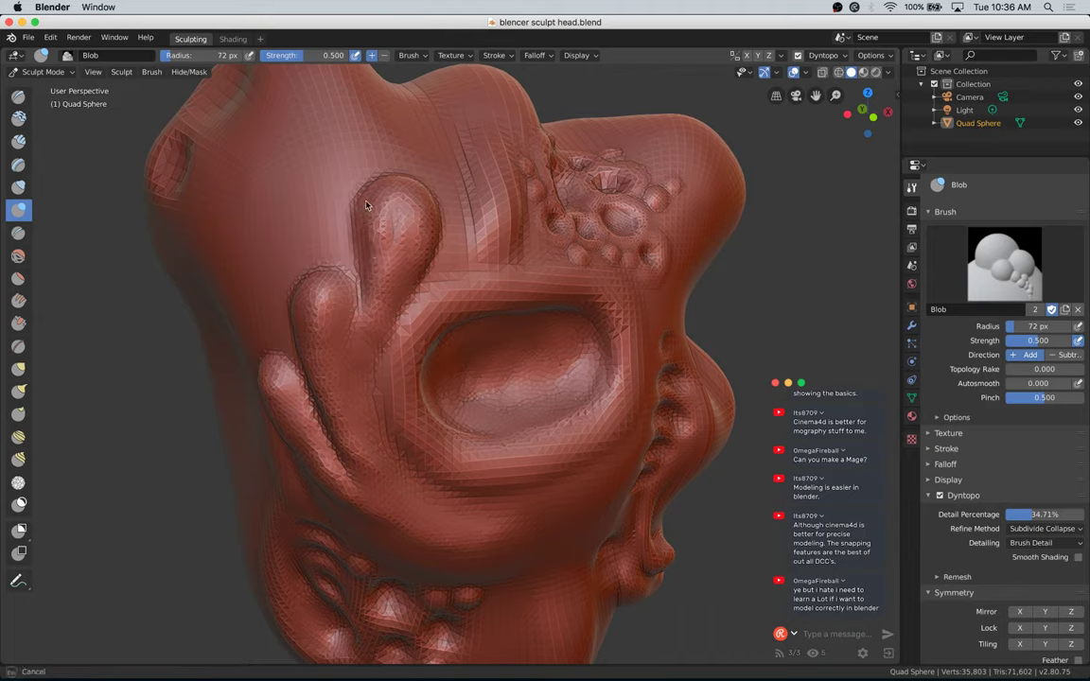
{"action": "mouse_move", "coordinate": [422, 244]}
{"action": "left_mouse_down"}
{"action": "mouse_move", "coordinate": [414, 204]}
{"action": "mouse_move", "coordinate": [367, 248]}
{"action": "mouse_move", "coordinate": [372, 366]}
{"action": "left_mouse_up"}
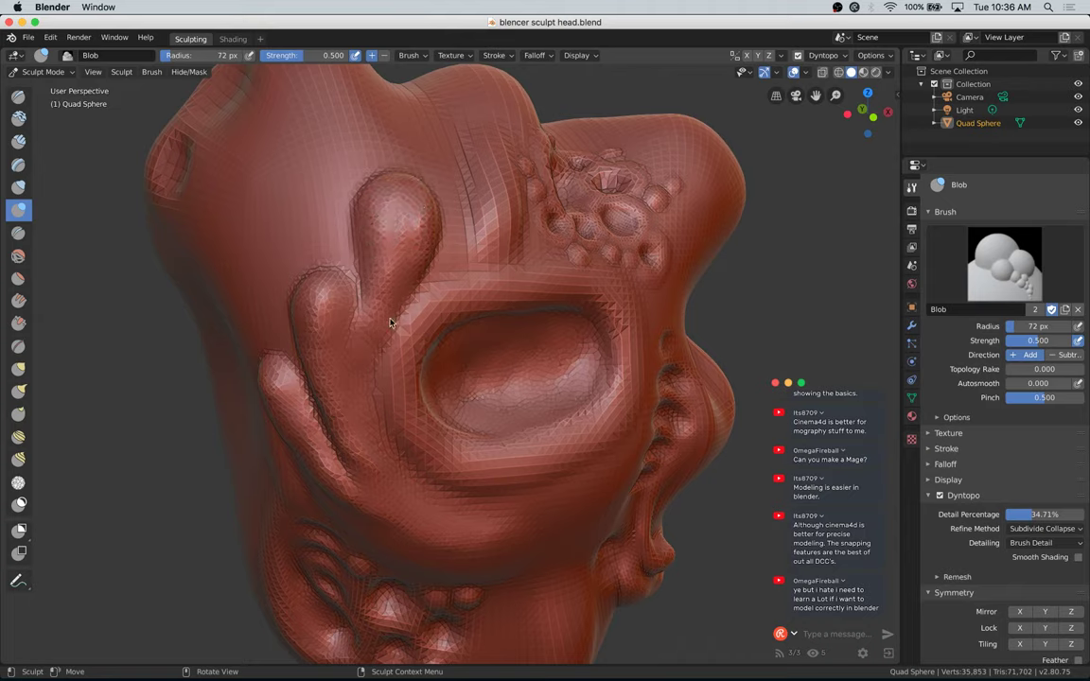
{"action": "mouse_move", "coordinate": [390, 323]}
{"action": "left_mouse_down"}
{"action": "mouse_move", "coordinate": [385, 302]}
{"action": "mouse_move", "coordinate": [362, 411]}
{"action": "mouse_move", "coordinate": [361, 355]}
{"action": "mouse_move", "coordinate": [367, 405]}
{"action": "left_mouse_up"}
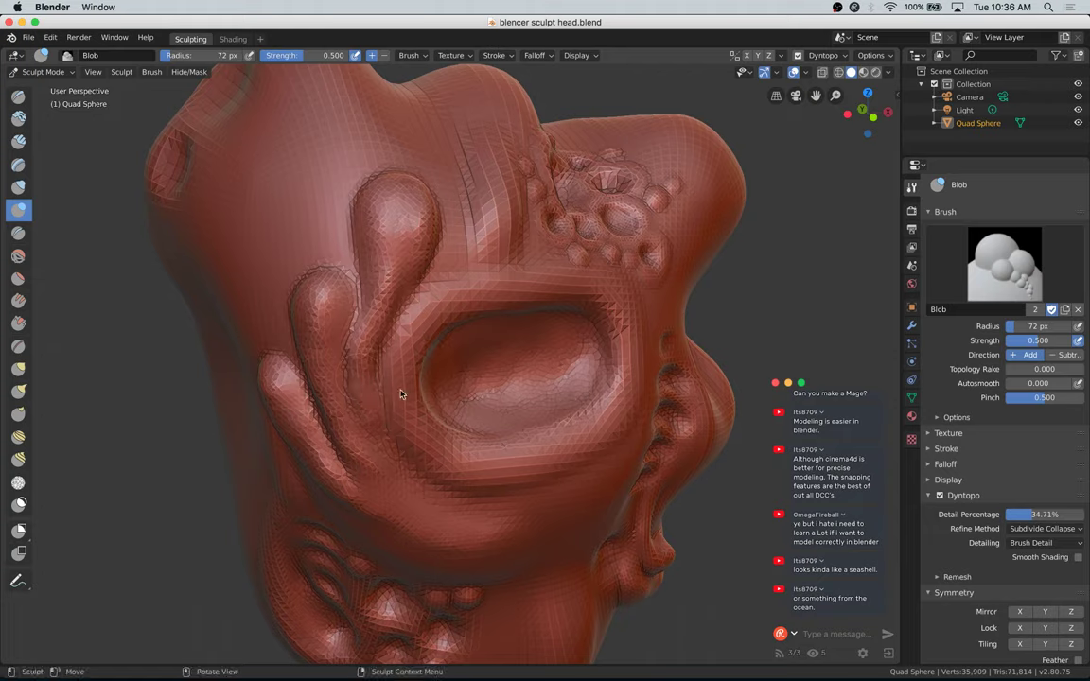
{"action": "mouse_move", "coordinate": [380, 304]}
{"action": "left_mouse_down"}
{"action": "mouse_move", "coordinate": [394, 289]}
{"action": "mouse_move", "coordinate": [409, 219]}
{"action": "mouse_move", "coordinate": [418, 227]}
{"action": "mouse_move", "coordinate": [393, 241]}
{"action": "mouse_move", "coordinate": [395, 222]}
{"action": "left_mouse_up"}
{"action": "key", "text": "ctrl+s"}
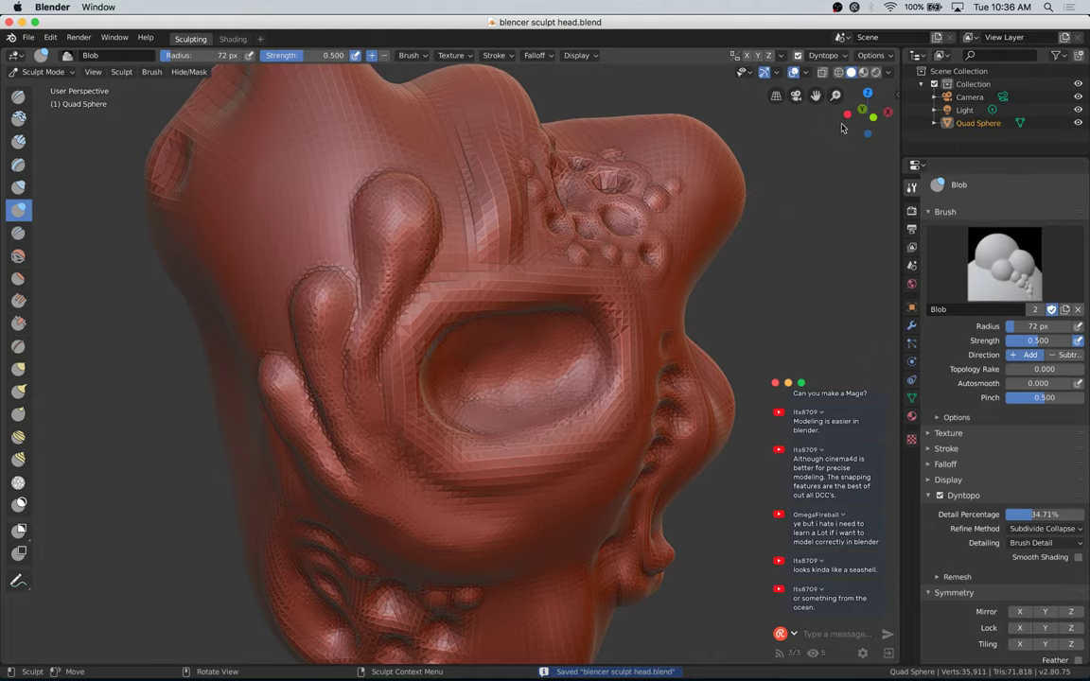
Step: Build up the mound inside the eye socket with Blob strokes, even out its surface and save the file
{"action": "mouse_move", "coordinate": [864, 111]}
{"action": "left_mouse_down"}
{"action": "mouse_move", "coordinate": [847, 92]}
{"action": "mouse_move", "coordinate": [837, 139]}
{"action": "left_mouse_up"}
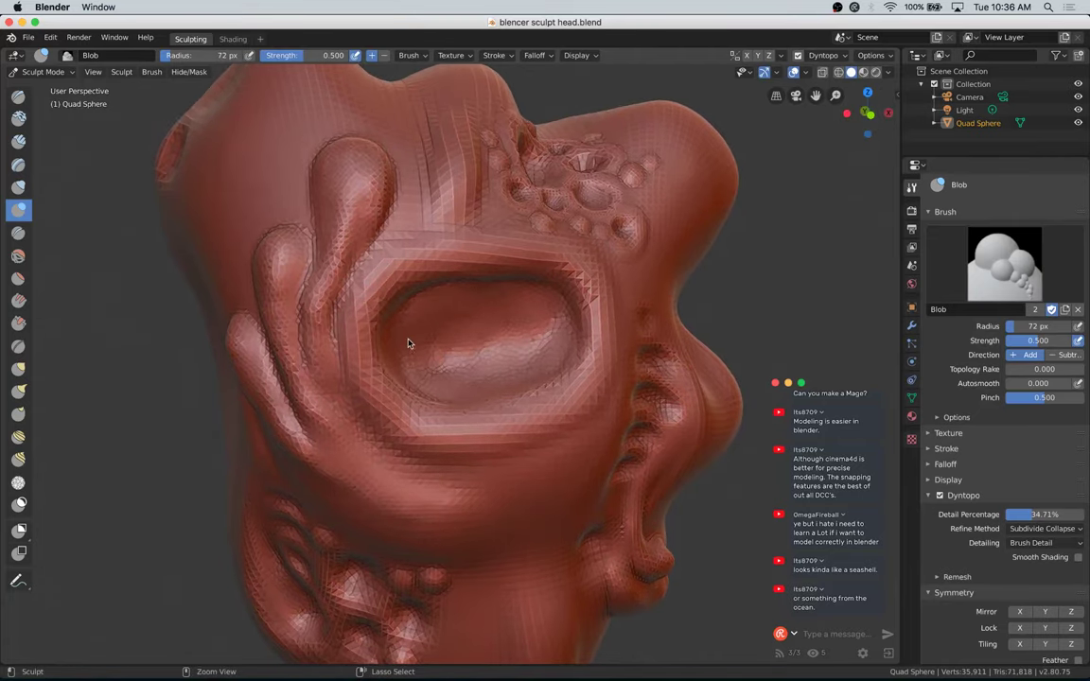
{"action": "mouse_move", "coordinate": [411, 365]}
{"action": "left_mouse_down"}
{"action": "mouse_move", "coordinate": [428, 309]}
{"action": "mouse_move", "coordinate": [482, 382]}
{"action": "mouse_move", "coordinate": [559, 354]}
{"action": "left_mouse_up"}
{"action": "mouse_move", "coordinate": [559, 332]}
{"action": "left_mouse_down"}
{"action": "mouse_move", "coordinate": [540, 299]}
{"action": "mouse_move", "coordinate": [459, 297]}
{"action": "mouse_move", "coordinate": [421, 320]}
{"action": "mouse_move", "coordinate": [416, 338]}
{"action": "mouse_move", "coordinate": [466, 398]}
{"action": "left_mouse_up"}
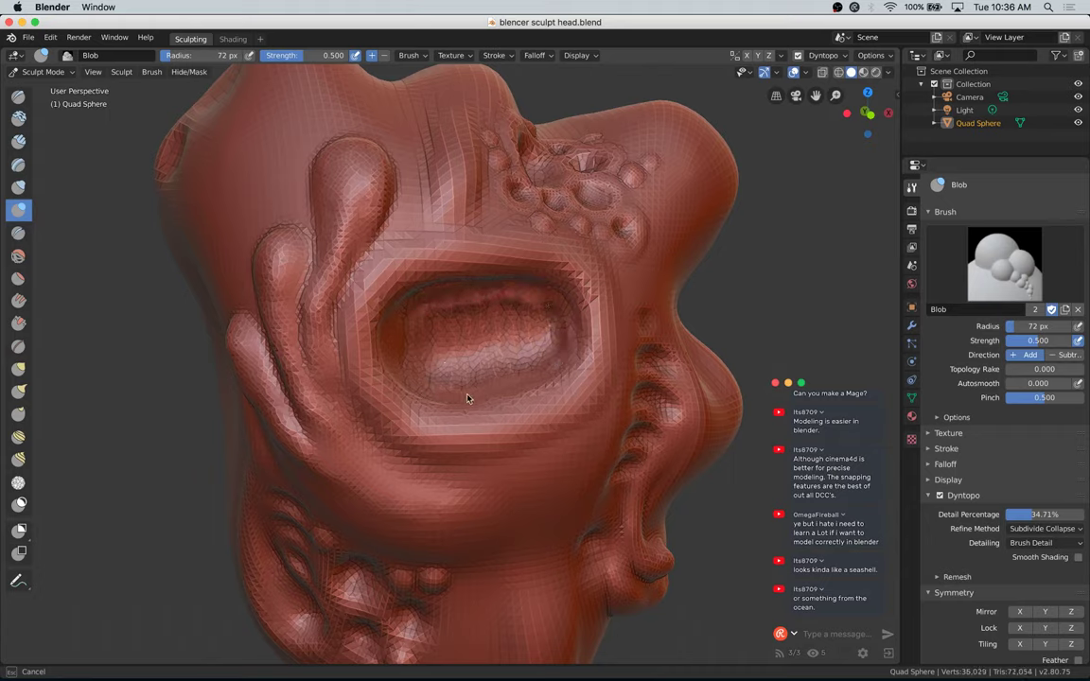
{"action": "mouse_move", "coordinate": [560, 325]}
{"action": "left_mouse_down"}
{"action": "mouse_move", "coordinate": [478, 284]}
{"action": "mouse_move", "coordinate": [413, 312]}
{"action": "mouse_move", "coordinate": [368, 299]}
{"action": "mouse_move", "coordinate": [407, 371]}
{"action": "mouse_move", "coordinate": [416, 317]}
{"action": "mouse_move", "coordinate": [448, 331]}
{"action": "left_mouse_up"}
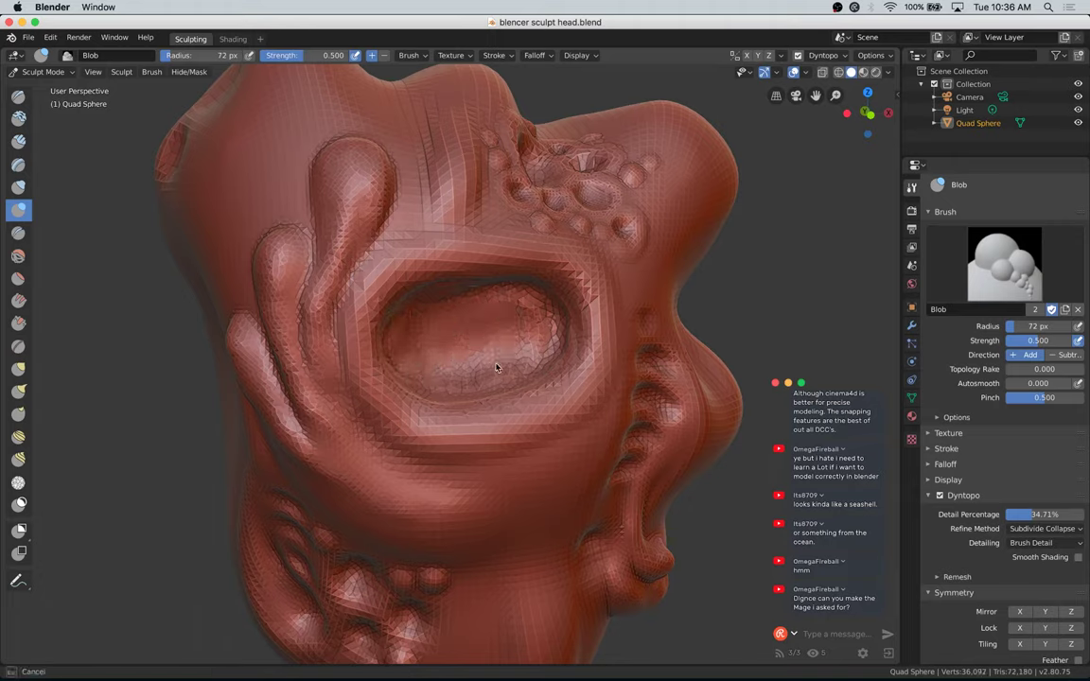
{"action": "left_click_drag", "start_coordinate": [537, 348], "coordinate": [534, 310]}
{"action": "left_click_drag", "start_coordinate": [465, 303], "coordinate": [428, 332]}
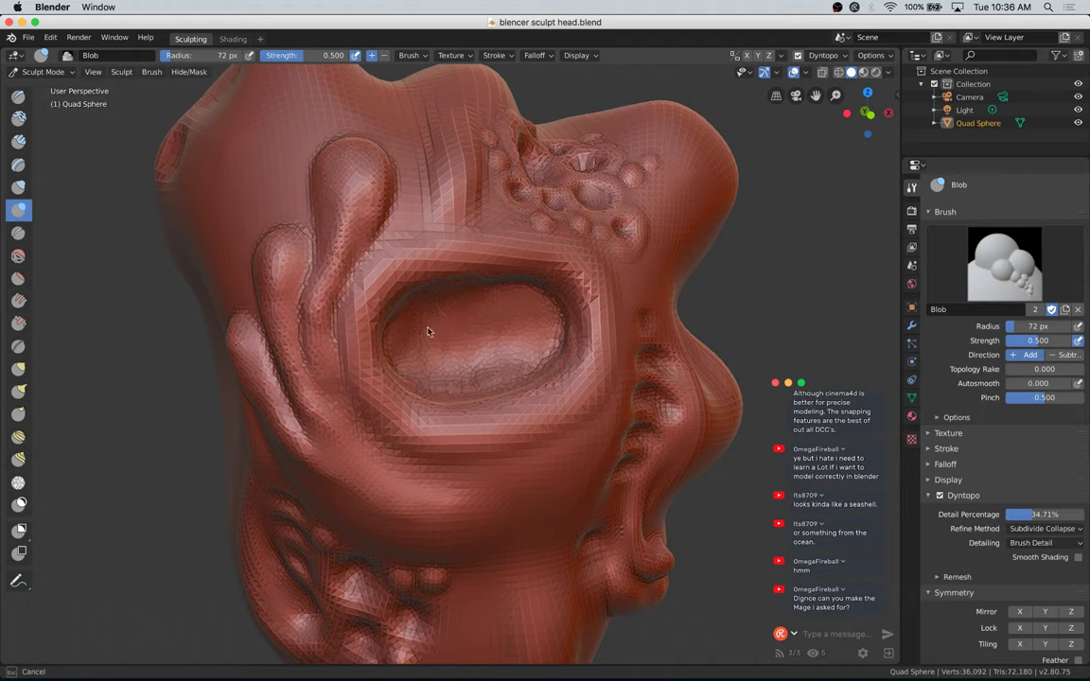
{"action": "mouse_move", "coordinate": [455, 390]}
{"action": "left_mouse_down"}
{"action": "mouse_move", "coordinate": [413, 384]}
{"action": "mouse_move", "coordinate": [389, 343]}
{"action": "mouse_move", "coordinate": [541, 365]}
{"action": "mouse_move", "coordinate": [540, 312]}
{"action": "mouse_move", "coordinate": [444, 367]}
{"action": "mouse_move", "coordinate": [446, 331]}
{"action": "left_mouse_up"}
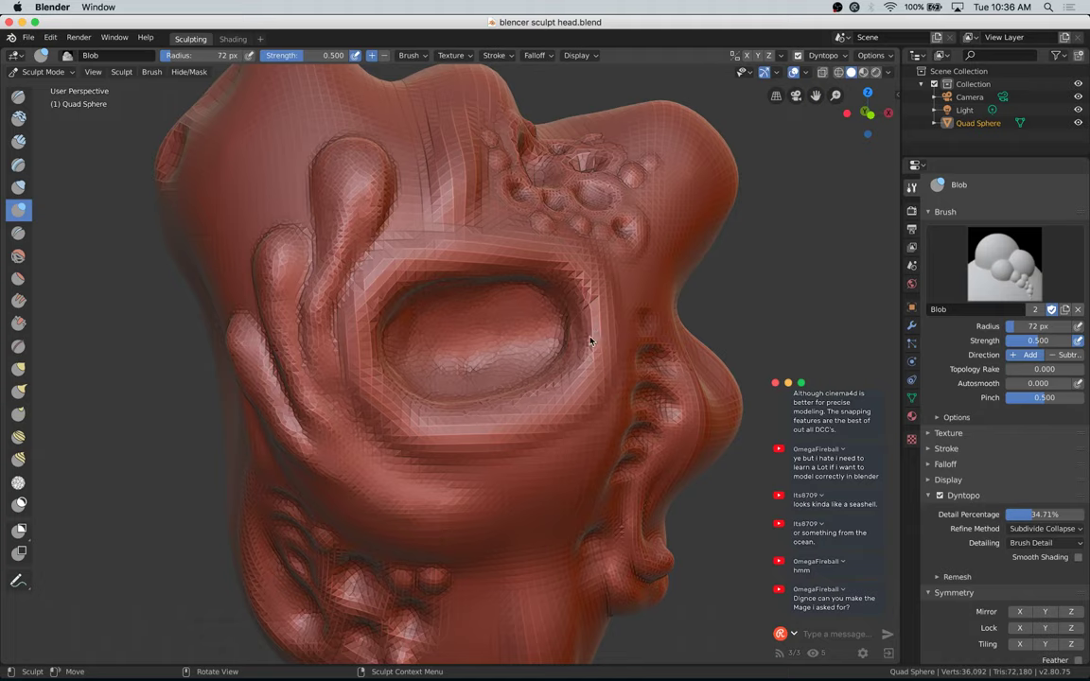
{"action": "key", "text": "super+s"}
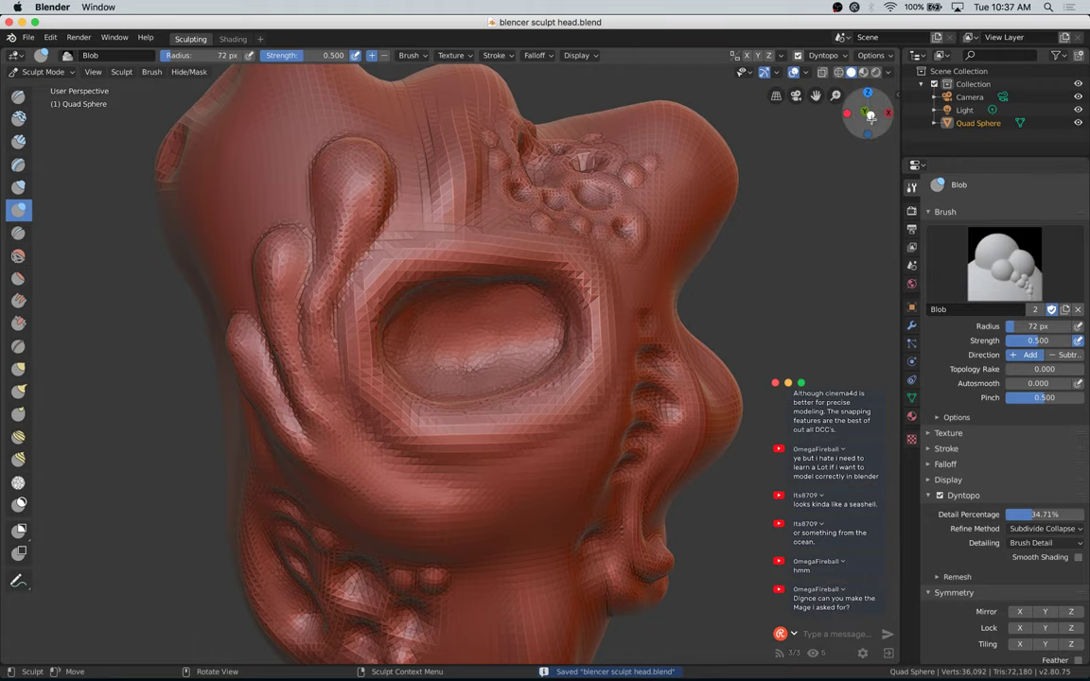
Step: Build up and round off the rim all around the eye socket with repeated Blob strokes, and save the file
{"action": "left_click_drag", "start_coordinate": [861, 116], "coordinate": [845, 139]}
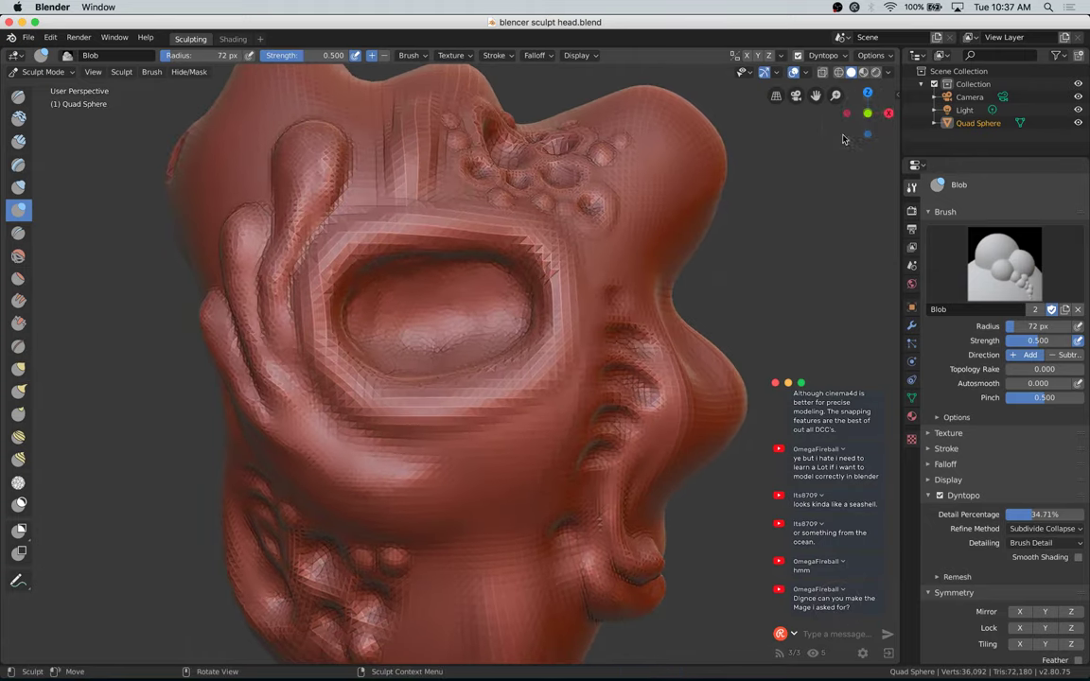
{"action": "mouse_move", "coordinate": [333, 266]}
{"action": "left_mouse_down"}
{"action": "mouse_move", "coordinate": [321, 330]}
{"action": "mouse_move", "coordinate": [379, 392]}
{"action": "mouse_move", "coordinate": [335, 359]}
{"action": "mouse_move", "coordinate": [440, 395]}
{"action": "left_mouse_up"}
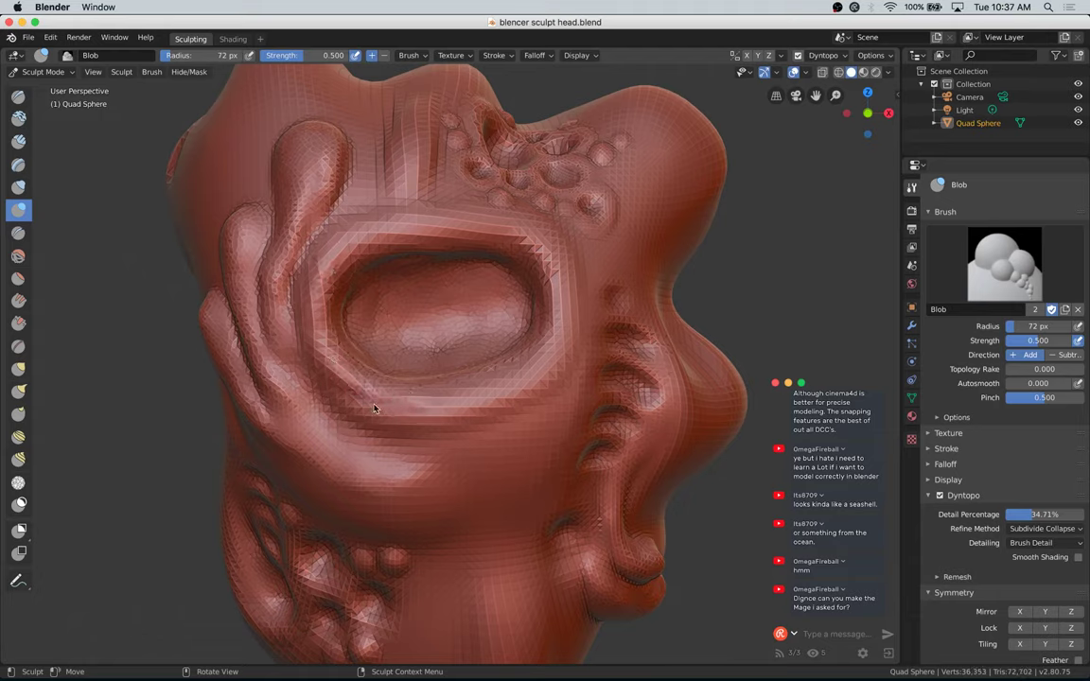
{"action": "mouse_move", "coordinate": [375, 408]}
{"action": "left_mouse_down"}
{"action": "mouse_move", "coordinate": [358, 361]}
{"action": "mouse_move", "coordinate": [493, 343]}
{"action": "left_mouse_up"}
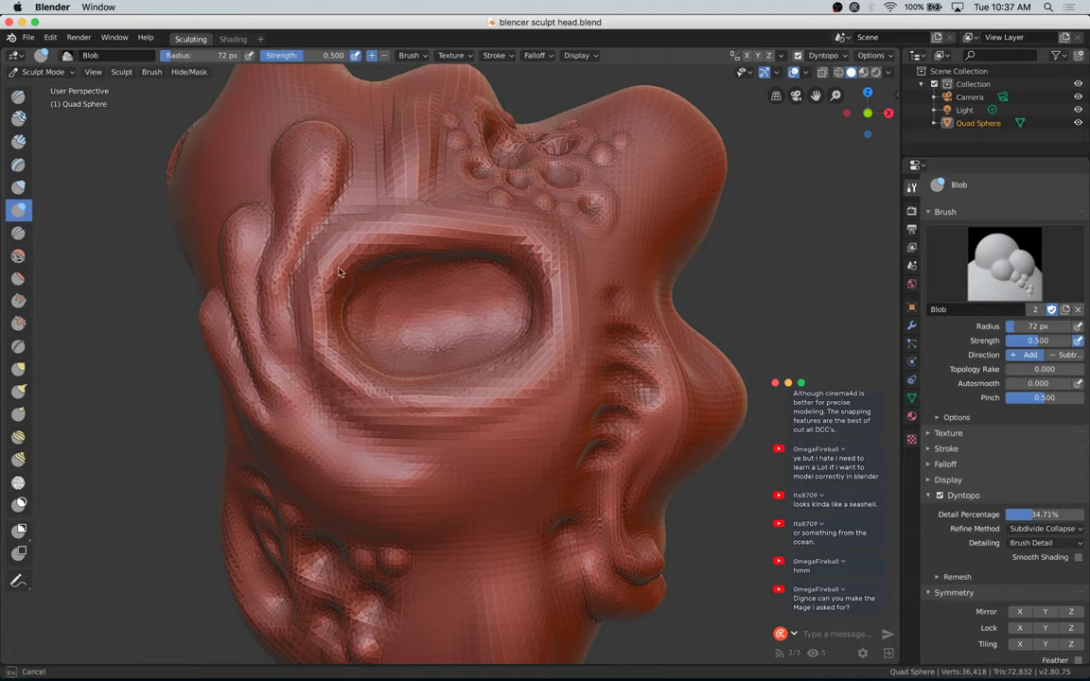
{"action": "mouse_move", "coordinate": [293, 238]}
{"action": "left_mouse_down"}
{"action": "mouse_move", "coordinate": [497, 233]}
{"action": "mouse_move", "coordinate": [488, 235]}
{"action": "mouse_move", "coordinate": [553, 296]}
{"action": "mouse_move", "coordinate": [548, 253]}
{"action": "mouse_move", "coordinate": [548, 316]}
{"action": "mouse_move", "coordinate": [474, 327]}
{"action": "mouse_move", "coordinate": [474, 387]}
{"action": "mouse_move", "coordinate": [418, 397]}
{"action": "mouse_move", "coordinate": [365, 382]}
{"action": "mouse_move", "coordinate": [479, 377]}
{"action": "mouse_move", "coordinate": [391, 401]}
{"action": "mouse_move", "coordinate": [512, 363]}
{"action": "left_mouse_up"}
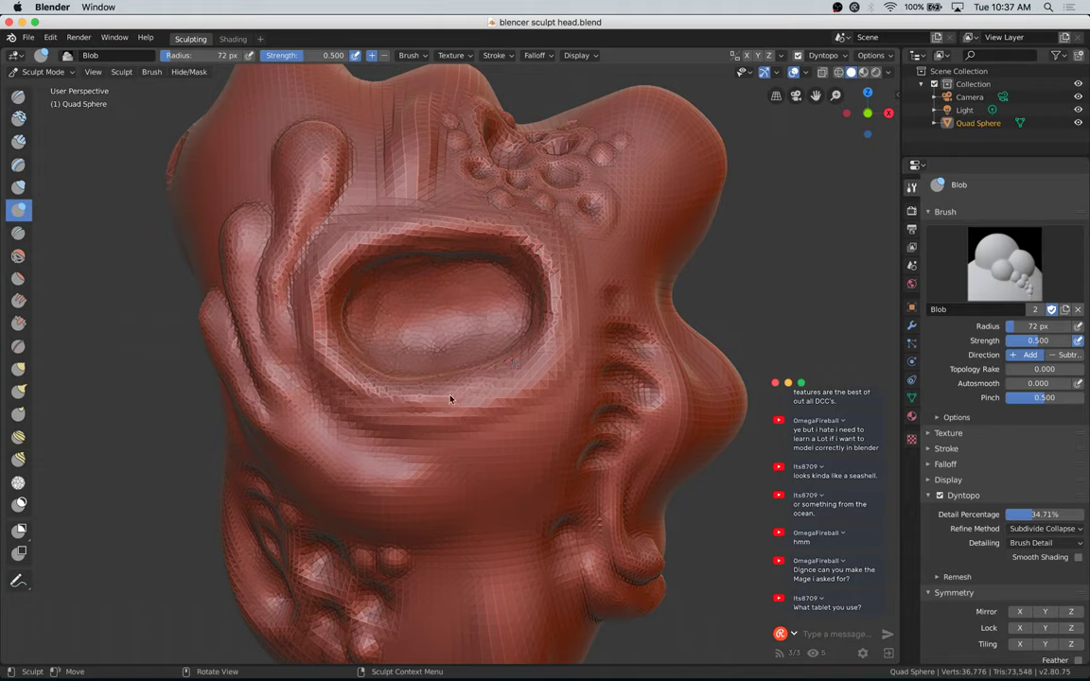
{"action": "mouse_move", "coordinate": [451, 396]}
{"action": "left_mouse_down"}
{"action": "mouse_move", "coordinate": [534, 348]}
{"action": "mouse_move", "coordinate": [526, 347]}
{"action": "mouse_move", "coordinate": [557, 302]}
{"action": "mouse_move", "coordinate": [561, 328]}
{"action": "mouse_move", "coordinate": [477, 398]}
{"action": "mouse_move", "coordinate": [368, 414]}
{"action": "mouse_move", "coordinate": [409, 407]}
{"action": "left_mouse_up"}
{"action": "left_click_drag", "start_coordinate": [321, 377], "coordinate": [379, 397]}
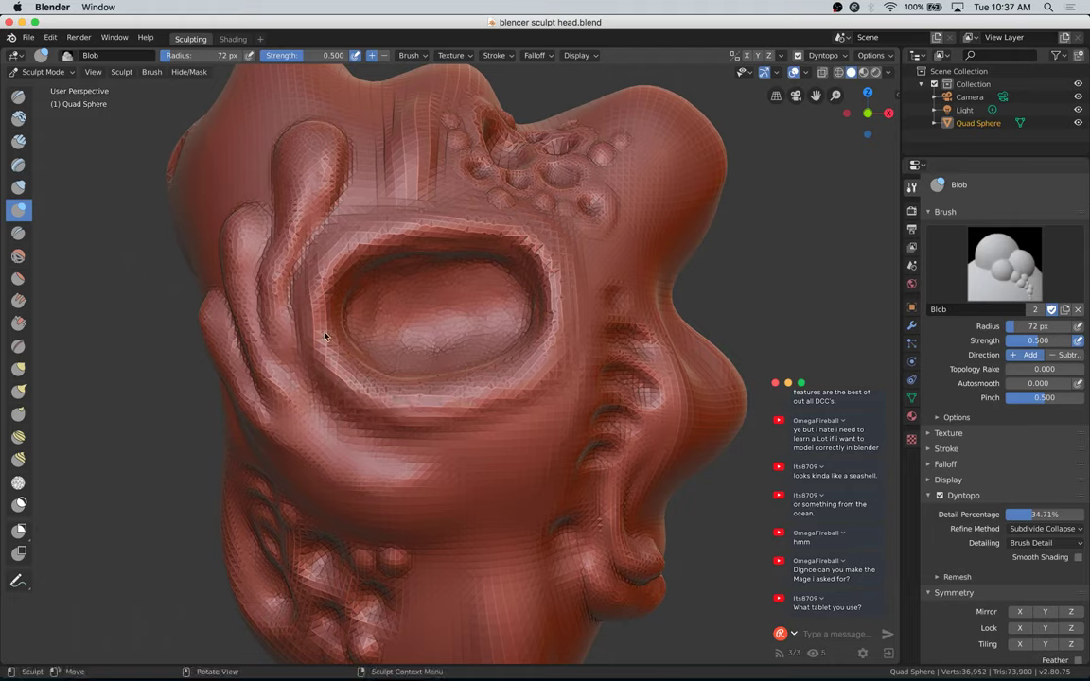
{"action": "mouse_move", "coordinate": [318, 227]}
{"action": "left_mouse_down"}
{"action": "mouse_move", "coordinate": [471, 223]}
{"action": "mouse_move", "coordinate": [527, 237]}
{"action": "mouse_move", "coordinate": [558, 293]}
{"action": "mouse_move", "coordinate": [555, 329]}
{"action": "left_mouse_up"}
{"action": "mouse_move", "coordinate": [561, 263]}
{"action": "left_mouse_down"}
{"action": "mouse_move", "coordinate": [559, 321]}
{"action": "mouse_move", "coordinate": [503, 383]}
{"action": "mouse_move", "coordinate": [472, 389]}
{"action": "mouse_move", "coordinate": [512, 395]}
{"action": "left_mouse_up"}
{"action": "left_click_drag", "start_coordinate": [338, 378], "coordinate": [403, 408]}
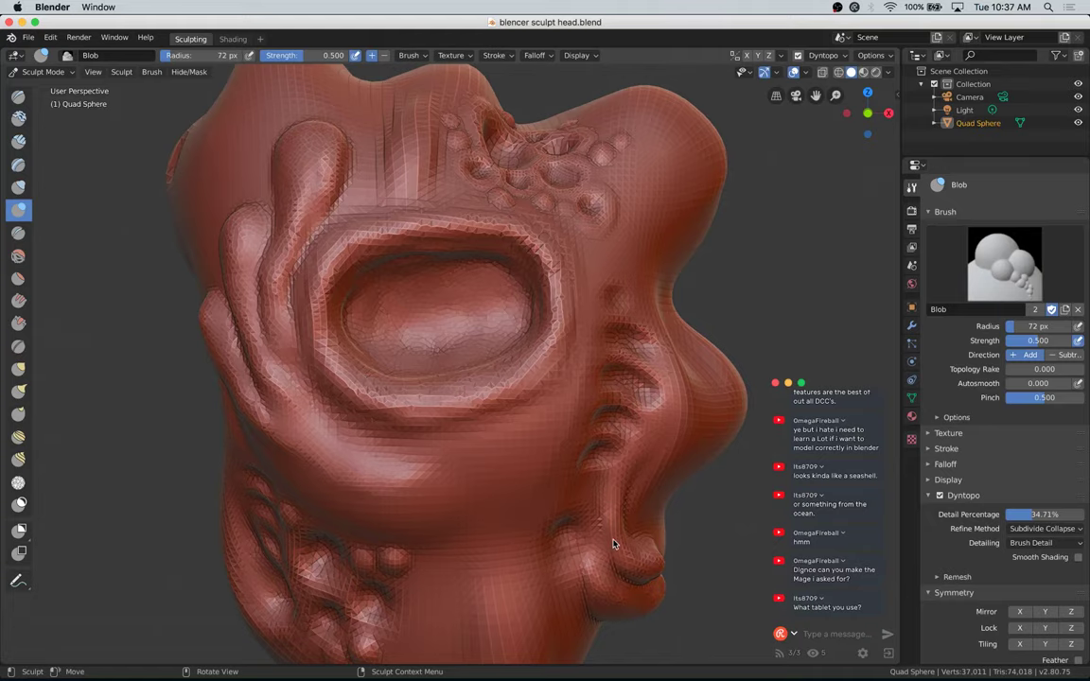
{"action": "key", "text": "super+s"}
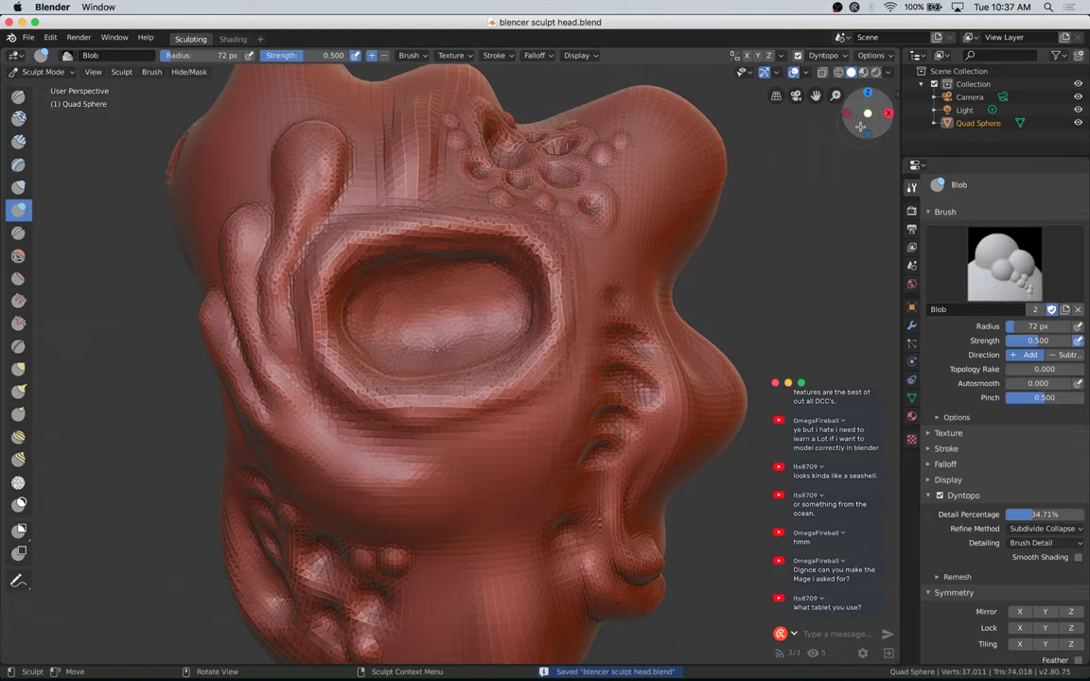
Step: Add a cluster of six small round Blob bumps around the tips of the finger-like lobes on the side of the head
{"action": "left_click_drag", "start_coordinate": [860, 120], "coordinate": [352, 250]}
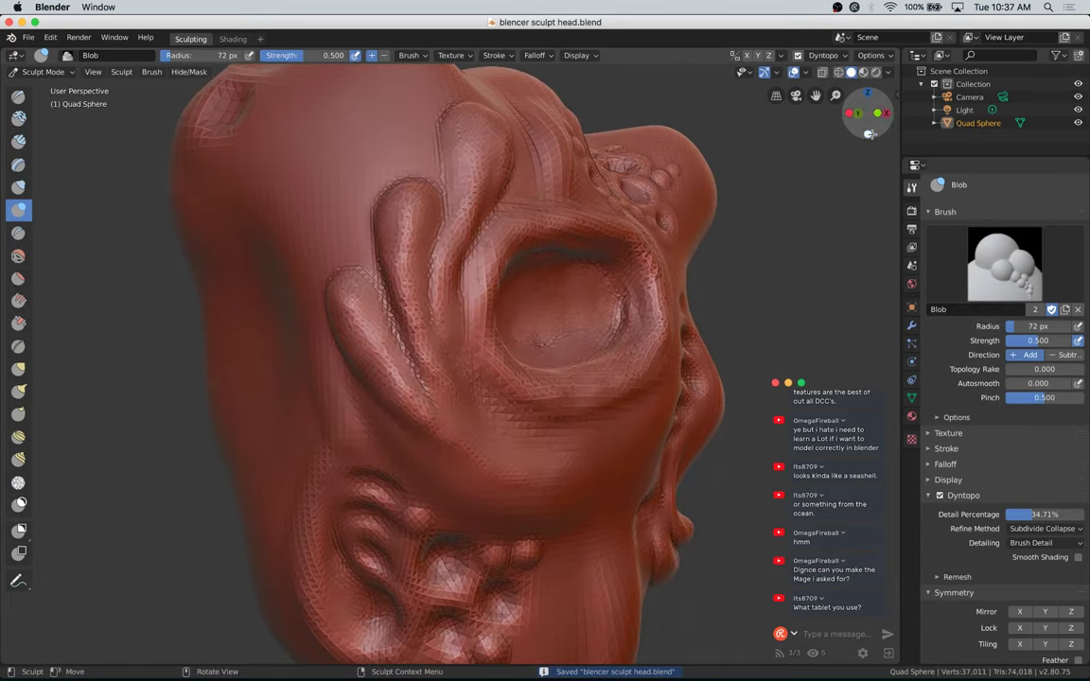
{"action": "left_click", "coordinate": [353, 242]}
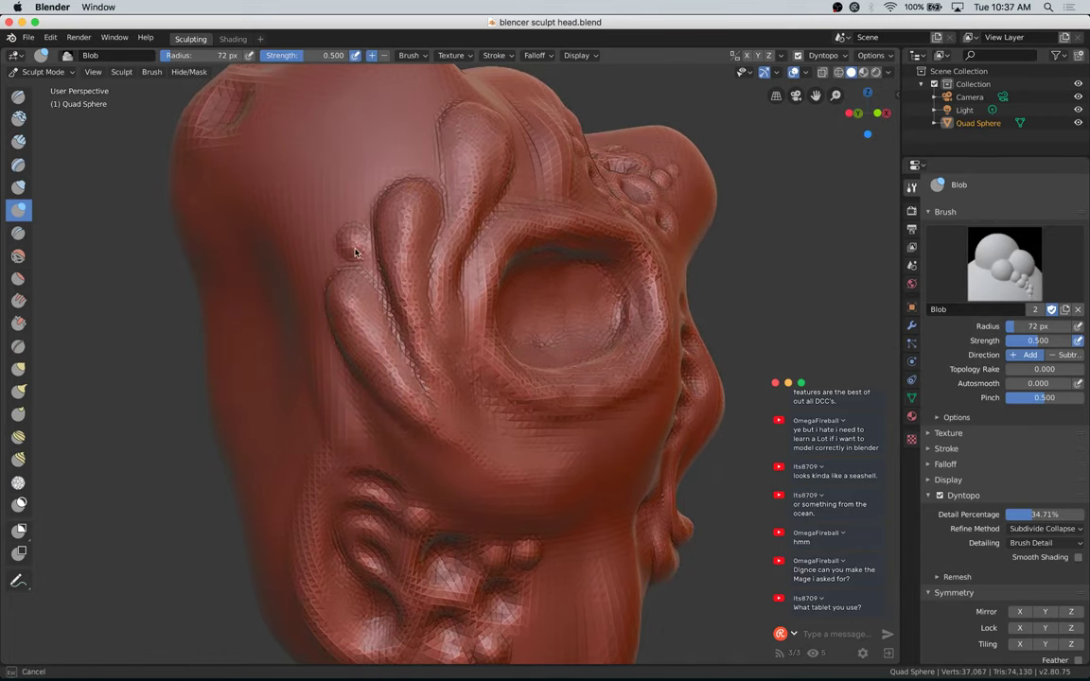
{"action": "left_click", "coordinate": [419, 155]}
{"action": "left_click", "coordinate": [420, 119]}
{"action": "mouse_move", "coordinate": [367, 164]}
{"action": "left_mouse_down"}
{"action": "mouse_move", "coordinate": [360, 171]}
{"action": "mouse_move", "coordinate": [373, 159]}
{"action": "left_mouse_up"}
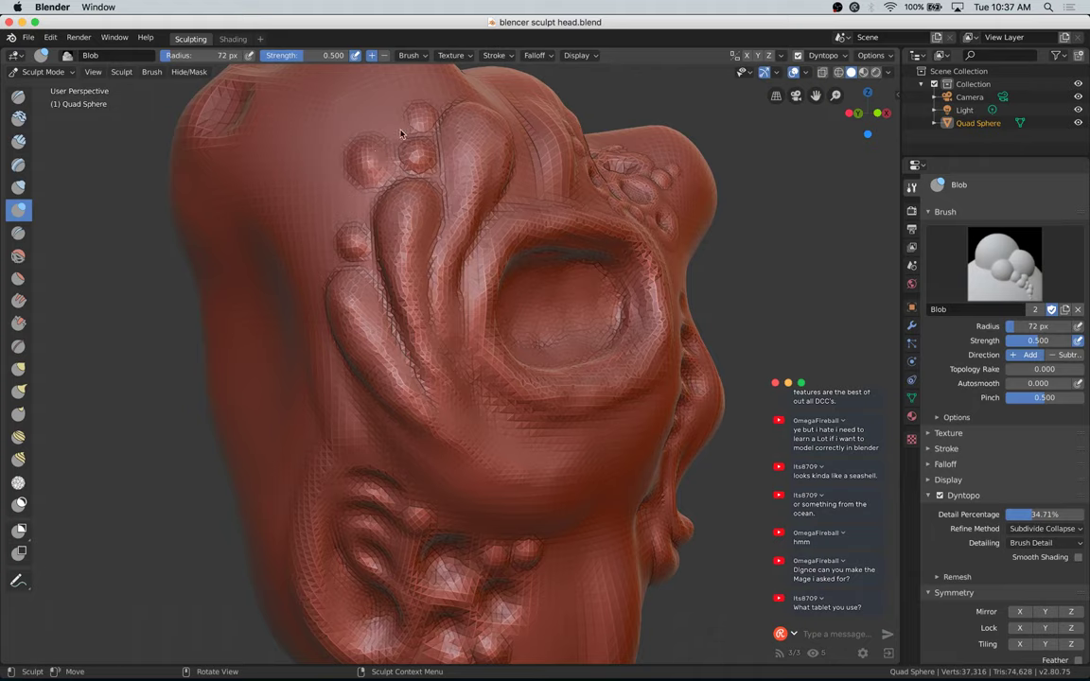
{"action": "left_click", "coordinate": [351, 204]}
{"action": "left_click", "coordinate": [320, 226]}
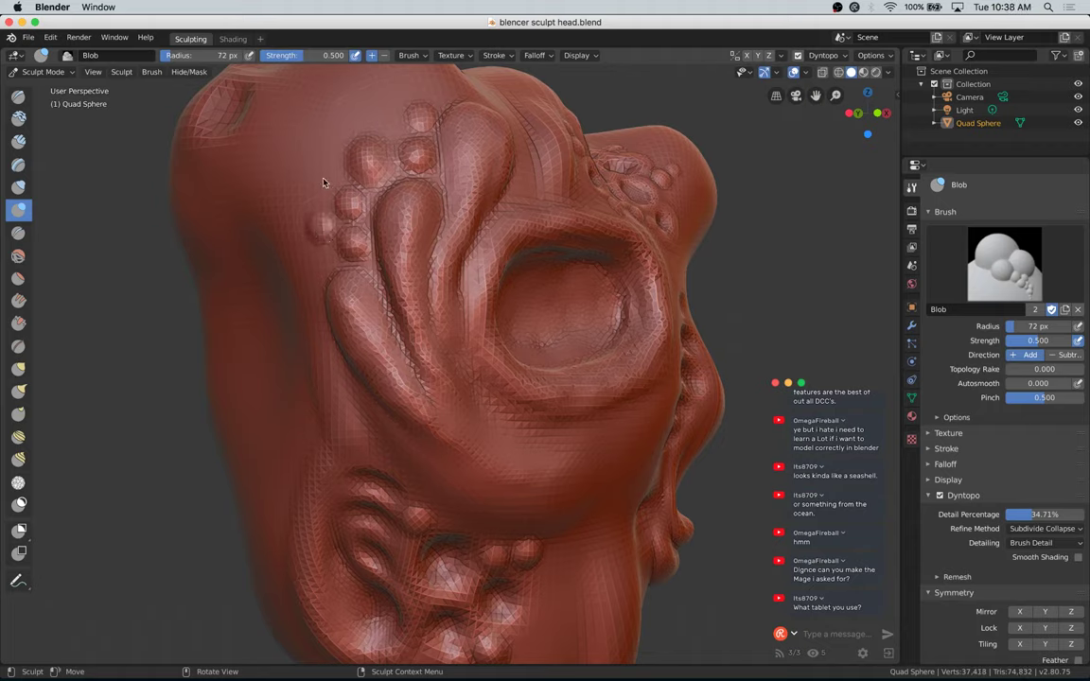
Step: Sculpt two concentric curved ridges with the Blob brush, arching around the upper part of the bump cluster toward the back of the head
{"action": "left_click_drag", "start_coordinate": [323, 183], "coordinate": [323, 166]}
{"action": "mouse_move", "coordinate": [389, 122]}
{"action": "left_mouse_down"}
{"action": "mouse_move", "coordinate": [321, 145]}
{"action": "mouse_move", "coordinate": [327, 172]}
{"action": "mouse_move", "coordinate": [333, 119]}
{"action": "mouse_move", "coordinate": [373, 116]}
{"action": "left_mouse_up"}
{"action": "left_click_drag", "start_coordinate": [867, 114], "coordinate": [892, 152]}
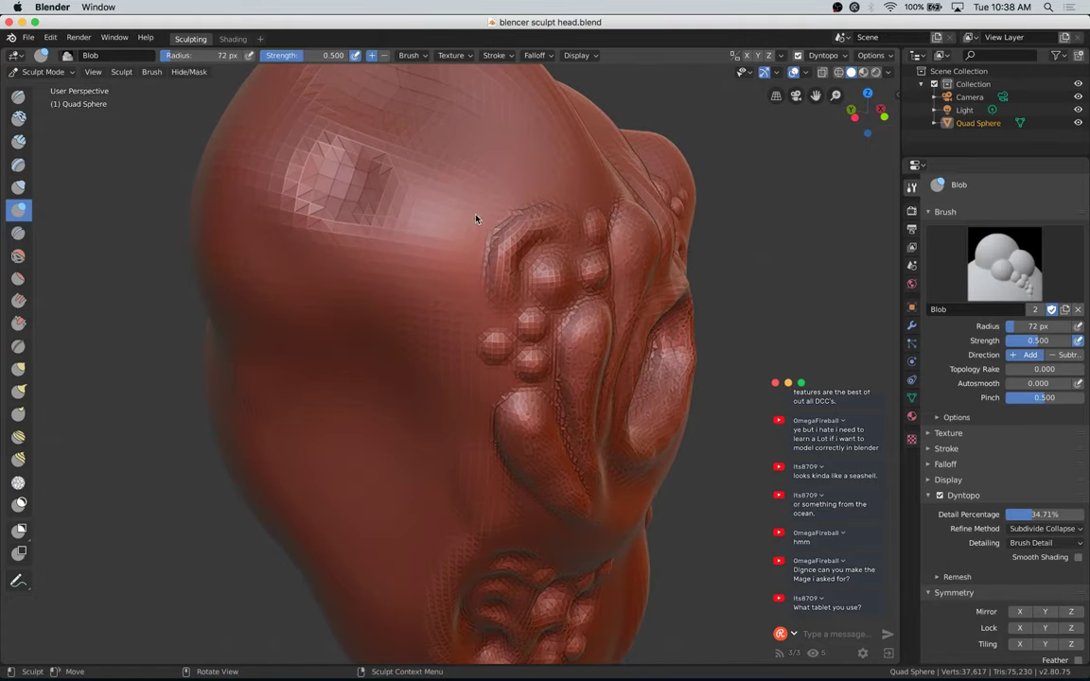
{"action": "mouse_move", "coordinate": [470, 216]}
{"action": "left_mouse_down"}
{"action": "mouse_move", "coordinate": [476, 319]}
{"action": "mouse_move", "coordinate": [456, 285]}
{"action": "left_mouse_up"}
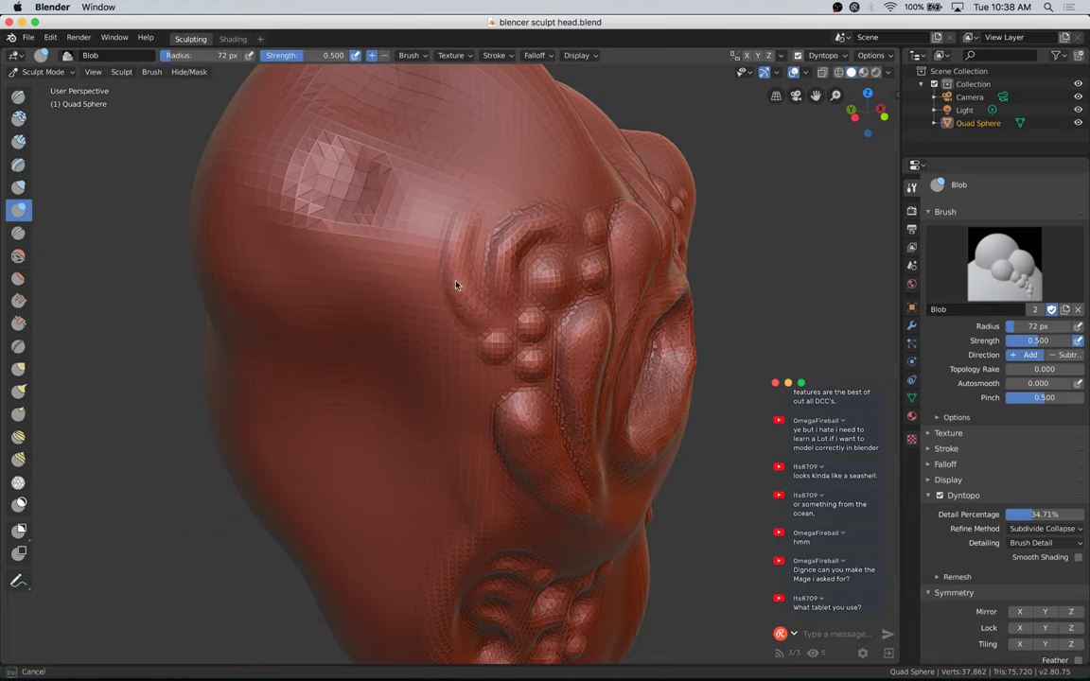
{"action": "mouse_move", "coordinate": [470, 210]}
{"action": "left_mouse_down"}
{"action": "mouse_move", "coordinate": [458, 239]}
{"action": "mouse_move", "coordinate": [480, 320]}
{"action": "left_mouse_up"}
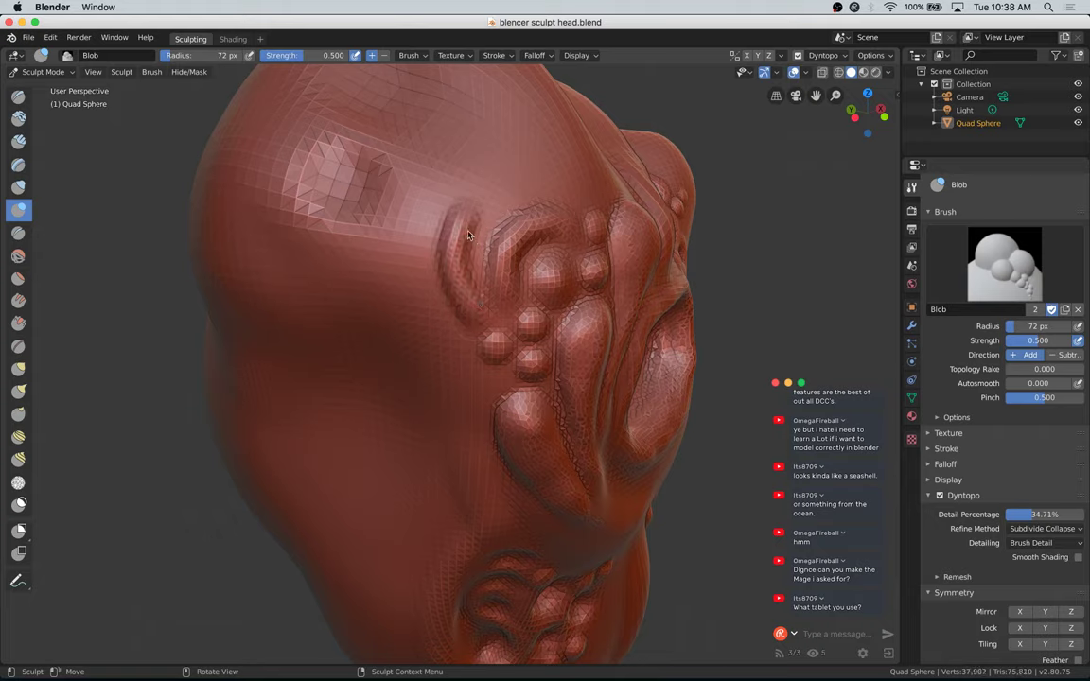
{"action": "mouse_move", "coordinate": [470, 243]}
{"action": "left_mouse_down"}
{"action": "mouse_move", "coordinate": [491, 199]}
{"action": "mouse_move", "coordinate": [461, 223]}
{"action": "left_mouse_up"}
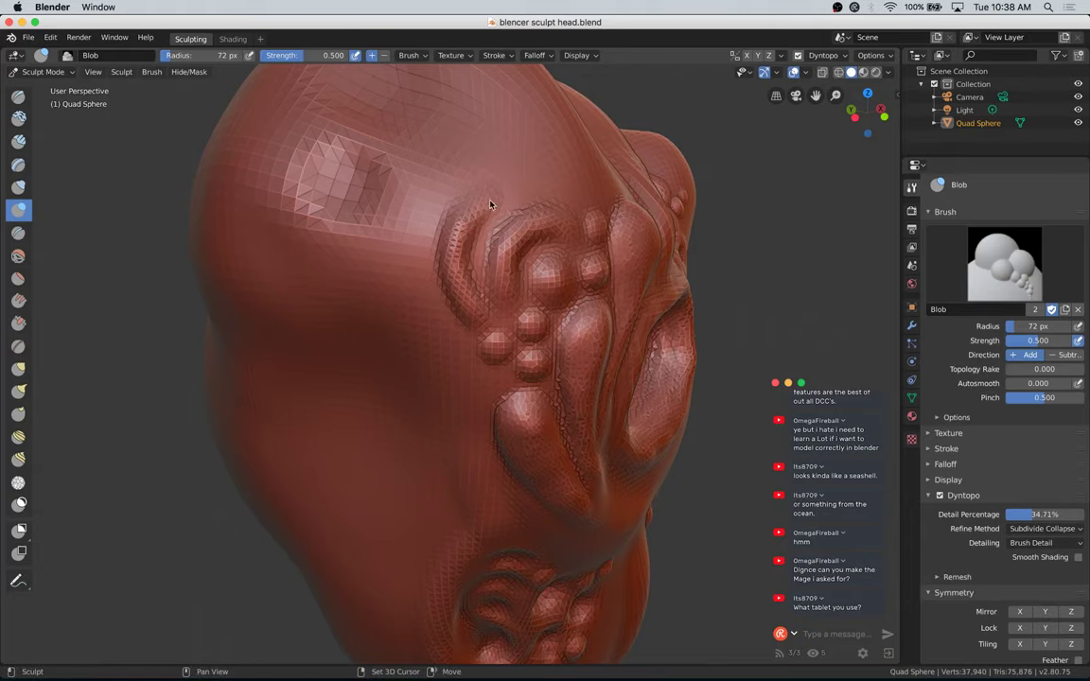
Step: Sculpt a hooked ridge under the lower bumps and extend it upward behind the two curved ridges with Blob strokes
{"action": "left_click_drag", "start_coordinate": [864, 111], "coordinate": [812, 114]}
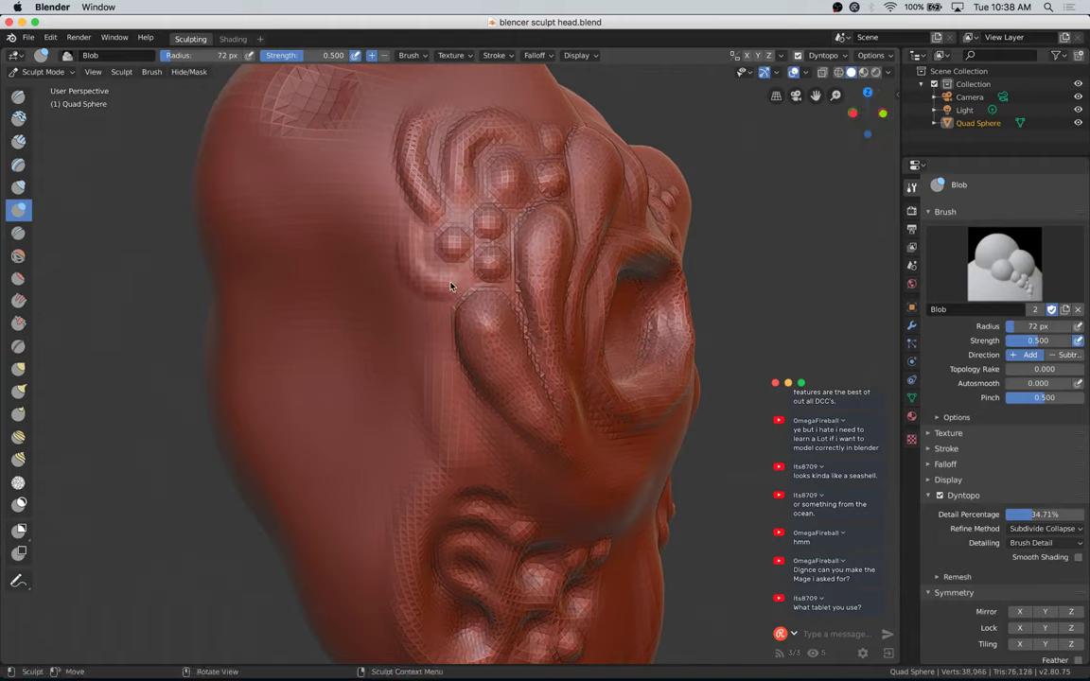
{"action": "mouse_move", "coordinate": [443, 284]}
{"action": "left_mouse_down"}
{"action": "mouse_move", "coordinate": [413, 246]}
{"action": "mouse_move", "coordinate": [442, 282]}
{"action": "left_mouse_up"}
{"action": "left_click_drag", "start_coordinate": [378, 195], "coordinate": [394, 220]}
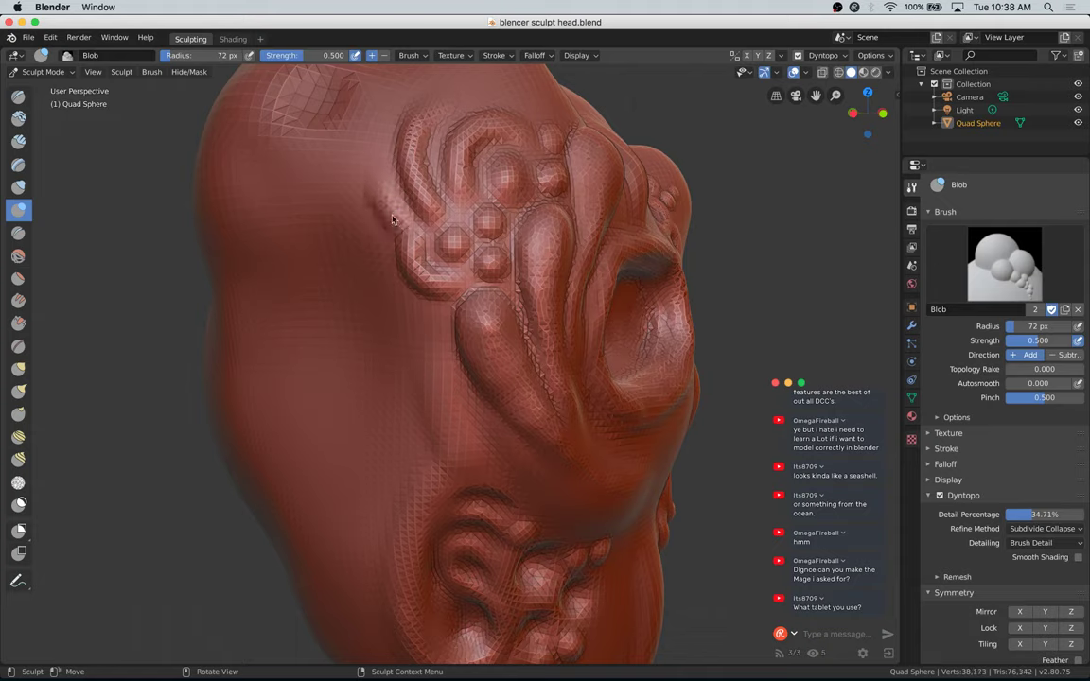
{"action": "mouse_move", "coordinate": [368, 160]}
{"action": "left_mouse_down", "text": "shift"}
{"action": "mouse_move", "coordinate": [394, 220]}
{"action": "mouse_move", "coordinate": [378, 254]}
{"action": "mouse_move", "coordinate": [440, 293]}
{"action": "left_mouse_up", "text": "shift"}
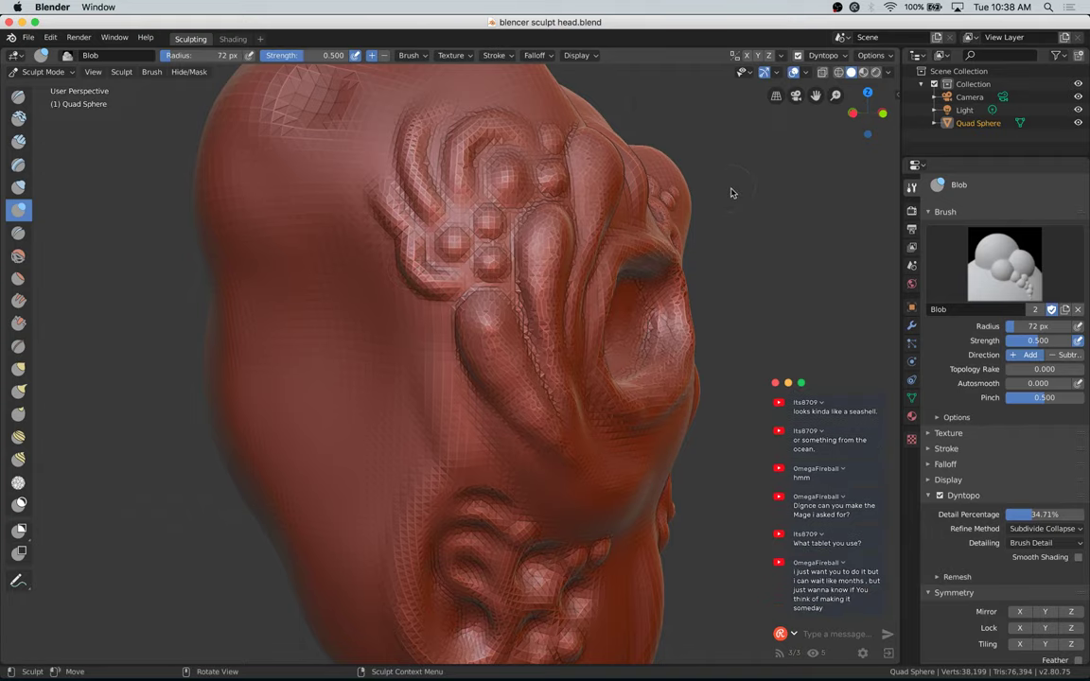
Step: Enlarge the Blob brush radius to 88 px and sculpt a short vertical ridge just behind the lowest finger-like lobe
{"action": "scroll", "coordinate": [424, 370], "scroll_direction": "up", "scroll_amount": 3}
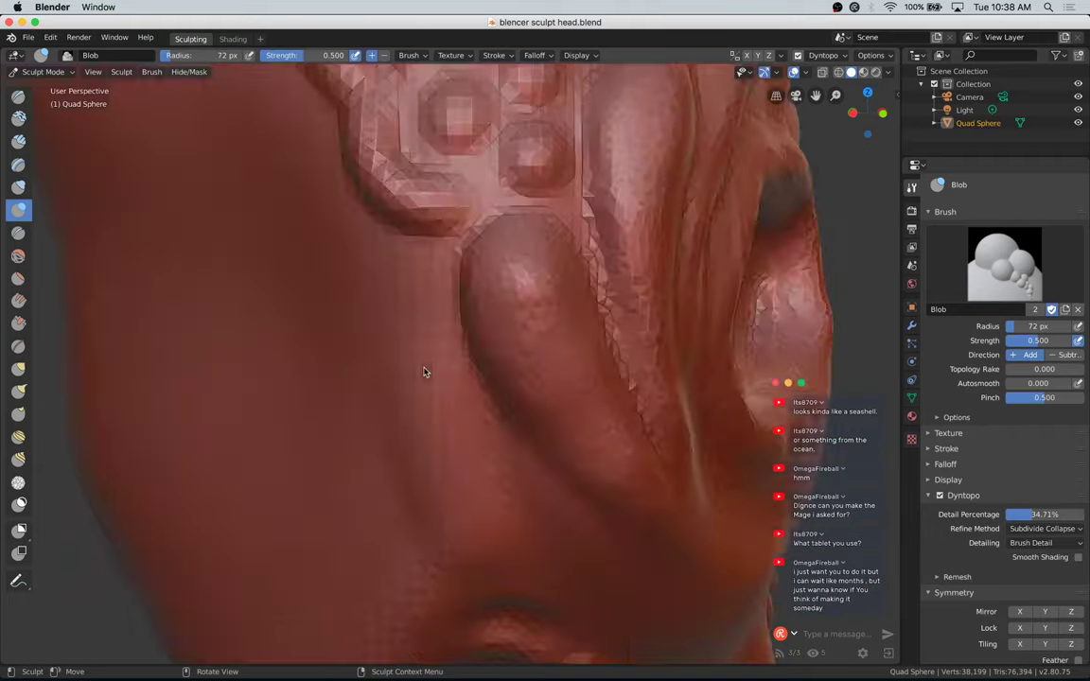
{"action": "scroll", "coordinate": [425, 370], "scroll_direction": "down", "scroll_amount": 3}
{"action": "scroll", "coordinate": [425, 370], "scroll_direction": "up", "scroll_amount": 3}
{"action": "mouse_move", "coordinate": [540, 314]}
{"action": "middle_mouse_down"}
{"action": "mouse_move", "coordinate": [406, 333]}
{"action": "mouse_move", "coordinate": [413, 341]}
{"action": "mouse_move", "coordinate": [414, 327]}
{"action": "middle_mouse_up"}
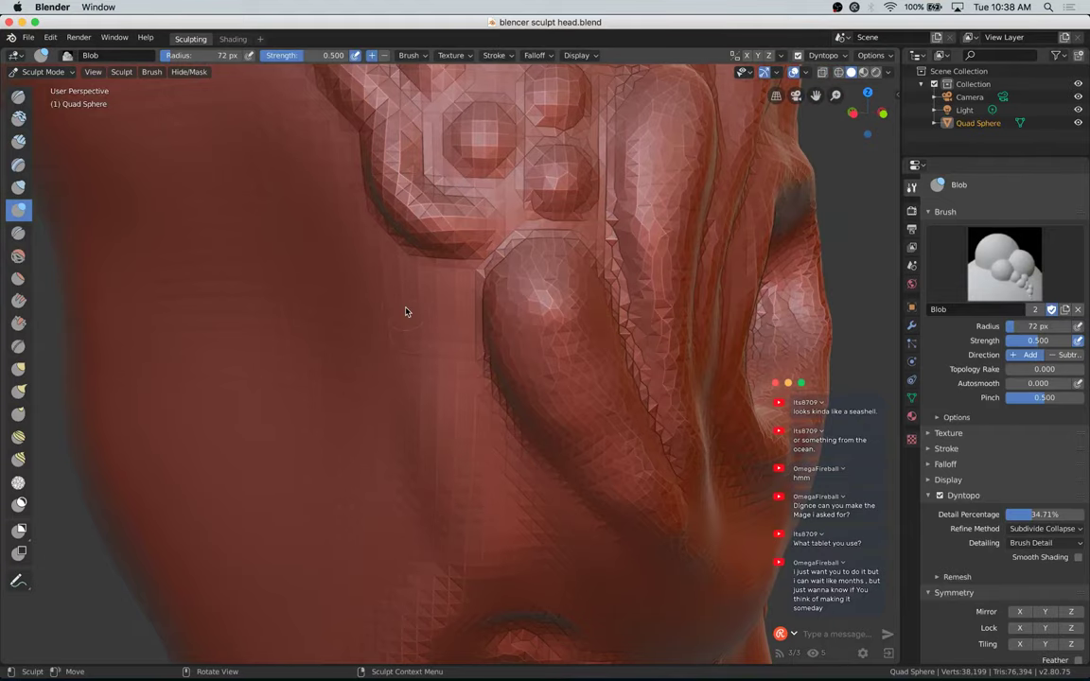
{"action": "scroll", "coordinate": [406, 311], "scroll_direction": "down", "scroll_amount": 2}
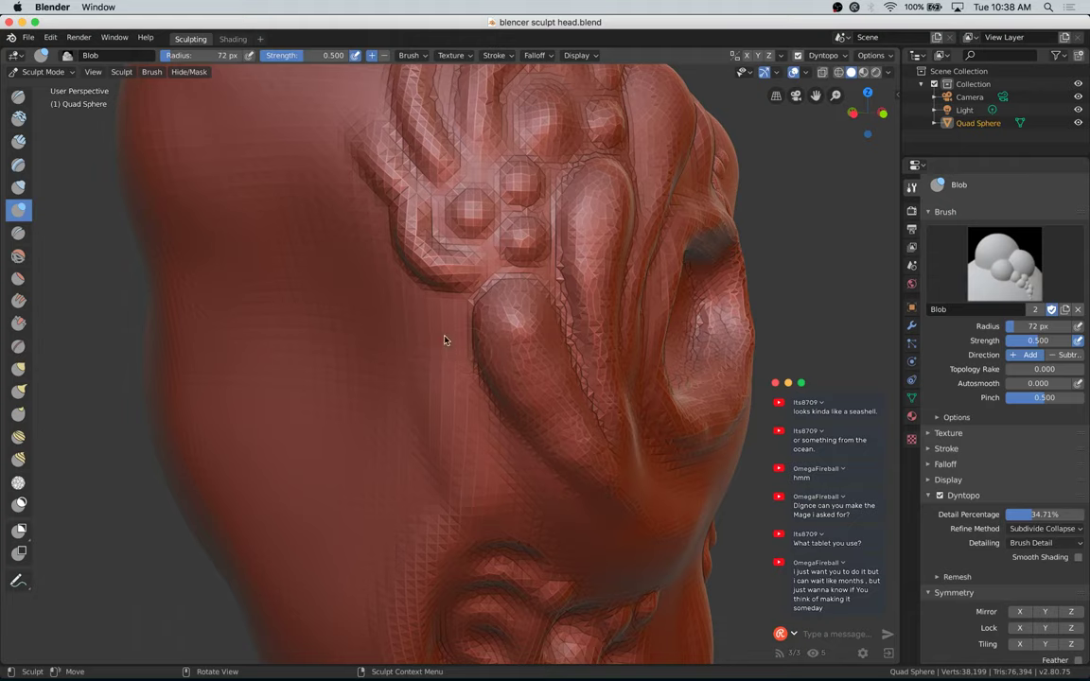
{"action": "left_click_drag", "start_coordinate": [446, 317], "coordinate": [470, 407]}
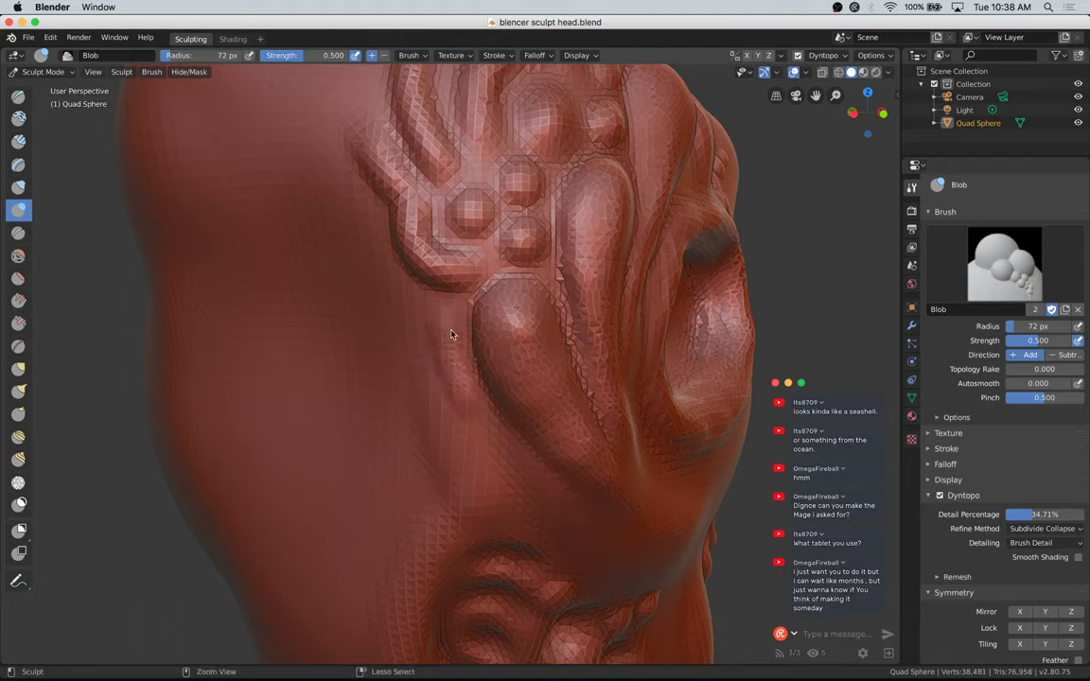
{"action": "key", "text": "bracketright"}
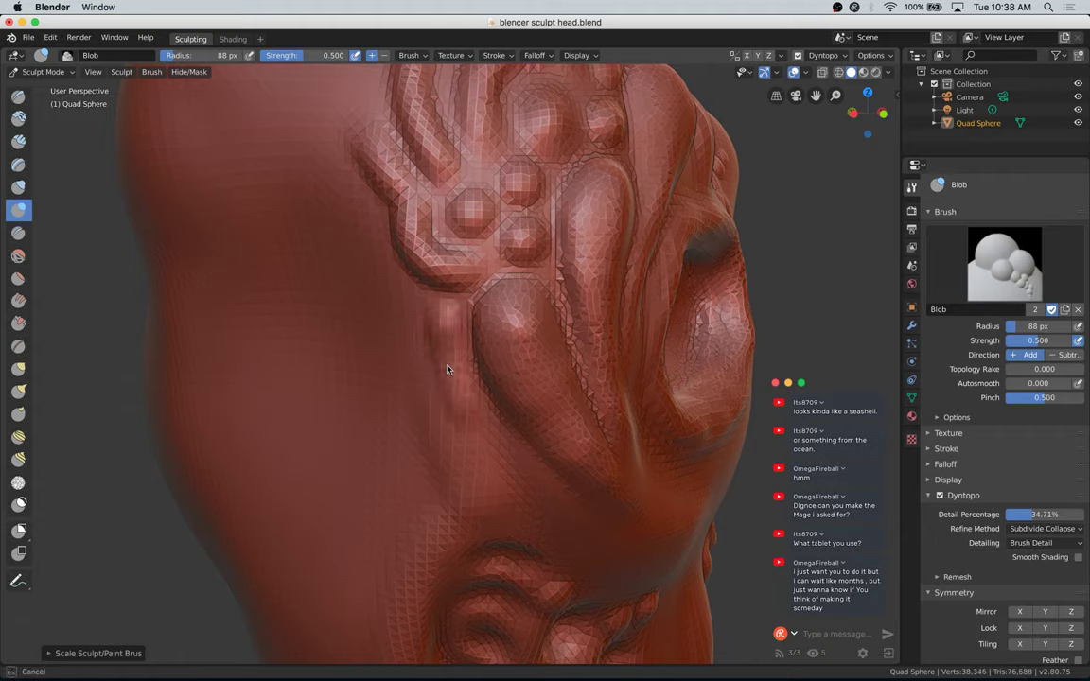
{"action": "left_click_drag", "start_coordinate": [453, 308], "coordinate": [452, 373]}
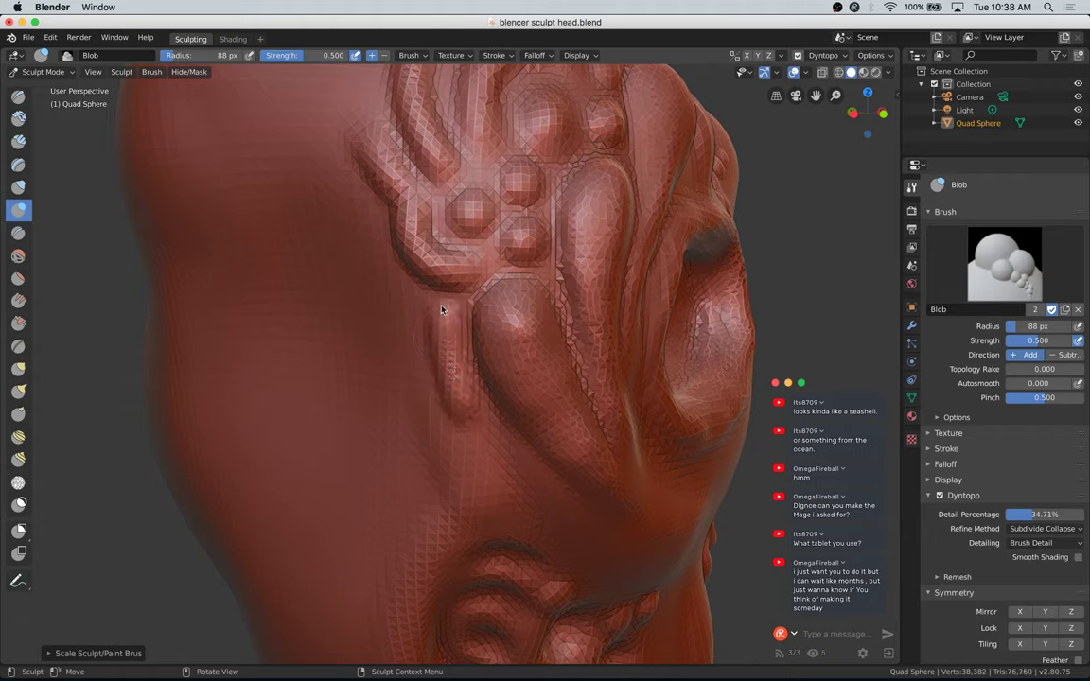
{"action": "left_click_drag", "start_coordinate": [441, 309], "coordinate": [456, 393]}
Step: Sculpt another short curved ridge with the Blob brush along the outer side of the hooked ridge
{"action": "left_click_drag", "start_coordinate": [371, 216], "coordinate": [389, 306]}
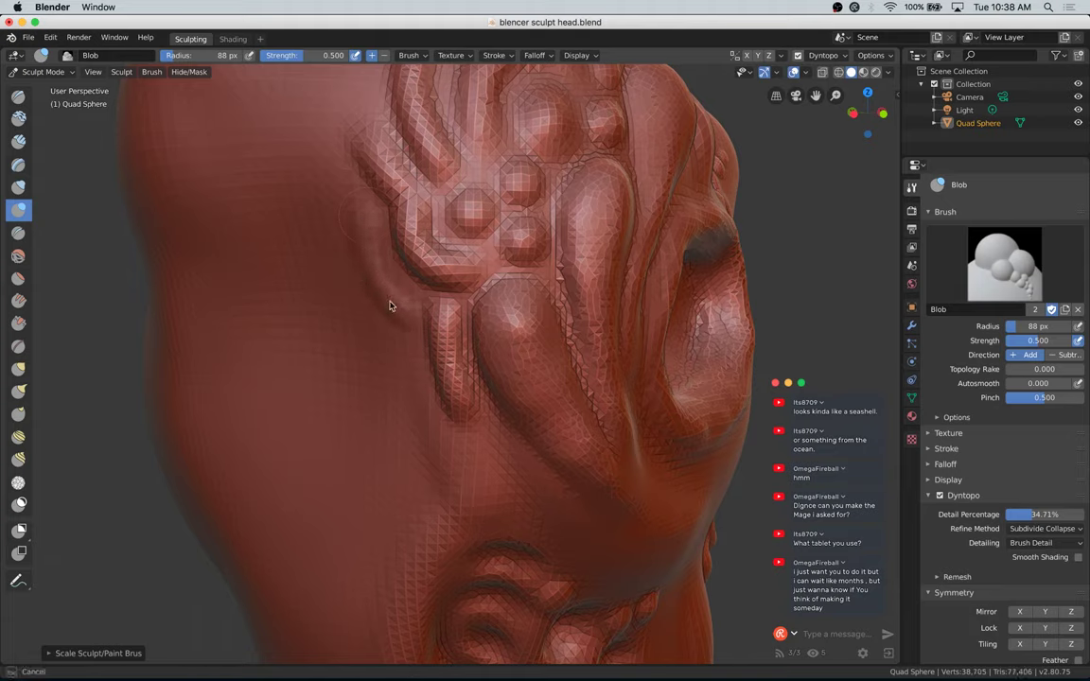
{"action": "left_click_drag", "start_coordinate": [366, 203], "coordinate": [370, 279]}
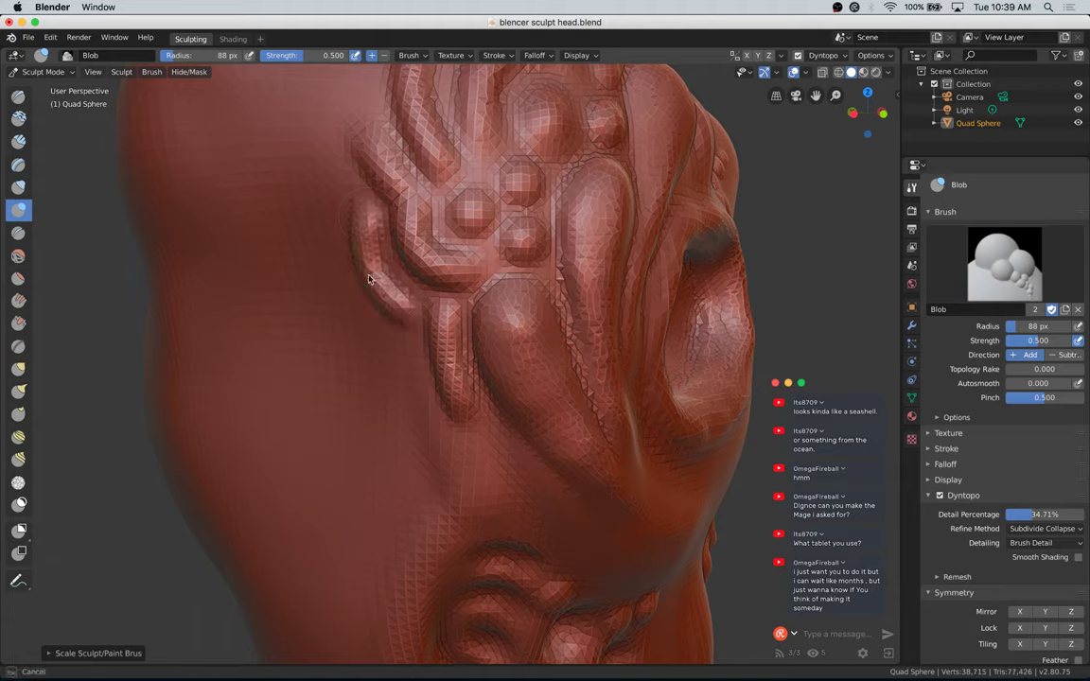
Step: With the Blob brush, finish the outer ridge beside the face cluster and build a wavy ridge above the cluster's round bumps
{"action": "left_click_drag", "start_coordinate": [369, 279], "coordinate": [386, 234]}
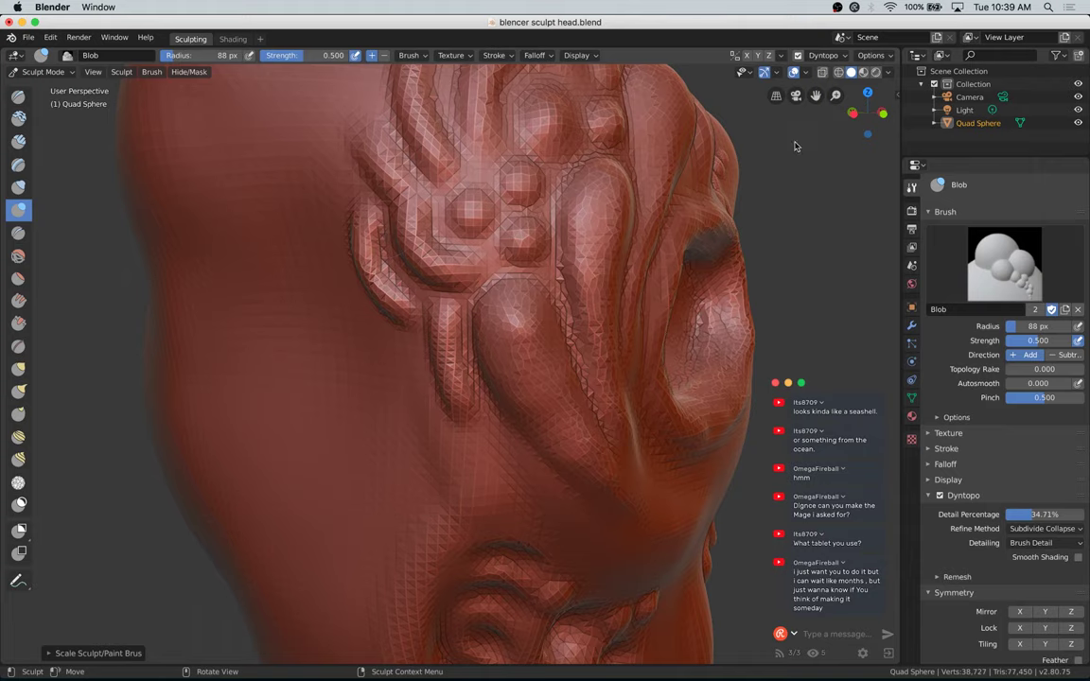
{"action": "middle_click_drag", "start_coordinate": [795, 146], "coordinate": [855, 171]}
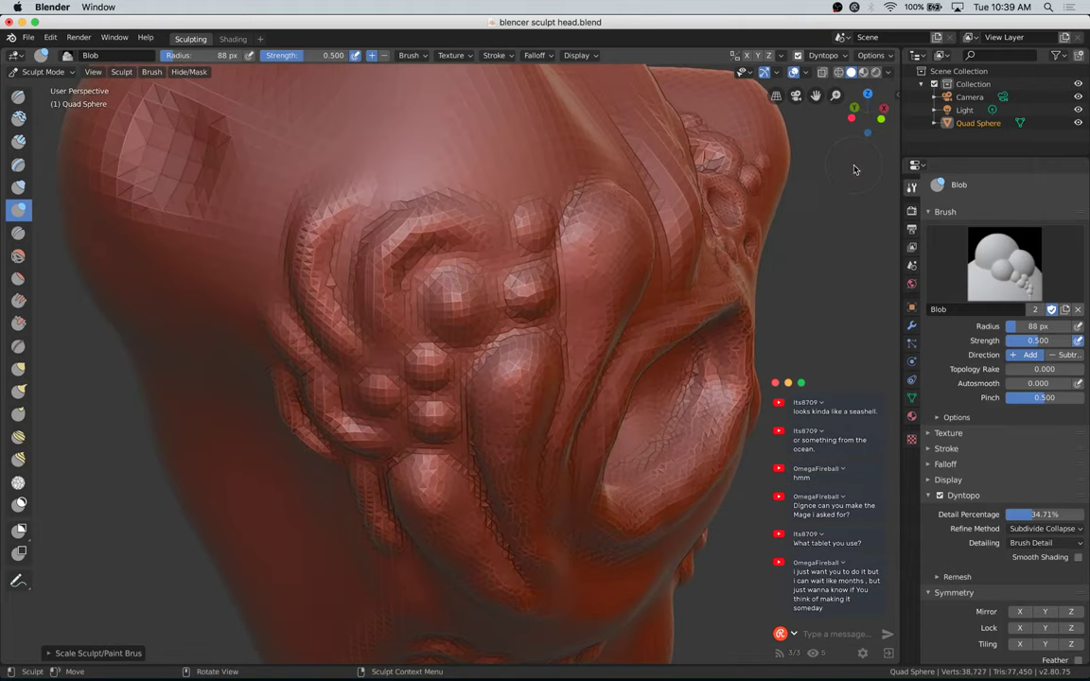
{"action": "left_click_drag", "start_coordinate": [502, 193], "coordinate": [439, 162]}
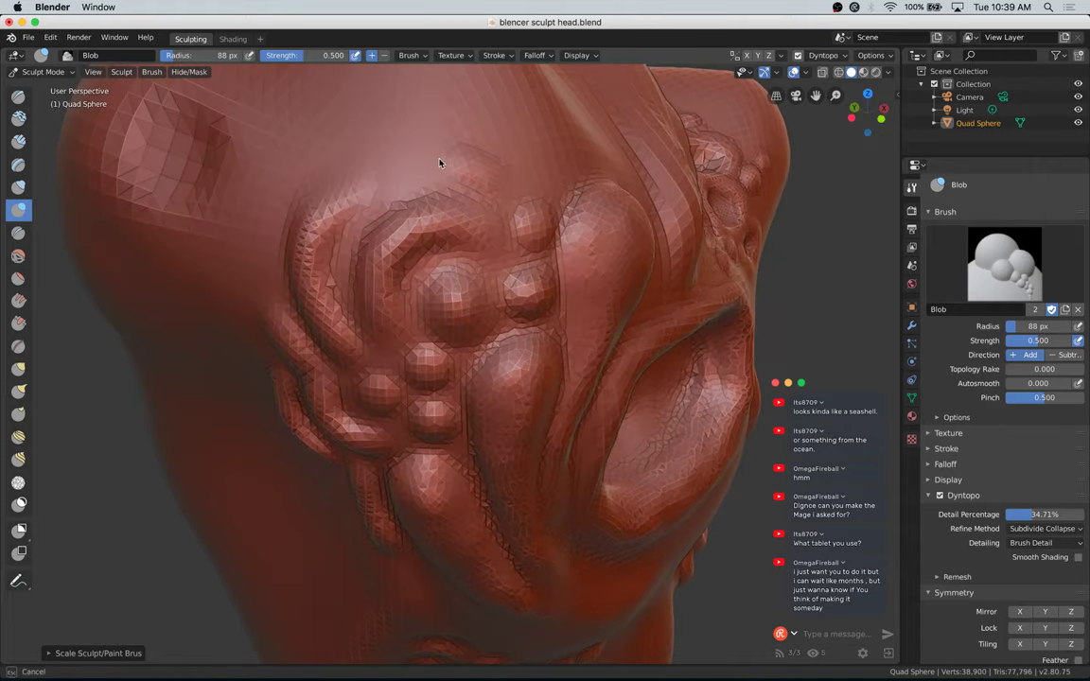
{"action": "left_click_drag", "start_coordinate": [510, 188], "coordinate": [500, 180]}
{"action": "left_click_drag", "start_coordinate": [557, 182], "coordinate": [556, 177]}
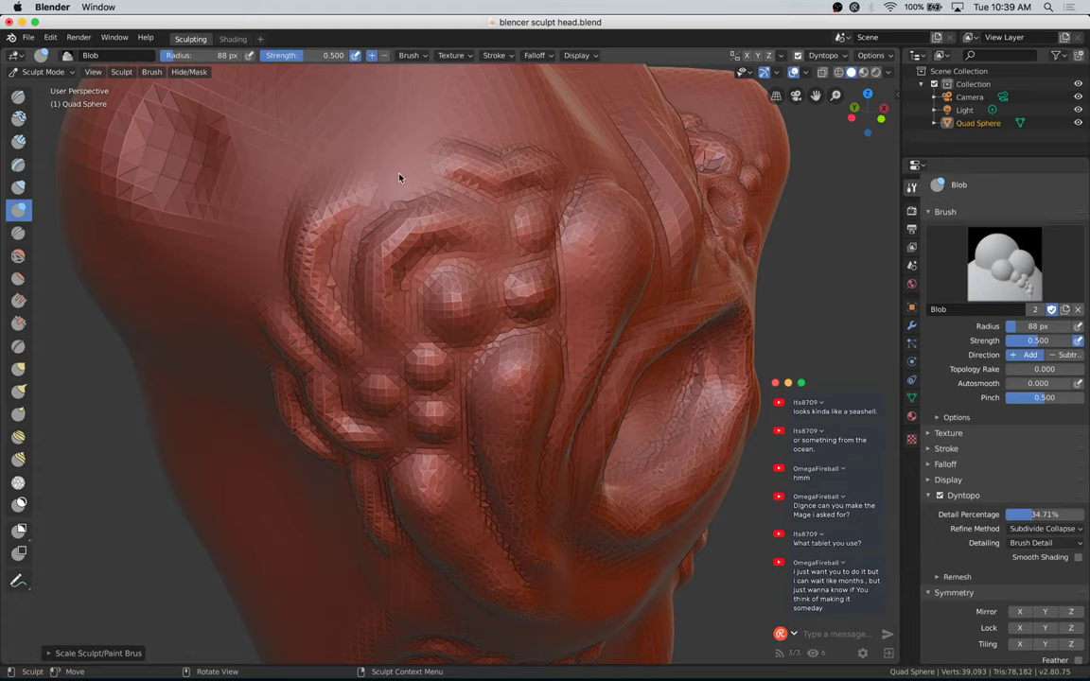
{"action": "mouse_move", "coordinate": [398, 177]}
{"action": "left_mouse_down"}
{"action": "mouse_move", "coordinate": [461, 160]}
{"action": "mouse_move", "coordinate": [574, 180]}
{"action": "left_mouse_up"}
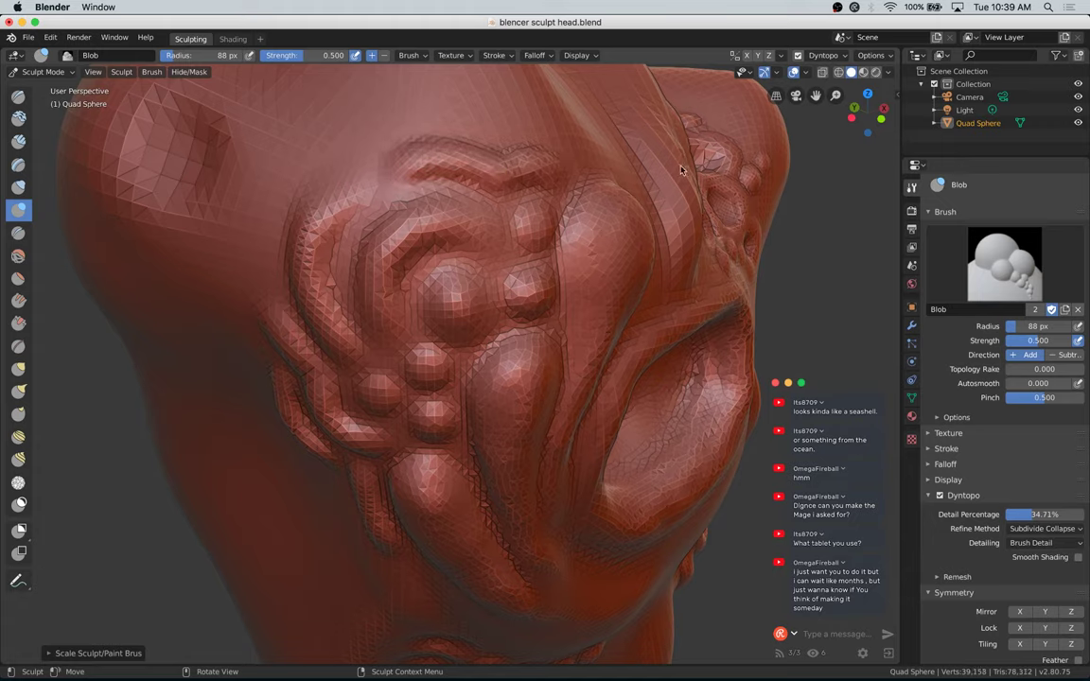
Step: Sculpt a curved Blob ridge on the forehead, directly above the wavy ridge over the bump cluster
{"action": "mouse_move", "coordinate": [882, 118]}
{"action": "left_mouse_down"}
{"action": "mouse_move", "coordinate": [855, 121]}
{"action": "mouse_move", "coordinate": [861, 111]}
{"action": "left_mouse_up"}
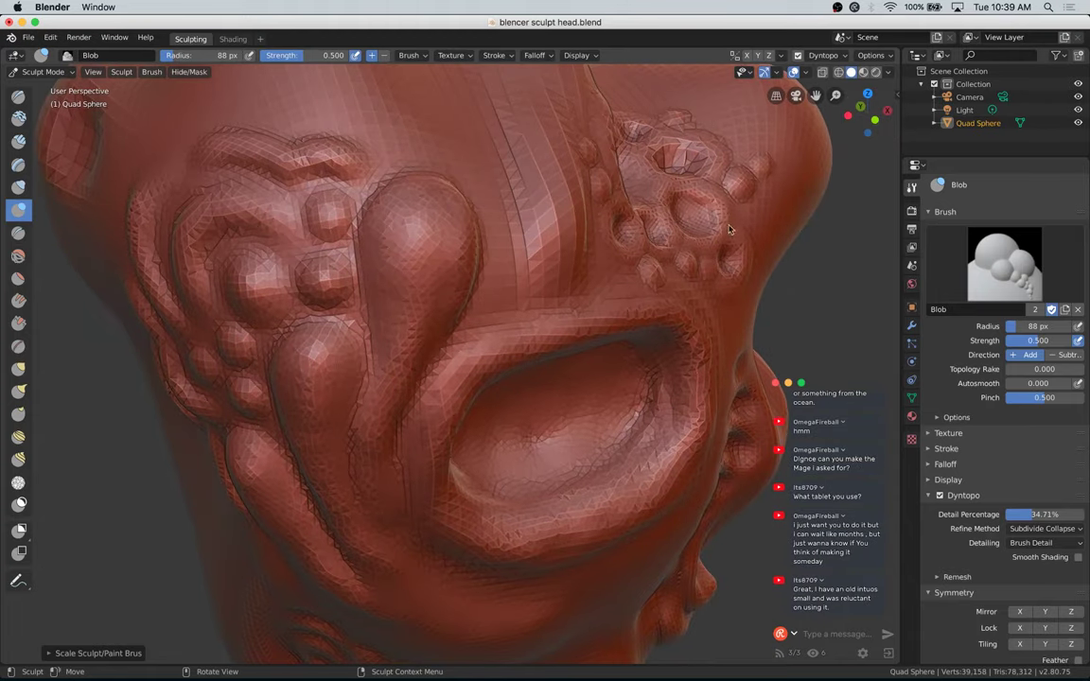
{"action": "left_click_drag", "start_coordinate": [291, 124], "coordinate": [330, 105]}
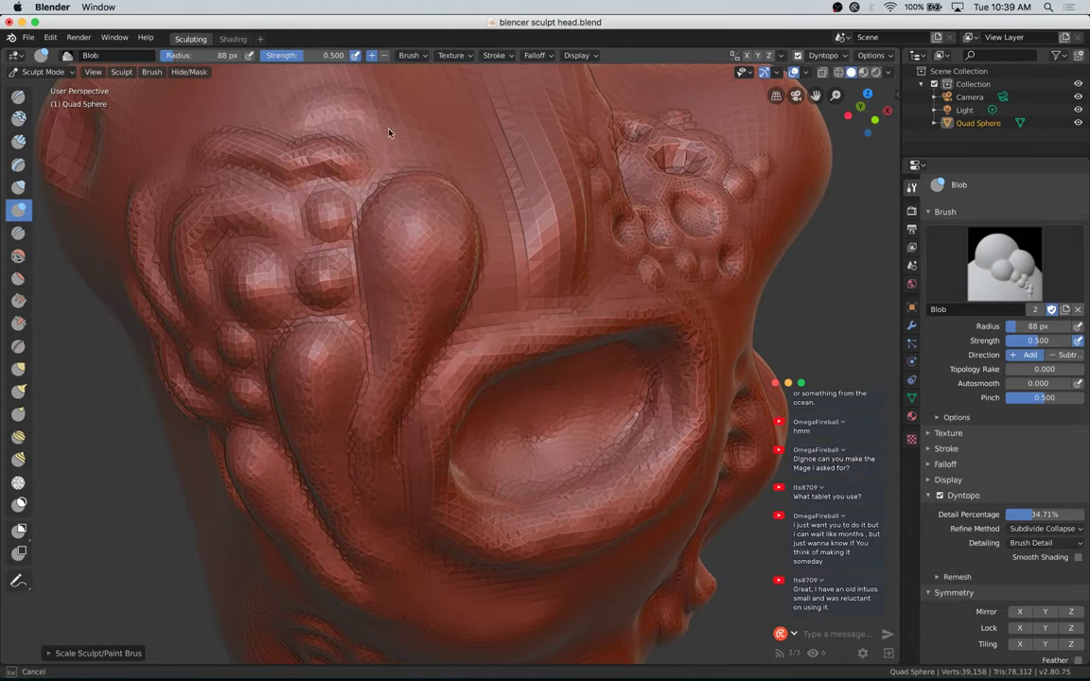
{"action": "mouse_move", "coordinate": [388, 132]}
{"action": "left_mouse_down"}
{"action": "mouse_move", "coordinate": [341, 110]}
{"action": "mouse_move", "coordinate": [294, 121]}
{"action": "mouse_move", "coordinate": [339, 108]}
{"action": "left_mouse_up"}
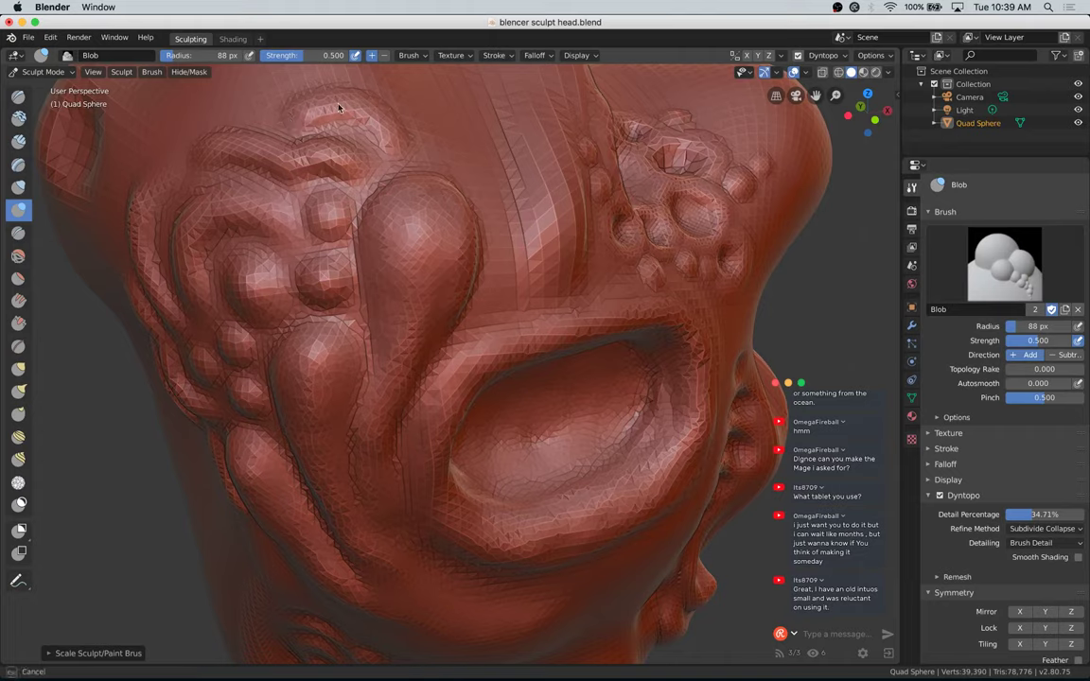
{"action": "mouse_move", "coordinate": [397, 146]}
{"action": "left_mouse_down"}
{"action": "mouse_move", "coordinate": [409, 136]}
{"action": "mouse_move", "coordinate": [401, 151]}
{"action": "mouse_move", "coordinate": [407, 138]}
{"action": "mouse_move", "coordinate": [358, 110]}
{"action": "mouse_move", "coordinate": [413, 149]}
{"action": "left_mouse_up"}
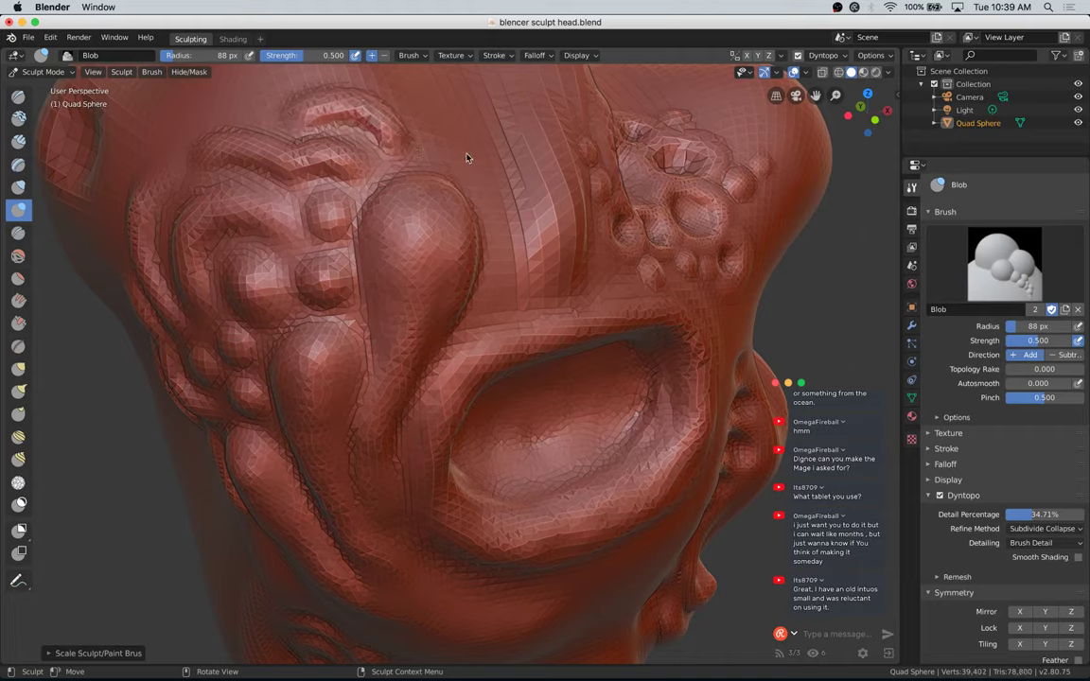
Step: Add a small round bump above the mouth rim and arch a raised ridge around the upper end of the large bulb
{"action": "mouse_move", "coordinate": [504, 286]}
{"action": "left_mouse_down"}
{"action": "mouse_move", "coordinate": [492, 295]}
{"action": "mouse_move", "coordinate": [502, 293]}
{"action": "left_mouse_up"}
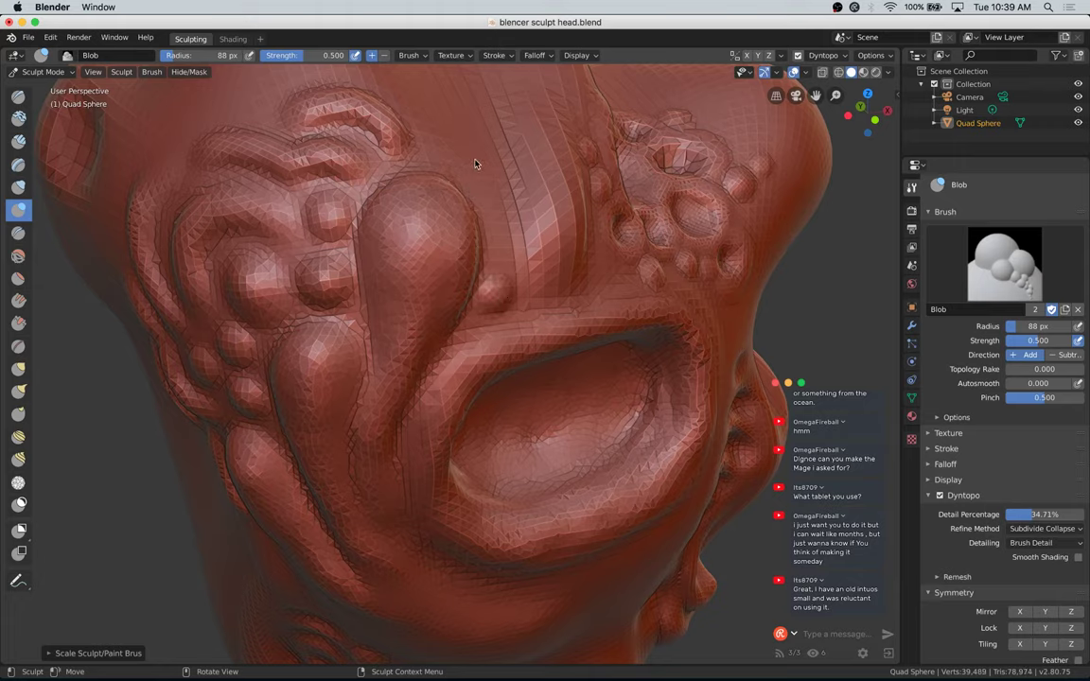
{"action": "left_click_drag", "start_coordinate": [438, 150], "coordinate": [493, 174]}
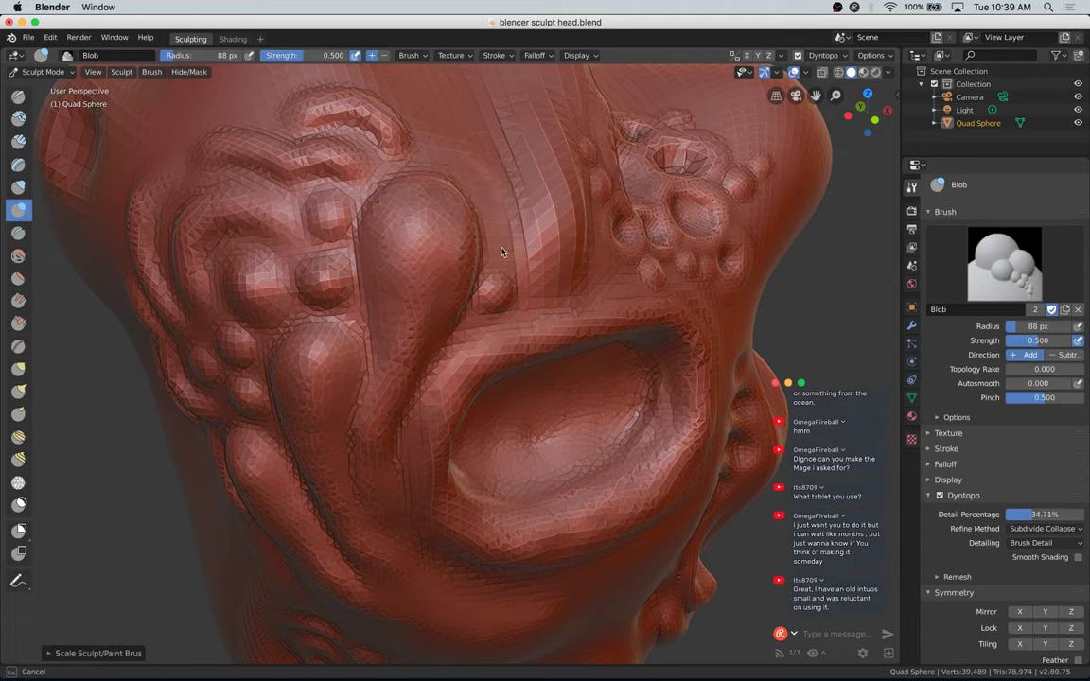
{"action": "mouse_move", "coordinate": [502, 252]}
{"action": "left_mouse_down"}
{"action": "mouse_move", "coordinate": [450, 223]}
{"action": "mouse_move", "coordinate": [491, 177]}
{"action": "left_mouse_up"}
{"action": "left_click_drag", "start_coordinate": [431, 150], "coordinate": [464, 152]}
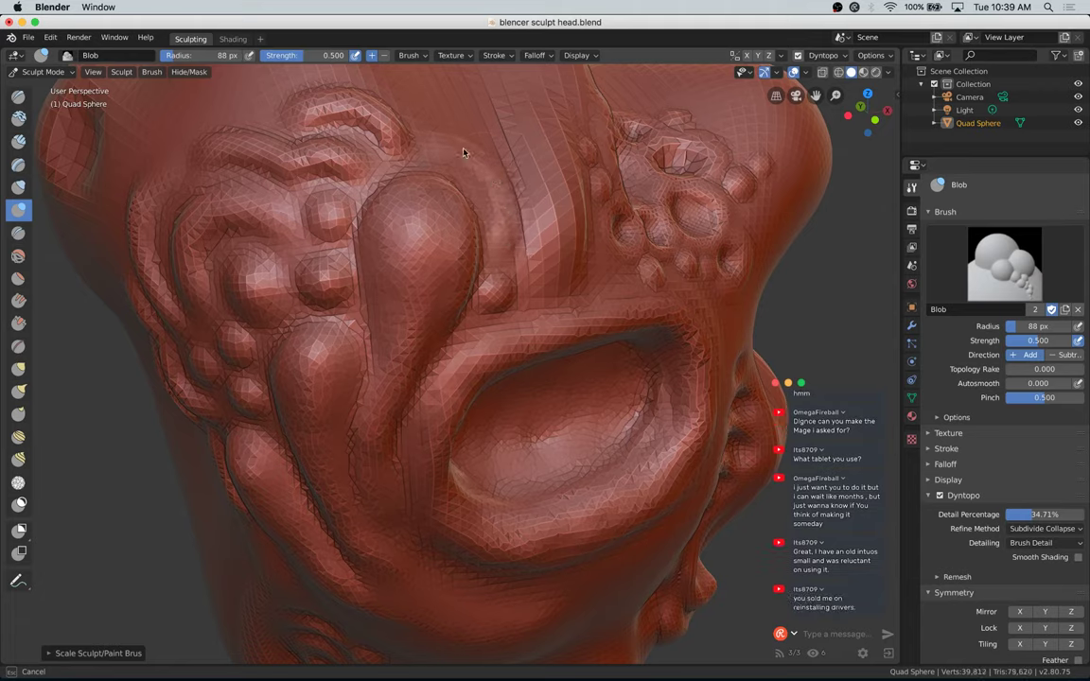
{"action": "mouse_move", "coordinate": [512, 218]}
{"action": "left_mouse_down"}
{"action": "mouse_move", "coordinate": [440, 151]}
{"action": "mouse_move", "coordinate": [470, 163]}
{"action": "mouse_move", "coordinate": [450, 154]}
{"action": "left_mouse_up"}
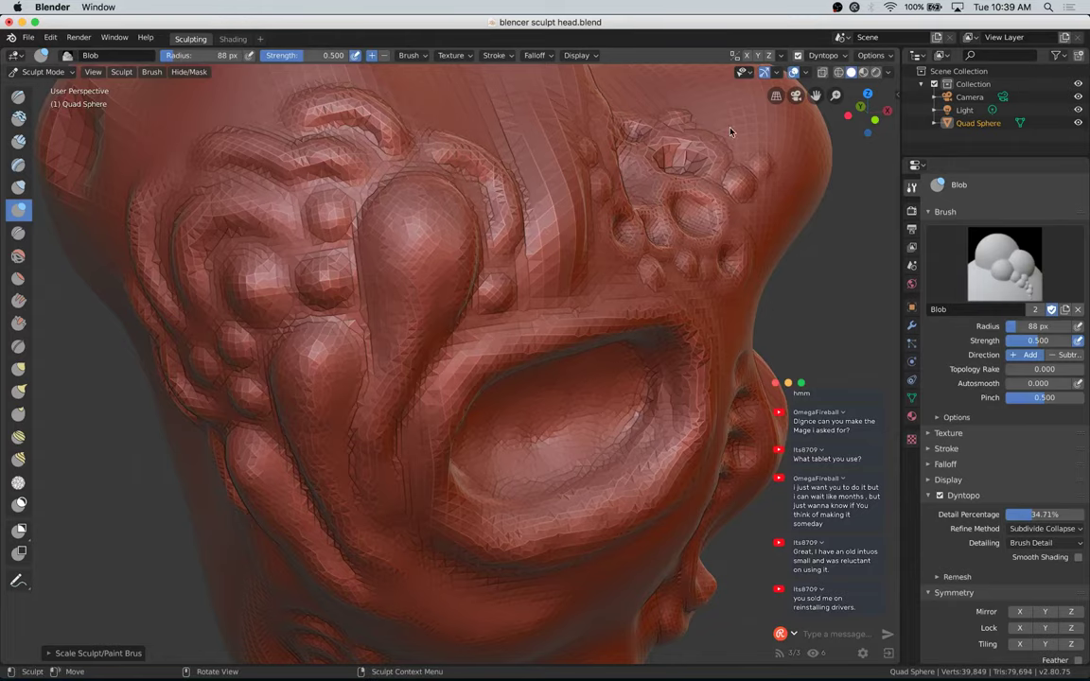
Step: Save the sculpt file
{"action": "mouse_move", "coordinate": [853, 112]}
{"action": "left_mouse_down"}
{"action": "mouse_move", "coordinate": [831, 117]}
{"action": "mouse_move", "coordinate": [784, 183]}
{"action": "left_mouse_up"}
{"action": "key", "text": "super+s"}
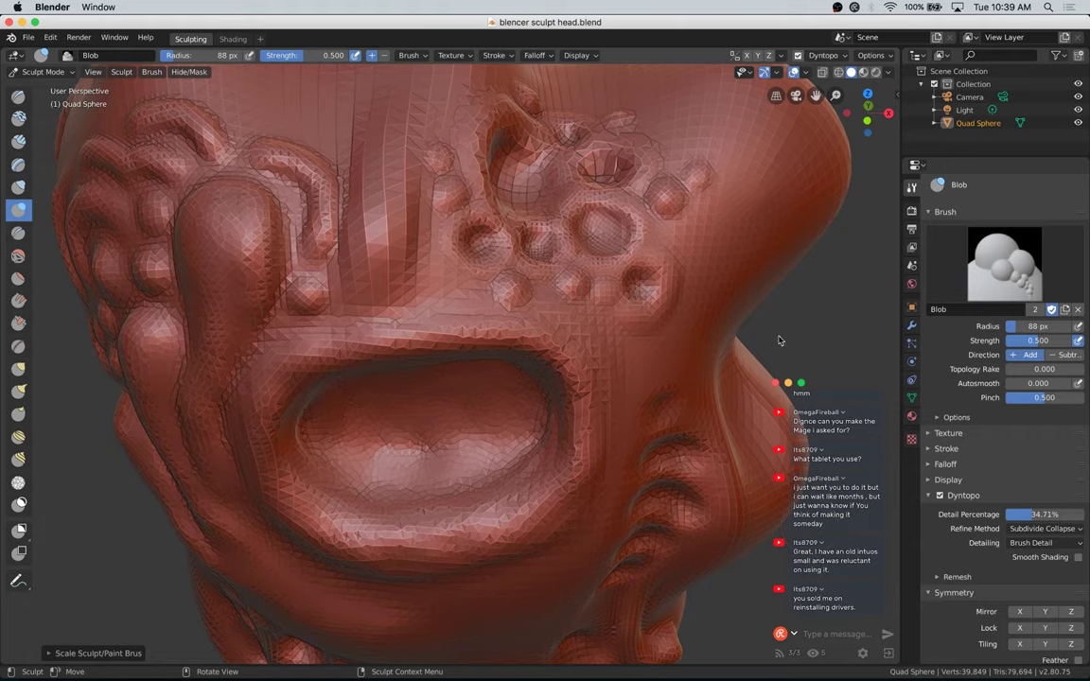
Step: Build up the arched ridge around the large bulb and sculpt another arched ridge above it on the forehead
{"action": "mouse_move", "coordinate": [866, 112]}
{"action": "left_mouse_down"}
{"action": "mouse_move", "coordinate": [894, 109]}
{"action": "mouse_move", "coordinate": [435, 303]}
{"action": "left_mouse_up"}
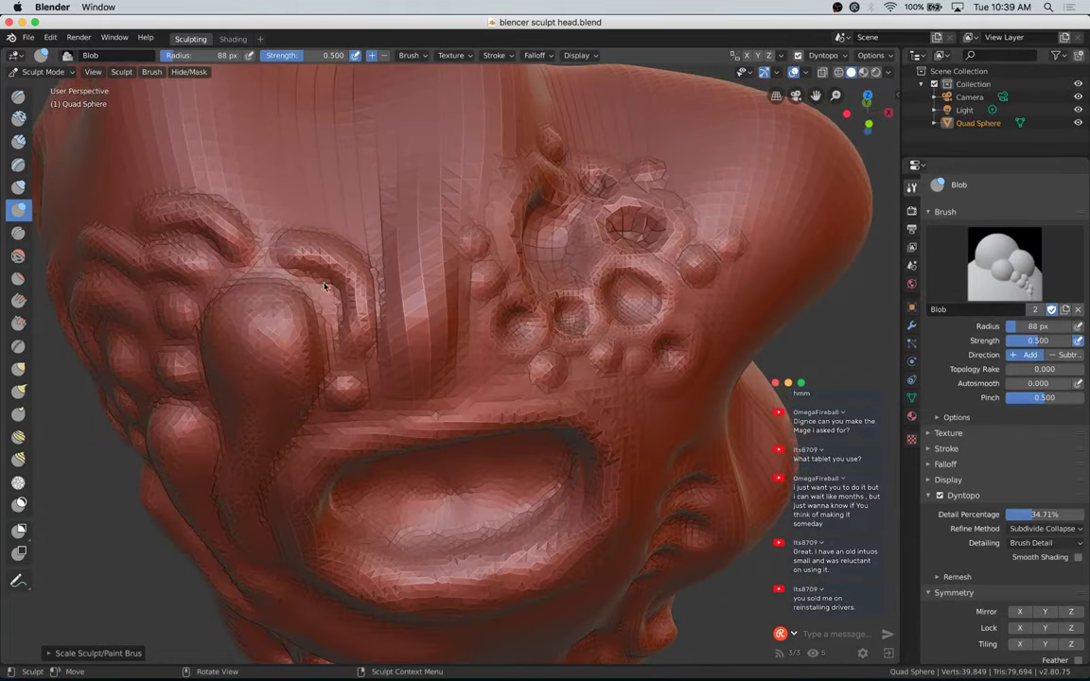
{"action": "left_click_drag", "start_coordinate": [372, 268], "coordinate": [371, 317]}
{"action": "left_click", "coordinate": [339, 271]}
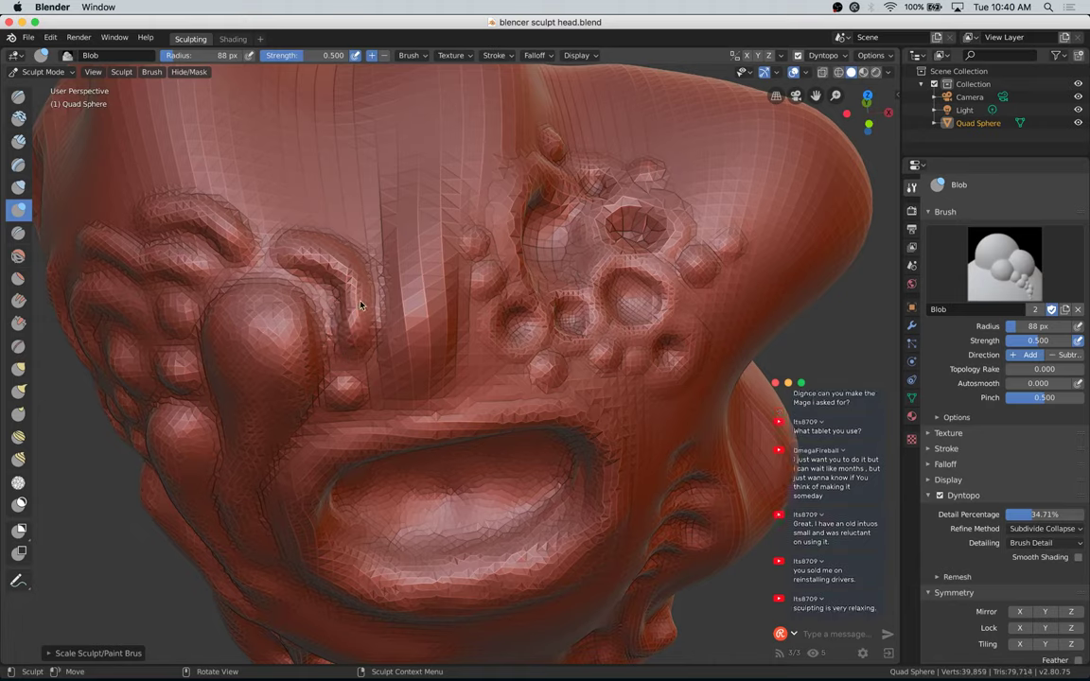
{"action": "left_click_drag", "start_coordinate": [359, 305], "coordinate": [359, 283]}
{"action": "left_click_drag", "start_coordinate": [277, 218], "coordinate": [363, 228]}
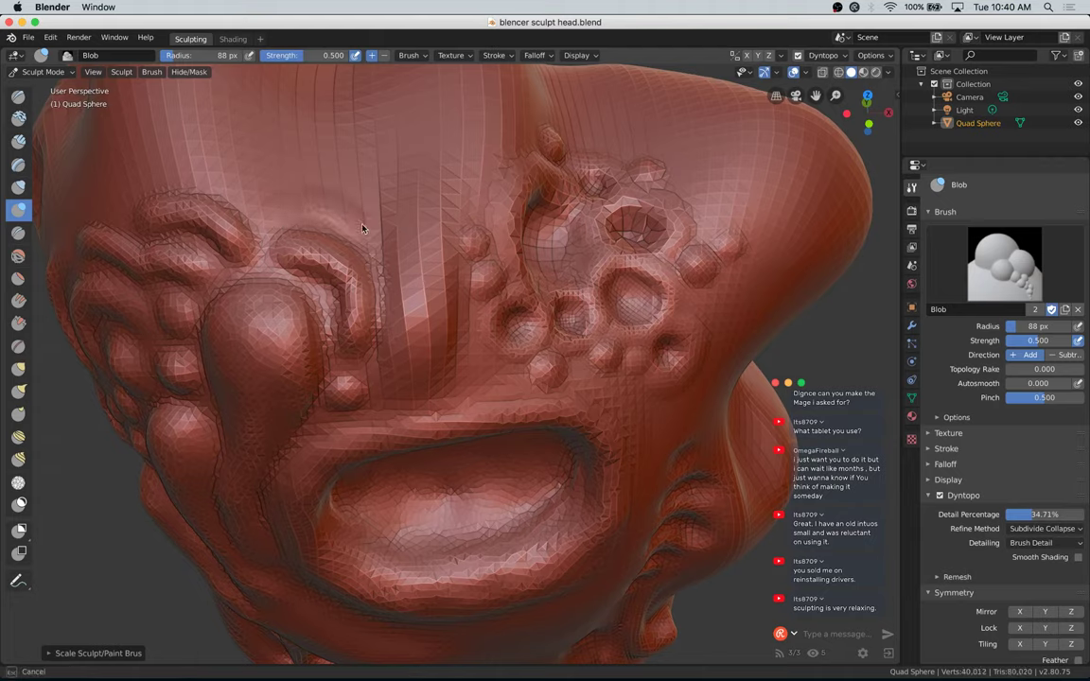
{"action": "left_click_drag", "start_coordinate": [266, 222], "coordinate": [300, 216]}
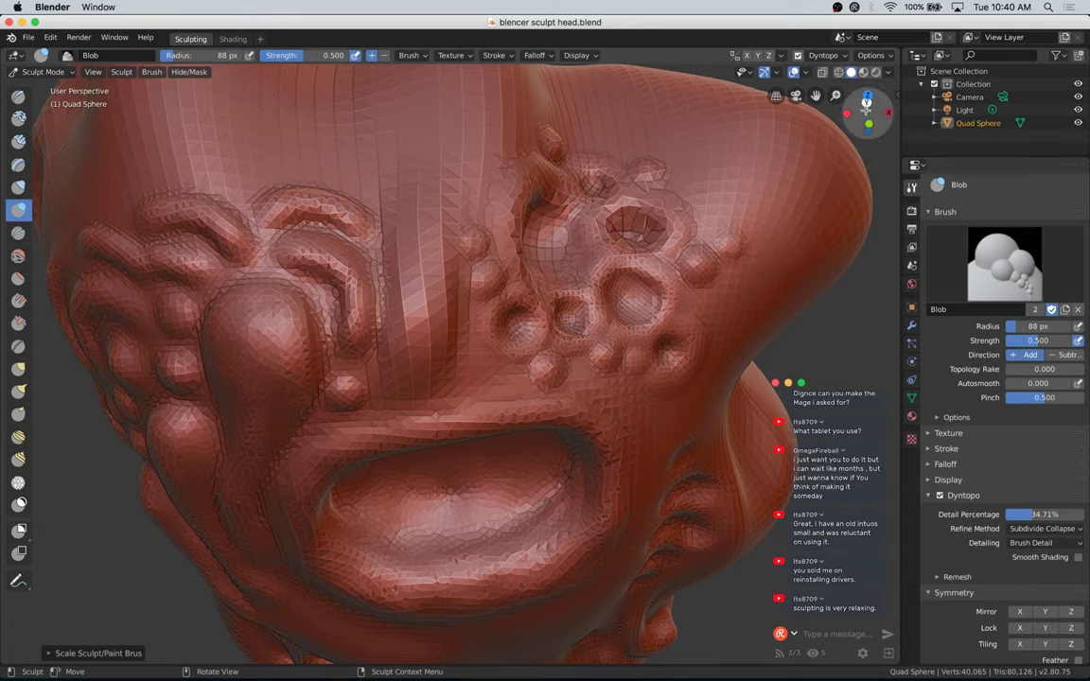
Step: Place a small bump above the gap between the forehead arches and sculpt a curved ridge behind it
{"action": "left_click_drag", "start_coordinate": [873, 106], "coordinate": [935, 141]}
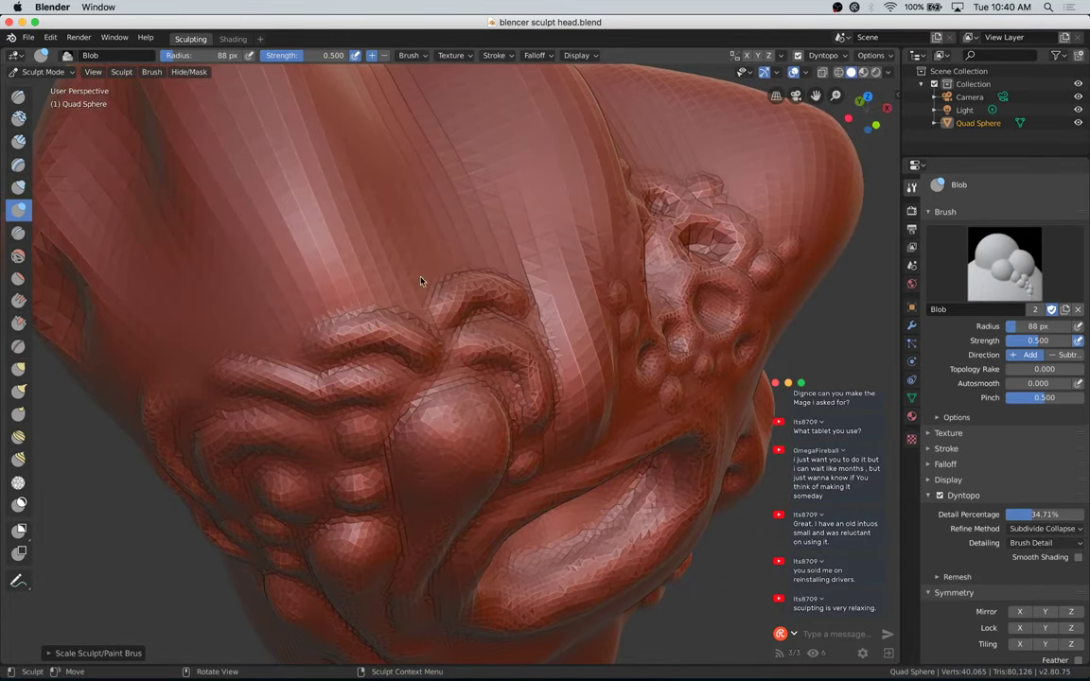
{"action": "left_click", "coordinate": [390, 273]}
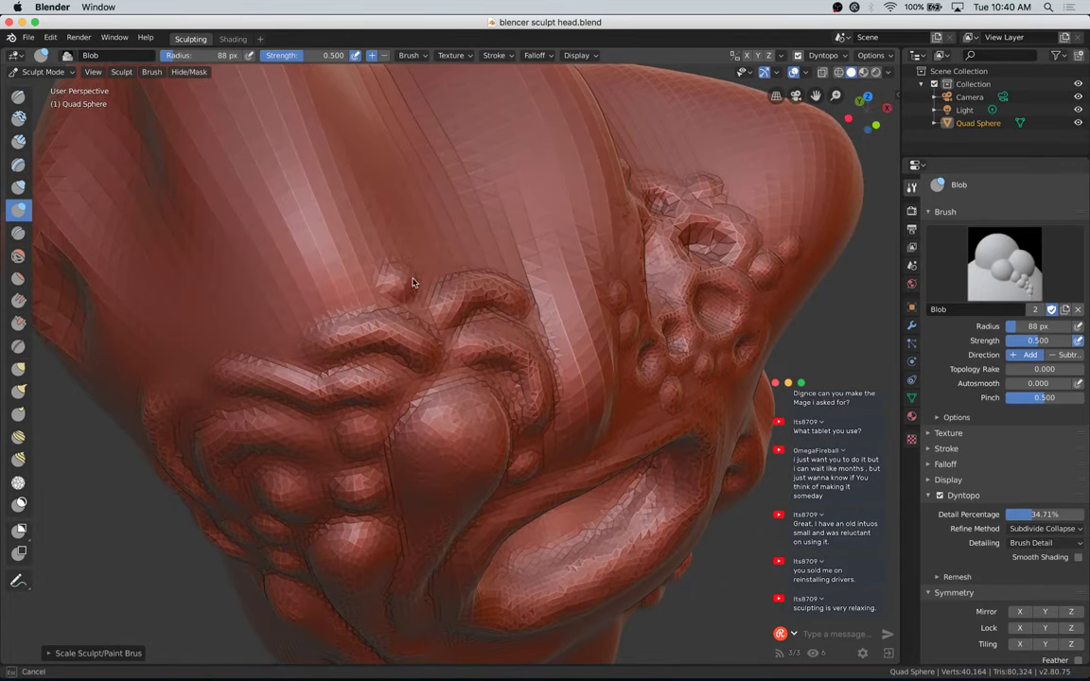
{"action": "left_click_drag", "start_coordinate": [277, 331], "coordinate": [275, 324]}
{"action": "left_click_drag", "start_coordinate": [328, 290], "coordinate": [309, 295]}
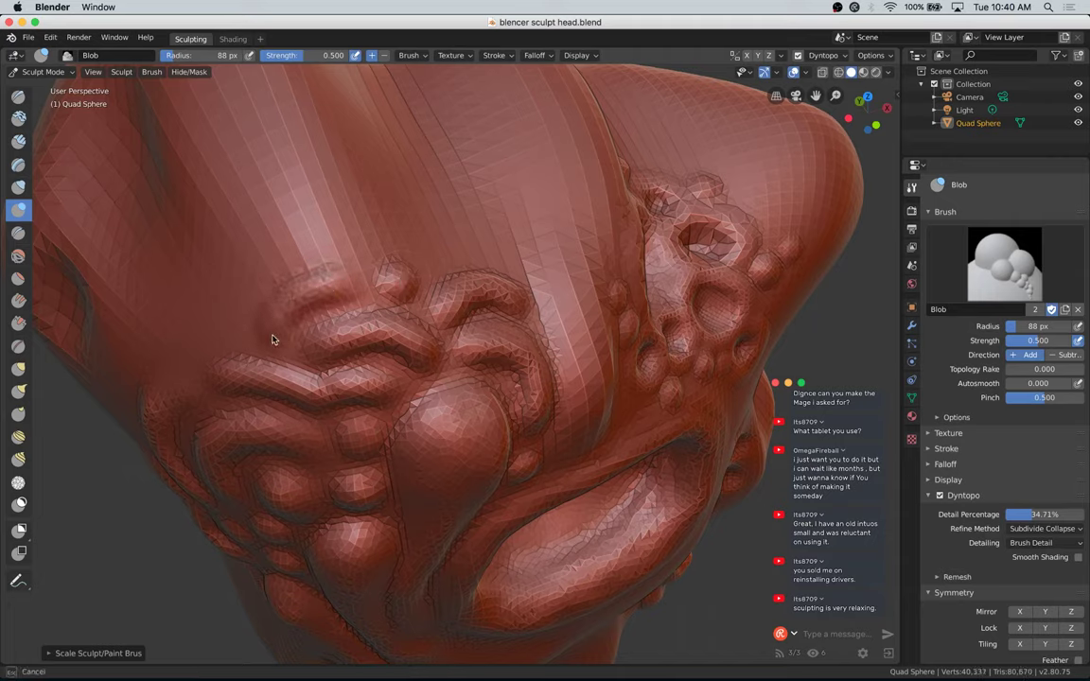
{"action": "left_click_drag", "start_coordinate": [272, 339], "coordinate": [307, 294]}
{"action": "left_click_drag", "start_coordinate": [364, 270], "coordinate": [381, 257]}
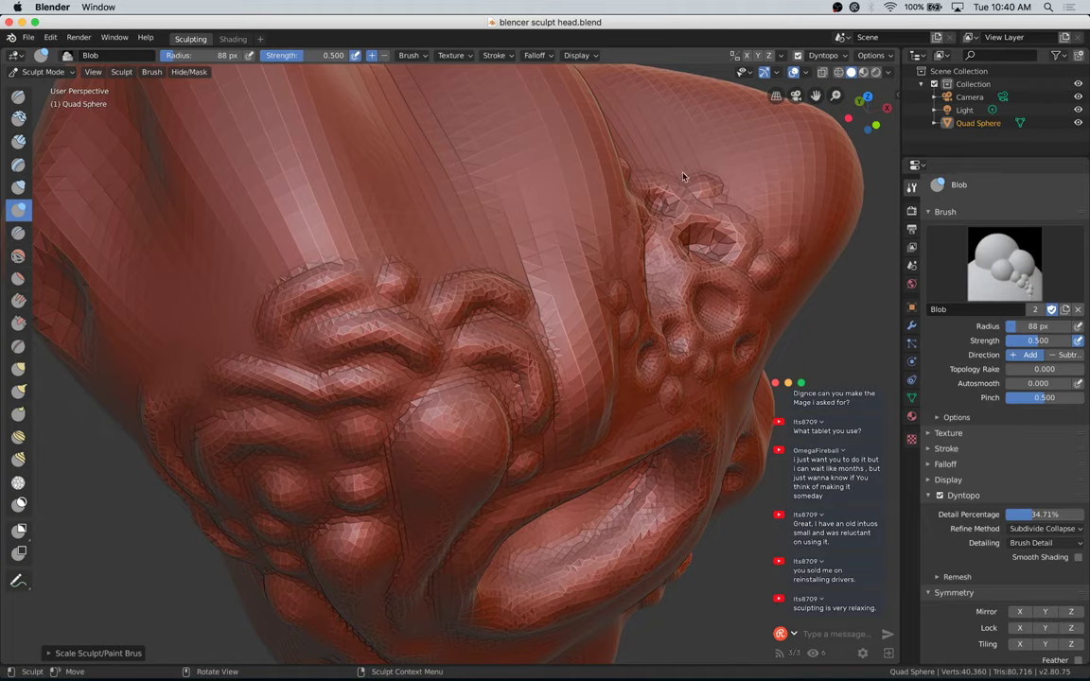
Step: Extend the cluster toward the back of the head with a short curved ridge behind the wavy ridge
{"action": "left_click_drag", "start_coordinate": [849, 113], "coordinate": [878, 106]}
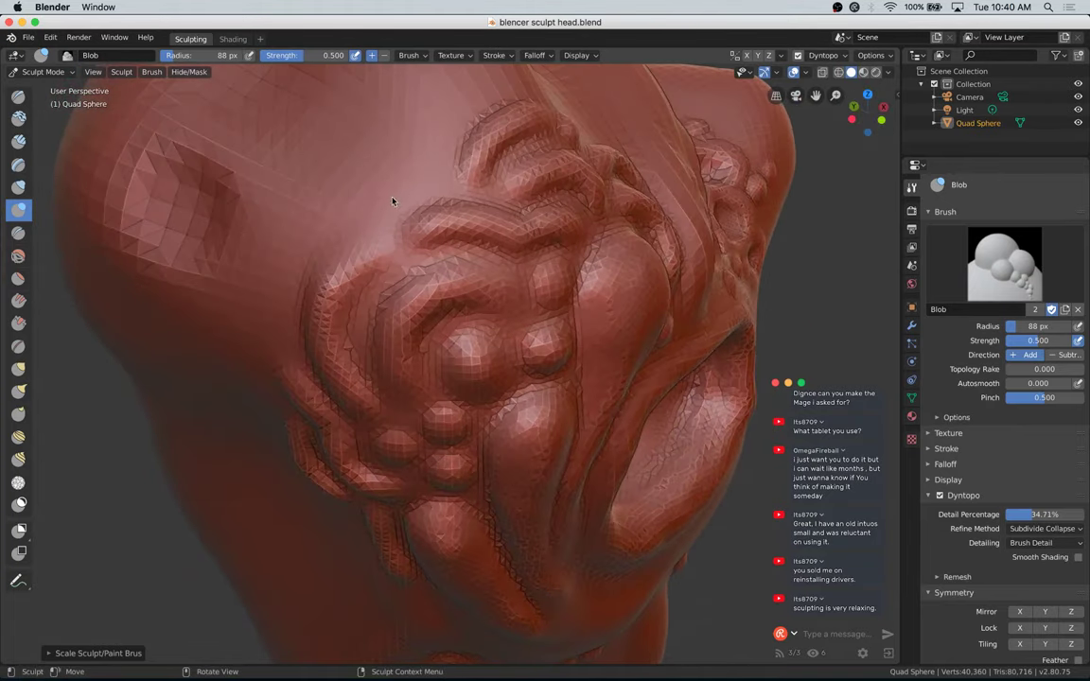
{"action": "left_click_drag", "start_coordinate": [392, 201], "coordinate": [375, 208]}
{"action": "mouse_move", "coordinate": [447, 182]}
{"action": "left_mouse_down"}
{"action": "mouse_move", "coordinate": [369, 194]}
{"action": "mouse_move", "coordinate": [425, 178]}
{"action": "left_mouse_up"}
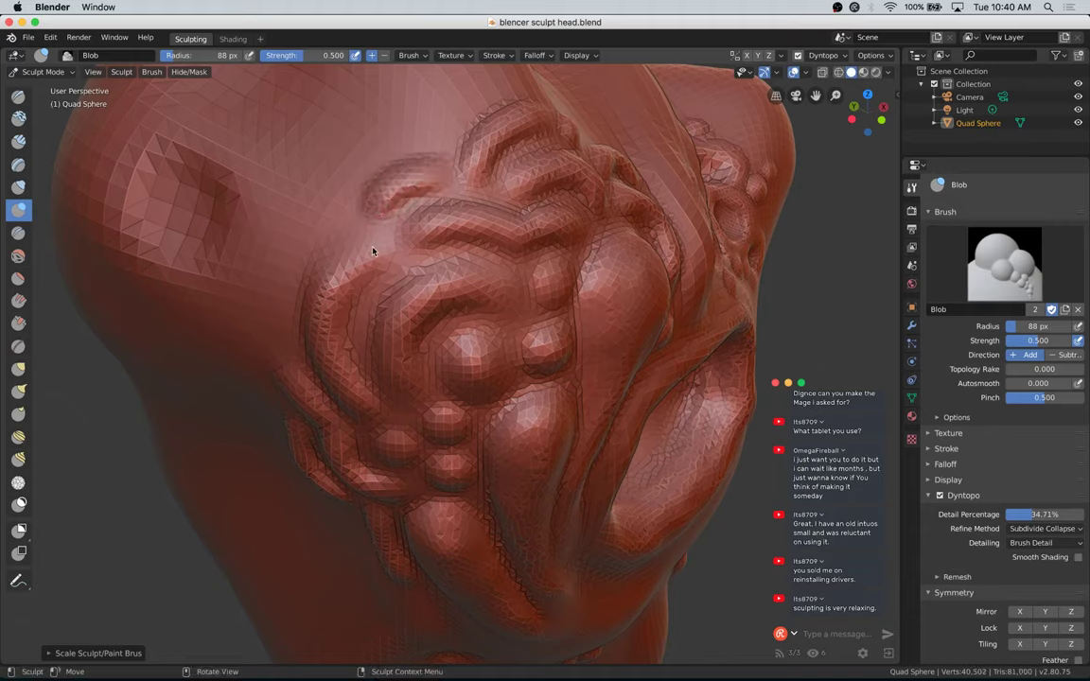
{"action": "left_click_drag", "start_coordinate": [373, 251], "coordinate": [337, 284]}
Step: Sculpt two more arched ridges higher on the forehead, one over the small bump and one over the neighbouring arch
{"action": "left_click_drag", "start_coordinate": [868, 119], "coordinate": [843, 138]}
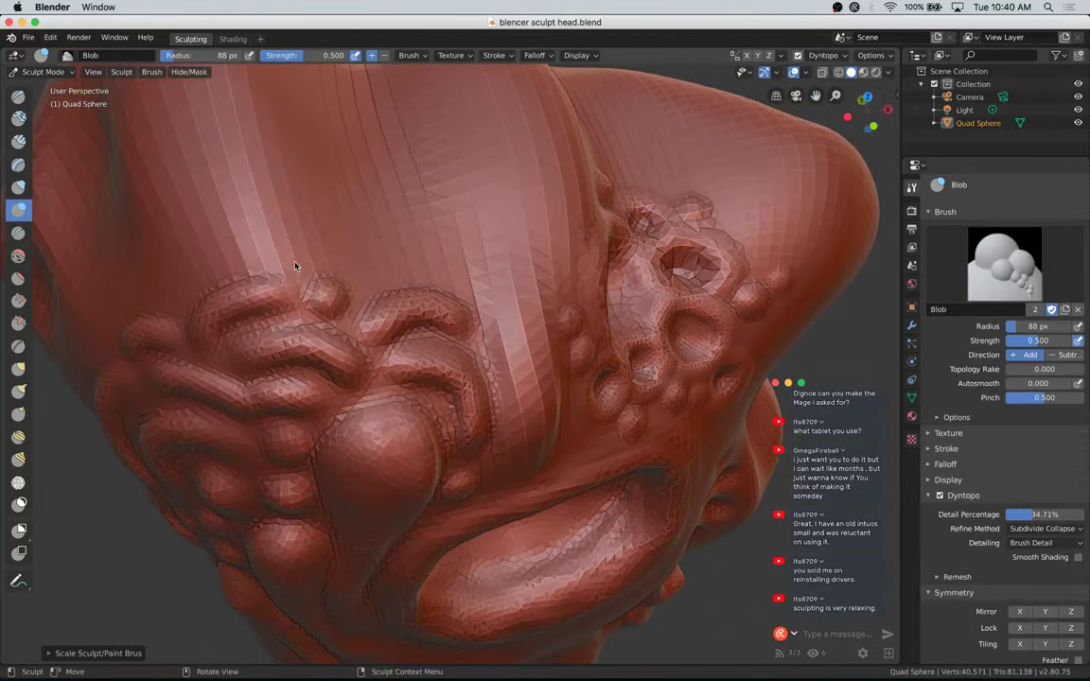
{"action": "left_click_drag", "start_coordinate": [326, 244], "coordinate": [284, 265]}
{"action": "left_click_drag", "start_coordinate": [365, 273], "coordinate": [316, 260]}
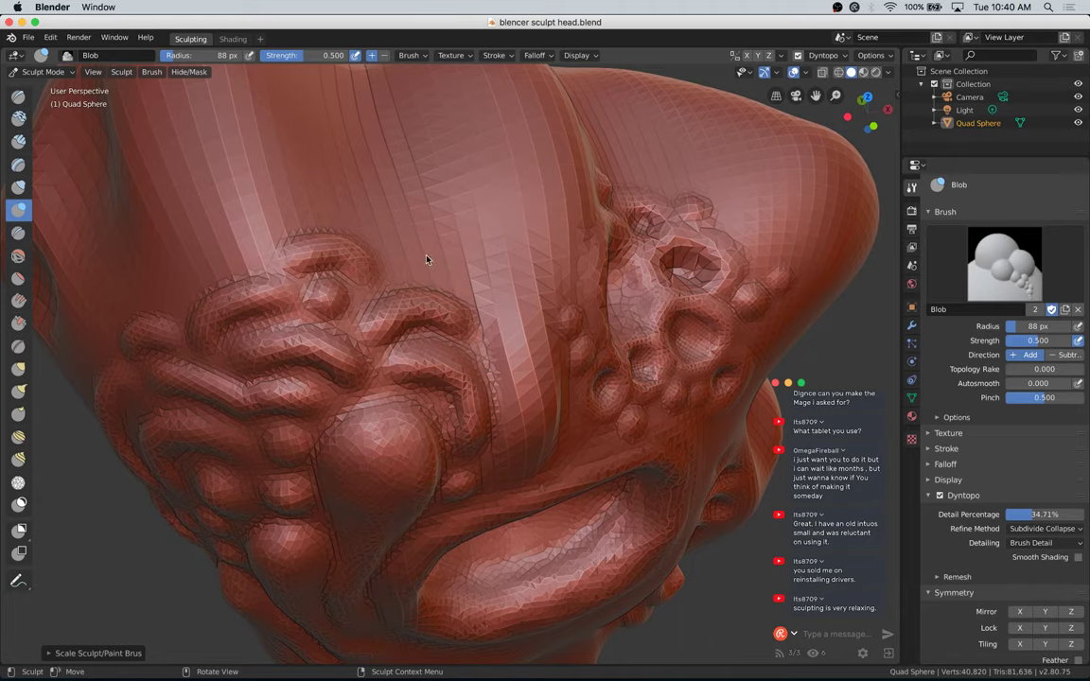
{"action": "left_click_drag", "start_coordinate": [426, 259], "coordinate": [402, 268]}
{"action": "mouse_move", "coordinate": [475, 277]}
{"action": "left_mouse_down"}
{"action": "mouse_move", "coordinate": [424, 261]}
{"action": "mouse_move", "coordinate": [453, 268]}
{"action": "mouse_move", "coordinate": [440, 267]}
{"action": "left_mouse_up"}
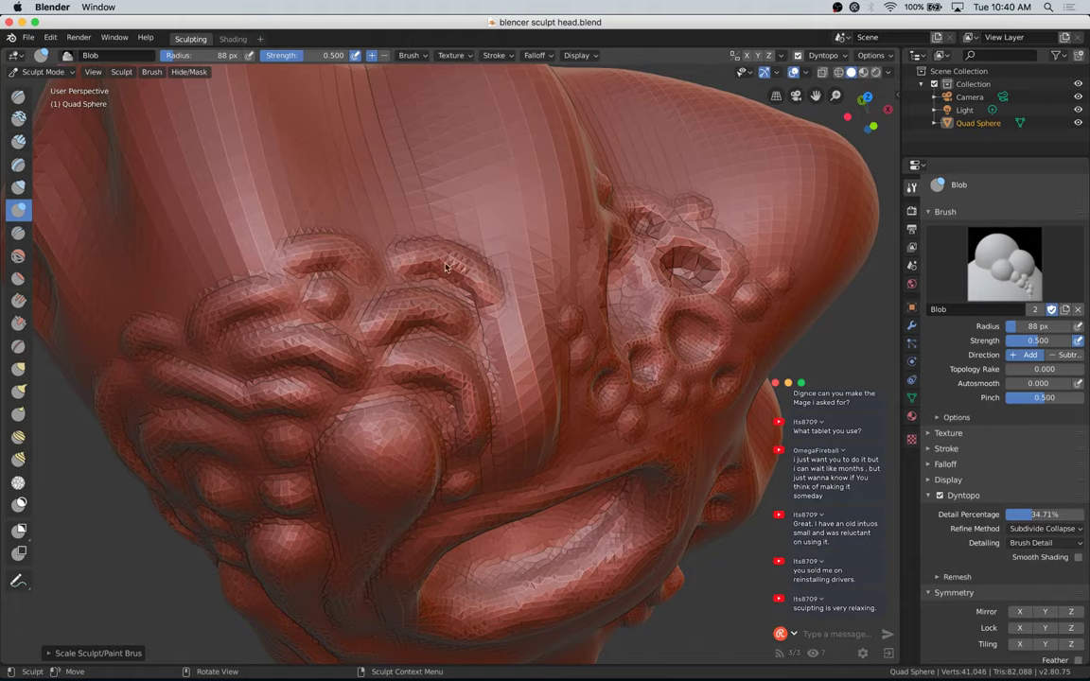
Step: Add a round bump above the side ridges, wrap an arched ridge around it, and add a short curved ridge behind
{"action": "mouse_move", "coordinate": [856, 119]}
{"action": "left_mouse_down"}
{"action": "mouse_move", "coordinate": [905, 95]}
{"action": "mouse_move", "coordinate": [868, 128]}
{"action": "left_mouse_up"}
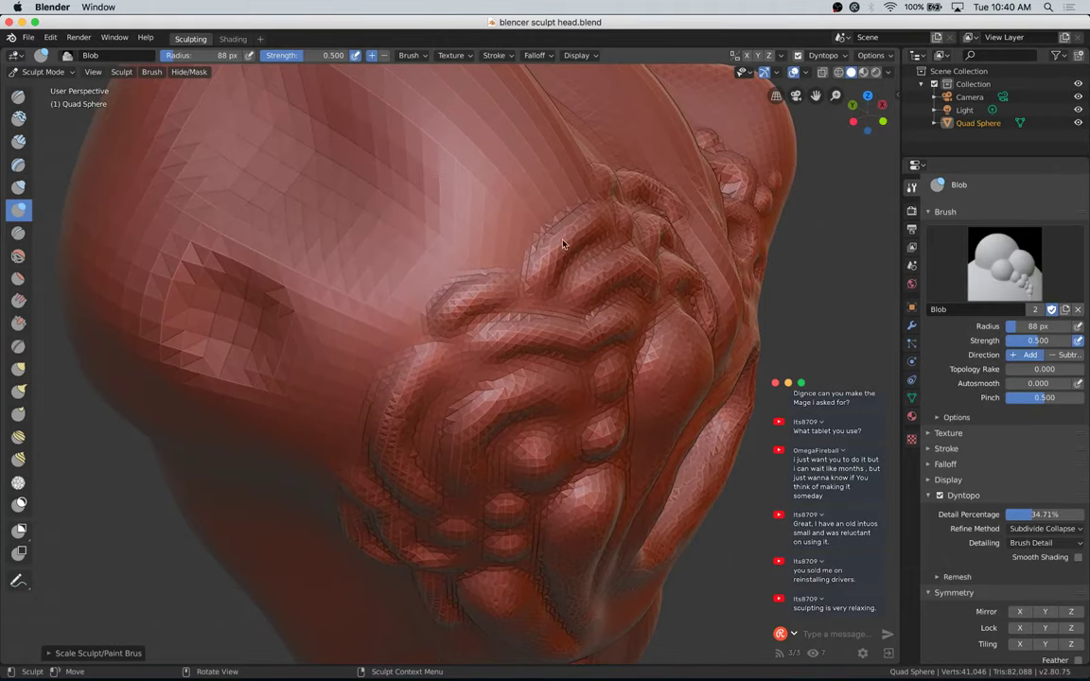
{"action": "left_click", "coordinate": [494, 238]}
{"action": "left_click_drag", "start_coordinate": [449, 259], "coordinate": [466, 203]}
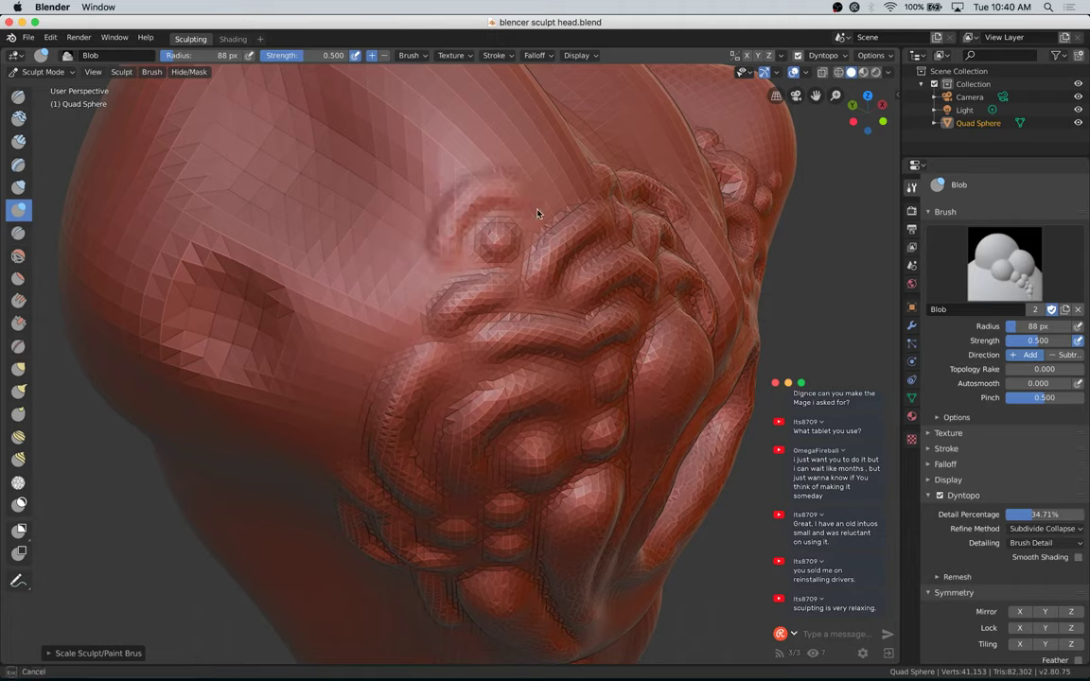
{"action": "mouse_move", "coordinate": [536, 213]}
{"action": "left_mouse_down"}
{"action": "mouse_move", "coordinate": [450, 212]}
{"action": "mouse_move", "coordinate": [447, 264]}
{"action": "mouse_move", "coordinate": [460, 250]}
{"action": "left_mouse_up"}
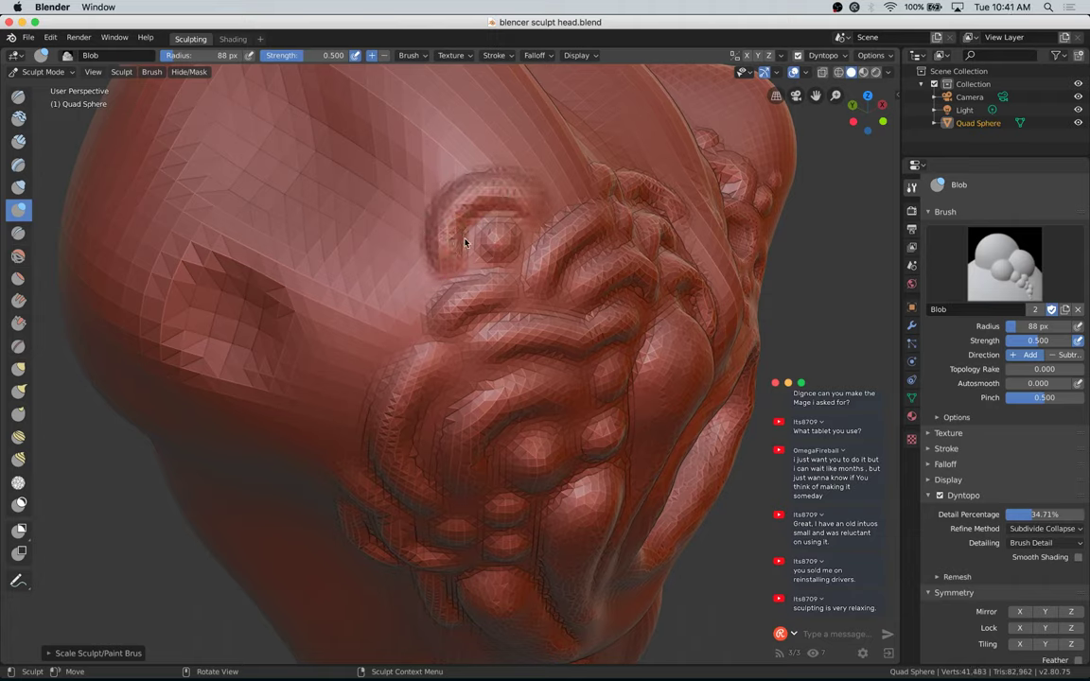
{"action": "mouse_move", "coordinate": [409, 283]}
{"action": "left_mouse_down"}
{"action": "mouse_move", "coordinate": [392, 338]}
{"action": "mouse_move", "coordinate": [387, 326]}
{"action": "left_mouse_up"}
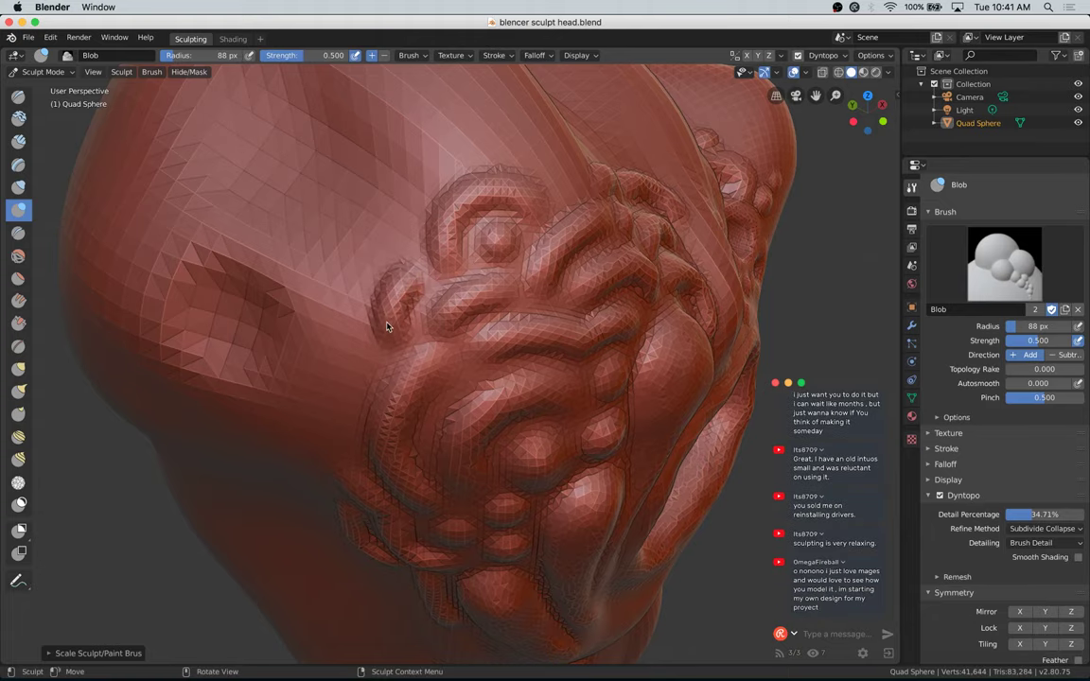
Step: Sculpt a long ridge and a hooked ridge around a bump at the cluster's rear edge, near the faceted dent
{"action": "middle_click_drag", "start_coordinate": [771, 130], "coordinate": [530, 227]}
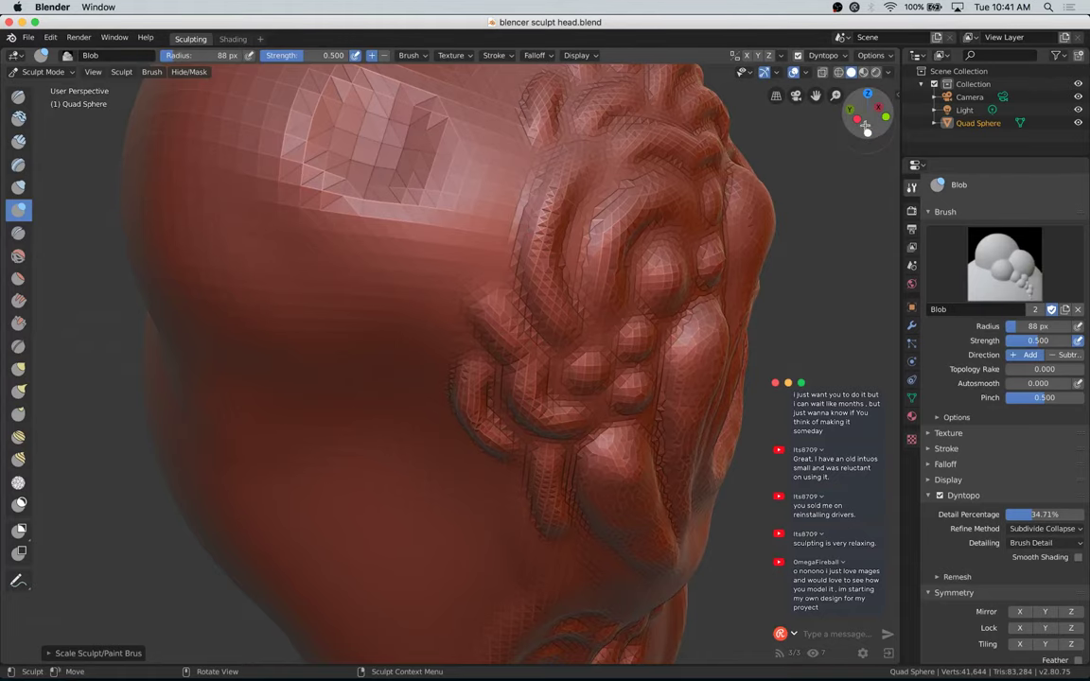
{"action": "mouse_move", "coordinate": [866, 129]}
{"action": "left_mouse_down"}
{"action": "mouse_move", "coordinate": [835, 151]}
{"action": "mouse_move", "coordinate": [844, 146]}
{"action": "left_mouse_up"}
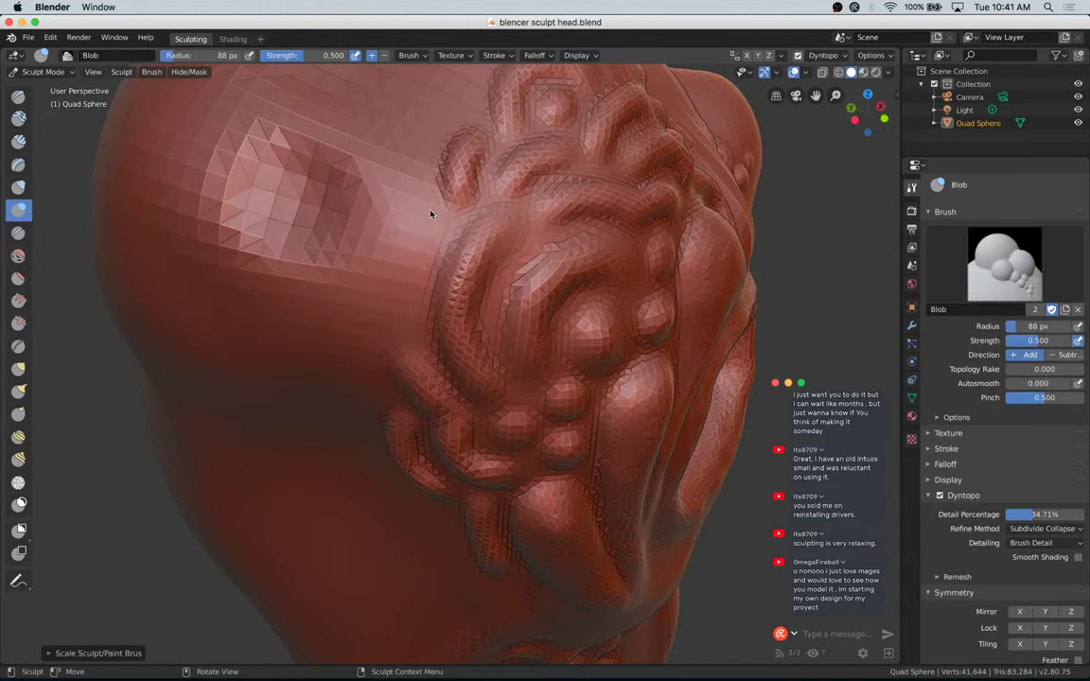
{"action": "left_click_drag", "start_coordinate": [404, 163], "coordinate": [432, 228]}
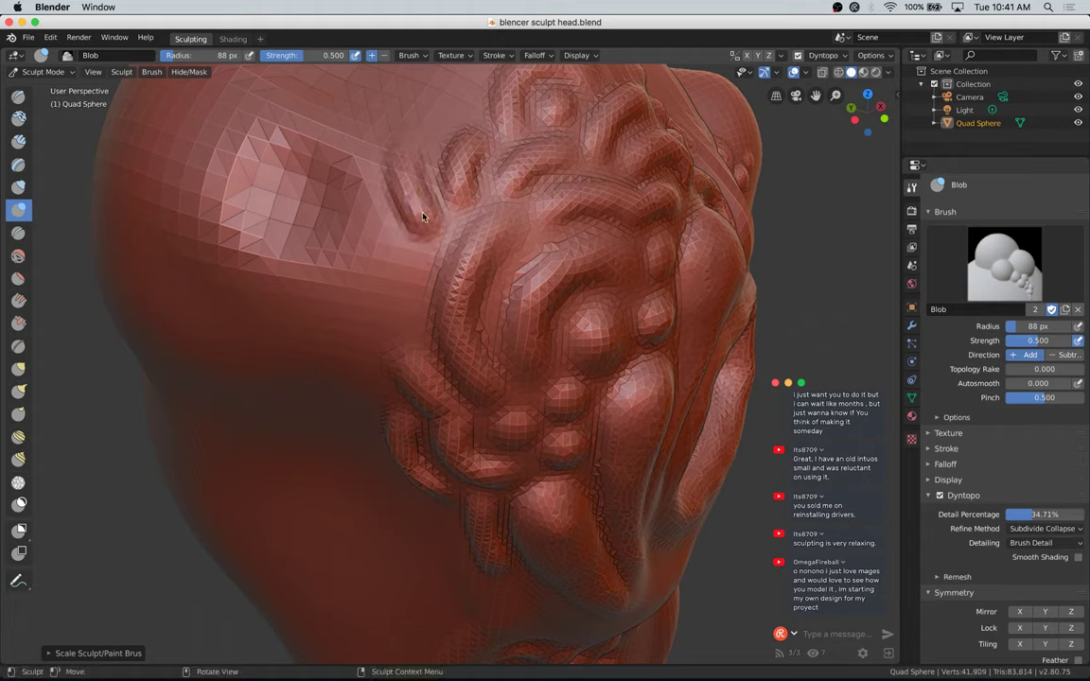
{"action": "left_click_drag", "start_coordinate": [395, 151], "coordinate": [405, 212]}
{"action": "mouse_move", "coordinate": [410, 270]}
{"action": "left_mouse_down"}
{"action": "mouse_move", "coordinate": [405, 254]}
{"action": "mouse_move", "coordinate": [410, 278]}
{"action": "mouse_move", "coordinate": [380, 289]}
{"action": "mouse_move", "coordinate": [362, 314]}
{"action": "mouse_move", "coordinate": [372, 247]}
{"action": "mouse_move", "coordinate": [386, 233]}
{"action": "mouse_move", "coordinate": [379, 321]}
{"action": "mouse_move", "coordinate": [358, 282]}
{"action": "mouse_move", "coordinate": [376, 309]}
{"action": "left_mouse_up"}
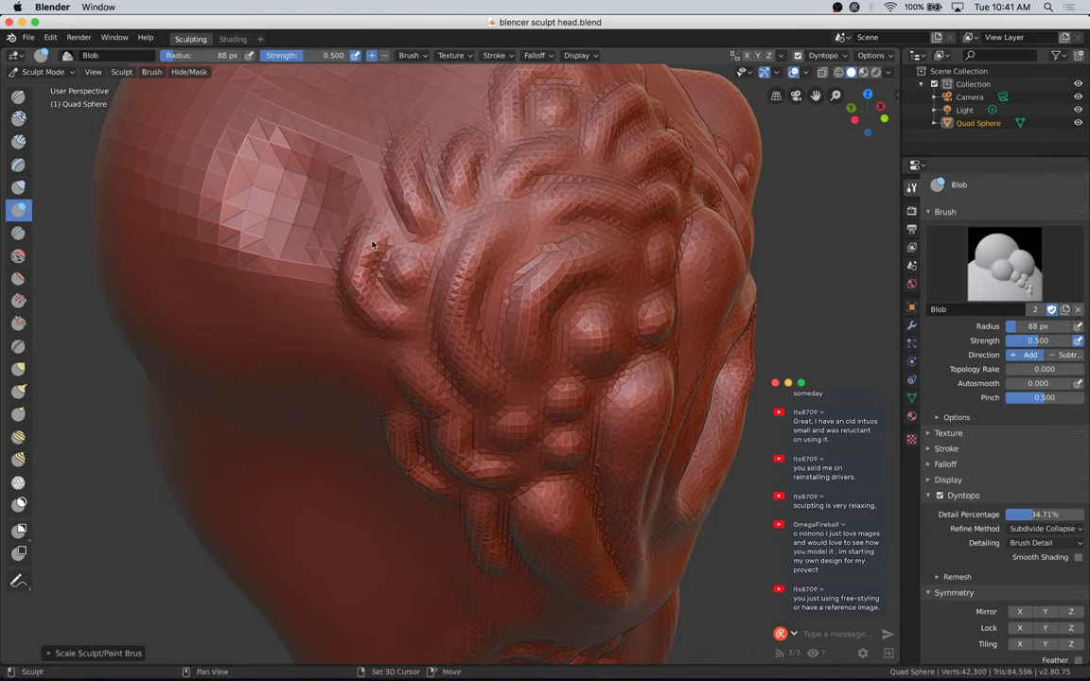
Step: Build up the hooked ridge and the bump inside it at the cluster's rear edge
{"action": "left_click_drag", "start_coordinate": [373, 228], "coordinate": [373, 265]}
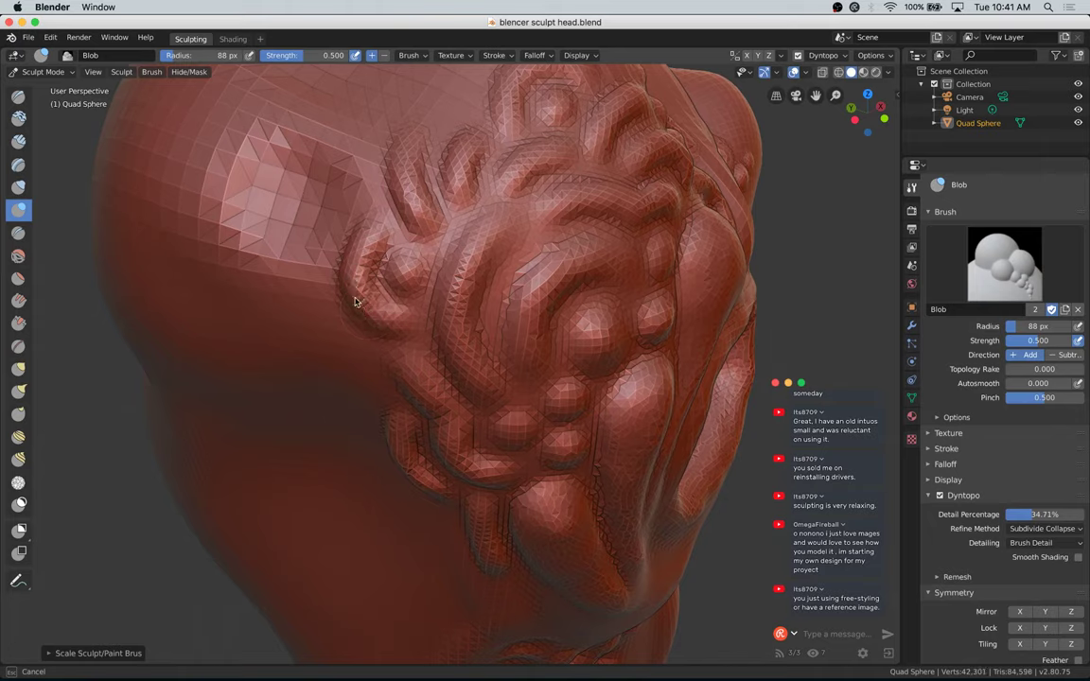
{"action": "left_click_drag", "start_coordinate": [401, 323], "coordinate": [373, 306]}
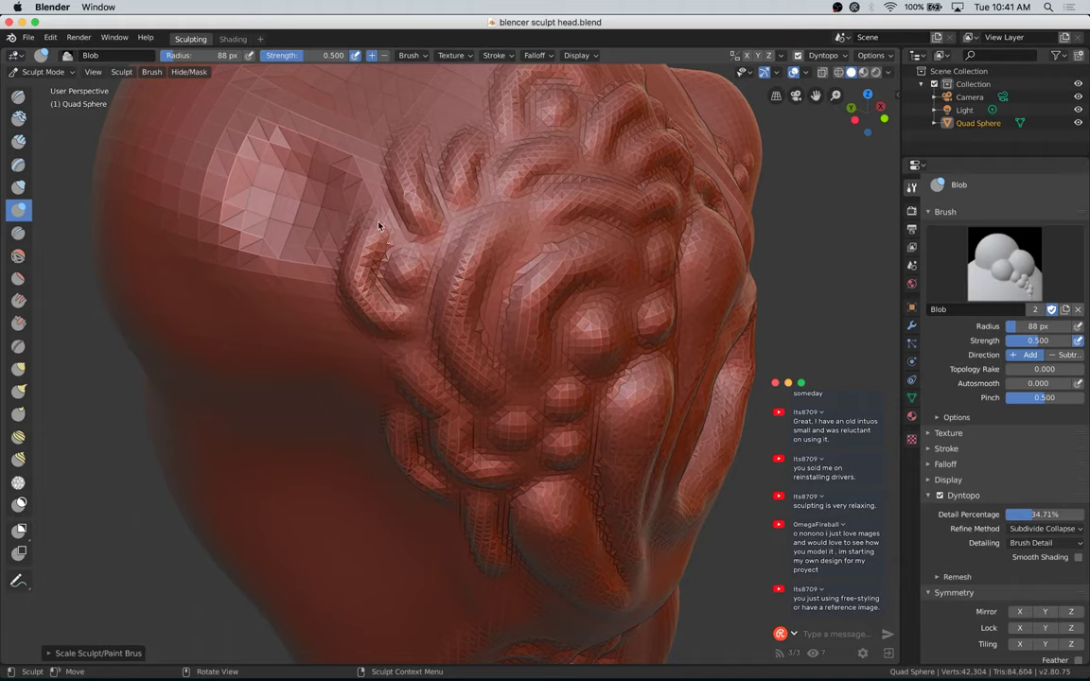
{"action": "left_click_drag", "start_coordinate": [403, 261], "coordinate": [396, 282]}
Step: Sculpt a short arched ridge and a longer wavy ridge along the upper edge of the forehead cluster
{"action": "mouse_move", "coordinate": [869, 98]}
{"action": "left_mouse_down"}
{"action": "mouse_move", "coordinate": [827, 115]}
{"action": "mouse_move", "coordinate": [858, 140]}
{"action": "mouse_move", "coordinate": [856, 126]}
{"action": "left_mouse_up"}
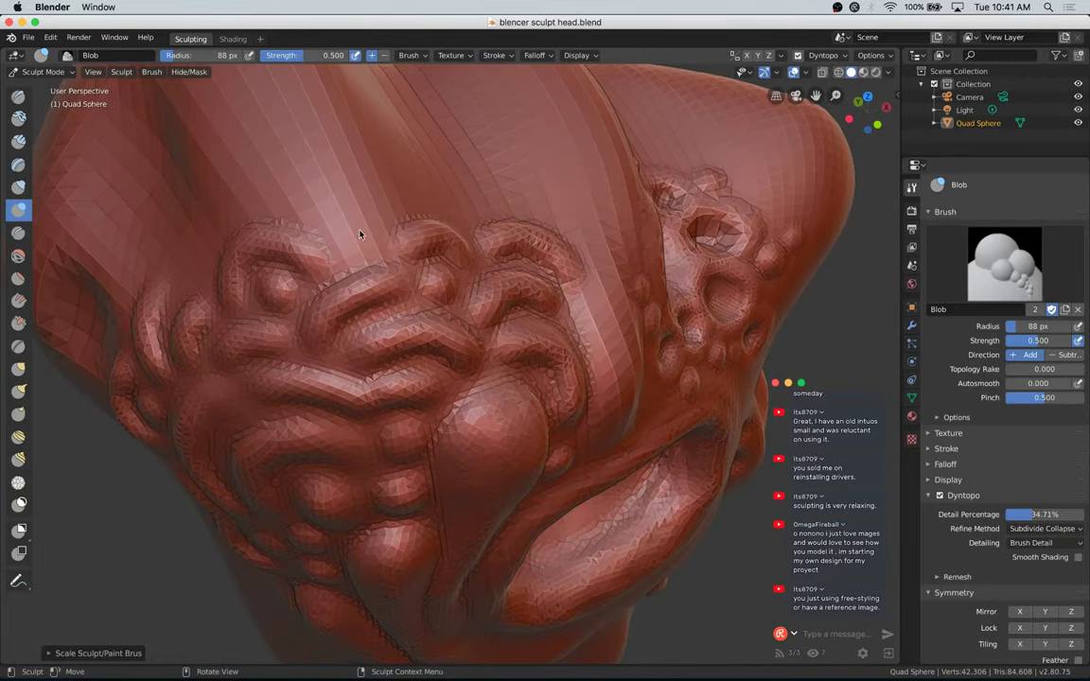
{"action": "mouse_move", "coordinate": [360, 234]}
{"action": "left_mouse_down"}
{"action": "mouse_move", "coordinate": [366, 219]}
{"action": "mouse_move", "coordinate": [413, 199]}
{"action": "mouse_move", "coordinate": [362, 219]}
{"action": "mouse_move", "coordinate": [431, 167]}
{"action": "left_mouse_up"}
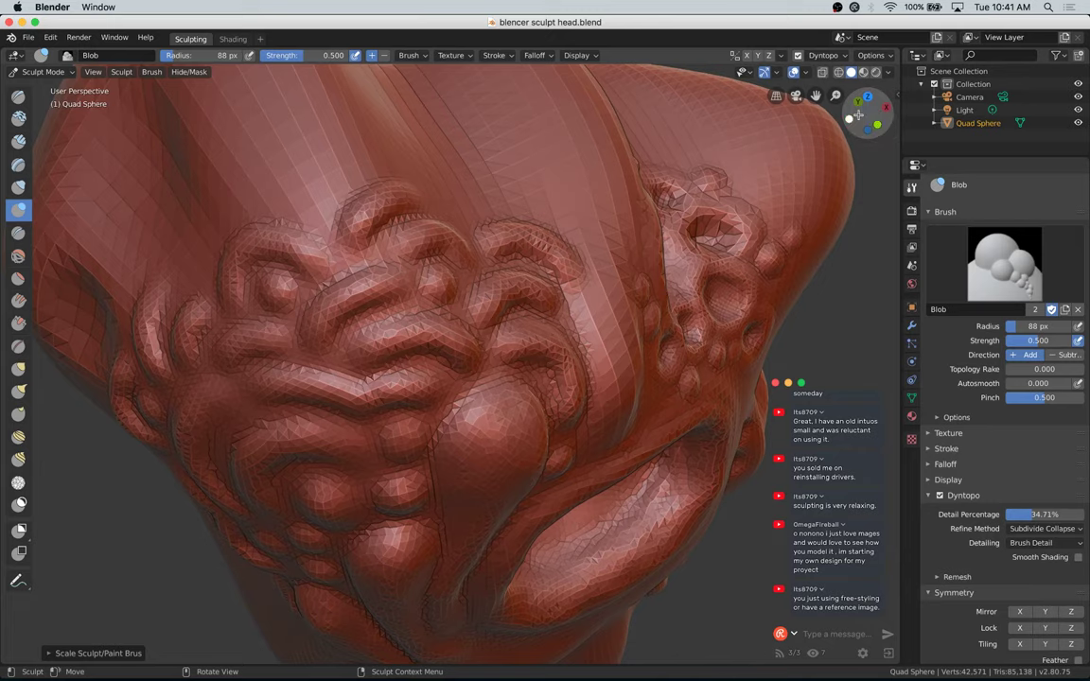
{"action": "mouse_move", "coordinate": [871, 118]}
{"action": "left_mouse_down"}
{"action": "mouse_move", "coordinate": [847, 121]}
{"action": "mouse_move", "coordinate": [851, 139]}
{"action": "left_mouse_up"}
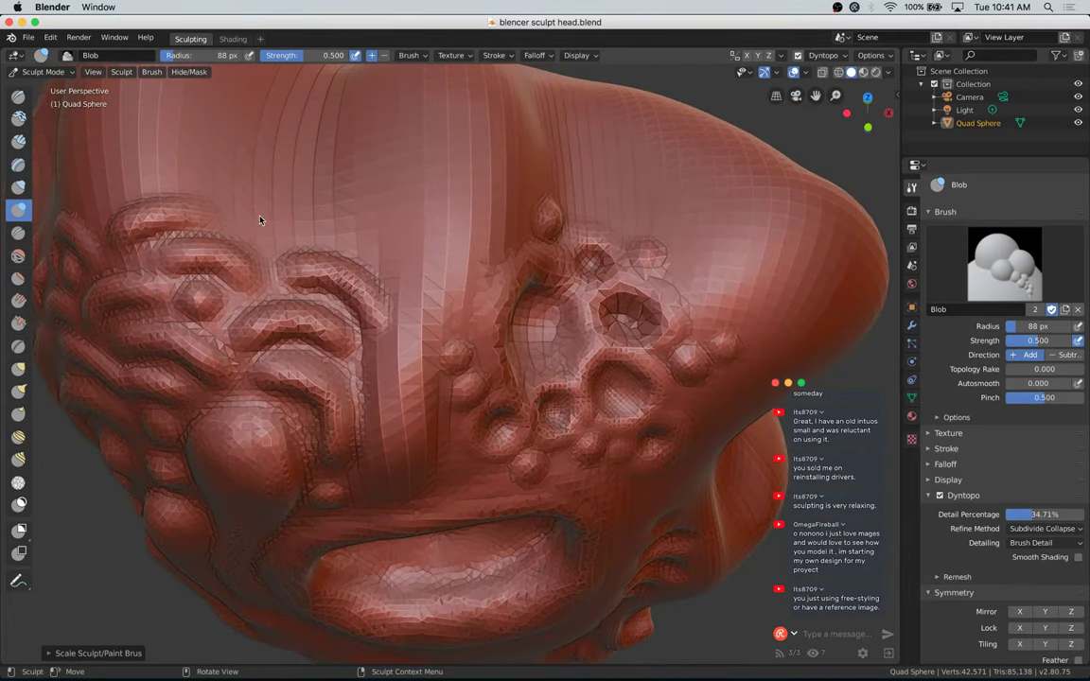
{"action": "mouse_move", "coordinate": [241, 219]}
{"action": "left_mouse_down"}
{"action": "mouse_move", "coordinate": [279, 241]}
{"action": "mouse_move", "coordinate": [245, 217]}
{"action": "mouse_move", "coordinate": [370, 242]}
{"action": "mouse_move", "coordinate": [287, 234]}
{"action": "mouse_move", "coordinate": [289, 217]}
{"action": "mouse_move", "coordinate": [378, 253]}
{"action": "left_mouse_up"}
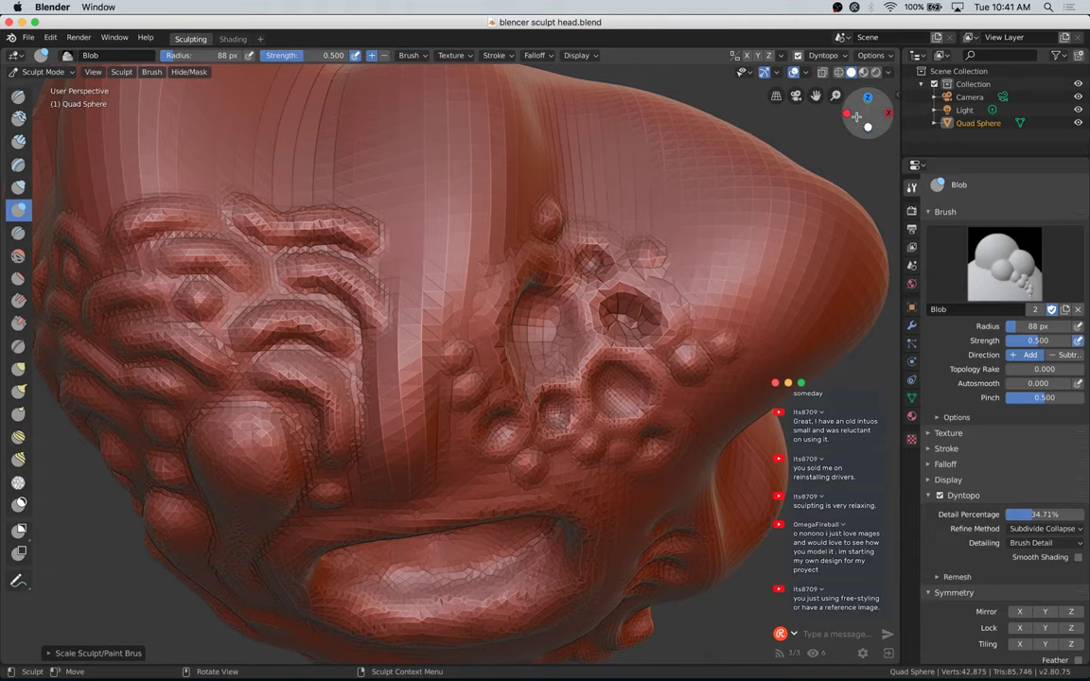
Step: Add a round bump beside the forehead arches and sculpt a curved ridge below it, above the eye socket
{"action": "left_click_drag", "start_coordinate": [868, 111], "coordinate": [856, 145]}
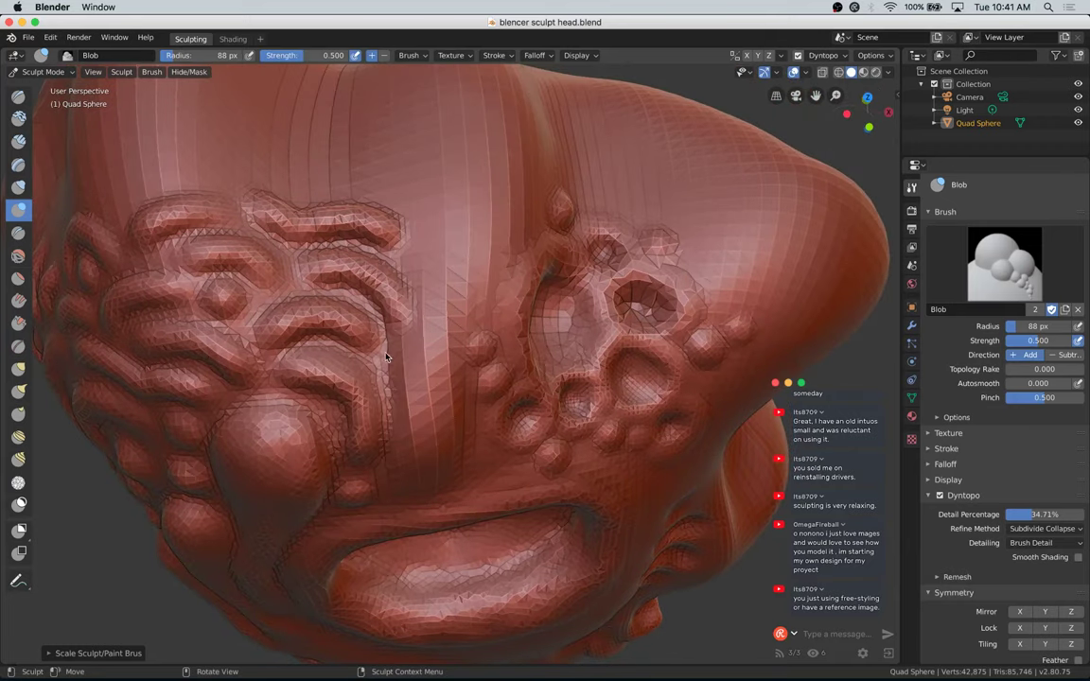
{"action": "left_click_drag", "start_coordinate": [388, 322], "coordinate": [386, 382]}
{"action": "mouse_move", "coordinate": [426, 346]}
{"action": "left_mouse_down"}
{"action": "mouse_move", "coordinate": [409, 343]}
{"action": "mouse_move", "coordinate": [421, 388]}
{"action": "mouse_move", "coordinate": [391, 363]}
{"action": "mouse_move", "coordinate": [412, 368]}
{"action": "left_mouse_up"}
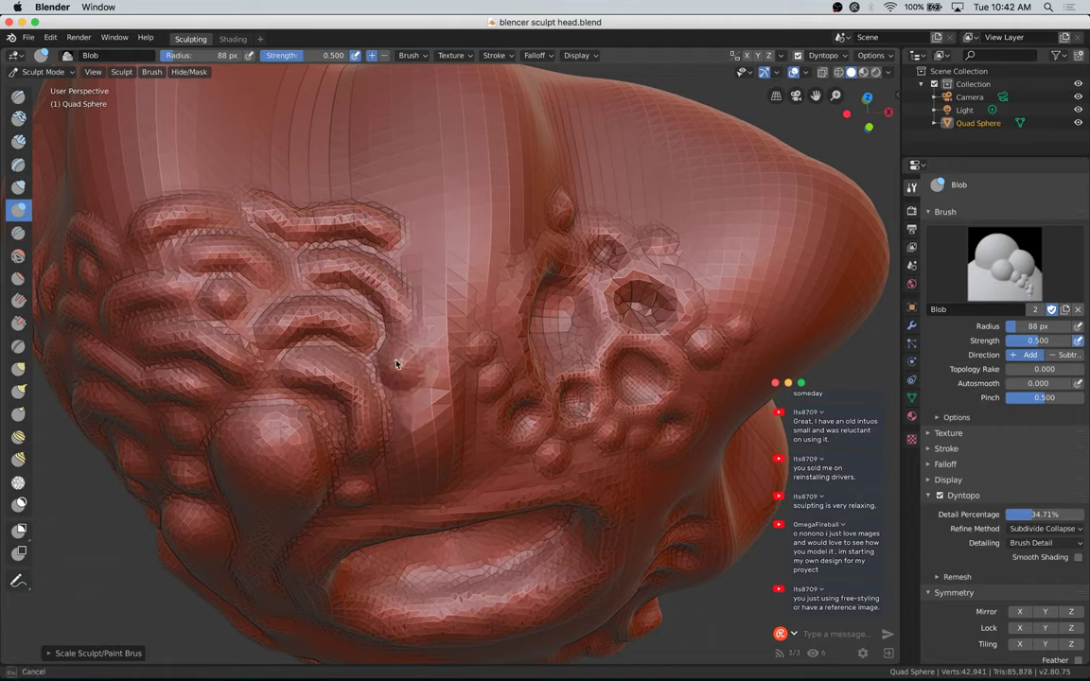
{"action": "left_click_drag", "start_coordinate": [878, 105], "coordinate": [888, 95]}
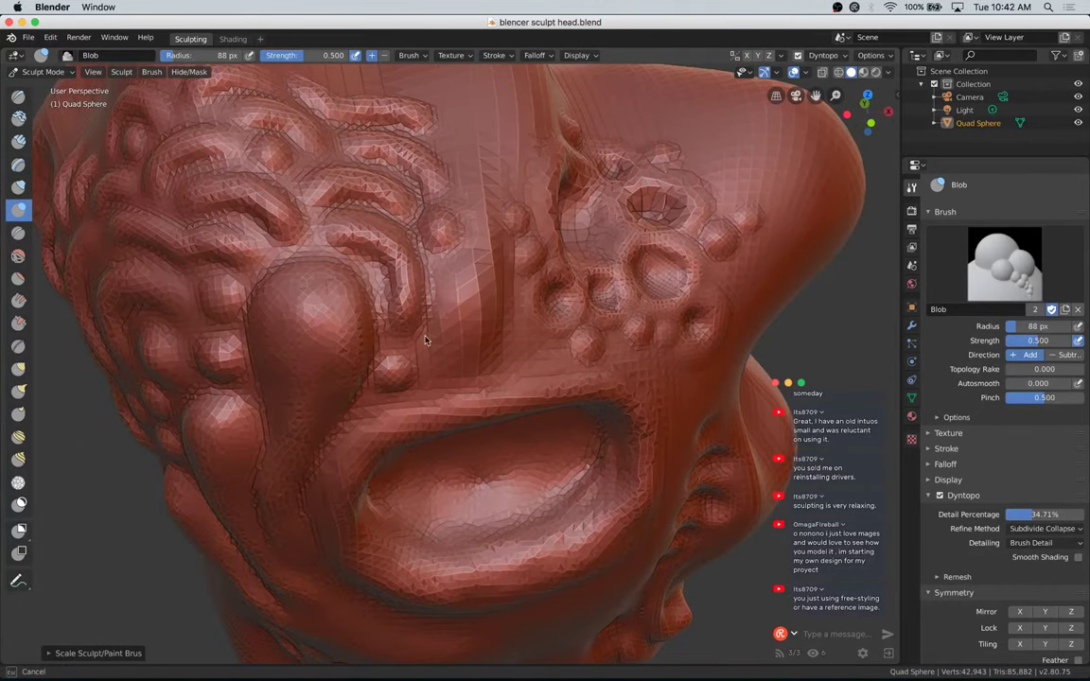
{"action": "mouse_move", "coordinate": [426, 338]}
{"action": "left_mouse_down"}
{"action": "mouse_move", "coordinate": [438, 366]}
{"action": "mouse_move", "coordinate": [471, 365]}
{"action": "left_mouse_up"}
{"action": "mouse_move", "coordinate": [496, 322]}
{"action": "left_mouse_down", "text": "shift"}
{"action": "mouse_move", "coordinate": [463, 304]}
{"action": "mouse_move", "coordinate": [472, 277]}
{"action": "mouse_move", "coordinate": [447, 357]}
{"action": "mouse_move", "coordinate": [446, 268]}
{"action": "mouse_move", "coordinate": [430, 355]}
{"action": "mouse_move", "coordinate": [455, 285]}
{"action": "left_mouse_up", "text": "shift"}
{"action": "middle_click_drag", "start_coordinate": [784, 157], "coordinate": [462, 262]}
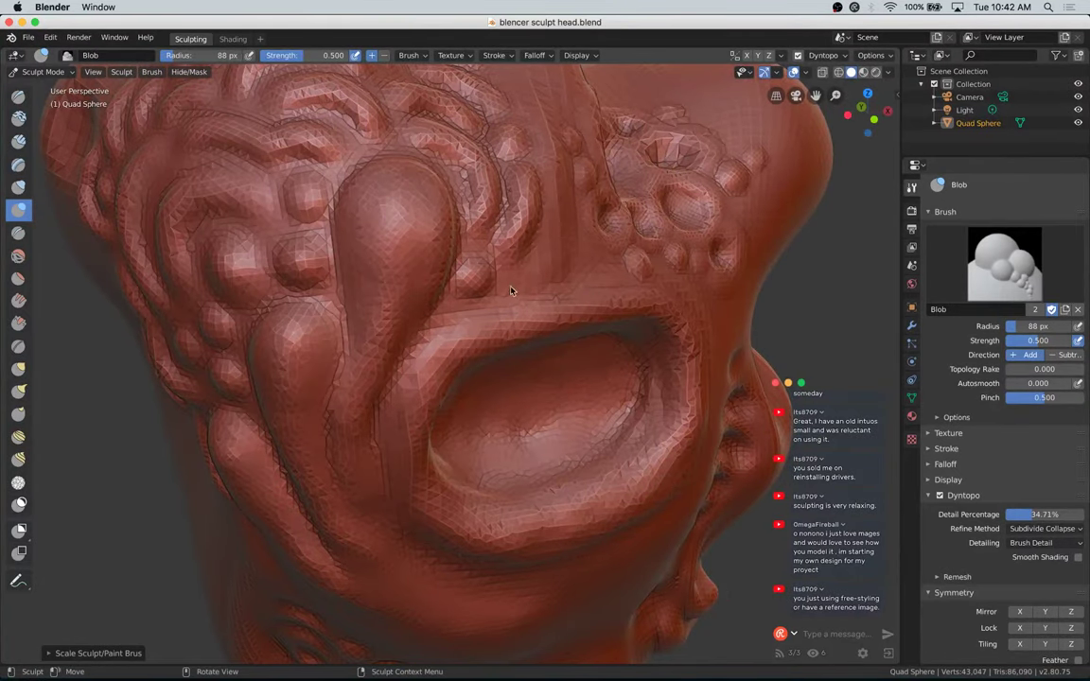
{"action": "left_click_drag", "start_coordinate": [512, 287], "coordinate": [539, 267]}
Step: Add a round bump above the forehead cluster's upper edge and sculpt ridge strokes around it
{"action": "left_click_drag", "start_coordinate": [843, 116], "coordinate": [875, 165]}
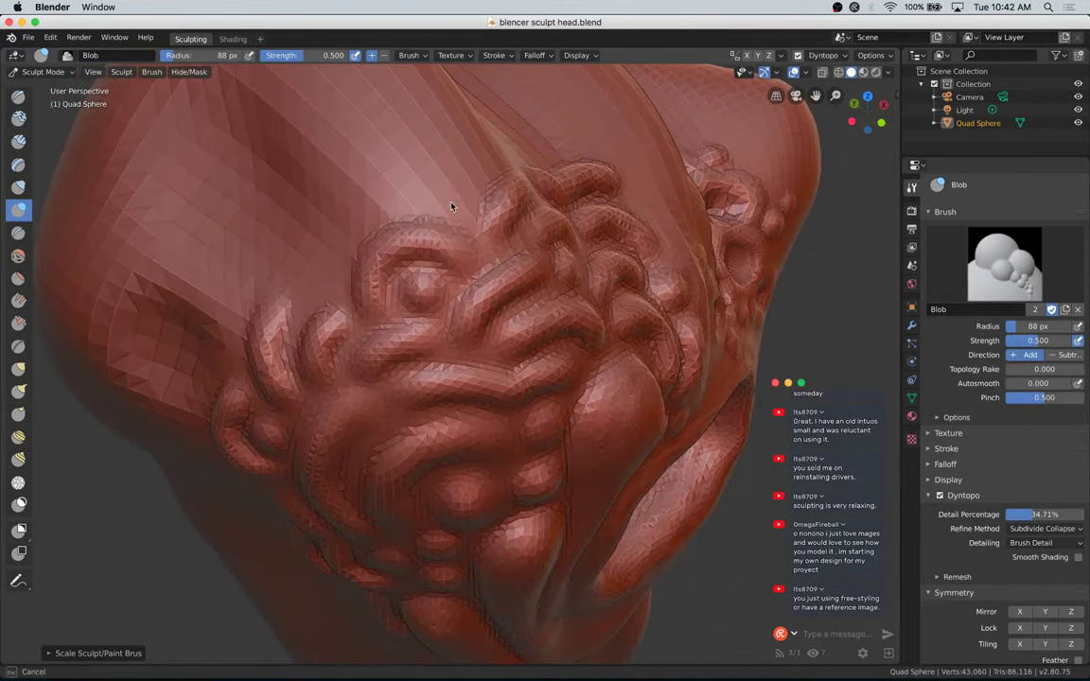
{"action": "left_click_drag", "start_coordinate": [454, 196], "coordinate": [466, 192]}
{"action": "left_click_drag", "start_coordinate": [867, 126], "coordinate": [869, 147]}
{"action": "left_click", "coordinate": [357, 288]}
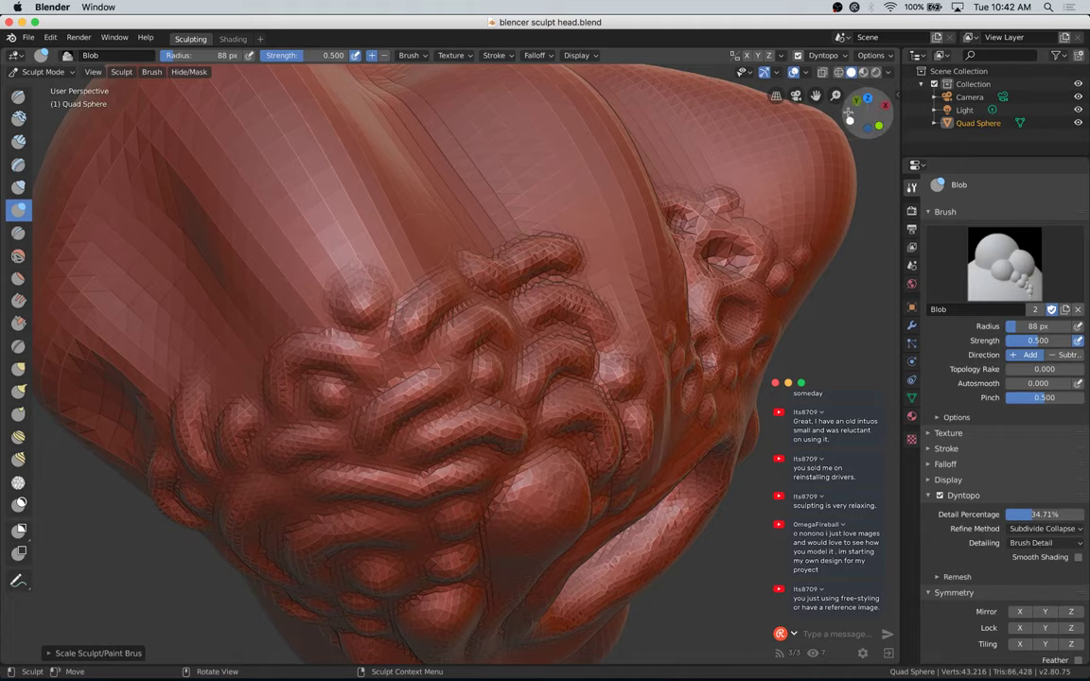
{"action": "mouse_move", "coordinate": [866, 112]}
{"action": "left_mouse_down"}
{"action": "mouse_move", "coordinate": [849, 126]}
{"action": "mouse_move", "coordinate": [864, 107]}
{"action": "mouse_move", "coordinate": [855, 114]}
{"action": "left_mouse_up"}
{"action": "mouse_move", "coordinate": [392, 336]}
{"action": "left_mouse_down"}
{"action": "mouse_move", "coordinate": [396, 300]}
{"action": "mouse_move", "coordinate": [450, 303]}
{"action": "left_mouse_up"}
{"action": "mouse_move", "coordinate": [402, 338]}
{"action": "left_mouse_down"}
{"action": "mouse_move", "coordinate": [431, 297]}
{"action": "mouse_move", "coordinate": [451, 302]}
{"action": "mouse_move", "coordinate": [409, 263]}
{"action": "mouse_move", "coordinate": [397, 268]}
{"action": "mouse_move", "coordinate": [396, 340]}
{"action": "mouse_move", "coordinate": [415, 295]}
{"action": "mouse_move", "coordinate": [430, 302]}
{"action": "mouse_move", "coordinate": [420, 276]}
{"action": "left_mouse_up"}
Step: Sculpt a small round bump below the eye socket and wrap a curved ridge around it
{"action": "mouse_move", "coordinate": [867, 124]}
{"action": "left_mouse_down"}
{"action": "mouse_move", "coordinate": [847, 80]}
{"action": "mouse_move", "coordinate": [824, 96]}
{"action": "left_mouse_up"}
{"action": "mouse_move", "coordinate": [399, 348]}
{"action": "left_mouse_down"}
{"action": "mouse_move", "coordinate": [402, 333]}
{"action": "mouse_move", "coordinate": [430, 369]}
{"action": "left_mouse_up"}
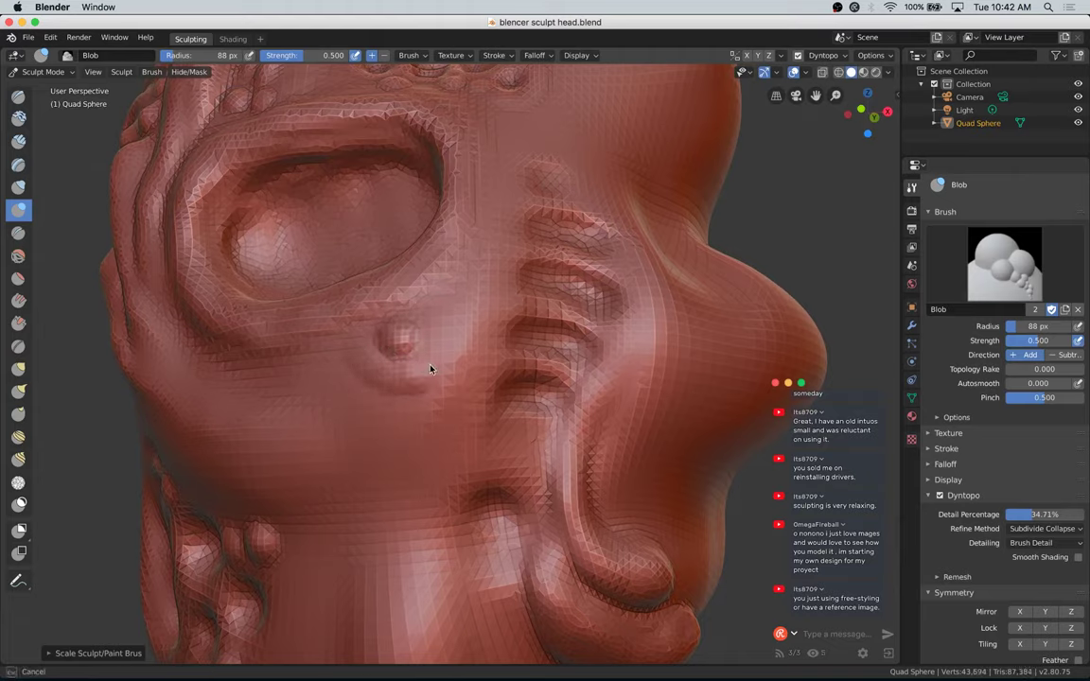
{"action": "mouse_move", "coordinate": [435, 314]}
{"action": "left_mouse_down"}
{"action": "mouse_move", "coordinate": [428, 302]}
{"action": "mouse_move", "coordinate": [431, 367]}
{"action": "left_mouse_up"}
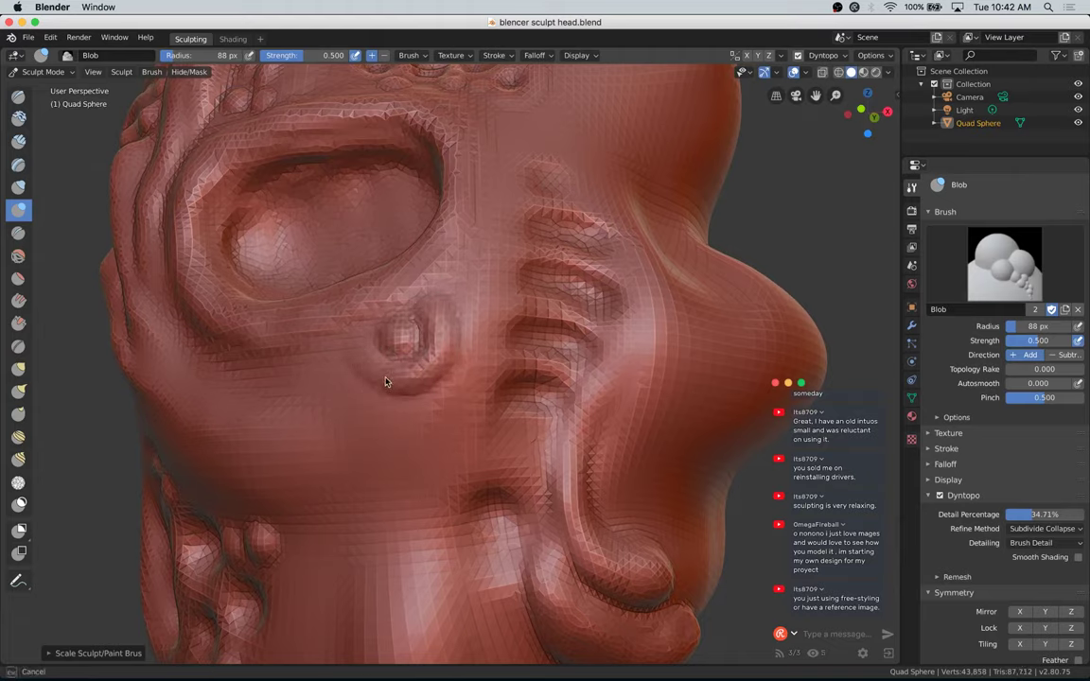
{"action": "left_click_drag", "start_coordinate": [357, 347], "coordinate": [426, 358]}
Step: Add a short upright ridge between the ringed bump and the nose folds, and start a long ridge up beside the nose bridge
{"action": "left_click_drag", "start_coordinate": [475, 296], "coordinate": [466, 287]}
{"action": "mouse_move", "coordinate": [478, 374]}
{"action": "left_mouse_down"}
{"action": "mouse_move", "coordinate": [462, 282]}
{"action": "mouse_move", "coordinate": [467, 375]}
{"action": "left_mouse_up"}
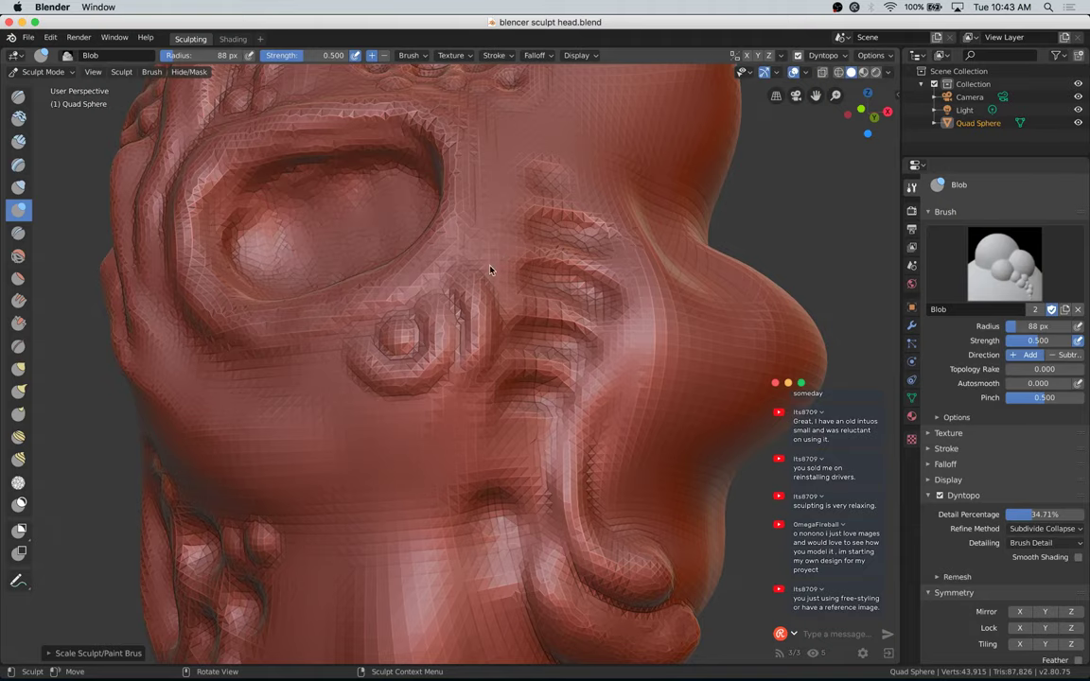
{"action": "left_click_drag", "start_coordinate": [489, 271], "coordinate": [490, 240]}
{"action": "left_click_drag", "start_coordinate": [545, 131], "coordinate": [479, 133]}
Step: Build up the long hooked ridge between the eye socket and the nose bridge, and save the file
{"action": "left_click_drag", "start_coordinate": [866, 118], "coordinate": [857, 147]}
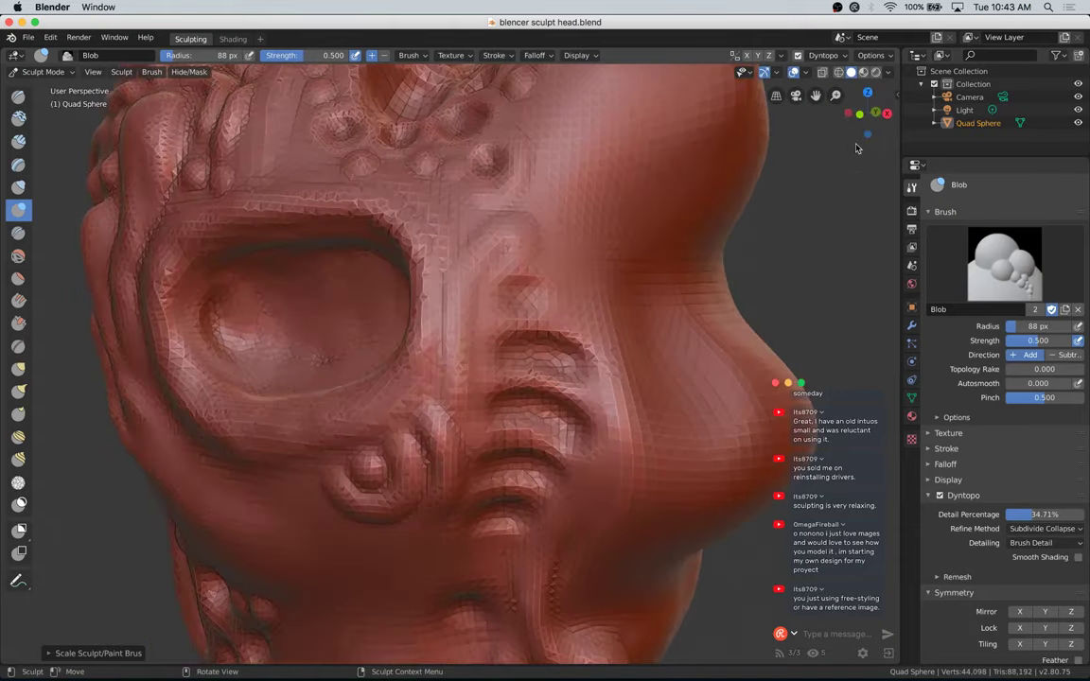
{"action": "left_click_drag", "start_coordinate": [455, 336], "coordinate": [466, 286]}
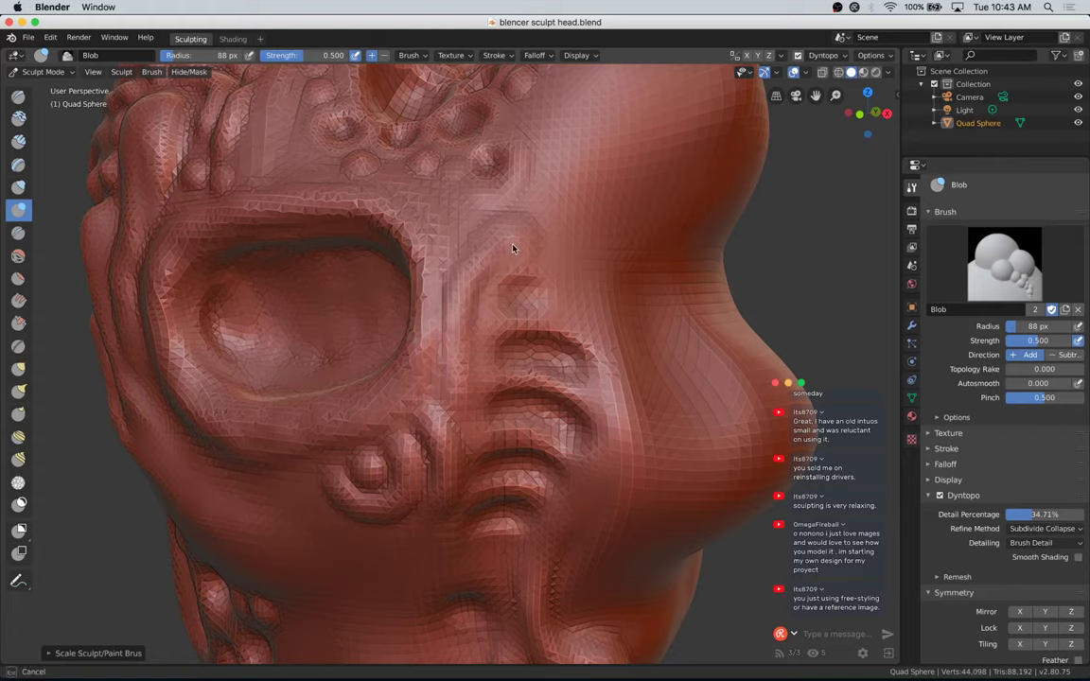
{"action": "mouse_move", "coordinate": [503, 222]}
{"action": "left_mouse_down"}
{"action": "mouse_move", "coordinate": [461, 279]}
{"action": "mouse_move", "coordinate": [479, 236]}
{"action": "mouse_move", "coordinate": [461, 235]}
{"action": "mouse_move", "coordinate": [499, 253]}
{"action": "mouse_move", "coordinate": [479, 241]}
{"action": "mouse_move", "coordinate": [487, 261]}
{"action": "mouse_move", "coordinate": [464, 327]}
{"action": "left_mouse_up"}
{"action": "left_click_drag", "start_coordinate": [459, 374], "coordinate": [456, 322]}
{"action": "mouse_move", "coordinate": [464, 268]}
{"action": "left_mouse_down"}
{"action": "mouse_move", "coordinate": [460, 238]}
{"action": "mouse_move", "coordinate": [490, 248]}
{"action": "mouse_move", "coordinate": [485, 234]}
{"action": "left_mouse_up"}
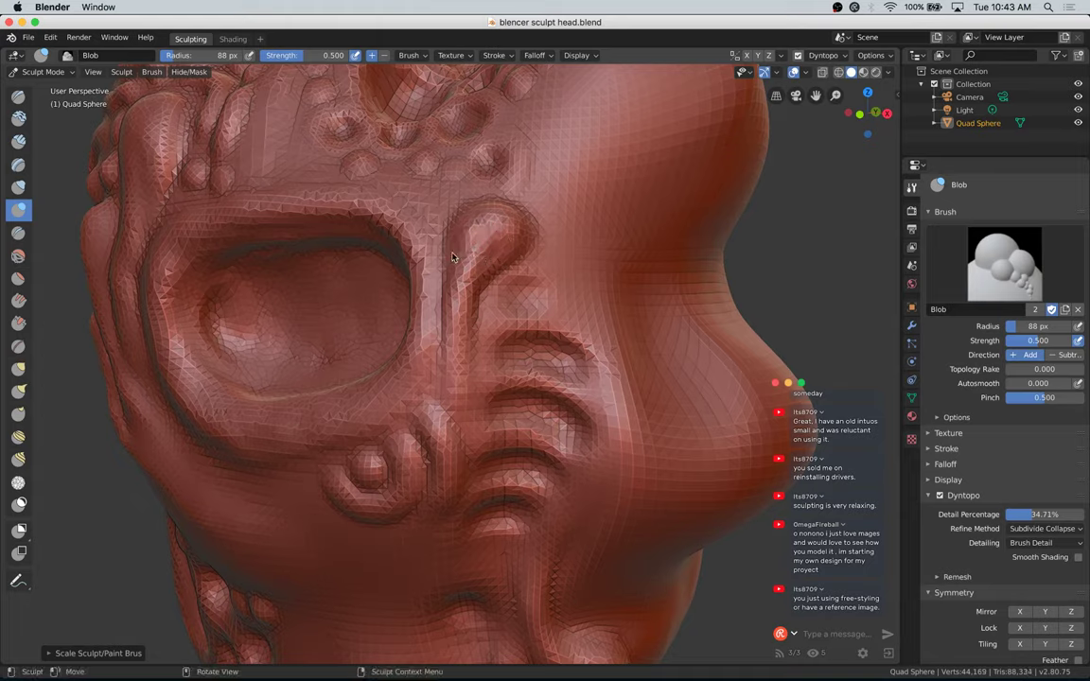
{"action": "mouse_move", "coordinate": [452, 254]}
{"action": "left_mouse_down"}
{"action": "mouse_move", "coordinate": [453, 284]}
{"action": "mouse_move", "coordinate": [458, 251]}
{"action": "left_mouse_up"}
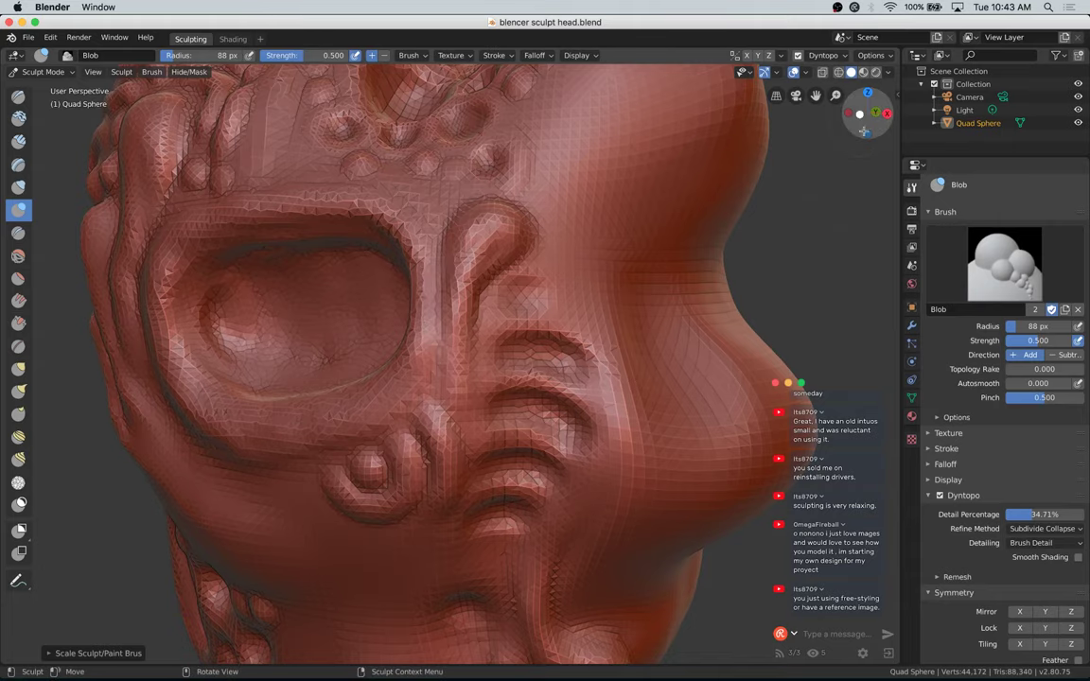
{"action": "left_click_drag", "start_coordinate": [868, 114], "coordinate": [890, 137]}
{"action": "key", "text": "super+s"}
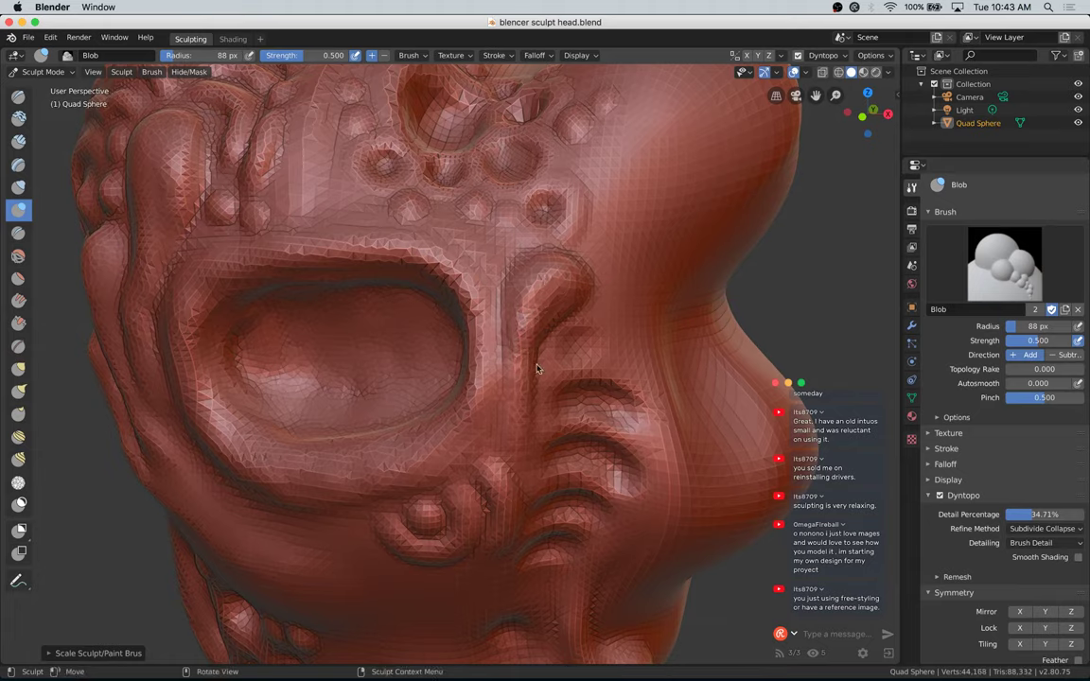
Step: Add a bump at the lower end of the upright ridge and sculpt a crescent ridge beneath it
{"action": "left_click_drag", "start_coordinate": [878, 107], "coordinate": [899, 101]}
{"action": "middle_click_drag", "start_coordinate": [898, 100], "coordinate": [885, 144]}
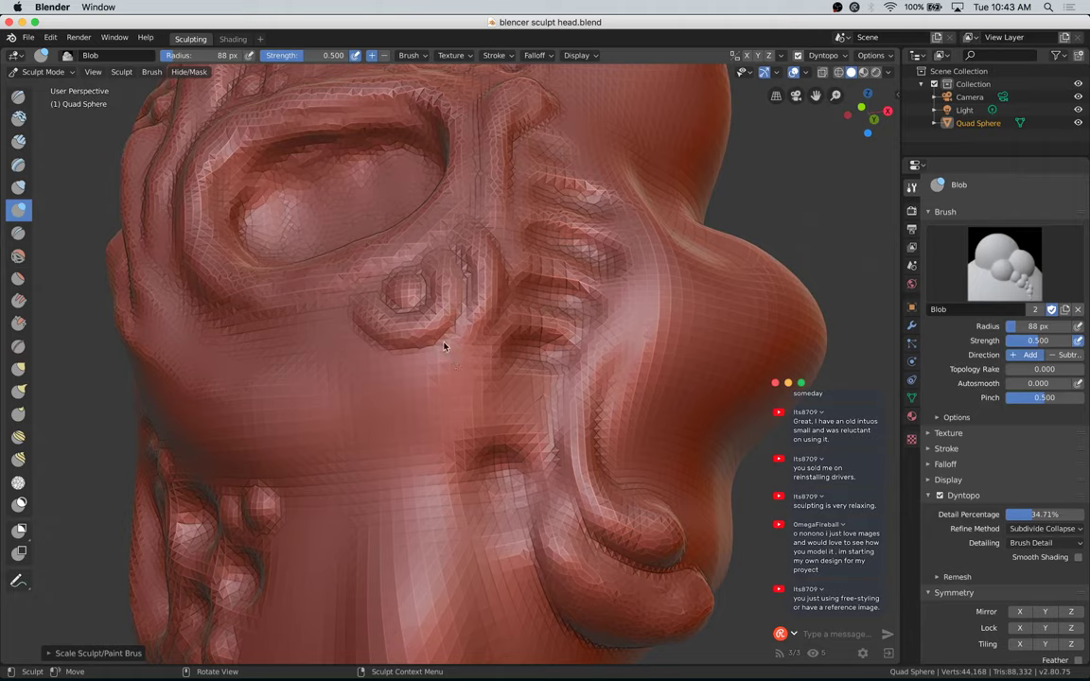
{"action": "mouse_move", "coordinate": [444, 347]}
{"action": "left_mouse_down"}
{"action": "mouse_move", "coordinate": [485, 361]}
{"action": "mouse_move", "coordinate": [455, 364]}
{"action": "mouse_move", "coordinate": [491, 372]}
{"action": "left_mouse_up"}
{"action": "left_click_drag", "start_coordinate": [462, 358], "coordinate": [413, 380]}
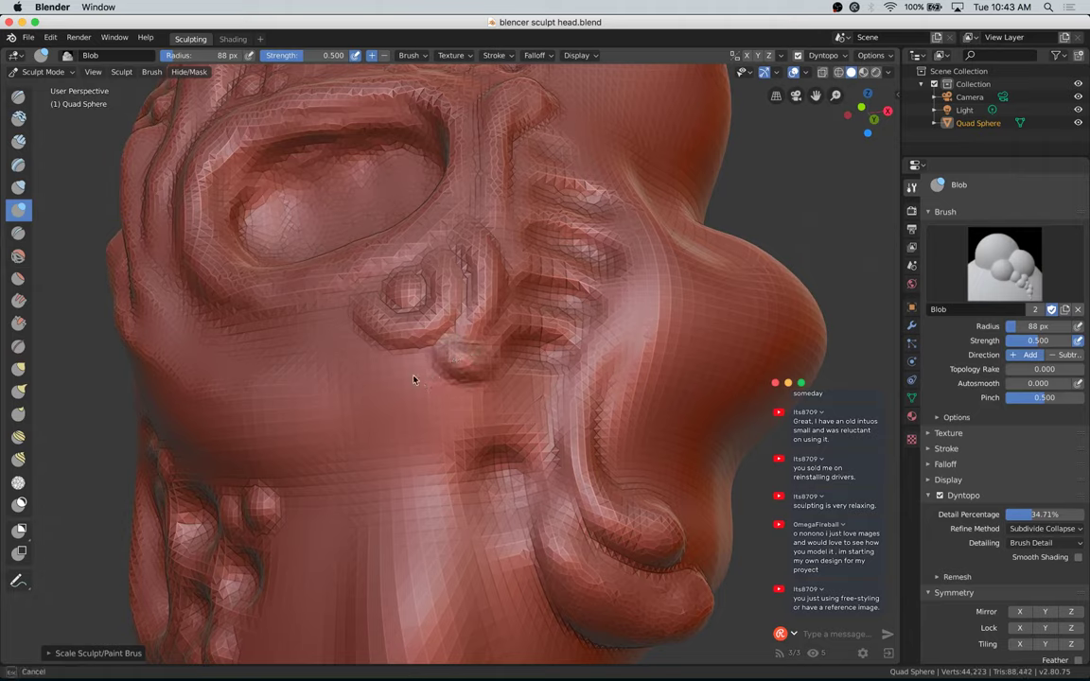
{"action": "mouse_move", "coordinate": [483, 408]}
{"action": "left_mouse_down"}
{"action": "mouse_move", "coordinate": [517, 383]}
{"action": "mouse_move", "coordinate": [474, 412]}
{"action": "mouse_move", "coordinate": [407, 367]}
{"action": "mouse_move", "coordinate": [478, 409]}
{"action": "left_mouse_up"}
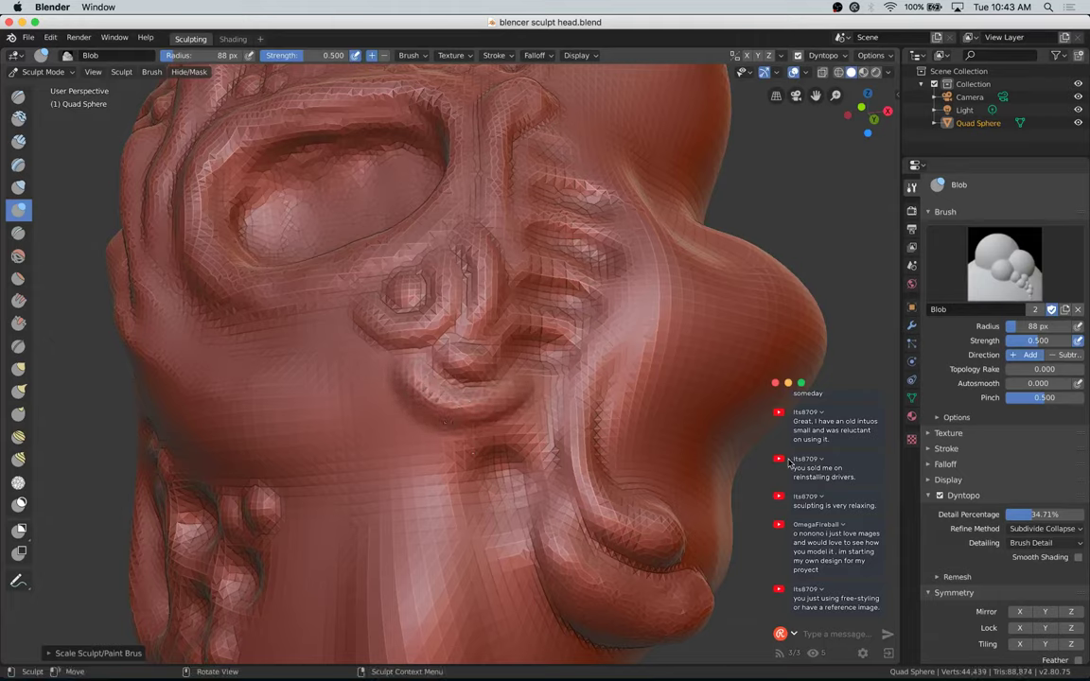
Step: Sculpt a short curved ridge along the lower rear side of the ringed bump under the eye
{"action": "left_click_drag", "start_coordinate": [865, 110], "coordinate": [882, 125]}
{"action": "mouse_move", "coordinate": [433, 318]}
{"action": "left_mouse_down"}
{"action": "mouse_move", "coordinate": [456, 355]}
{"action": "mouse_move", "coordinate": [490, 371]}
{"action": "left_mouse_up"}
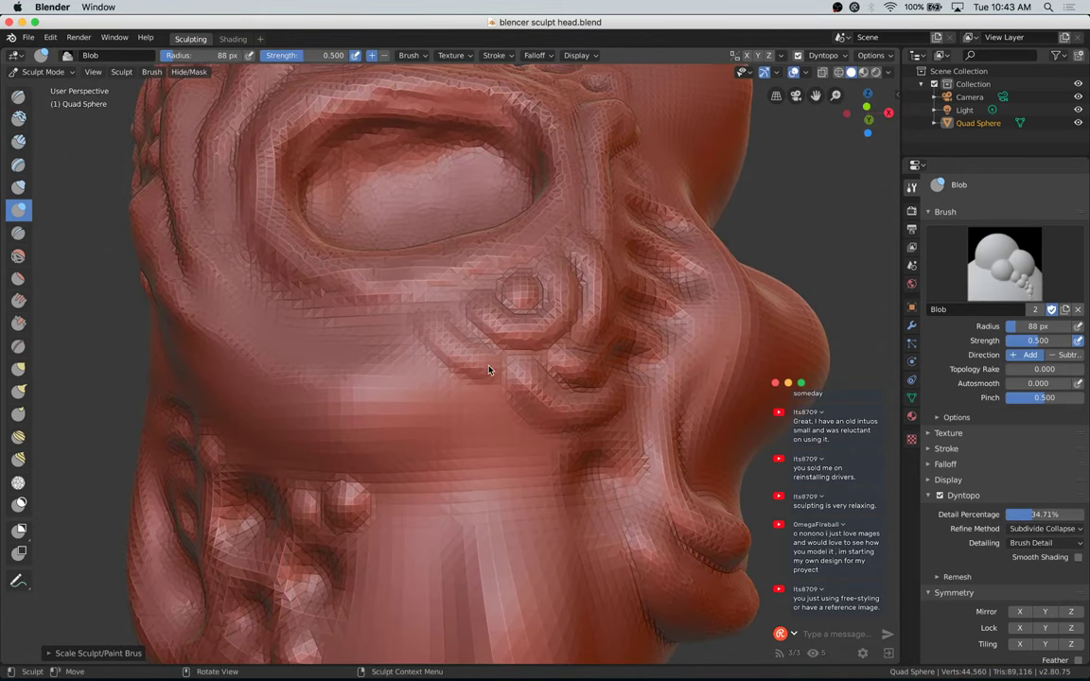
{"action": "left_click_drag", "start_coordinate": [430, 324], "coordinate": [477, 365]}
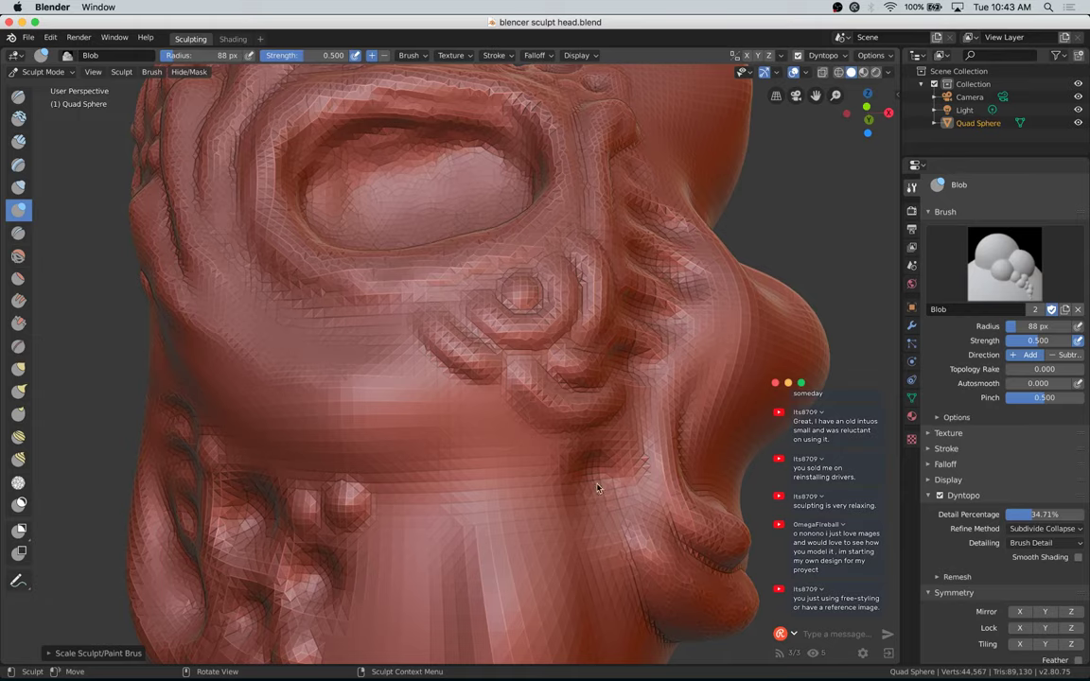
Step: Carve a long groove down from the dent behind the mouth and sculpt an arched ridge around its upper end
{"action": "left_click_drag", "start_coordinate": [860, 116], "coordinate": [837, 104]}
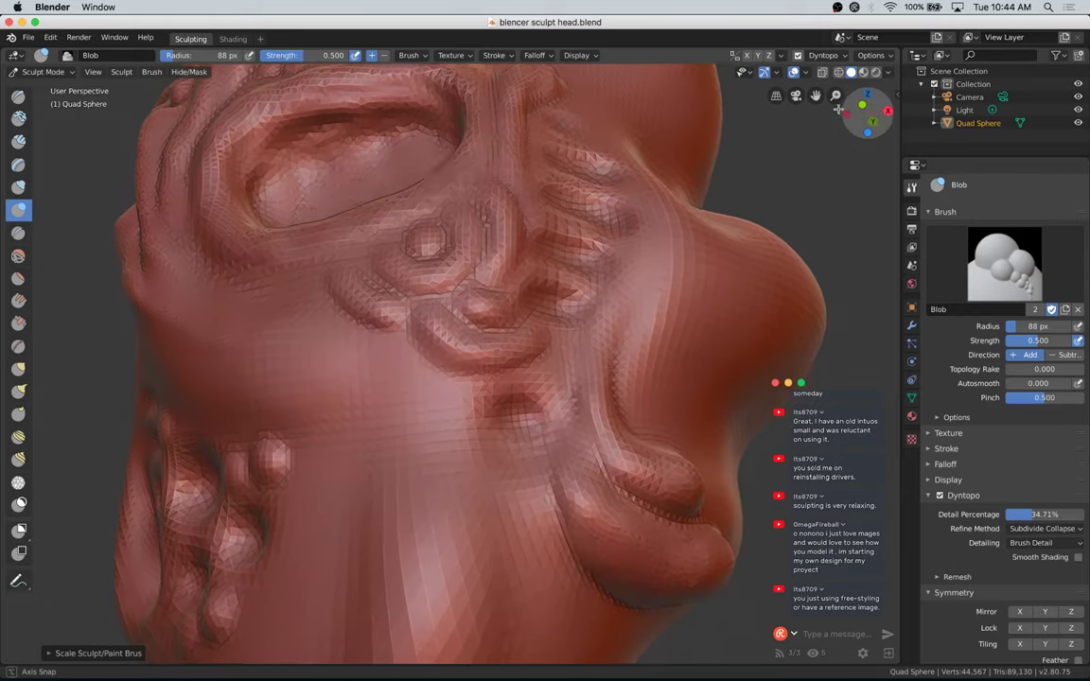
{"action": "mouse_move", "coordinate": [516, 436]}
{"action": "left_mouse_down", "text": "ctrl"}
{"action": "mouse_move", "coordinate": [539, 505]}
{"action": "mouse_move", "coordinate": [540, 447]}
{"action": "mouse_move", "coordinate": [530, 478]}
{"action": "mouse_move", "coordinate": [553, 532]}
{"action": "left_mouse_up", "text": "ctrl"}
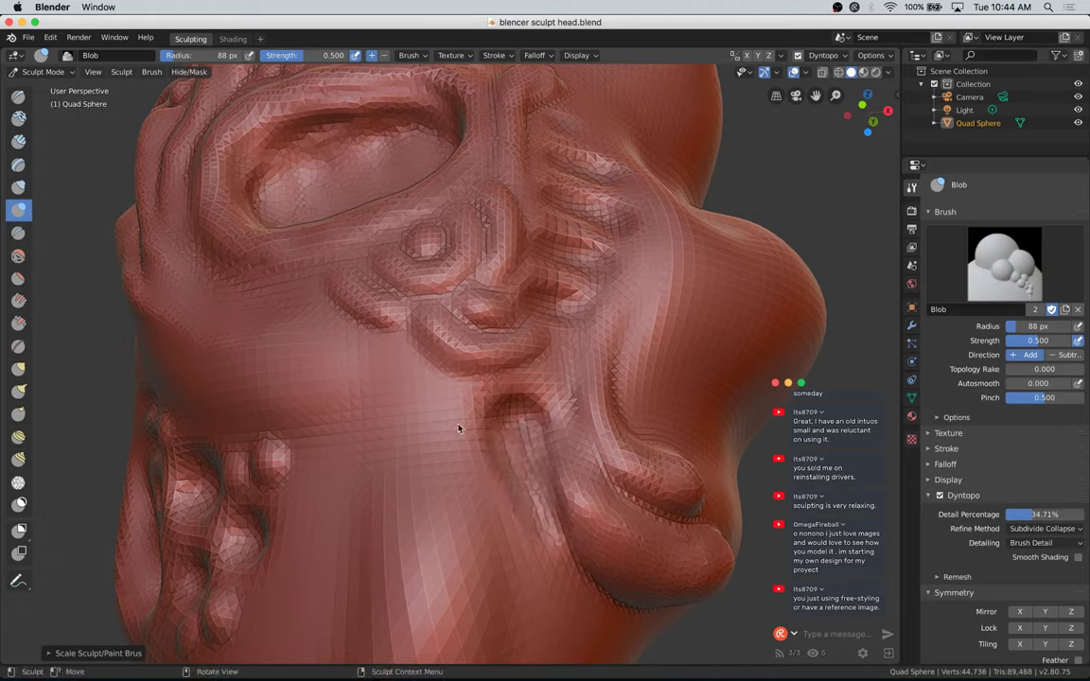
{"action": "mouse_move", "coordinate": [460, 430]}
{"action": "left_mouse_down"}
{"action": "mouse_move", "coordinate": [495, 384]}
{"action": "mouse_move", "coordinate": [552, 401]}
{"action": "mouse_move", "coordinate": [487, 386]}
{"action": "mouse_move", "coordinate": [566, 417]}
{"action": "mouse_move", "coordinate": [499, 395]}
{"action": "mouse_move", "coordinate": [575, 473]}
{"action": "mouse_move", "coordinate": [579, 494]}
{"action": "mouse_move", "coordinate": [560, 416]}
{"action": "mouse_move", "coordinate": [514, 408]}
{"action": "mouse_move", "coordinate": [515, 429]}
{"action": "mouse_move", "coordinate": [464, 451]}
{"action": "mouse_move", "coordinate": [417, 371]}
{"action": "mouse_move", "coordinate": [441, 346]}
{"action": "mouse_move", "coordinate": [544, 386]}
{"action": "mouse_move", "coordinate": [566, 421]}
{"action": "mouse_move", "coordinate": [568, 459]}
{"action": "left_mouse_up"}
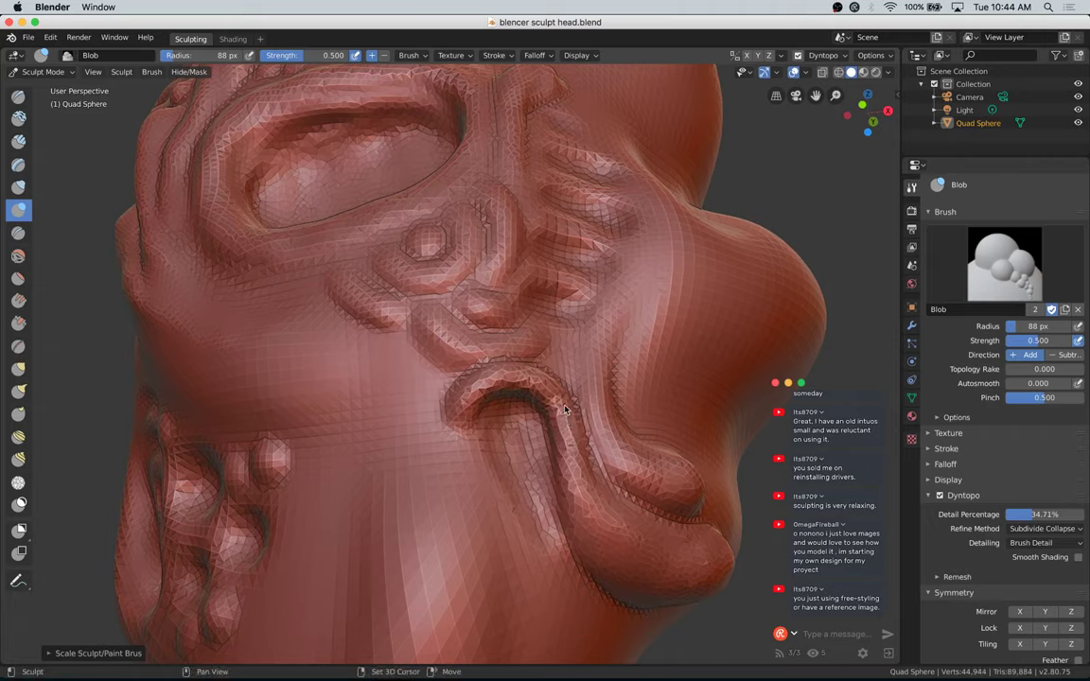
Step: Add a round bump below the arched ridge's rear end and a short upright ridge behind the arch
{"action": "left_click_drag", "start_coordinate": [454, 474], "coordinate": [479, 470]}
{"action": "left_click", "coordinate": [459, 475]}
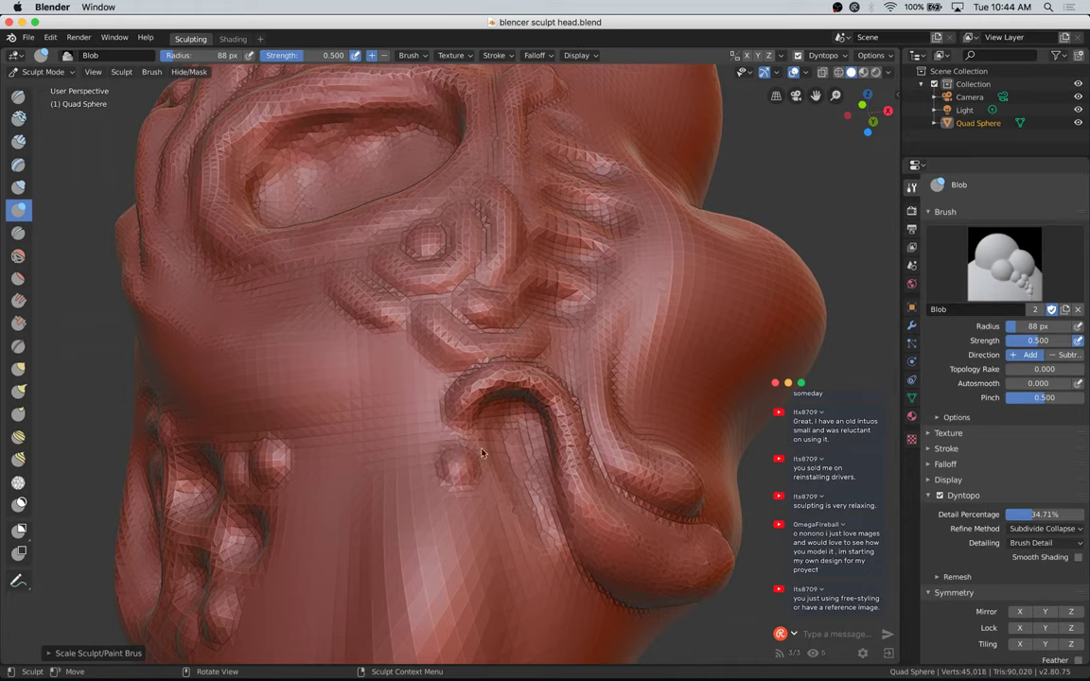
{"action": "left_click", "coordinate": [450, 460]}
{"action": "mouse_move", "coordinate": [422, 382]}
{"action": "left_mouse_down"}
{"action": "mouse_move", "coordinate": [414, 393]}
{"action": "mouse_move", "coordinate": [425, 443]}
{"action": "mouse_move", "coordinate": [410, 433]}
{"action": "mouse_move", "coordinate": [419, 380]}
{"action": "mouse_move", "coordinate": [414, 433]}
{"action": "mouse_move", "coordinate": [435, 416]}
{"action": "left_mouse_up"}
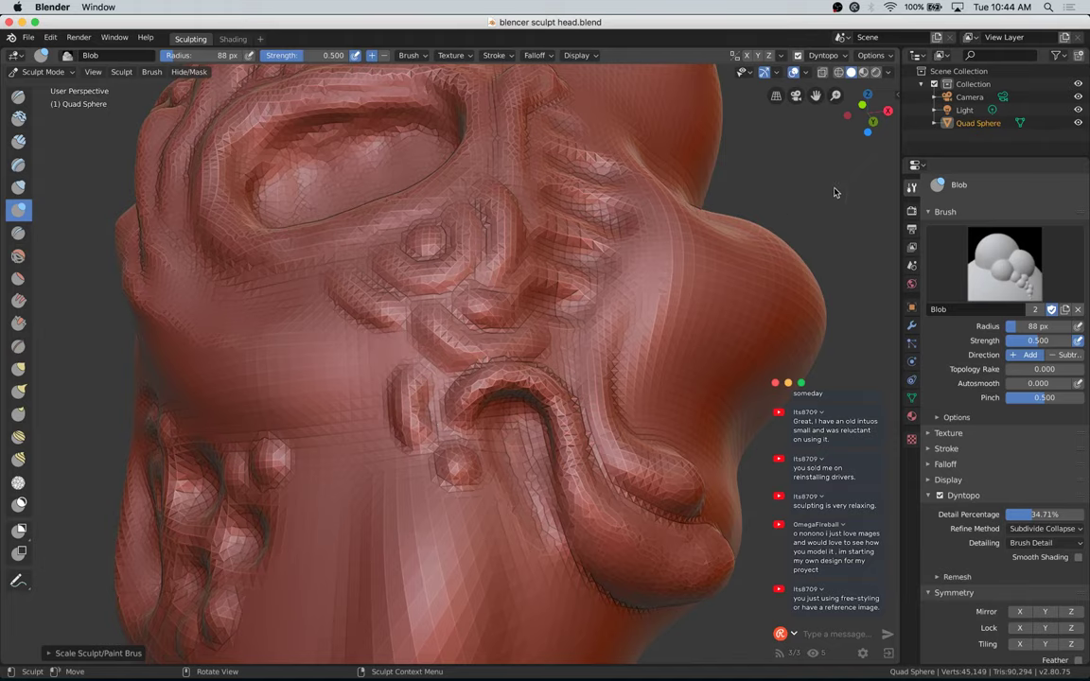
Step: Add a round bump above the short upright cheek ridge and a curved ridge behind it, below the eye socket
{"action": "mouse_move", "coordinate": [860, 112]}
{"action": "left_mouse_down"}
{"action": "mouse_move", "coordinate": [886, 117]}
{"action": "mouse_move", "coordinate": [872, 128]}
{"action": "left_mouse_up"}
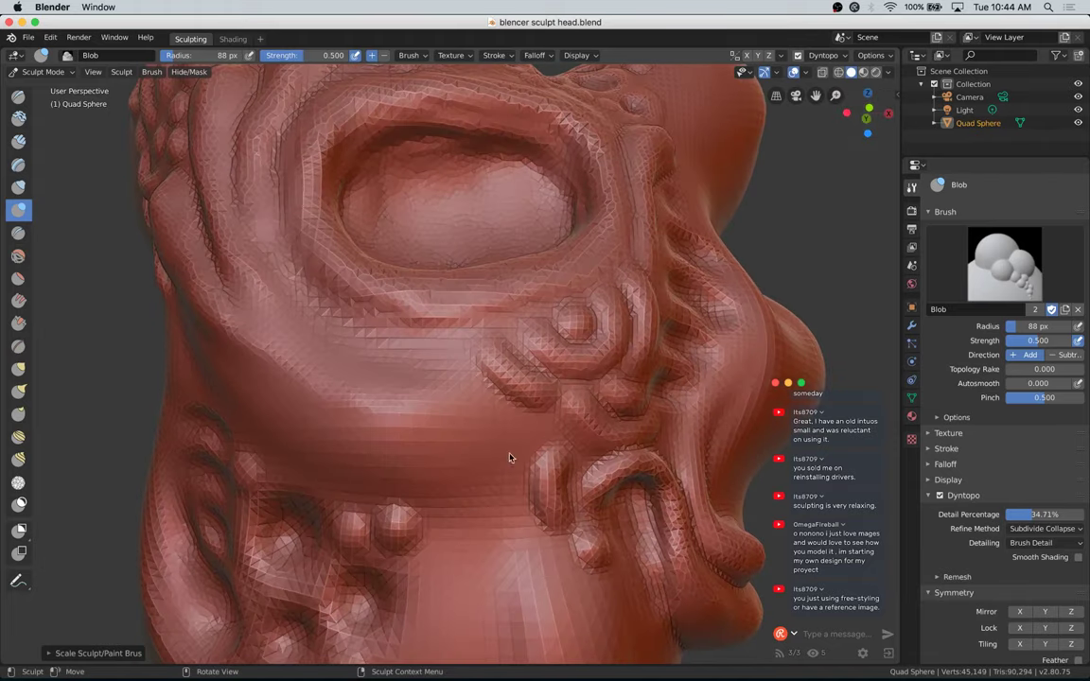
{"action": "left_click_drag", "start_coordinate": [528, 438], "coordinate": [535, 440]}
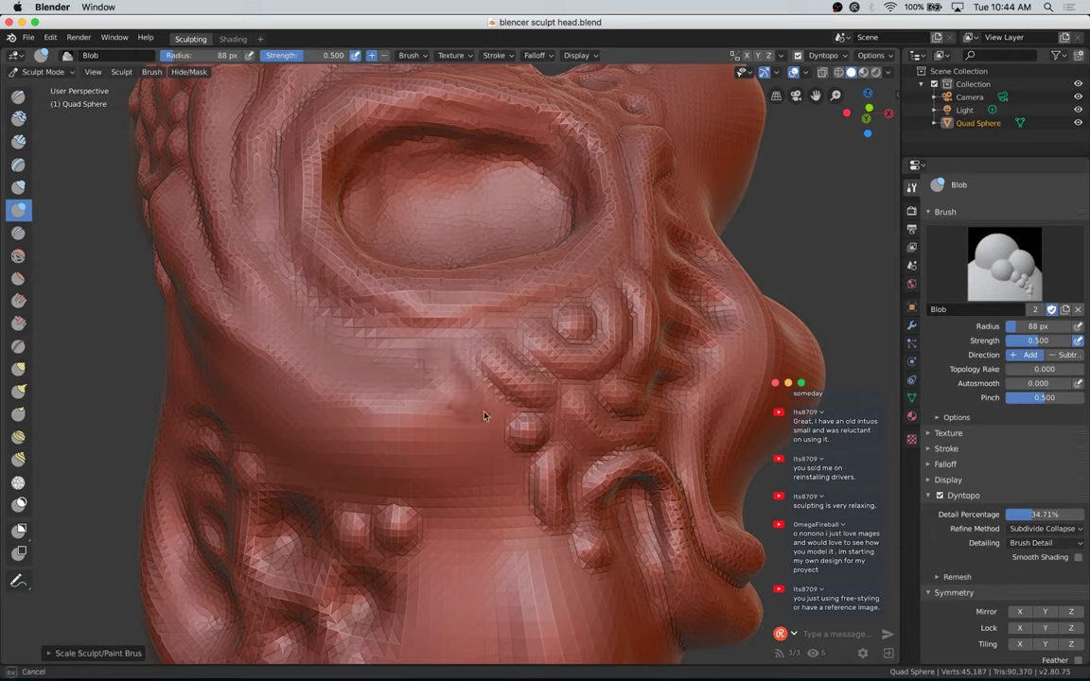
{"action": "mouse_move", "coordinate": [487, 417]}
{"action": "left_mouse_down"}
{"action": "mouse_move", "coordinate": [432, 352]}
{"action": "mouse_move", "coordinate": [468, 397]}
{"action": "left_mouse_up"}
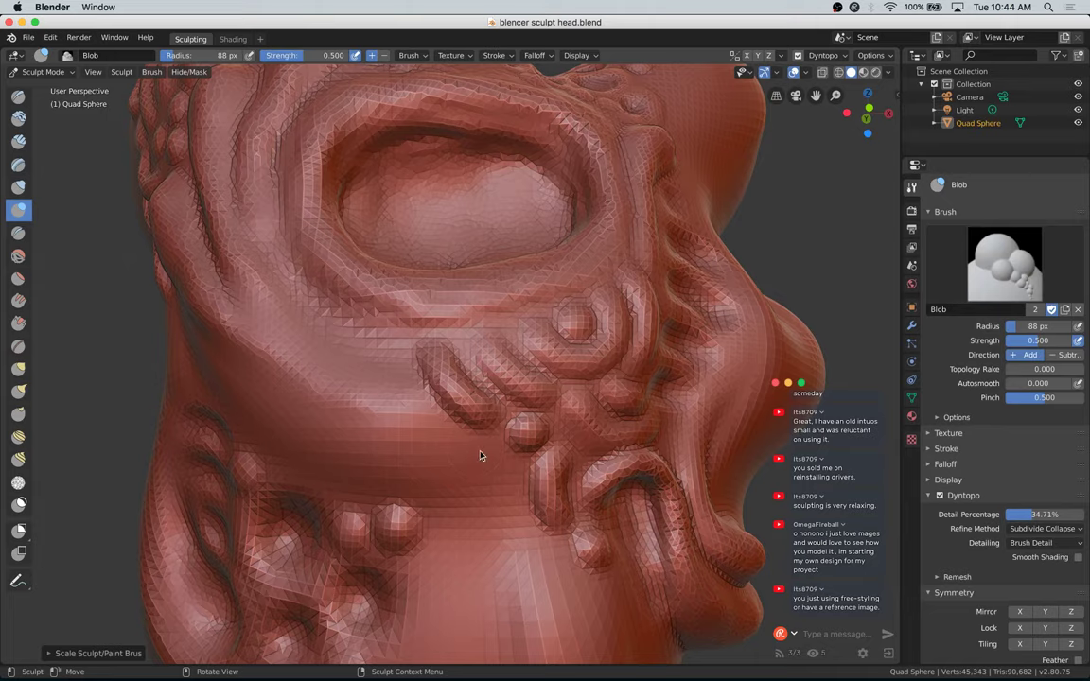
Step: Sculpt a short thick ridge below the new cheek bump, try a long curved ridge around it, and undo that last stroke
{"action": "left_click_drag", "start_coordinate": [480, 454], "coordinate": [490, 468]}
{"action": "mouse_move", "coordinate": [445, 437]}
{"action": "left_mouse_down"}
{"action": "mouse_move", "coordinate": [470, 501]}
{"action": "mouse_move", "coordinate": [522, 513]}
{"action": "left_mouse_up"}
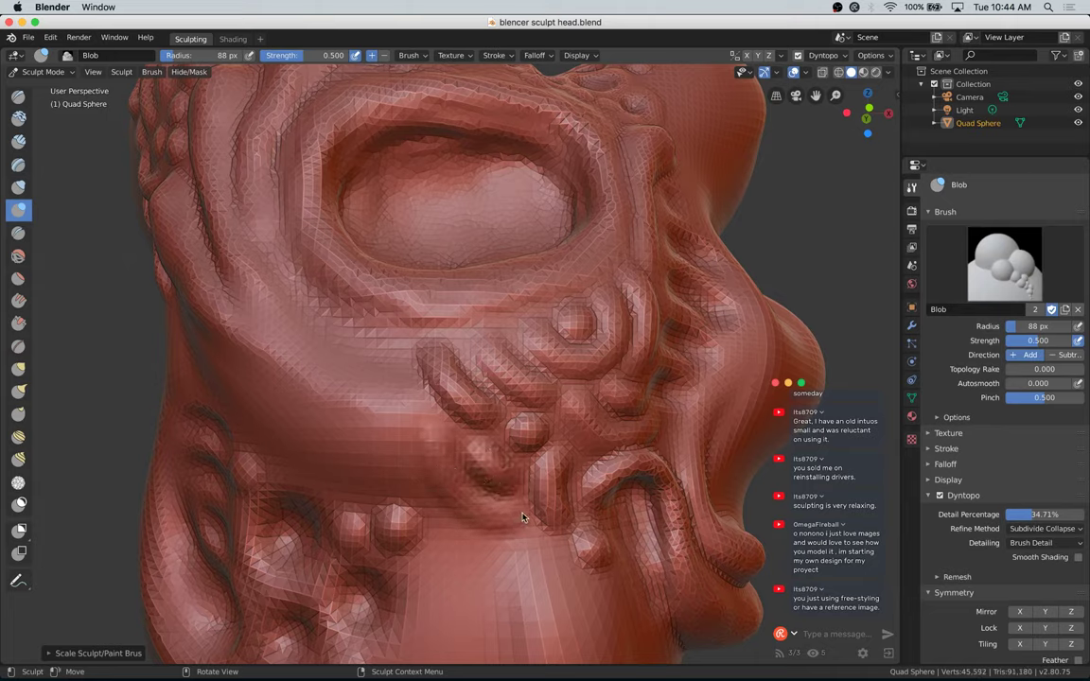
{"action": "key", "text": "ctrl+z"}
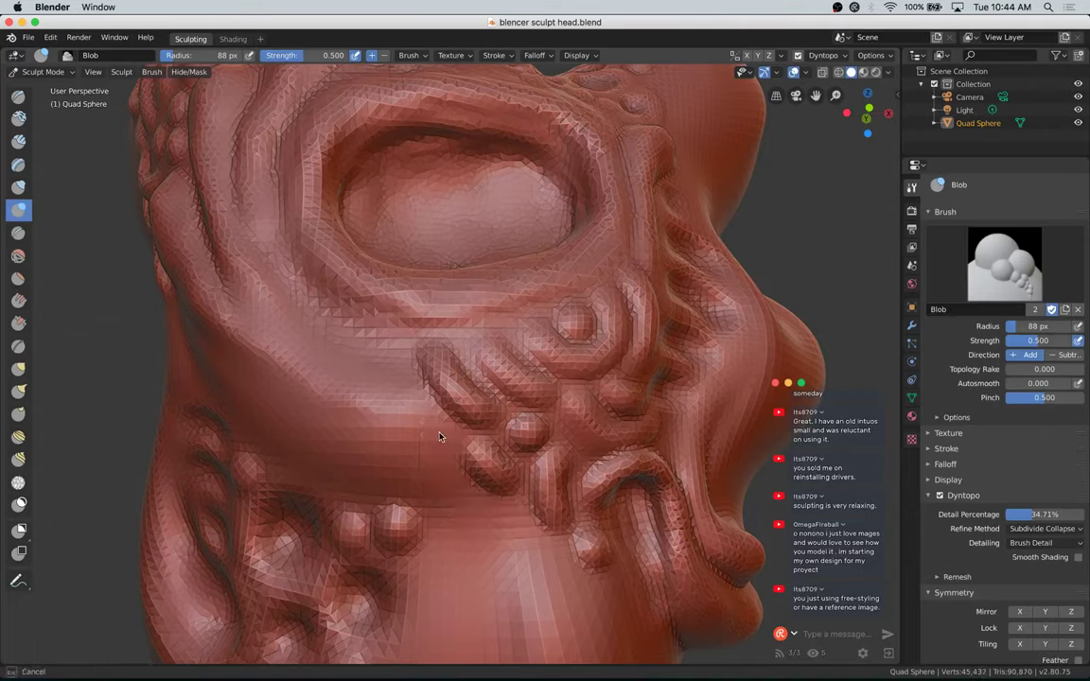
Step: Sculpt a long curved ridge around the short thick cheek ridge and a short upright ridge behind the slanted cheek ridges
{"action": "mouse_move", "coordinate": [511, 527]}
{"action": "left_mouse_down"}
{"action": "mouse_move", "coordinate": [432, 438]}
{"action": "mouse_move", "coordinate": [431, 462]}
{"action": "left_mouse_up"}
{"action": "left_click_drag", "start_coordinate": [491, 522], "coordinate": [505, 518]}
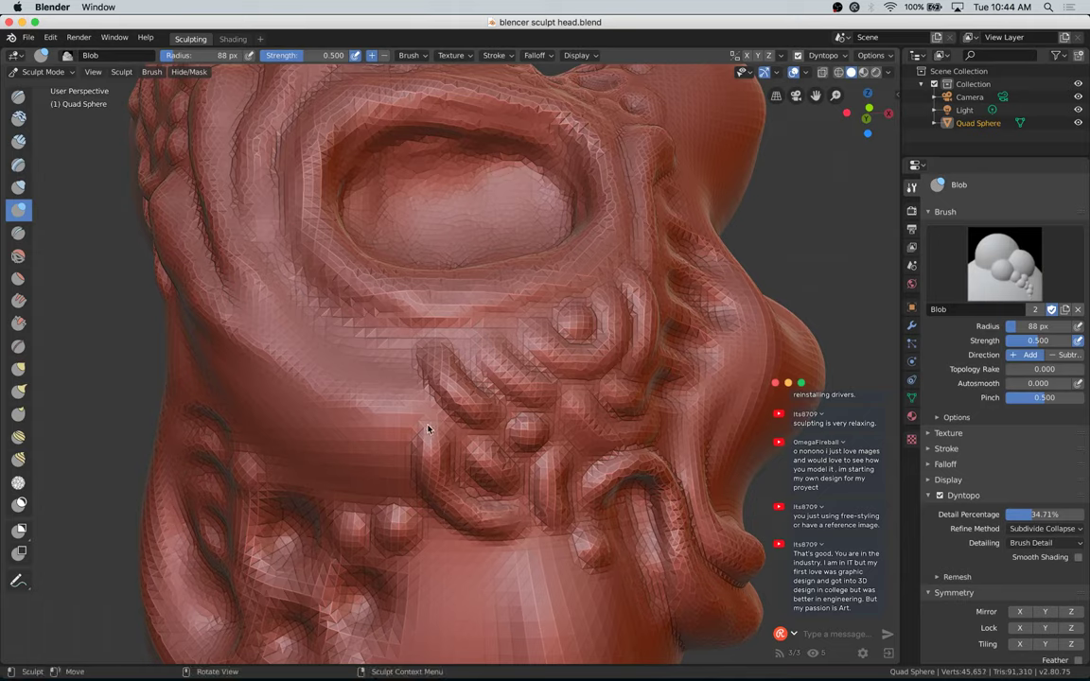
{"action": "left_click_drag", "start_coordinate": [393, 388], "coordinate": [401, 386]}
{"action": "left_click", "coordinate": [393, 369]}
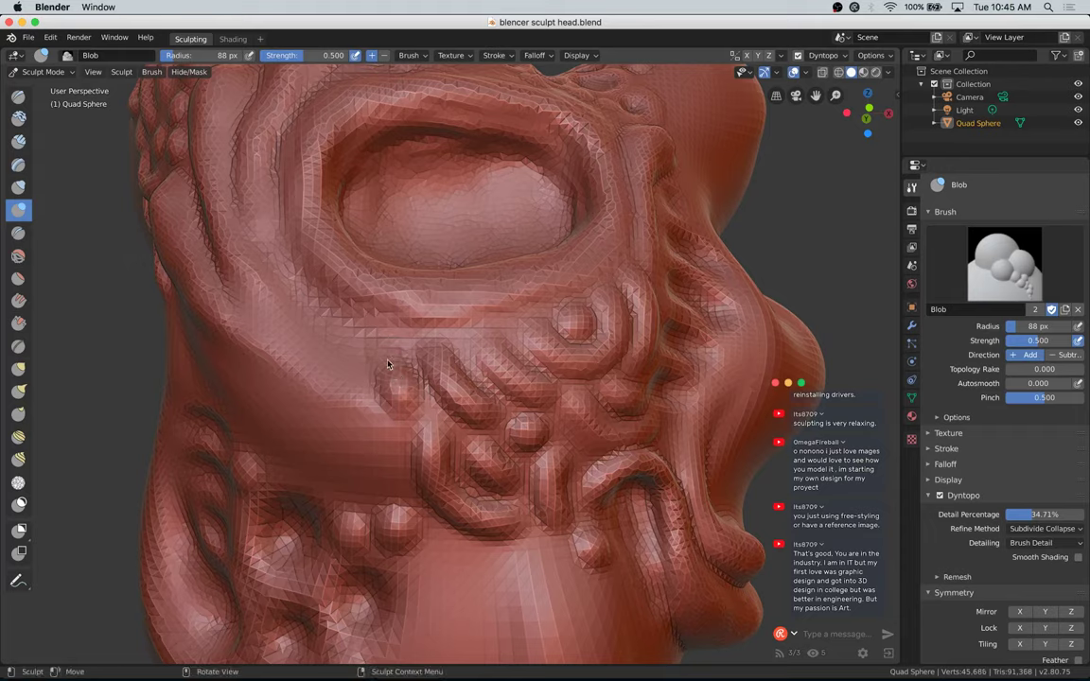
{"action": "left_click_drag", "start_coordinate": [394, 371], "coordinate": [408, 402]}
Step: Sculpt a curved ridge under the round bump behind the mouth groove and save the file
{"action": "left_click_drag", "start_coordinate": [867, 116], "coordinate": [850, 123]}
{"action": "mouse_move", "coordinate": [356, 346]}
{"action": "left_mouse_down"}
{"action": "mouse_move", "coordinate": [350, 341]}
{"action": "mouse_move", "coordinate": [377, 357]}
{"action": "left_mouse_up"}
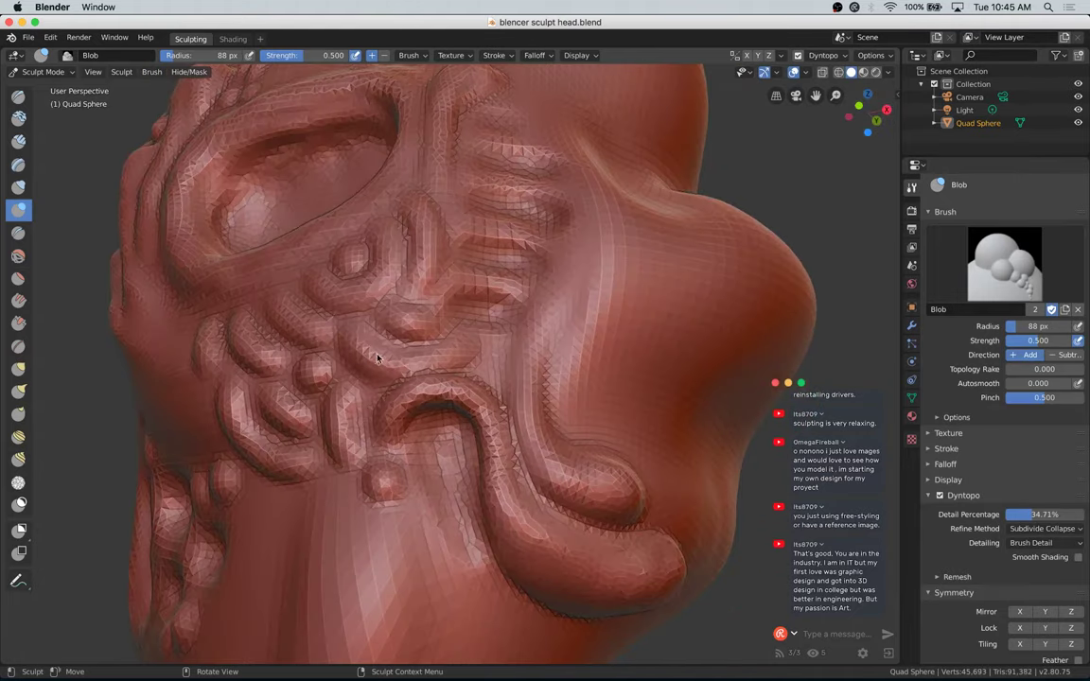
{"action": "left_click_drag", "start_coordinate": [863, 118], "coordinate": [890, 133]}
{"action": "mouse_move", "coordinate": [484, 521]}
{"action": "left_mouse_down"}
{"action": "mouse_move", "coordinate": [544, 559]}
{"action": "mouse_move", "coordinate": [562, 549]}
{"action": "mouse_move", "coordinate": [502, 558]}
{"action": "mouse_move", "coordinate": [465, 506]}
{"action": "mouse_move", "coordinate": [502, 568]}
{"action": "mouse_move", "coordinate": [555, 557]}
{"action": "mouse_move", "coordinate": [486, 498]}
{"action": "mouse_move", "coordinate": [454, 502]}
{"action": "mouse_move", "coordinate": [433, 466]}
{"action": "mouse_move", "coordinate": [498, 545]}
{"action": "left_mouse_up"}
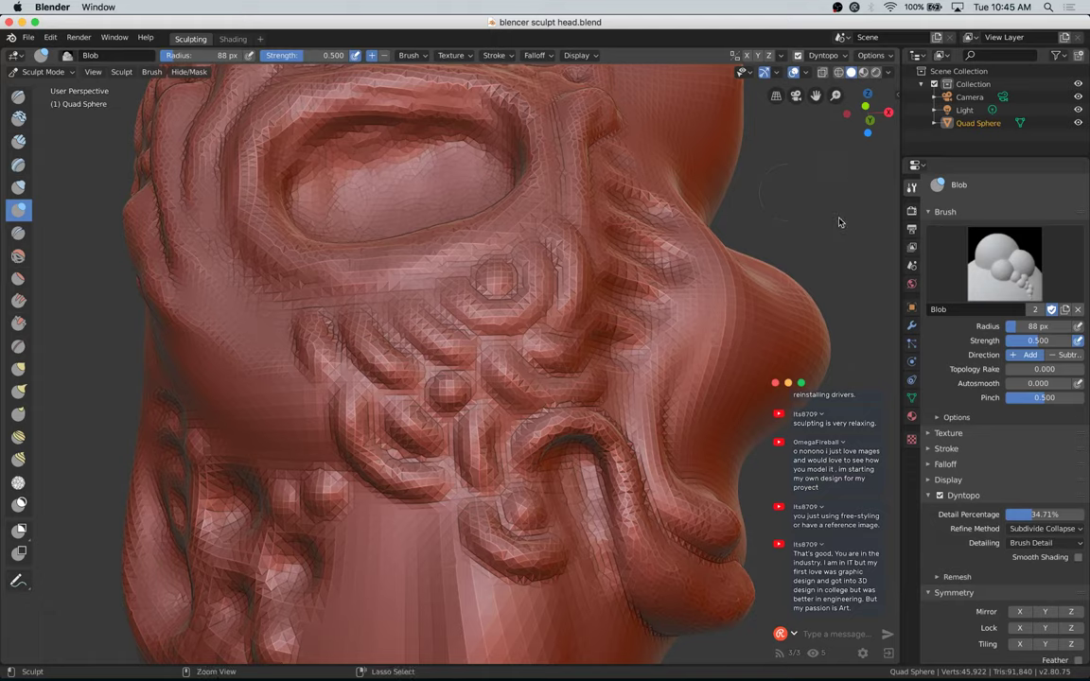
{"action": "key", "text": "super+s"}
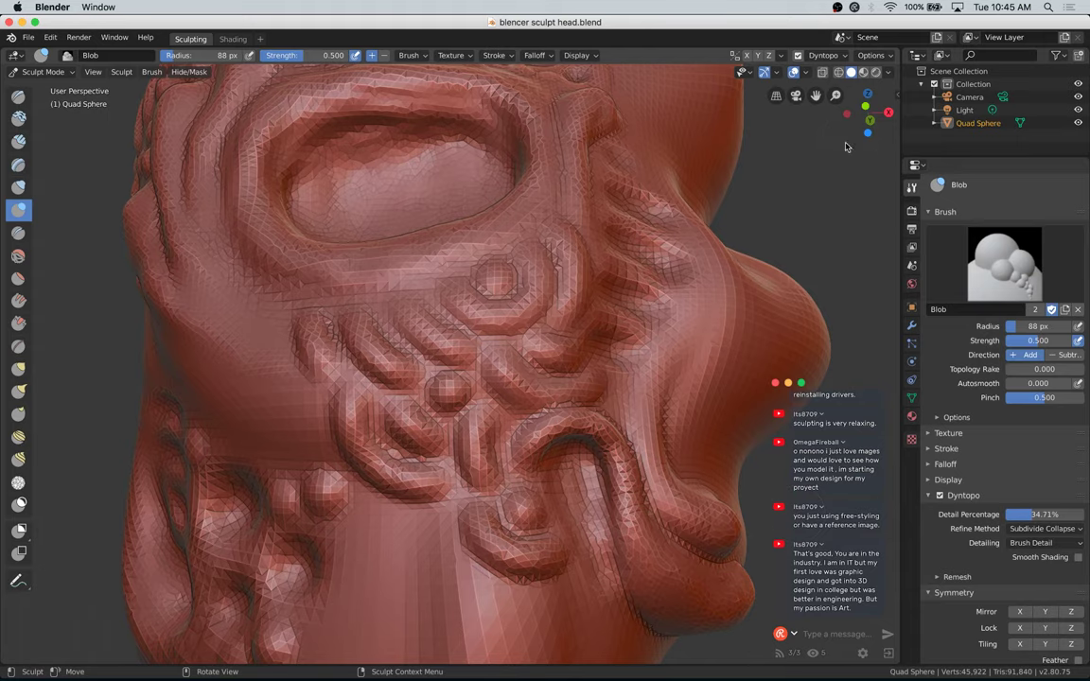
Step: Sculpt a short horizontal ridge below the large curved cheek ridge and a long slanted ridge at the rear of the cheek pattern, and save the file
{"action": "left_click_drag", "start_coordinate": [864, 110], "coordinate": [866, 130]}
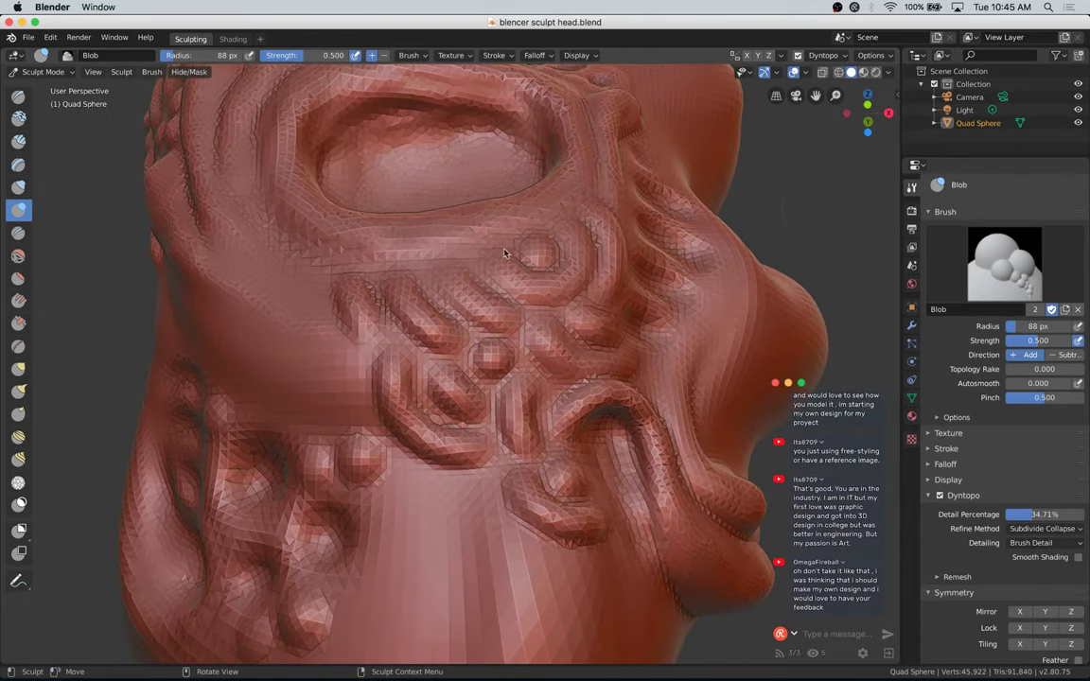
{"action": "scroll", "coordinate": [502, 248], "scroll_direction": "down", "scroll_amount": 5}
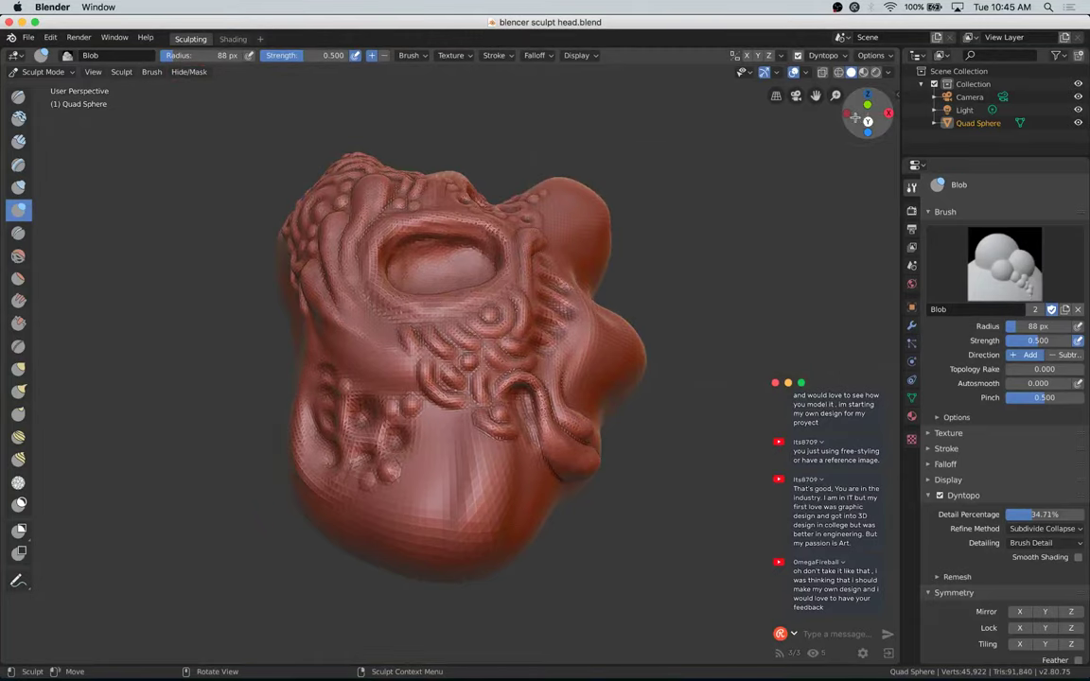
{"action": "mouse_move", "coordinate": [868, 112]}
{"action": "left_mouse_down"}
{"action": "mouse_move", "coordinate": [843, 115]}
{"action": "mouse_move", "coordinate": [899, 118]}
{"action": "mouse_move", "coordinate": [843, 115]}
{"action": "mouse_move", "coordinate": [824, 151]}
{"action": "mouse_move", "coordinate": [738, 118]}
{"action": "mouse_move", "coordinate": [748, 114]}
{"action": "mouse_move", "coordinate": [710, 109]}
{"action": "left_mouse_up"}
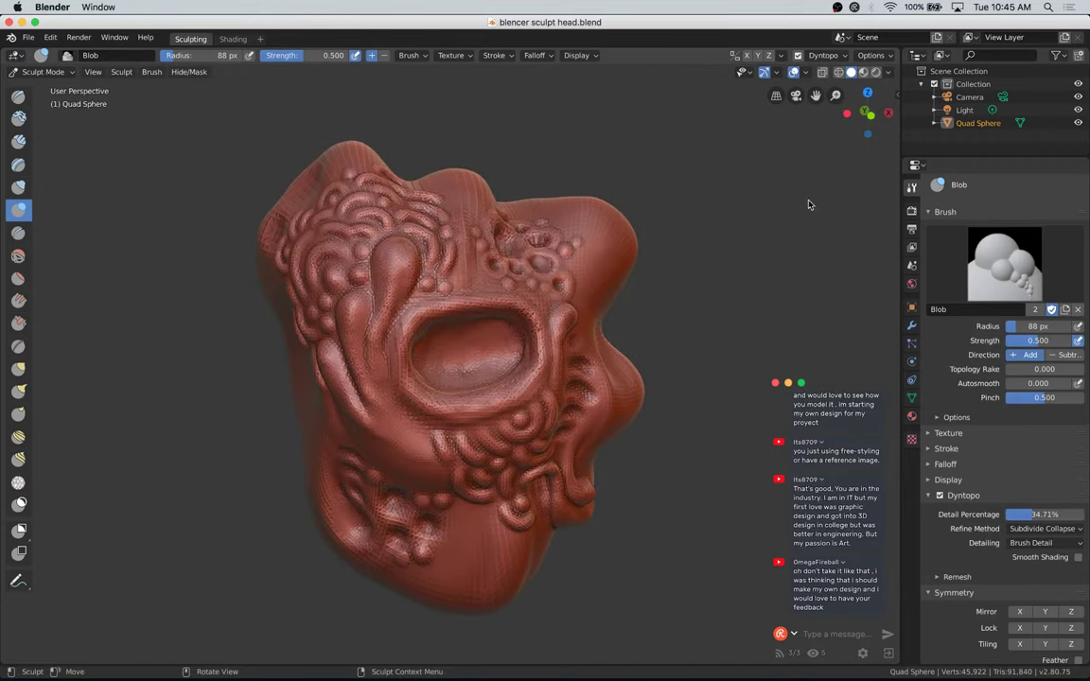
{"action": "scroll", "coordinate": [454, 473], "scroll_direction": "up", "scroll_amount": 4}
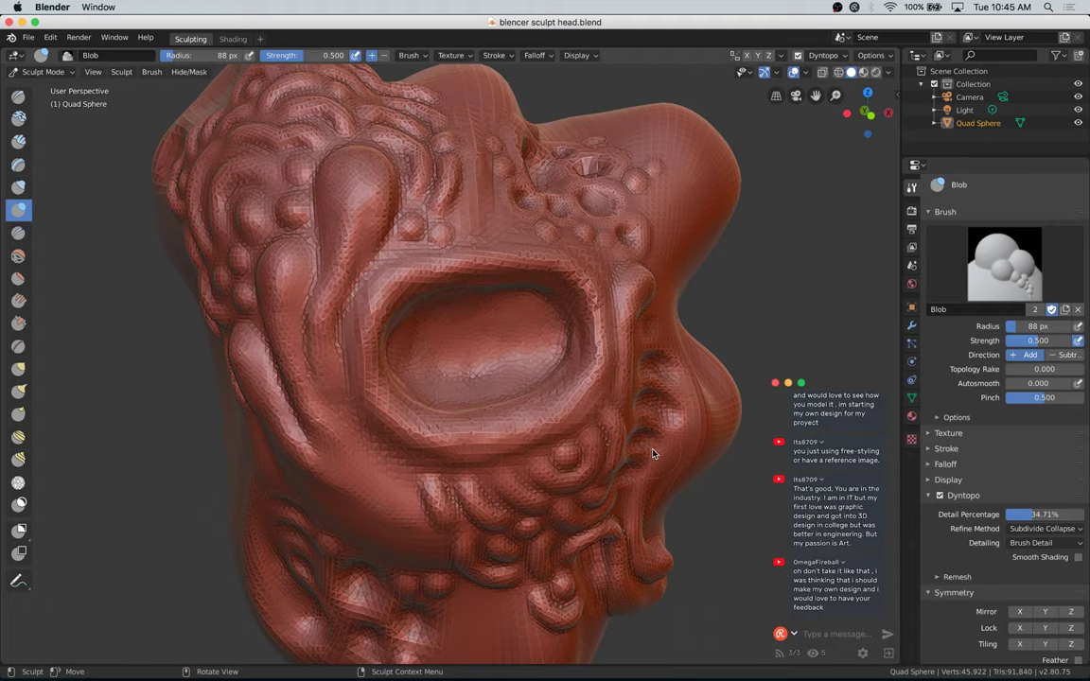
{"action": "mouse_move", "coordinate": [653, 454]}
{"action": "middle_mouse_down"}
{"action": "mouse_move", "coordinate": [412, 465]}
{"action": "mouse_move", "coordinate": [324, 416]}
{"action": "mouse_move", "coordinate": [343, 414]}
{"action": "mouse_move", "coordinate": [356, 438]}
{"action": "middle_mouse_up"}
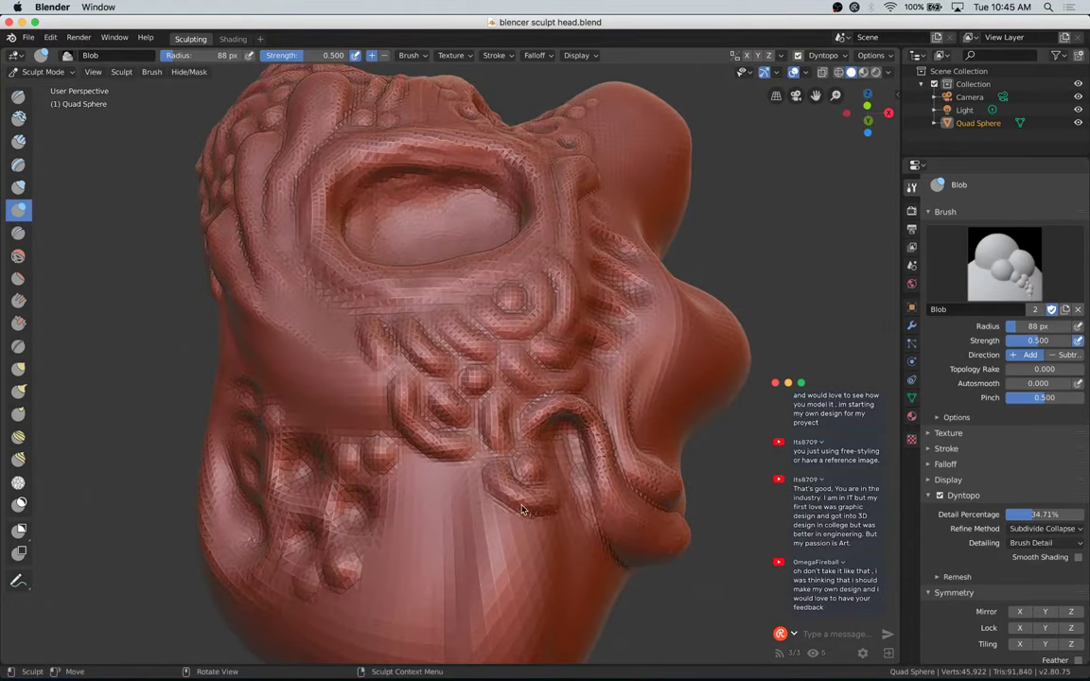
{"action": "left_click_drag", "start_coordinate": [410, 478], "coordinate": [456, 489]}
{"action": "mouse_move", "coordinate": [407, 485]}
{"action": "left_mouse_down"}
{"action": "mouse_move", "coordinate": [466, 487]}
{"action": "mouse_move", "coordinate": [382, 446]}
{"action": "left_mouse_up"}
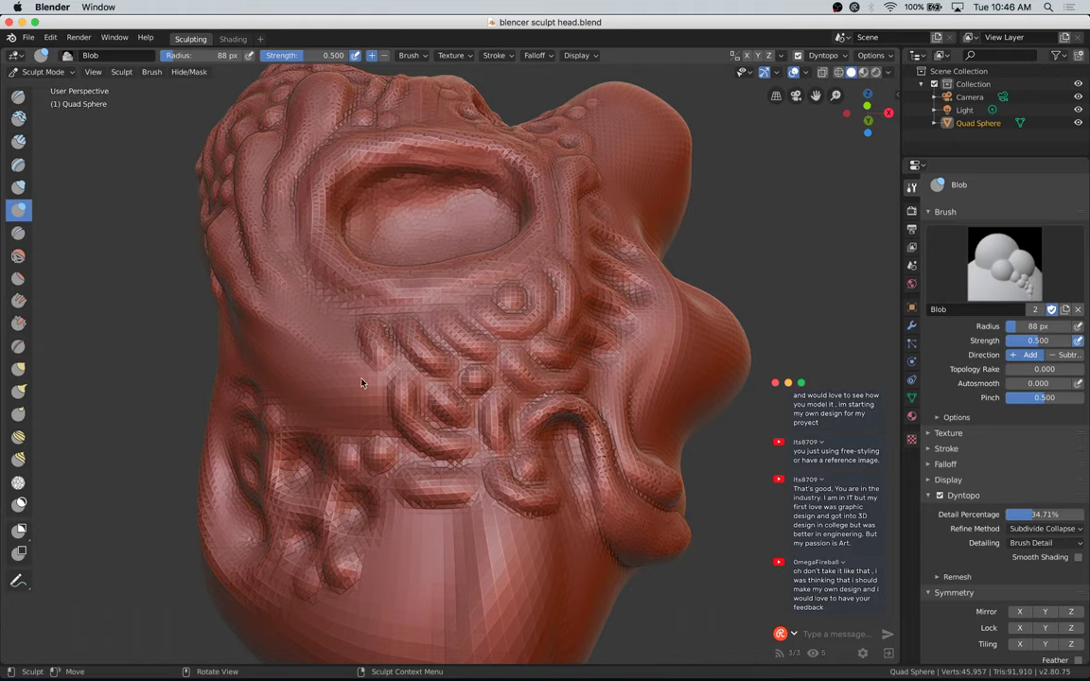
{"action": "mouse_move", "coordinate": [333, 322]}
{"action": "left_mouse_down"}
{"action": "mouse_move", "coordinate": [336, 355]}
{"action": "mouse_move", "coordinate": [362, 392]}
{"action": "mouse_move", "coordinate": [326, 341]}
{"action": "mouse_move", "coordinate": [336, 364]}
{"action": "mouse_move", "coordinate": [324, 373]}
{"action": "mouse_move", "coordinate": [360, 404]}
{"action": "left_mouse_up"}
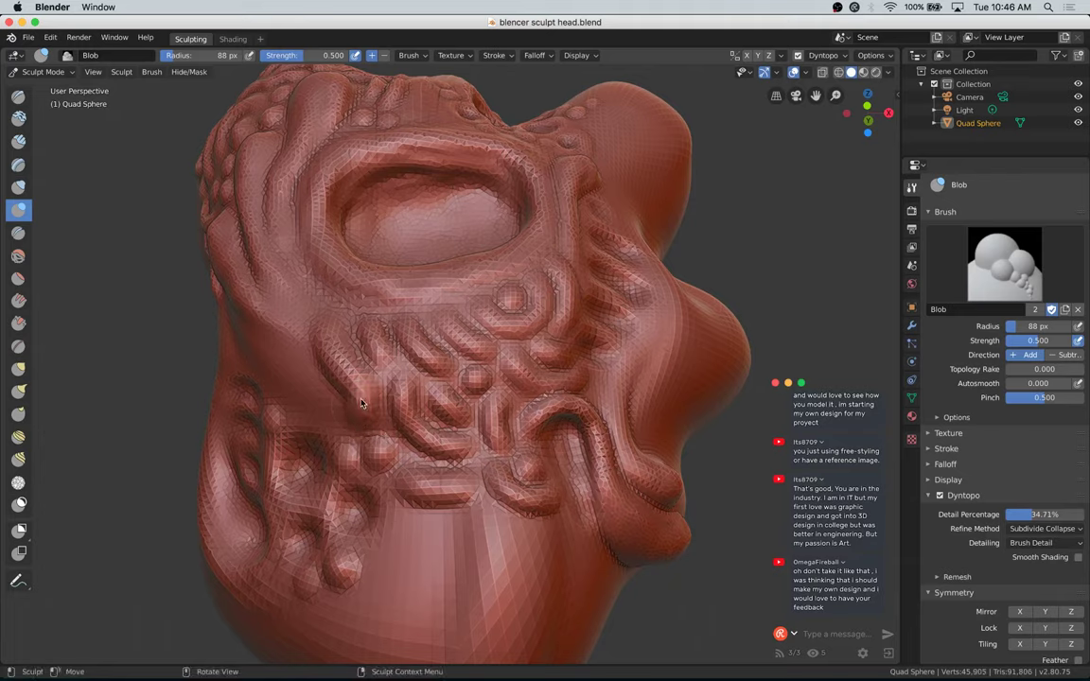
{"action": "key", "text": "super+s"}
Step: Add a second curved ridge directly beneath the one under the round bump behind the mouth groove
{"action": "middle_click_drag", "start_coordinate": [471, 596], "coordinate": [482, 537]}
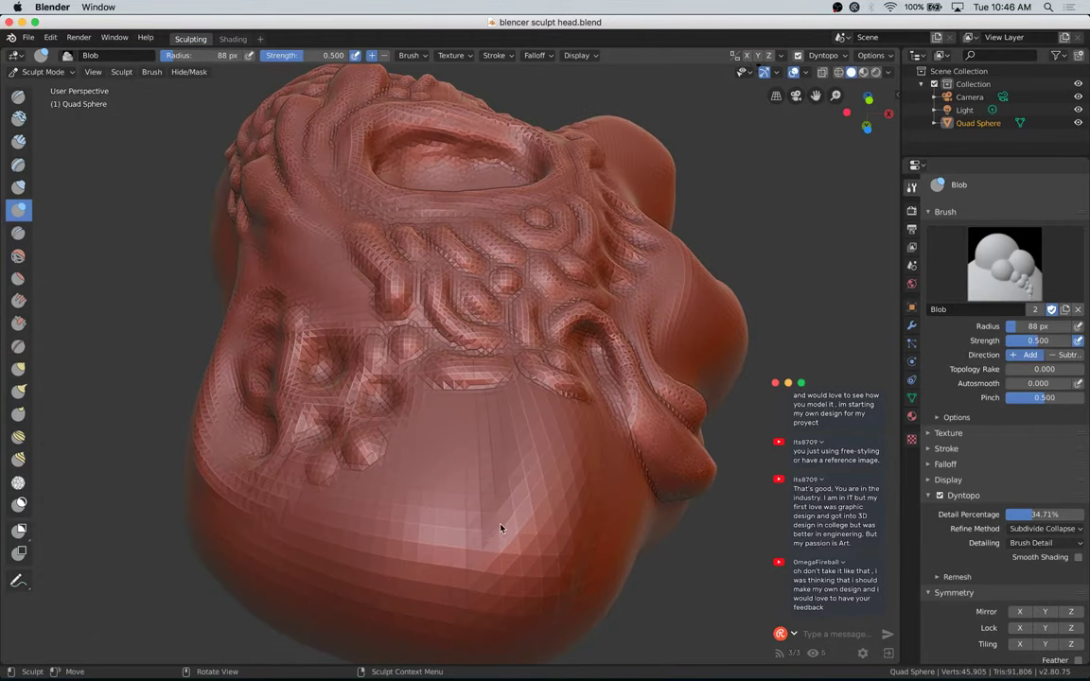
{"action": "scroll", "coordinate": [489, 524], "scroll_direction": "down", "scroll_amount": 6}
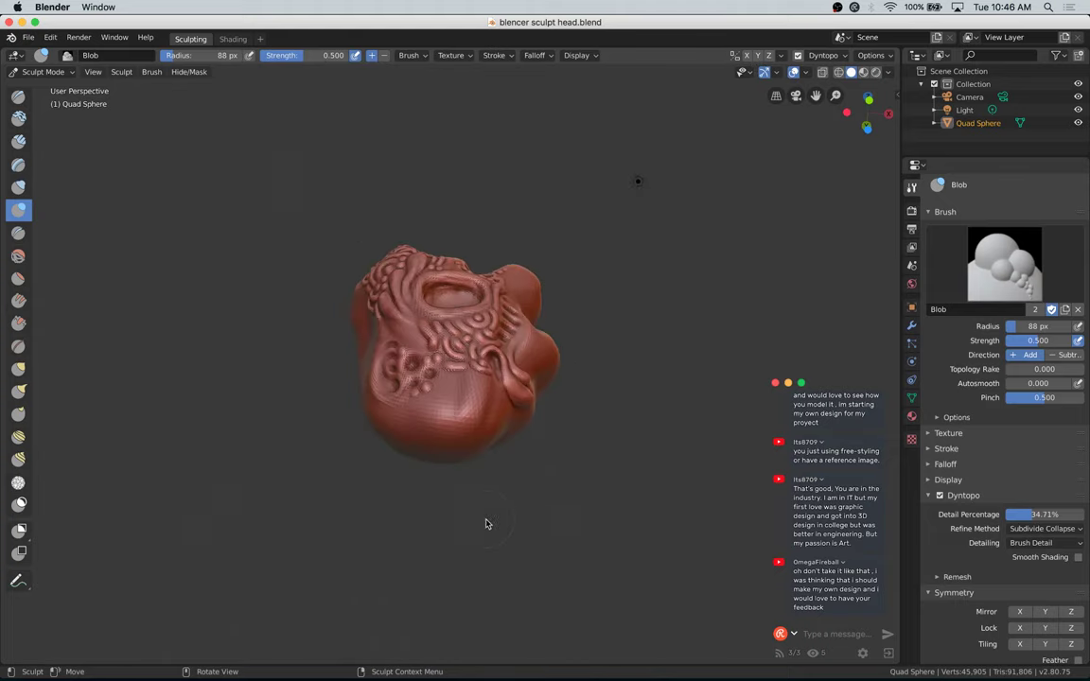
{"action": "scroll", "coordinate": [492, 519], "scroll_direction": "up", "scroll_amount": 6}
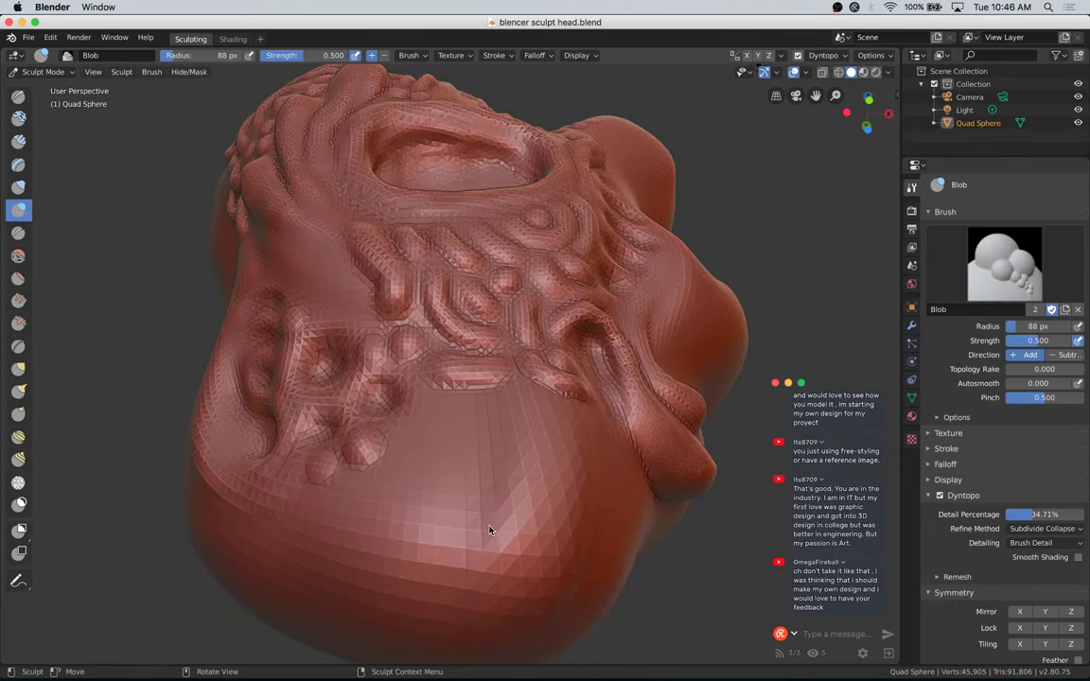
{"action": "scroll", "coordinate": [490, 530], "scroll_direction": "up", "scroll_amount": 3}
{"action": "scroll", "coordinate": [489, 528], "scroll_direction": "down", "scroll_amount": 4}
{"action": "scroll", "coordinate": [489, 528], "scroll_direction": "up", "scroll_amount": 5}
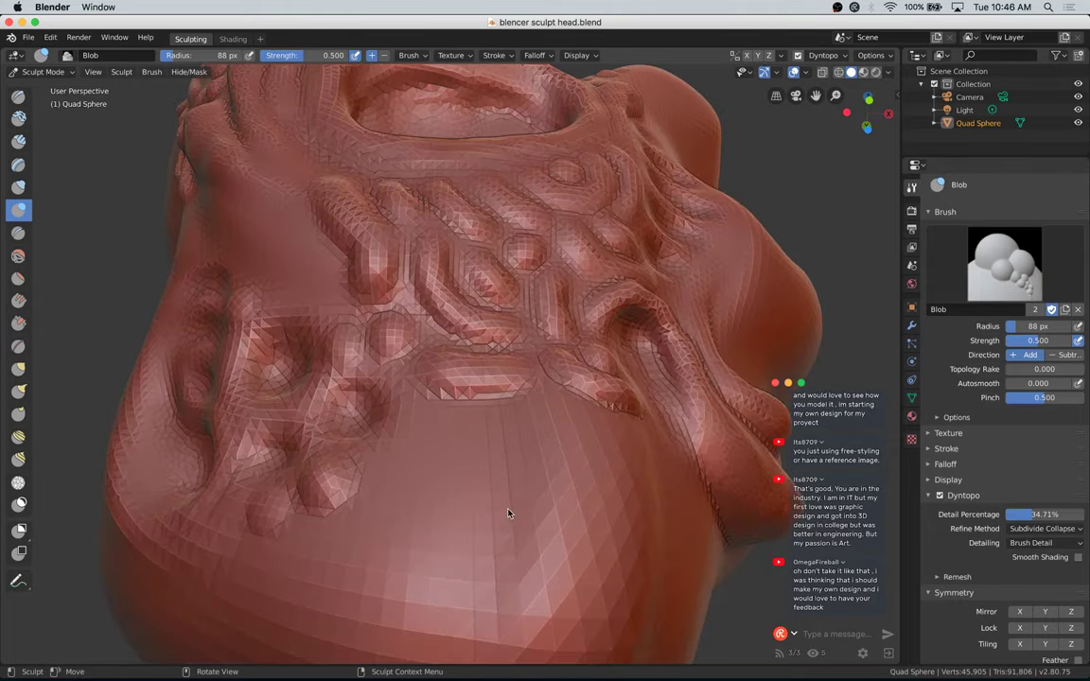
{"action": "middle_click_drag", "start_coordinate": [508, 513], "coordinate": [501, 519]}
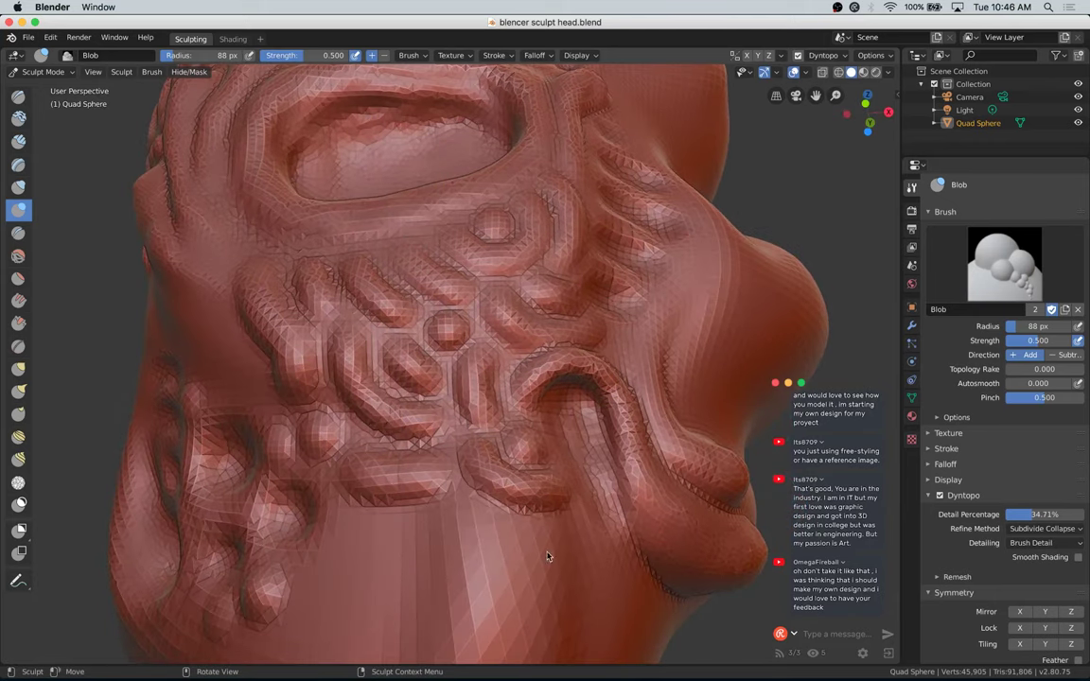
{"action": "mouse_move", "coordinate": [462, 513]}
{"action": "left_mouse_down"}
{"action": "mouse_move", "coordinate": [516, 540]}
{"action": "mouse_move", "coordinate": [576, 535]}
{"action": "mouse_move", "coordinate": [487, 541]}
{"action": "mouse_move", "coordinate": [455, 511]}
{"action": "left_mouse_up"}
{"action": "left_click_drag", "start_coordinate": [543, 549], "coordinate": [571, 537]}
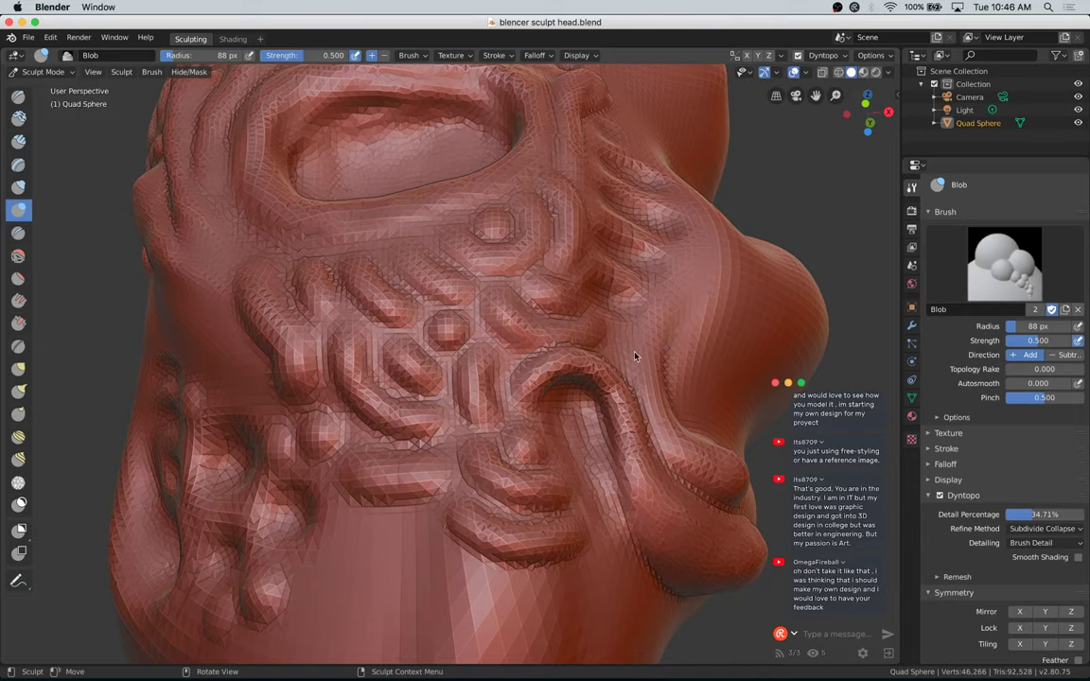
Step: Sculpt a ridge running up the side of the nose and a long ridge beside it running down toward the upper lip
{"action": "middle_click_drag", "start_coordinate": [642, 325], "coordinate": [634, 346]}
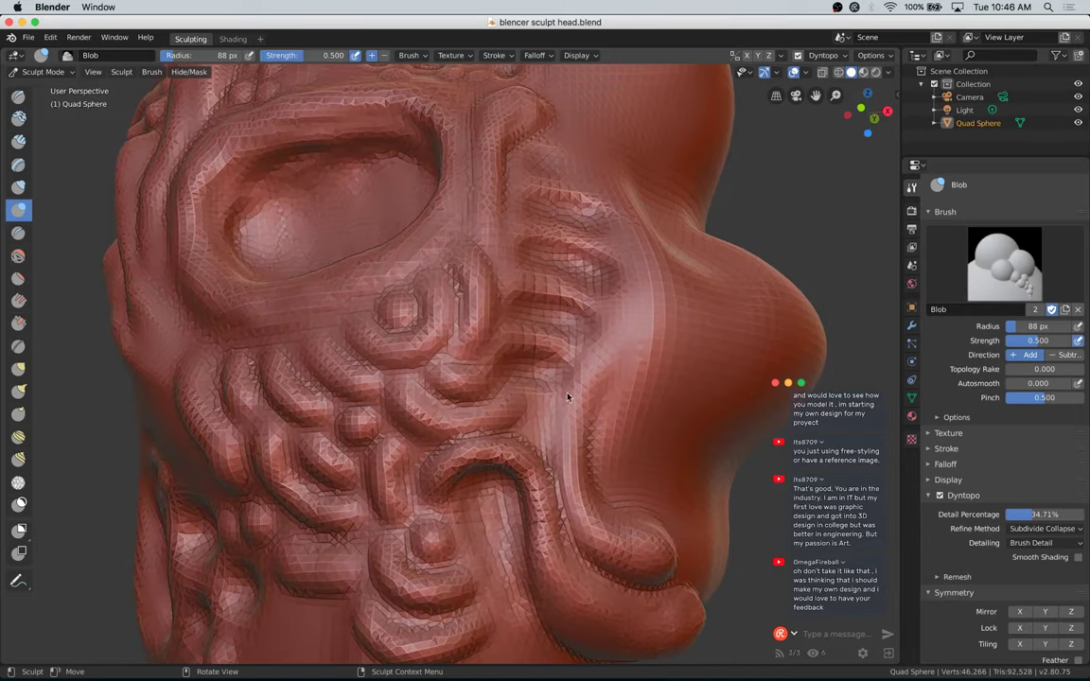
{"action": "middle_click_drag", "start_coordinate": [568, 445], "coordinate": [569, 428]}
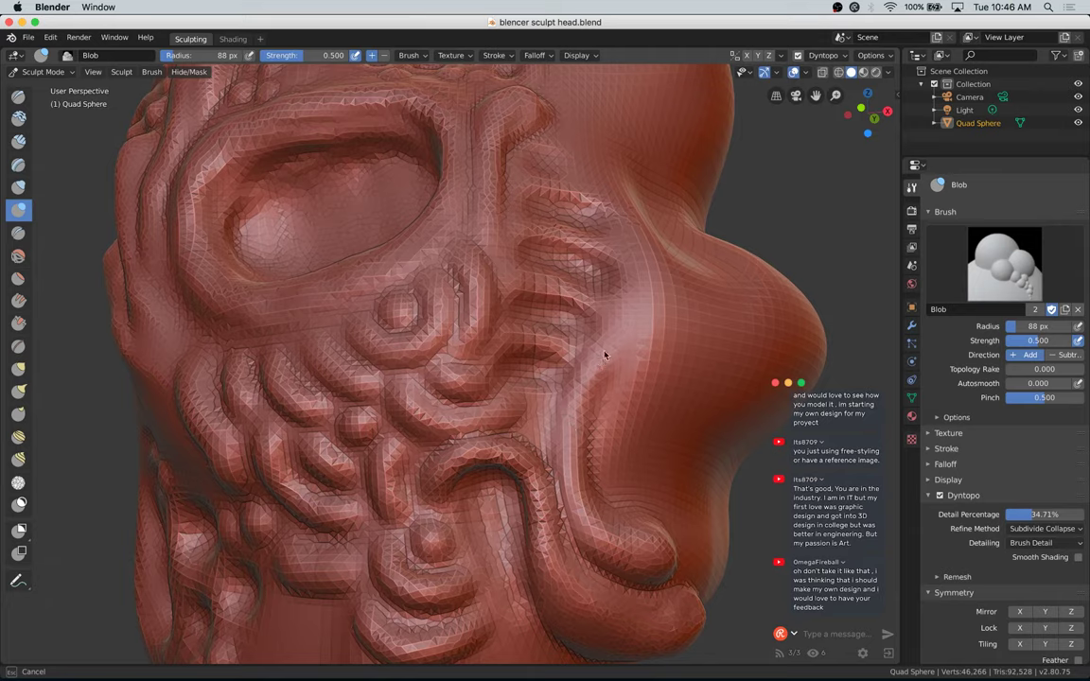
{"action": "mouse_move", "coordinate": [605, 356]}
{"action": "left_mouse_down"}
{"action": "mouse_move", "coordinate": [638, 294]}
{"action": "mouse_move", "coordinate": [640, 248]}
{"action": "left_mouse_up"}
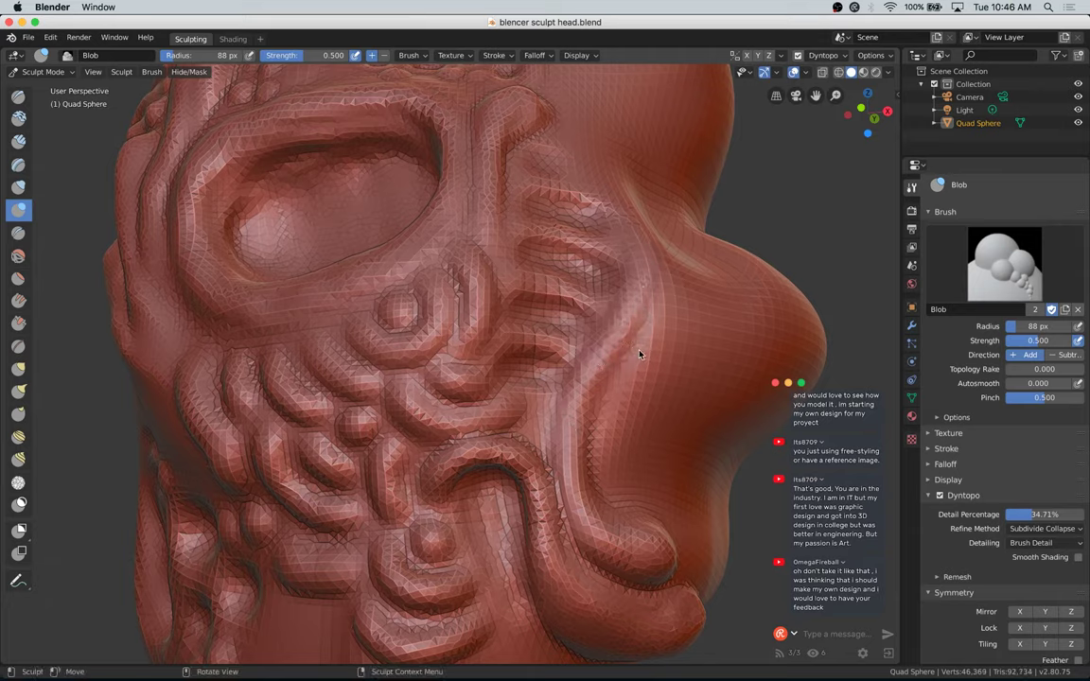
{"action": "mouse_move", "coordinate": [640, 355]}
{"action": "left_mouse_down"}
{"action": "mouse_move", "coordinate": [614, 414]}
{"action": "mouse_move", "coordinate": [637, 488]}
{"action": "mouse_move", "coordinate": [612, 452]}
{"action": "mouse_move", "coordinate": [638, 361]}
{"action": "mouse_move", "coordinate": [627, 417]}
{"action": "mouse_move", "coordinate": [632, 496]}
{"action": "mouse_move", "coordinate": [611, 470]}
{"action": "mouse_move", "coordinate": [642, 486]}
{"action": "mouse_move", "coordinate": [620, 488]}
{"action": "mouse_move", "coordinate": [569, 418]}
{"action": "mouse_move", "coordinate": [645, 489]}
{"action": "mouse_move", "coordinate": [620, 489]}
{"action": "left_mouse_up"}
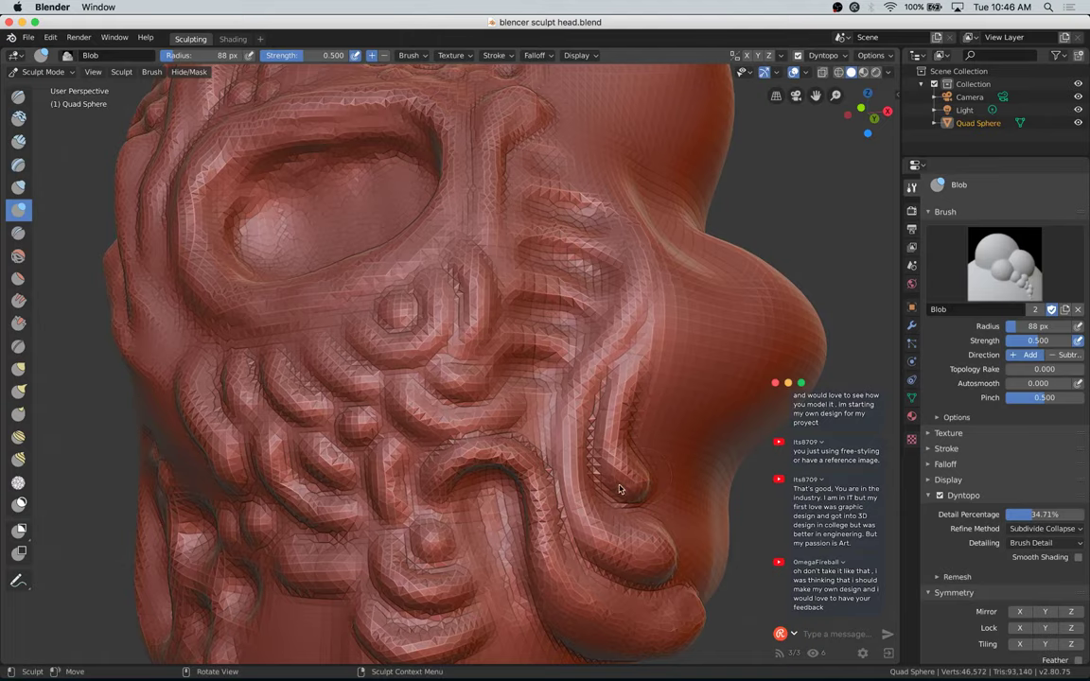
{"action": "left_click", "coordinate": [615, 456]}
{"action": "left_click", "coordinate": [630, 367]}
Step: Smooth the thick lower lip ridge and the long groove enclosed by the arched ridge behind the mouth
{"action": "left_click_drag", "start_coordinate": [866, 112], "coordinate": [849, 96]}
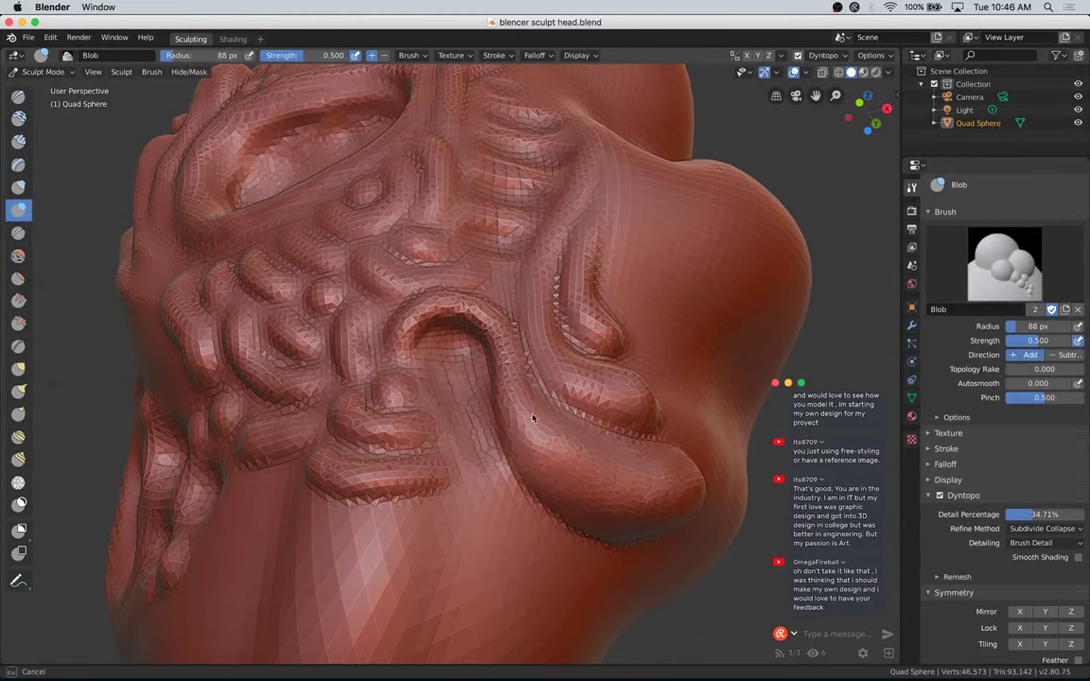
{"action": "left_click_drag", "start_coordinate": [520, 415], "coordinate": [538, 449], "text": "shift"}
{"action": "mouse_move", "coordinate": [460, 360]}
{"action": "left_mouse_down", "text": "shift"}
{"action": "mouse_move", "coordinate": [467, 353]}
{"action": "mouse_move", "coordinate": [431, 360]}
{"action": "mouse_move", "coordinate": [463, 338]}
{"action": "mouse_move", "coordinate": [427, 336]}
{"action": "mouse_move", "coordinate": [477, 422]}
{"action": "mouse_move", "coordinate": [481, 456]}
{"action": "left_mouse_up", "text": "shift"}
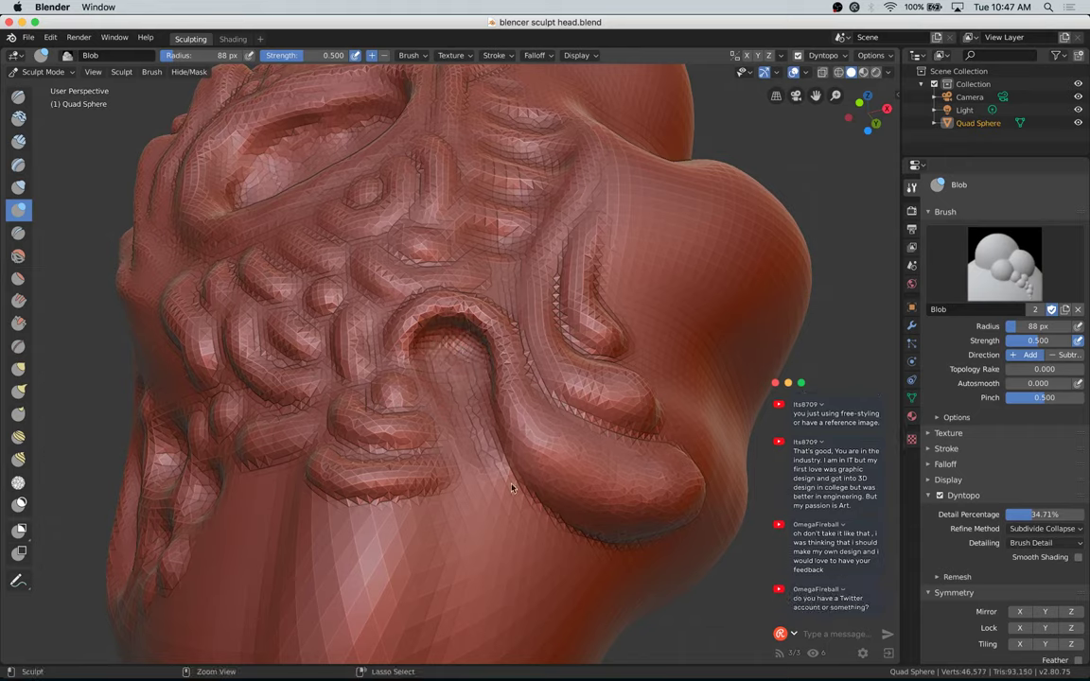
{"action": "left_click_drag", "start_coordinate": [458, 467], "coordinate": [509, 528], "text": "shift"}
Step: Carve a row of short radiating grooves into the chin along the underside of the thick lower lip ridge
{"action": "mouse_move", "coordinate": [490, 571]}
{"action": "left_mouse_down", "text": "ctrl"}
{"action": "mouse_move", "coordinate": [516, 525]}
{"action": "mouse_move", "coordinate": [553, 574]}
{"action": "mouse_move", "coordinate": [544, 558]}
{"action": "mouse_move", "coordinate": [586, 586]}
{"action": "left_mouse_up", "text": "ctrl"}
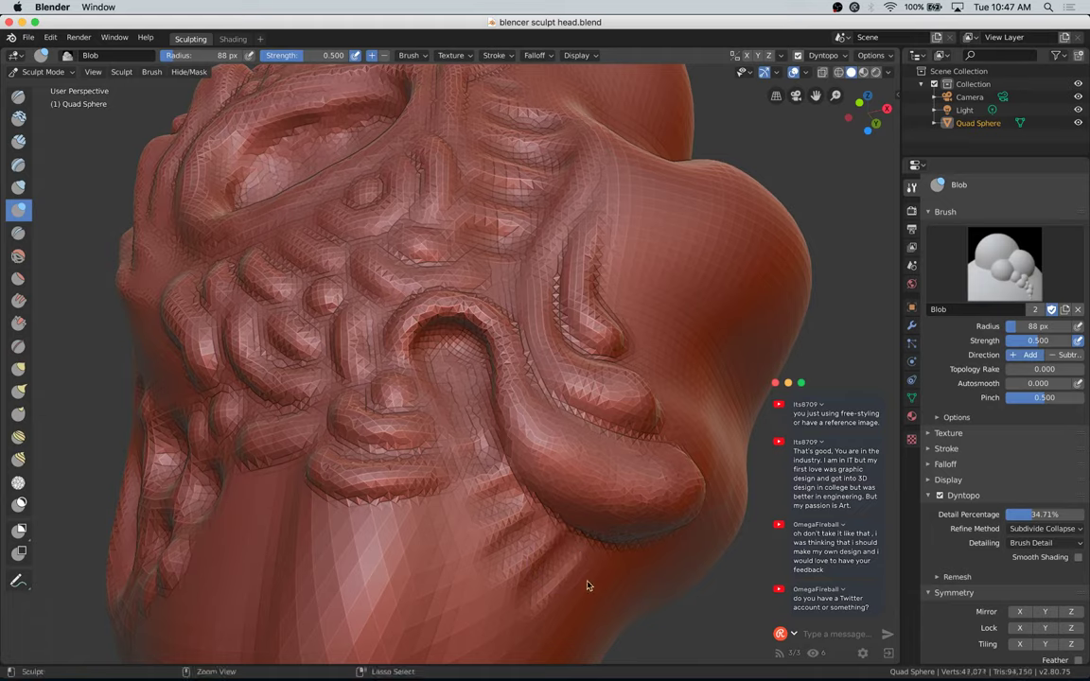
{"action": "mouse_move", "coordinate": [570, 631]}
{"action": "left_mouse_down", "text": "ctrl"}
{"action": "mouse_move", "coordinate": [615, 555]}
{"action": "mouse_move", "coordinate": [579, 615]}
{"action": "left_mouse_up", "text": "ctrl"}
{"action": "left_click_drag", "start_coordinate": [576, 546], "coordinate": [554, 592], "text": "ctrl"}
{"action": "left_click_drag", "start_coordinate": [538, 527], "coordinate": [504, 555], "text": "ctrl"}
{"action": "mouse_move", "coordinate": [517, 502]}
{"action": "left_mouse_down", "text": "ctrl"}
{"action": "mouse_move", "coordinate": [498, 505]}
{"action": "mouse_move", "coordinate": [518, 508]}
{"action": "left_mouse_up", "text": "ctrl"}
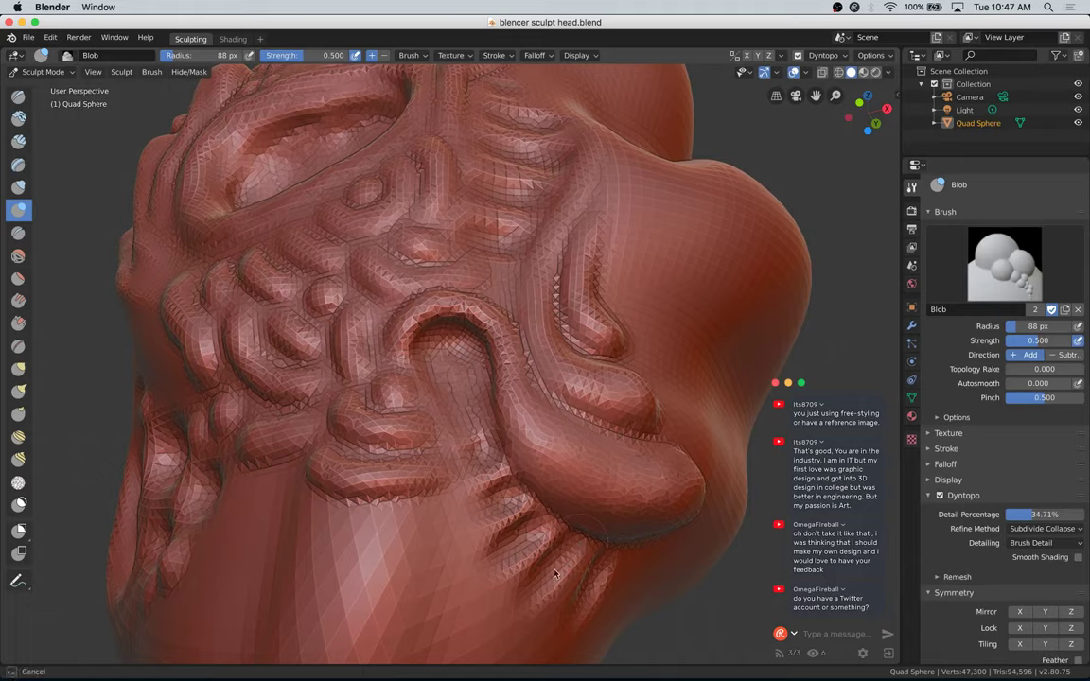
{"action": "left_click_drag", "start_coordinate": [555, 528], "coordinate": [612, 566], "text": "ctrl"}
{"action": "left_click_drag", "start_coordinate": [611, 566], "coordinate": [505, 571], "text": "ctrl"}
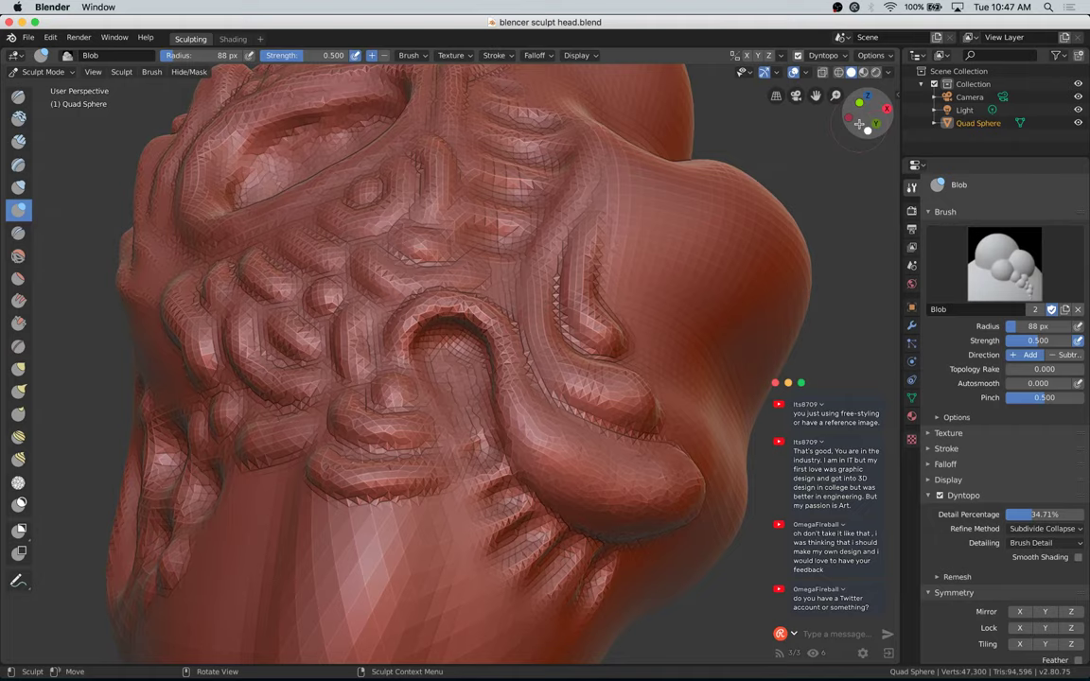
Step: Add a round bump below the short horizontal jaw ridge and sculpt a curved ridge around its underside
{"action": "left_click_drag", "start_coordinate": [860, 124], "coordinate": [899, 130]}
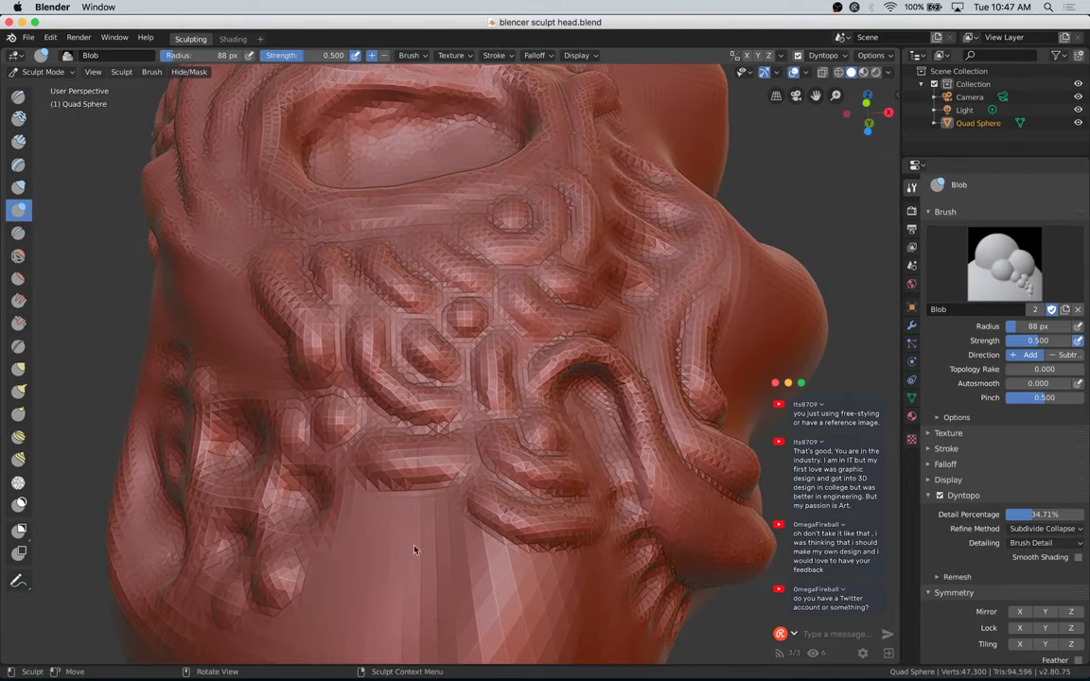
{"action": "left_click", "coordinate": [432, 526]}
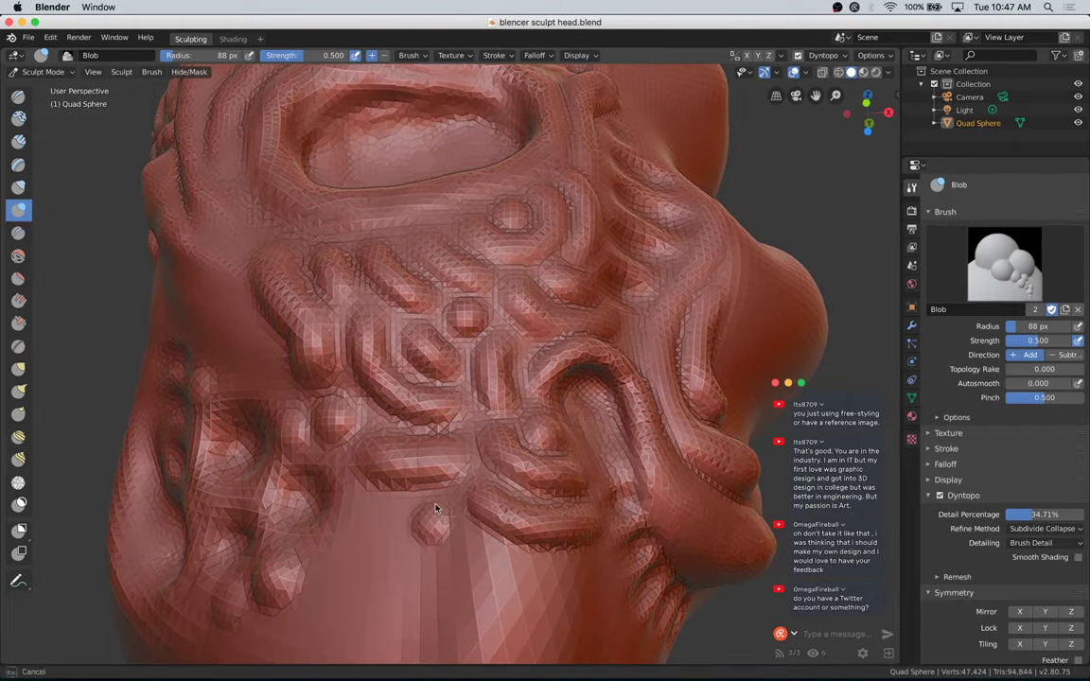
{"action": "left_click", "coordinate": [435, 525]}
{"action": "left_click", "coordinate": [434, 525]}
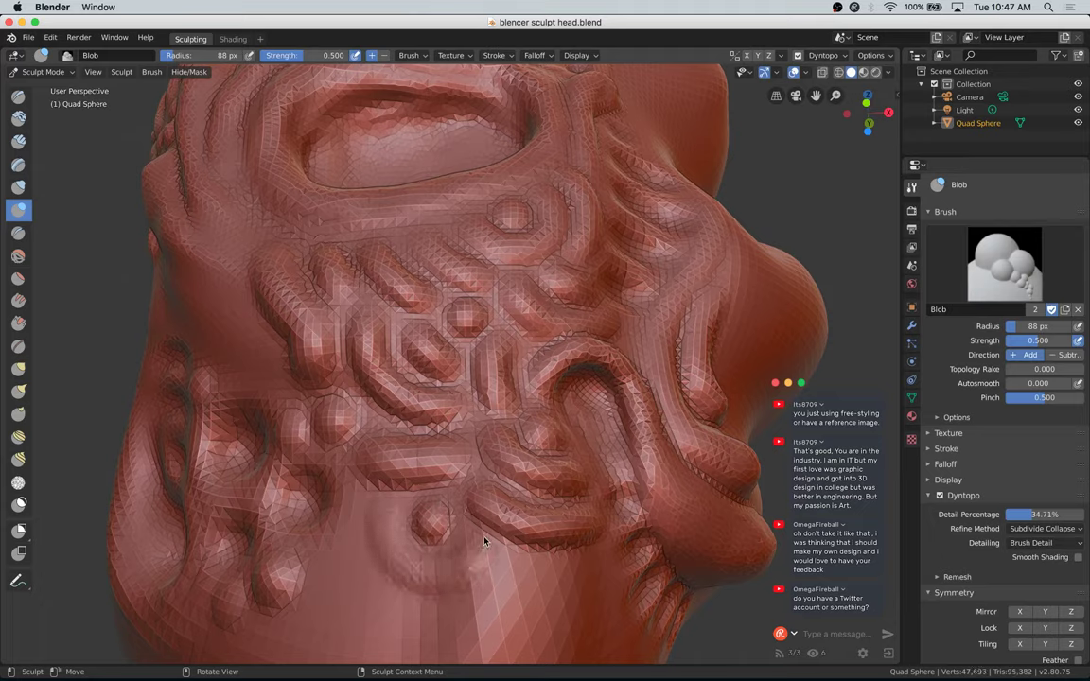
{"action": "mouse_move", "coordinate": [427, 551]}
{"action": "left_mouse_down"}
{"action": "mouse_move", "coordinate": [447, 573]}
{"action": "mouse_move", "coordinate": [345, 495]}
{"action": "mouse_move", "coordinate": [383, 518]}
{"action": "mouse_move", "coordinate": [425, 585]}
{"action": "mouse_move", "coordinate": [483, 559]}
{"action": "left_mouse_up"}
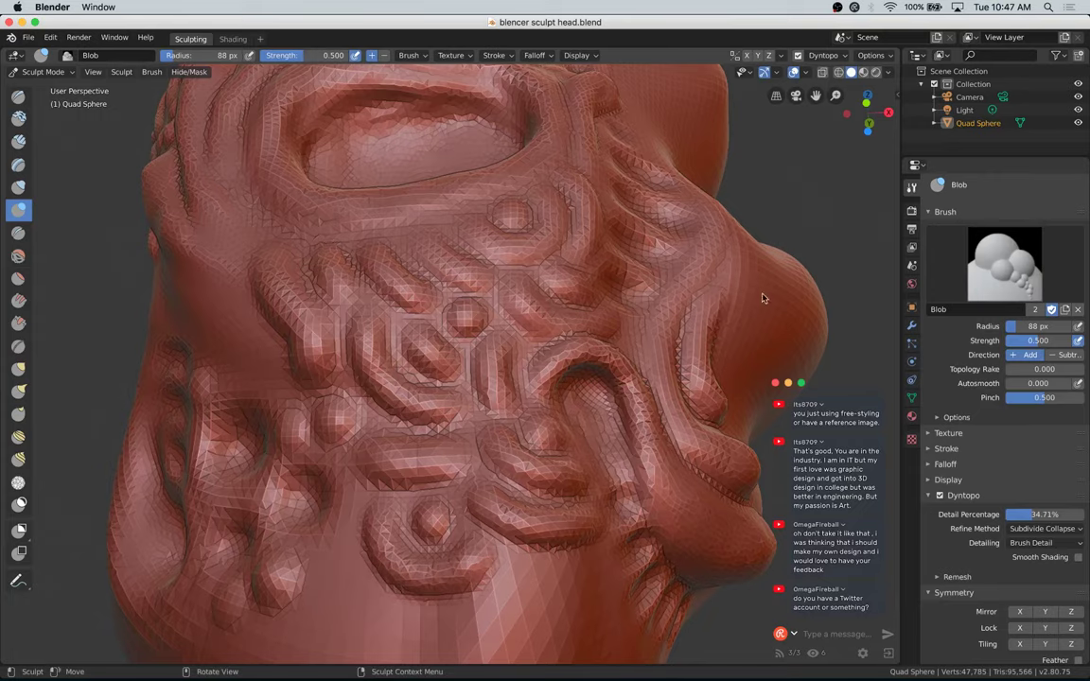
Step: Sculpt a larger concentric curved ridge around the underside of the bump and curved ridge on the jaw
{"action": "middle_click_drag", "start_coordinate": [494, 554], "coordinate": [508, 549]}
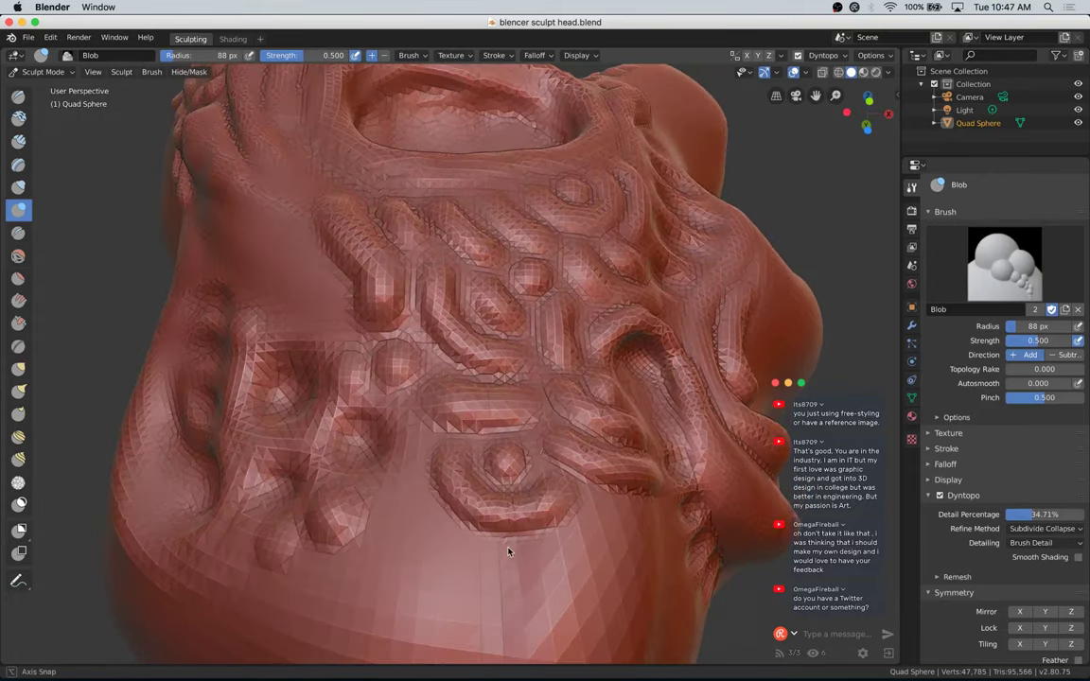
{"action": "left_click_drag", "start_coordinate": [406, 471], "coordinate": [401, 491]}
{"action": "mouse_move", "coordinate": [435, 552]}
{"action": "left_mouse_down"}
{"action": "mouse_move", "coordinate": [509, 574]}
{"action": "mouse_move", "coordinate": [547, 566]}
{"action": "left_mouse_up"}
{"action": "mouse_move", "coordinate": [607, 512]}
{"action": "left_mouse_down"}
{"action": "mouse_move", "coordinate": [571, 559]}
{"action": "mouse_move", "coordinate": [512, 577]}
{"action": "mouse_move", "coordinate": [405, 507]}
{"action": "mouse_move", "coordinate": [484, 569]}
{"action": "left_mouse_up"}
{"action": "mouse_move", "coordinate": [407, 502]}
{"action": "left_mouse_down"}
{"action": "mouse_move", "coordinate": [425, 540]}
{"action": "mouse_move", "coordinate": [538, 574]}
{"action": "left_mouse_up"}
{"action": "mouse_move", "coordinate": [603, 519]}
{"action": "left_mouse_down"}
{"action": "mouse_move", "coordinate": [530, 506]}
{"action": "mouse_move", "coordinate": [431, 511]}
{"action": "left_mouse_up"}
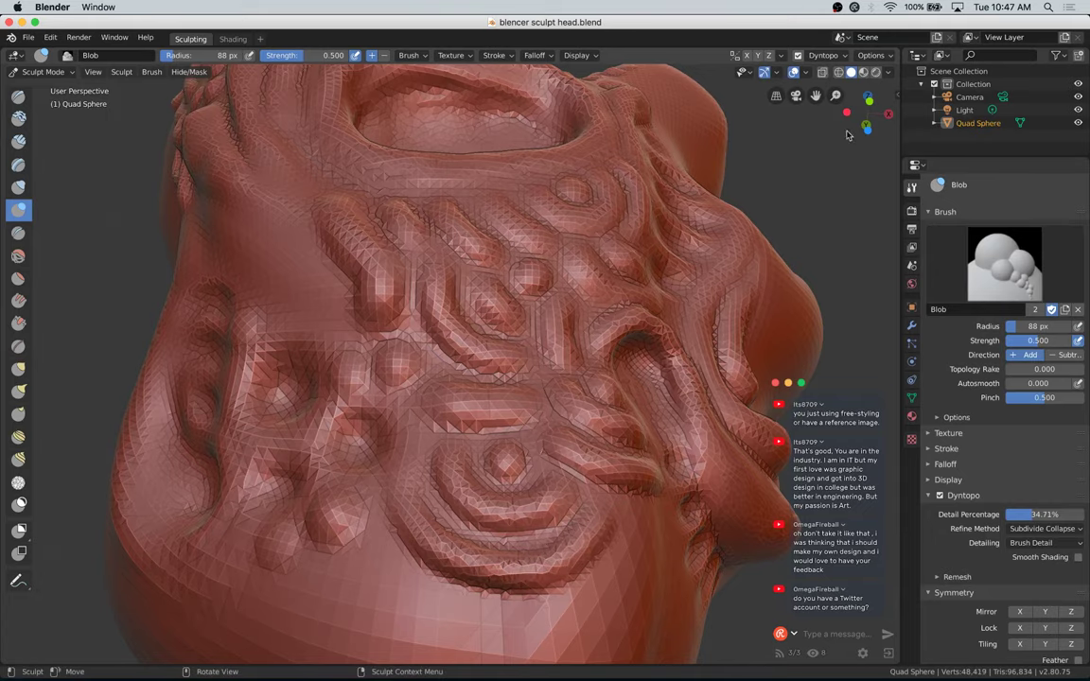
Step: Build up the lower end and rear edge of the long slanted ridge at the back of the cheek
{"action": "mouse_move", "coordinate": [848, 134]}
{"action": "left_mouse_down"}
{"action": "mouse_move", "coordinate": [719, 217]}
{"action": "mouse_move", "coordinate": [416, 377]}
{"action": "left_mouse_up"}
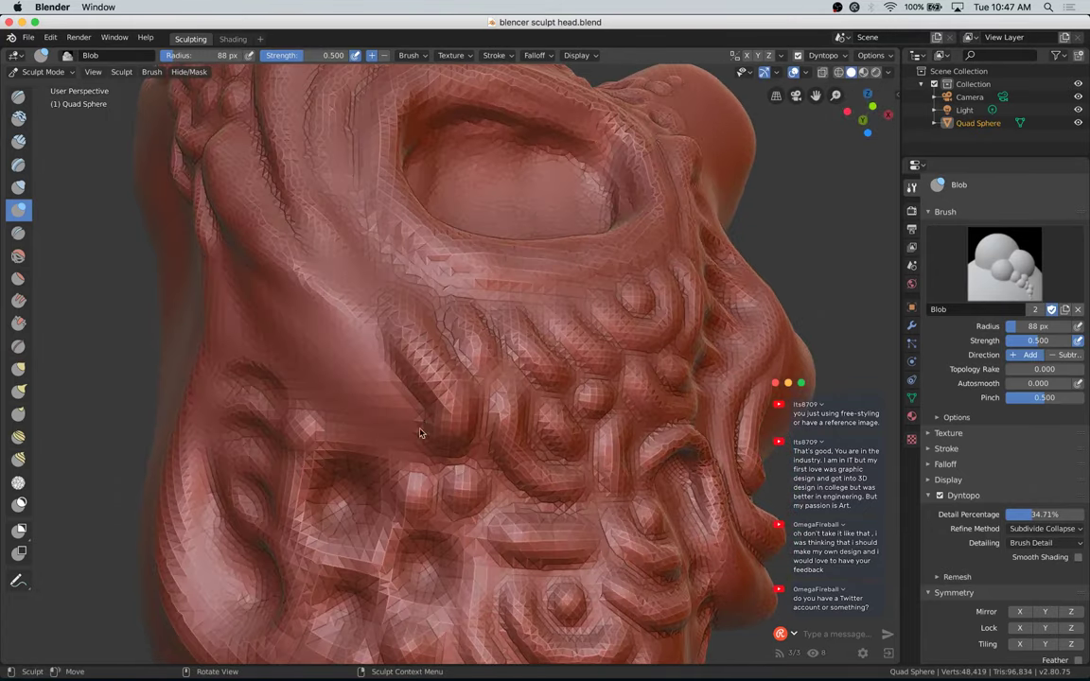
{"action": "mouse_move", "coordinate": [421, 434]}
{"action": "left_mouse_down"}
{"action": "mouse_move", "coordinate": [432, 407]}
{"action": "mouse_move", "coordinate": [453, 441]}
{"action": "mouse_move", "coordinate": [460, 422]}
{"action": "left_mouse_up"}
{"action": "mouse_move", "coordinate": [426, 376]}
{"action": "left_mouse_down"}
{"action": "mouse_move", "coordinate": [396, 380]}
{"action": "mouse_move", "coordinate": [435, 377]}
{"action": "mouse_move", "coordinate": [376, 320]}
{"action": "left_mouse_up"}
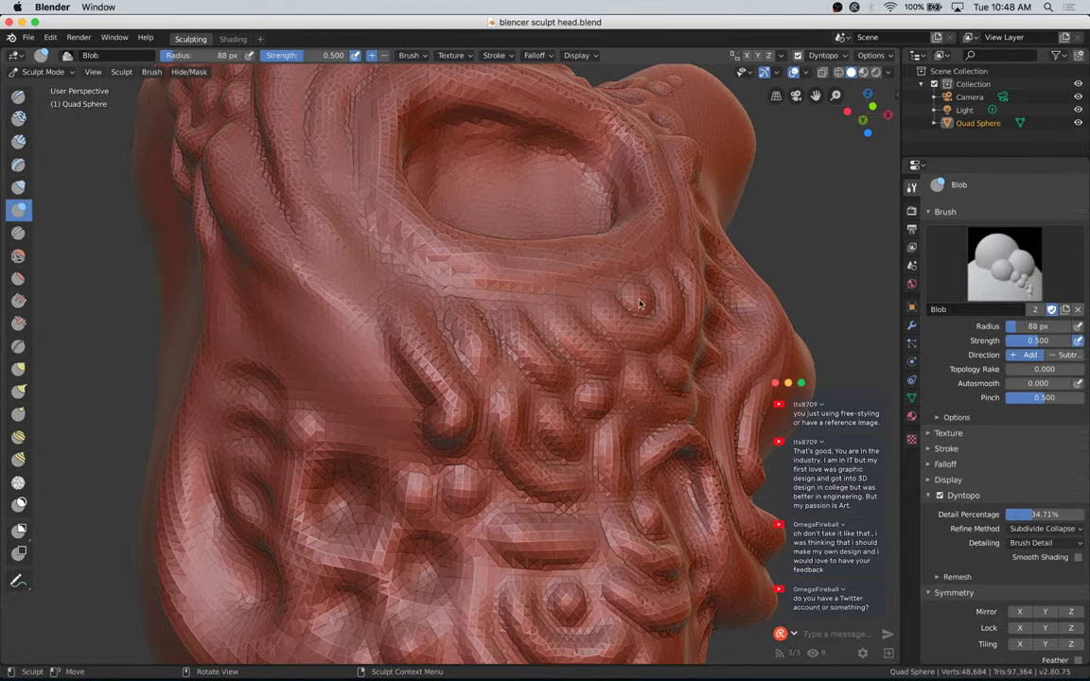
Step: Carve a row of short parallel grooves into the smooth cheek area behind the hooked ridge below the eye socket
{"action": "left_click_drag", "start_coordinate": [863, 112], "coordinate": [867, 153]}
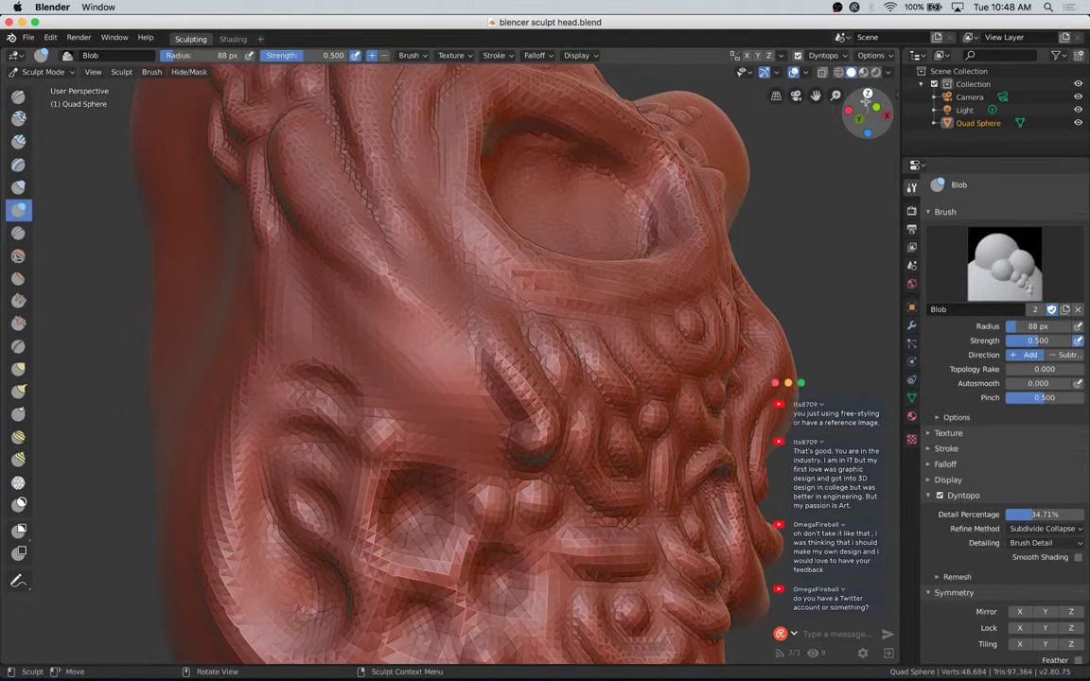
{"action": "left_click", "coordinate": [777, 96]}
{"action": "left_click", "coordinate": [868, 93]}
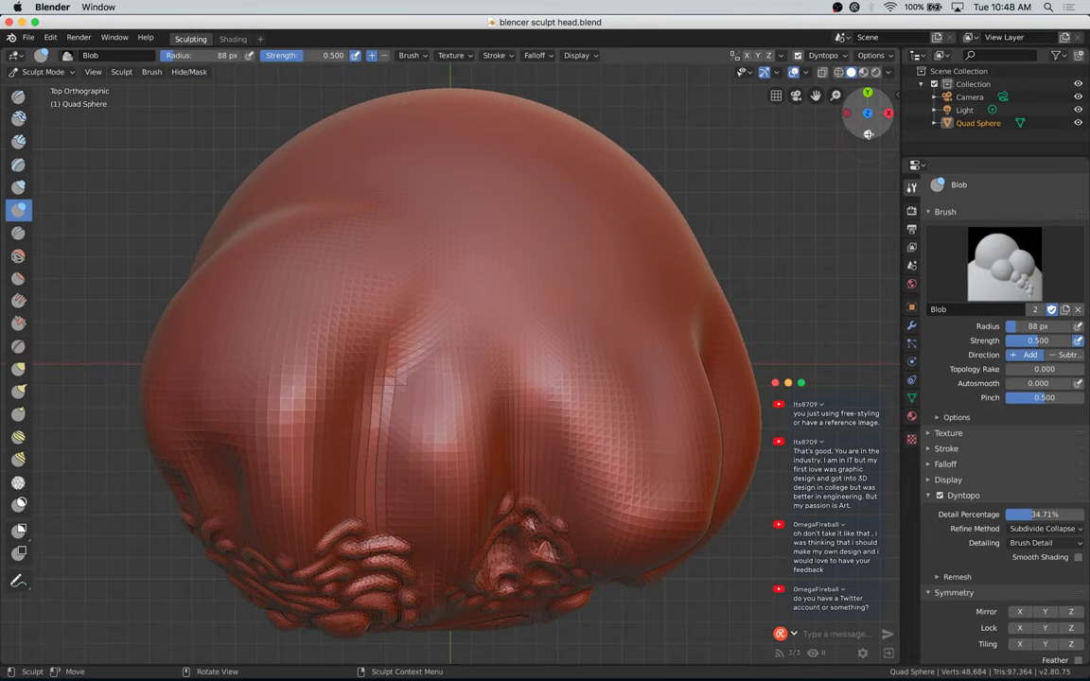
{"action": "left_click", "coordinate": [867, 134]}
{"action": "left_click_drag", "start_coordinate": [871, 123], "coordinate": [885, 104]}
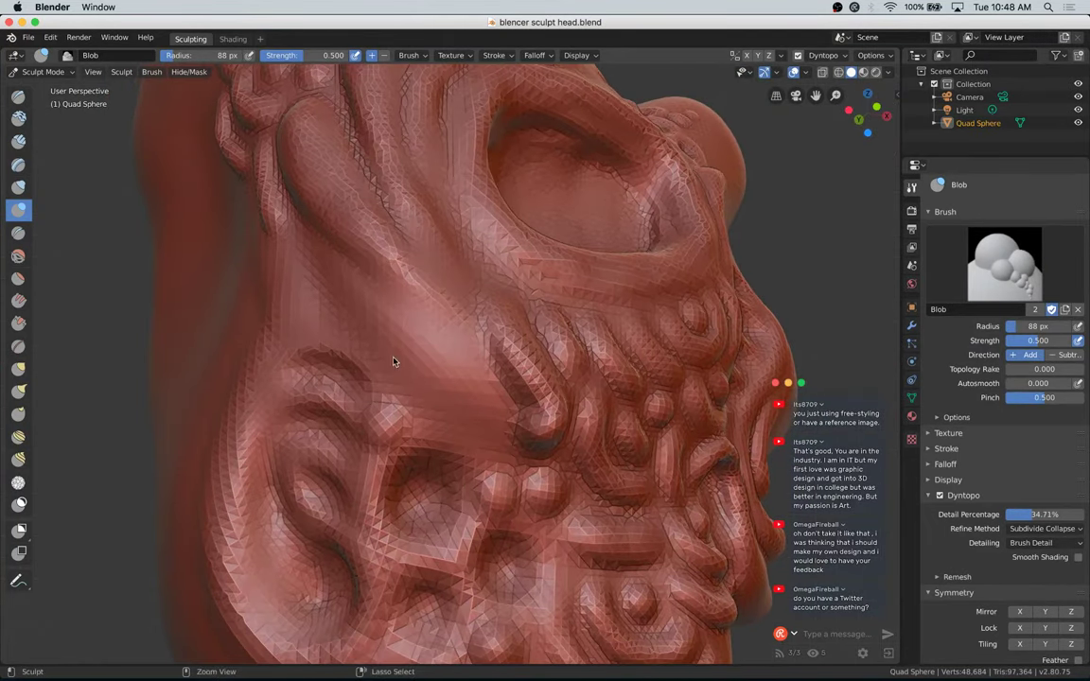
{"action": "left_click_drag", "start_coordinate": [394, 357], "coordinate": [415, 340], "text": "ctrl"}
{"action": "mouse_move", "coordinate": [423, 393]}
{"action": "left_mouse_down", "text": "ctrl"}
{"action": "mouse_move", "coordinate": [441, 360]}
{"action": "mouse_move", "coordinate": [452, 397]}
{"action": "mouse_move", "coordinate": [494, 440]}
{"action": "mouse_move", "coordinate": [461, 395]}
{"action": "mouse_move", "coordinate": [405, 377]}
{"action": "mouse_move", "coordinate": [363, 318]}
{"action": "mouse_move", "coordinate": [366, 333]}
{"action": "left_mouse_up", "text": "ctrl"}
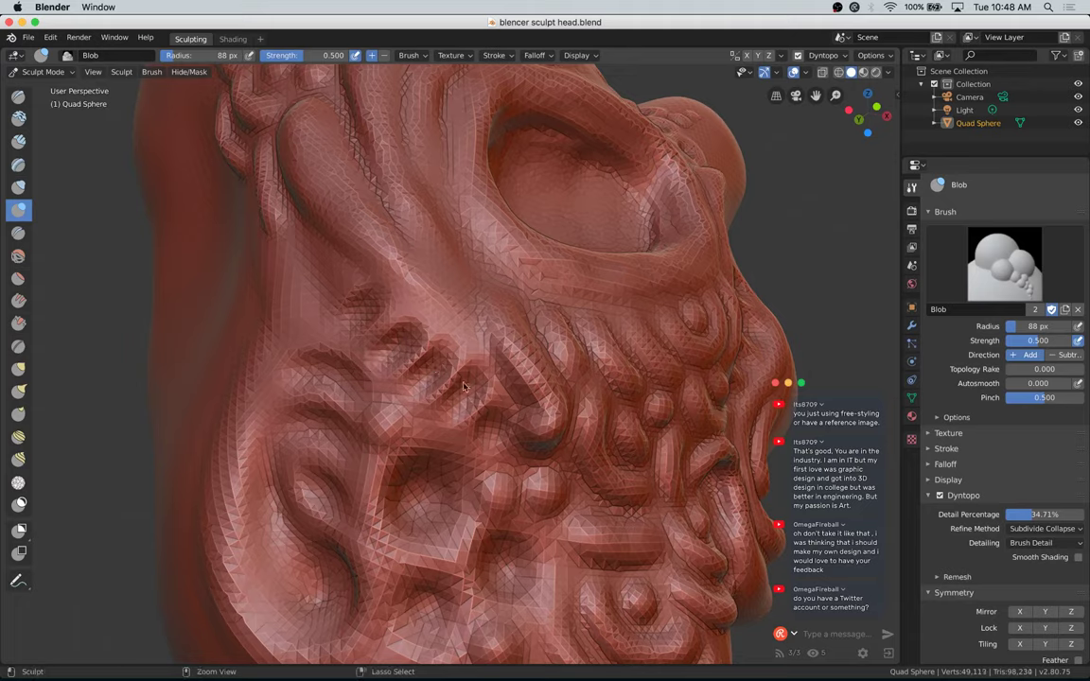
{"action": "left_click_drag", "start_coordinate": [456, 407], "coordinate": [477, 383], "text": "ctrl"}
Step: Build up the long slanted ridges running from the temple down the cheek above the row of short grooves
{"action": "left_click_drag", "start_coordinate": [372, 241], "coordinate": [379, 249]}
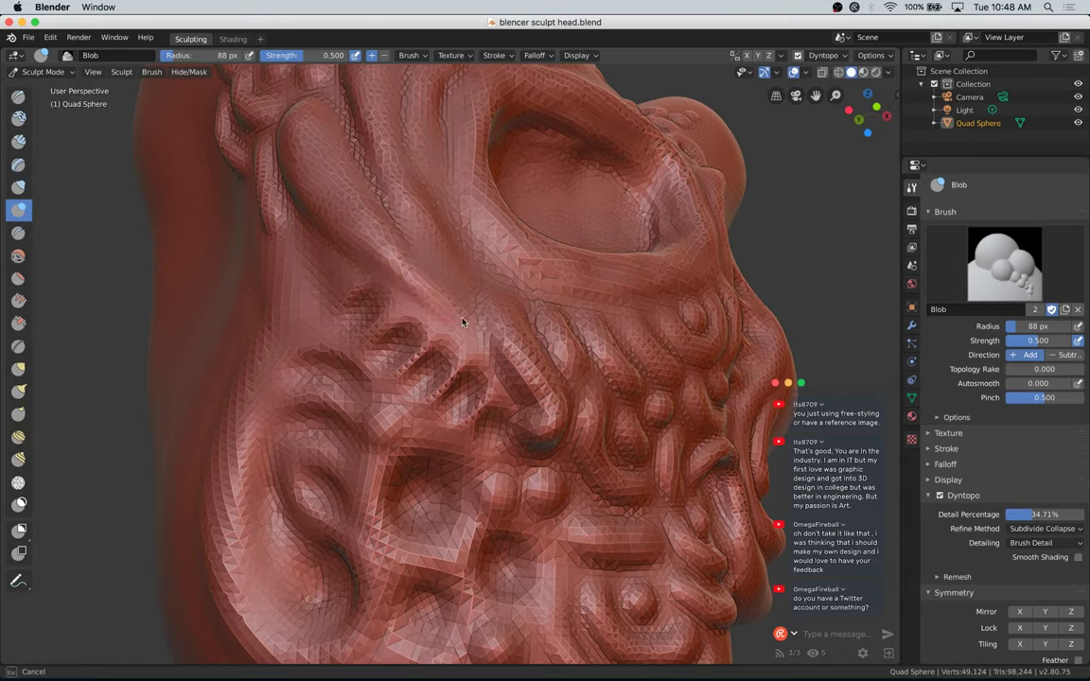
{"action": "left_click_drag", "start_coordinate": [463, 323], "coordinate": [447, 272]}
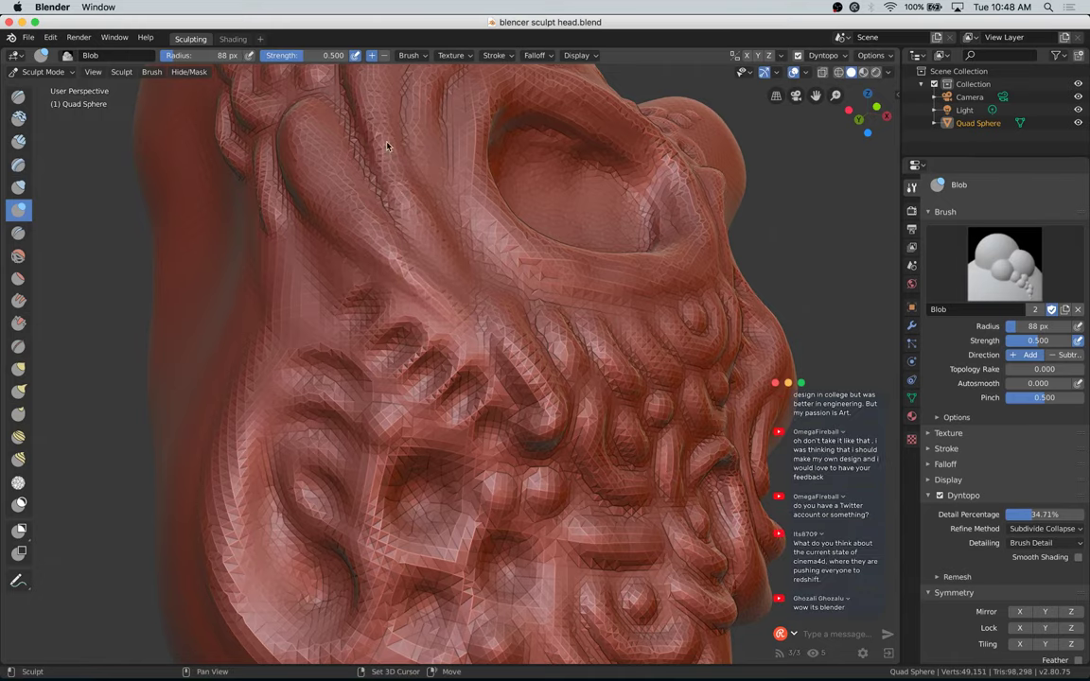
{"action": "left_click_drag", "start_coordinate": [450, 257], "coordinate": [383, 149]}
{"action": "left_click_drag", "start_coordinate": [406, 193], "coordinate": [409, 192]}
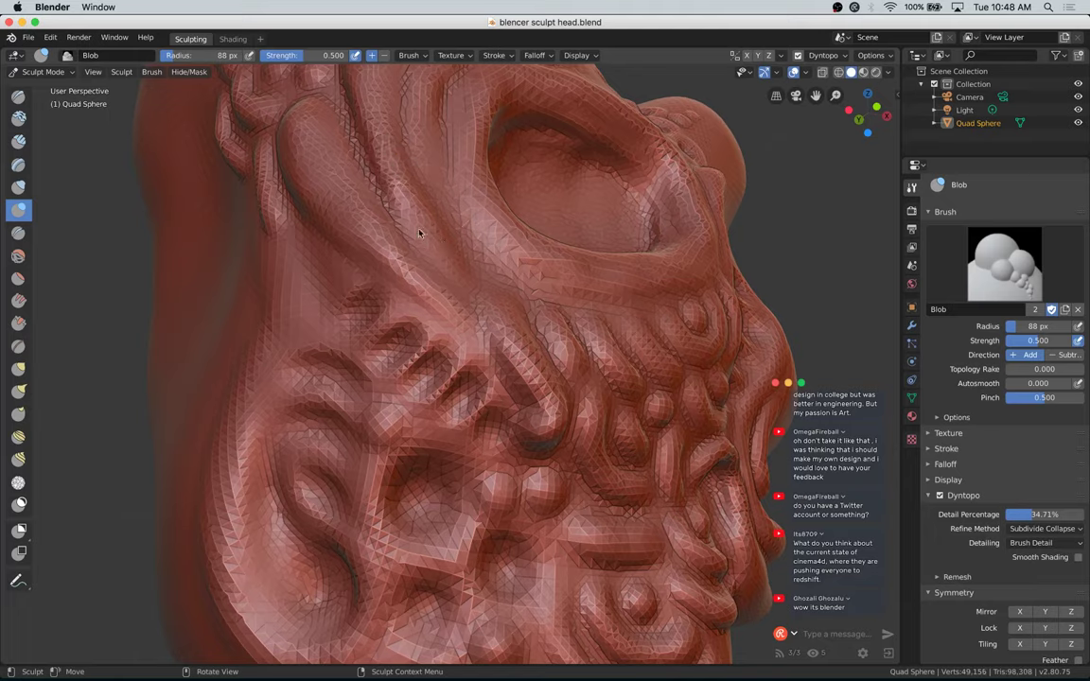
{"action": "mouse_move", "coordinate": [431, 294]}
{"action": "left_mouse_down"}
{"action": "mouse_move", "coordinate": [464, 315]}
{"action": "mouse_move", "coordinate": [420, 284]}
{"action": "left_mouse_up"}
{"action": "mouse_move", "coordinate": [335, 193]}
{"action": "left_mouse_down"}
{"action": "mouse_move", "coordinate": [310, 184]}
{"action": "mouse_move", "coordinate": [338, 184]}
{"action": "mouse_move", "coordinate": [312, 133]}
{"action": "mouse_move", "coordinate": [316, 167]}
{"action": "mouse_move", "coordinate": [390, 261]}
{"action": "left_mouse_up"}
{"action": "left_click_drag", "start_coordinate": [364, 219], "coordinate": [480, 308]}
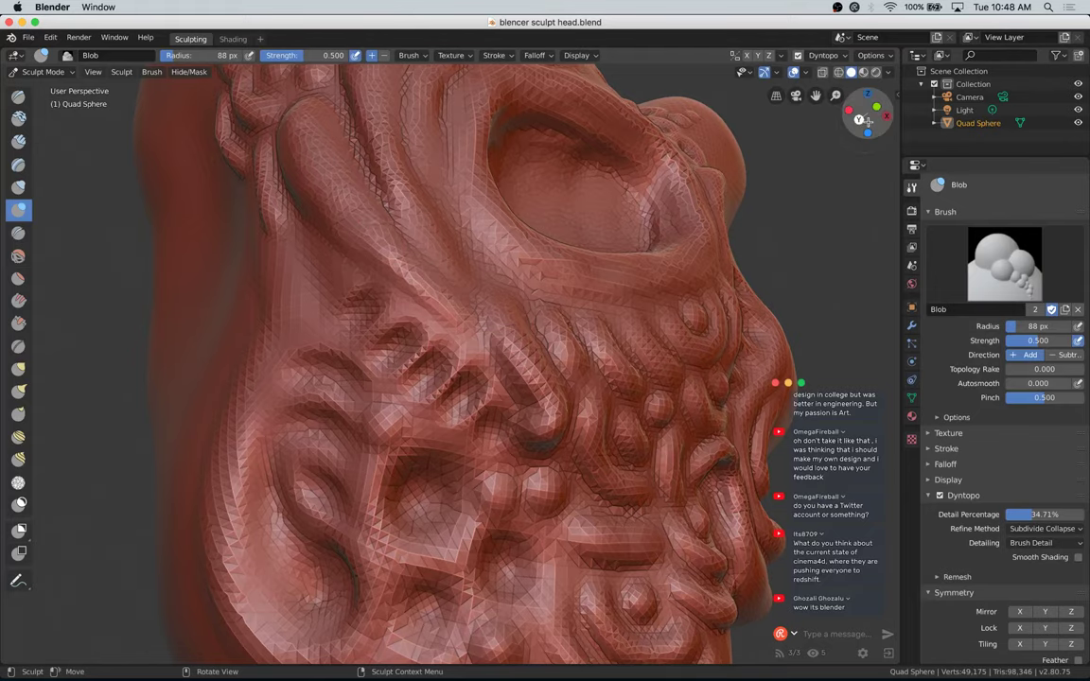
Step: Build up the large teardrop-shaped ridge beside the outer upper corner of the eye socket
{"action": "left_click_drag", "start_coordinate": [866, 113], "coordinate": [867, 162]}
{"action": "mouse_move", "coordinate": [395, 474]}
{"action": "left_mouse_down"}
{"action": "mouse_move", "coordinate": [357, 314]}
{"action": "mouse_move", "coordinate": [383, 301]}
{"action": "mouse_move", "coordinate": [381, 411]}
{"action": "left_mouse_up"}
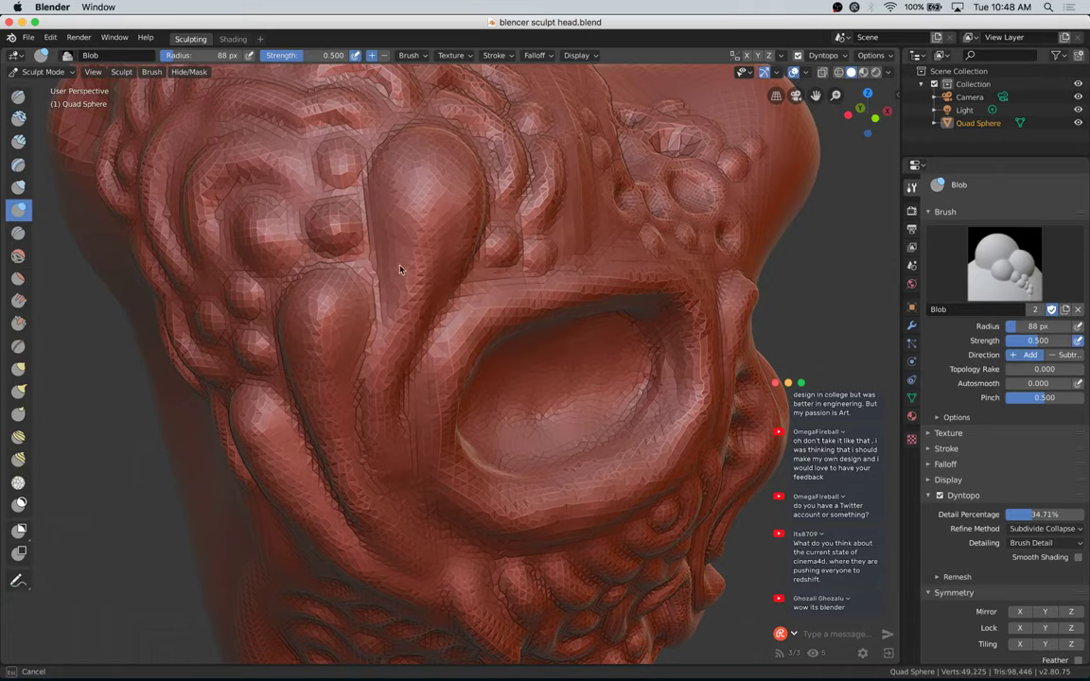
{"action": "left_click_drag", "start_coordinate": [401, 270], "coordinate": [393, 185]}
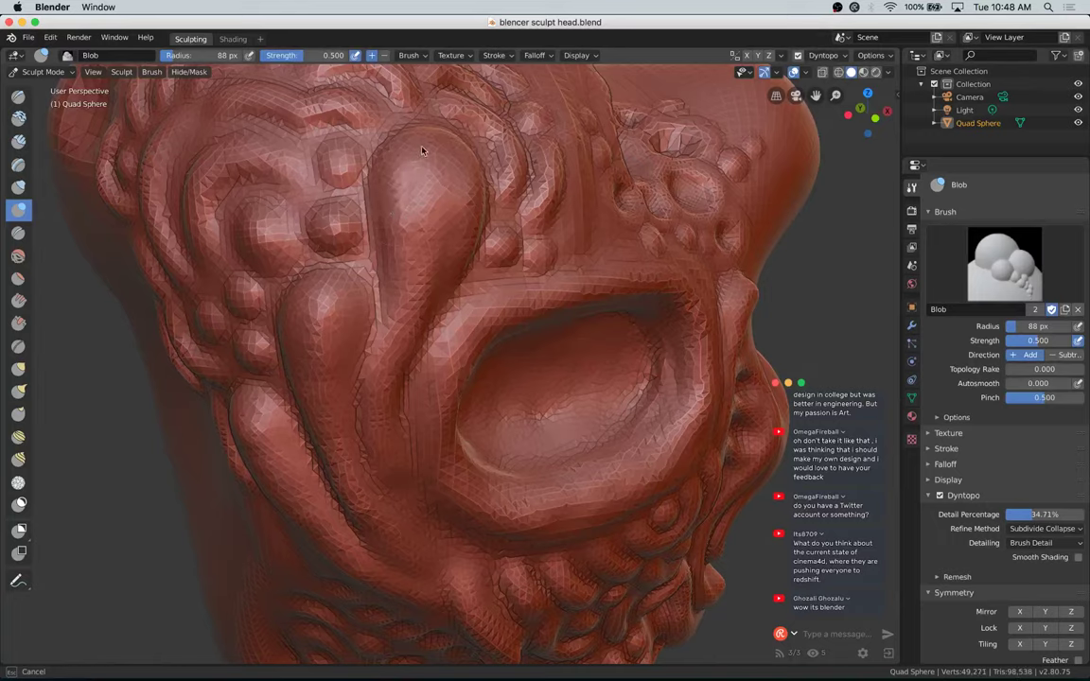
{"action": "mouse_move", "coordinate": [435, 289]}
{"action": "left_mouse_down"}
{"action": "mouse_move", "coordinate": [437, 206]}
{"action": "mouse_move", "coordinate": [415, 181]}
{"action": "mouse_move", "coordinate": [426, 178]}
{"action": "mouse_move", "coordinate": [426, 225]}
{"action": "mouse_move", "coordinate": [406, 170]}
{"action": "left_mouse_up"}
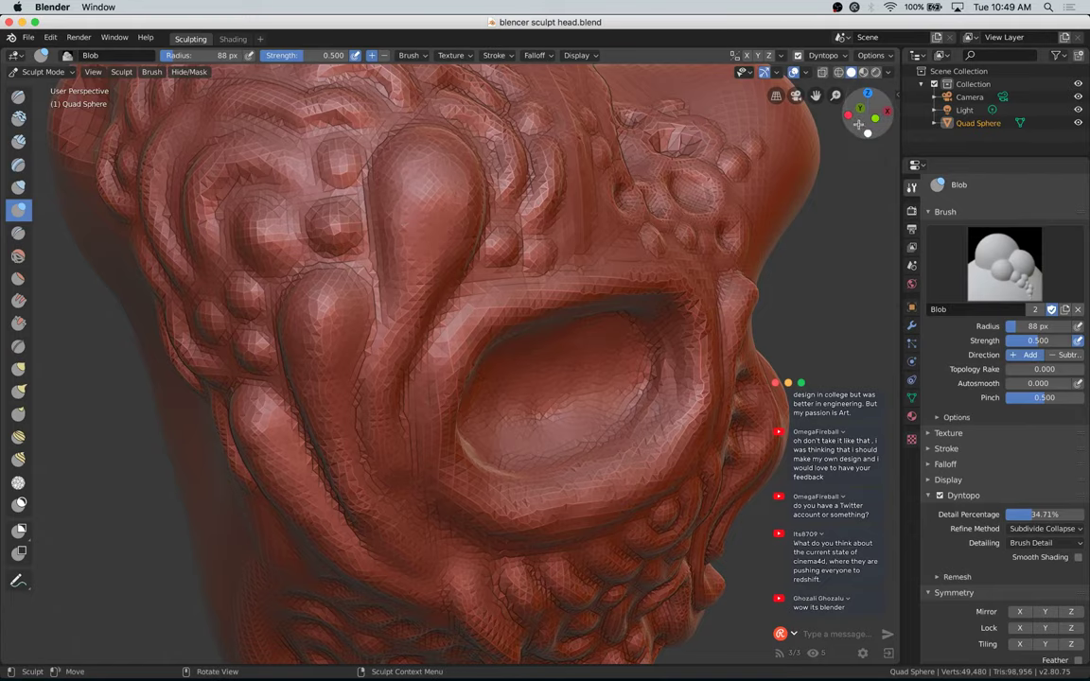
Step: Sculpt a short curved ridge on the forehead between the wrinkled ridges and the cluster of round pits
{"action": "mouse_move", "coordinate": [784, 111]}
{"action": "middle_mouse_down"}
{"action": "mouse_move", "coordinate": [830, 149]}
{"action": "mouse_move", "coordinate": [837, 142]}
{"action": "middle_mouse_up"}
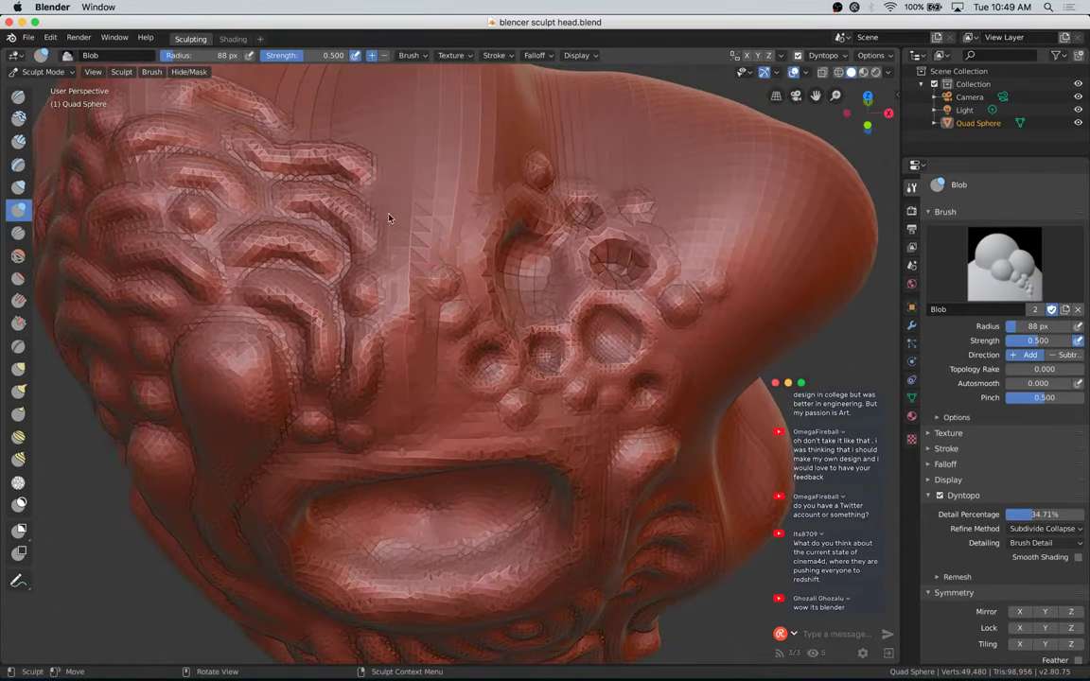
{"action": "mouse_move", "coordinate": [389, 207]}
{"action": "left_mouse_down"}
{"action": "mouse_move", "coordinate": [426, 243]}
{"action": "mouse_move", "coordinate": [385, 195]}
{"action": "mouse_move", "coordinate": [431, 242]}
{"action": "left_mouse_up"}
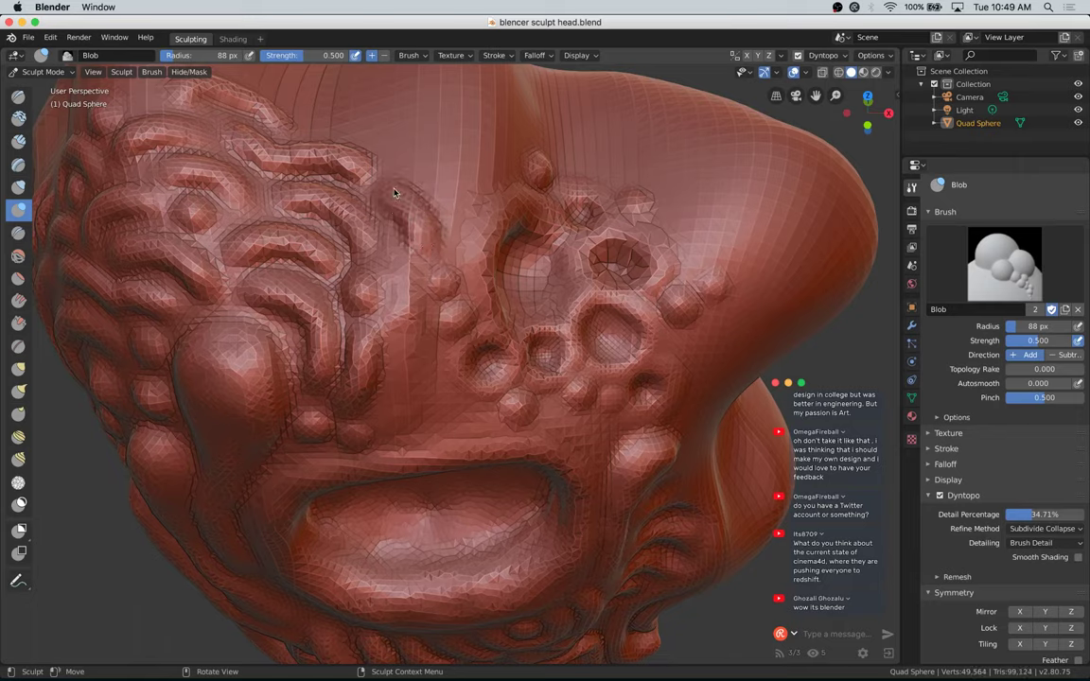
{"action": "left_click_drag", "start_coordinate": [394, 191], "coordinate": [428, 234]}
{"action": "left_click_drag", "start_coordinate": [391, 193], "coordinate": [431, 246]}
Step: Sculpt an arched ridge on the smooth forehead along the upper edge of the wrinkled ridges
{"action": "left_click_drag", "start_coordinate": [865, 123], "coordinate": [805, 127]}
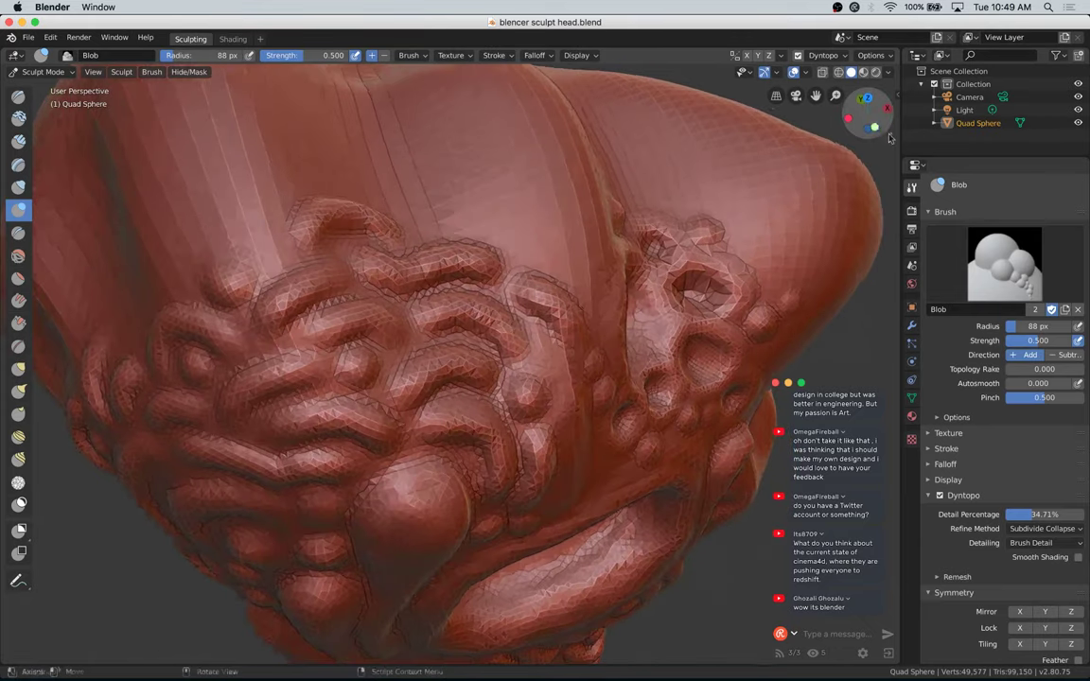
{"action": "left_click_drag", "start_coordinate": [434, 220], "coordinate": [448, 218]}
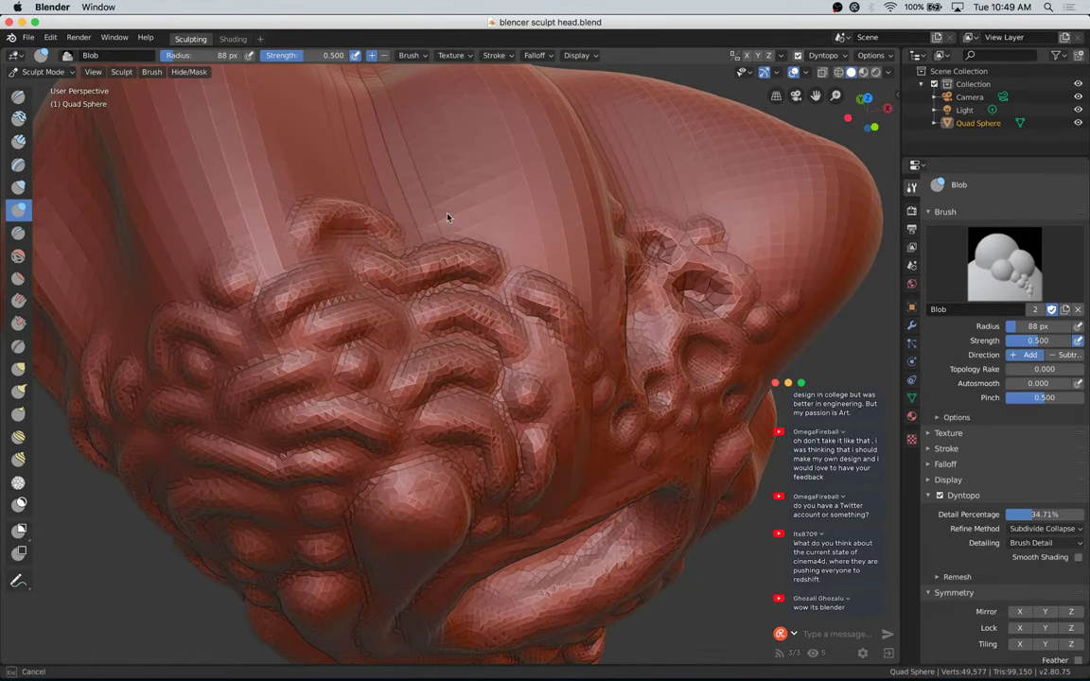
{"action": "mouse_move", "coordinate": [514, 231]}
{"action": "left_mouse_down"}
{"action": "mouse_move", "coordinate": [536, 253]}
{"action": "mouse_move", "coordinate": [511, 222]}
{"action": "mouse_move", "coordinate": [426, 214]}
{"action": "mouse_move", "coordinate": [458, 208]}
{"action": "mouse_move", "coordinate": [407, 194]}
{"action": "mouse_move", "coordinate": [477, 208]}
{"action": "mouse_move", "coordinate": [388, 194]}
{"action": "mouse_move", "coordinate": [451, 204]}
{"action": "left_mouse_up"}
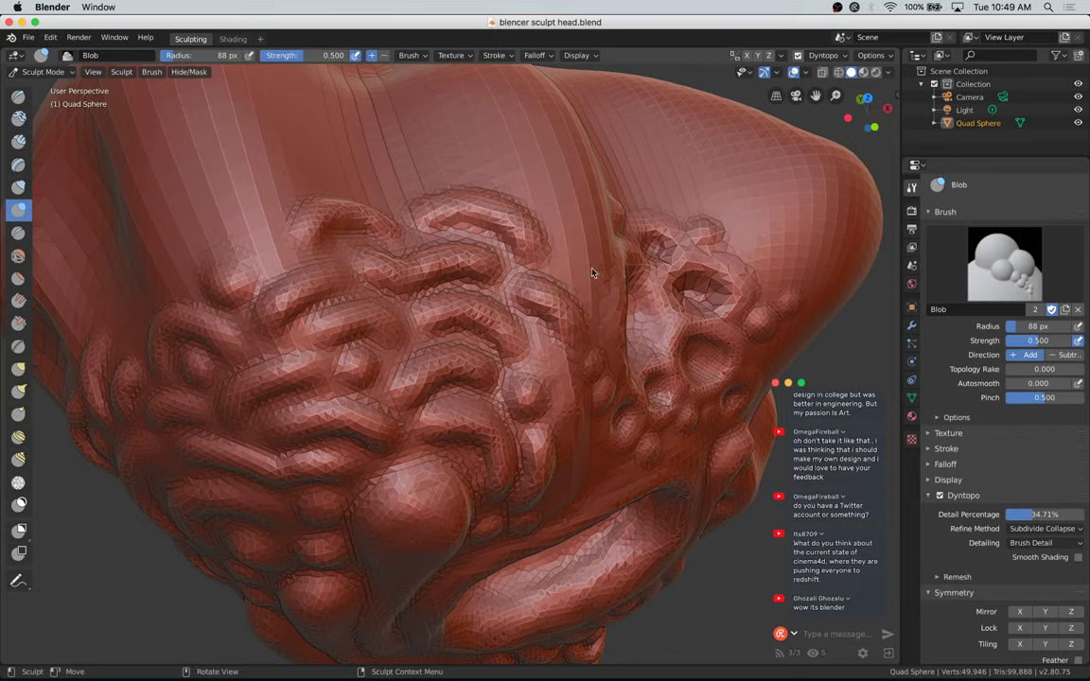
Step: Carve slanted grooves above the eye socket between the forehead ridges and round pits, and save the file
{"action": "left_click_drag", "start_coordinate": [865, 116], "coordinate": [771, 104]}
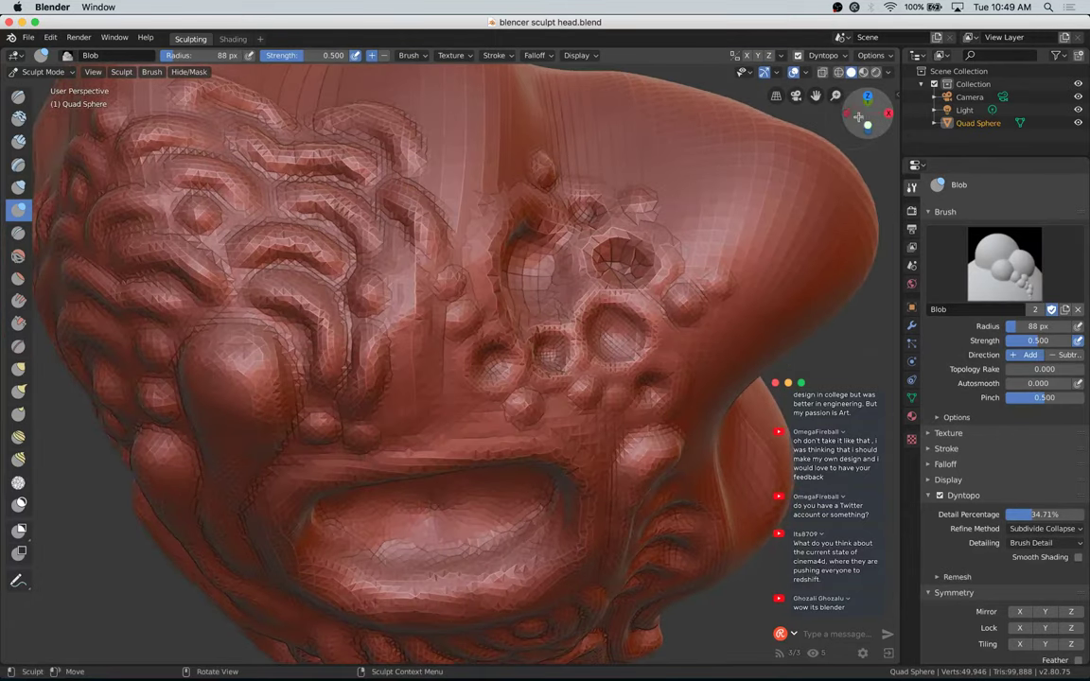
{"action": "mouse_move", "coordinate": [860, 117]}
{"action": "left_mouse_down"}
{"action": "mouse_move", "coordinate": [878, 108]}
{"action": "mouse_move", "coordinate": [866, 103]}
{"action": "left_mouse_up"}
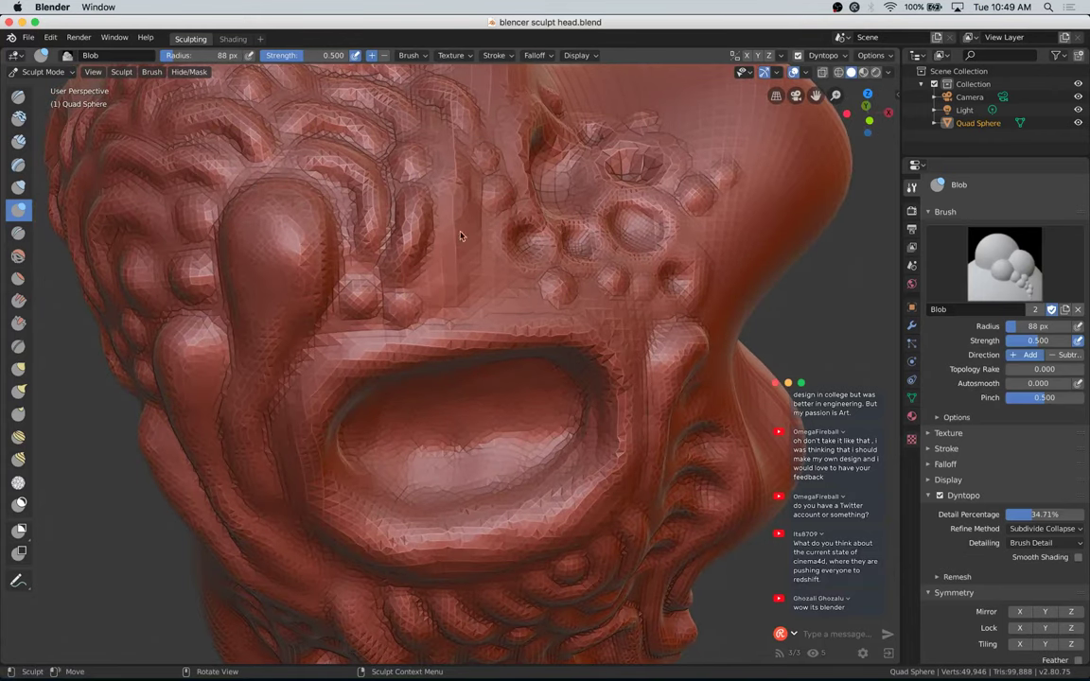
{"action": "left_click_drag", "start_coordinate": [439, 290], "coordinate": [439, 290]}
{"action": "mouse_move", "coordinate": [465, 225]}
{"action": "left_mouse_down"}
{"action": "mouse_move", "coordinate": [489, 281]}
{"action": "mouse_move", "coordinate": [449, 308]}
{"action": "left_mouse_up"}
{"action": "left_click_drag", "start_coordinate": [423, 269], "coordinate": [452, 299], "text": "ctrl"}
{"action": "mouse_move", "coordinate": [451, 220]}
{"action": "left_mouse_down", "text": "ctrl"}
{"action": "mouse_move", "coordinate": [490, 287]}
{"action": "mouse_move", "coordinate": [467, 263]}
{"action": "mouse_move", "coordinate": [490, 280]}
{"action": "left_mouse_up", "text": "ctrl"}
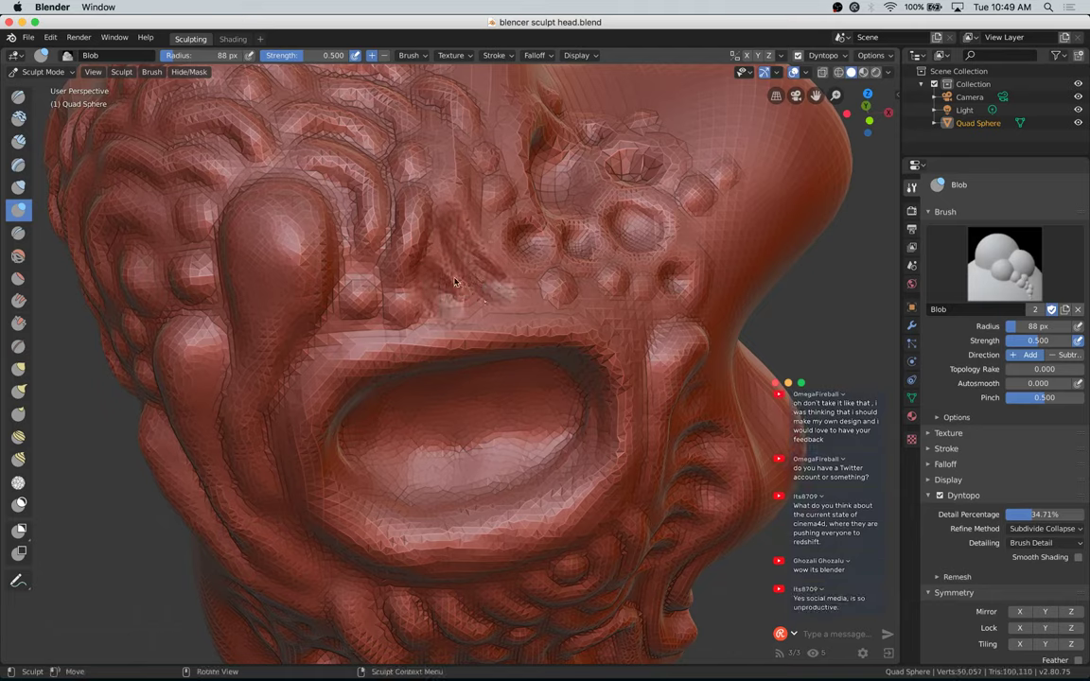
{"action": "left_click_drag", "start_coordinate": [428, 238], "coordinate": [454, 272]}
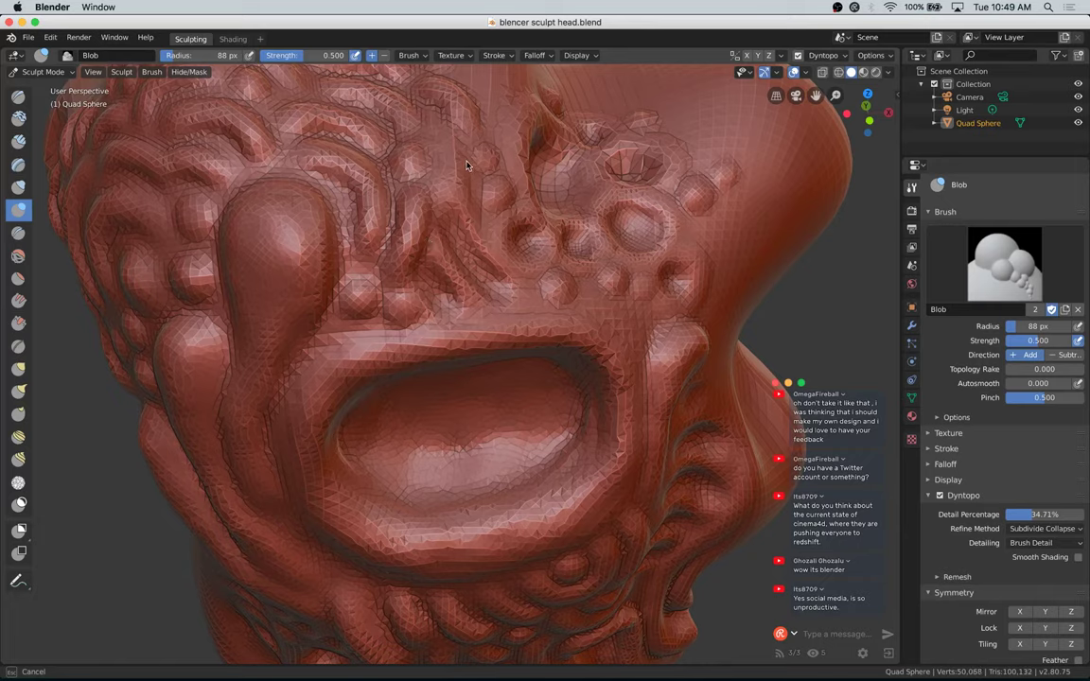
{"action": "left_click_drag", "start_coordinate": [466, 204], "coordinate": [502, 272], "text": "ctrl"}
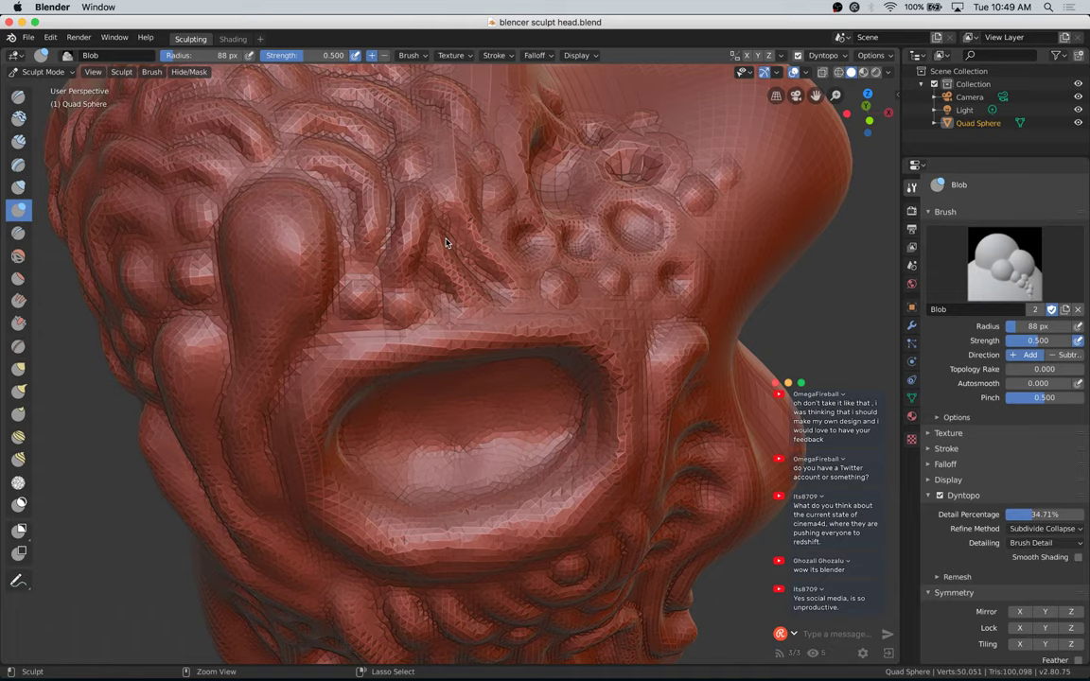
{"action": "key", "text": "ctrl+s"}
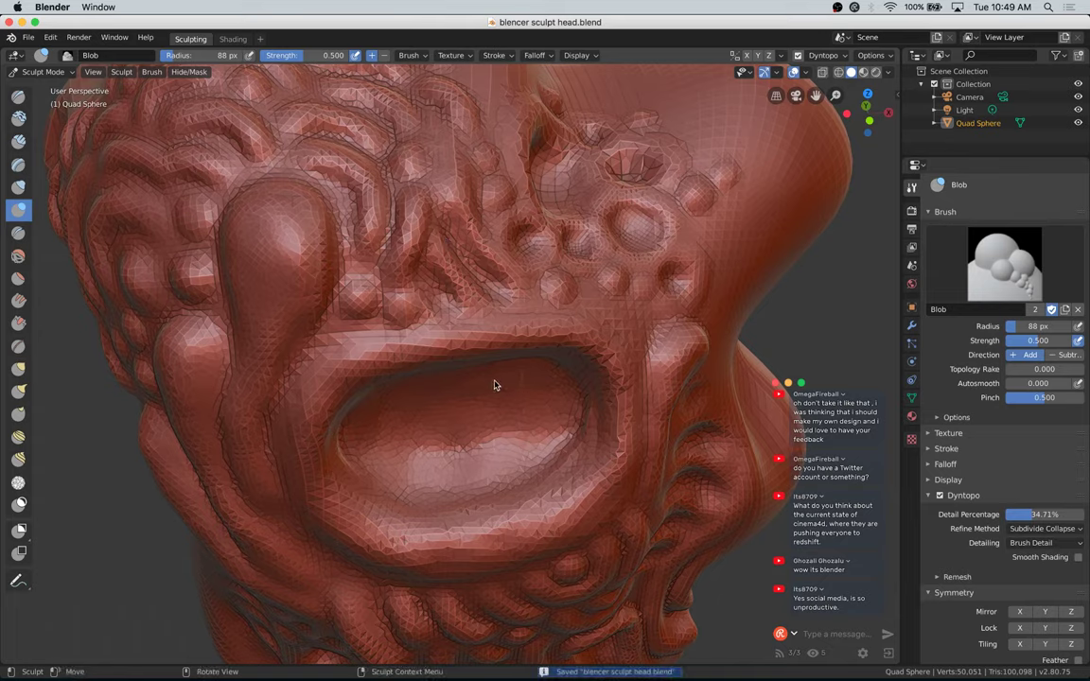
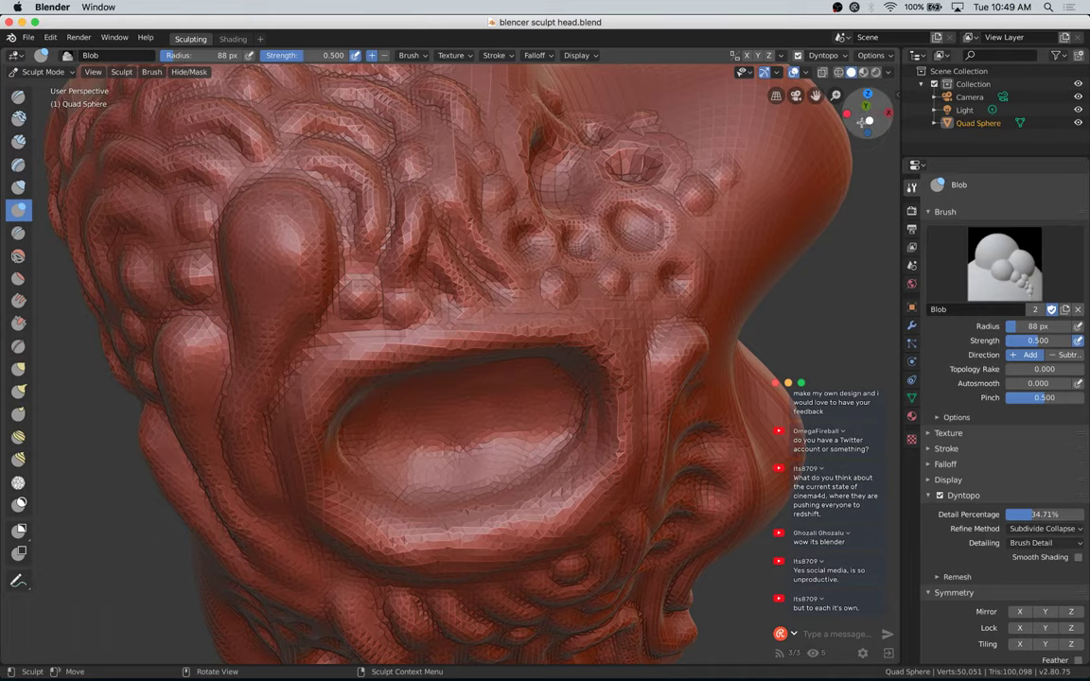
Step: Build a raised rim around the large forehead hollow and carve two short grooves into the smooth area beside it
{"action": "left_click_drag", "start_coordinate": [866, 106], "coordinate": [854, 127]}
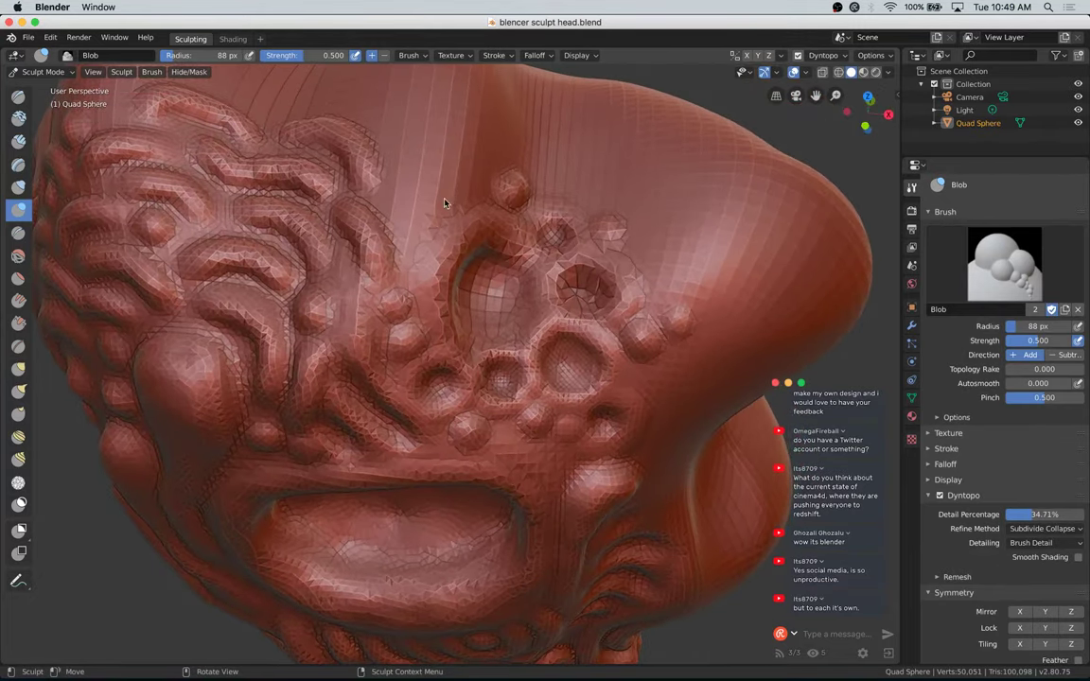
{"action": "mouse_move", "coordinate": [464, 232]}
{"action": "left_mouse_down"}
{"action": "mouse_move", "coordinate": [462, 213]}
{"action": "mouse_move", "coordinate": [462, 248]}
{"action": "mouse_move", "coordinate": [520, 249]}
{"action": "left_mouse_up"}
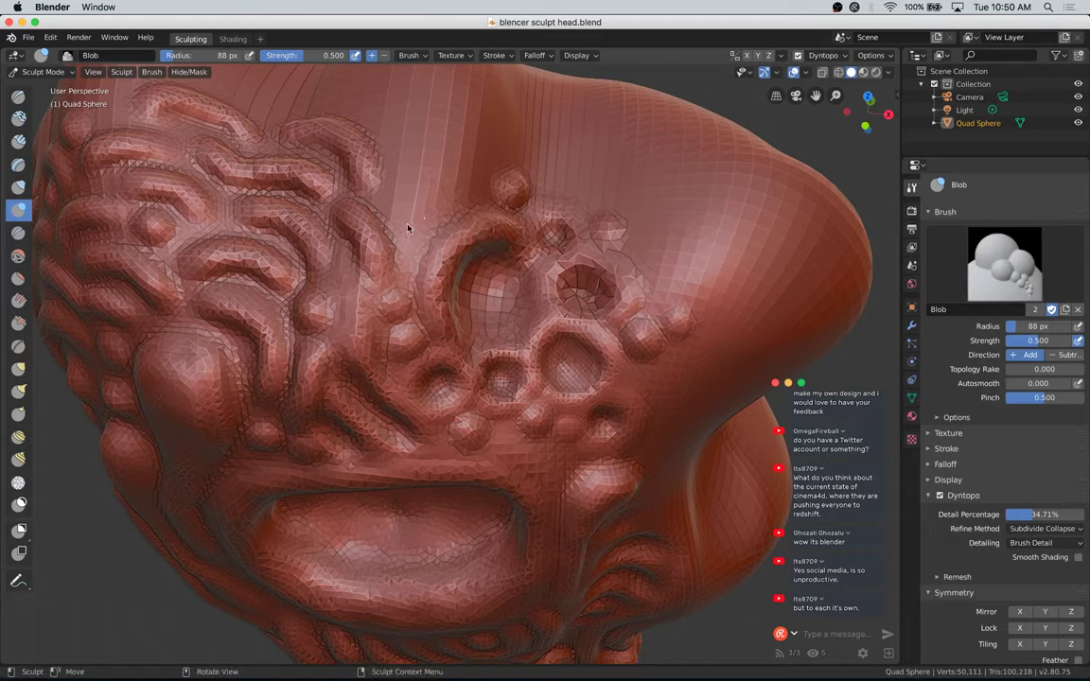
{"action": "mouse_move", "coordinate": [392, 216]}
{"action": "left_mouse_down", "text": "ctrl"}
{"action": "mouse_move", "coordinate": [424, 226]}
{"action": "mouse_move", "coordinate": [427, 194]}
{"action": "mouse_move", "coordinate": [469, 203]}
{"action": "left_mouse_up", "text": "ctrl"}
{"action": "left_click_drag", "start_coordinate": [402, 168], "coordinate": [472, 194], "text": "ctrl"}
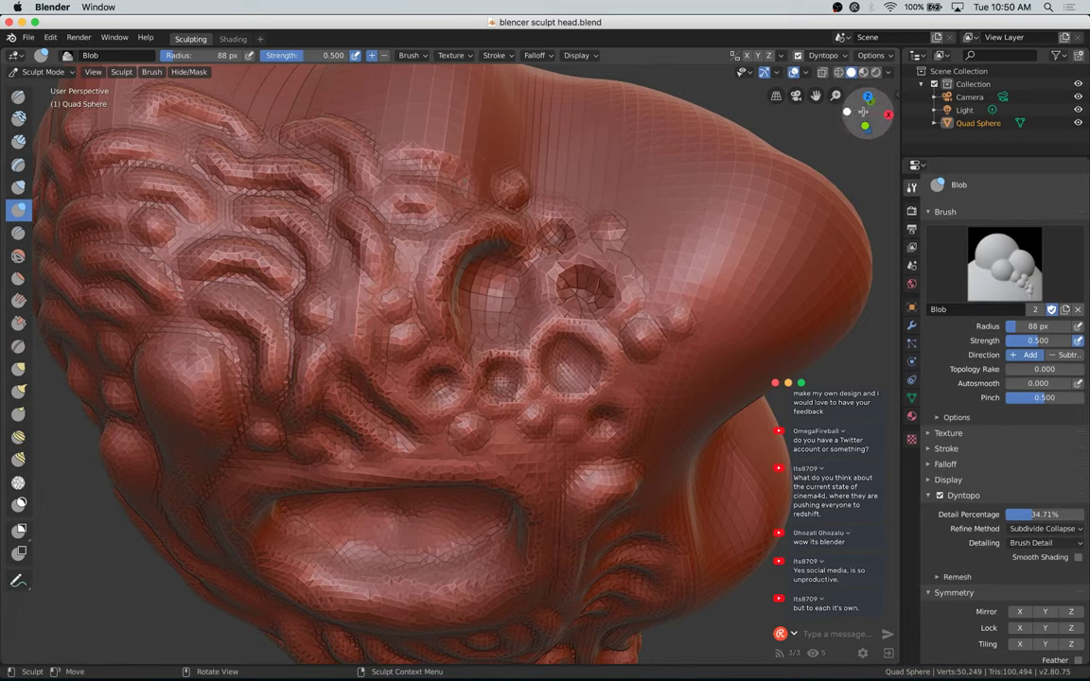
Step: Deepen the lower short groove beside the large hollow and sculpt an arched ridge over the upper one
{"action": "mouse_move", "coordinate": [869, 108]}
{"action": "left_mouse_down"}
{"action": "mouse_move", "coordinate": [892, 115]}
{"action": "mouse_move", "coordinate": [856, 106]}
{"action": "left_mouse_up"}
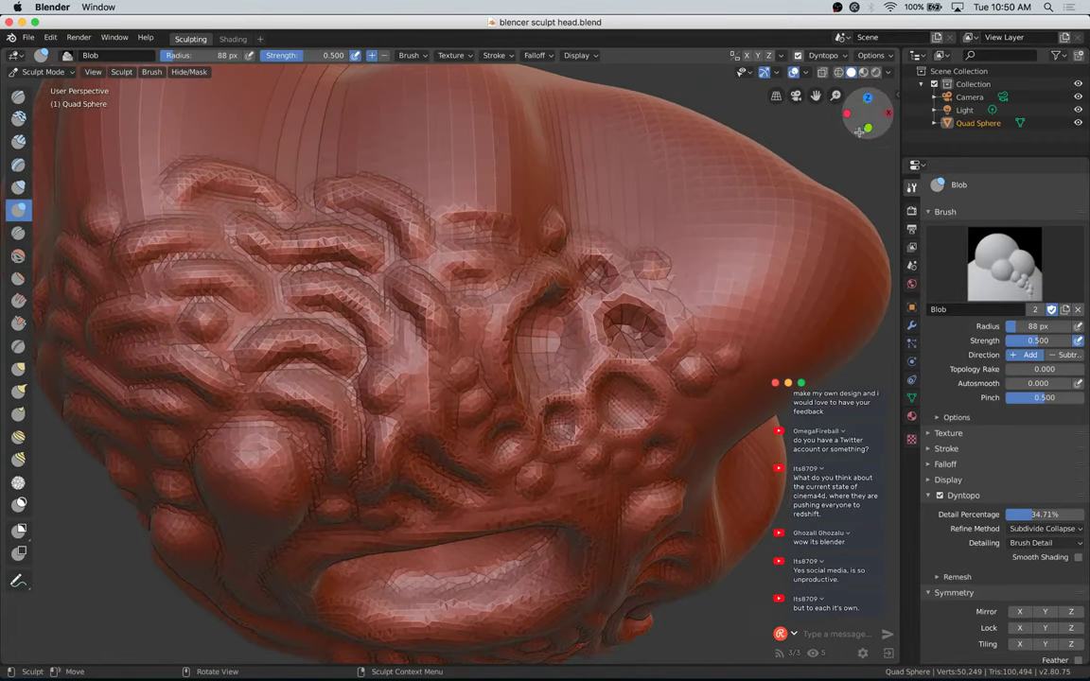
{"action": "left_click_drag", "start_coordinate": [516, 244], "coordinate": [497, 257], "text": "ctrl"}
{"action": "mouse_move", "coordinate": [439, 207]}
{"action": "left_mouse_down"}
{"action": "mouse_move", "coordinate": [416, 184]}
{"action": "mouse_move", "coordinate": [441, 194]}
{"action": "left_mouse_up"}
{"action": "left_click_drag", "start_coordinate": [533, 215], "coordinate": [505, 212]}
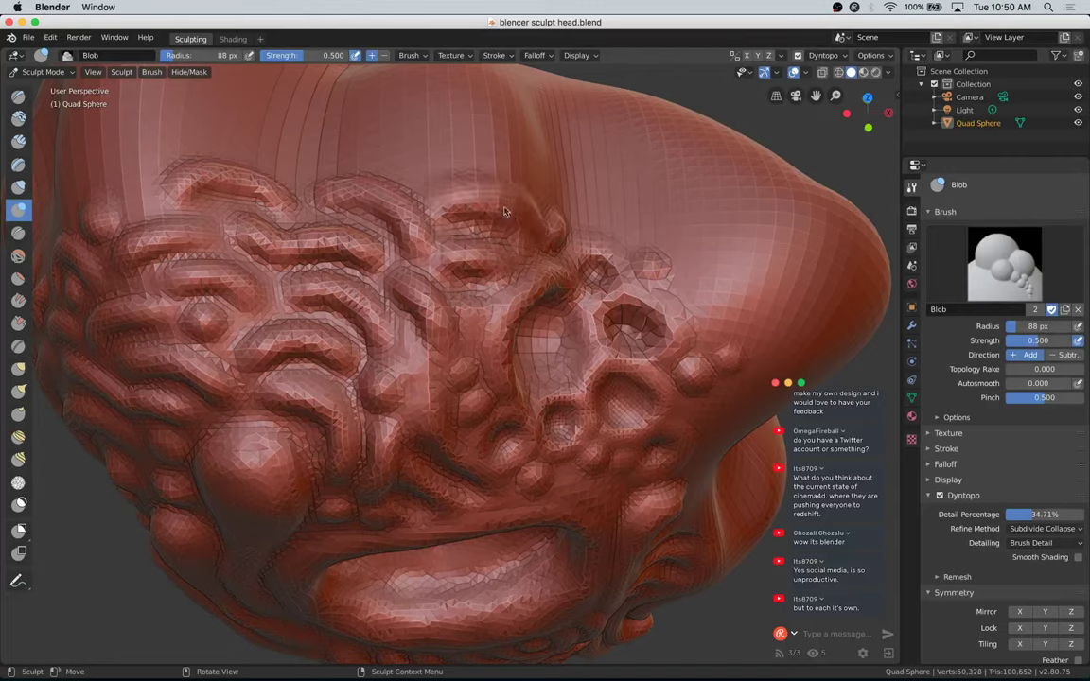
{"action": "left_click_drag", "start_coordinate": [434, 203], "coordinate": [511, 203]}
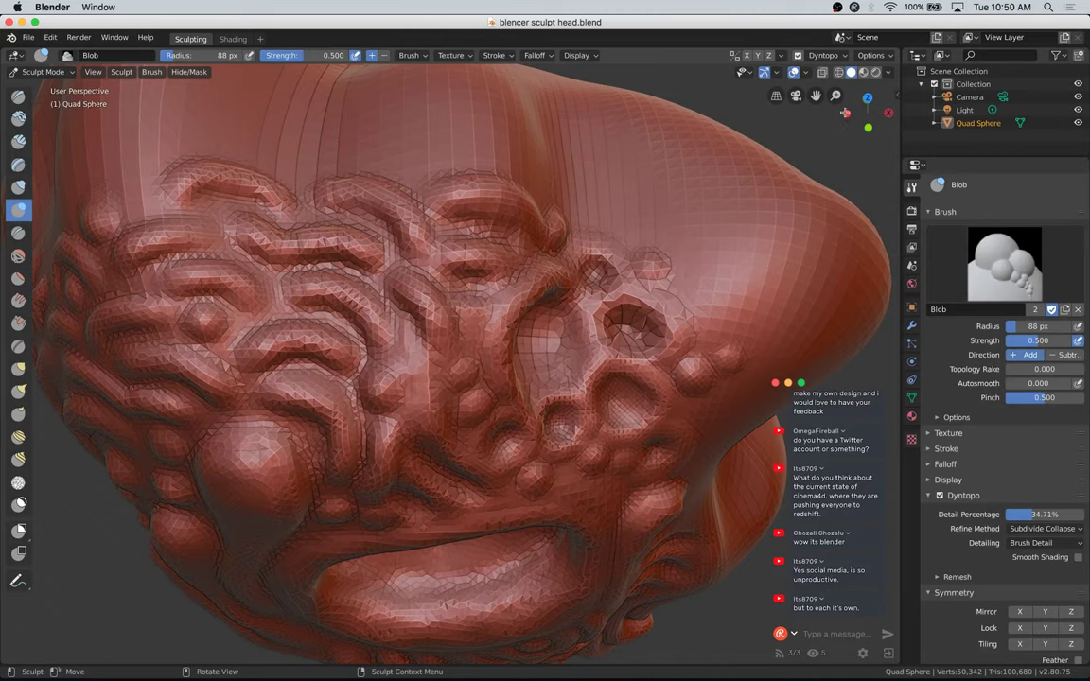
Step: Sculpt a hooked ridge around the round bump above the large hollow, running down to the small pit
{"action": "left_click_drag", "start_coordinate": [871, 111], "coordinate": [830, 116]}
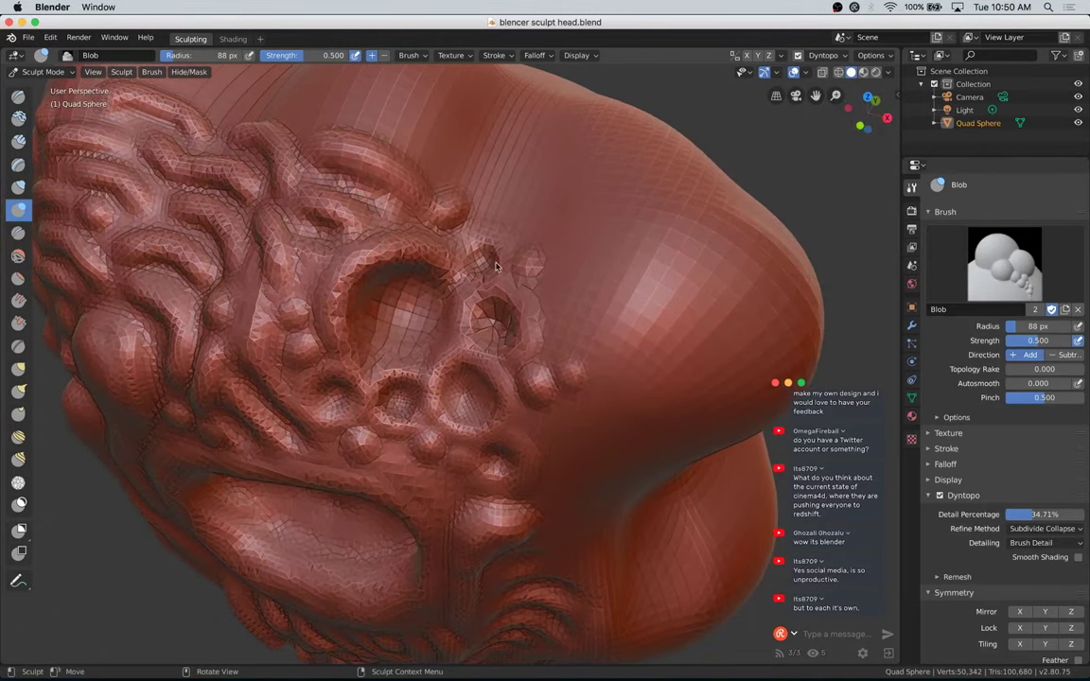
{"action": "mouse_move", "coordinate": [452, 177]}
{"action": "left_mouse_down"}
{"action": "mouse_move", "coordinate": [502, 219]}
{"action": "mouse_move", "coordinate": [490, 180]}
{"action": "mouse_move", "coordinate": [451, 162]}
{"action": "left_mouse_up"}
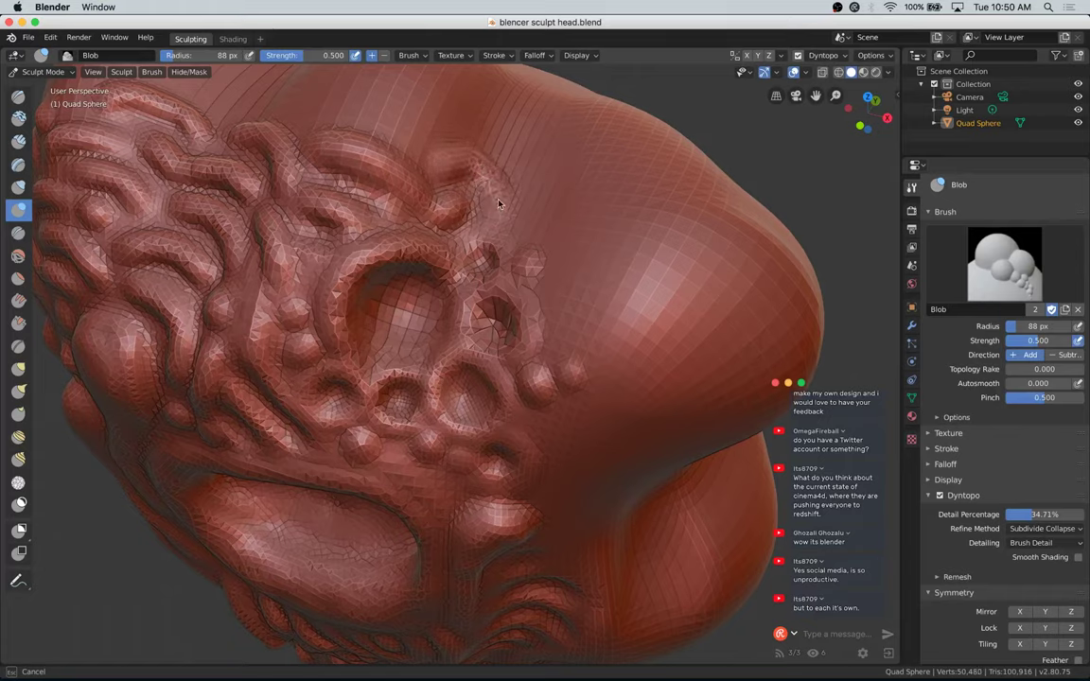
{"action": "left_click_drag", "start_coordinate": [499, 202], "coordinate": [492, 224]}
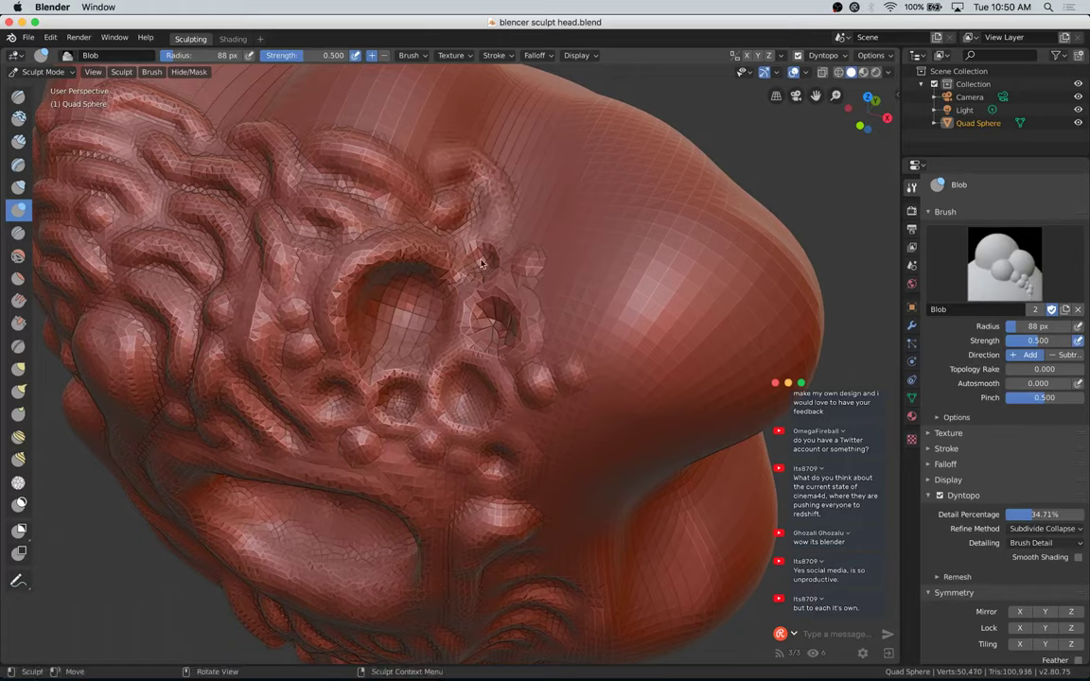
{"action": "mouse_move", "coordinate": [467, 237]}
{"action": "left_mouse_down"}
{"action": "mouse_move", "coordinate": [482, 223]}
{"action": "mouse_move", "coordinate": [509, 230]}
{"action": "mouse_move", "coordinate": [481, 225]}
{"action": "left_mouse_up"}
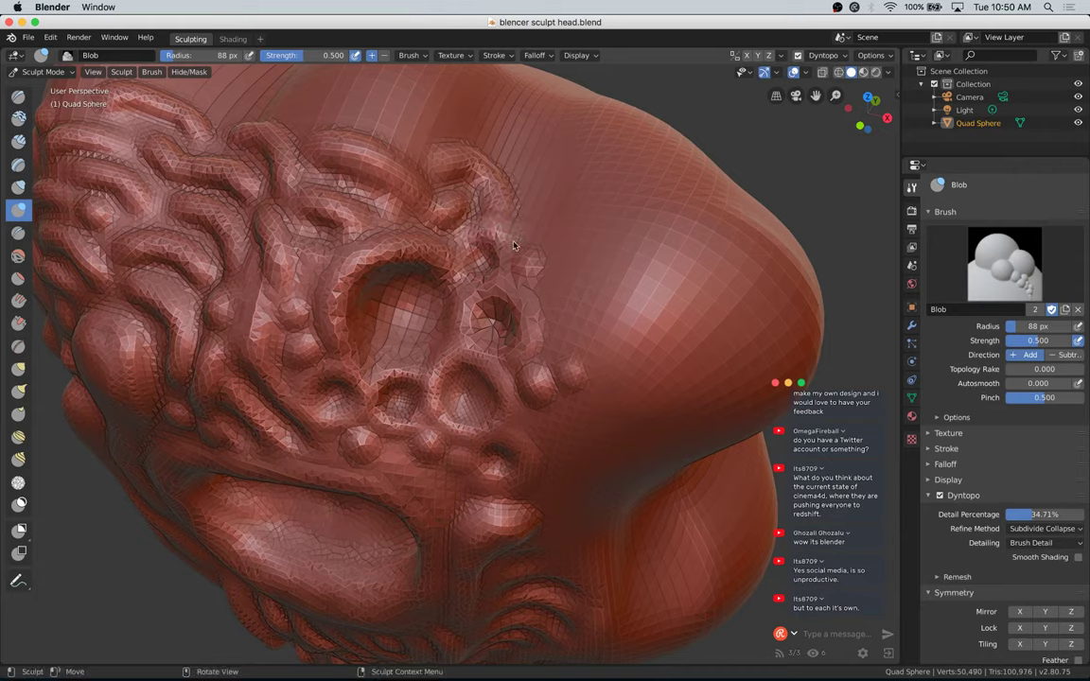
Step: Thicken the raised rims around the large forehead hollow and the deep pit next to it
{"action": "left_click_drag", "start_coordinate": [681, 187], "coordinate": [817, 147]}
{"action": "mouse_move", "coordinate": [445, 281]}
{"action": "left_mouse_down"}
{"action": "mouse_move", "coordinate": [451, 297]}
{"action": "mouse_move", "coordinate": [426, 298]}
{"action": "mouse_move", "coordinate": [463, 319]}
{"action": "mouse_move", "coordinate": [452, 277]}
{"action": "mouse_move", "coordinate": [447, 320]}
{"action": "mouse_move", "coordinate": [466, 301]}
{"action": "mouse_move", "coordinate": [462, 325]}
{"action": "mouse_move", "coordinate": [417, 279]}
{"action": "mouse_move", "coordinate": [412, 242]}
{"action": "mouse_move", "coordinate": [341, 232]}
{"action": "mouse_move", "coordinate": [330, 341]}
{"action": "mouse_move", "coordinate": [421, 299]}
{"action": "mouse_move", "coordinate": [423, 308]}
{"action": "left_mouse_up"}
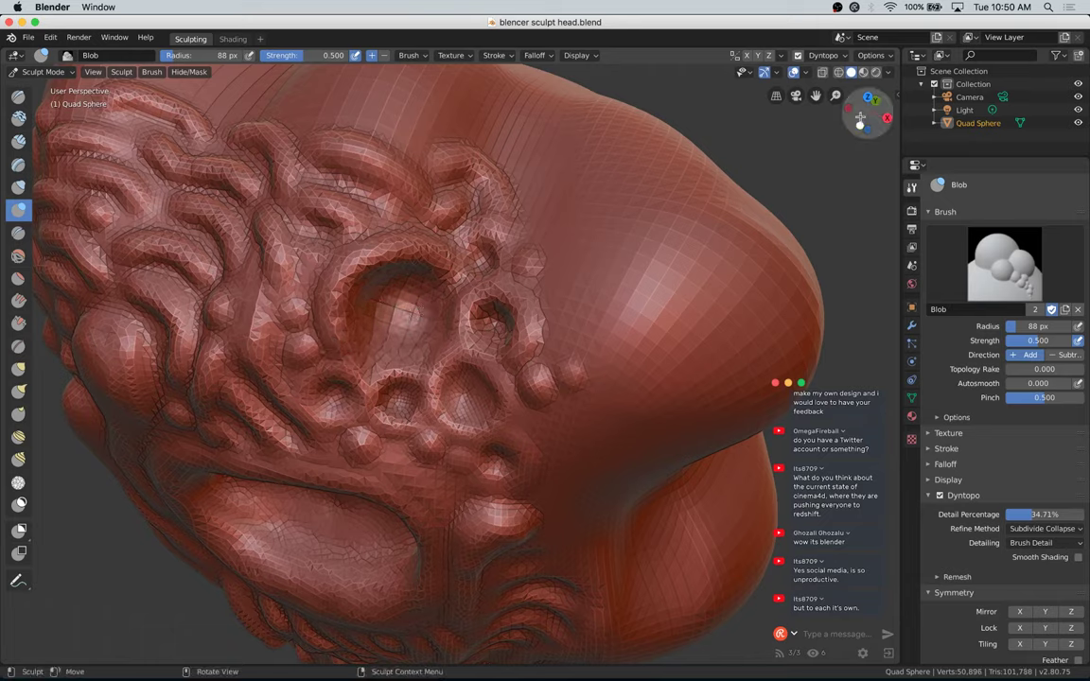
{"action": "mouse_move", "coordinate": [871, 116]}
{"action": "left_mouse_down"}
{"action": "mouse_move", "coordinate": [883, 100]}
{"action": "mouse_move", "coordinate": [870, 101]}
{"action": "left_mouse_up"}
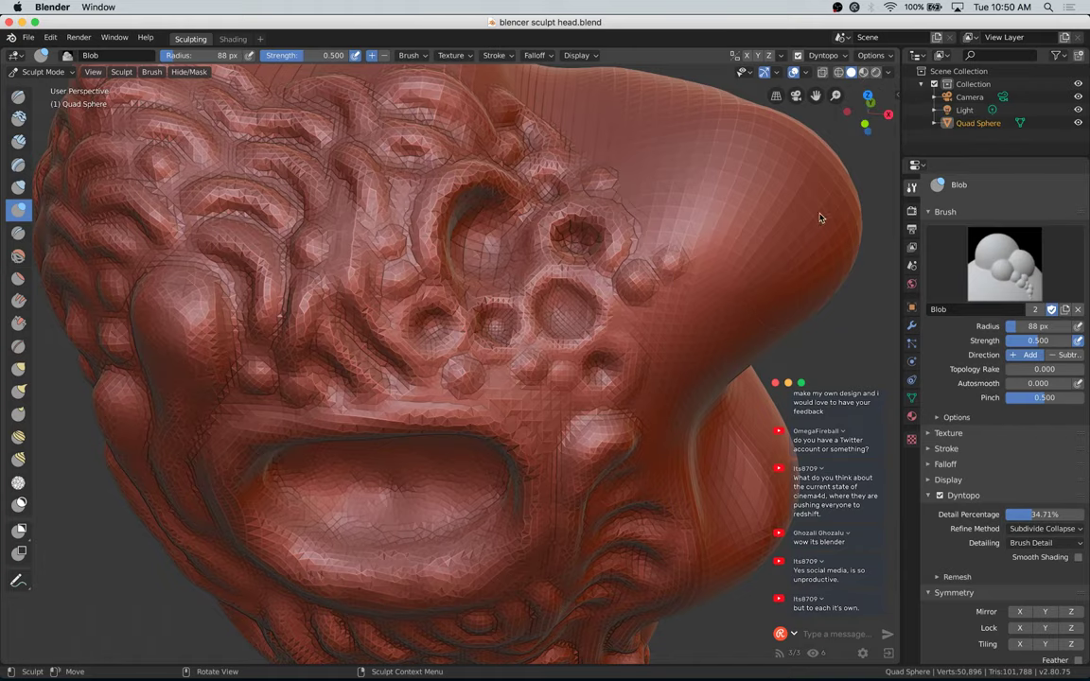
Step: Set the Blob brush radius to 63 px and sculpt a curved ridge across the smooth nose bulge in front view
{"action": "mouse_move", "coordinate": [858, 112]}
{"action": "left_mouse_down"}
{"action": "mouse_move", "coordinate": [892, 93]}
{"action": "mouse_move", "coordinate": [862, 116]}
{"action": "mouse_move", "coordinate": [870, 125]}
{"action": "left_mouse_up"}
{"action": "left_click", "coordinate": [870, 125]}
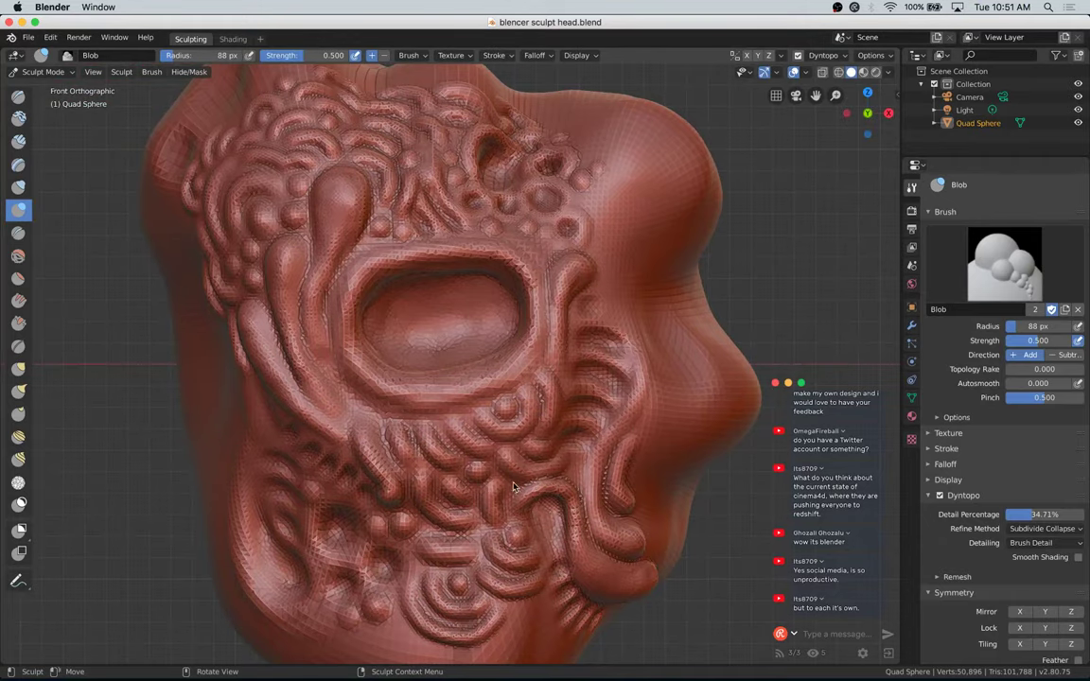
{"action": "scroll", "coordinate": [514, 487], "scroll_direction": "up", "scroll_amount": 7}
{"action": "scroll", "coordinate": [518, 494], "scroll_direction": "down", "scroll_amount": 18}
{"action": "scroll", "coordinate": [519, 497], "scroll_direction": "up", "scroll_amount": 11}
{"action": "scroll", "coordinate": [519, 500], "scroll_direction": "down", "scroll_amount": 2}
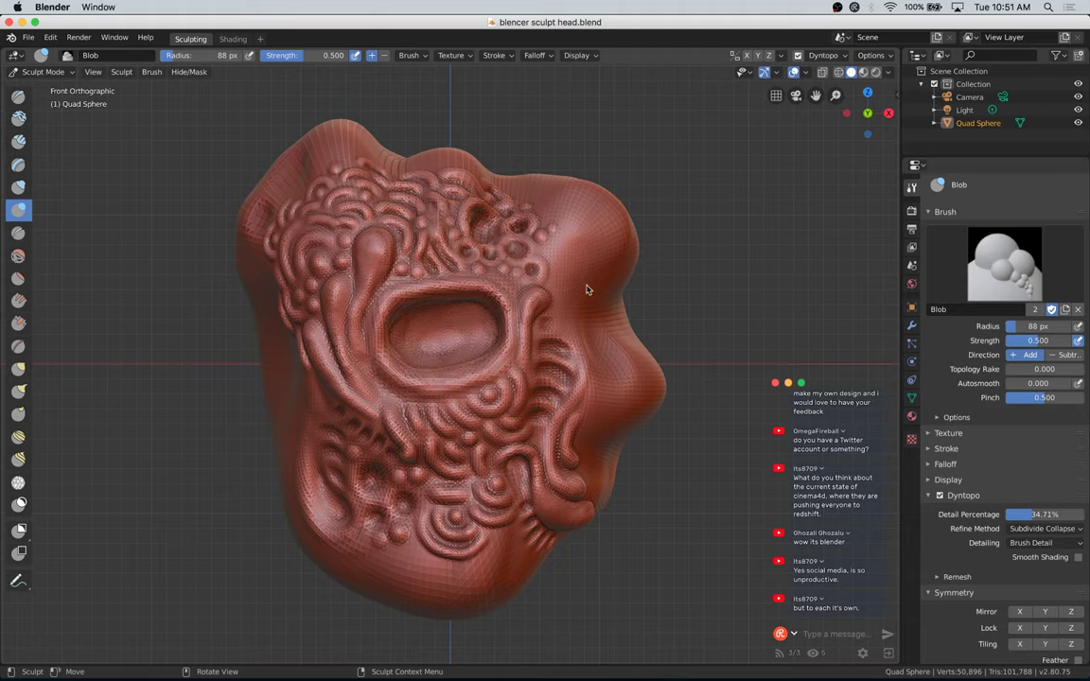
{"action": "key", "text": "bracketleft"}
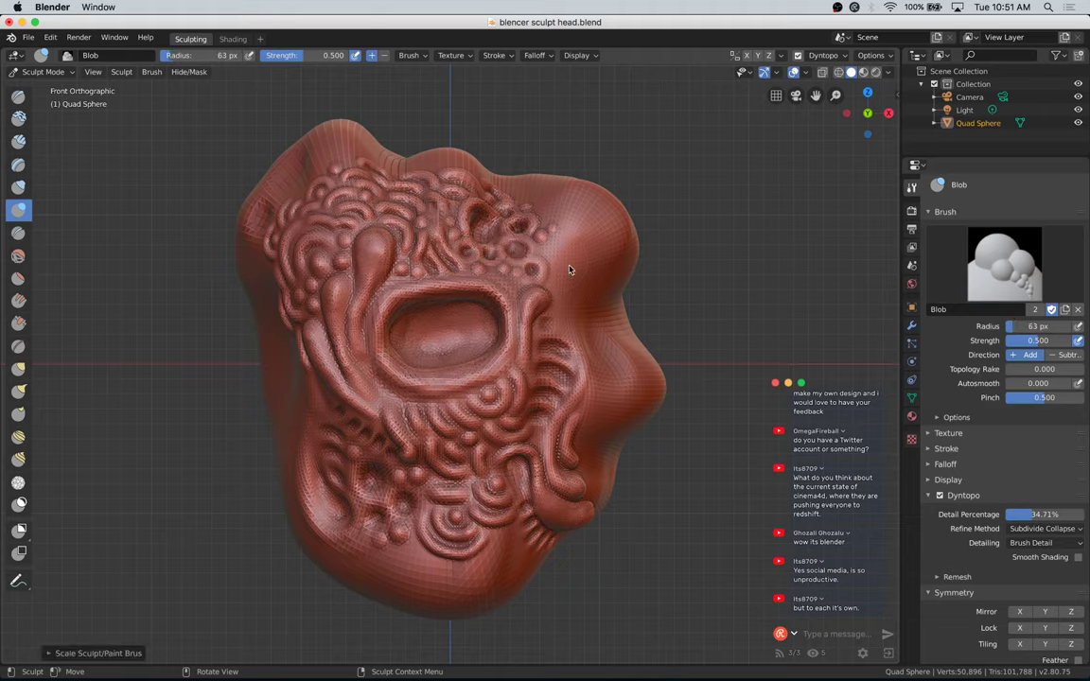
{"action": "left_click_drag", "start_coordinate": [557, 255], "coordinate": [587, 342]}
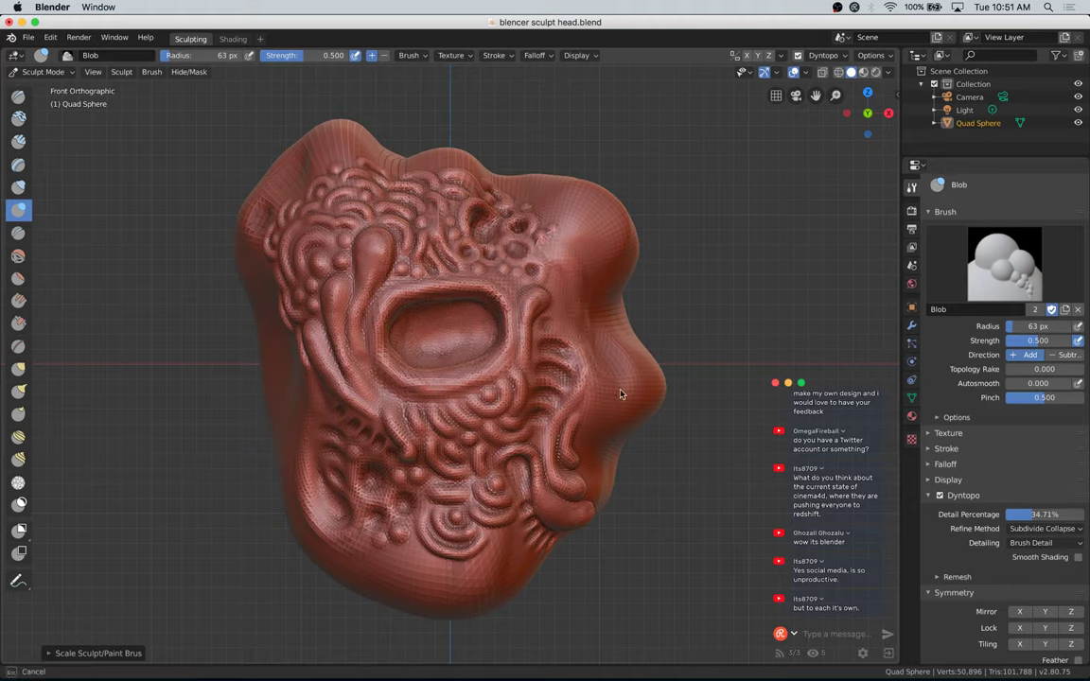
{"action": "mouse_move", "coordinate": [621, 393]}
{"action": "left_mouse_down"}
{"action": "mouse_move", "coordinate": [600, 359]}
{"action": "mouse_move", "coordinate": [612, 390]}
{"action": "mouse_move", "coordinate": [631, 352]}
{"action": "mouse_move", "coordinate": [644, 383]}
{"action": "mouse_move", "coordinate": [625, 398]}
{"action": "mouse_move", "coordinate": [633, 389]}
{"action": "mouse_move", "coordinate": [569, 311]}
{"action": "mouse_move", "coordinate": [589, 329]}
{"action": "mouse_move", "coordinate": [581, 312]}
{"action": "mouse_move", "coordinate": [588, 319]}
{"action": "mouse_move", "coordinate": [590, 357]}
{"action": "mouse_move", "coordinate": [605, 321]}
{"action": "left_mouse_up"}
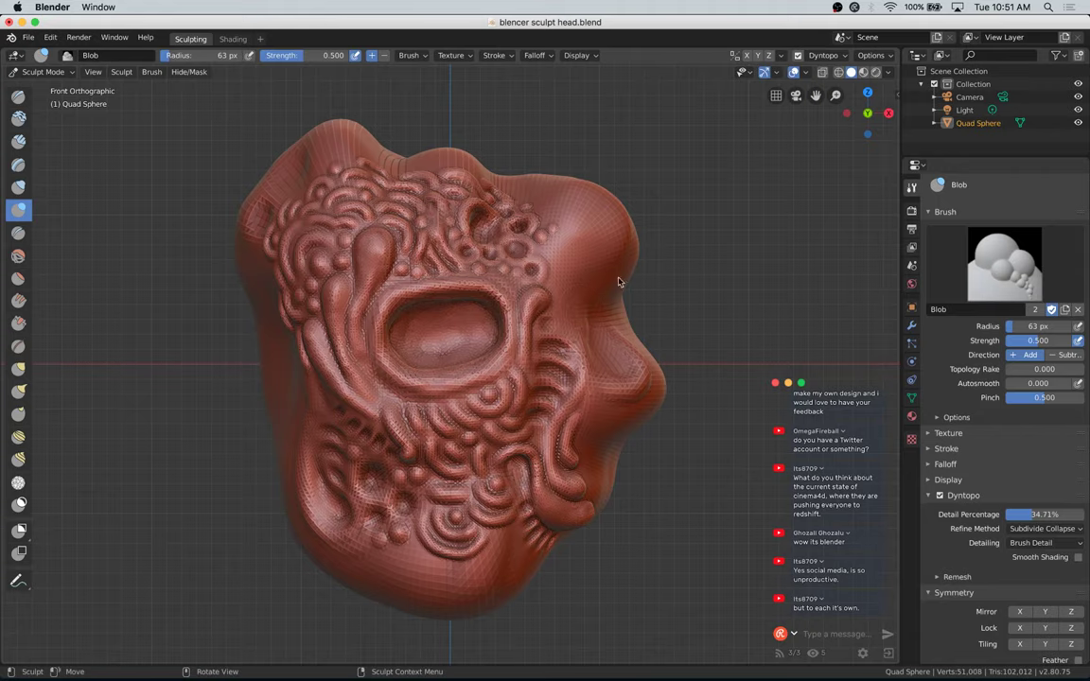
Step: Sculpt a continuous ridge from the brow bulge down the side of the nose and hooking around the nostril area
{"action": "left_click_drag", "start_coordinate": [866, 112], "coordinate": [454, 353]}
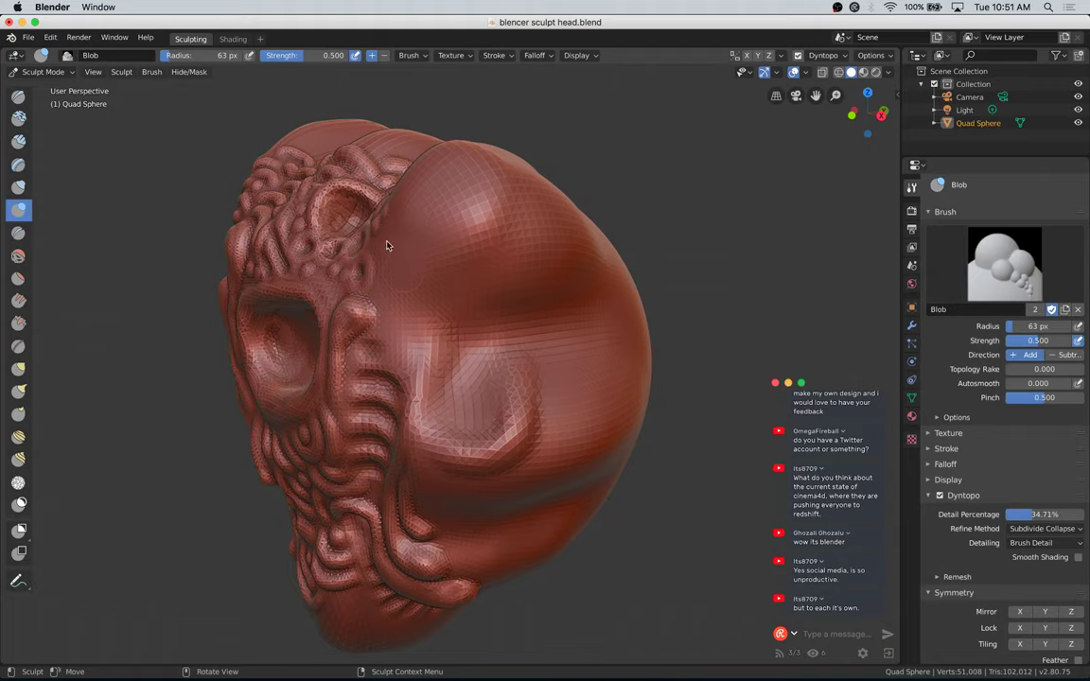
{"action": "left_click_drag", "start_coordinate": [387, 246], "coordinate": [419, 311]}
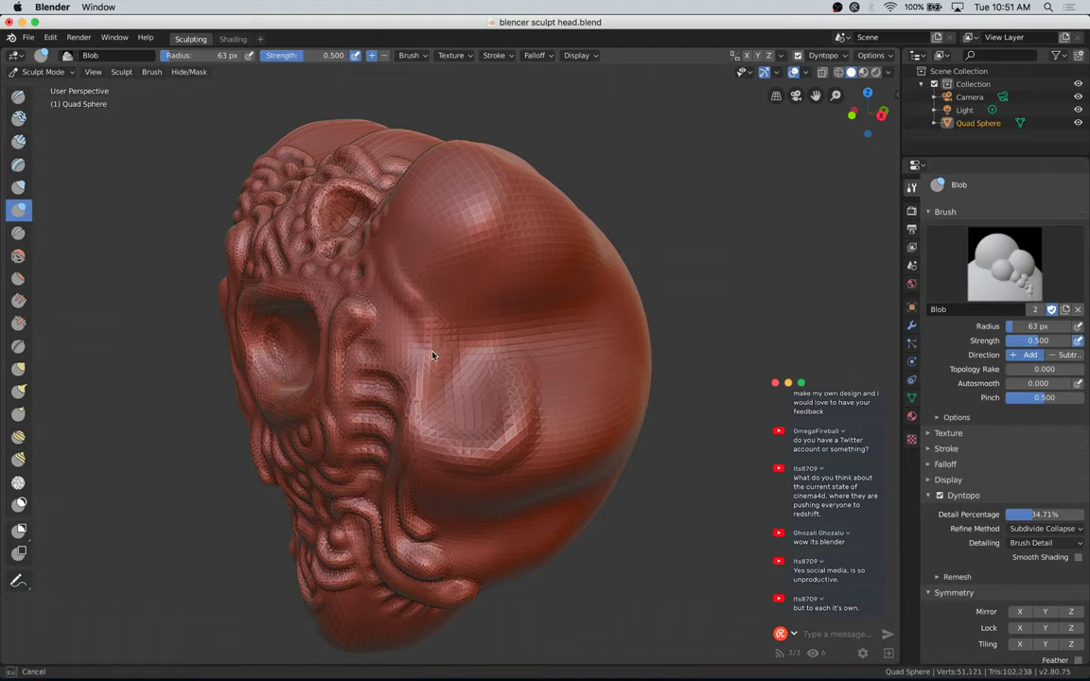
{"action": "mouse_move", "coordinate": [429, 433]}
{"action": "left_mouse_down"}
{"action": "mouse_move", "coordinate": [457, 452]}
{"action": "mouse_move", "coordinate": [507, 442]}
{"action": "left_mouse_up"}
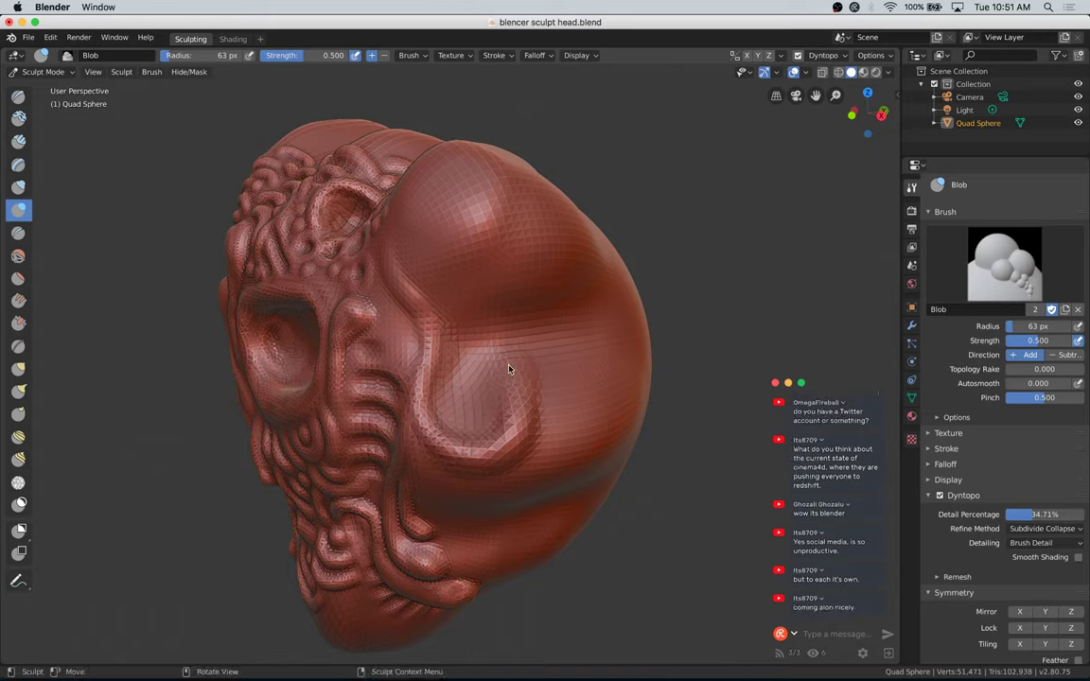
{"action": "mouse_move", "coordinate": [509, 365]}
{"action": "left_mouse_down"}
{"action": "mouse_move", "coordinate": [516, 448]}
{"action": "mouse_move", "coordinate": [442, 455]}
{"action": "mouse_move", "coordinate": [510, 438]}
{"action": "mouse_move", "coordinate": [430, 426]}
{"action": "mouse_move", "coordinate": [426, 370]}
{"action": "left_mouse_up"}
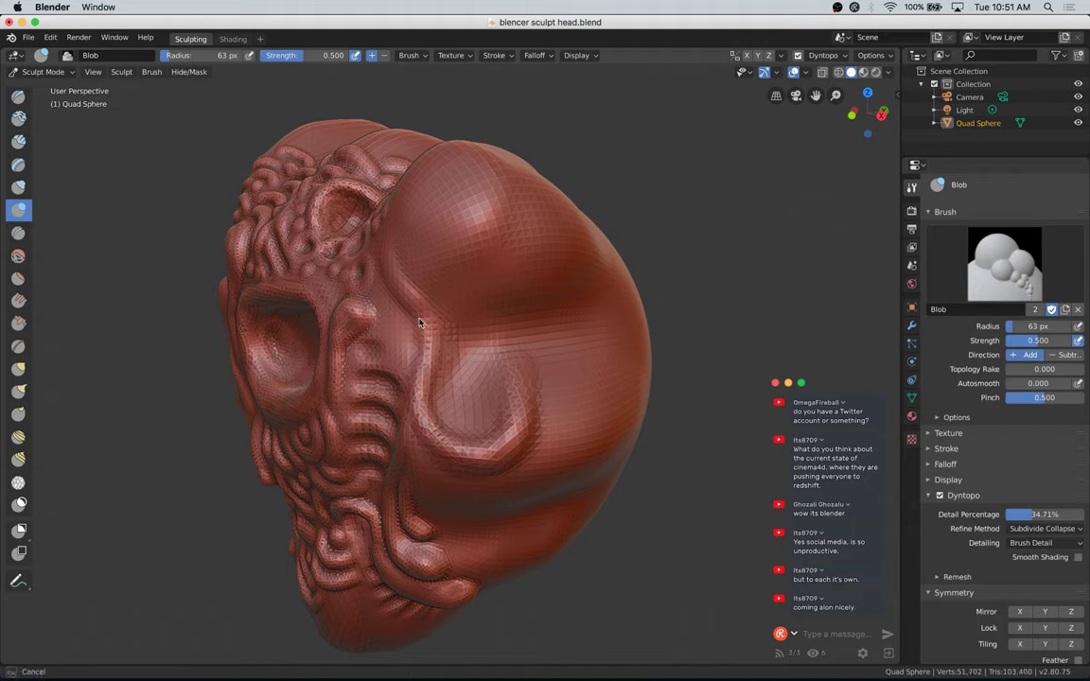
{"action": "left_click_drag", "start_coordinate": [421, 324], "coordinate": [372, 270]}
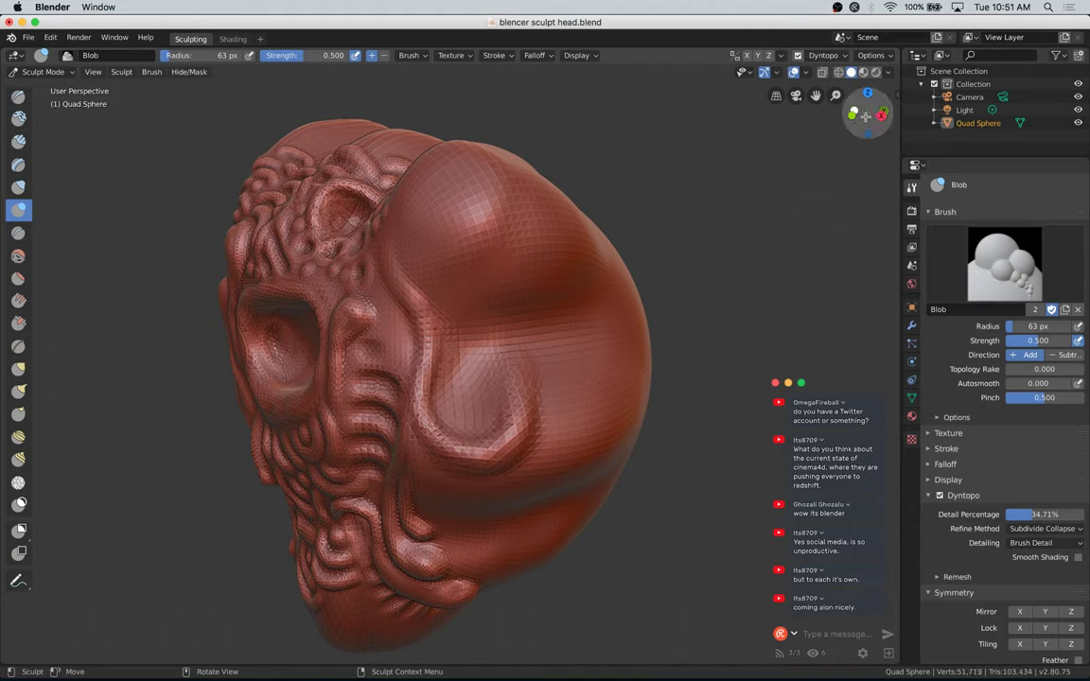
{"action": "left_click_drag", "start_coordinate": [865, 116], "coordinate": [801, 126]}
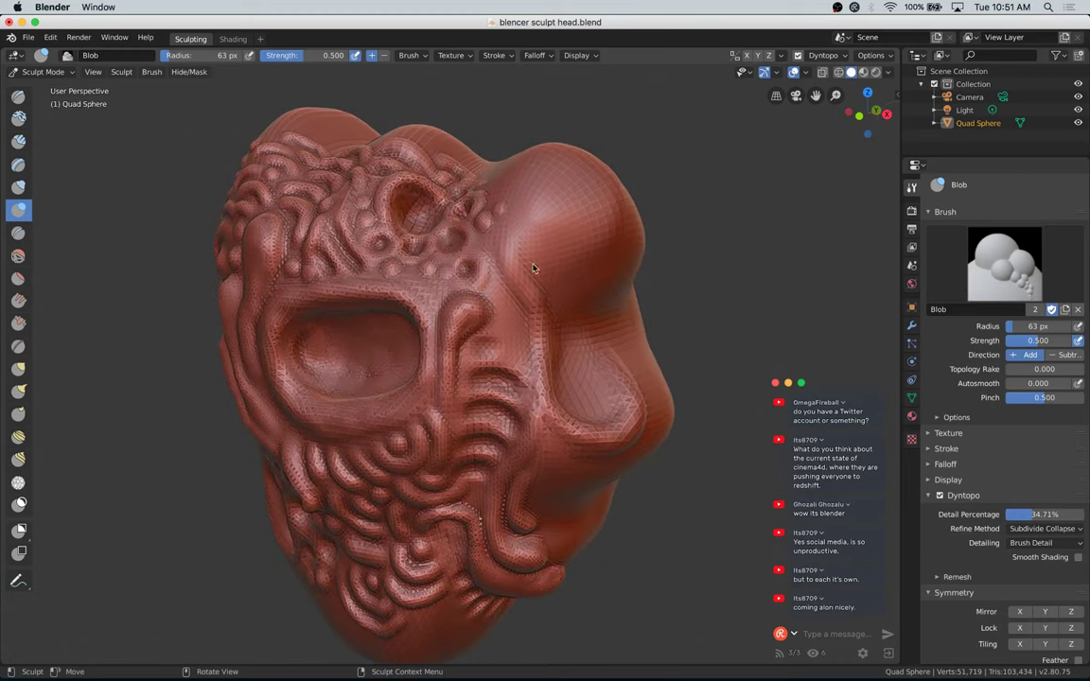
{"action": "left_click_drag", "start_coordinate": [532, 337], "coordinate": [554, 417]}
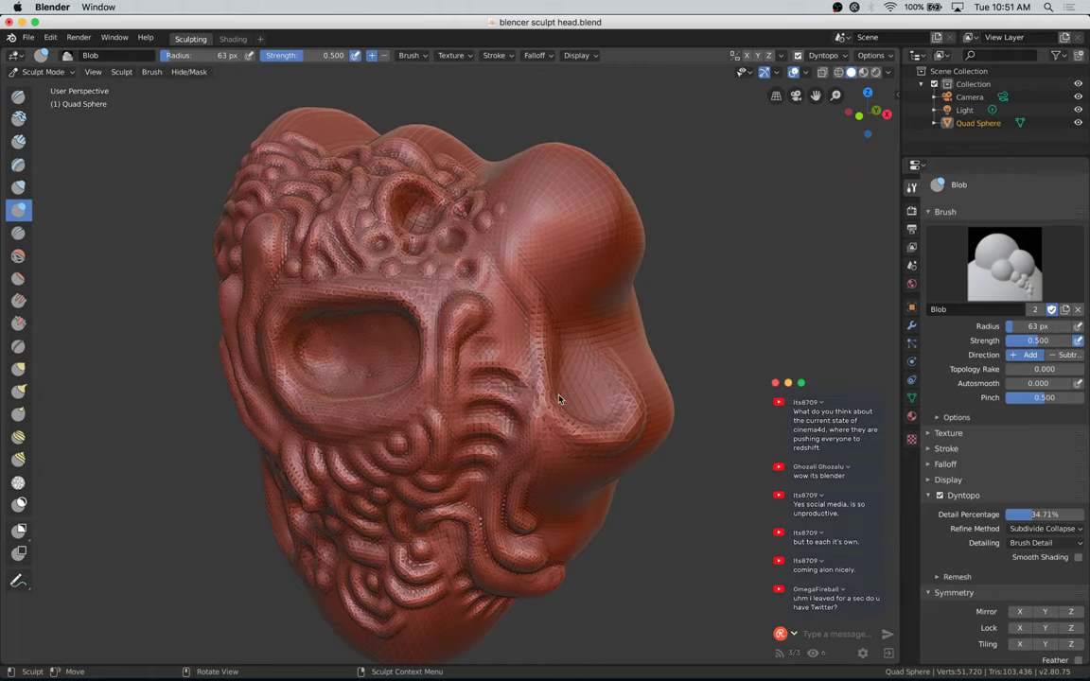
{"action": "mouse_move", "coordinate": [557, 400]}
{"action": "middle_mouse_down"}
{"action": "mouse_move", "coordinate": [577, 389]}
{"action": "mouse_move", "coordinate": [571, 401]}
{"action": "middle_mouse_up"}
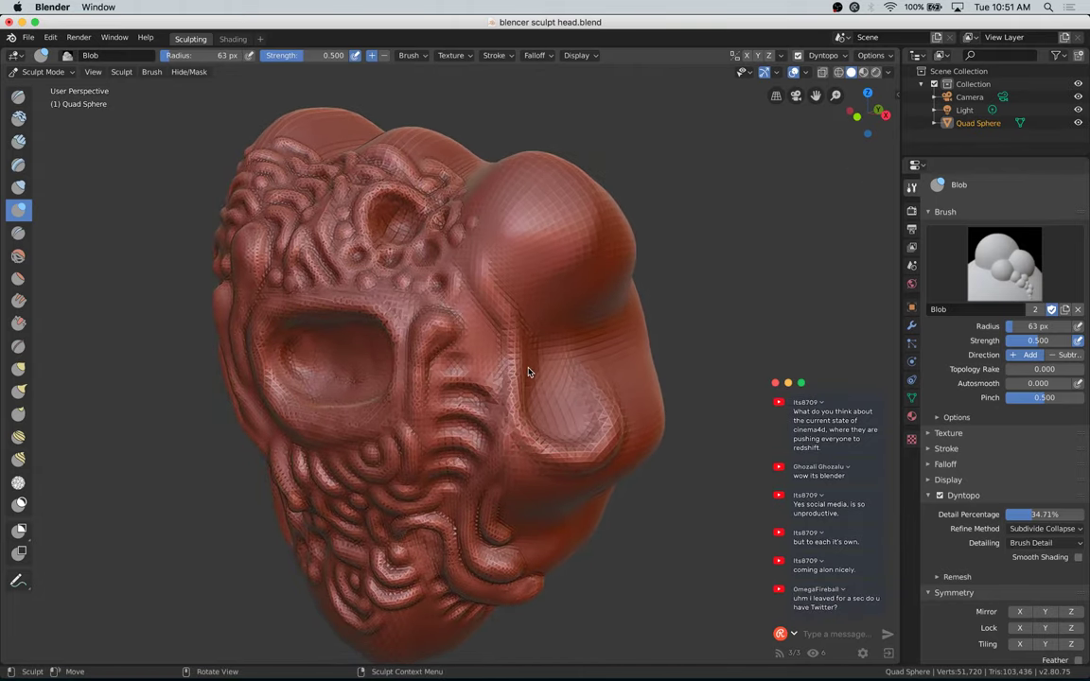
{"action": "scroll", "coordinate": [528, 371], "scroll_direction": "down", "scroll_amount": 5}
{"action": "scroll", "coordinate": [528, 370], "scroll_direction": "up", "scroll_amount": 12}
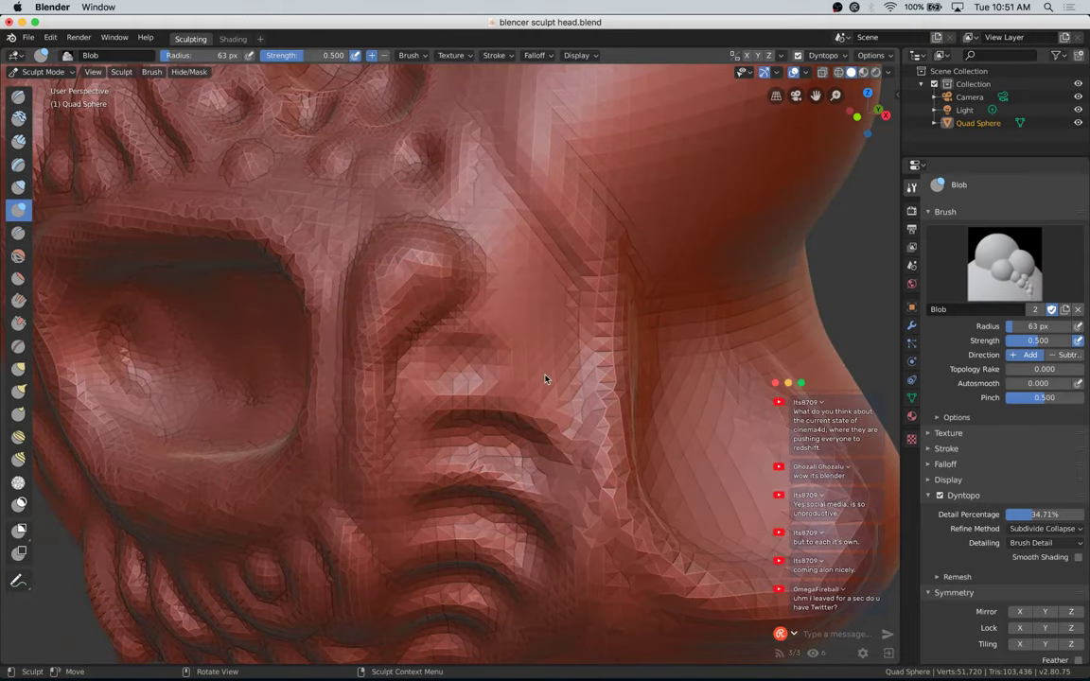
{"action": "scroll", "coordinate": [511, 274], "scroll_direction": "down", "scroll_amount": 4}
{"action": "scroll", "coordinate": [492, 237], "scroll_direction": "up", "scroll_amount": 4}
{"action": "scroll", "coordinate": [478, 230], "scroll_direction": "down", "scroll_amount": 3}
{"action": "scroll", "coordinate": [469, 222], "scroll_direction": "up", "scroll_amount": 3}
{"action": "left_click_drag", "start_coordinate": [465, 204], "coordinate": [504, 187], "text": "ctrl"}
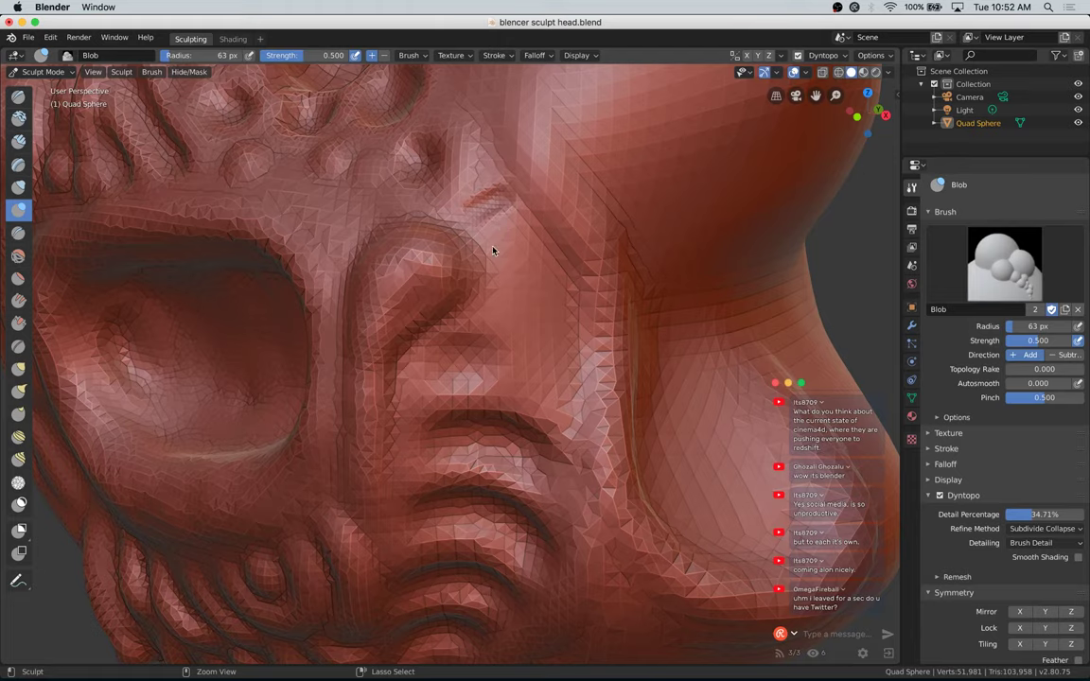
{"action": "scroll", "coordinate": [493, 250], "scroll_direction": "down", "scroll_amount": 3}
{"action": "scroll", "coordinate": [518, 264], "scroll_direction": "up", "scroll_amount": 3}
{"action": "scroll", "coordinate": [517, 264], "scroll_direction": "down", "scroll_amount": 3}
{"action": "key", "text": "ctrl+z"}
{"action": "scroll", "coordinate": [720, 217], "scroll_direction": "up", "scroll_amount": 3}
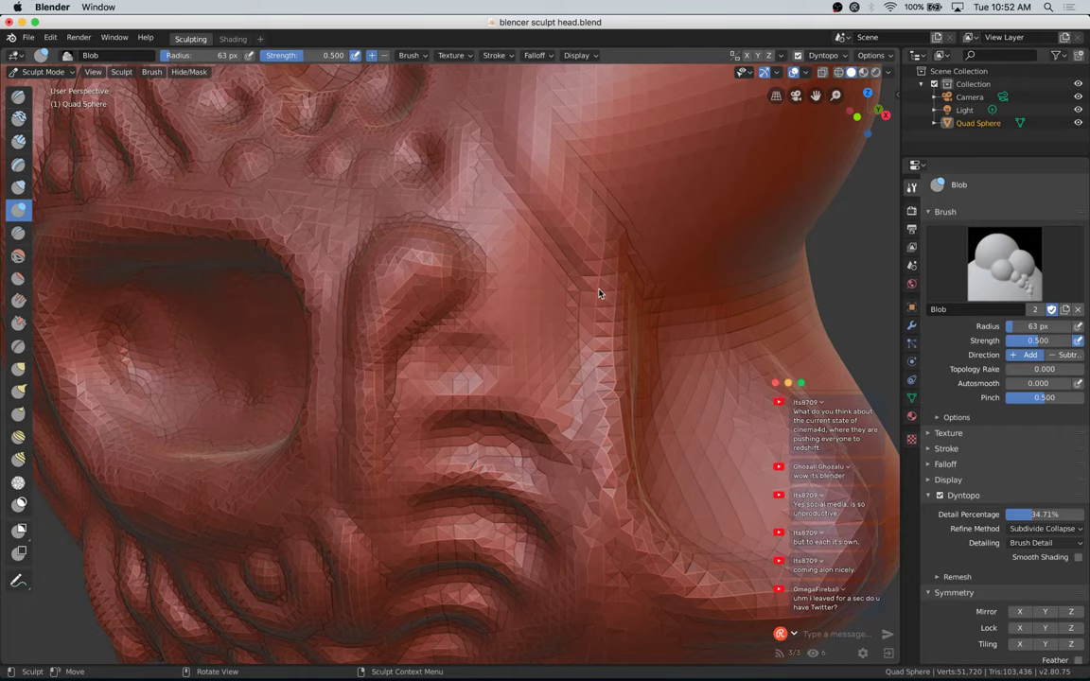
Step: Sculpt a stack of short curved ridges and grooves between the hooked ridge beside the eye socket and the nose ridge
{"action": "scroll", "coordinate": [598, 293], "scroll_direction": "down", "scroll_amount": 3}
{"action": "scroll", "coordinate": [596, 296], "scroll_direction": "up", "scroll_amount": 5}
{"action": "scroll", "coordinate": [597, 296], "scroll_direction": "down", "scroll_amount": 5}
{"action": "scroll", "coordinate": [606, 295], "scroll_direction": "up", "scroll_amount": 2}
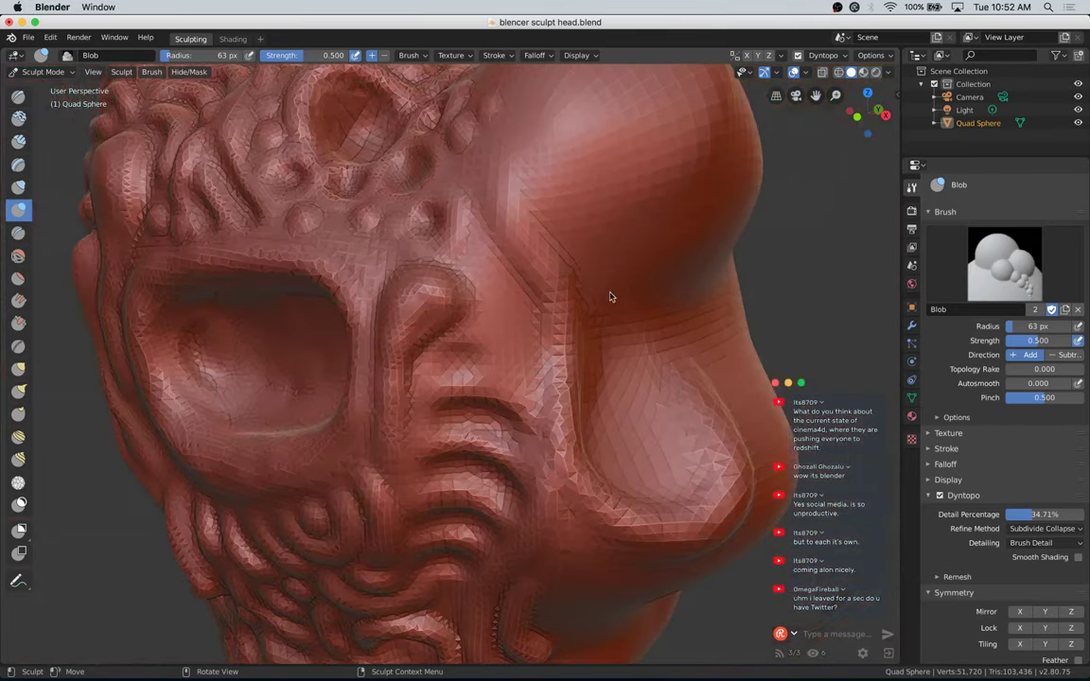
{"action": "left_click_drag", "start_coordinate": [477, 273], "coordinate": [508, 312]}
{"action": "mouse_move", "coordinate": [471, 270]}
{"action": "left_mouse_down"}
{"action": "mouse_move", "coordinate": [525, 326]}
{"action": "mouse_move", "coordinate": [537, 392]}
{"action": "left_mouse_up"}
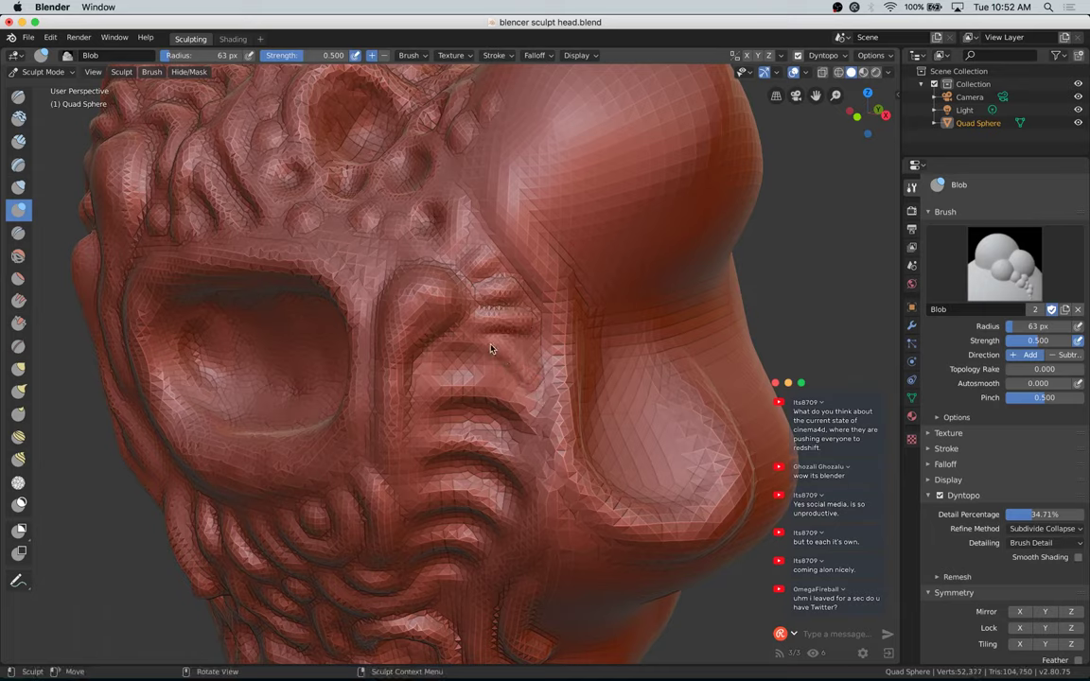
{"action": "left_click_drag", "start_coordinate": [492, 347], "coordinate": [536, 392]}
{"action": "mouse_move", "coordinate": [463, 355]}
{"action": "left_mouse_down"}
{"action": "mouse_move", "coordinate": [452, 377]}
{"action": "mouse_move", "coordinate": [439, 368]}
{"action": "left_mouse_up"}
{"action": "left_click_drag", "start_coordinate": [508, 390], "coordinate": [441, 382]}
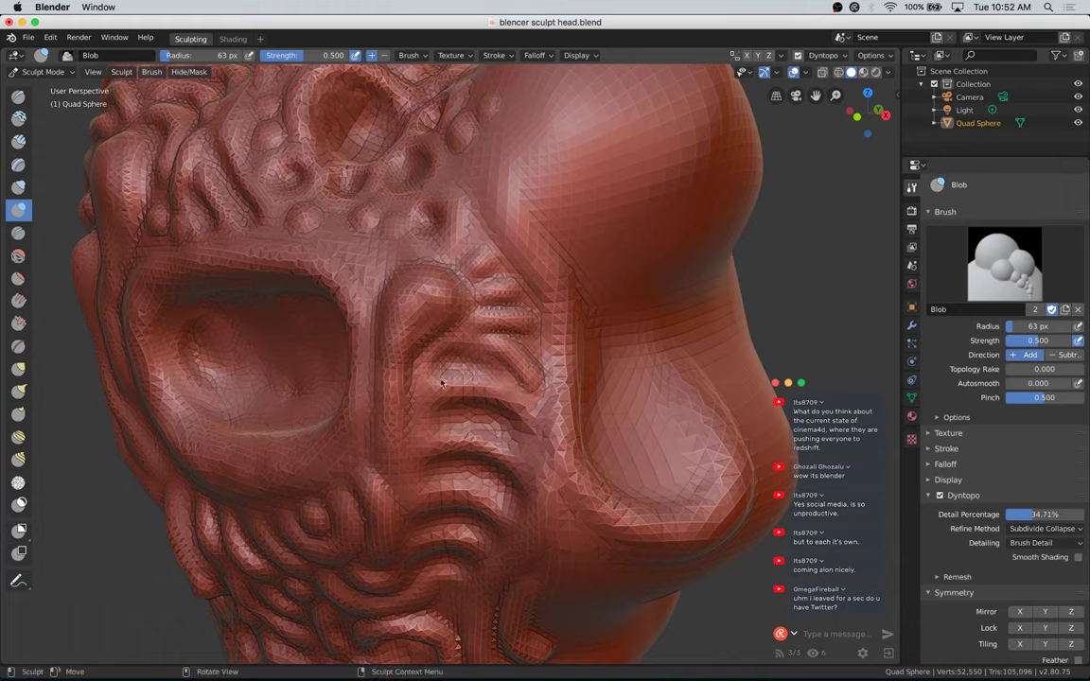
Step: Build up the hooked ridge beside the eye socket and smooth the surface along its eye-side edge
{"action": "mouse_move", "coordinate": [435, 316]}
{"action": "left_mouse_down"}
{"action": "mouse_move", "coordinate": [414, 336]}
{"action": "mouse_move", "coordinate": [388, 421]}
{"action": "mouse_move", "coordinate": [397, 394]}
{"action": "left_mouse_up"}
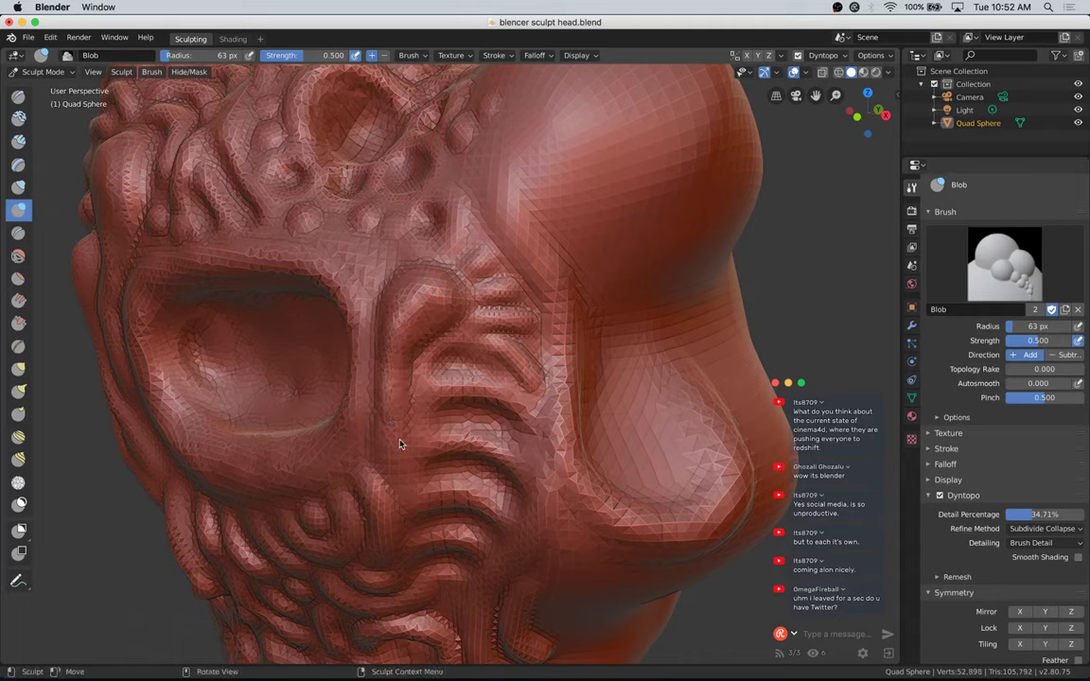
{"action": "mouse_move", "coordinate": [398, 442]}
{"action": "left_mouse_down"}
{"action": "mouse_move", "coordinate": [387, 445]}
{"action": "mouse_move", "coordinate": [390, 416]}
{"action": "left_mouse_up"}
{"action": "mouse_move", "coordinate": [393, 331]}
{"action": "left_mouse_down", "text": "shift"}
{"action": "mouse_move", "coordinate": [395, 322]}
{"action": "mouse_move", "coordinate": [393, 371]}
{"action": "left_mouse_up", "text": "shift"}
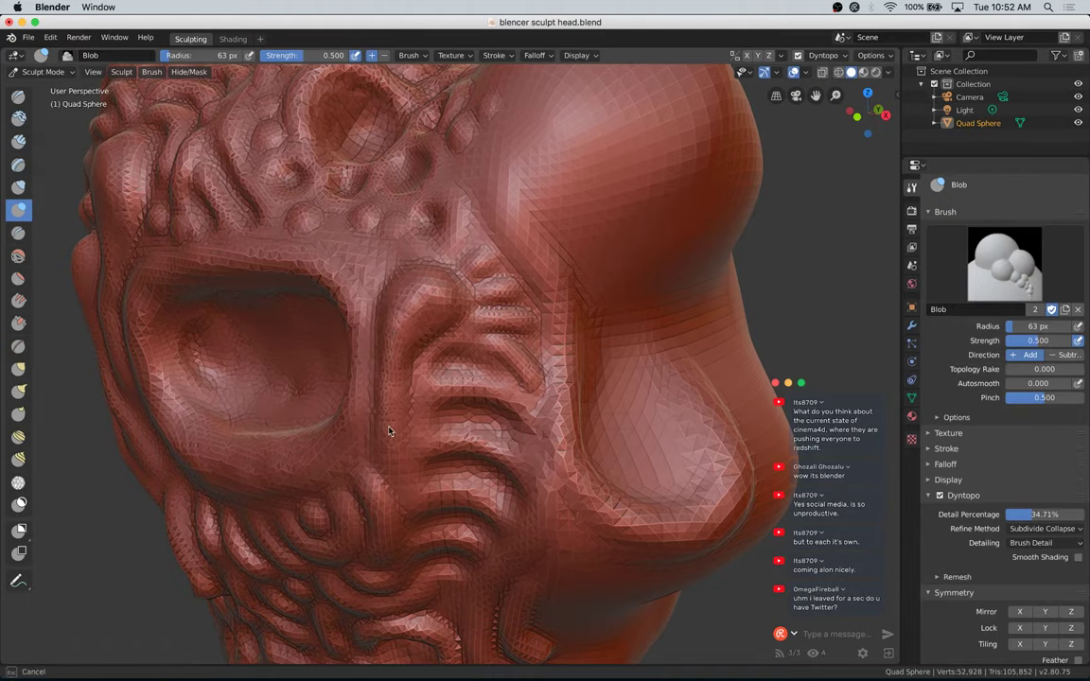
Step: Enlarge the brush radius to 94 px and thicken the ridge curling around the nostril area
{"action": "left_click_drag", "start_coordinate": [872, 121], "coordinate": [845, 110]}
{"action": "key", "text": "f"}
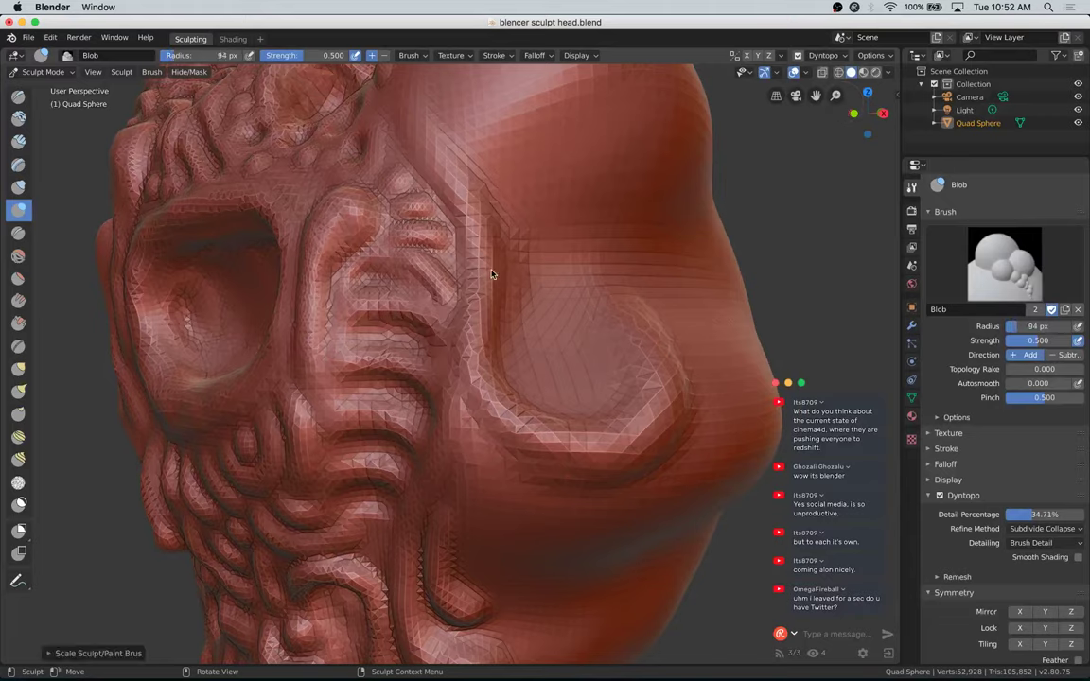
{"action": "mouse_move", "coordinate": [502, 304]}
{"action": "left_mouse_down"}
{"action": "mouse_move", "coordinate": [496, 363]}
{"action": "mouse_move", "coordinate": [515, 388]}
{"action": "mouse_move", "coordinate": [490, 349]}
{"action": "mouse_move", "coordinate": [492, 309]}
{"action": "mouse_move", "coordinate": [532, 402]}
{"action": "mouse_move", "coordinate": [502, 377]}
{"action": "mouse_move", "coordinate": [533, 418]}
{"action": "mouse_move", "coordinate": [523, 409]}
{"action": "left_mouse_up"}
{"action": "mouse_move", "coordinate": [489, 355]}
{"action": "left_mouse_down"}
{"action": "mouse_move", "coordinate": [574, 418]}
{"action": "mouse_move", "coordinate": [566, 433]}
{"action": "mouse_move", "coordinate": [554, 393]}
{"action": "mouse_move", "coordinate": [533, 390]}
{"action": "mouse_move", "coordinate": [524, 422]}
{"action": "left_mouse_up"}
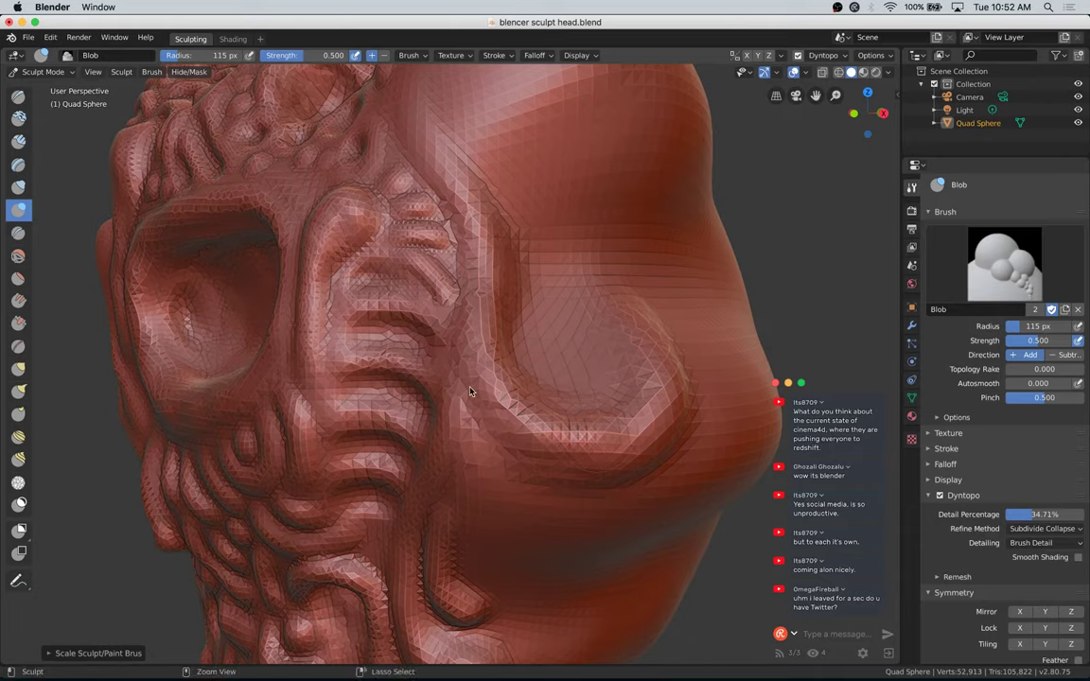
Step: Carve along the underside of the nostril ridge and build up its lower curve with a 115 px brush radius
{"action": "mouse_move", "coordinate": [473, 390]}
{"action": "left_mouse_down", "text": "ctrl"}
{"action": "mouse_move", "coordinate": [501, 457]}
{"action": "mouse_move", "coordinate": [554, 481]}
{"action": "left_mouse_up", "text": "ctrl"}
{"action": "left_click_drag", "start_coordinate": [474, 385], "coordinate": [553, 474]}
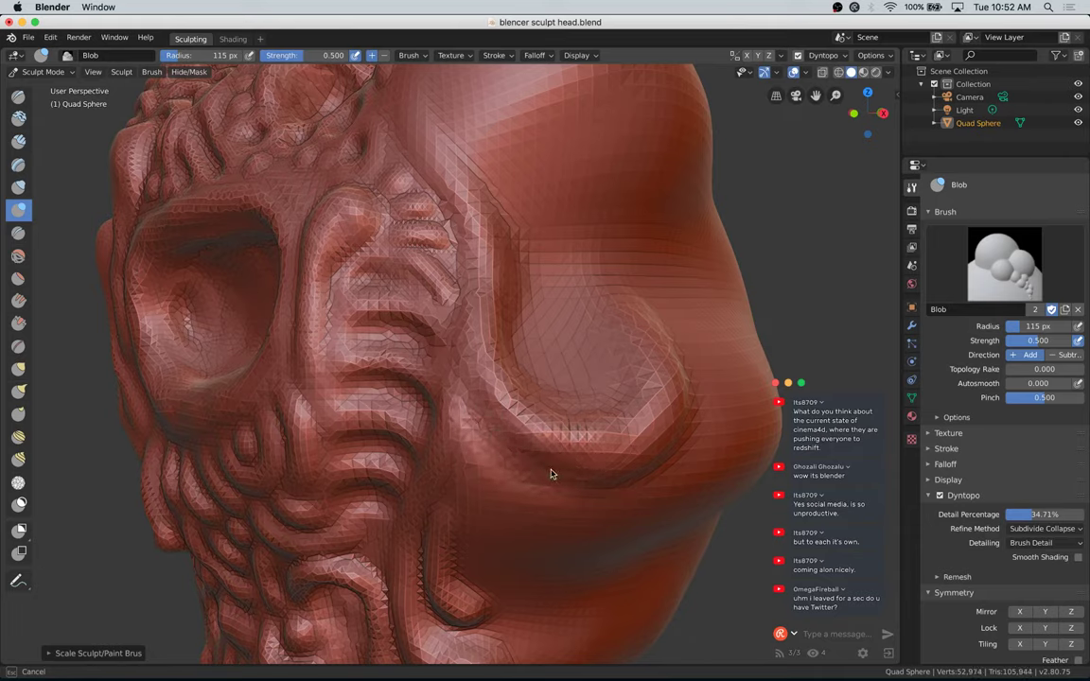
{"action": "mouse_move", "coordinate": [485, 378]}
{"action": "left_mouse_down"}
{"action": "mouse_move", "coordinate": [514, 433]}
{"action": "mouse_move", "coordinate": [446, 340]}
{"action": "mouse_move", "coordinate": [498, 399]}
{"action": "mouse_move", "coordinate": [517, 395]}
{"action": "mouse_move", "coordinate": [598, 451]}
{"action": "mouse_move", "coordinate": [600, 439]}
{"action": "left_mouse_up"}
{"action": "left_click", "coordinate": [589, 451]}
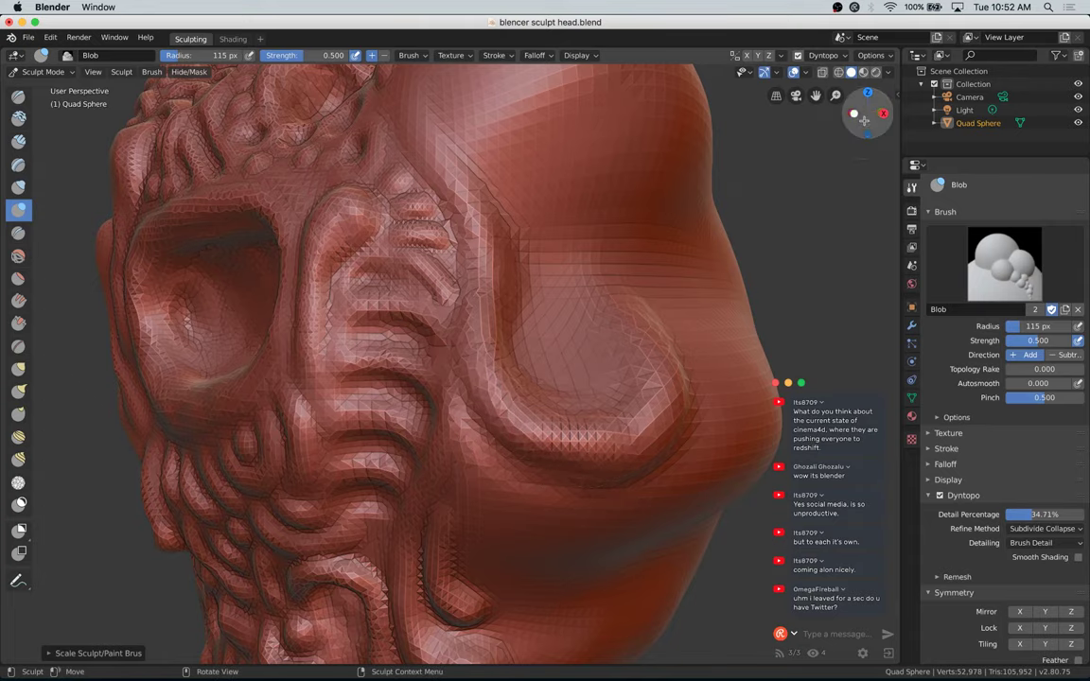
Step: Reduce the brush radius to 65 px and save the head file
{"action": "mouse_move", "coordinate": [869, 114]}
{"action": "left_mouse_down"}
{"action": "mouse_move", "coordinate": [883, 99]}
{"action": "mouse_move", "coordinate": [814, 92]}
{"action": "mouse_move", "coordinate": [791, 287]}
{"action": "left_mouse_up"}
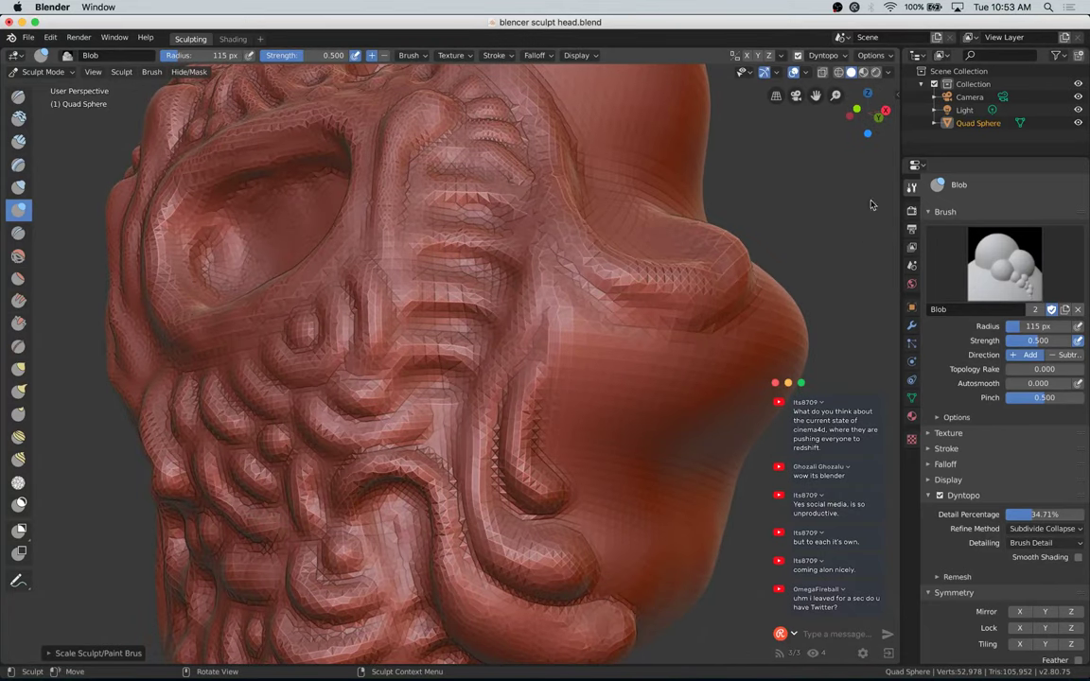
{"action": "left_click", "coordinate": [856, 113]}
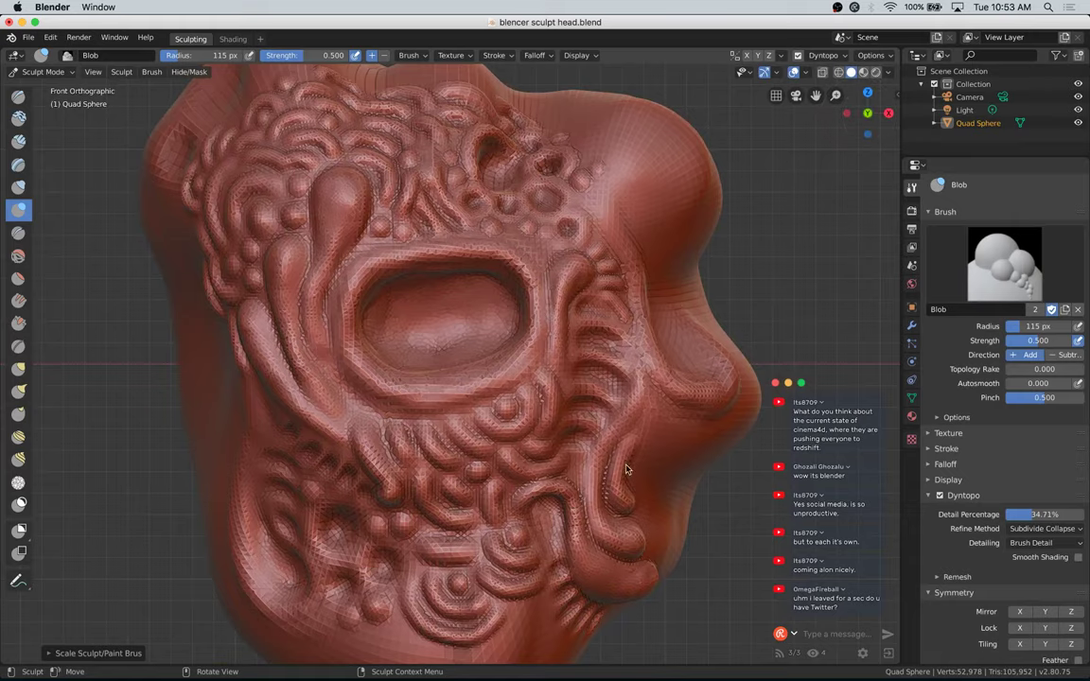
{"action": "scroll", "coordinate": [518, 494], "scroll_direction": "down", "scroll_amount": 2}
{"action": "scroll", "coordinate": [516, 507], "scroll_direction": "up", "scroll_amount": 8}
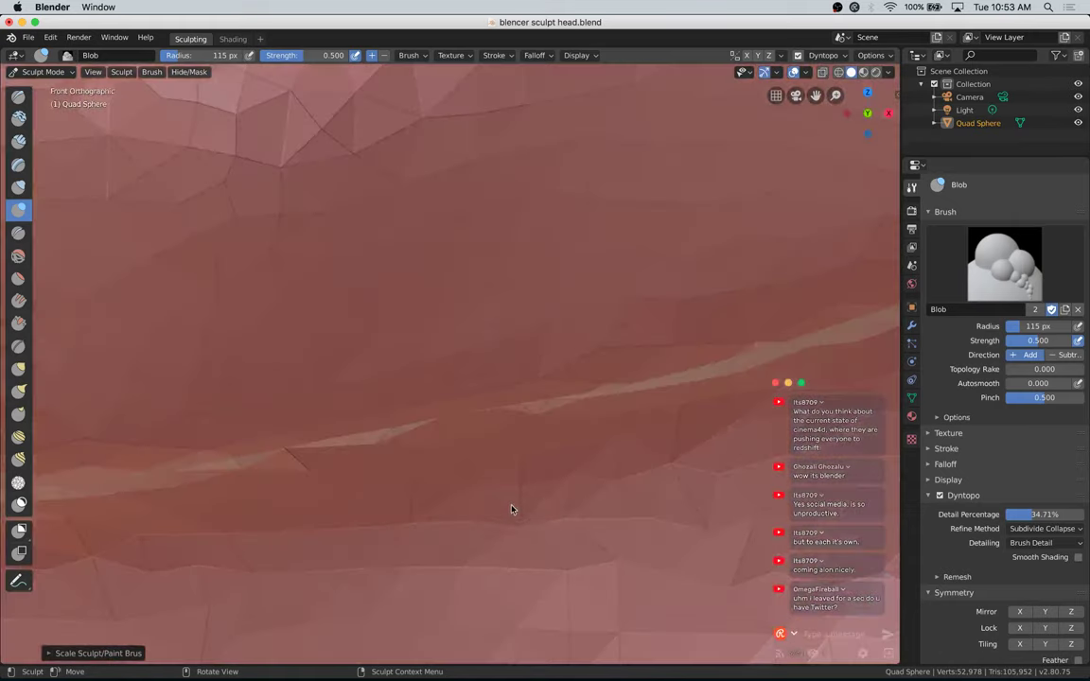
{"action": "scroll", "coordinate": [513, 508], "scroll_direction": "down", "scroll_amount": 15}
{"action": "scroll", "coordinate": [516, 497], "scroll_direction": "up", "scroll_amount": 6}
{"action": "scroll", "coordinate": [515, 499], "scroll_direction": "down", "scroll_amount": 2}
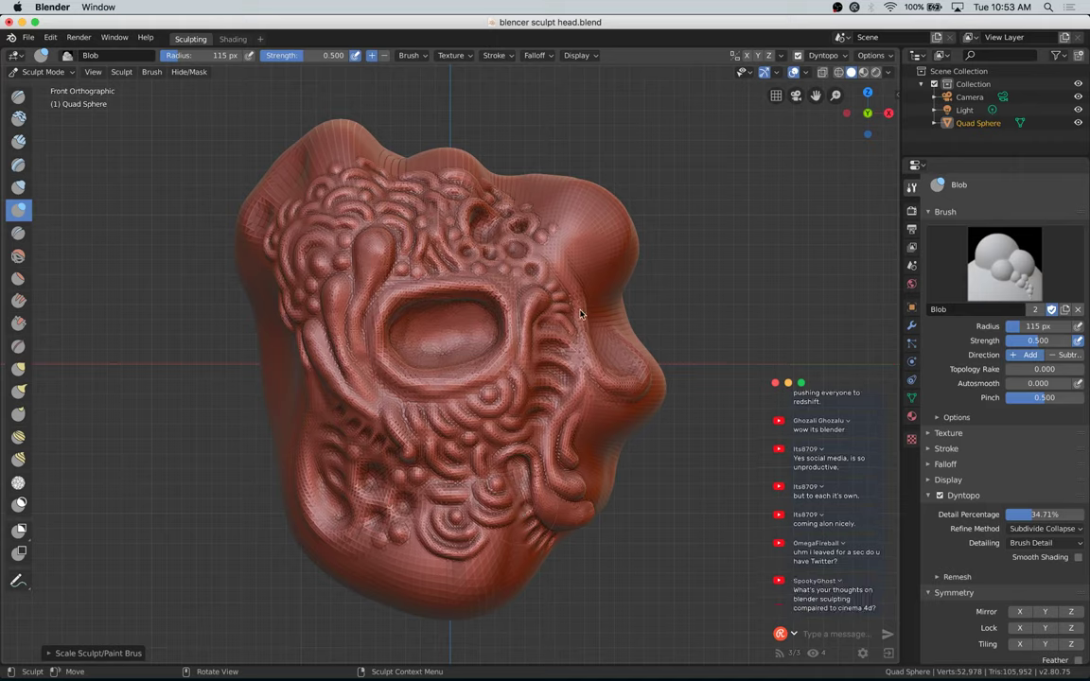
{"action": "key", "text": "bracketleft"}
{"action": "key", "text": "bracketleft"}
{"action": "key", "text": "bracketleft"}
{"action": "key", "text": "bracketleft"}
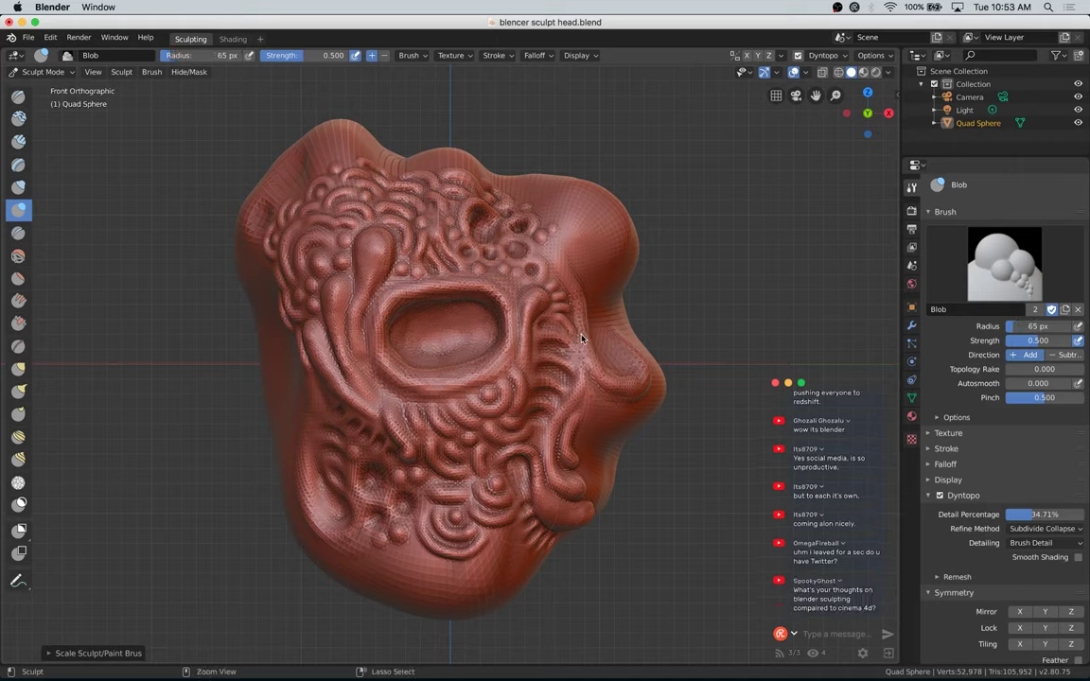
{"action": "key", "text": "super+s"}
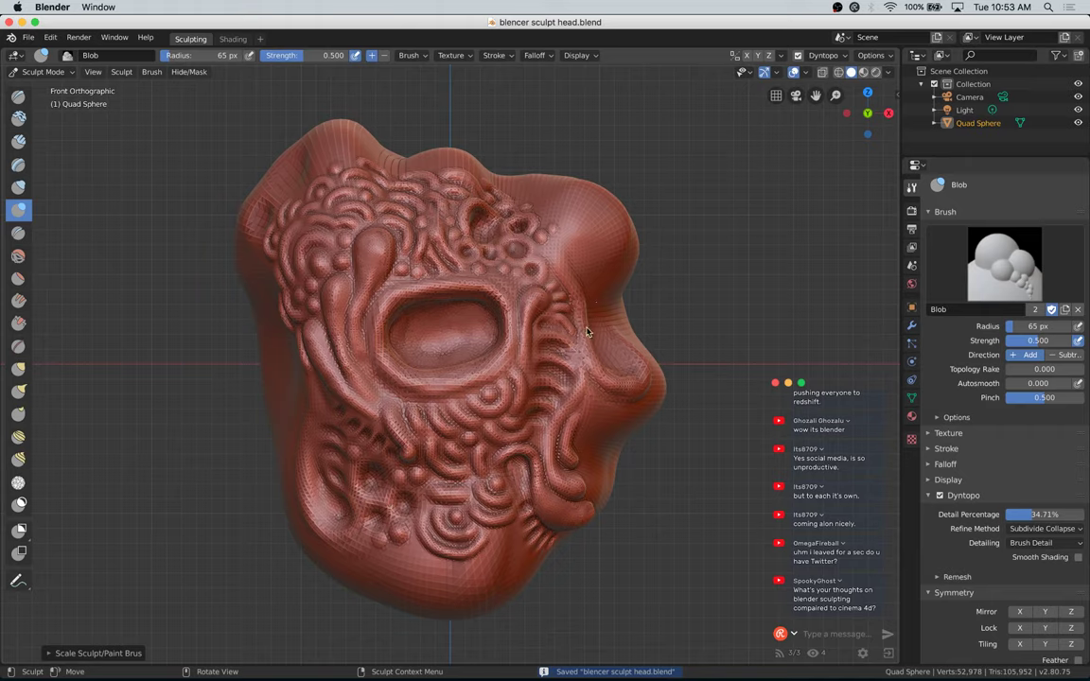
Step: Keep the viewport in Solid shading and rework the hollow and rim of the nostril with short Blob strokes
{"action": "key", "text": "z"}
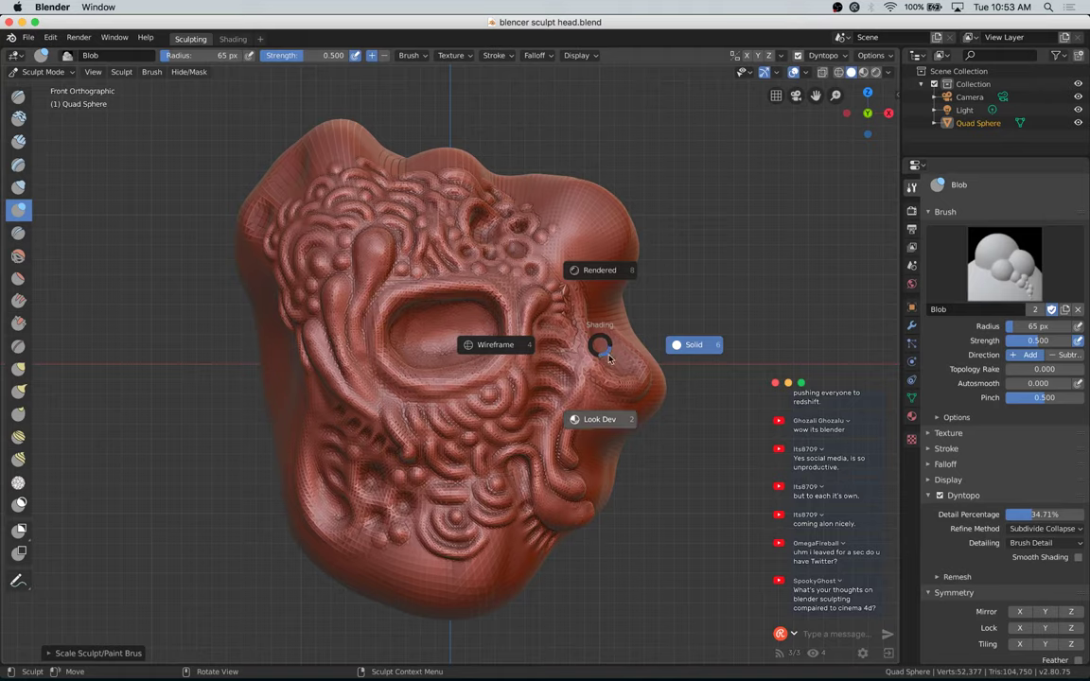
{"action": "left_click", "coordinate": [686, 357]}
{"action": "mouse_move", "coordinate": [686, 357]}
{"action": "left_mouse_down"}
{"action": "mouse_move", "coordinate": [630, 337]}
{"action": "mouse_move", "coordinate": [598, 369]}
{"action": "mouse_move", "coordinate": [645, 397]}
{"action": "mouse_move", "coordinate": [624, 318]}
{"action": "left_mouse_up"}
{"action": "mouse_move", "coordinate": [621, 362]}
{"action": "left_mouse_down"}
{"action": "mouse_move", "coordinate": [599, 334]}
{"action": "mouse_move", "coordinate": [603, 353]}
{"action": "left_mouse_up"}
{"action": "left_click_drag", "start_coordinate": [605, 357], "coordinate": [616, 362]}
Step: Reduce the brush radius to 36 px and add fine strokes along the nose ridge and the short drooping ridge on the cheek
{"action": "key", "text": "bracketleft"}
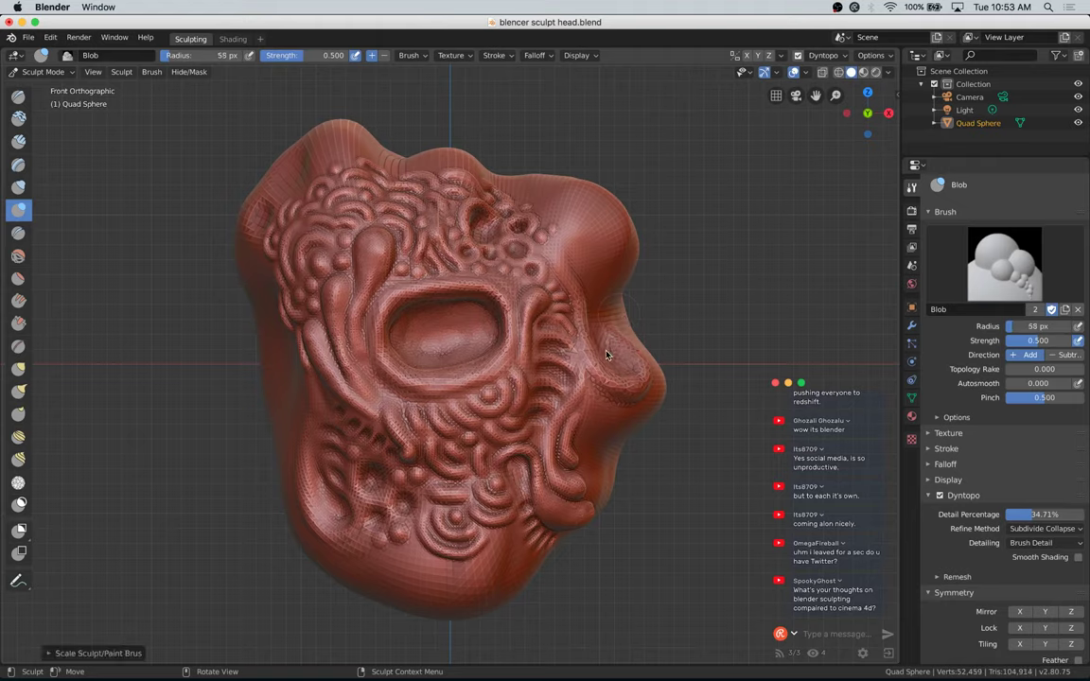
{"action": "key", "text": "bracketleft"}
{"action": "left_click_drag", "start_coordinate": [576, 301], "coordinate": [599, 364]}
{"action": "mouse_move", "coordinate": [581, 323]}
{"action": "left_mouse_down"}
{"action": "mouse_move", "coordinate": [596, 367]}
{"action": "mouse_move", "coordinate": [641, 378]}
{"action": "mouse_move", "coordinate": [587, 352]}
{"action": "left_mouse_up"}
{"action": "left_click", "coordinate": [614, 377]}
{"action": "left_click_drag", "start_coordinate": [859, 122], "coordinate": [817, 97]}
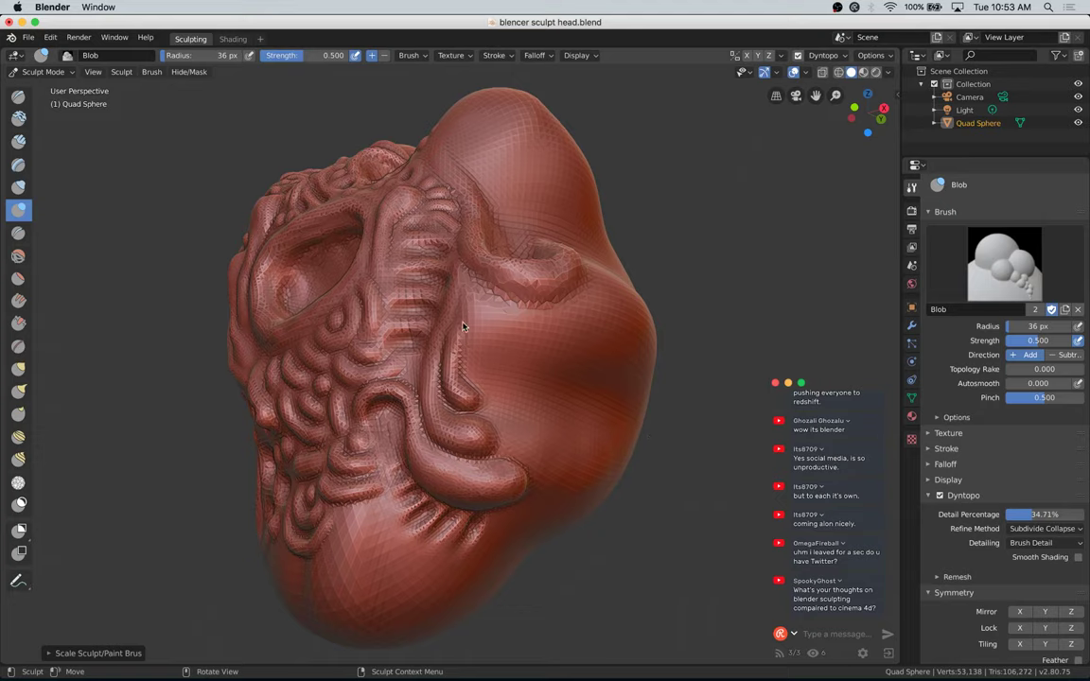
{"action": "mouse_move", "coordinate": [463, 322]}
{"action": "left_mouse_down"}
{"action": "mouse_move", "coordinate": [470, 300]}
{"action": "mouse_move", "coordinate": [463, 371]}
{"action": "mouse_move", "coordinate": [485, 389]}
{"action": "left_mouse_up"}
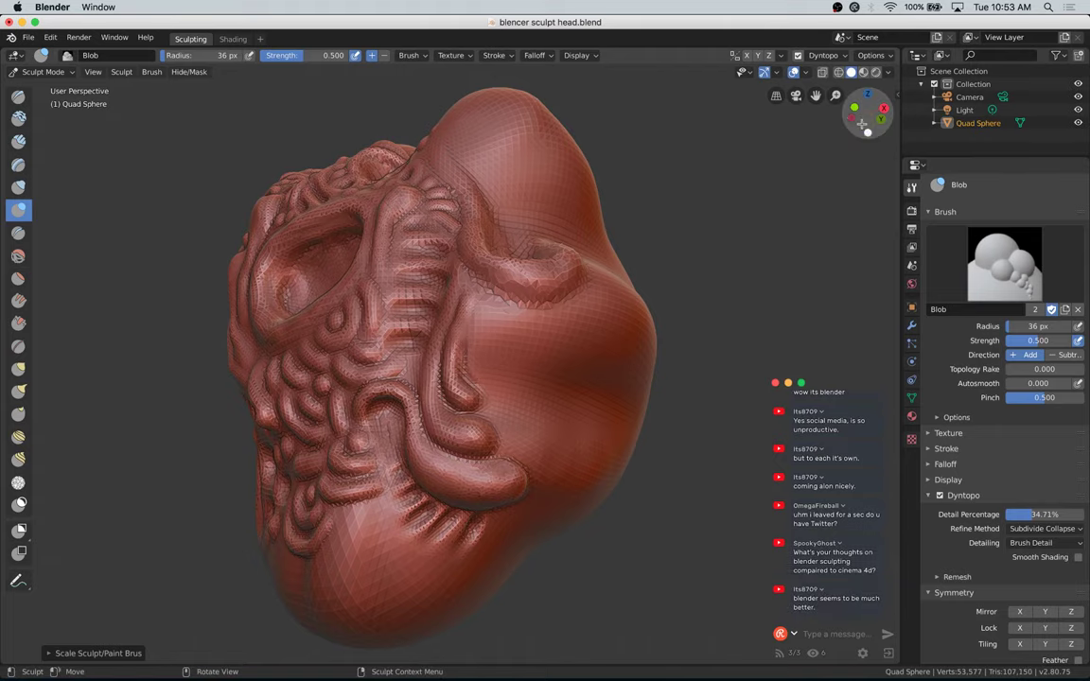
Step: Increase the Blob brush radius to 78 px, then build up and smooth the upper part of the short drooping cheek ridge
{"action": "mouse_move", "coordinate": [880, 117]}
{"action": "left_mouse_down"}
{"action": "mouse_move", "coordinate": [894, 102]}
{"action": "mouse_move", "coordinate": [857, 147]}
{"action": "left_mouse_up"}
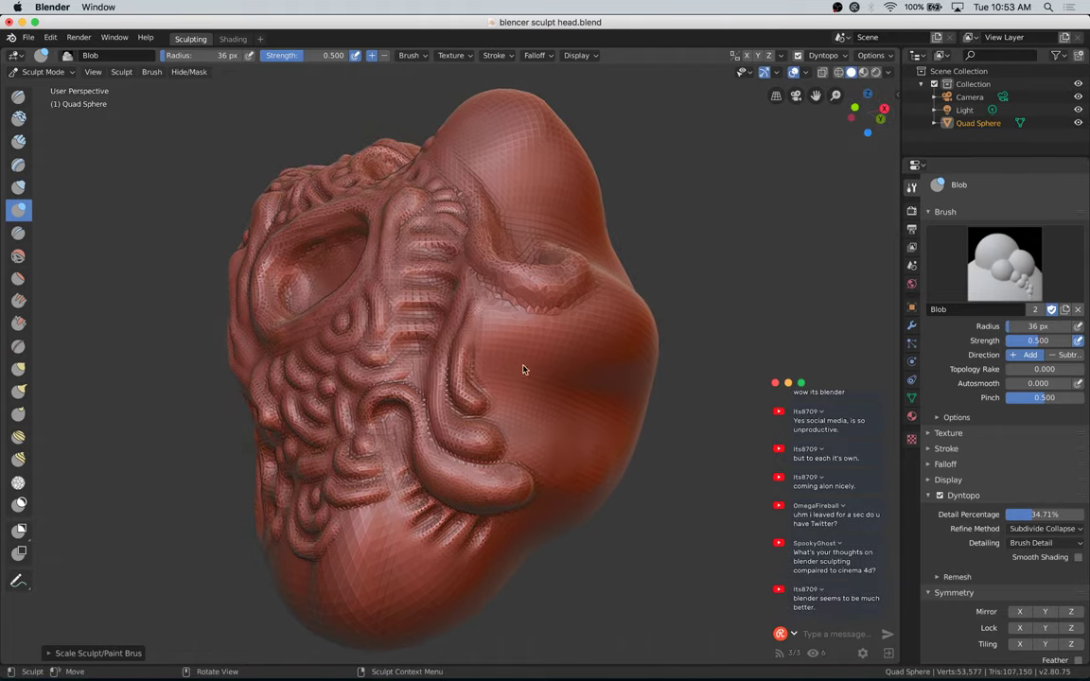
{"action": "middle_click_drag", "start_coordinate": [524, 370], "coordinate": [531, 377]}
{"action": "scroll", "coordinate": [530, 379], "scroll_direction": "up", "scroll_amount": 10}
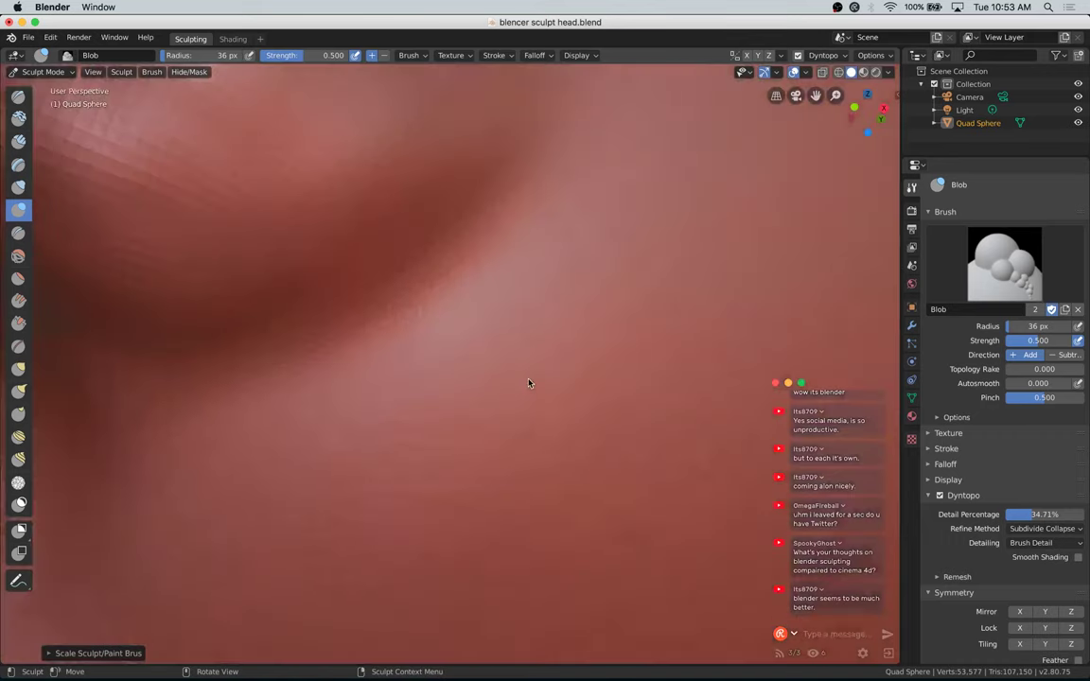
{"action": "scroll", "coordinate": [529, 378], "scroll_direction": "down", "scroll_amount": 6}
{"action": "scroll", "coordinate": [532, 373], "scroll_direction": "up", "scroll_amount": 5}
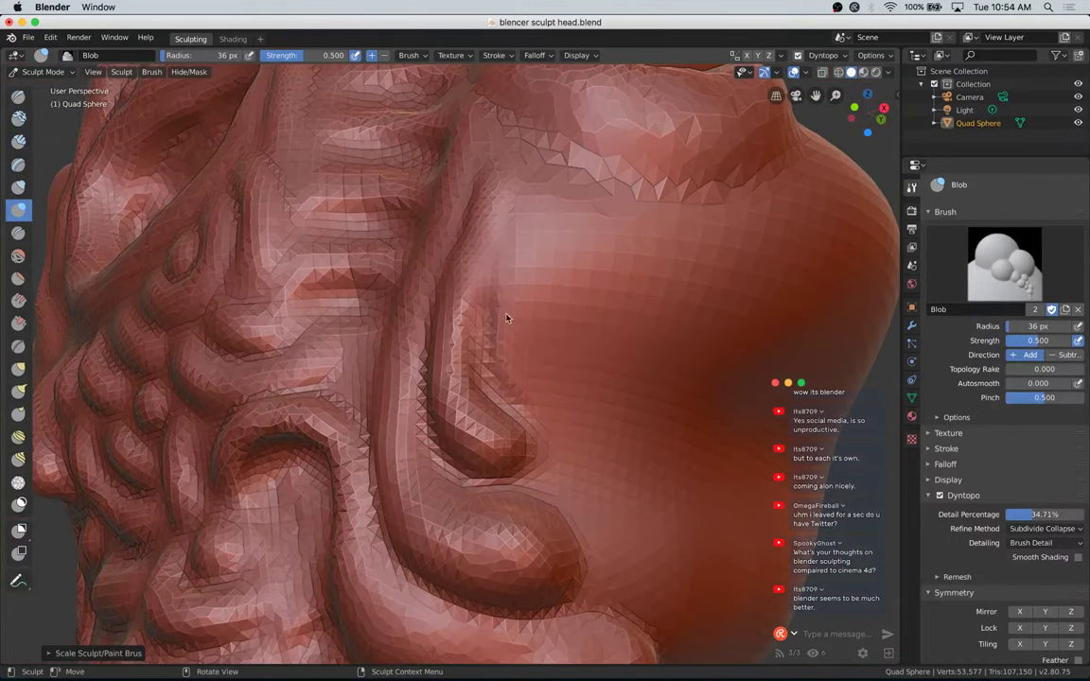
{"action": "scroll", "coordinate": [509, 283], "scroll_direction": "down", "scroll_amount": 4}
{"action": "scroll", "coordinate": [474, 246], "scroll_direction": "up", "scroll_amount": 4}
{"action": "left_click_drag", "start_coordinate": [474, 248], "coordinate": [482, 233]}
{"action": "key", "text": "ctrl+z"}
{"action": "left_click_drag", "start_coordinate": [484, 235], "coordinate": [461, 282]}
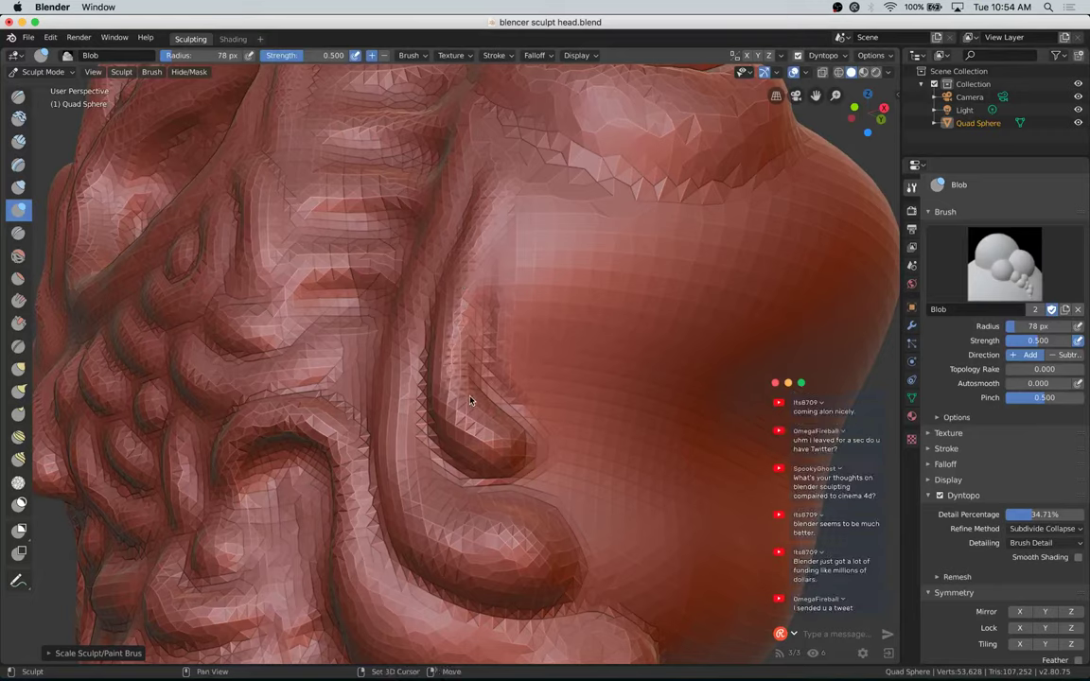
{"action": "mouse_move", "coordinate": [459, 331]}
{"action": "left_mouse_down", "text": "shift"}
{"action": "mouse_move", "coordinate": [500, 171]}
{"action": "mouse_move", "coordinate": [483, 227]}
{"action": "left_mouse_up", "text": "shift"}
{"action": "left_click_drag", "start_coordinate": [497, 182], "coordinate": [481, 227], "text": "shift"}
{"action": "left_click_drag", "start_coordinate": [488, 208], "coordinate": [474, 237], "text": "shift"}
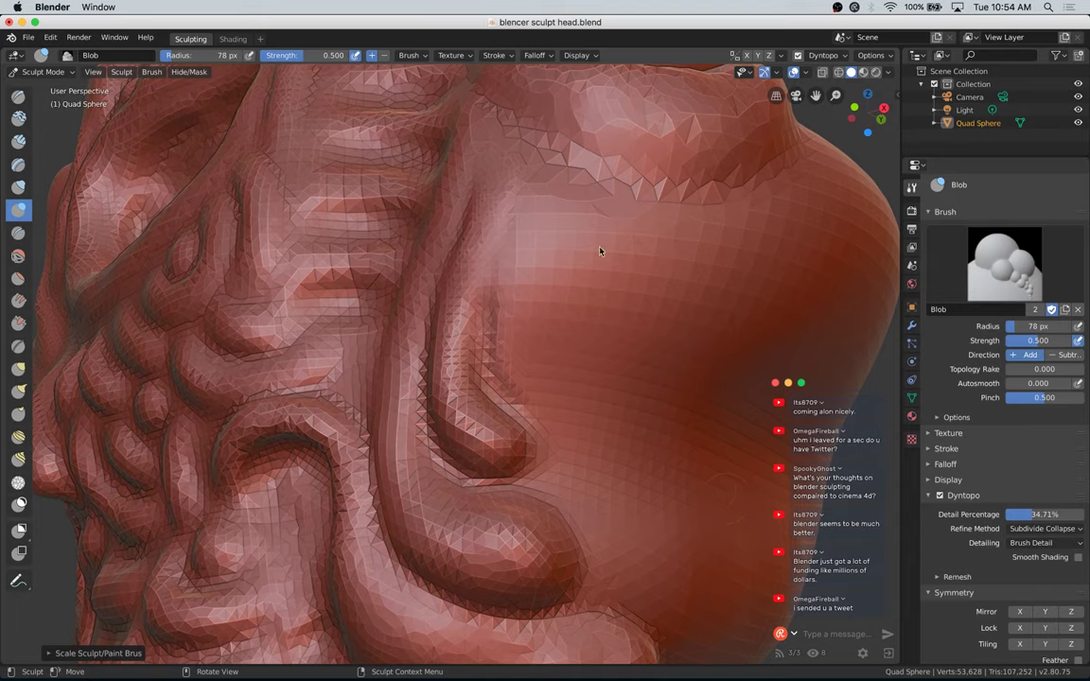
Step: Raise a round bump beside the drooping ridge's upper end and wrap a curved ridge beneath it
{"action": "left_click", "coordinate": [547, 219]}
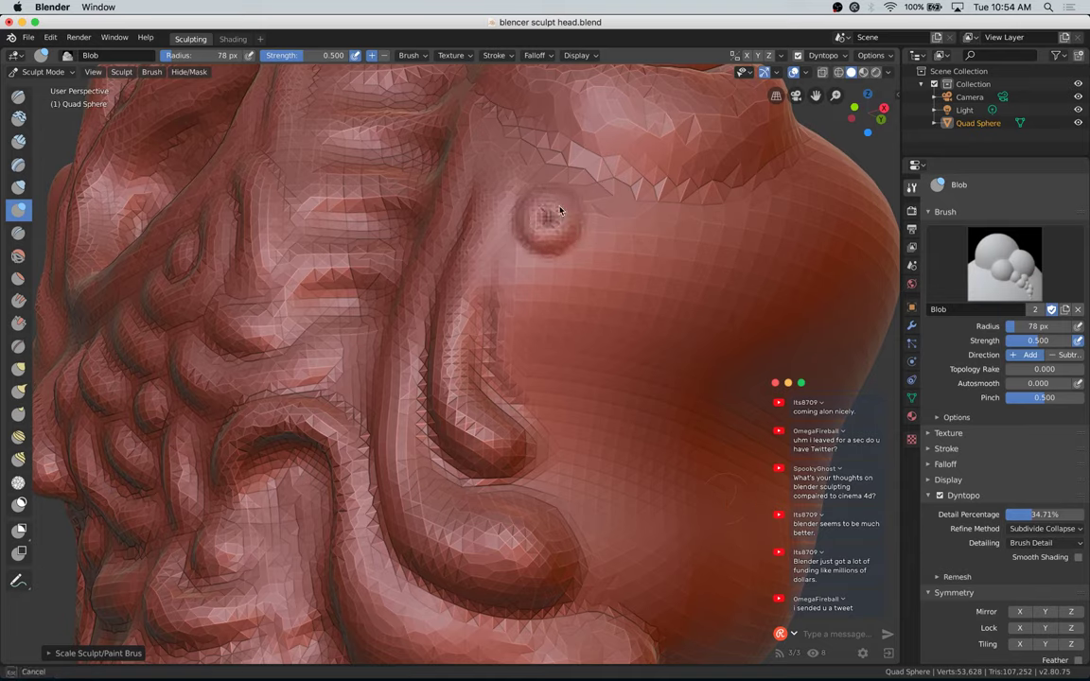
{"action": "left_click", "coordinate": [550, 215]}
{"action": "mouse_move", "coordinate": [511, 272]}
{"action": "left_mouse_down"}
{"action": "mouse_move", "coordinate": [584, 276]}
{"action": "mouse_move", "coordinate": [616, 212]}
{"action": "mouse_move", "coordinate": [597, 260]}
{"action": "mouse_move", "coordinate": [516, 266]}
{"action": "left_mouse_up"}
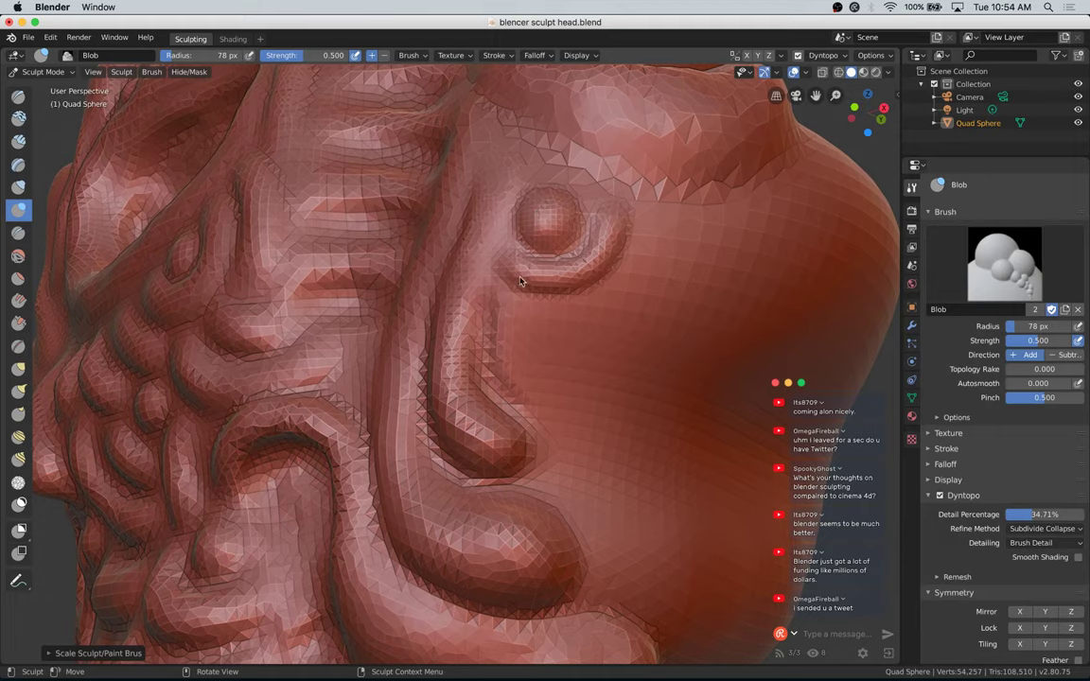
Step: Add an outer curved ridge branching along the jagged ledge, plus a wavy ridge below the round bump
{"action": "mouse_move", "coordinate": [611, 306]}
{"action": "left_mouse_down"}
{"action": "mouse_move", "coordinate": [645, 270]}
{"action": "mouse_move", "coordinate": [652, 219]}
{"action": "left_mouse_up"}
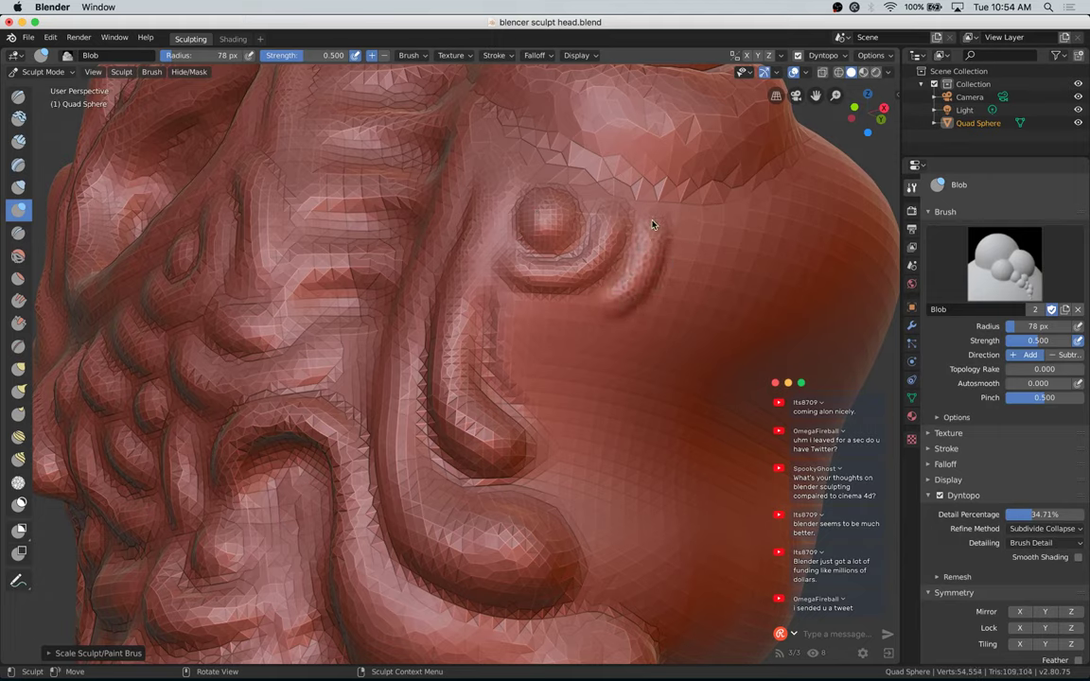
{"action": "key", "text": "ctrl+z"}
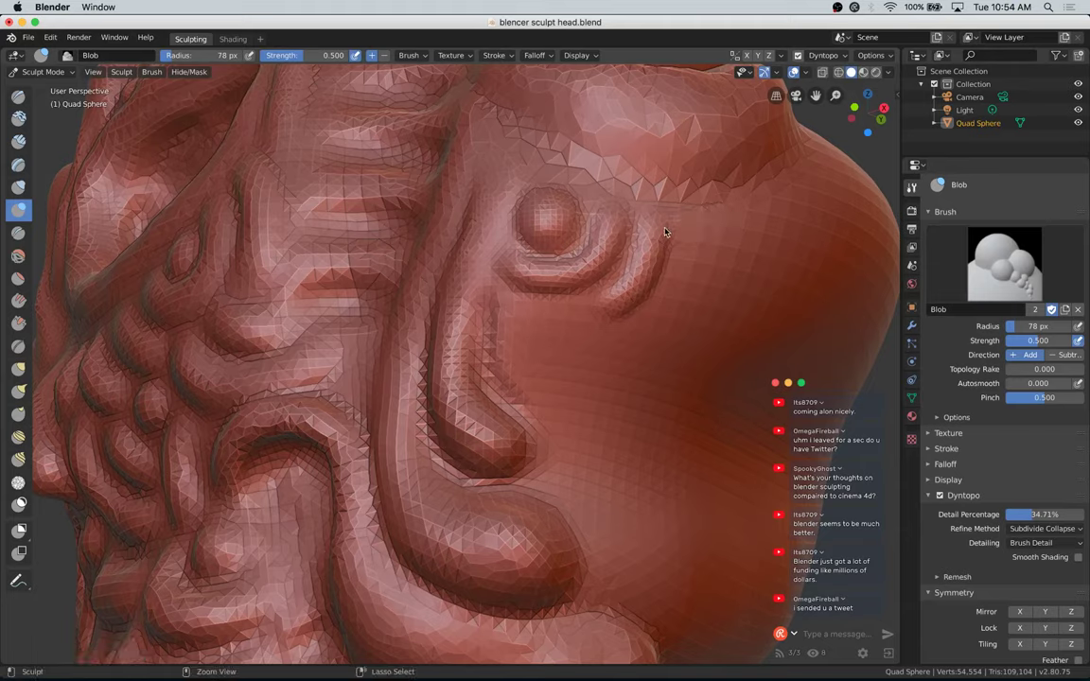
{"action": "left_click_drag", "start_coordinate": [666, 232], "coordinate": [655, 227]}
{"action": "mouse_move", "coordinate": [726, 228]}
{"action": "left_mouse_down"}
{"action": "mouse_move", "coordinate": [674, 235]}
{"action": "mouse_move", "coordinate": [652, 224]}
{"action": "mouse_move", "coordinate": [751, 219]}
{"action": "left_mouse_up"}
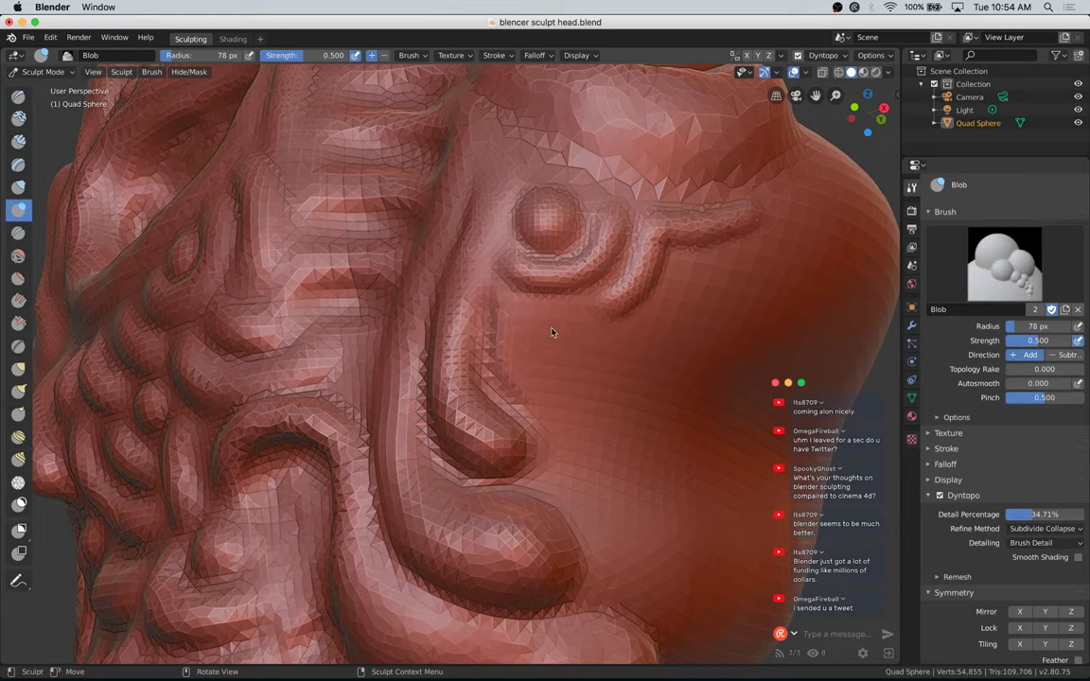
{"action": "mouse_move", "coordinate": [507, 321]}
{"action": "left_mouse_down"}
{"action": "mouse_move", "coordinate": [562, 319]}
{"action": "mouse_move", "coordinate": [594, 345]}
{"action": "mouse_move", "coordinate": [642, 342]}
{"action": "mouse_move", "coordinate": [614, 350]}
{"action": "mouse_move", "coordinate": [511, 309]}
{"action": "mouse_move", "coordinate": [629, 348]}
{"action": "left_mouse_up"}
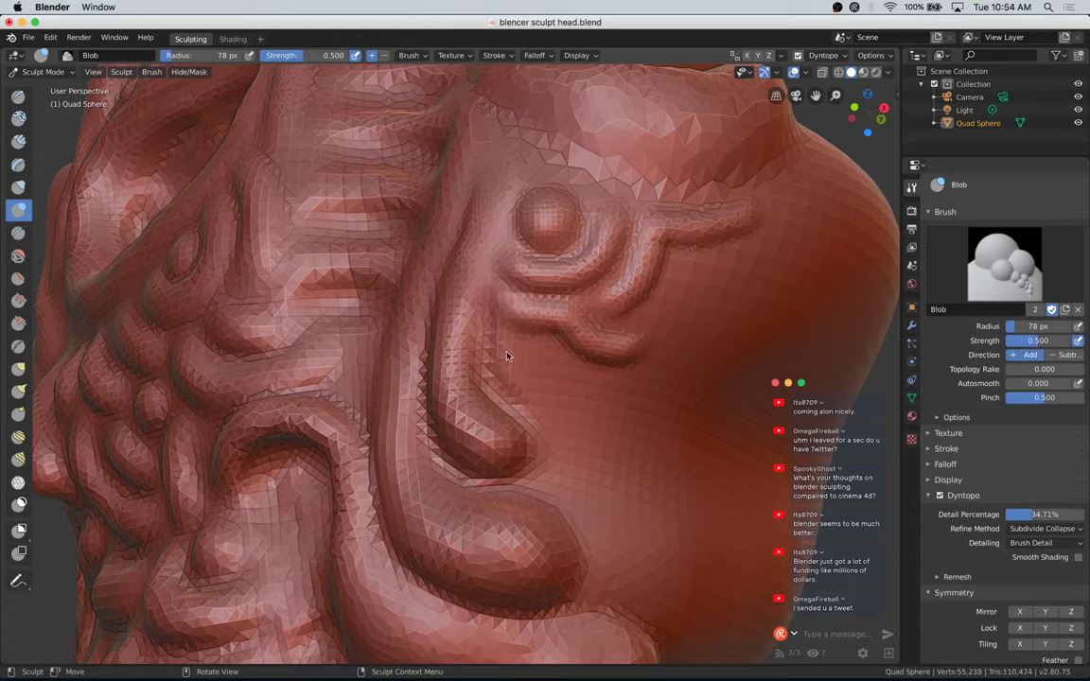
Step: Carve slanted grooves beneath the wavy ridge, fanning out from the drooping ridge
{"action": "mouse_move", "coordinate": [511, 343]}
{"action": "left_mouse_down", "text": "ctrl"}
{"action": "mouse_move", "coordinate": [485, 359]}
{"action": "mouse_move", "coordinate": [550, 384]}
{"action": "mouse_move", "coordinate": [518, 389]}
{"action": "mouse_move", "coordinate": [577, 394]}
{"action": "mouse_move", "coordinate": [544, 442]}
{"action": "left_mouse_up", "text": "ctrl"}
{"action": "mouse_move", "coordinate": [621, 392]}
{"action": "left_mouse_down", "text": "ctrl"}
{"action": "mouse_move", "coordinate": [604, 430]}
{"action": "mouse_move", "coordinate": [560, 476]}
{"action": "left_mouse_up", "text": "ctrl"}
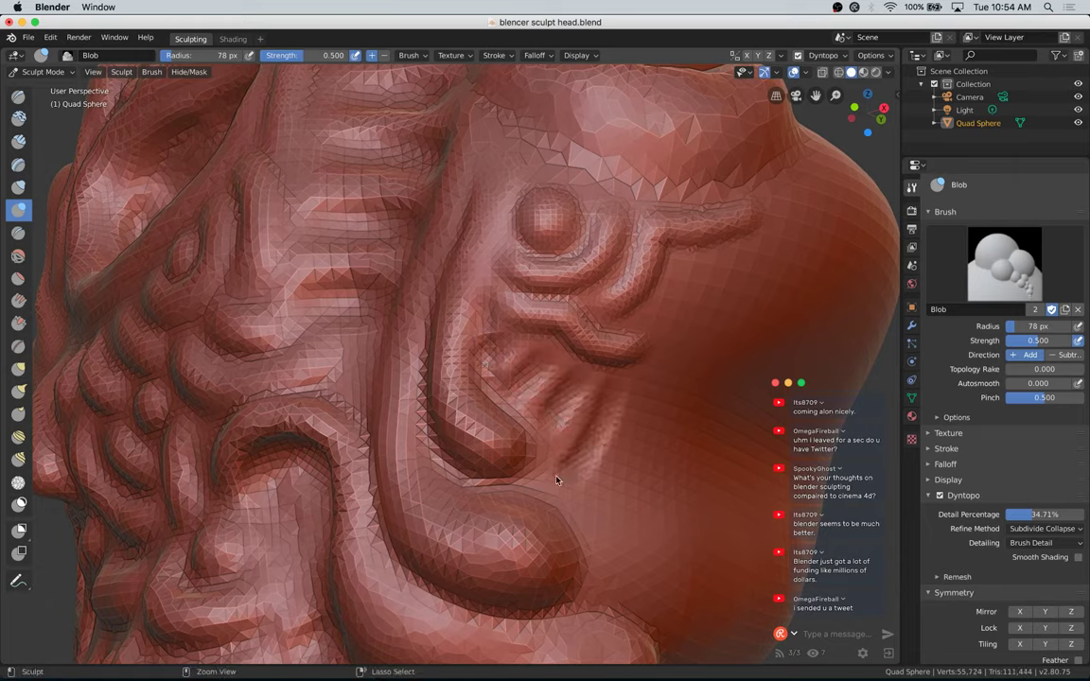
{"action": "mouse_move", "coordinate": [644, 418]}
{"action": "left_mouse_down", "text": "ctrl"}
{"action": "mouse_move", "coordinate": [648, 389]}
{"action": "mouse_move", "coordinate": [623, 480]}
{"action": "left_mouse_up", "text": "ctrl"}
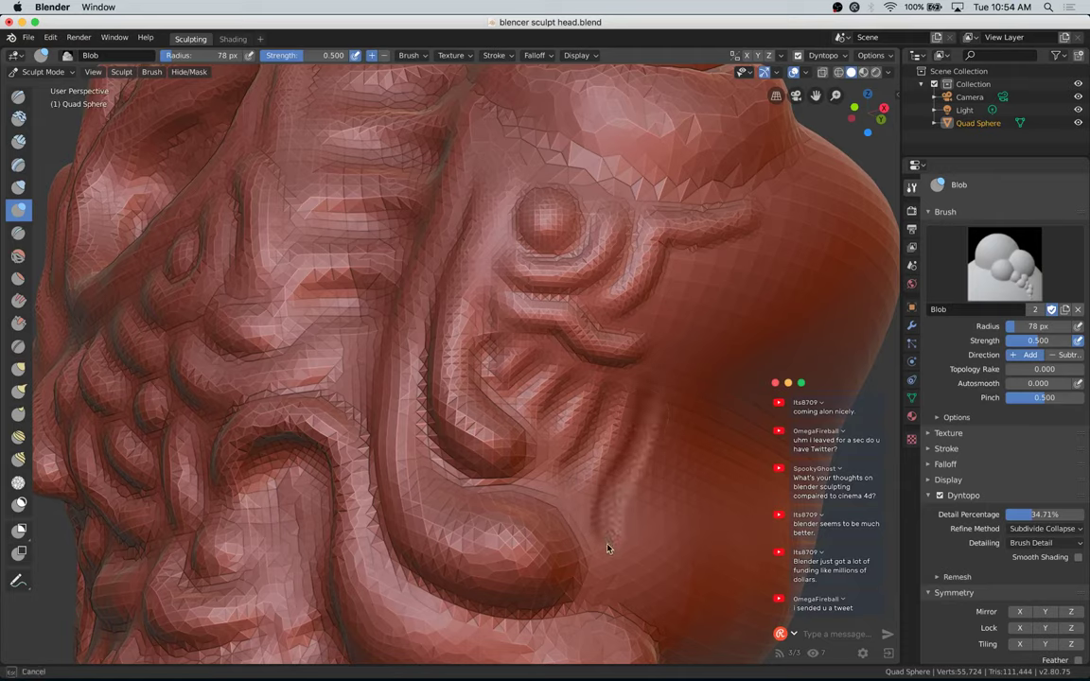
{"action": "left_click_drag", "start_coordinate": [611, 589], "coordinate": [607, 532], "text": "ctrl"}
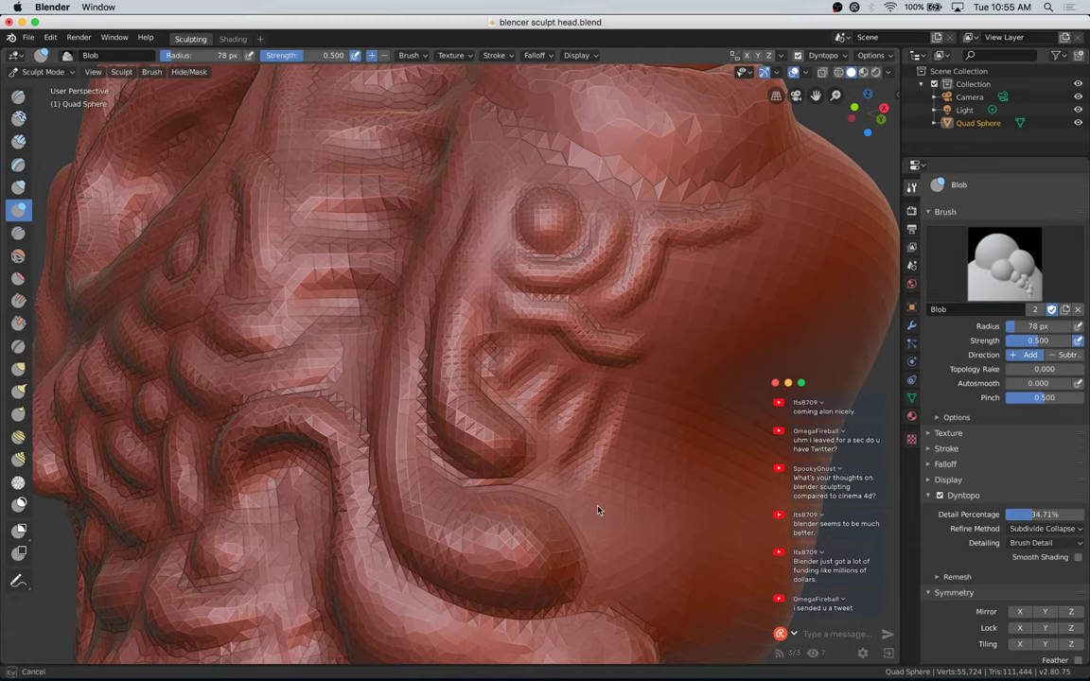
Step: Carve longer curved grooves around the outer side of the fan, running down past the large rounded lobe
{"action": "left_click_drag", "start_coordinate": [598, 508], "coordinate": [615, 567], "text": "ctrl"}
{"action": "left_click_drag", "start_coordinate": [601, 502], "coordinate": [615, 496], "text": "ctrl"}
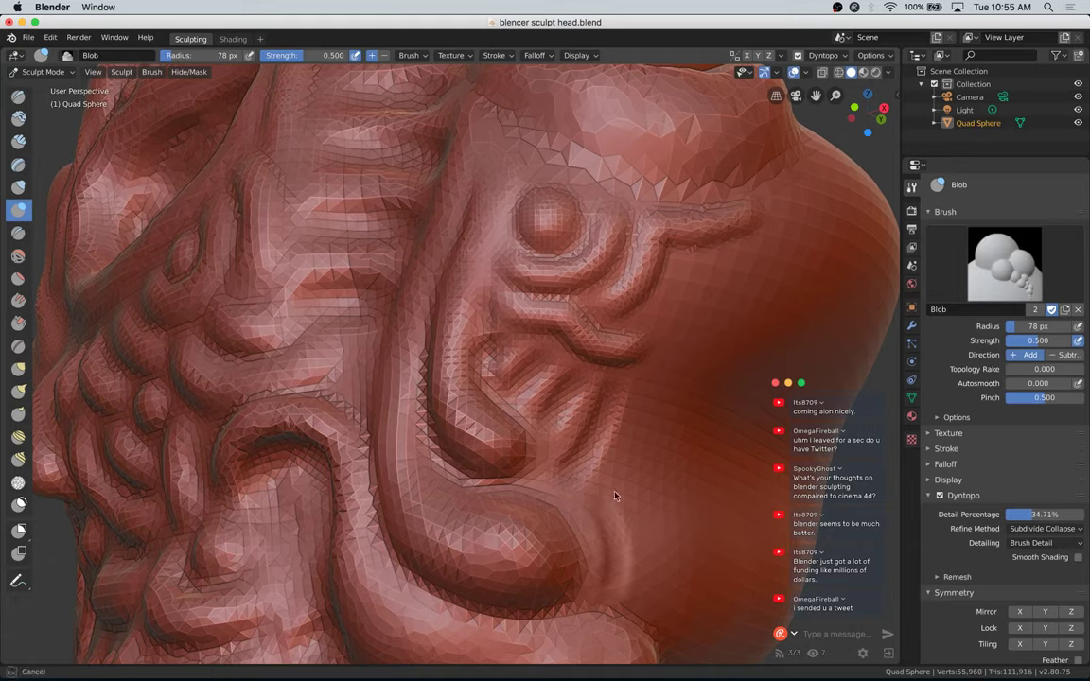
{"action": "left_click_drag", "start_coordinate": [644, 444], "coordinate": [652, 393], "text": "ctrl"}
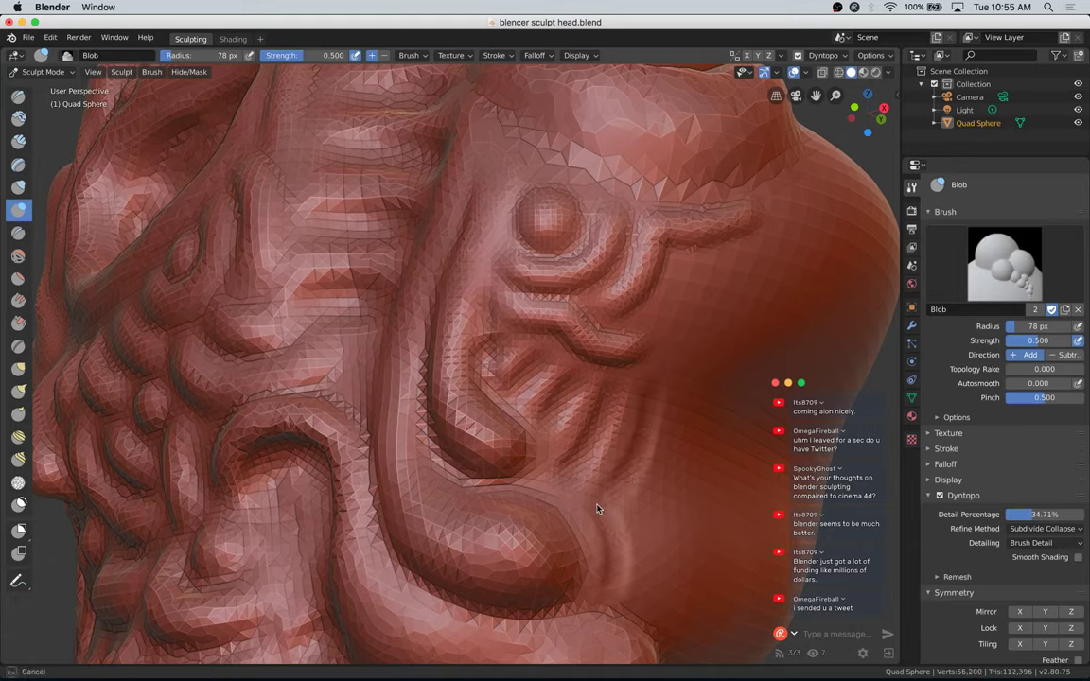
{"action": "left_click_drag", "start_coordinate": [604, 504], "coordinate": [626, 486], "text": "ctrl"}
{"action": "mouse_move", "coordinate": [629, 580]}
{"action": "left_mouse_down", "text": "ctrl"}
{"action": "mouse_move", "coordinate": [615, 518]}
{"action": "mouse_move", "coordinate": [649, 426]}
{"action": "left_mouse_up", "text": "ctrl"}
{"action": "left_click_drag", "start_coordinate": [587, 462], "coordinate": [574, 383], "text": "ctrl"}
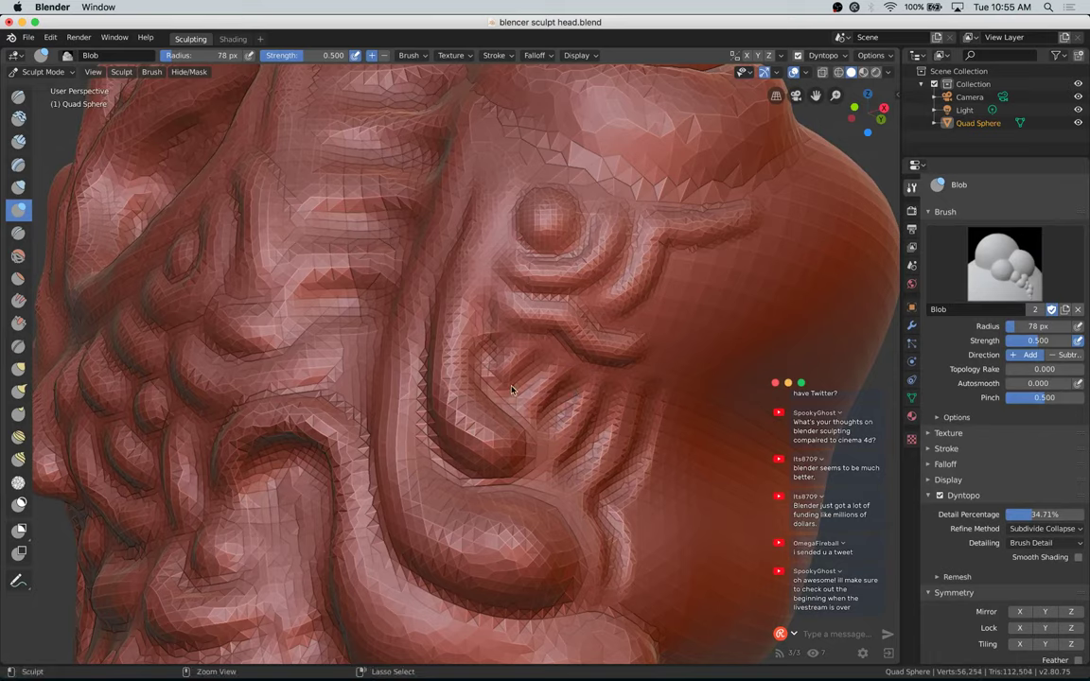
Step: Deepen the hollows around the wavy ridge's inner end and the fan of grooves, and save the head file
{"action": "mouse_move", "coordinate": [509, 391]}
{"action": "left_mouse_down", "text": "ctrl"}
{"action": "mouse_move", "coordinate": [537, 362]}
{"action": "mouse_move", "coordinate": [487, 293]}
{"action": "left_mouse_up", "text": "ctrl"}
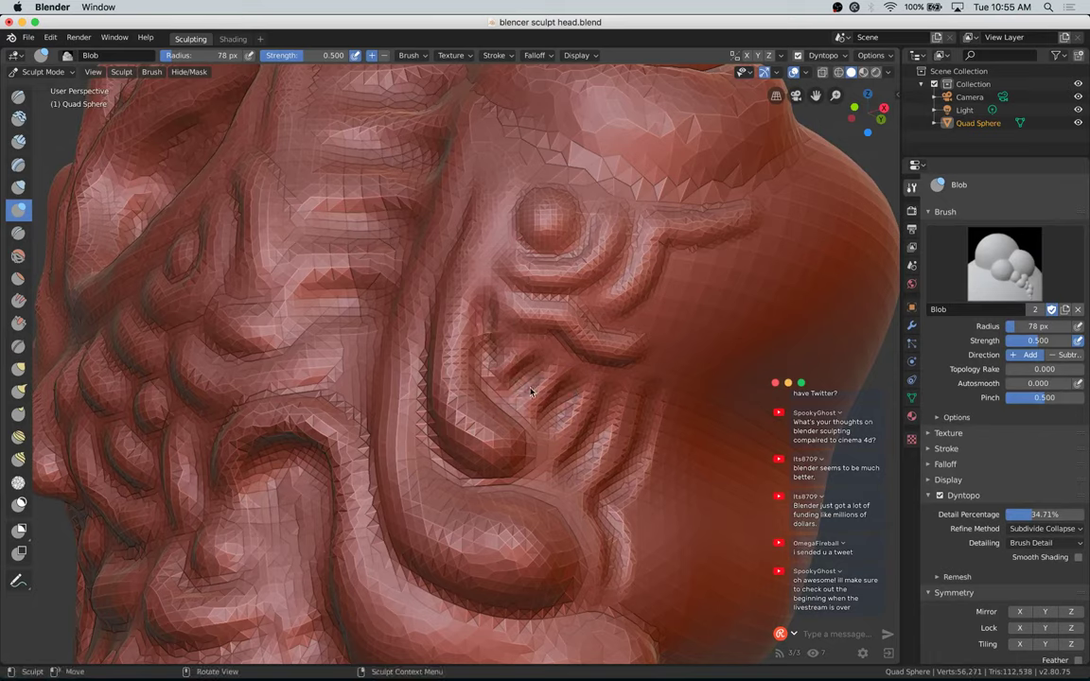
{"action": "key", "text": "ctrl+z"}
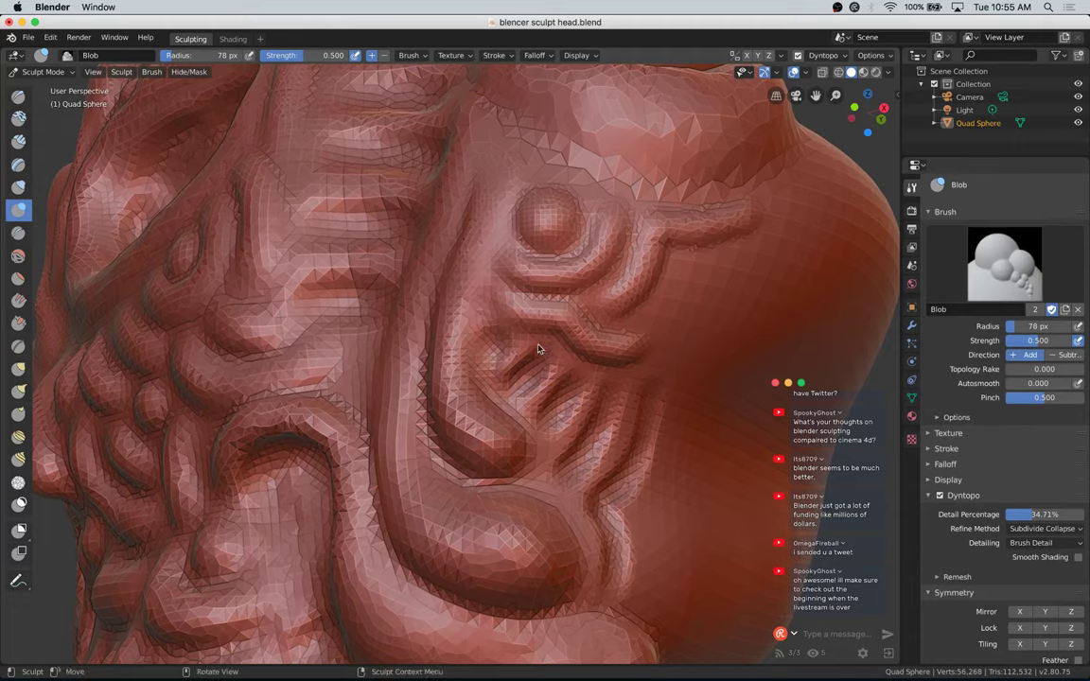
{"action": "mouse_move", "coordinate": [503, 344]}
{"action": "left_mouse_down", "text": "ctrl"}
{"action": "mouse_move", "coordinate": [517, 334]}
{"action": "mouse_move", "coordinate": [480, 291]}
{"action": "mouse_move", "coordinate": [524, 317]}
{"action": "mouse_move", "coordinate": [476, 290]}
{"action": "mouse_move", "coordinate": [551, 316]}
{"action": "left_mouse_up", "text": "ctrl"}
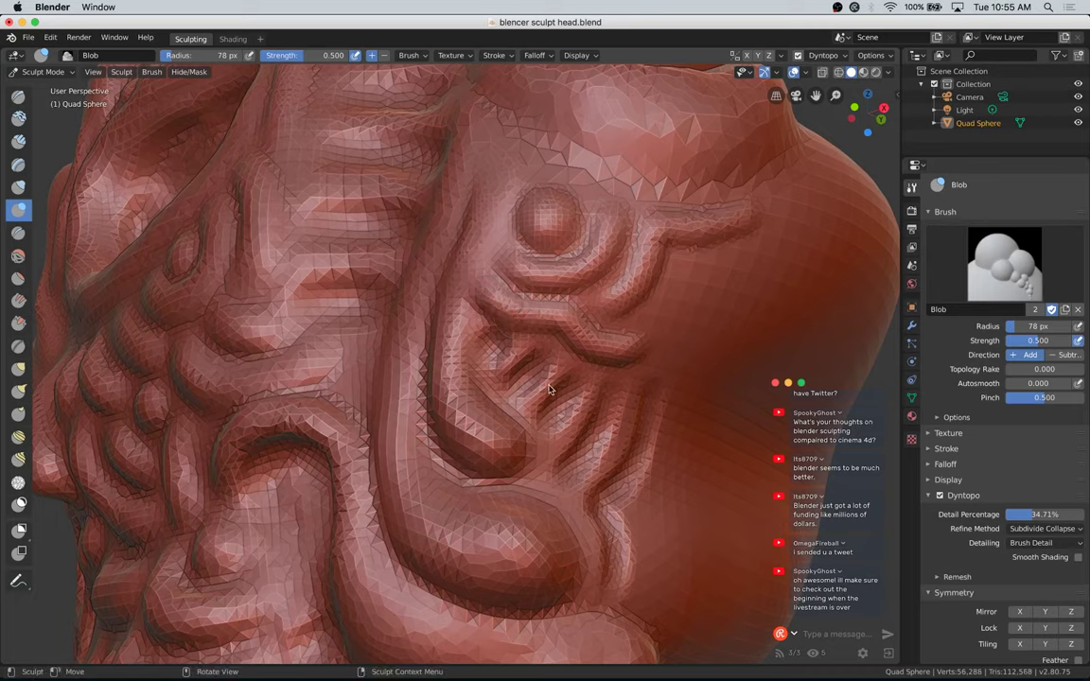
{"action": "mouse_move", "coordinate": [496, 341]}
{"action": "left_mouse_down", "text": "ctrl"}
{"action": "mouse_move", "coordinate": [540, 378]}
{"action": "mouse_move", "coordinate": [570, 447]}
{"action": "left_mouse_up", "text": "ctrl"}
{"action": "left_click_drag", "start_coordinate": [606, 430], "coordinate": [618, 505]}
{"action": "key", "text": "ctrl+z"}
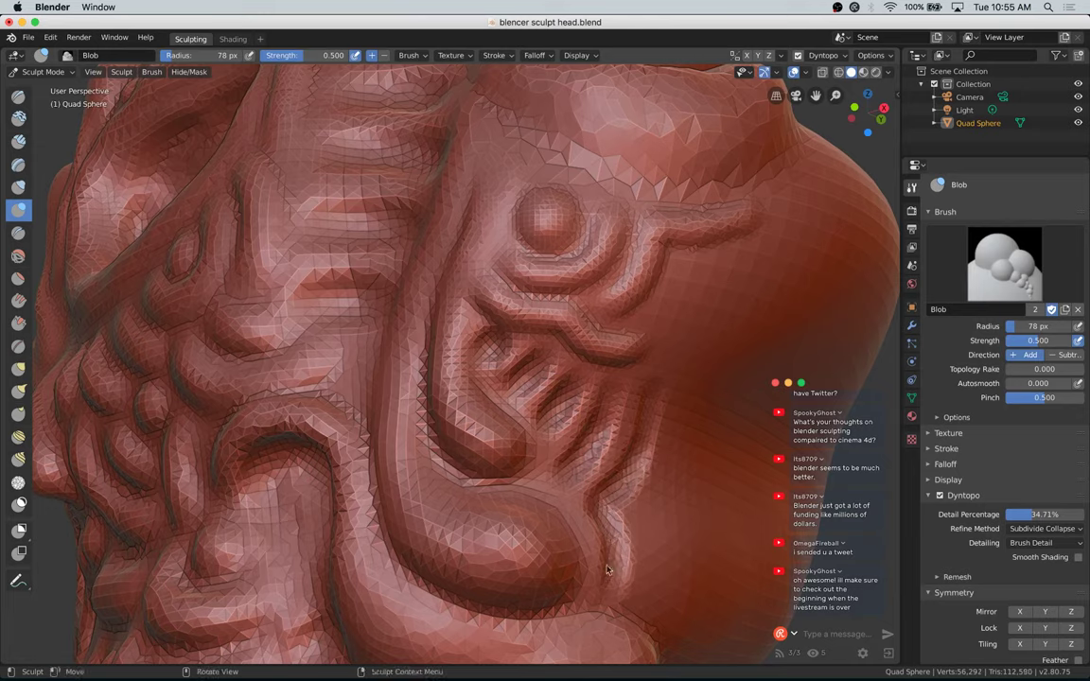
{"action": "key", "text": "super+s"}
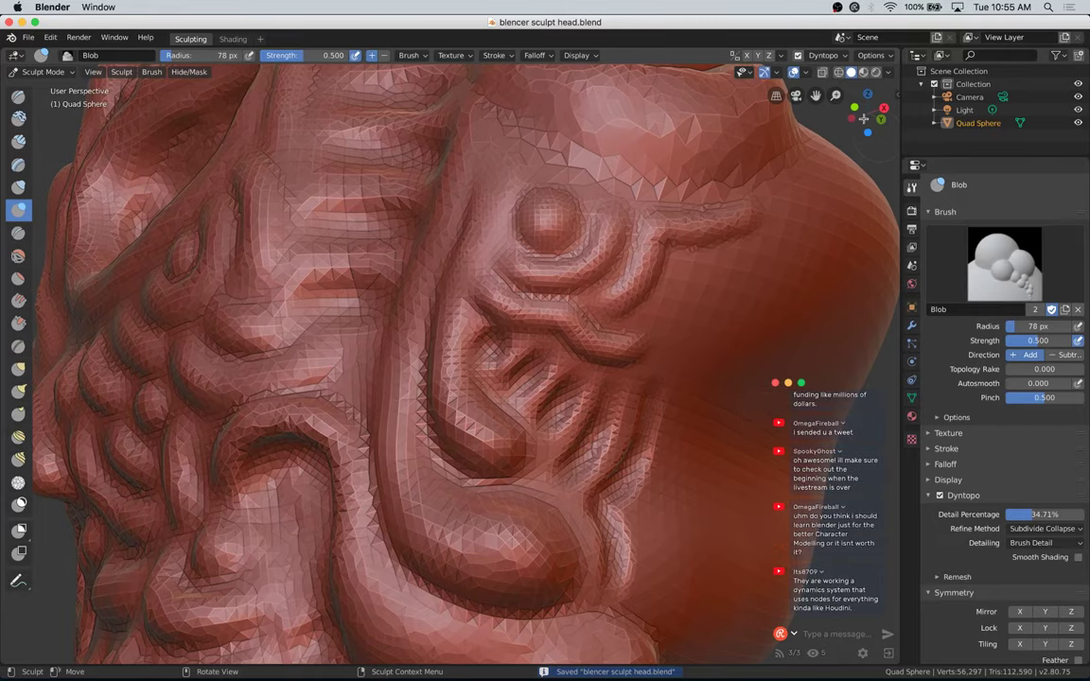
Step: Switch to TextEdit to show the QuestionOftheWeek note, and return to Blender
{"action": "mouse_move", "coordinate": [873, 120]}
{"action": "left_mouse_down"}
{"action": "mouse_move", "coordinate": [880, 134]}
{"action": "mouse_move", "coordinate": [857, 121]}
{"action": "left_mouse_up"}
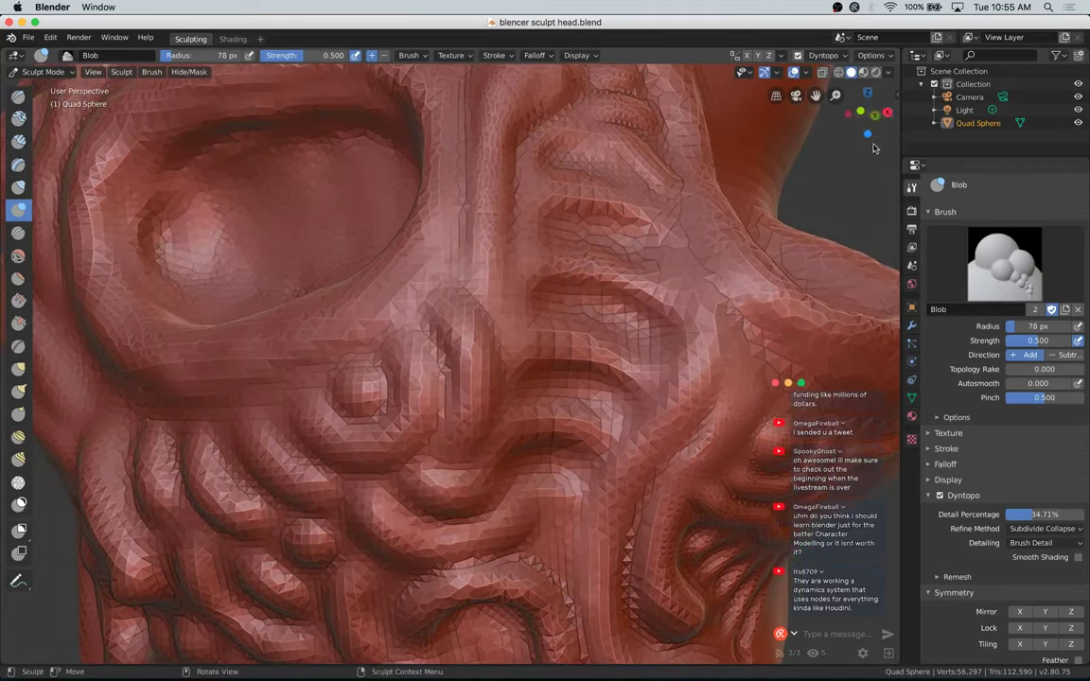
{"action": "key", "text": "super+Tab"}
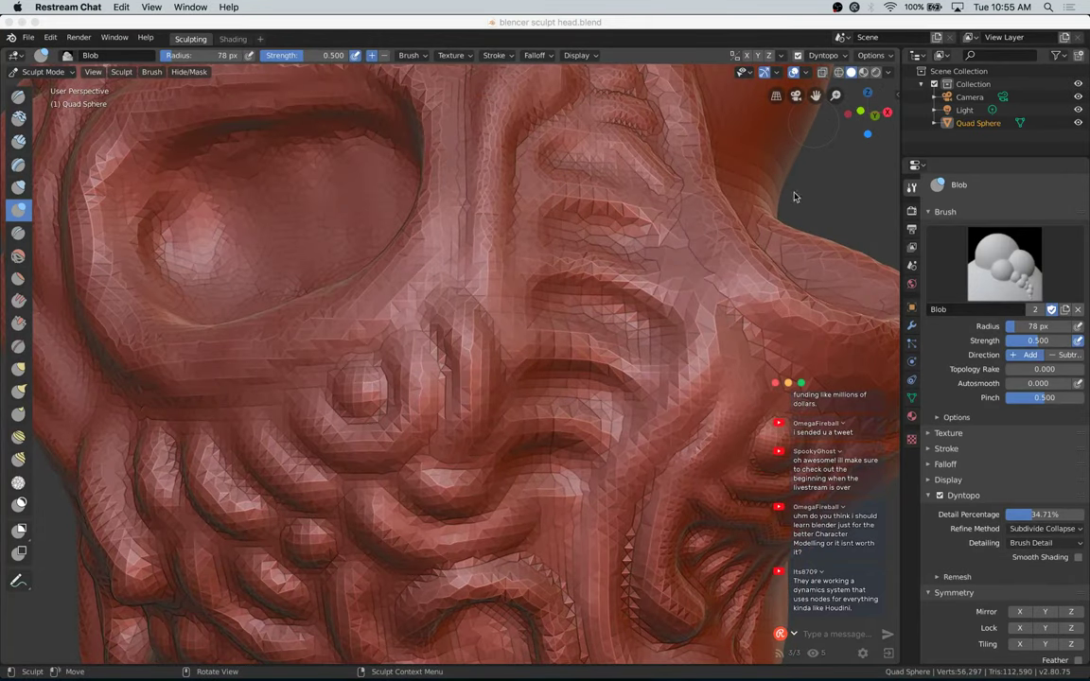
{"action": "key", "text": "super+Tab"}
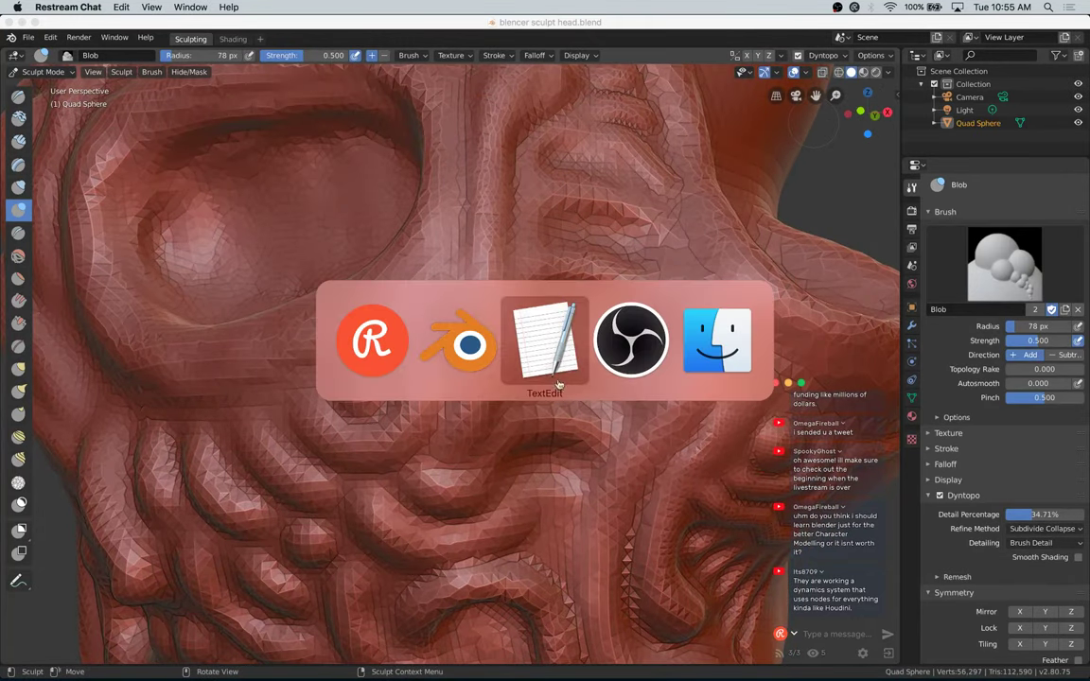
{"action": "left_click", "coordinate": [552, 327]}
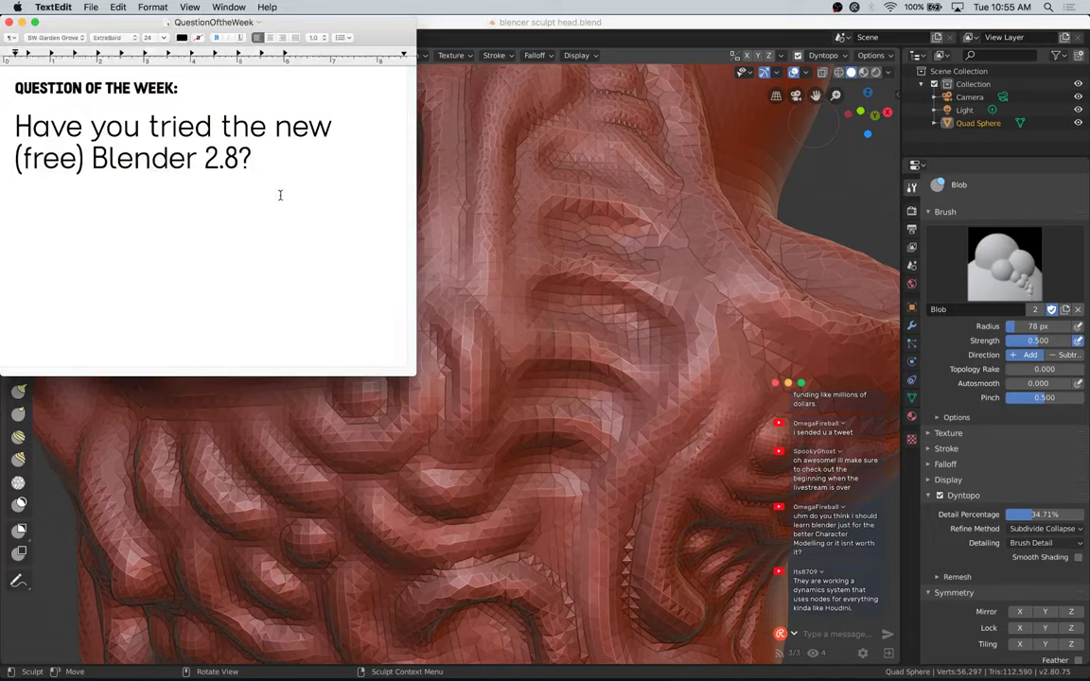
{"action": "left_click_drag", "start_coordinate": [281, 195], "coordinate": [10, 66]}
{"action": "left_click", "coordinate": [227, 252]}
{"action": "left_click", "coordinate": [585, 70]}
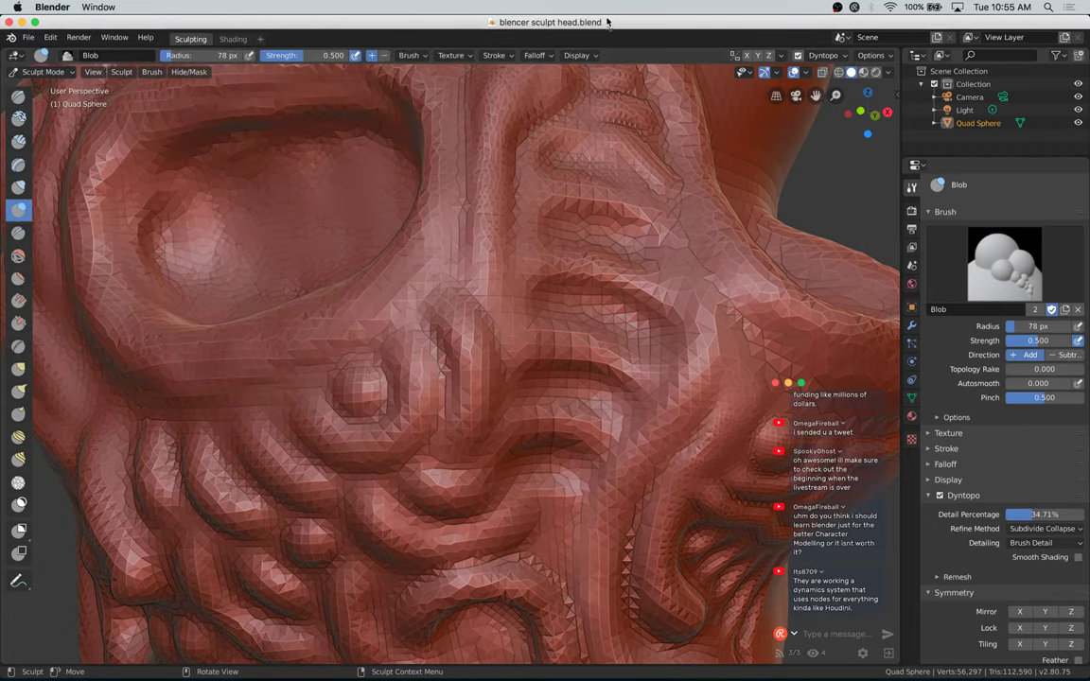
Step: Save the head file and review the new cheek details from the side and from below
{"action": "key", "text": "super+s"}
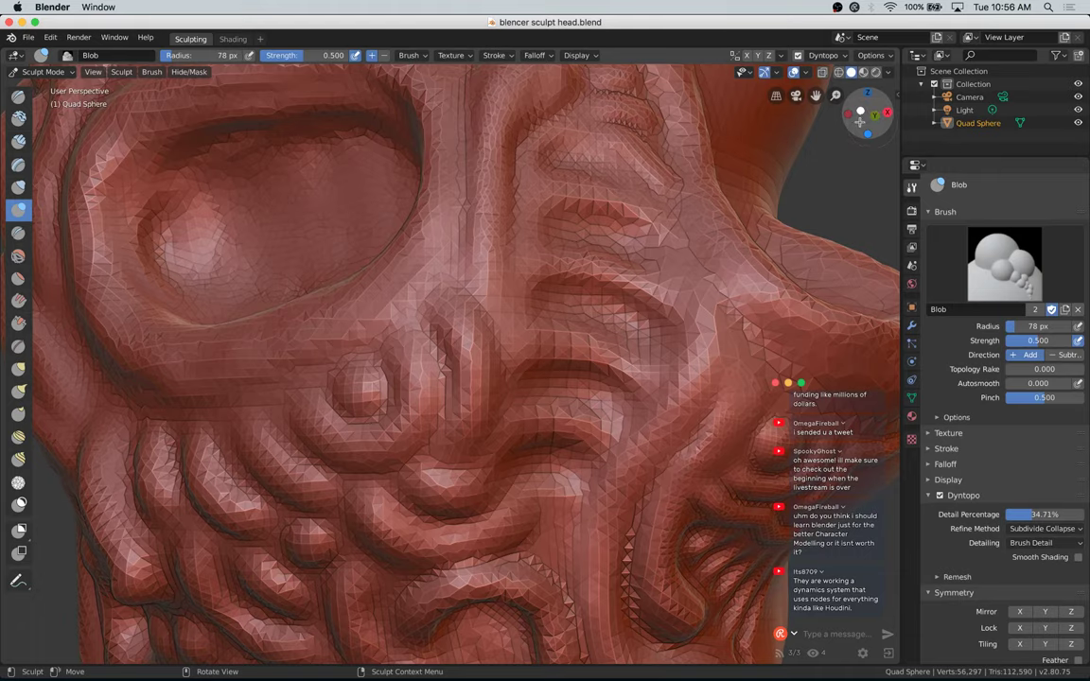
{"action": "mouse_move", "coordinate": [863, 121]}
{"action": "left_mouse_down"}
{"action": "mouse_move", "coordinate": [825, 113]}
{"action": "mouse_move", "coordinate": [850, 107]}
{"action": "left_mouse_up"}
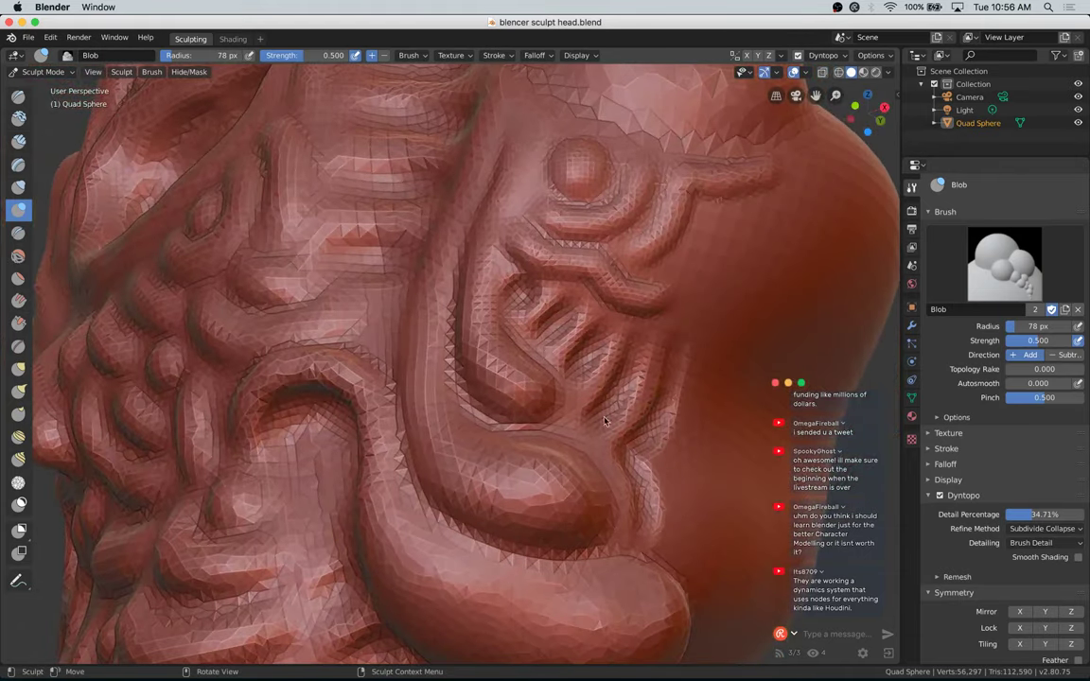
{"action": "scroll", "coordinate": [625, 405], "scroll_direction": "up", "scroll_amount": 4}
{"action": "scroll", "coordinate": [622, 408], "scroll_direction": "down", "scroll_amount": 8}
{"action": "scroll", "coordinate": [624, 403], "scroll_direction": "up", "scroll_amount": 3}
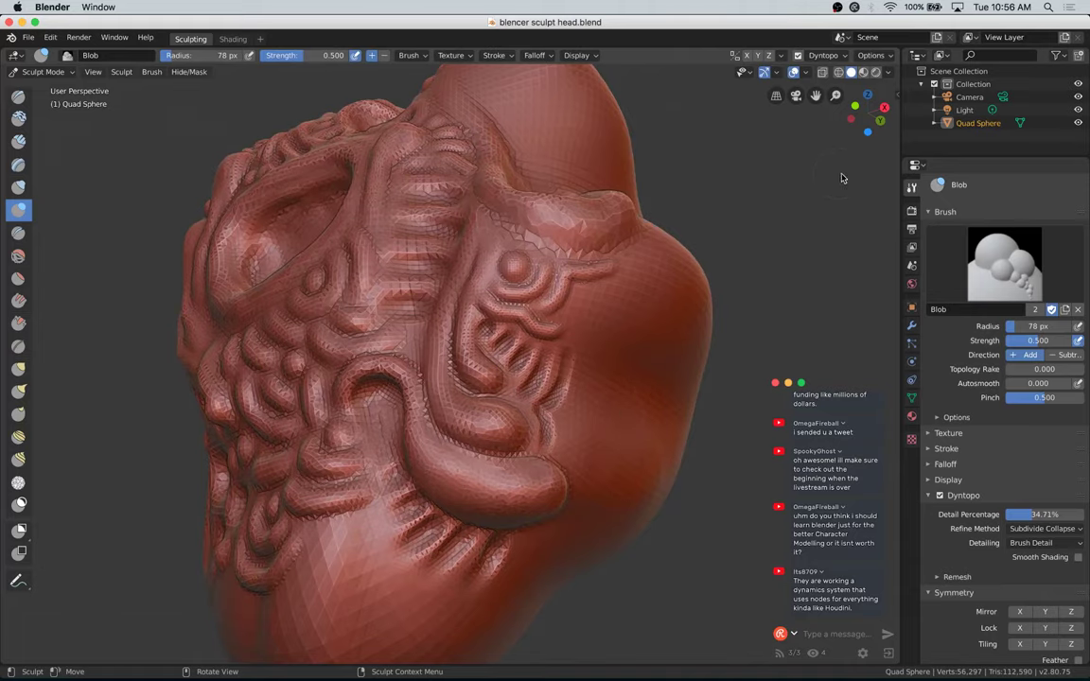
{"action": "left_click_drag", "start_coordinate": [867, 108], "coordinate": [890, 116]}
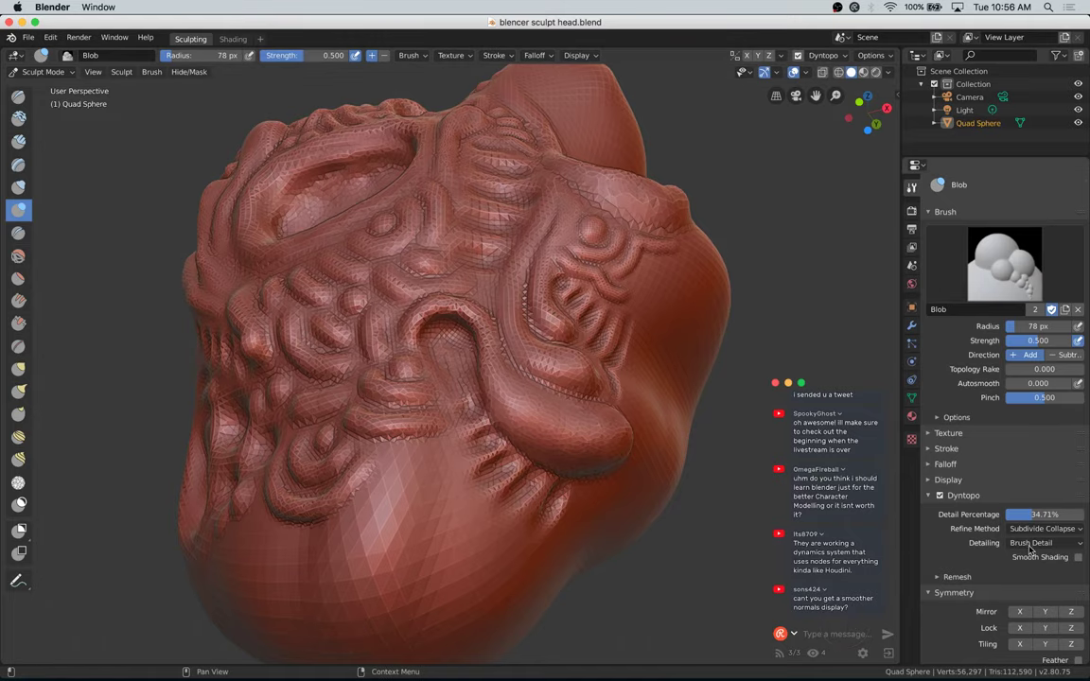
Step: Compare the head with Dyntopo Smooth Shading on and off, leaving the option off
{"action": "left_click", "coordinate": [1078, 557]}
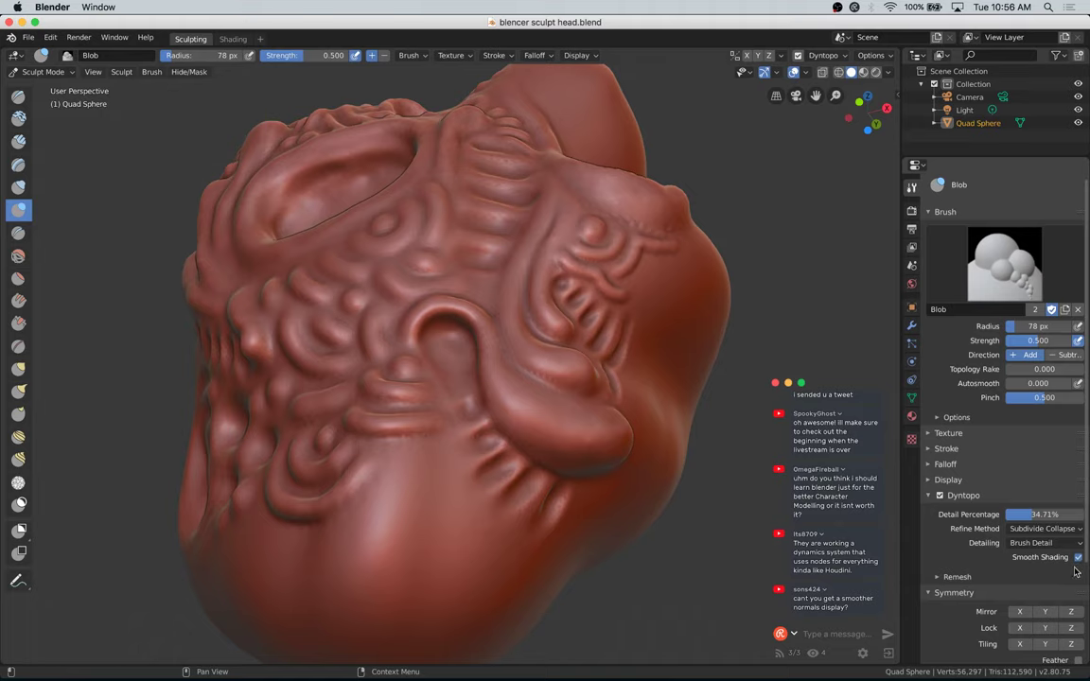
{"action": "left_click", "coordinate": [1079, 559]}
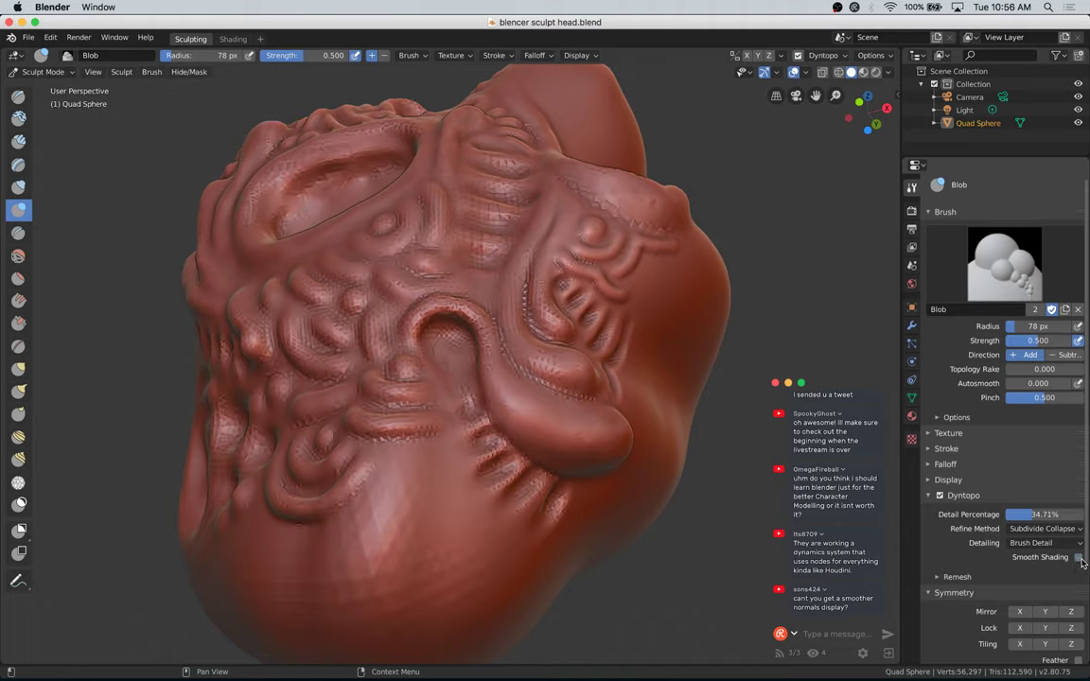
{"action": "left_click", "coordinate": [1079, 558]}
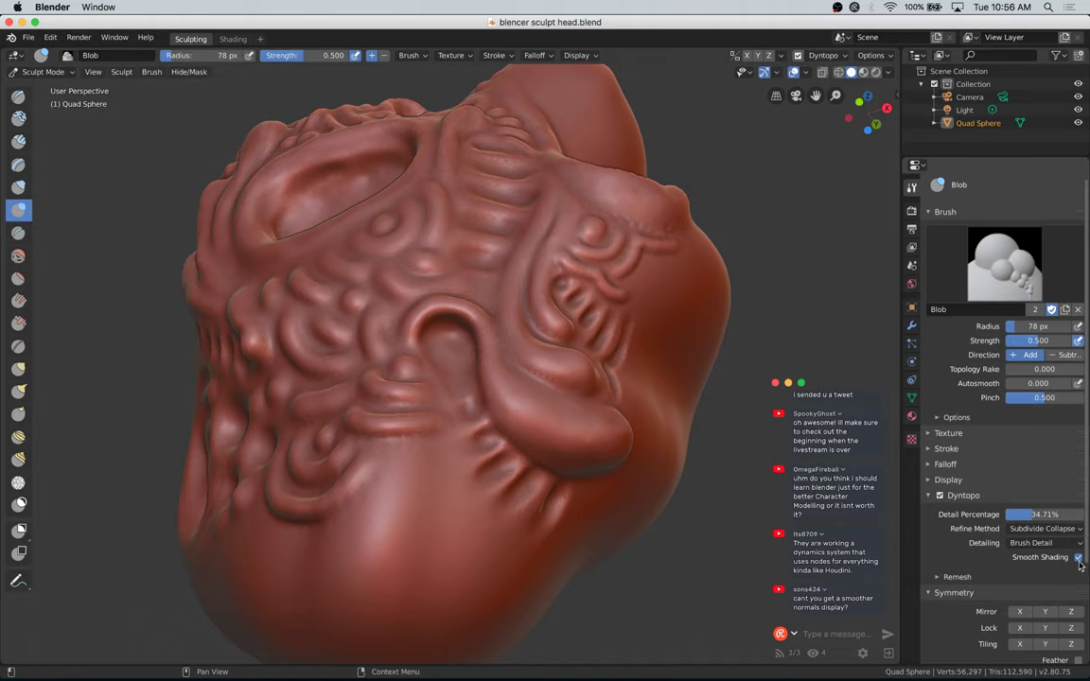
{"action": "left_click", "coordinate": [1079, 559]}
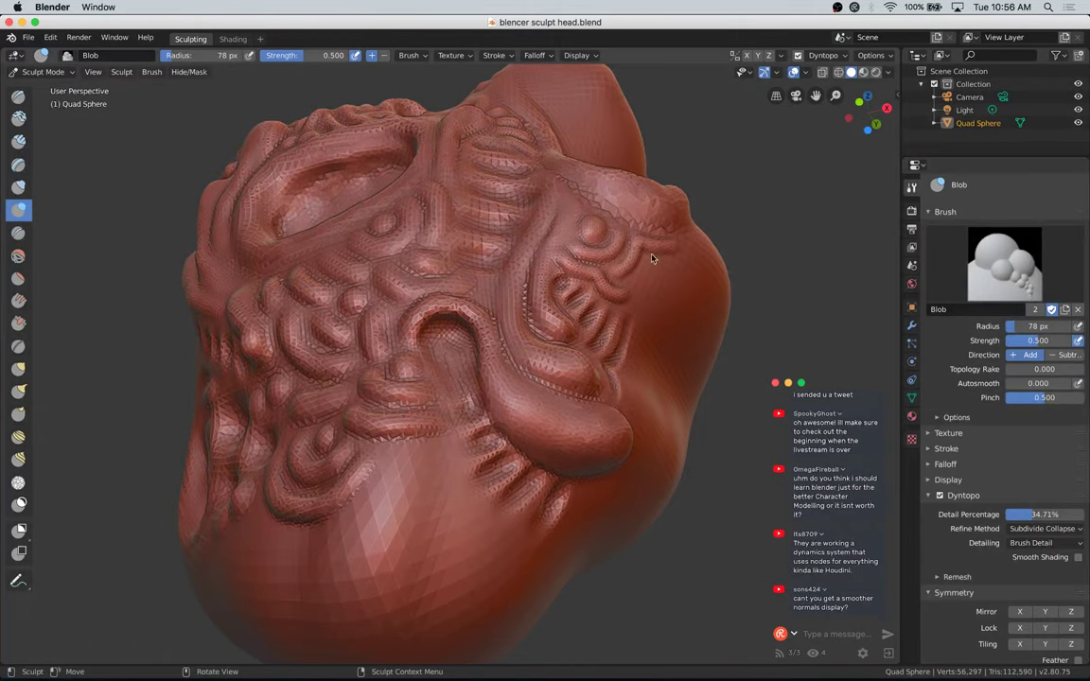
Step: Save the head file, and sculpt a long drip-shaped ridge with a rounded end running down the chin beside the concentric arcs
{"action": "left_click_drag", "start_coordinate": [865, 106], "coordinate": [864, 112]}
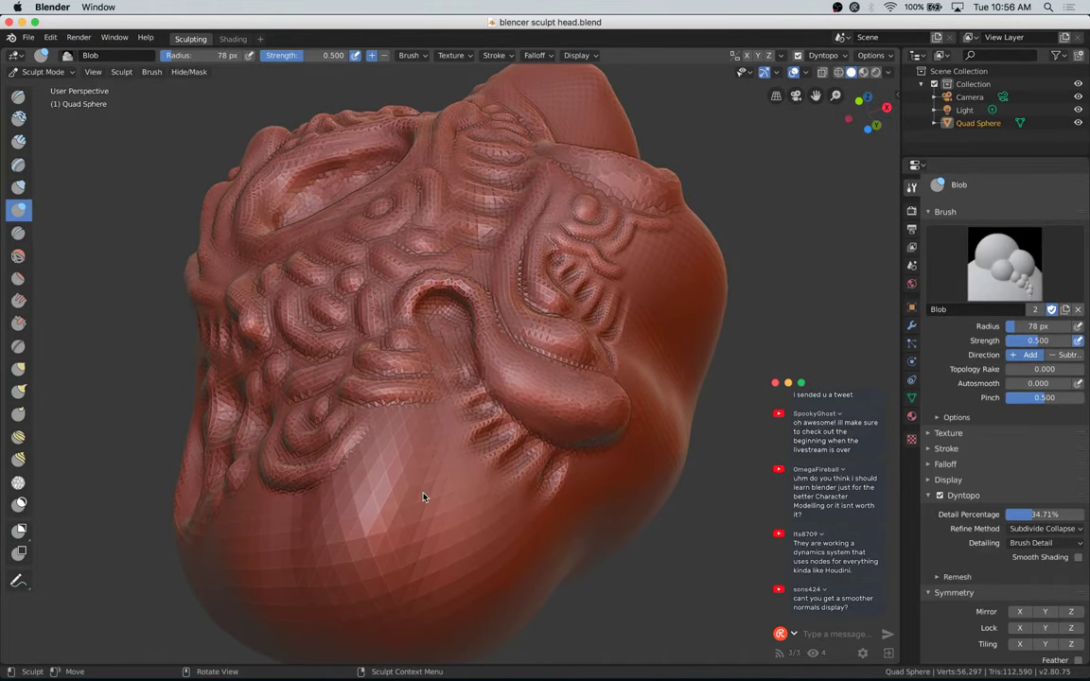
{"action": "key", "text": "super+s"}
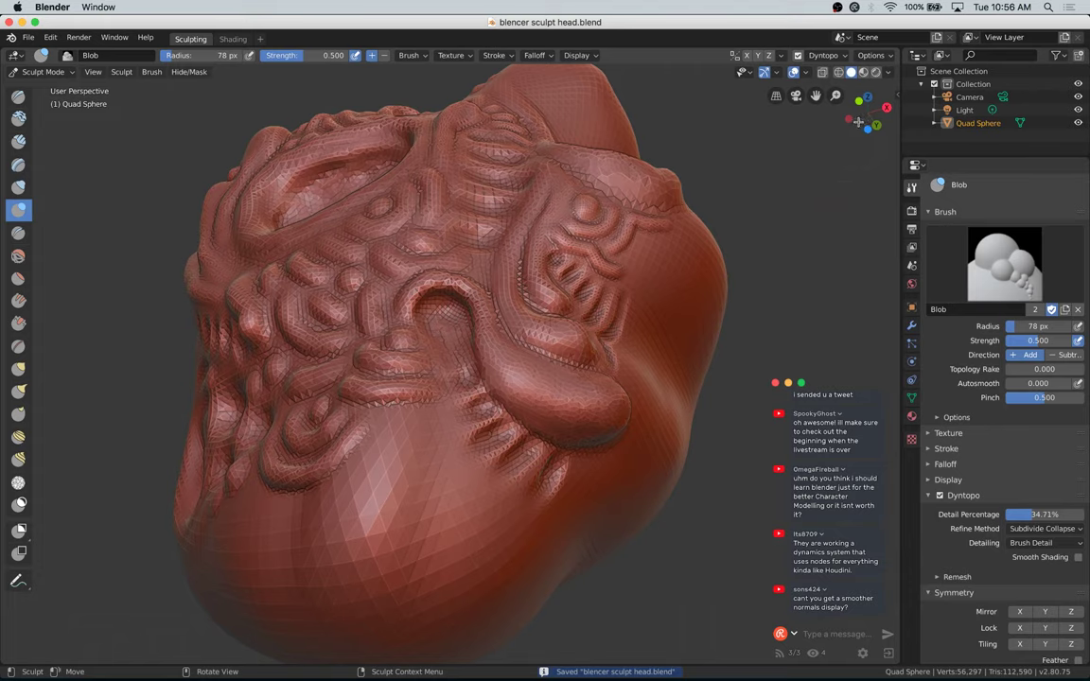
{"action": "mouse_move", "coordinate": [858, 121]}
{"action": "left_mouse_down"}
{"action": "mouse_move", "coordinate": [847, 131]}
{"action": "mouse_move", "coordinate": [866, 131]}
{"action": "mouse_move", "coordinate": [858, 165]}
{"action": "left_mouse_up"}
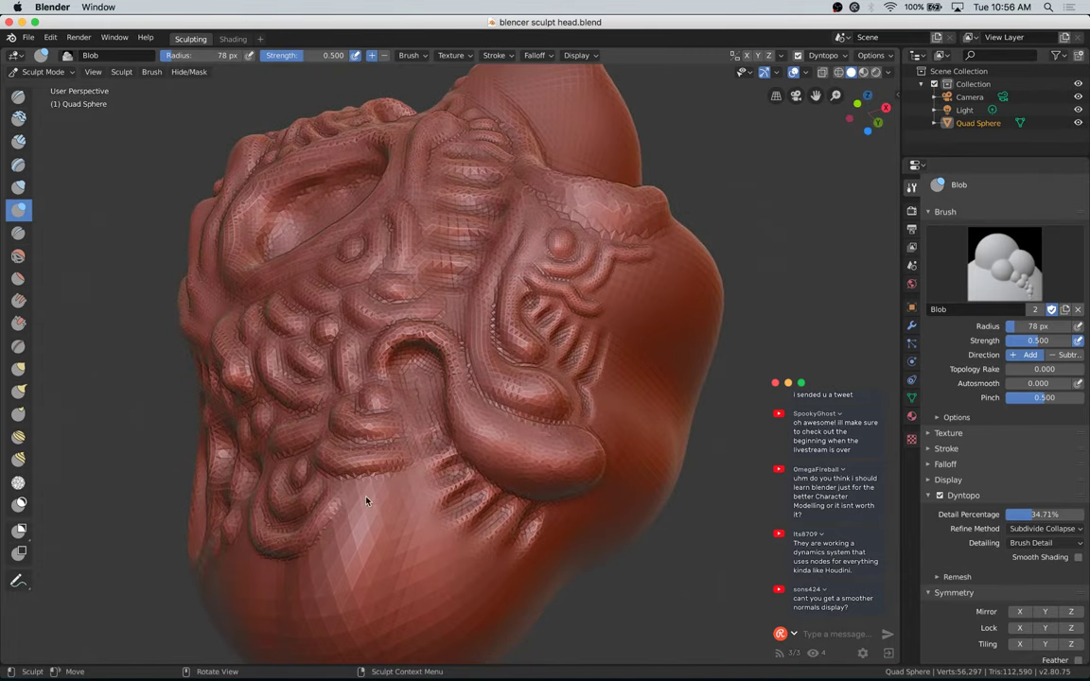
{"action": "mouse_move", "coordinate": [862, 127]}
{"action": "left_mouse_down"}
{"action": "mouse_move", "coordinate": [881, 122]}
{"action": "mouse_move", "coordinate": [867, 127]}
{"action": "left_mouse_up"}
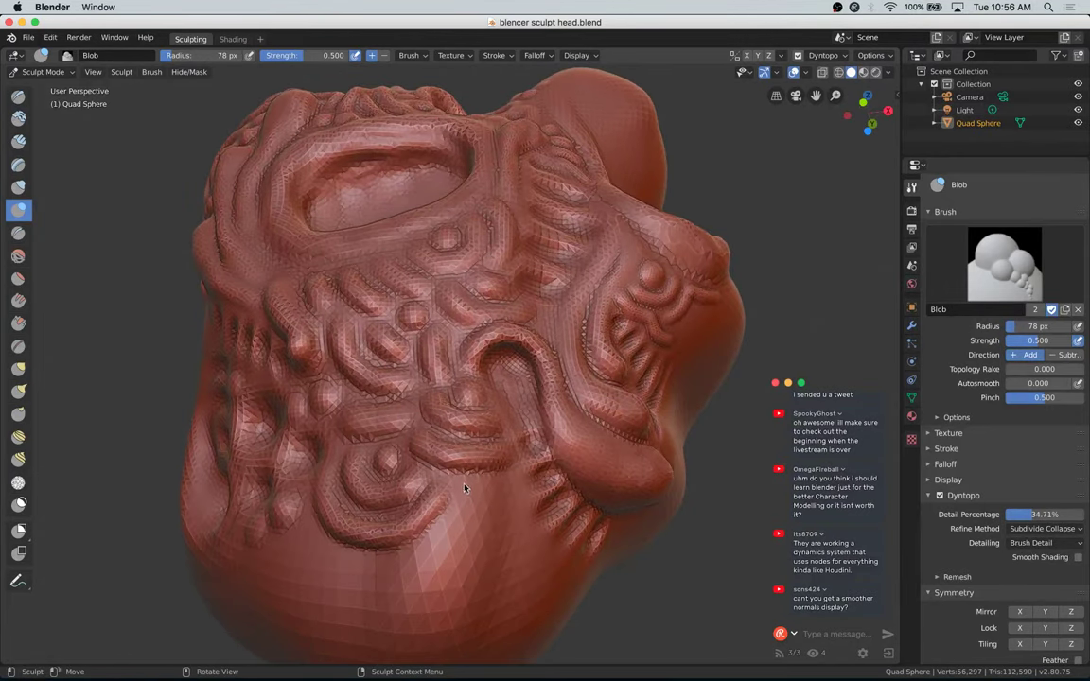
{"action": "left_click_drag", "start_coordinate": [464, 489], "coordinate": [452, 524]}
{"action": "mouse_move", "coordinate": [409, 575]}
{"action": "left_mouse_down"}
{"action": "mouse_move", "coordinate": [427, 620]}
{"action": "mouse_move", "coordinate": [463, 512]}
{"action": "left_mouse_up"}
{"action": "mouse_move", "coordinate": [418, 579]}
{"action": "left_mouse_down", "text": "shift"}
{"action": "mouse_move", "coordinate": [410, 614]}
{"action": "mouse_move", "coordinate": [417, 599]}
{"action": "left_mouse_up", "text": "shift"}
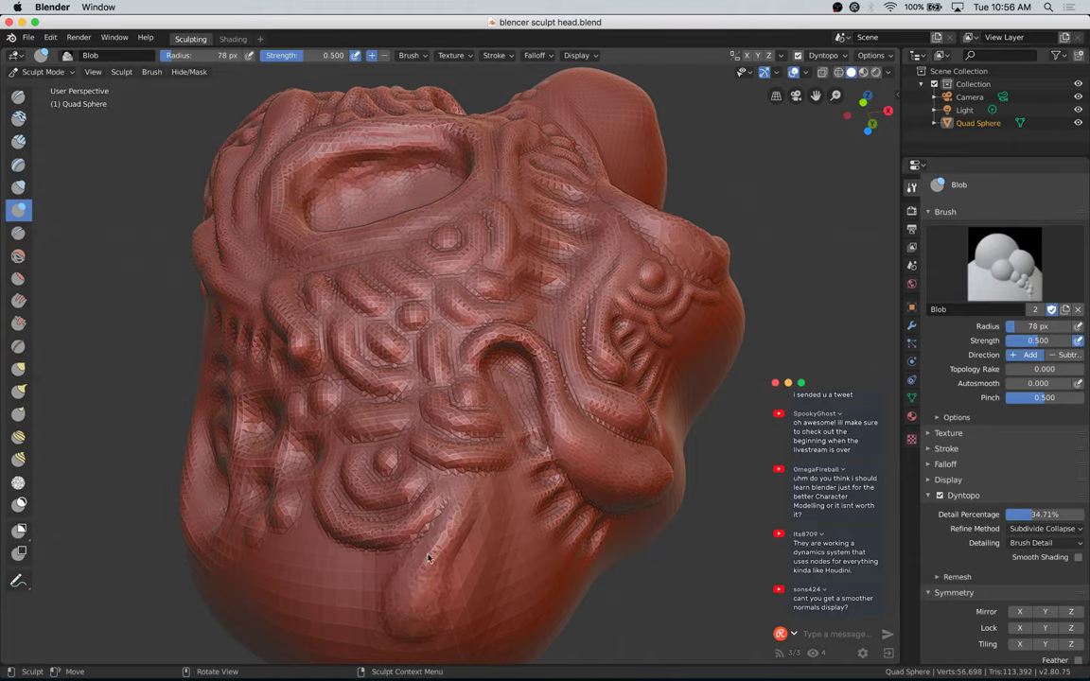
{"action": "mouse_move", "coordinate": [429, 555]}
{"action": "left_mouse_down"}
{"action": "mouse_move", "coordinate": [397, 613]}
{"action": "mouse_move", "coordinate": [424, 608]}
{"action": "mouse_move", "coordinate": [404, 618]}
{"action": "mouse_move", "coordinate": [409, 591]}
{"action": "mouse_move", "coordinate": [412, 632]}
{"action": "mouse_move", "coordinate": [402, 604]}
{"action": "left_mouse_up"}
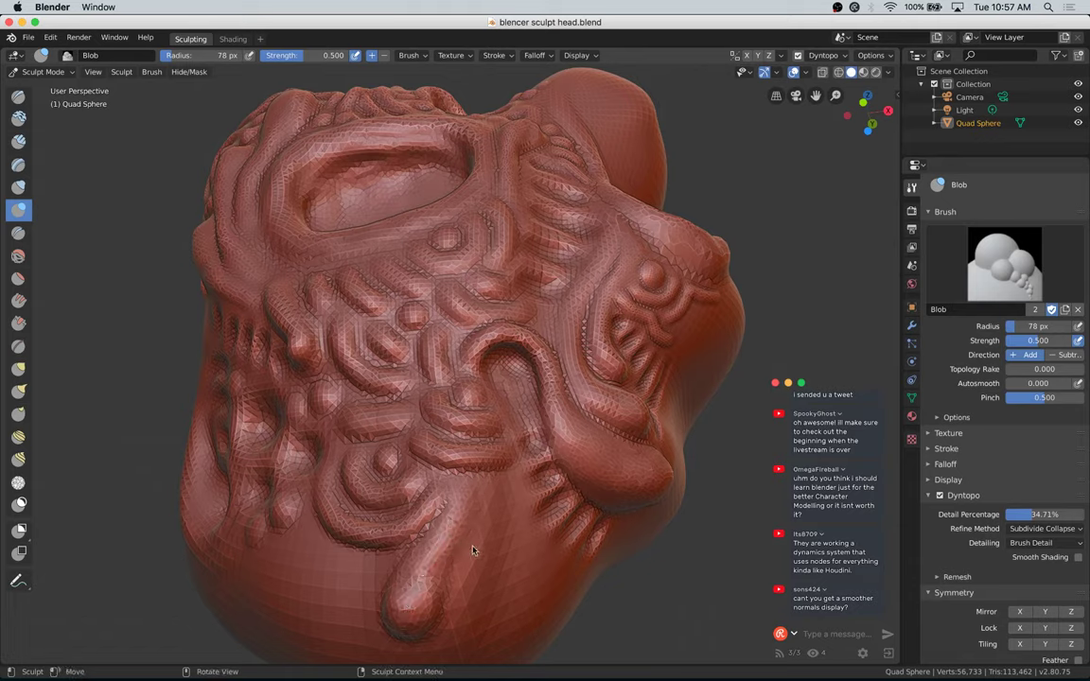
Step: Add two thinner drip-shaped ridges beside the large drip, filling the gap toward the fan of grooves
{"action": "mouse_move", "coordinate": [488, 495]}
{"action": "left_mouse_down"}
{"action": "mouse_move", "coordinate": [470, 614]}
{"action": "mouse_move", "coordinate": [474, 560]}
{"action": "left_mouse_up"}
{"action": "left_click_drag", "start_coordinate": [488, 507], "coordinate": [464, 593]}
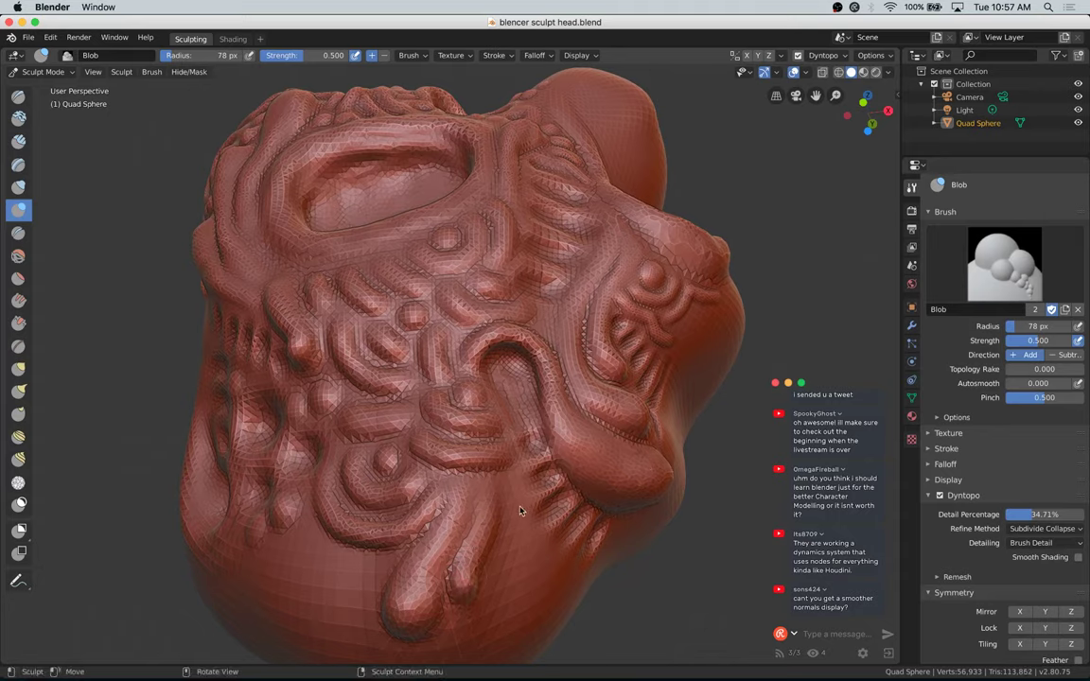
{"action": "mouse_move", "coordinate": [512, 486]}
{"action": "left_mouse_down"}
{"action": "mouse_move", "coordinate": [499, 566]}
{"action": "mouse_move", "coordinate": [514, 526]}
{"action": "mouse_move", "coordinate": [511, 565]}
{"action": "mouse_move", "coordinate": [502, 568]}
{"action": "left_mouse_up"}
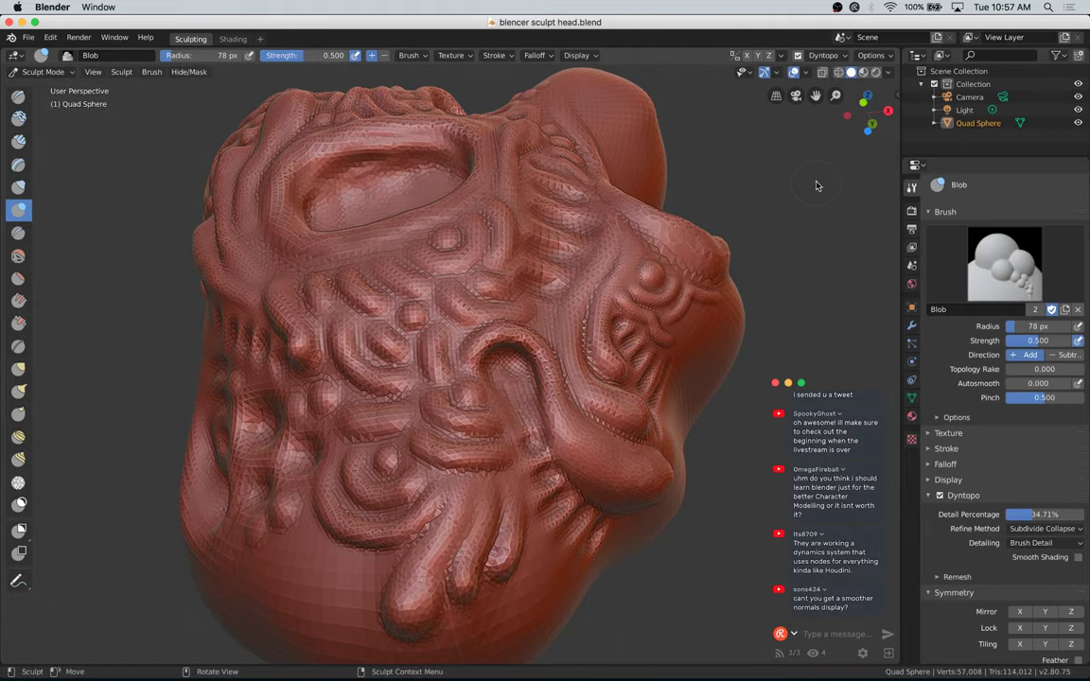
Step: Examine the whole head in the front orthographic view, from close up and from far away
{"action": "mouse_move", "coordinate": [867, 116]}
{"action": "left_mouse_down"}
{"action": "mouse_move", "coordinate": [877, 157]}
{"action": "mouse_move", "coordinate": [856, 152]}
{"action": "left_mouse_up"}
{"action": "left_click", "coordinate": [869, 113]}
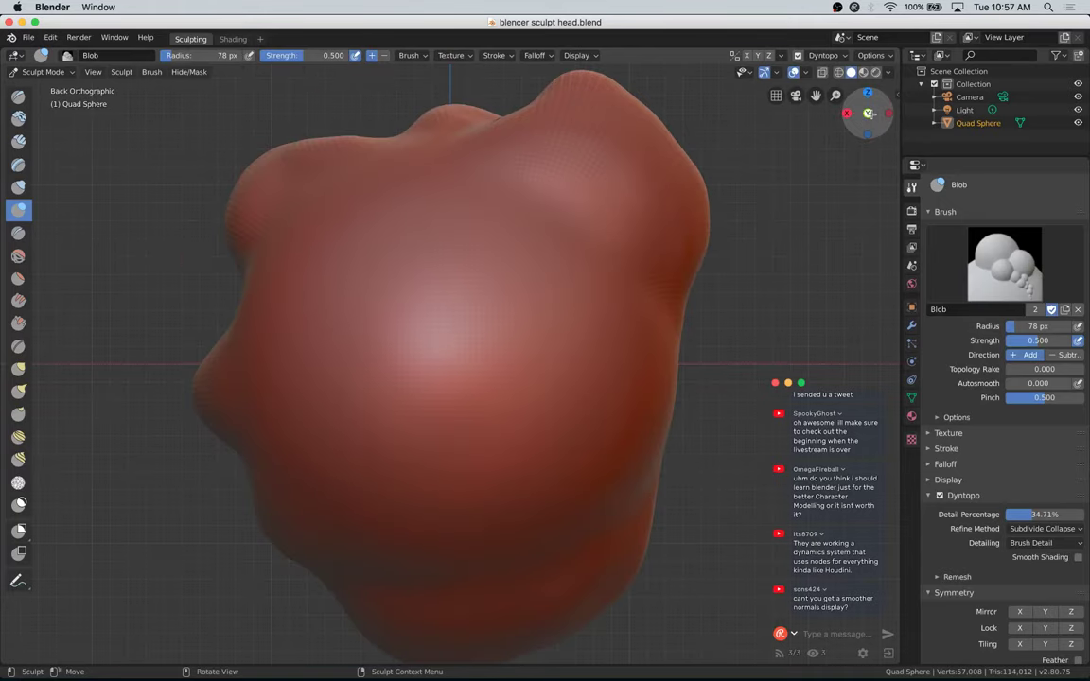
{"action": "left_click", "coordinate": [869, 113]}
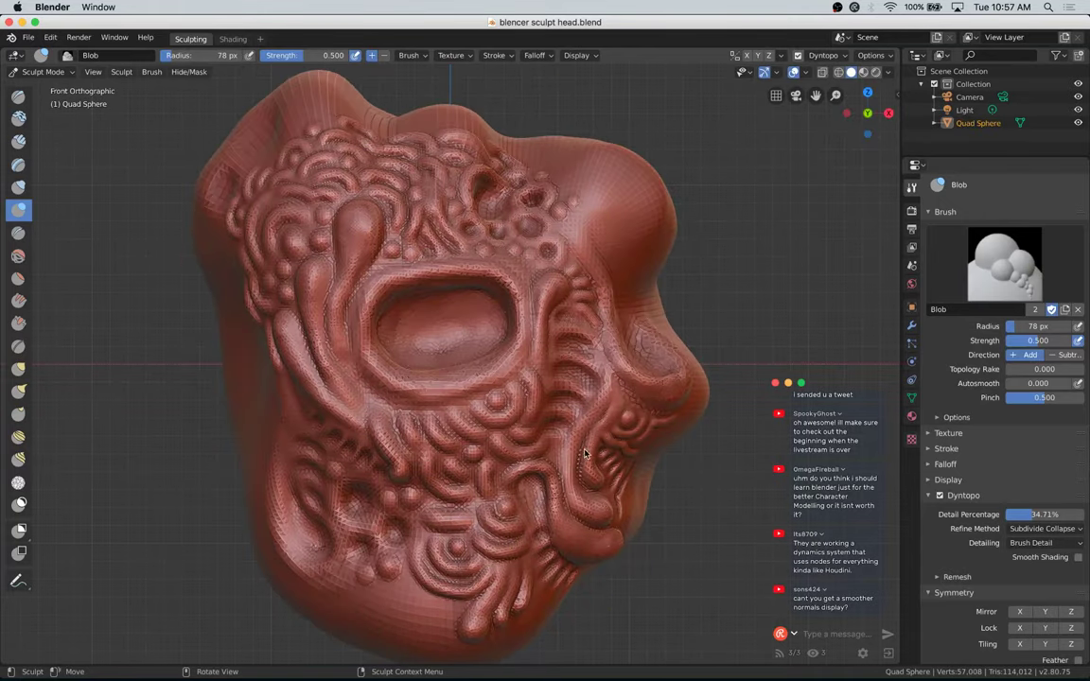
{"action": "scroll", "coordinate": [557, 480], "scroll_direction": "up", "scroll_amount": 8}
{"action": "scroll", "coordinate": [554, 486], "scroll_direction": "down", "scroll_amount": 20}
{"action": "scroll", "coordinate": [562, 460], "scroll_direction": "up", "scroll_amount": 20}
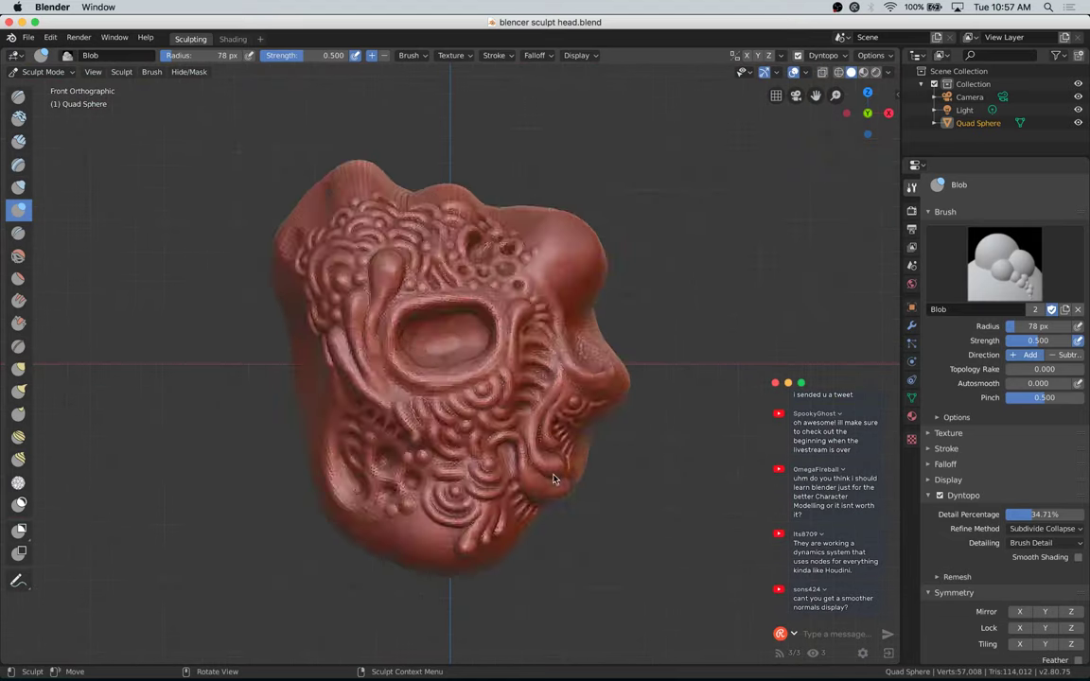
{"action": "scroll", "coordinate": [555, 477], "scroll_direction": "down", "scroll_amount": 3}
{"action": "scroll", "coordinate": [556, 489], "scroll_direction": "down", "scroll_amount": 3}
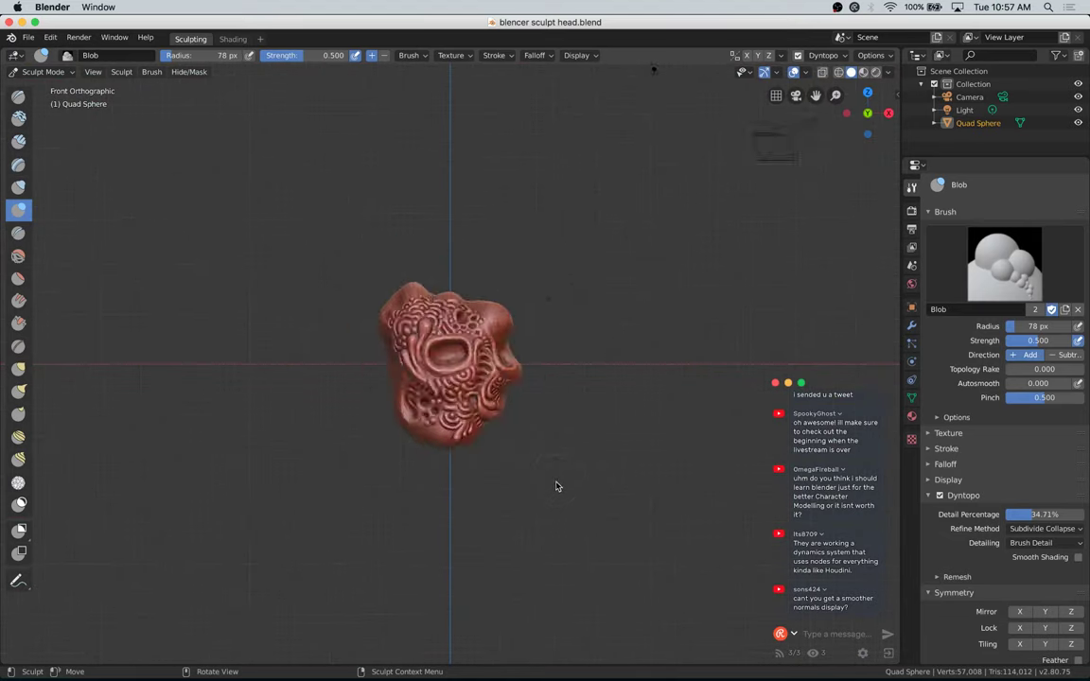
{"action": "scroll", "coordinate": [556, 490], "scroll_direction": "up", "scroll_amount": 6}
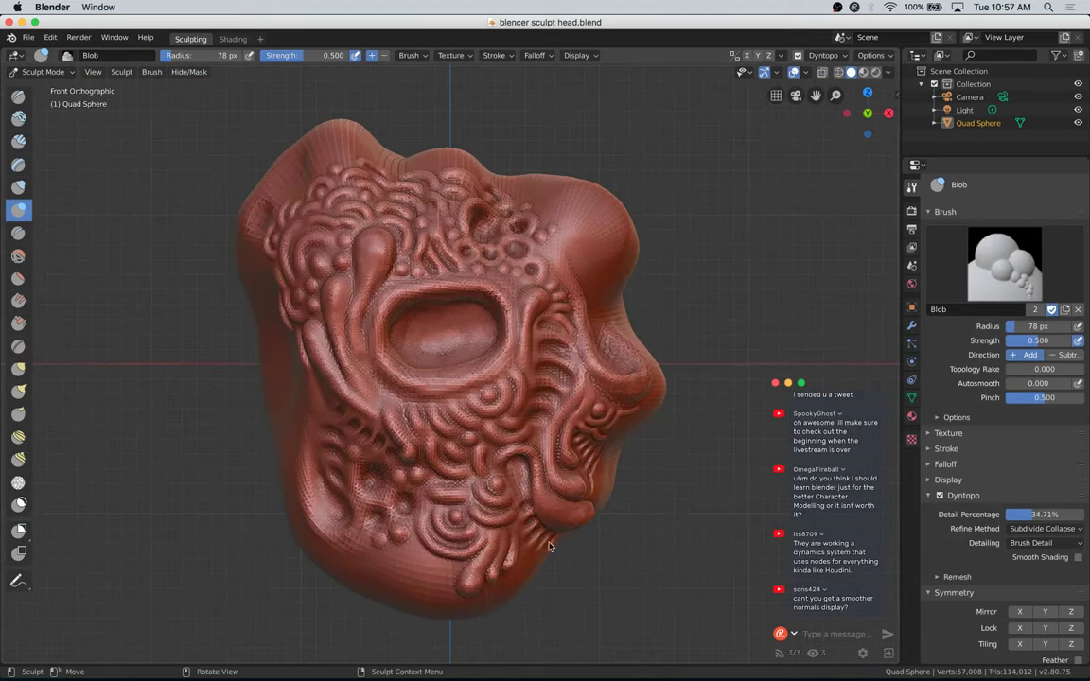
Step: Reduce the brush radius to 50 px and rework the lower edge of the hollow at the side of the jaw
{"action": "mouse_move", "coordinate": [397, 581]}
{"action": "left_mouse_down"}
{"action": "mouse_move", "coordinate": [406, 565]}
{"action": "mouse_move", "coordinate": [418, 580]}
{"action": "mouse_move", "coordinate": [394, 576]}
{"action": "mouse_move", "coordinate": [426, 570]}
{"action": "mouse_move", "coordinate": [387, 589]}
{"action": "mouse_move", "coordinate": [415, 597]}
{"action": "left_mouse_up"}
{"action": "key", "text": "bracketleft"}
{"action": "key", "text": "bracketleft"}
{"action": "key", "text": "bracketleft"}
{"action": "key", "text": "bracketleft"}
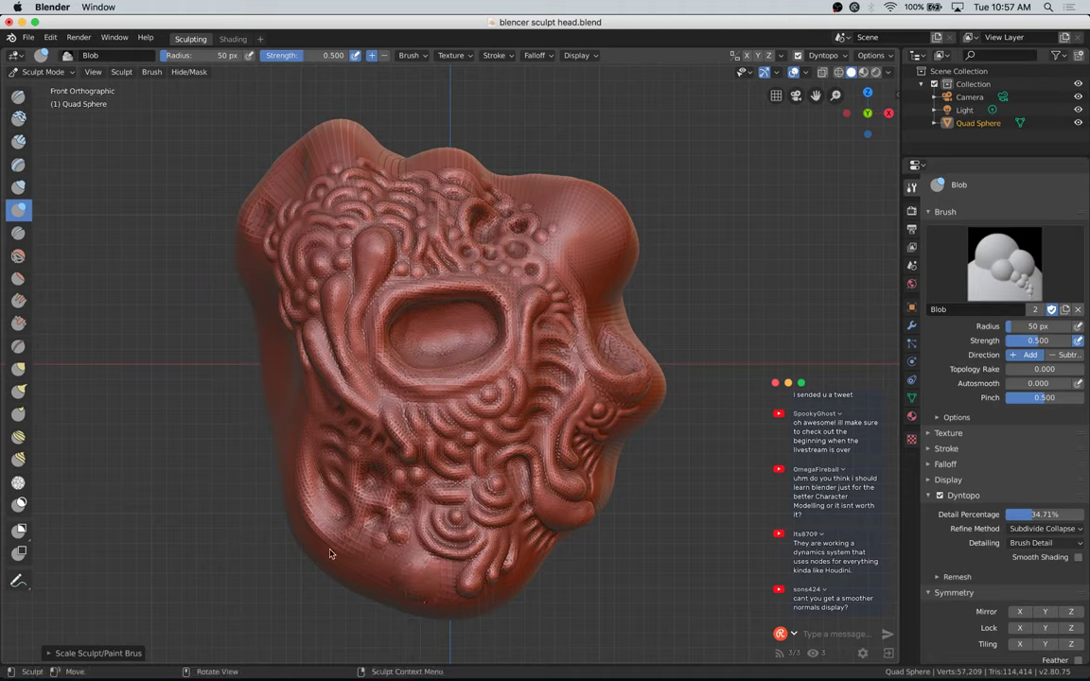
{"action": "mouse_move", "coordinate": [340, 516]}
{"action": "left_mouse_down"}
{"action": "mouse_move", "coordinate": [324, 487]}
{"action": "mouse_move", "coordinate": [330, 515]}
{"action": "mouse_move", "coordinate": [307, 519]}
{"action": "mouse_move", "coordinate": [303, 506]}
{"action": "mouse_move", "coordinate": [326, 536]}
{"action": "mouse_move", "coordinate": [353, 529]}
{"action": "mouse_move", "coordinate": [352, 508]}
{"action": "mouse_move", "coordinate": [318, 525]}
{"action": "mouse_move", "coordinate": [354, 520]}
{"action": "left_mouse_up"}
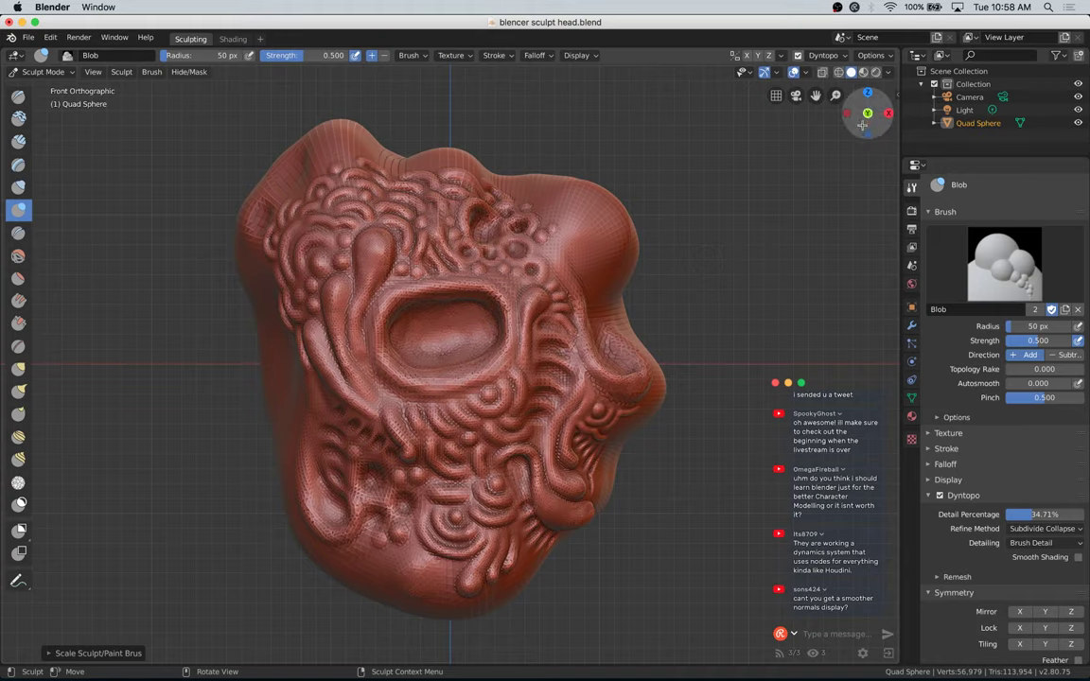
Step: Set the brush radius to 91 px and sculpt a long curved ridge on the smooth side of the head behind the temple details
{"action": "left_click_drag", "start_coordinate": [866, 112], "coordinate": [901, 150]}
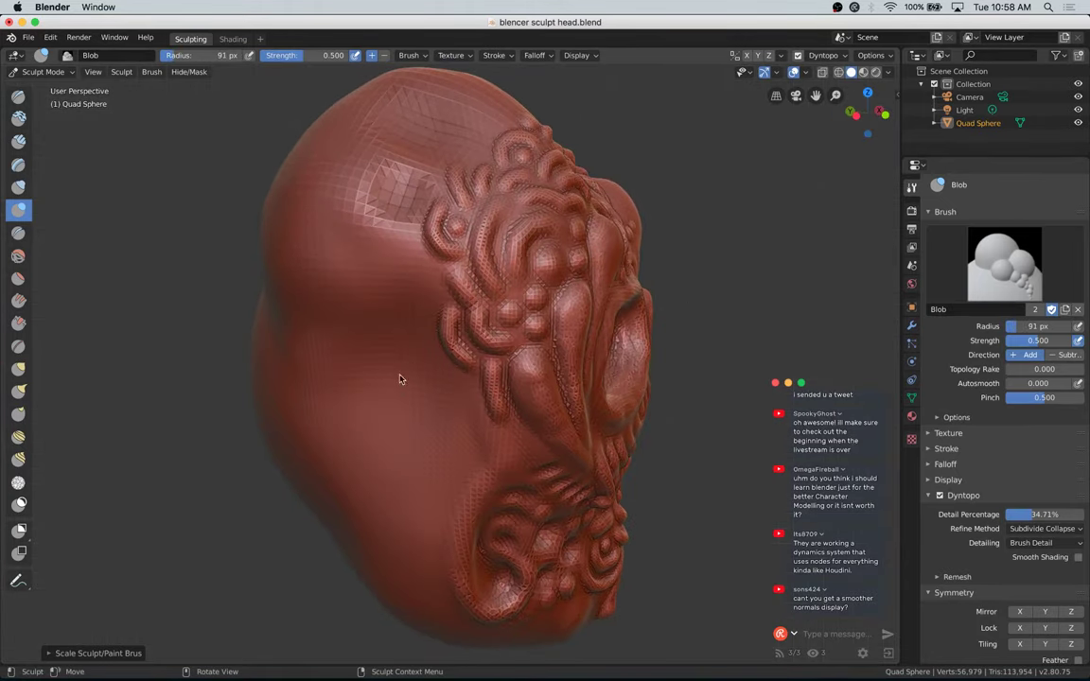
{"action": "mouse_move", "coordinate": [397, 341]}
{"action": "left_mouse_down"}
{"action": "mouse_move", "coordinate": [404, 285]}
{"action": "mouse_move", "coordinate": [395, 314]}
{"action": "left_mouse_up"}
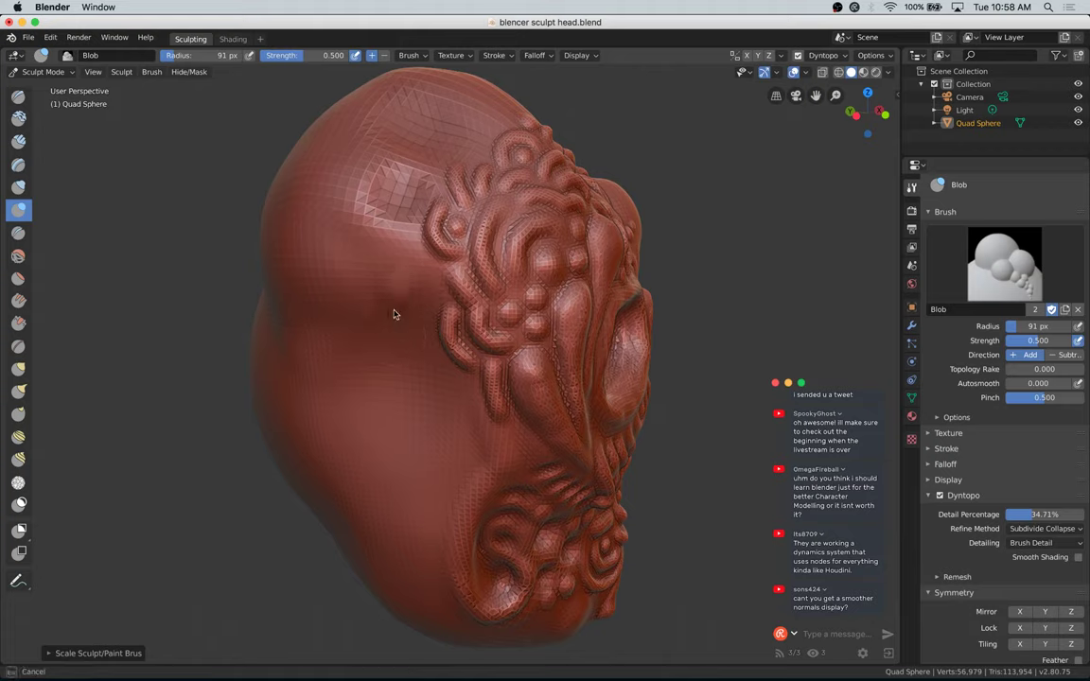
{"action": "mouse_move", "coordinate": [448, 413]}
{"action": "left_mouse_down"}
{"action": "mouse_move", "coordinate": [416, 361]}
{"action": "mouse_move", "coordinate": [434, 398]}
{"action": "mouse_move", "coordinate": [409, 297]}
{"action": "left_mouse_up"}
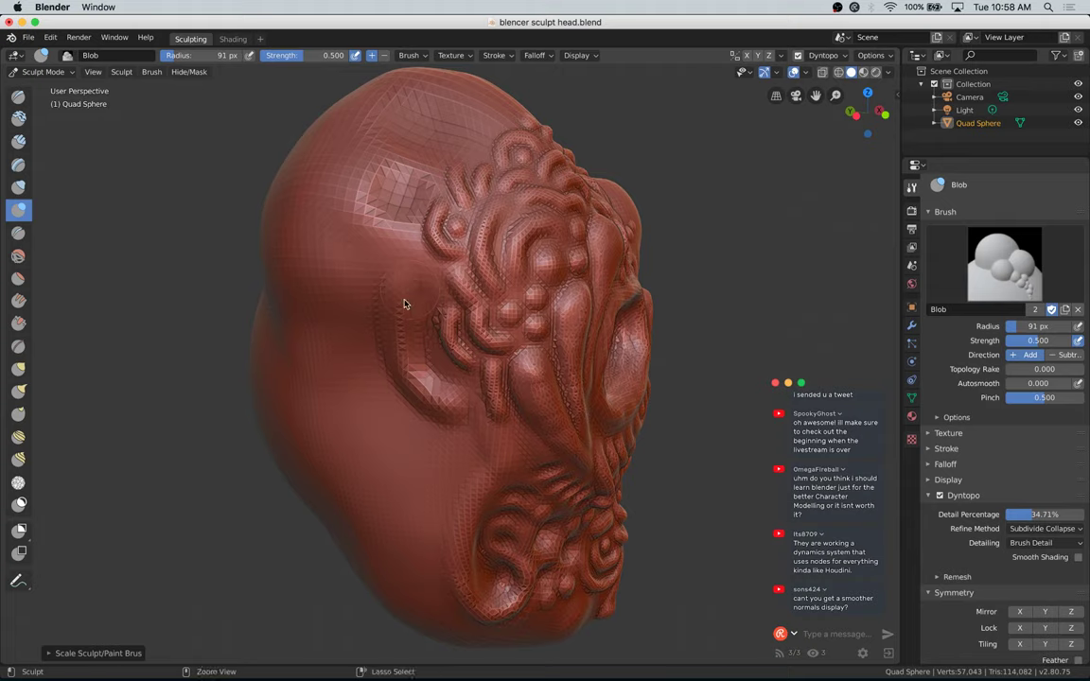
{"action": "key", "text": "ctrl+z"}
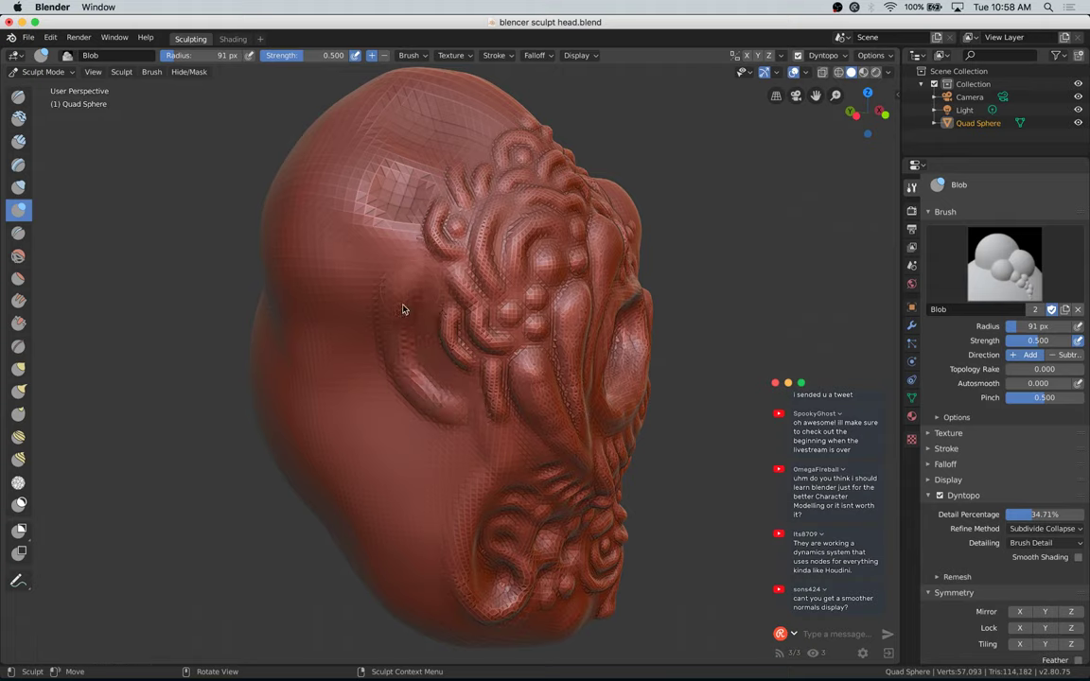
Step: Widen and reshape the curved ridge behind the temple with repeated strokes, and save the head file from the front view
{"action": "mouse_move", "coordinate": [402, 305]}
{"action": "left_mouse_down"}
{"action": "mouse_move", "coordinate": [407, 290]}
{"action": "mouse_move", "coordinate": [413, 371]}
{"action": "left_mouse_up"}
{"action": "left_click_drag", "start_coordinate": [397, 321], "coordinate": [407, 362]}
{"action": "left_click_drag", "start_coordinate": [395, 316], "coordinate": [426, 398]}
{"action": "left_click_drag", "start_coordinate": [405, 367], "coordinate": [421, 391]}
{"action": "mouse_move", "coordinate": [412, 376]}
{"action": "left_mouse_down"}
{"action": "mouse_move", "coordinate": [435, 406]}
{"action": "mouse_move", "coordinate": [402, 341]}
{"action": "mouse_move", "coordinate": [401, 286]}
{"action": "mouse_move", "coordinate": [423, 389]}
{"action": "mouse_move", "coordinate": [454, 413]}
{"action": "mouse_move", "coordinate": [421, 389]}
{"action": "mouse_move", "coordinate": [429, 397]}
{"action": "left_mouse_up"}
{"action": "mouse_move", "coordinate": [412, 297]}
{"action": "left_mouse_down"}
{"action": "mouse_move", "coordinate": [400, 291]}
{"action": "mouse_move", "coordinate": [411, 306]}
{"action": "mouse_move", "coordinate": [359, 321]}
{"action": "mouse_move", "coordinate": [382, 355]}
{"action": "mouse_move", "coordinate": [378, 377]}
{"action": "mouse_move", "coordinate": [437, 409]}
{"action": "mouse_move", "coordinate": [406, 345]}
{"action": "mouse_move", "coordinate": [436, 419]}
{"action": "left_mouse_up"}
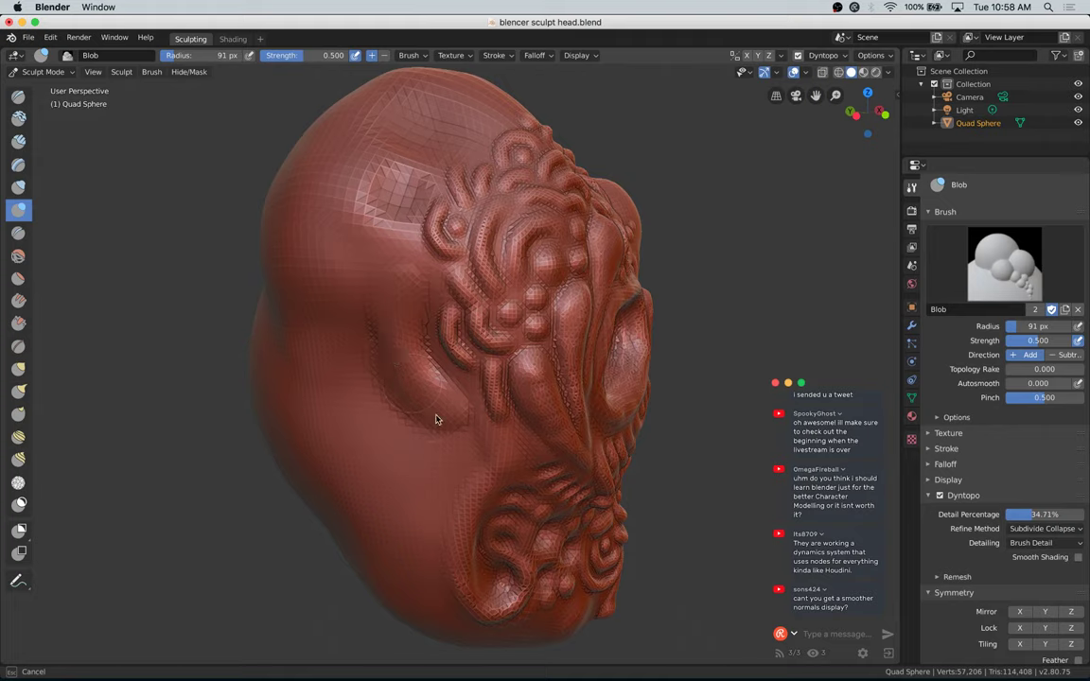
{"action": "mouse_move", "coordinate": [407, 344]}
{"action": "left_mouse_down"}
{"action": "mouse_move", "coordinate": [419, 303]}
{"action": "mouse_move", "coordinate": [426, 377]}
{"action": "mouse_move", "coordinate": [450, 399]}
{"action": "mouse_move", "coordinate": [382, 337]}
{"action": "mouse_move", "coordinate": [369, 257]}
{"action": "mouse_move", "coordinate": [438, 380]}
{"action": "left_mouse_up"}
{"action": "left_click", "coordinate": [885, 116]}
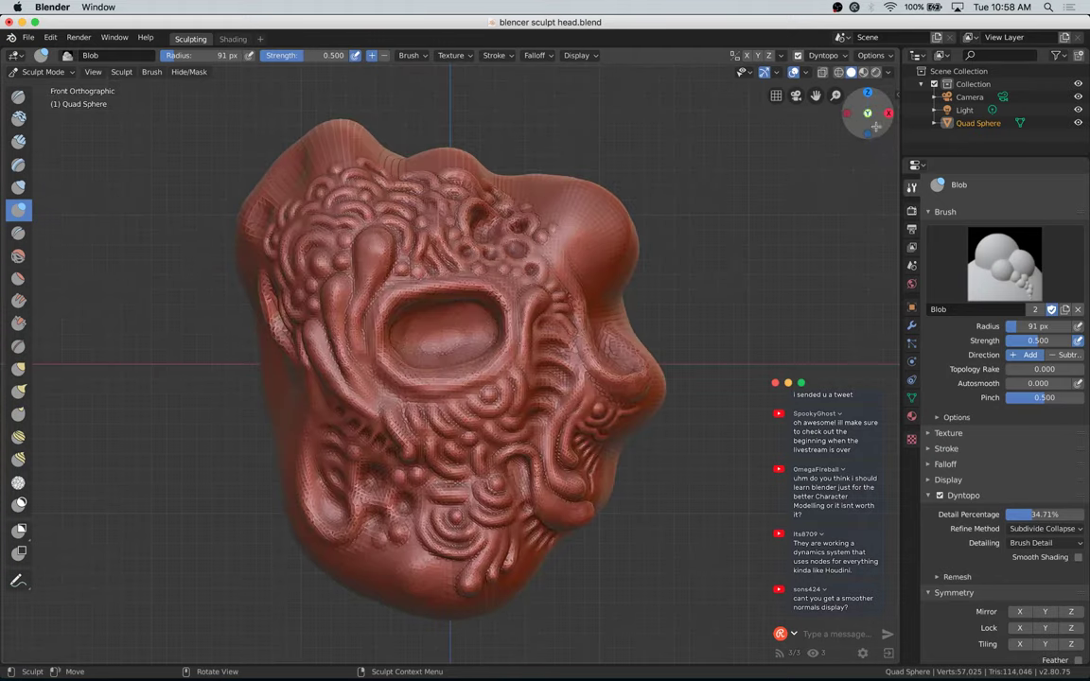
{"action": "key", "text": "super+s"}
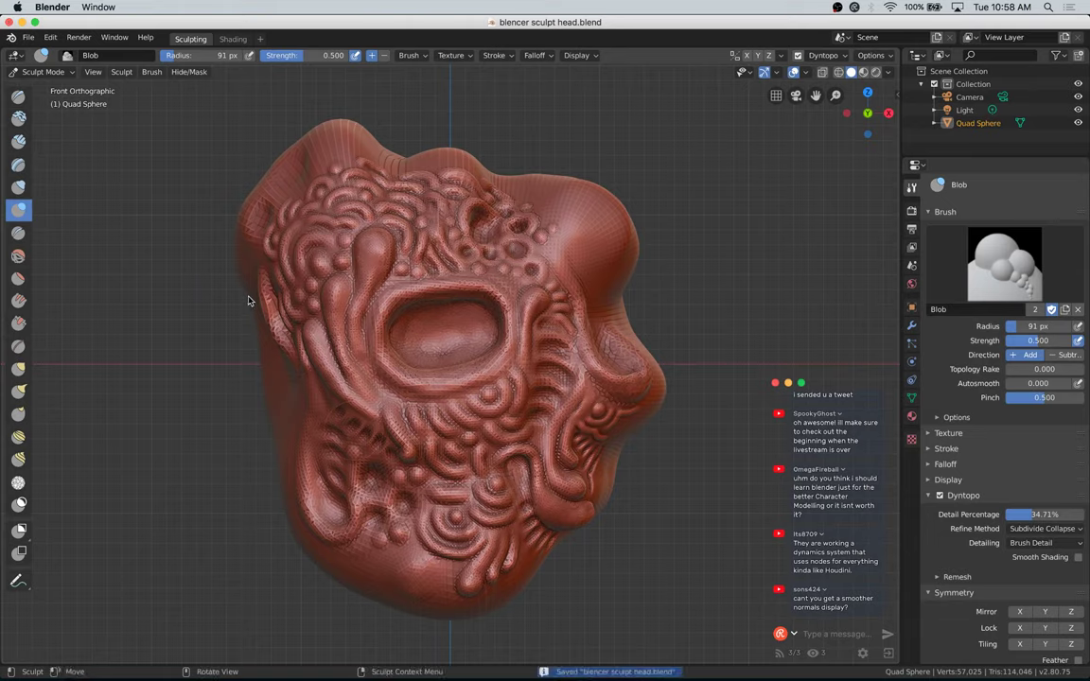
Step: Sculpt ridges and a round bump down the back edge of the head, and undo the last stroke on the lower jaw
{"action": "mouse_move", "coordinate": [261, 341]}
{"action": "left_mouse_down"}
{"action": "mouse_move", "coordinate": [266, 354]}
{"action": "mouse_move", "coordinate": [244, 301]}
{"action": "mouse_move", "coordinate": [263, 331]}
{"action": "left_mouse_up"}
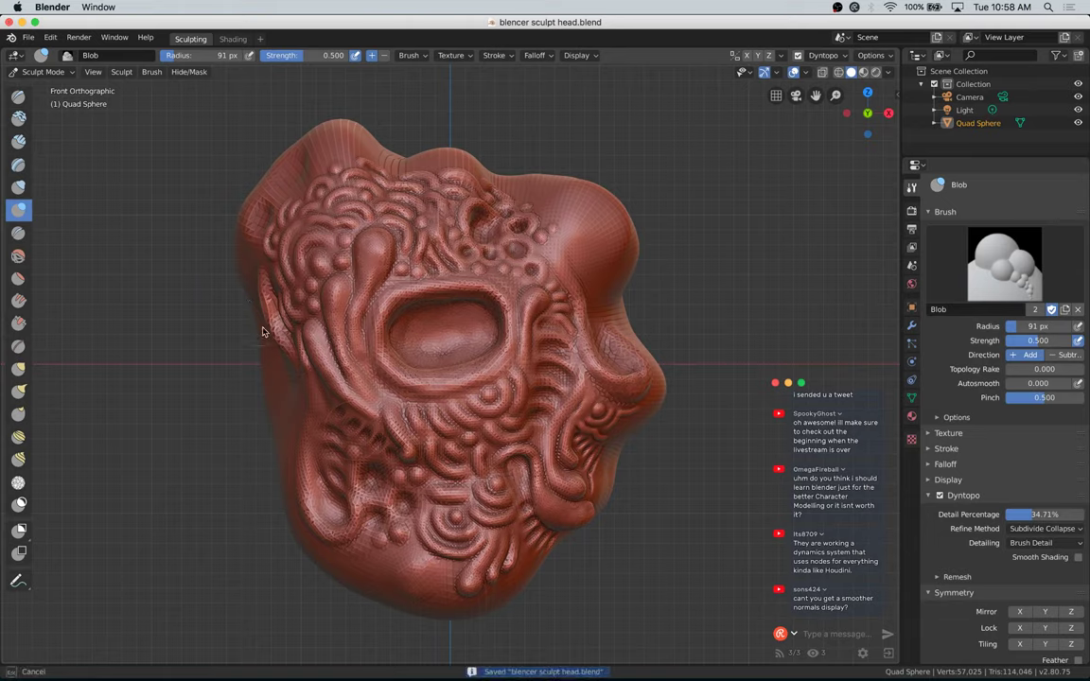
{"action": "mouse_move", "coordinate": [283, 372]}
{"action": "left_mouse_down"}
{"action": "mouse_move", "coordinate": [254, 312]}
{"action": "mouse_move", "coordinate": [275, 341]}
{"action": "mouse_move", "coordinate": [289, 424]}
{"action": "mouse_move", "coordinate": [298, 404]}
{"action": "left_mouse_up"}
{"action": "mouse_move", "coordinate": [288, 436]}
{"action": "left_mouse_down"}
{"action": "mouse_move", "coordinate": [271, 359]}
{"action": "mouse_move", "coordinate": [293, 405]}
{"action": "mouse_move", "coordinate": [271, 390]}
{"action": "mouse_move", "coordinate": [384, 574]}
{"action": "mouse_move", "coordinate": [404, 564]}
{"action": "mouse_move", "coordinate": [395, 594]}
{"action": "left_mouse_up"}
{"action": "key", "text": "ctrl"}
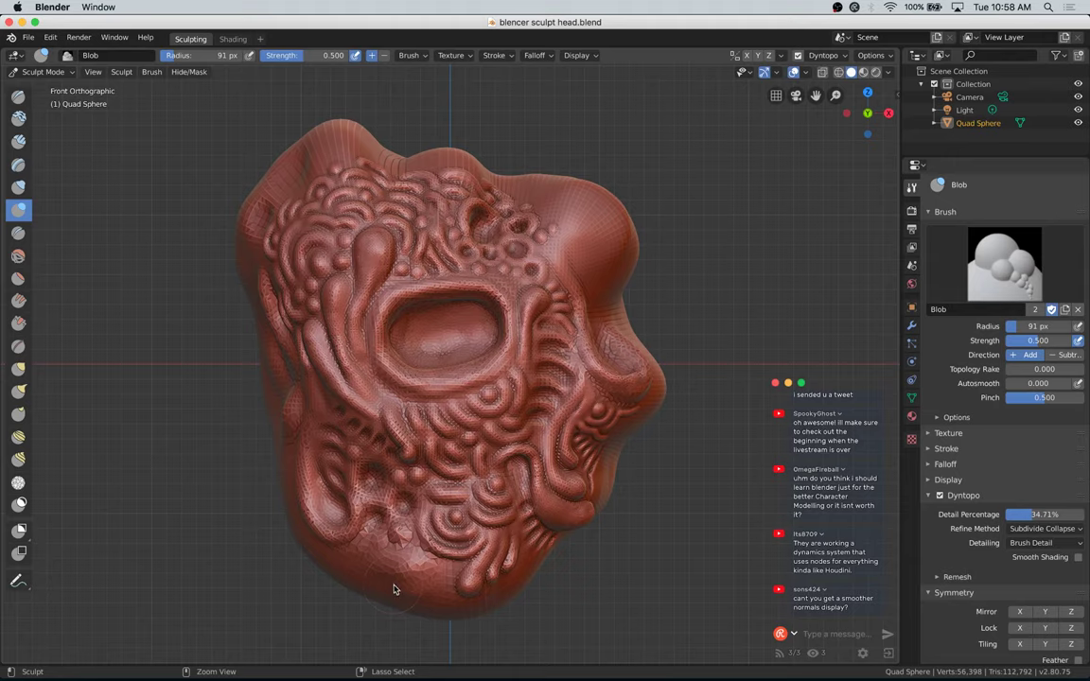
{"action": "key", "text": "ctrl+z"}
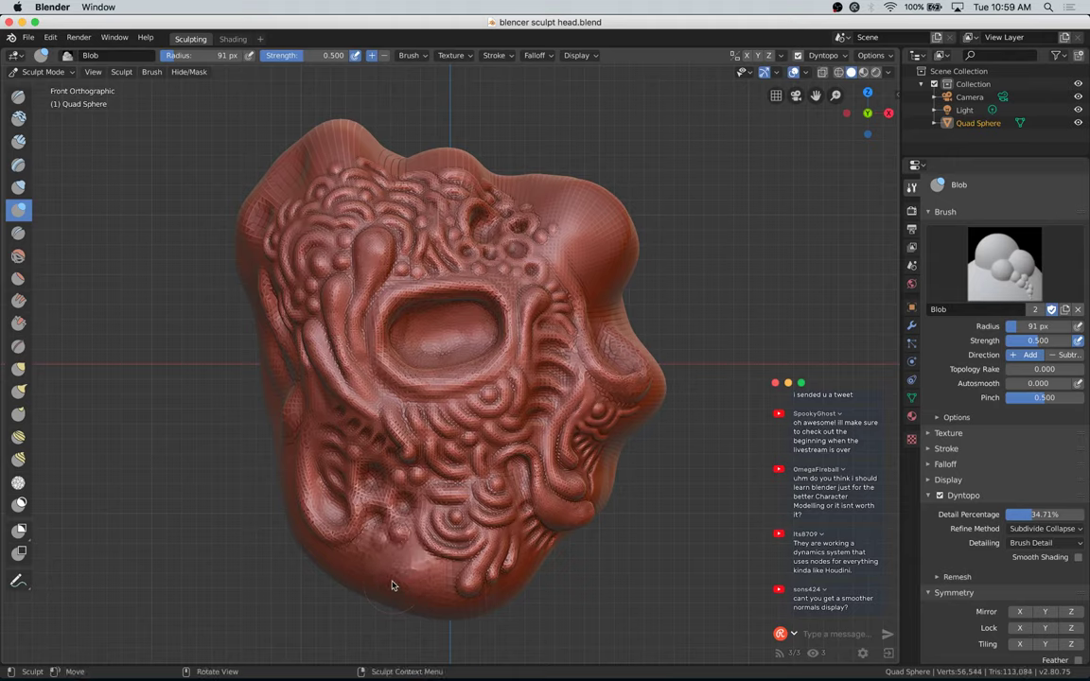
Step: Reduce the brush radius to 57 px and carve grooves across the lower jaw beneath the pits and concentric arcs
{"action": "key", "text": "bracketleft"}
{"action": "key", "text": "bracketleft"}
{"action": "key", "text": "bracketleft"}
{"action": "key", "text": "bracketleft"}
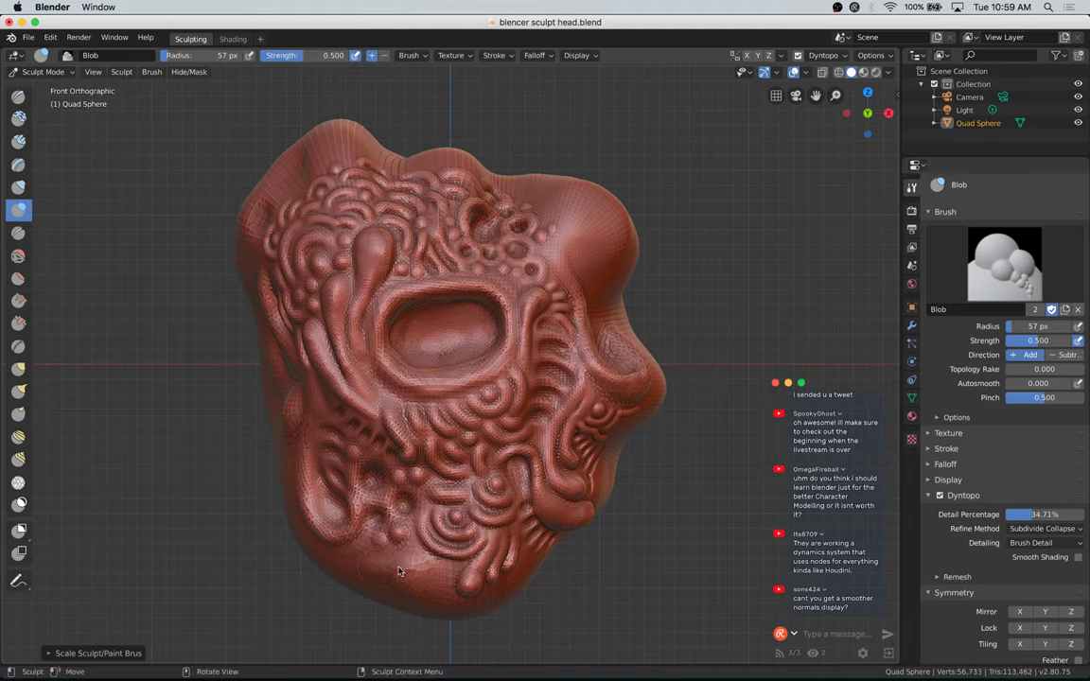
{"action": "mouse_move", "coordinate": [386, 566]}
{"action": "left_mouse_down", "text": "ctrl"}
{"action": "mouse_move", "coordinate": [442, 583]}
{"action": "mouse_move", "coordinate": [445, 574]}
{"action": "mouse_move", "coordinate": [400, 596]}
{"action": "left_mouse_up", "text": "ctrl"}
{"action": "mouse_move", "coordinate": [304, 551]}
{"action": "left_mouse_down"}
{"action": "mouse_move", "coordinate": [355, 575]}
{"action": "mouse_move", "coordinate": [310, 555]}
{"action": "mouse_move", "coordinate": [346, 571]}
{"action": "mouse_move", "coordinate": [407, 487]}
{"action": "left_mouse_up"}
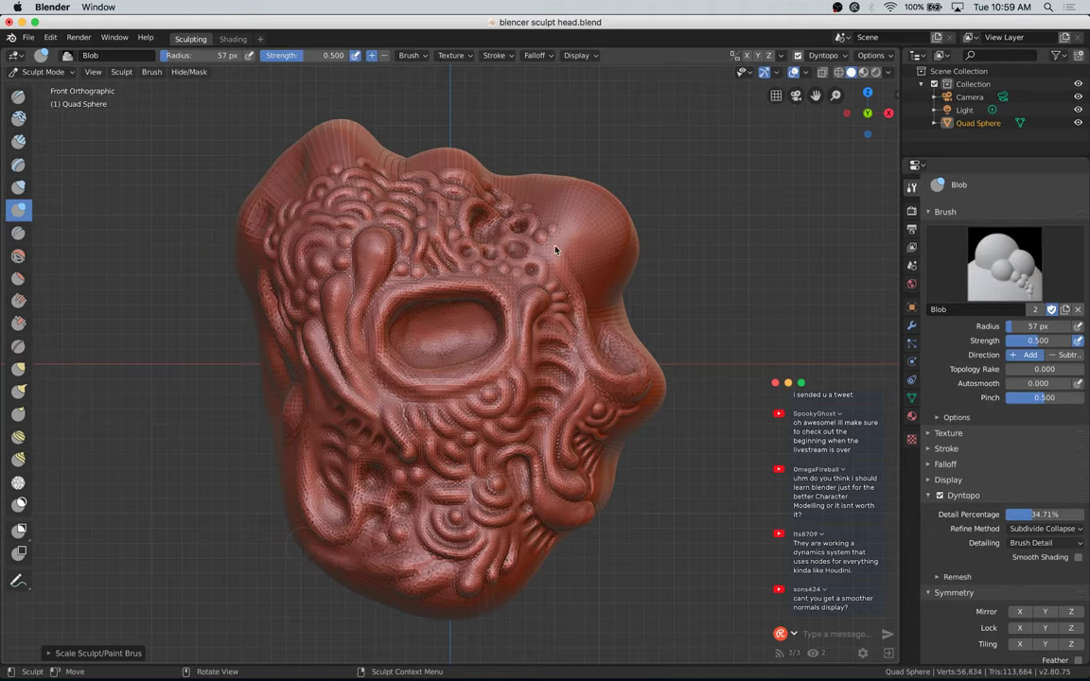
Step: Undo a trial stroke on the large brow bump and save the head file
{"action": "left_click_drag", "start_coordinate": [555, 253], "coordinate": [584, 228]}
{"action": "key", "text": "ctrl+z"}
{"action": "key", "text": "ctrl+s"}
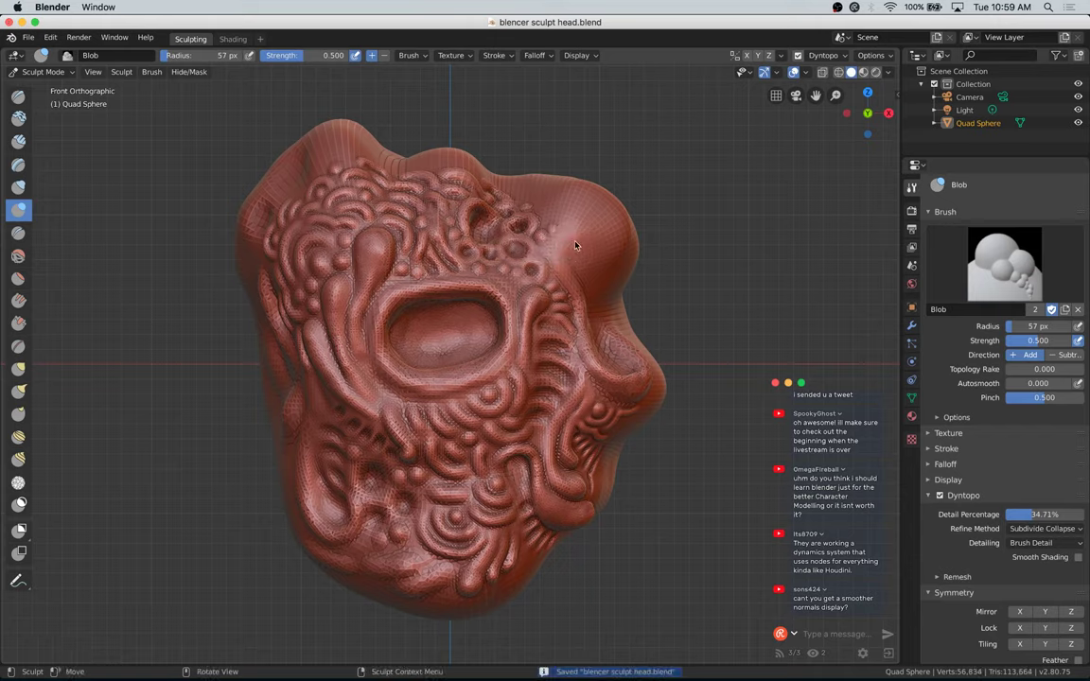
{"action": "mouse_move", "coordinate": [556, 253]}
{"action": "left_mouse_down"}
{"action": "mouse_move", "coordinate": [590, 227]}
{"action": "mouse_move", "coordinate": [579, 240]}
{"action": "left_mouse_up"}
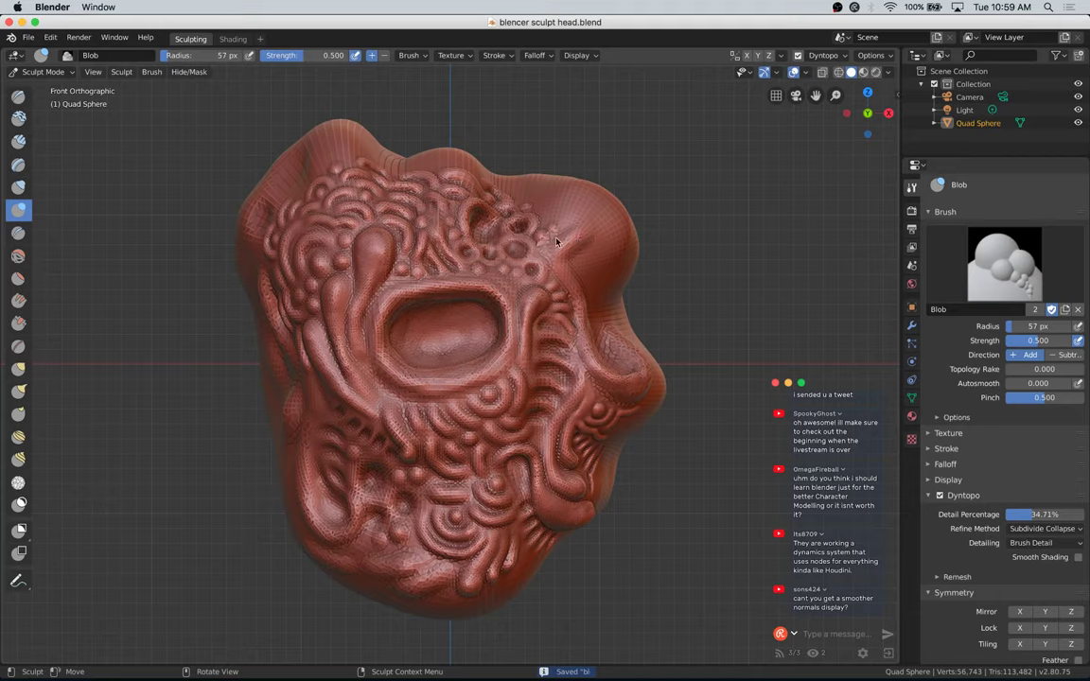
{"action": "key", "text": "ctrl+z"}
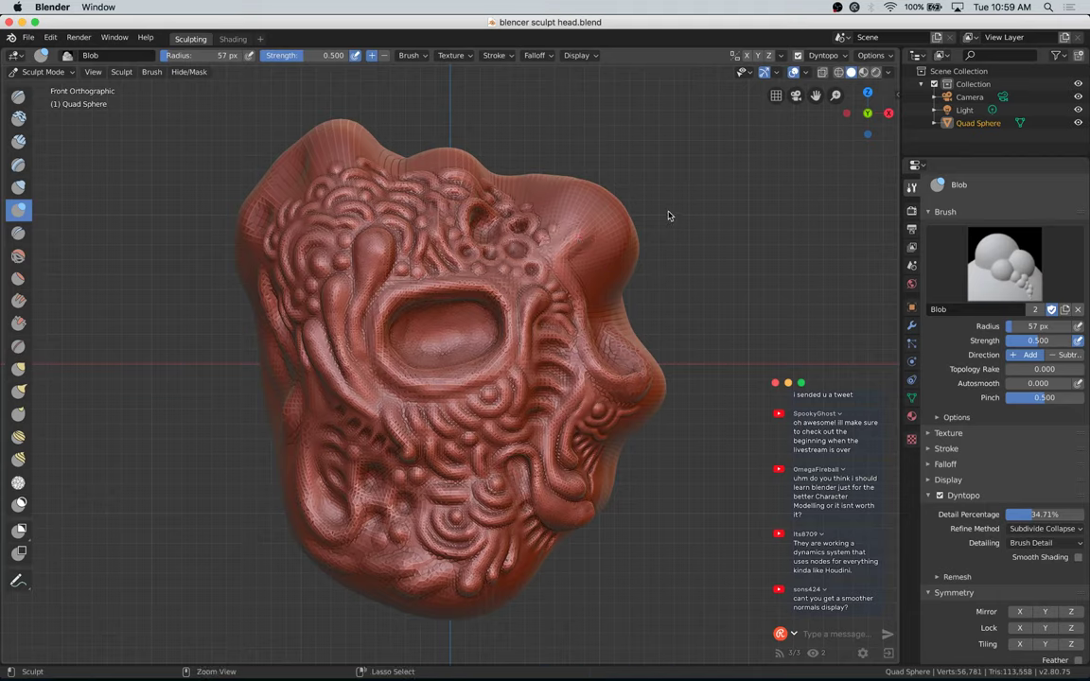
{"action": "key", "text": "ctrl+z"}
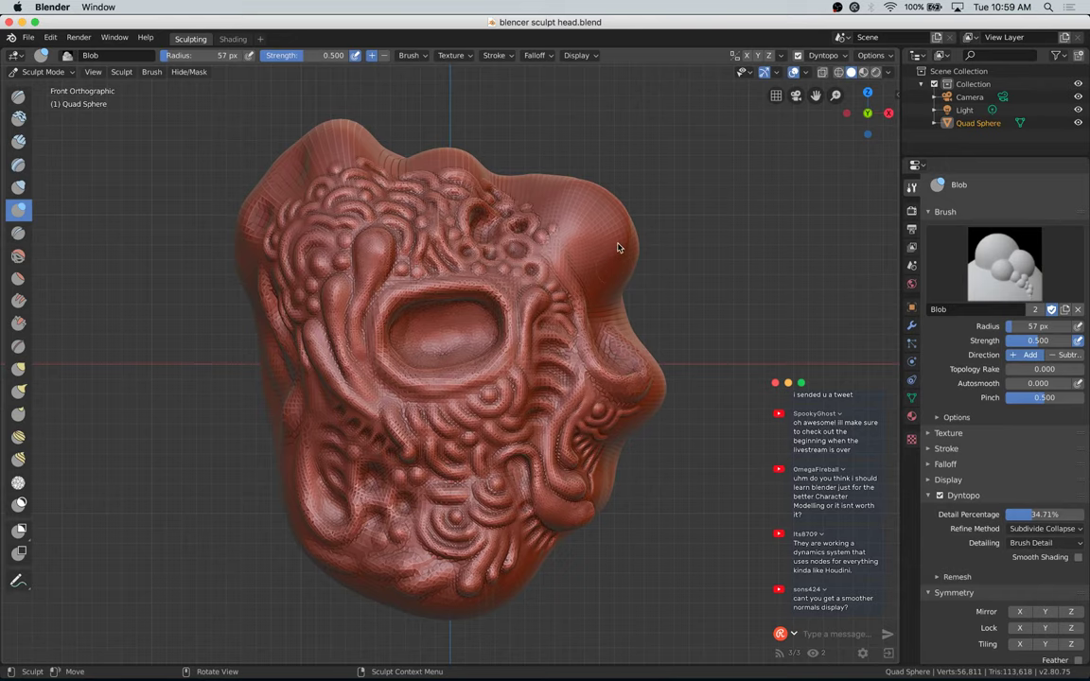
Step: Sculpt the first grooves and ridges across the large smooth brow bump, increasing the brush radius to 77 px
{"action": "scroll", "coordinate": [615, 238], "scroll_direction": "up", "scroll_amount": 4}
{"action": "scroll", "coordinate": [612, 238], "scroll_direction": "down", "scroll_amount": 2}
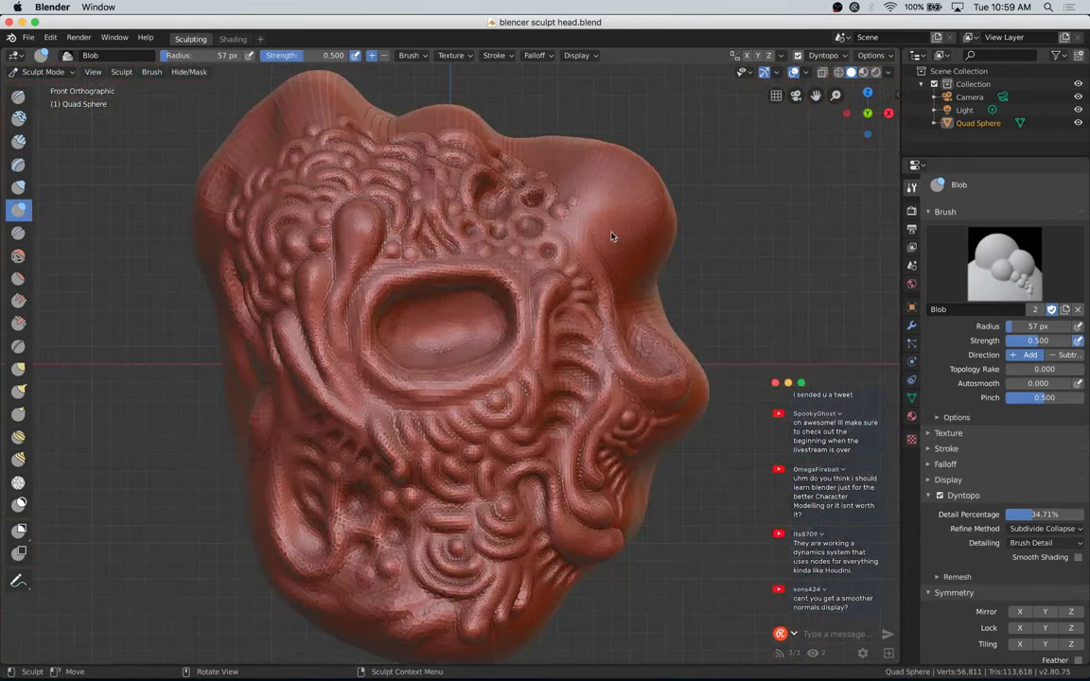
{"action": "mouse_move", "coordinate": [580, 232]}
{"action": "left_mouse_down"}
{"action": "mouse_move", "coordinate": [585, 244]}
{"action": "mouse_move", "coordinate": [602, 167]}
{"action": "mouse_move", "coordinate": [596, 217]}
{"action": "mouse_move", "coordinate": [624, 217]}
{"action": "mouse_move", "coordinate": [633, 200]}
{"action": "left_mouse_up"}
{"action": "key", "text": "bracketright"}
{"action": "left_click_drag", "start_coordinate": [616, 228], "coordinate": [639, 221]}
{"action": "mouse_move", "coordinate": [630, 263]}
{"action": "left_mouse_down"}
{"action": "mouse_move", "coordinate": [655, 235]}
{"action": "mouse_move", "coordinate": [627, 260]}
{"action": "mouse_move", "coordinate": [657, 189]}
{"action": "left_mouse_up"}
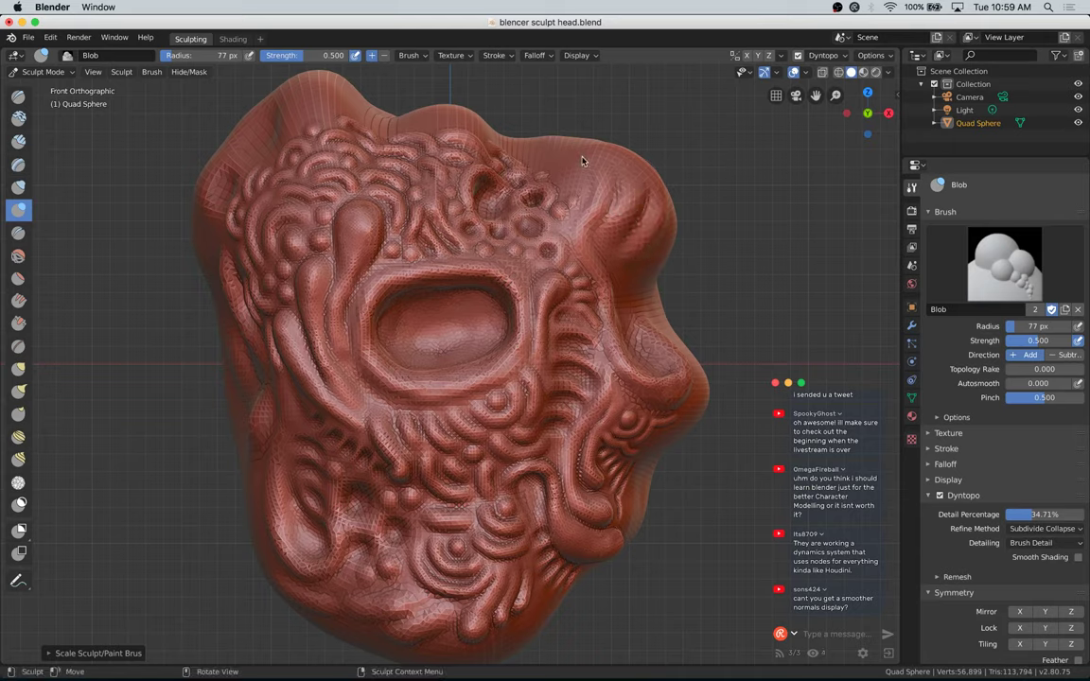
Step: Extend the brow bump's pattern with long curved ridges over its top and a hollow at its inner edge
{"action": "mouse_move", "coordinate": [582, 161]}
{"action": "left_mouse_down"}
{"action": "mouse_move", "coordinate": [571, 155]}
{"action": "mouse_move", "coordinate": [598, 171]}
{"action": "mouse_move", "coordinate": [627, 147]}
{"action": "mouse_move", "coordinate": [635, 184]}
{"action": "mouse_move", "coordinate": [657, 207]}
{"action": "mouse_move", "coordinate": [666, 191]}
{"action": "mouse_move", "coordinate": [664, 215]}
{"action": "mouse_move", "coordinate": [663, 181]}
{"action": "mouse_move", "coordinate": [657, 226]}
{"action": "mouse_move", "coordinate": [639, 242]}
{"action": "mouse_move", "coordinate": [629, 204]}
{"action": "left_mouse_up"}
{"action": "left_click_drag", "start_coordinate": [621, 148], "coordinate": [617, 153]}
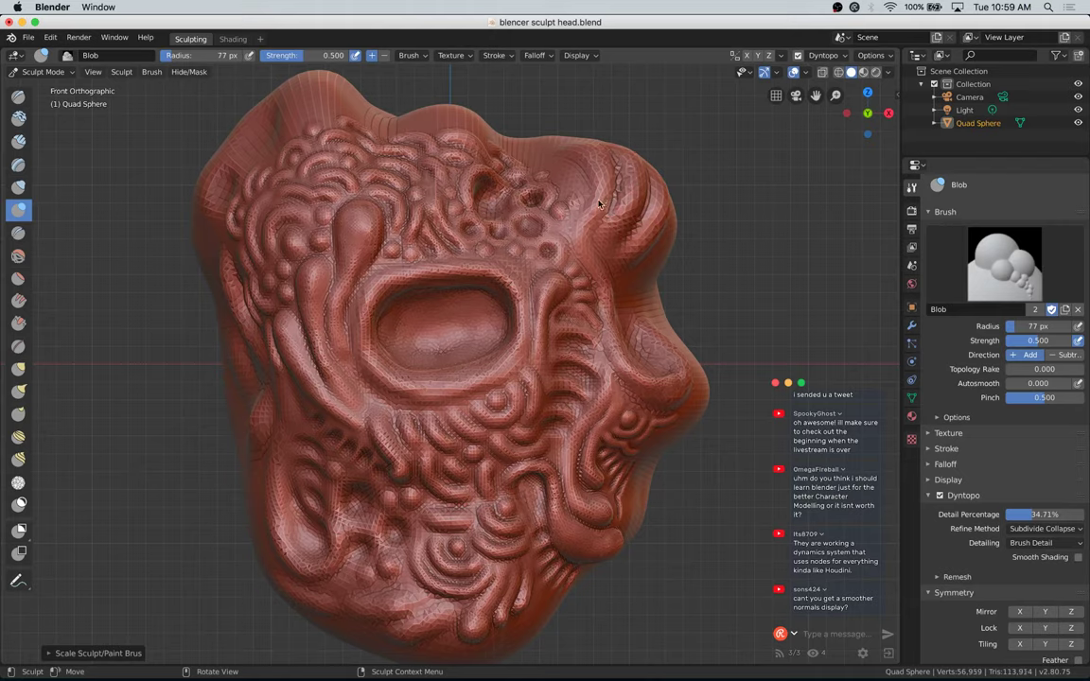
{"action": "mouse_move", "coordinate": [602, 209]}
{"action": "left_mouse_down"}
{"action": "mouse_move", "coordinate": [587, 146]}
{"action": "mouse_move", "coordinate": [570, 144]}
{"action": "mouse_move", "coordinate": [657, 171]}
{"action": "left_mouse_up"}
{"action": "left_click", "coordinate": [568, 144]}
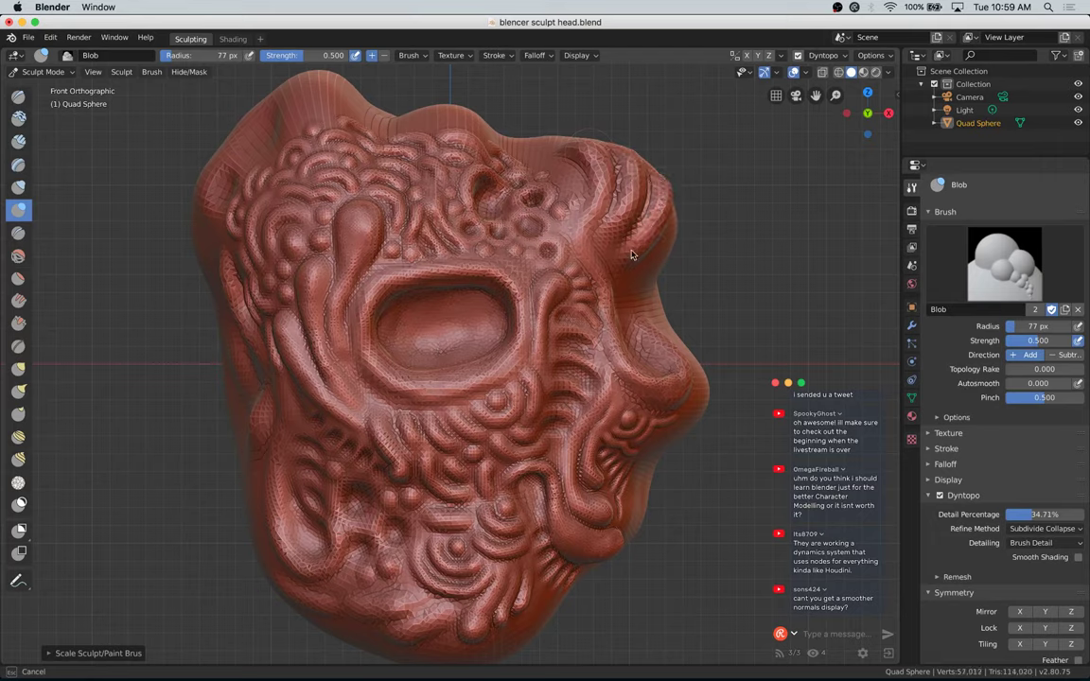
Step: Finish the ridges on the brow bump, shape the upper rear edge of the skull, and save the head file
{"action": "left_click_drag", "start_coordinate": [632, 255], "coordinate": [606, 241]}
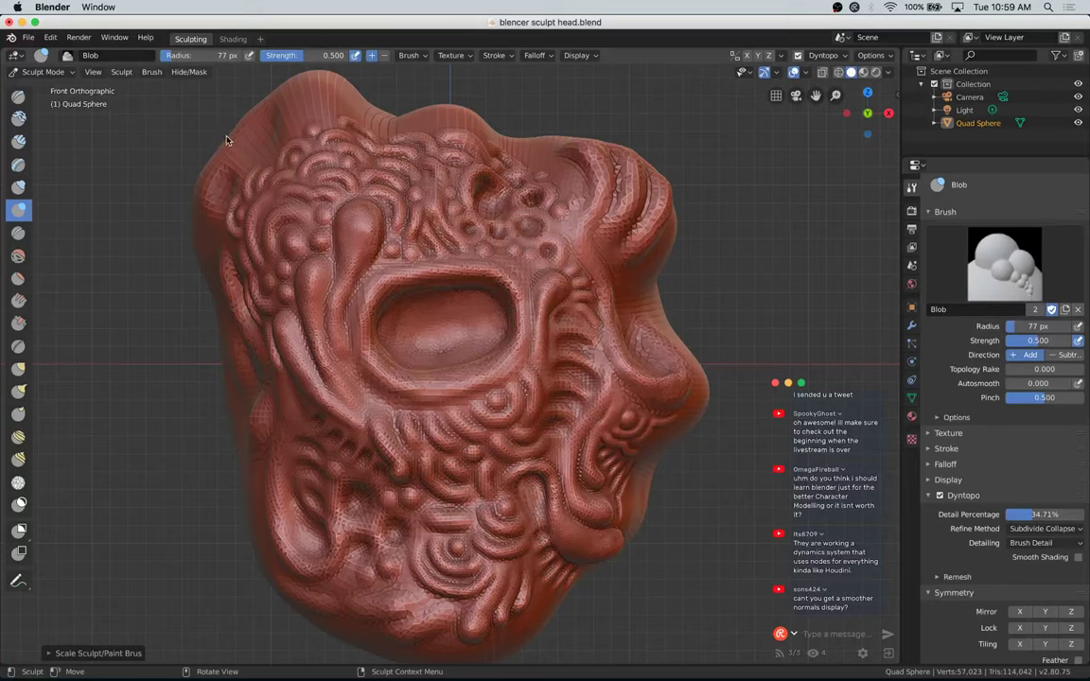
{"action": "left_click_drag", "start_coordinate": [227, 140], "coordinate": [237, 158]}
{"action": "key", "text": "ctrl+s"}
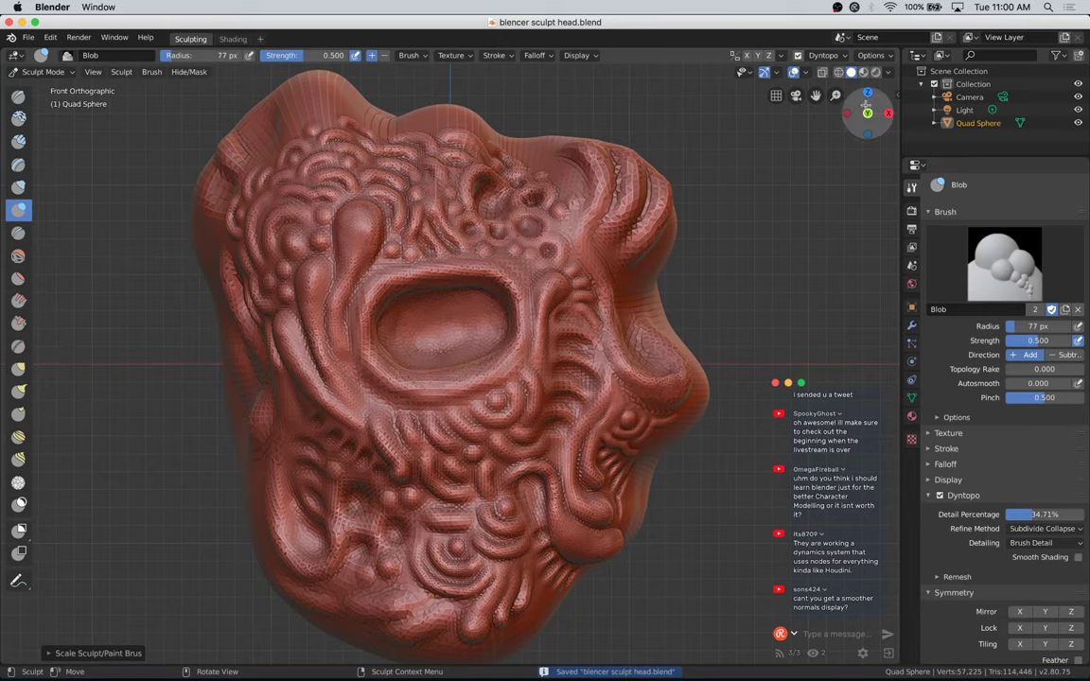
Step: Reduce the brush radius to 44 px and sculpt short radiating ridges between the forehead pits and the brow bump
{"action": "left_click_drag", "start_coordinate": [868, 108], "coordinate": [782, 136]}
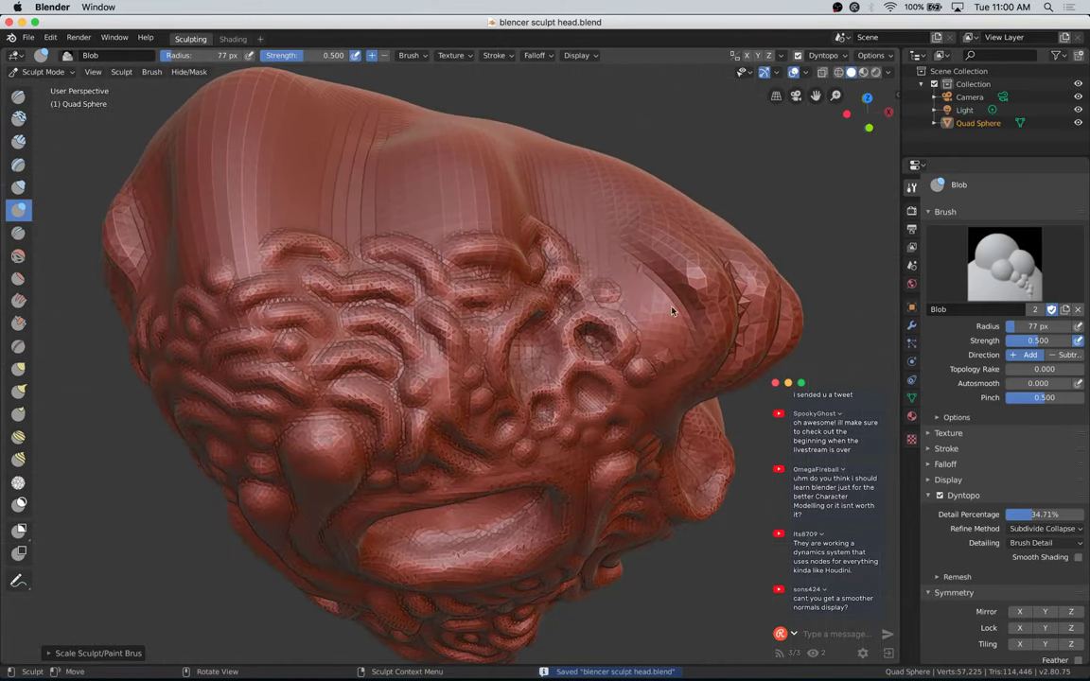
{"action": "key", "text": "bracketleft"}
{"action": "key", "text": "bracketleft"}
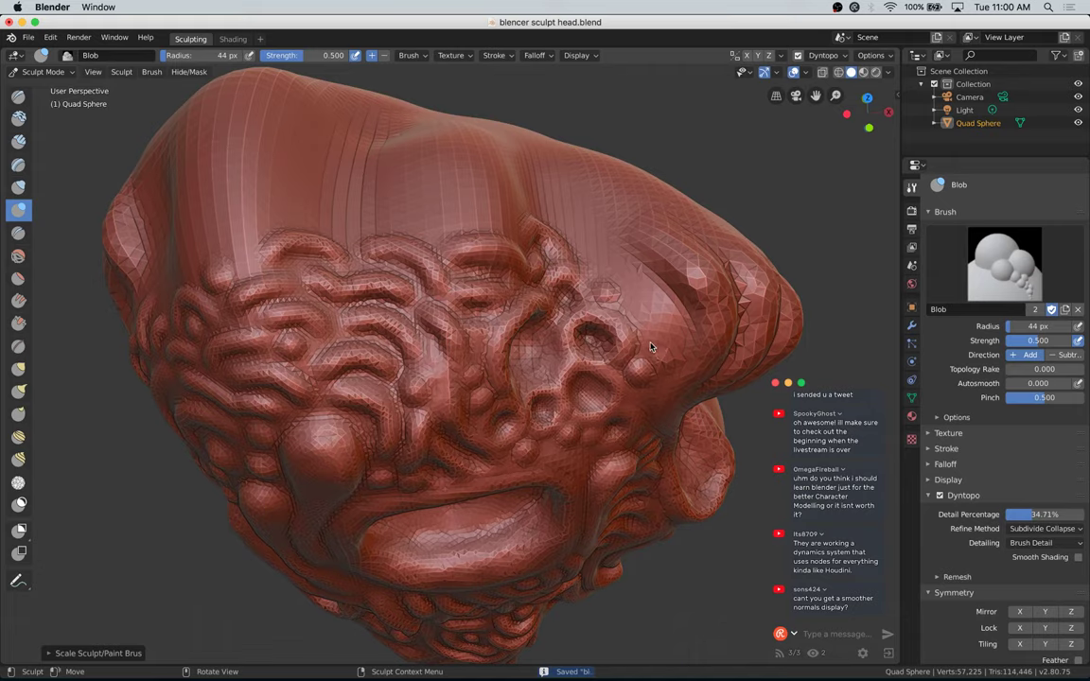
{"action": "mouse_move", "coordinate": [656, 346]}
{"action": "left_mouse_down"}
{"action": "mouse_move", "coordinate": [599, 305]}
{"action": "mouse_move", "coordinate": [656, 311]}
{"action": "mouse_move", "coordinate": [631, 301]}
{"action": "mouse_move", "coordinate": [653, 288]}
{"action": "mouse_move", "coordinate": [641, 294]}
{"action": "mouse_move", "coordinate": [627, 260]}
{"action": "mouse_move", "coordinate": [614, 254]}
{"action": "mouse_move", "coordinate": [601, 268]}
{"action": "mouse_move", "coordinate": [608, 237]}
{"action": "left_mouse_up"}
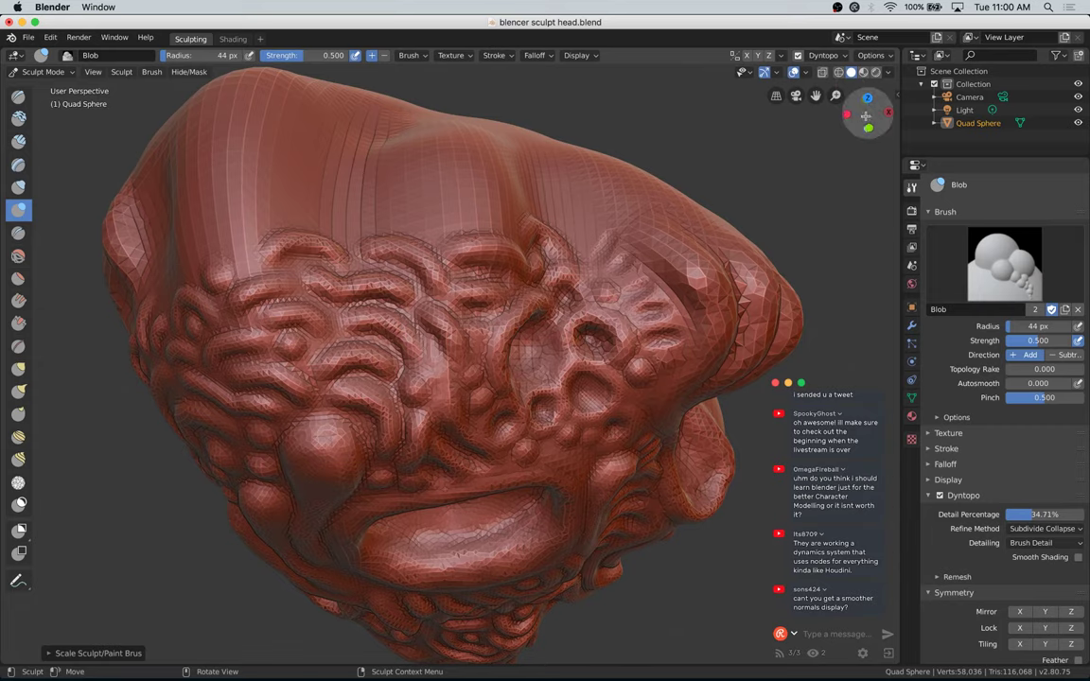
Step: Increase the brush radius to 86 px and sculpt nested arched ridges over the smooth middle dome of the forehead
{"action": "mouse_move", "coordinate": [864, 107]}
{"action": "left_mouse_down"}
{"action": "mouse_move", "coordinate": [887, 117]}
{"action": "mouse_move", "coordinate": [876, 119]}
{"action": "left_mouse_up"}
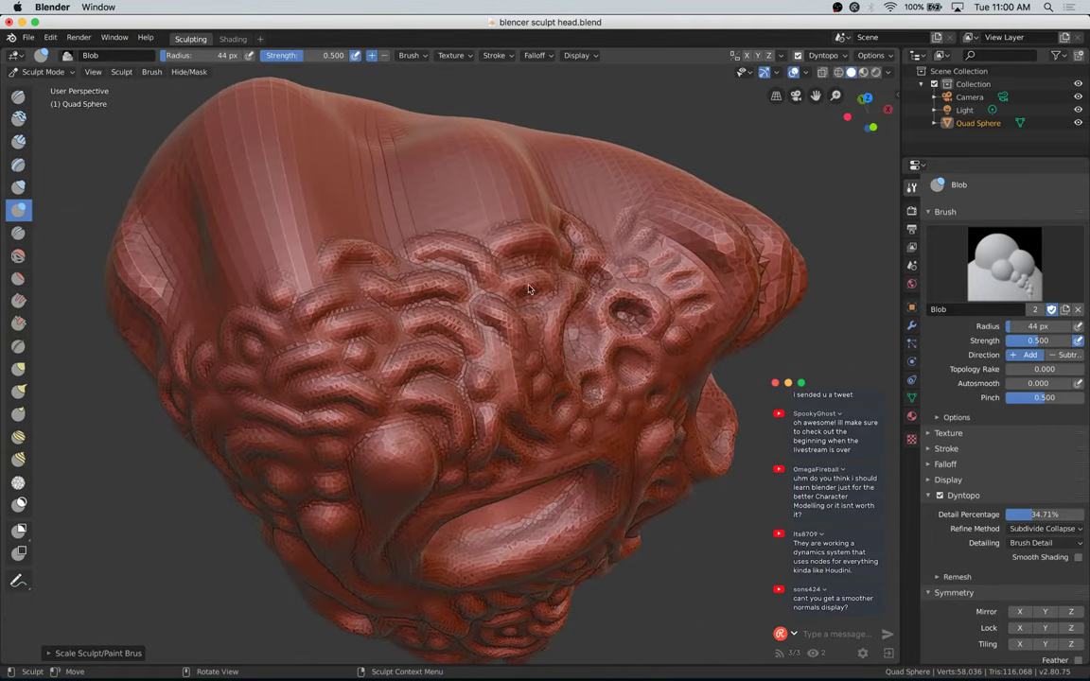
{"action": "key", "text": "bracketright"}
{"action": "left_click_drag", "start_coordinate": [407, 204], "coordinate": [469, 218]}
{"action": "mouse_move", "coordinate": [386, 214]}
{"action": "left_mouse_down"}
{"action": "mouse_move", "coordinate": [414, 208]}
{"action": "mouse_move", "coordinate": [434, 162]}
{"action": "mouse_move", "coordinate": [463, 164]}
{"action": "left_mouse_up"}
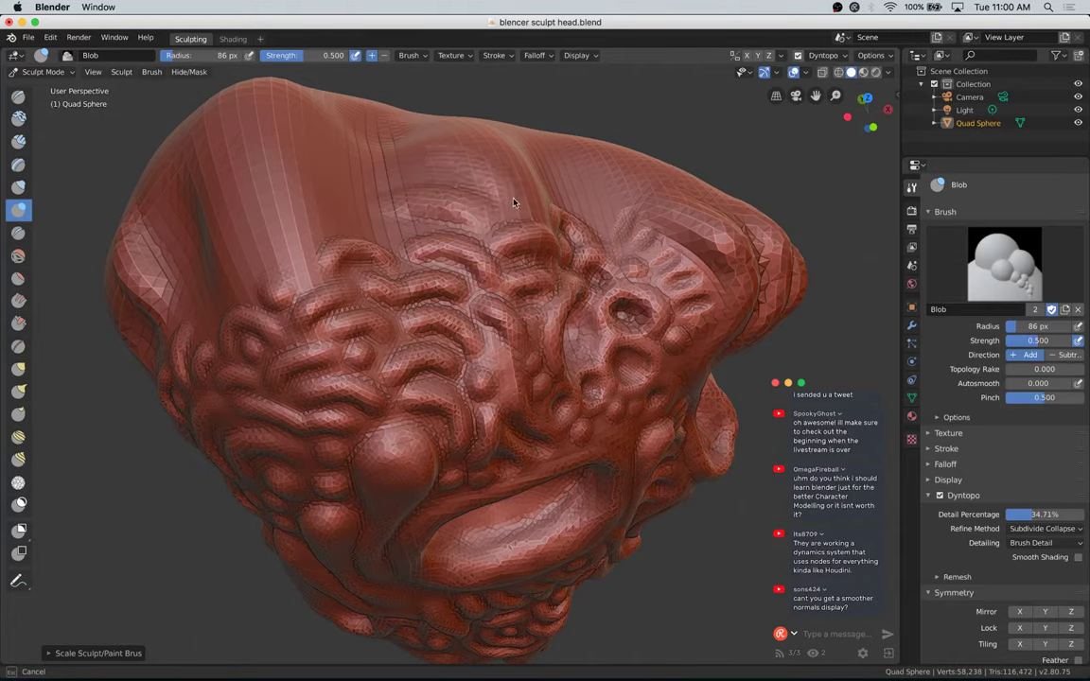
{"action": "mouse_move", "coordinate": [514, 202]}
{"action": "left_mouse_down"}
{"action": "mouse_move", "coordinate": [434, 162]}
{"action": "mouse_move", "coordinate": [368, 162]}
{"action": "left_mouse_up"}
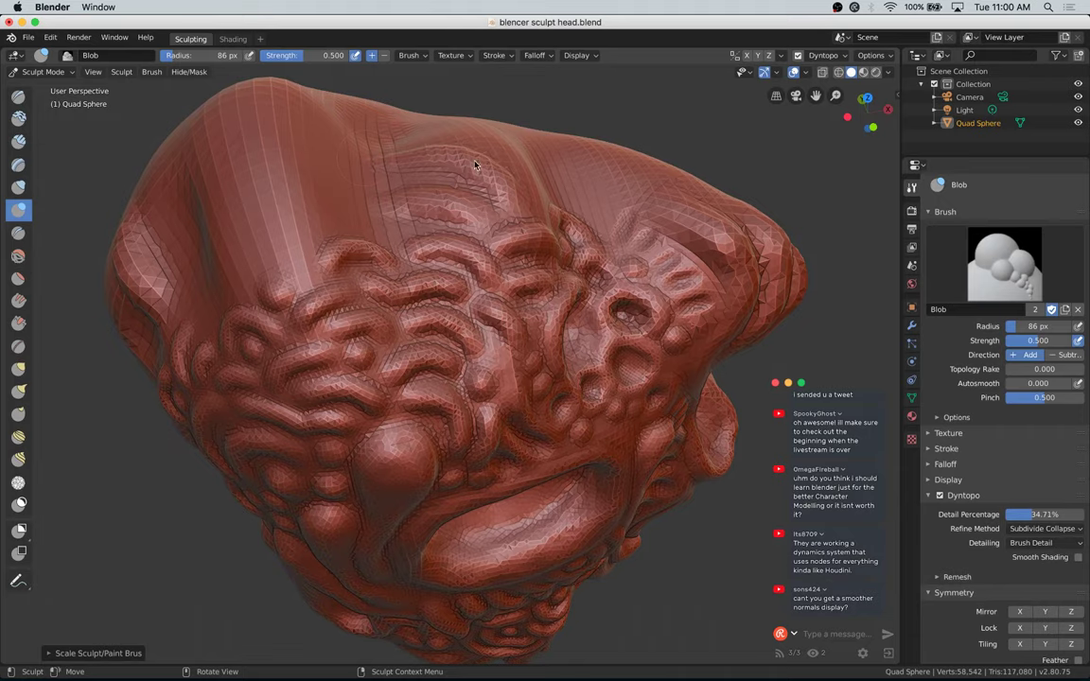
{"action": "left_click_drag", "start_coordinate": [508, 187], "coordinate": [455, 162]}
{"action": "left_click_drag", "start_coordinate": [480, 221], "coordinate": [413, 201]}
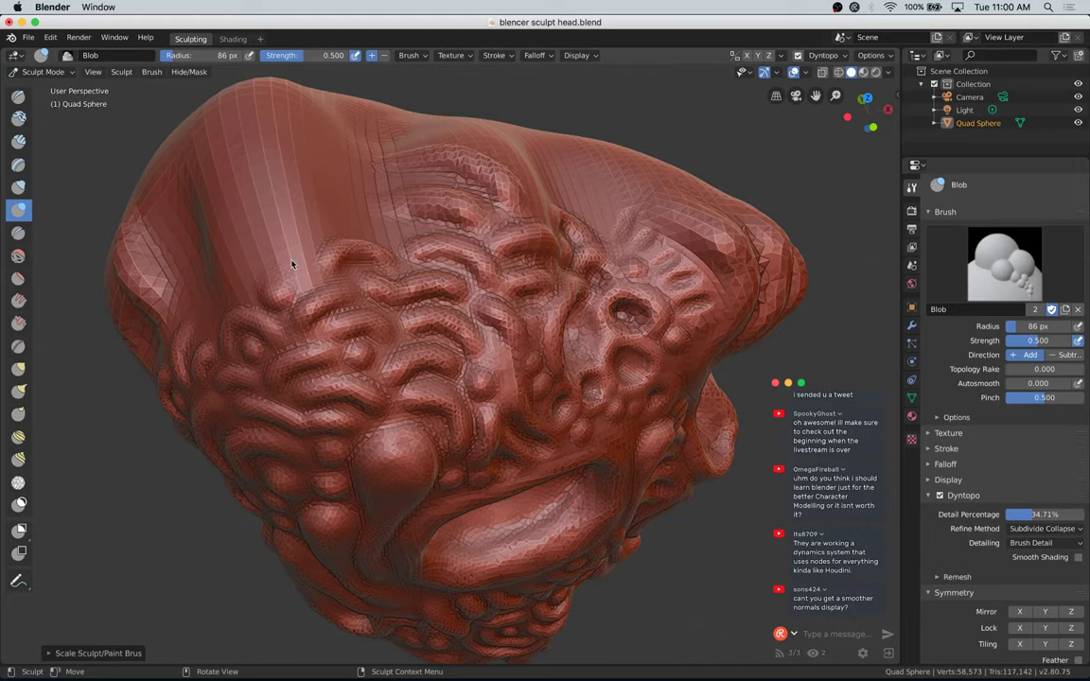
Step: Build long thick ridges on the smooth rear dome of the skull and smooth the area around them
{"action": "left_click_drag", "start_coordinate": [291, 251], "coordinate": [290, 251]}
{"action": "left_click_drag", "start_coordinate": [305, 148], "coordinate": [314, 216]}
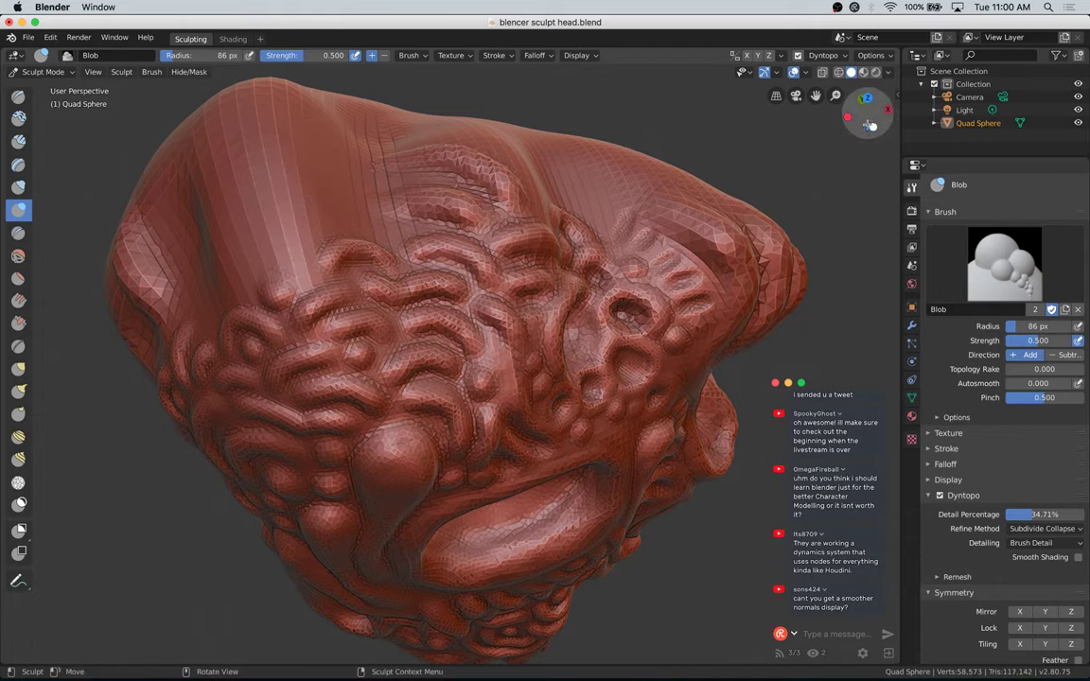
{"action": "mouse_move", "coordinate": [867, 106]}
{"action": "left_mouse_down"}
{"action": "mouse_move", "coordinate": [829, 81]}
{"action": "mouse_move", "coordinate": [895, 96]}
{"action": "left_mouse_up"}
{"action": "mouse_move", "coordinate": [416, 194]}
{"action": "left_mouse_down"}
{"action": "mouse_move", "coordinate": [328, 136]}
{"action": "mouse_move", "coordinate": [276, 131]}
{"action": "left_mouse_up"}
{"action": "mouse_move", "coordinate": [416, 179]}
{"action": "left_mouse_down"}
{"action": "mouse_move", "coordinate": [412, 162]}
{"action": "mouse_move", "coordinate": [425, 160]}
{"action": "left_mouse_up"}
{"action": "left_click_drag", "start_coordinate": [337, 129], "coordinate": [303, 186]}
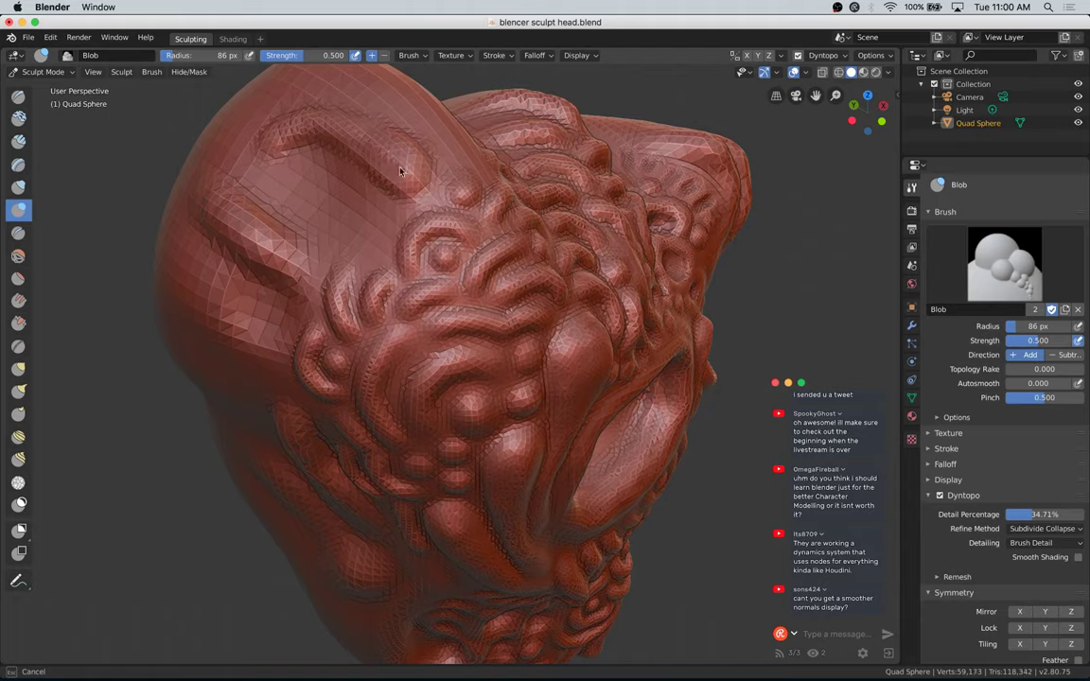
{"action": "mouse_move", "coordinate": [397, 163]}
{"action": "left_mouse_down"}
{"action": "mouse_move", "coordinate": [402, 178]}
{"action": "mouse_move", "coordinate": [353, 144]}
{"action": "mouse_move", "coordinate": [241, 153]}
{"action": "mouse_move", "coordinate": [342, 111]}
{"action": "left_mouse_up"}
{"action": "mouse_move", "coordinate": [265, 140]}
{"action": "left_mouse_down", "text": "shift"}
{"action": "mouse_move", "coordinate": [285, 132]}
{"action": "mouse_move", "coordinate": [303, 145]}
{"action": "mouse_move", "coordinate": [244, 154]}
{"action": "mouse_move", "coordinate": [375, 144]}
{"action": "mouse_move", "coordinate": [351, 129]}
{"action": "mouse_move", "coordinate": [395, 167]}
{"action": "mouse_move", "coordinate": [419, 167]}
{"action": "mouse_move", "coordinate": [413, 182]}
{"action": "mouse_move", "coordinate": [396, 161]}
{"action": "left_mouse_up", "text": "shift"}
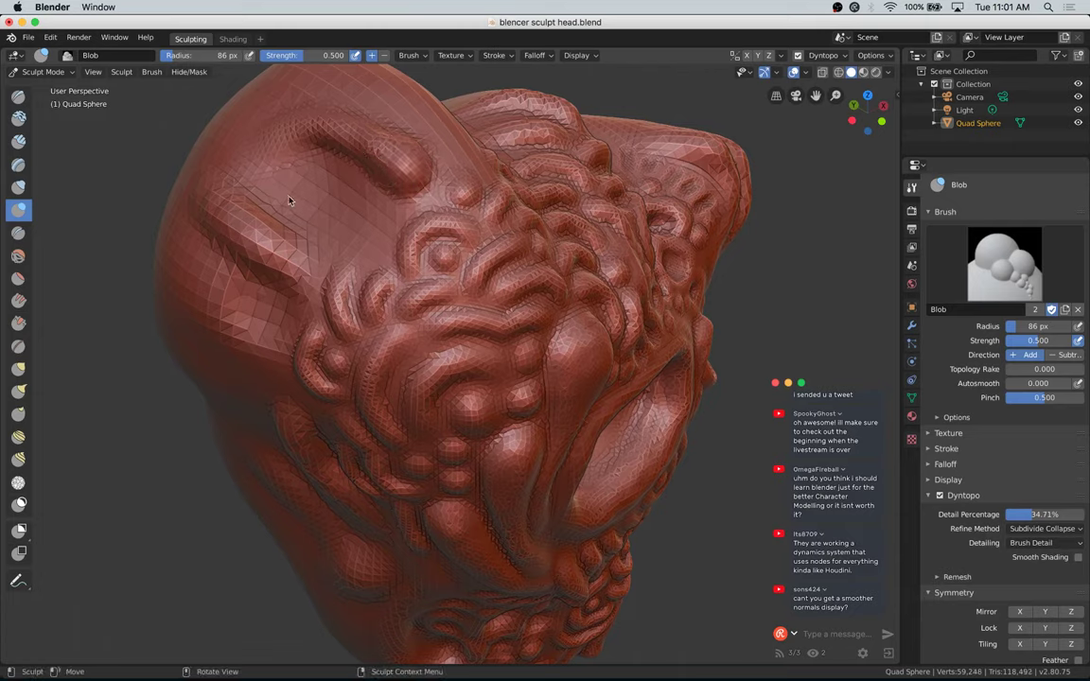
Step: Shape the hollow between the two thick ridges on the rear dome and return to the front view
{"action": "left_click_drag", "start_coordinate": [291, 200], "coordinate": [297, 221]}
{"action": "mouse_move", "coordinate": [370, 215]}
{"action": "left_mouse_down"}
{"action": "mouse_move", "coordinate": [292, 212]}
{"action": "mouse_move", "coordinate": [319, 209]}
{"action": "mouse_move", "coordinate": [292, 225]}
{"action": "mouse_move", "coordinate": [339, 230]}
{"action": "left_mouse_up"}
{"action": "left_click_drag", "start_coordinate": [304, 186], "coordinate": [305, 187]}
{"action": "left_click", "coordinate": [881, 121]}
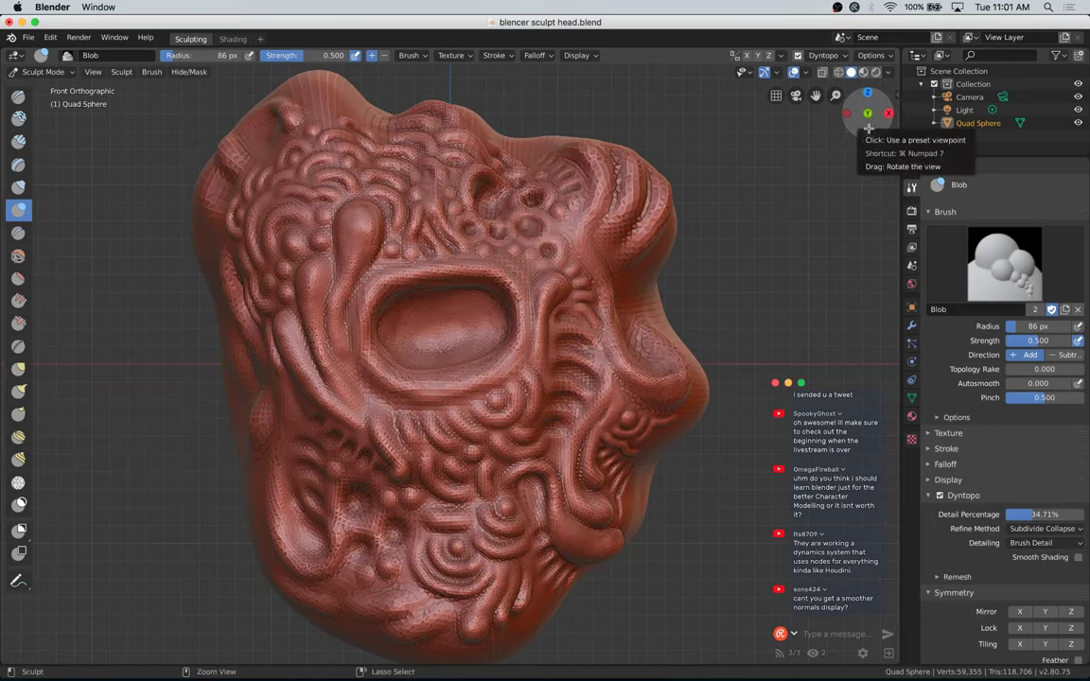
{"action": "mouse_move", "coordinate": [298, 103]}
{"action": "left_mouse_down"}
{"action": "mouse_move", "coordinate": [286, 117]}
{"action": "mouse_move", "coordinate": [273, 111]}
{"action": "mouse_move", "coordinate": [293, 122]}
{"action": "mouse_move", "coordinate": [311, 89]}
{"action": "mouse_move", "coordinate": [298, 75]}
{"action": "mouse_move", "coordinate": [322, 95]}
{"action": "left_mouse_up"}
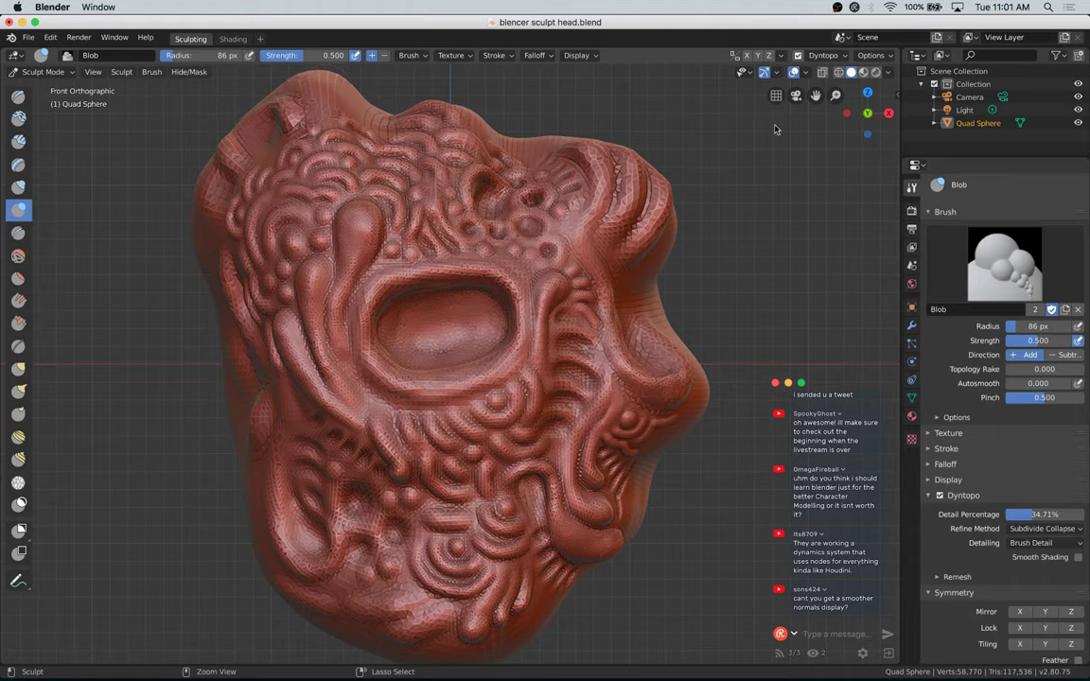
{"action": "left_click_drag", "start_coordinate": [862, 121], "coordinate": [878, 180]}
{"action": "key", "text": "ctrl+z"}
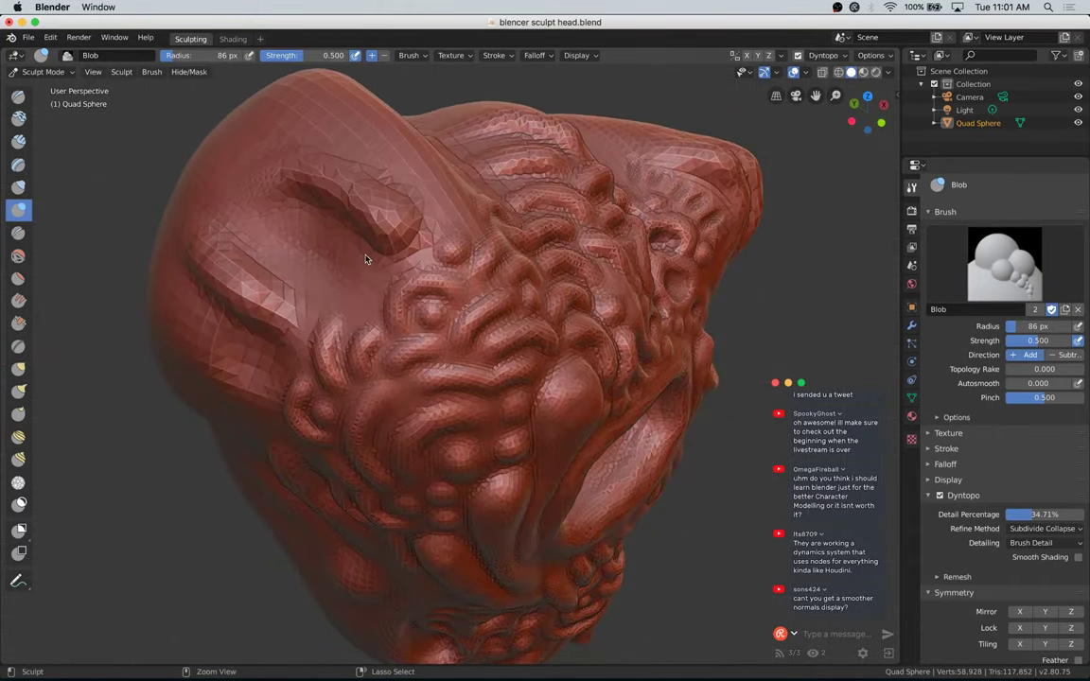
{"action": "key", "text": "ctrl+z"}
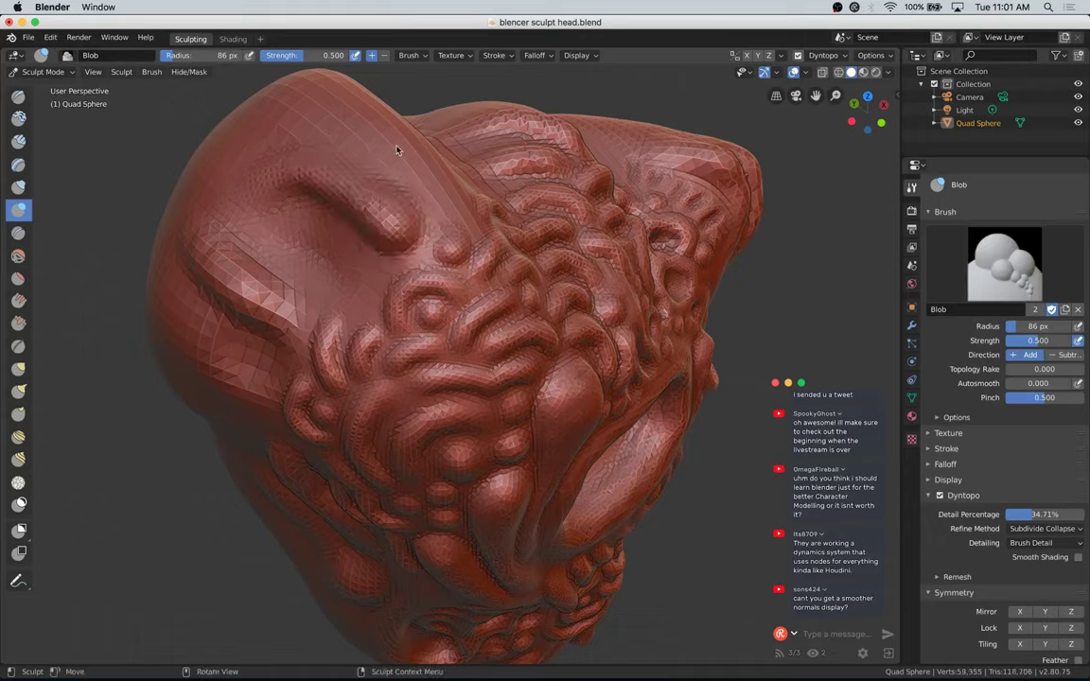
{"action": "key", "text": "ctrl+z"}
Step: Smooth the surface above the rear dome's thick ridge and cover the dome's remaining smooth front with nested curved ridges
{"action": "mouse_move", "coordinate": [254, 145]}
{"action": "left_mouse_down", "text": "shift"}
{"action": "mouse_move", "coordinate": [324, 127]}
{"action": "mouse_move", "coordinate": [430, 187]}
{"action": "left_mouse_up", "text": "shift"}
{"action": "mouse_move", "coordinate": [378, 147]}
{"action": "left_mouse_down"}
{"action": "mouse_move", "coordinate": [435, 191]}
{"action": "mouse_move", "coordinate": [355, 137]}
{"action": "mouse_move", "coordinate": [435, 159]}
{"action": "left_mouse_up"}
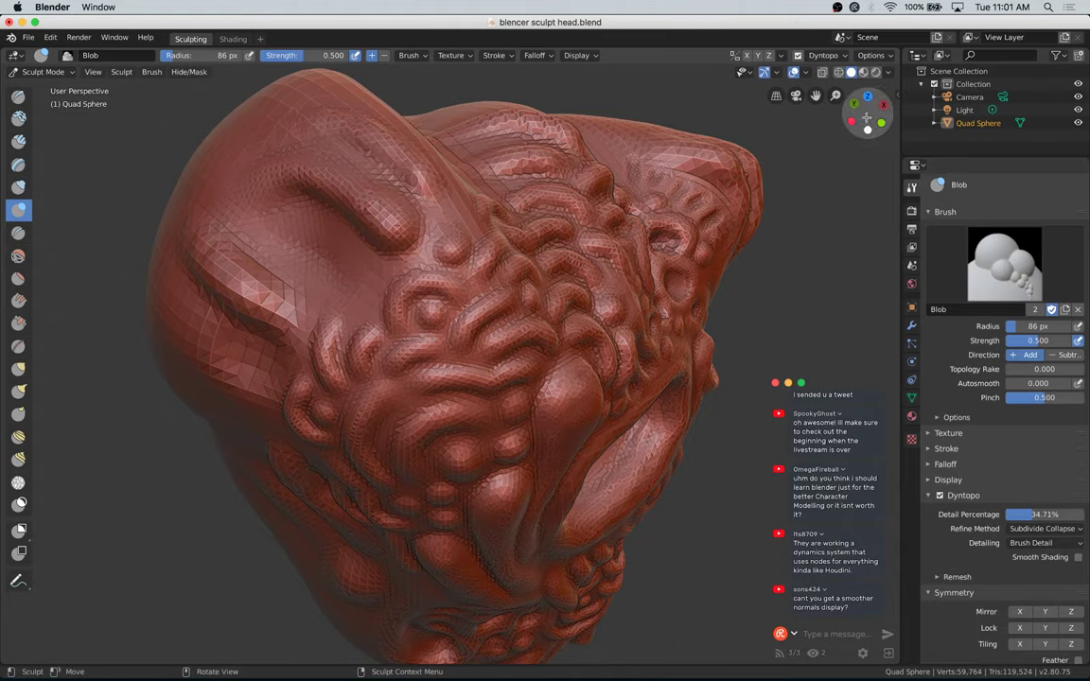
{"action": "mouse_move", "coordinate": [865, 118]}
{"action": "left_mouse_down"}
{"action": "mouse_move", "coordinate": [826, 124]}
{"action": "mouse_move", "coordinate": [837, 131]}
{"action": "left_mouse_up"}
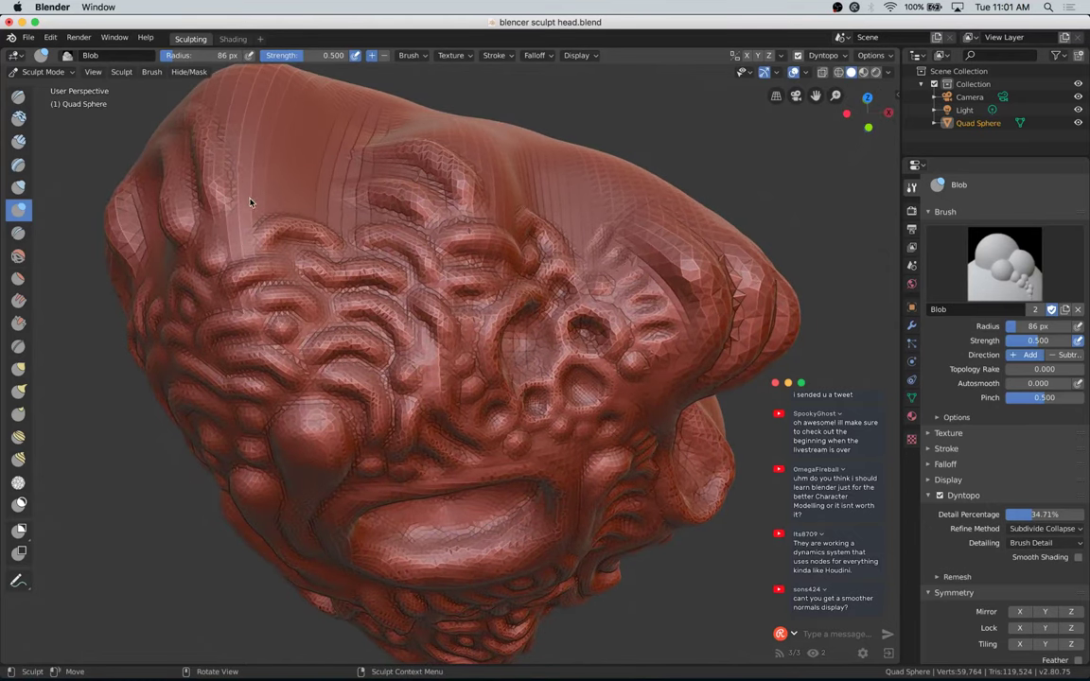
{"action": "left_click_drag", "start_coordinate": [251, 202], "coordinate": [252, 200]}
{"action": "left_click_drag", "start_coordinate": [320, 212], "coordinate": [227, 151]}
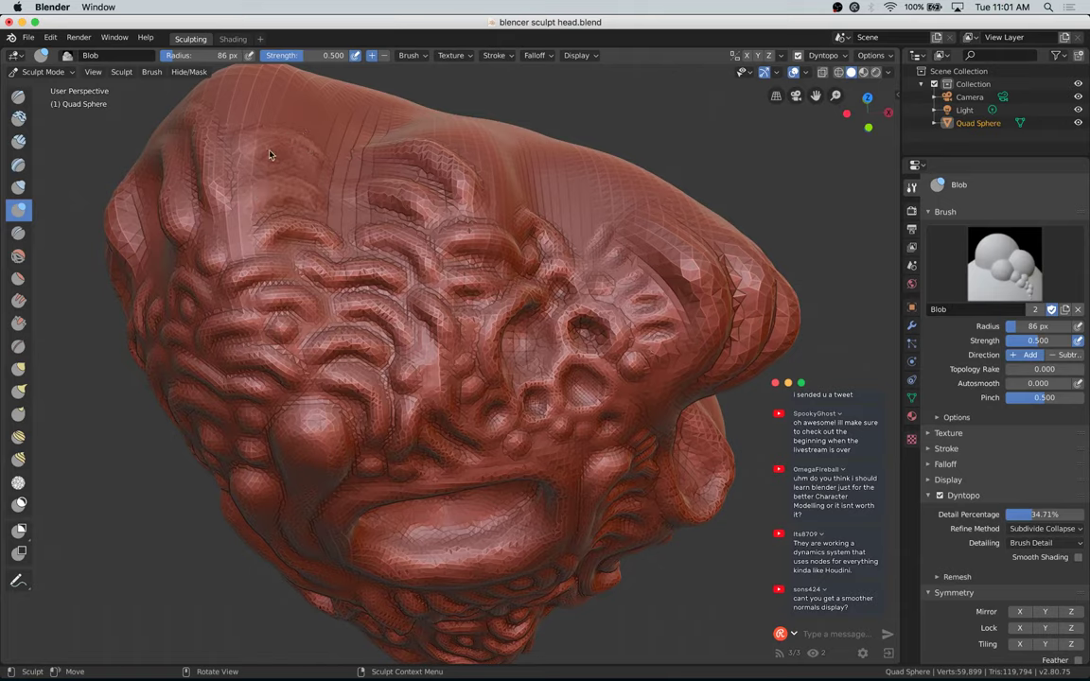
{"action": "left_click_drag", "start_coordinate": [269, 154], "coordinate": [317, 164]}
{"action": "mouse_move", "coordinate": [253, 109]}
{"action": "left_mouse_down"}
{"action": "mouse_move", "coordinate": [237, 111]}
{"action": "mouse_move", "coordinate": [322, 138]}
{"action": "mouse_move", "coordinate": [236, 108]}
{"action": "mouse_move", "coordinate": [253, 105]}
{"action": "left_mouse_up"}
{"action": "left_click_drag", "start_coordinate": [316, 127], "coordinate": [361, 163]}
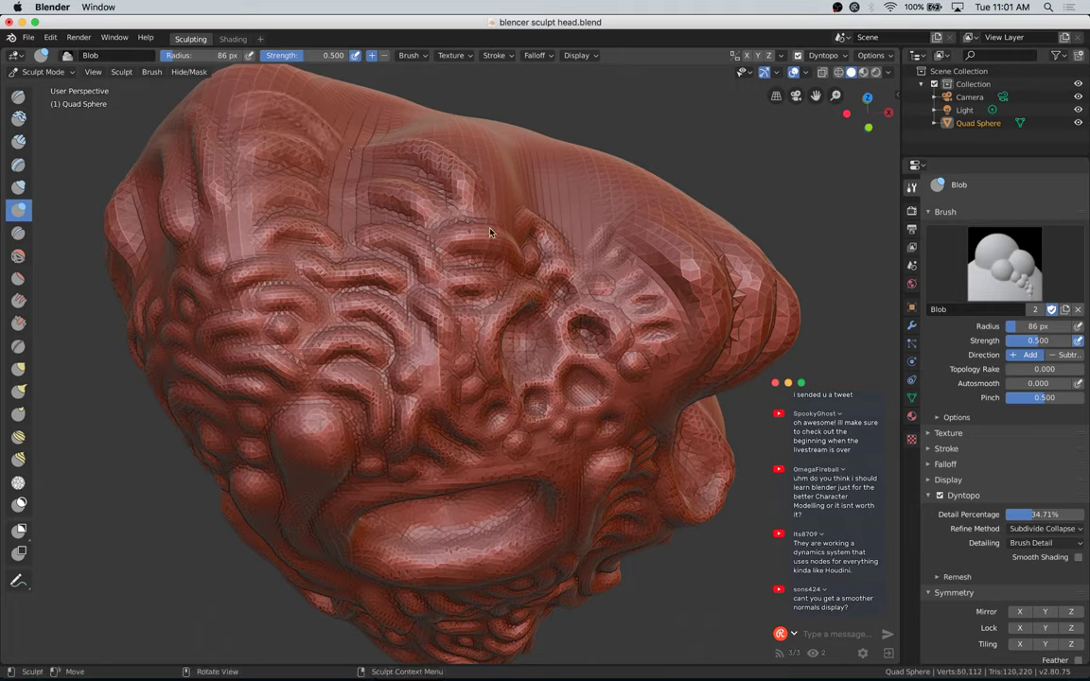
Step: Carve into the valley between the rear and middle skull domes and save the head file from the front view
{"action": "mouse_move", "coordinate": [355, 212]}
{"action": "left_mouse_down", "text": "ctrl"}
{"action": "mouse_move", "coordinate": [342, 219]}
{"action": "mouse_move", "coordinate": [359, 188]}
{"action": "mouse_move", "coordinate": [339, 167]}
{"action": "mouse_move", "coordinate": [352, 165]}
{"action": "left_mouse_up", "text": "ctrl"}
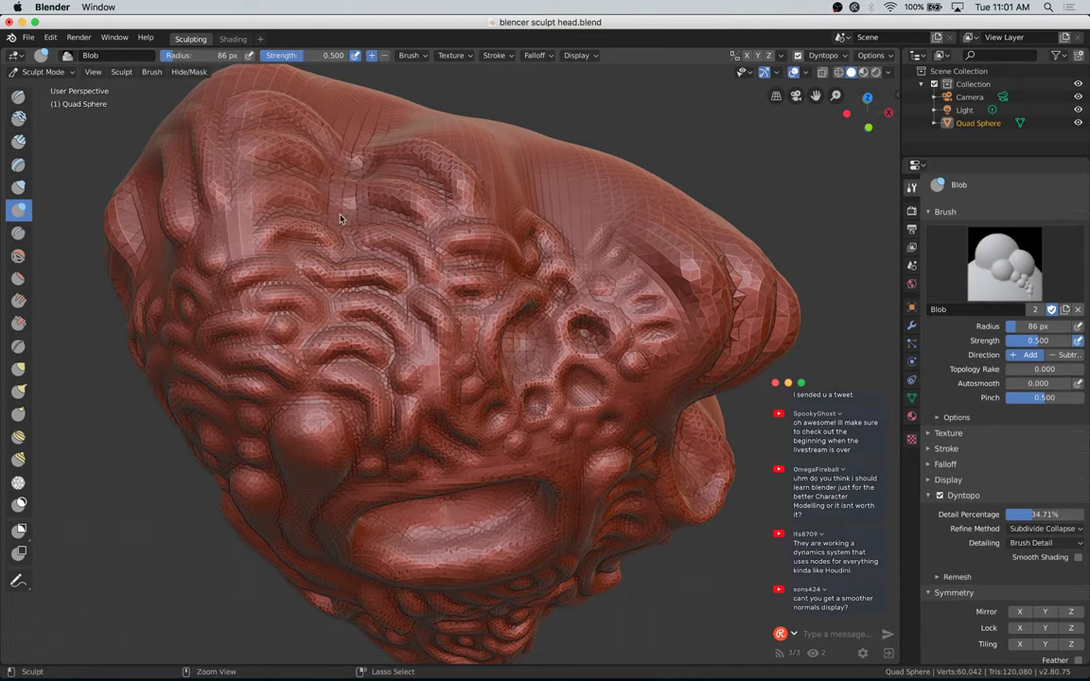
{"action": "left_click_drag", "start_coordinate": [868, 106], "coordinate": [867, 129]}
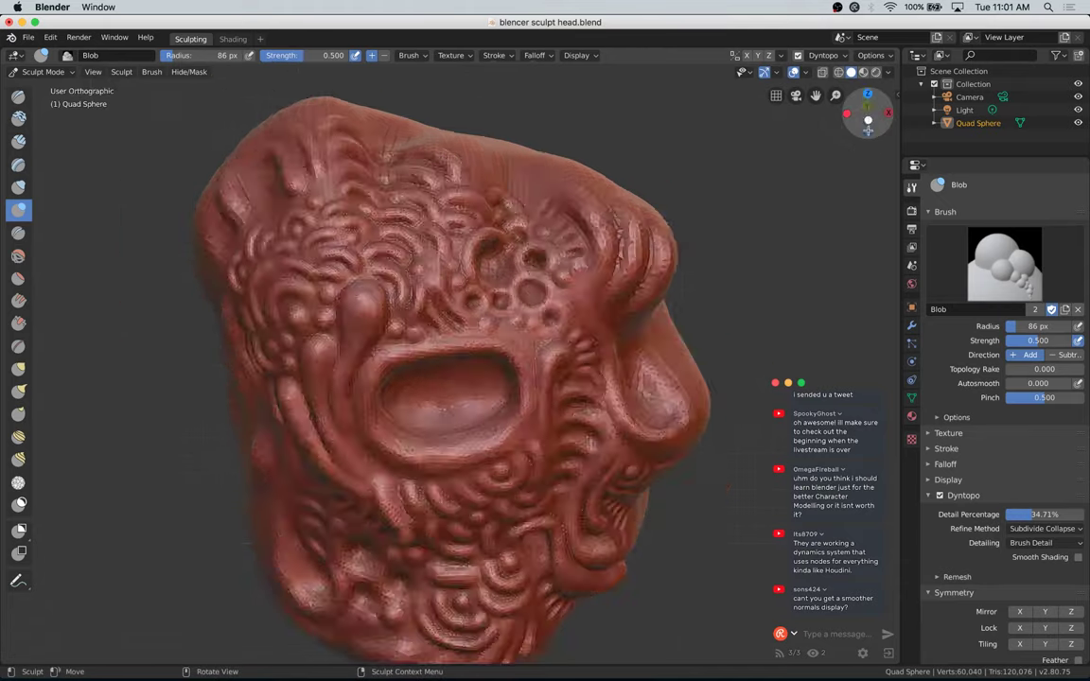
{"action": "left_click", "coordinate": [868, 126]}
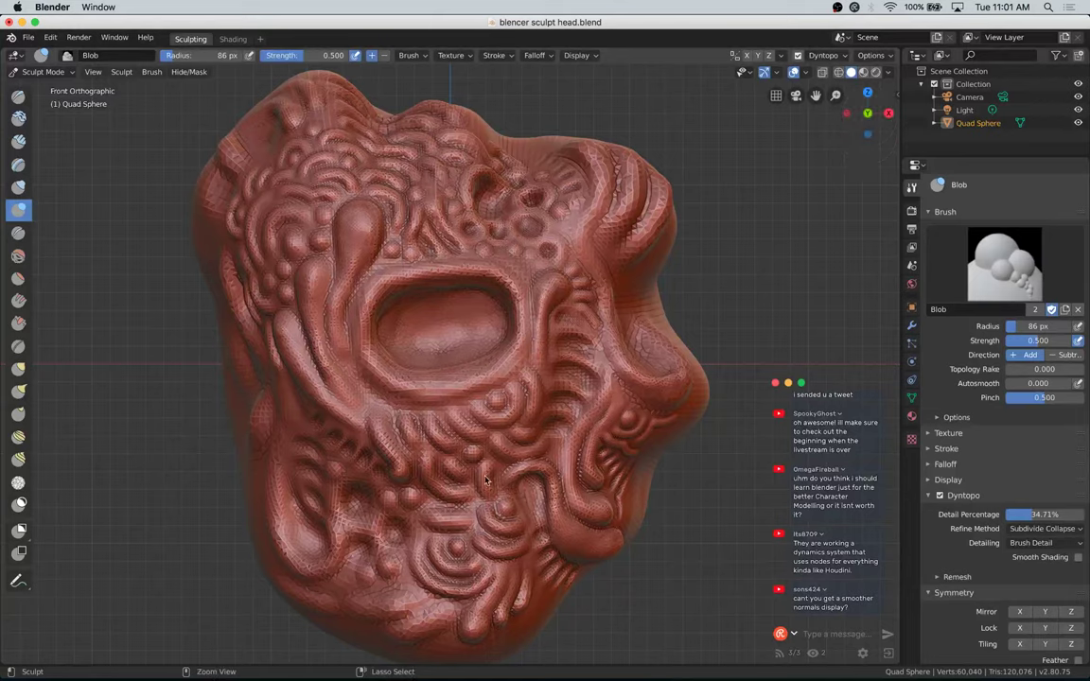
{"action": "key", "text": "ctrl+s"}
Step: Reduce the brush radius to 55 px and add strokes at the rear of the cheek, beside the nostril fold and along the nose bridge
{"action": "key", "text": "bracketleft"}
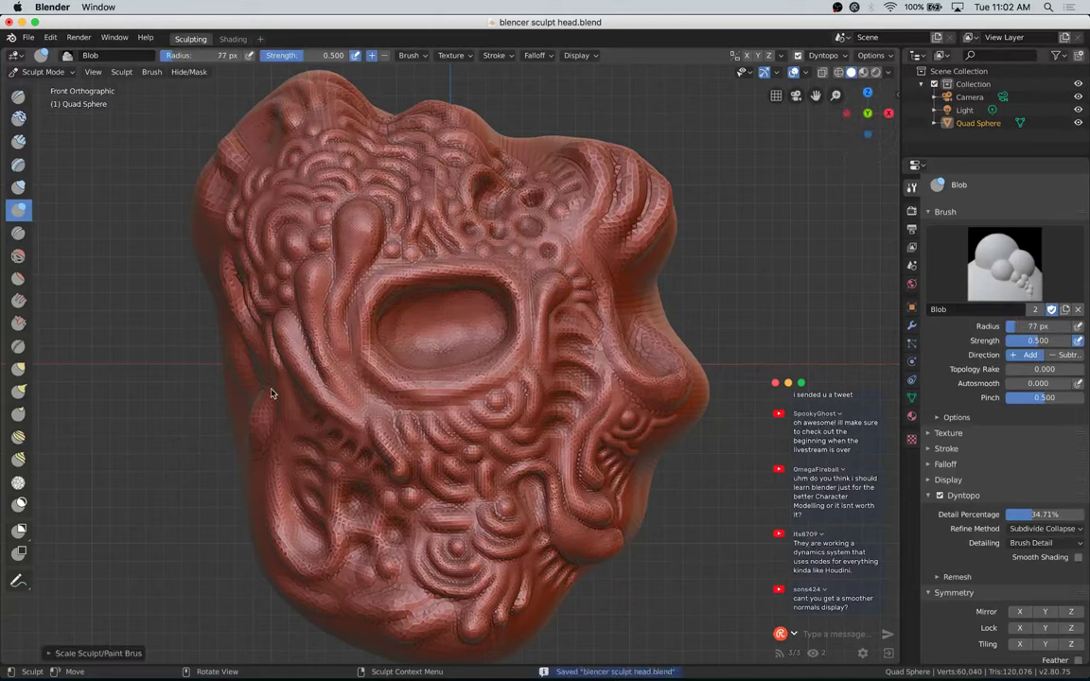
{"action": "key", "text": "f"}
{"action": "left_click", "coordinate": [282, 397]}
{"action": "left_click_drag", "start_coordinate": [289, 417], "coordinate": [316, 418]}
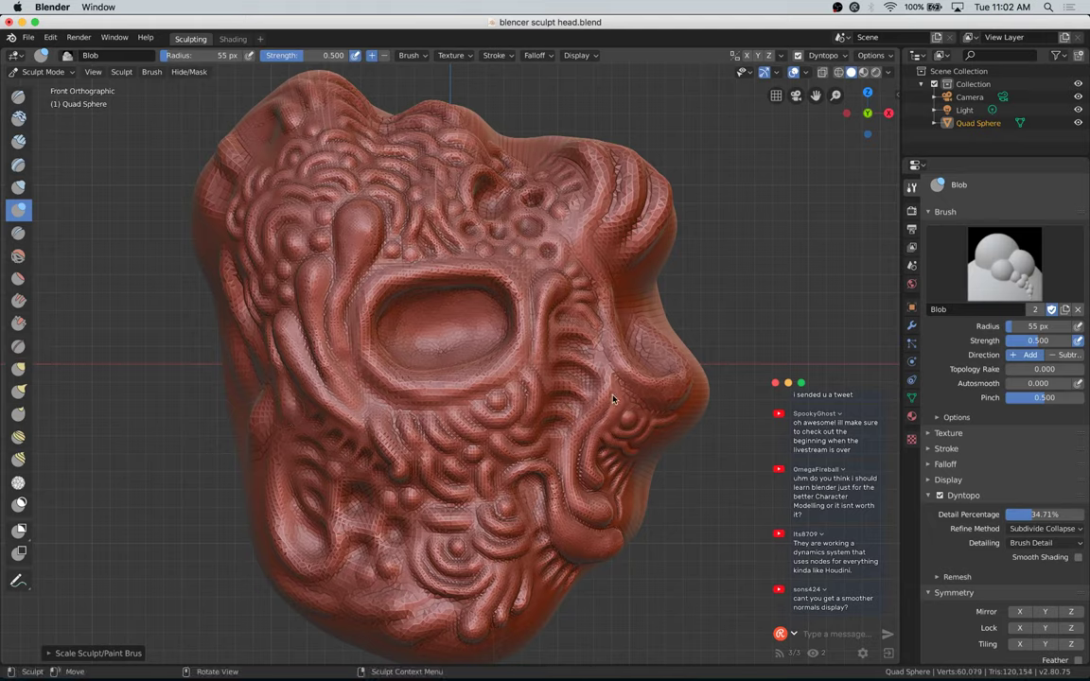
{"action": "left_click_drag", "start_coordinate": [602, 367], "coordinate": [600, 417]}
{"action": "mouse_move", "coordinate": [626, 288]}
{"action": "left_mouse_down"}
{"action": "mouse_move", "coordinate": [631, 320]}
{"action": "mouse_move", "coordinate": [626, 290]}
{"action": "mouse_move", "coordinate": [651, 299]}
{"action": "mouse_move", "coordinate": [644, 313]}
{"action": "left_mouse_up"}
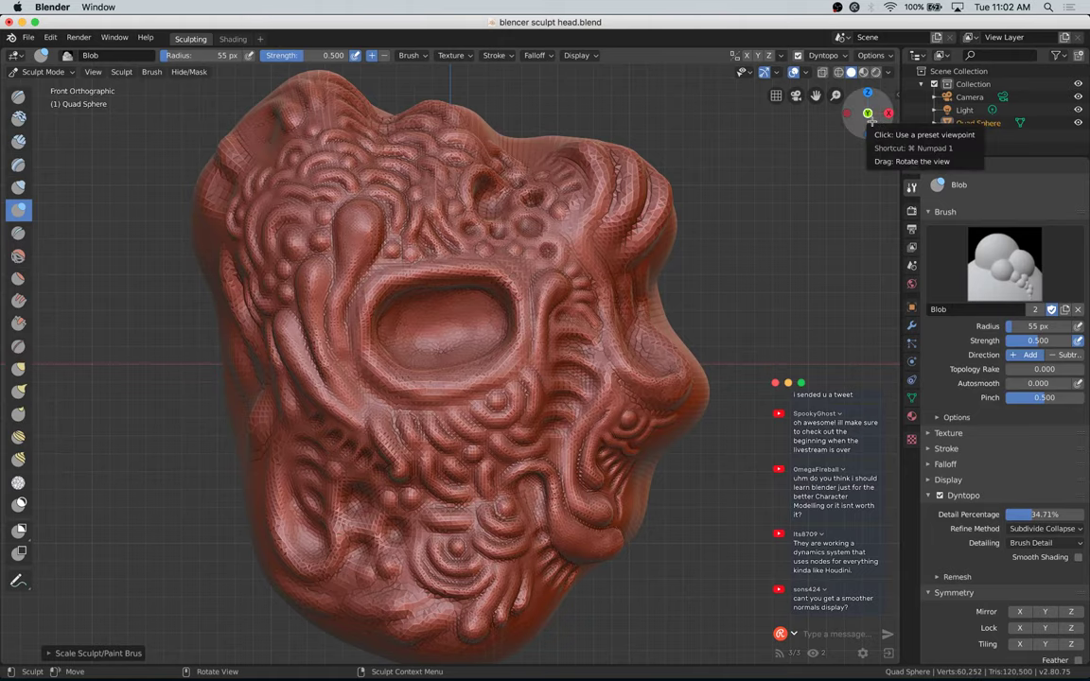
Step: Carve curved grooves along the nose bridge beneath the brow bump, undoing the first attempt
{"action": "left_click_drag", "start_coordinate": [871, 111], "coordinate": [828, 155]}
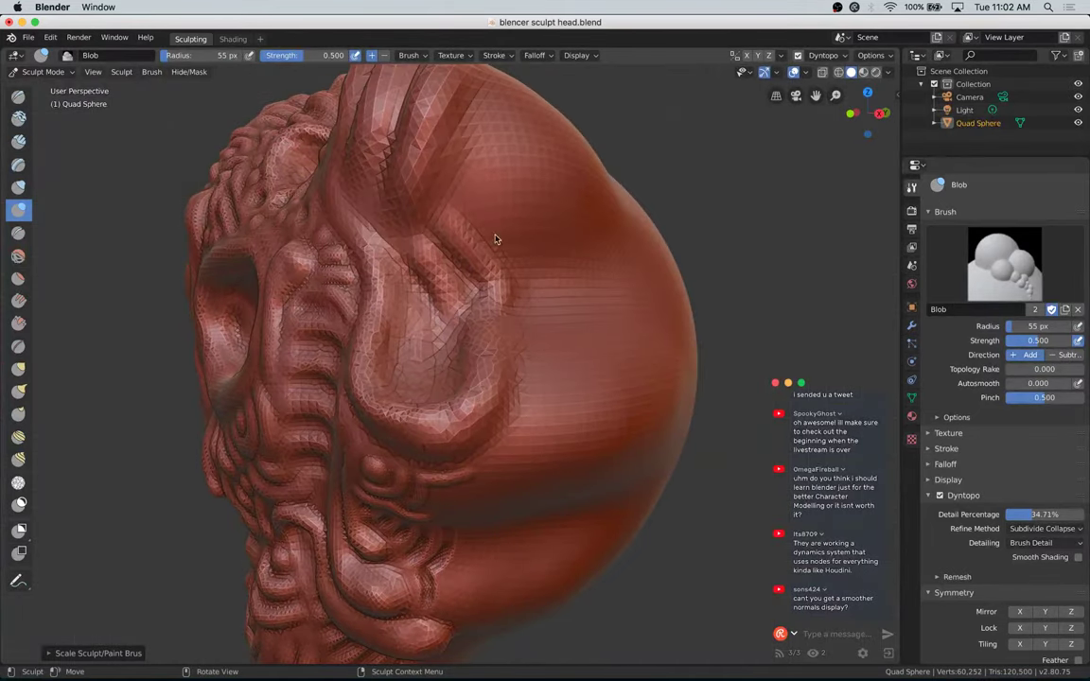
{"action": "mouse_move", "coordinate": [466, 188]}
{"action": "left_mouse_down", "text": "ctrl"}
{"action": "mouse_move", "coordinate": [484, 255]}
{"action": "mouse_move", "coordinate": [521, 291]}
{"action": "left_mouse_up", "text": "ctrl"}
{"action": "key", "text": "ctrl+z"}
{"action": "mouse_move", "coordinate": [470, 190]}
{"action": "left_mouse_down", "text": "ctrl"}
{"action": "mouse_move", "coordinate": [519, 239]}
{"action": "mouse_move", "coordinate": [535, 317]}
{"action": "mouse_move", "coordinate": [544, 303]}
{"action": "mouse_move", "coordinate": [532, 263]}
{"action": "mouse_move", "coordinate": [473, 187]}
{"action": "mouse_move", "coordinate": [525, 255]}
{"action": "left_mouse_up", "text": "ctrl"}
{"action": "mouse_move", "coordinate": [536, 308]}
{"action": "left_mouse_down", "text": "ctrl"}
{"action": "mouse_move", "coordinate": [537, 317]}
{"action": "mouse_move", "coordinate": [544, 303]}
{"action": "mouse_move", "coordinate": [512, 321]}
{"action": "left_mouse_up", "text": "ctrl"}
Step: Increase the brush radius to 82 px and build up the hollow and looped rim of the nostril
{"action": "left_click_drag", "start_coordinate": [405, 343], "coordinate": [394, 389]}
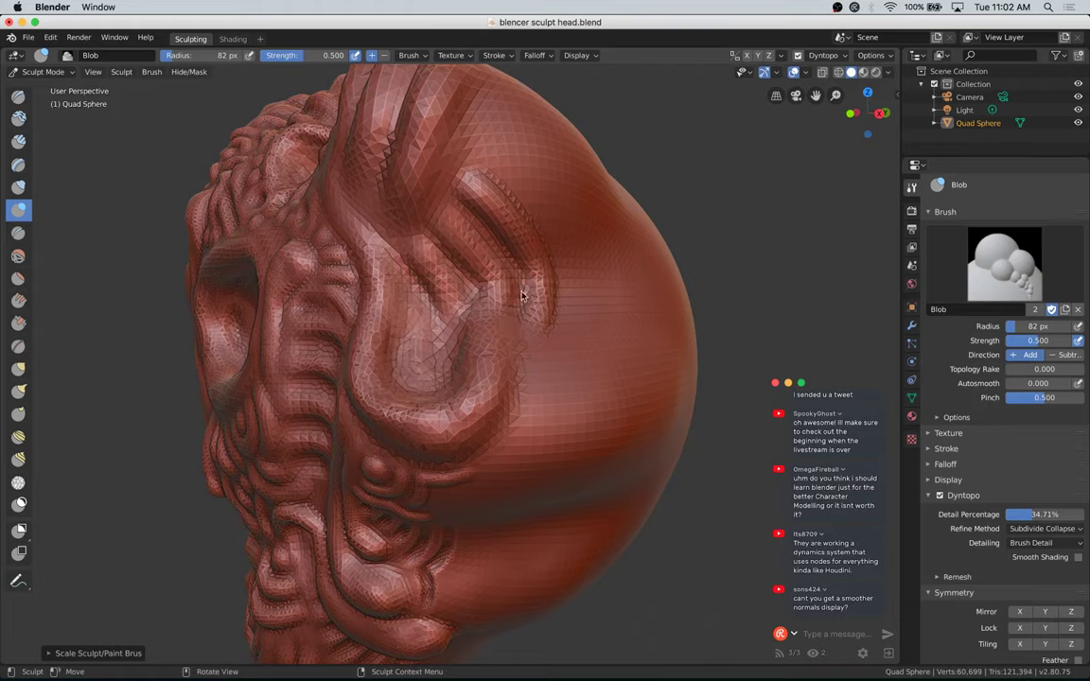
{"action": "left_click_drag", "start_coordinate": [862, 112], "coordinate": [832, 168]}
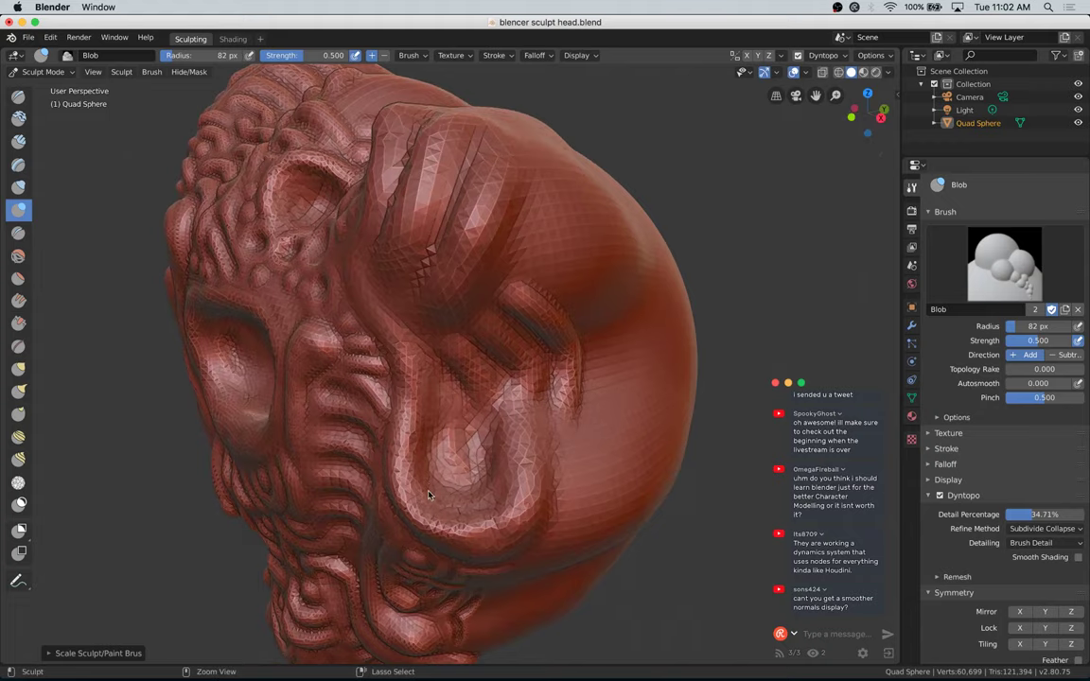
{"action": "left_click_drag", "start_coordinate": [385, 441], "coordinate": [446, 500]}
{"action": "mouse_move", "coordinate": [493, 456]}
{"action": "left_mouse_down"}
{"action": "mouse_move", "coordinate": [413, 408]}
{"action": "mouse_move", "coordinate": [428, 374]}
{"action": "left_mouse_up"}
Step: Sculpt thick curved ridges beneath the nostril, wrapping concentrically around the underside of the nose tip
{"action": "left_click_drag", "start_coordinate": [865, 112], "coordinate": [877, 73]}
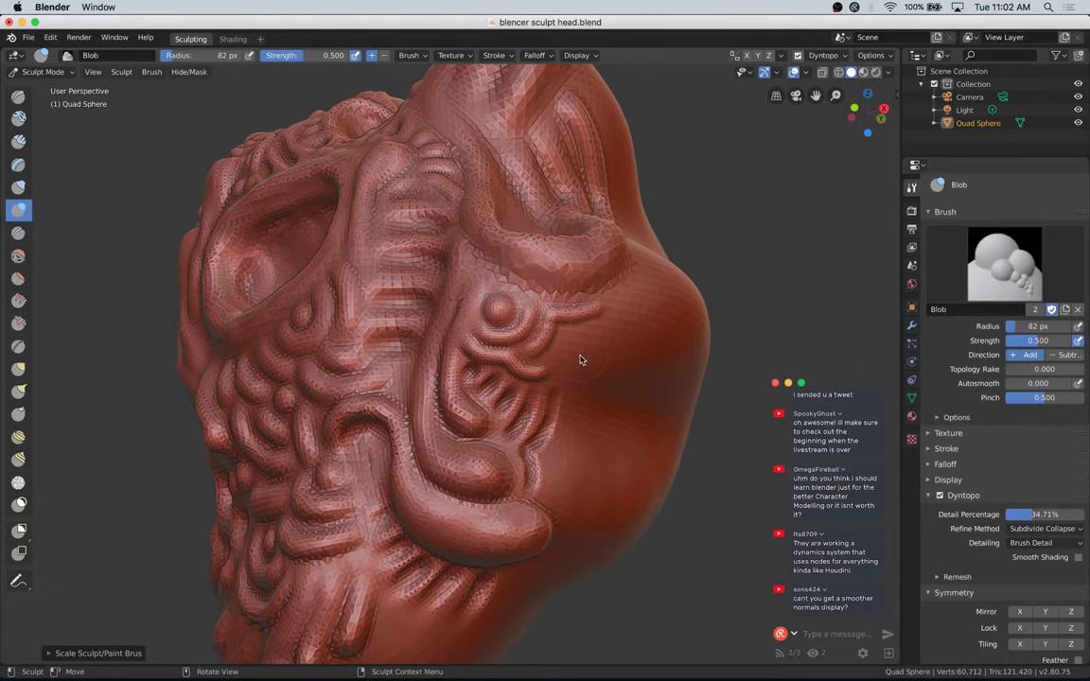
{"action": "left_click_drag", "start_coordinate": [655, 277], "coordinate": [595, 353]}
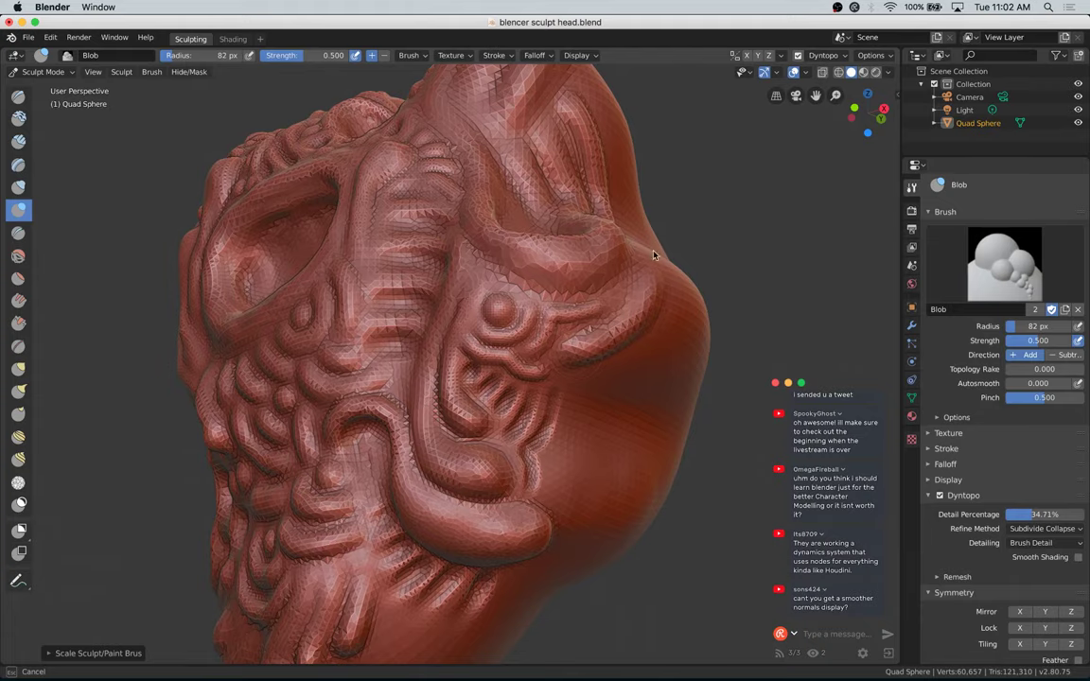
{"action": "left_click_drag", "start_coordinate": [654, 255], "coordinate": [640, 313]}
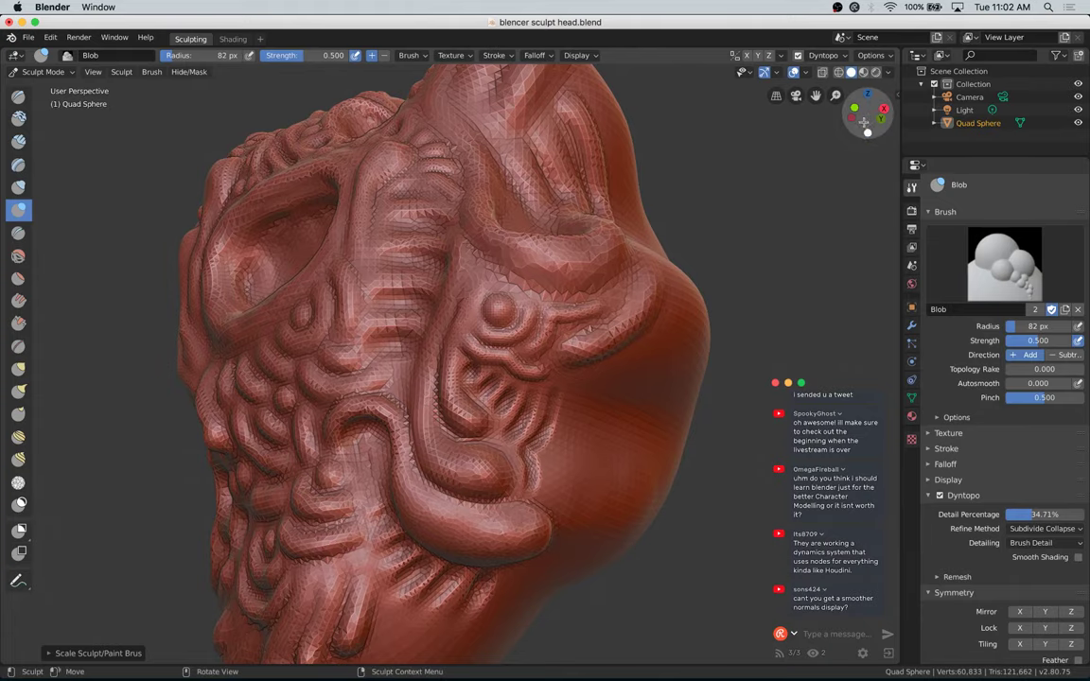
{"action": "left_click_drag", "start_coordinate": [782, 107], "coordinate": [755, 94]}
{"action": "mouse_move", "coordinate": [433, 275]}
{"action": "left_mouse_down"}
{"action": "mouse_move", "coordinate": [469, 246]}
{"action": "mouse_move", "coordinate": [452, 259]}
{"action": "mouse_move", "coordinate": [467, 256]}
{"action": "mouse_move", "coordinate": [464, 194]}
{"action": "mouse_move", "coordinate": [433, 270]}
{"action": "mouse_move", "coordinate": [467, 310]}
{"action": "left_mouse_up"}
{"action": "left_click_drag", "start_coordinate": [540, 242], "coordinate": [528, 239]}
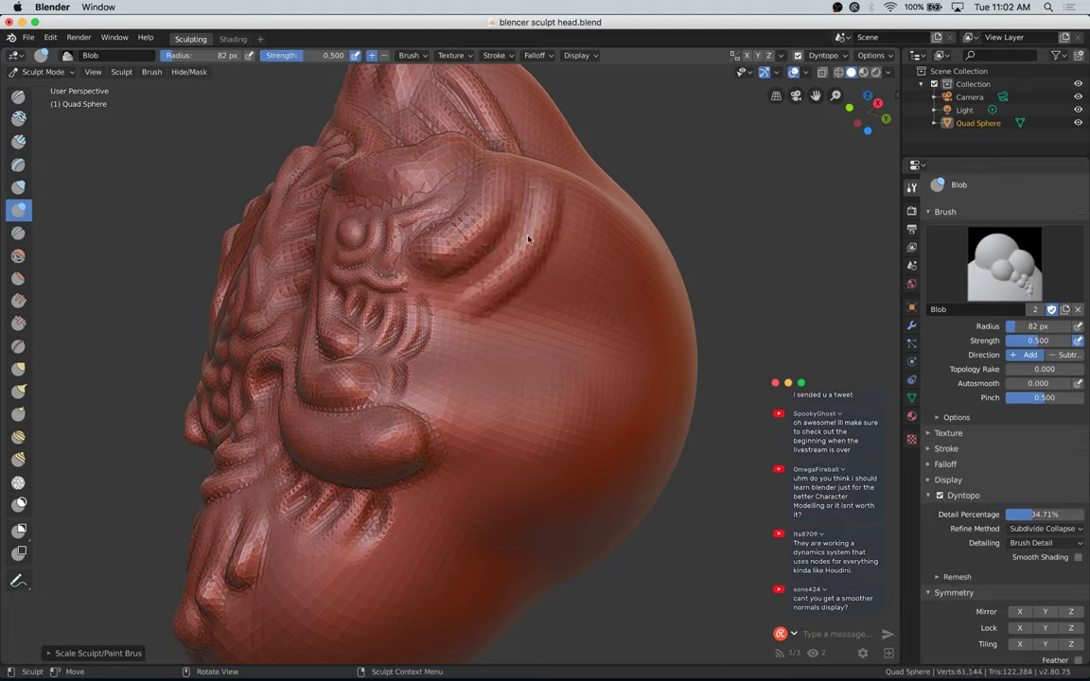
Step: Add short curved ridges beside the mouth folds under the nose and return to the front view
{"action": "left_click_drag", "start_coordinate": [439, 401], "coordinate": [459, 356]}
{"action": "left_click_drag", "start_coordinate": [439, 397], "coordinate": [443, 392]}
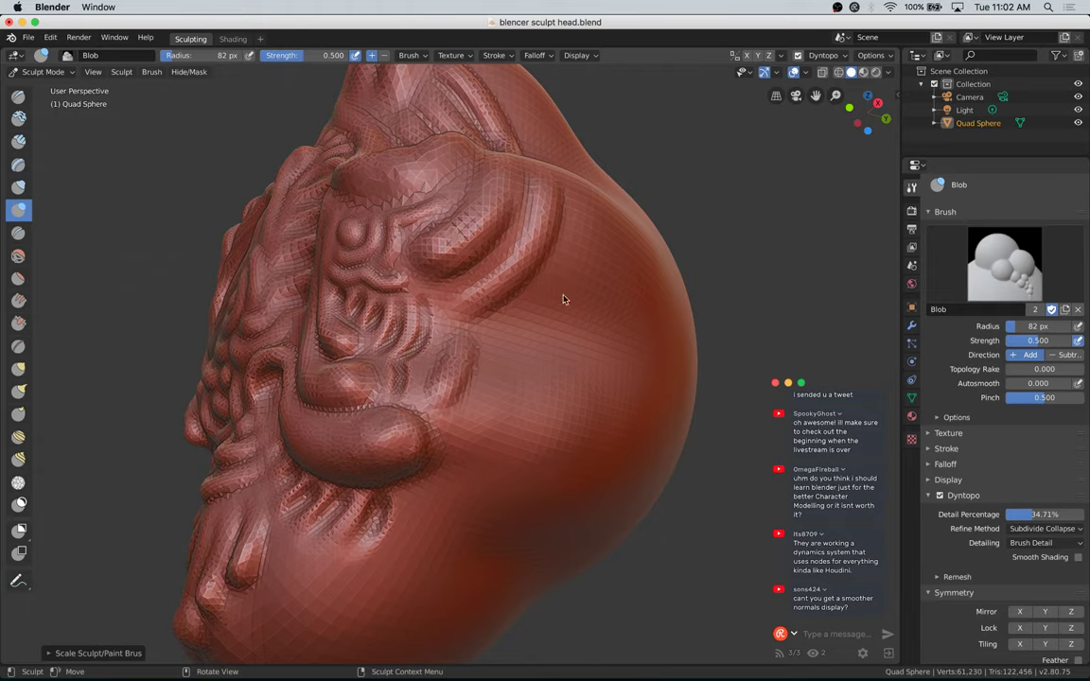
{"action": "left_click", "coordinate": [848, 104]}
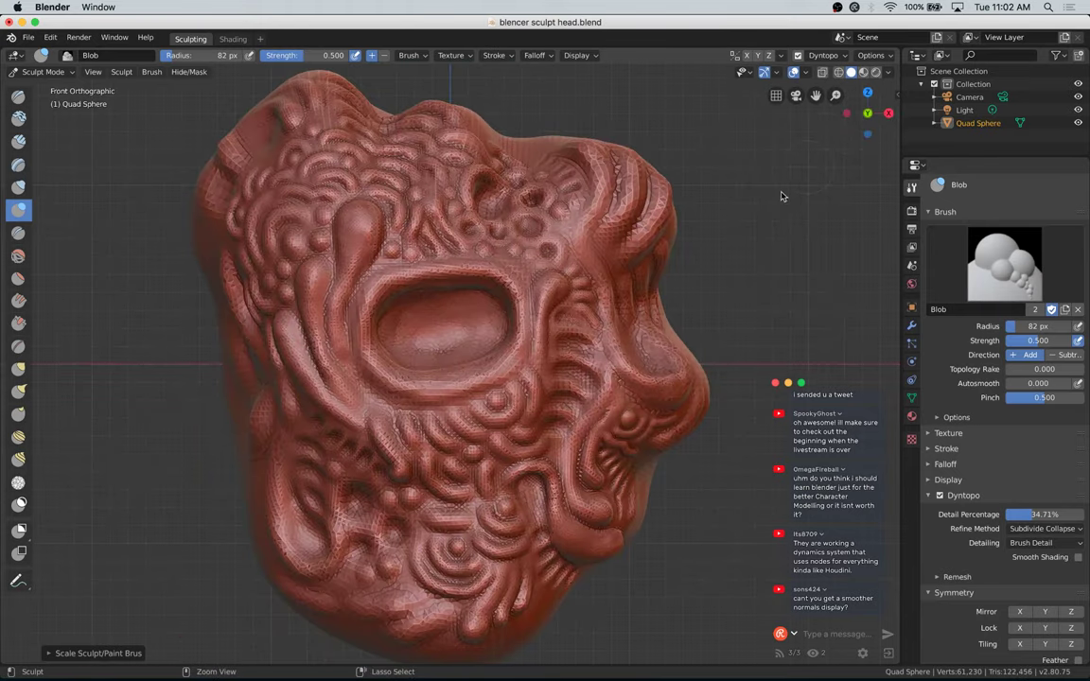
Step: Save the file, reduce the brush radius to 65 px, and sculpt concentric curved ridges around the small drips on the chin
{"action": "key", "text": "super+s"}
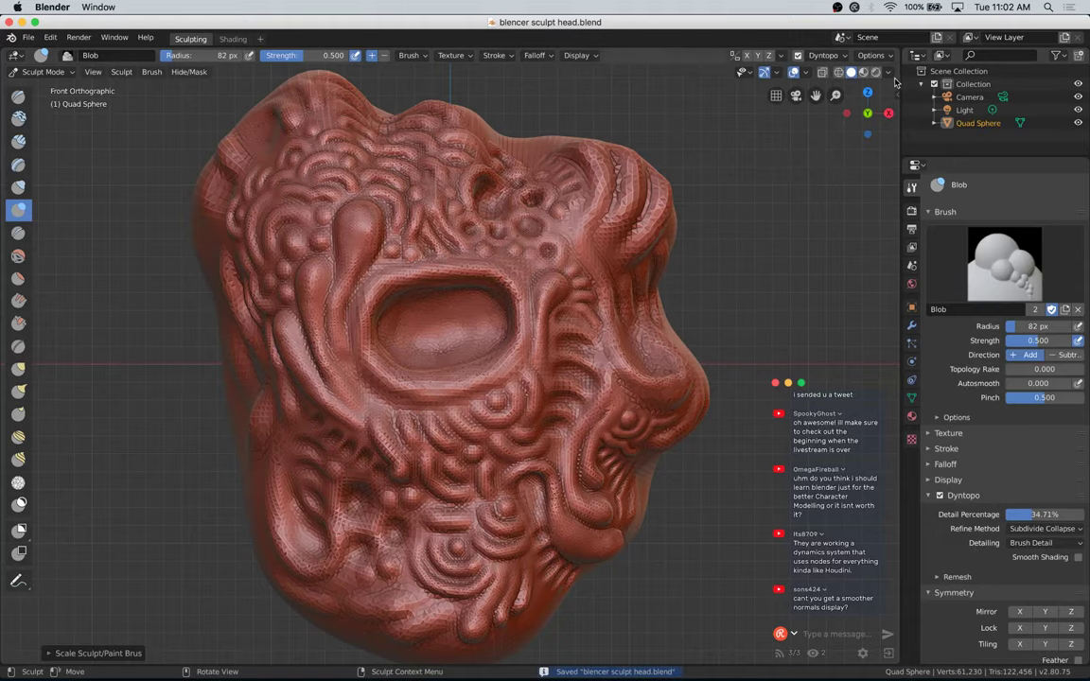
{"action": "left_click_drag", "start_coordinate": [881, 115], "coordinate": [871, 90]}
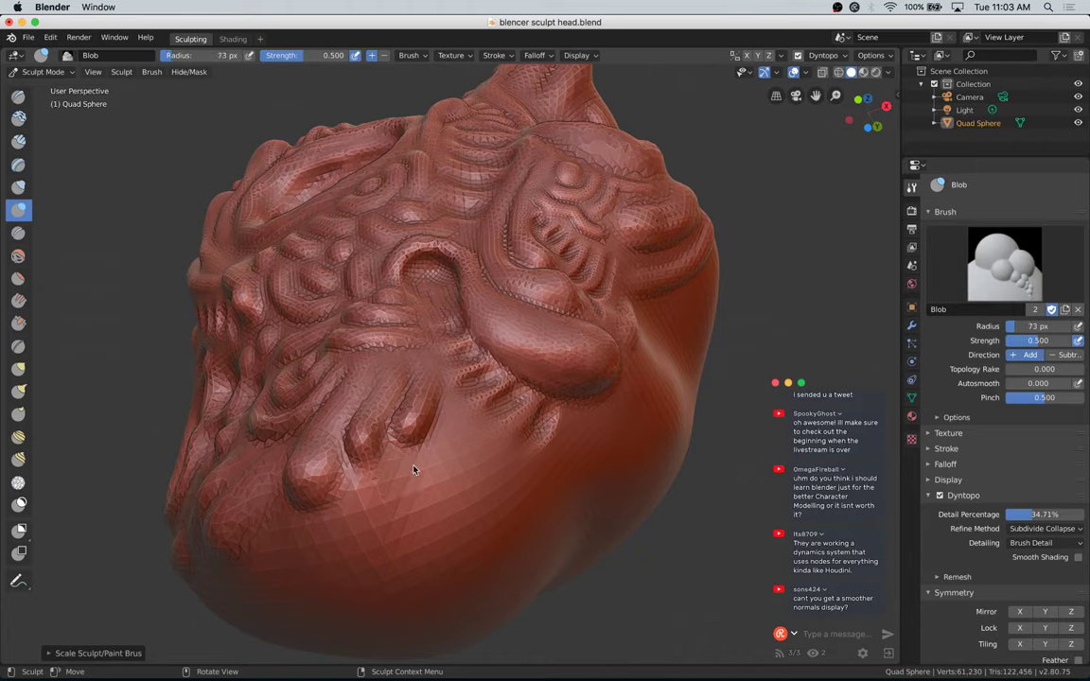
{"action": "mouse_move", "coordinate": [409, 475]}
{"action": "left_mouse_down"}
{"action": "mouse_move", "coordinate": [396, 471]}
{"action": "mouse_move", "coordinate": [445, 438]}
{"action": "mouse_move", "coordinate": [453, 460]}
{"action": "mouse_move", "coordinate": [451, 414]}
{"action": "left_mouse_up"}
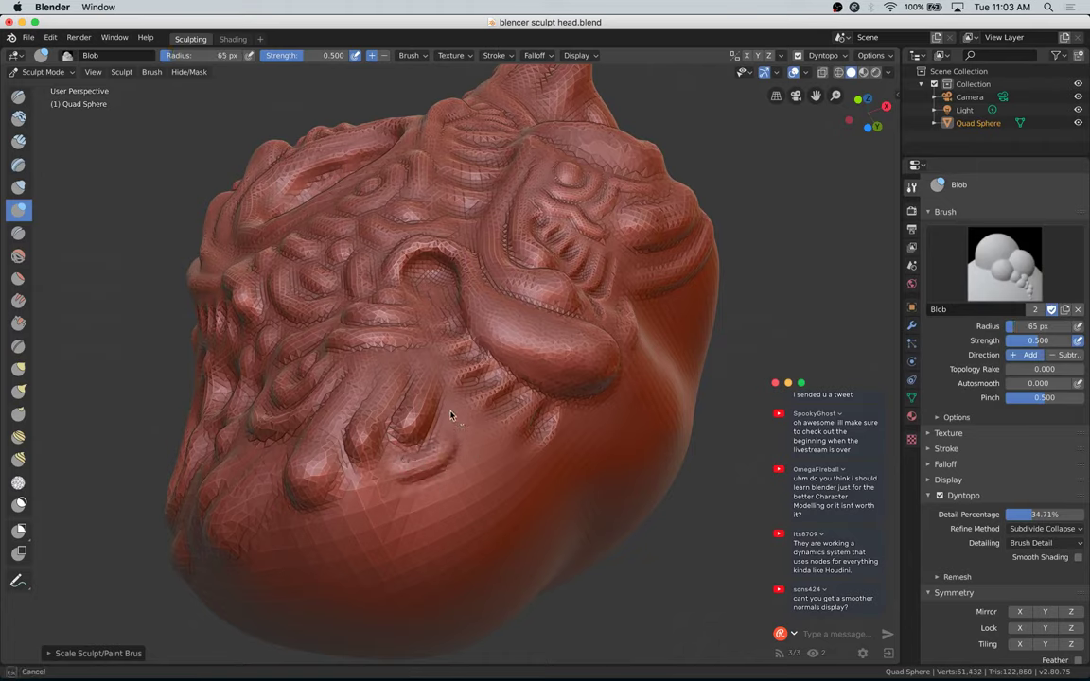
{"action": "left_click_drag", "start_coordinate": [480, 455], "coordinate": [464, 421]}
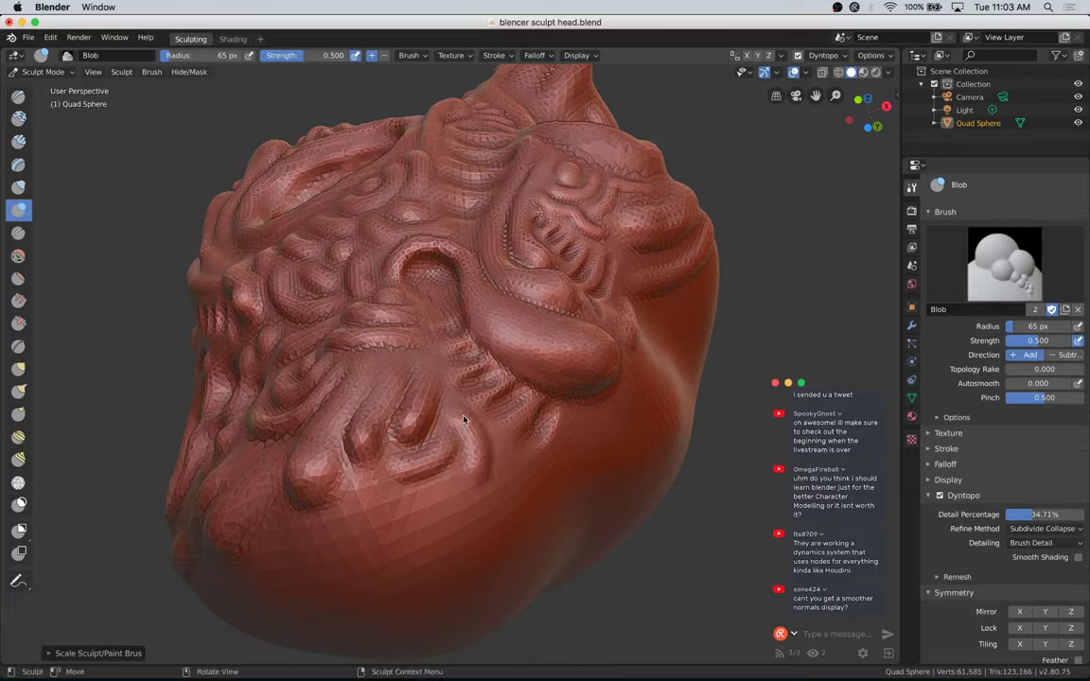
{"action": "mouse_move", "coordinate": [363, 491]}
{"action": "left_mouse_down"}
{"action": "mouse_move", "coordinate": [394, 506]}
{"action": "mouse_move", "coordinate": [431, 499]}
{"action": "mouse_move", "coordinate": [391, 504]}
{"action": "mouse_move", "coordinate": [367, 489]}
{"action": "left_mouse_up"}
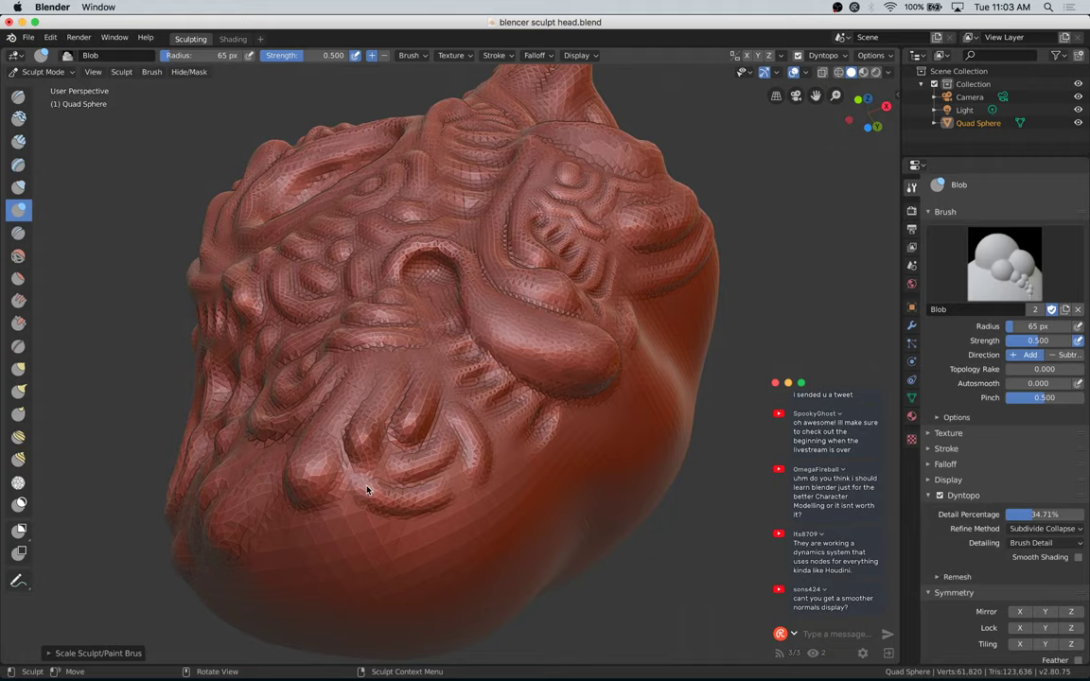
{"action": "left_click", "coordinate": [461, 489]}
Step: Build up soft lumps along the lower jaw and carve fanned curved grooves beneath them
{"action": "left_click_drag", "start_coordinate": [865, 110], "coordinate": [898, 132]}
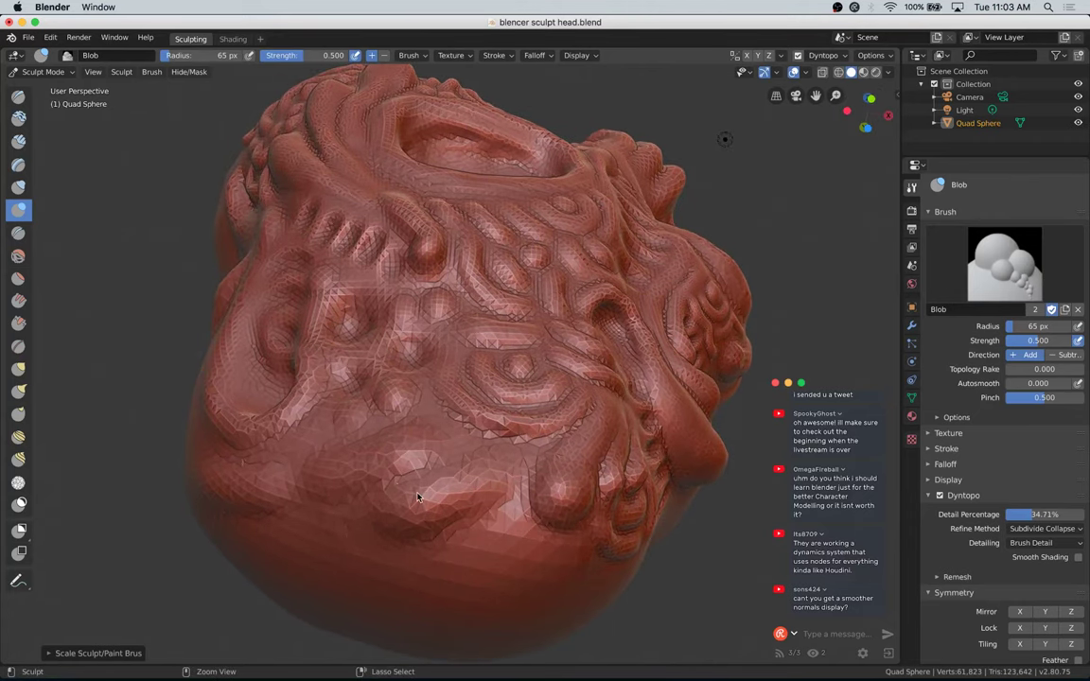
{"action": "left_click_drag", "start_coordinate": [434, 473], "coordinate": [414, 465], "text": "ctrl"}
{"action": "left_click_drag", "start_coordinate": [315, 424], "coordinate": [305, 445]}
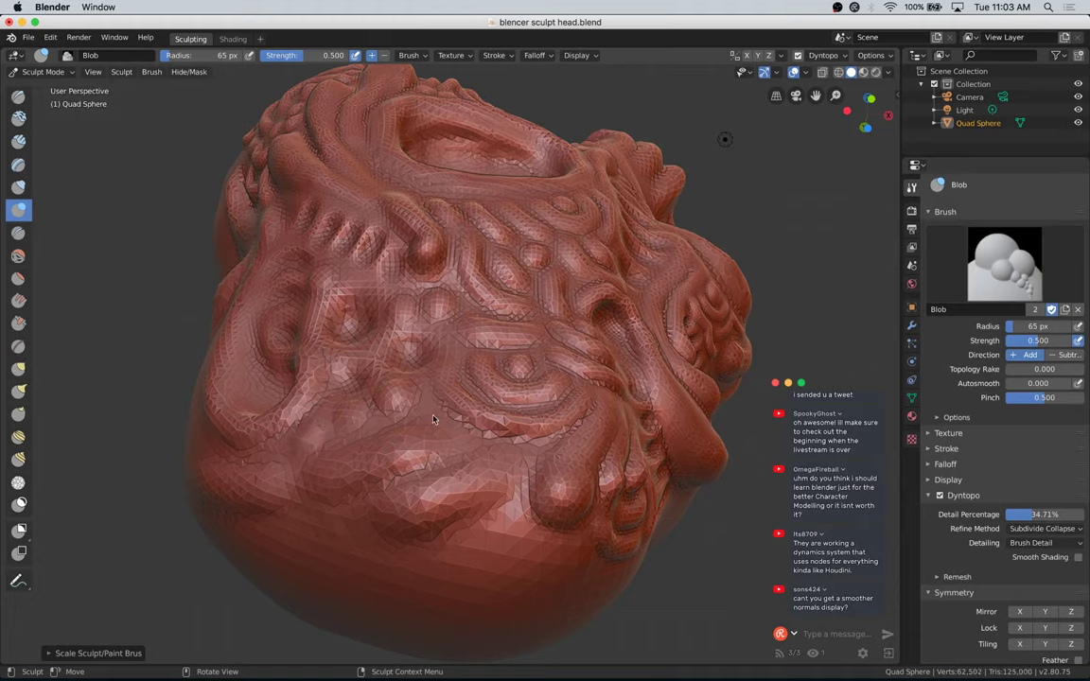
{"action": "left_click_drag", "start_coordinate": [432, 416], "coordinate": [441, 419]}
{"action": "mouse_move", "coordinate": [468, 472]}
{"action": "left_mouse_down"}
{"action": "mouse_move", "coordinate": [507, 477]}
{"action": "mouse_move", "coordinate": [457, 500]}
{"action": "left_mouse_up"}
{"action": "mouse_move", "coordinate": [309, 524]}
{"action": "left_mouse_down", "text": "ctrl"}
{"action": "mouse_move", "coordinate": [322, 568]}
{"action": "mouse_move", "coordinate": [341, 539]}
{"action": "mouse_move", "coordinate": [364, 569]}
{"action": "left_mouse_up", "text": "ctrl"}
{"action": "left_click_drag", "start_coordinate": [357, 523], "coordinate": [454, 579], "text": "ctrl"}
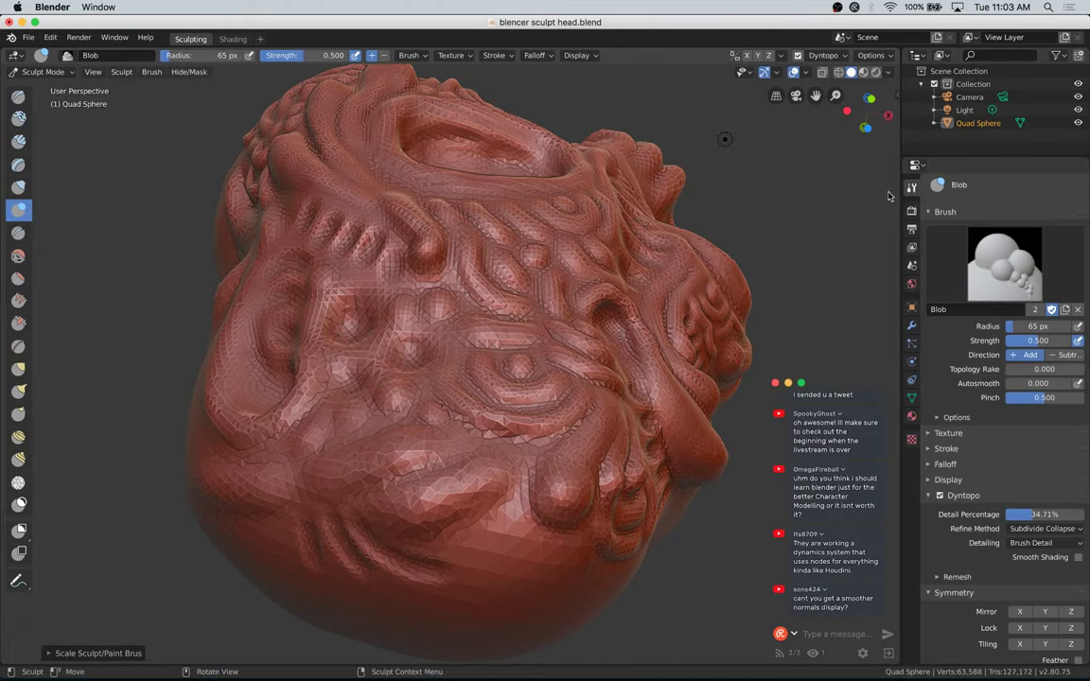
Step: Sculpt thick curved ridges stacked beneath the large round drip and across the underside of the chin
{"action": "left_click_drag", "start_coordinate": [863, 121], "coordinate": [483, 419]}
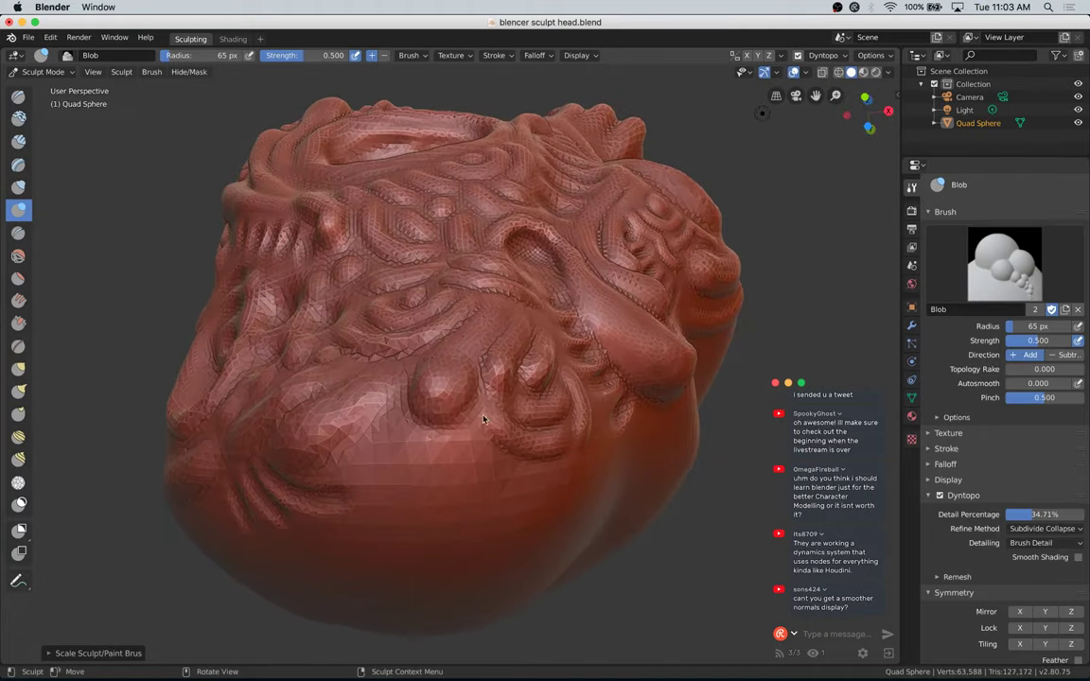
{"action": "left_click_drag", "start_coordinate": [392, 431], "coordinate": [389, 430]}
{"action": "mouse_move", "coordinate": [437, 458]}
{"action": "left_mouse_down"}
{"action": "mouse_move", "coordinate": [472, 445]}
{"action": "mouse_move", "coordinate": [438, 457]}
{"action": "mouse_move", "coordinate": [392, 434]}
{"action": "left_mouse_up"}
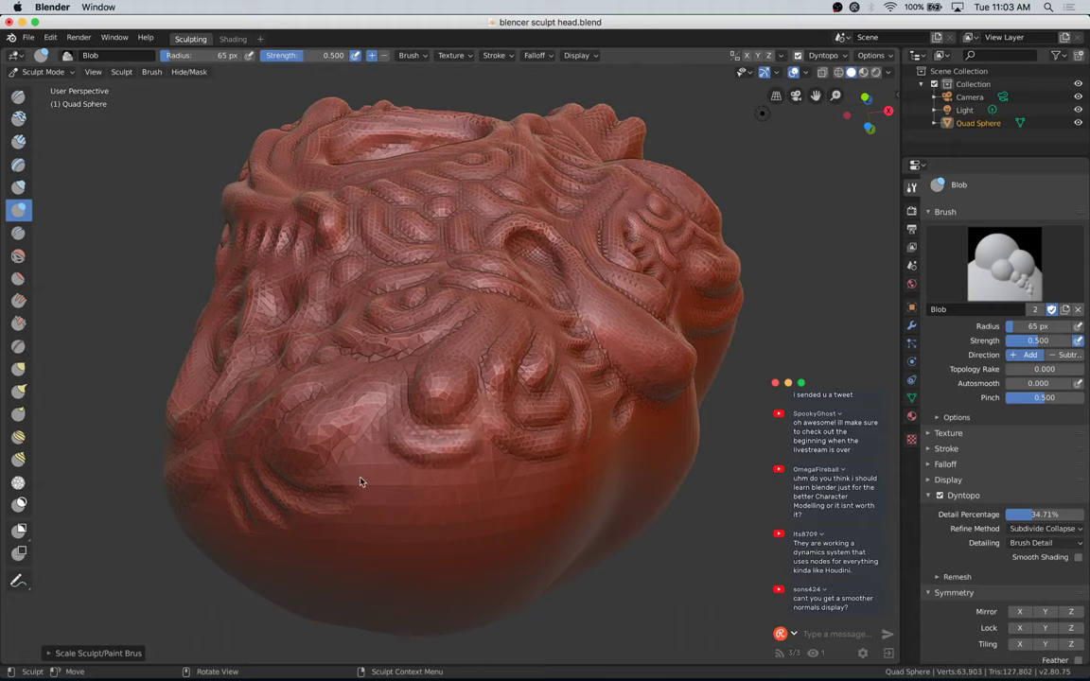
{"action": "mouse_move", "coordinate": [360, 482]}
{"action": "left_mouse_down"}
{"action": "mouse_move", "coordinate": [377, 501]}
{"action": "mouse_move", "coordinate": [397, 494]}
{"action": "mouse_move", "coordinate": [369, 510]}
{"action": "left_mouse_up"}
{"action": "mouse_move", "coordinate": [435, 488]}
{"action": "left_mouse_down"}
{"action": "mouse_move", "coordinate": [487, 473]}
{"action": "mouse_move", "coordinate": [497, 458]}
{"action": "mouse_move", "coordinate": [434, 492]}
{"action": "left_mouse_up"}
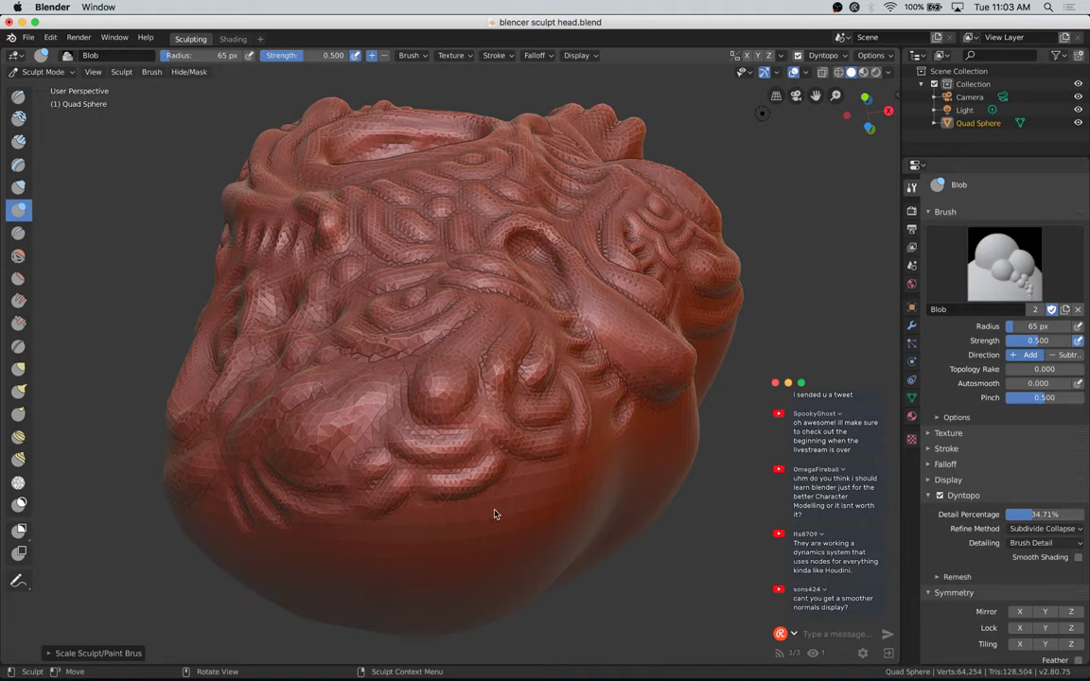
{"action": "left_click_drag", "start_coordinate": [497, 513], "coordinate": [518, 491]}
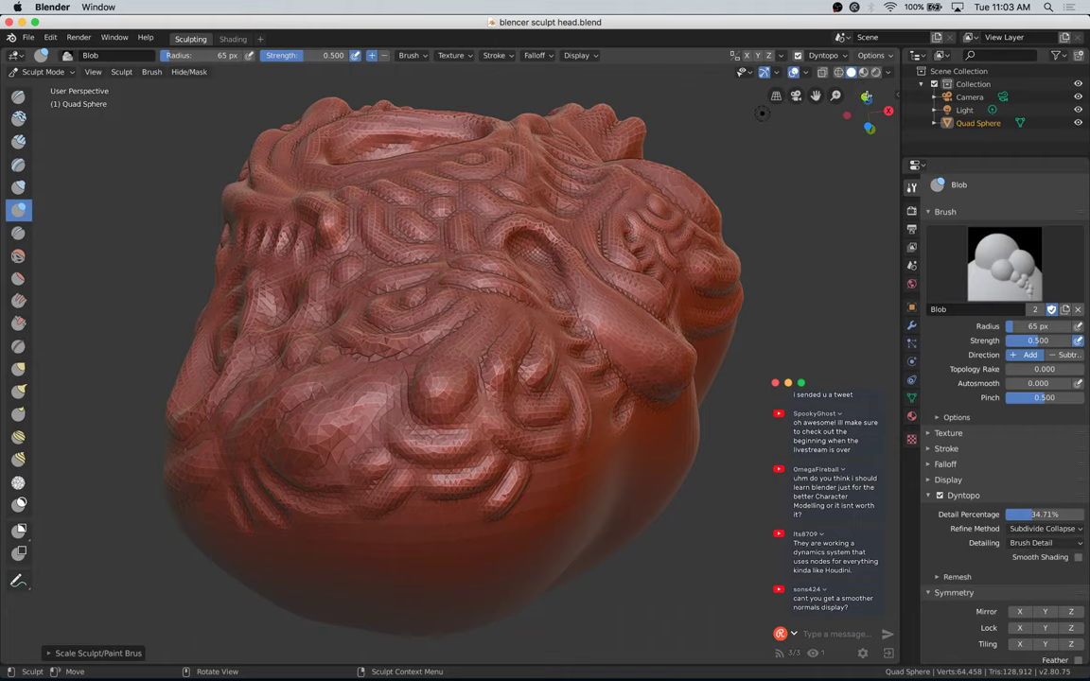
Step: Save the file and review the overall head from the front view
{"action": "key", "text": "ctrl+s"}
{"action": "left_click", "coordinate": [868, 127]}
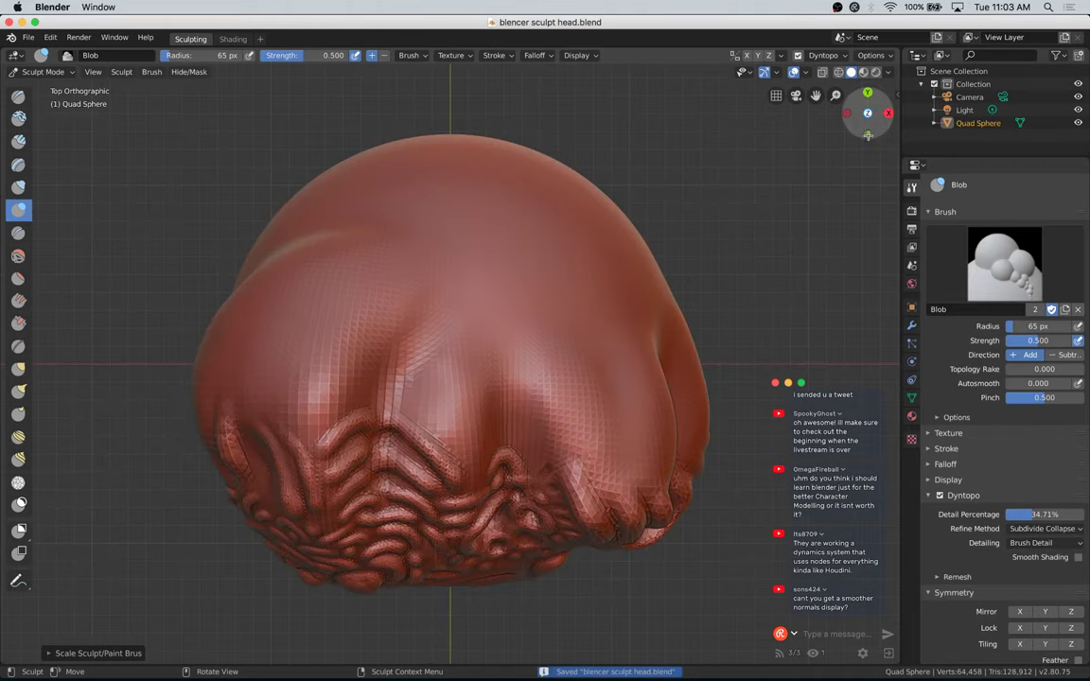
{"action": "left_click", "coordinate": [868, 134]}
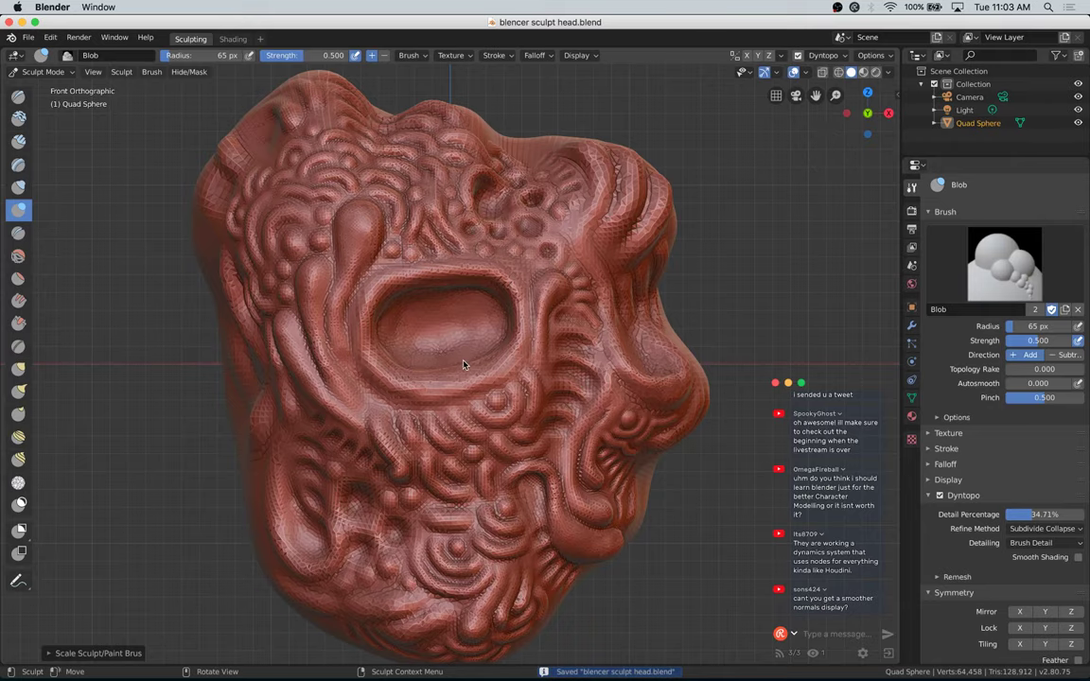
{"action": "scroll", "coordinate": [465, 379], "scroll_direction": "up", "scroll_amount": 15}
{"action": "scroll", "coordinate": [467, 353], "scroll_direction": "down", "scroll_amount": 18}
{"action": "scroll", "coordinate": [470, 346], "scroll_direction": "up", "scroll_amount": 1}
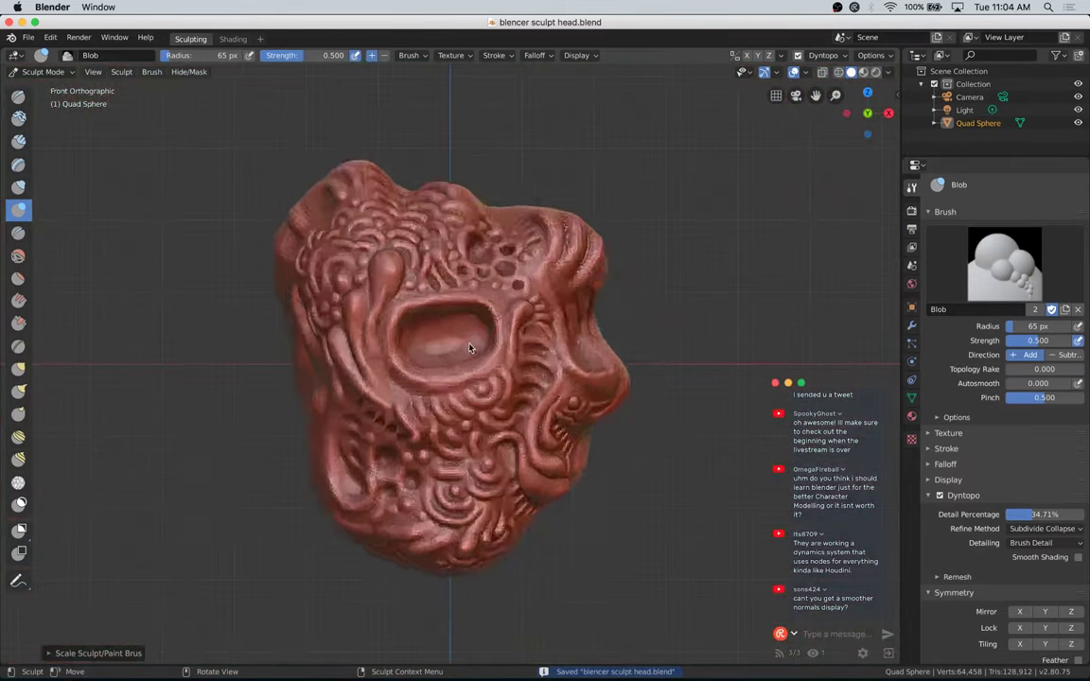
{"action": "scroll", "coordinate": [470, 345], "scroll_direction": "up", "scroll_amount": 2}
{"action": "scroll", "coordinate": [474, 343], "scroll_direction": "down", "scroll_amount": 4}
{"action": "scroll", "coordinate": [466, 327], "scroll_direction": "up", "scroll_amount": 1}
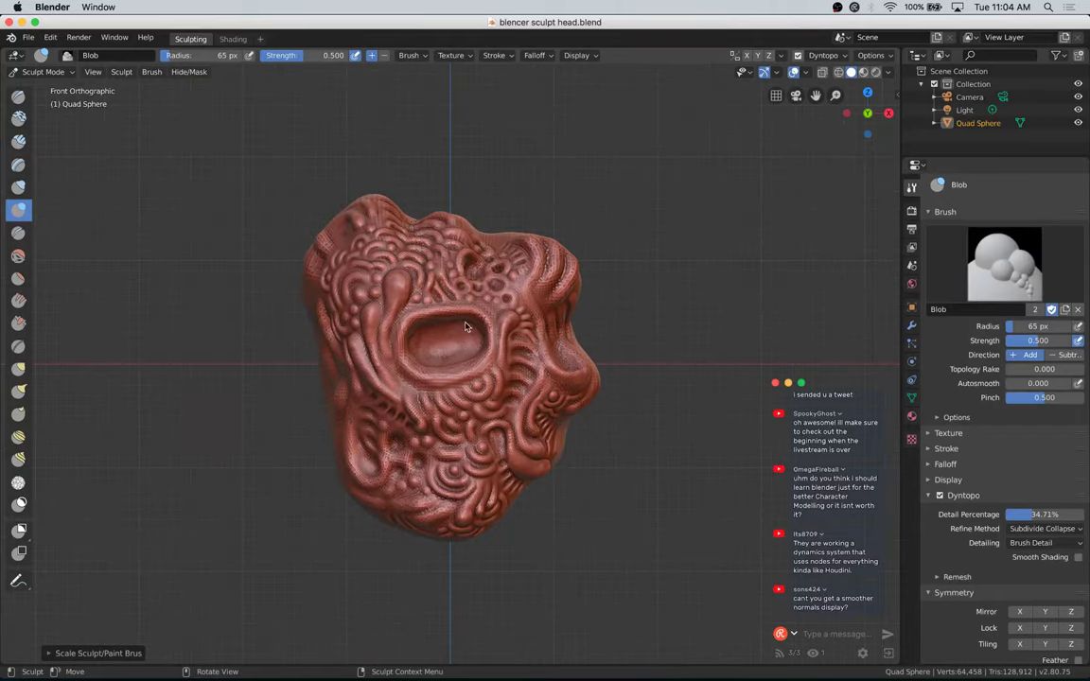
Step: Carve three short parallel grooves into the side of the head behind the looped jaw ridge, undoing the first trial stroke
{"action": "mouse_move", "coordinate": [857, 123]}
{"action": "left_mouse_down"}
{"action": "mouse_move", "coordinate": [896, 111]}
{"action": "mouse_move", "coordinate": [899, 128]}
{"action": "left_mouse_up"}
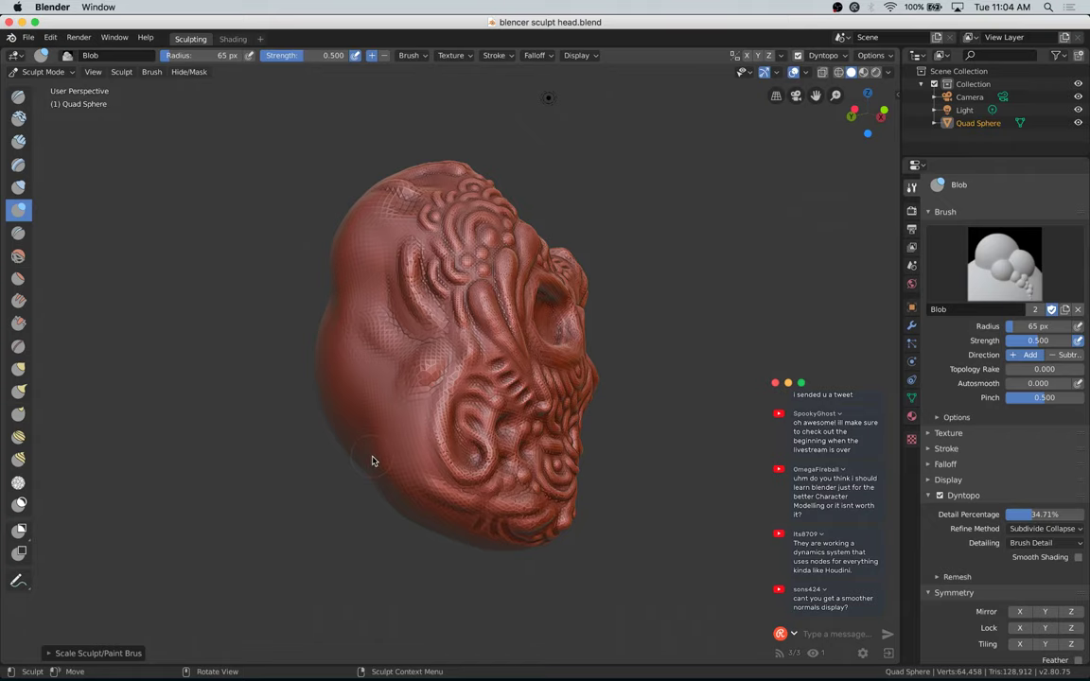
{"action": "scroll", "coordinate": [372, 457], "scroll_direction": "down", "scroll_amount": 3}
{"action": "scroll", "coordinate": [377, 457], "scroll_direction": "up", "scroll_amount": 12}
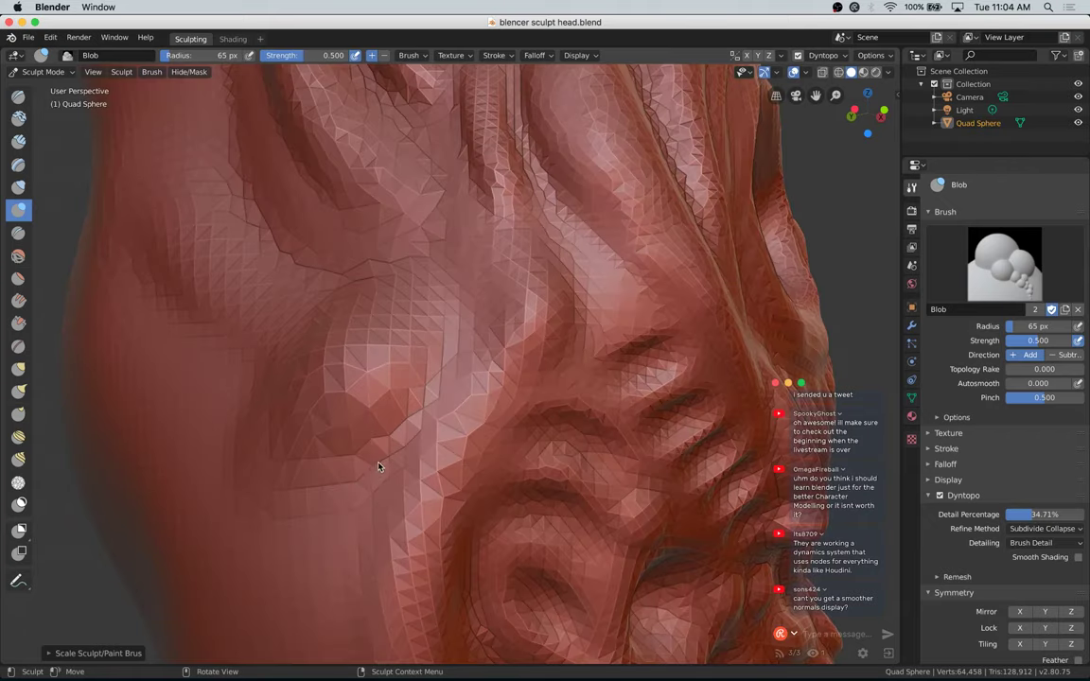
{"action": "left_click_drag", "start_coordinate": [375, 527], "coordinate": [373, 511]}
{"action": "key", "text": "ctrl+z"}
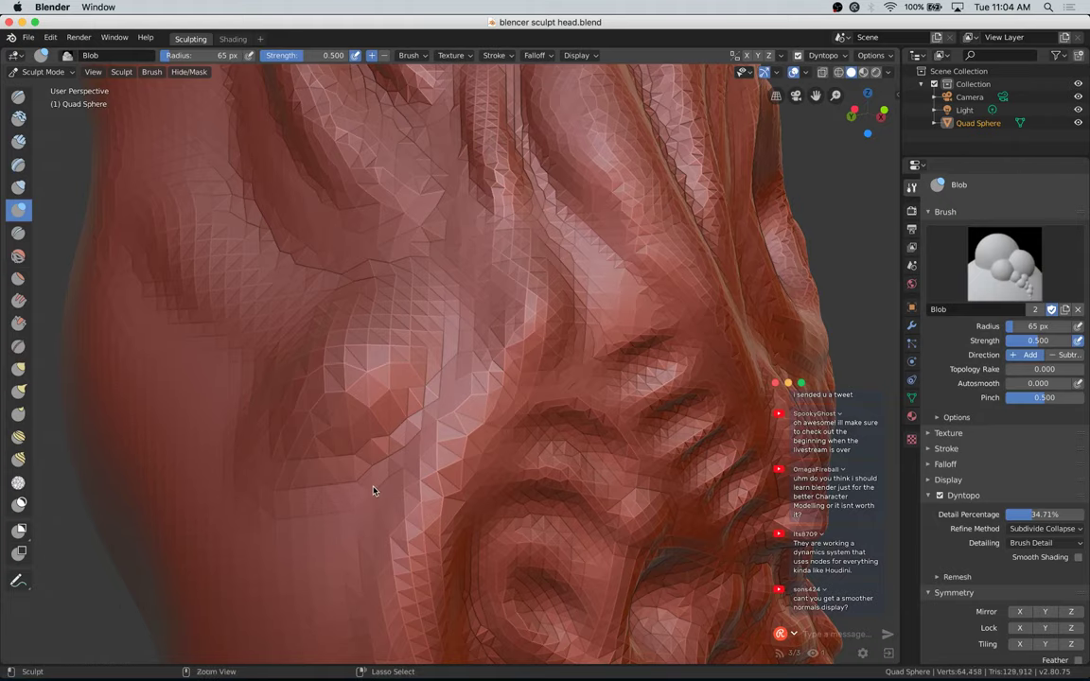
{"action": "scroll", "coordinate": [373, 491], "scroll_direction": "up", "scroll_amount": 6}
{"action": "scroll", "coordinate": [375, 493], "scroll_direction": "down", "scroll_amount": 12}
{"action": "scroll", "coordinate": [373, 481], "scroll_direction": "up", "scroll_amount": 12}
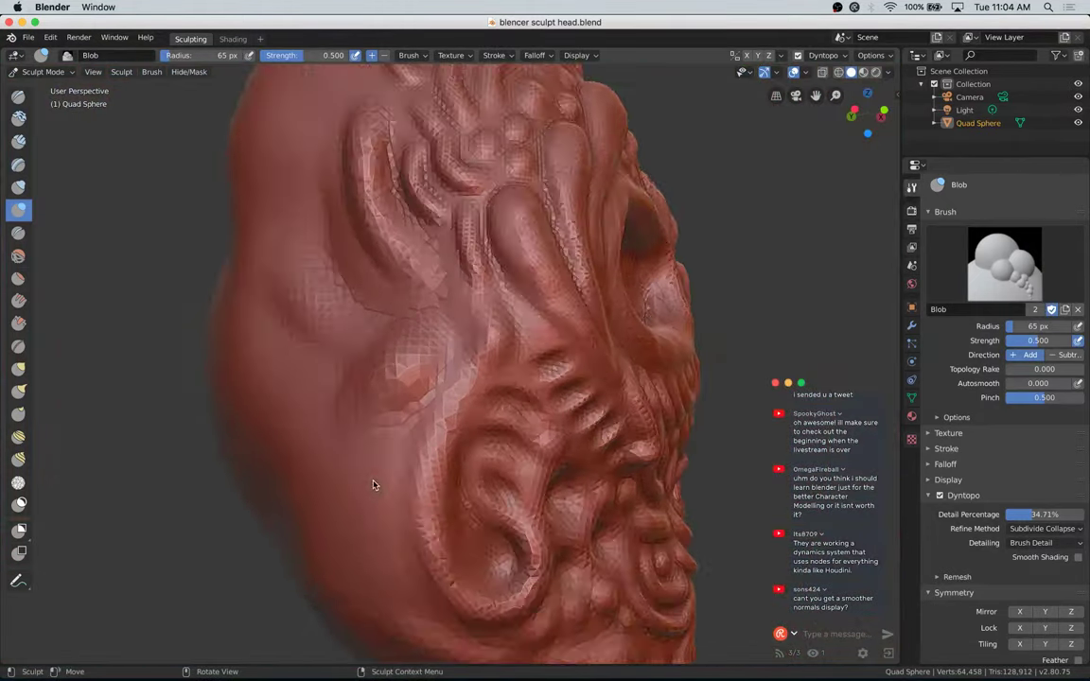
{"action": "scroll", "coordinate": [366, 487], "scroll_direction": "down", "scroll_amount": 8}
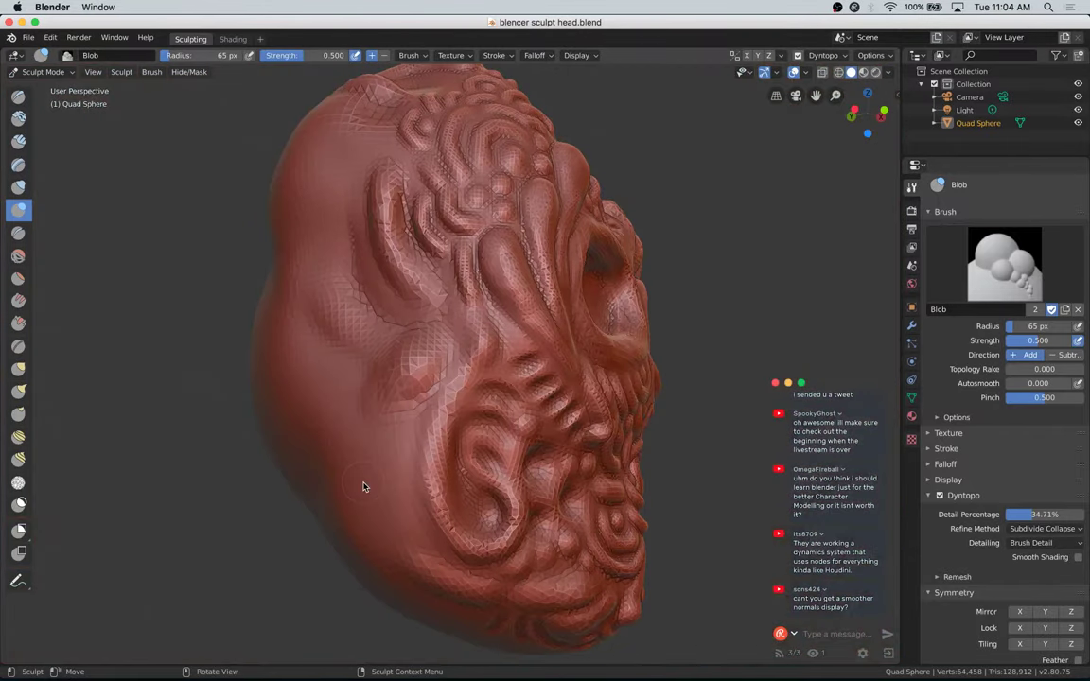
{"action": "scroll", "coordinate": [360, 478], "scroll_direction": "up", "scroll_amount": 3}
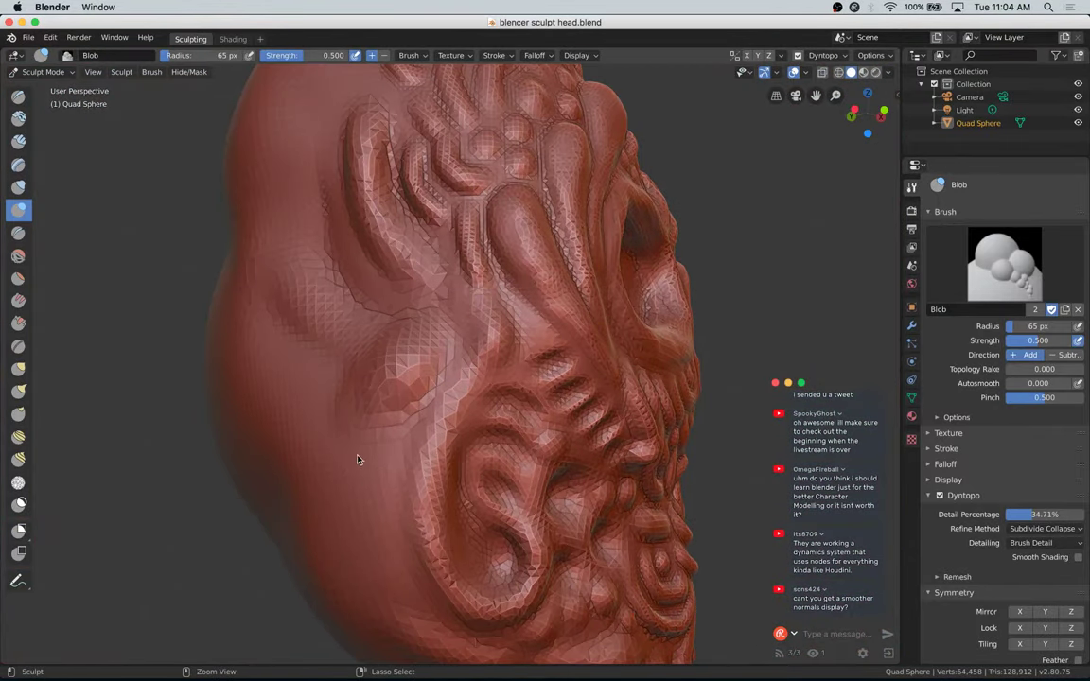
{"action": "mouse_move", "coordinate": [332, 446]}
{"action": "right_mouse_down", "text": "ctrl"}
{"action": "mouse_move", "coordinate": [368, 462]}
{"action": "mouse_move", "coordinate": [293, 441]}
{"action": "mouse_move", "coordinate": [326, 453]}
{"action": "right_mouse_up", "text": "ctrl"}
{"action": "right_click_drag", "start_coordinate": [317, 536], "coordinate": [334, 547], "text": "ctrl"}
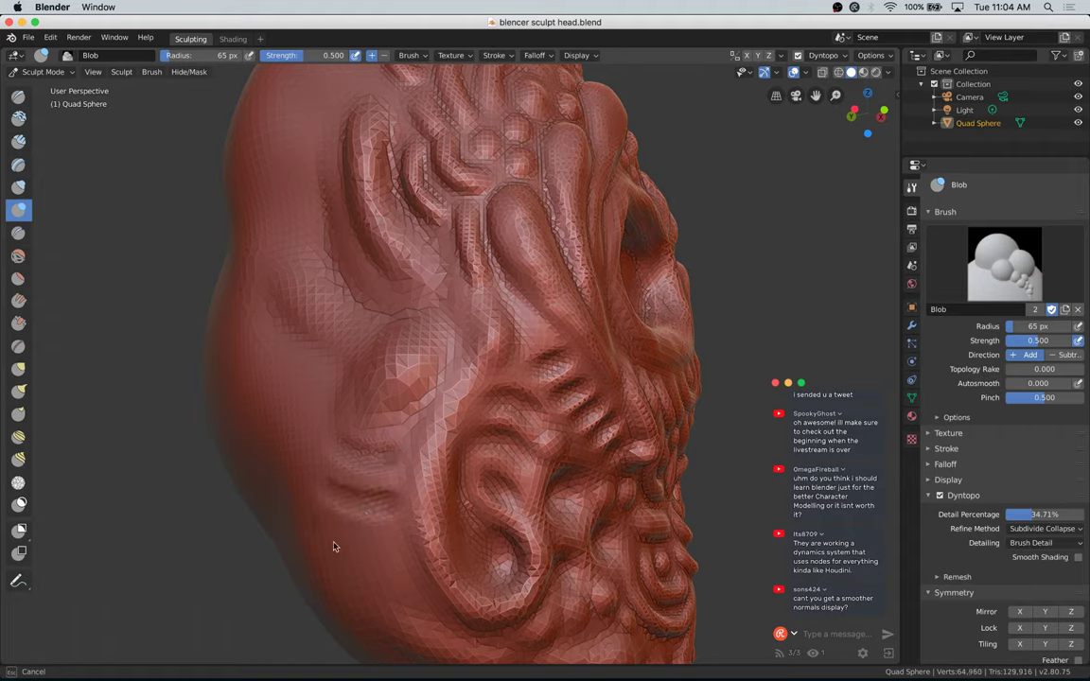
{"action": "mouse_move", "coordinate": [398, 558]}
{"action": "right_mouse_down", "text": "ctrl"}
{"action": "mouse_move", "coordinate": [382, 542]}
{"action": "mouse_move", "coordinate": [353, 547]}
{"action": "mouse_move", "coordinate": [367, 535]}
{"action": "right_mouse_up", "text": "ctrl"}
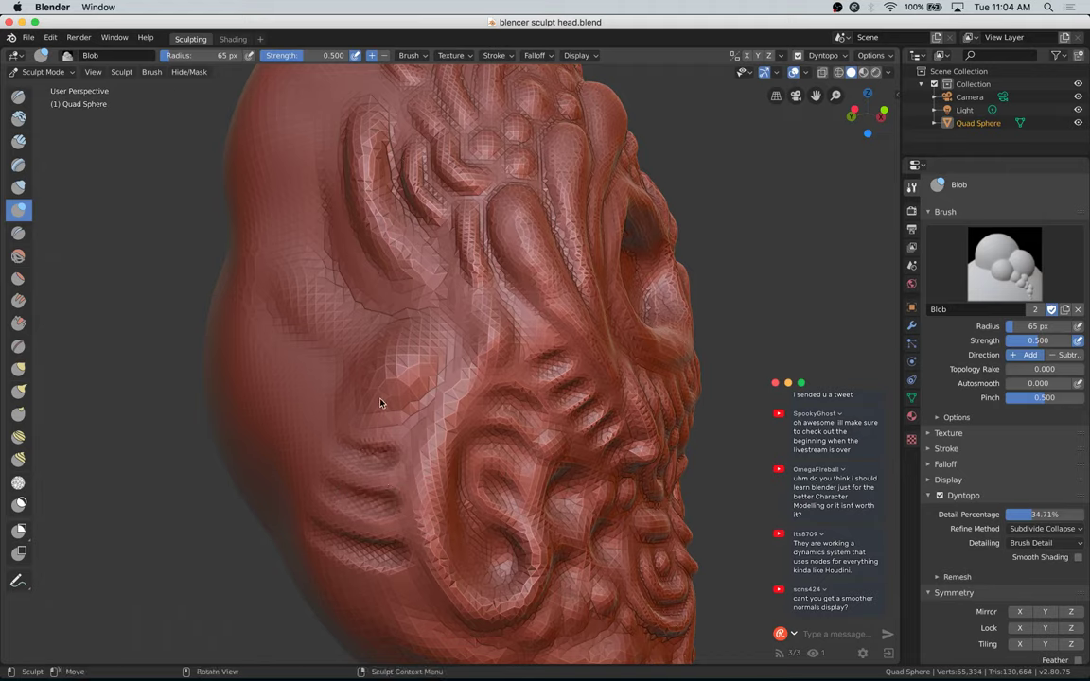
Step: Rework the faceted bump above the side grooves by smoothing it, carving its contour and adding thick curled ridges
{"action": "mouse_move", "coordinate": [380, 403]}
{"action": "left_mouse_down"}
{"action": "mouse_move", "coordinate": [346, 393]}
{"action": "mouse_move", "coordinate": [378, 362]}
{"action": "left_mouse_up"}
{"action": "left_click_drag", "start_coordinate": [407, 425], "coordinate": [450, 355], "text": "shift"}
{"action": "mouse_move", "coordinate": [454, 297]}
{"action": "left_mouse_down", "text": "ctrl"}
{"action": "mouse_move", "coordinate": [451, 355]}
{"action": "mouse_move", "coordinate": [383, 411]}
{"action": "mouse_move", "coordinate": [430, 361]}
{"action": "mouse_move", "coordinate": [429, 347]}
{"action": "left_mouse_up", "text": "ctrl"}
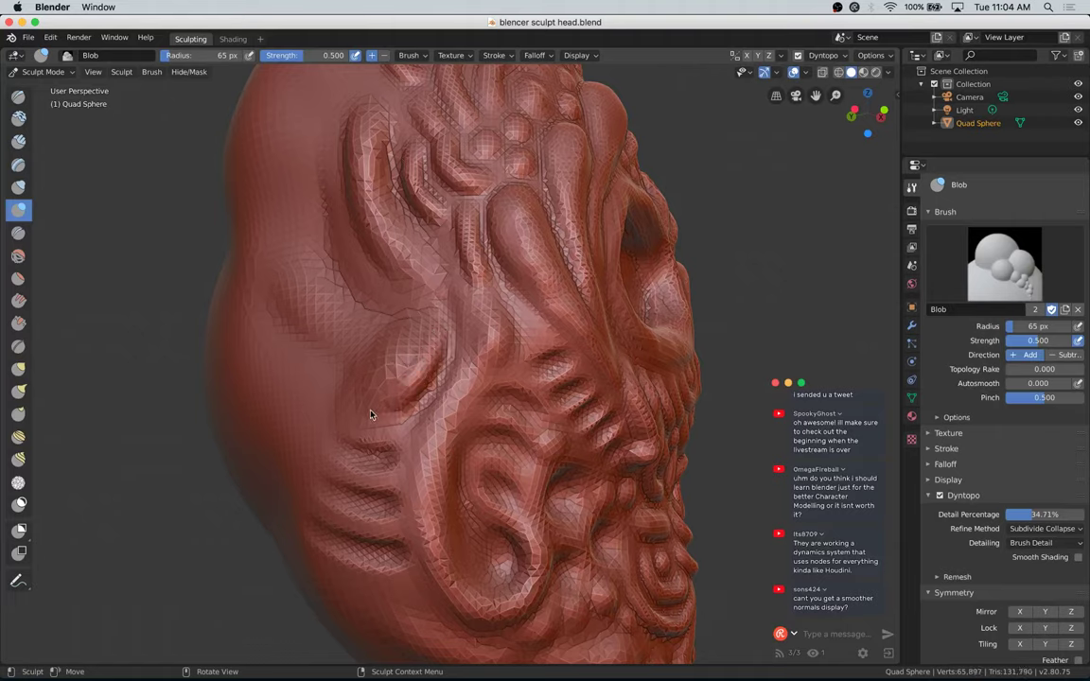
{"action": "left_click_drag", "start_coordinate": [385, 398], "coordinate": [390, 357], "text": "ctrl"}
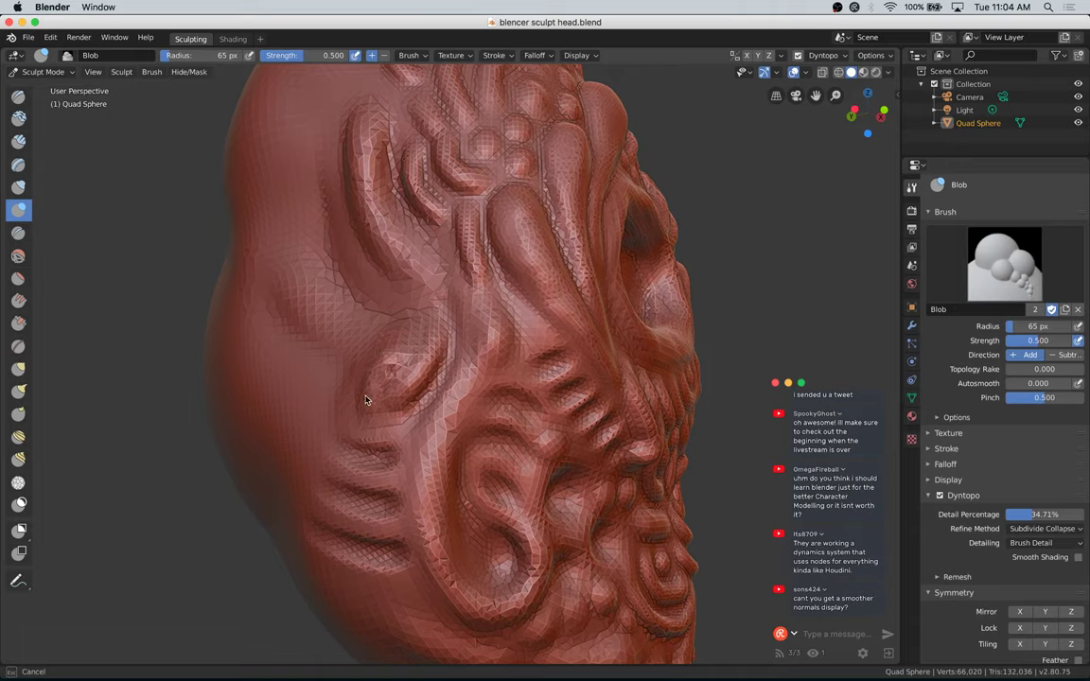
{"action": "mouse_move", "coordinate": [367, 404]}
{"action": "left_mouse_down", "text": "ctrl"}
{"action": "mouse_move", "coordinate": [384, 367]}
{"action": "mouse_move", "coordinate": [378, 376]}
{"action": "mouse_move", "coordinate": [404, 365]}
{"action": "mouse_move", "coordinate": [371, 388]}
{"action": "mouse_move", "coordinate": [413, 332]}
{"action": "mouse_move", "coordinate": [386, 318]}
{"action": "mouse_move", "coordinate": [411, 329]}
{"action": "left_mouse_up", "text": "ctrl"}
{"action": "left_click_drag", "start_coordinate": [382, 310], "coordinate": [411, 328]}
{"action": "left_click_drag", "start_coordinate": [384, 310], "coordinate": [416, 331]}
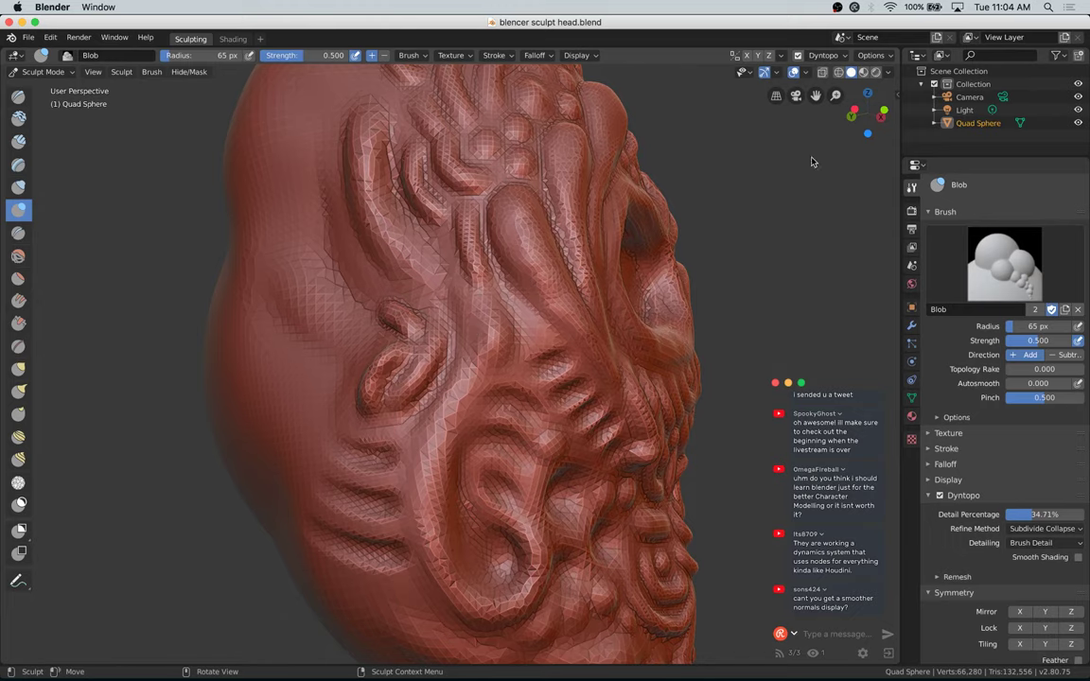
Step: Refine the long drips beside the eye and carve the creases between them and under the eye rim
{"action": "left_click_drag", "start_coordinate": [866, 117], "coordinate": [838, 134]}
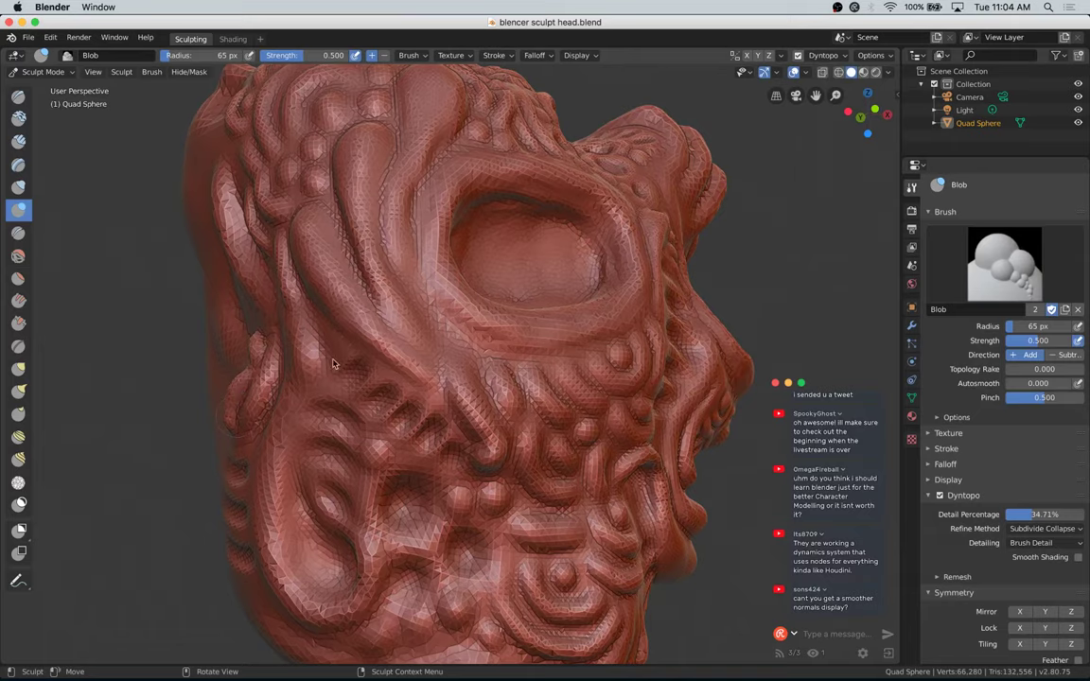
{"action": "mouse_move", "coordinate": [330, 342]}
{"action": "left_mouse_down", "text": "ctrl"}
{"action": "mouse_move", "coordinate": [343, 353]}
{"action": "mouse_move", "coordinate": [296, 359]}
{"action": "mouse_move", "coordinate": [316, 355]}
{"action": "mouse_move", "coordinate": [299, 344]}
{"action": "left_mouse_up", "text": "ctrl"}
{"action": "left_click_drag", "start_coordinate": [315, 226], "coordinate": [322, 270]}
{"action": "left_click_drag", "start_coordinate": [336, 289], "coordinate": [351, 315]}
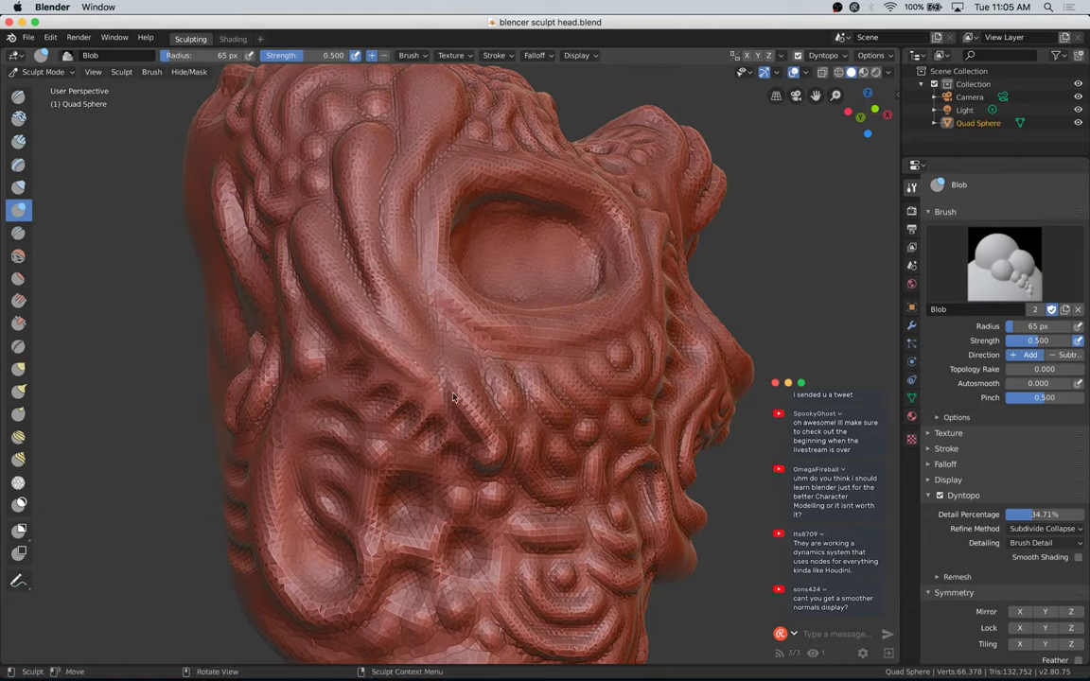
{"action": "mouse_move", "coordinate": [434, 308]}
{"action": "left_mouse_down", "text": "ctrl"}
{"action": "mouse_move", "coordinate": [449, 330]}
{"action": "mouse_move", "coordinate": [428, 317]}
{"action": "mouse_move", "coordinate": [462, 333]}
{"action": "mouse_move", "coordinate": [452, 347]}
{"action": "mouse_move", "coordinate": [489, 355]}
{"action": "left_mouse_up", "text": "ctrl"}
{"action": "left_click_drag", "start_coordinate": [482, 354], "coordinate": [496, 358], "text": "ctrl"}
Step: Carve a pit above the inner eye corner and add small round bumps beside it with a 46 px brush radius
{"action": "mouse_move", "coordinate": [845, 112]}
{"action": "left_mouse_down"}
{"action": "mouse_move", "coordinate": [831, 126]}
{"action": "mouse_move", "coordinate": [785, 104]}
{"action": "left_mouse_up"}
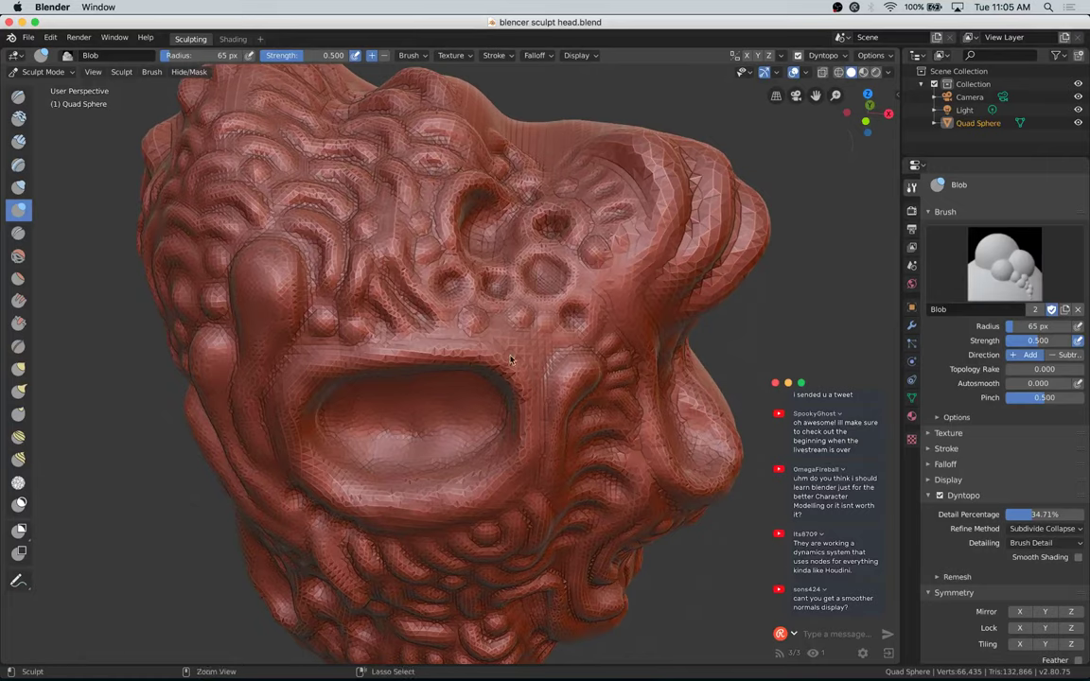
{"action": "mouse_move", "coordinate": [500, 328]}
{"action": "left_mouse_down", "text": "ctrl"}
{"action": "mouse_move", "coordinate": [537, 359]}
{"action": "mouse_move", "coordinate": [538, 349]}
{"action": "left_mouse_up", "text": "ctrl"}
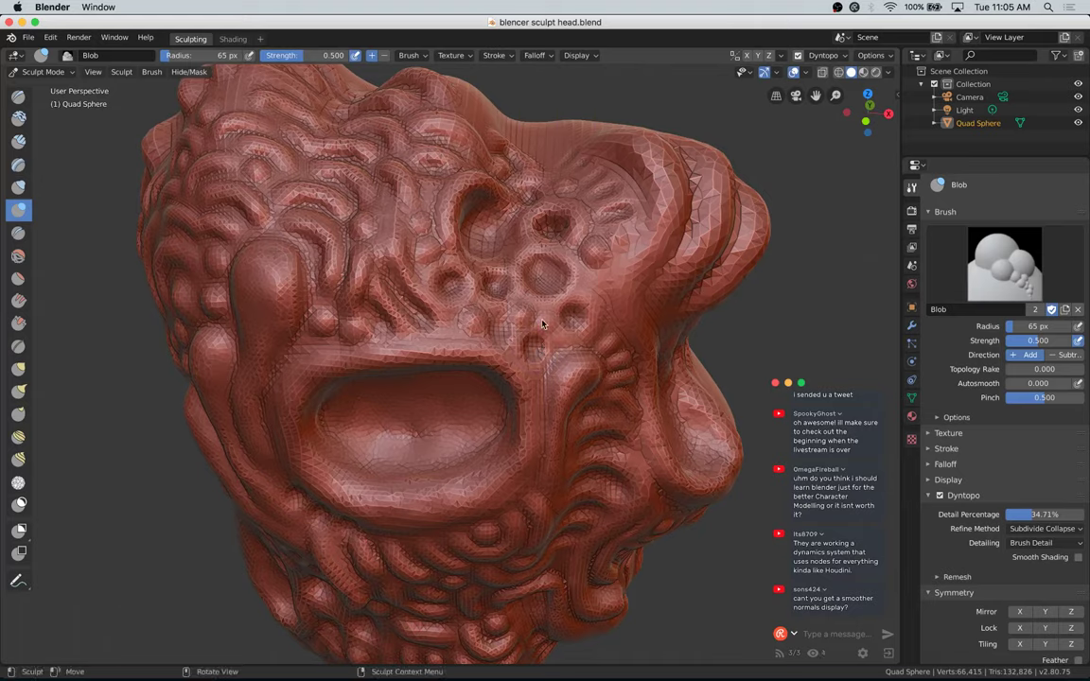
{"action": "left_click", "coordinate": [544, 326]}
{"action": "key", "text": "f"}
{"action": "left_click", "coordinate": [529, 307]}
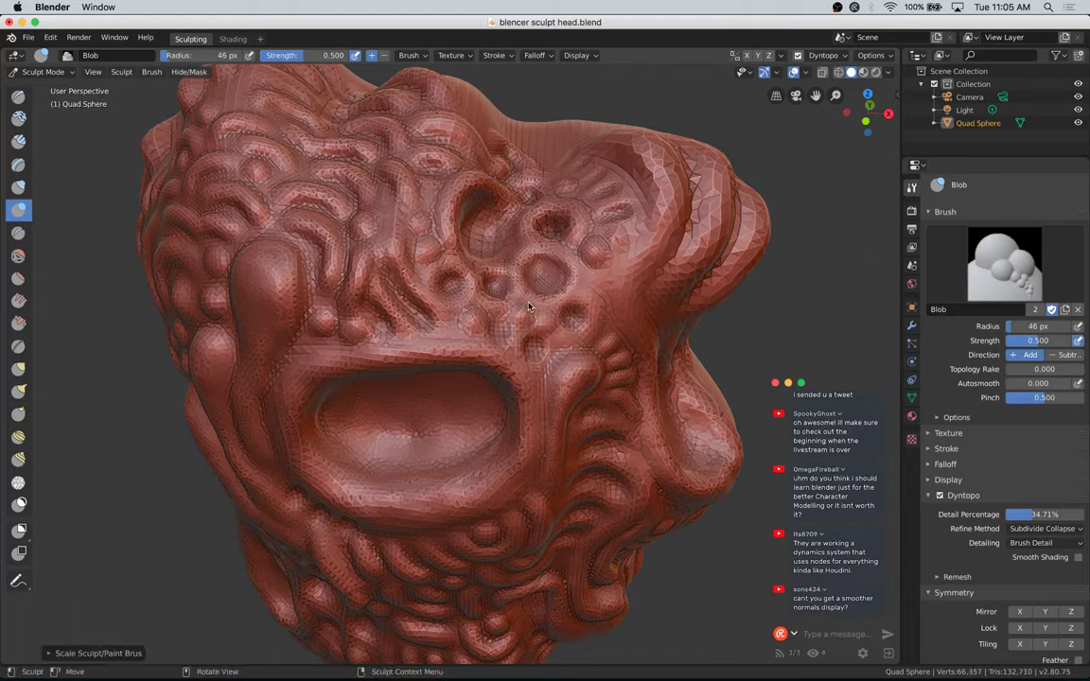
{"action": "left_click_drag", "start_coordinate": [522, 316], "coordinate": [543, 320]}
{"action": "left_click_drag", "start_coordinate": [545, 327], "coordinate": [543, 315]}
Step: Reduce the brush radius to 41 px and build small round bumps among the brow and forehead ridges and above the eye
{"action": "mouse_move", "coordinate": [427, 246]}
{"action": "left_mouse_down"}
{"action": "mouse_move", "coordinate": [430, 258]}
{"action": "mouse_move", "coordinate": [411, 227]}
{"action": "mouse_move", "coordinate": [331, 216]}
{"action": "left_mouse_up"}
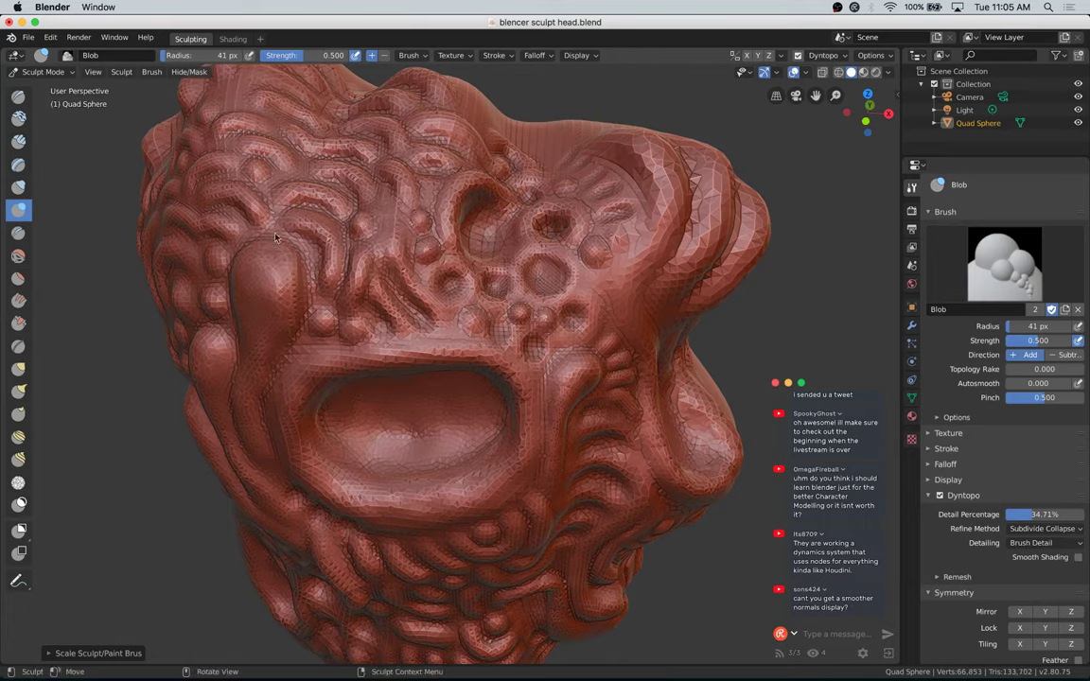
{"action": "left_click_drag", "start_coordinate": [258, 176], "coordinate": [257, 171]}
{"action": "left_click_drag", "start_coordinate": [214, 262], "coordinate": [219, 301]}
{"action": "mouse_move", "coordinate": [331, 320]}
{"action": "left_mouse_down"}
{"action": "mouse_move", "coordinate": [322, 316]}
{"action": "mouse_move", "coordinate": [388, 333]}
{"action": "left_mouse_up"}
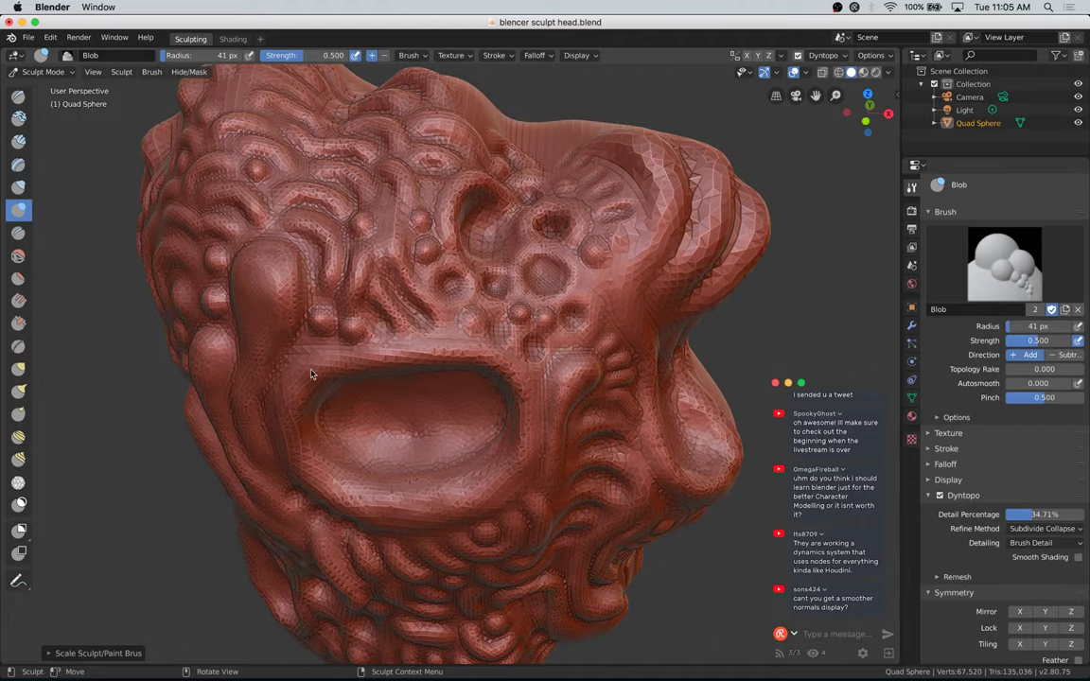
{"action": "left_click_drag", "start_coordinate": [300, 347], "coordinate": [330, 346]}
{"action": "left_click_drag", "start_coordinate": [867, 112], "coordinate": [851, 93]}
{"action": "mouse_move", "coordinate": [488, 181]}
{"action": "left_mouse_down"}
{"action": "mouse_move", "coordinate": [530, 180]}
{"action": "mouse_move", "coordinate": [512, 197]}
{"action": "mouse_move", "coordinate": [562, 244]}
{"action": "left_mouse_up"}
{"action": "mouse_move", "coordinate": [878, 130]}
{"action": "left_mouse_down"}
{"action": "mouse_move", "coordinate": [891, 115]}
{"action": "mouse_move", "coordinate": [892, 140]}
{"action": "left_mouse_up"}
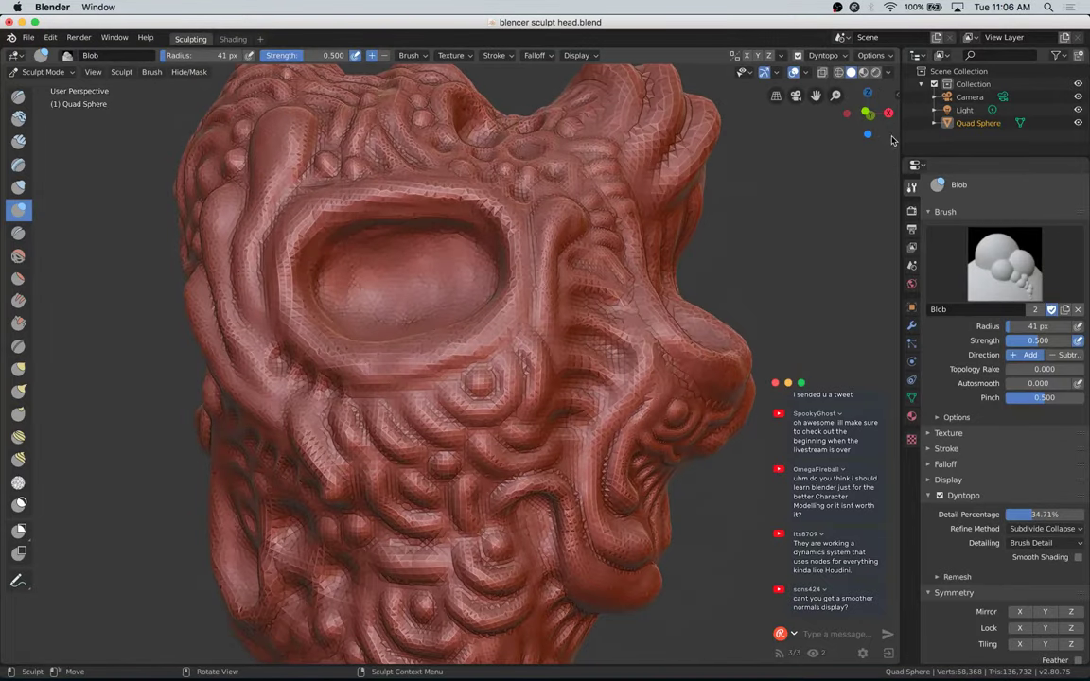
Step: Add small ridges along the inner eye rim and build up the long fold running beside the mouth
{"action": "mouse_move", "coordinate": [501, 307]}
{"action": "left_mouse_down"}
{"action": "mouse_move", "coordinate": [519, 309]}
{"action": "mouse_move", "coordinate": [512, 263]}
{"action": "mouse_move", "coordinate": [536, 265]}
{"action": "mouse_move", "coordinate": [518, 239]}
{"action": "mouse_move", "coordinate": [533, 234]}
{"action": "left_mouse_up"}
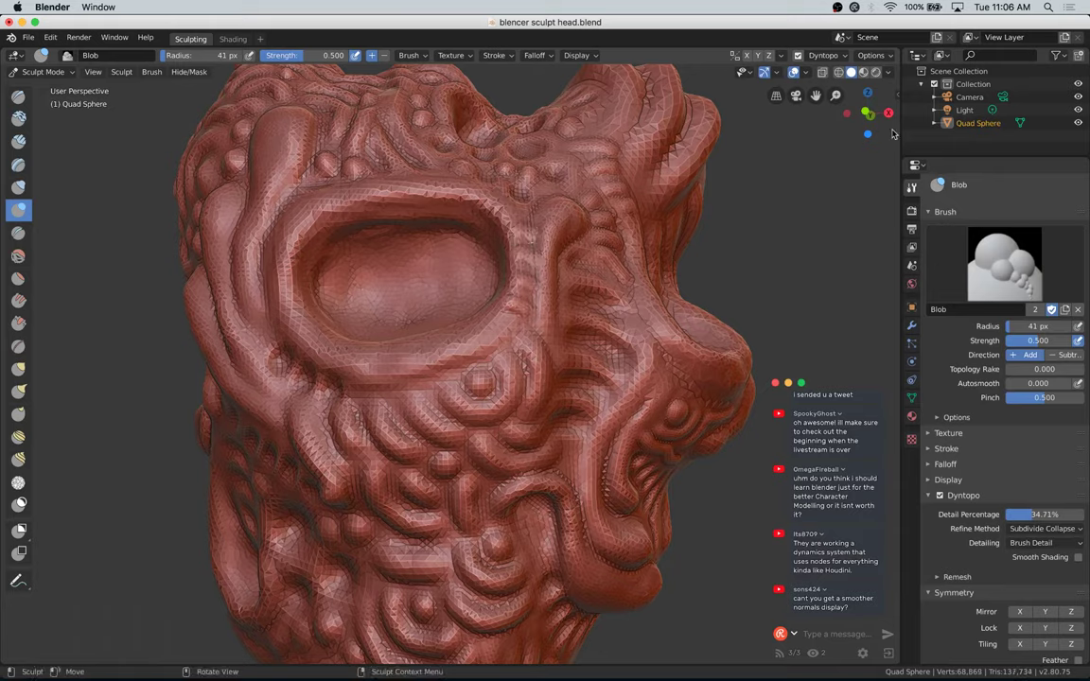
{"action": "mouse_move", "coordinate": [867, 122]}
{"action": "left_mouse_down"}
{"action": "mouse_move", "coordinate": [873, 91]}
{"action": "mouse_move", "coordinate": [852, 118]}
{"action": "mouse_move", "coordinate": [845, 102]}
{"action": "left_mouse_up"}
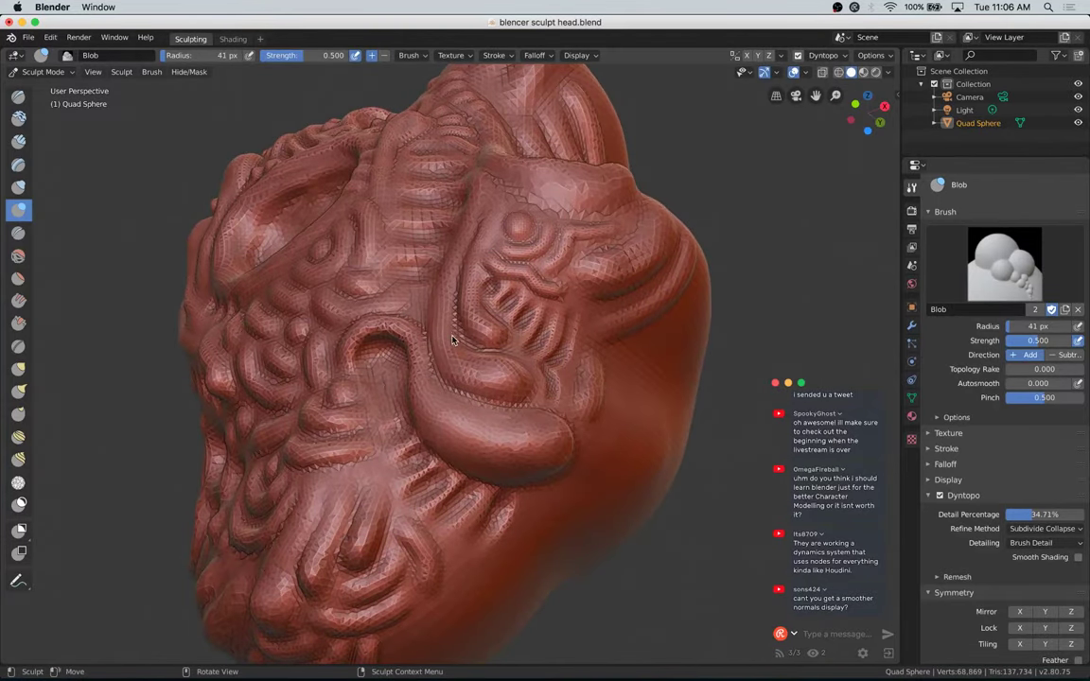
{"action": "mouse_move", "coordinate": [452, 335]}
{"action": "left_mouse_down"}
{"action": "mouse_move", "coordinate": [445, 360]}
{"action": "mouse_move", "coordinate": [484, 367]}
{"action": "mouse_move", "coordinate": [455, 367]}
{"action": "mouse_move", "coordinate": [449, 323]}
{"action": "left_mouse_up"}
Step: Carve deeper creases between the long drips beside the eye and smooth the edge of the upper crease
{"action": "left_click_drag", "start_coordinate": [867, 128], "coordinate": [926, 173]}
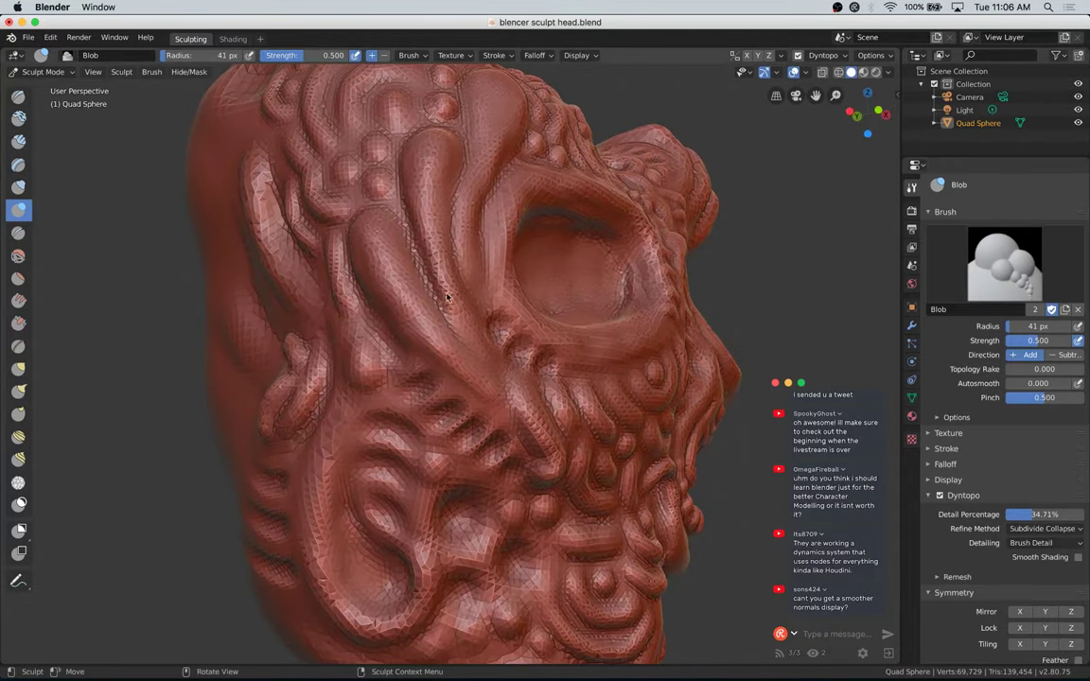
{"action": "left_click_drag", "start_coordinate": [448, 316], "coordinate": [473, 356], "text": "ctrl"}
{"action": "left_click_drag", "start_coordinate": [431, 294], "coordinate": [478, 344], "text": "ctrl"}
{"action": "left_click_drag", "start_coordinate": [435, 300], "coordinate": [474, 354], "text": "ctrl"}
{"action": "left_click_drag", "start_coordinate": [398, 203], "coordinate": [427, 272], "text": "ctrl"}
{"action": "left_click_drag", "start_coordinate": [398, 203], "coordinate": [446, 299], "text": "ctrl"}
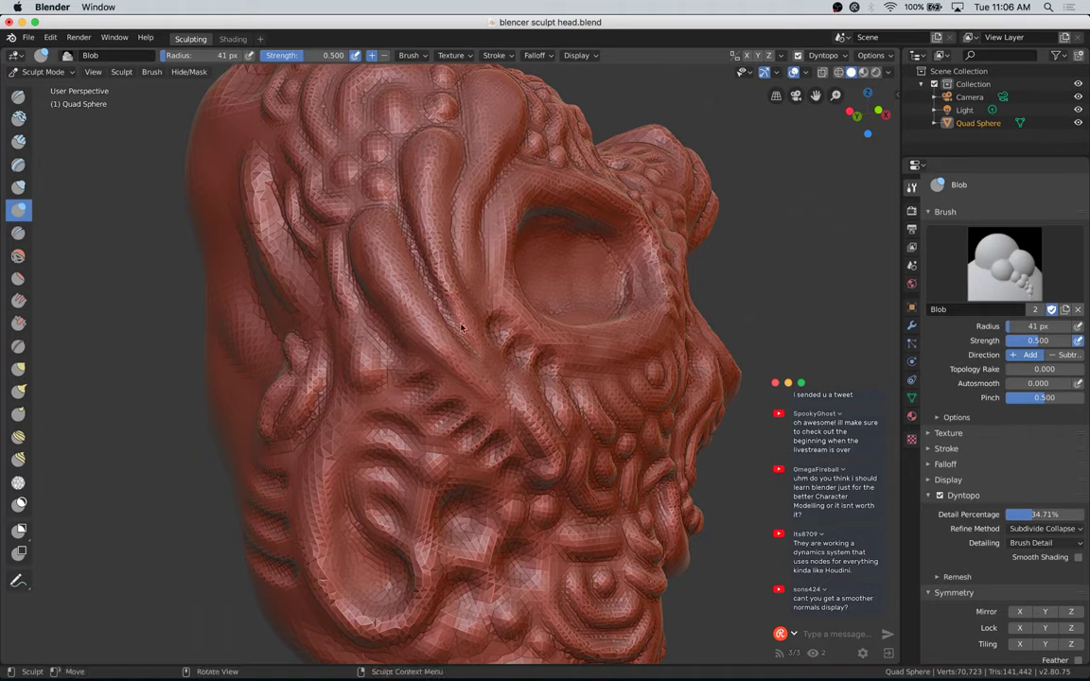
{"action": "left_click_drag", "start_coordinate": [434, 253], "coordinate": [449, 297], "text": "shift"}
Step: Build up the long curved ridge on the side of the head and carve the creases below and behind it
{"action": "left_click_drag", "start_coordinate": [864, 117], "coordinate": [888, 139]}
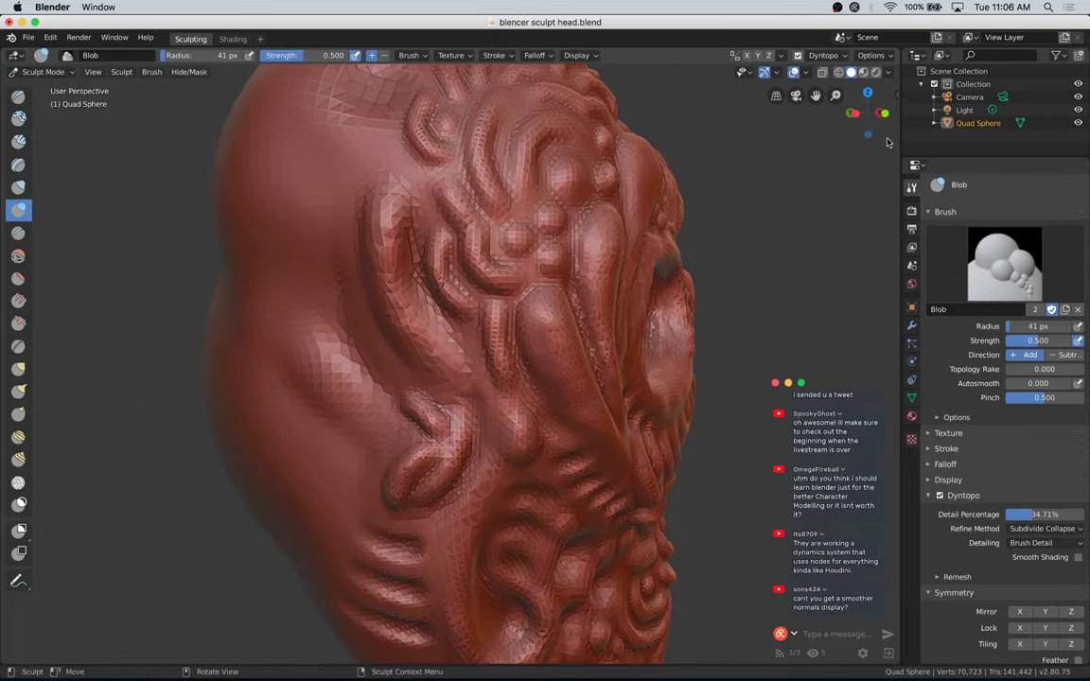
{"action": "mouse_move", "coordinate": [377, 214]}
{"action": "left_mouse_down"}
{"action": "mouse_move", "coordinate": [383, 274]}
{"action": "mouse_move", "coordinate": [417, 307]}
{"action": "left_mouse_up"}
{"action": "mouse_move", "coordinate": [471, 338]}
{"action": "left_mouse_down", "text": "ctrl"}
{"action": "mouse_move", "coordinate": [482, 366]}
{"action": "mouse_move", "coordinate": [482, 324]}
{"action": "mouse_move", "coordinate": [482, 345]}
{"action": "mouse_move", "coordinate": [421, 248]}
{"action": "mouse_move", "coordinate": [448, 327]}
{"action": "mouse_move", "coordinate": [469, 329]}
{"action": "mouse_move", "coordinate": [462, 365]}
{"action": "mouse_move", "coordinate": [476, 356]}
{"action": "mouse_move", "coordinate": [457, 371]}
{"action": "left_mouse_up", "text": "ctrl"}
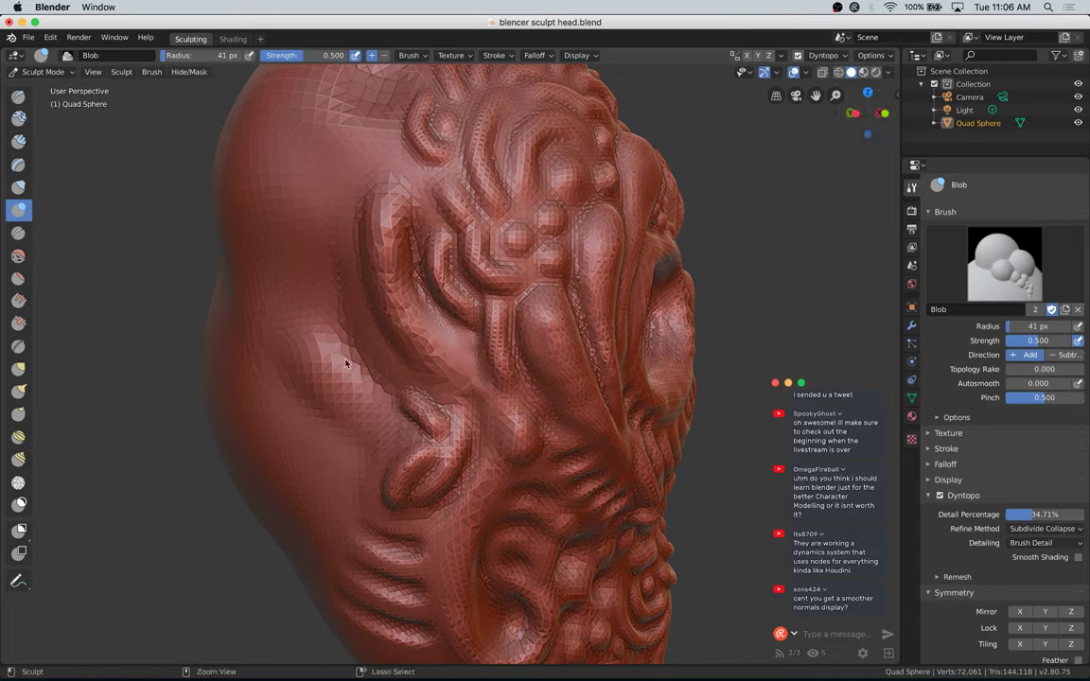
{"action": "mouse_move", "coordinate": [376, 345]}
{"action": "left_mouse_down", "text": "ctrl"}
{"action": "mouse_move", "coordinate": [348, 366]}
{"action": "mouse_move", "coordinate": [388, 406]}
{"action": "left_mouse_up", "text": "ctrl"}
Step: Save the file and add short blob strokes along the head's outline at the side, brow, jaw and nose in front view
{"action": "left_click", "coordinate": [884, 113]}
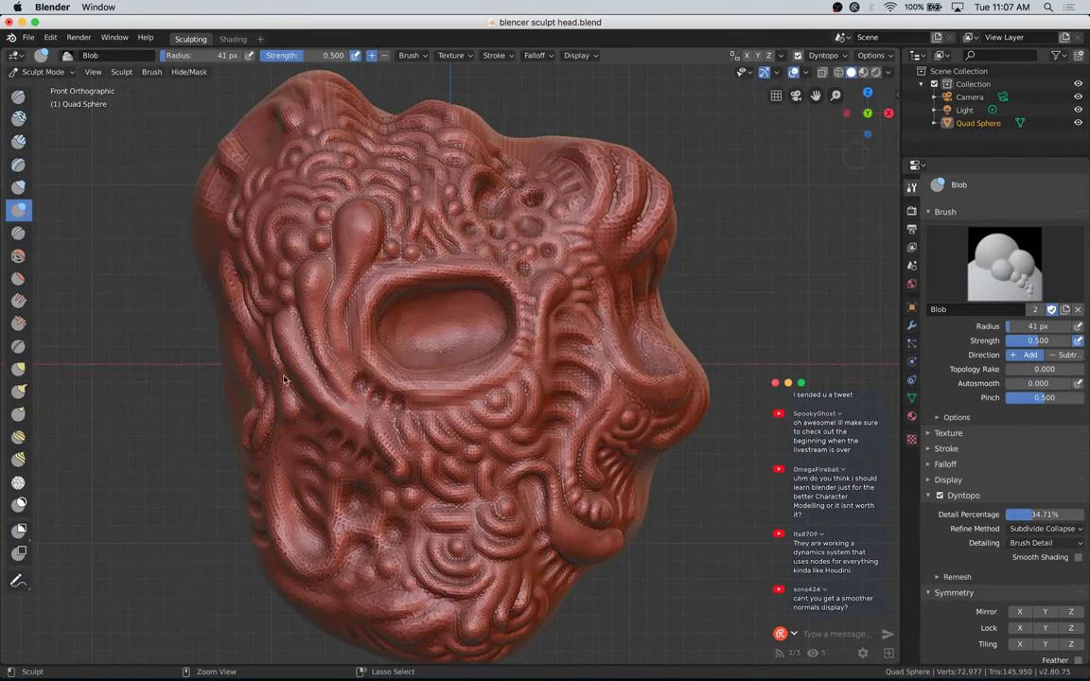
{"action": "key", "text": "super+s"}
{"action": "mouse_move", "coordinate": [240, 391]}
{"action": "left_mouse_down"}
{"action": "mouse_move", "coordinate": [236, 383]}
{"action": "mouse_move", "coordinate": [252, 427]}
{"action": "left_mouse_up"}
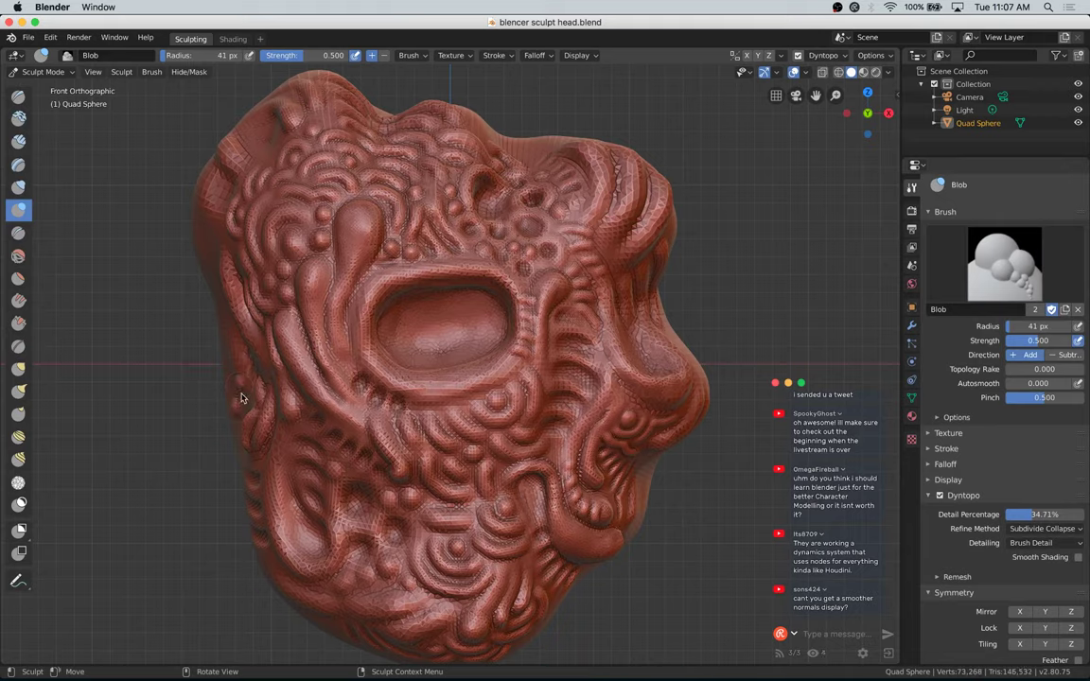
{"action": "left_click_drag", "start_coordinate": [234, 347], "coordinate": [262, 386]}
{"action": "left_click_drag", "start_coordinate": [532, 147], "coordinate": [545, 161]}
{"action": "left_click_drag", "start_coordinate": [530, 142], "coordinate": [552, 168]}
{"action": "left_click_drag", "start_coordinate": [333, 633], "coordinate": [377, 646]}
{"action": "left_click_drag", "start_coordinate": [688, 341], "coordinate": [672, 335]}
{"action": "left_click_drag", "start_coordinate": [673, 339], "coordinate": [672, 339]}
Step: Add two round bumps beside the large nose hollow and carve a row of horizontal grooves inside it
{"action": "left_click_drag", "start_coordinate": [863, 110], "coordinate": [812, 143]}
{"action": "mouse_move", "coordinate": [554, 397]}
{"action": "left_mouse_down"}
{"action": "mouse_move", "coordinate": [508, 434]}
{"action": "mouse_move", "coordinate": [523, 472]}
{"action": "left_mouse_up"}
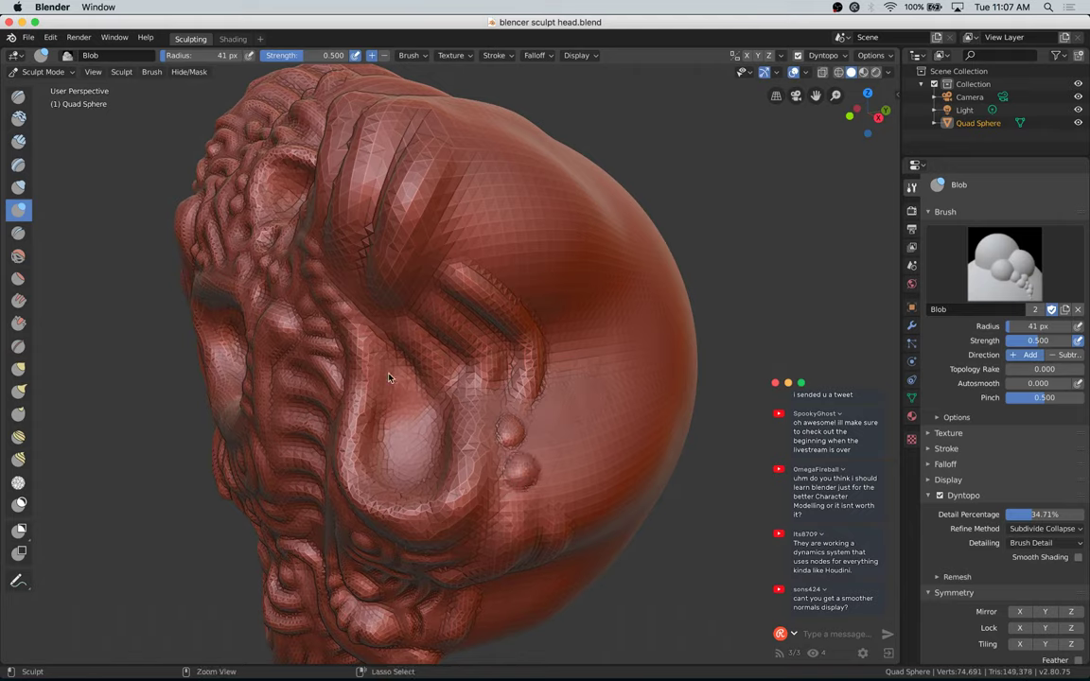
{"action": "mouse_move", "coordinate": [389, 377]}
{"action": "left_mouse_down", "text": "ctrl"}
{"action": "mouse_move", "coordinate": [418, 390]}
{"action": "mouse_move", "coordinate": [394, 445]}
{"action": "mouse_move", "coordinate": [428, 448]}
{"action": "mouse_move", "coordinate": [345, 416]}
{"action": "mouse_move", "coordinate": [431, 479]}
{"action": "left_mouse_up", "text": "ctrl"}
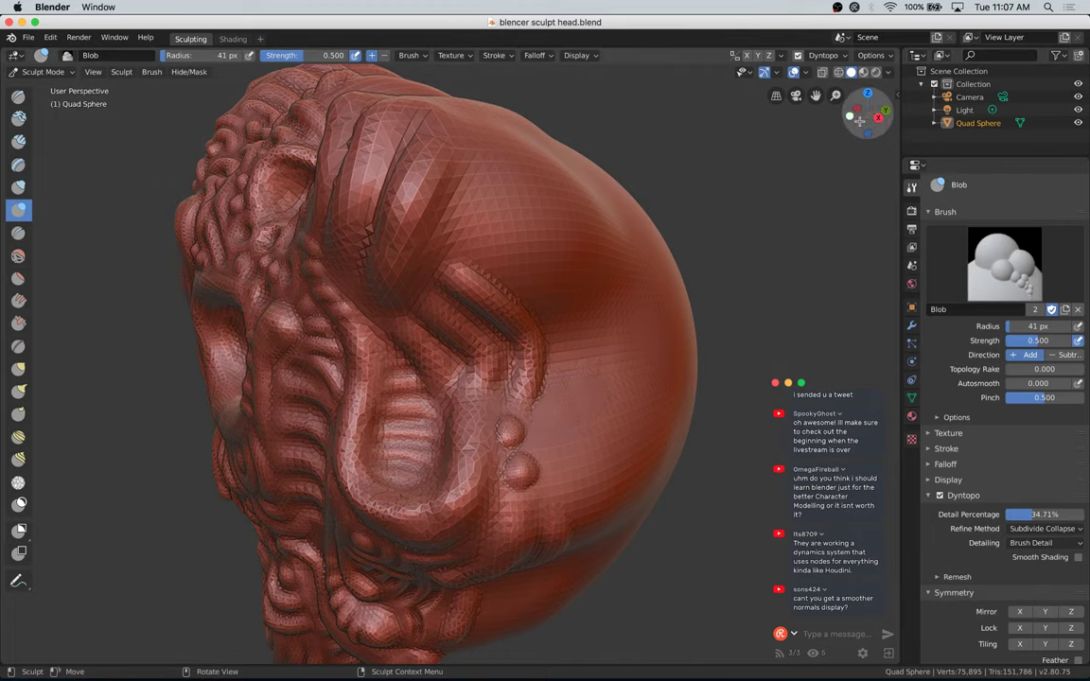
Step: Smooth part of the forehead above the large pit and carve the creases between the curved forehead ridges
{"action": "mouse_move", "coordinate": [872, 117]}
{"action": "left_mouse_down"}
{"action": "mouse_move", "coordinate": [908, 108]}
{"action": "mouse_move", "coordinate": [913, 145]}
{"action": "left_mouse_up"}
{"action": "mouse_move", "coordinate": [377, 309]}
{"action": "left_mouse_down", "text": "shift"}
{"action": "mouse_move", "coordinate": [362, 293]}
{"action": "mouse_move", "coordinate": [414, 393]}
{"action": "left_mouse_up", "text": "shift"}
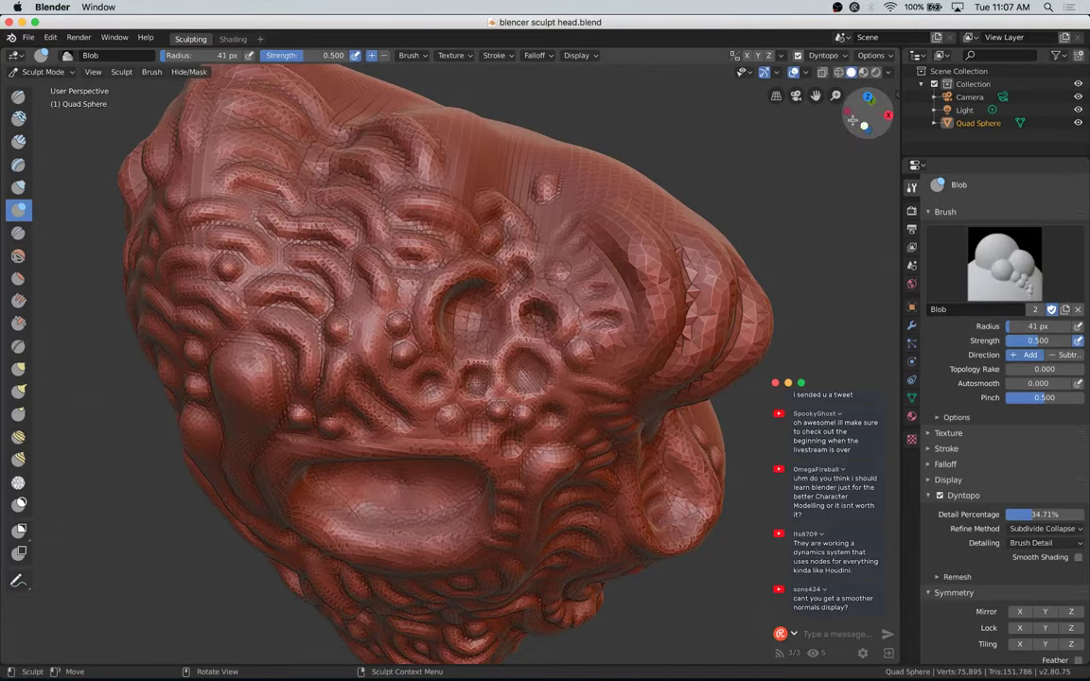
{"action": "mouse_move", "coordinate": [866, 104]}
{"action": "left_mouse_down"}
{"action": "mouse_move", "coordinate": [872, 98]}
{"action": "mouse_move", "coordinate": [867, 116]}
{"action": "left_mouse_up"}
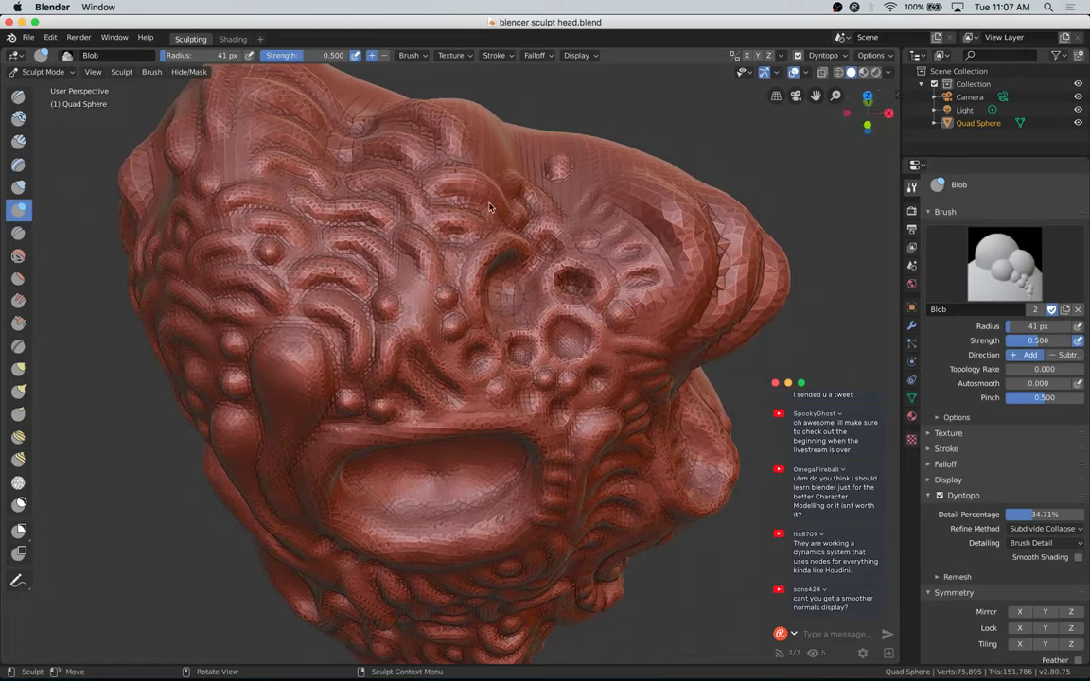
{"action": "mouse_move", "coordinate": [443, 197]}
{"action": "left_mouse_down", "text": "shift"}
{"action": "mouse_move", "coordinate": [500, 232]}
{"action": "mouse_move", "coordinate": [459, 256]}
{"action": "left_mouse_up", "text": "shift"}
{"action": "mouse_move", "coordinate": [438, 202]}
{"action": "left_mouse_down", "text": "ctrl"}
{"action": "mouse_move", "coordinate": [491, 217]}
{"action": "mouse_move", "coordinate": [498, 230]}
{"action": "left_mouse_up", "text": "ctrl"}
{"action": "left_click_drag", "start_coordinate": [360, 228], "coordinate": [314, 226], "text": "ctrl"}
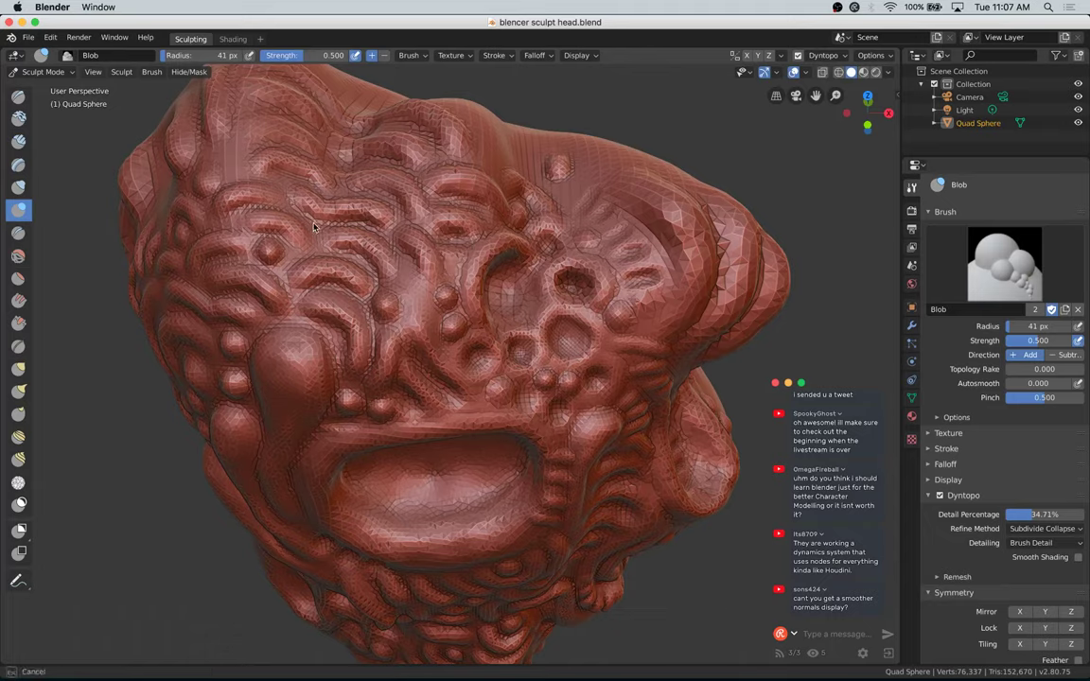
{"action": "mouse_move", "coordinate": [402, 266]}
{"action": "left_mouse_down", "text": "ctrl"}
{"action": "mouse_move", "coordinate": [322, 235]}
{"action": "mouse_move", "coordinate": [308, 294]}
{"action": "mouse_move", "coordinate": [356, 314]}
{"action": "left_mouse_up", "text": "ctrl"}
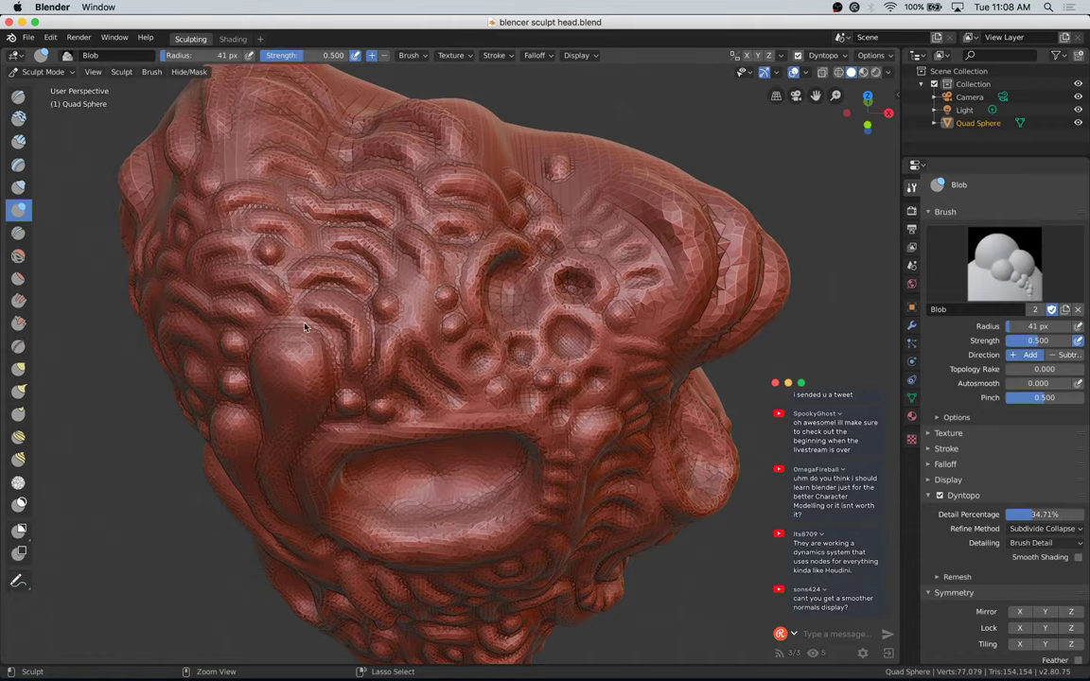
Step: Sculpt a round Blob bump above the folds on the side of the forehead and save the file
{"action": "left_click_drag", "start_coordinate": [868, 106], "coordinate": [900, 113]}
{"action": "left_click_drag", "start_coordinate": [357, 301], "coordinate": [358, 299]}
{"action": "left_click_drag", "start_coordinate": [380, 223], "coordinate": [382, 233]}
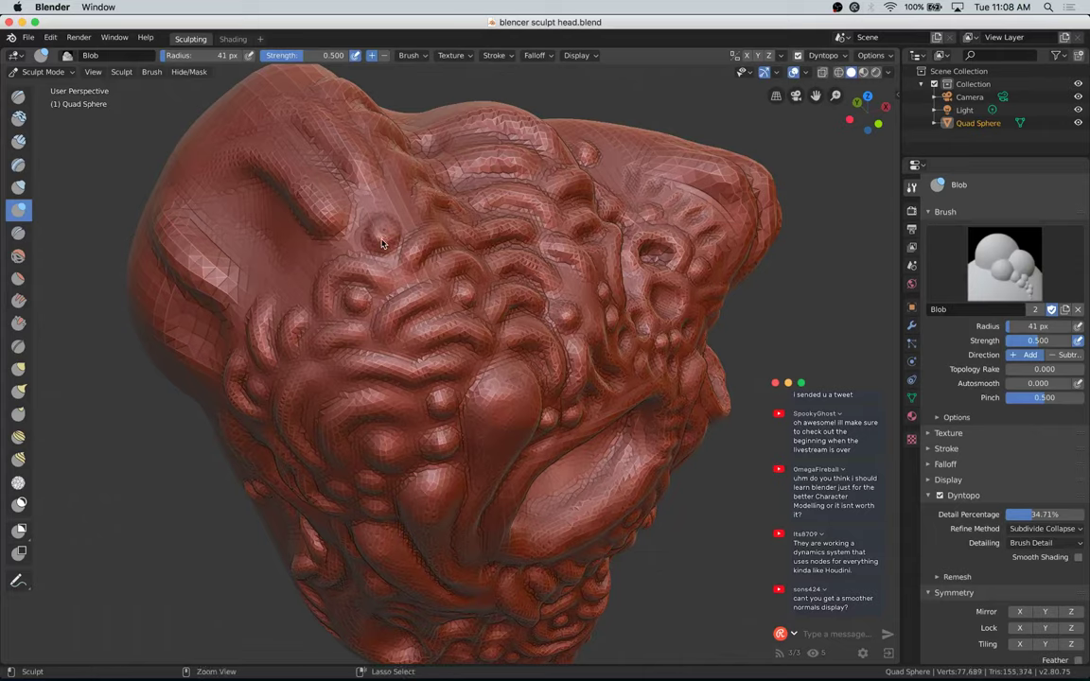
{"action": "key", "text": "ctrl+s"}
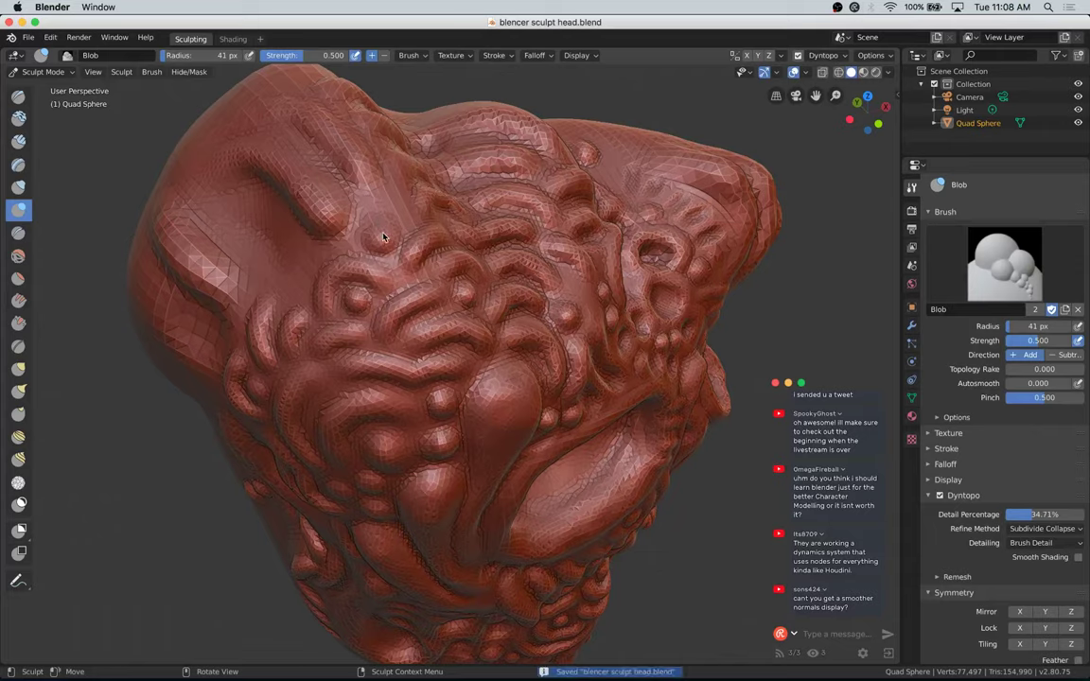
Step: Build up more Blob bumps and ridges among the folds running from the forehead down the side of the face
{"action": "left_click_drag", "start_coordinate": [395, 248], "coordinate": [488, 299]}
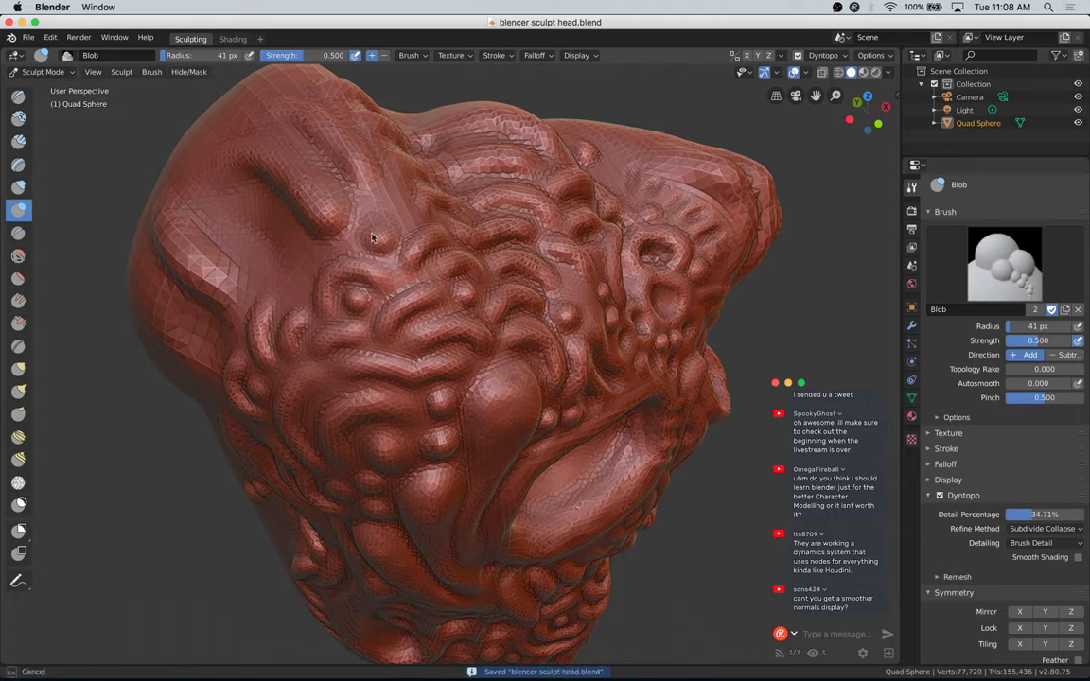
{"action": "left_click", "coordinate": [451, 421]}
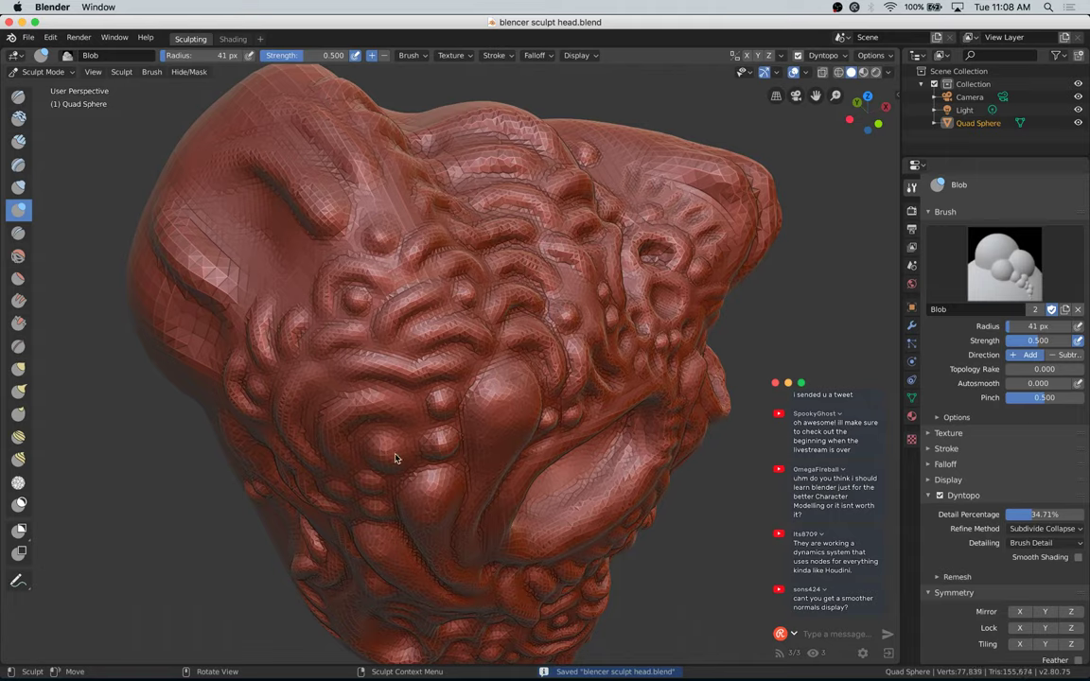
{"action": "mouse_move", "coordinate": [379, 451]}
{"action": "left_mouse_down"}
{"action": "mouse_move", "coordinate": [406, 452]}
{"action": "mouse_move", "coordinate": [338, 494]}
{"action": "mouse_move", "coordinate": [370, 509]}
{"action": "left_mouse_up"}
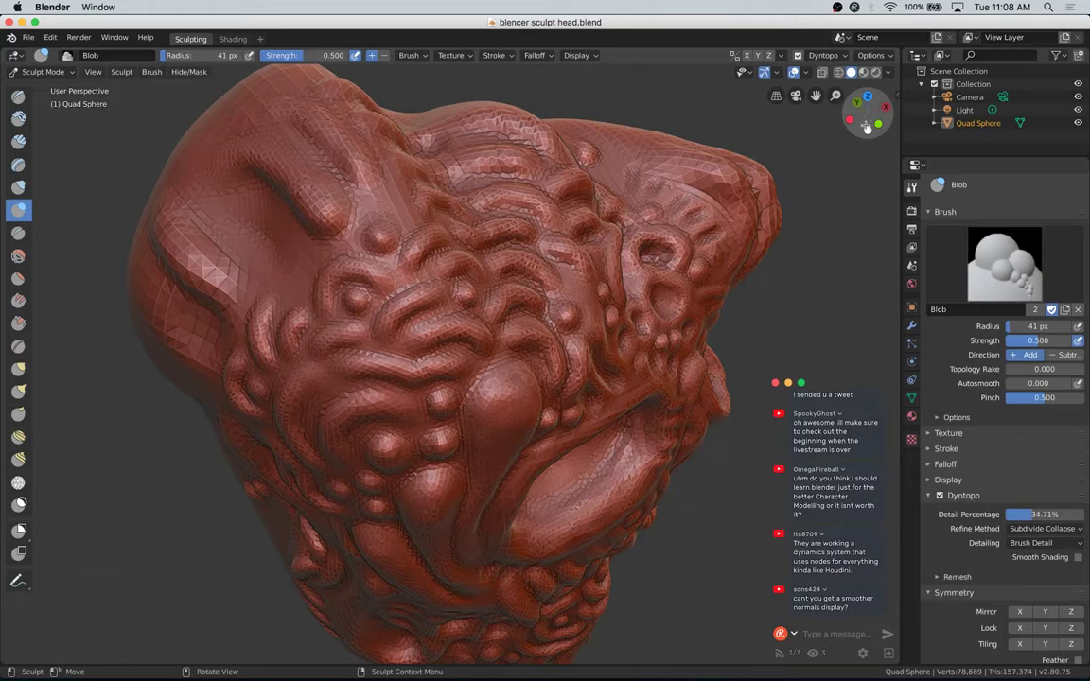
Step: Sculpt a row of short parallel ridges between the two long raised folds on top of the head, and save the file
{"action": "mouse_move", "coordinate": [872, 121]}
{"action": "left_mouse_down"}
{"action": "mouse_move", "coordinate": [821, 121]}
{"action": "mouse_move", "coordinate": [881, 105]}
{"action": "left_mouse_up"}
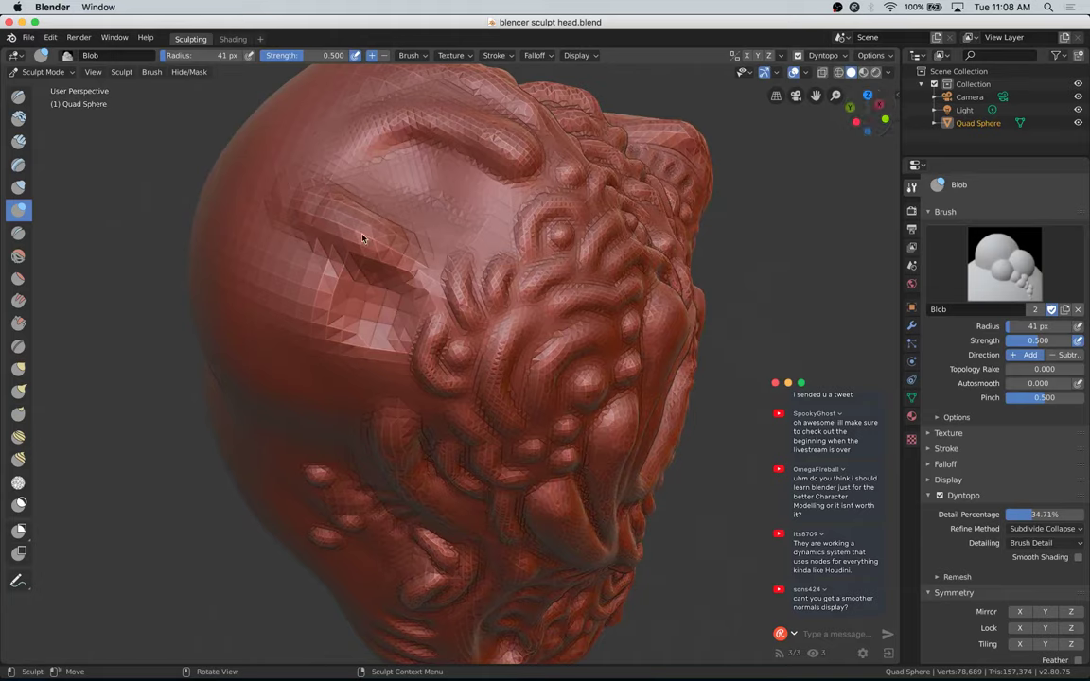
{"action": "mouse_move", "coordinate": [421, 152]}
{"action": "left_mouse_down", "text": "ctrl"}
{"action": "mouse_move", "coordinate": [408, 208]}
{"action": "mouse_move", "coordinate": [441, 196]}
{"action": "mouse_move", "coordinate": [431, 229]}
{"action": "left_mouse_up", "text": "ctrl"}
{"action": "mouse_move", "coordinate": [475, 190]}
{"action": "left_mouse_down"}
{"action": "mouse_move", "coordinate": [417, 189]}
{"action": "mouse_move", "coordinate": [454, 175]}
{"action": "mouse_move", "coordinate": [436, 223]}
{"action": "mouse_move", "coordinate": [514, 219]}
{"action": "left_mouse_up"}
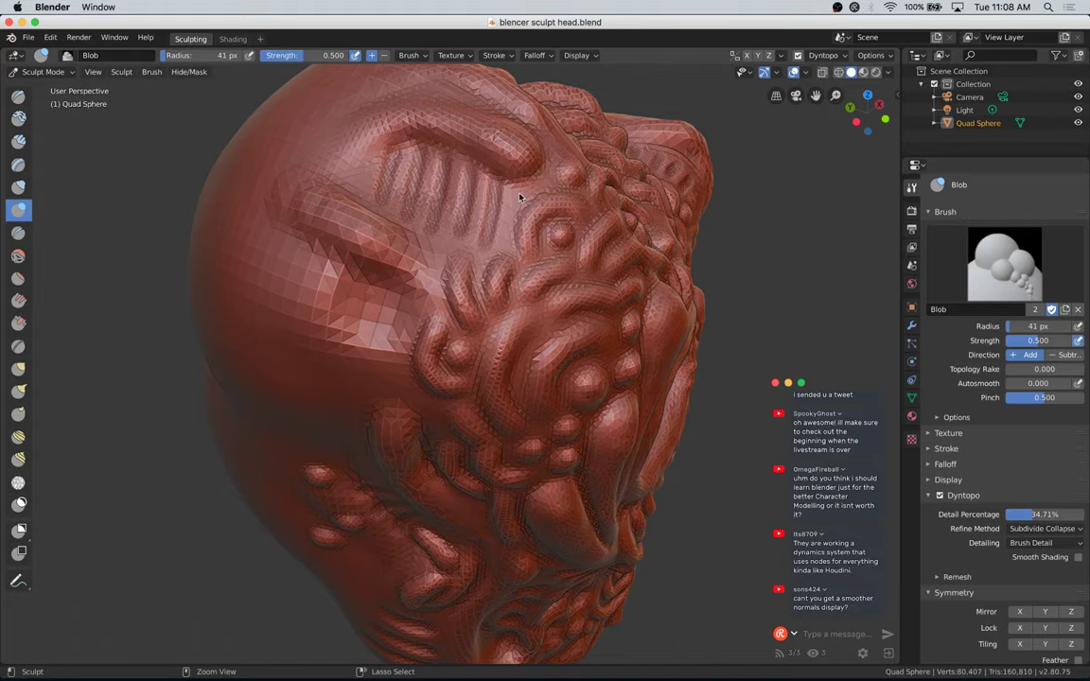
{"action": "key", "text": "super+s"}
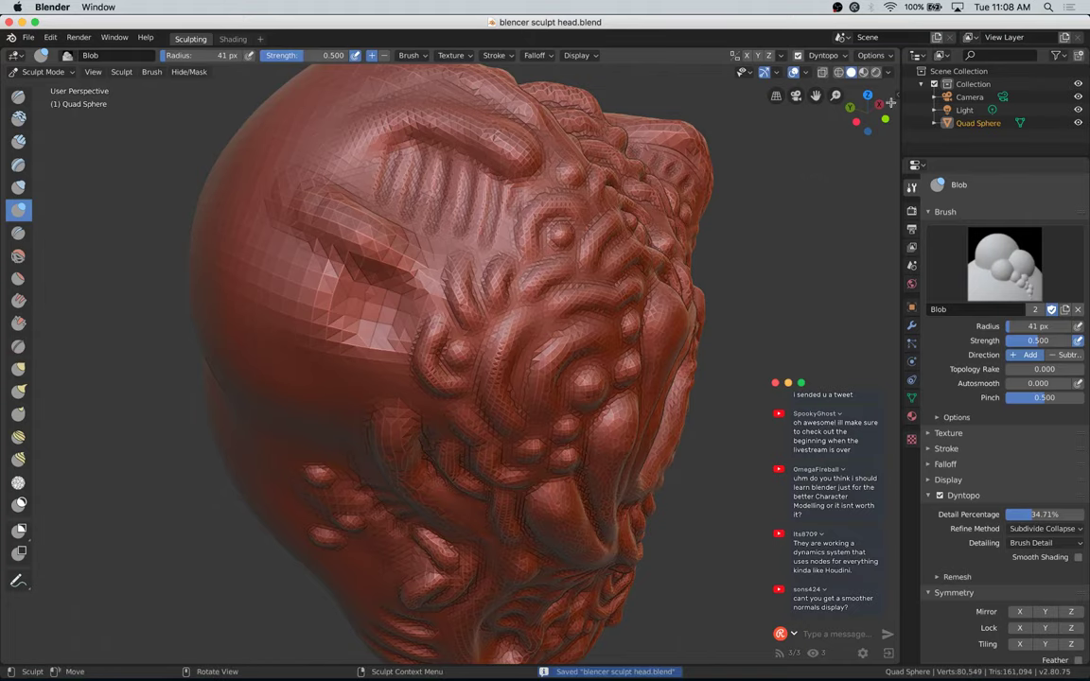
Step: Smooth the lower jaw from below and sculpt a row of short curved Blob ridges across it
{"action": "left_click_drag", "start_coordinate": [839, 99], "coordinate": [842, 108]}
{"action": "left_click", "coordinate": [885, 120]}
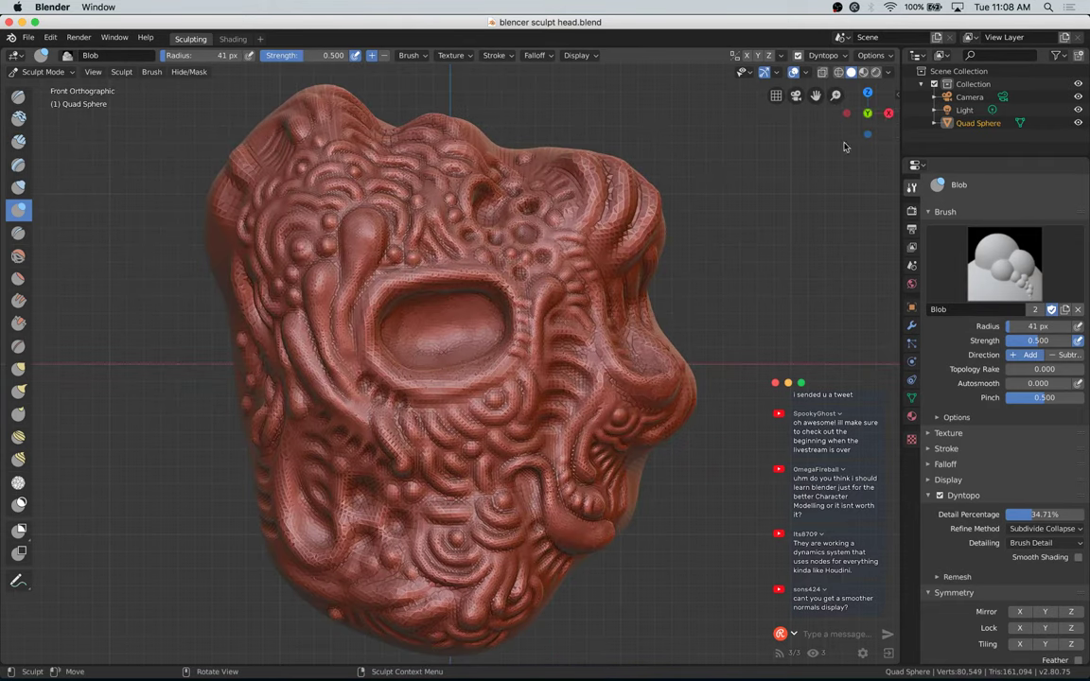
{"action": "left_click_drag", "start_coordinate": [866, 115], "coordinate": [880, 87]}
{"action": "mouse_move", "coordinate": [402, 562]}
{"action": "left_mouse_down"}
{"action": "mouse_move", "coordinate": [460, 556]}
{"action": "mouse_move", "coordinate": [435, 527]}
{"action": "left_mouse_up"}
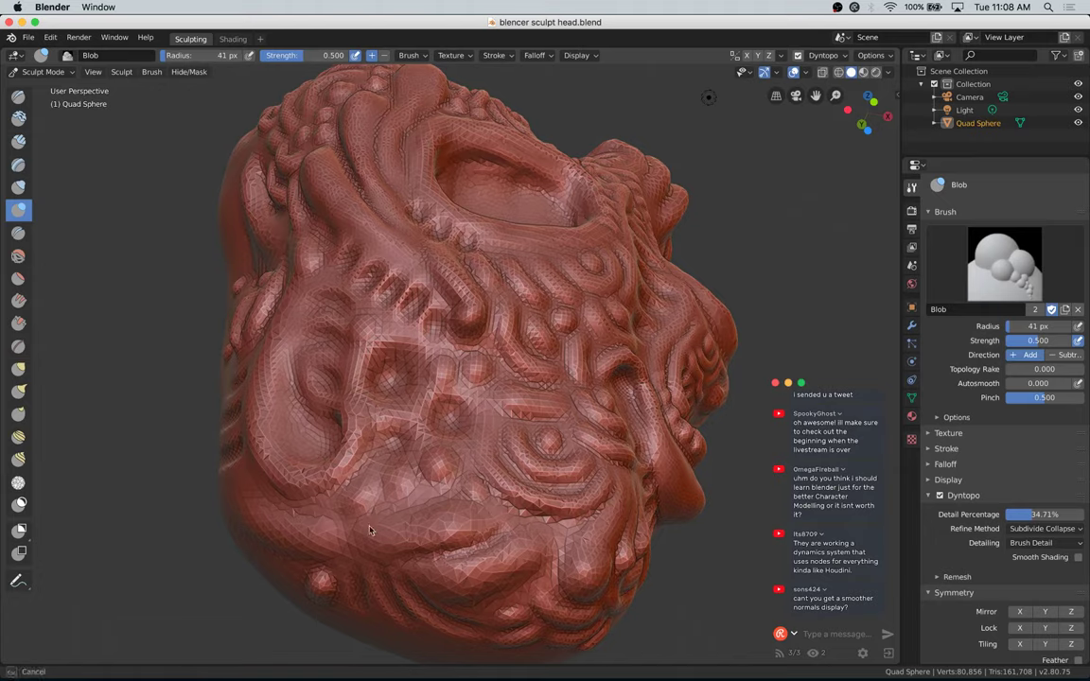
{"action": "mouse_move", "coordinate": [396, 555]}
{"action": "left_mouse_down", "text": "shift"}
{"action": "mouse_move", "coordinate": [471, 524]}
{"action": "mouse_move", "coordinate": [378, 532]}
{"action": "mouse_move", "coordinate": [402, 528]}
{"action": "mouse_move", "coordinate": [393, 542]}
{"action": "mouse_move", "coordinate": [412, 519]}
{"action": "mouse_move", "coordinate": [389, 534]}
{"action": "mouse_move", "coordinate": [395, 528]}
{"action": "left_mouse_up", "text": "shift"}
{"action": "mouse_move", "coordinate": [389, 537]}
{"action": "left_mouse_down"}
{"action": "mouse_move", "coordinate": [429, 514]}
{"action": "mouse_move", "coordinate": [587, 509]}
{"action": "left_mouse_up"}
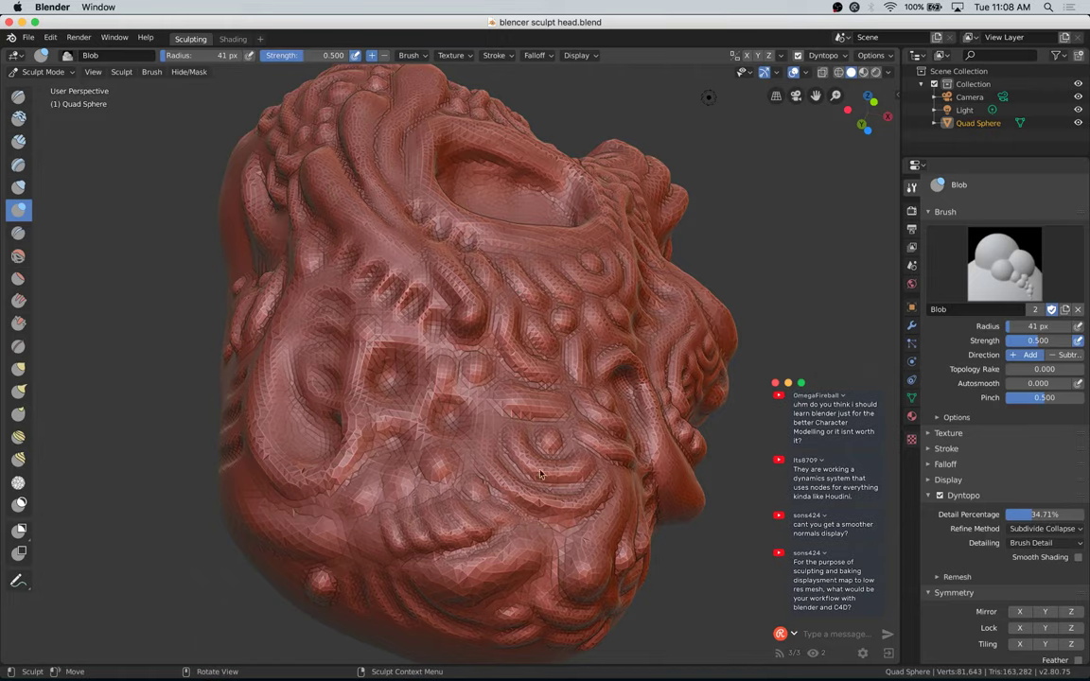
Step: Sculpt a long curved Blob ridge around the outside of the concentric rings on the lower cheek
{"action": "left_click_drag", "start_coordinate": [486, 416], "coordinate": [479, 400]}
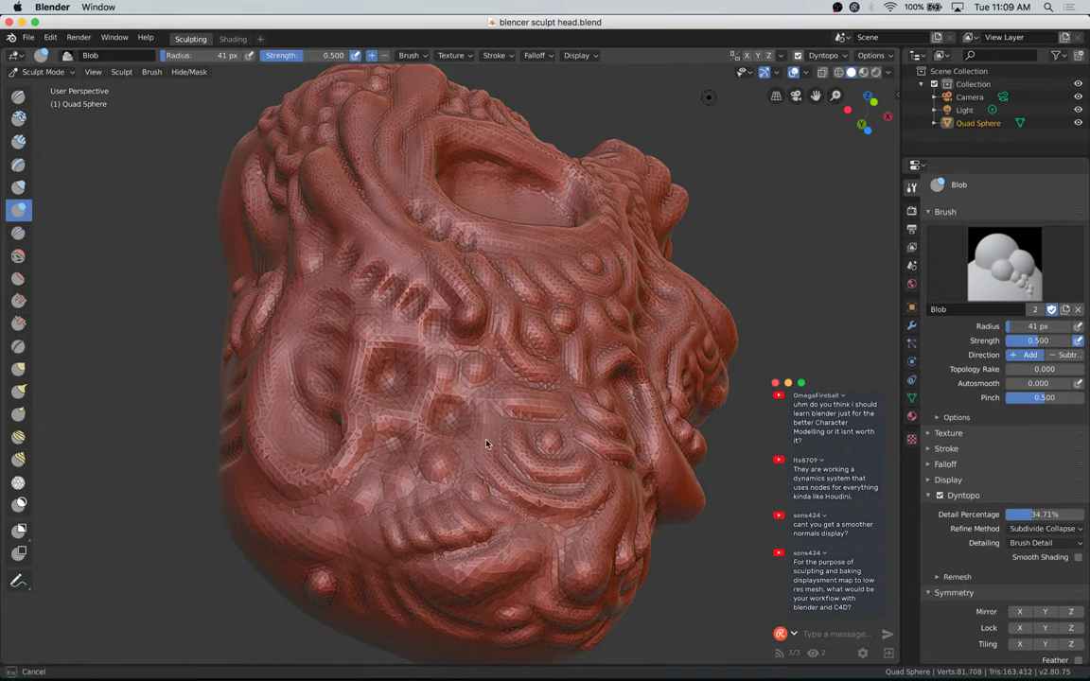
{"action": "left_click_drag", "start_coordinate": [487, 444], "coordinate": [489, 452]}
{"action": "left_click_drag", "start_coordinate": [470, 398], "coordinate": [480, 405]}
{"action": "left_click_drag", "start_coordinate": [509, 487], "coordinate": [588, 513]}
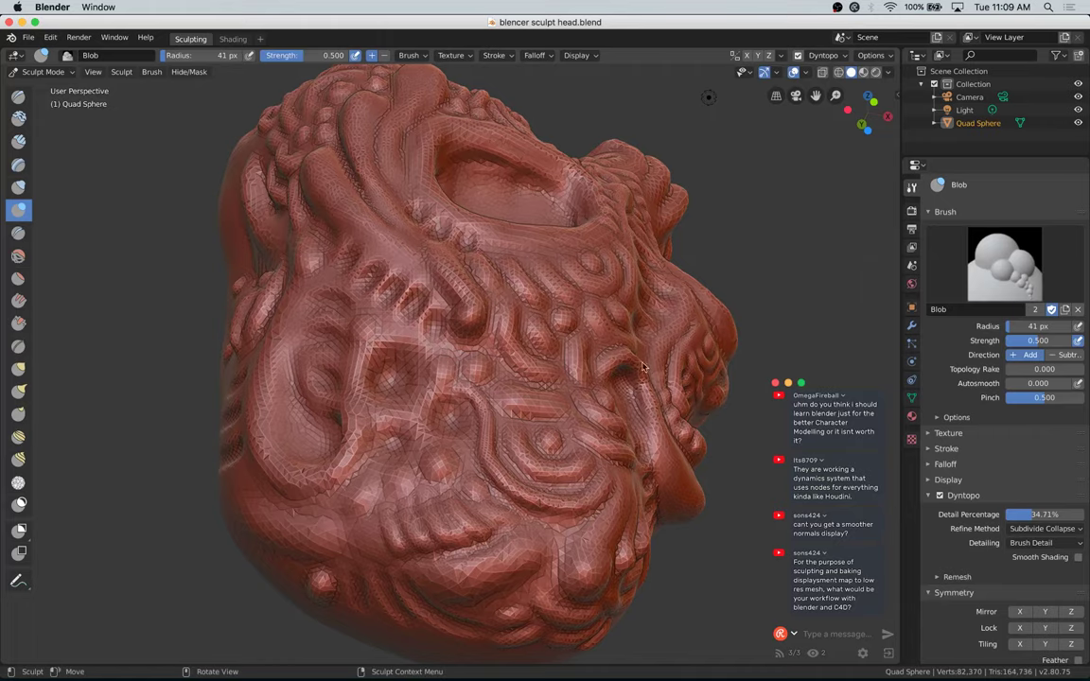
Step: Sculpt curved ridges, a chain of round bumps and a small dent along the bare side of the head, and save the file
{"action": "left_click", "coordinate": [875, 101]}
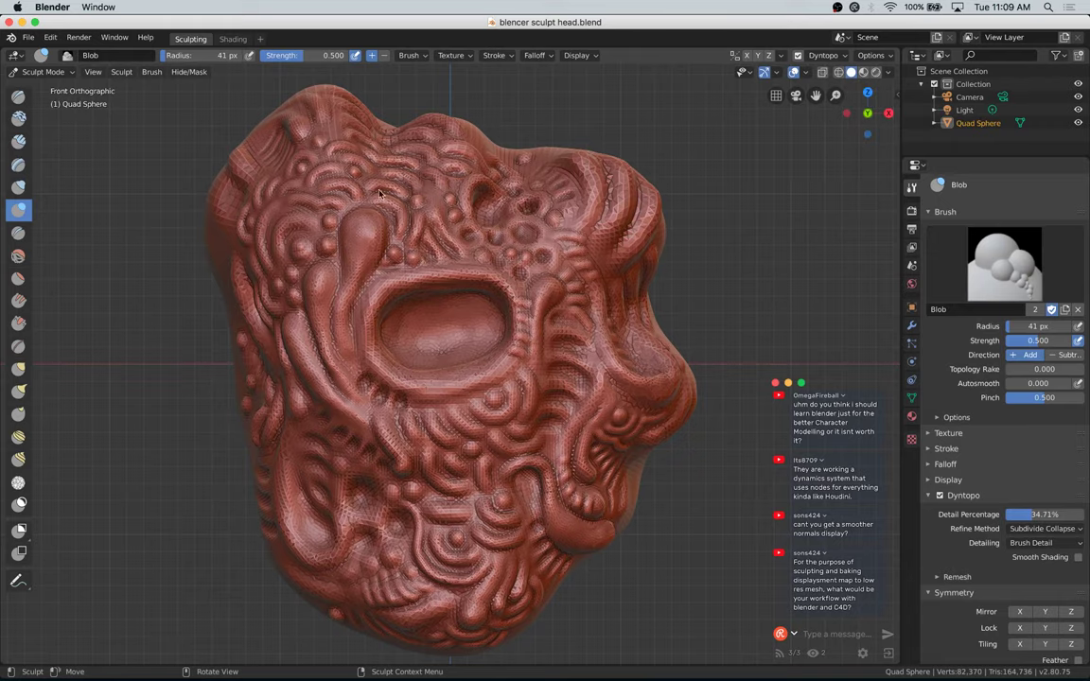
{"action": "scroll", "coordinate": [426, 369], "scroll_direction": "down", "scroll_amount": 3}
{"action": "scroll", "coordinate": [465, 371], "scroll_direction": "up", "scroll_amount": 2}
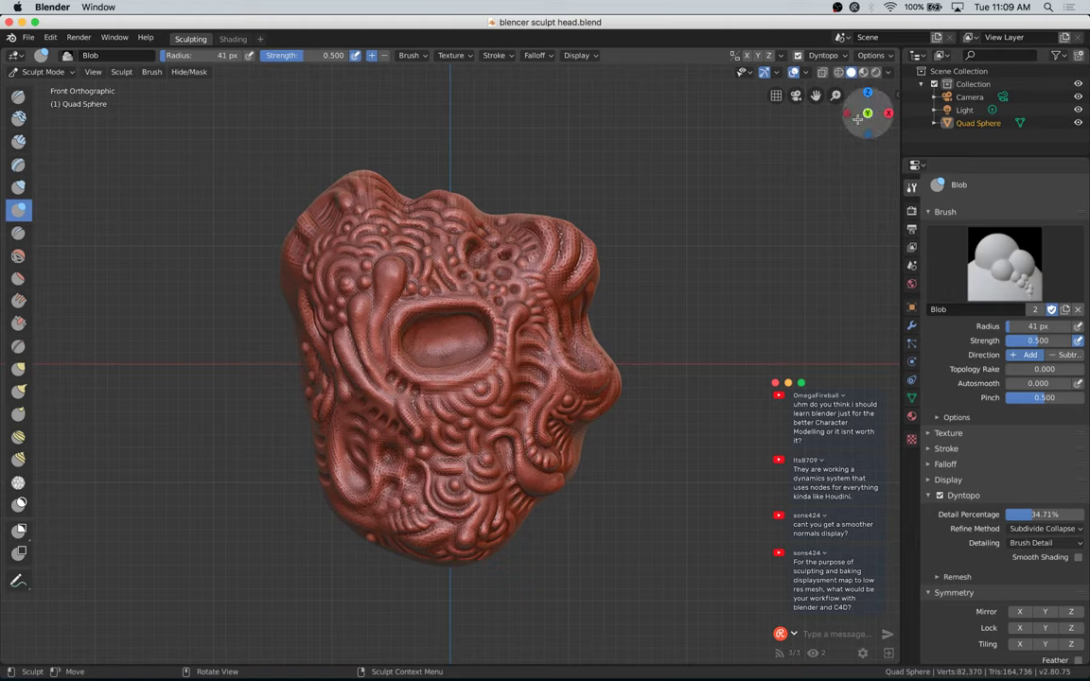
{"action": "mouse_move", "coordinate": [869, 115]}
{"action": "left_mouse_down"}
{"action": "mouse_move", "coordinate": [892, 123]}
{"action": "mouse_move", "coordinate": [852, 125]}
{"action": "left_mouse_up"}
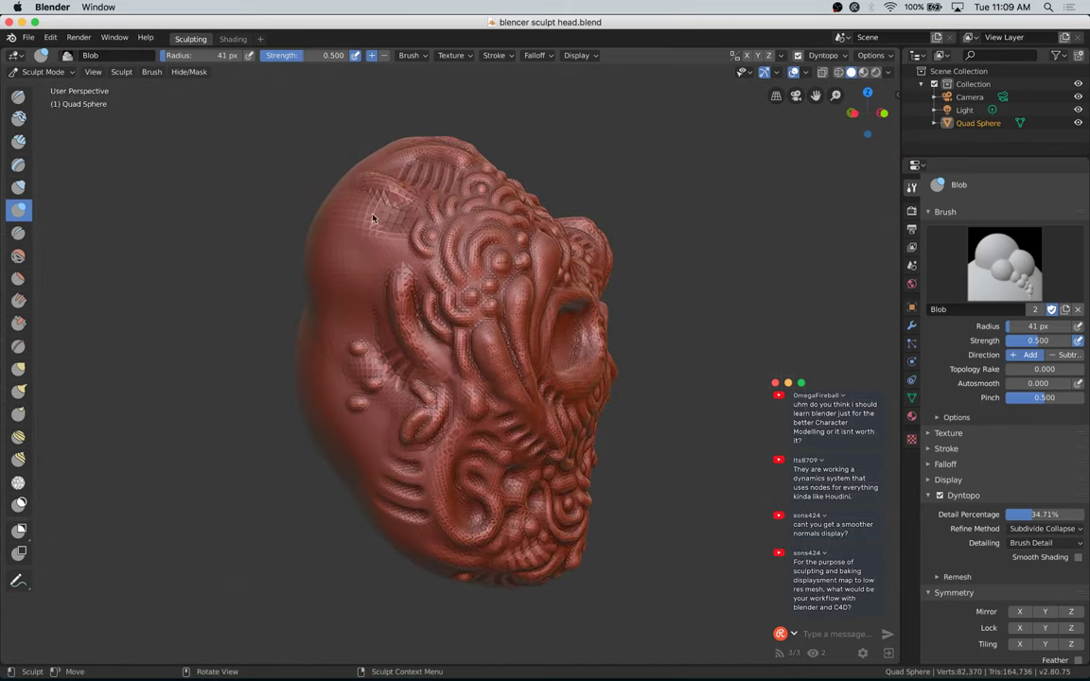
{"action": "mouse_move", "coordinate": [379, 237]}
{"action": "left_mouse_down"}
{"action": "mouse_move", "coordinate": [363, 216]}
{"action": "mouse_move", "coordinate": [400, 232]}
{"action": "mouse_move", "coordinate": [382, 244]}
{"action": "mouse_move", "coordinate": [387, 259]}
{"action": "mouse_move", "coordinate": [405, 252]}
{"action": "mouse_move", "coordinate": [362, 251]}
{"action": "left_mouse_up"}
{"action": "mouse_move", "coordinate": [369, 252]}
{"action": "left_mouse_down"}
{"action": "mouse_move", "coordinate": [398, 252]}
{"action": "mouse_move", "coordinate": [372, 306]}
{"action": "left_mouse_up"}
{"action": "left_click", "coordinate": [372, 282]}
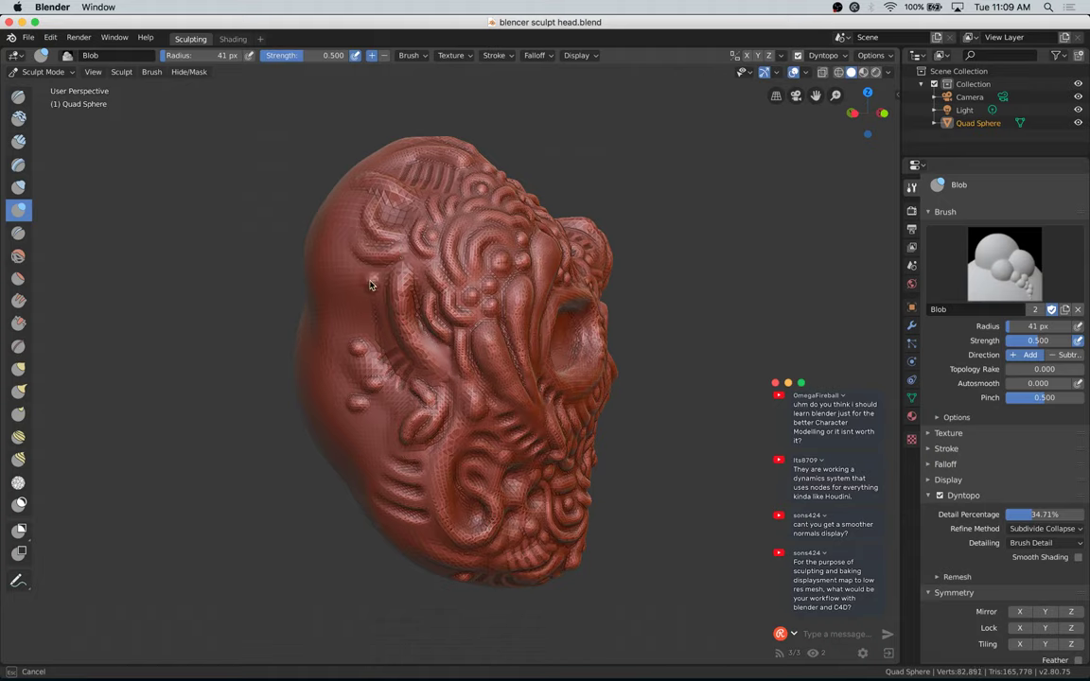
{"action": "left_click_drag", "start_coordinate": [361, 314], "coordinate": [369, 331]}
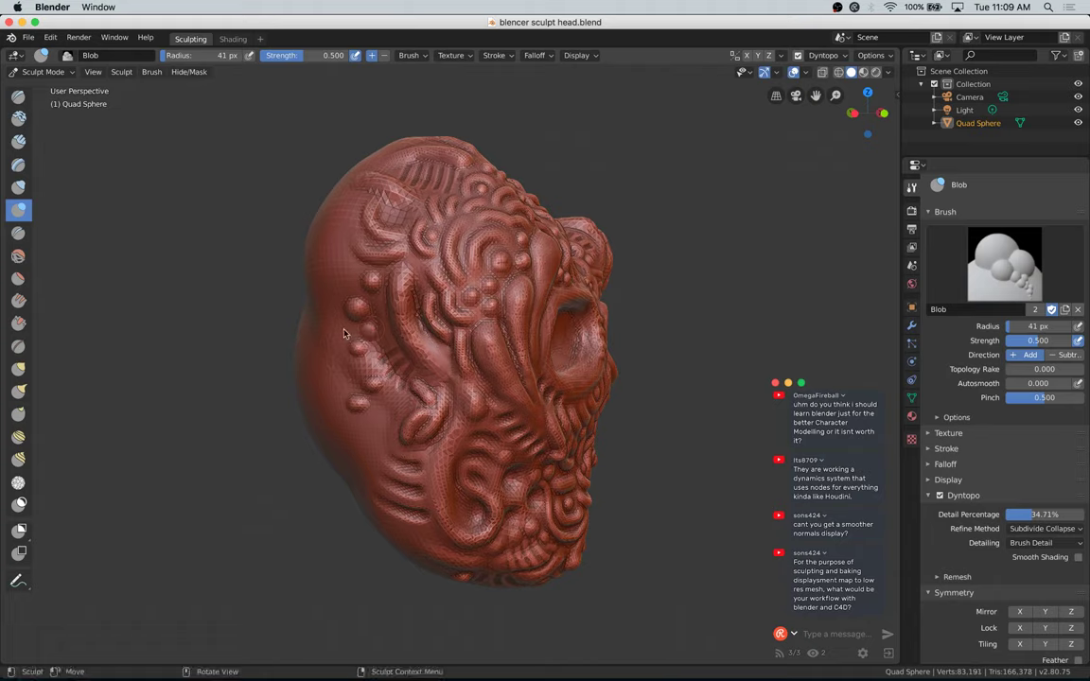
{"action": "left_click_drag", "start_coordinate": [382, 414], "coordinate": [383, 418], "text": "ctrl"}
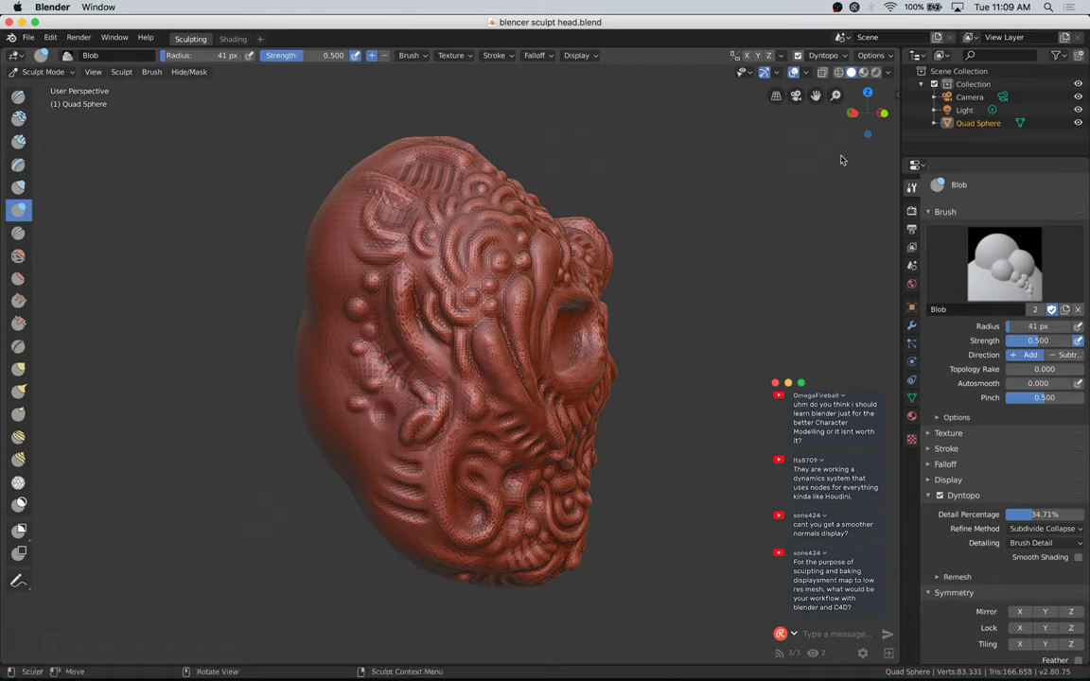
{"action": "left_click", "coordinate": [883, 113]}
{"action": "key", "text": "super+s"}
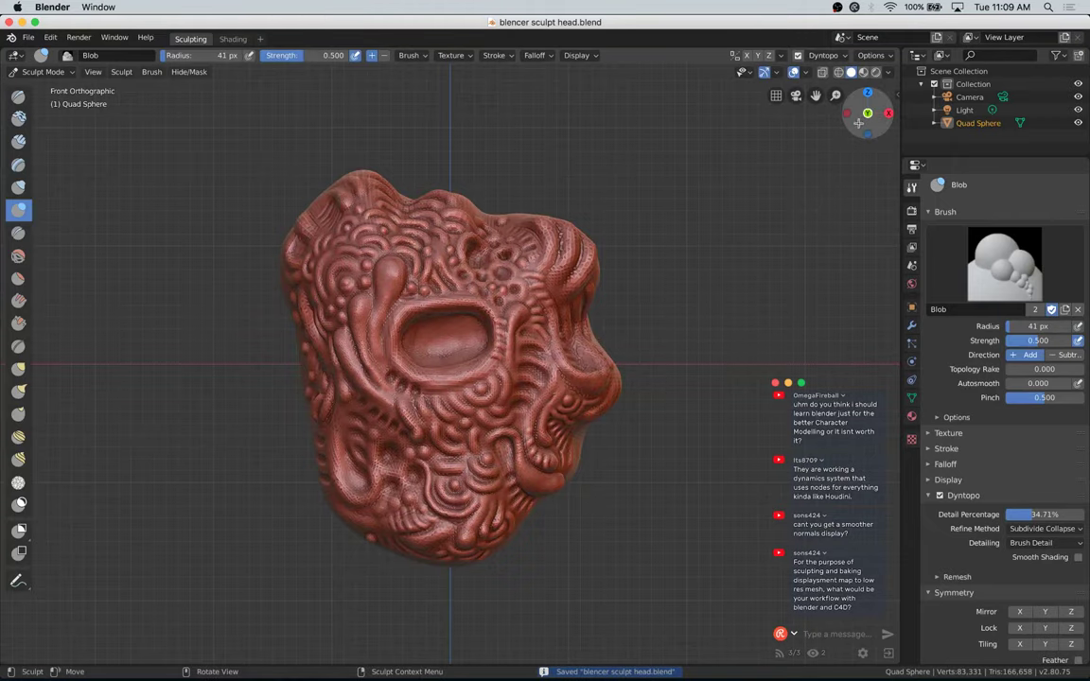
Step: Add Blob ridges along the underside of the jaw and curl one around the lone round bump there
{"action": "left_click_drag", "start_coordinate": [863, 120], "coordinate": [824, 107]}
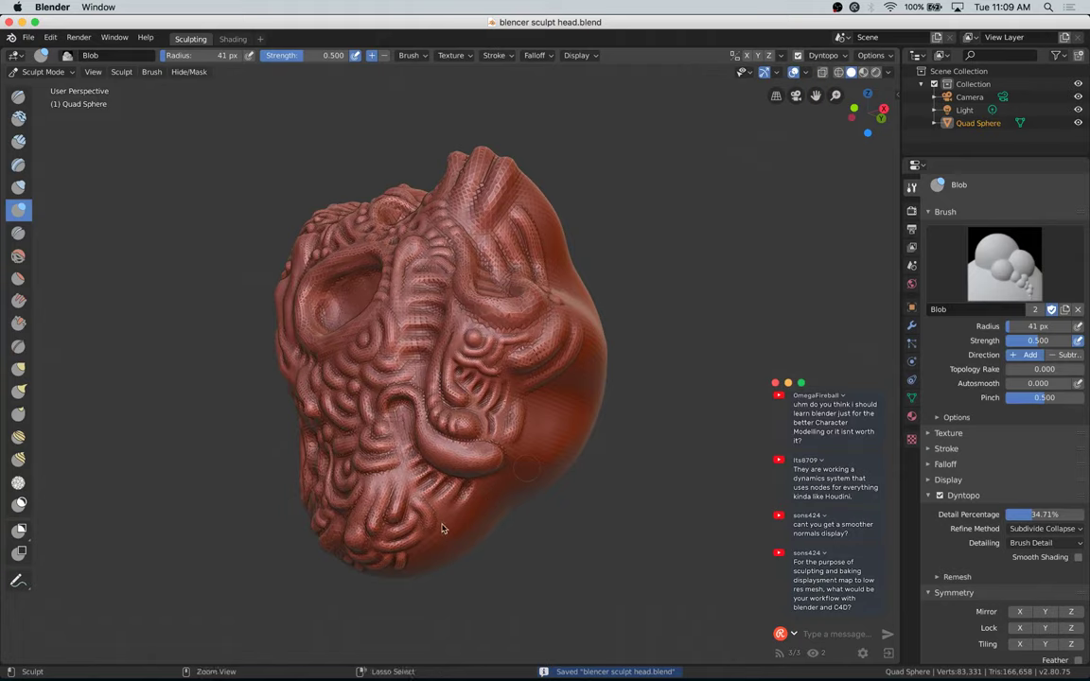
{"action": "left_click_drag", "start_coordinate": [444, 517], "coordinate": [442, 529]}
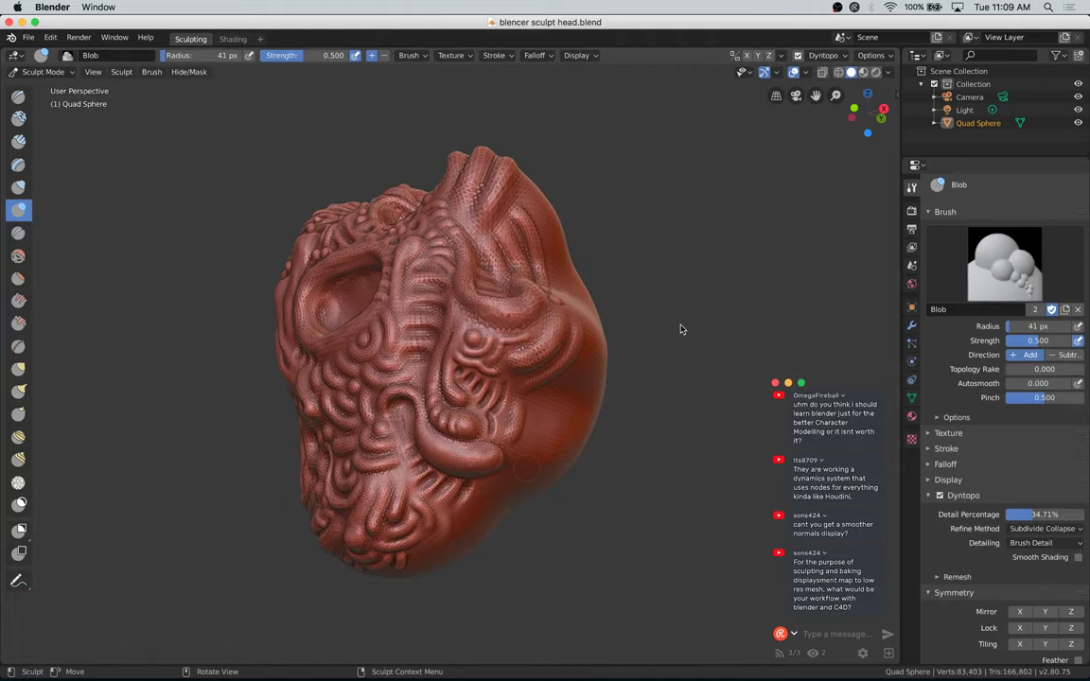
{"action": "middle_click_drag", "start_coordinate": [477, 540], "coordinate": [487, 508]}
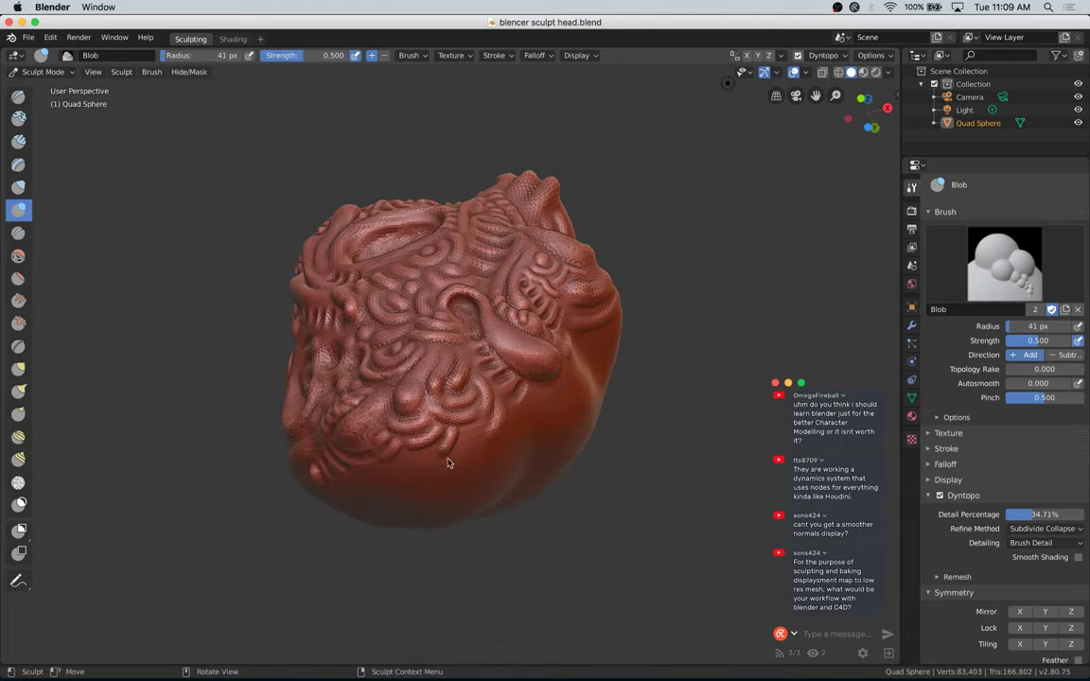
{"action": "mouse_move", "coordinate": [471, 434]}
{"action": "left_mouse_down"}
{"action": "mouse_move", "coordinate": [469, 445]}
{"action": "mouse_move", "coordinate": [474, 433]}
{"action": "left_mouse_up"}
{"action": "middle_click_drag", "start_coordinate": [417, 478], "coordinate": [505, 539]}
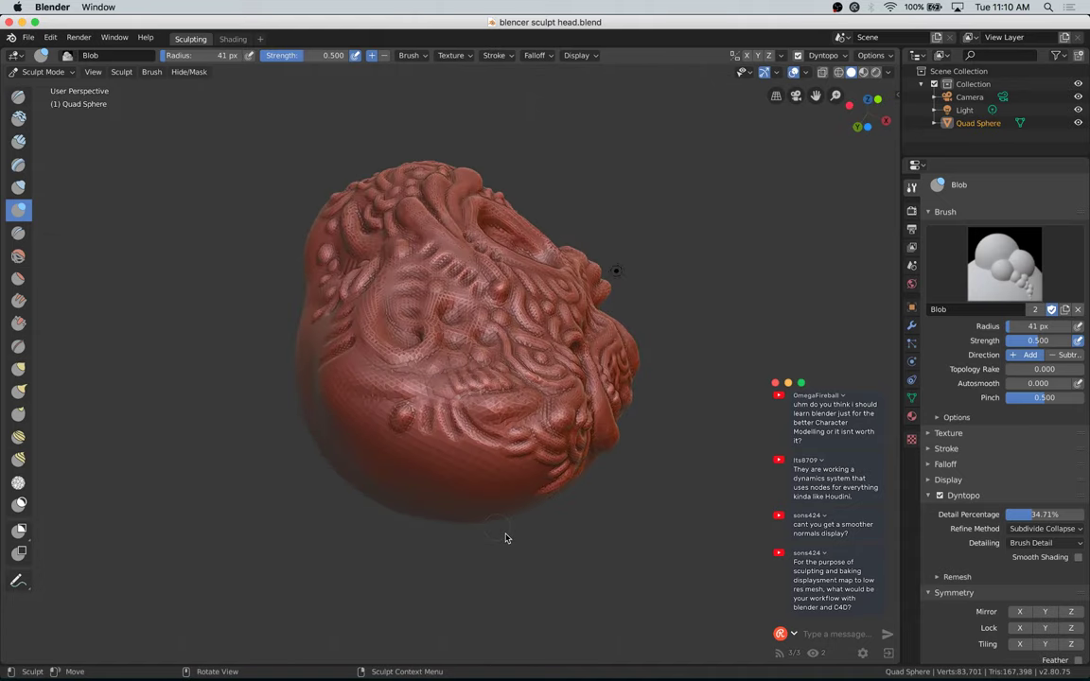
{"action": "mouse_move", "coordinate": [467, 458]}
{"action": "left_mouse_down"}
{"action": "mouse_move", "coordinate": [491, 464]}
{"action": "mouse_move", "coordinate": [358, 439]}
{"action": "mouse_move", "coordinate": [376, 415]}
{"action": "mouse_move", "coordinate": [370, 434]}
{"action": "mouse_move", "coordinate": [407, 449]}
{"action": "mouse_move", "coordinate": [417, 441]}
{"action": "mouse_move", "coordinate": [384, 448]}
{"action": "mouse_move", "coordinate": [451, 457]}
{"action": "mouse_move", "coordinate": [442, 454]}
{"action": "left_mouse_up"}
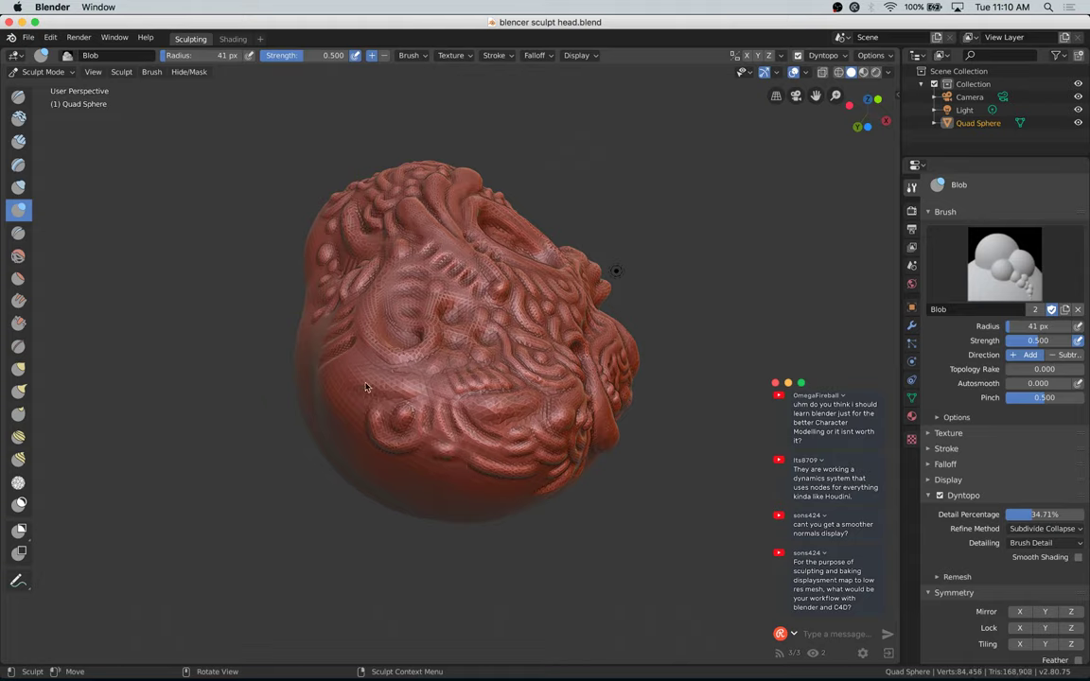
Step: Add a round bump and a raised rim around the ear-shaped loop on the side of the head, and save the file
{"action": "mouse_move", "coordinate": [373, 374]}
{"action": "middle_mouse_down"}
{"action": "mouse_move", "coordinate": [401, 389]}
{"action": "mouse_move", "coordinate": [434, 454]}
{"action": "middle_mouse_up"}
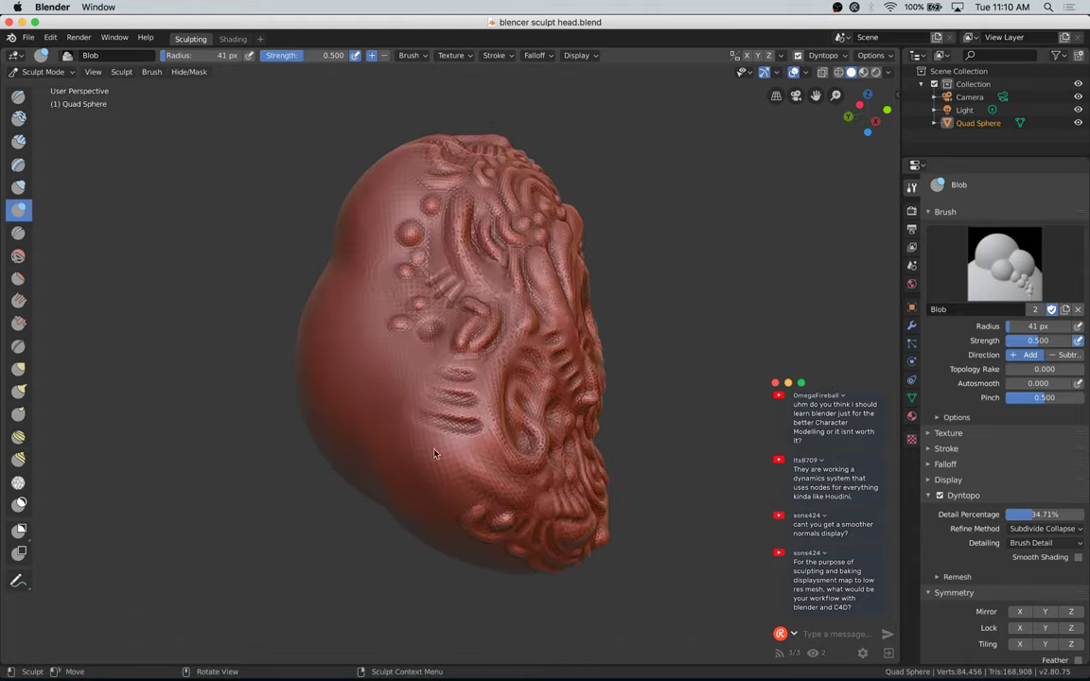
{"action": "left_click", "coordinate": [483, 457]}
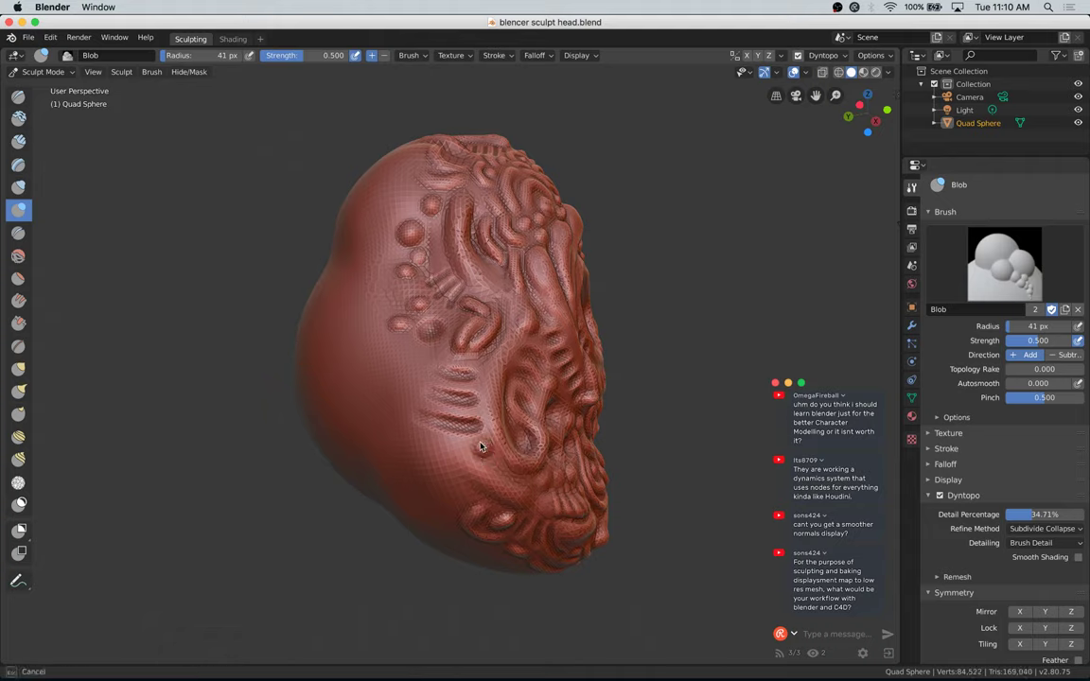
{"action": "left_click_drag", "start_coordinate": [486, 366], "coordinate": [497, 368]}
{"action": "mouse_move", "coordinate": [495, 420]}
{"action": "left_mouse_down"}
{"action": "mouse_move", "coordinate": [527, 445]}
{"action": "mouse_move", "coordinate": [507, 447]}
{"action": "mouse_move", "coordinate": [526, 460]}
{"action": "mouse_move", "coordinate": [502, 435]}
{"action": "mouse_move", "coordinate": [521, 461]}
{"action": "mouse_move", "coordinate": [545, 453]}
{"action": "mouse_move", "coordinate": [497, 460]}
{"action": "mouse_move", "coordinate": [506, 462]}
{"action": "left_mouse_up"}
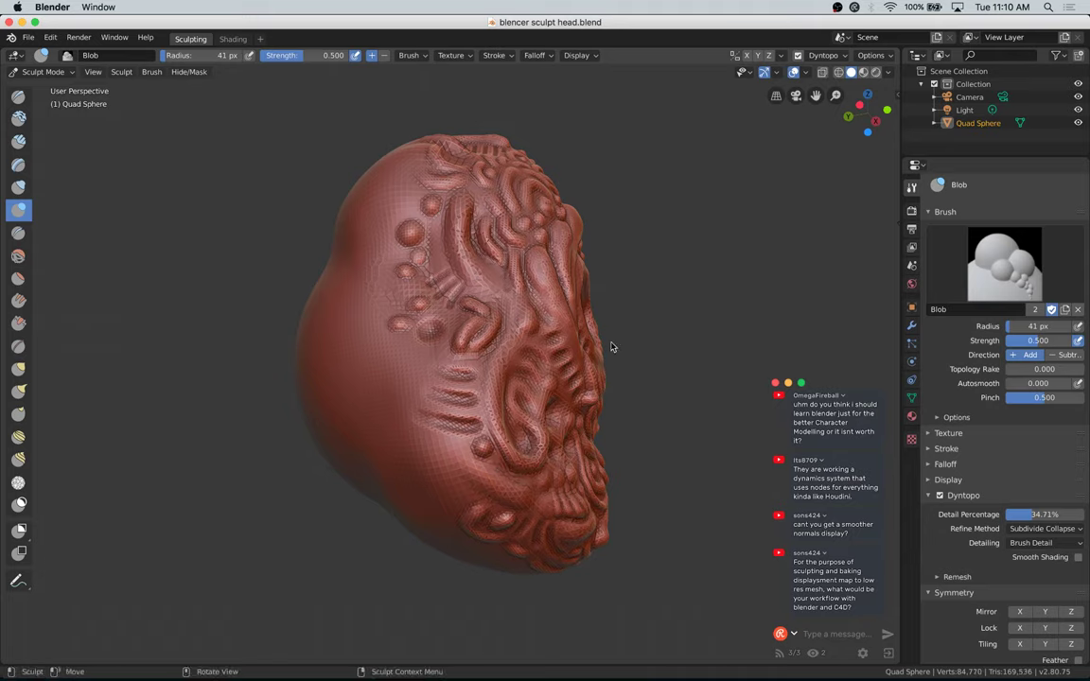
{"action": "left_click", "coordinate": [887, 109]}
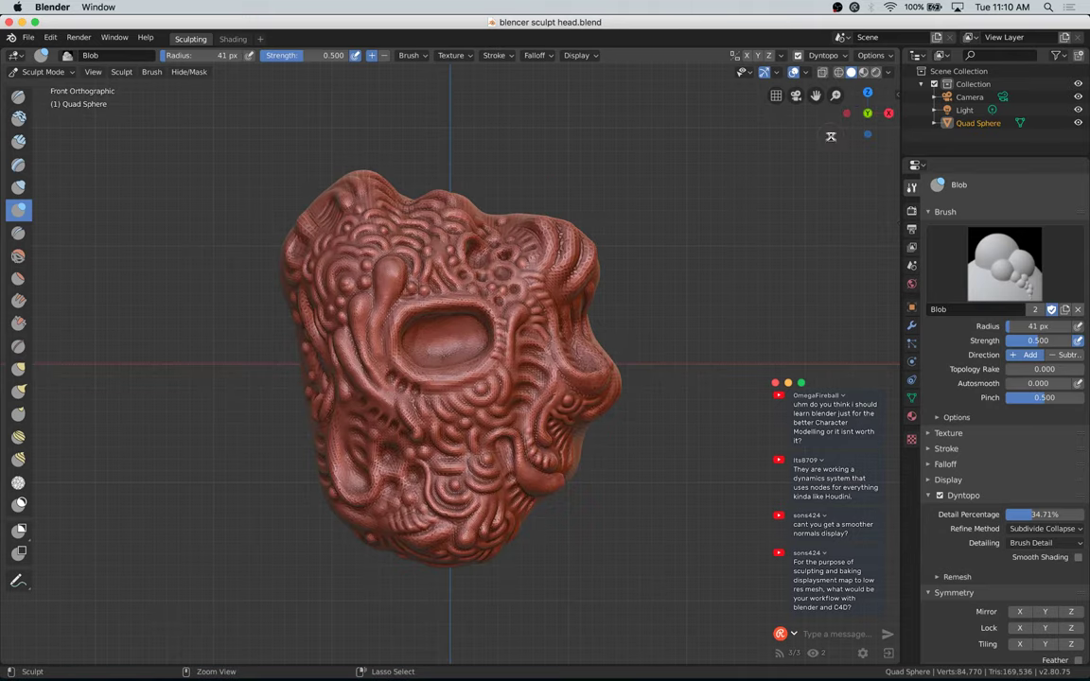
{"action": "key", "text": "super+s"}
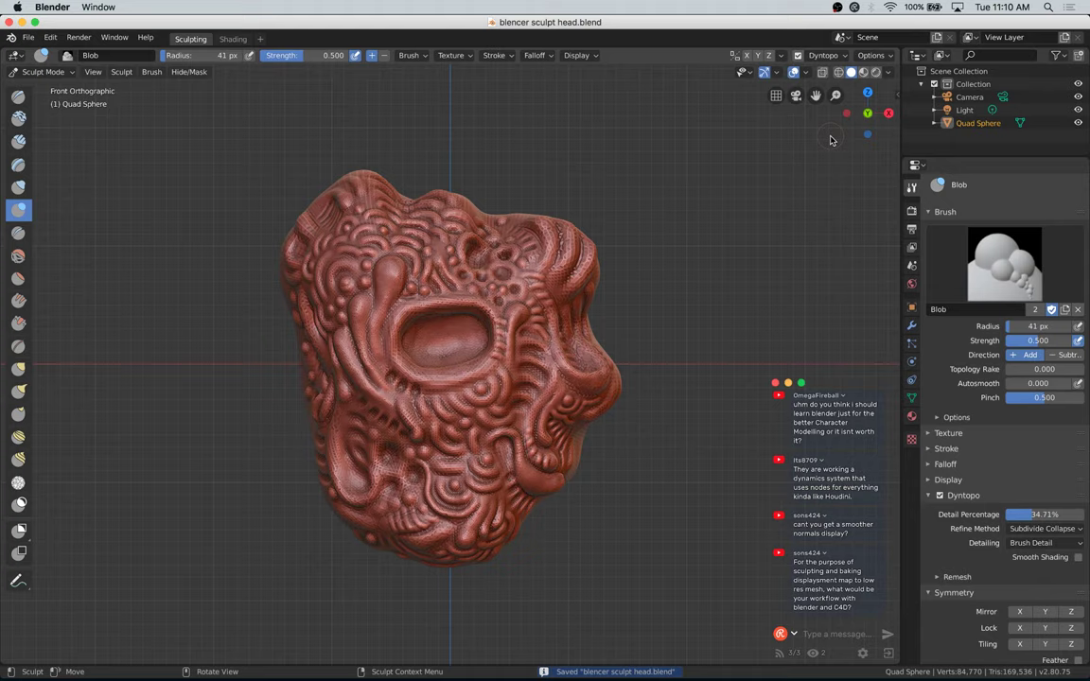
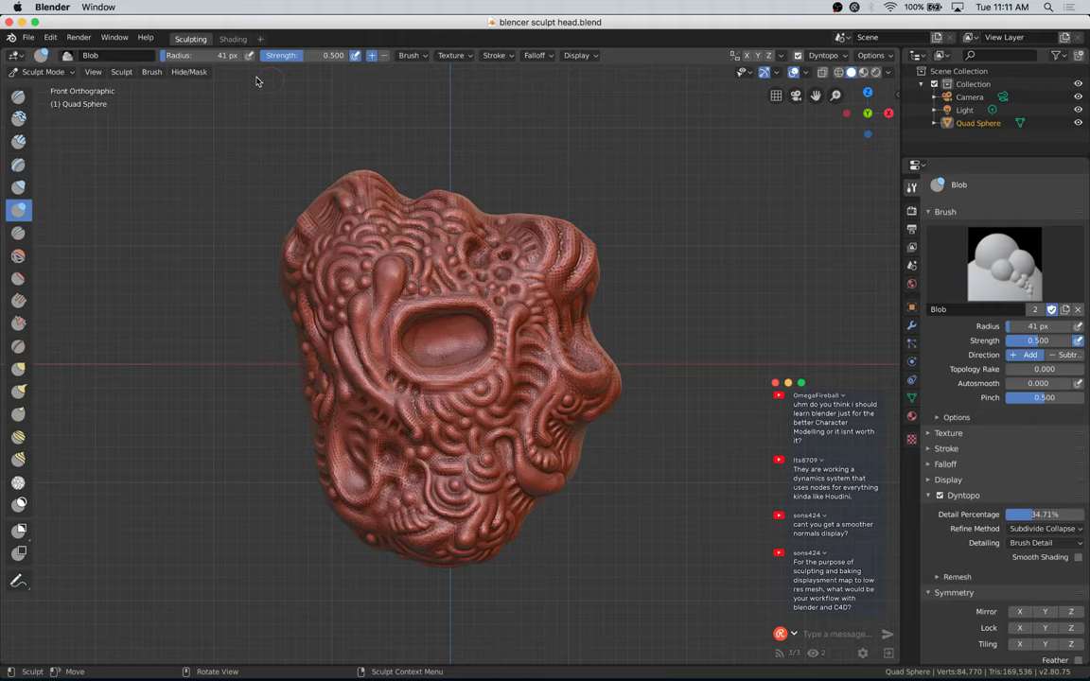
Step: Save the sculpted head file and export the model in FBX format
{"action": "left_click", "coordinate": [29, 38]}
{"action": "left_click", "coordinate": [31, 39]}
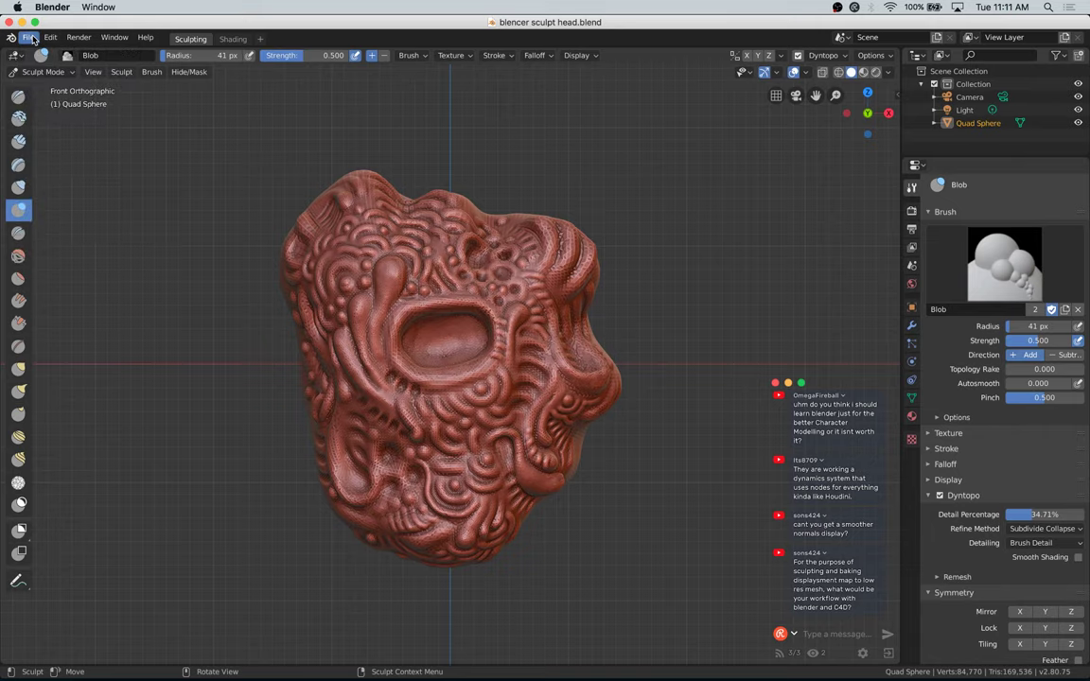
{"action": "left_click", "coordinate": [31, 38]}
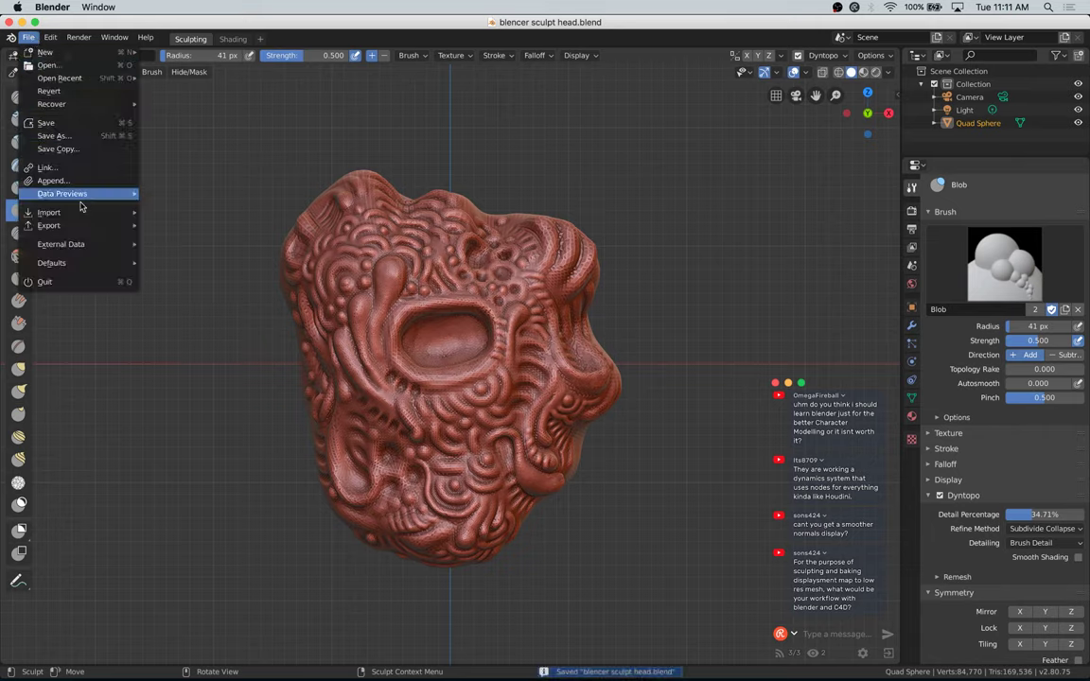
{"action": "mouse_move", "coordinate": [84, 232]}
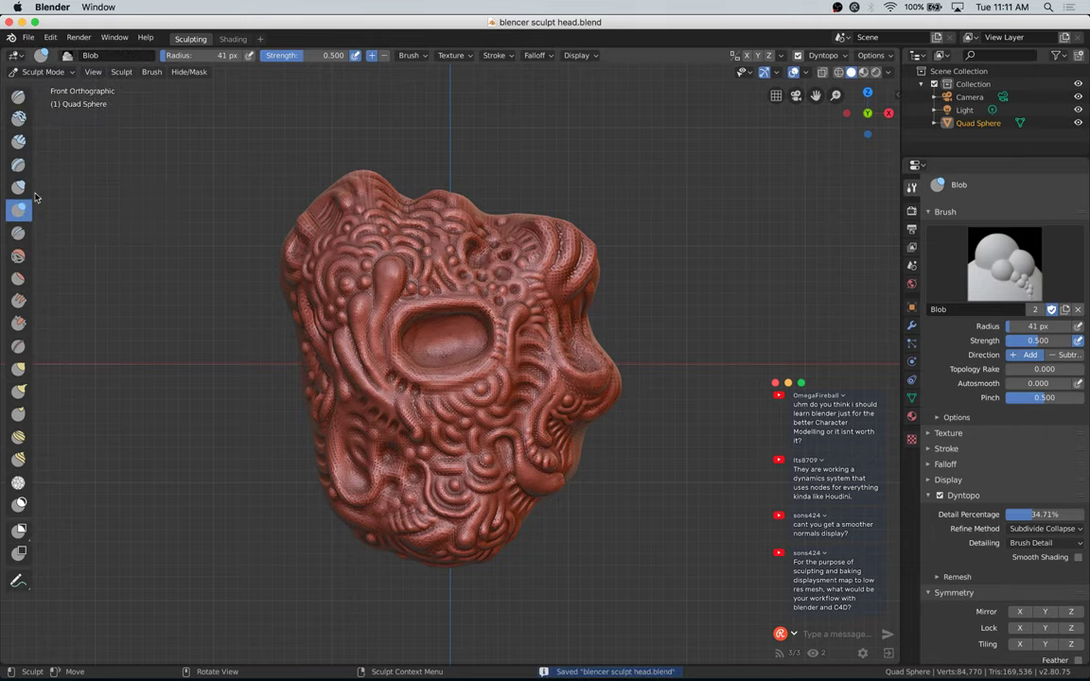
{"action": "left_click", "coordinate": [29, 38]}
{"action": "mouse_move", "coordinate": [104, 225]}
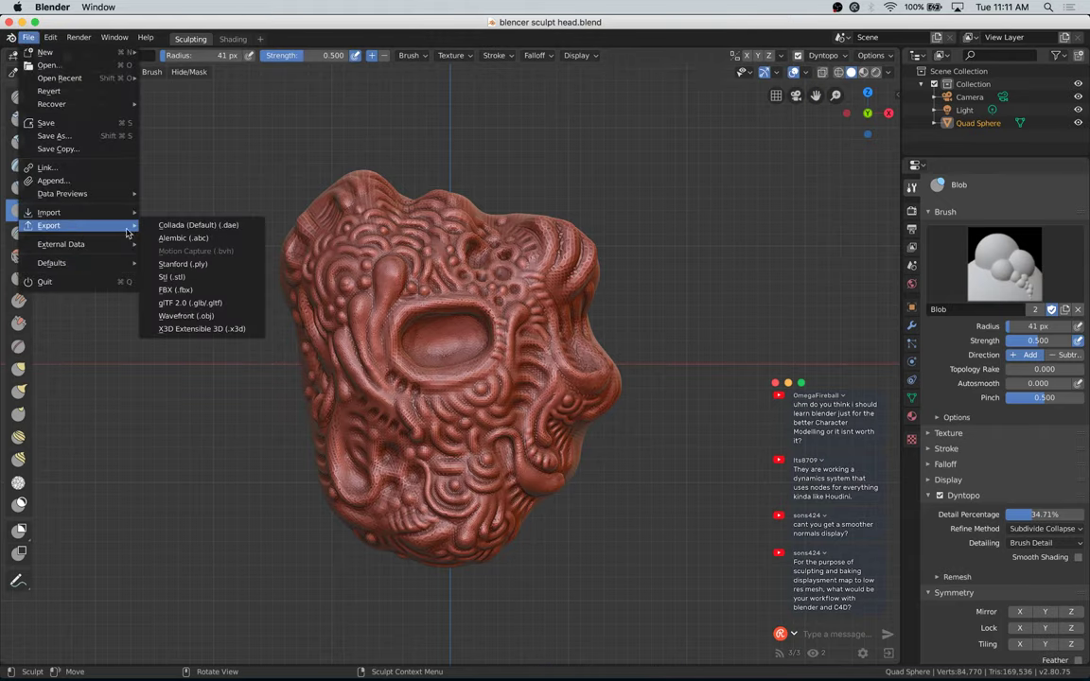
{"action": "left_click", "coordinate": [192, 293]}
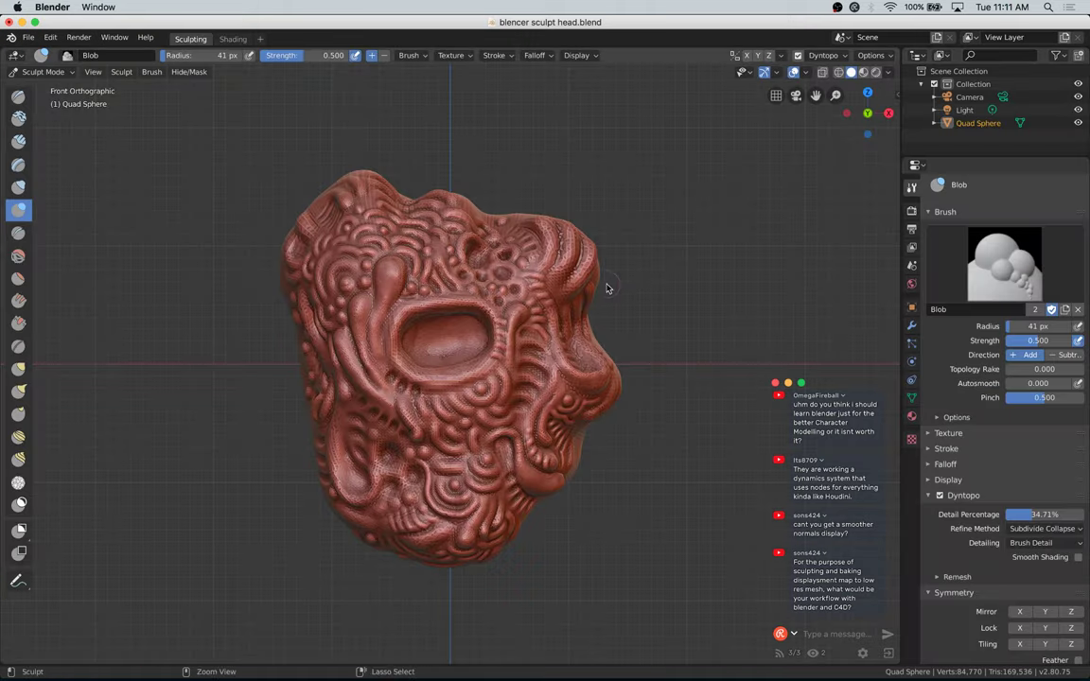
Step: Launch Cinema 4D and bring its empty project to the front
{"action": "key", "text": "super+Tab"}
{"action": "key", "text": "super+Tab"}
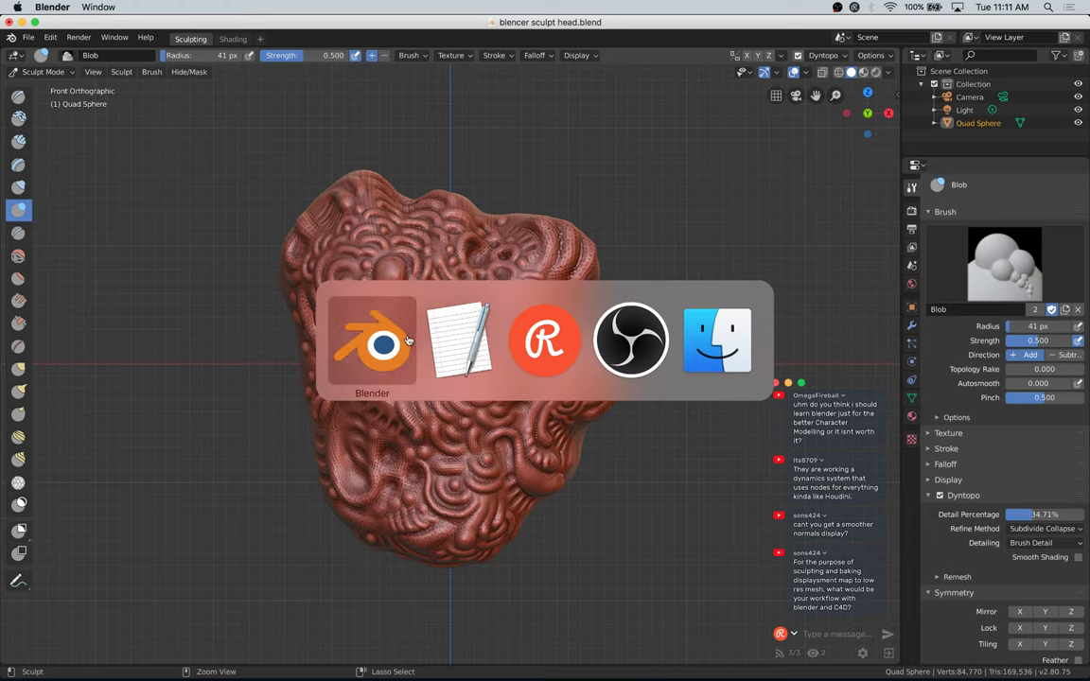
{"action": "mouse_move", "coordinate": [511, 670]}
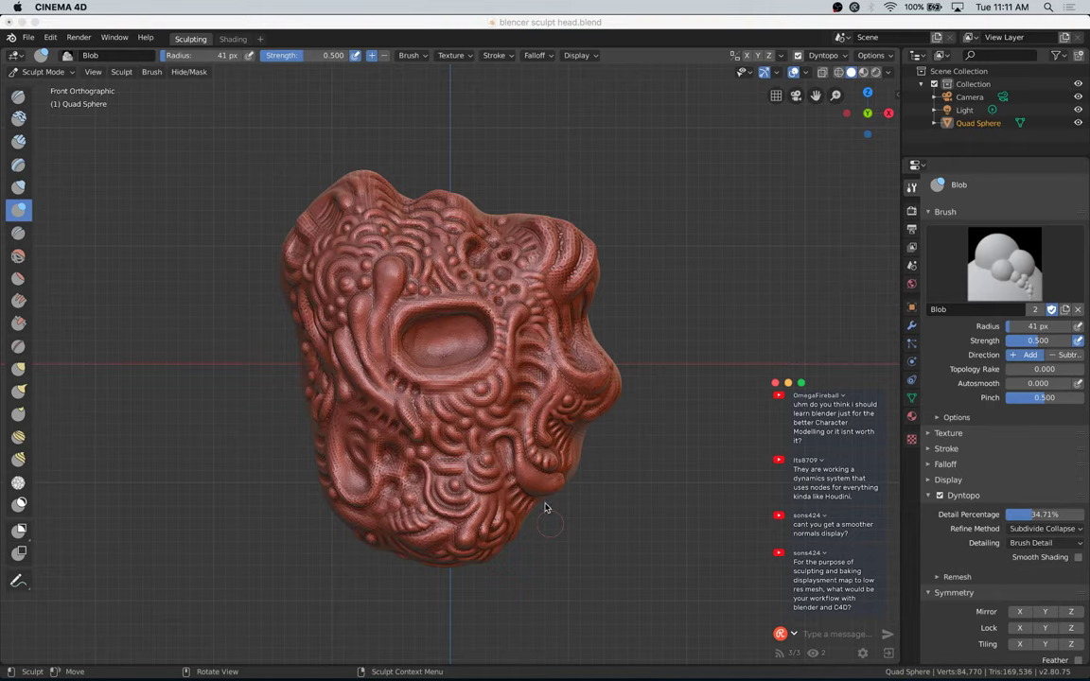
{"action": "key", "text": "super+Tab"}
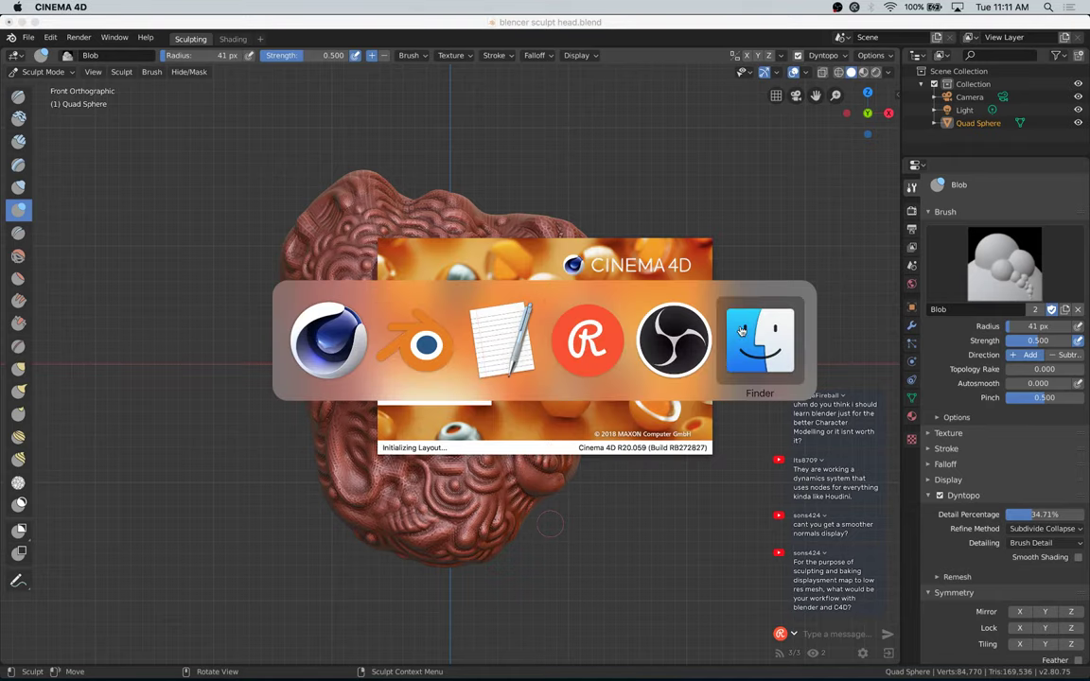
{"action": "left_click", "coordinate": [744, 324]}
{"action": "left_click", "coordinate": [897, 158]}
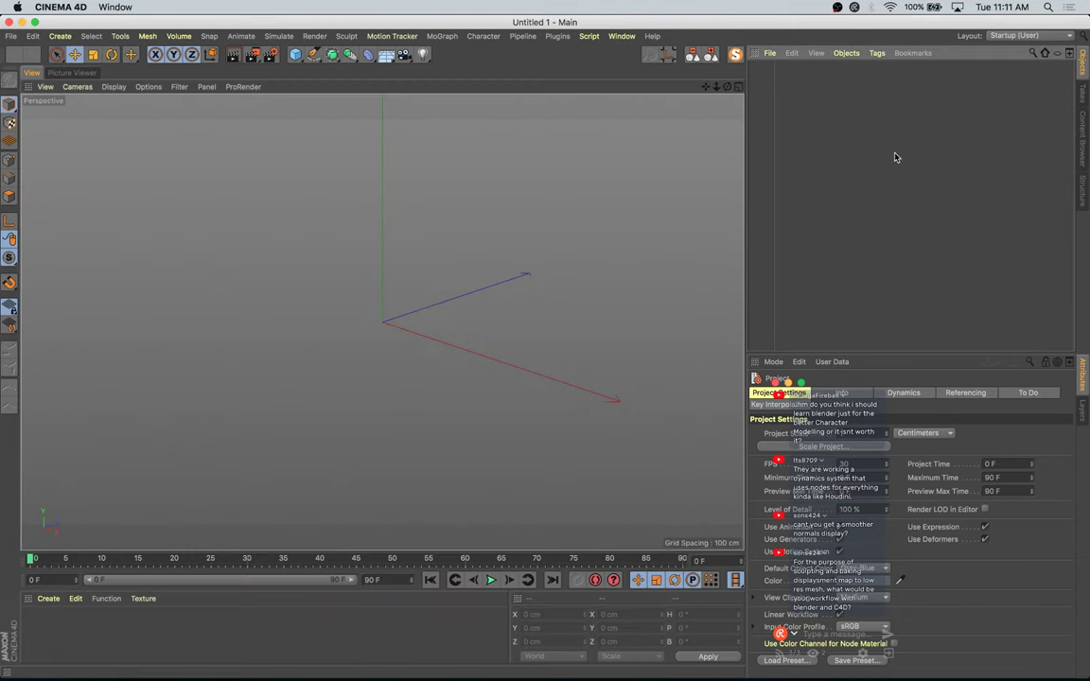
Step: Open the recent project ThePractice-162-BlenderSculptHead.c4d and move the chat overlay off the project settings
{"action": "left_click", "coordinate": [768, 53]}
{"action": "left_click", "coordinate": [766, 52]}
{"action": "left_click", "coordinate": [14, 37]}
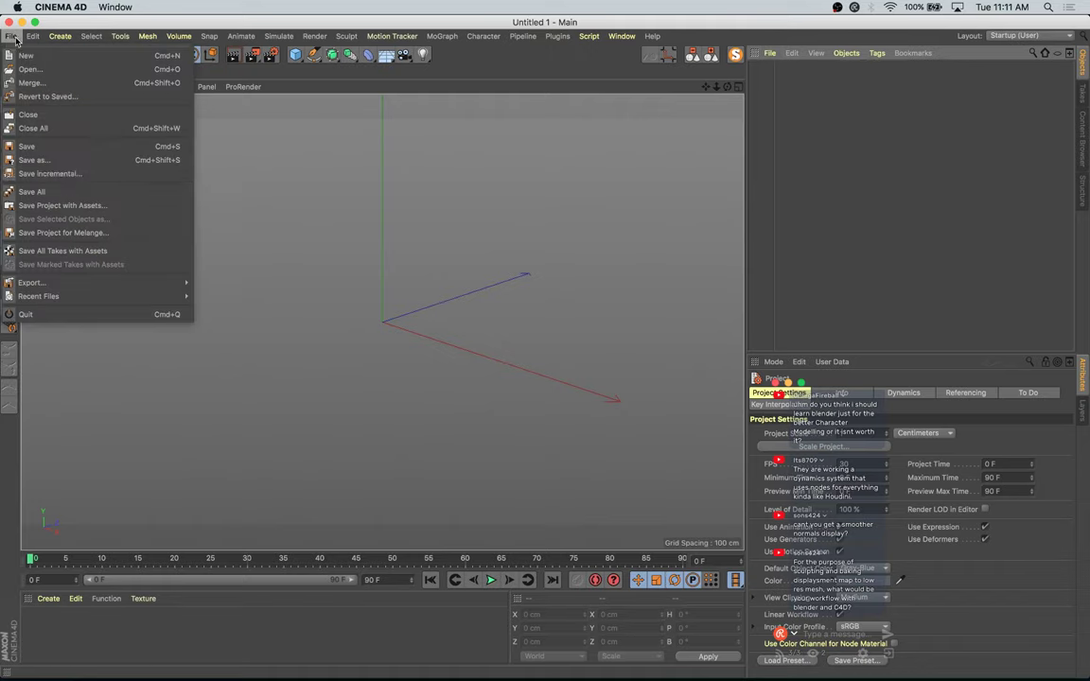
{"action": "mouse_move", "coordinate": [95, 297]}
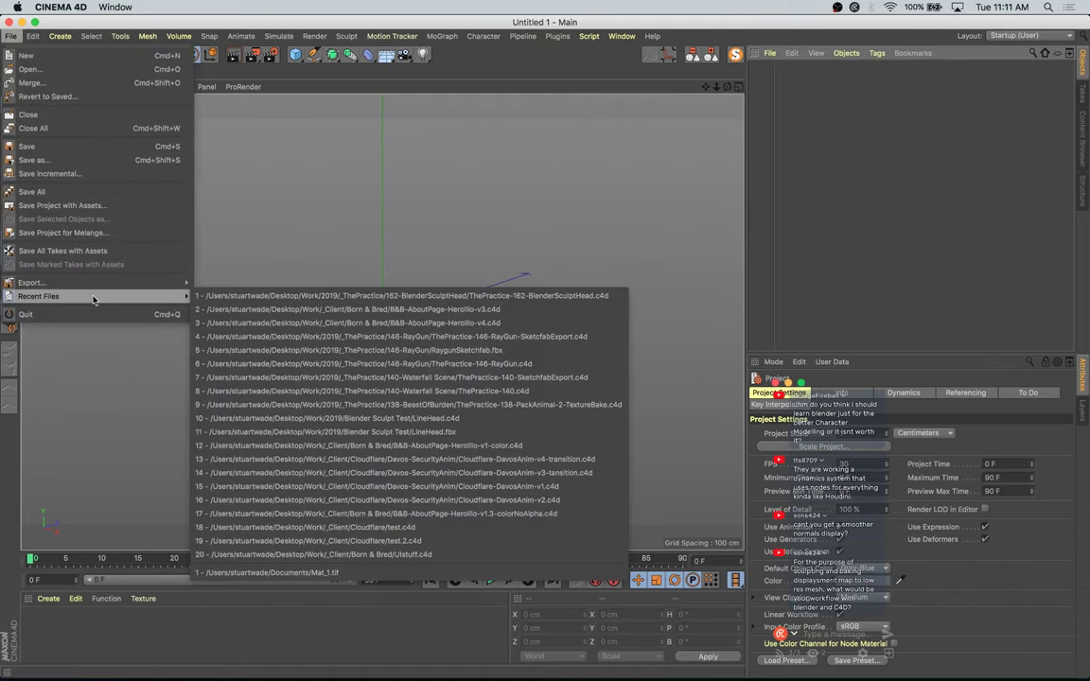
{"action": "left_click", "coordinate": [449, 296]}
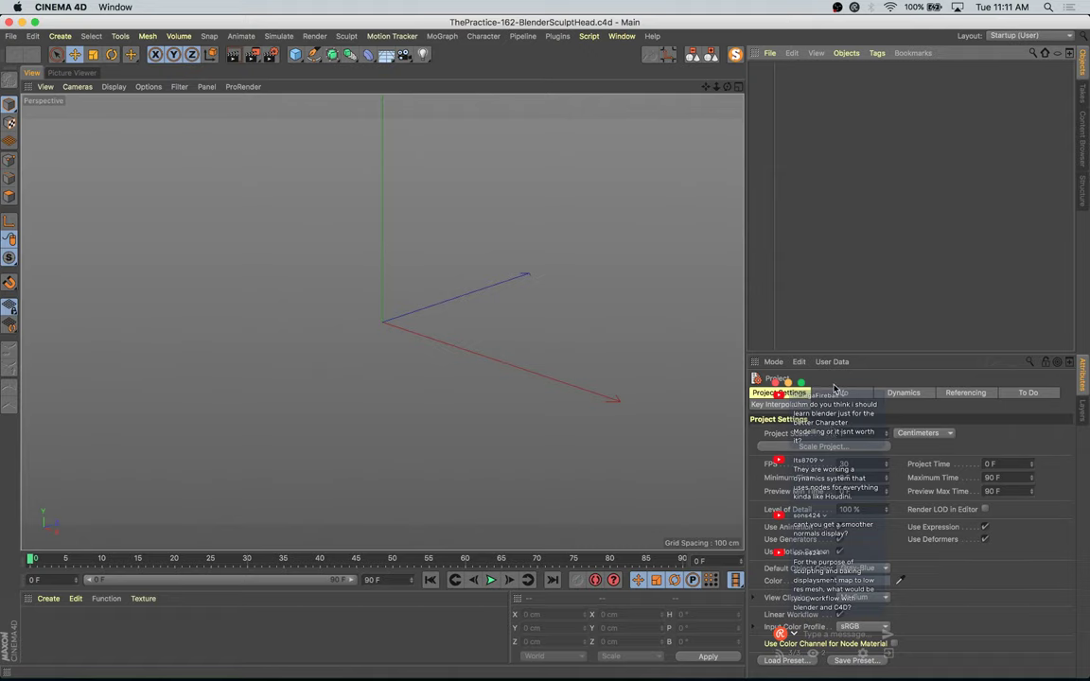
{"action": "left_click_drag", "start_coordinate": [835, 388], "coordinate": [1003, 76]}
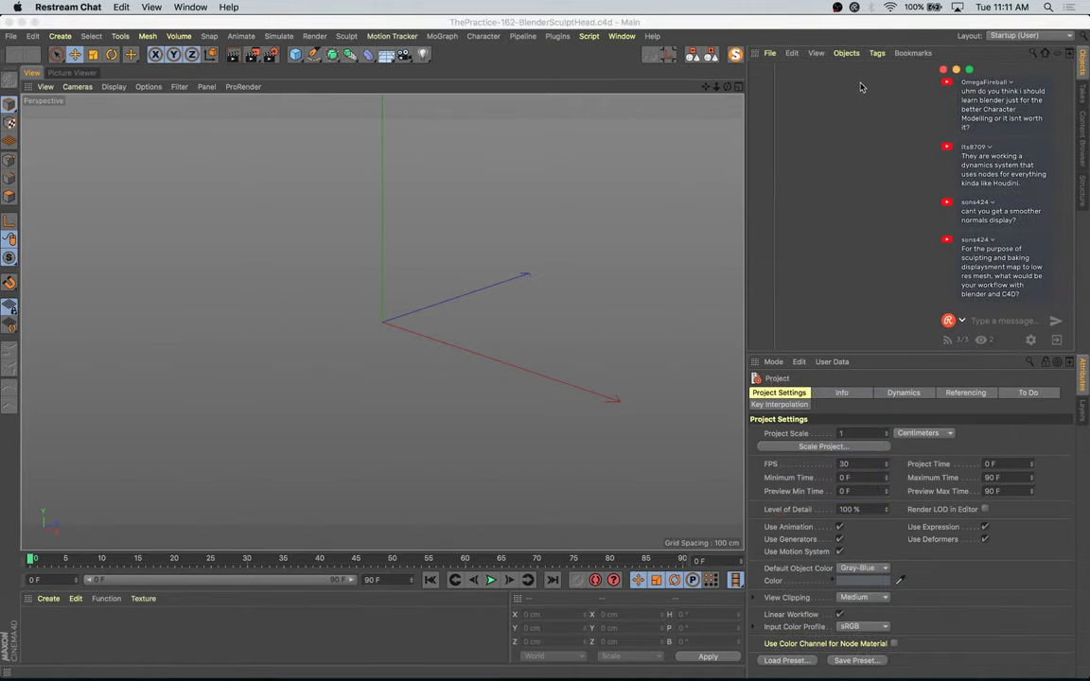
Step: Try to merge the exported head file from the 162-BlenderSculptHead folder into the project
{"action": "left_click", "coordinate": [771, 53]}
{"action": "left_click", "coordinate": [795, 68]}
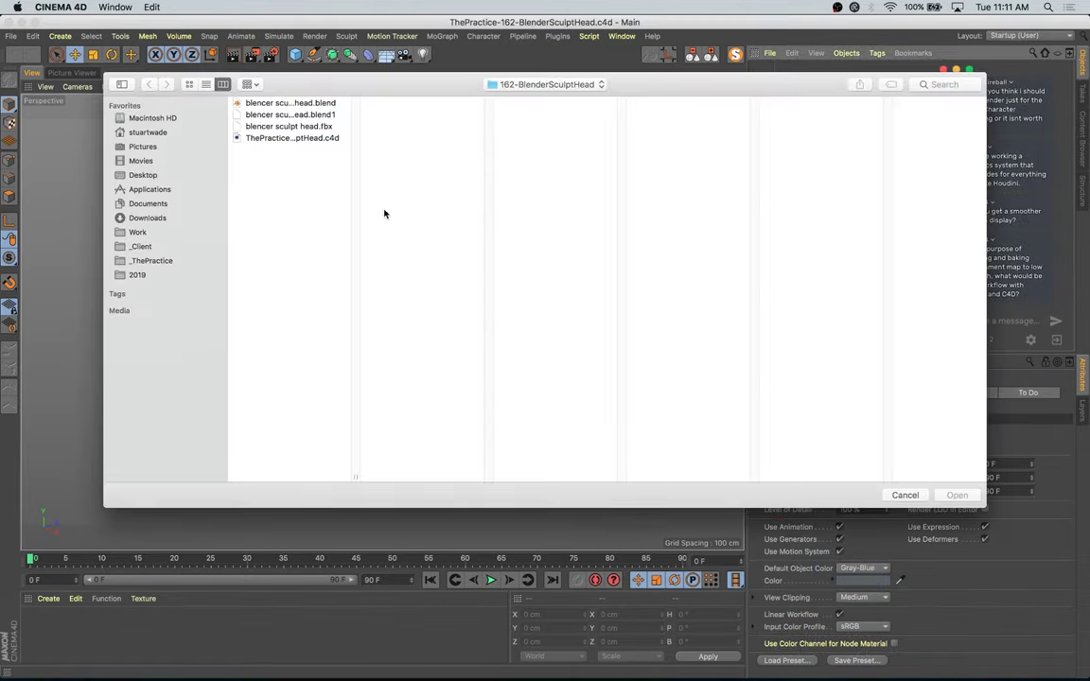
{"action": "left_click", "coordinate": [312, 104]}
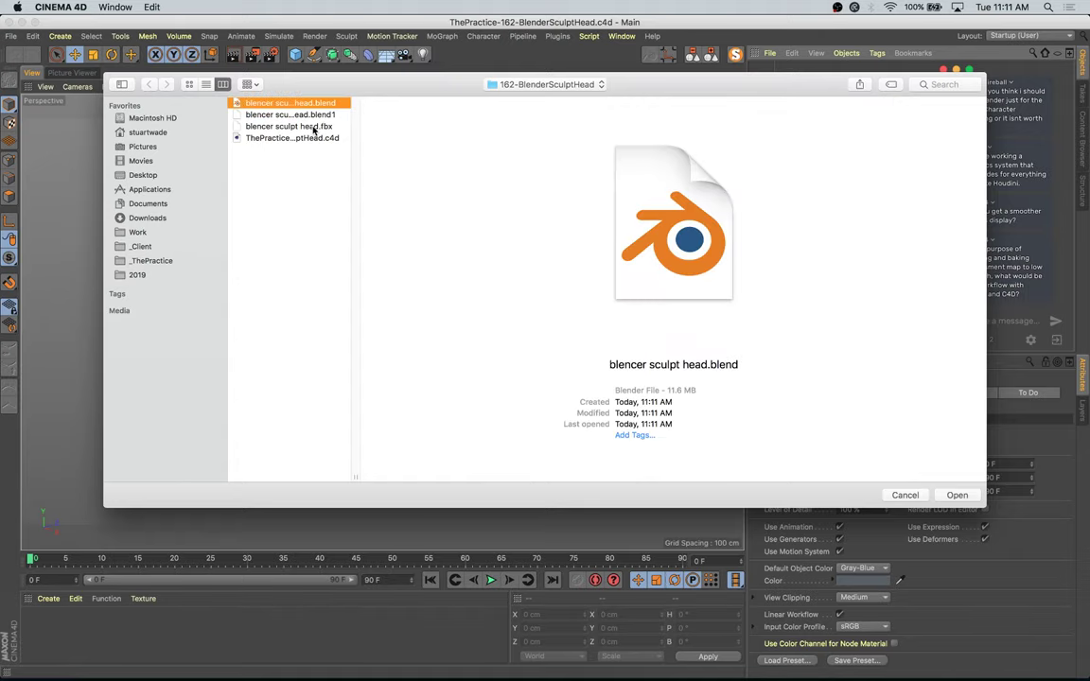
{"action": "double_click", "coordinate": [313, 128]}
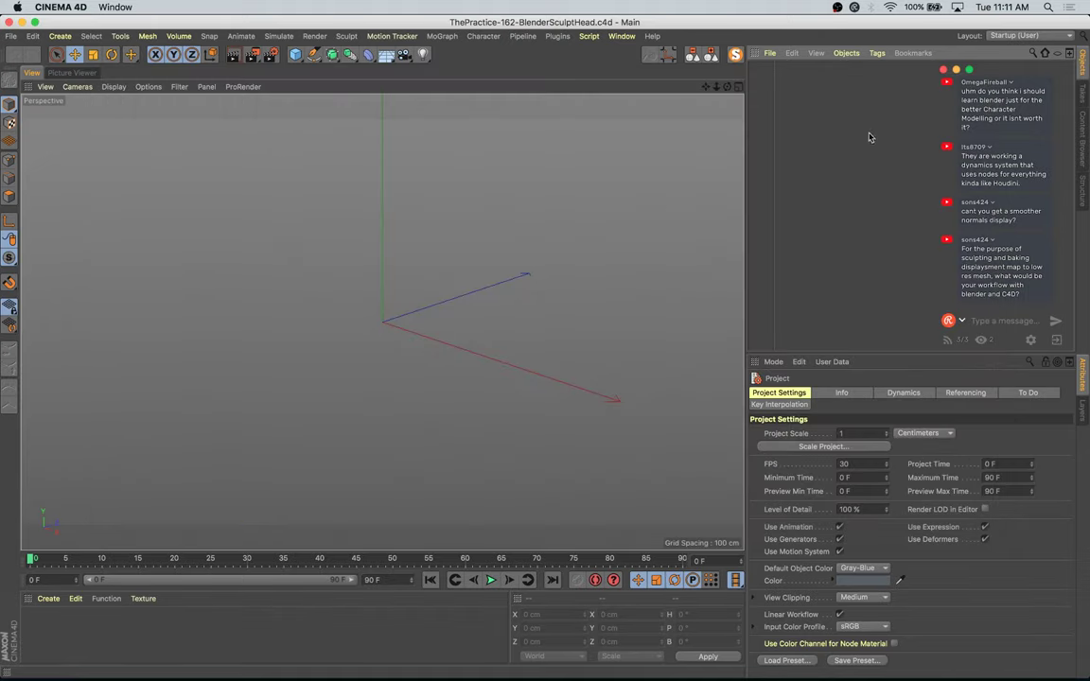
Step: Merge blencer sculpt head.fbx into the project with the default FBX import settings
{"action": "left_click", "coordinate": [771, 53]}
{"action": "left_click", "coordinate": [795, 69]}
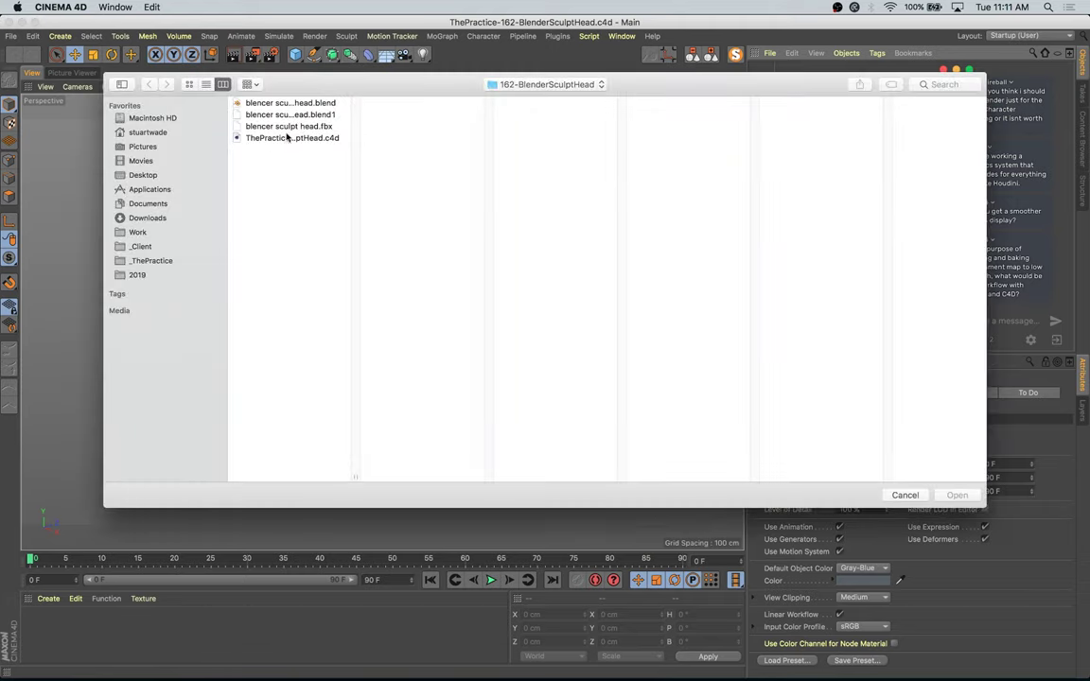
{"action": "left_click", "coordinate": [302, 128]}
{"action": "double_click", "coordinate": [302, 128]}
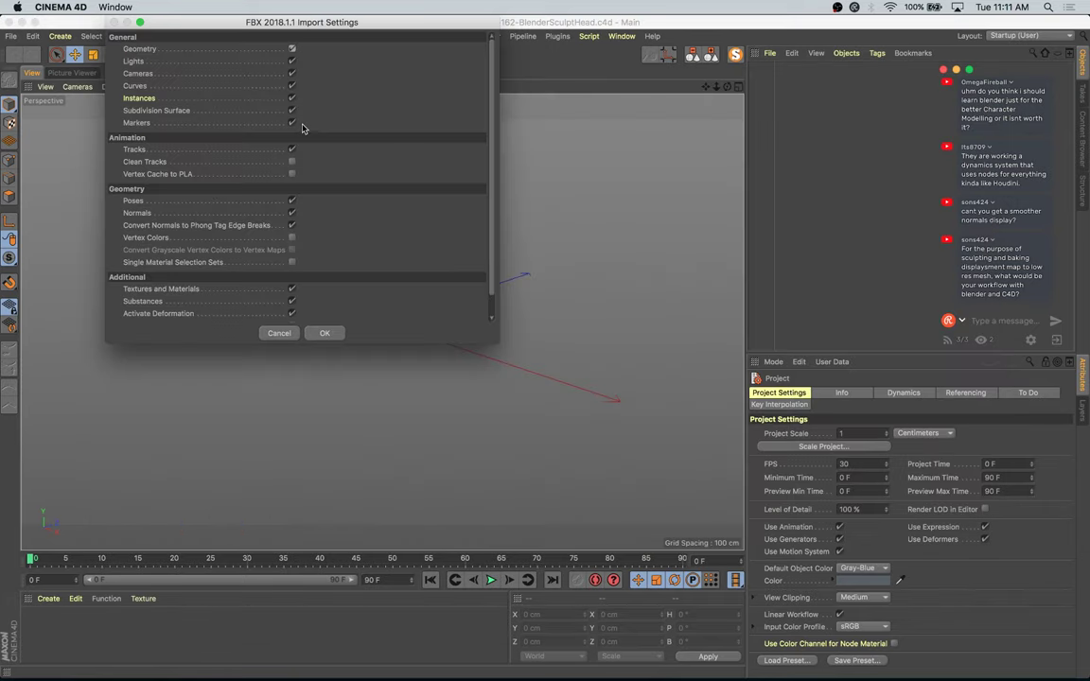
{"action": "left_click", "coordinate": [323, 333]}
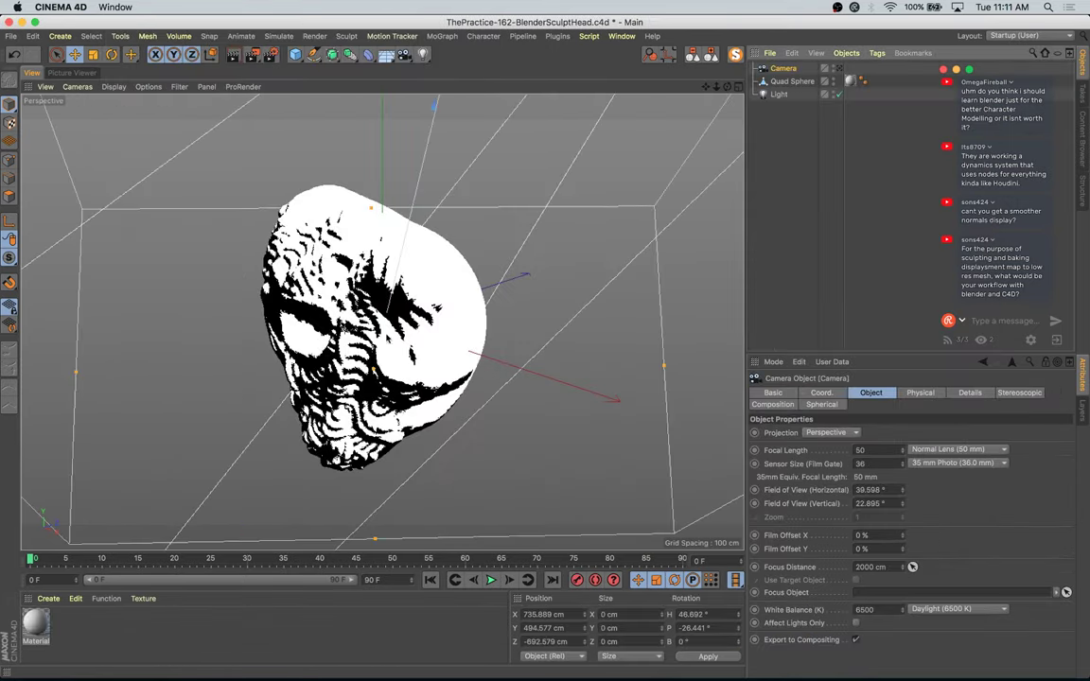
Step: Delete the imported Camera and Light so that only the Quad Sphere remains in the scene
{"action": "left_click", "coordinate": [793, 68]}
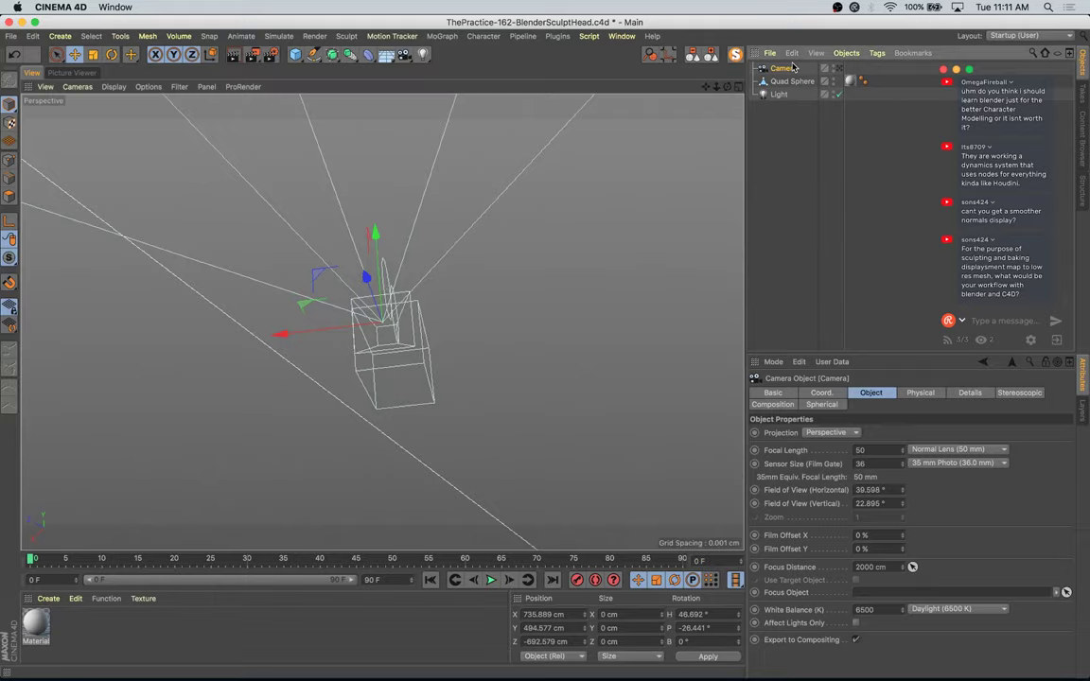
{"action": "key", "text": "Delete"}
{"action": "left_click", "coordinate": [793, 67]}
{"action": "key", "text": "o"}
{"action": "left_click_drag", "start_coordinate": [439, 277], "coordinate": [159, 340], "text": "alt"}
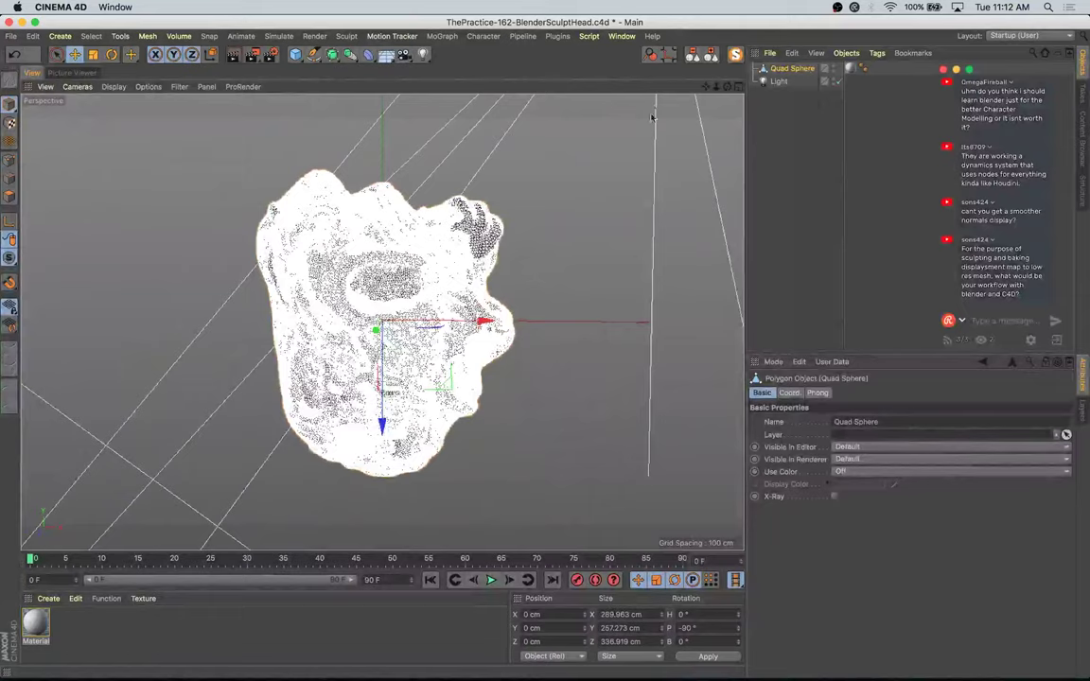
{"action": "left_click", "coordinate": [779, 80]}
{"action": "key", "text": "Delete"}
Step: Examine the imported head's surface detail and mesh density, up close and from several angles
{"action": "mouse_move", "coordinate": [570, 290]}
{"action": "left_mouse_down", "text": "alt"}
{"action": "mouse_move", "coordinate": [511, 414]}
{"action": "mouse_move", "coordinate": [609, 393]}
{"action": "left_mouse_up", "text": "alt"}
{"action": "scroll", "coordinate": [413, 294], "scroll_direction": "up", "scroll_amount": 3}
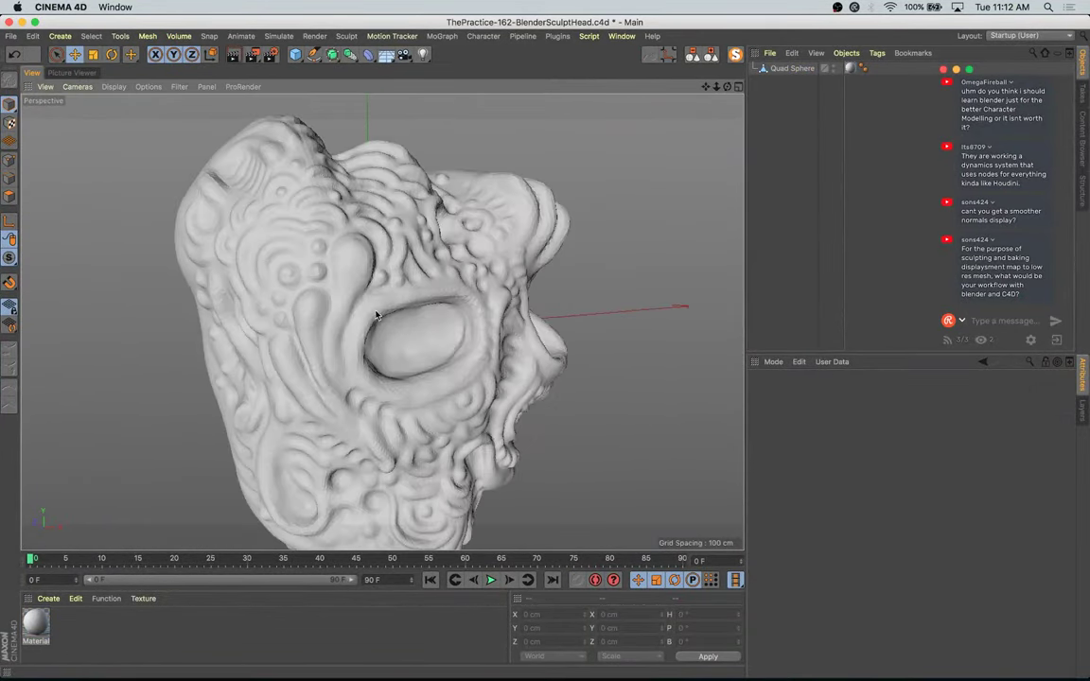
{"action": "scroll", "coordinate": [376, 315], "scroll_direction": "up", "scroll_amount": 3}
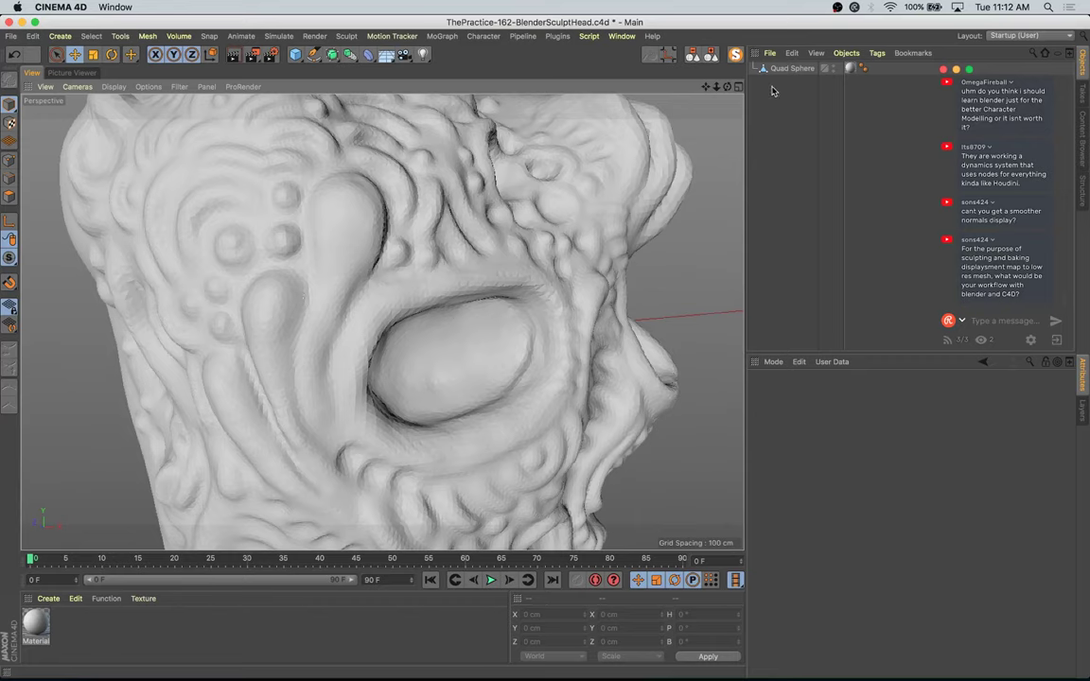
{"action": "left_click", "coordinate": [792, 68]}
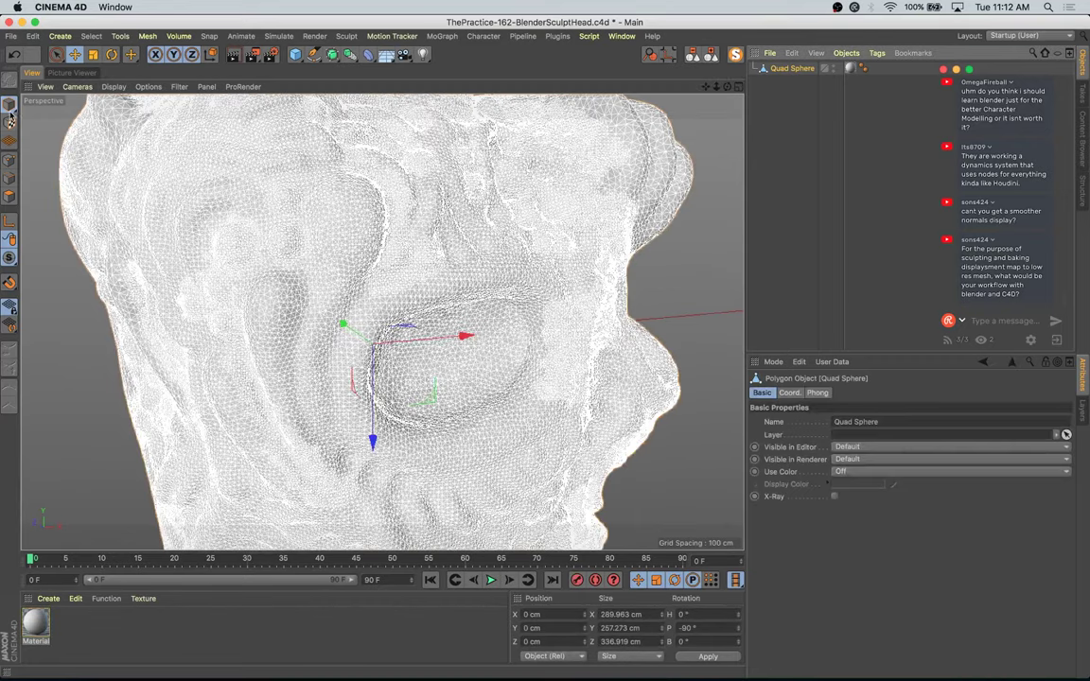
{"action": "left_click", "coordinate": [59, 107]}
{"action": "scroll", "coordinate": [142, 184], "scroll_direction": "down", "scroll_amount": 6}
{"action": "left_click_drag", "start_coordinate": [365, 288], "coordinate": [314, 293], "text": "alt"}
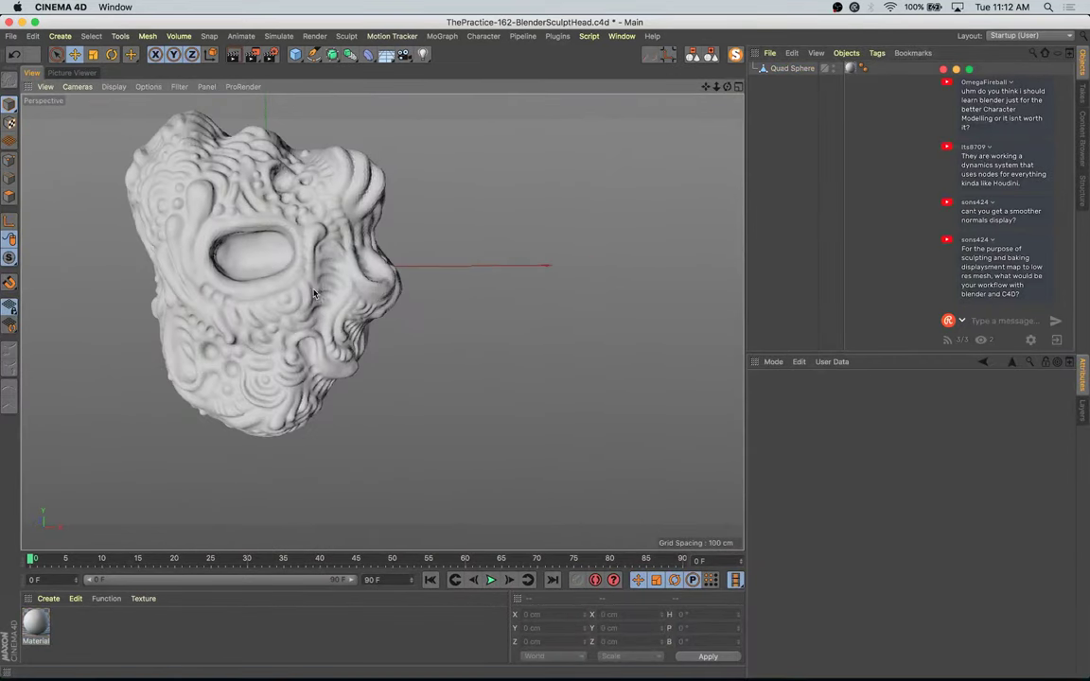
{"action": "middle_click_drag", "start_coordinate": [314, 295], "coordinate": [395, 317], "text": "alt"}
{"action": "left_click_drag", "start_coordinate": [449, 365], "coordinate": [460, 371], "text": "alt"}
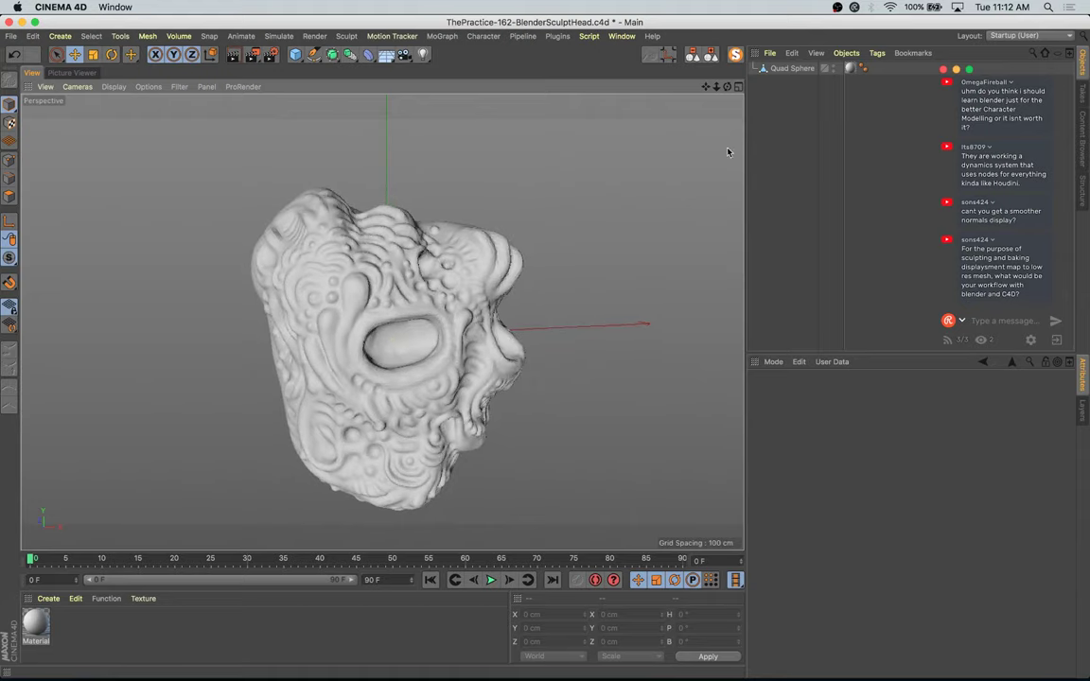
Step: Turn off the Angle Limit in the Quad Sphere's Phong tag to smooth the head's shading
{"action": "left_click", "coordinate": [862, 69]}
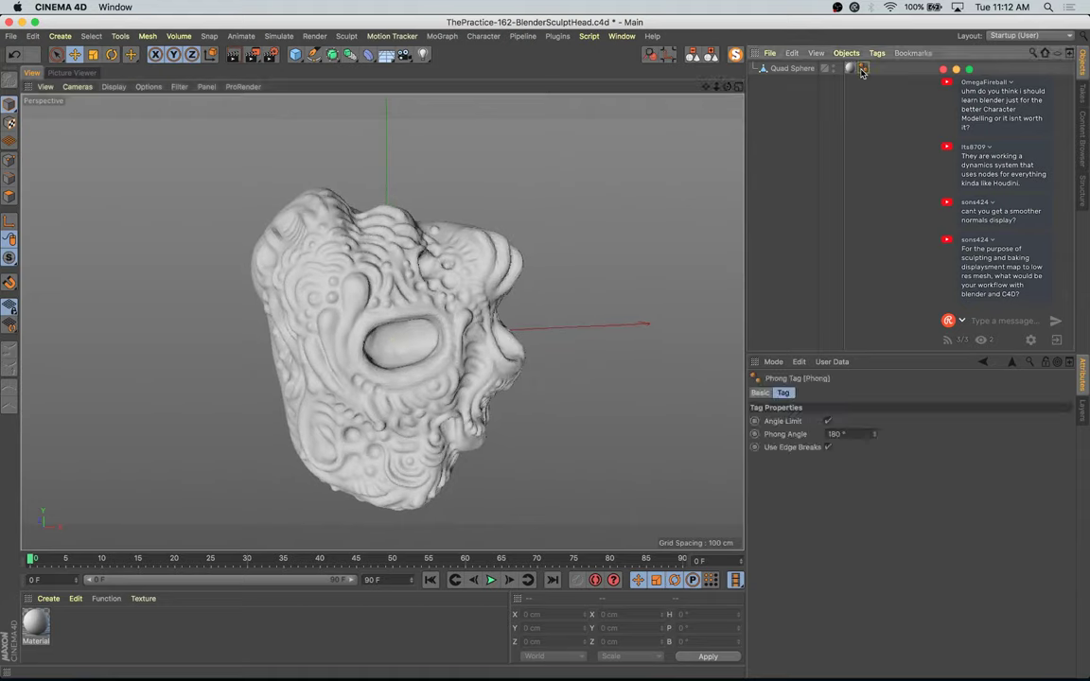
{"action": "left_click", "coordinate": [828, 421]}
{"action": "mouse_move", "coordinate": [554, 418]}
{"action": "left_mouse_down", "text": "alt"}
{"action": "mouse_move", "coordinate": [477, 418]}
{"action": "mouse_move", "coordinate": [533, 419]}
{"action": "mouse_move", "coordinate": [719, 312]}
{"action": "left_mouse_up", "text": "alt"}
{"action": "mouse_move", "coordinate": [548, 321]}
{"action": "left_mouse_down", "text": "alt"}
{"action": "mouse_move", "coordinate": [421, 430]}
{"action": "mouse_move", "coordinate": [285, 409]}
{"action": "mouse_move", "coordinate": [414, 452]}
{"action": "mouse_move", "coordinate": [431, 411]}
{"action": "mouse_move", "coordinate": [325, 332]}
{"action": "mouse_move", "coordinate": [369, 382]}
{"action": "left_mouse_up", "text": "alt"}
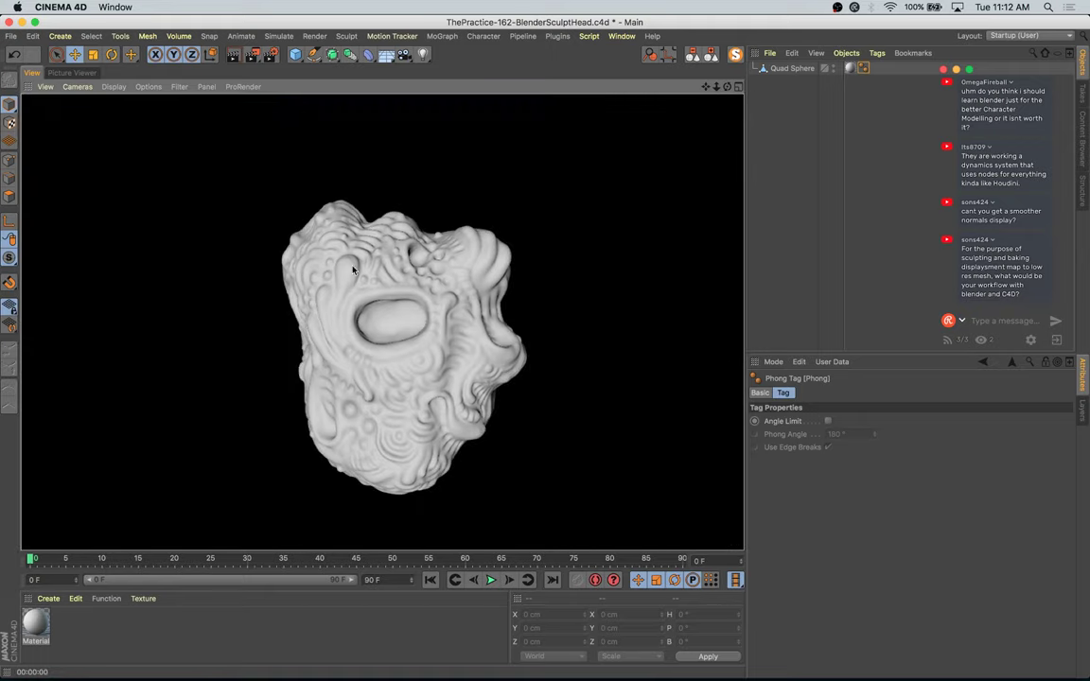
Step: Inspect the shading of the smoothed head from several angles and distances
{"action": "left_click_drag", "start_coordinate": [501, 432], "coordinate": [528, 424], "text": "alt"}
{"action": "scroll", "coordinate": [426, 379], "scroll_direction": "up", "scroll_amount": 5}
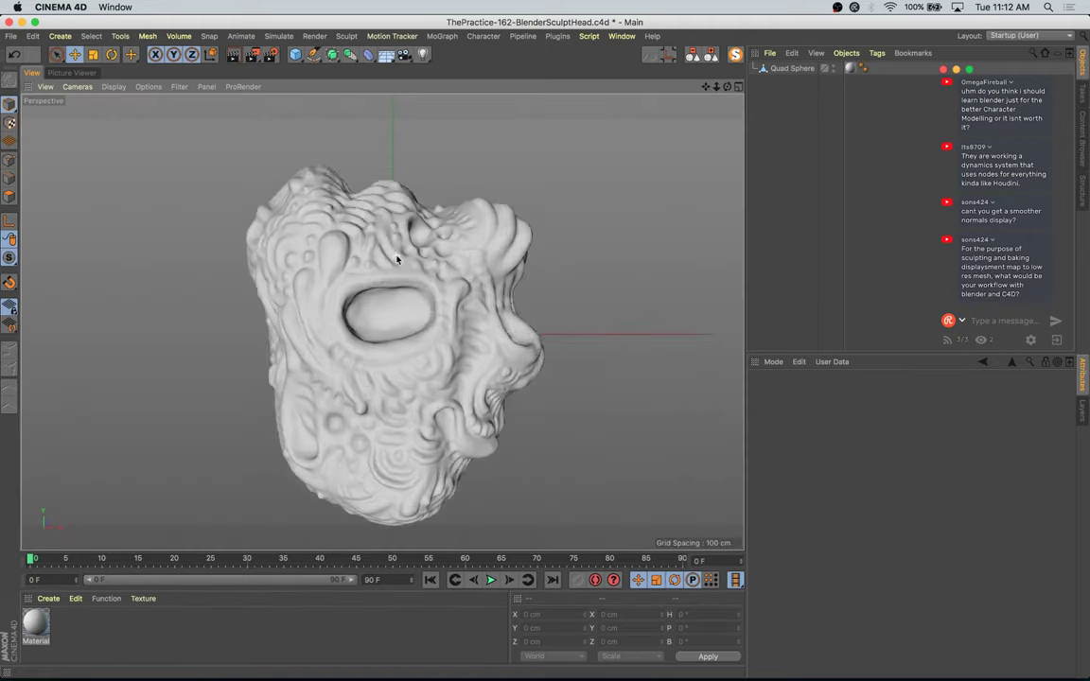
{"action": "mouse_move", "coordinate": [420, 371]}
{"action": "left_mouse_down", "text": "alt"}
{"action": "mouse_move", "coordinate": [143, 336]}
{"action": "mouse_move", "coordinate": [370, 378]}
{"action": "mouse_move", "coordinate": [403, 360]}
{"action": "left_mouse_up", "text": "alt"}
{"action": "right_click_drag", "start_coordinate": [402, 360], "coordinate": [373, 328], "text": "alt"}
{"action": "mouse_move", "coordinate": [501, 379]}
{"action": "left_mouse_down", "text": "alt"}
{"action": "mouse_move", "coordinate": [426, 324]}
{"action": "mouse_move", "coordinate": [482, 353]}
{"action": "left_mouse_up", "text": "alt"}
{"action": "right_click_drag", "start_coordinate": [462, 352], "coordinate": [470, 353], "text": "alt"}
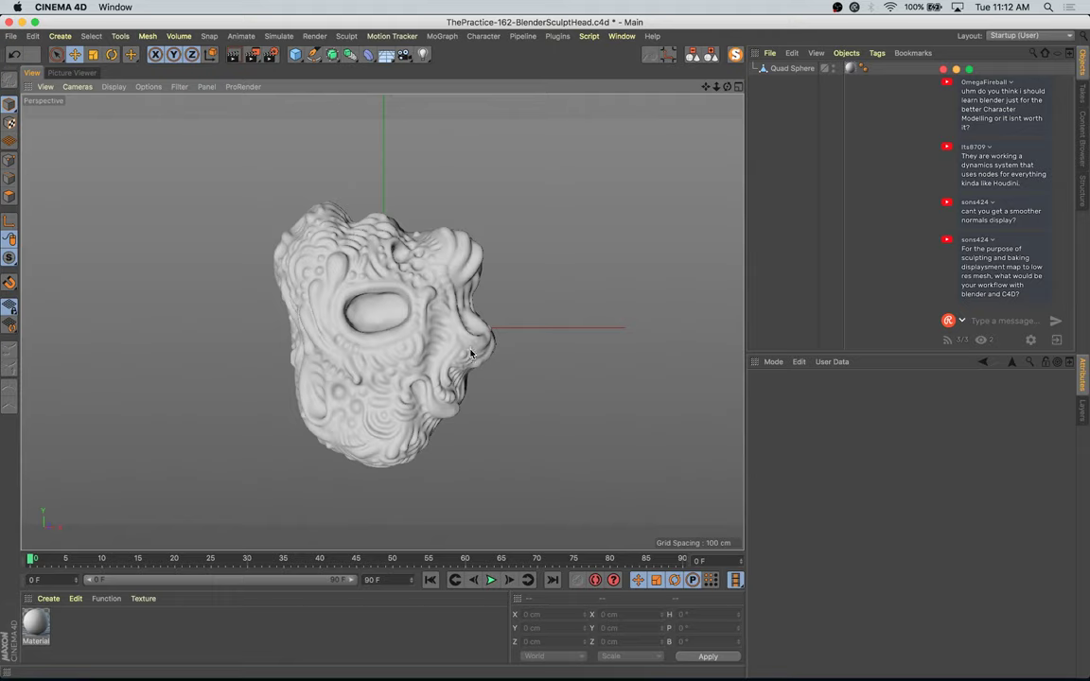
{"action": "left_click_drag", "start_coordinate": [407, 380], "coordinate": [539, 335], "text": "alt"}
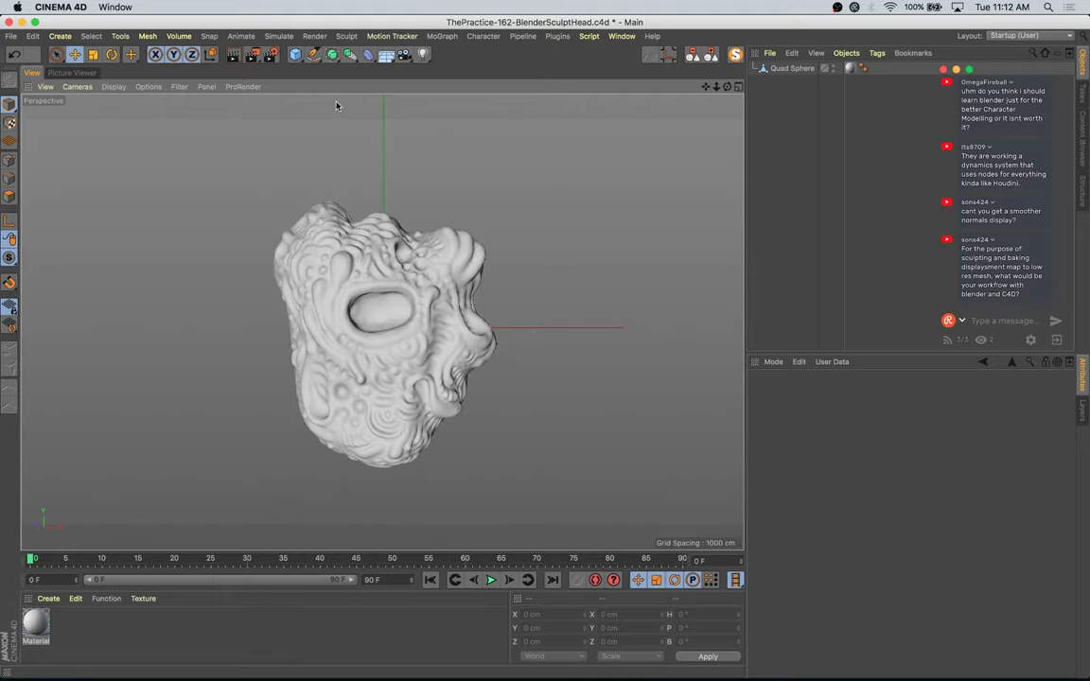
Step: Remove the material tag from the Quad Sphere and delete the imported material from the project
{"action": "left_click", "coordinate": [1014, 70]}
{"action": "left_click", "coordinate": [451, 175]}
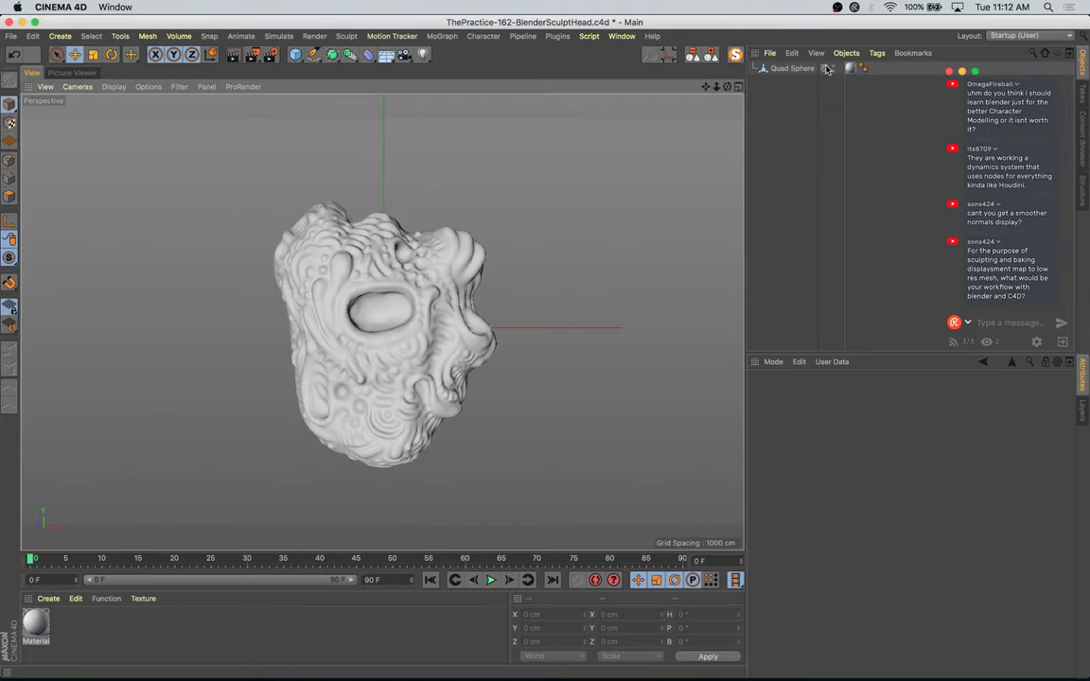
{"action": "left_click", "coordinate": [850, 70]}
{"action": "key", "text": "Delete"}
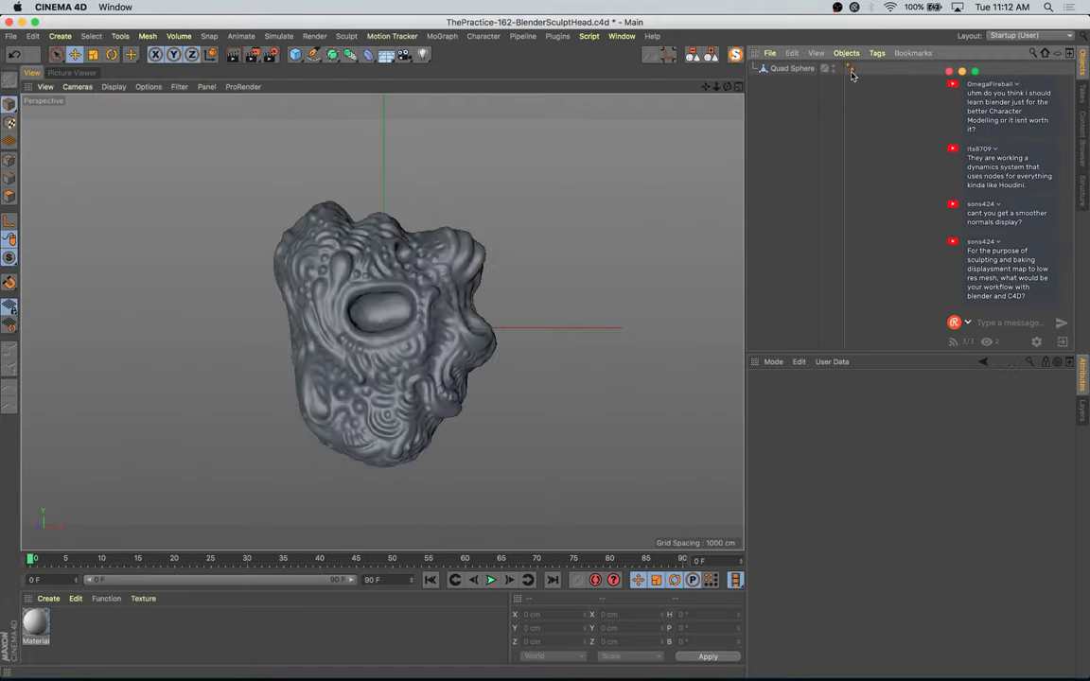
{"action": "left_click", "coordinate": [38, 623]}
{"action": "key", "text": "Delete"}
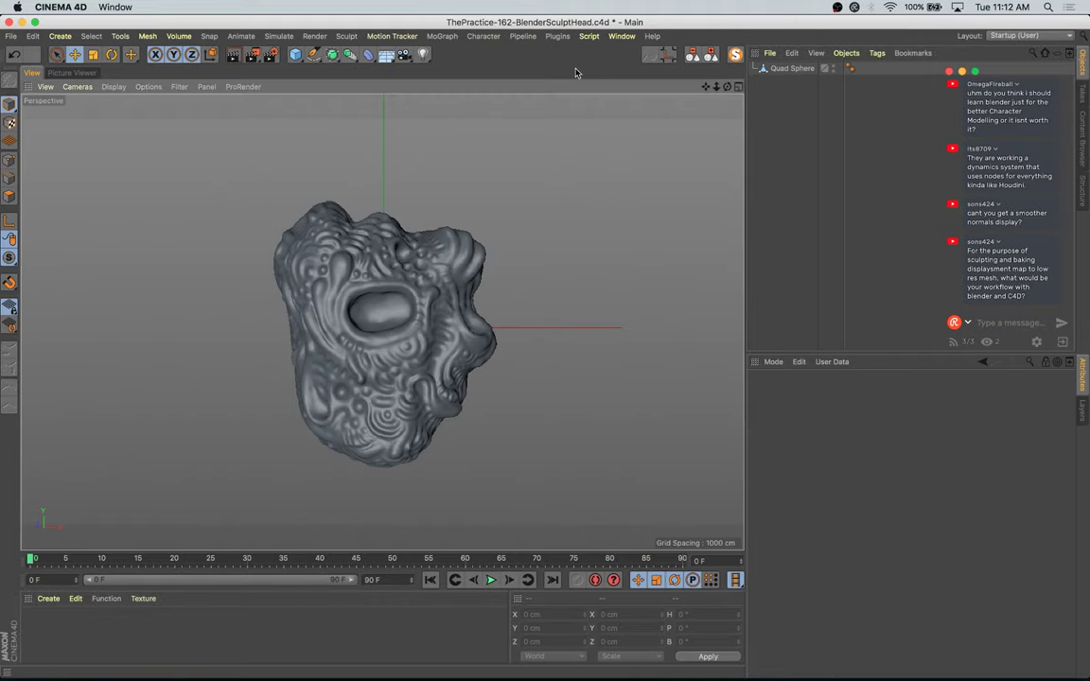
{"action": "middle_click_drag", "start_coordinate": [497, 263], "coordinate": [501, 252], "text": "alt"}
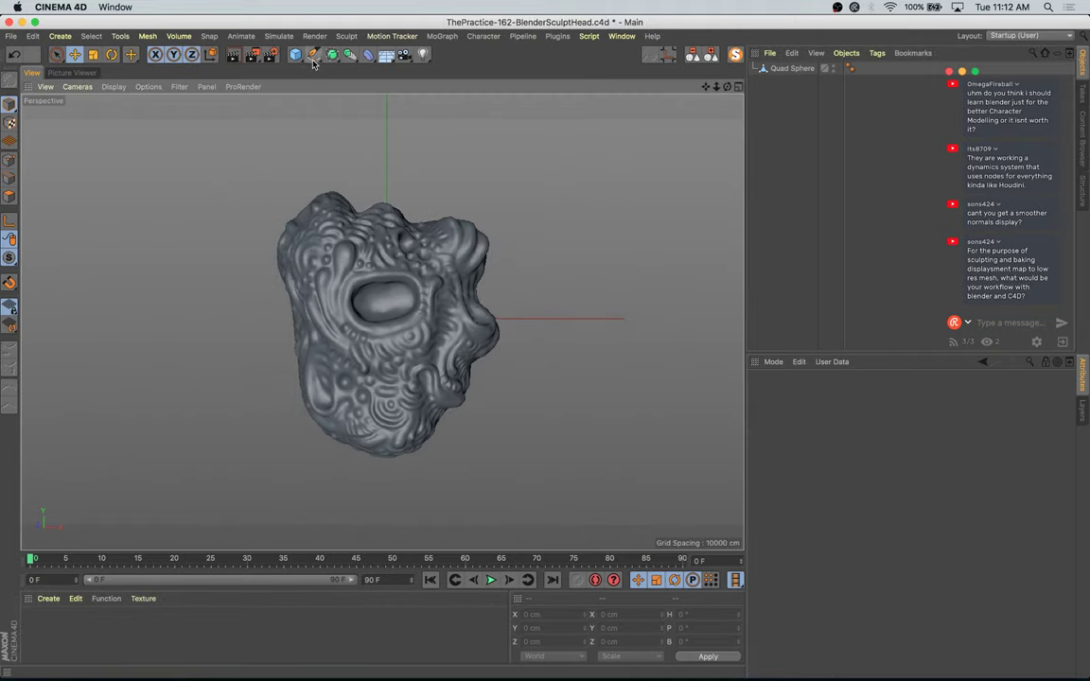
Step: Add a sphere, scale it to about 97 cm across and move it to about X -69, Y 47, Z -107 cm on the face
{"action": "left_click_drag", "start_coordinate": [301, 57], "coordinate": [511, 87]}
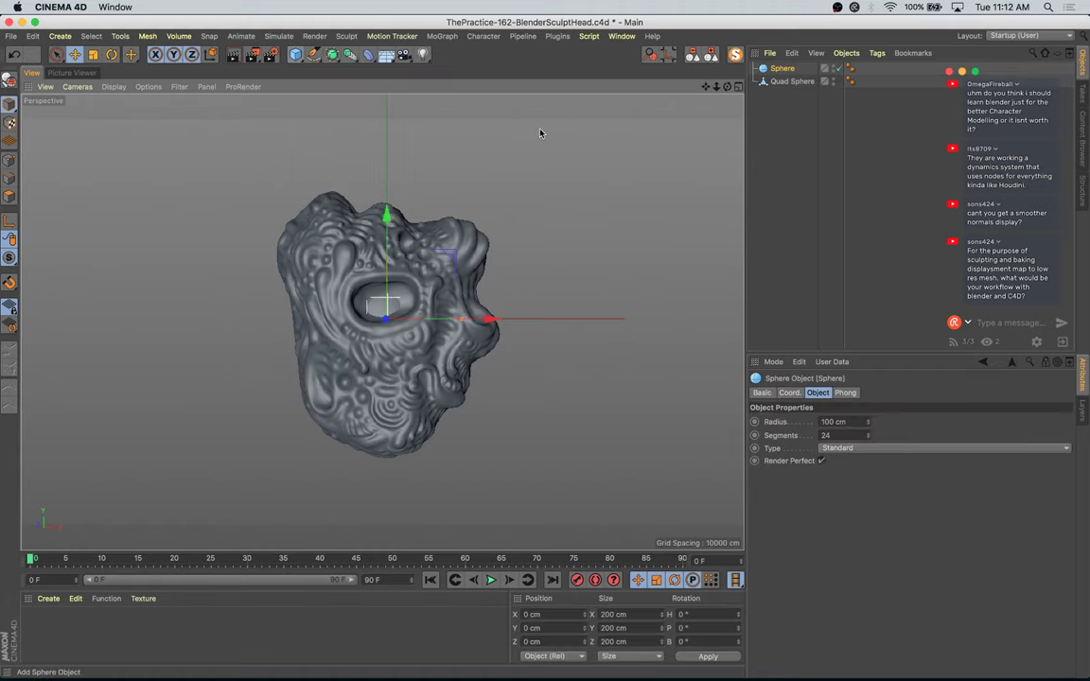
{"action": "left_click_drag", "start_coordinate": [353, 61], "coordinate": [295, 95]}
{"action": "key", "text": "t"}
{"action": "left_click_drag", "start_coordinate": [535, 219], "coordinate": [450, 318]}
{"action": "key", "text": "e"}
{"action": "left_click_drag", "start_coordinate": [438, 249], "coordinate": [393, 216]}
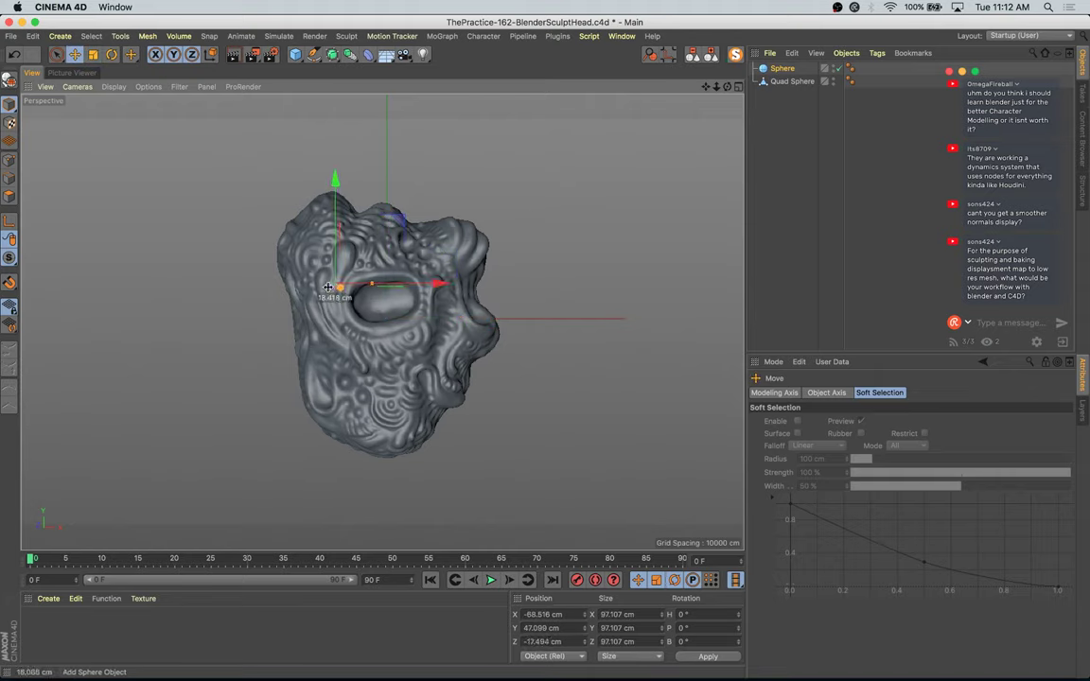
{"action": "left_click_drag", "start_coordinate": [301, 265], "coordinate": [260, 290]}
Step: Shrink the sphere to about 21 cm across and place it as an eye at about X -63, Y 43, Z -119 cm
{"action": "key", "text": "t"}
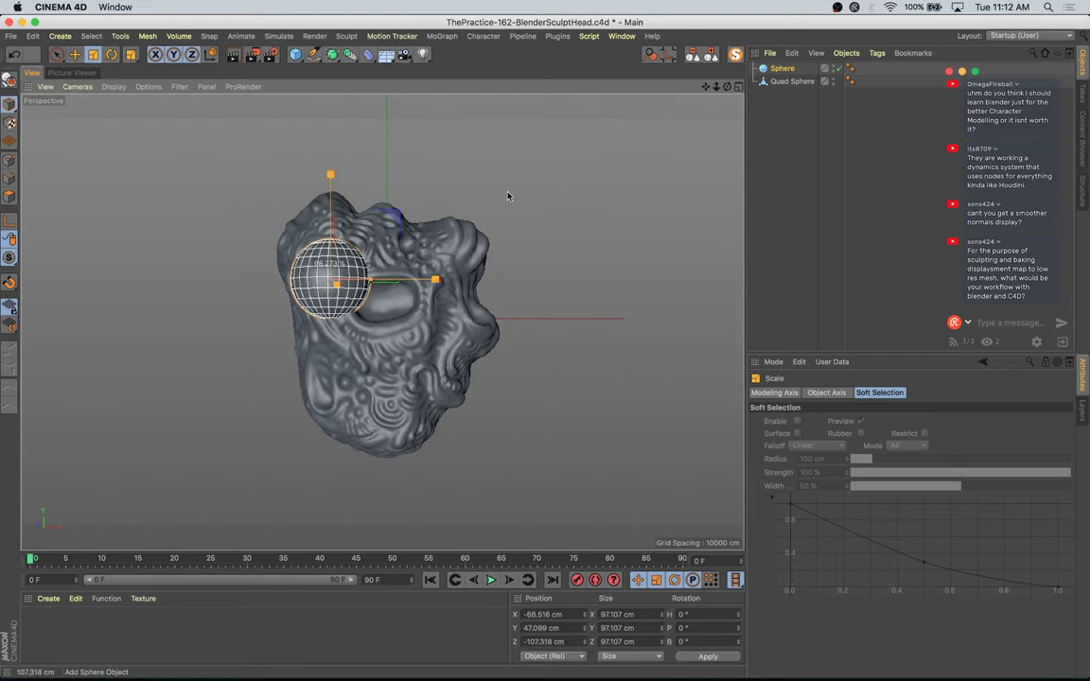
{"action": "left_click_drag", "start_coordinate": [508, 197], "coordinate": [229, 364]}
{"action": "key", "text": "e"}
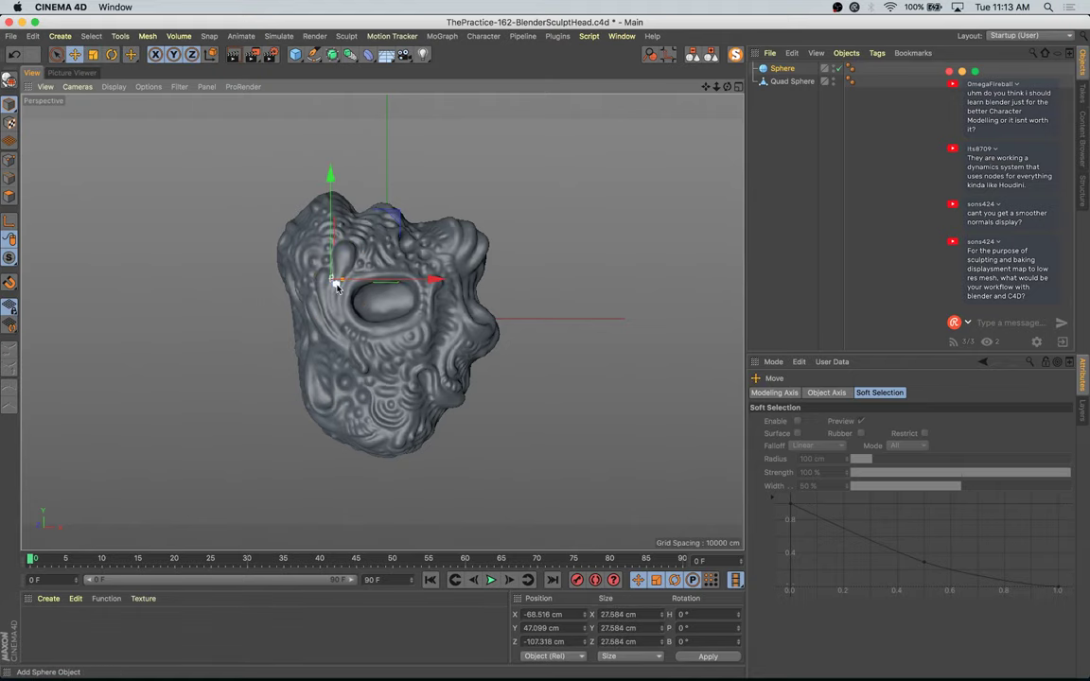
{"action": "left_click_drag", "start_coordinate": [336, 284], "coordinate": [335, 281]}
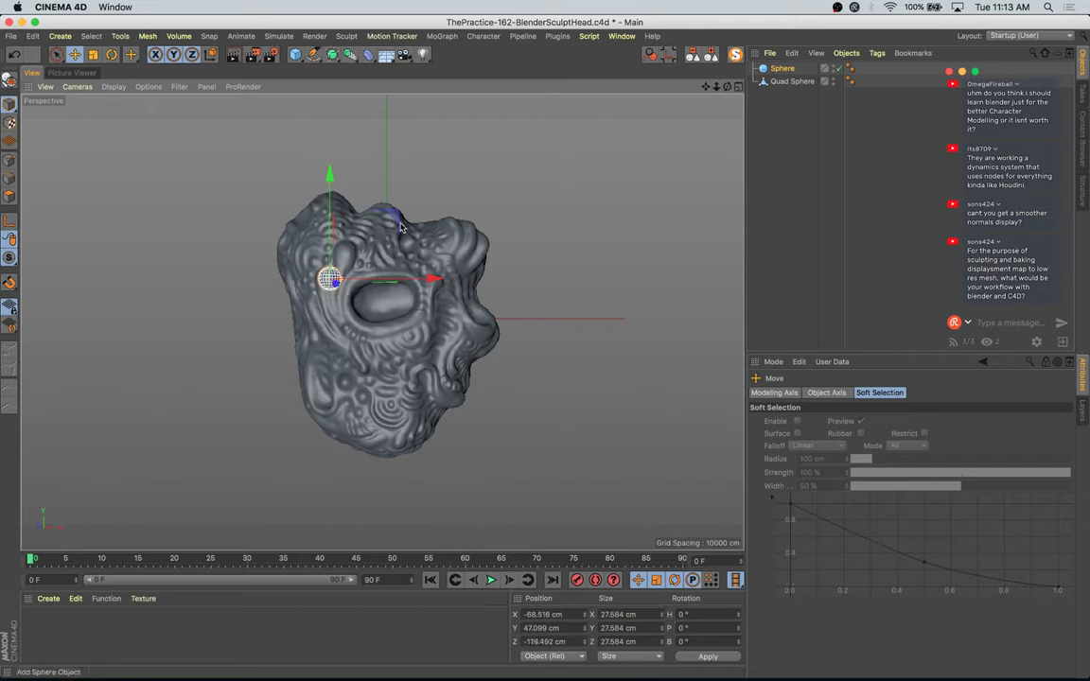
{"action": "key", "text": "t"}
{"action": "left_click_drag", "start_coordinate": [463, 190], "coordinate": [439, 284]}
{"action": "key", "text": "e"}
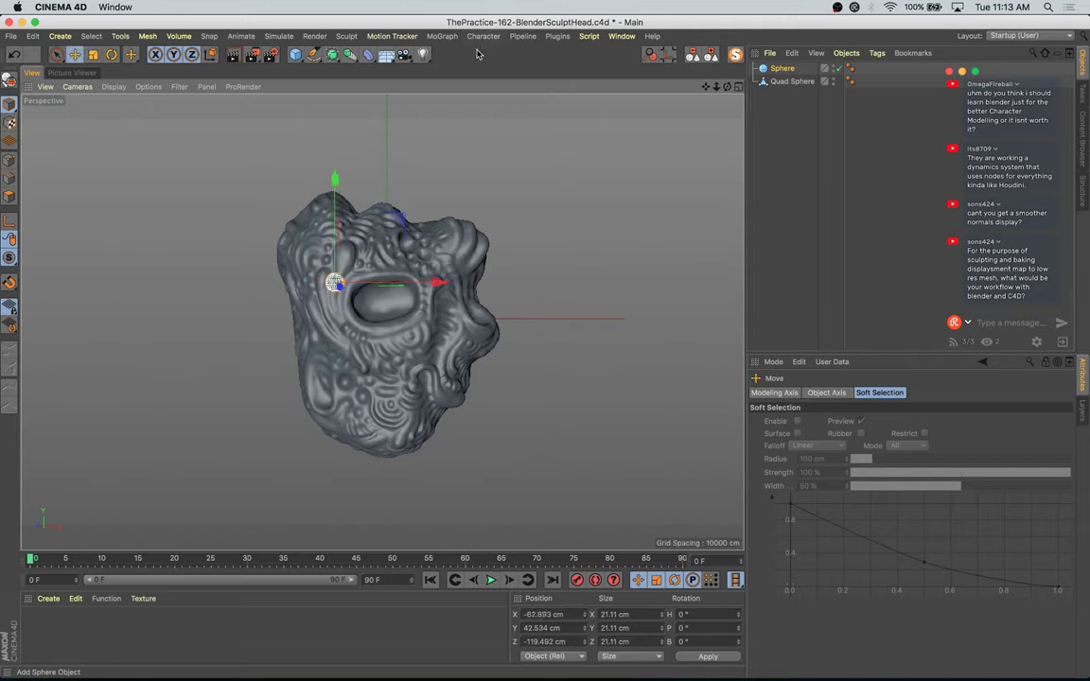
Step: Nest the eye sphere in a new null and put the null under a Symmetry object to mirror the eye
{"action": "left_click_drag", "start_coordinate": [298, 56], "coordinate": [356, 75]}
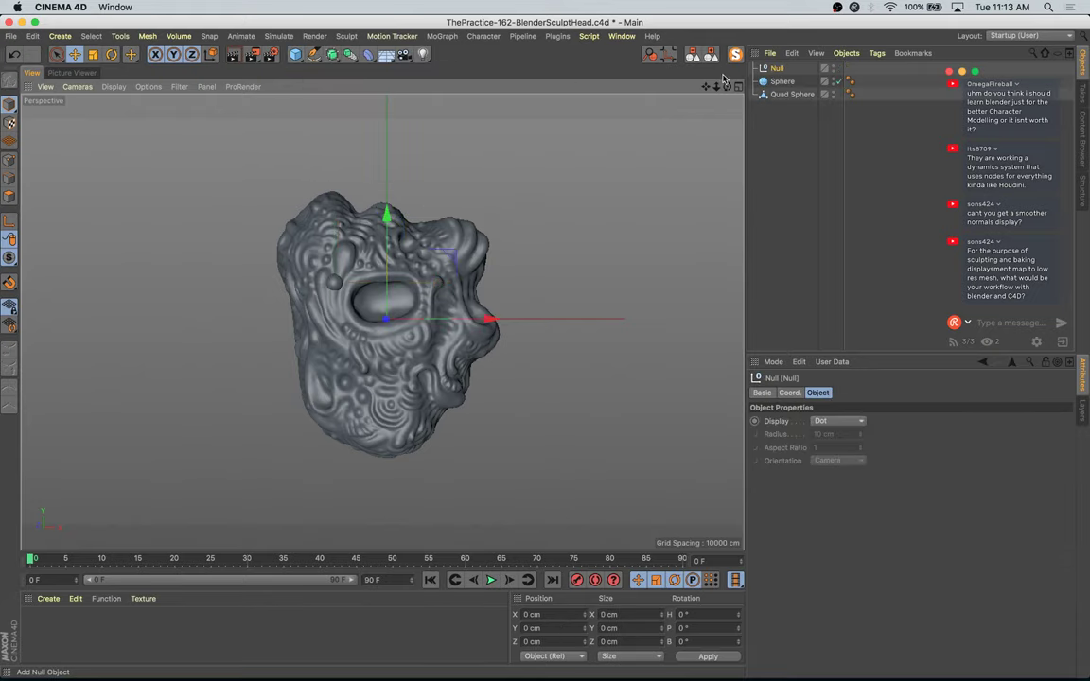
{"action": "left_click_drag", "start_coordinate": [782, 81], "coordinate": [776, 69]}
{"action": "left_click", "coordinate": [776, 68]}
{"action": "left_click_drag", "start_coordinate": [349, 54], "coordinate": [494, 119]}
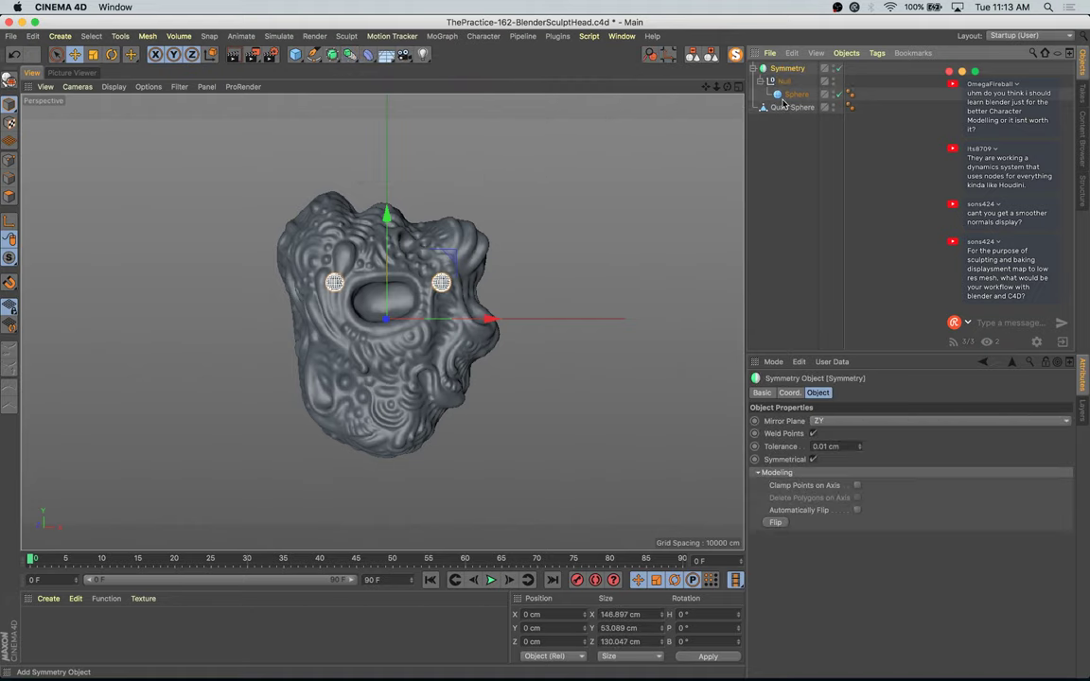
{"action": "left_click", "coordinate": [791, 95]}
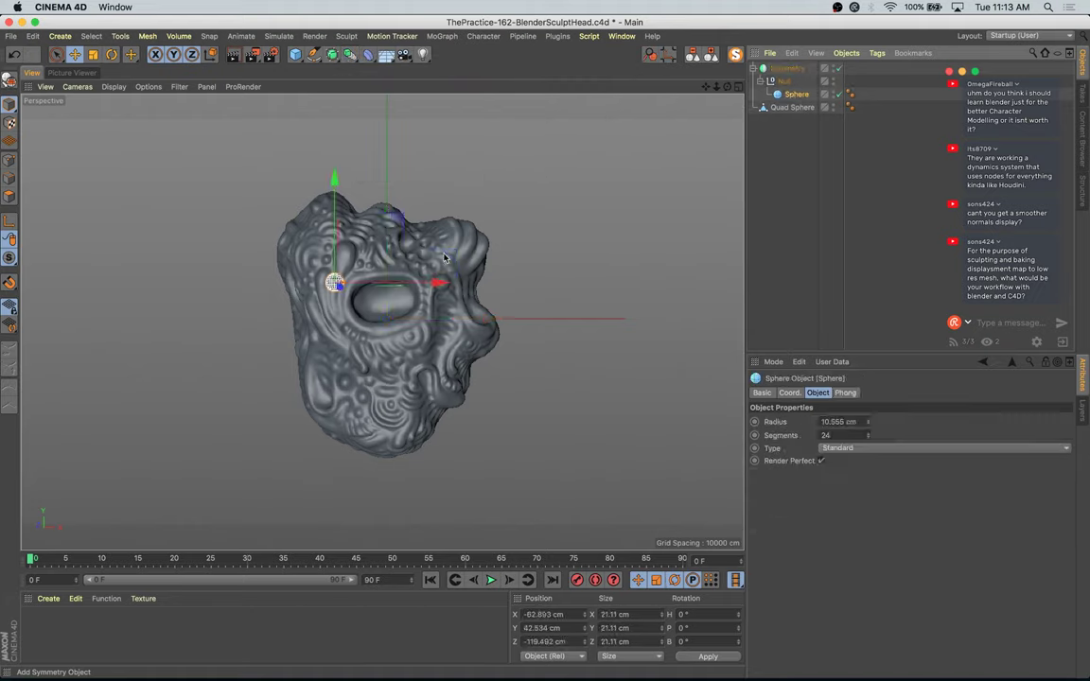
{"action": "left_click", "coordinate": [793, 70]}
Step: Try to align the Quad Sphere head with the mirrored eyes by shifting it slightly and rotating it about 6° in the top view
{"action": "left_click", "coordinate": [358, 414]}
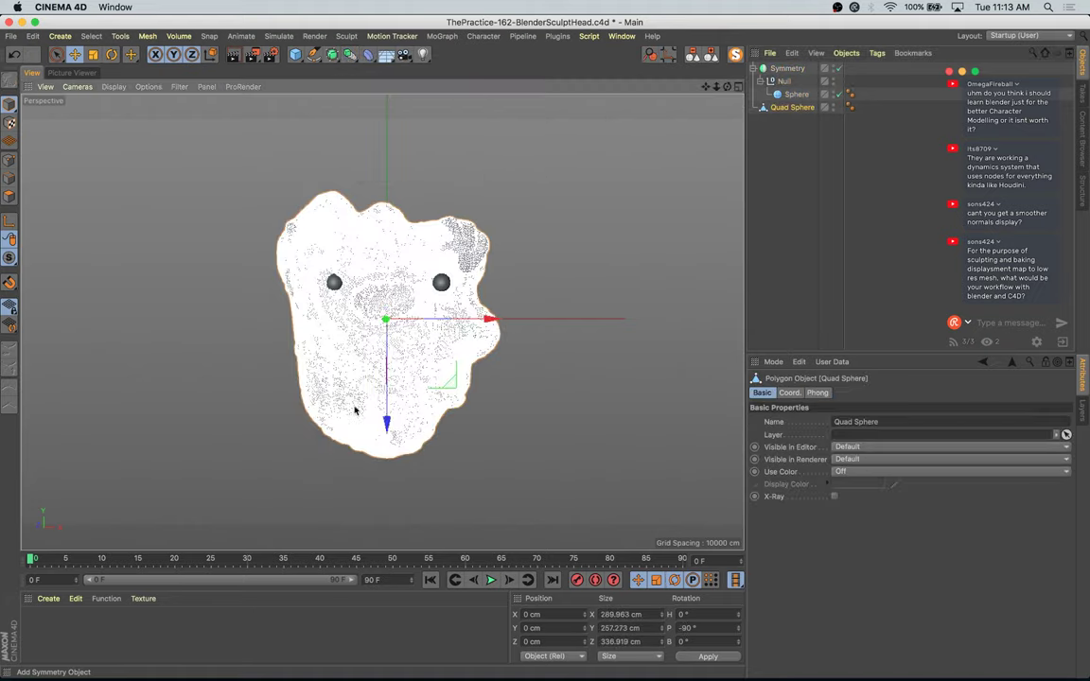
{"action": "left_click_drag", "start_coordinate": [457, 324], "coordinate": [466, 324]}
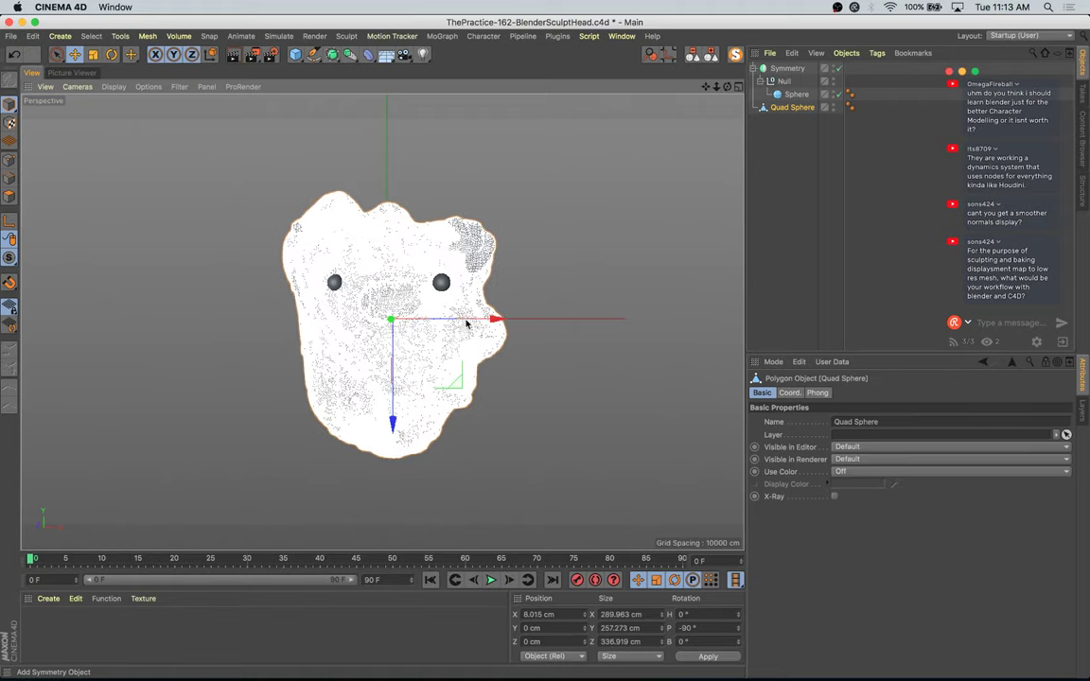
{"action": "middle_click", "coordinate": [527, 344]}
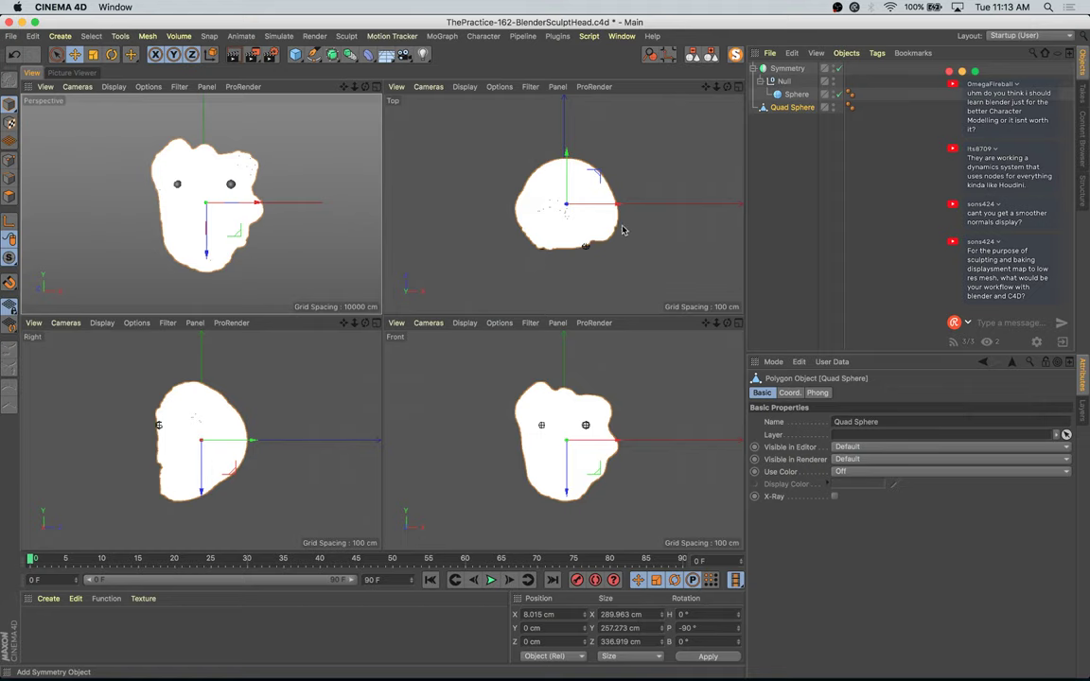
{"action": "key", "text": "r"}
{"action": "left_click_drag", "start_coordinate": [600, 225], "coordinate": [592, 227]}
{"action": "key", "text": "e"}
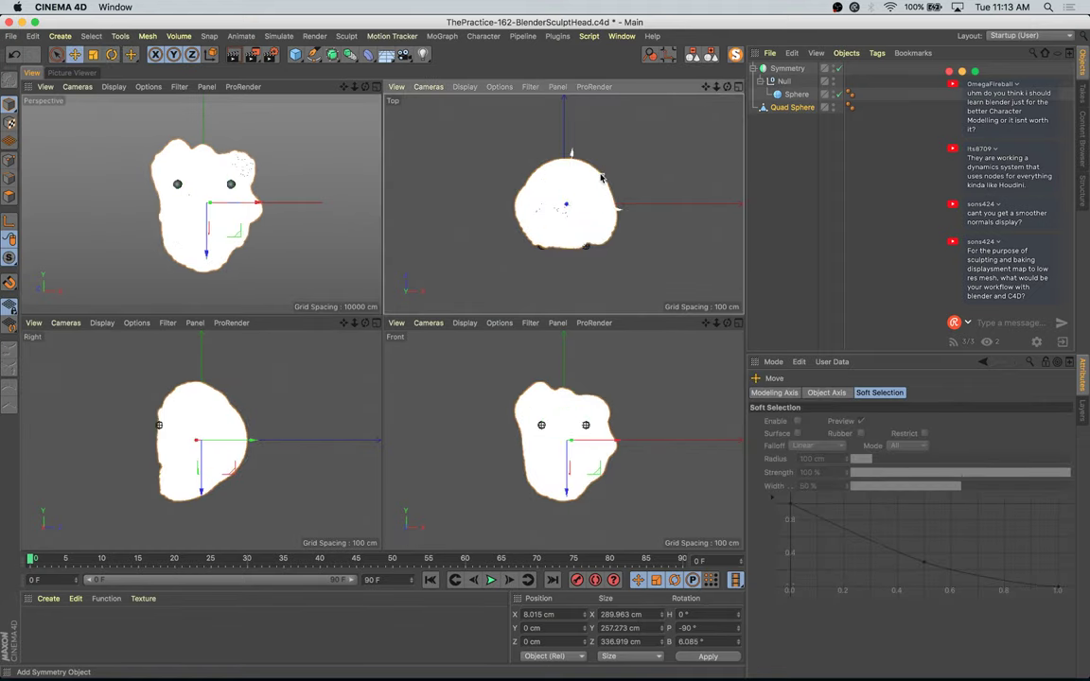
{"action": "left_click_drag", "start_coordinate": [602, 178], "coordinate": [600, 178]}
{"action": "left_click", "coordinate": [159, 183]}
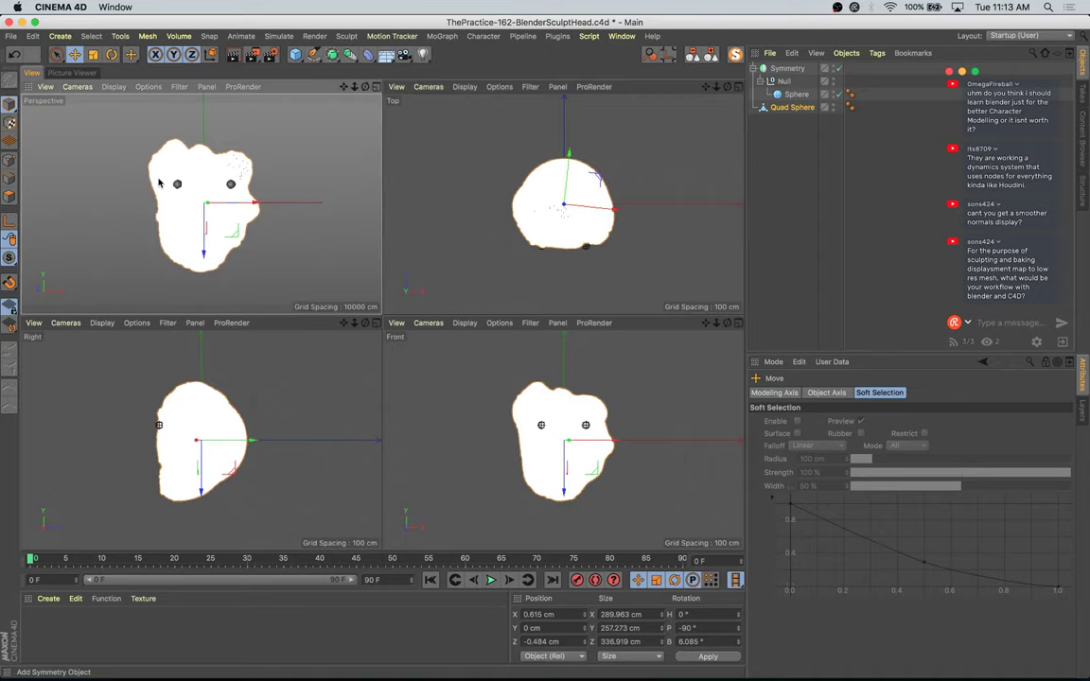
{"action": "middle_click", "coordinate": [159, 183]}
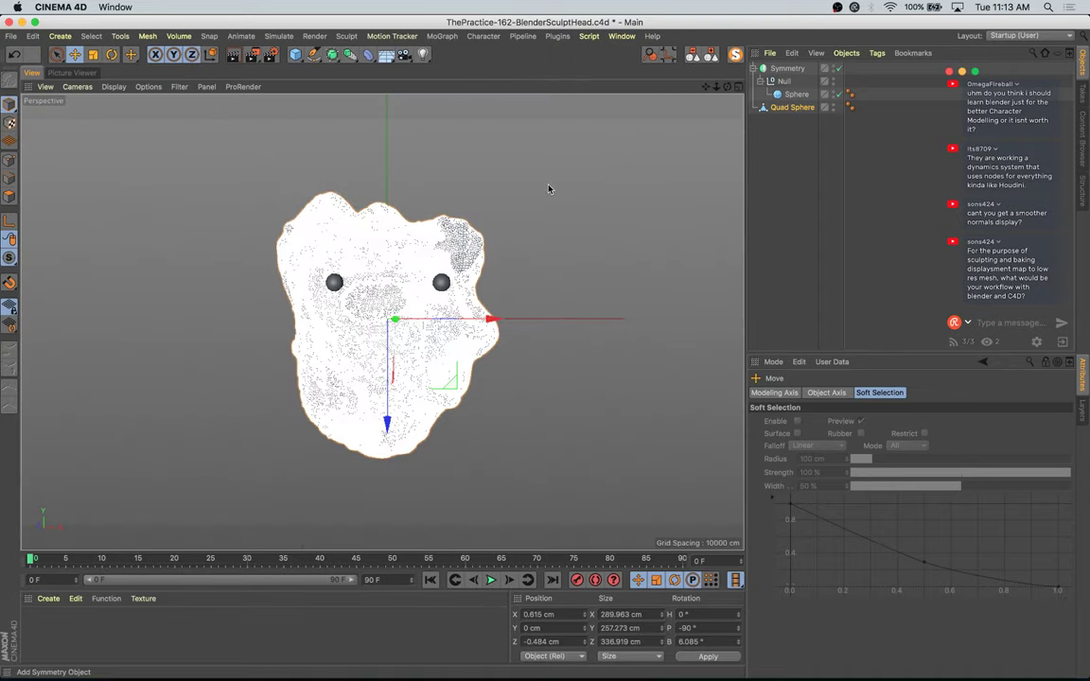
Step: Undo the head's shifts and rotation and clear the selection
{"action": "left_click", "coordinate": [427, 318]}
{"action": "key", "text": "super+z"}
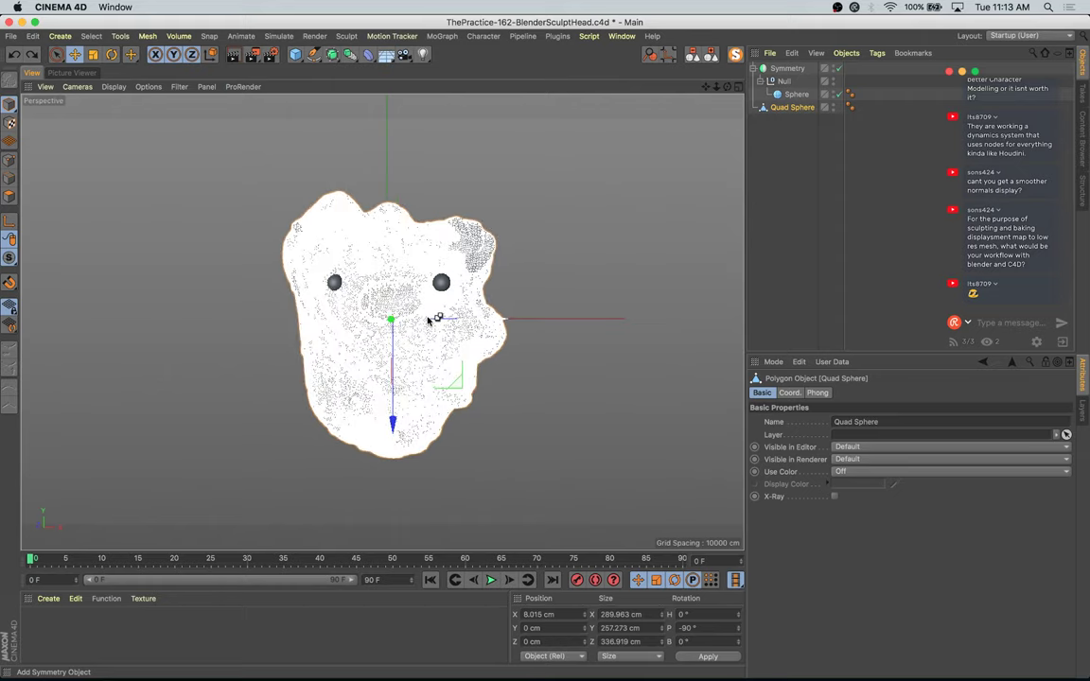
{"action": "key", "text": "super+z"}
{"action": "key", "text": "super+z"}
{"action": "left_click", "coordinate": [541, 271]}
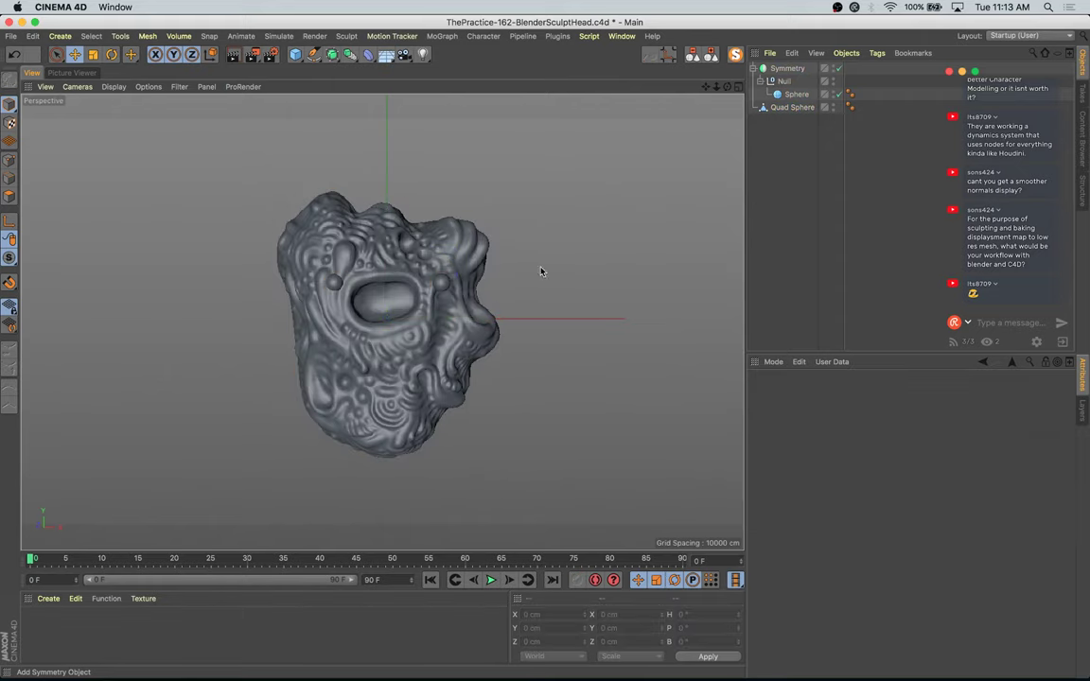
Step: Scale the Symmetry object down to about 90%, shift it to about X -12, Y 5, Z -8 cm and turn its heading about 2.3°
{"action": "left_click", "coordinate": [447, 286]}
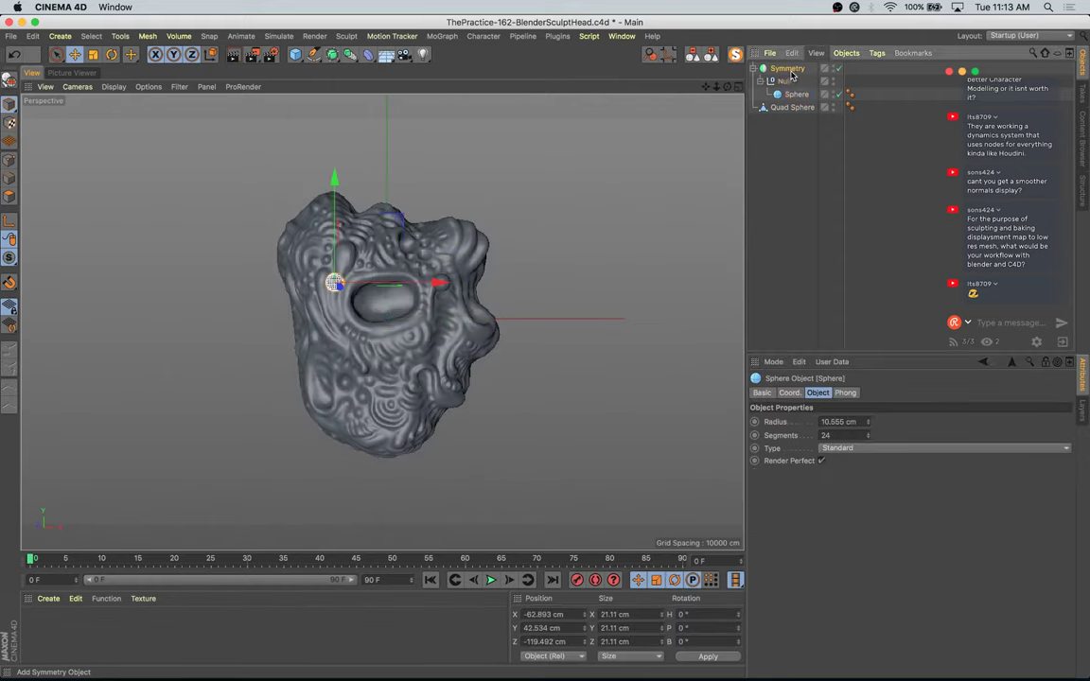
{"action": "key", "text": "t"}
{"action": "left_click_drag", "start_coordinate": [579, 198], "coordinate": [551, 214]}
{"action": "key", "text": "e"}
{"action": "left_click_drag", "start_coordinate": [449, 263], "coordinate": [374, 320]}
{"action": "key", "text": "r"}
{"action": "key", "text": "e"}
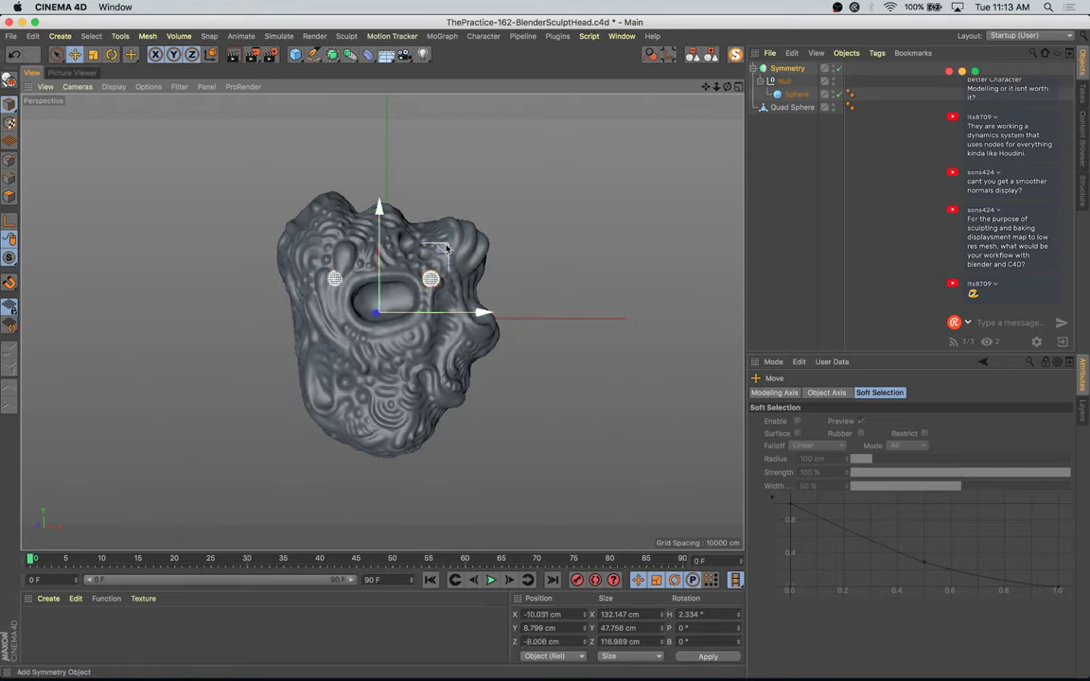
{"action": "left_click_drag", "start_coordinate": [449, 249], "coordinate": [449, 255]}
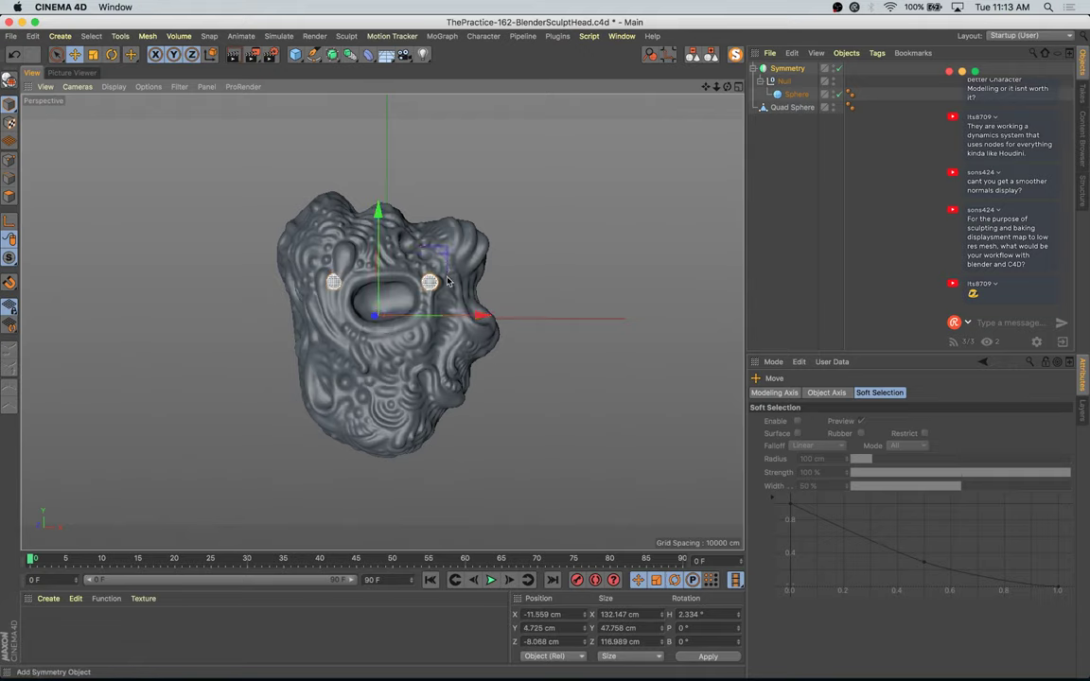
Step: Refine the mirrored eyes' heading to about 2.9° and move the pair lower on the face
{"action": "key", "text": "r"}
{"action": "left_click_drag", "start_coordinate": [426, 316], "coordinate": [437, 316]}
{"action": "key", "text": "e"}
{"action": "left_click_drag", "start_coordinate": [445, 256], "coordinate": [440, 254]}
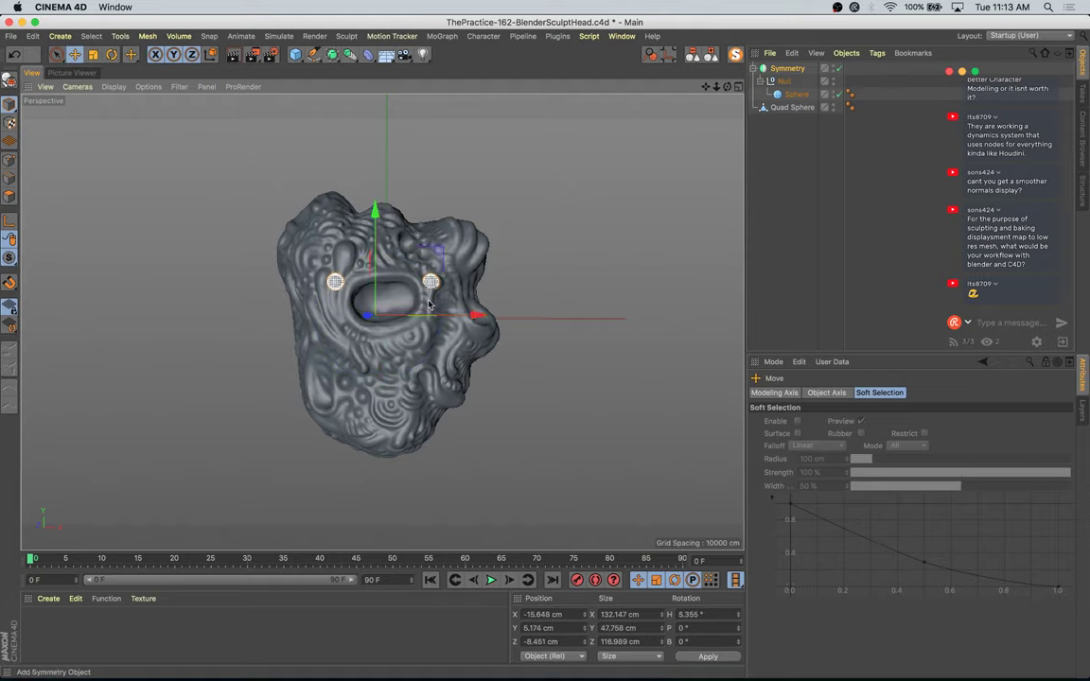
{"action": "key", "text": "r"}
{"action": "left_click_drag", "start_coordinate": [426, 316], "coordinate": [416, 316]}
{"action": "key", "text": "e"}
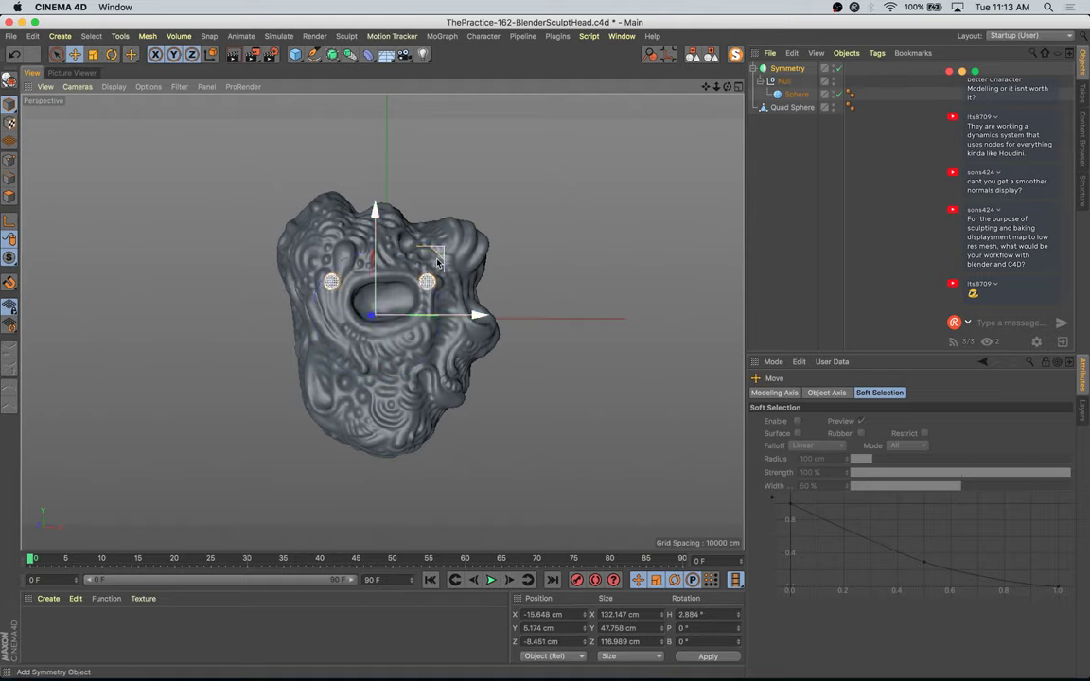
{"action": "left_click_drag", "start_coordinate": [438, 259], "coordinate": [427, 298]}
Step: Spread the mirrored eyes apart by moving the nested sphere outward to about X -64 cm
{"action": "left_click", "coordinate": [789, 95]}
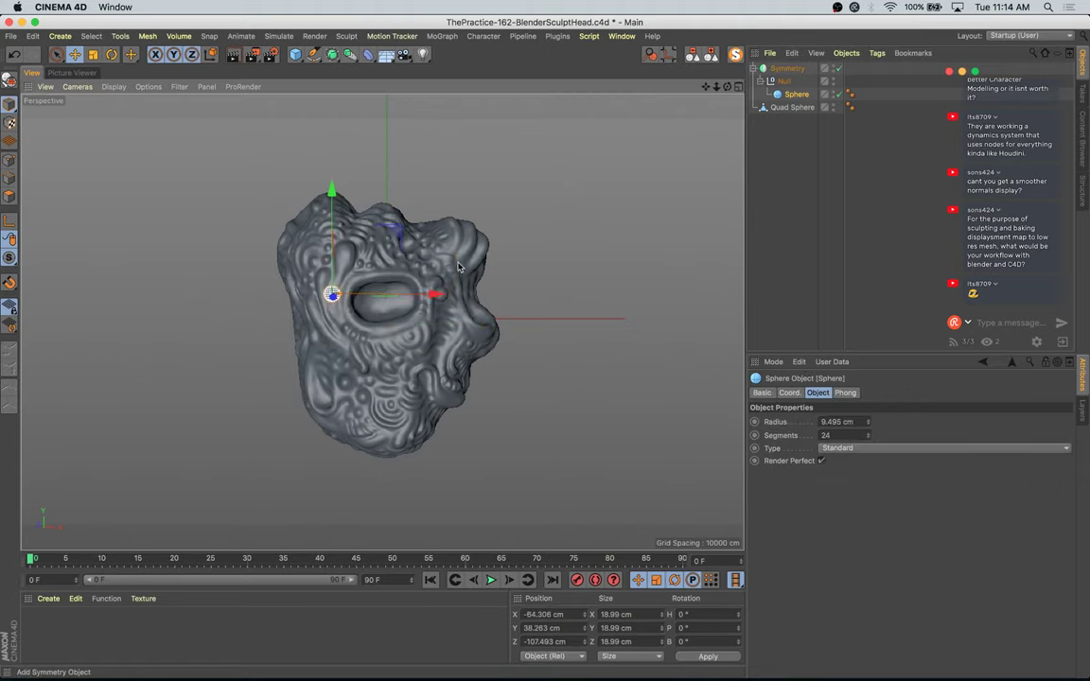
{"action": "left_click", "coordinate": [792, 72]}
{"action": "left_click_drag", "start_coordinate": [373, 326], "coordinate": [374, 324]}
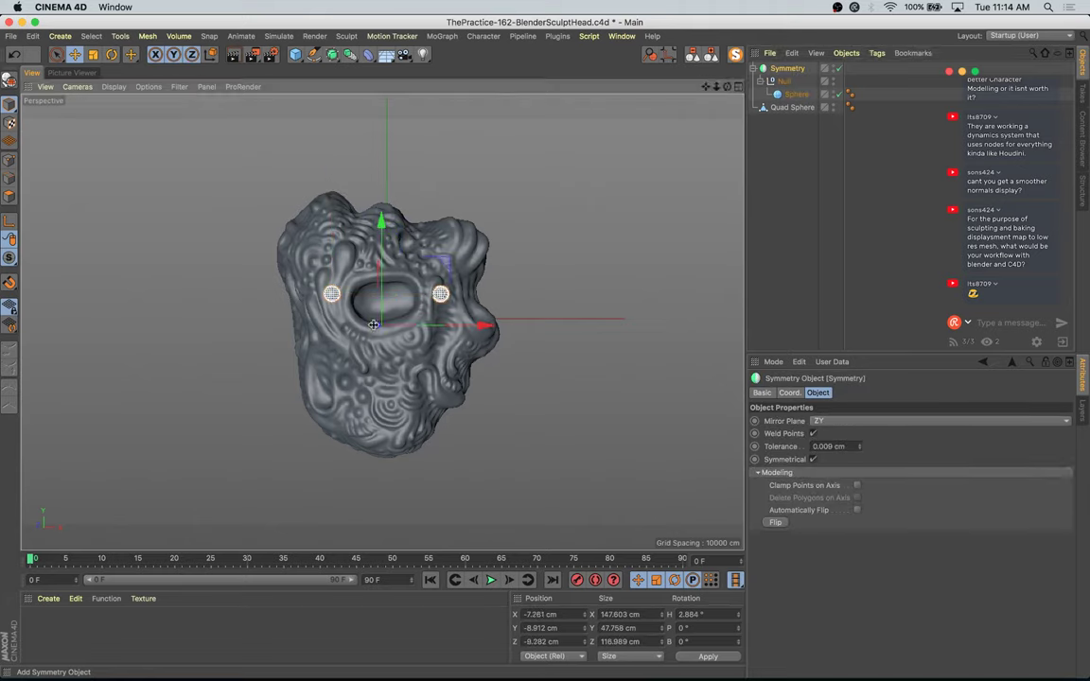
{"action": "key", "text": "super+z"}
Step: Enlarge the Symmetry object slightly, nudge it to about X -8.9, Y -8.9, Z -5.1 cm and save the project
{"action": "key", "text": "t"}
{"action": "left_click_drag", "start_coordinate": [528, 251], "coordinate": [531, 246]}
{"action": "key", "text": "e"}
{"action": "left_click_drag", "start_coordinate": [484, 325], "coordinate": [487, 328]}
{"action": "left_click_drag", "start_coordinate": [376, 326], "coordinate": [377, 328]}
{"action": "left_click_drag", "start_coordinate": [450, 328], "coordinate": [448, 327]}
{"action": "key", "text": "super+s"}
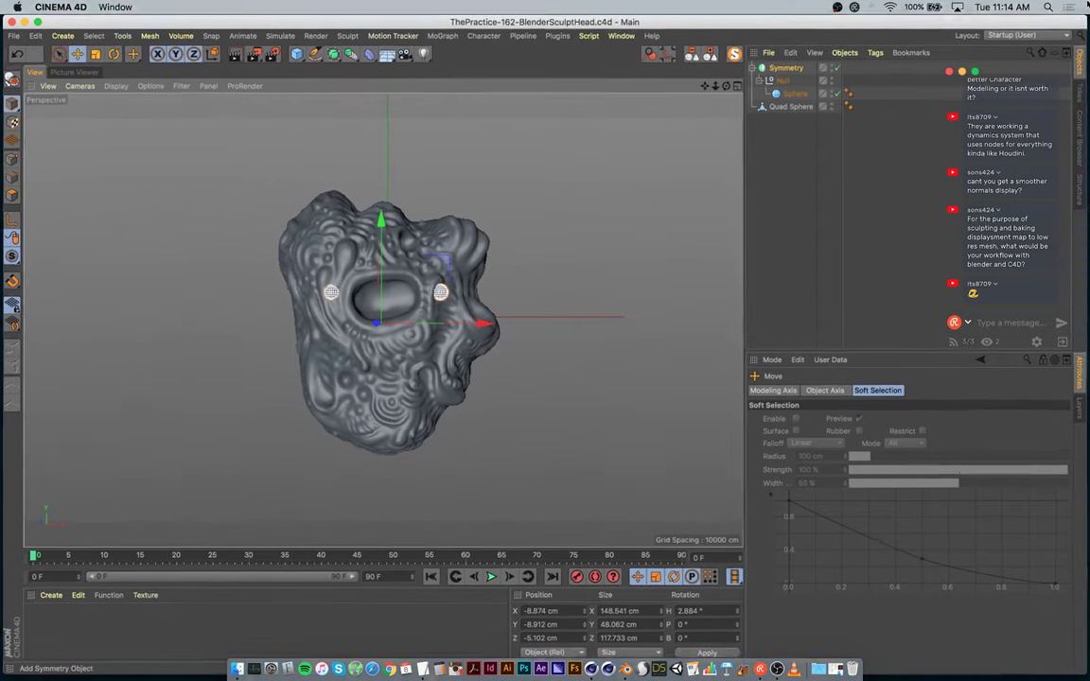
Step: Add a camera, place it last in the object hierarchy and look through it
{"action": "left_click", "coordinate": [859, 112]}
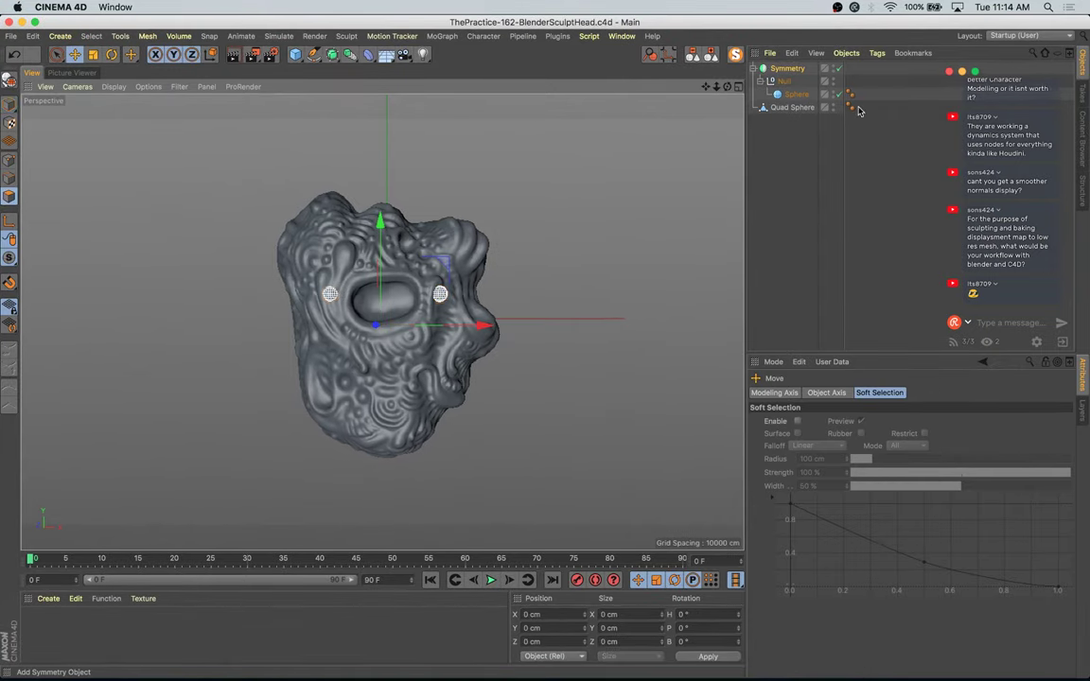
{"action": "left_click_drag", "start_coordinate": [425, 54], "coordinate": [445, 73]}
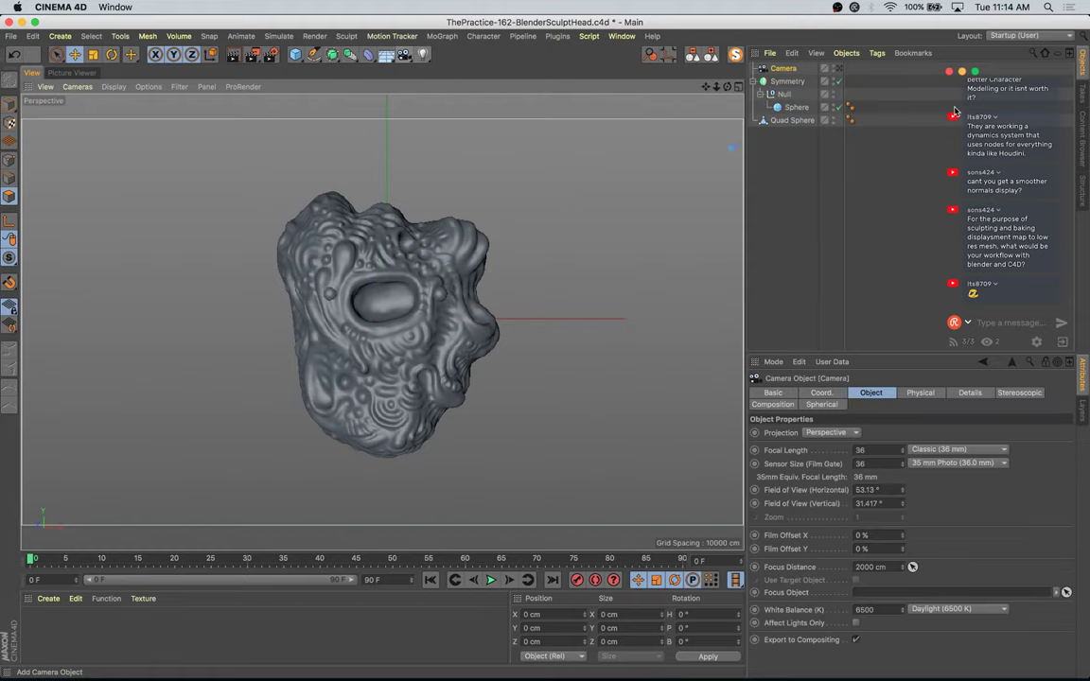
{"action": "left_click_drag", "start_coordinate": [781, 73], "coordinate": [823, 177]}
{"action": "left_click", "coordinate": [837, 122]}
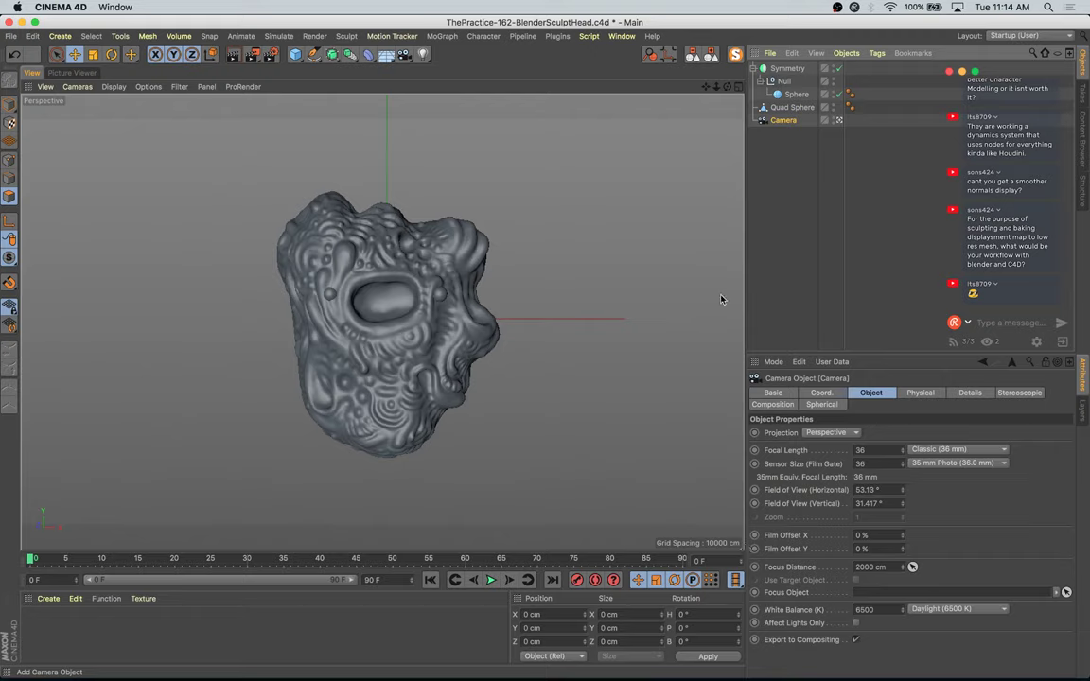
Step: Straighten the camera by setting its heading and pitch to 0° and its Y position to 0 cm
{"action": "left_click", "coordinate": [9, 105]}
{"action": "left_click", "coordinate": [692, 614]}
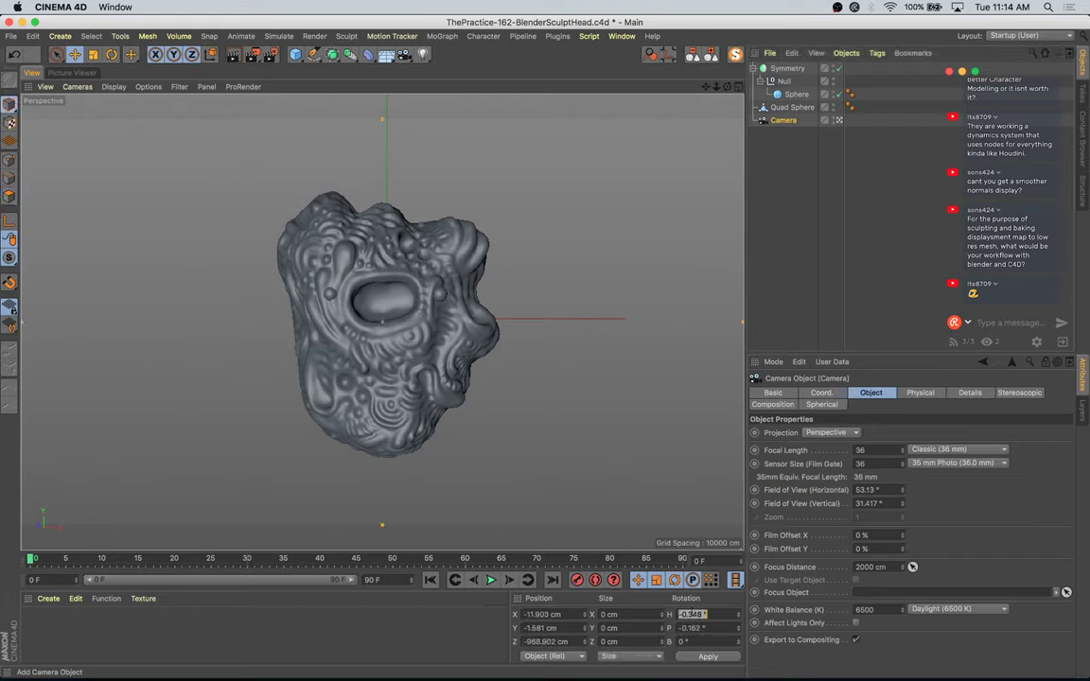
{"action": "type", "text": "0"}
{"action": "key", "text": "Tab"}
{"action": "type", "text": "0"}
{"action": "key", "text": "Return"}
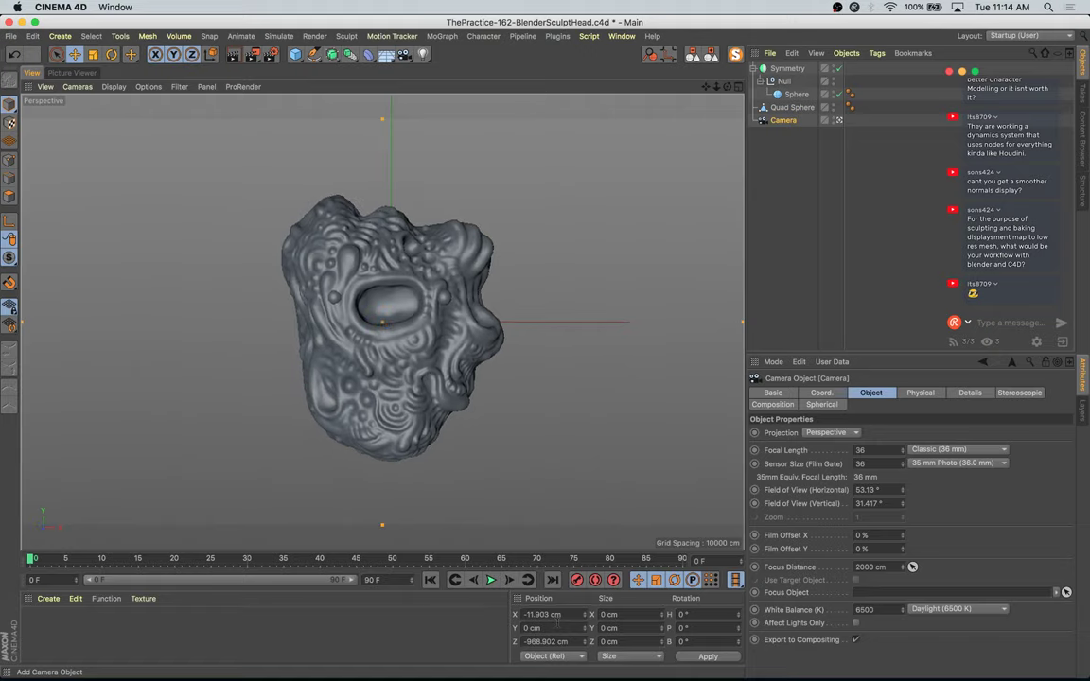
Step: Leave the camera view and examine up close how the mirrored eyes sit against the head's surface
{"action": "left_click", "coordinate": [388, 293]}
{"action": "left_click", "coordinate": [839, 120]}
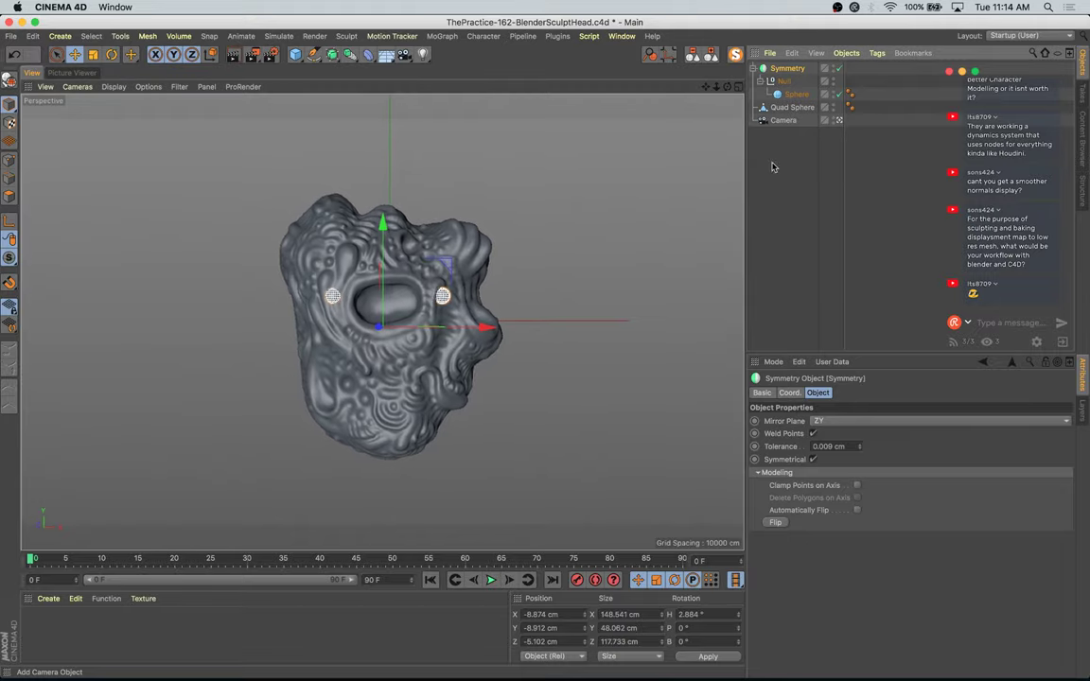
{"action": "left_click", "coordinate": [307, 248]}
{"action": "scroll", "coordinate": [307, 248], "scroll_direction": "up", "scroll_amount": 4}
{"action": "scroll", "coordinate": [369, 290], "scroll_direction": "up", "scroll_amount": 1}
{"action": "scroll", "coordinate": [396, 354], "scroll_direction": "up", "scroll_amount": 5}
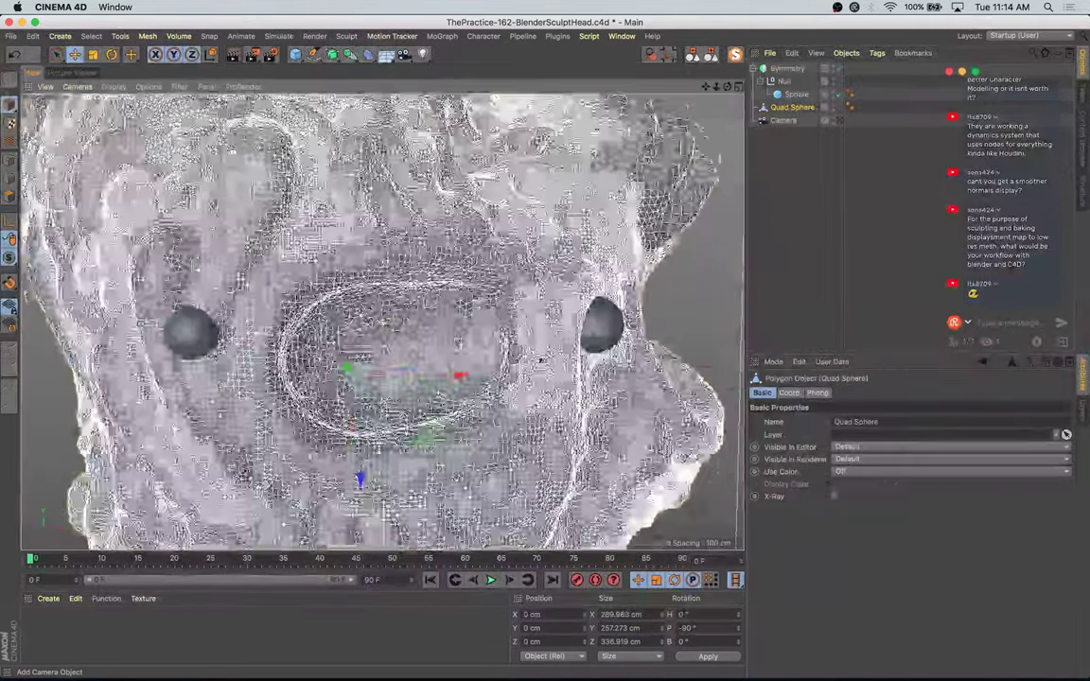
{"action": "middle_click_drag", "start_coordinate": [541, 361], "coordinate": [640, 252], "text": "alt"}
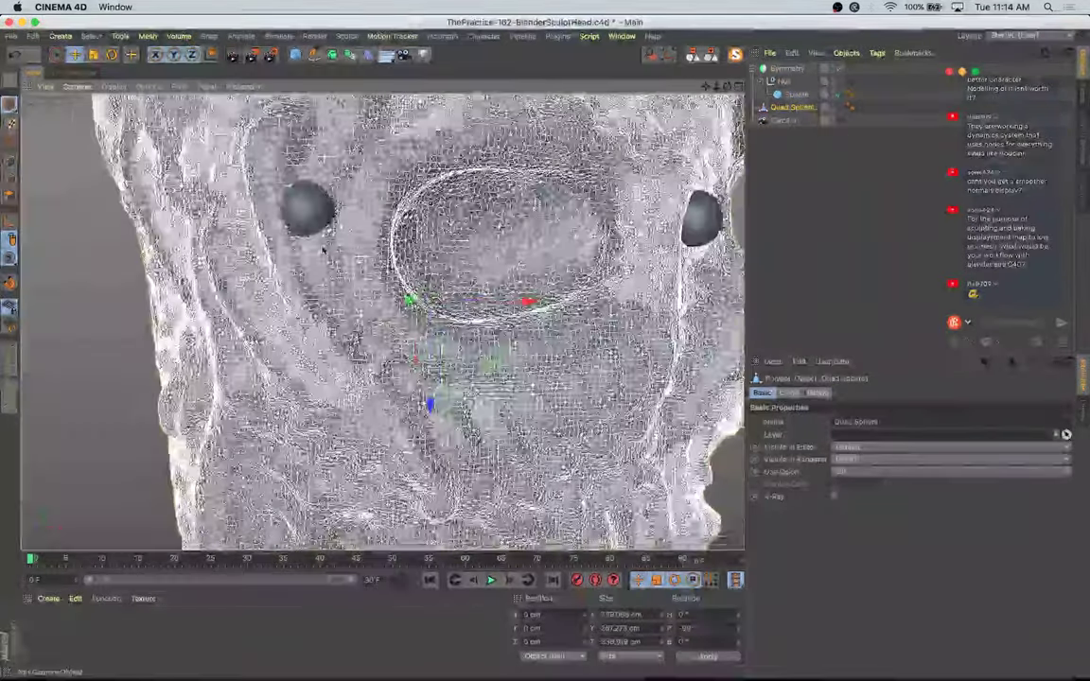
{"action": "left_click_drag", "start_coordinate": [640, 252], "coordinate": [632, 370], "text": "alt"}
{"action": "mouse_move", "coordinate": [632, 370]}
{"action": "middle_mouse_down", "text": "alt"}
{"action": "mouse_move", "coordinate": [496, 356]}
{"action": "mouse_move", "coordinate": [494, 377]}
{"action": "middle_mouse_up", "text": "alt"}
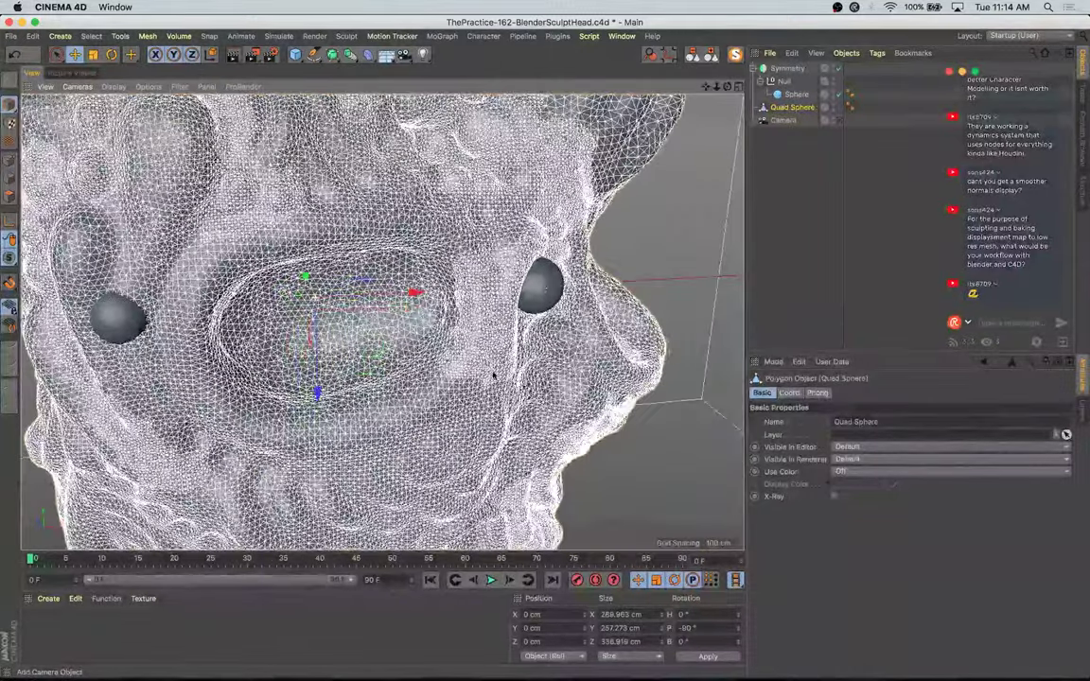
{"action": "left_click", "coordinate": [538, 286]}
{"action": "middle_click_drag", "start_coordinate": [343, 337], "coordinate": [459, 291], "text": "alt"}
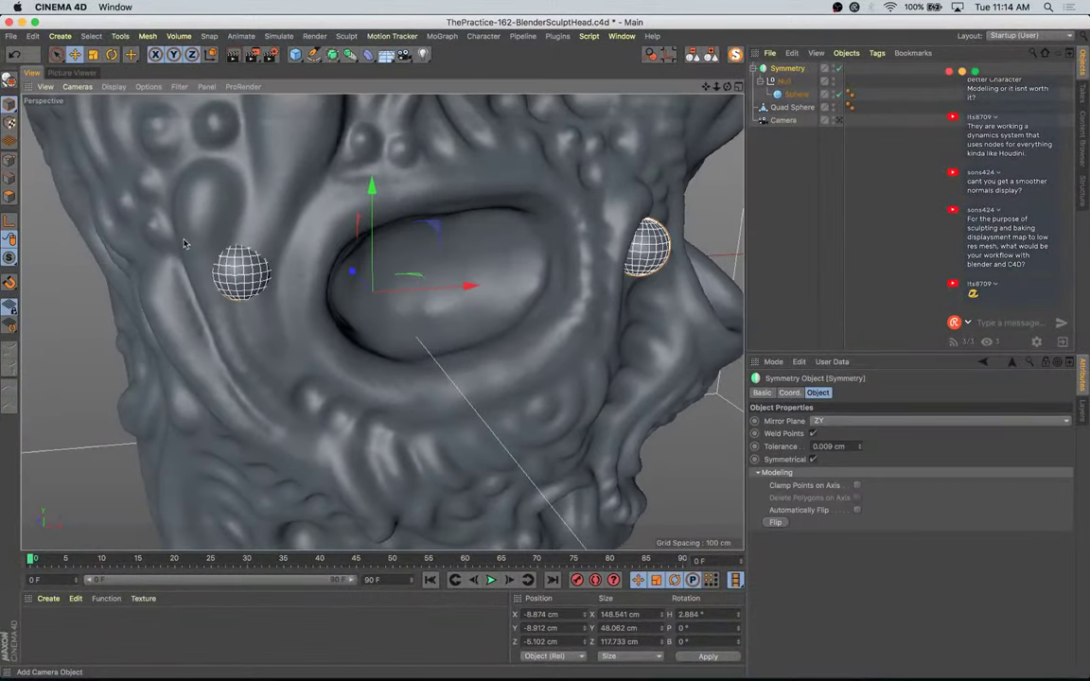
Step: Nudge the sphere inside the Symmetry object along its Z axis and enlarge the mirrored eyes slightly
{"action": "left_click_drag", "start_coordinate": [614, 254], "coordinate": [490, 222], "text": "alt"}
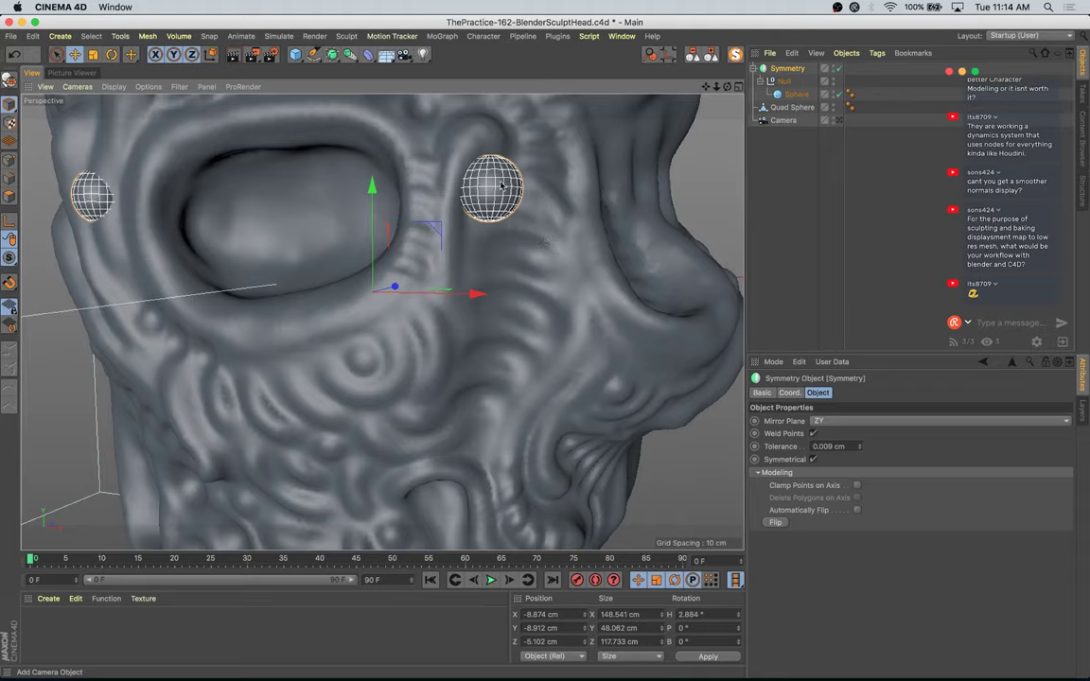
{"action": "left_click", "coordinate": [500, 186]}
{"action": "left_click_drag", "start_coordinate": [98, 119], "coordinate": [100, 124]}
{"action": "left_click_drag", "start_coordinate": [177, 197], "coordinate": [174, 200]}
{"action": "left_click_drag", "start_coordinate": [382, 321], "coordinate": [275, 294], "text": "alt"}
{"action": "middle_click_drag", "start_coordinate": [275, 294], "coordinate": [437, 429], "text": "alt"}
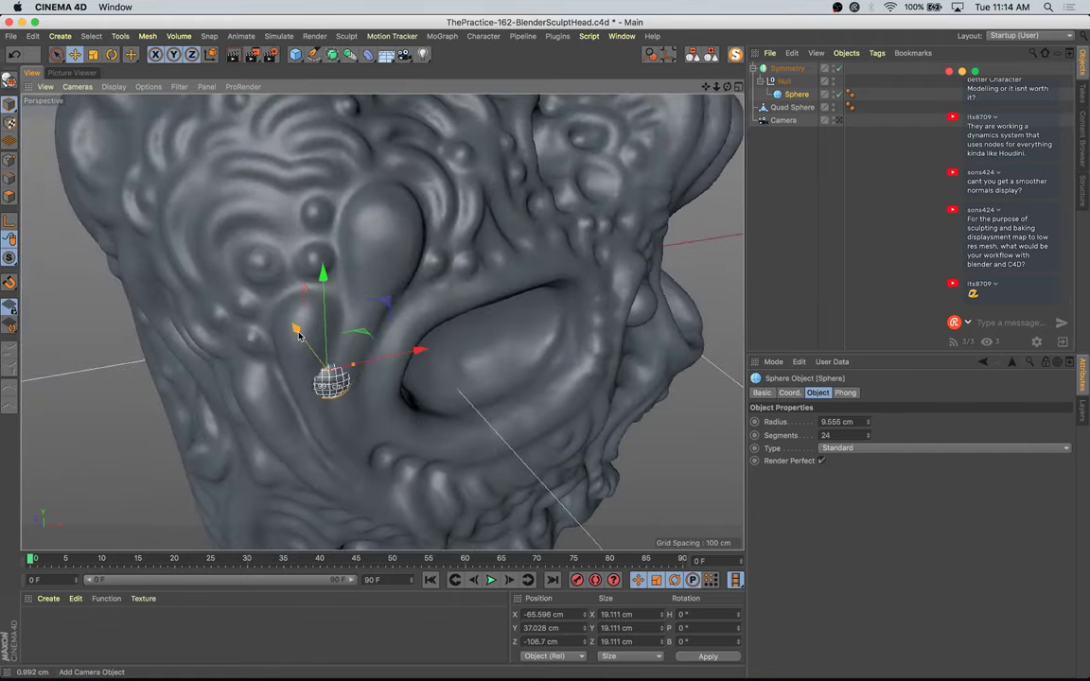
{"action": "key", "text": "t"}
{"action": "left_click_drag", "start_coordinate": [400, 348], "coordinate": [530, 339]}
Step: Select the head's polygons around the near eye with Live Selection in Soft Selection mode, using a 1 cm falloff radius
{"action": "left_click", "coordinate": [11, 195]}
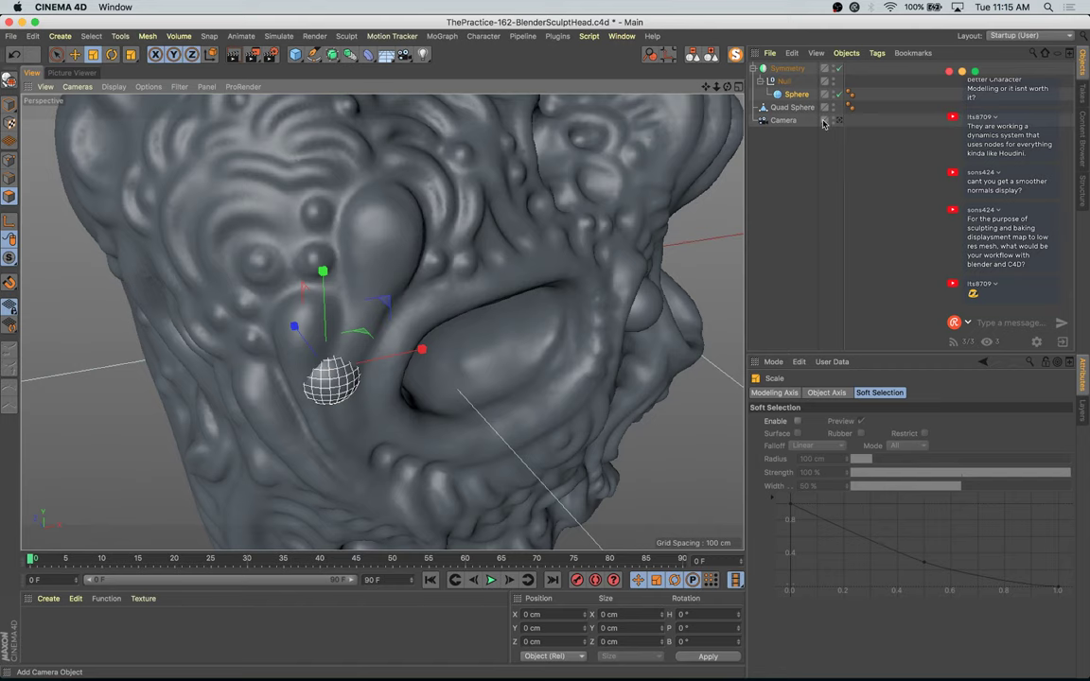
{"action": "left_click", "coordinate": [792, 107]}
{"action": "key", "text": "9"}
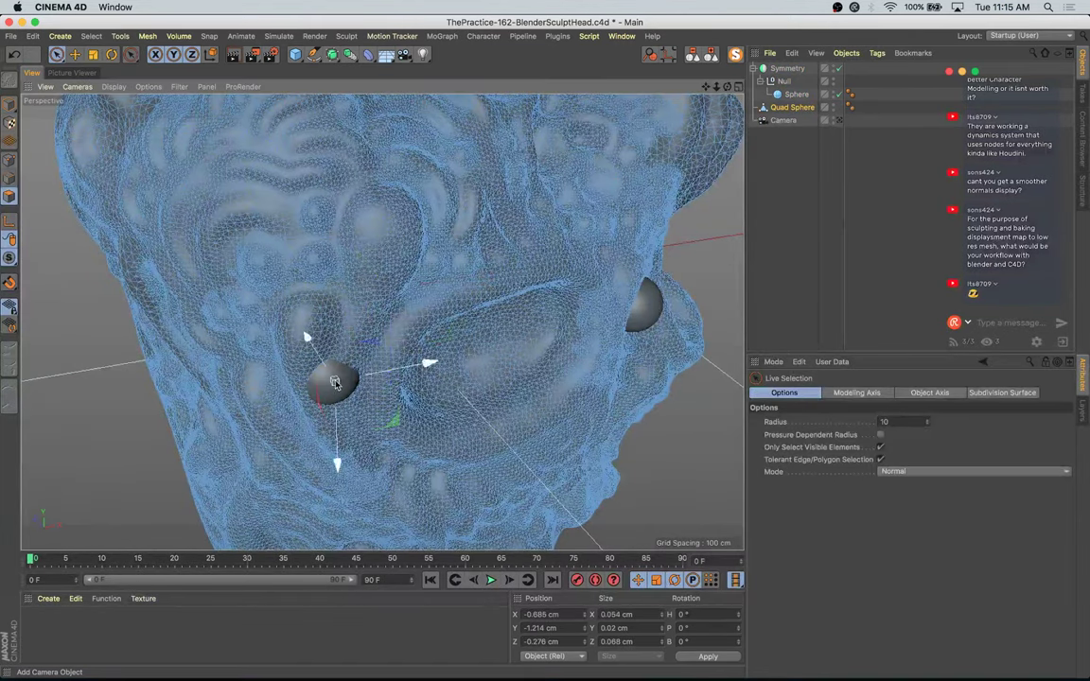
{"action": "left_click", "coordinate": [956, 470]}
{"action": "left_click", "coordinate": [960, 513]}
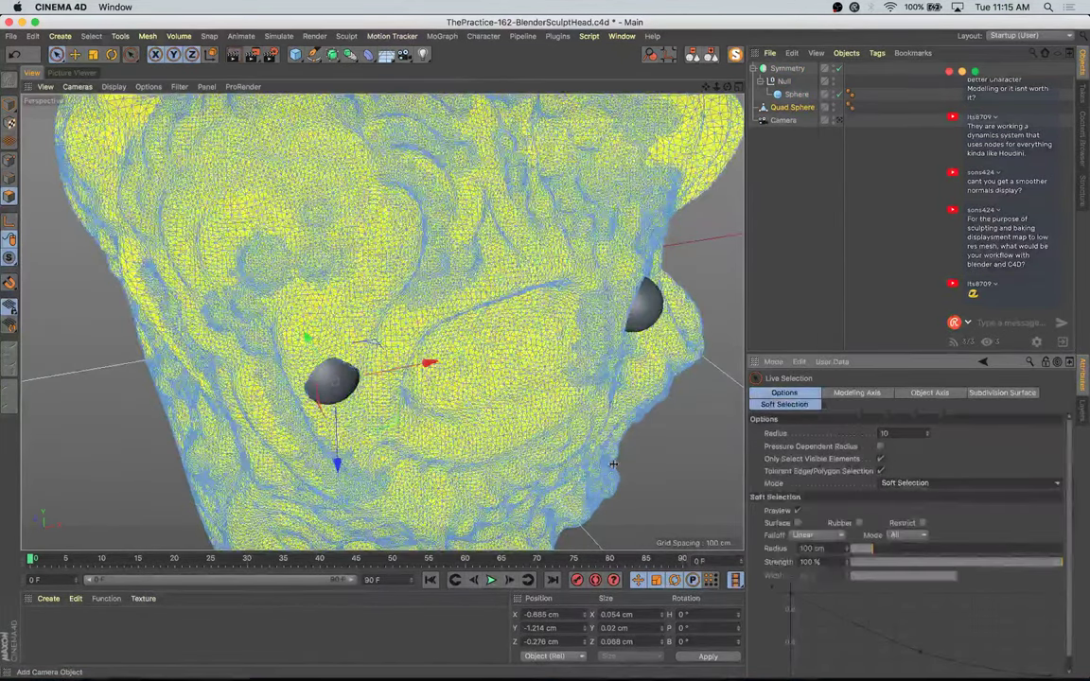
{"action": "left_click_drag", "start_coordinate": [866, 553], "coordinate": [850, 549]}
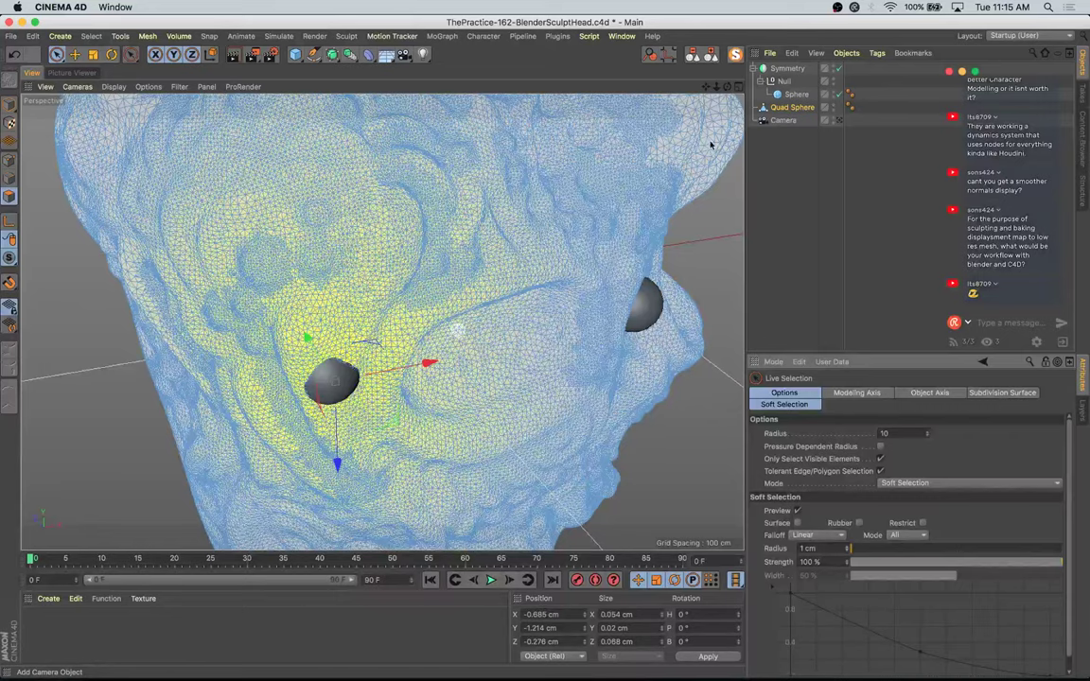
Step: Scale the head, mirrored eyes and camera up together as whole objects until the head measures about 669 × 593 × 777 cm
{"action": "left_click", "coordinate": [736, 57]}
{"action": "left_click", "coordinate": [838, 95]}
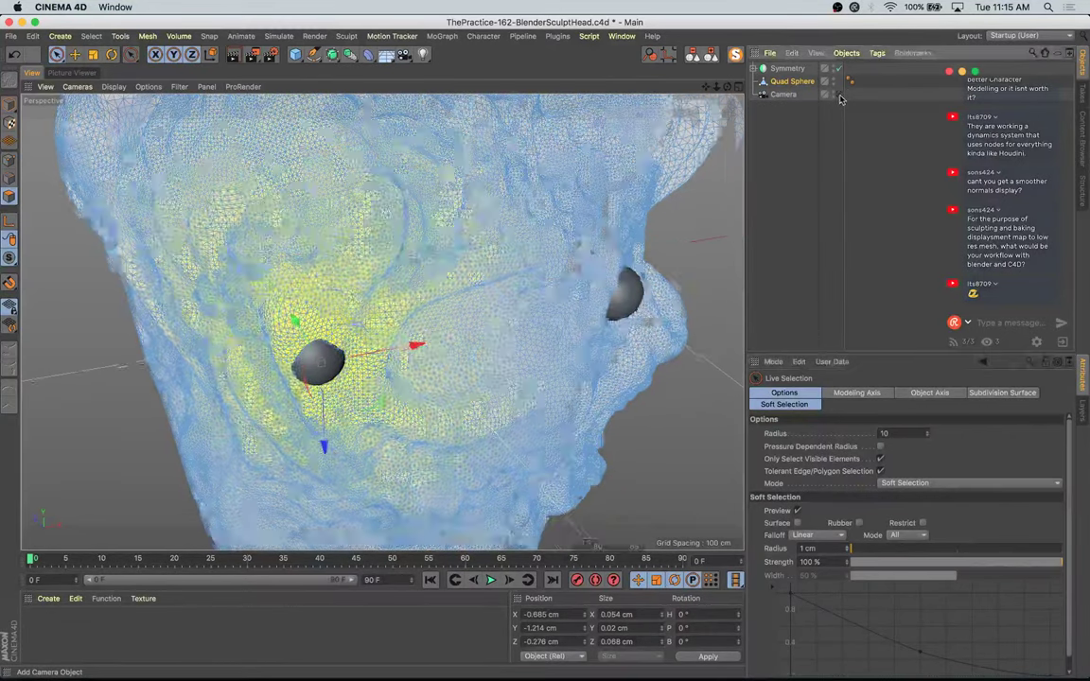
{"action": "key", "text": "super+a"}
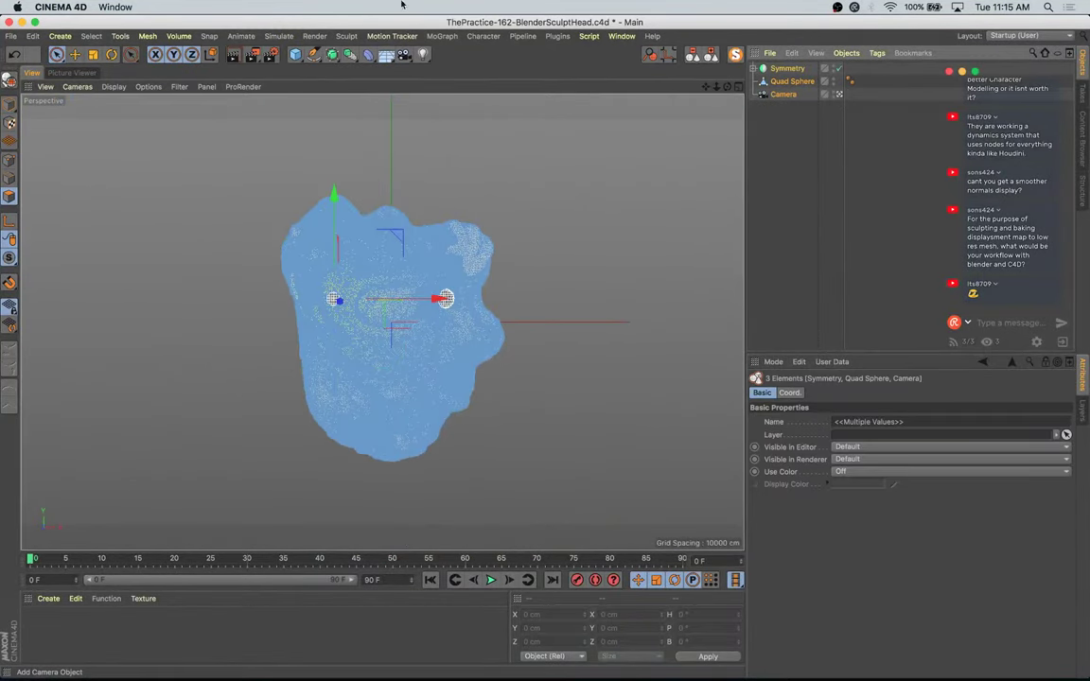
{"action": "left_click", "coordinate": [11, 103]}
{"action": "key", "text": "t"}
{"action": "mouse_move", "coordinate": [225, 418]}
{"action": "left_mouse_down"}
{"action": "mouse_move", "coordinate": [581, 355]}
{"action": "mouse_move", "coordinate": [1022, 318]}
{"action": "left_mouse_up"}
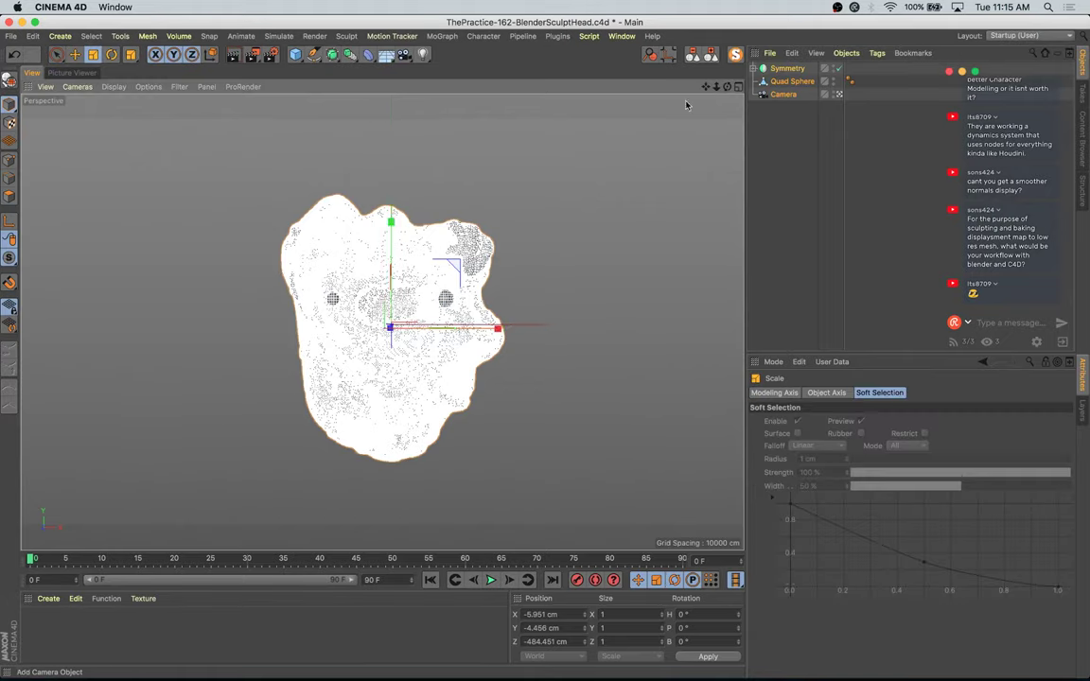
Step: Leave the camera view and move the Symmetry and Quad Sphere objects together to X, Y and Z position 0 cm
{"action": "left_click", "coordinate": [794, 151]}
{"action": "left_click", "coordinate": [795, 81]}
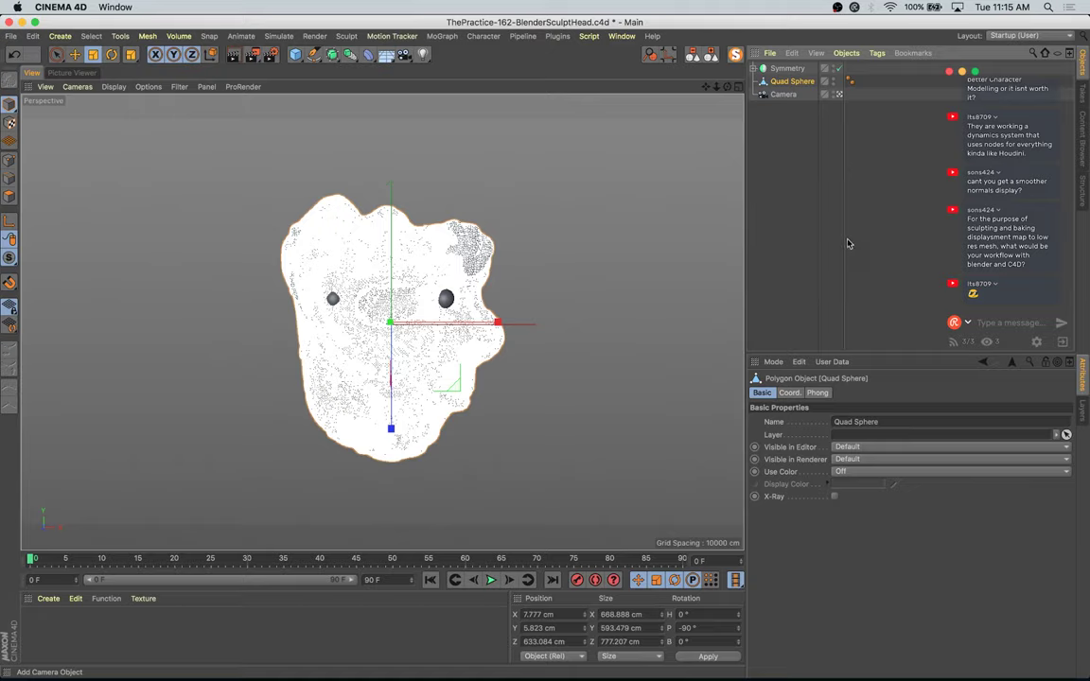
{"action": "left_click", "coordinate": [839, 95]}
{"action": "left_click_drag", "start_coordinate": [426, 261], "coordinate": [480, 277], "text": "alt"}
{"action": "key", "text": "o"}
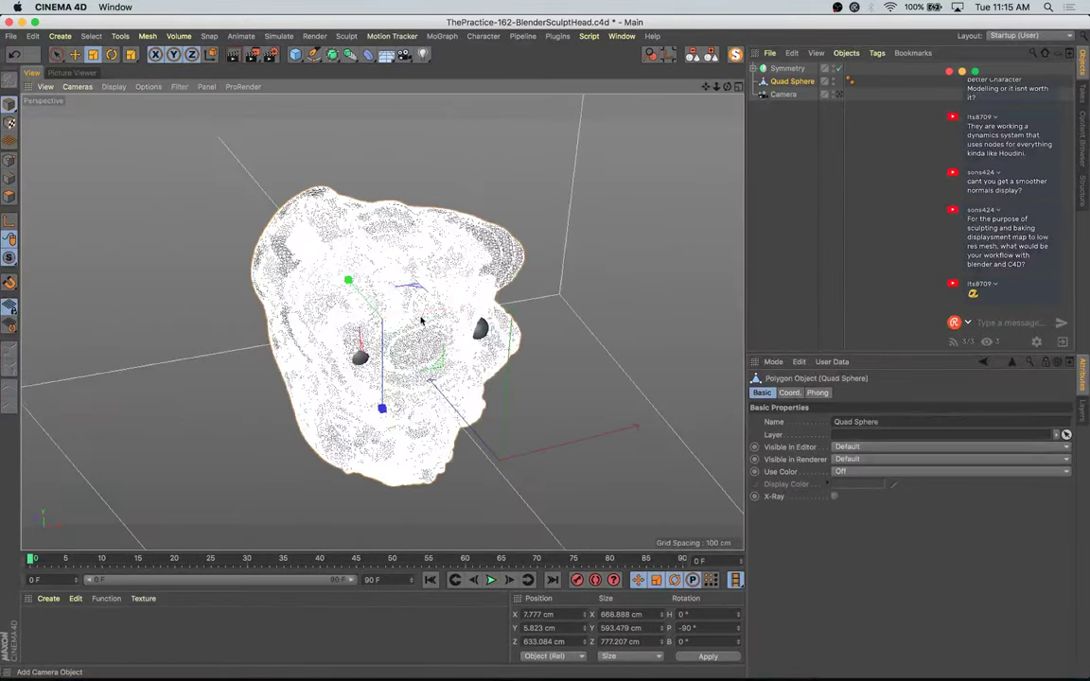
{"action": "left_click_drag", "start_coordinate": [421, 319], "coordinate": [471, 322], "text": "alt"}
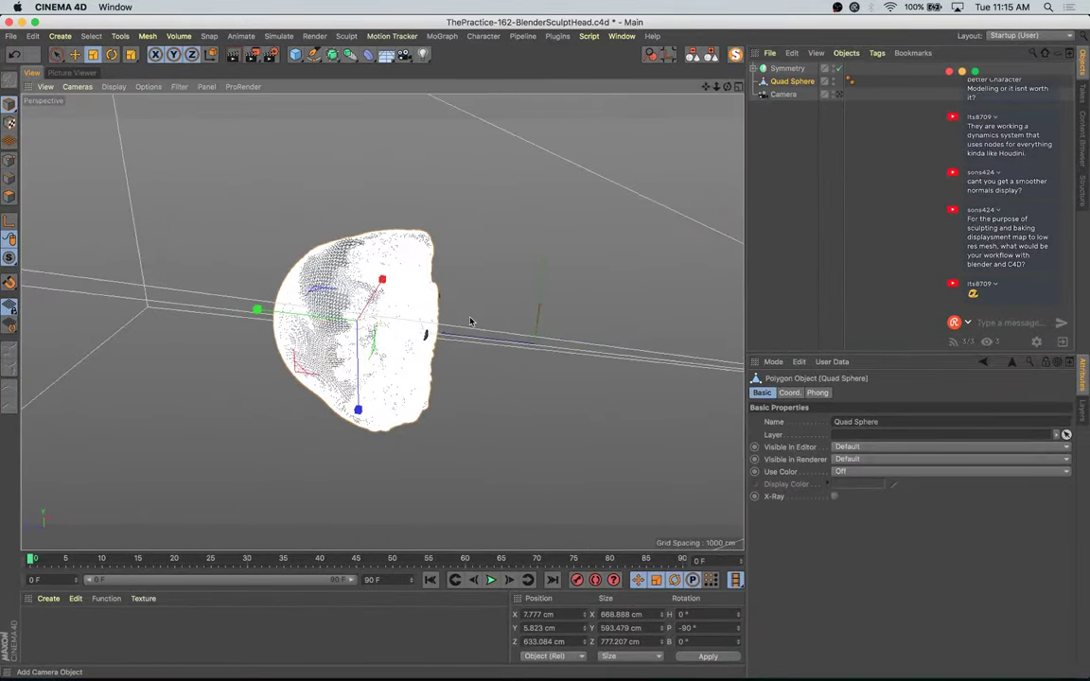
{"action": "left_click", "coordinate": [788, 69]}
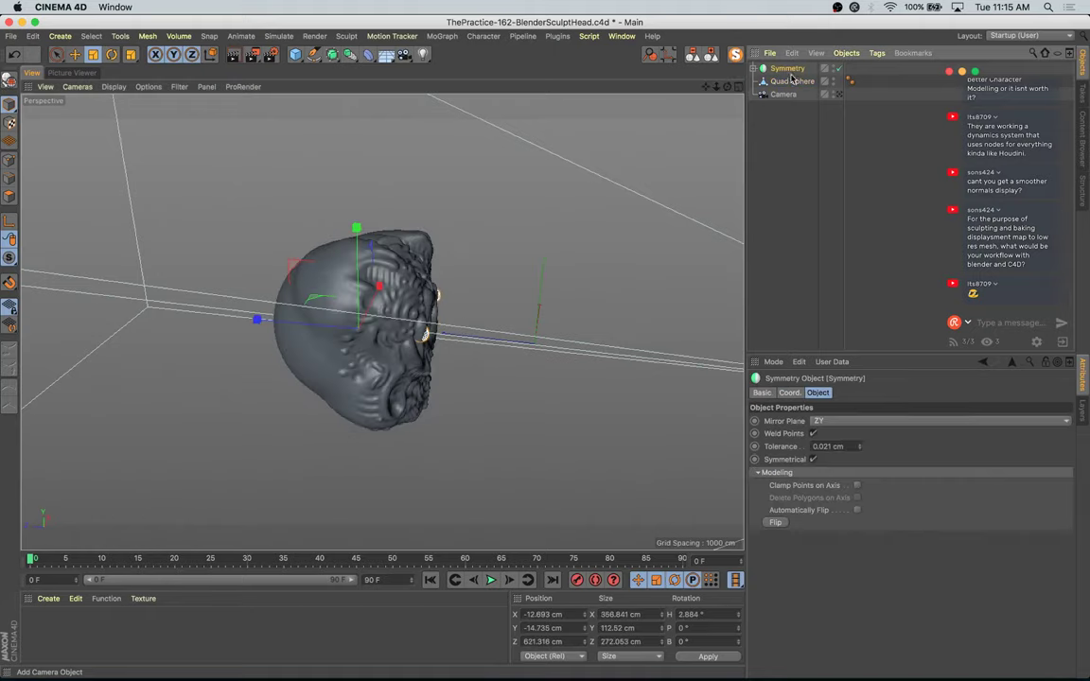
{"action": "left_click", "coordinate": [791, 82], "text": "ctrl"}
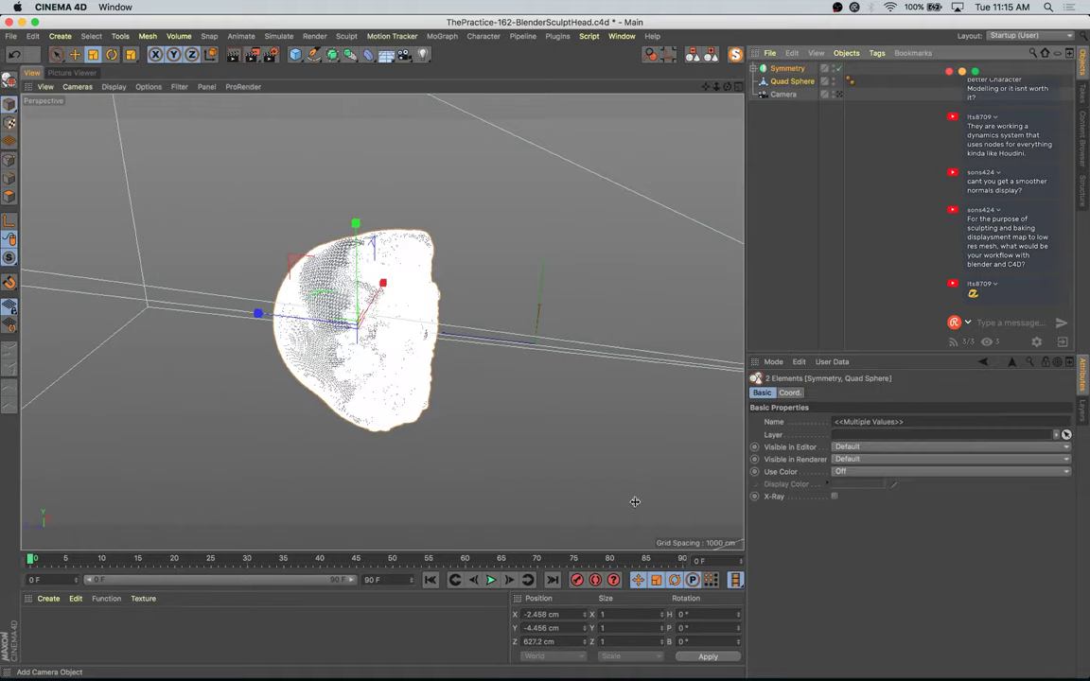
{"action": "left_click", "coordinate": [550, 614]}
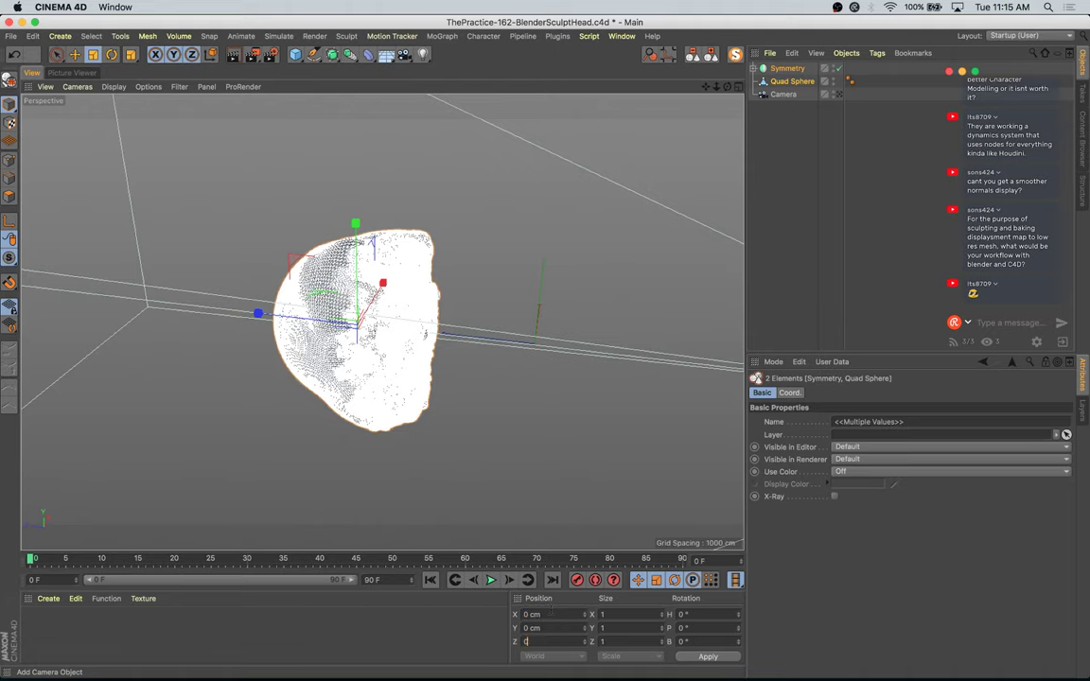
{"action": "key", "text": "Return"}
Step: Move the soft-selected polygons of the head around the near eye slightly, and return to whole-object mode with nothing selected
{"action": "key", "text": "s"}
{"action": "left_click_drag", "start_coordinate": [567, 351], "coordinate": [387, 302], "text": "alt"}
{"action": "scroll", "coordinate": [392, 306], "scroll_direction": "up", "scroll_amount": 3}
{"action": "left_click", "coordinate": [396, 311]}
{"action": "left_click_drag", "start_coordinate": [541, 218], "coordinate": [369, 296], "text": "alt"}
{"action": "left_click", "coordinate": [8, 194]}
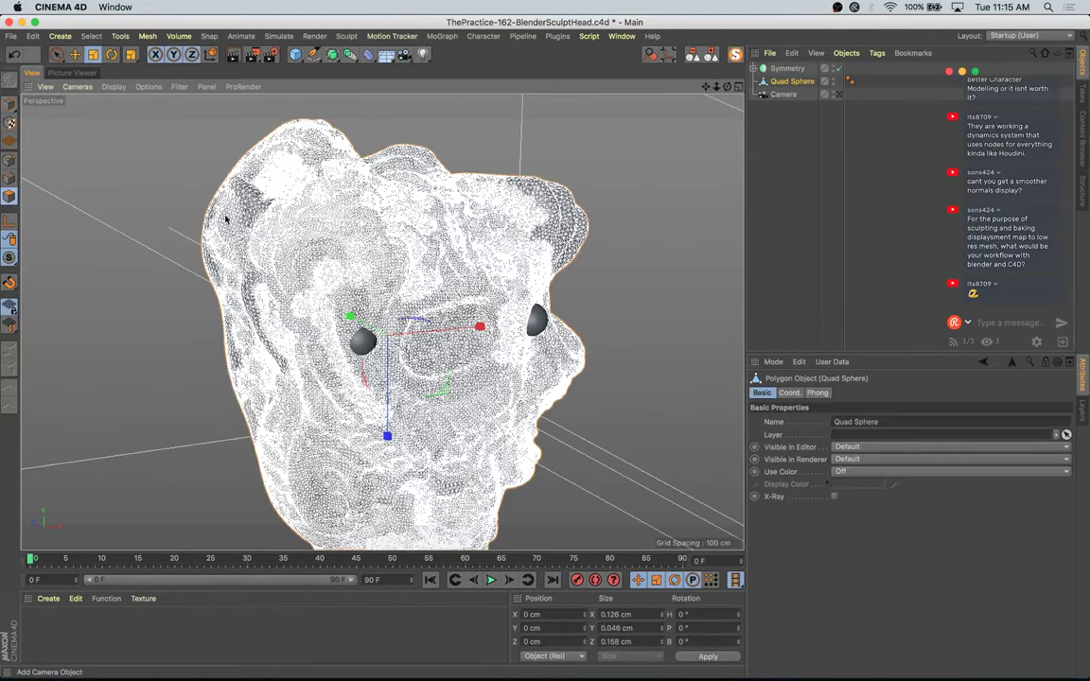
{"action": "left_click", "coordinate": [787, 81]}
{"action": "scroll", "coordinate": [433, 328], "scroll_direction": "up", "scroll_amount": 3}
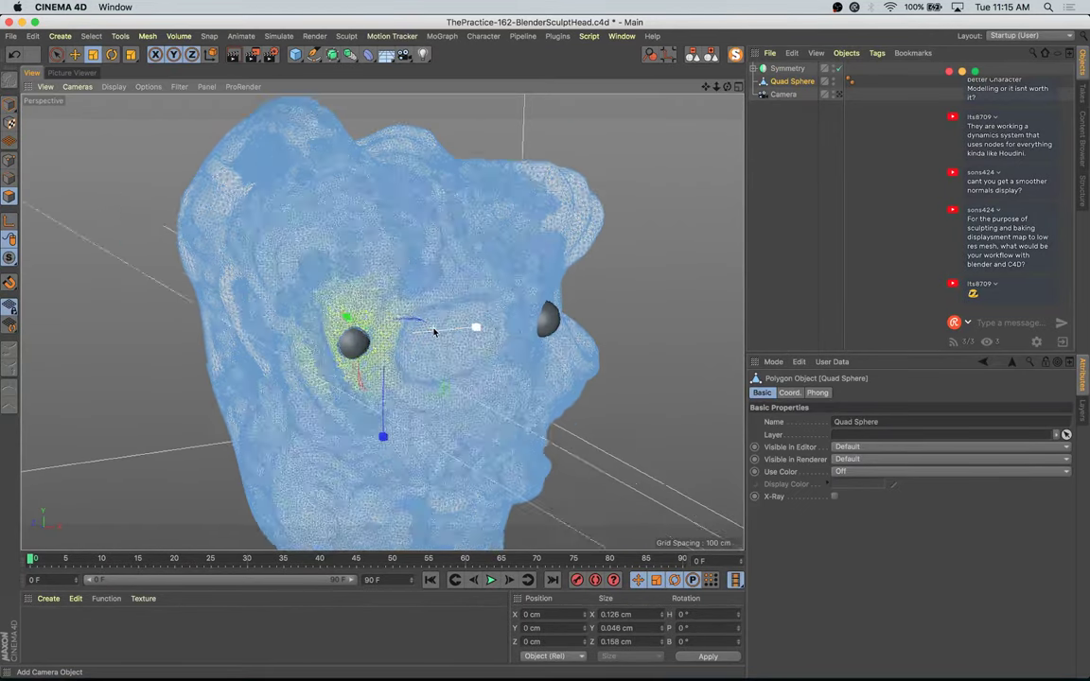
{"action": "key", "text": "e"}
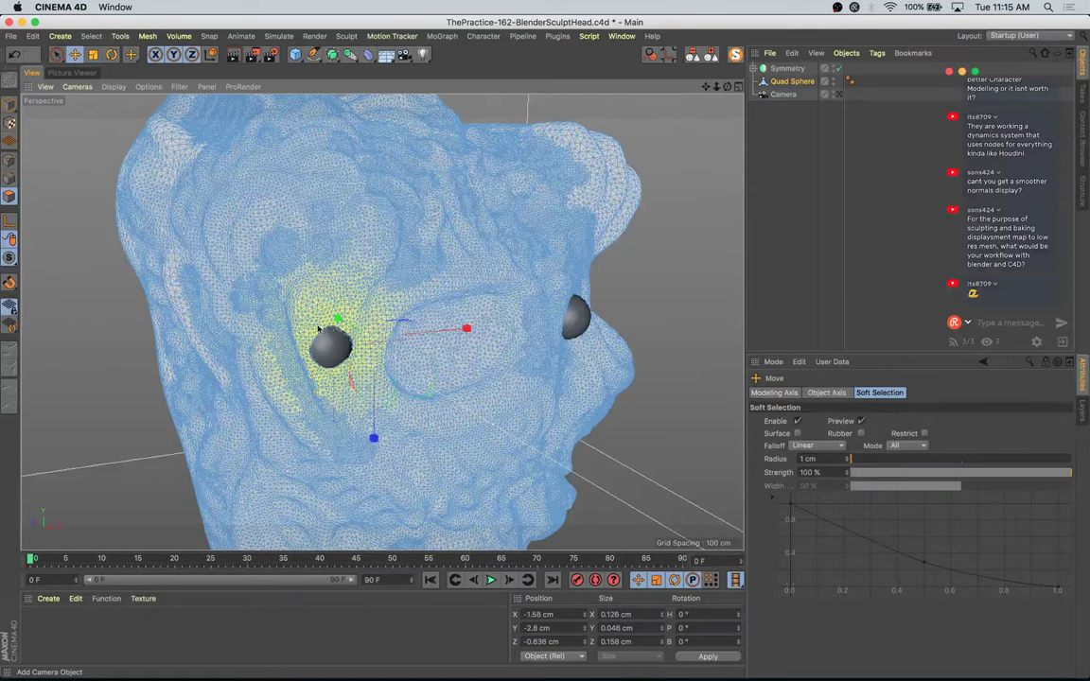
{"action": "scroll", "coordinate": [323, 339], "scroll_direction": "up", "scroll_amount": 2}
{"action": "left_click_drag", "start_coordinate": [313, 338], "coordinate": [306, 334]}
{"action": "left_click", "coordinate": [9, 104]}
{"action": "left_click", "coordinate": [49, 146]}
Step: Look through the camera again and nudge the Symmetry object so the mirrored eyes sit slightly deeper in the head
{"action": "mouse_move", "coordinate": [375, 347]}
{"action": "left_mouse_down", "text": "alt"}
{"action": "mouse_move", "coordinate": [389, 304]}
{"action": "mouse_move", "coordinate": [363, 295]}
{"action": "left_mouse_up", "text": "alt"}
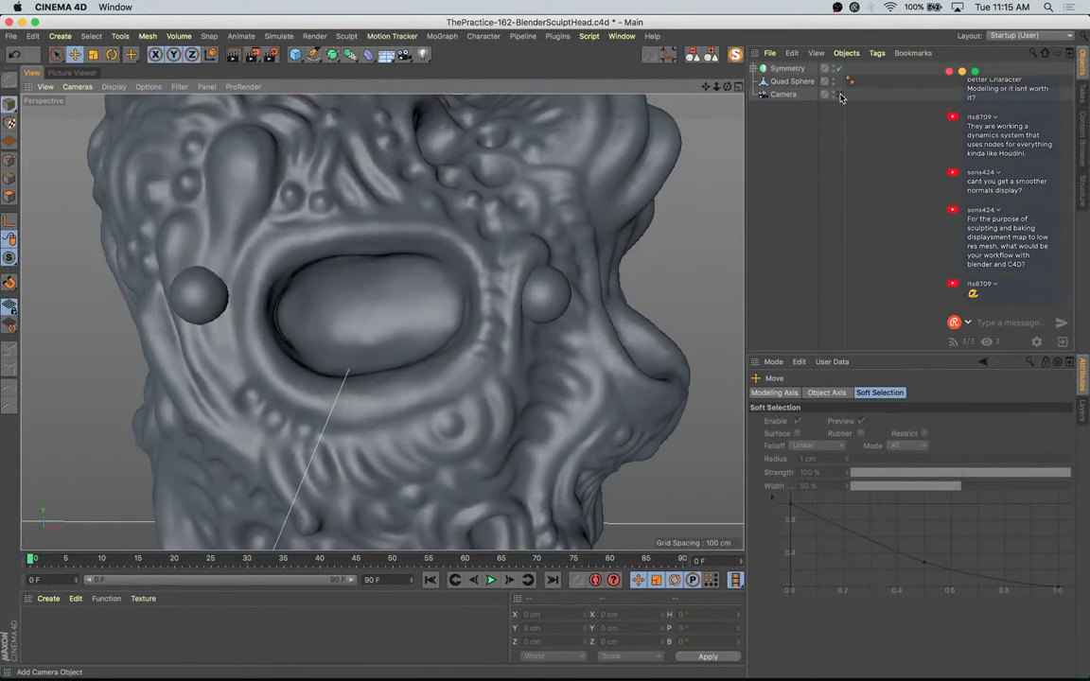
{"action": "left_click", "coordinate": [839, 94]}
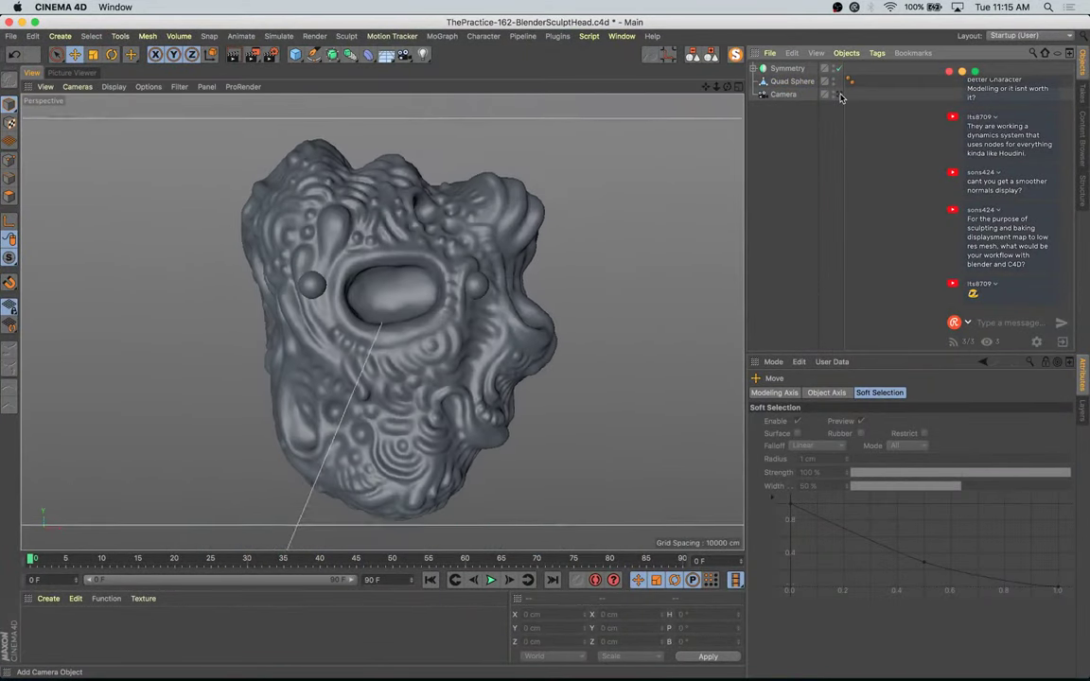
{"action": "left_click", "coordinate": [438, 319]}
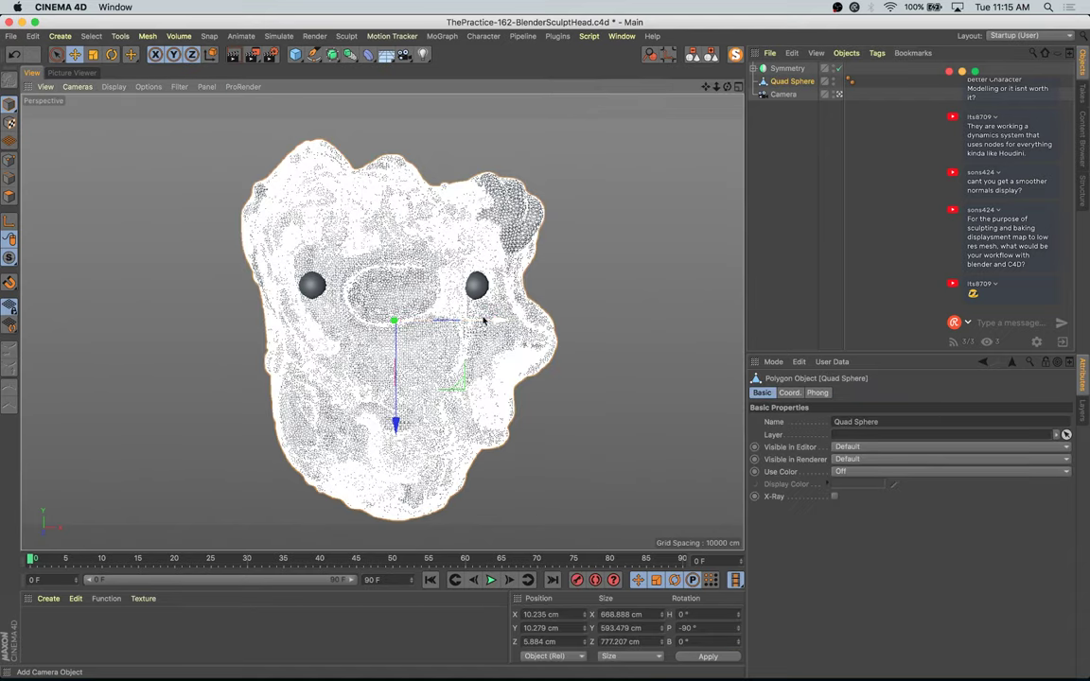
{"action": "left_click", "coordinate": [463, 298]}
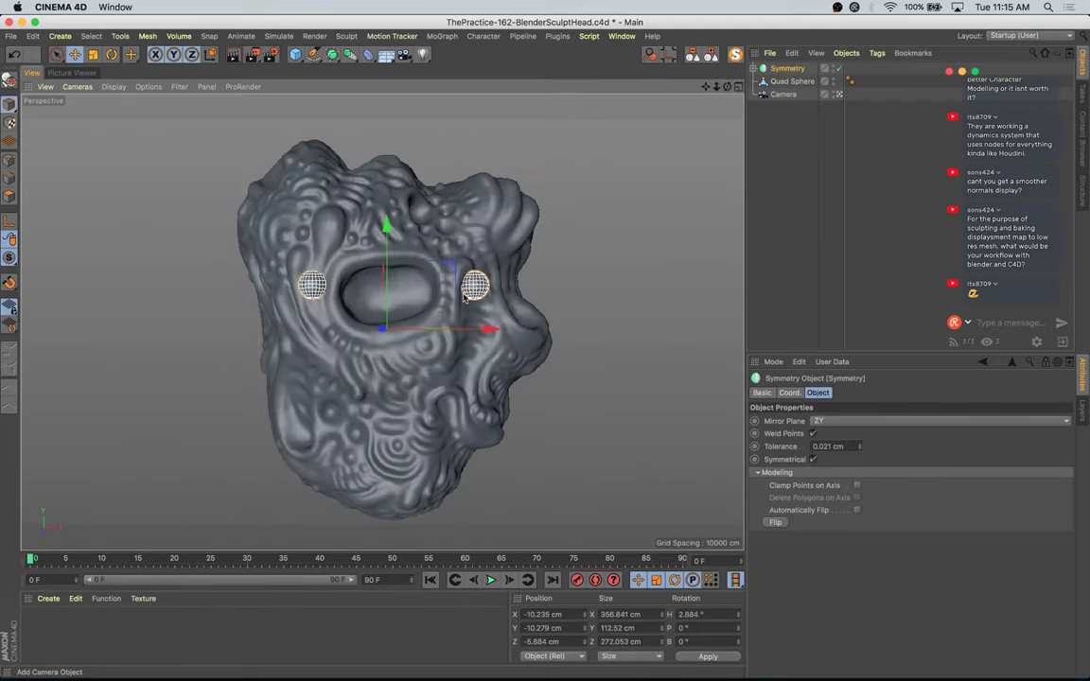
{"action": "left_click_drag", "start_coordinate": [379, 329], "coordinate": [381, 326]}
{"action": "left_click", "coordinate": [501, 328]}
{"action": "left_click_drag", "start_coordinate": [492, 317], "coordinate": [496, 321]}
{"action": "left_click", "coordinate": [557, 295]}
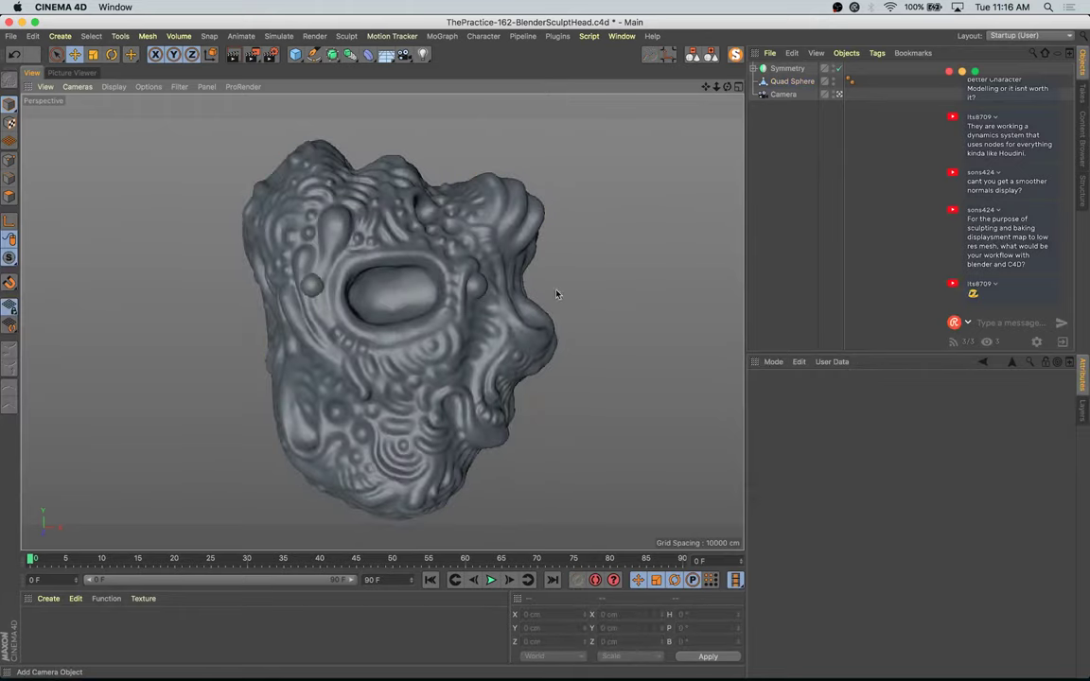
Step: Add a cube under the head as a body, about 709 × 690 × 375 cm and lowered to about Y -477 cm
{"action": "scroll", "coordinate": [555, 268], "scroll_direction": "down", "scroll_amount": 1}
{"action": "middle_click_drag", "start_coordinate": [592, 290], "coordinate": [570, 280], "text": "alt"}
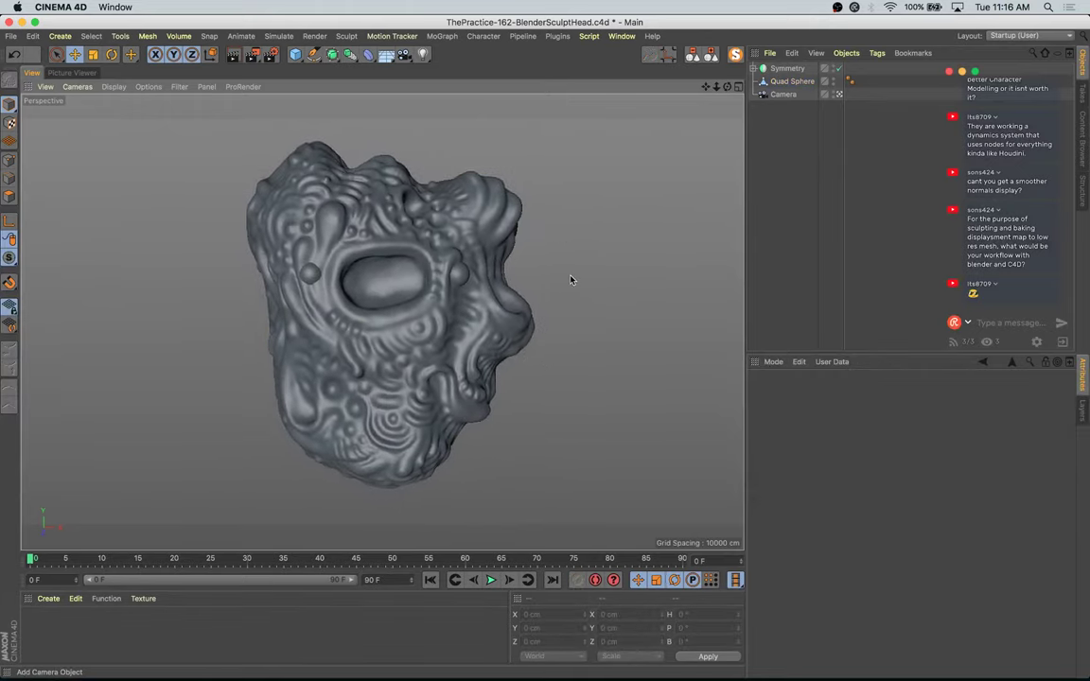
{"action": "left_click", "coordinate": [296, 54]}
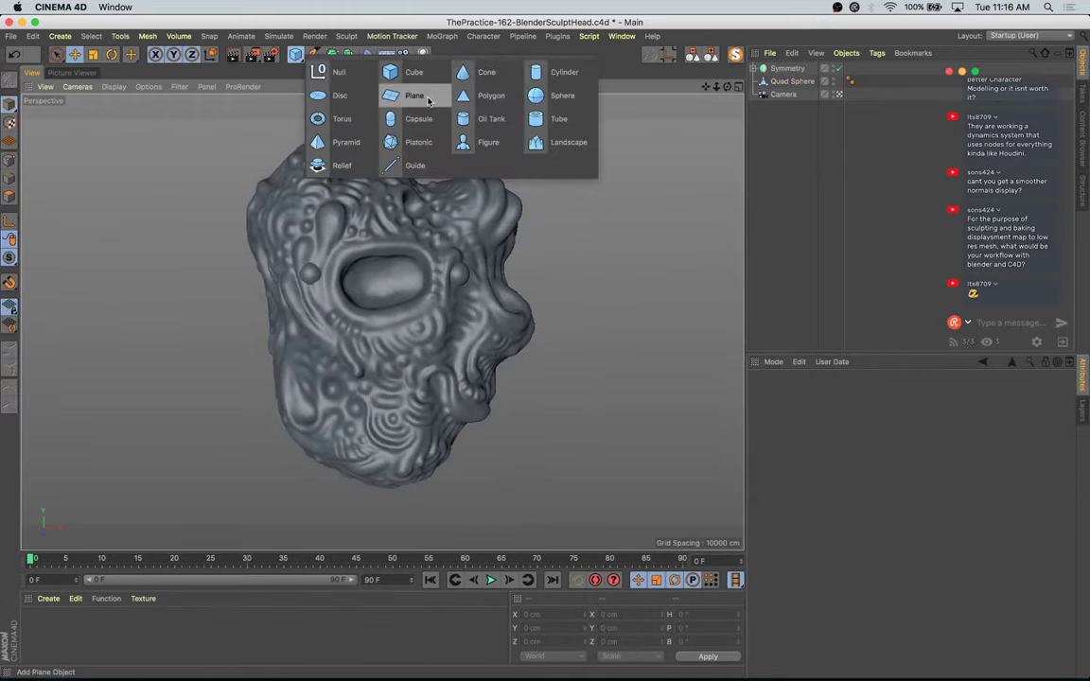
{"action": "left_click", "coordinate": [390, 72]}
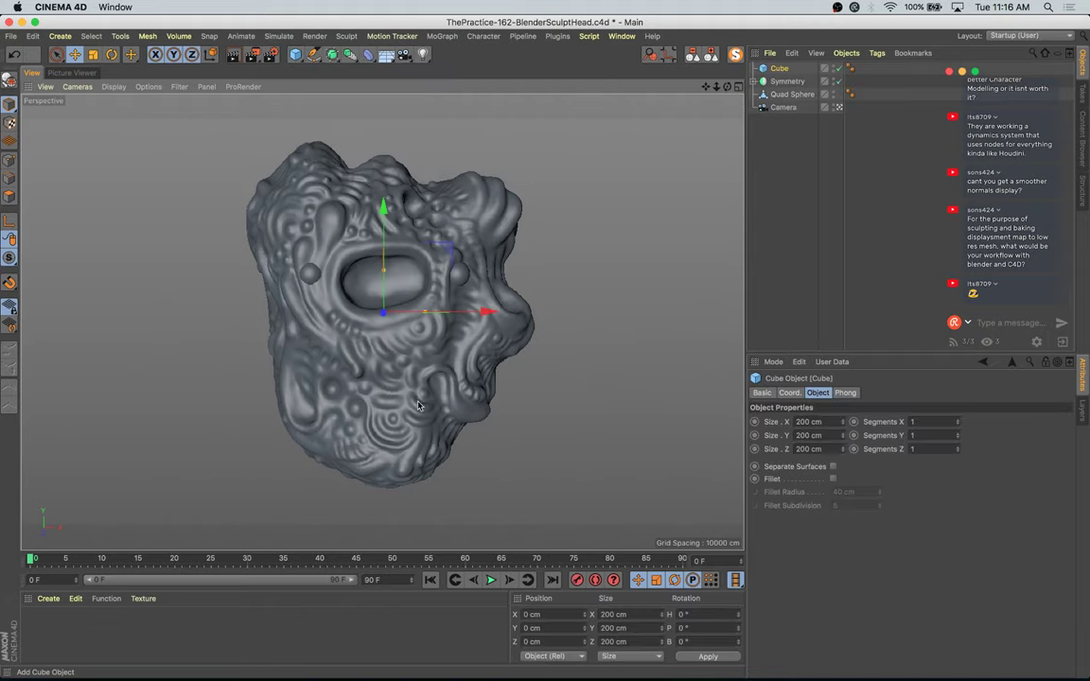
{"action": "key", "text": "t"}
{"action": "left_click_drag", "start_coordinate": [253, 453], "coordinate": [504, 271]}
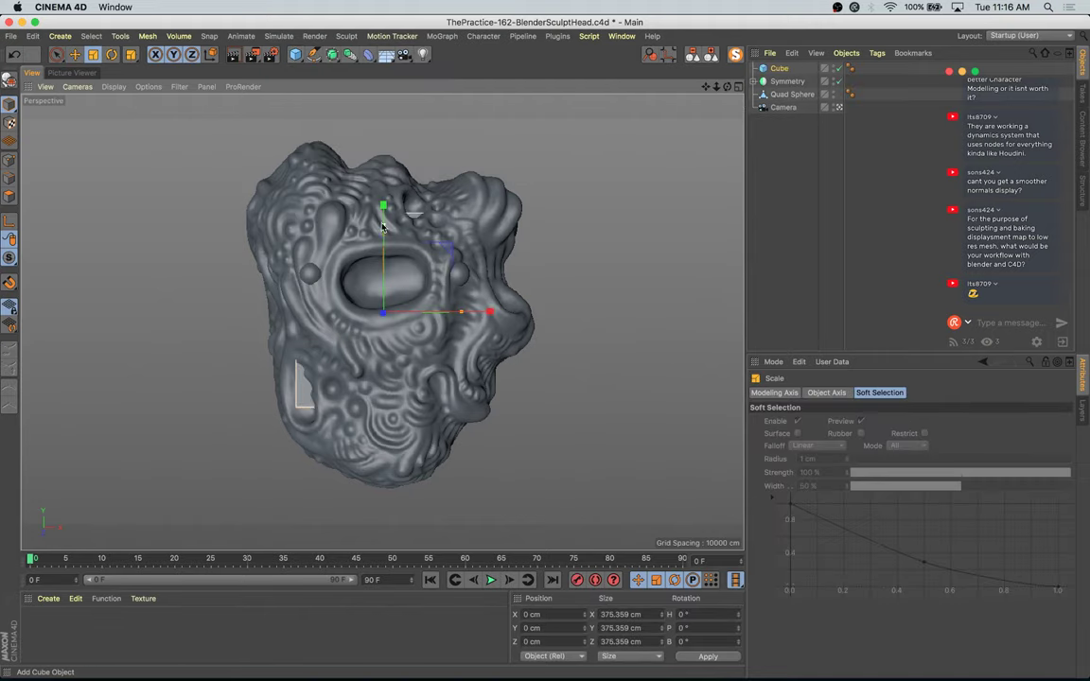
{"action": "key", "text": "e"}
{"action": "left_click_drag", "start_coordinate": [385, 225], "coordinate": [386, 422]}
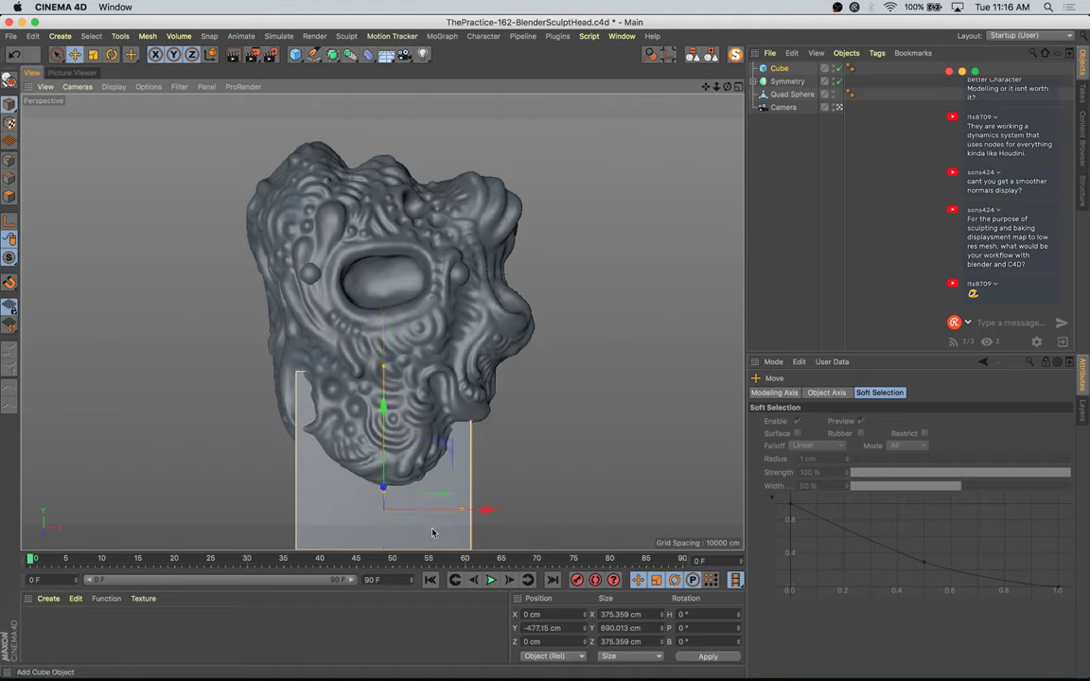
{"action": "left_click_drag", "start_coordinate": [464, 512], "coordinate": [529, 509]}
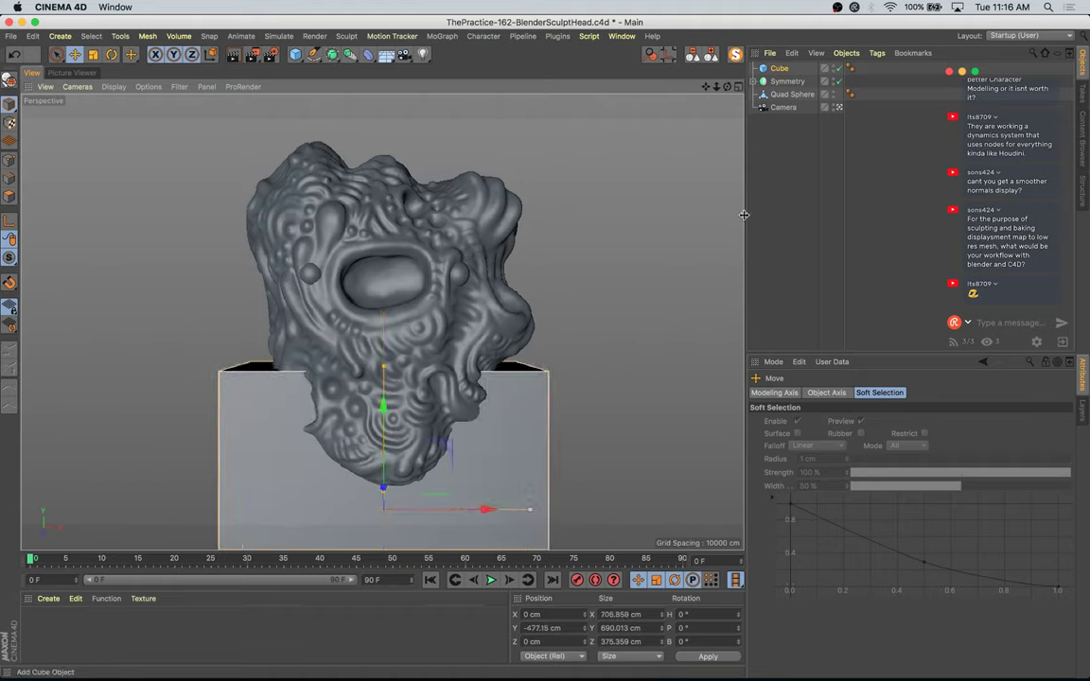
Step: Round the cube's edges with a fillet of about 178 cm radius
{"action": "left_click", "coordinate": [780, 69]}
{"action": "left_click", "coordinate": [833, 479]}
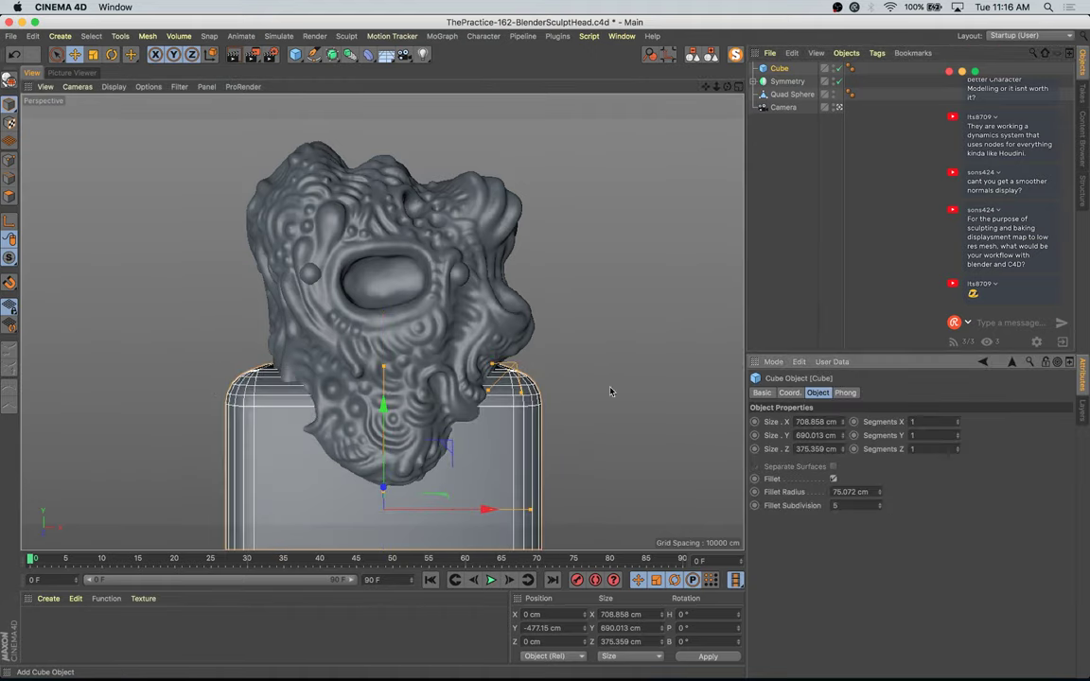
{"action": "left_click_drag", "start_coordinate": [503, 399], "coordinate": [465, 447]}
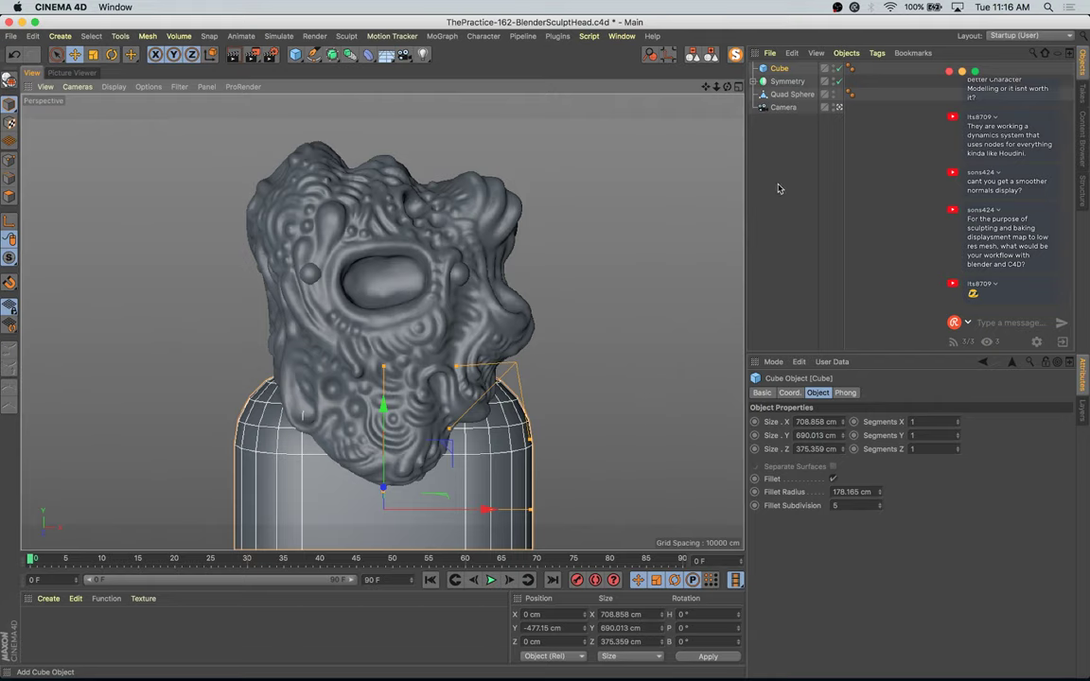
Step: Leave the camera view and move the cube back behind the face to about Z 107 cm
{"action": "left_click", "coordinate": [839, 108]}
{"action": "left_click_drag", "start_coordinate": [333, 448], "coordinate": [494, 253], "text": "alt"}
{"action": "left_click_drag", "start_coordinate": [400, 466], "coordinate": [349, 474]}
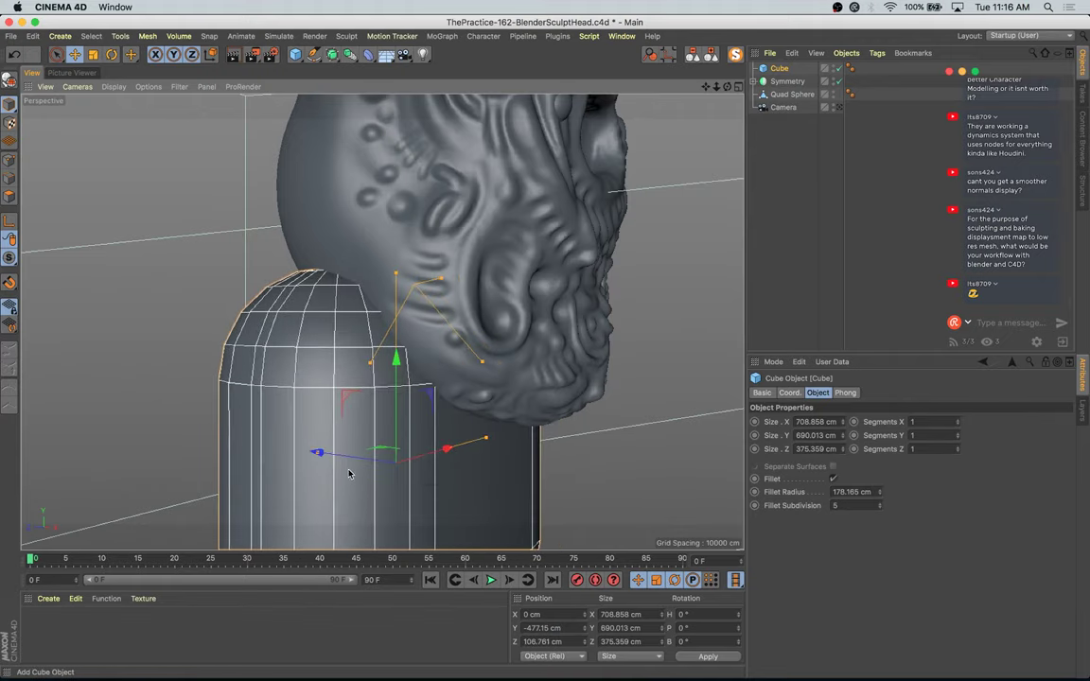
Step: Return to the camera view, widen the cube to about 787 cm in X and increase its fillet radius to about 188 cm
{"action": "left_click", "coordinate": [838, 107]}
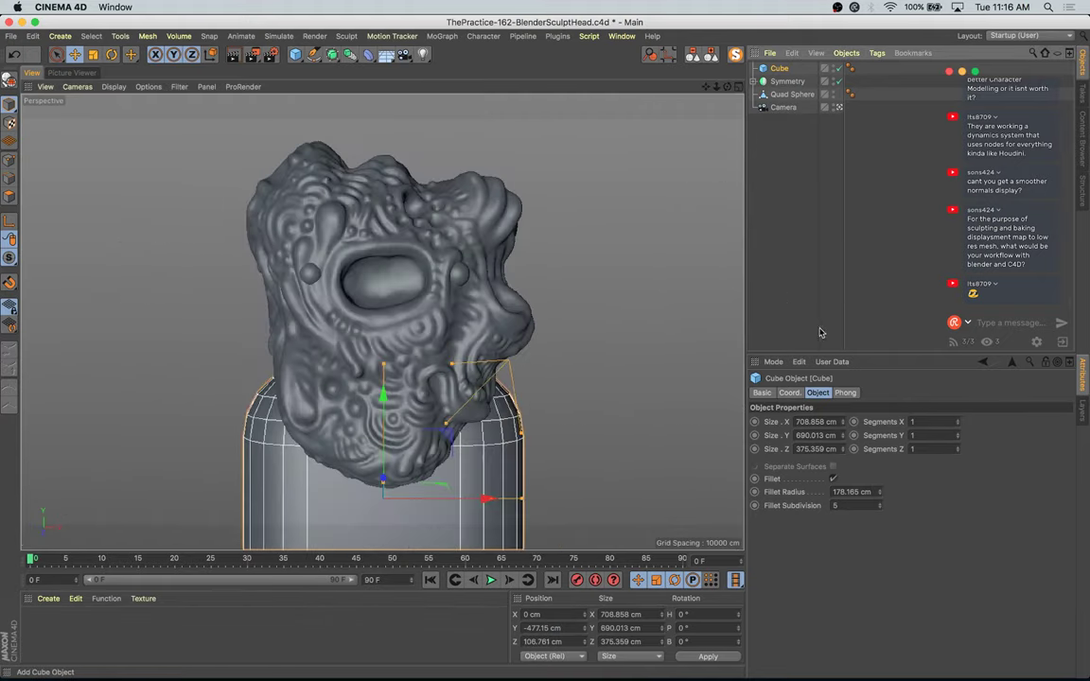
{"action": "left_click_drag", "start_coordinate": [526, 499], "coordinate": [538, 498]}
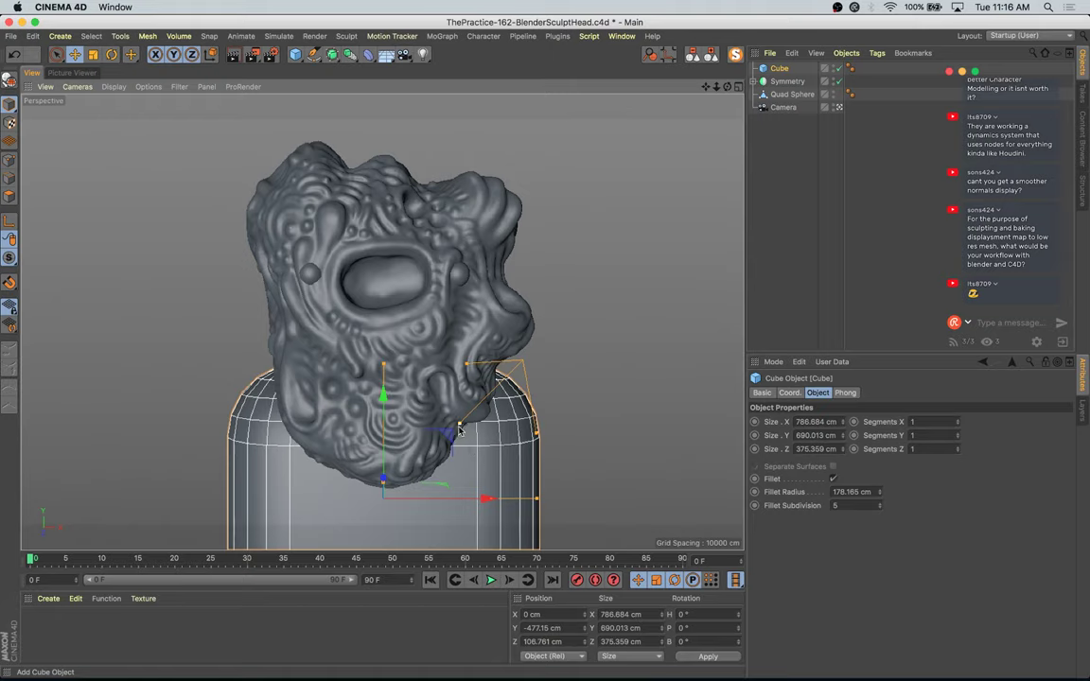
{"action": "left_click_drag", "start_coordinate": [459, 431], "coordinate": [454, 438]}
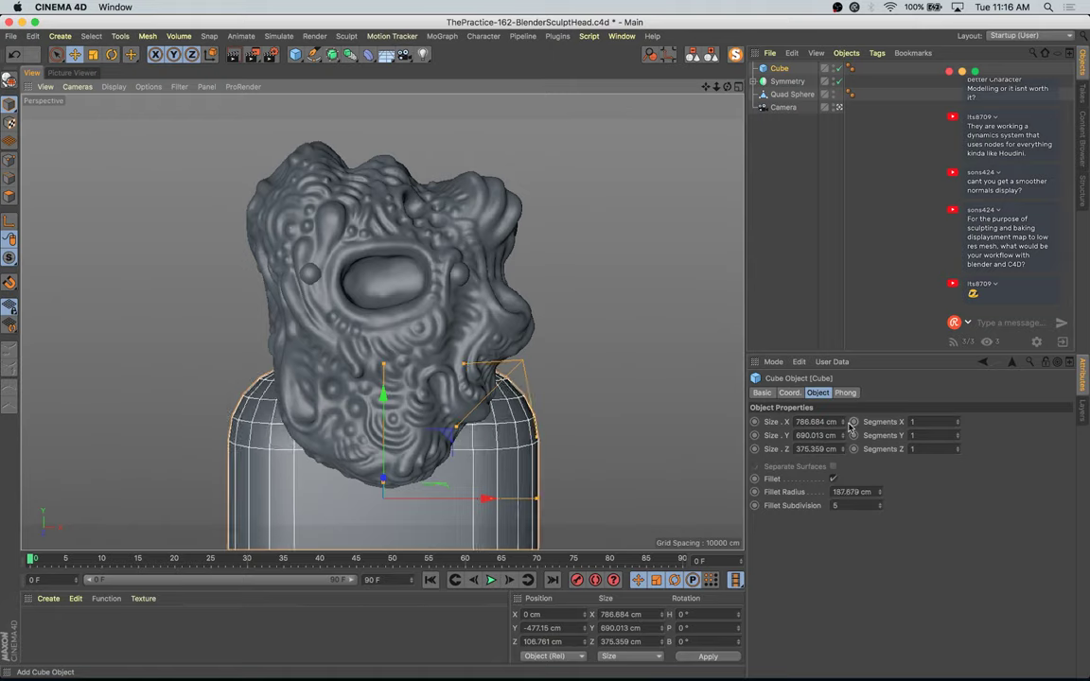
Step: Raise the body cube's fillet subdivision to 7 and deselect it
{"action": "left_click", "coordinate": [879, 504]}
{"action": "left_click", "coordinate": [880, 505]}
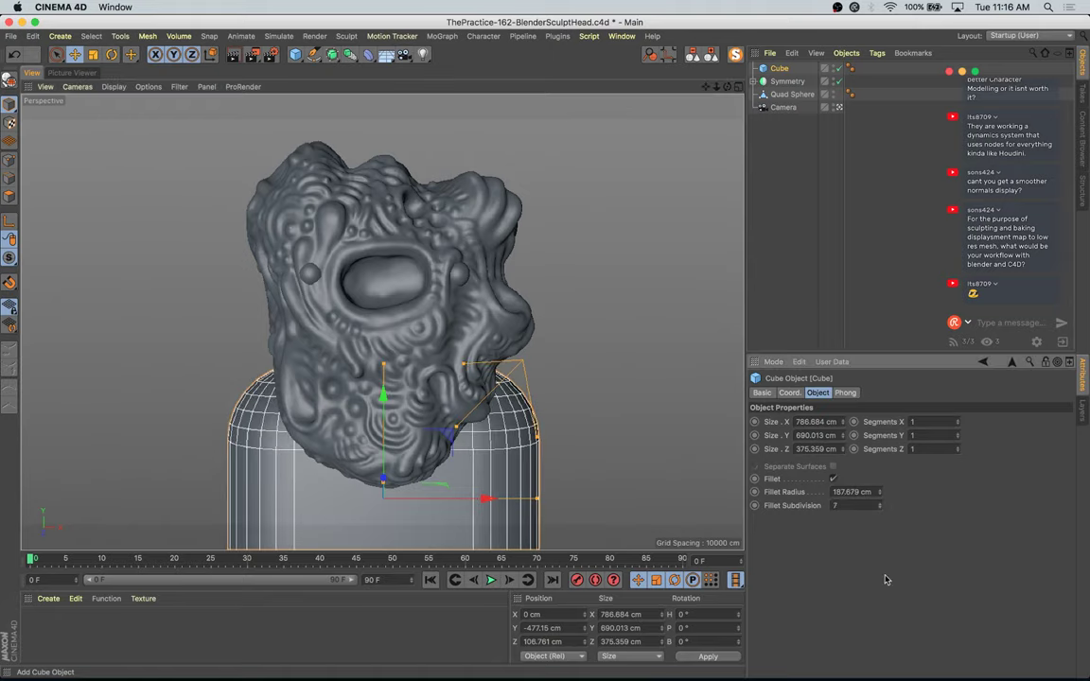
{"action": "left_click", "coordinate": [613, 231]}
Step: Create a new material and open it in the Material Editor beside the head
{"action": "double_click", "coordinate": [34, 621]}
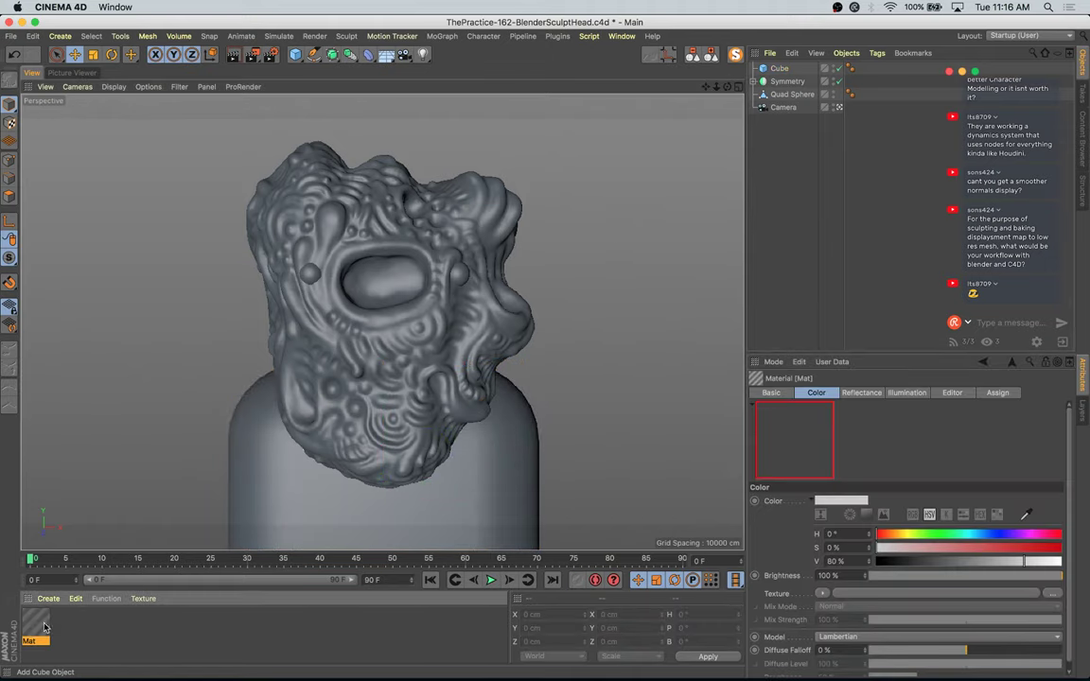
{"action": "double_click", "coordinate": [42, 623]}
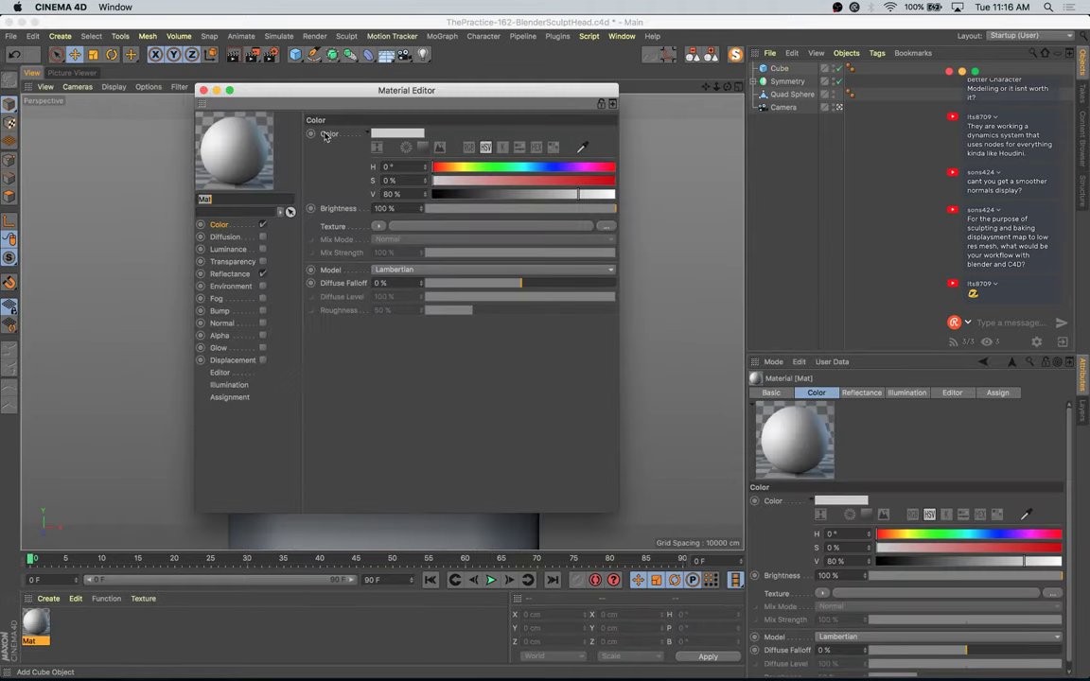
{"action": "left_click_drag", "start_coordinate": [414, 87], "coordinate": [768, 242]}
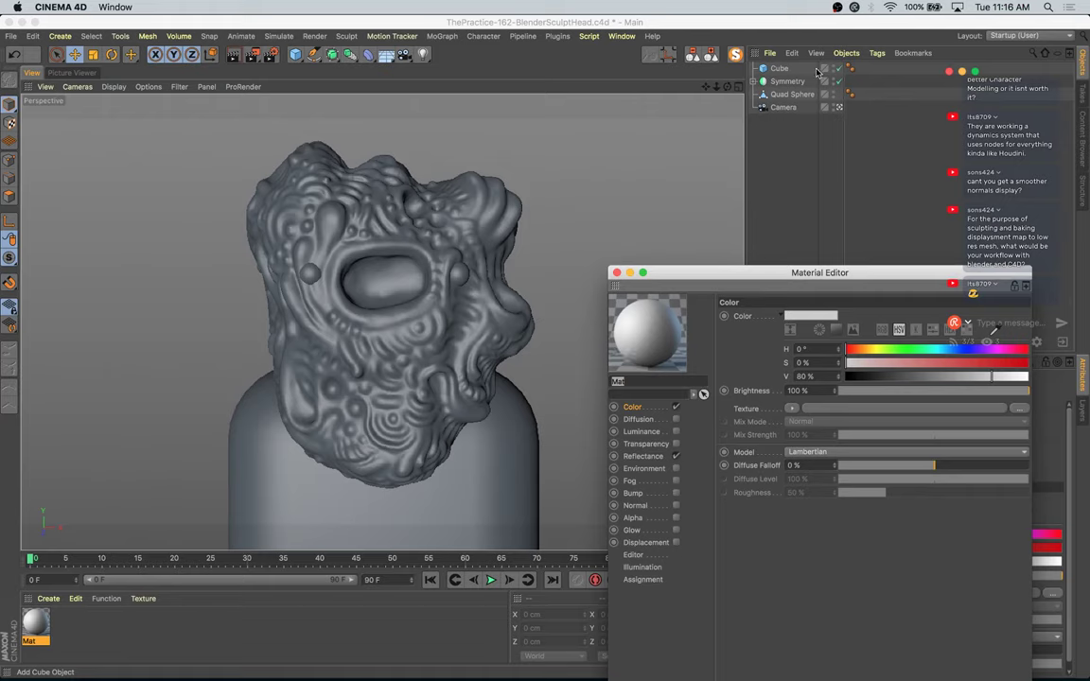
Step: Group the Symmetry and Quad Sphere objects under a Null and assign the new material to the Quad Sphere
{"action": "left_click_drag", "start_coordinate": [778, 72], "coordinate": [797, 215]}
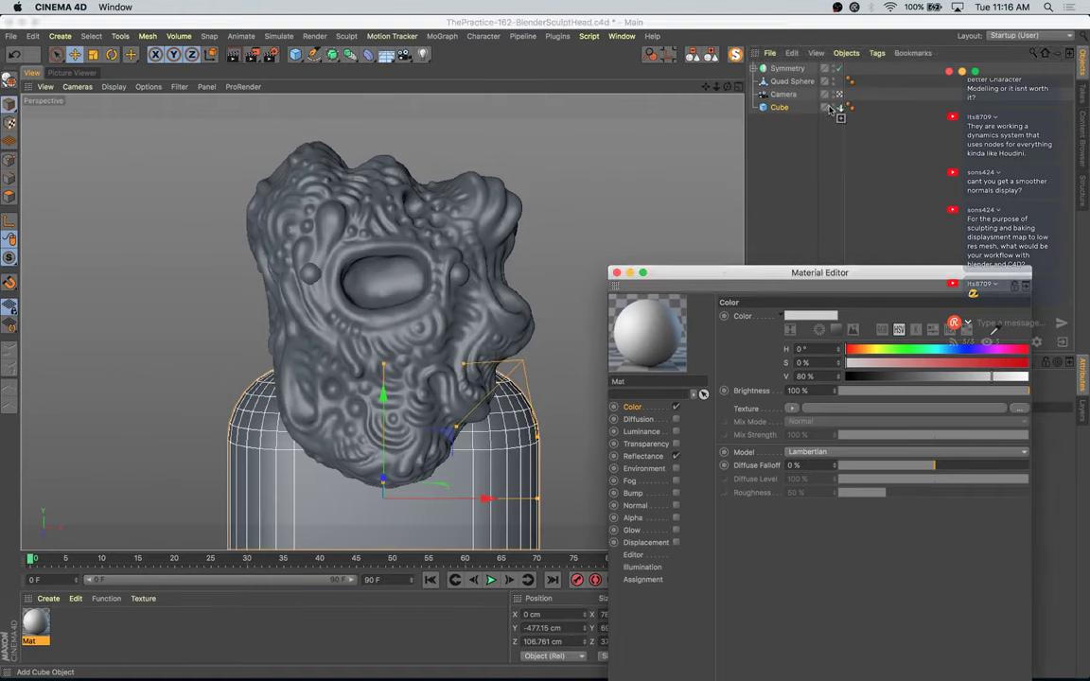
{"action": "left_click", "coordinate": [804, 82]}
{"action": "left_click", "coordinate": [797, 69]}
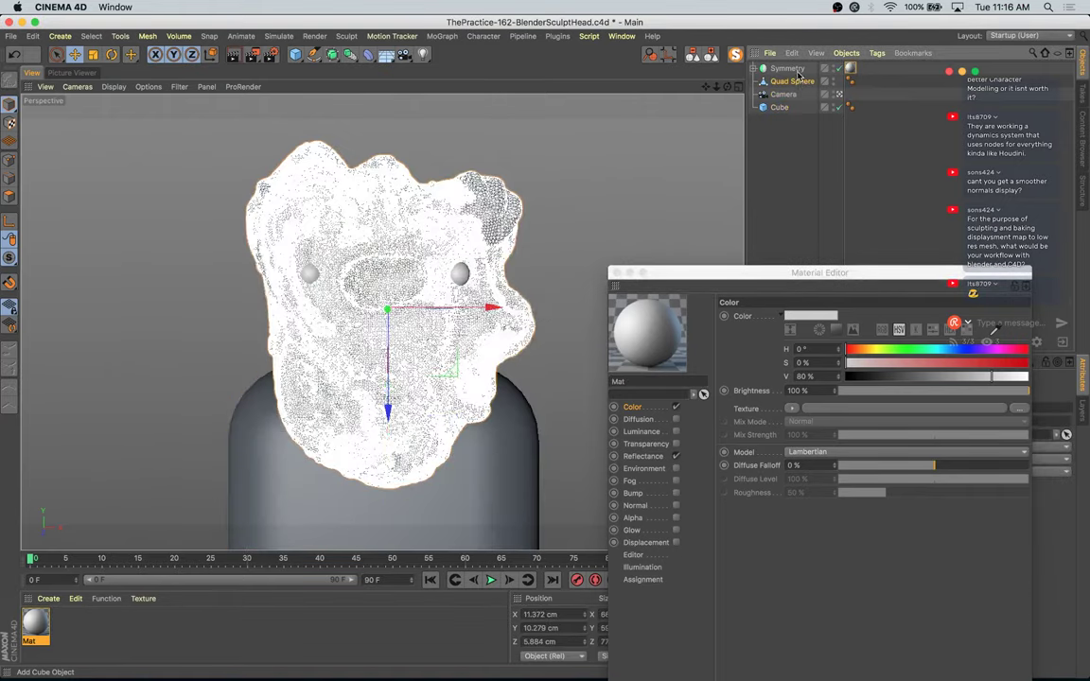
{"action": "key", "text": "alt+g"}
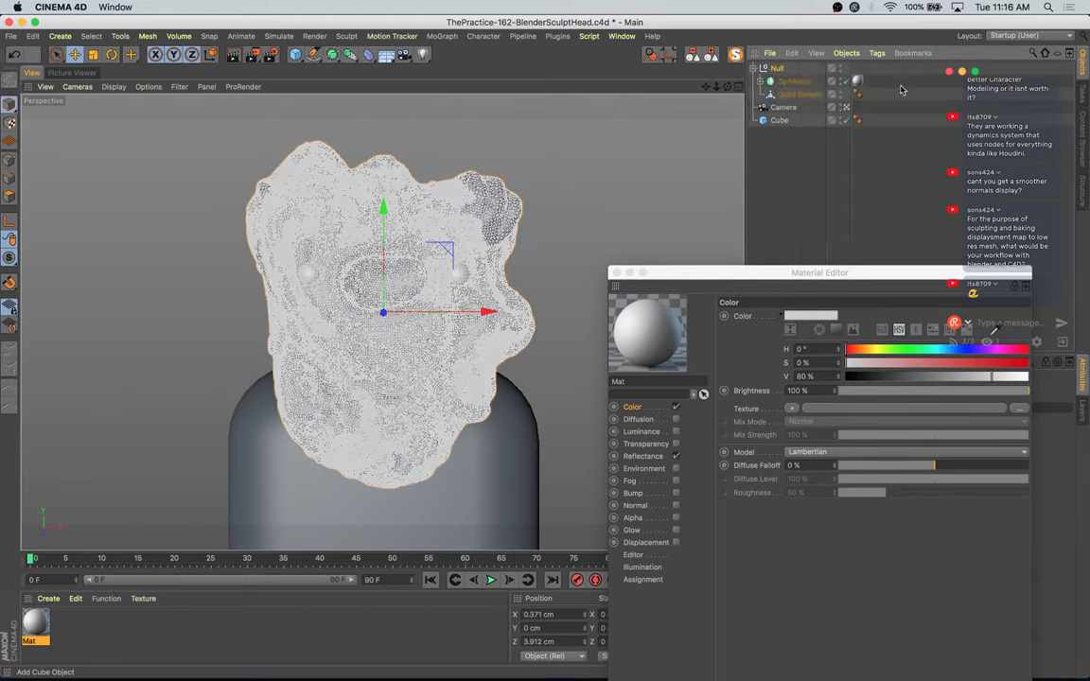
{"action": "left_click_drag", "start_coordinate": [871, 90], "coordinate": [873, 95]}
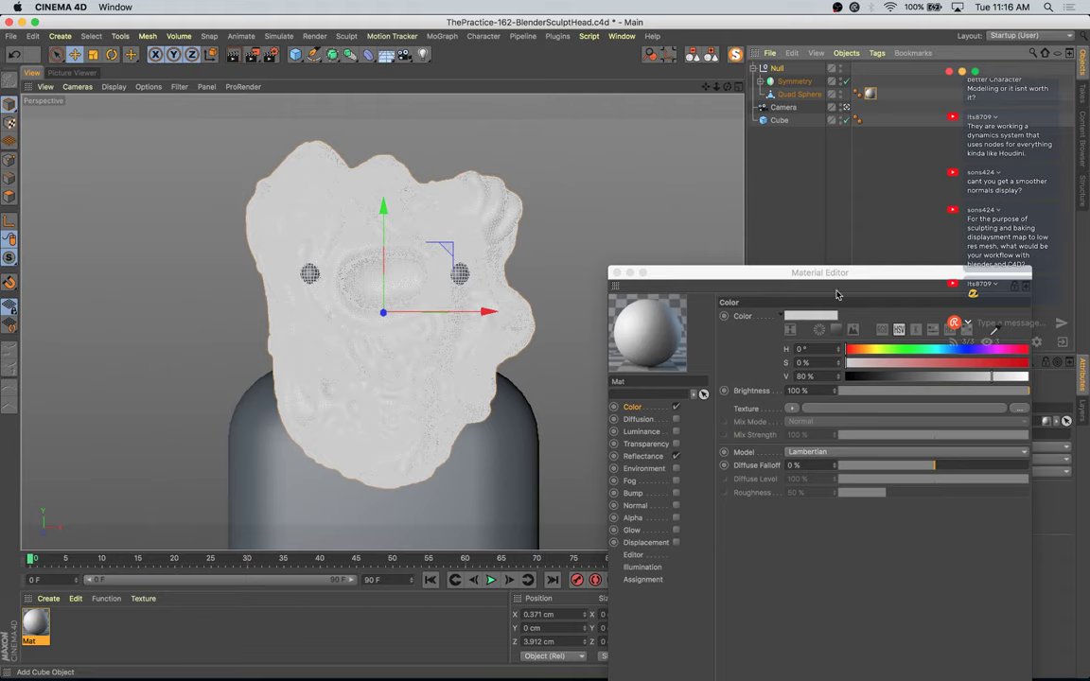
Step: Colour the head's material green with a hue of 97° and 49% saturation, and close its editor
{"action": "left_click_drag", "start_coordinate": [813, 272], "coordinate": [772, 206]}
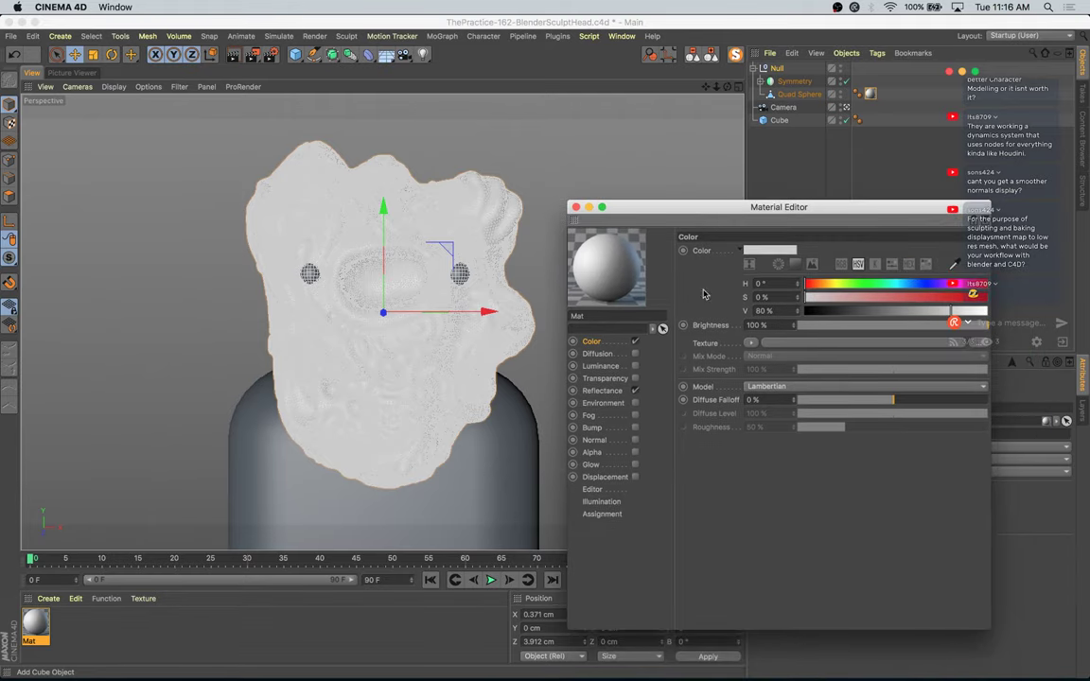
{"action": "left_click", "coordinate": [855, 283]}
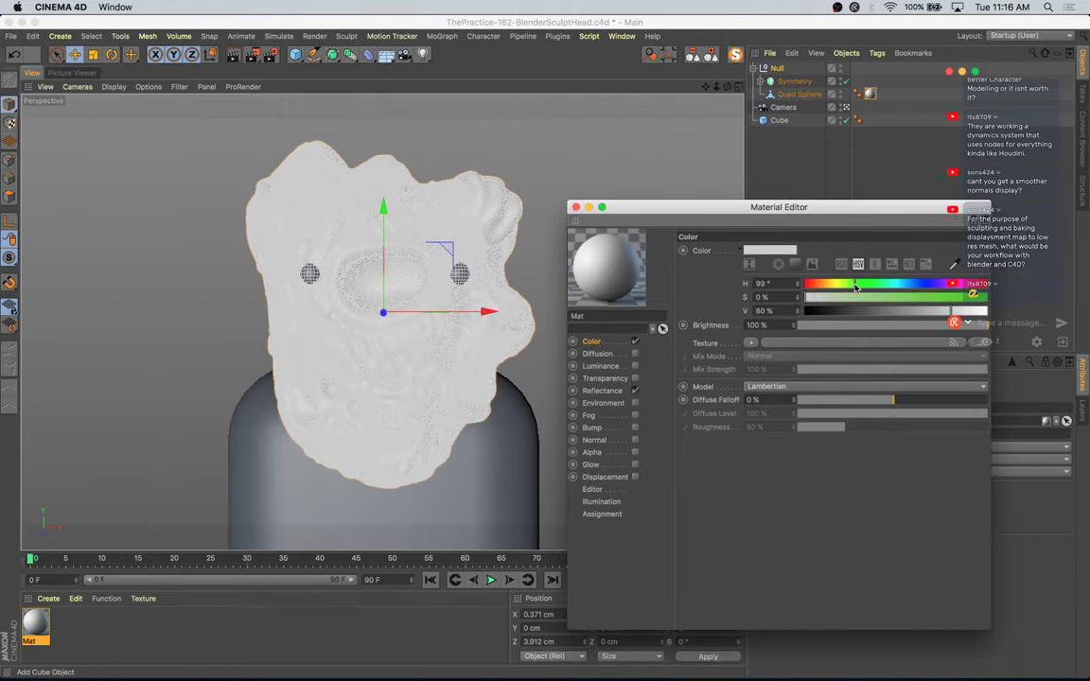
{"action": "left_click", "coordinate": [894, 298]}
{"action": "left_click", "coordinate": [557, 183]}
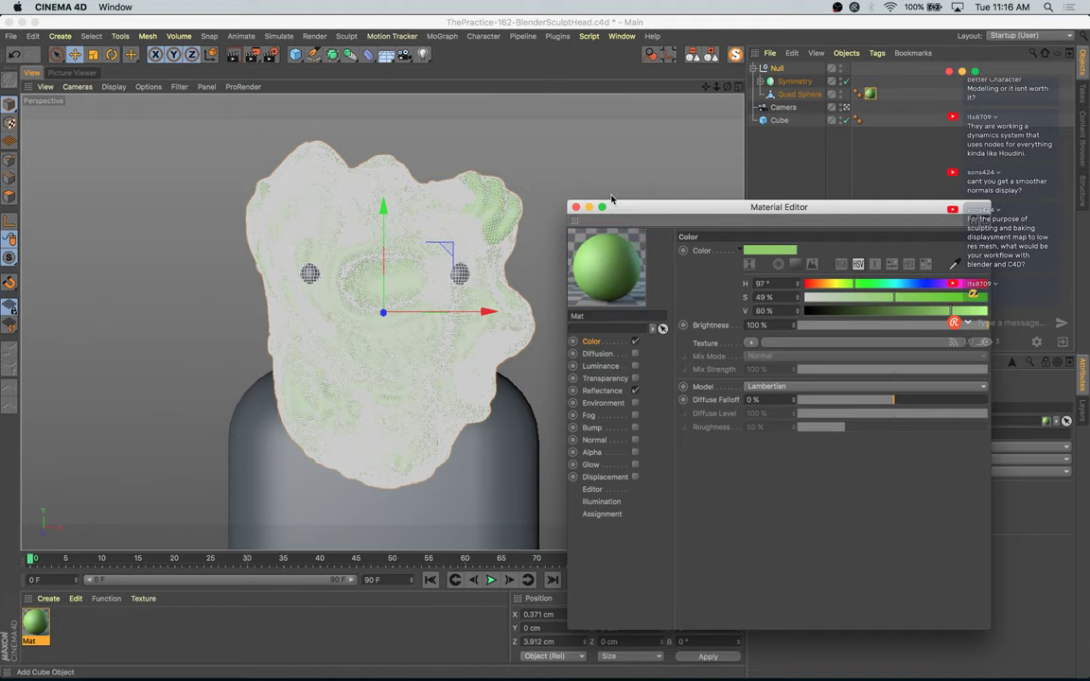
{"action": "left_click", "coordinate": [576, 207]}
Step: Add a spot light to the scene and pitch it to about -84.6° so that it points downward
{"action": "left_click_drag", "start_coordinate": [404, 54], "coordinate": [517, 69]}
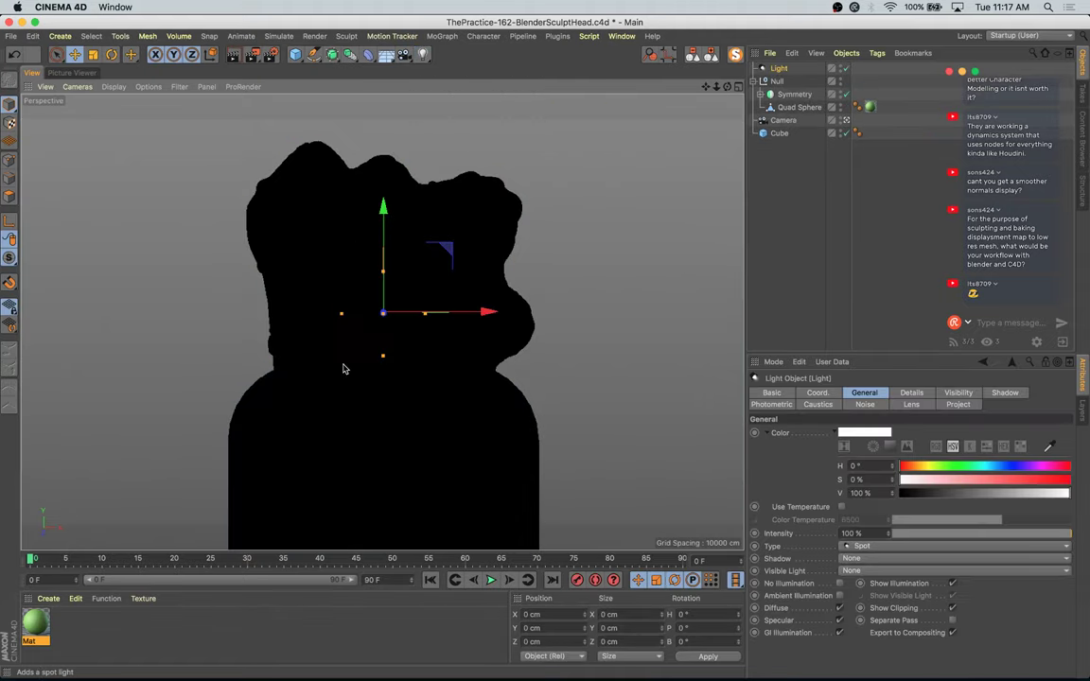
{"action": "key", "text": "r"}
{"action": "left_click_drag", "start_coordinate": [353, 377], "coordinate": [386, 201]}
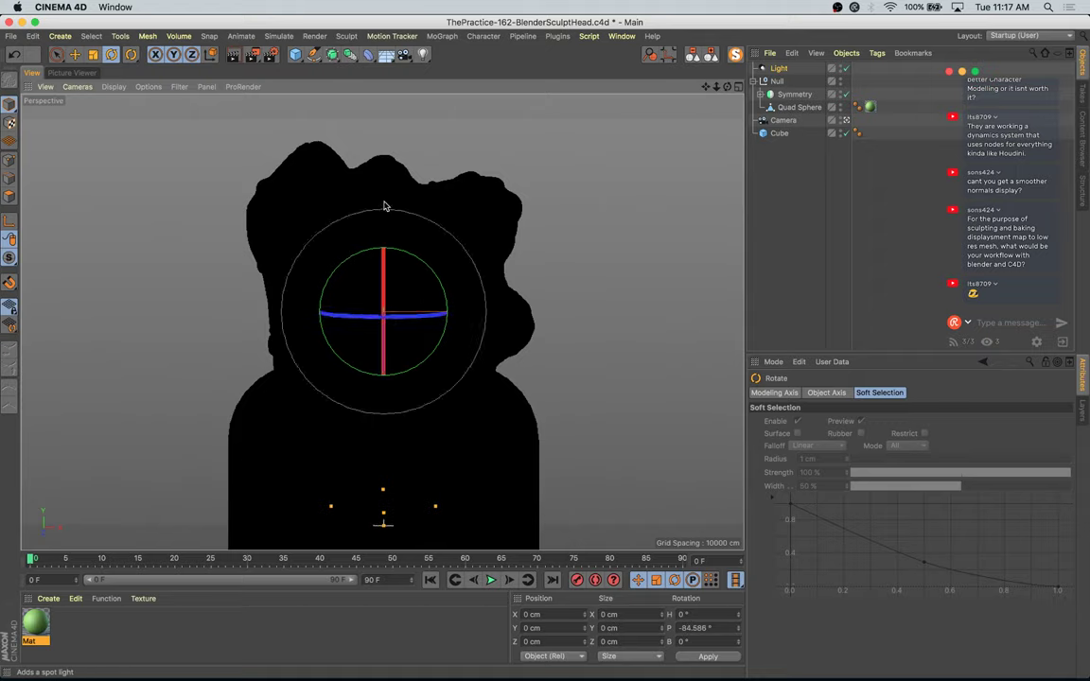
Step: Widen the spot light's cone and raise it above the head to about Y 1503 cm, Z -142 cm
{"action": "key", "text": "e"}
{"action": "left_click_drag", "start_coordinate": [438, 508], "coordinate": [481, 489]}
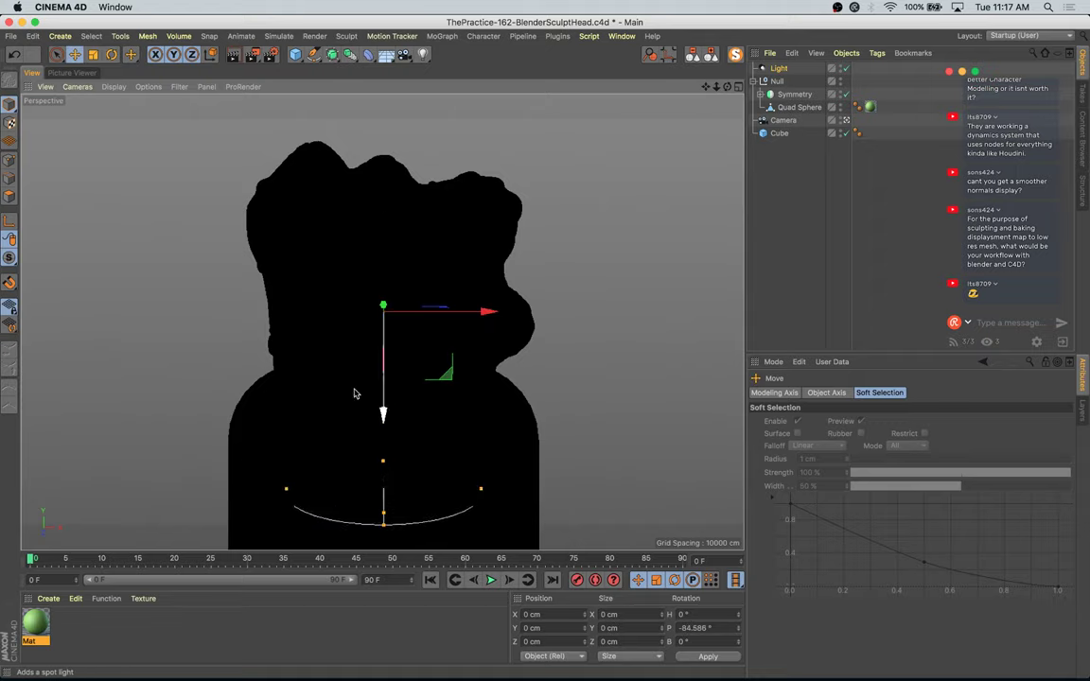
{"action": "mouse_move", "coordinate": [383, 421]}
{"action": "left_mouse_down"}
{"action": "mouse_move", "coordinate": [384, 72]}
{"action": "mouse_move", "coordinate": [383, 114]}
{"action": "left_mouse_up"}
Step: In the side view, move the spot light to about Y 1695 cm, Z -363 cm and extend its cone to the head
{"action": "middle_click", "coordinate": [384, 422]}
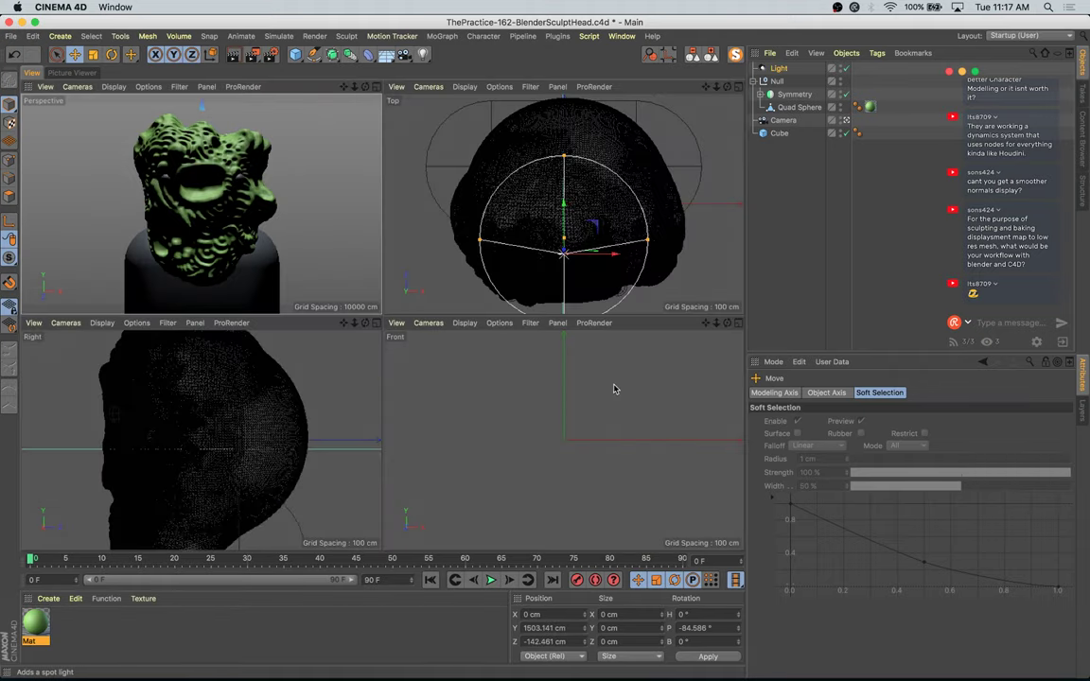
{"action": "scroll", "coordinate": [322, 448], "scroll_direction": "down", "scroll_amount": 3}
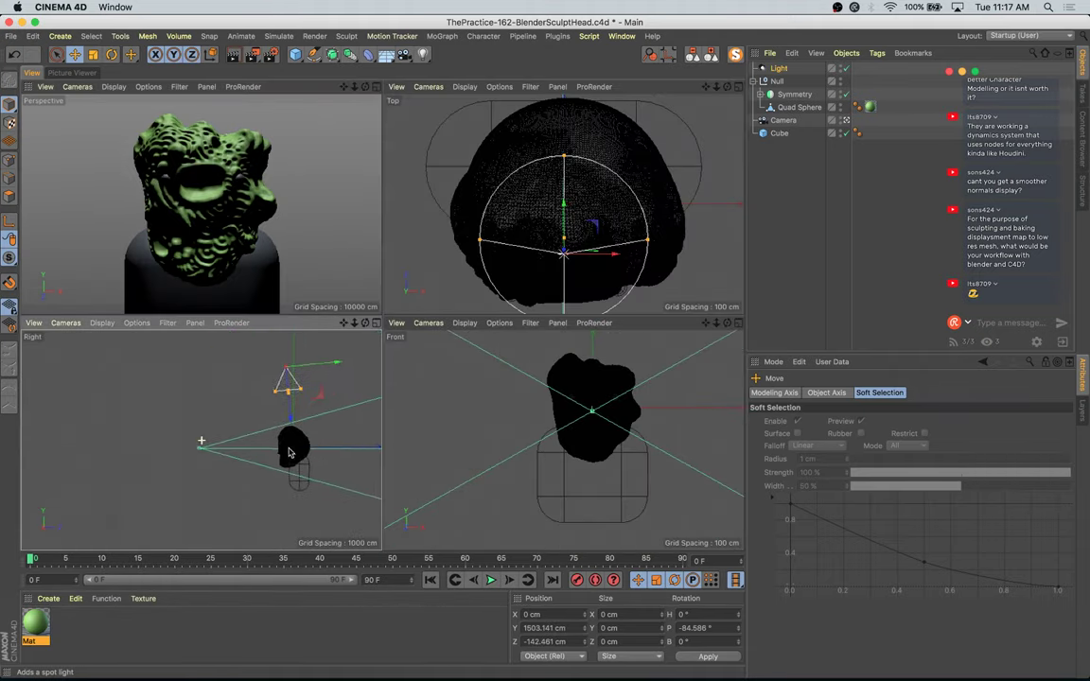
{"action": "left_click_drag", "start_coordinate": [250, 421], "coordinate": [286, 460]}
{"action": "left_click_drag", "start_coordinate": [296, 387], "coordinate": [272, 407]}
{"action": "key", "text": "r"}
{"action": "key", "text": "e"}
{"action": "key", "text": "ctrl+z"}
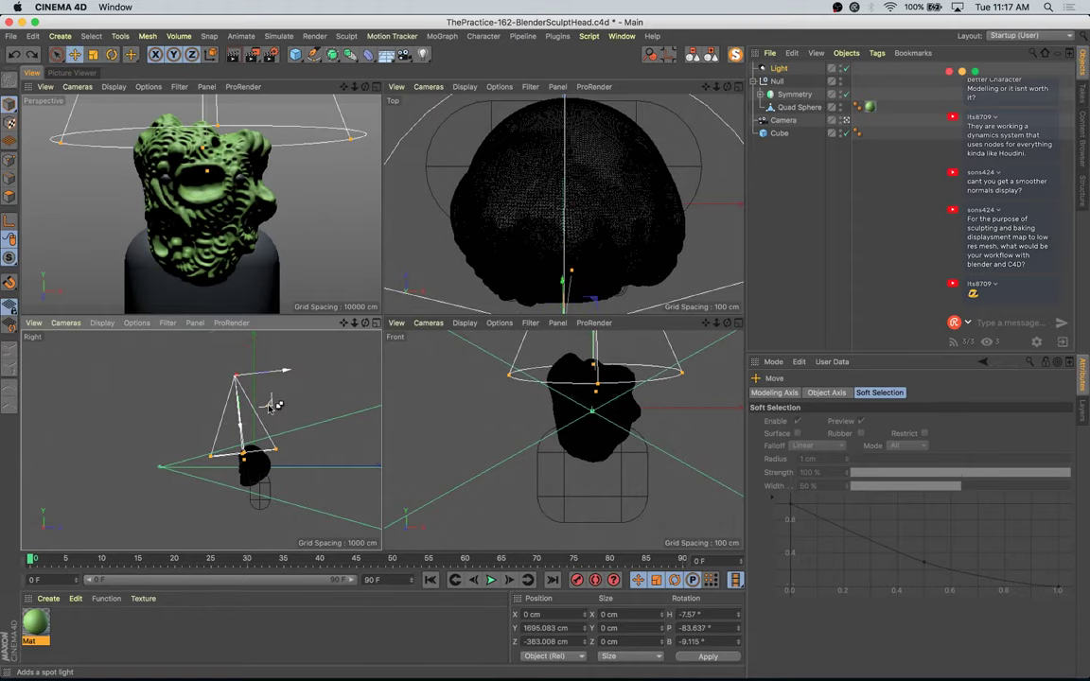
{"action": "key", "text": "ctrl+z"}
Step: Pitch the spot light to about -83.2°, shift it to about Y 1682 cm, Z -388 cm, and return to the full camera view
{"action": "key", "text": "r"}
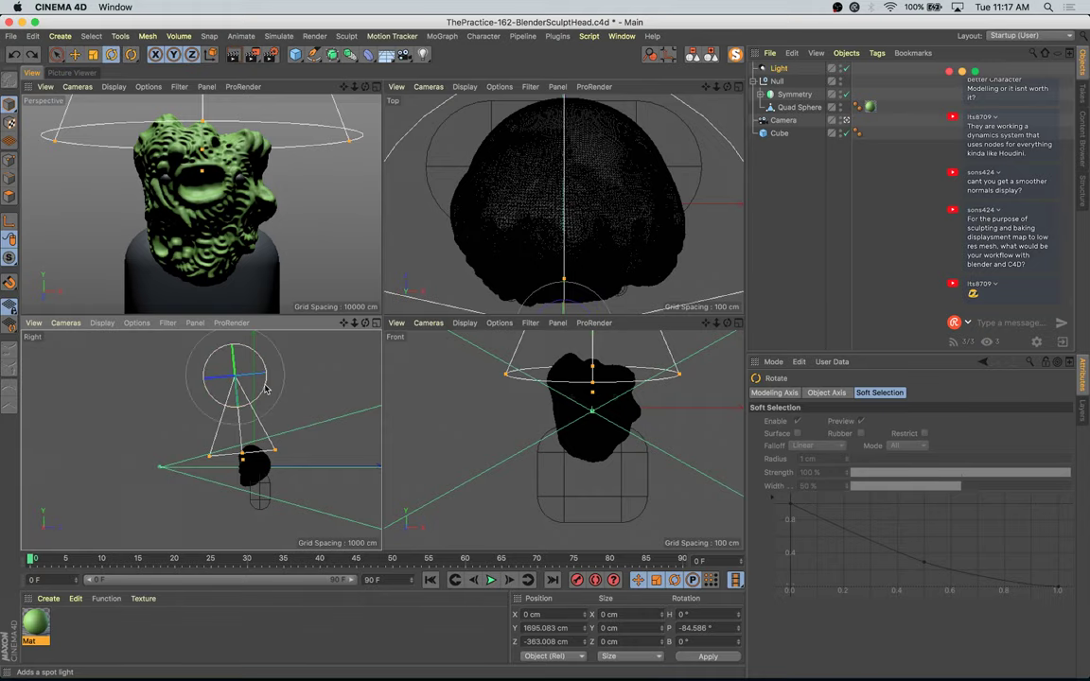
{"action": "left_click_drag", "start_coordinate": [263, 384], "coordinate": [269, 407]}
{"action": "key", "text": "e"}
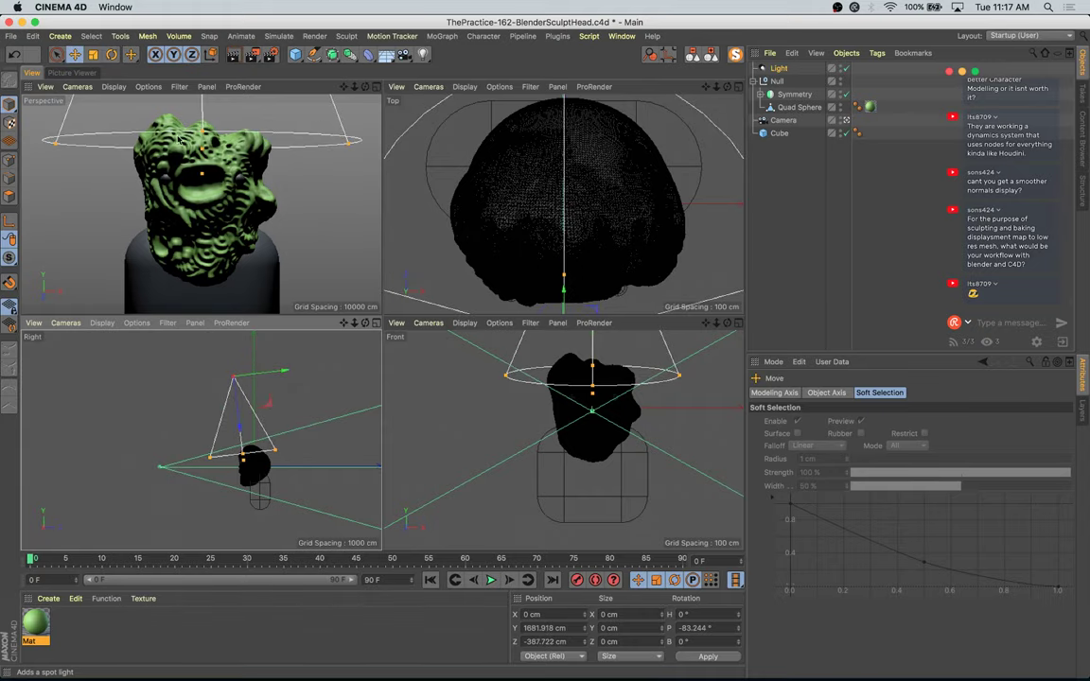
{"action": "middle_click", "coordinate": [192, 256]}
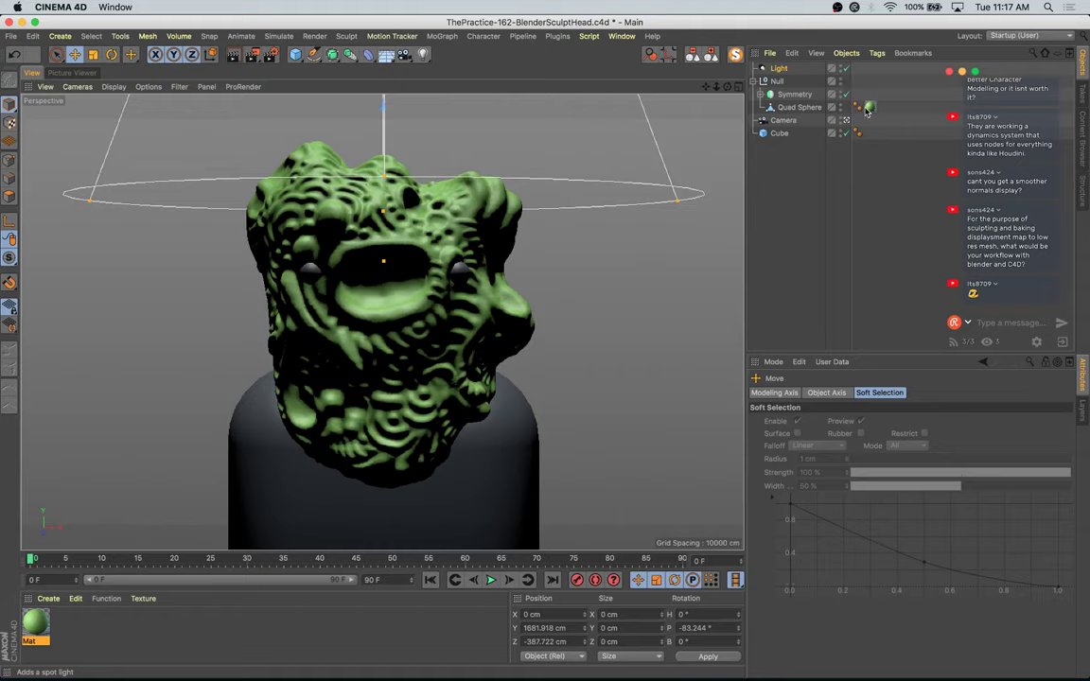
Step: Set the spot light's shadow type to Area and render the scene to the Picture Viewer
{"action": "left_click_drag", "start_coordinate": [867, 111], "coordinate": [869, 108]}
{"action": "left_click", "coordinate": [779, 70]}
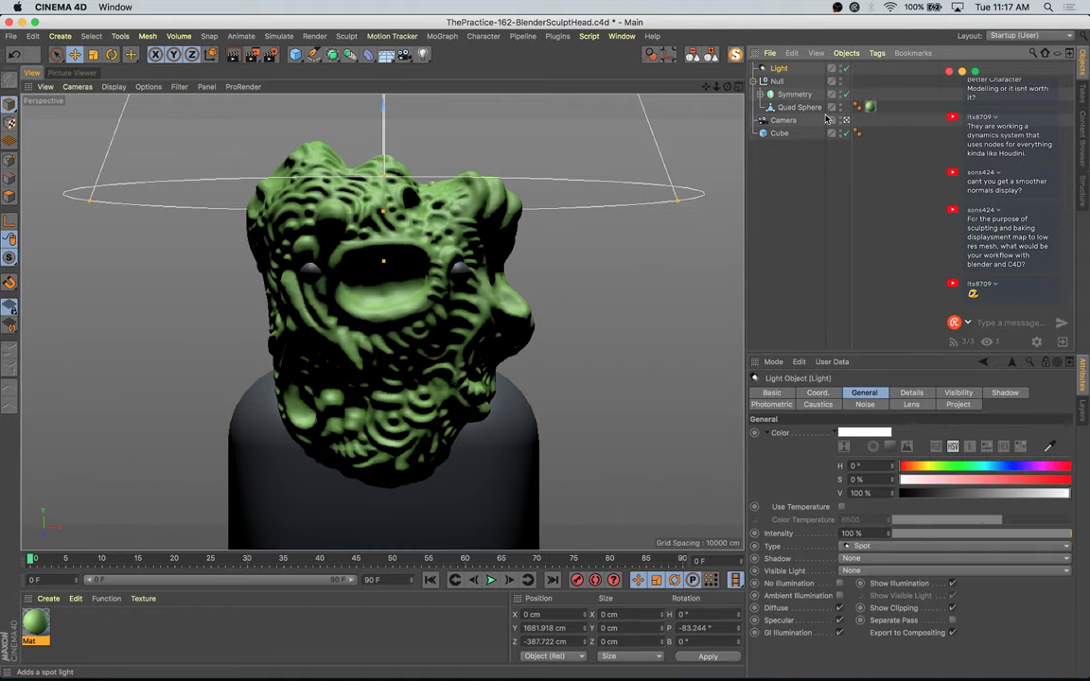
{"action": "left_click", "coordinate": [870, 548]}
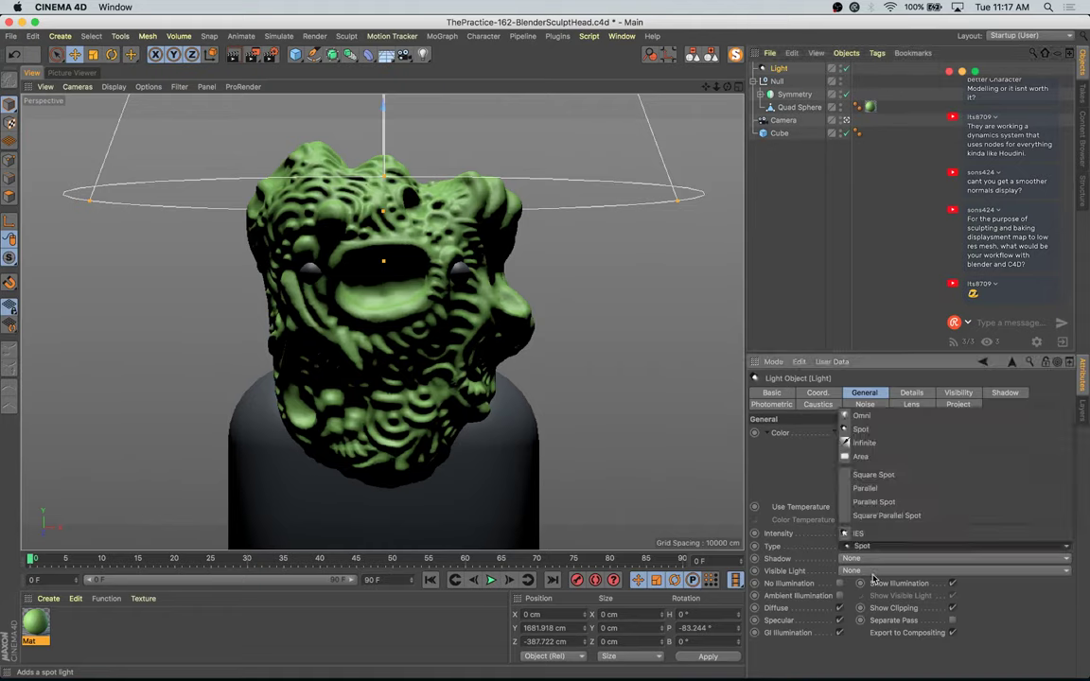
{"action": "left_click", "coordinate": [874, 599]}
{"action": "left_click", "coordinate": [866, 560]}
{"action": "left_click", "coordinate": [864, 614]}
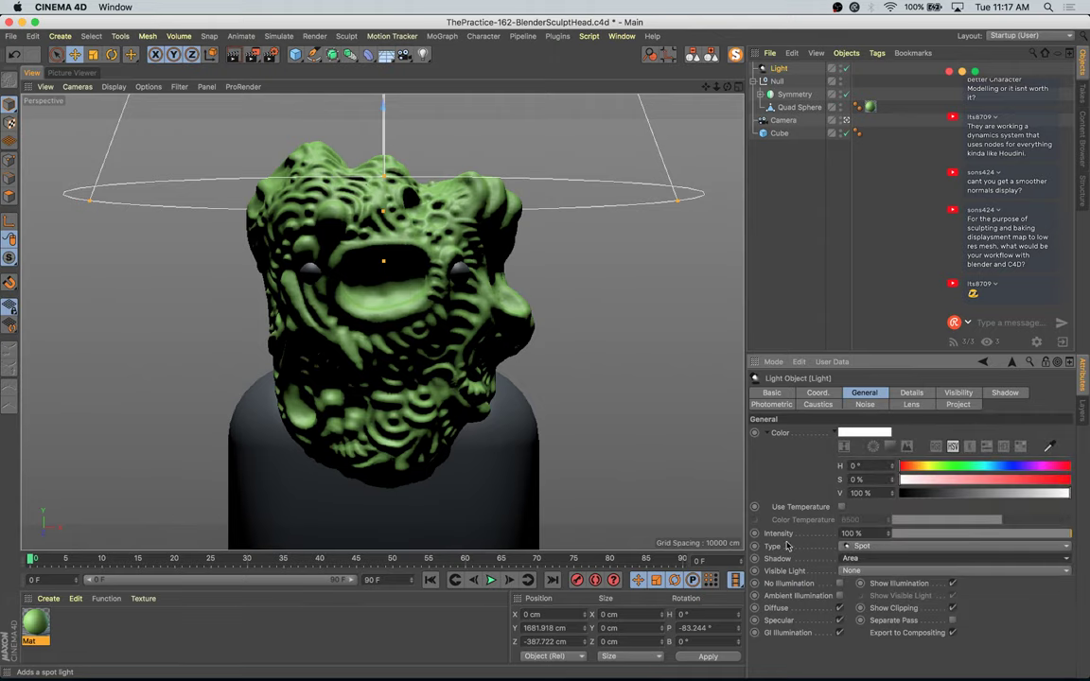
{"action": "key", "text": "shift+r"}
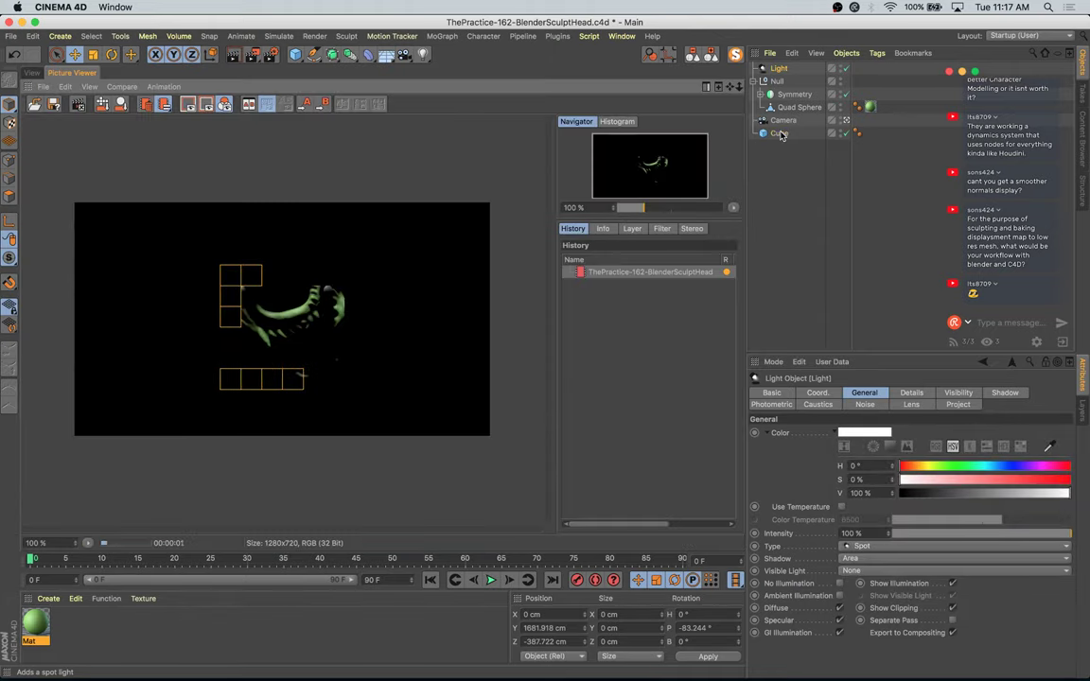
Step: Place the Cube inside the Null, move the green material onto the Null, and render again
{"action": "left_click_drag", "start_coordinate": [790, 113], "coordinate": [794, 112]}
{"action": "left_click_drag", "start_coordinate": [870, 107], "coordinate": [784, 82]}
{"action": "key", "text": "shift+r"}
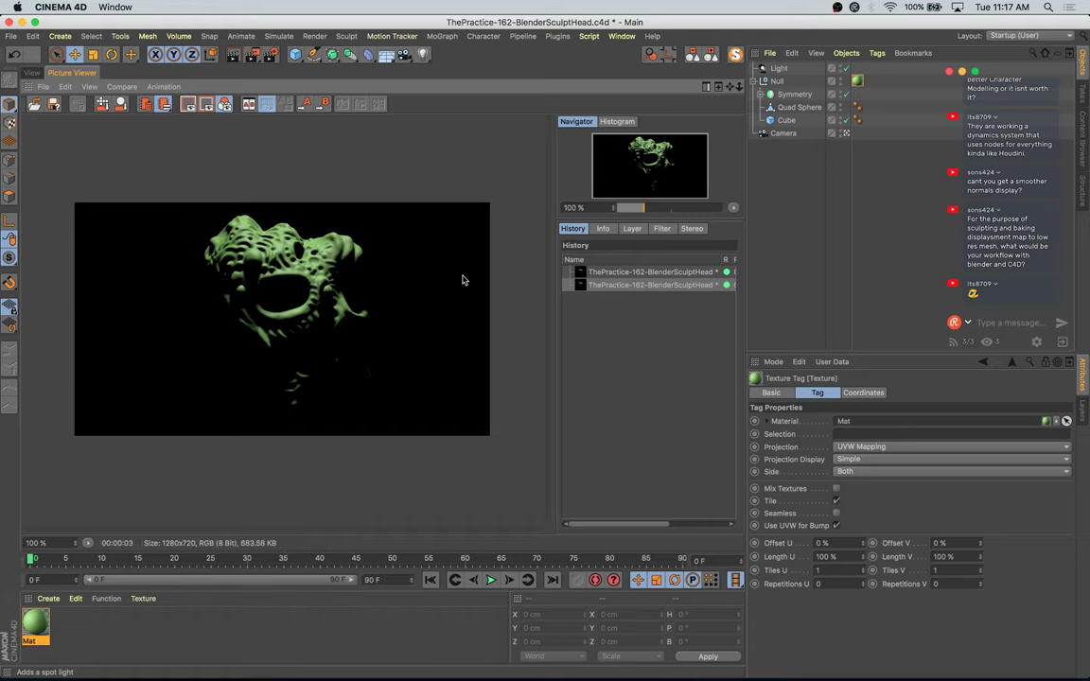
Step: Turn off the green material's Reflectance and enable Luminance at about 10% brightness
{"action": "left_click", "coordinate": [34, 72]}
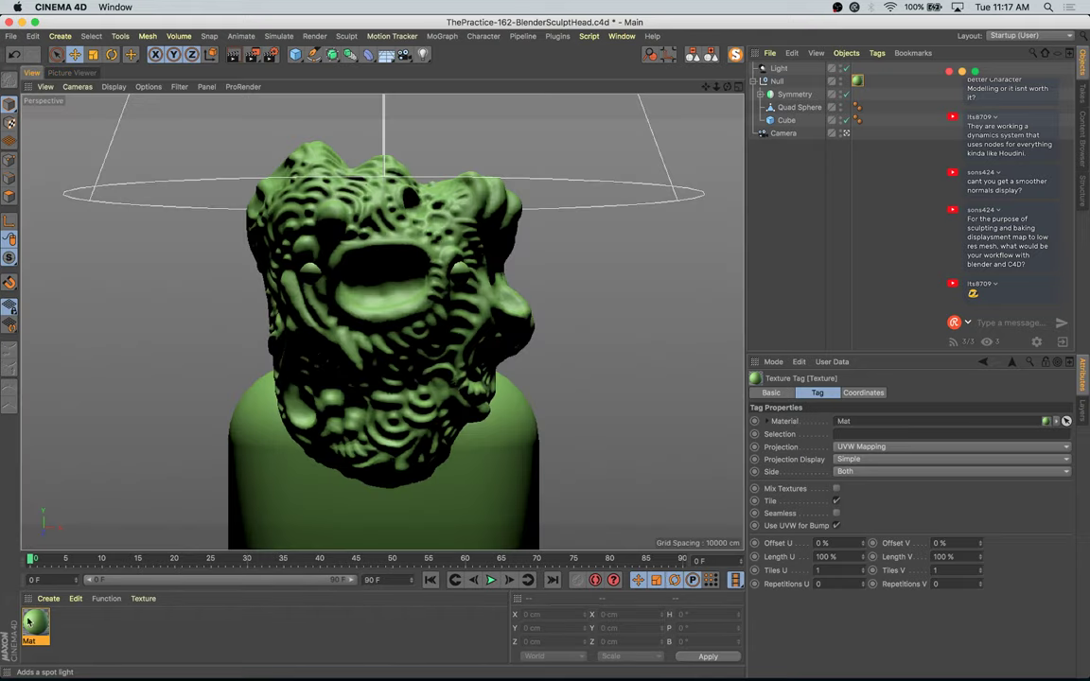
{"action": "double_click", "coordinate": [36, 622]}
{"action": "left_click_drag", "start_coordinate": [377, 97], "coordinate": [694, 230]}
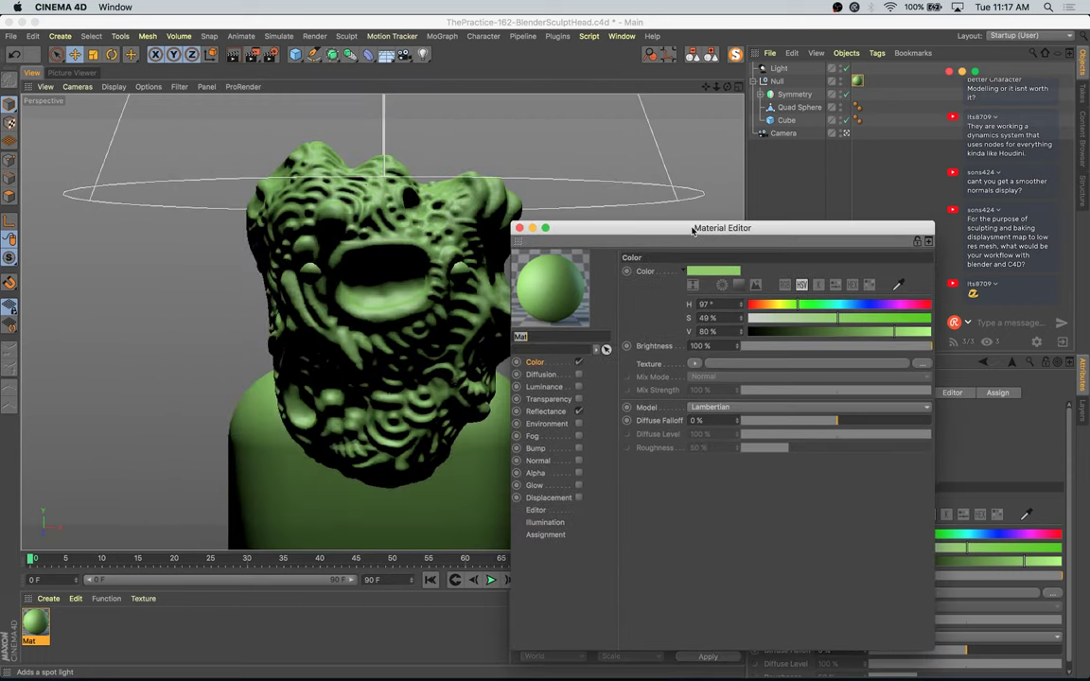
{"action": "left_click", "coordinate": [580, 387]}
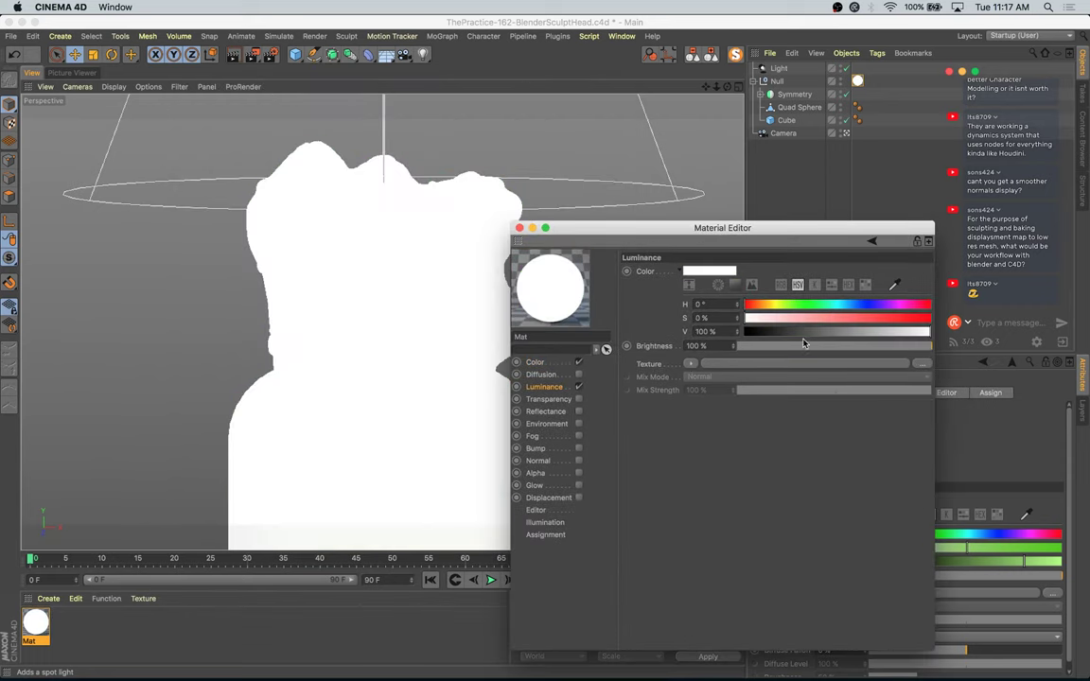
{"action": "left_click_drag", "start_coordinate": [790, 345], "coordinate": [662, 348]}
{"action": "left_click", "coordinate": [691, 364]}
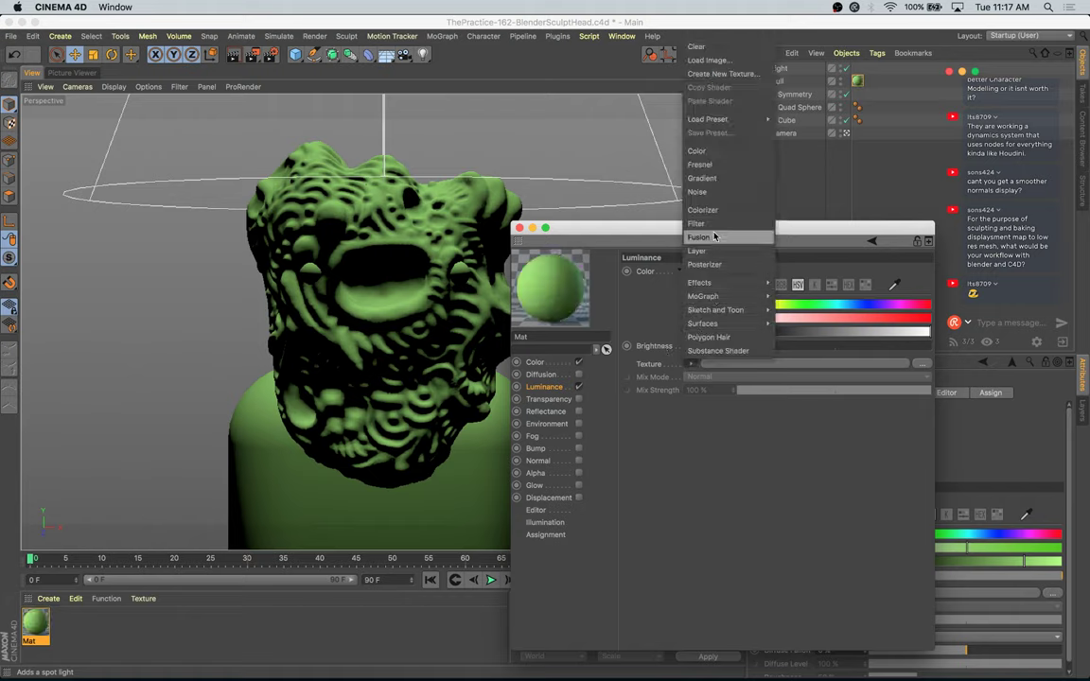
{"action": "left_click", "coordinate": [742, 348]}
{"action": "left_click_drag", "start_coordinate": [742, 348], "coordinate": [754, 351]}
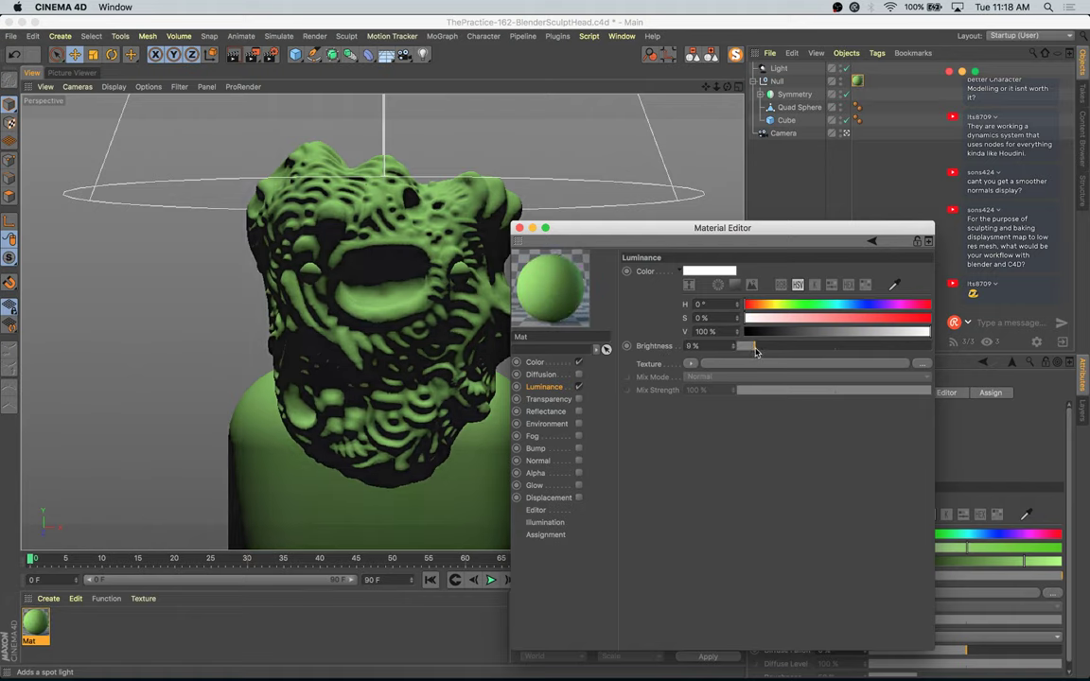
Step: Load a Subsurface Scattering shader as the Luminance texture and set its mix strength to about 67%
{"action": "left_click", "coordinate": [691, 363]}
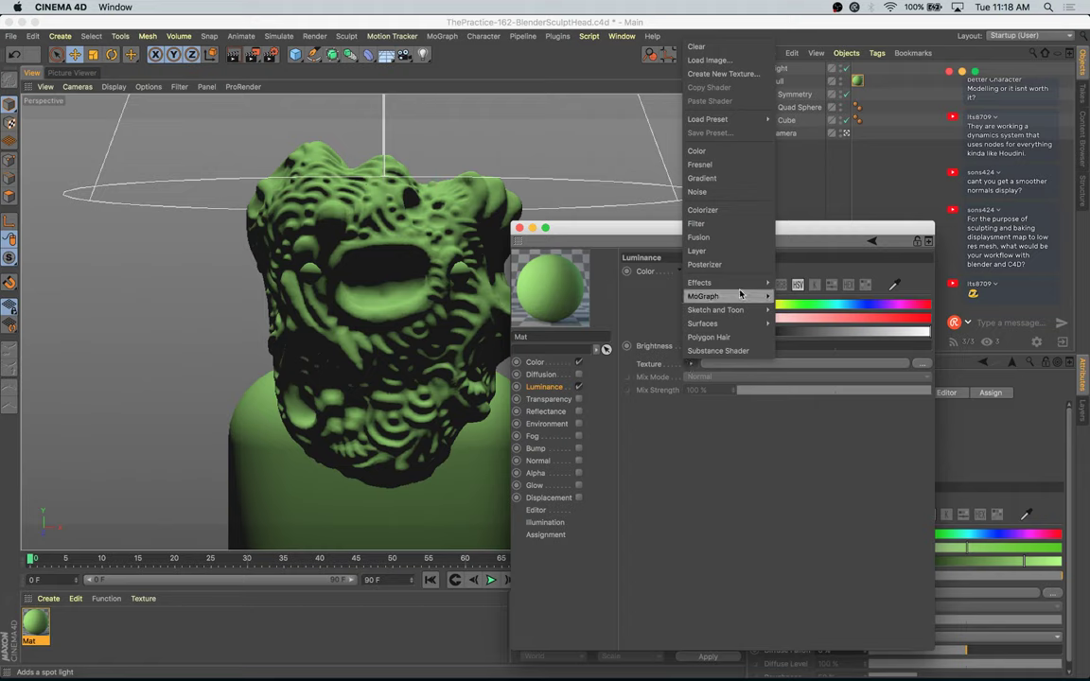
{"action": "mouse_move", "coordinate": [729, 282]}
{"action": "left_click", "coordinate": [828, 488]}
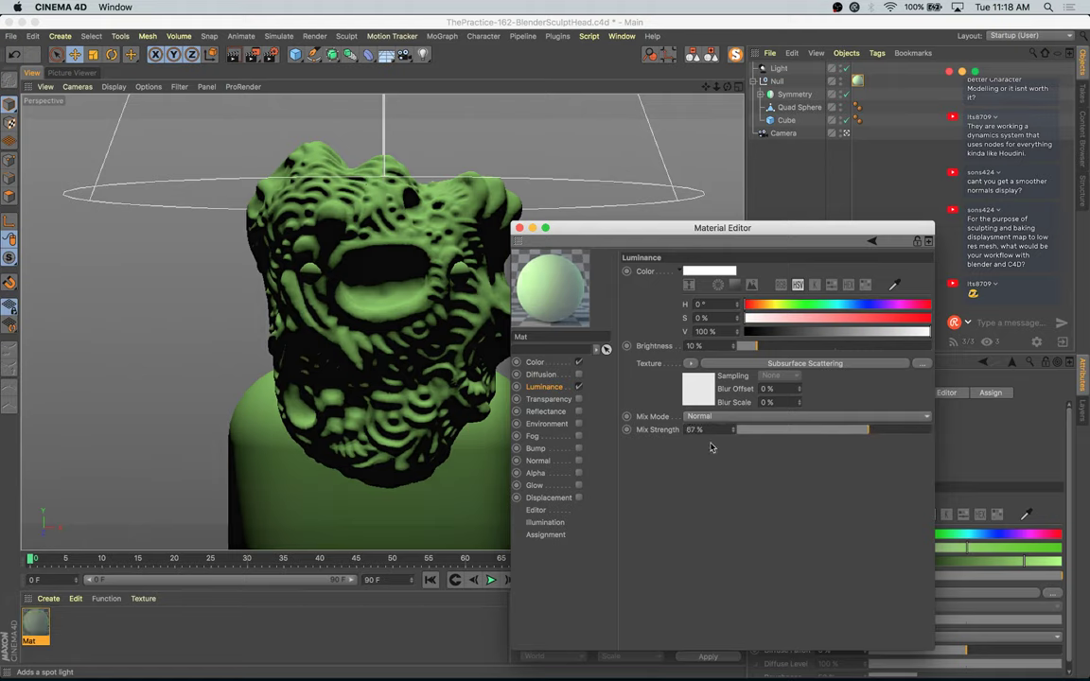
Step: Set the Subsurface Scattering colour to a darker green, hue 109° and saturation 63%, with a 5 cm path length, and close the editor
{"action": "left_click", "coordinate": [719, 364]}
{"action": "left_click", "coordinate": [805, 412]}
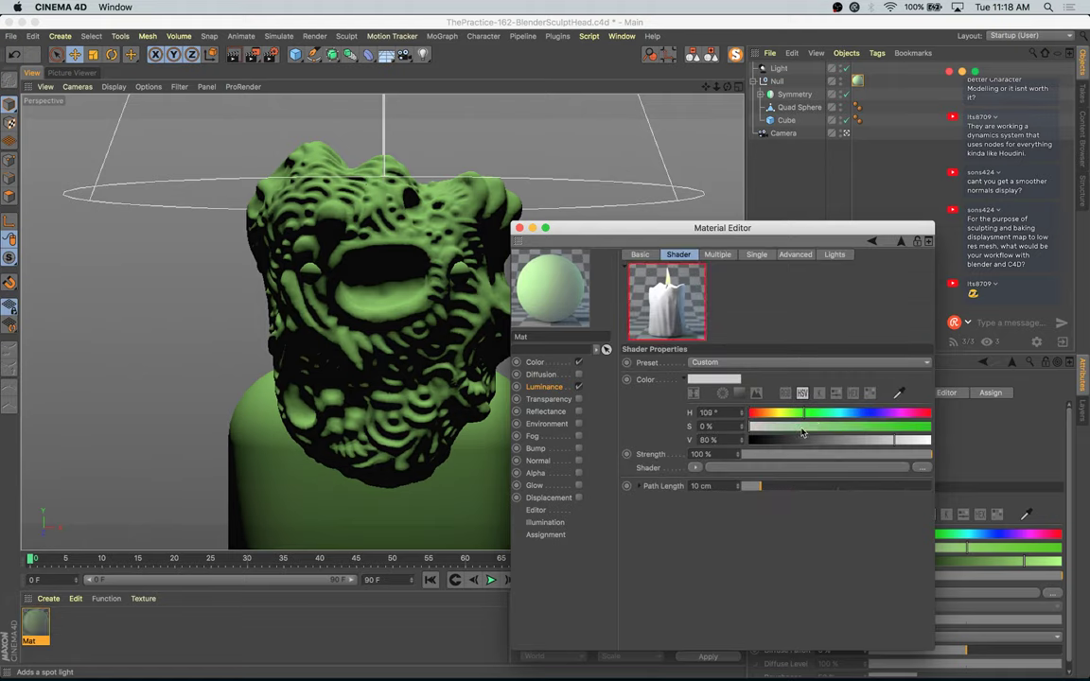
{"action": "left_click", "coordinate": [752, 487]}
{"action": "left_click", "coordinate": [863, 427]}
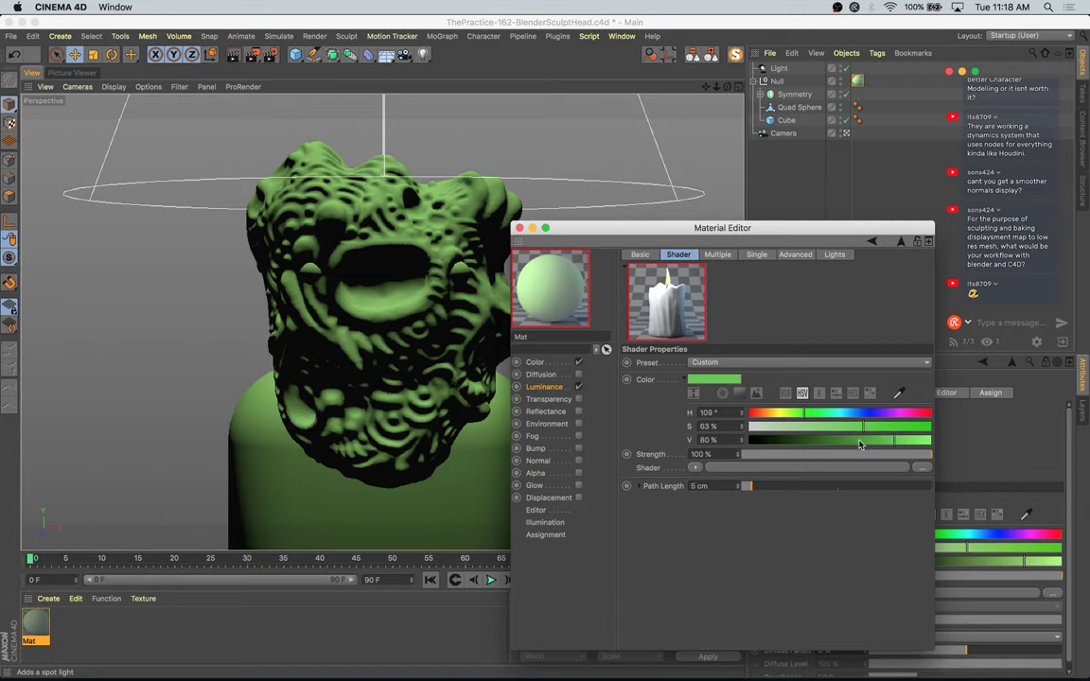
{"action": "left_click", "coordinate": [880, 440]}
{"action": "left_click", "coordinate": [519, 230]}
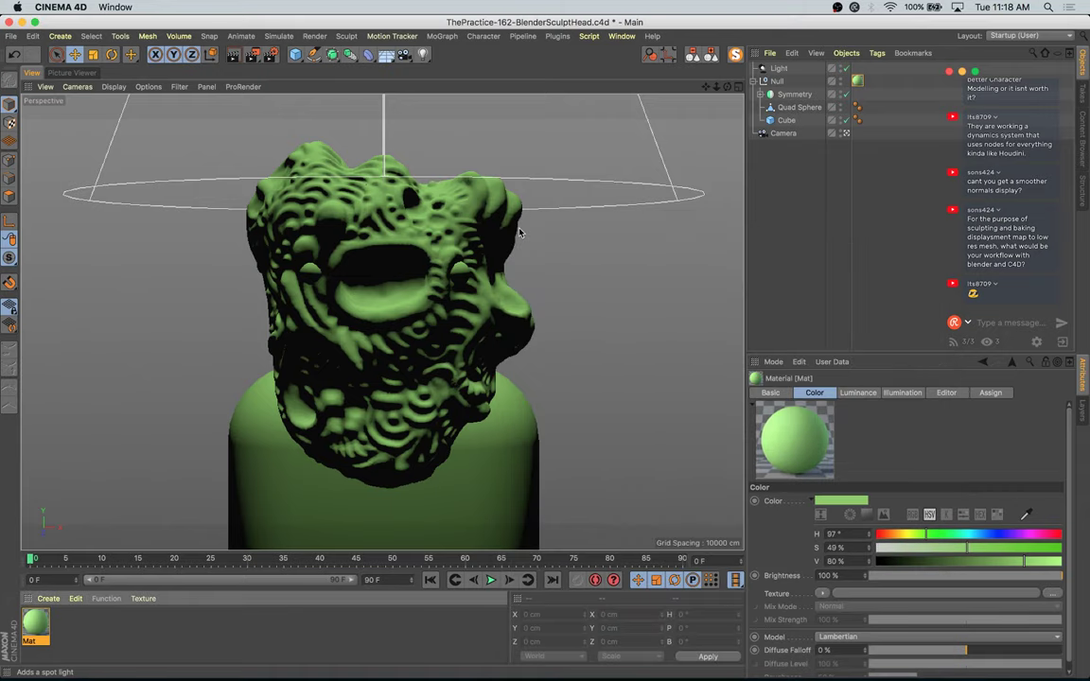
Step: Render the scene to the Picture Viewer and show the newest render from the history
{"action": "key", "text": "shift+r"}
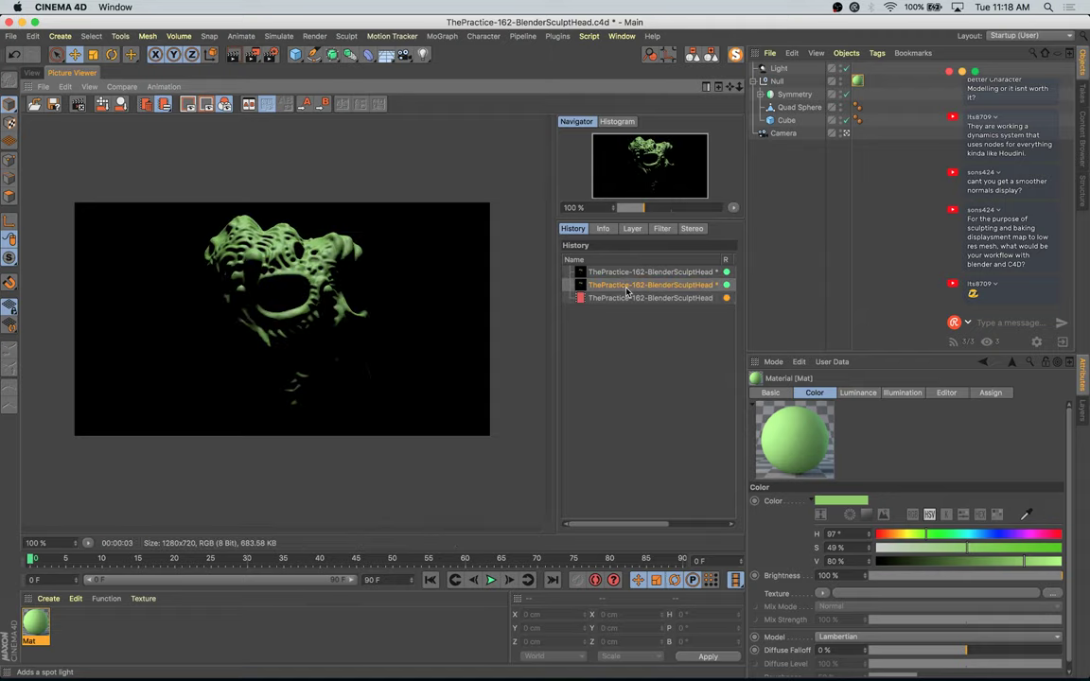
{"action": "left_click", "coordinate": [627, 295]}
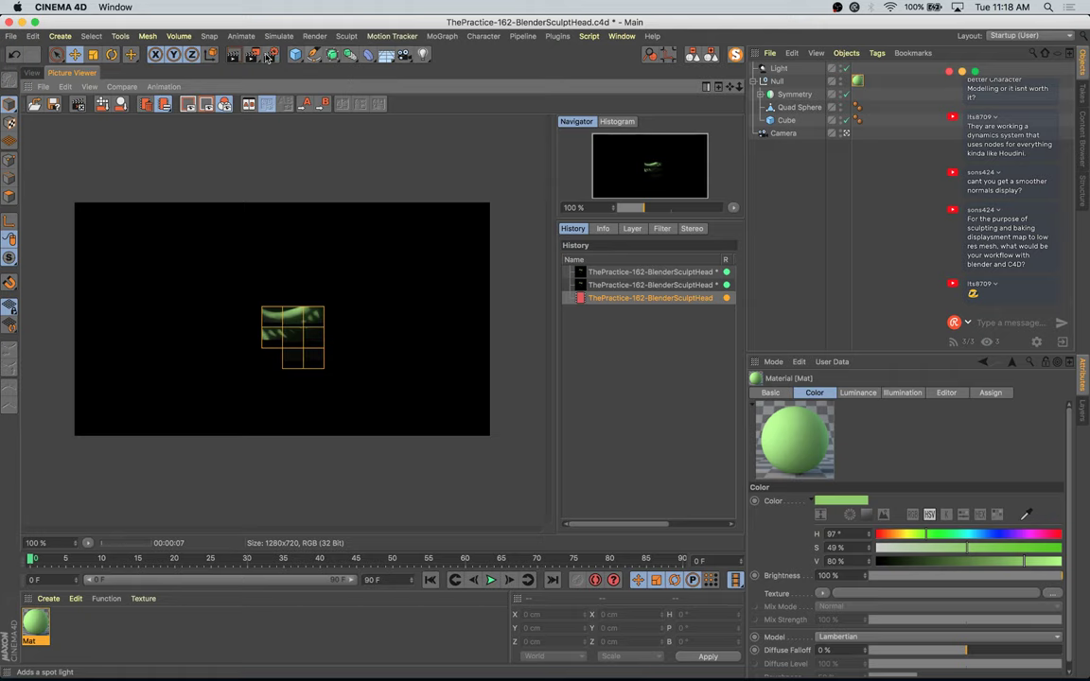
Step: Set the render output size to 1080 × 1080 pixels and close the render settings
{"action": "left_click", "coordinate": [270, 55]}
{"action": "left_click_drag", "start_coordinate": [307, 51], "coordinate": [738, 208]}
{"action": "left_click", "coordinate": [621, 285]}
{"action": "key", "text": "Down"}
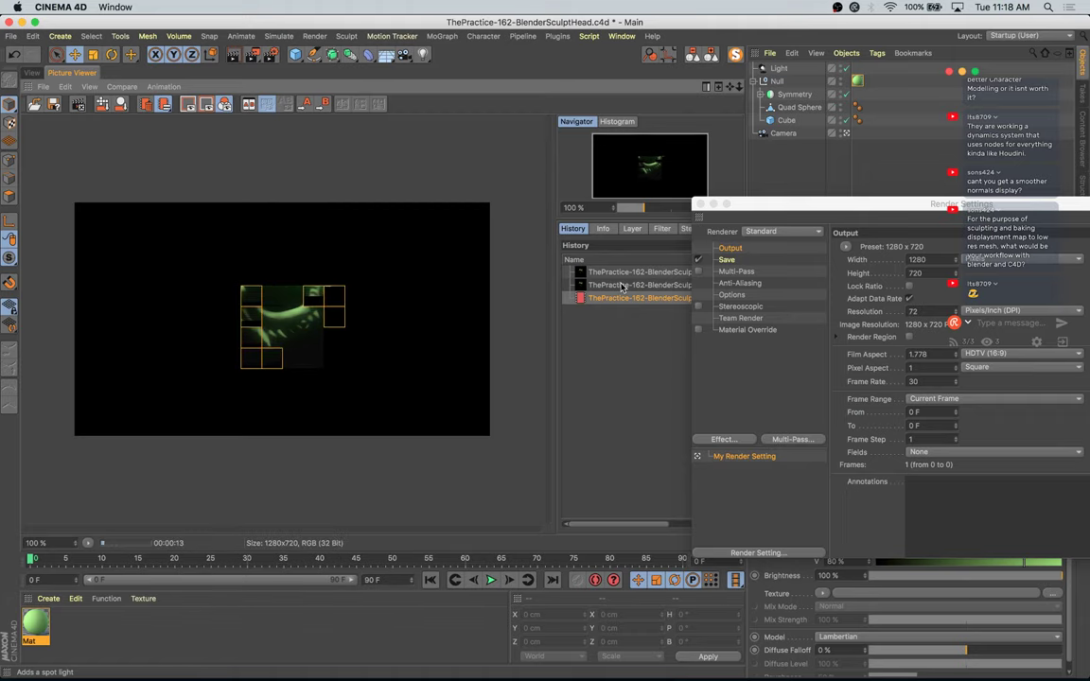
{"action": "left_click_drag", "start_coordinate": [778, 218], "coordinate": [547, 174]}
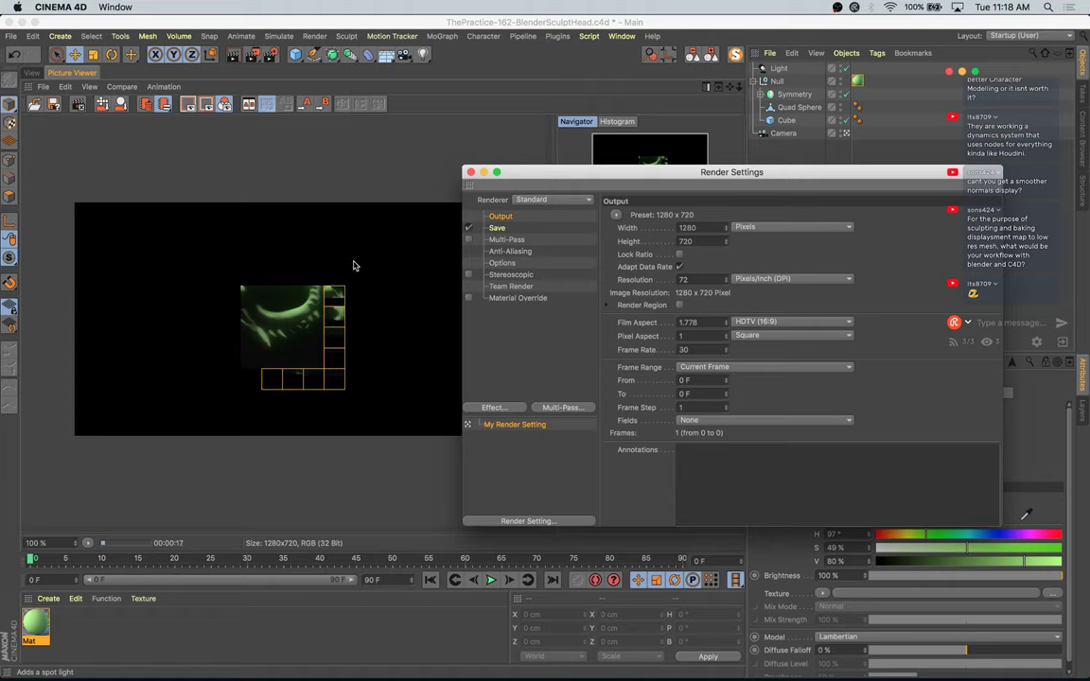
{"action": "left_click_drag", "start_coordinate": [579, 173], "coordinate": [490, 196]}
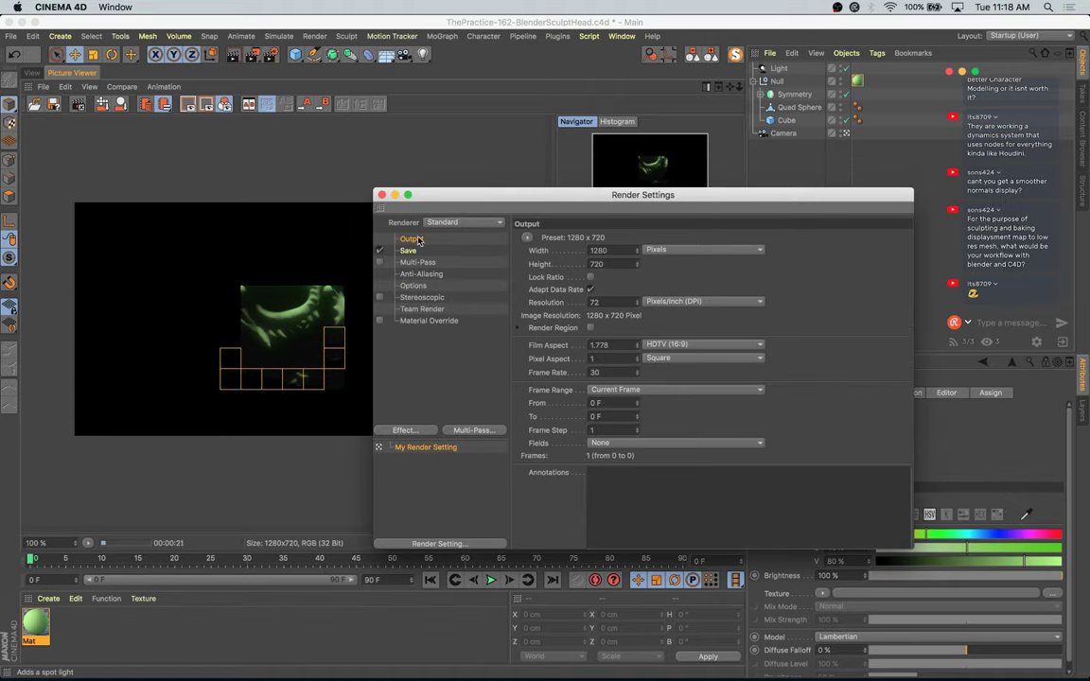
{"action": "type", "text": "10"}
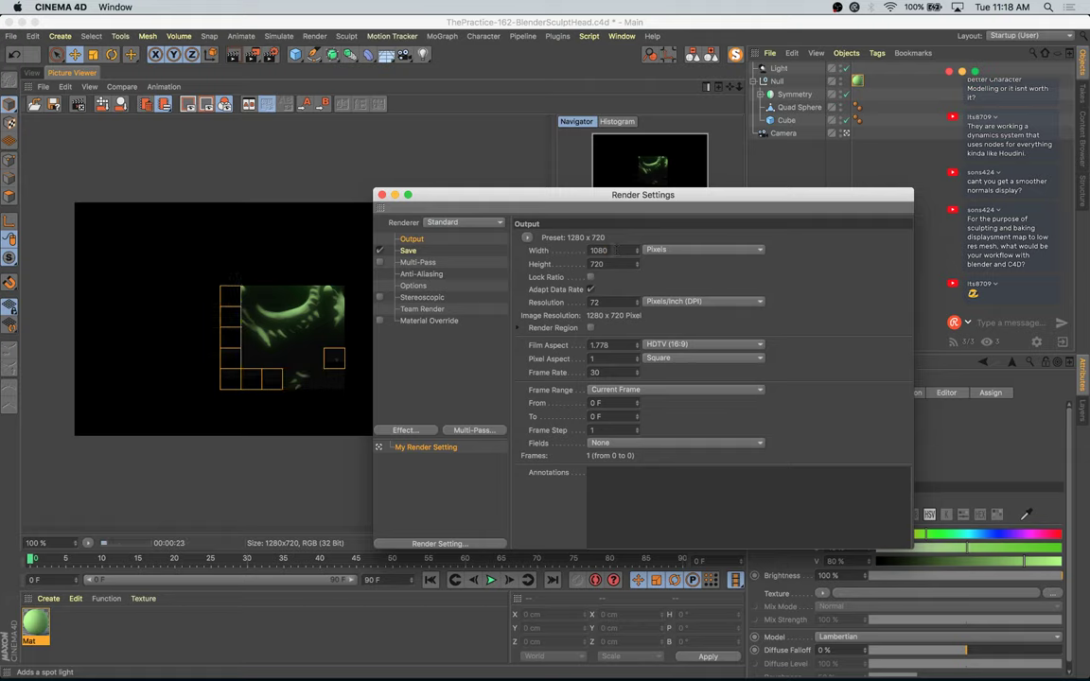
{"action": "key", "text": "Tab"}
{"action": "type", "text": "1080"}
{"action": "key", "text": "Return"}
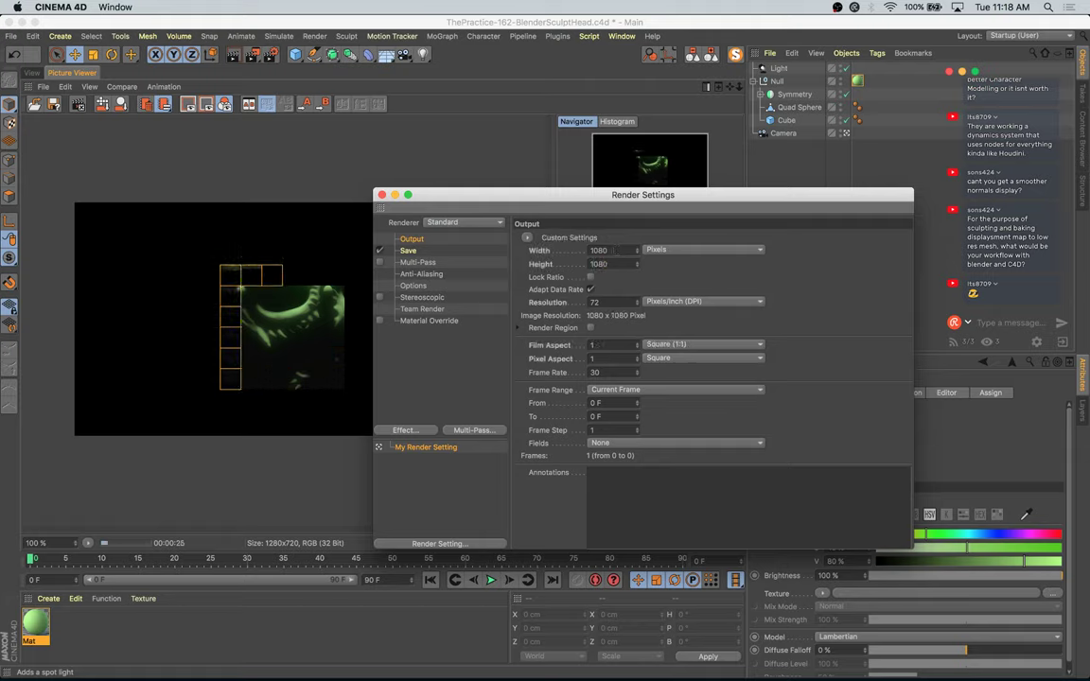
{"action": "left_click", "coordinate": [381, 195]}
Step: Reframe the head by moving the Camera in the side view to about Y -19.6 cm and Z -1047 cm
{"action": "left_click", "coordinate": [30, 74]}
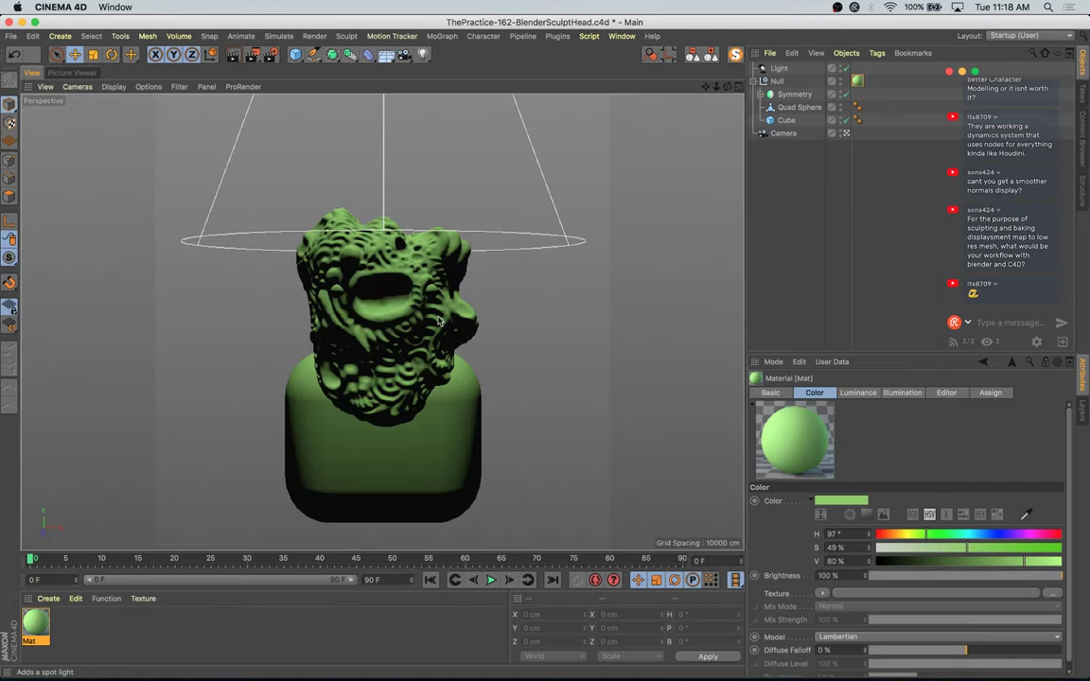
{"action": "left_click", "coordinate": [392, 453]}
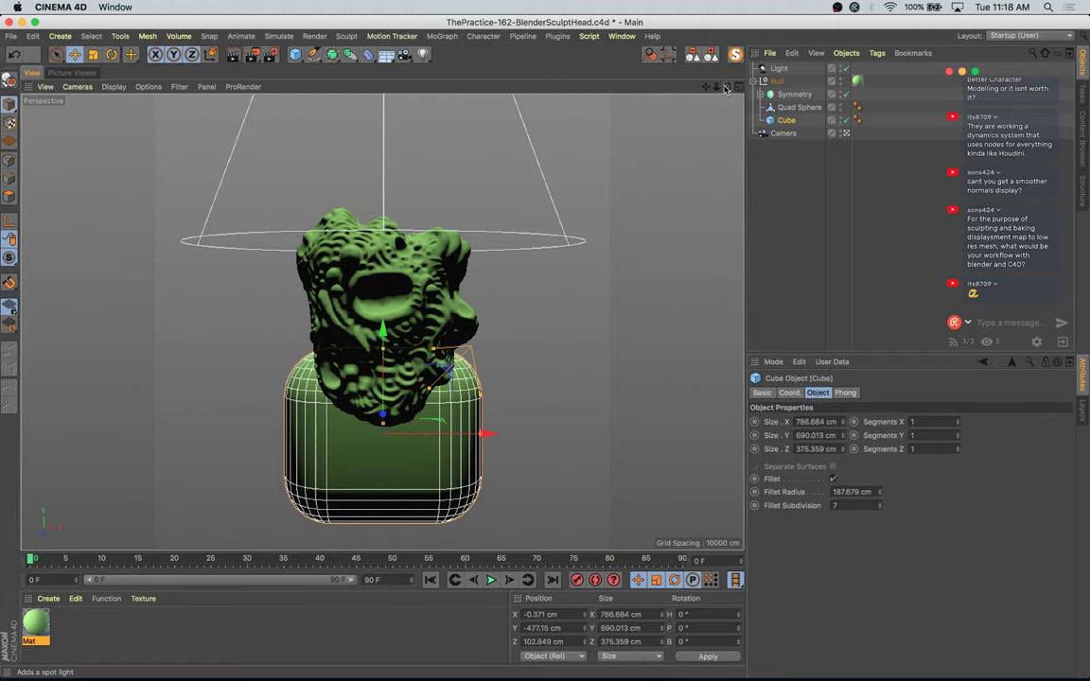
{"action": "mouse_move", "coordinate": [717, 87]}
{"action": "left_mouse_down"}
{"action": "mouse_move", "coordinate": [768, 87]}
{"action": "mouse_move", "coordinate": [725, 87]}
{"action": "left_mouse_up"}
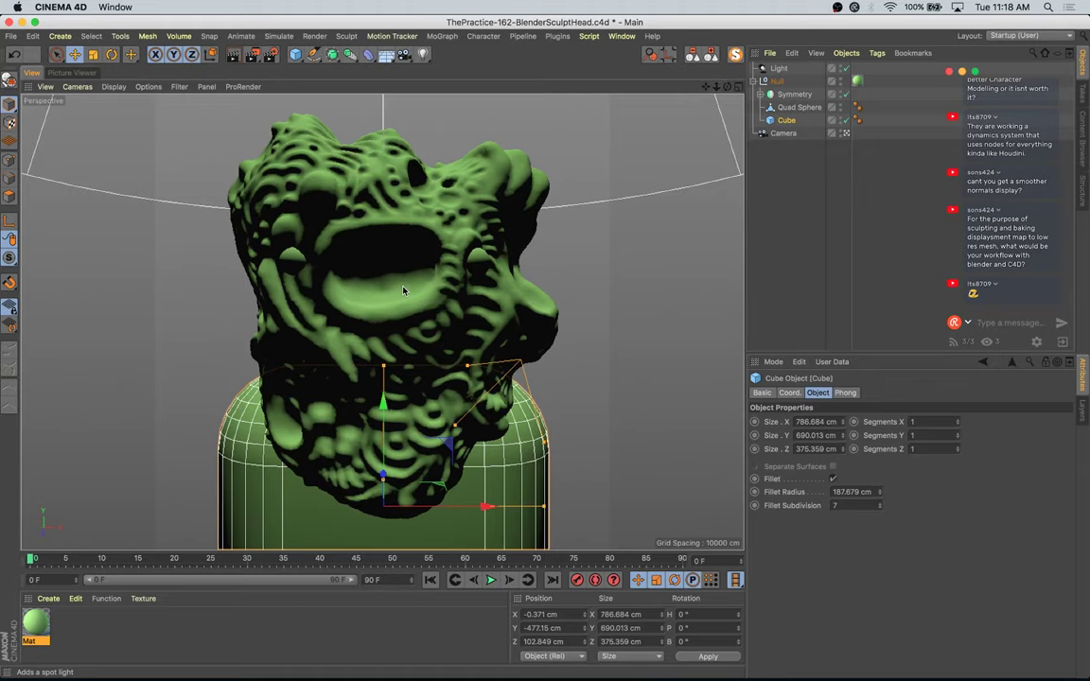
{"action": "middle_click", "coordinate": [402, 290]}
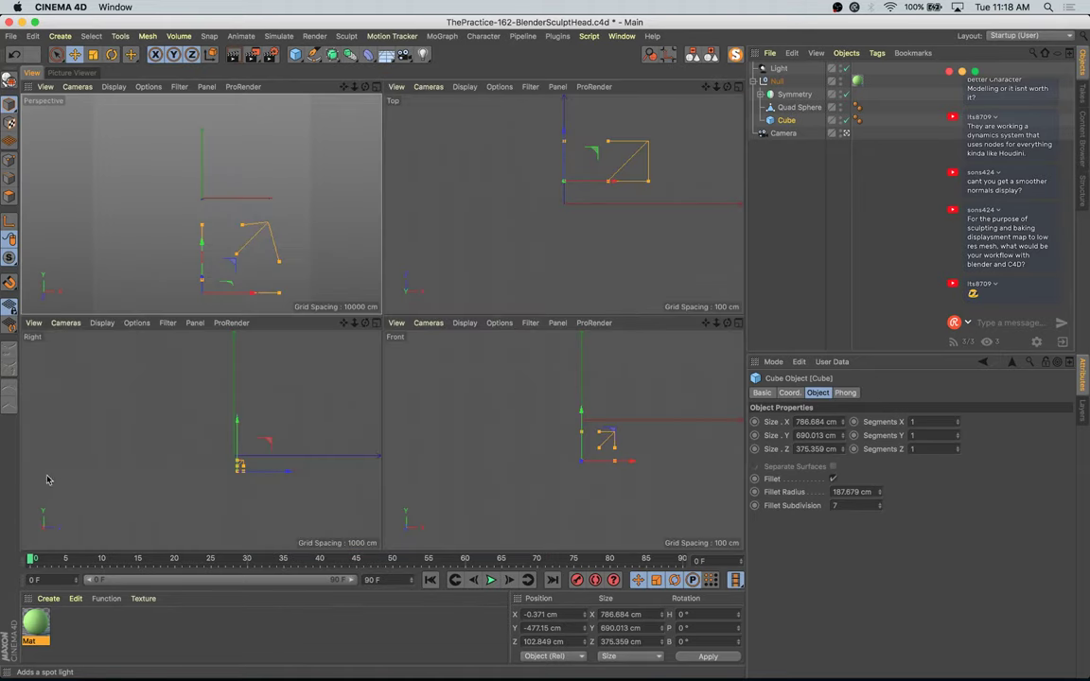
{"action": "left_click", "coordinate": [782, 134]}
{"action": "left_click_drag", "start_coordinate": [202, 405], "coordinate": [204, 407]}
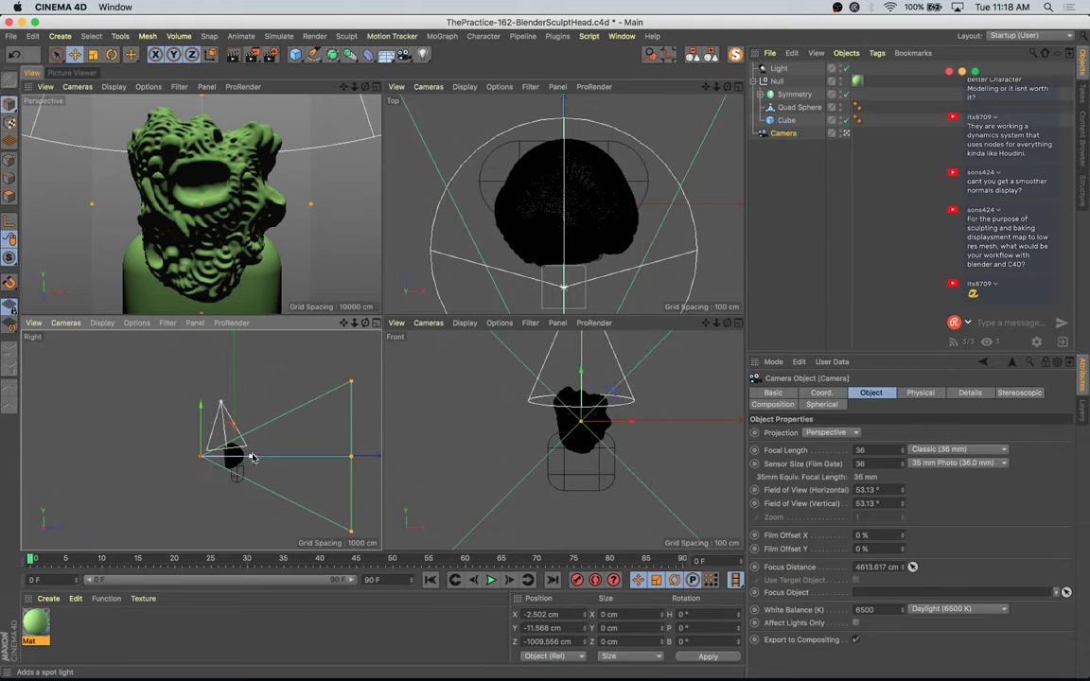
{"action": "left_click_drag", "start_coordinate": [253, 456], "coordinate": [251, 457]}
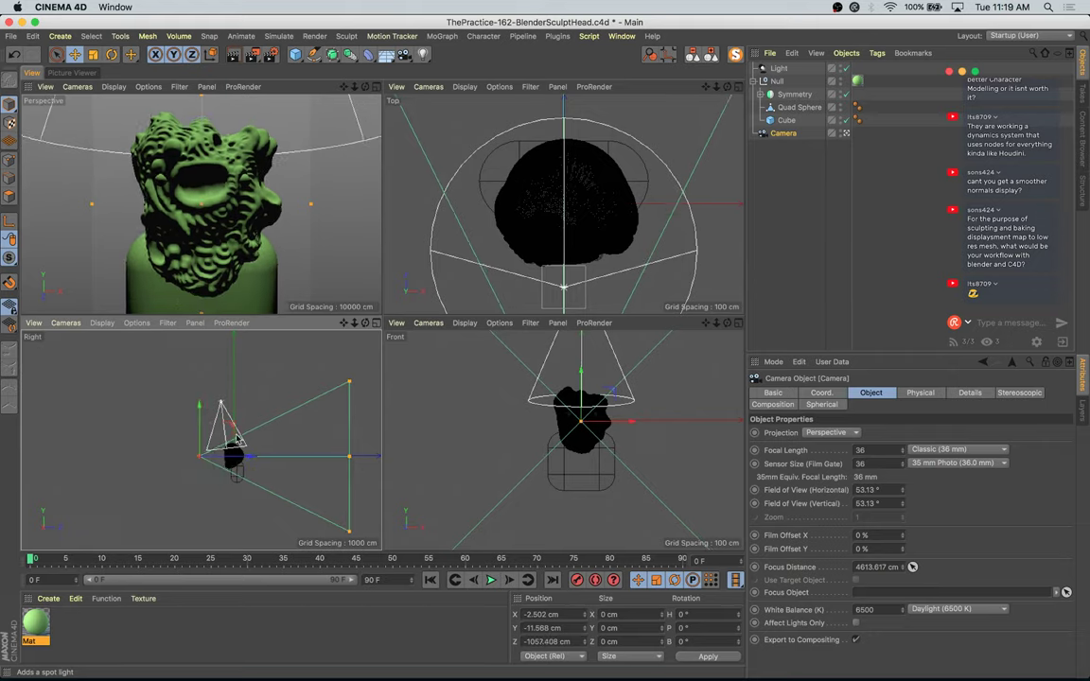
{"action": "left_click_drag", "start_coordinate": [228, 427], "coordinate": [239, 419]}
{"action": "middle_click", "coordinate": [196, 213]}
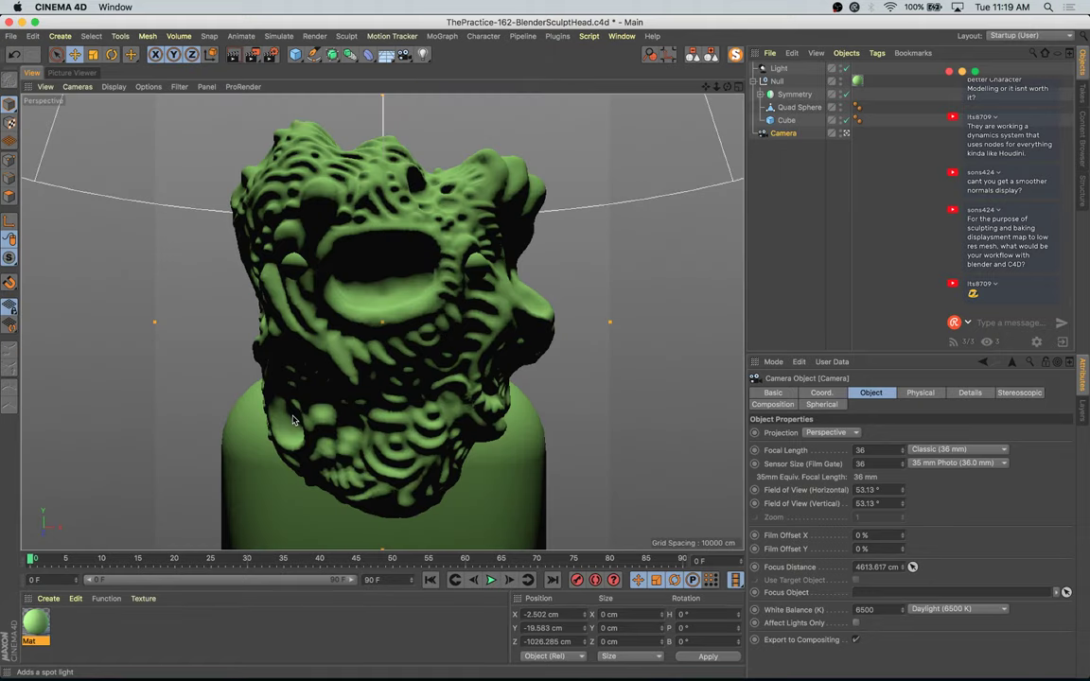
{"action": "middle_click", "coordinate": [293, 419]}
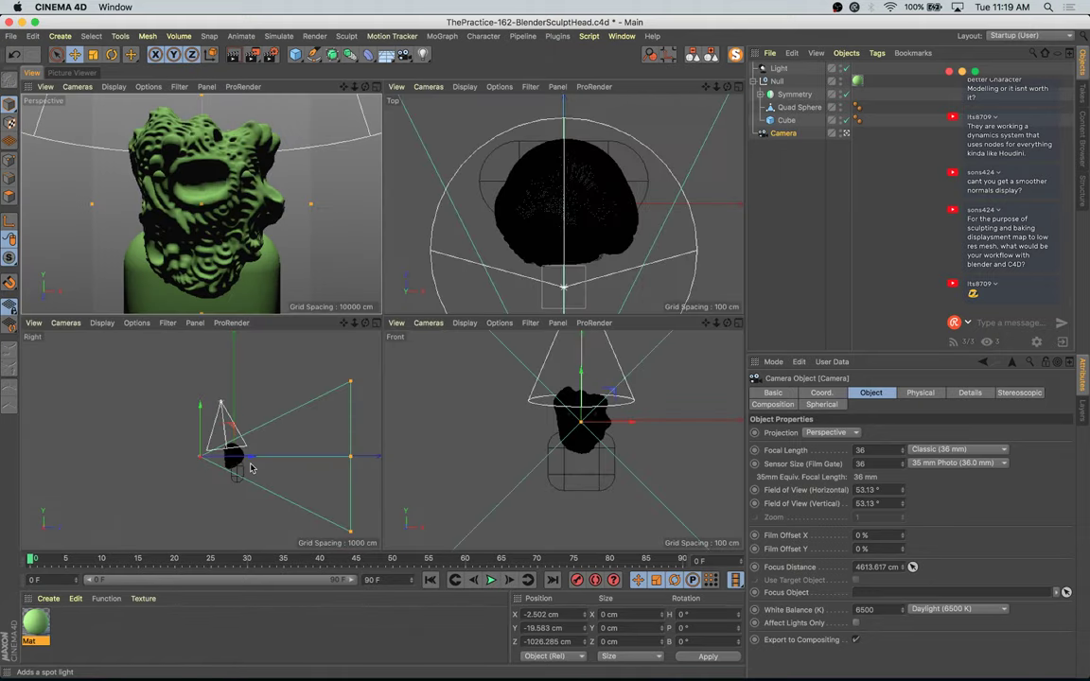
{"action": "left_click_drag", "start_coordinate": [245, 463], "coordinate": [252, 461]}
Step: Lower the Cube body to about Y -524 cm and render the square frame to the Picture Viewer
{"action": "left_click", "coordinate": [243, 251]}
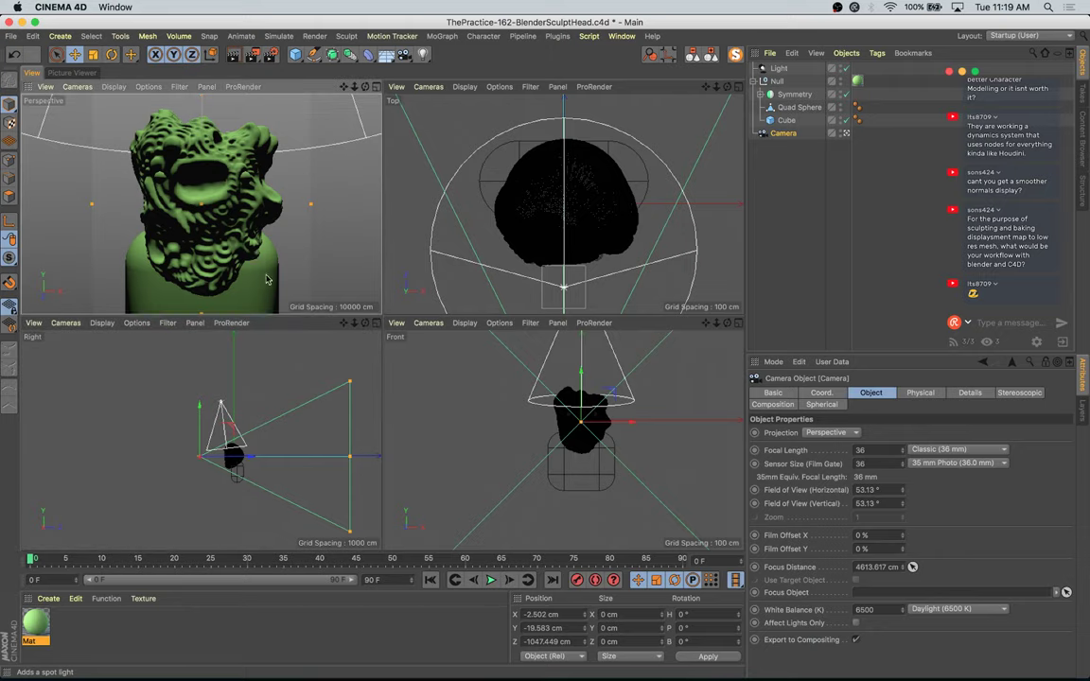
{"action": "left_click_drag", "start_coordinate": [206, 252], "coordinate": [224, 265]}
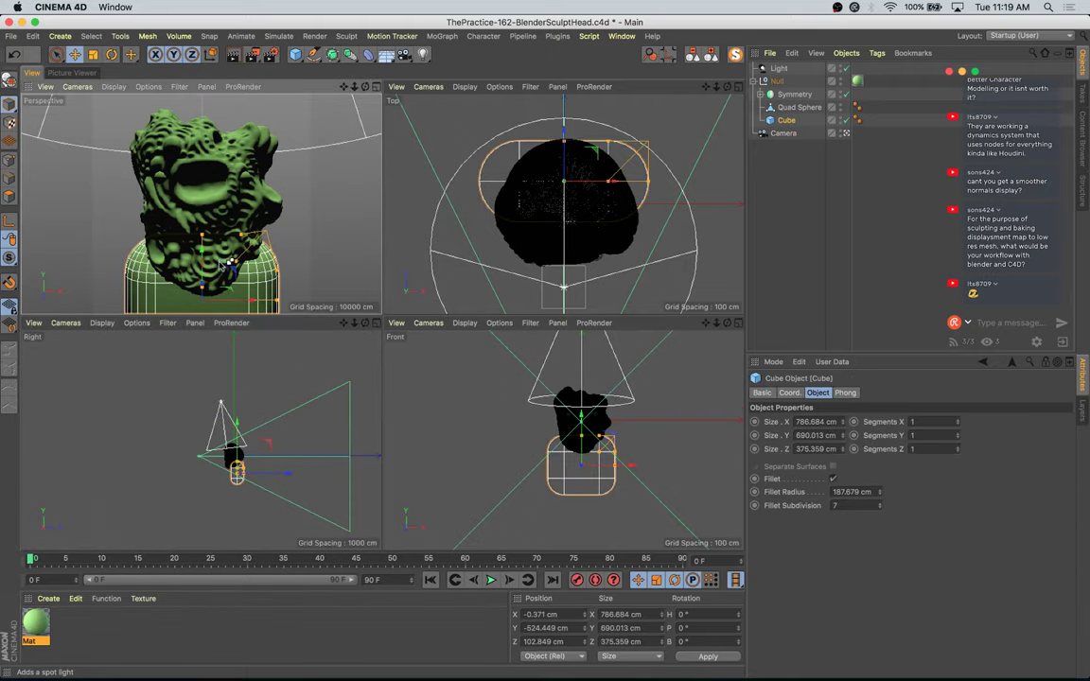
{"action": "left_click", "coordinate": [69, 73]}
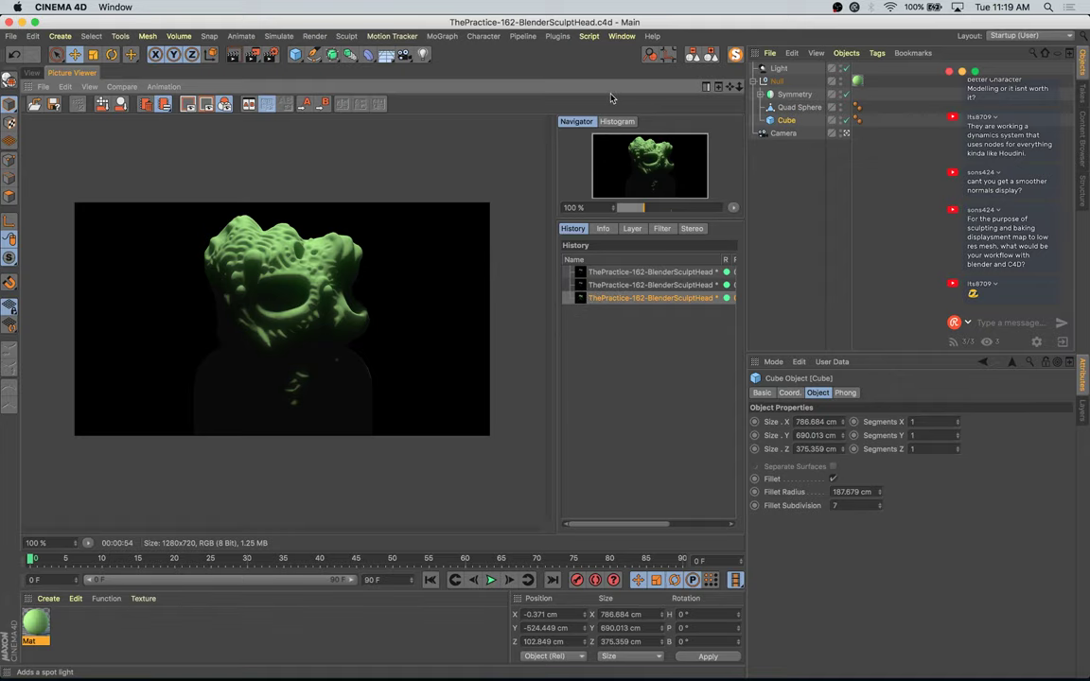
{"action": "key", "text": "shift+r"}
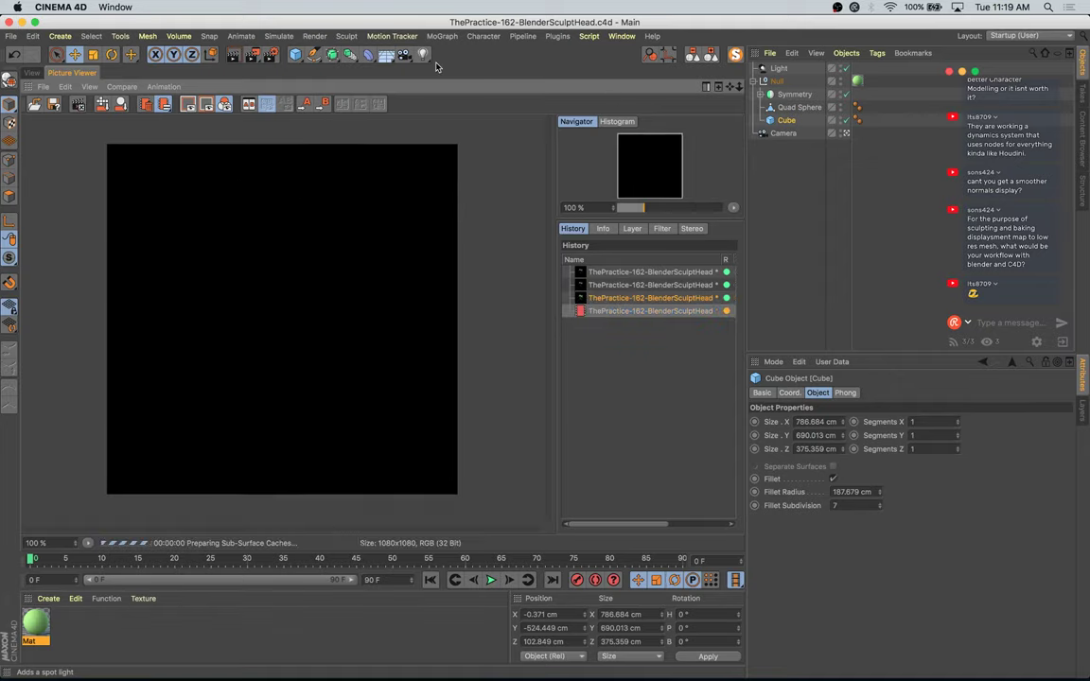
Step: Duplicate the green material and open the copy in the Material Editor
{"action": "left_click", "coordinate": [31, 73]}
{"action": "left_click", "coordinate": [38, 624]}
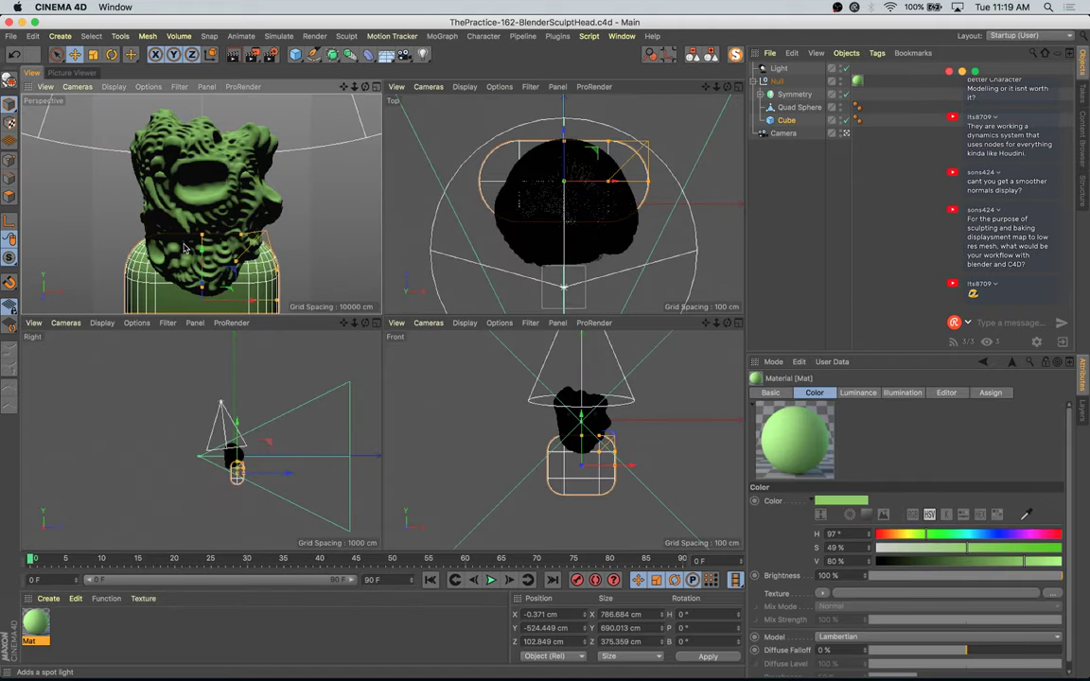
{"action": "middle_click", "coordinate": [185, 248]}
{"action": "left_click_drag", "start_coordinate": [35, 622], "coordinate": [68, 626], "text": "ctrl"}
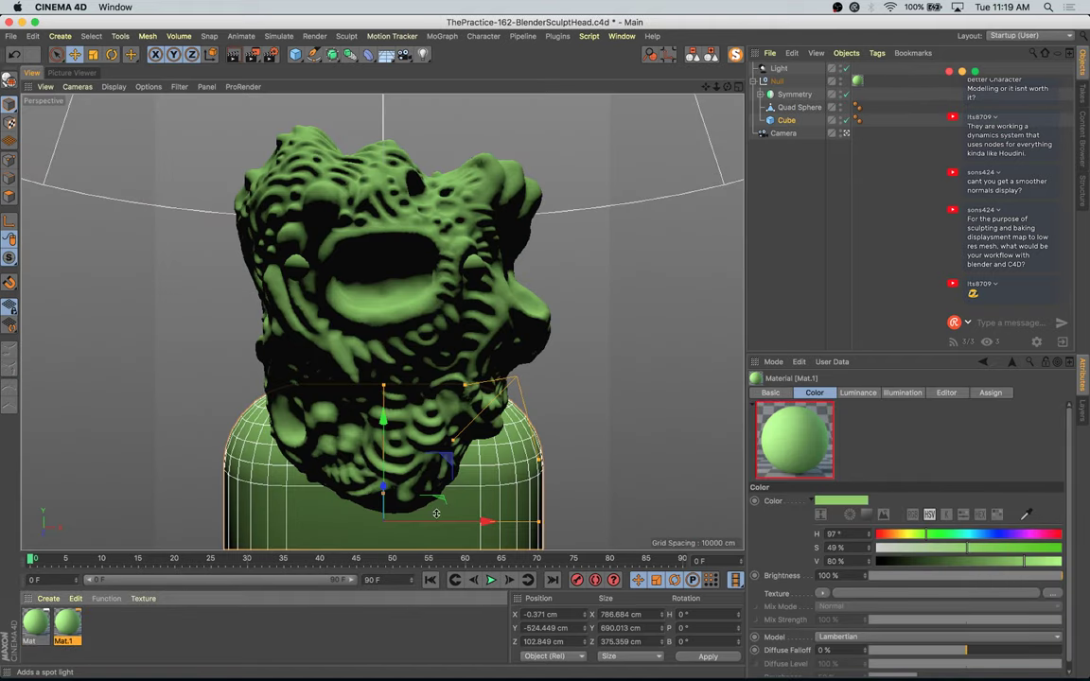
{"action": "left_click_drag", "start_coordinate": [461, 81], "coordinate": [755, 174]}
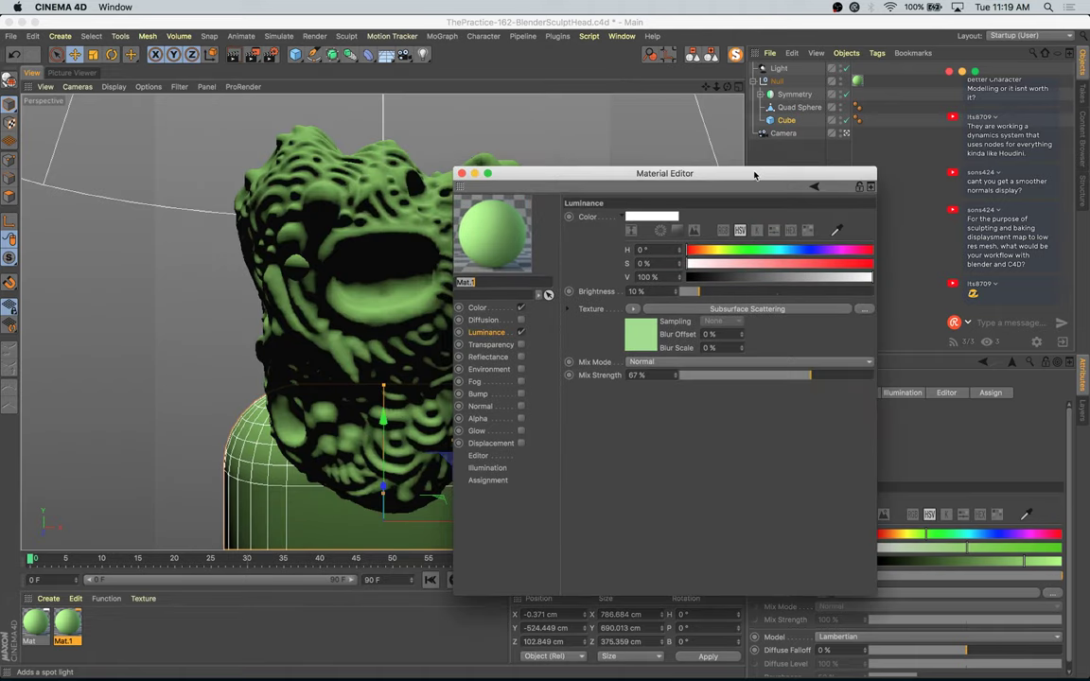
Step: Set the copied material's Subsurface Scattering colour to blue, hue 244°, with a 3 cm path length
{"action": "left_click", "coordinate": [714, 375]}
{"action": "left_click", "coordinate": [678, 309]}
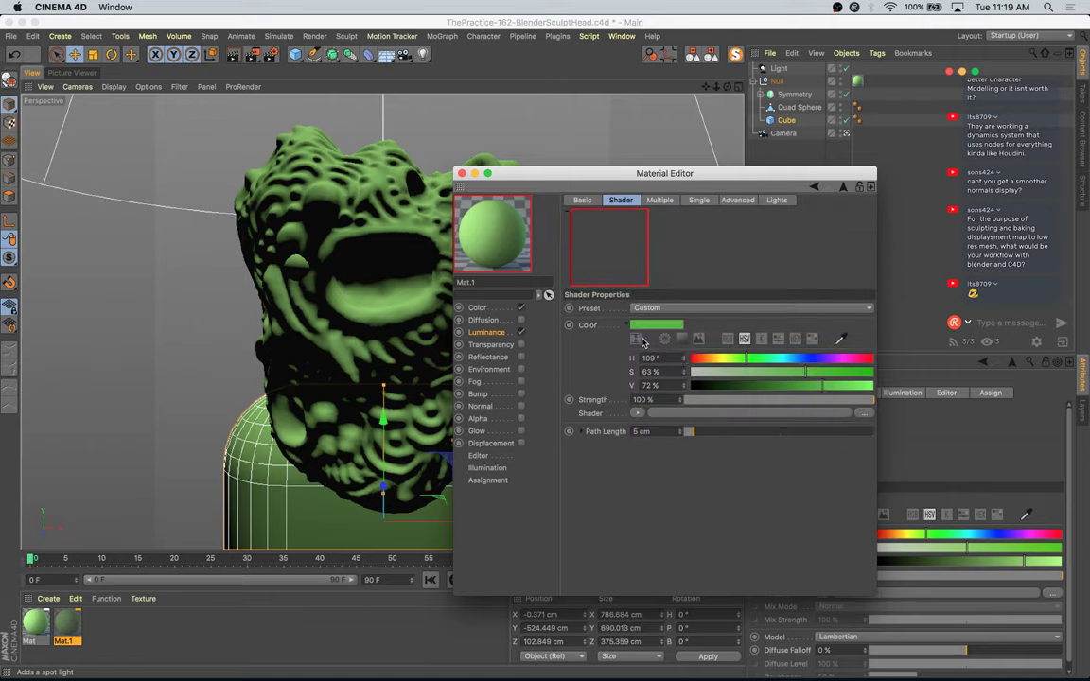
{"action": "left_click_drag", "start_coordinate": [766, 364], "coordinate": [814, 362]}
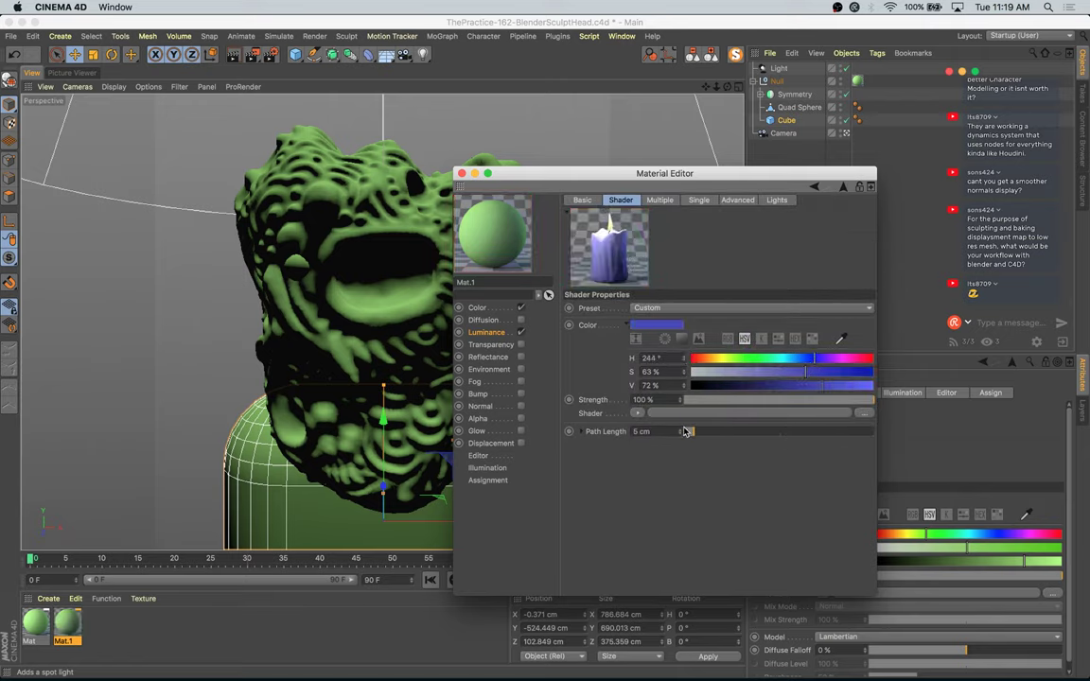
{"action": "left_click", "coordinate": [680, 435]}
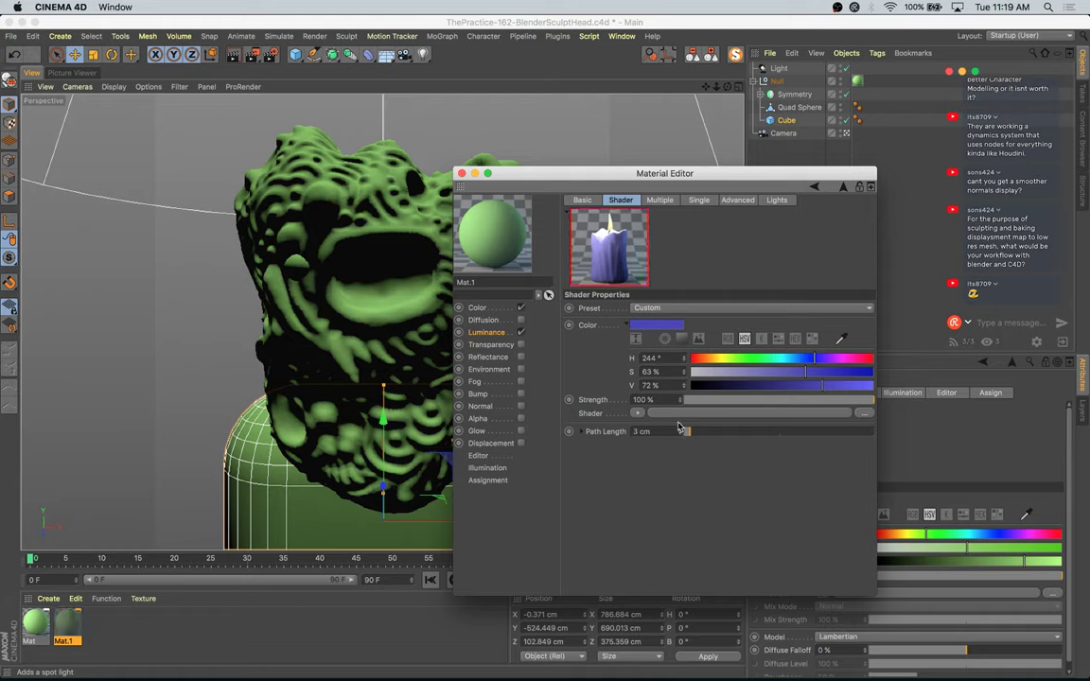
Step: Set the Subsurface Scattering path length of the original green material to 7 cm
{"action": "left_click", "coordinate": [36, 622]}
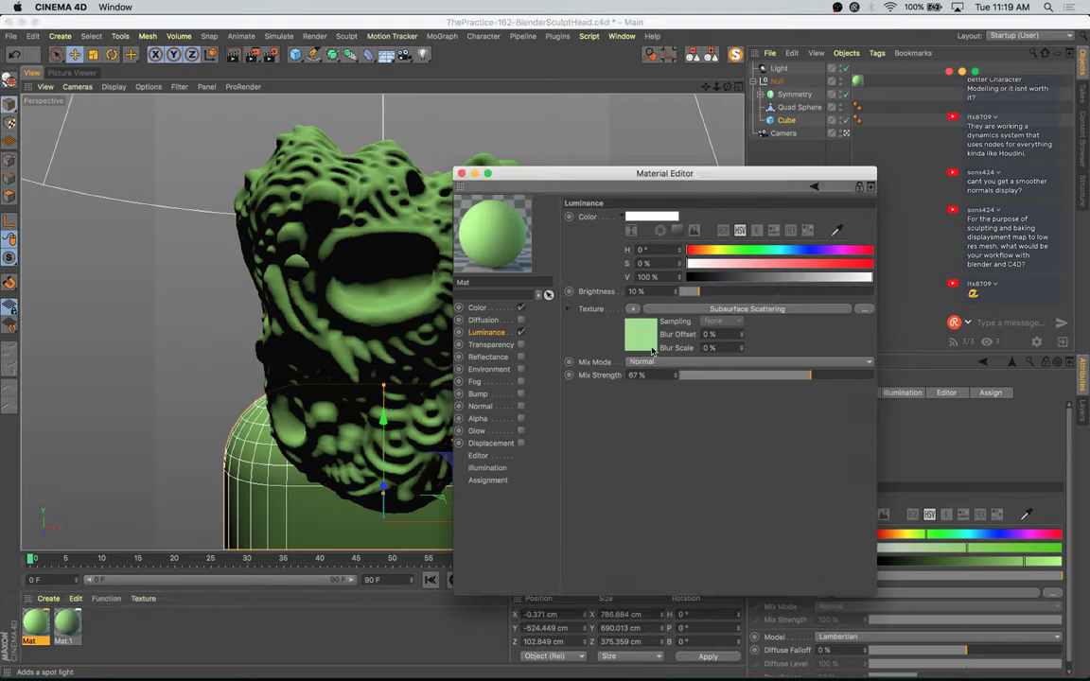
{"action": "left_click", "coordinate": [649, 348]}
{"action": "left_click", "coordinate": [684, 431]}
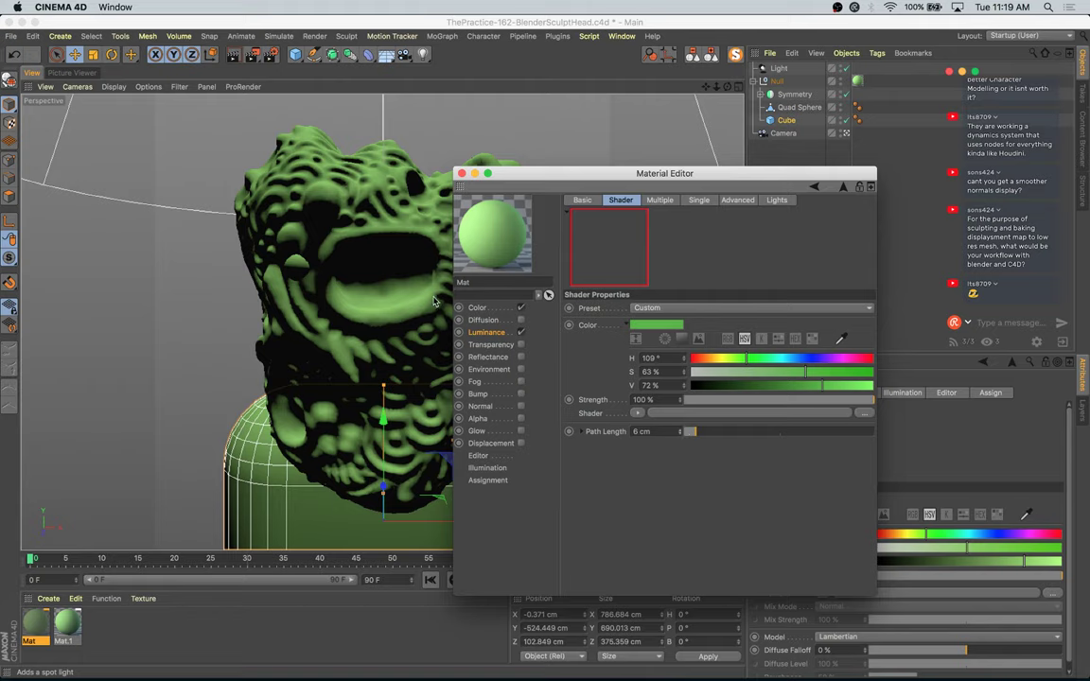
{"action": "left_click", "coordinate": [685, 430]}
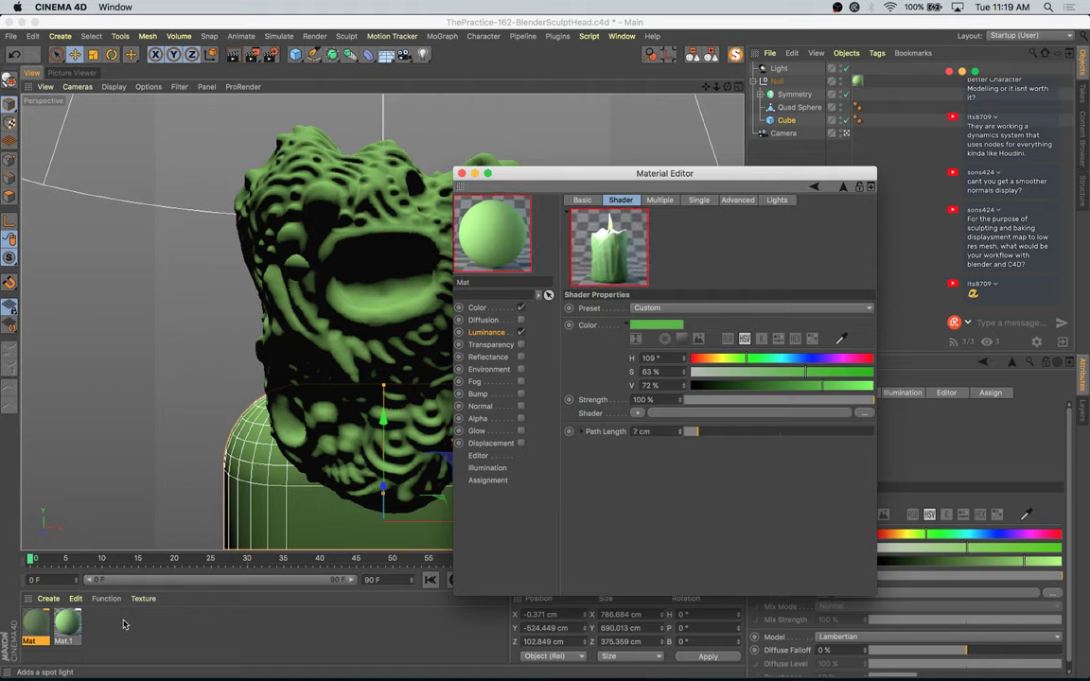
Step: Change the copied material's base colour to dark blue, hue 234° and value 31%
{"action": "left_click", "coordinate": [66, 622]}
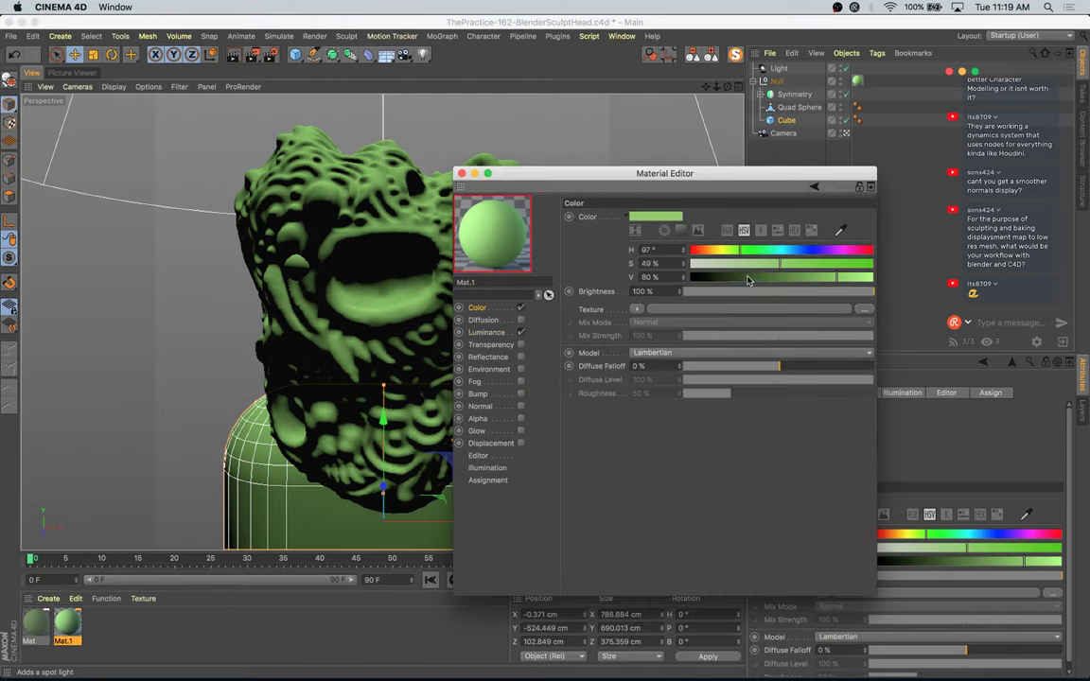
{"action": "left_click", "coordinate": [746, 278]}
{"action": "left_click", "coordinate": [810, 250]}
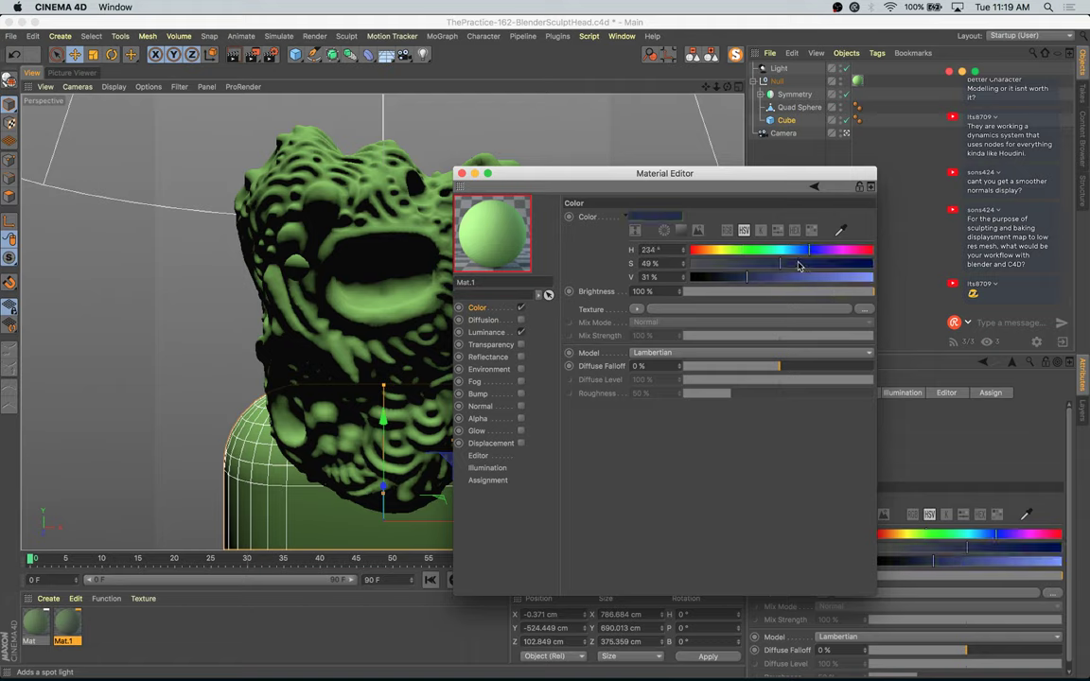
Step: Enable Reflectance on the blue material and add a GGX layer at 22% strength with 21% roughness
{"action": "left_click", "coordinate": [520, 358]}
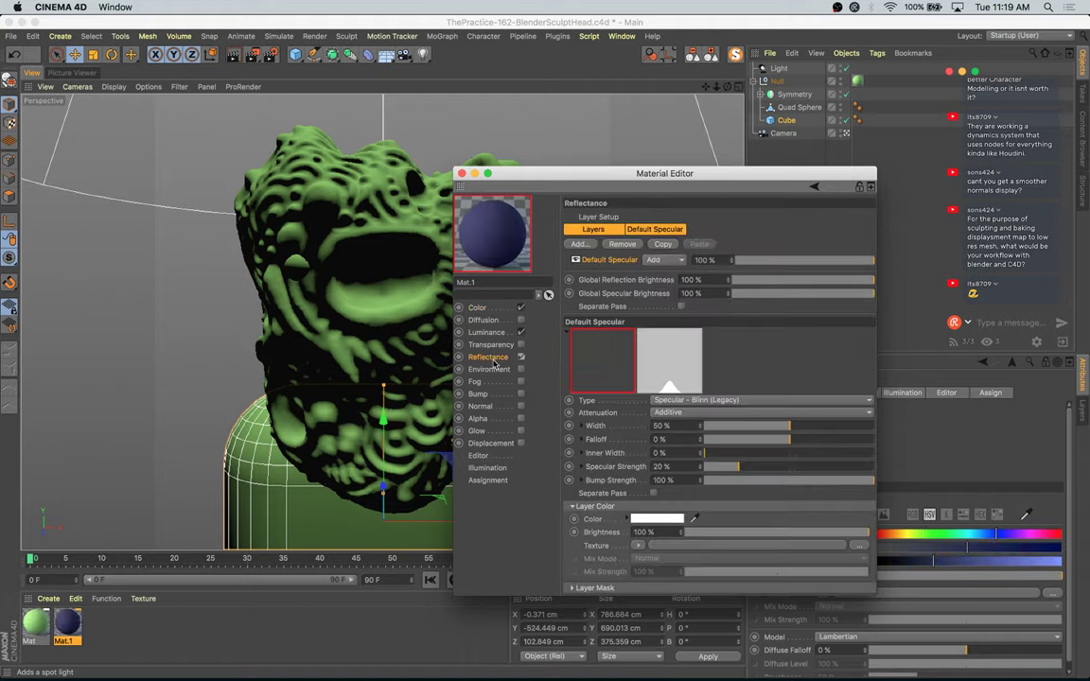
{"action": "left_click", "coordinate": [581, 246]}
{"action": "left_click", "coordinate": [632, 259]}
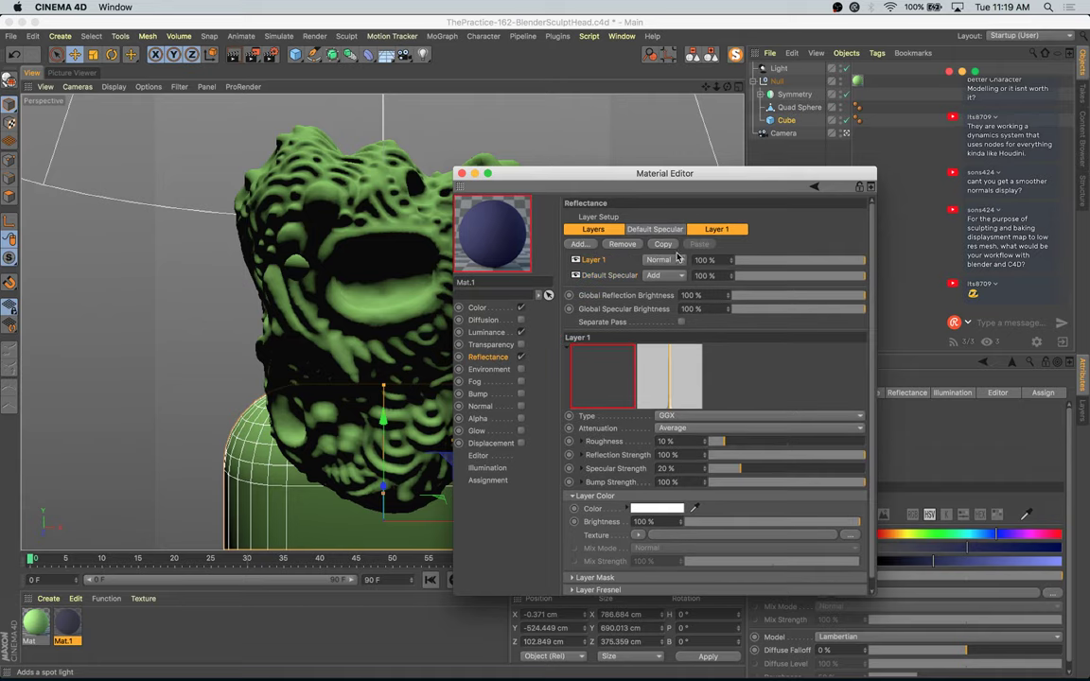
{"action": "left_click", "coordinate": [759, 261]}
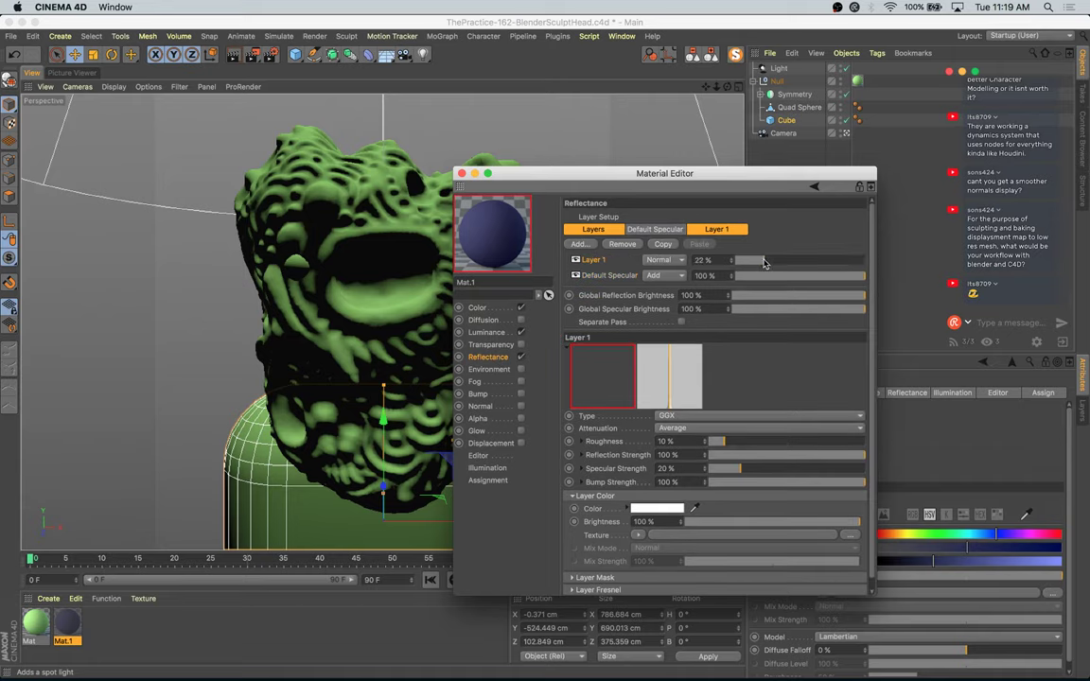
{"action": "left_click", "coordinate": [743, 442]}
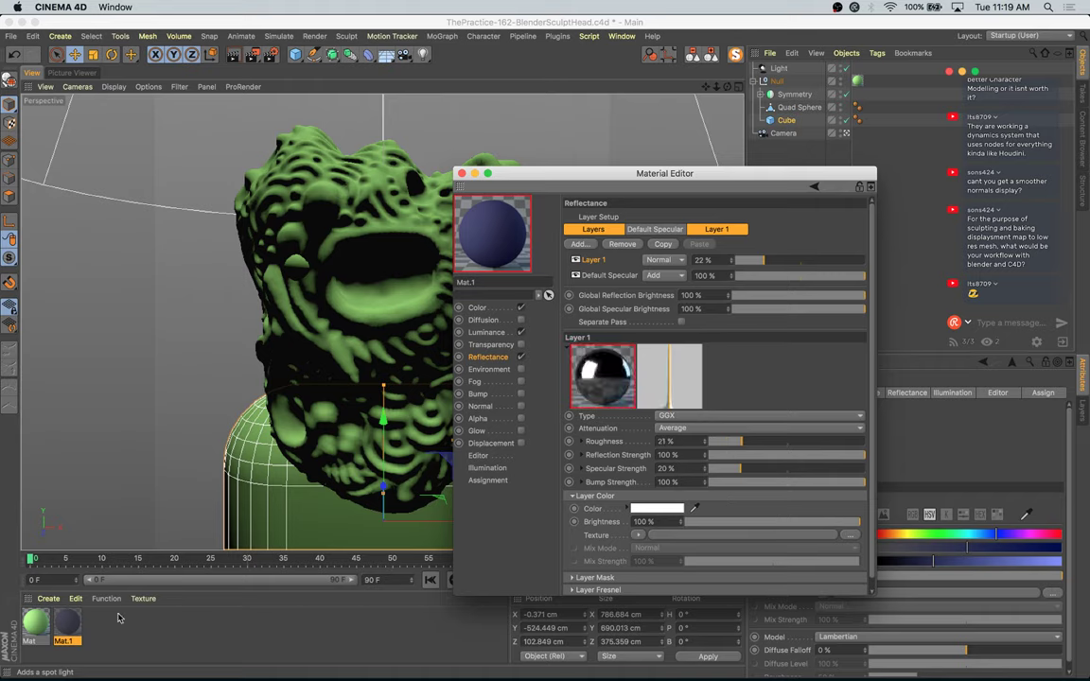
Step: Enable Reflectance on the green material and set its Default Specular layer to 40% strength with 33% width
{"action": "left_click", "coordinate": [35, 622]}
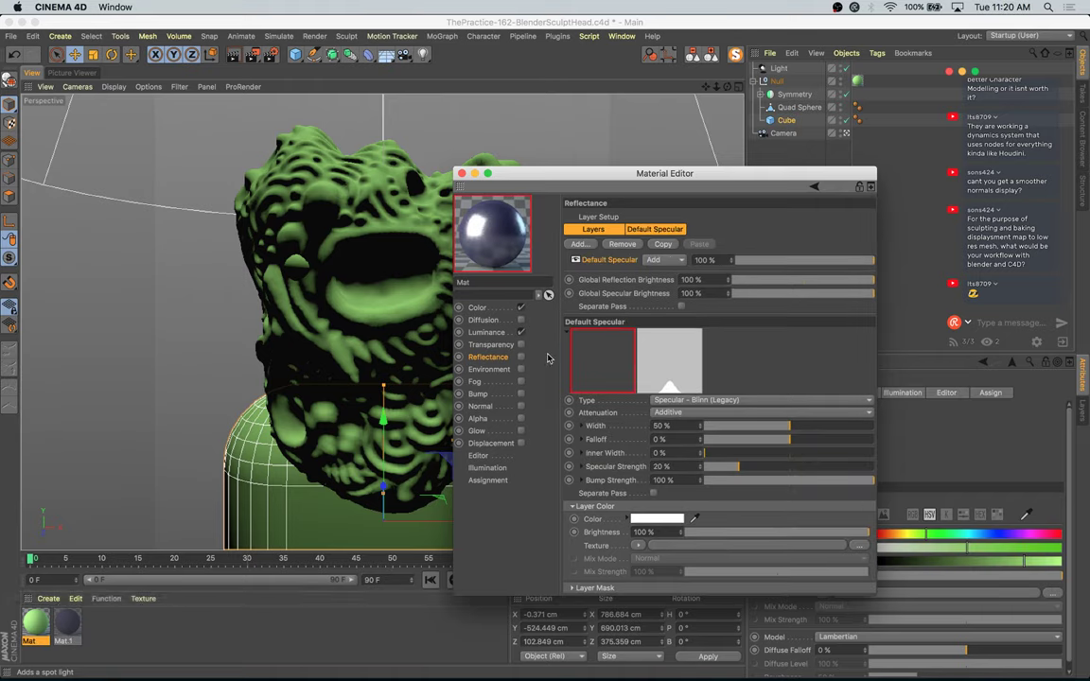
{"action": "left_click", "coordinate": [520, 357]}
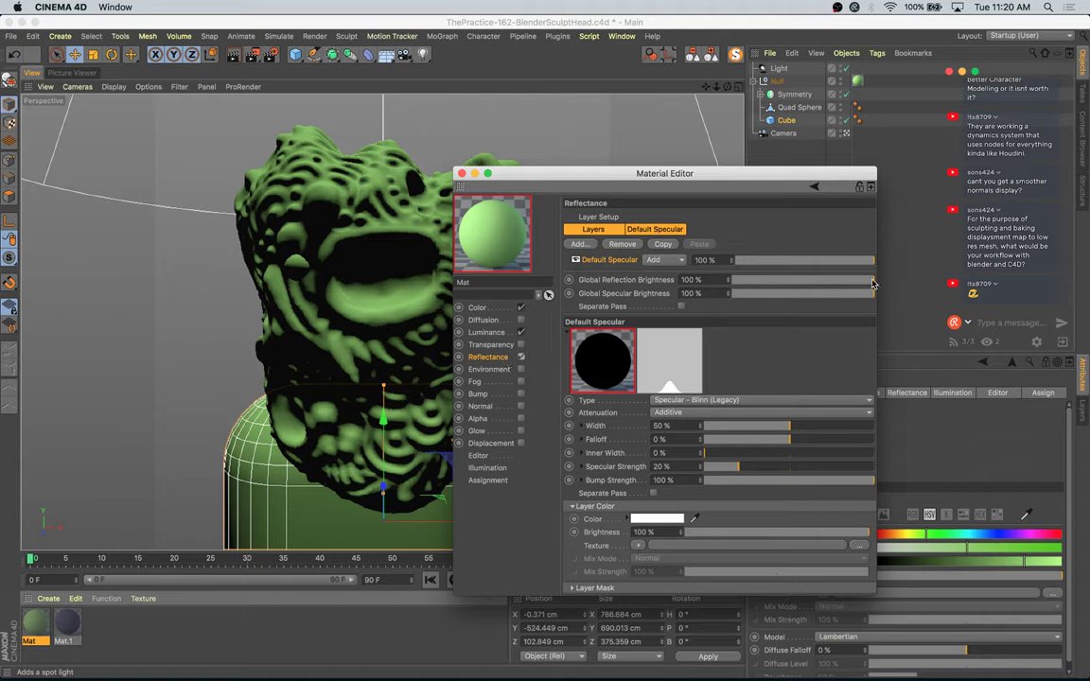
{"action": "left_click", "coordinate": [806, 261]}
{"action": "left_click", "coordinate": [764, 440]}
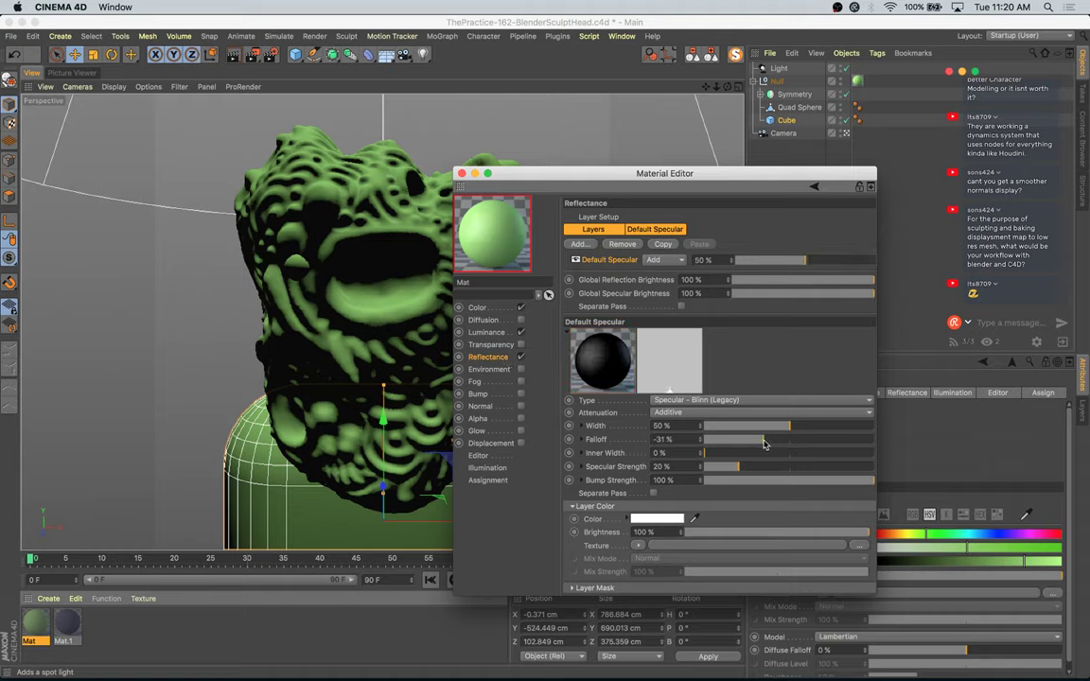
{"action": "left_click_drag", "start_coordinate": [786, 439], "coordinate": [790, 442]}
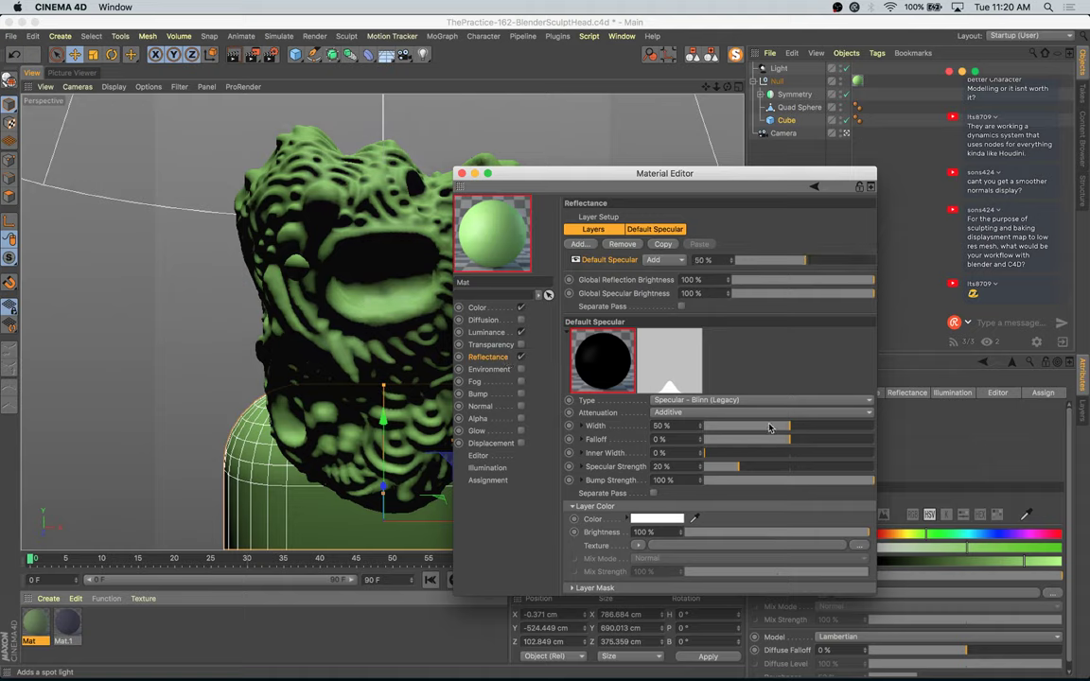
{"action": "left_click", "coordinate": [769, 428]}
{"action": "left_click", "coordinate": [761, 427]}
{"action": "left_click", "coordinate": [791, 260]}
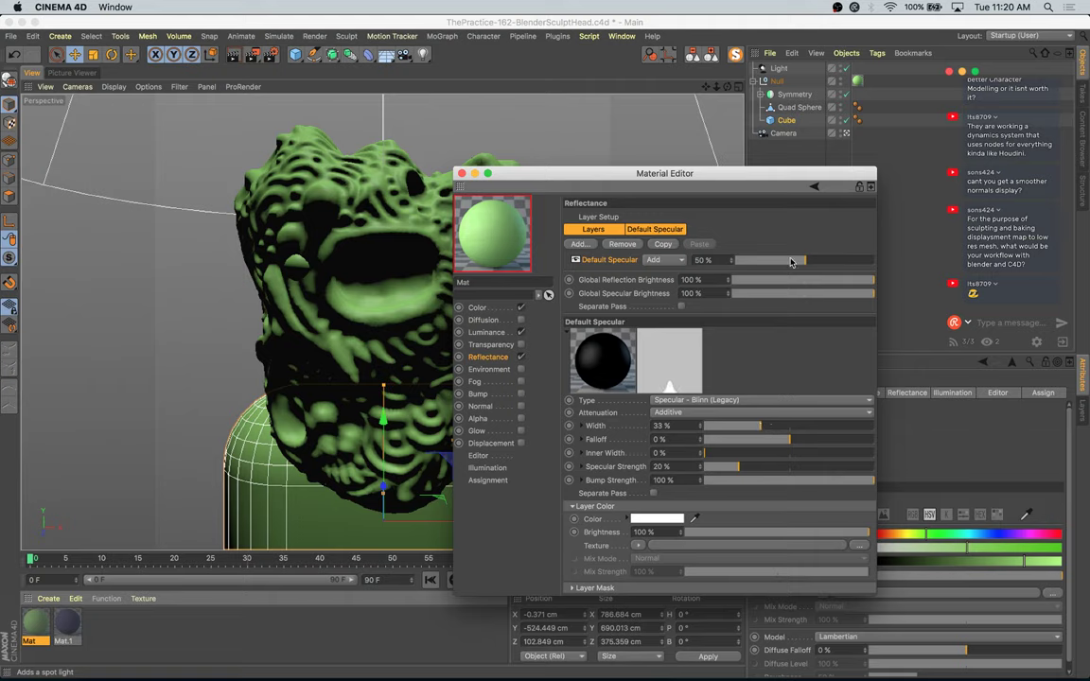
Step: Tint the green material's Default Specular layer colour pale yellow and close the material editor
{"action": "left_click", "coordinate": [671, 520]}
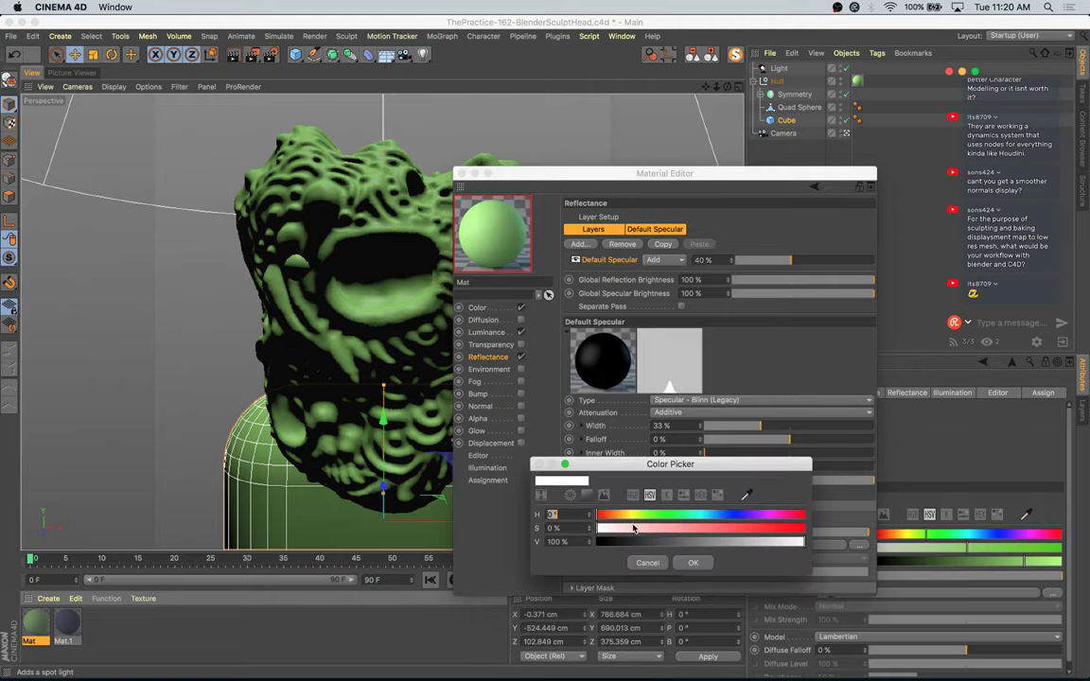
{"action": "left_click", "coordinate": [621, 514]}
{"action": "left_click", "coordinate": [650, 527]}
{"action": "left_click", "coordinate": [693, 561]}
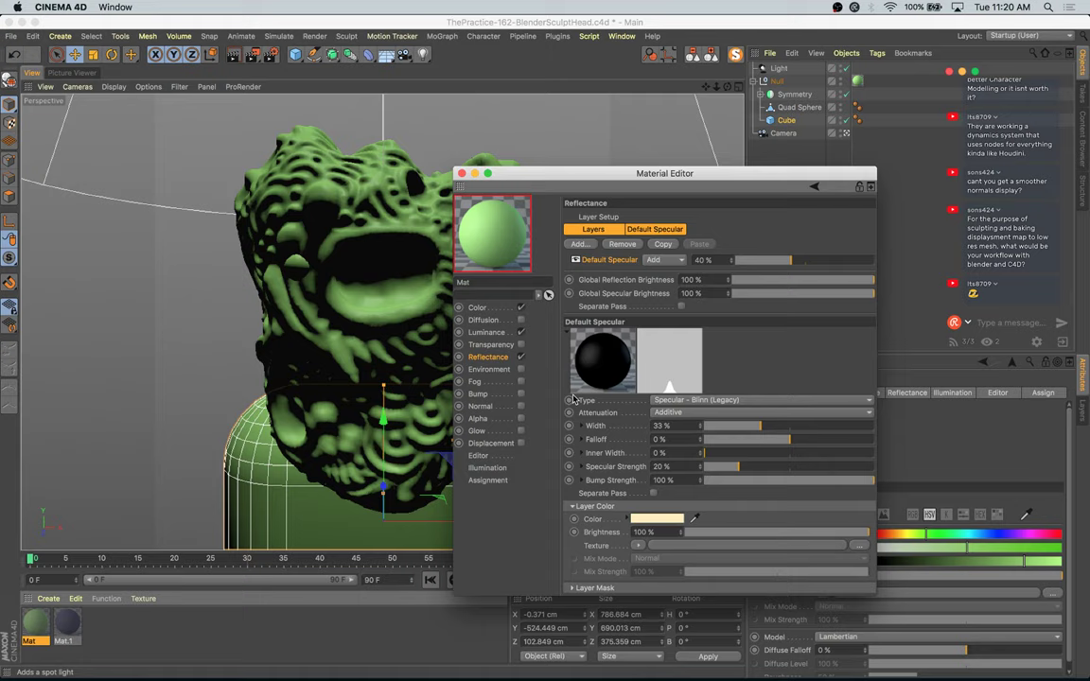
{"action": "left_click", "coordinate": [461, 173]}
Step: Compare the render in progress with the earlier renders in the Picture Viewer history
{"action": "left_click", "coordinate": [58, 73]}
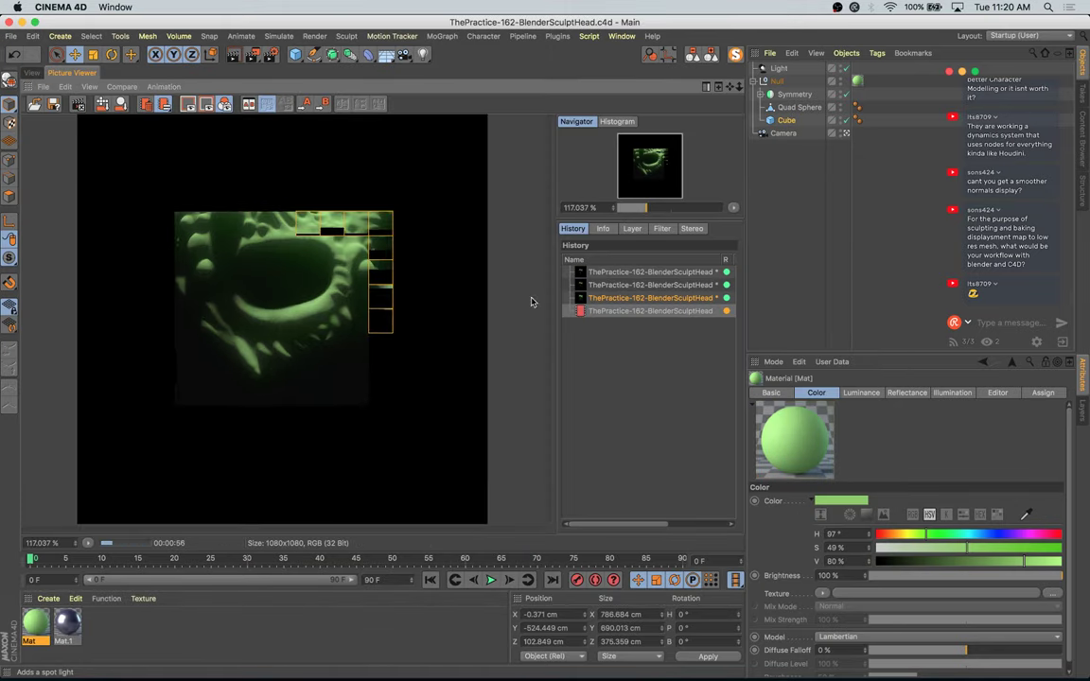
{"action": "left_click", "coordinate": [596, 299]}
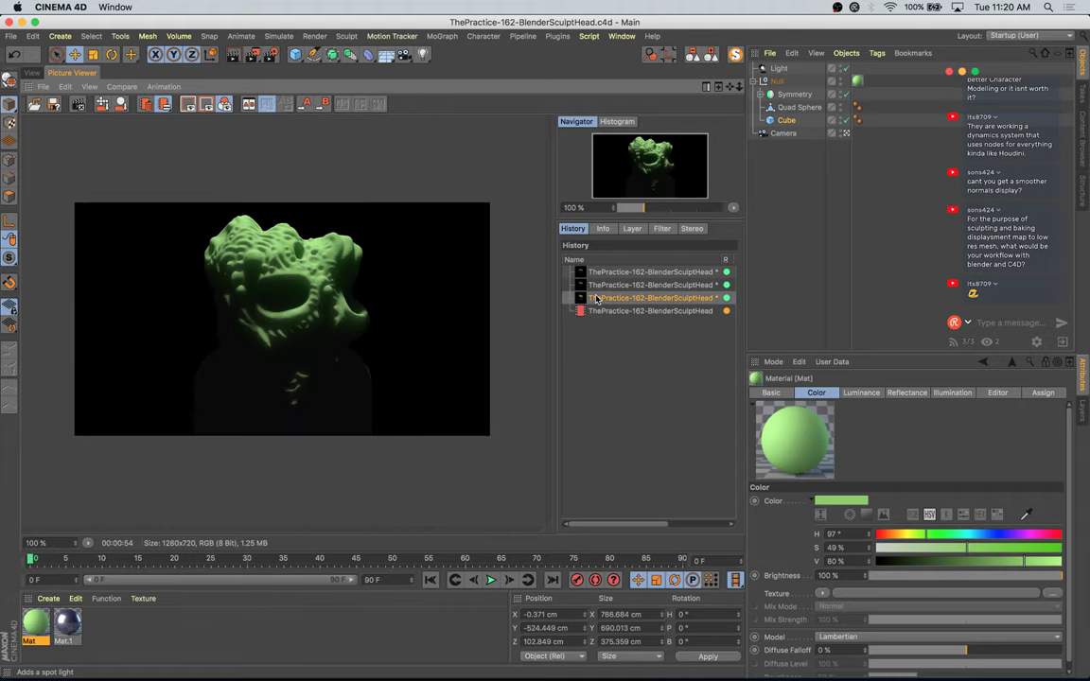
{"action": "key", "text": "Up"}
{"action": "key", "text": "Down"}
{"action": "key", "text": "Down"}
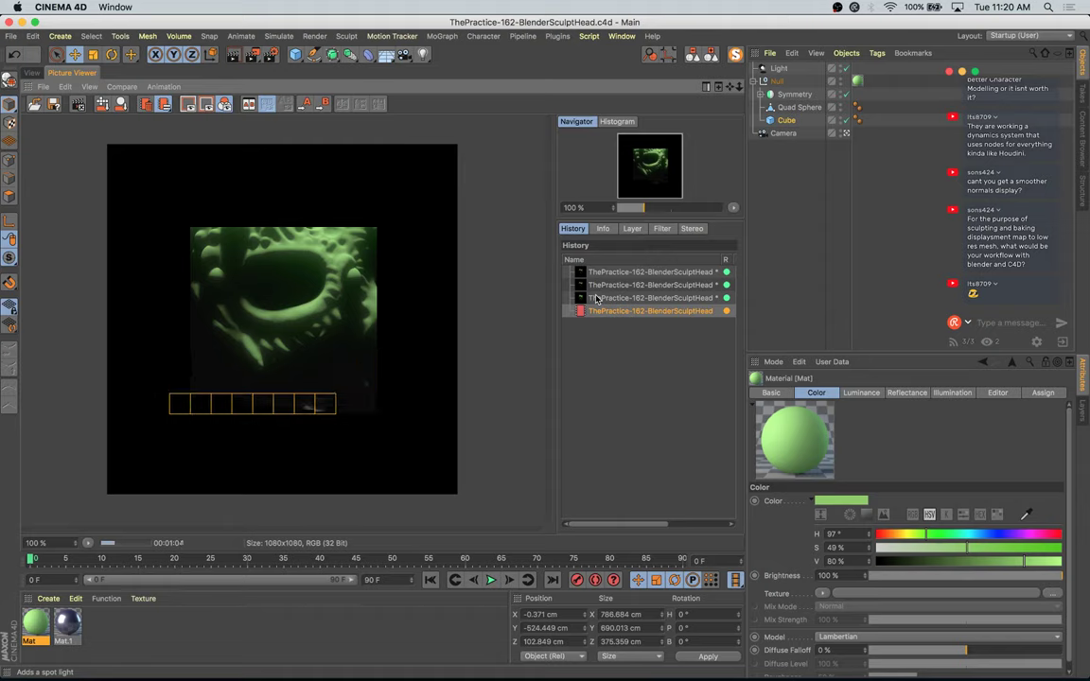
Step: Set the spot light's colour to pale yellow, hue 61° and saturation 38%
{"action": "left_click", "coordinate": [756, 82]}
{"action": "left_click", "coordinate": [778, 68]}
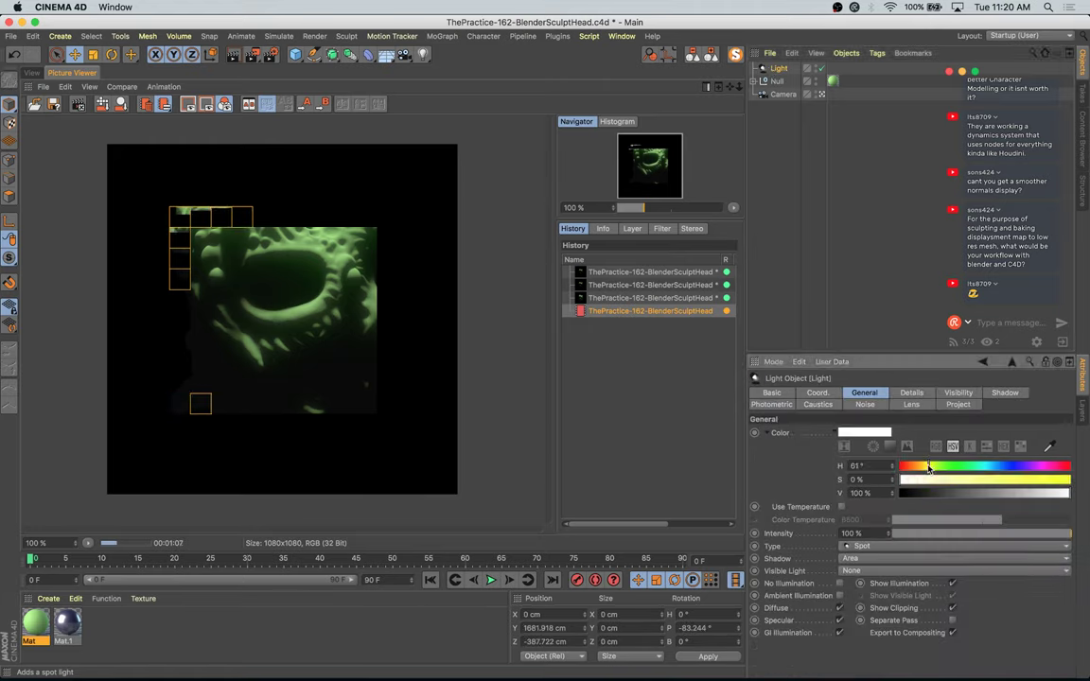
{"action": "left_click", "coordinate": [964, 480]}
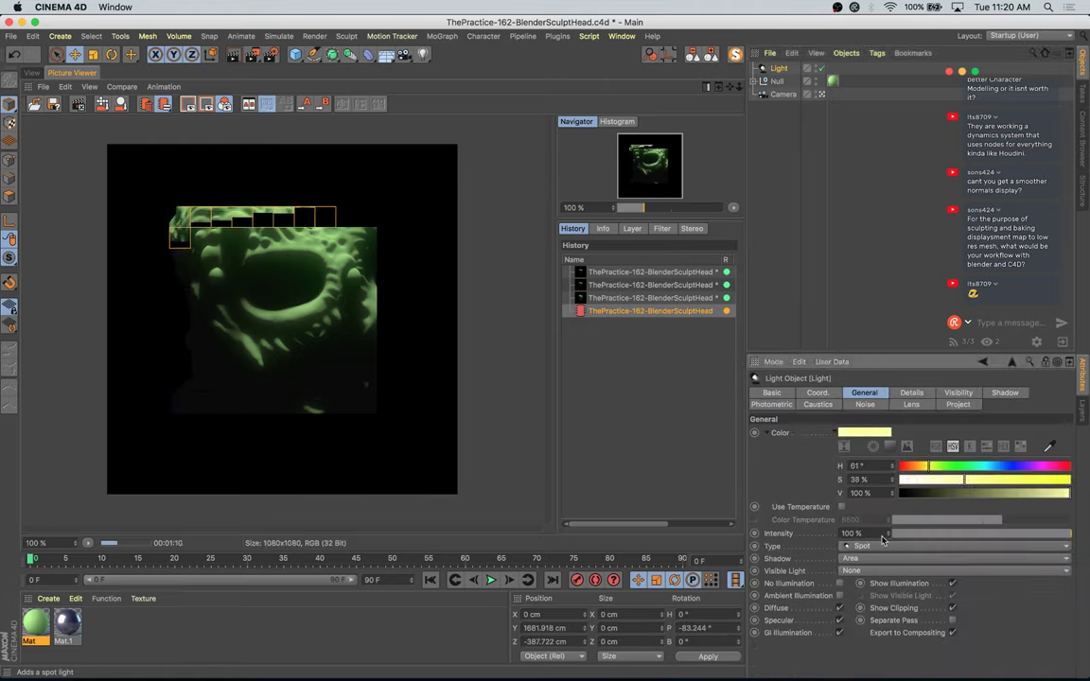
Step: Set the spot light's shadow colour to dark blue, hue 217°, saturation 35% and value 26%
{"action": "left_click", "coordinate": [1005, 393]}
{"action": "left_click", "coordinate": [861, 464]}
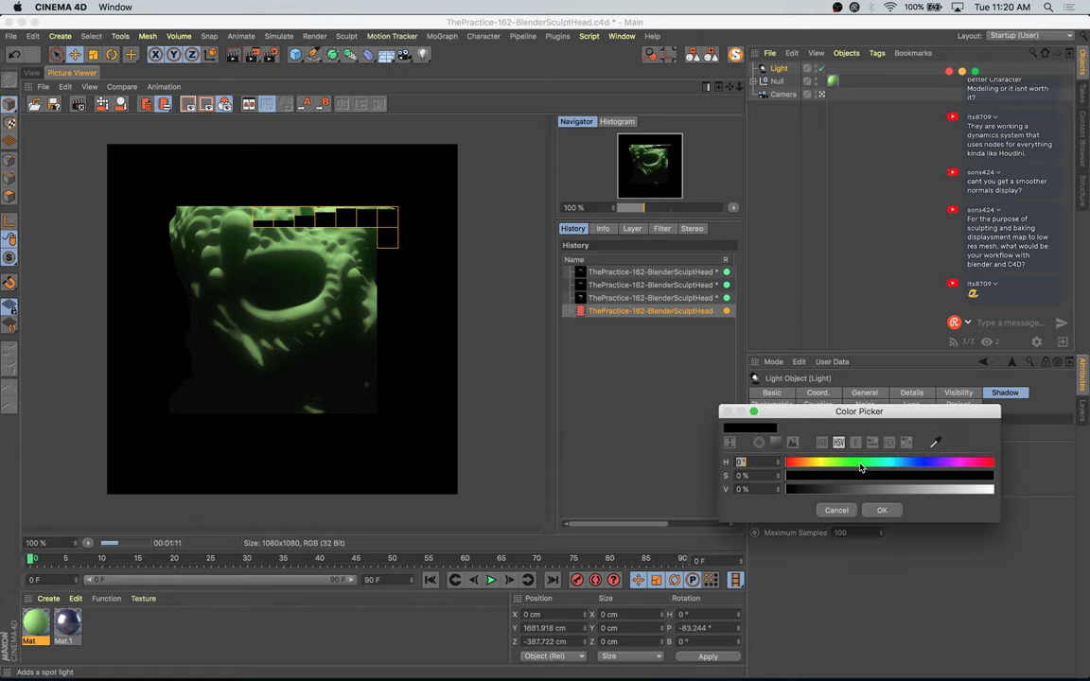
{"action": "left_click", "coordinate": [912, 463]}
{"action": "left_click", "coordinate": [858, 475]}
{"action": "left_click", "coordinate": [839, 489]}
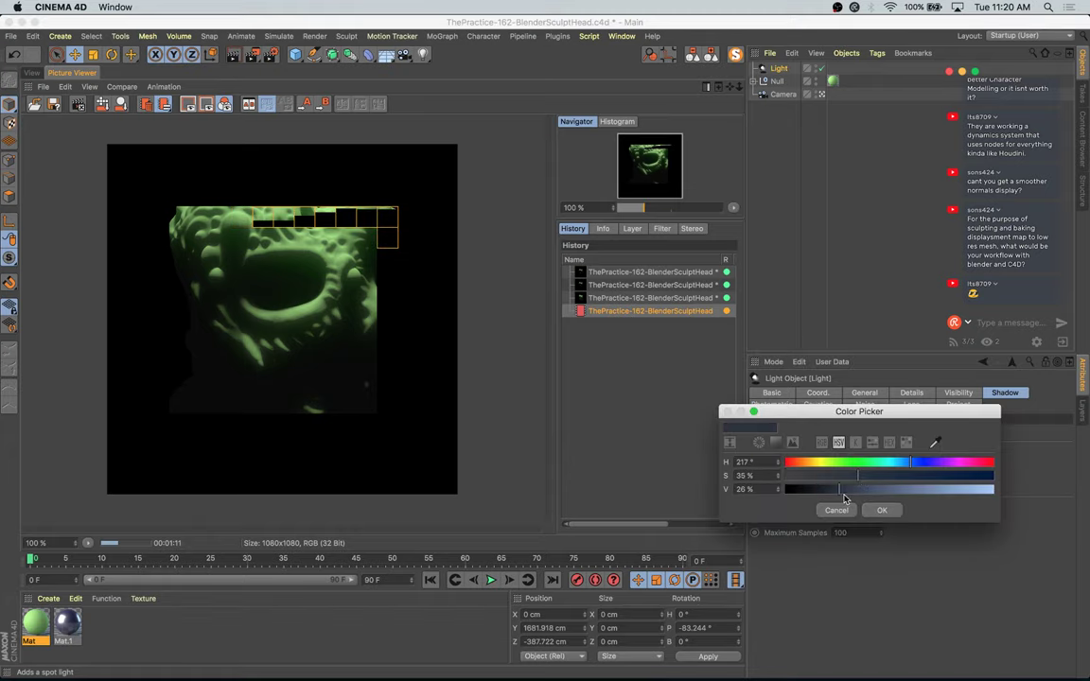
{"action": "left_click", "coordinate": [881, 510]}
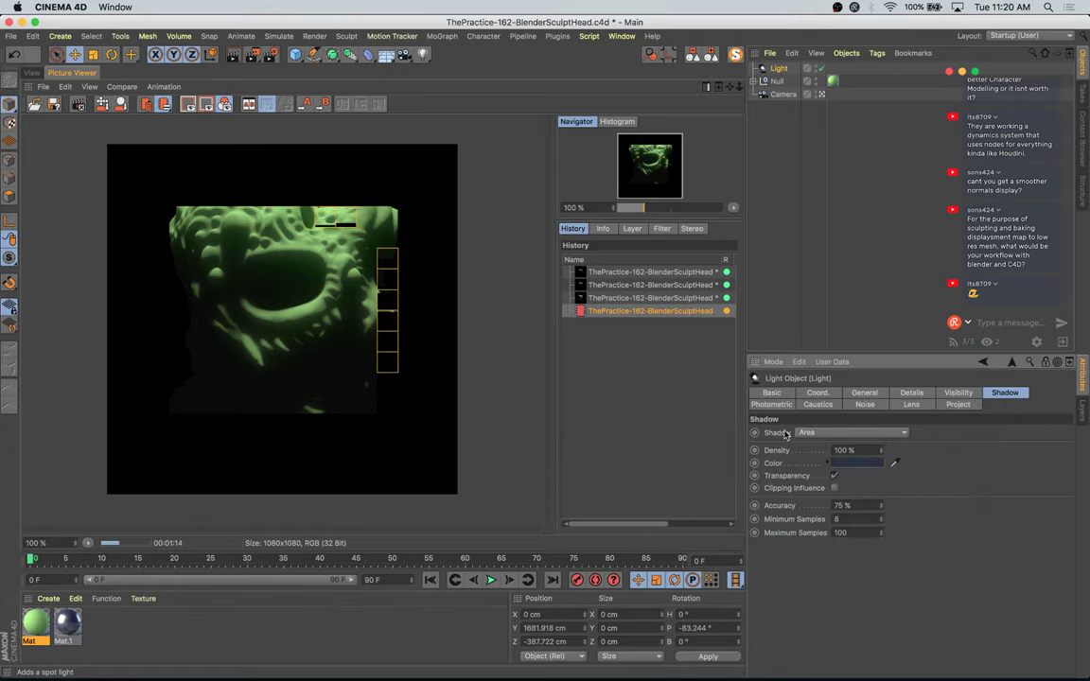
Step: Check the progress of the current render against the previous one in the render history
{"action": "left_click", "coordinate": [626, 298]}
{"action": "key", "text": "Down"}
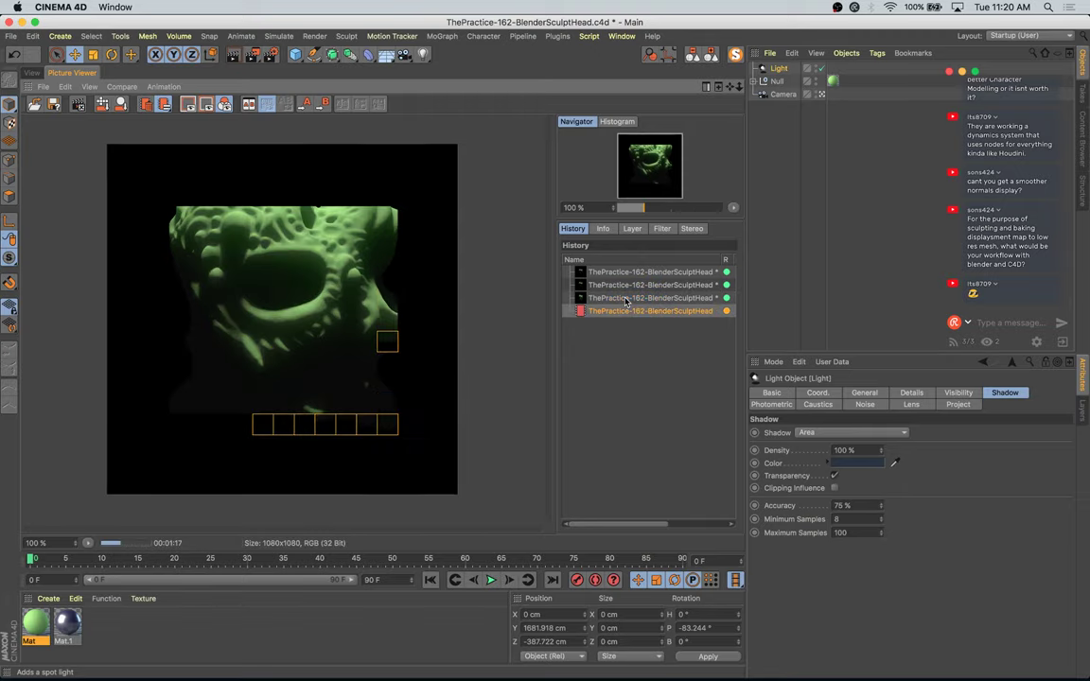
{"action": "key", "text": "Up"}
{"action": "key", "text": "Up"}
{"action": "left_click", "coordinate": [626, 298]}
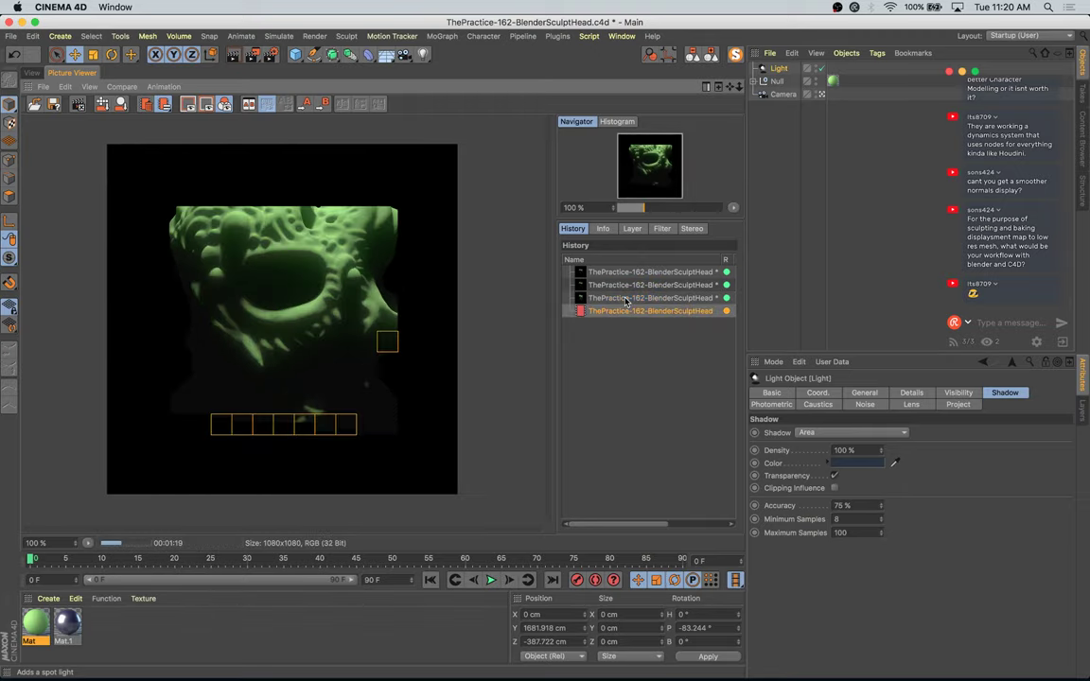
{"action": "key", "text": "Down"}
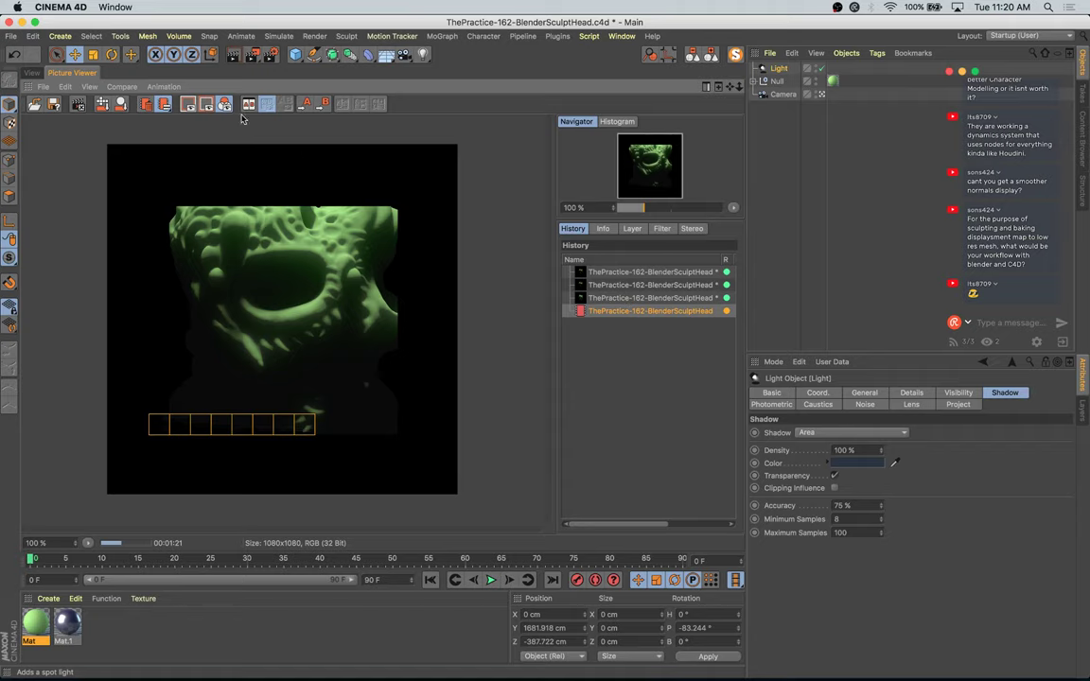
Step: Apply the blue reflective material to the Symmetry object that holds the two eye spheres
{"action": "left_click", "coordinate": [31, 72]}
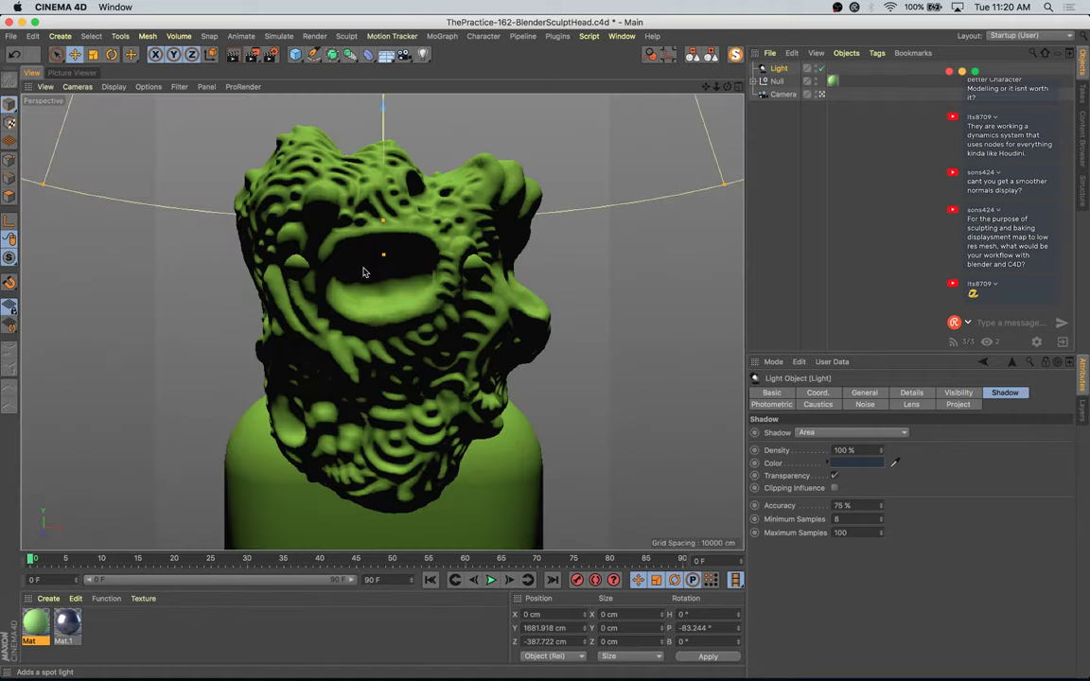
{"action": "left_click", "coordinate": [297, 272]}
{"action": "key", "text": "o"}
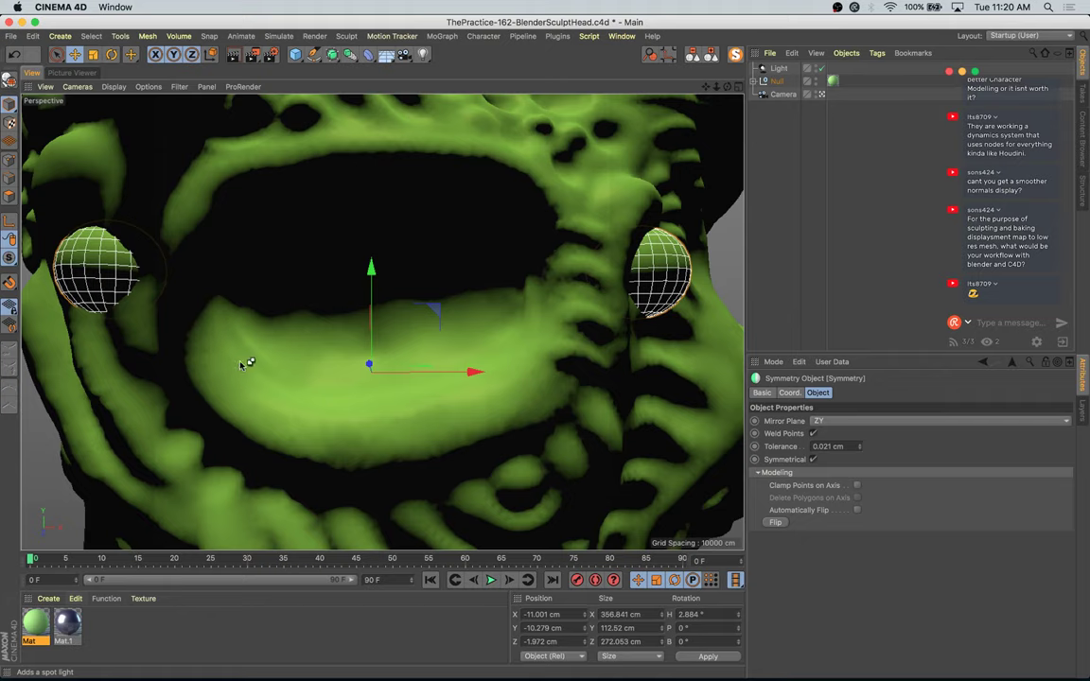
{"action": "key", "text": "super+shift+z"}
{"action": "key", "text": "s"}
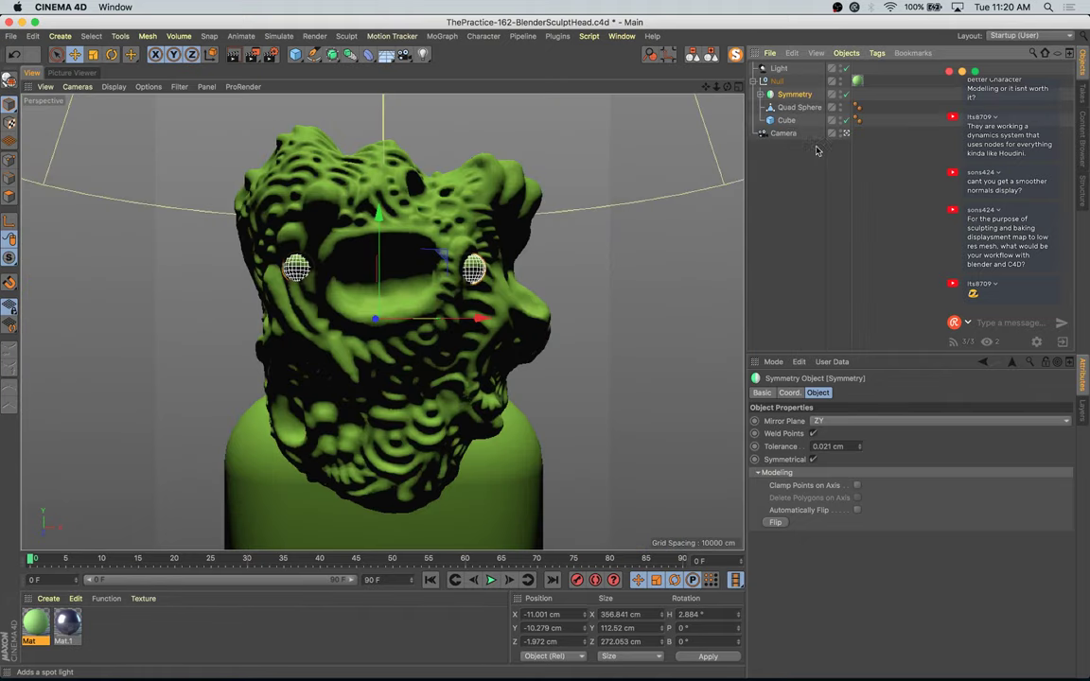
{"action": "left_click_drag", "start_coordinate": [60, 632], "coordinate": [801, 96]}
{"action": "left_click", "coordinate": [798, 211]}
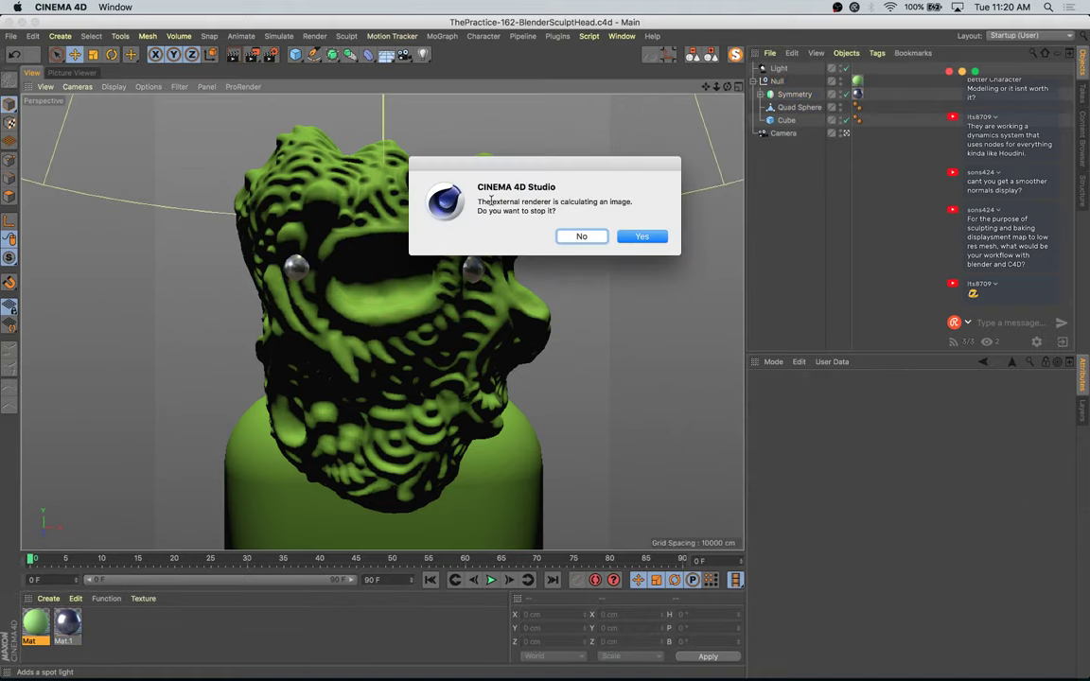
Step: Keep the current render running and add an Ambient Occlusion effect to the render settings
{"action": "left_click", "coordinate": [594, 242]}
{"action": "left_click", "coordinate": [272, 55]}
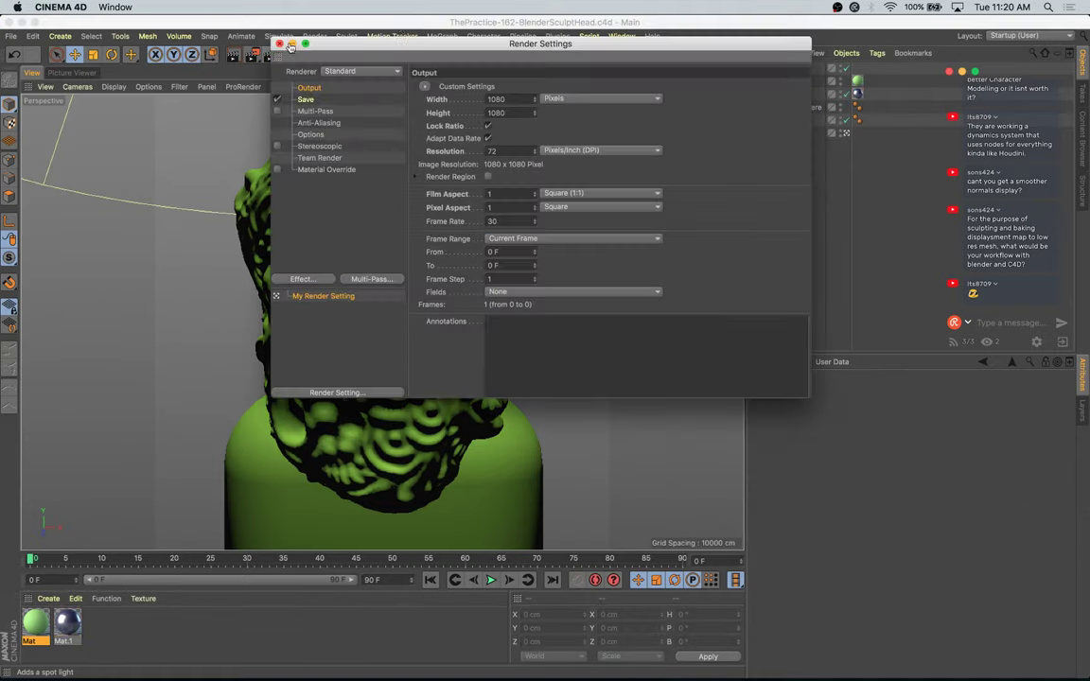
{"action": "left_click_drag", "start_coordinate": [407, 45], "coordinate": [697, 186]}
{"action": "left_click", "coordinate": [71, 72]}
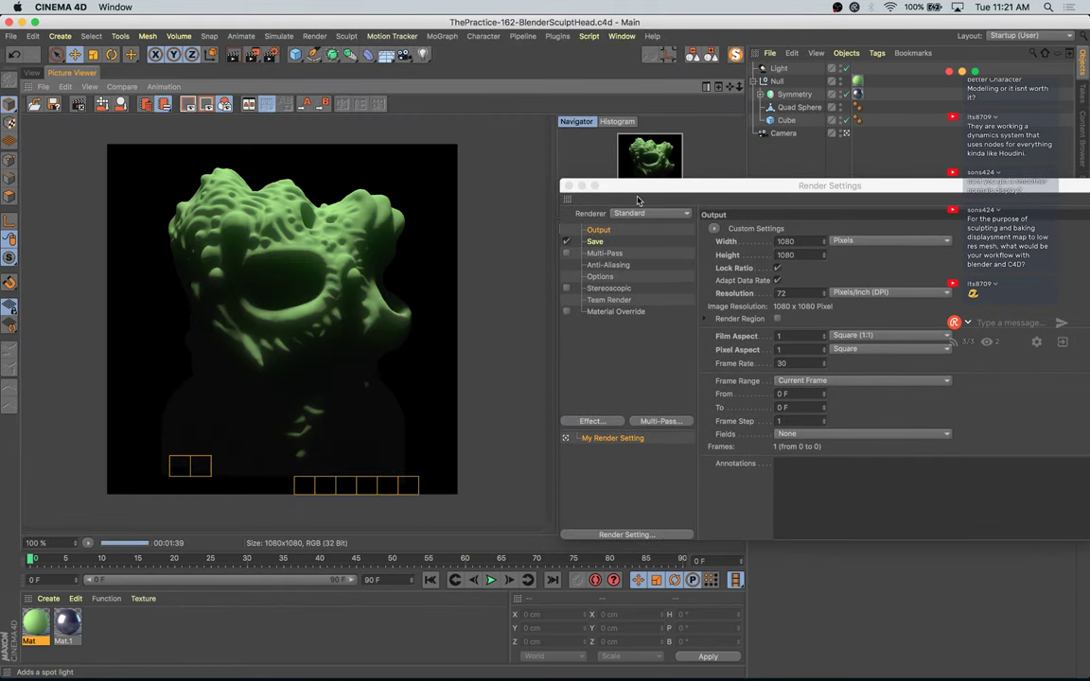
{"action": "left_click_drag", "start_coordinate": [641, 191], "coordinate": [581, 134]}
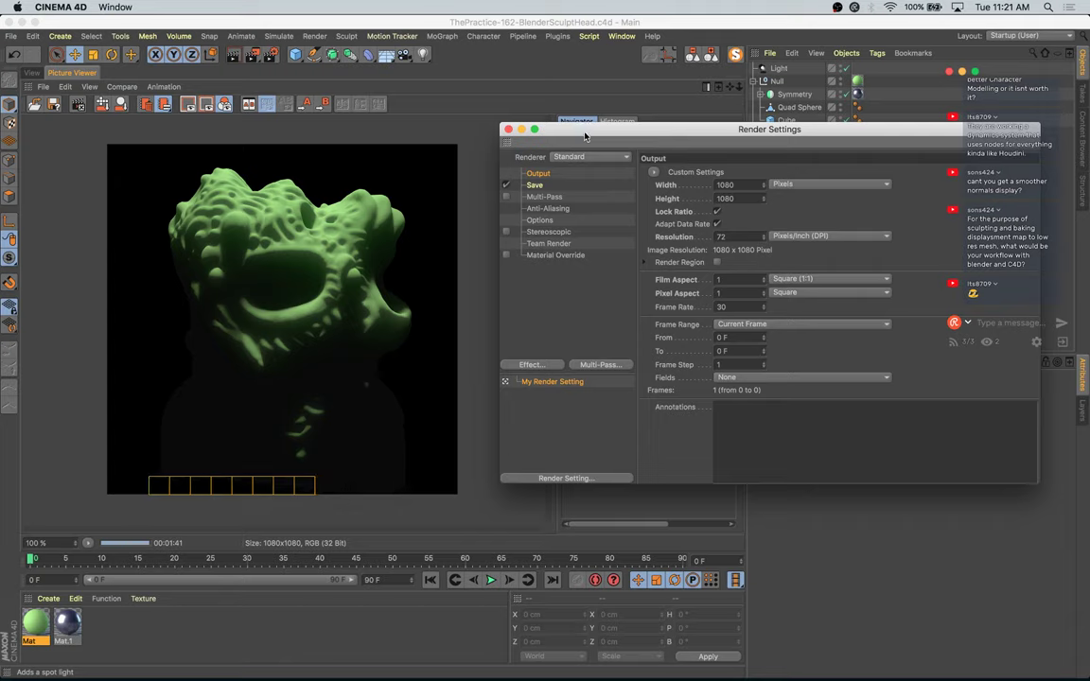
{"action": "left_click", "coordinate": [533, 365]}
{"action": "left_click", "coordinate": [572, 343]}
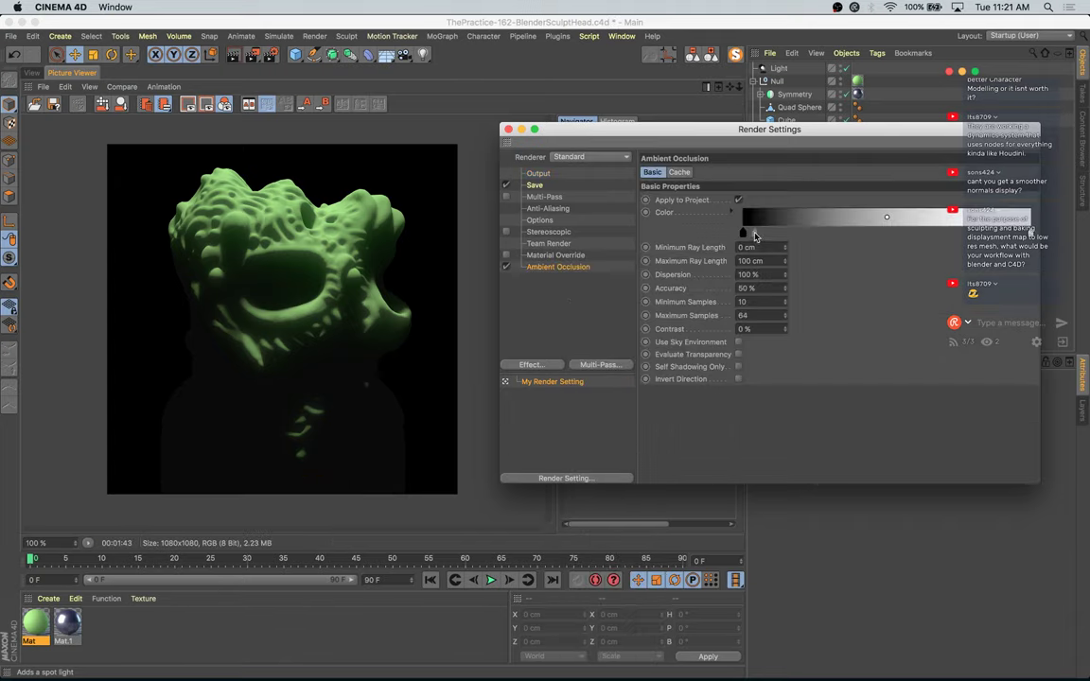
Step: Change the Ambient Occlusion gradient's black knot to dark blue, hue 247°, saturation 34% and value 20%
{"action": "double_click", "coordinate": [745, 234]}
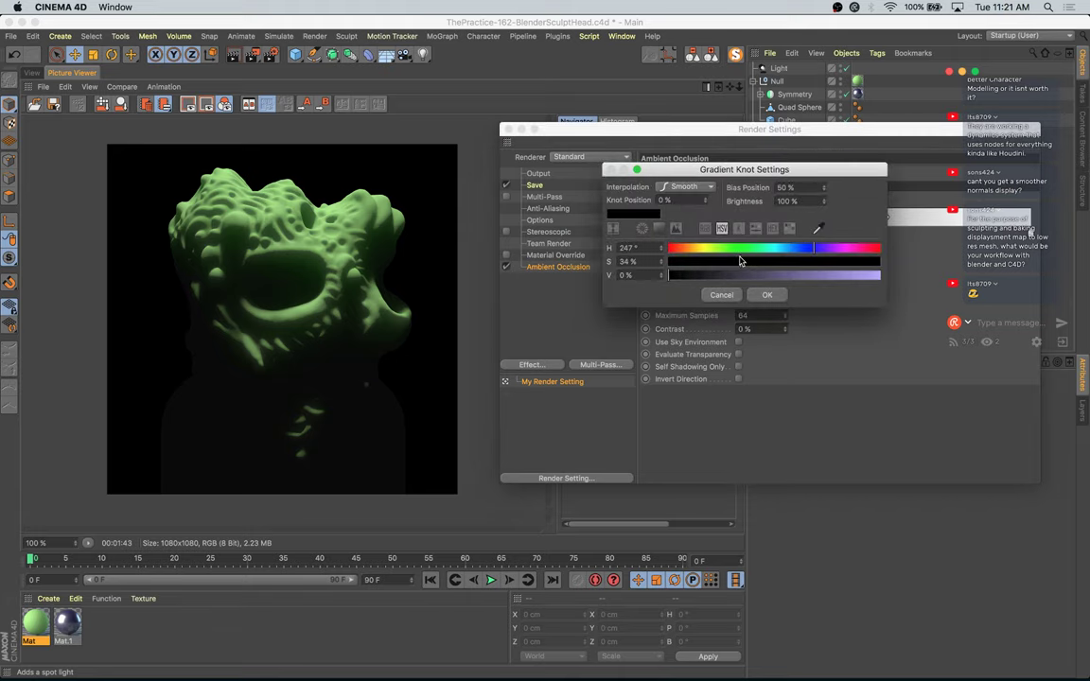
{"action": "left_click_drag", "start_coordinate": [724, 276], "coordinate": [712, 277]}
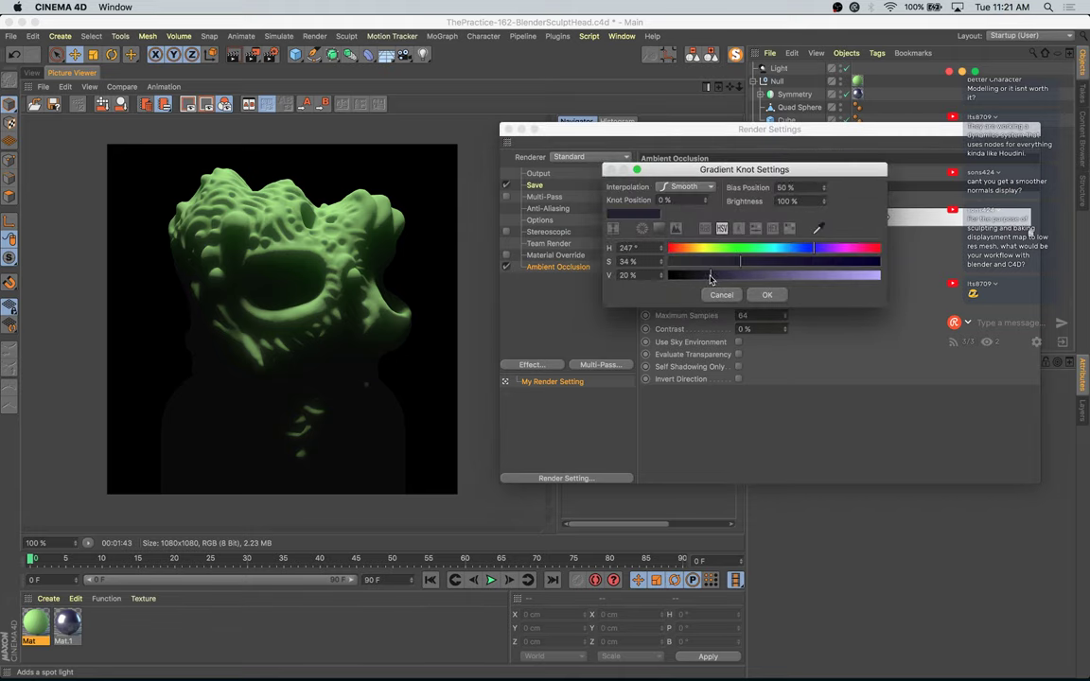
{"action": "left_click", "coordinate": [767, 294]}
{"action": "left_click", "coordinate": [508, 129]}
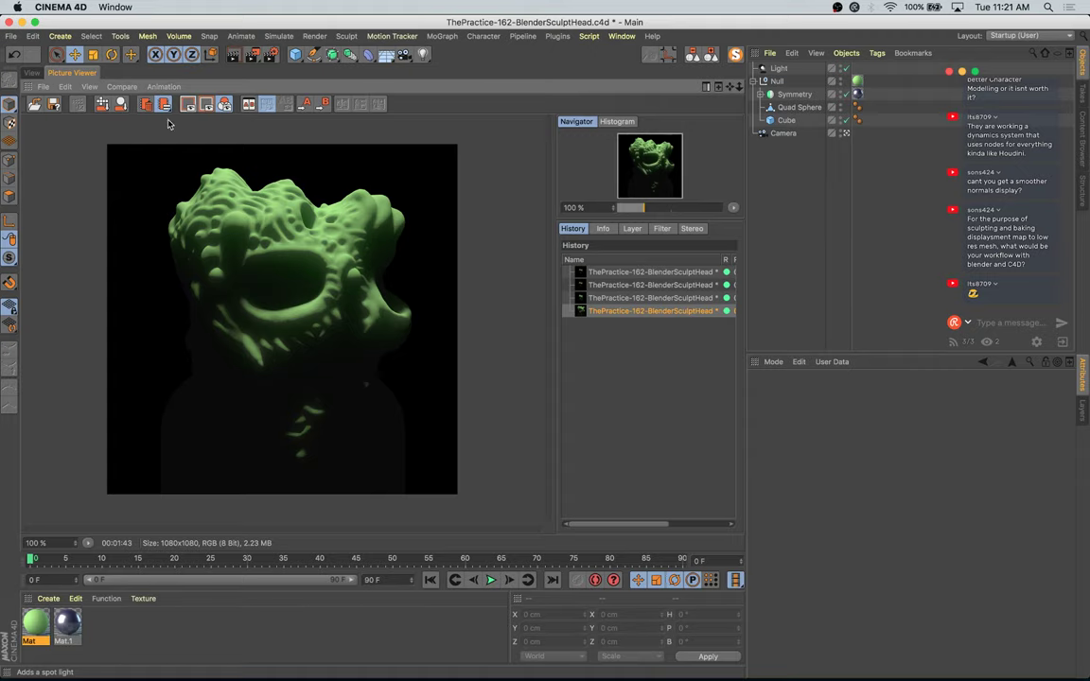
Step: Shift the Ambient Occlusion gradient's dark blue knot and its midpoint slightly toward the white end
{"action": "left_click", "coordinate": [252, 54]}
{"action": "left_click_drag", "start_coordinate": [468, 45], "coordinate": [652, 230]}
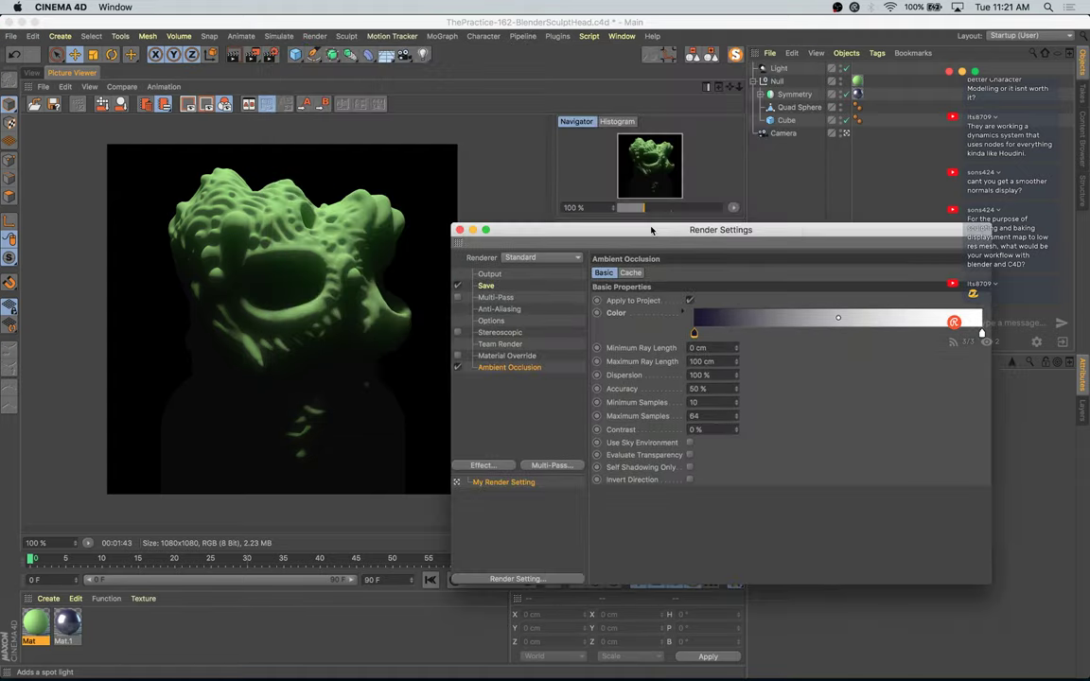
{"action": "left_click_drag", "start_coordinate": [693, 337], "coordinate": [712, 333]}
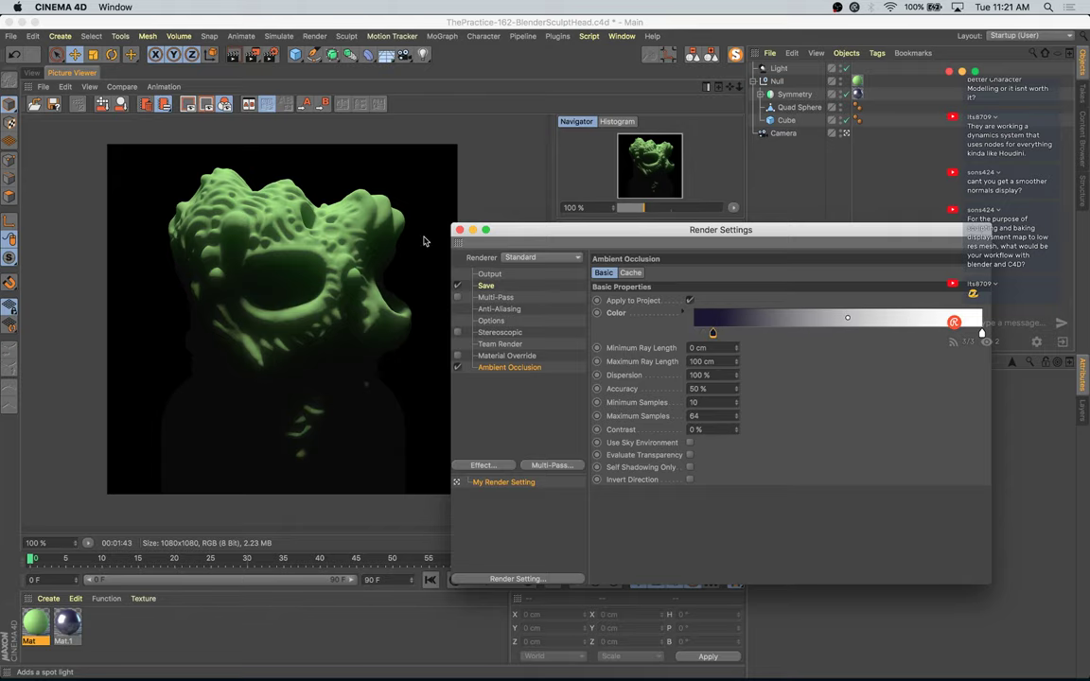
{"action": "left_click_drag", "start_coordinate": [849, 320], "coordinate": [864, 318]}
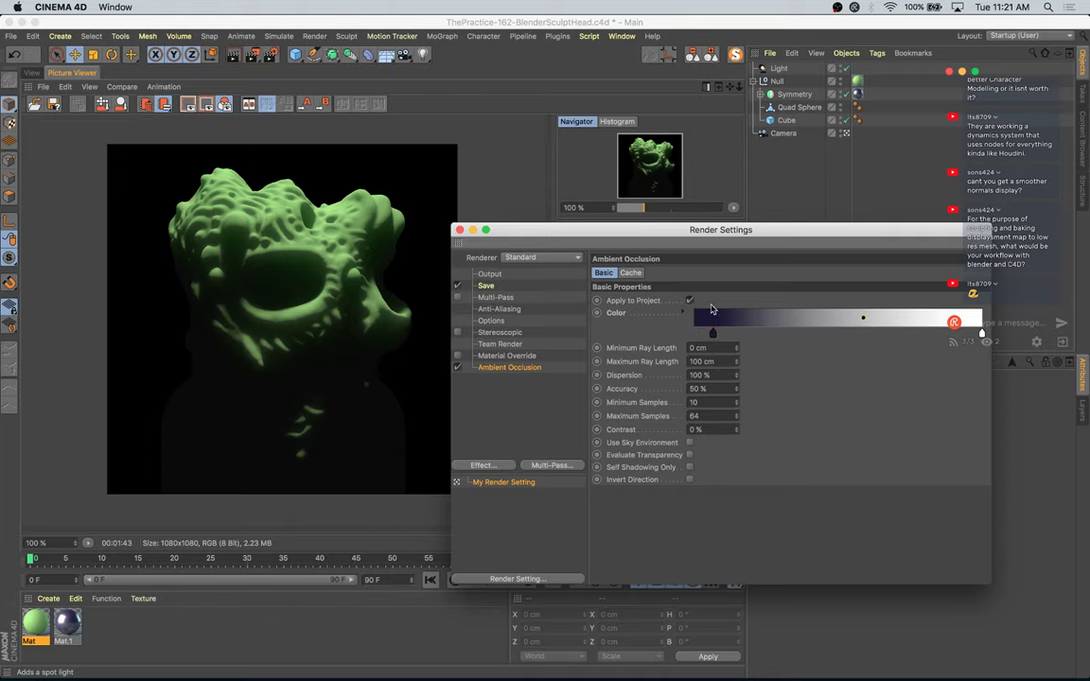
{"action": "left_click", "coordinate": [460, 230]}
Step: Shift the spot light about 11 cm along its own axis in the Right view
{"action": "left_click", "coordinate": [34, 73]}
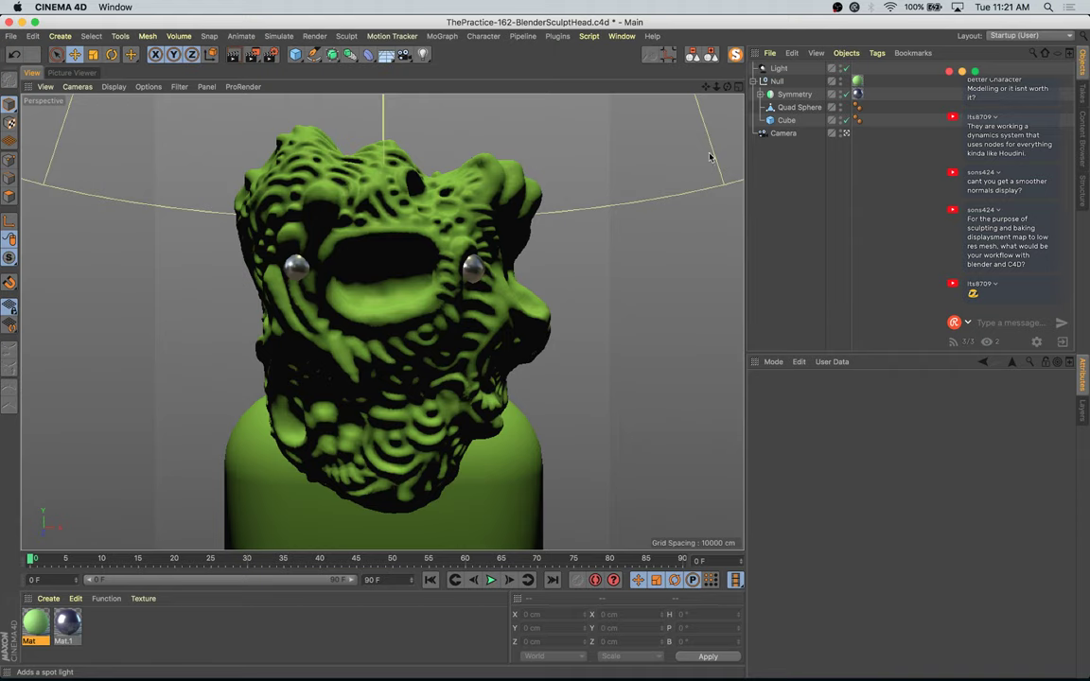
{"action": "middle_click", "coordinate": [490, 227]}
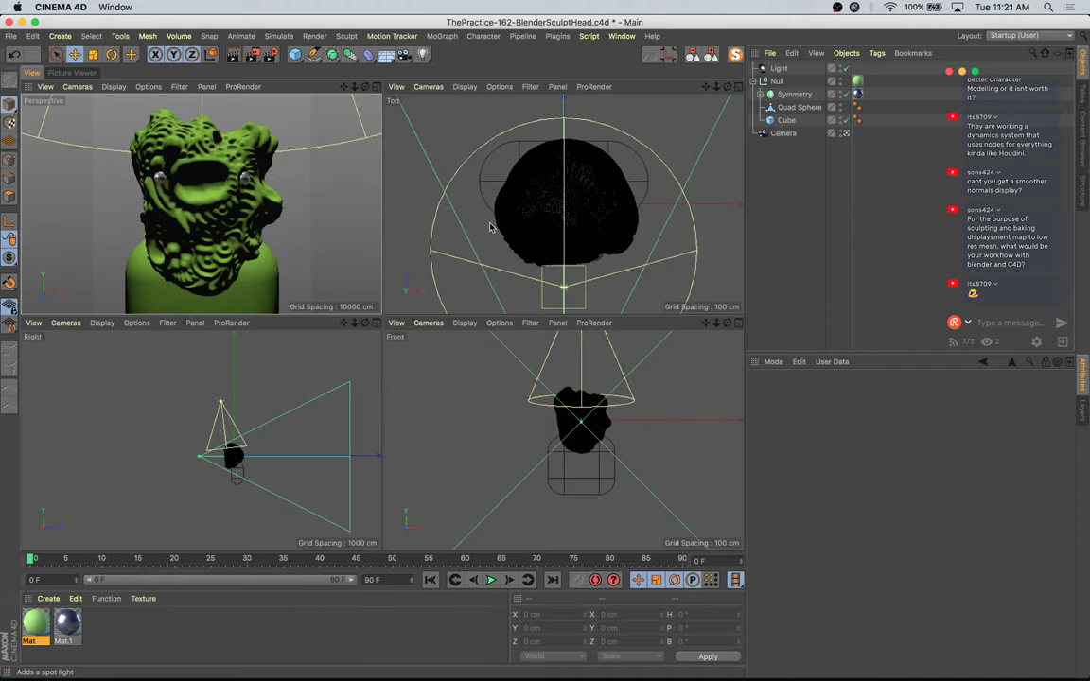
{"action": "left_click", "coordinate": [222, 405]}
{"action": "scroll", "coordinate": [221, 406], "scroll_direction": "up", "scroll_amount": 4}
{"action": "mouse_move", "coordinate": [262, 397]}
{"action": "left_mouse_down"}
{"action": "mouse_move", "coordinate": [247, 405]}
{"action": "mouse_move", "coordinate": [260, 386]}
{"action": "left_mouse_up"}
{"action": "key", "text": "r"}
{"action": "key", "text": "e"}
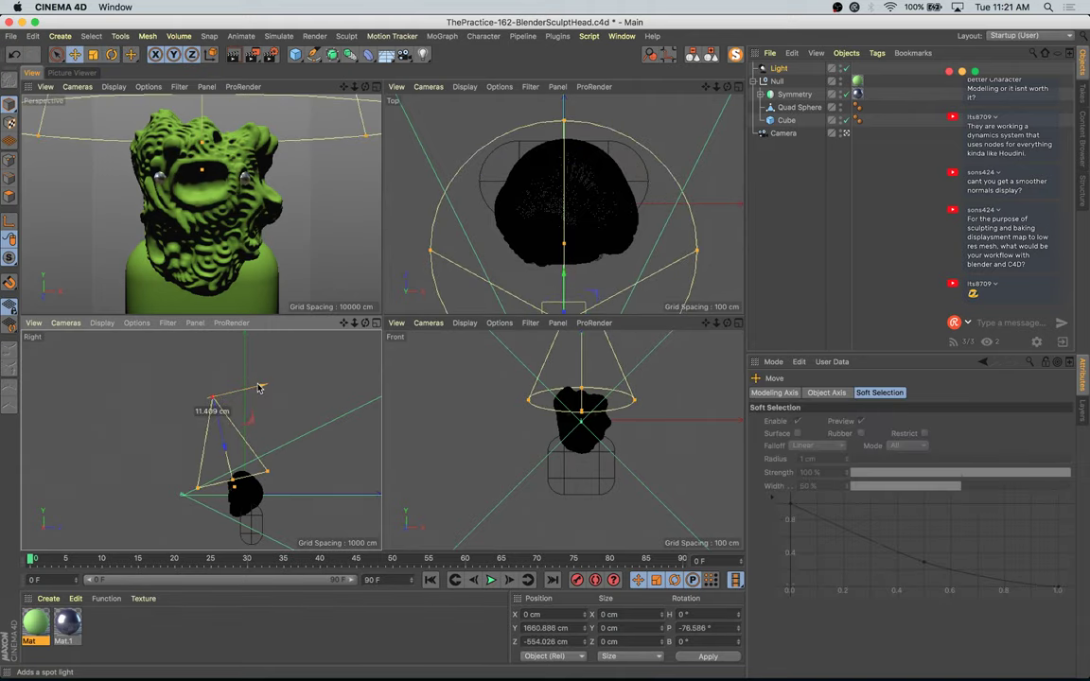
Step: Return to the single perspective view and render the scene to the Picture Viewer
{"action": "middle_click", "coordinate": [232, 196]}
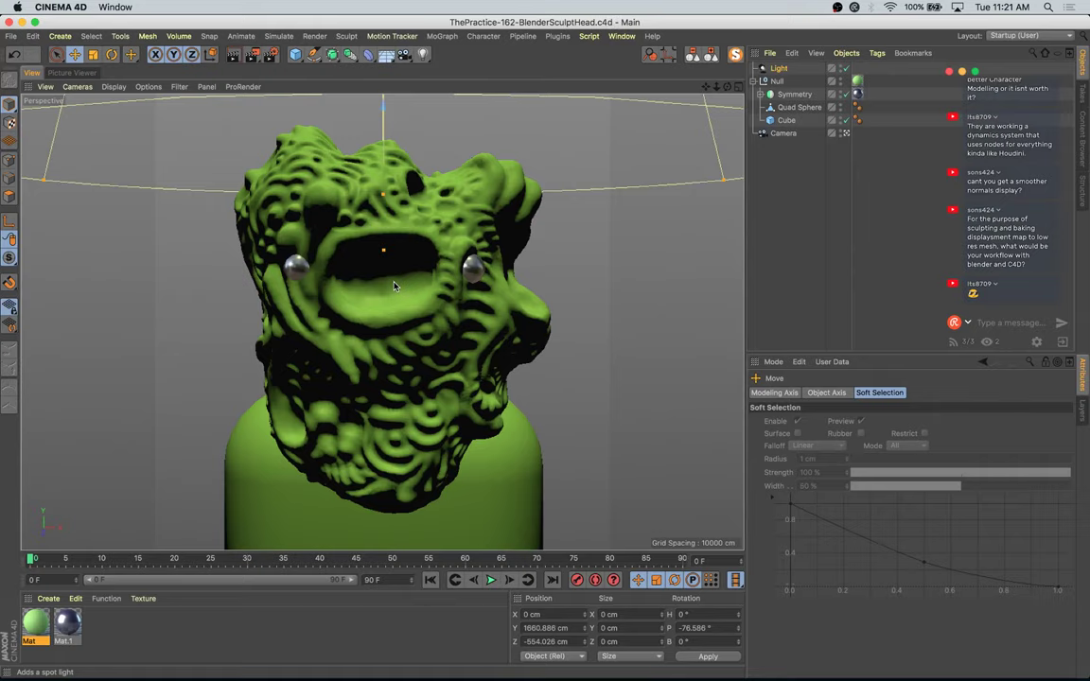
{"action": "key", "text": "shift+r"}
{"action": "key", "text": "shift+r"}
Step: Compare the first tiles of the running render with the previous render in the Picture Viewer history
{"action": "left_click", "coordinate": [645, 311]}
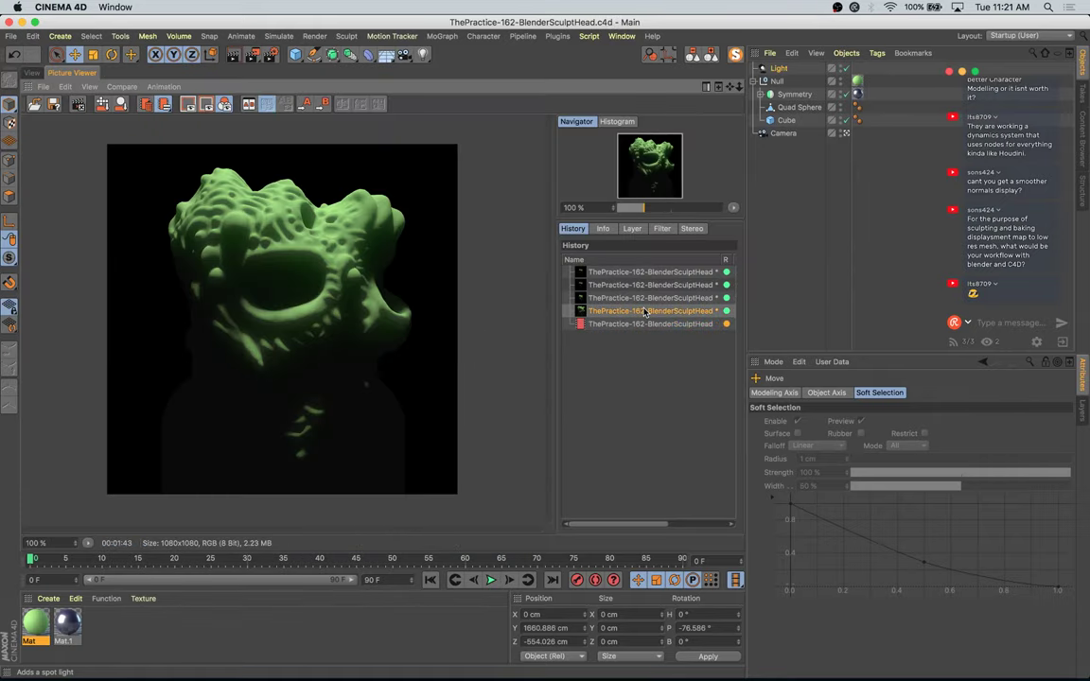
{"action": "key", "text": "Up"}
{"action": "key", "text": "Down"}
{"action": "key", "text": "Down"}
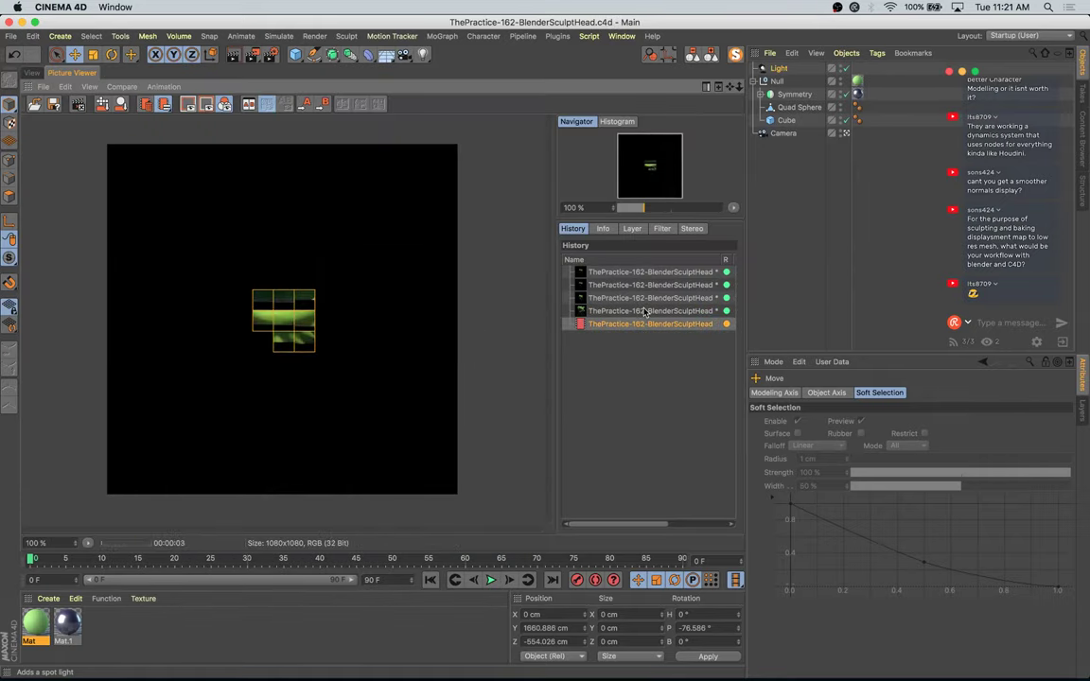
{"action": "key", "text": "Up"}
{"action": "left_click", "coordinate": [644, 312]}
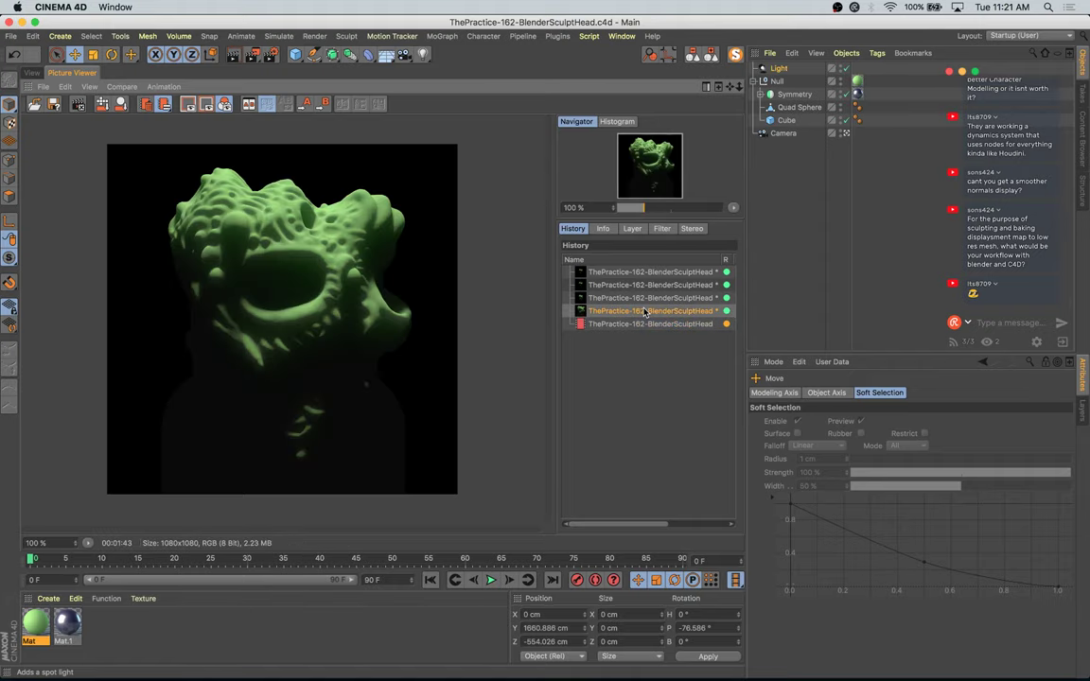
{"action": "key", "text": "Up"}
{"action": "key", "text": "Down"}
{"action": "key", "text": "Down"}
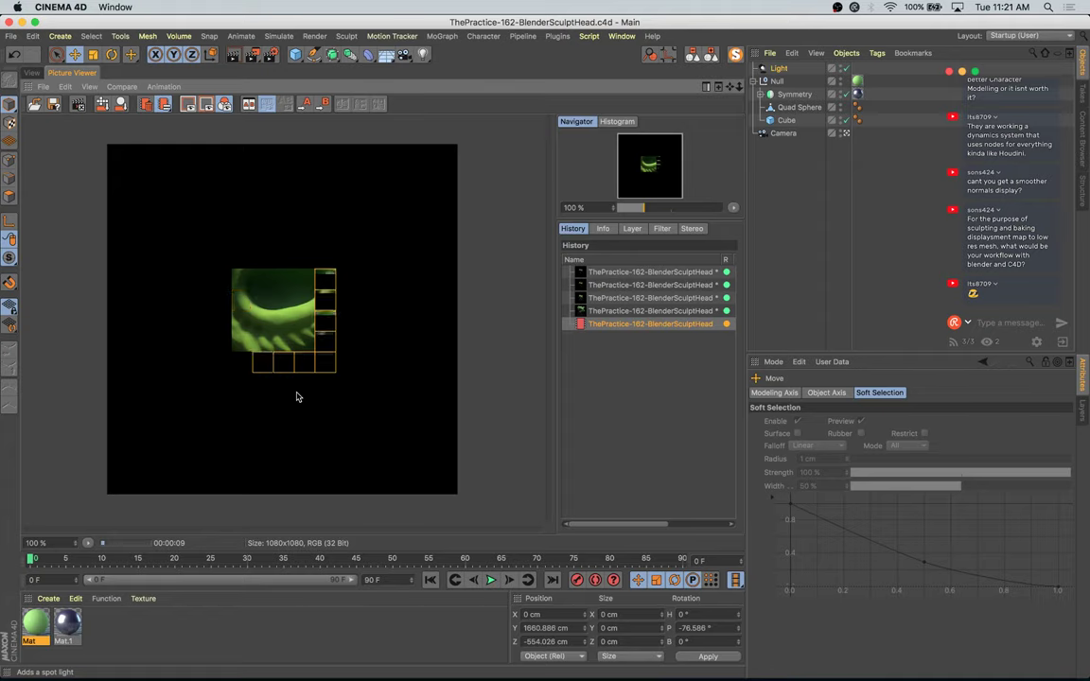
{"action": "key", "text": "Up"}
{"action": "key", "text": "Down"}
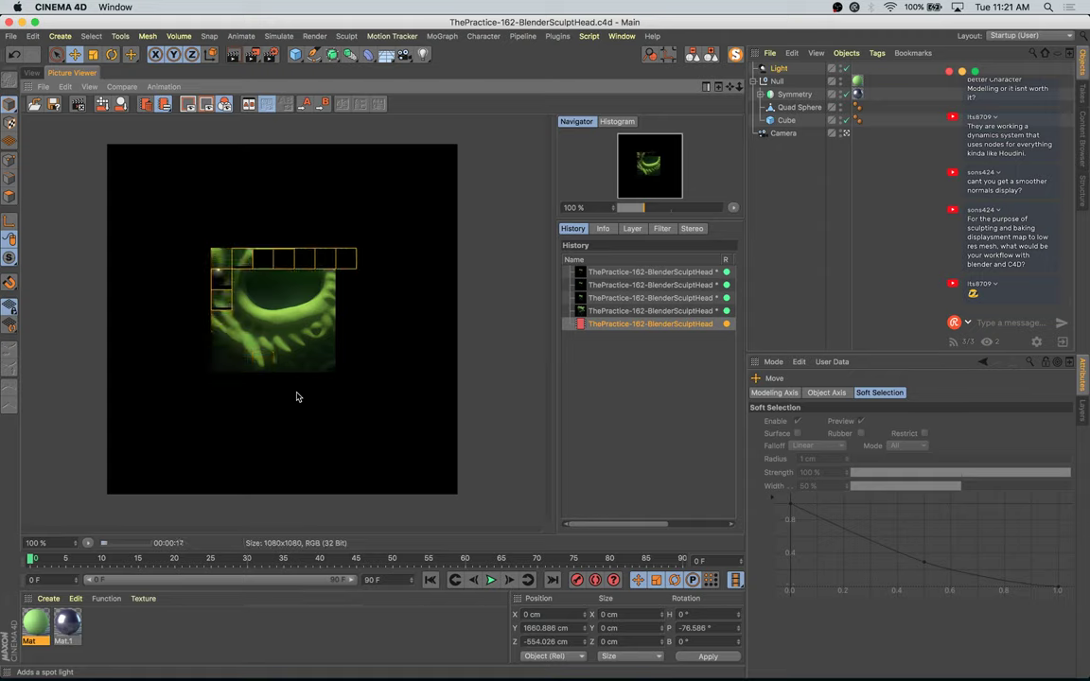
{"action": "key", "text": "Up"}
{"action": "key", "text": "Down"}
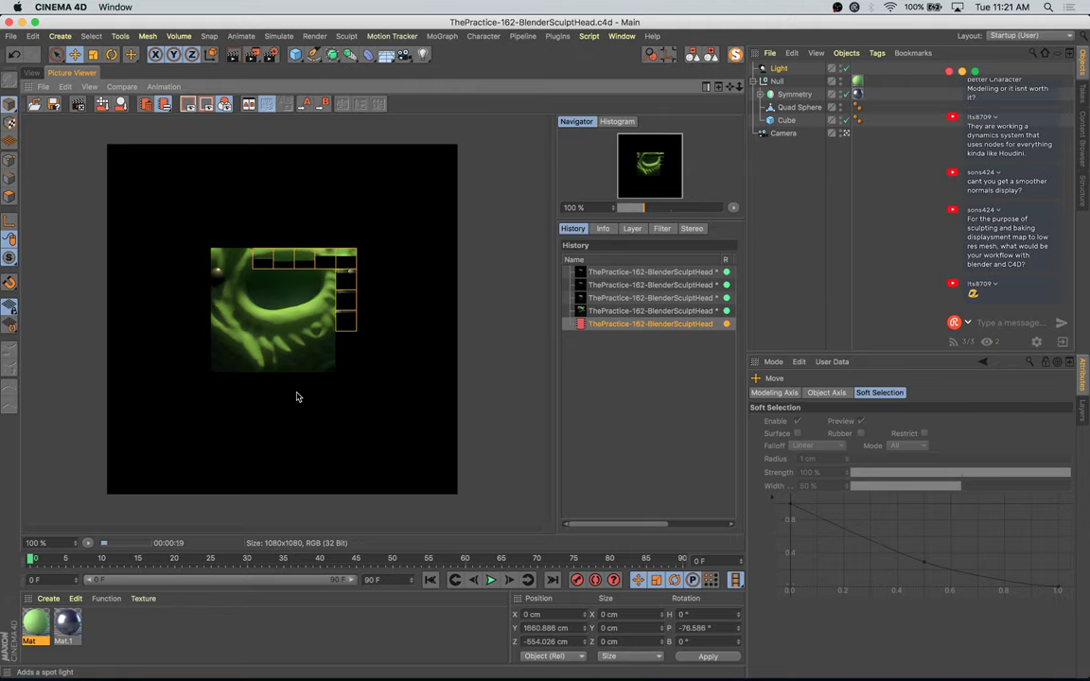
{"action": "key", "text": "Up"}
{"action": "key", "text": "Down"}
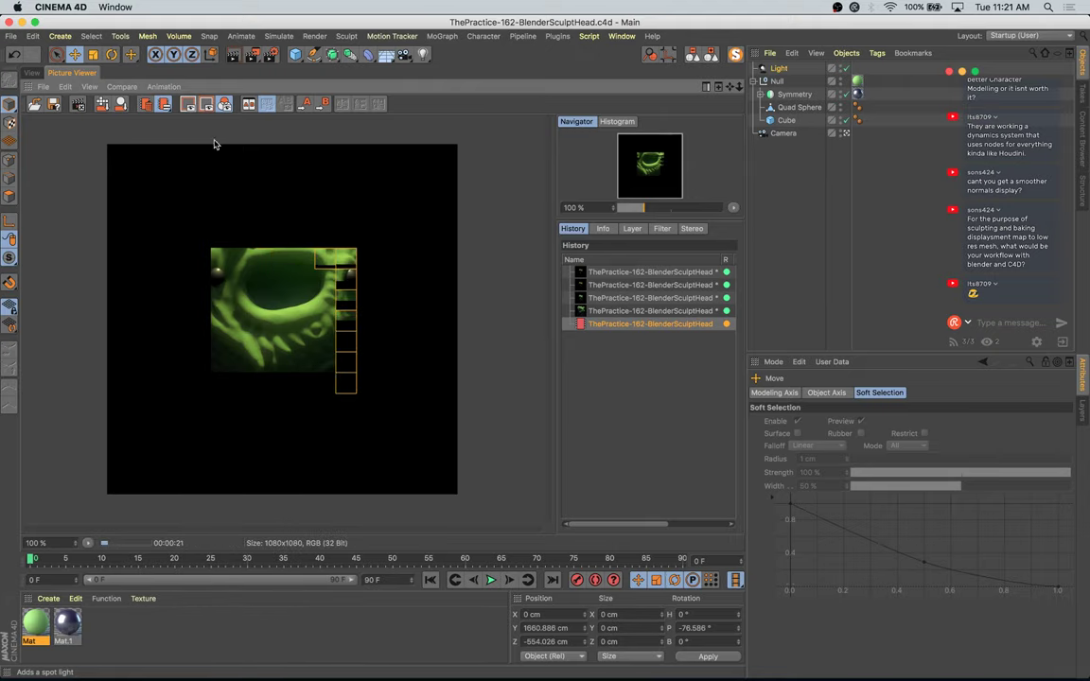
Step: Review the Ambient Occlusion render settings and examine the eyes and mouth shading against the previous render
{"action": "left_click", "coordinate": [250, 54]}
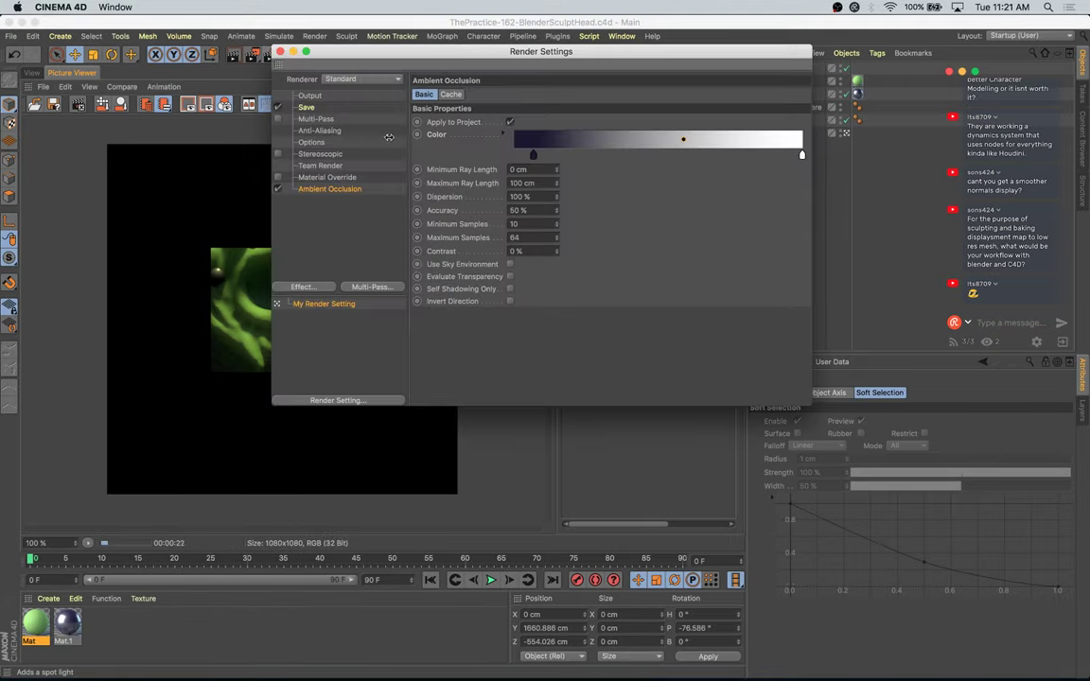
{"action": "left_click", "coordinate": [281, 51]}
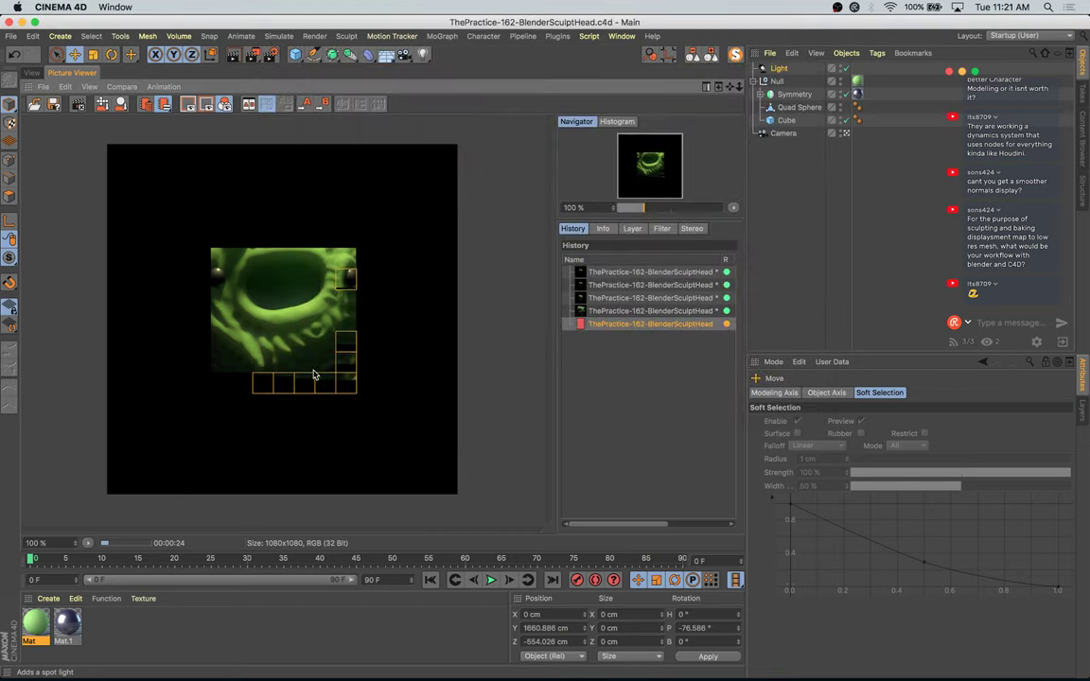
{"action": "left_click", "coordinate": [649, 315]}
{"action": "key", "text": "Down"}
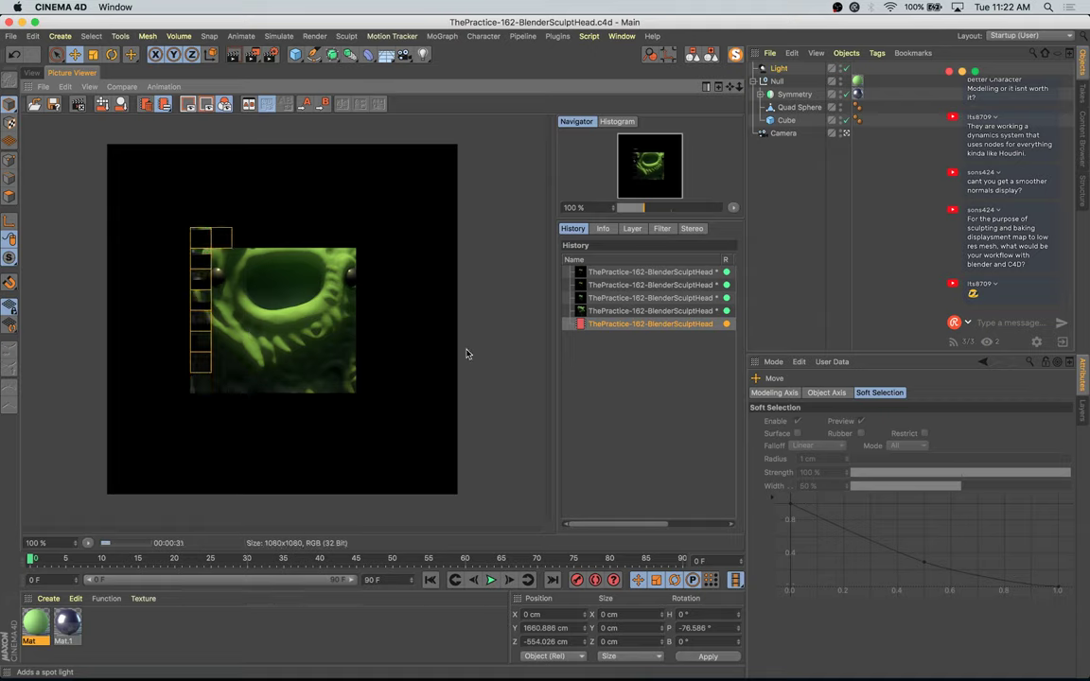
{"action": "left_click", "coordinate": [590, 313]}
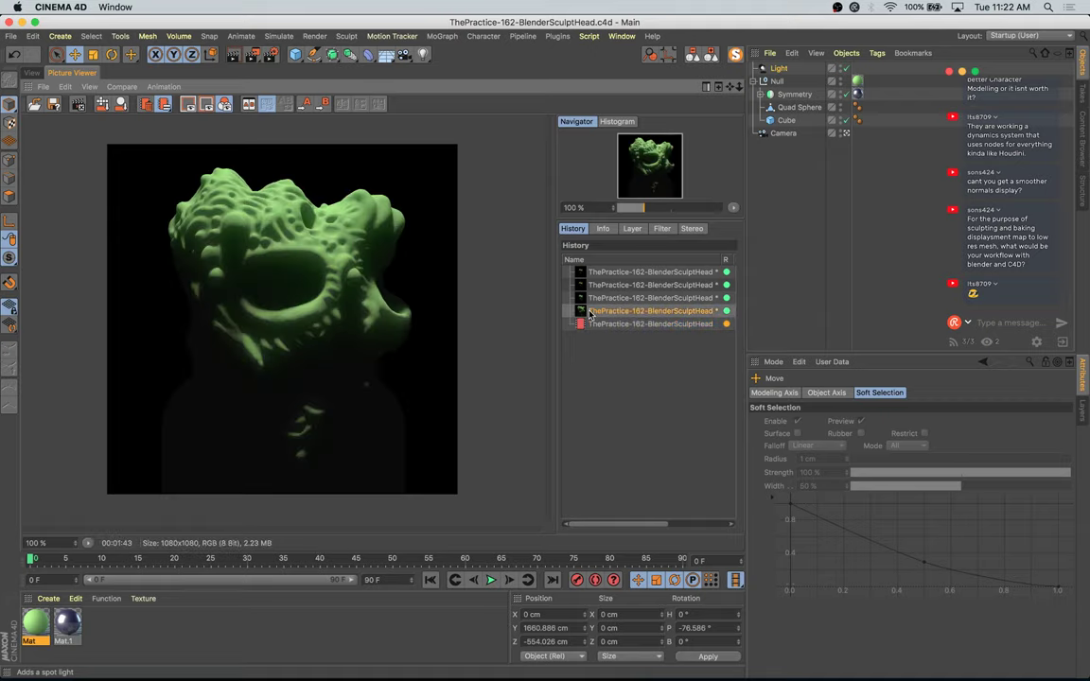
{"action": "key", "text": "Down"}
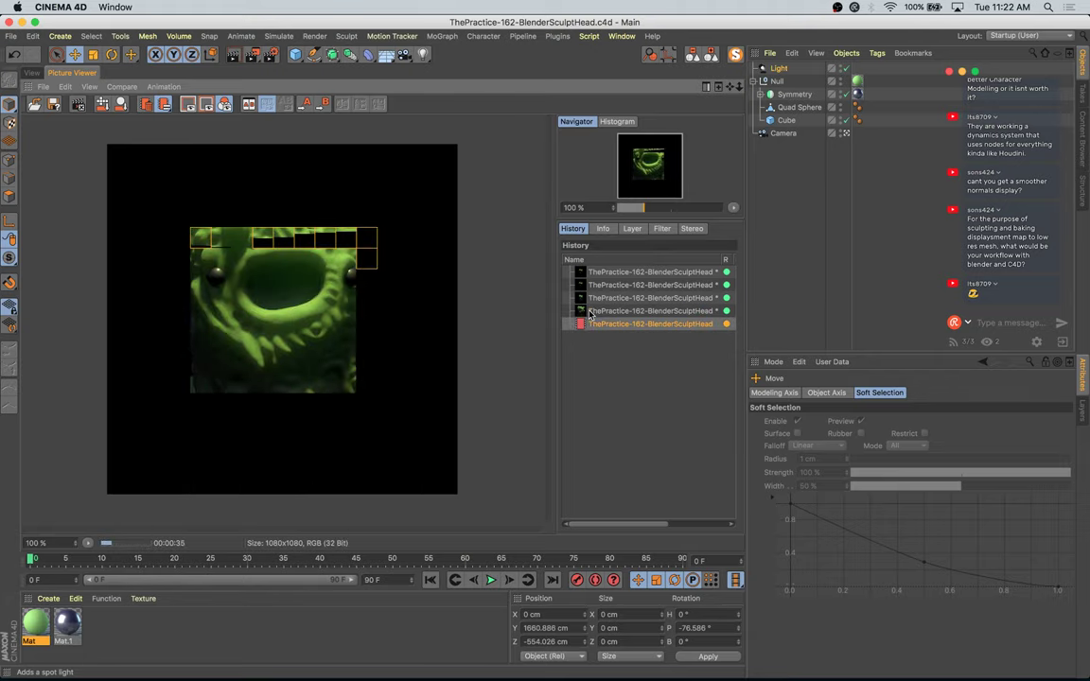
{"action": "key", "text": "Up"}
{"action": "key", "text": "Up"}
{"action": "key", "text": "Down"}
{"action": "key", "text": "Down"}
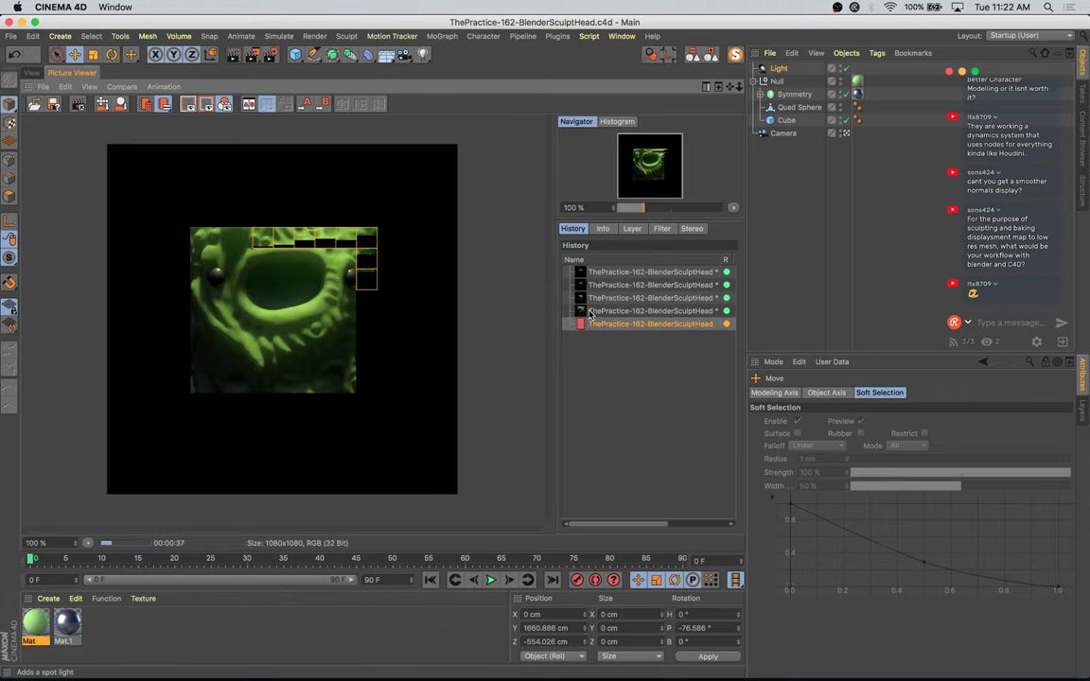
{"action": "key", "text": "Up"}
{"action": "key", "text": "Down"}
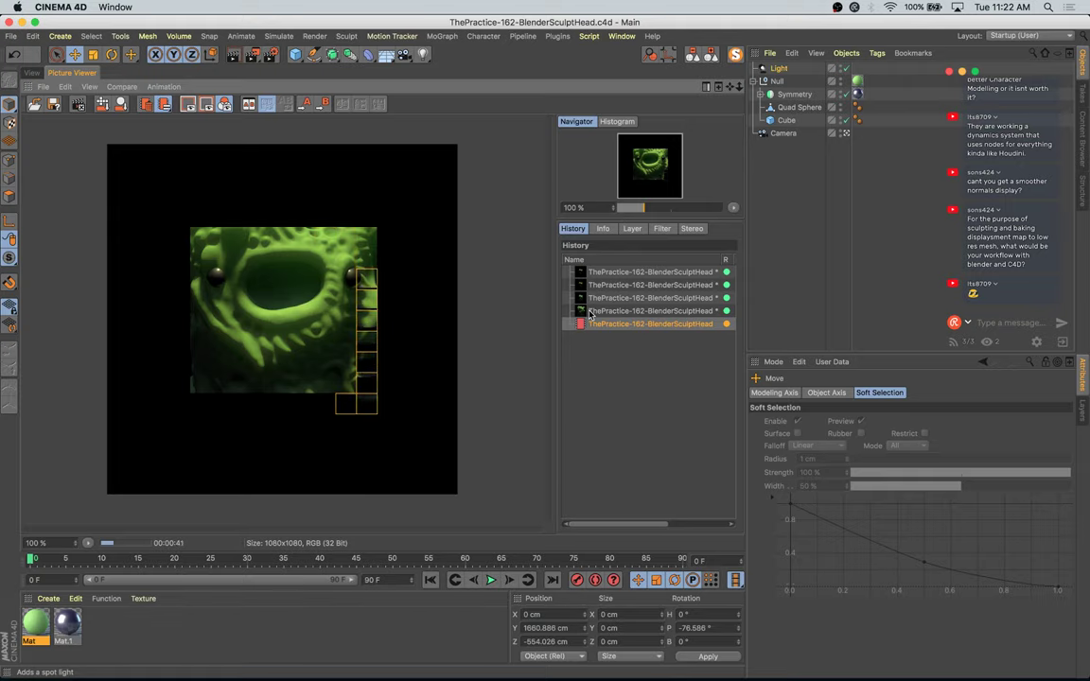
{"action": "left_click", "coordinate": [590, 312]}
{"action": "key", "text": "Down"}
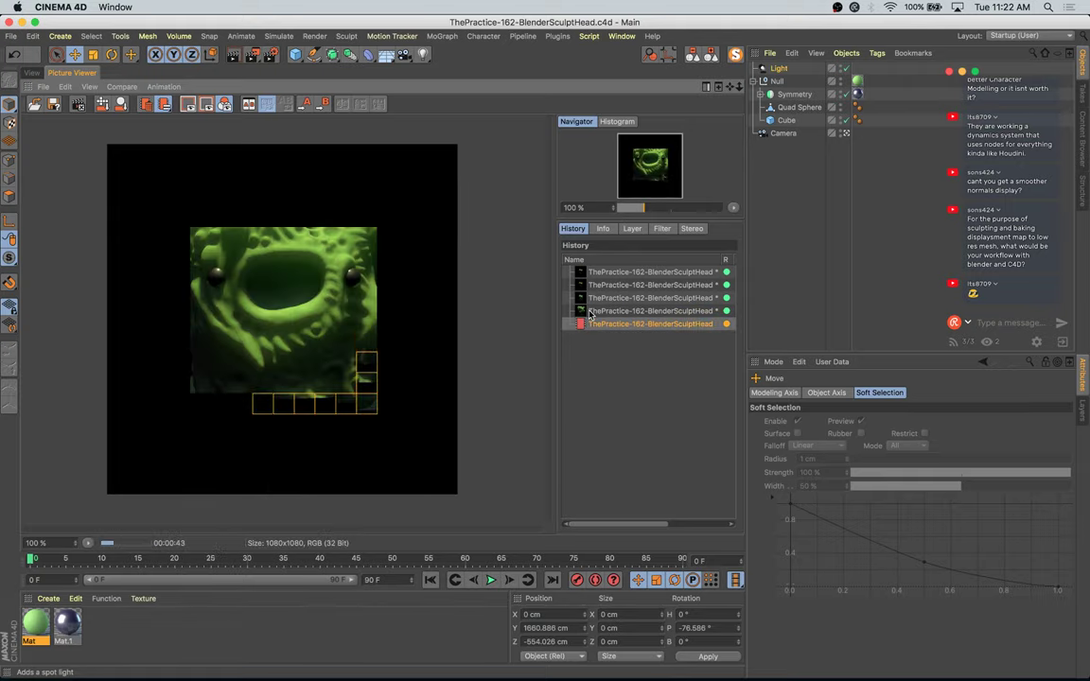
{"action": "key", "text": "Up"}
{"action": "key", "text": "Down"}
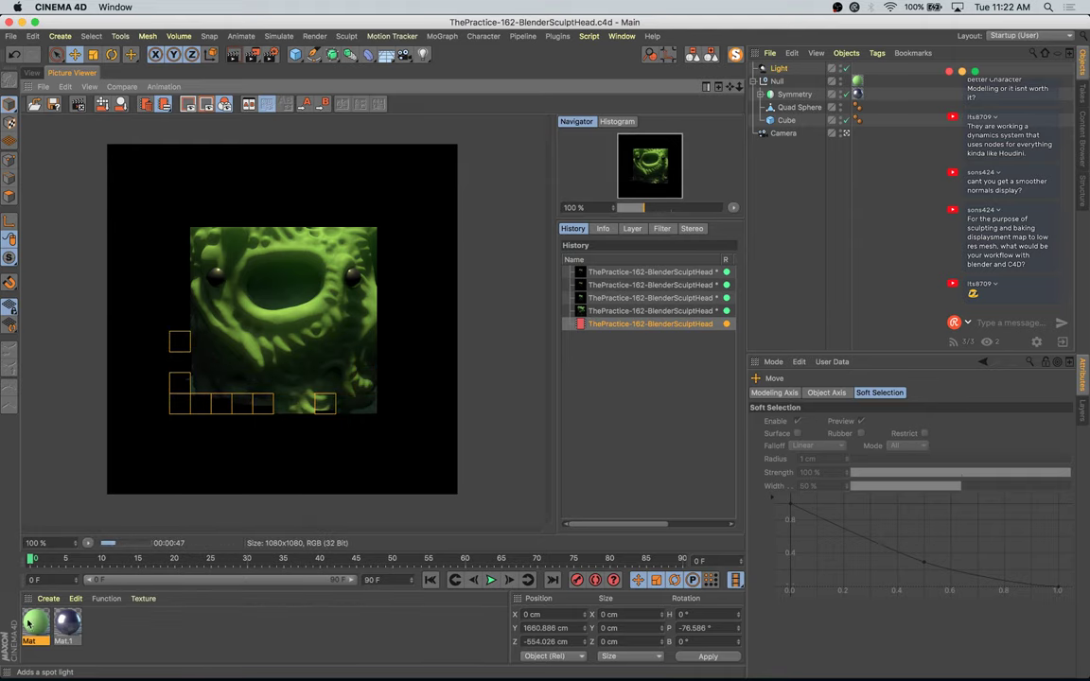
Step: Tint the green skin material's Luminance color to hue 129° and saturation 46%
{"action": "left_click", "coordinate": [34, 623]}
{"action": "double_click", "coordinate": [34, 623]}
{"action": "left_click", "coordinate": [228, 249]}
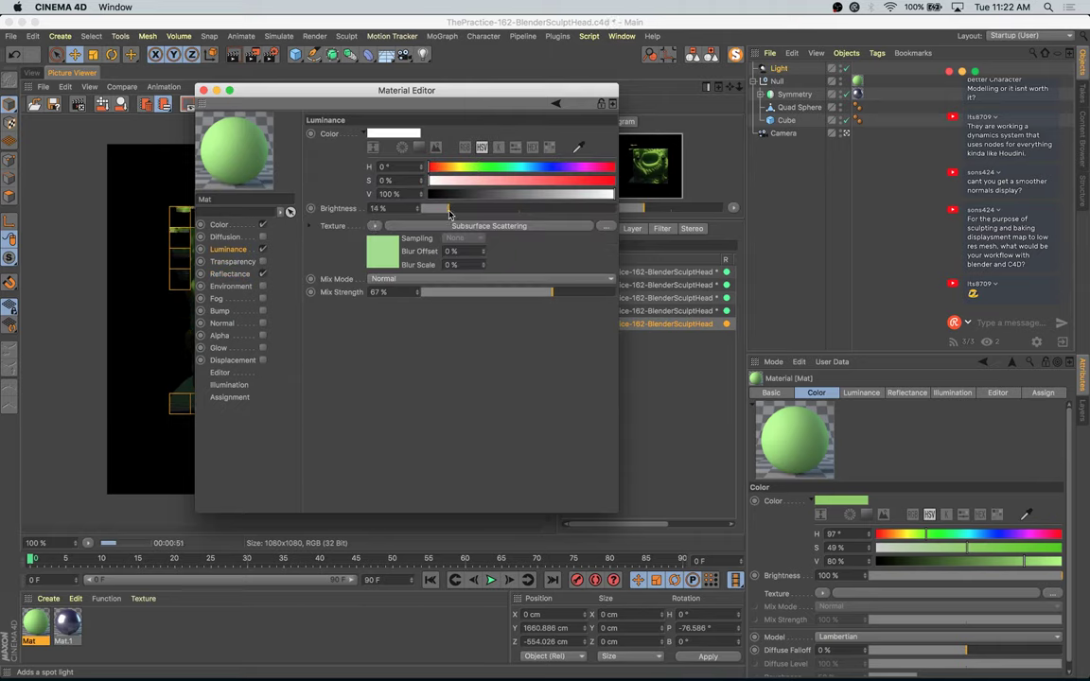
{"action": "left_click", "coordinate": [471, 169]}
{"action": "left_click_drag", "start_coordinate": [471, 170], "coordinate": [506, 179]}
{"action": "left_click", "coordinate": [495, 168]}
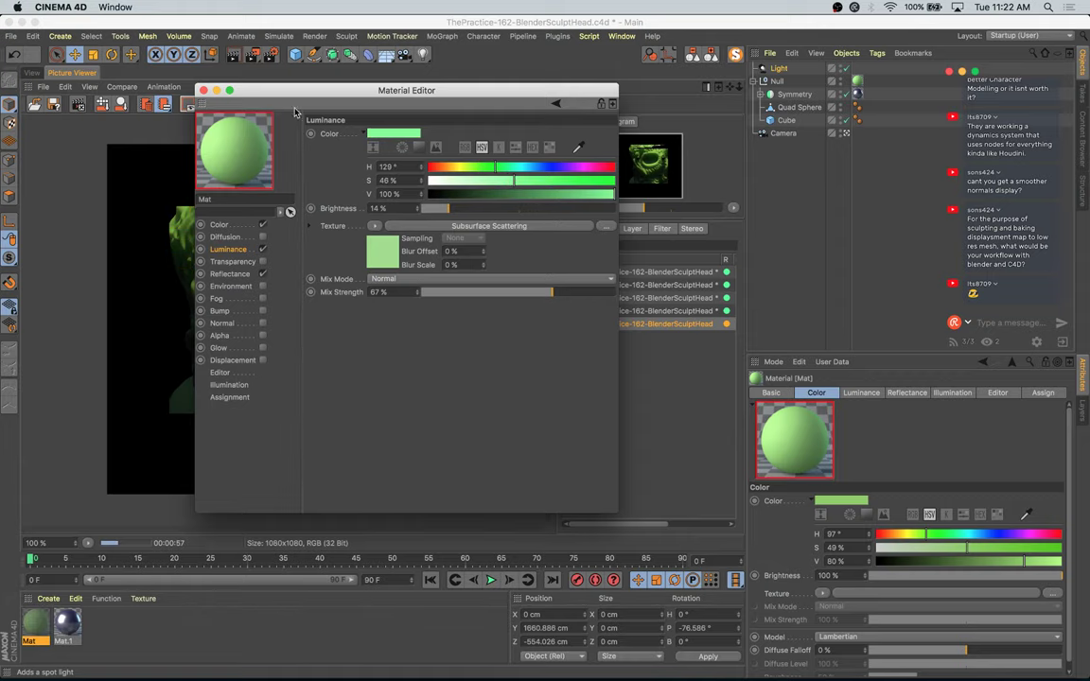
{"action": "left_click", "coordinate": [202, 91]}
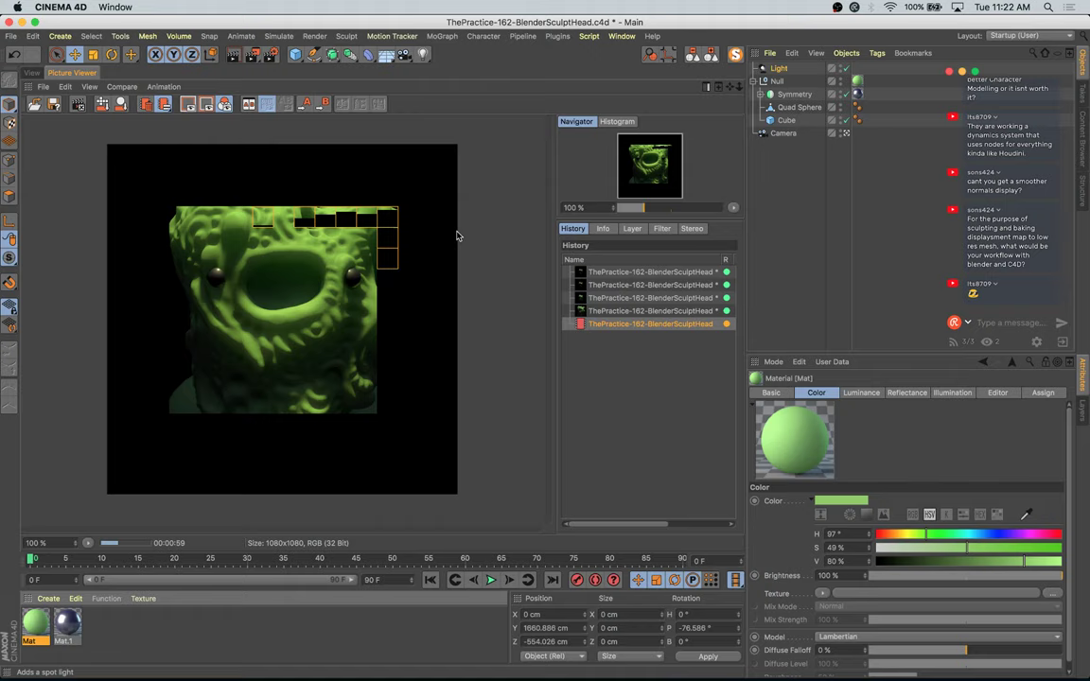
Step: Examine the head's overall brightness, skin color and shoulders in the new render against the previous one
{"action": "left_click", "coordinate": [617, 311]}
{"action": "key", "text": "Down"}
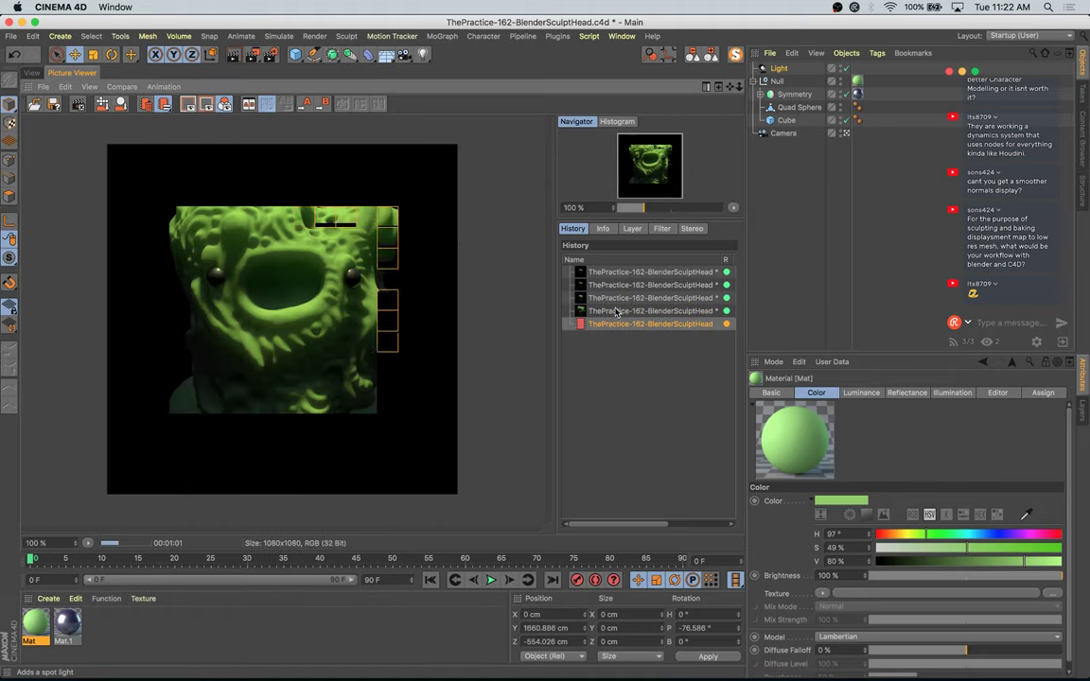
{"action": "key", "text": "Up"}
{"action": "key", "text": "Down"}
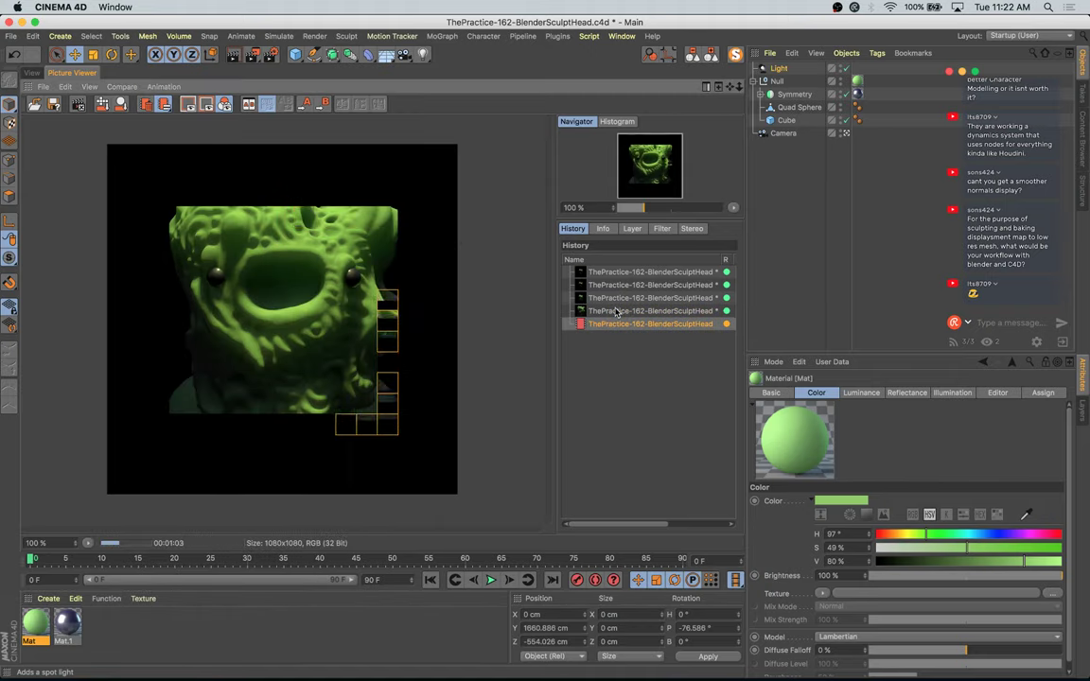
{"action": "key", "text": "Up"}
{"action": "key", "text": "Down"}
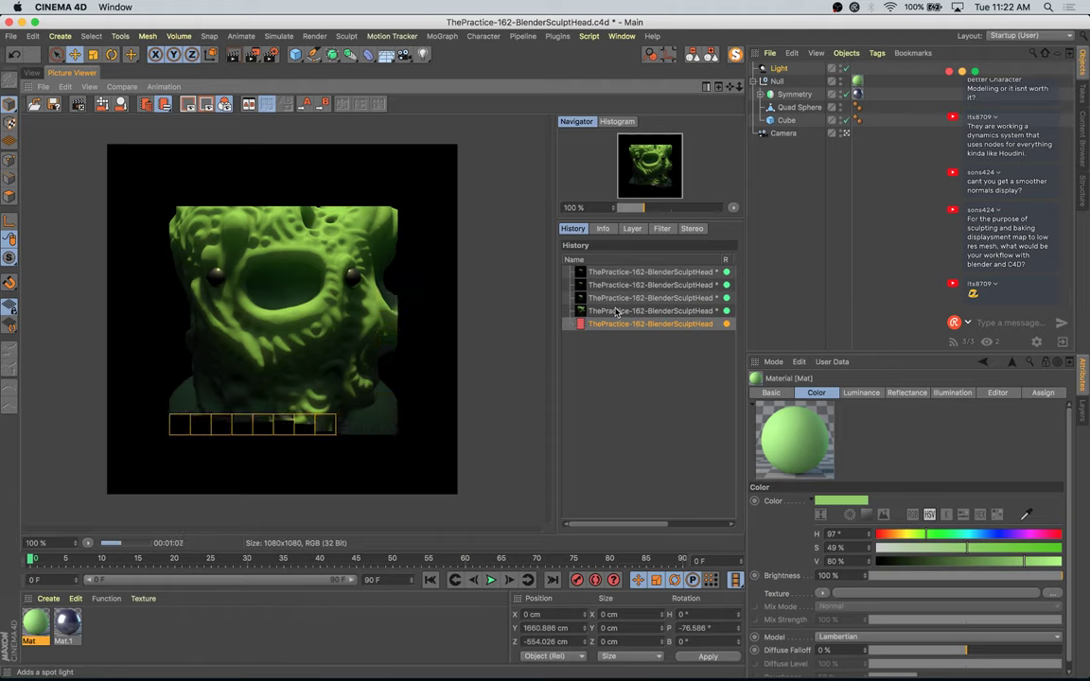
{"action": "key", "text": "Up"}
{"action": "key", "text": "Down"}
{"action": "key", "text": "Up"}
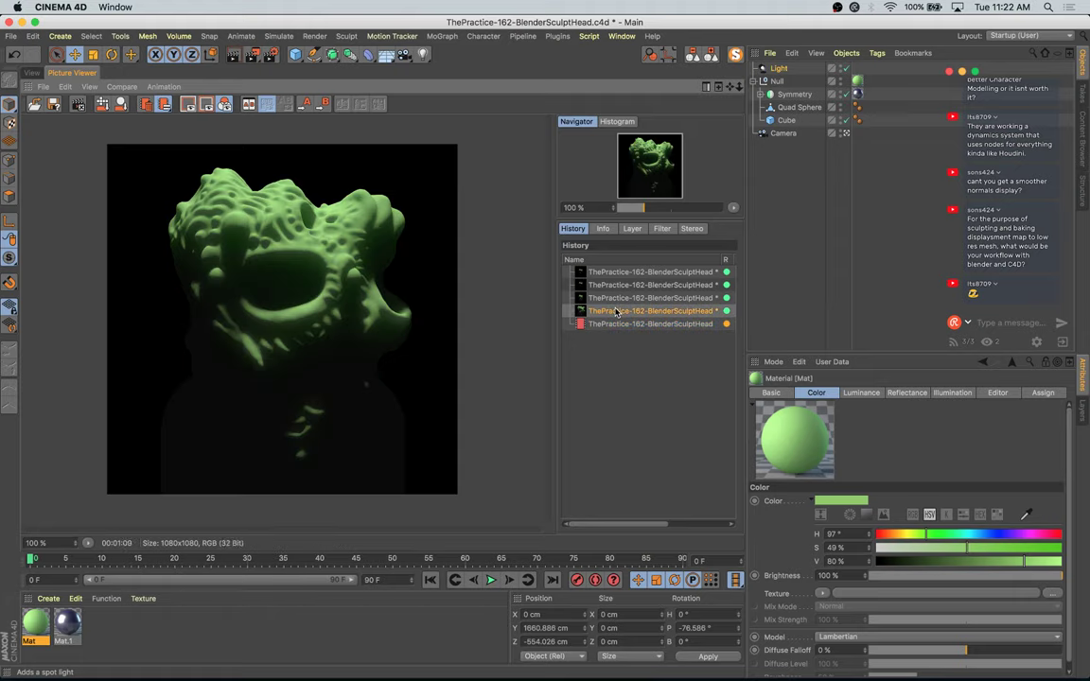
{"action": "key", "text": "Up"}
{"action": "key", "text": "Down"}
{"action": "key", "text": "Down"}
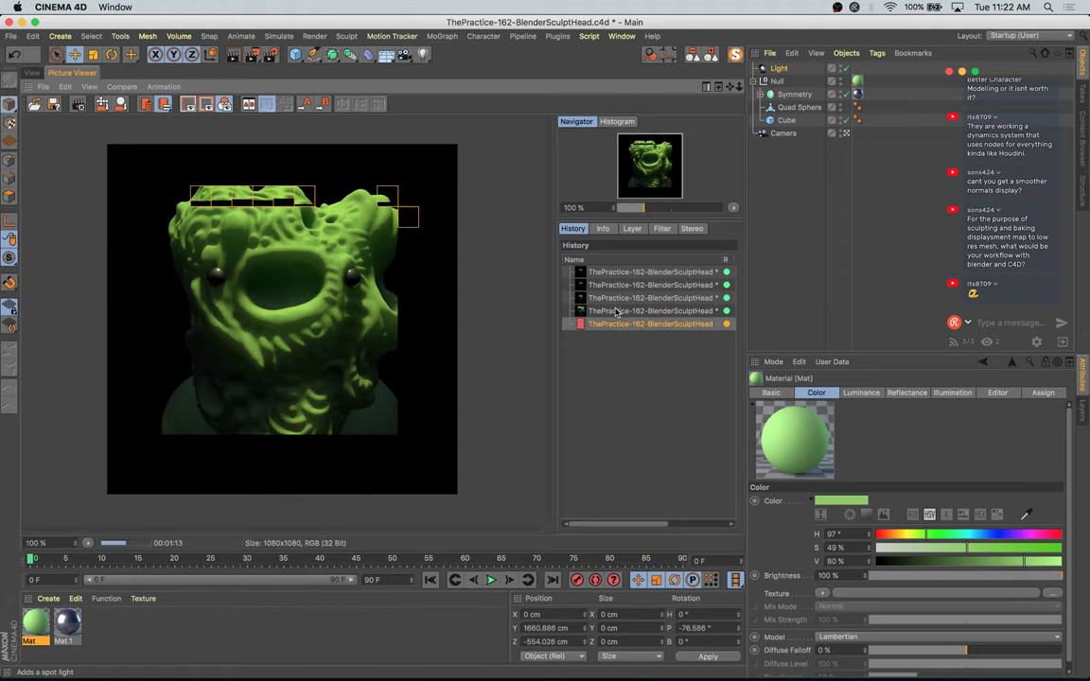
{"action": "key", "text": "Up"}
{"action": "key", "text": "Down"}
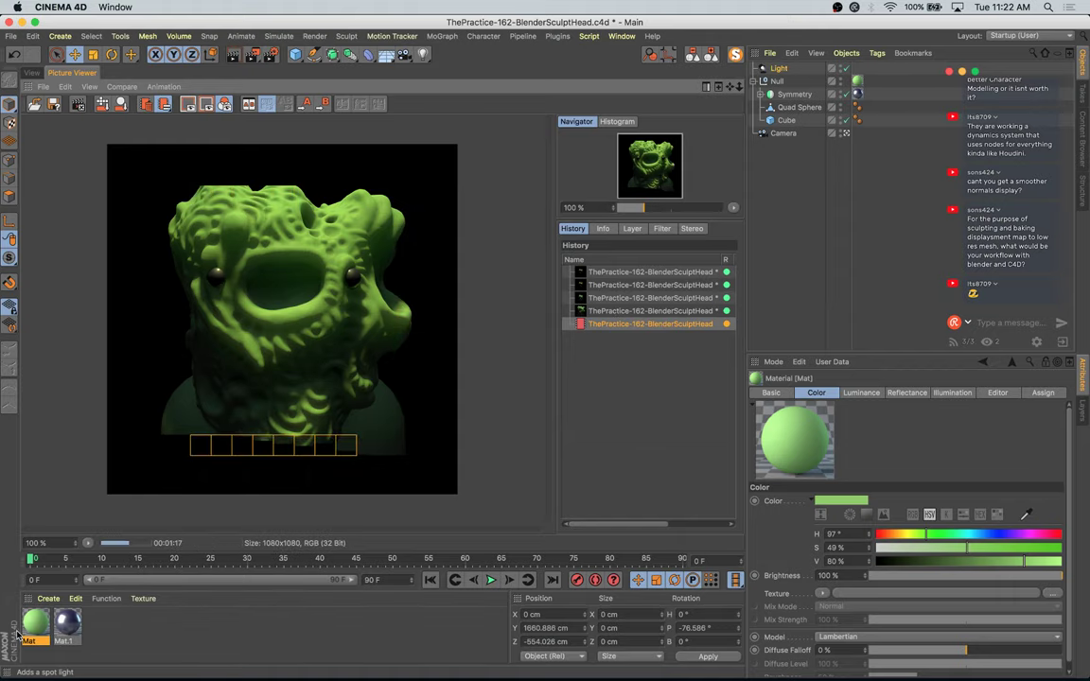
Step: Review the green skin material's Luminance settings beside the finishing render
{"action": "double_click", "coordinate": [36, 623]}
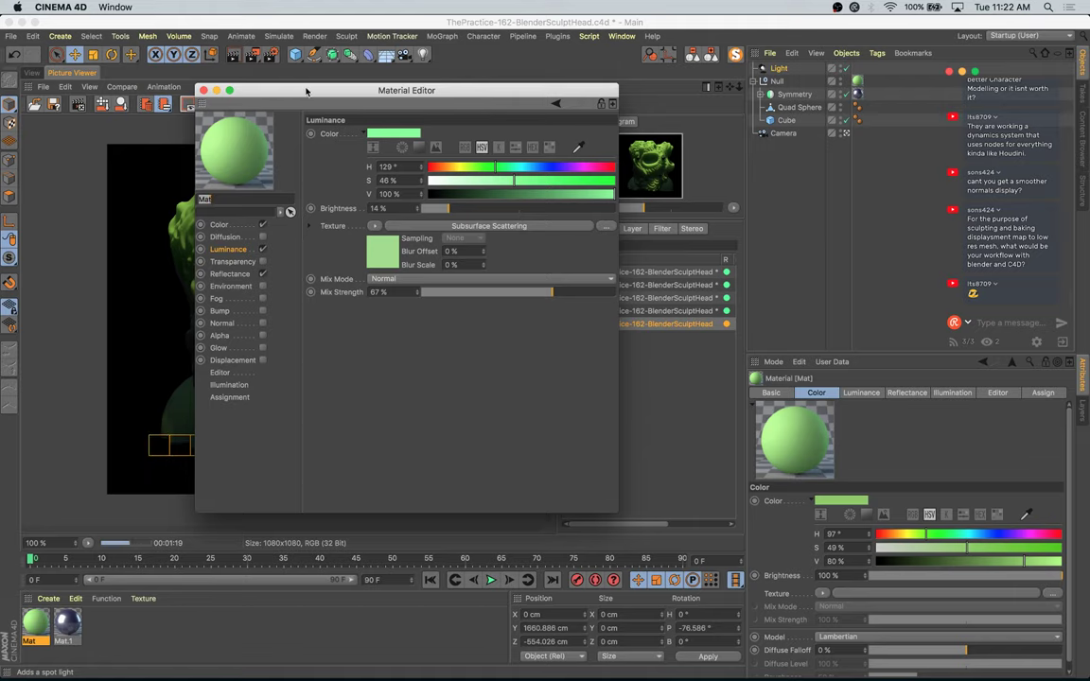
{"action": "left_click_drag", "start_coordinate": [306, 90], "coordinate": [662, 199]}
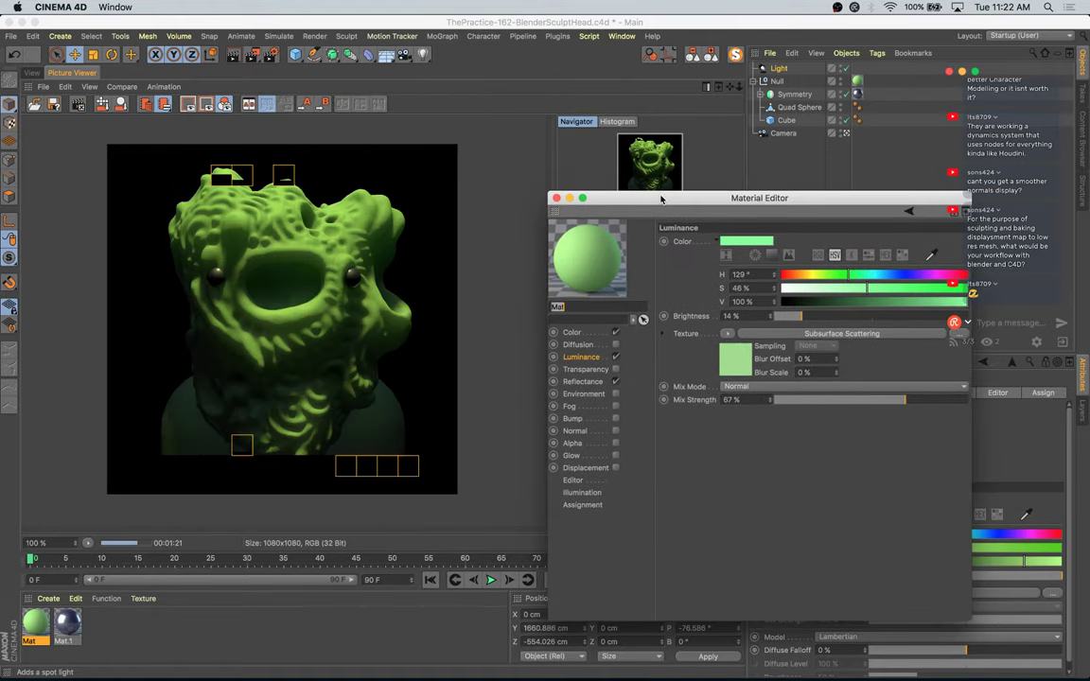
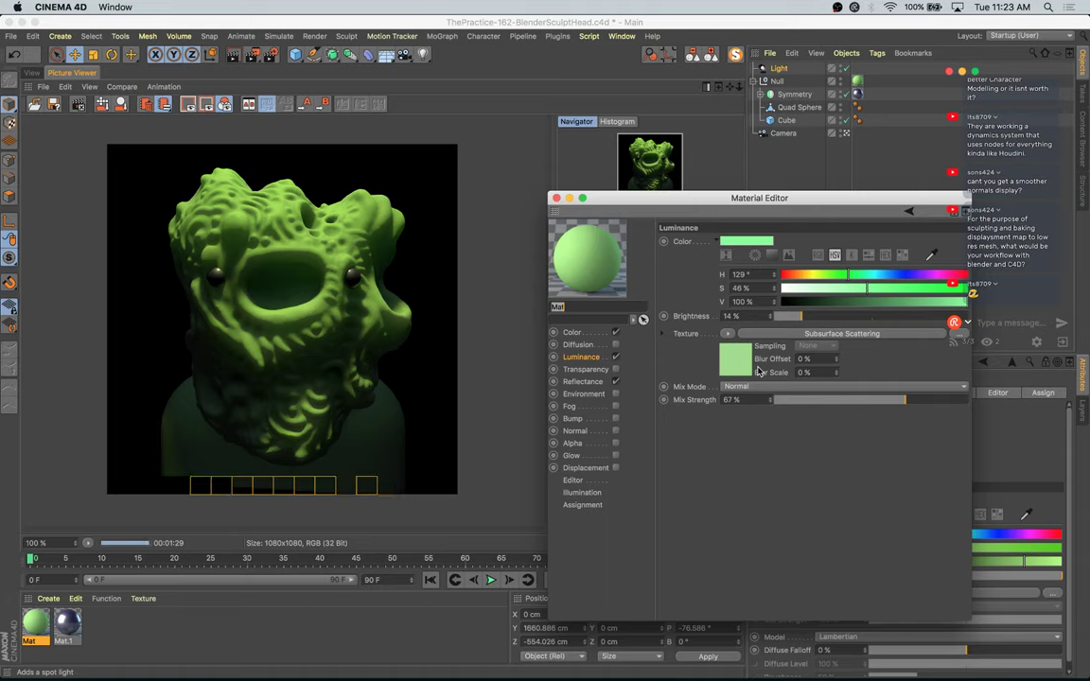
{"action": "left_click_drag", "start_coordinate": [700, 198], "coordinate": [397, 190]}
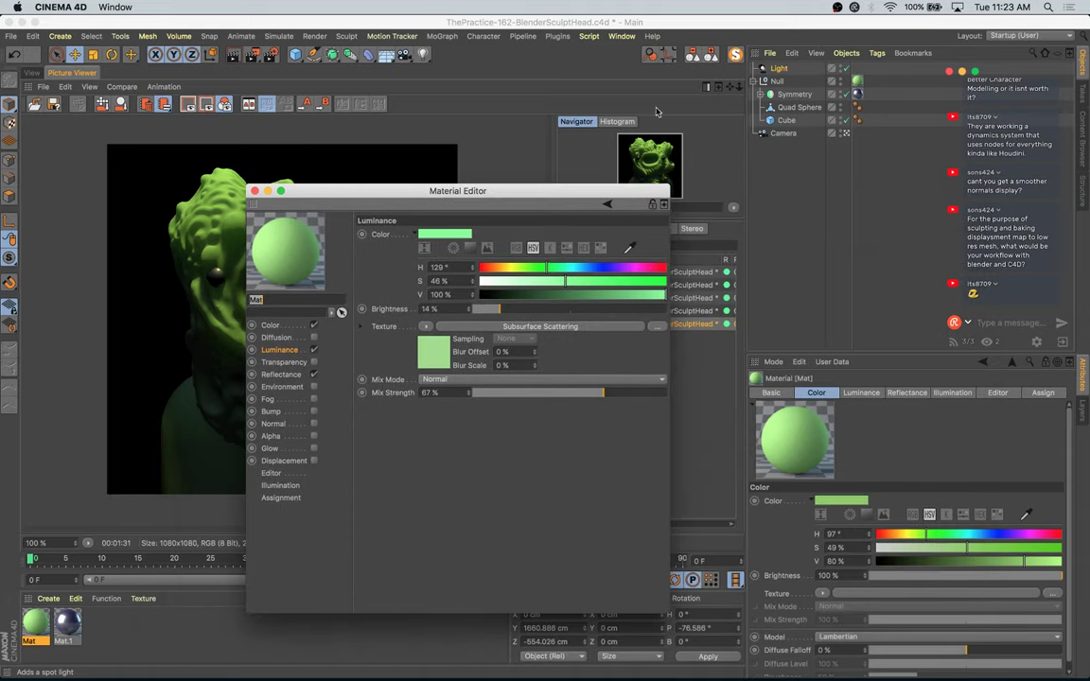
Step: Collapse the object hierarchy and bring up the spot light's General settings with the Material Editor closed
{"action": "left_click", "coordinate": [776, 69]}
{"action": "left_click", "coordinate": [764, 81]}
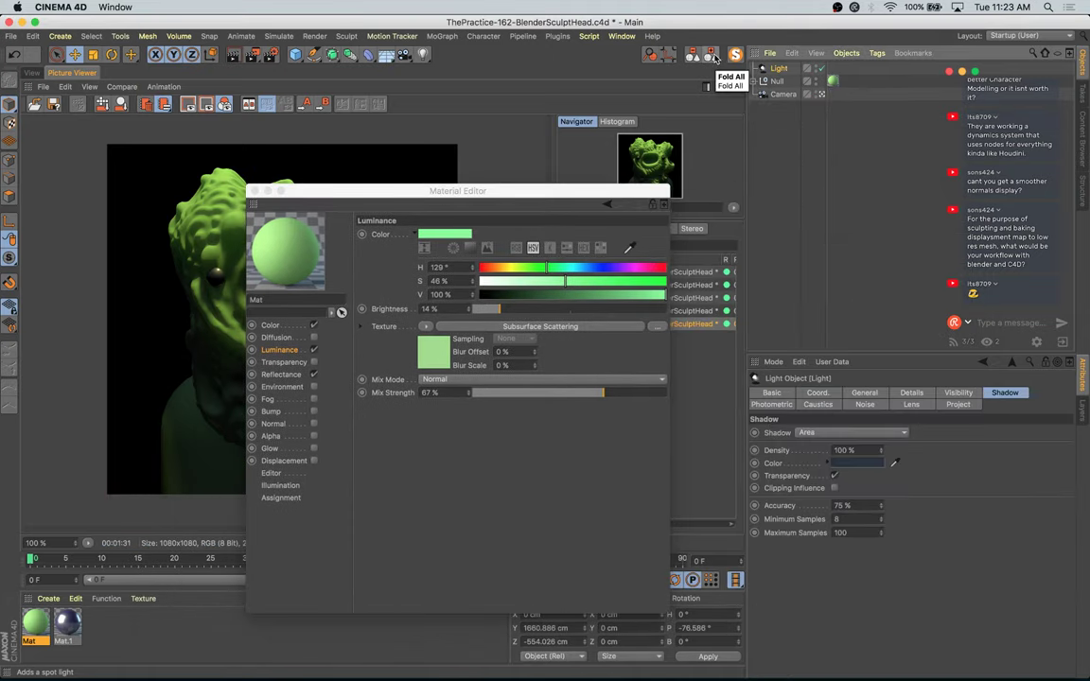
{"action": "left_click", "coordinate": [911, 393]}
{"action": "left_click", "coordinate": [864, 393]}
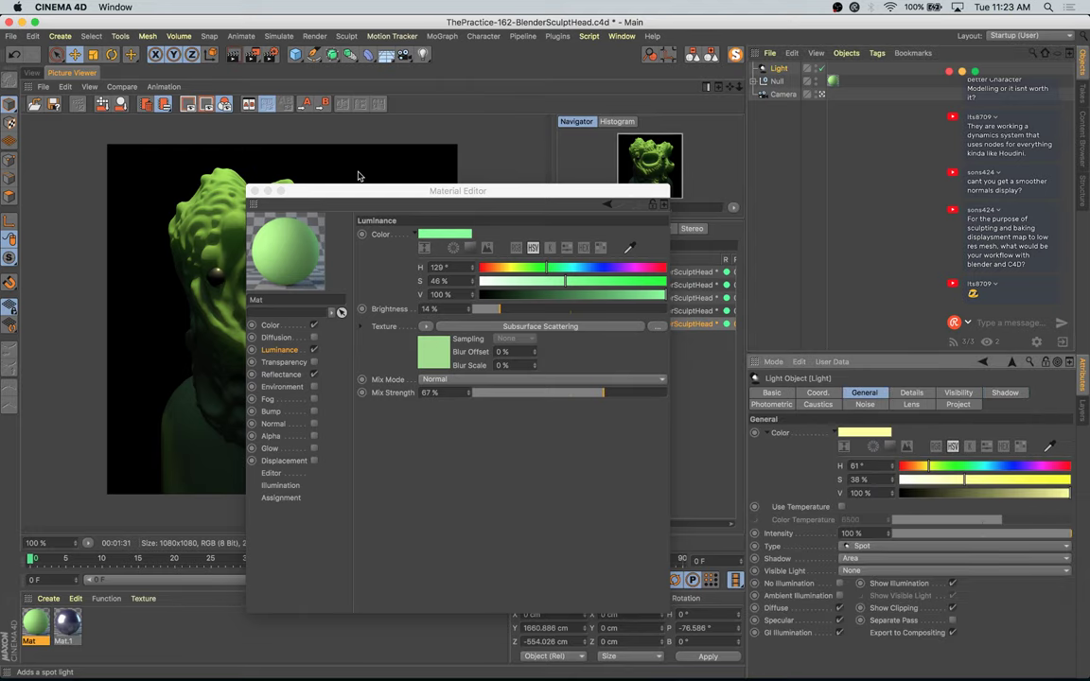
{"action": "left_click_drag", "start_coordinate": [369, 190], "coordinate": [643, 203]}
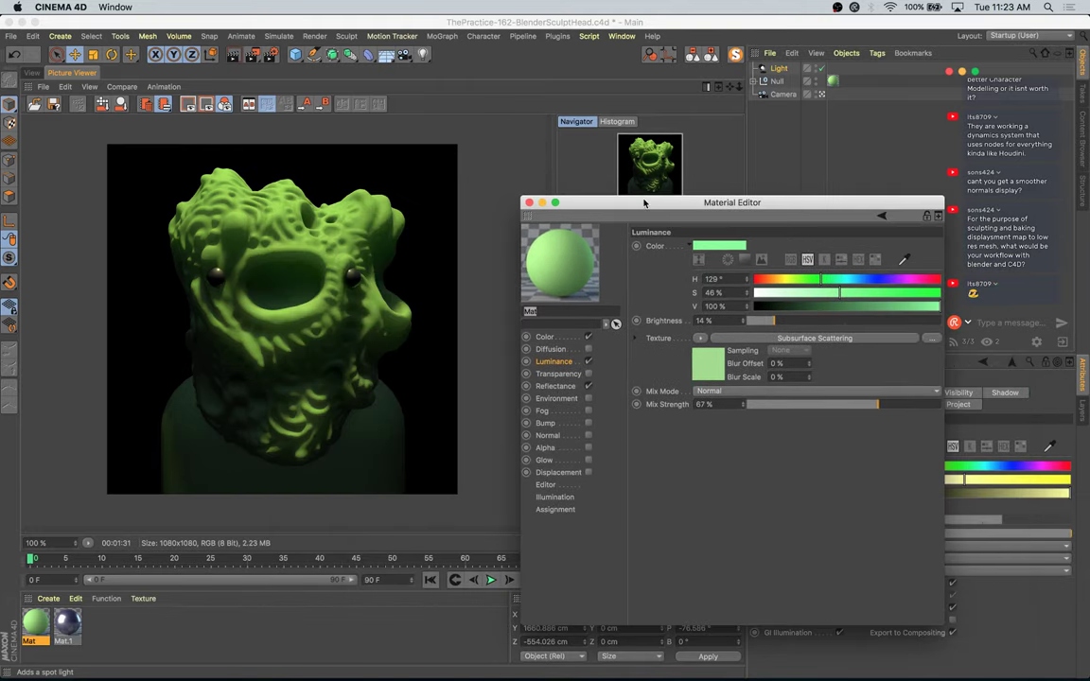
{"action": "left_click", "coordinate": [530, 202]}
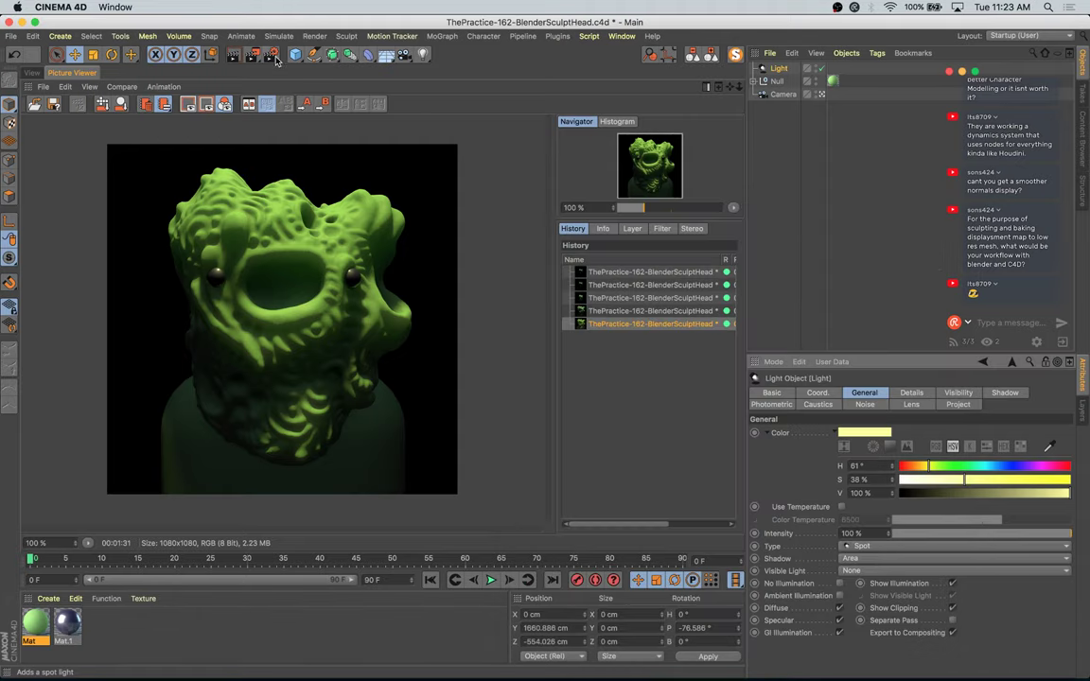
Step: Add a Global Illumination effect to the render settings with Quasi-Monte Carlo (QMC) as its secondary method
{"action": "left_click", "coordinate": [274, 56]}
{"action": "left_click", "coordinate": [303, 286]}
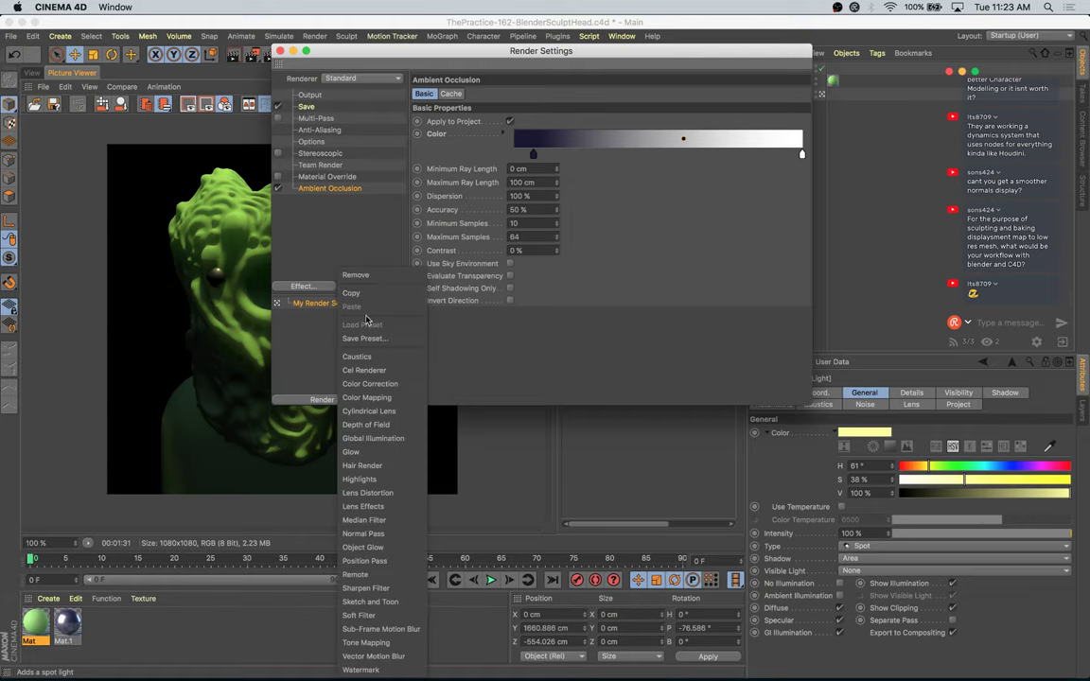
{"action": "left_click", "coordinate": [346, 400]}
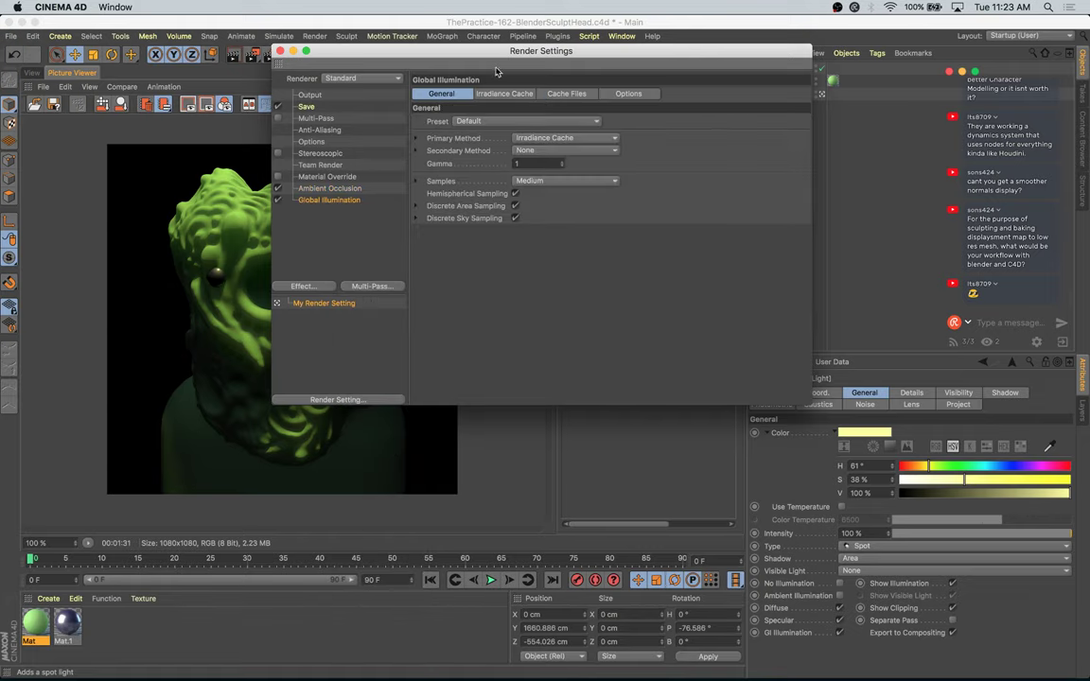
{"action": "left_click_drag", "start_coordinate": [499, 56], "coordinate": [533, 187]}
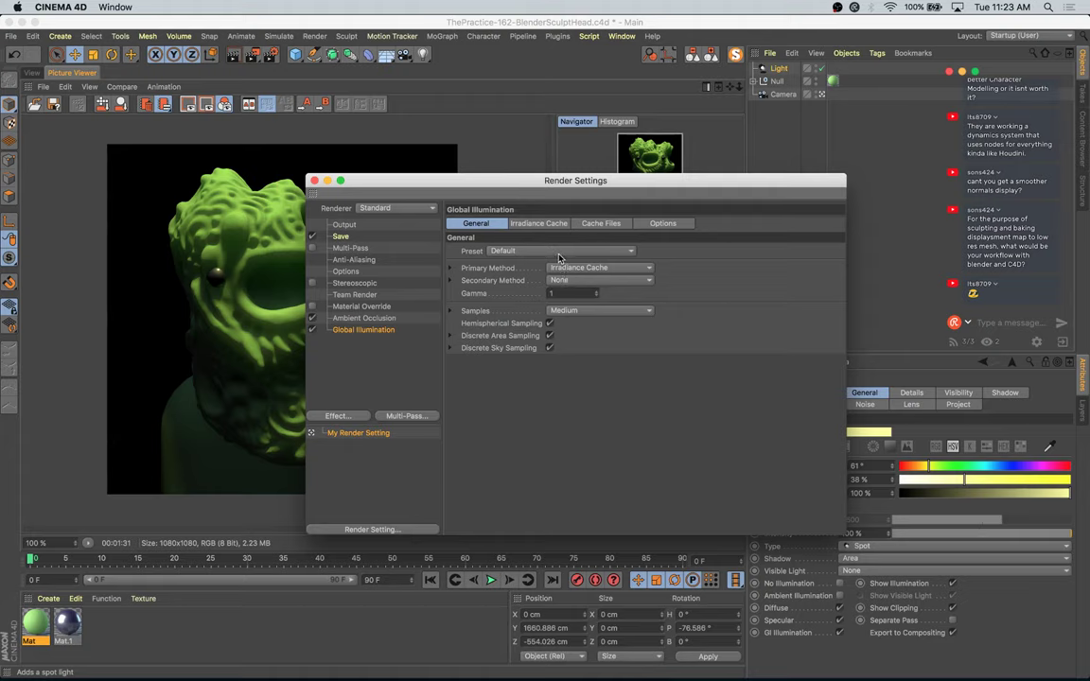
{"action": "left_click", "coordinate": [573, 282]}
{"action": "left_click", "coordinate": [581, 293]}
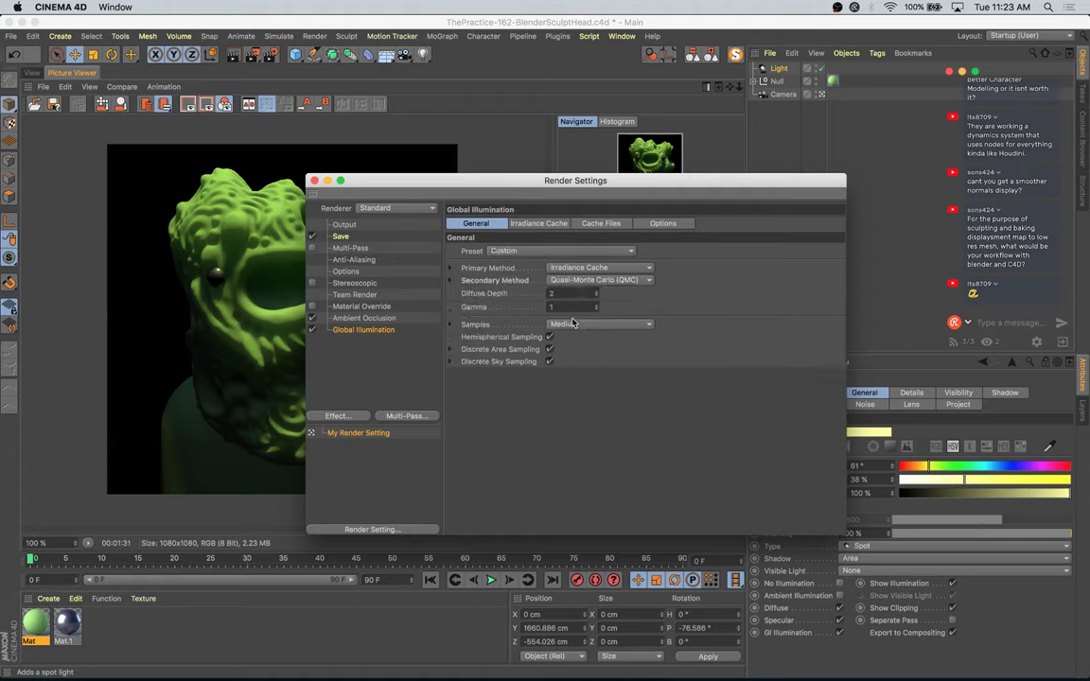
Step: Choose a Global Illumination sampling quality and set the irradiance cache record density to Medium
{"action": "left_click", "coordinate": [572, 323]}
{"action": "left_click", "coordinate": [568, 358]}
{"action": "left_click", "coordinate": [539, 223]}
{"action": "left_click", "coordinate": [546, 251]}
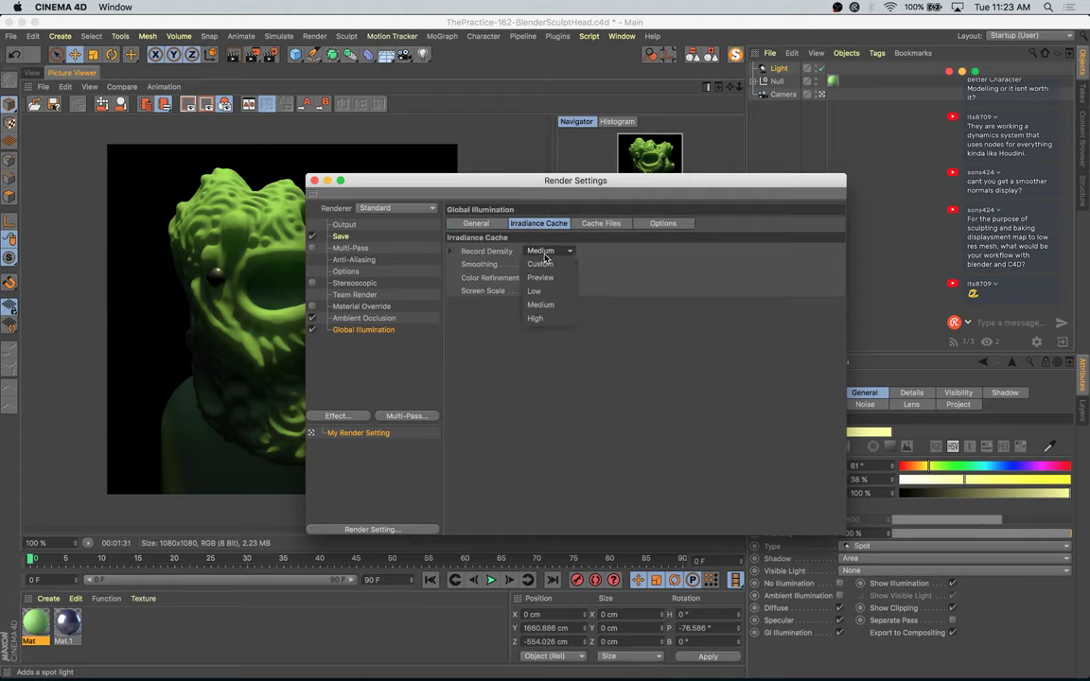
{"action": "left_click", "coordinate": [540, 305]}
Step: Check the Global Illumination presets without choosing one, and render the head to the Picture Viewer
{"action": "left_click", "coordinate": [475, 223]}
{"action": "left_click", "coordinate": [550, 251]}
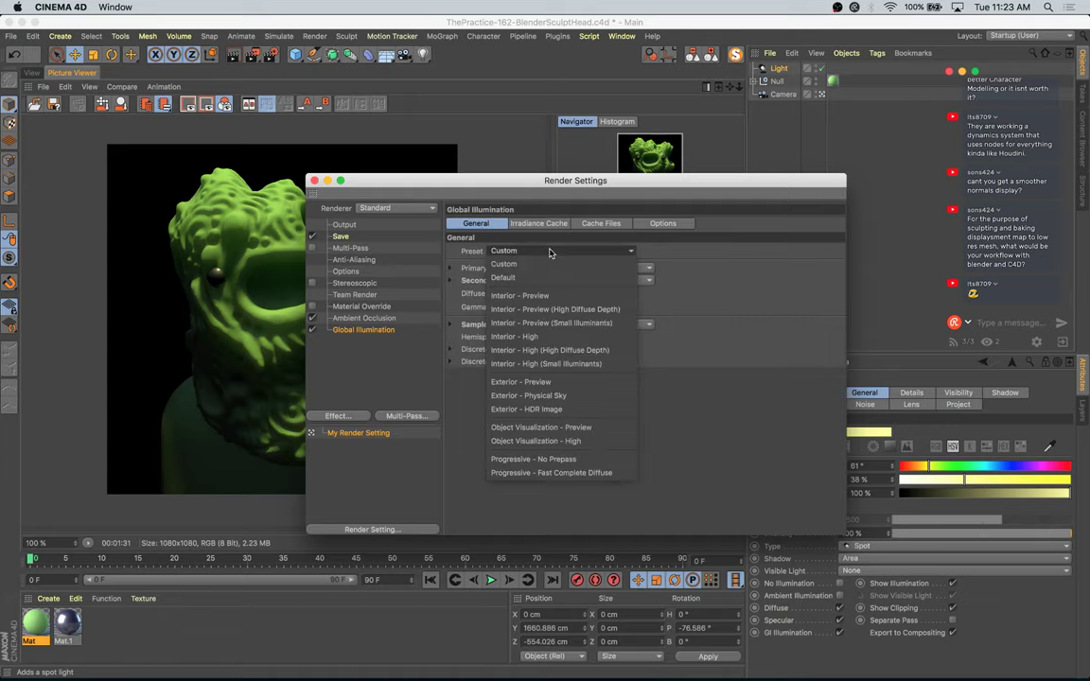
{"action": "left_click", "coordinate": [809, 265]}
{"action": "left_click", "coordinate": [314, 181]}
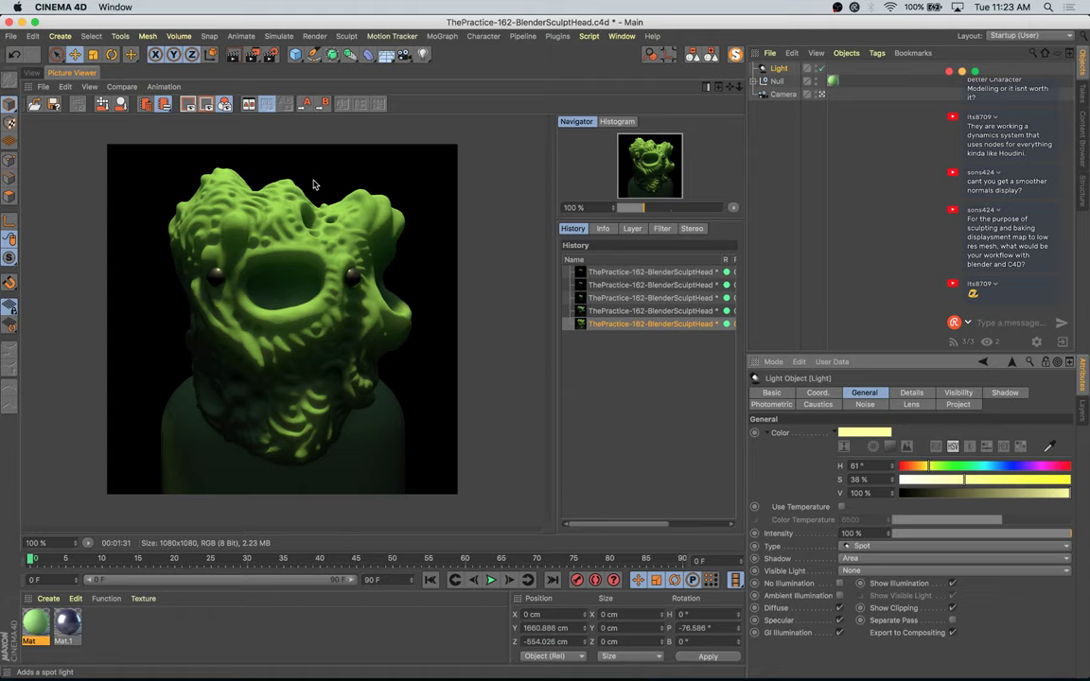
{"action": "key", "text": "shift+r"}
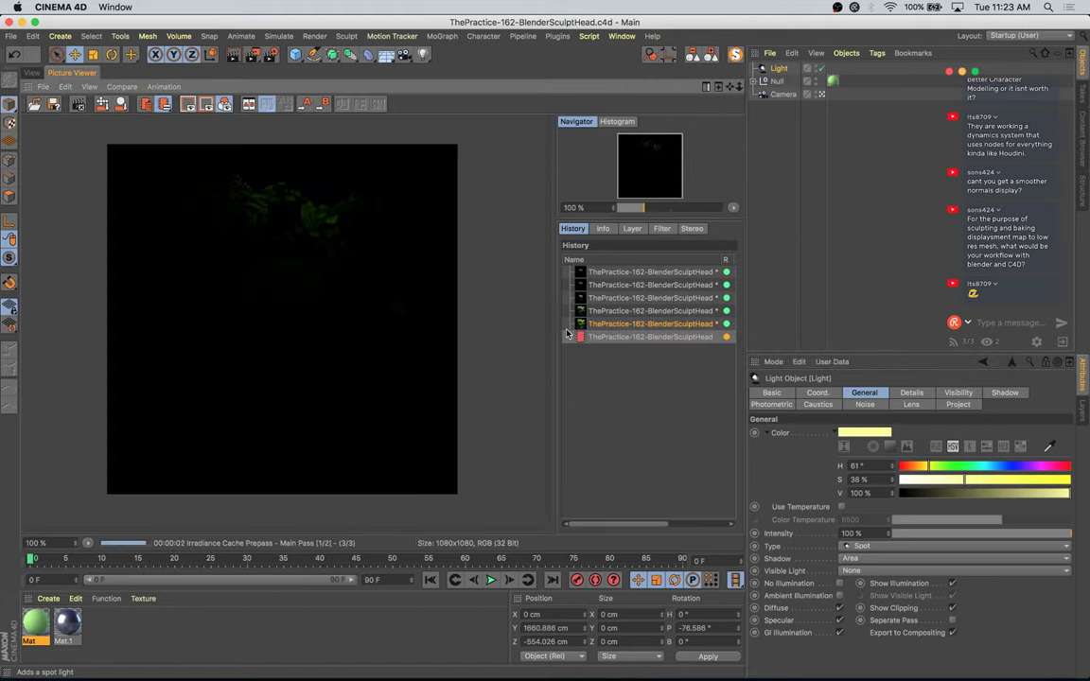
Step: Compare the mouth area in the developing Global Illumination render with the previous finished render
{"action": "left_click", "coordinate": [627, 325]}
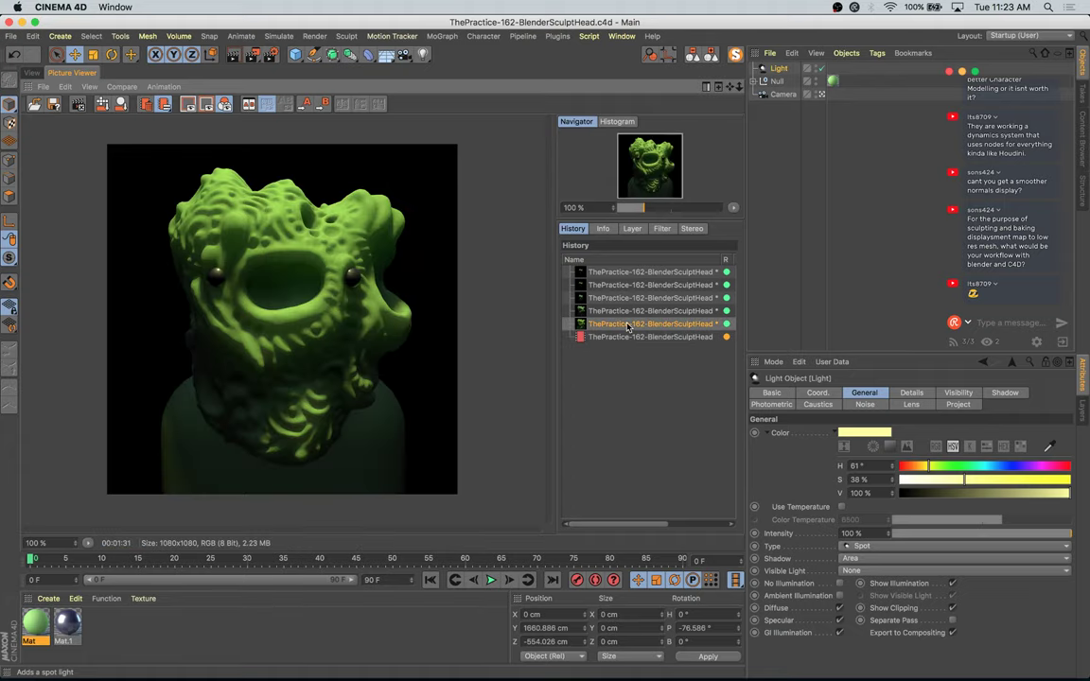
{"action": "key", "text": "Up"}
{"action": "key", "text": "Up"}
{"action": "key", "text": "Down"}
{"action": "key", "text": "Down"}
{"action": "key", "text": "Down"}
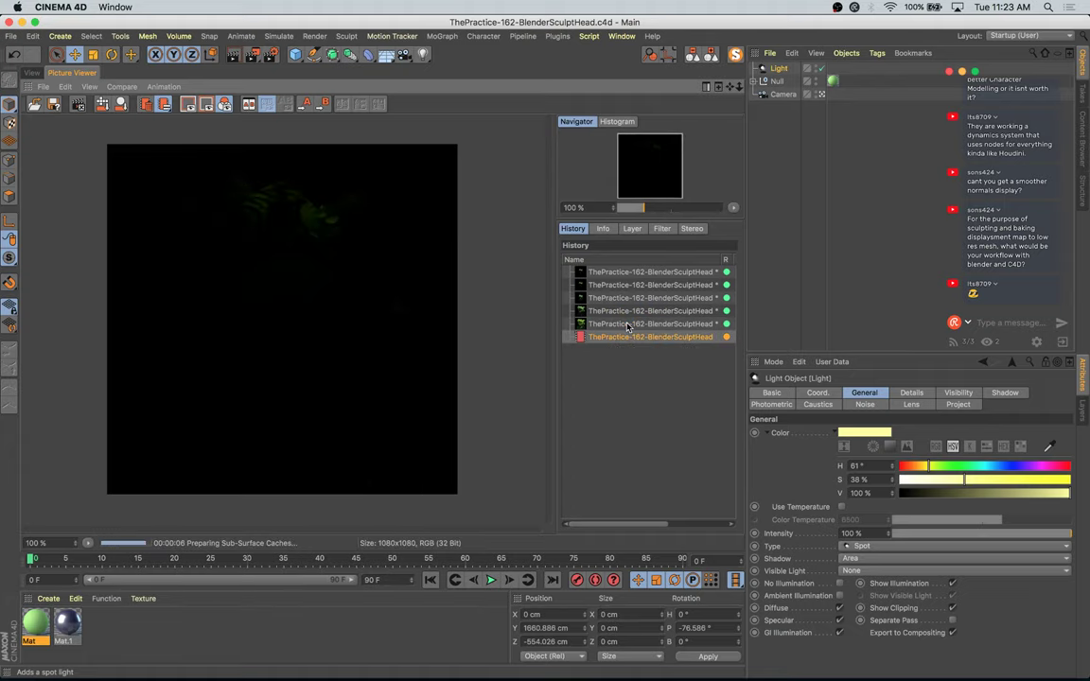
{"action": "key", "text": "Up"}
{"action": "key", "text": "Up"}
{"action": "key", "text": "Down"}
{"action": "key", "text": "Down"}
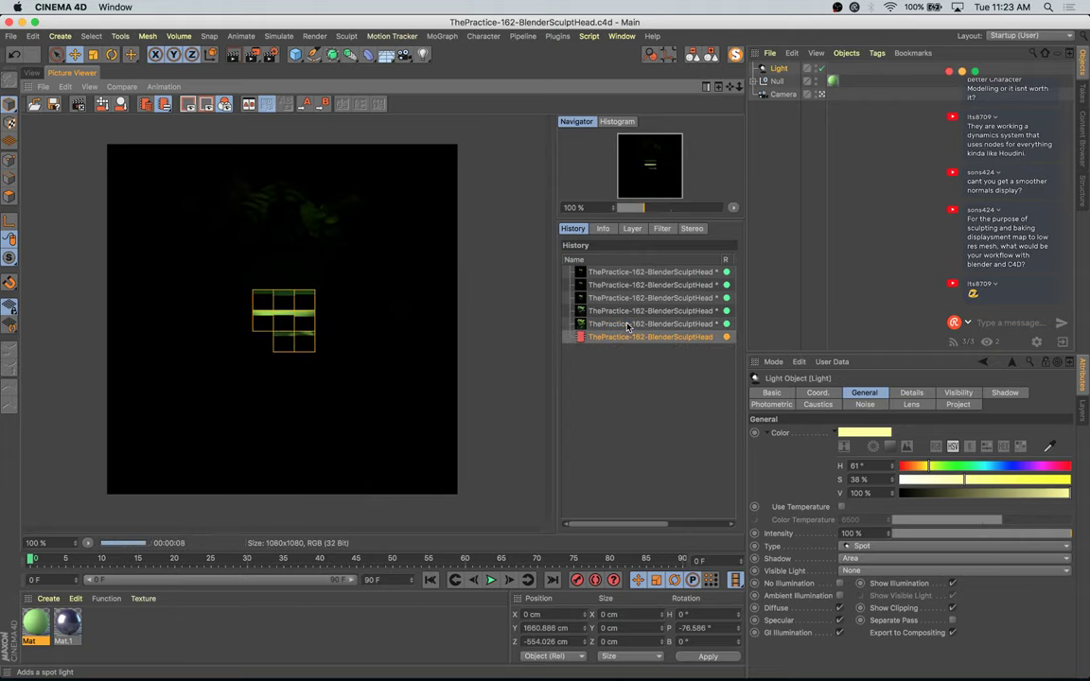
{"action": "key", "text": "Up"}
{"action": "key", "text": "Down"}
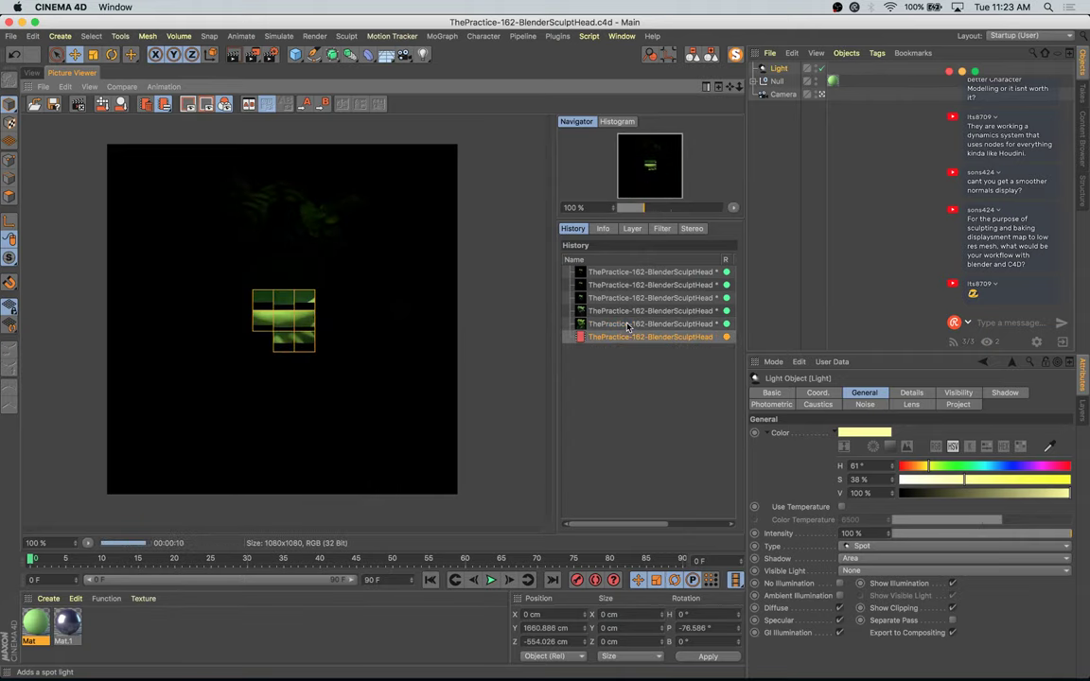
{"action": "key", "text": "Up"}
{"action": "key", "text": "Down"}
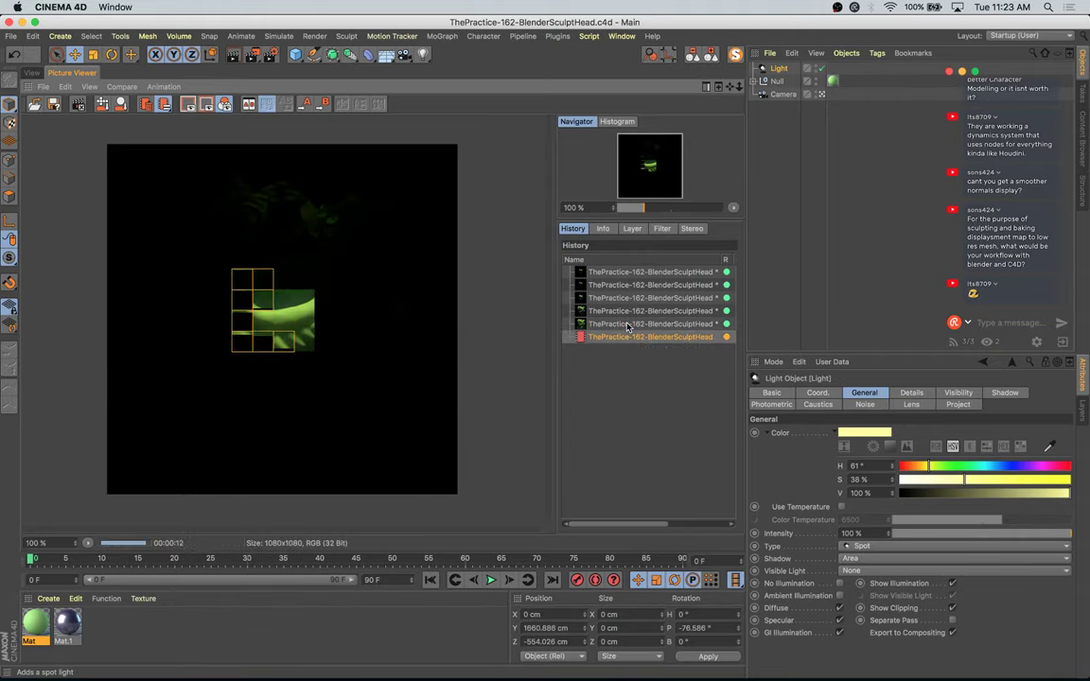
{"action": "key", "text": "Up"}
{"action": "key", "text": "Down"}
{"action": "key", "text": "Up"}
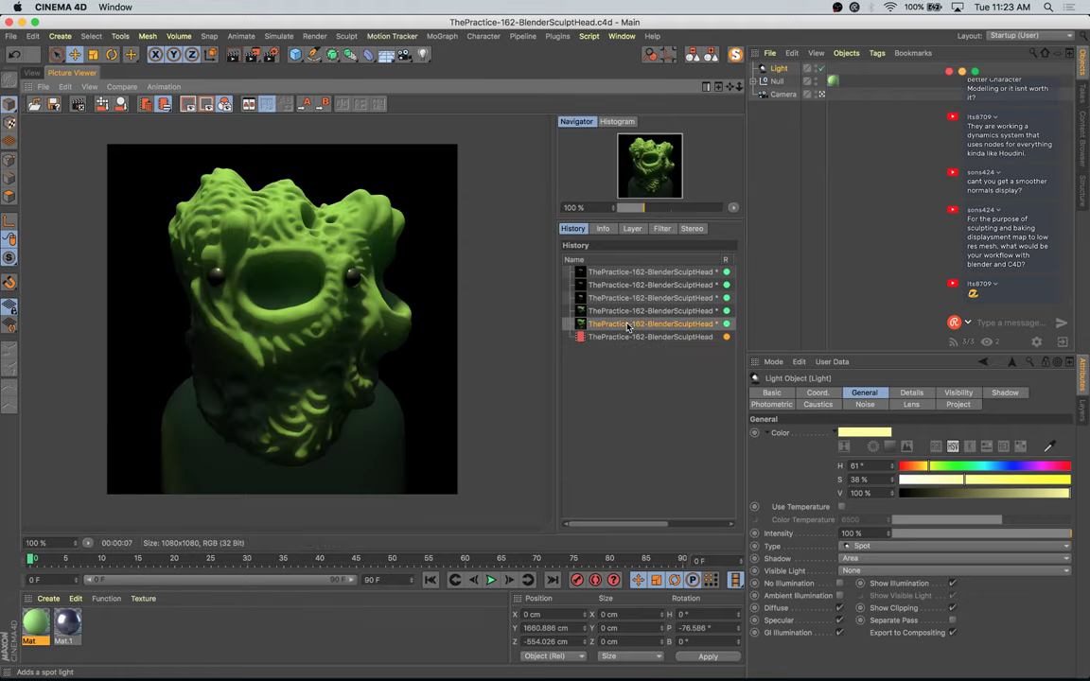
{"action": "key", "text": "Down"}
{"action": "key", "text": "Up"}
{"action": "key", "text": "Down"}
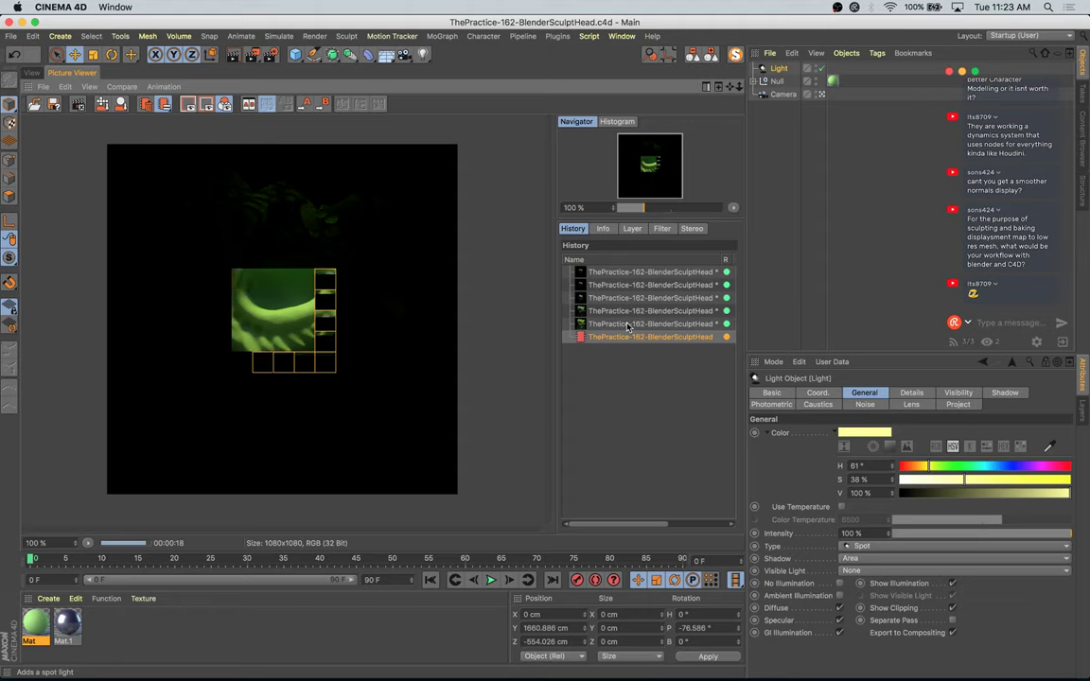
{"action": "key", "text": "Up"}
{"action": "key", "text": "Up"}
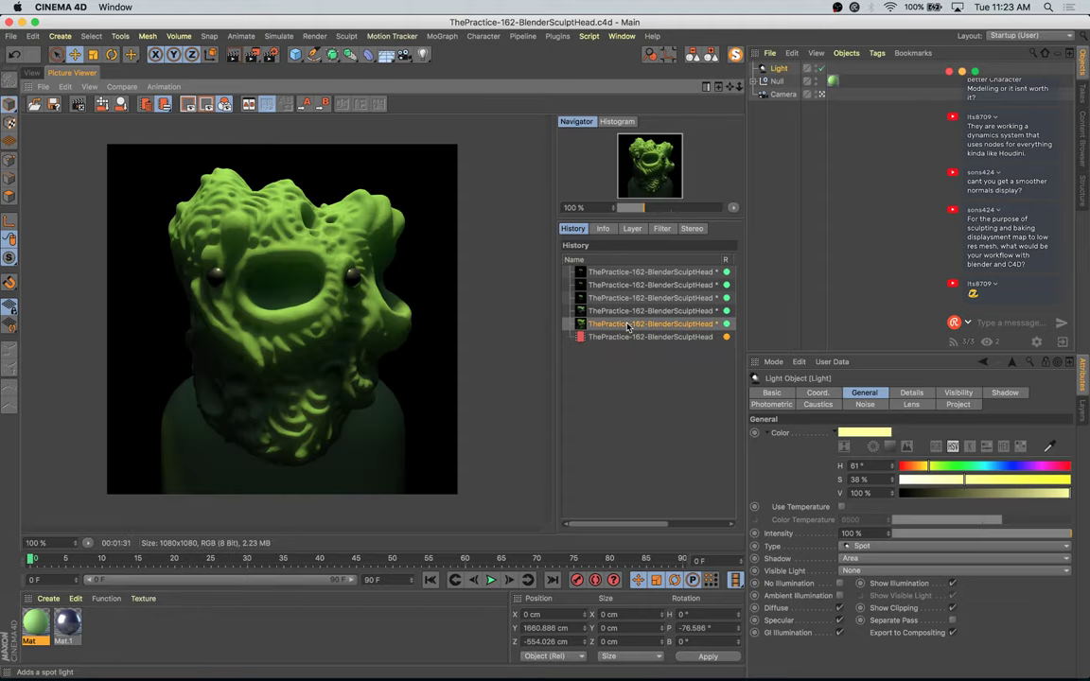
{"action": "key", "text": "Down"}
{"action": "key", "text": "Up"}
{"action": "key", "text": "Down"}
Step: Examine how the skin shading and lighting evolved across the earlier renders in the history
{"action": "key", "text": "Up"}
{"action": "key", "text": "Up"}
{"action": "key", "text": "Up"}
{"action": "key", "text": "Up"}
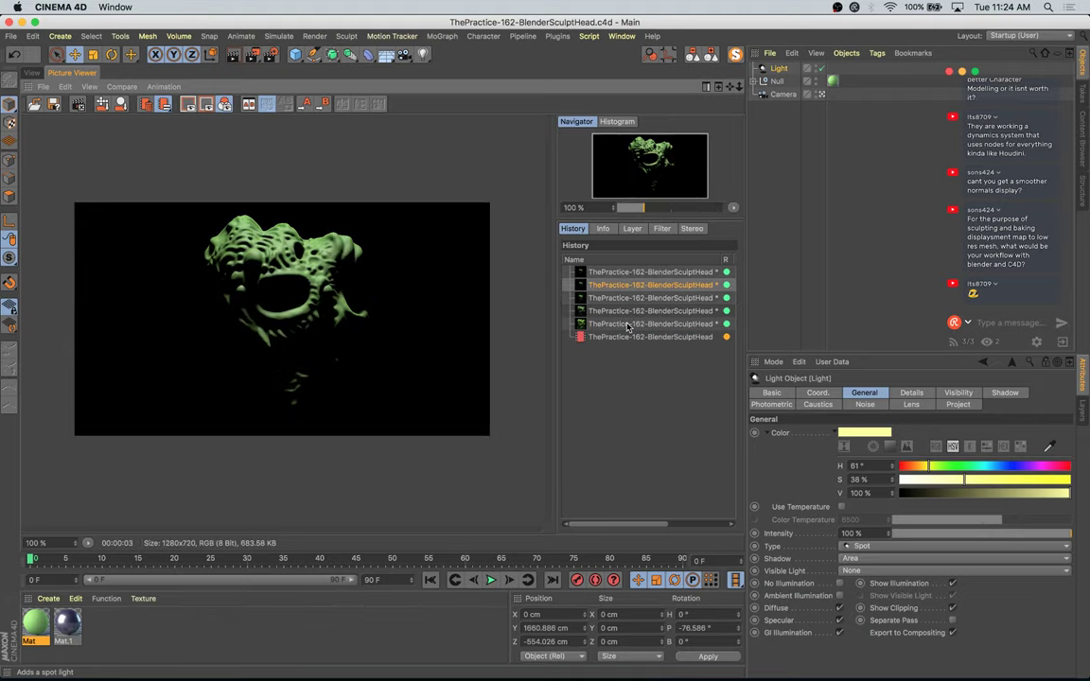
{"action": "key", "text": "Down"}
{"action": "key", "text": "Down"}
{"action": "key", "text": "Down"}
{"action": "key", "text": "Down"}
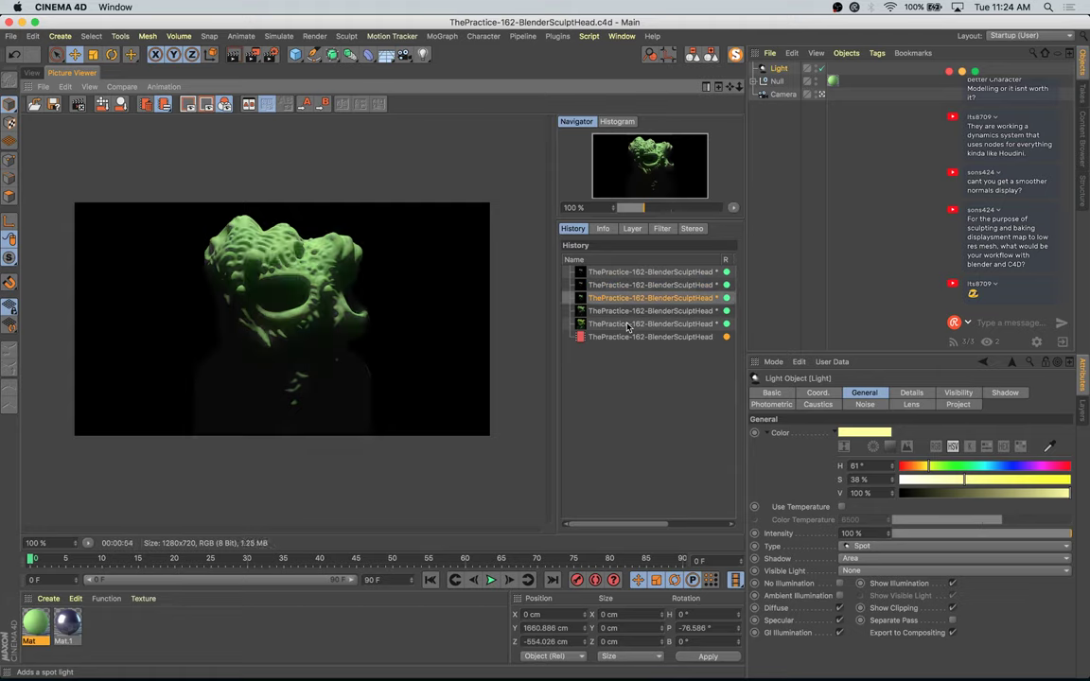
{"action": "key", "text": "Up"}
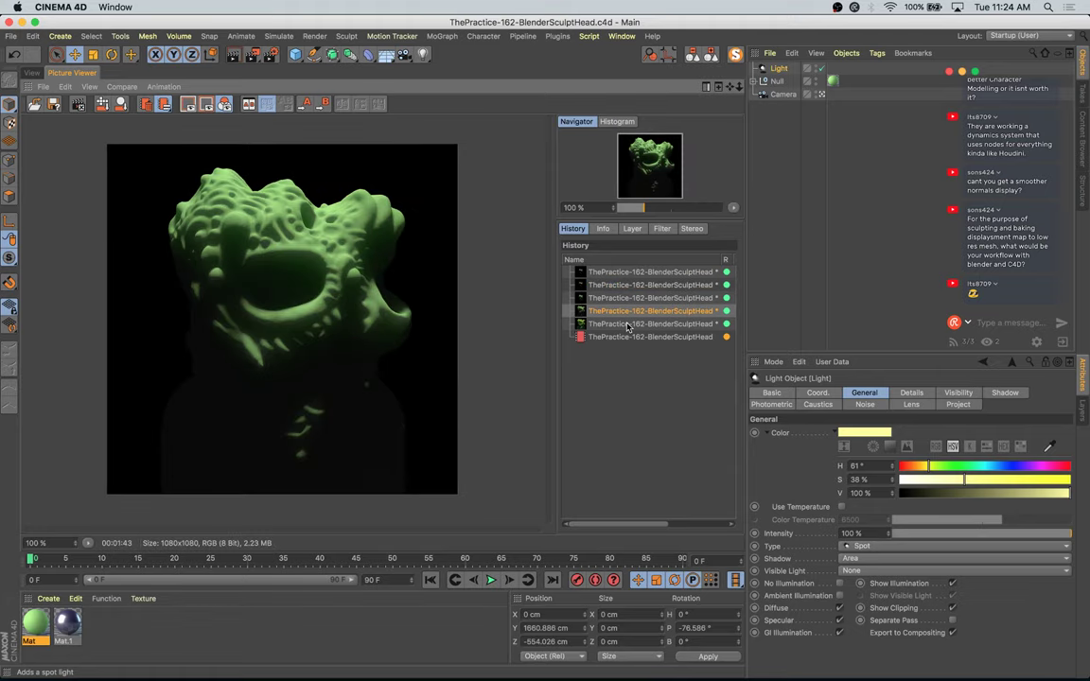
{"action": "key", "text": "Down"}
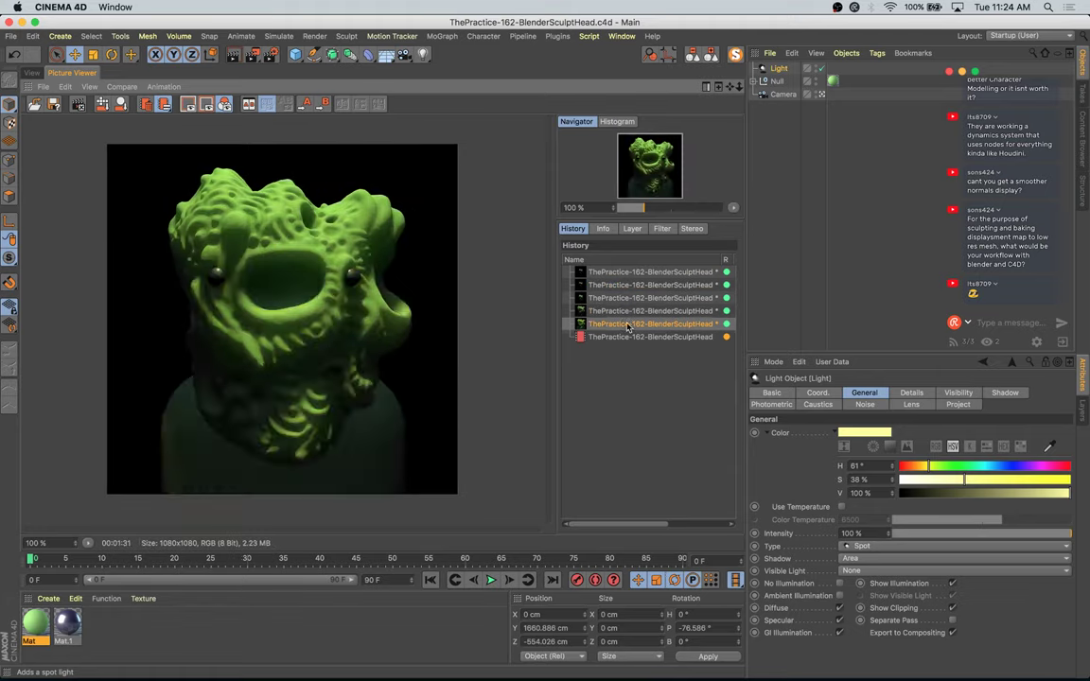
Step: Examine the mouth interior, eyes and lower face in the Global Illumination render against the previous one, and return to the perspective view
{"action": "key", "text": "Down"}
{"action": "key", "text": "Up"}
{"action": "key", "text": "Up"}
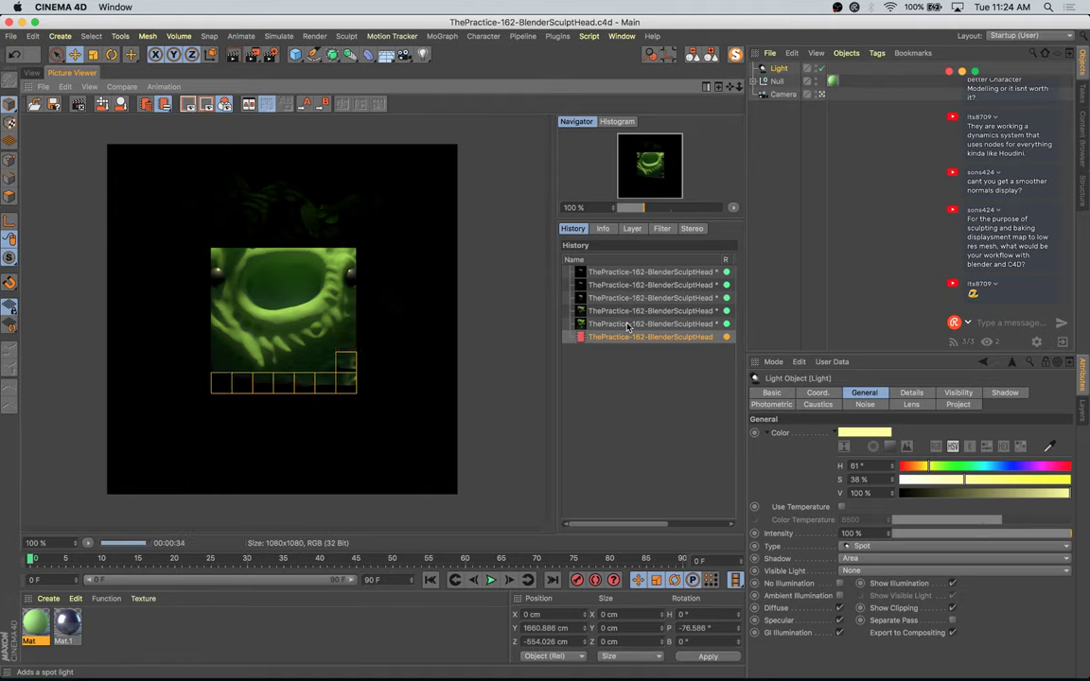
{"action": "key", "text": "Down"}
{"action": "key", "text": "Down"}
{"action": "key", "text": "Up"}
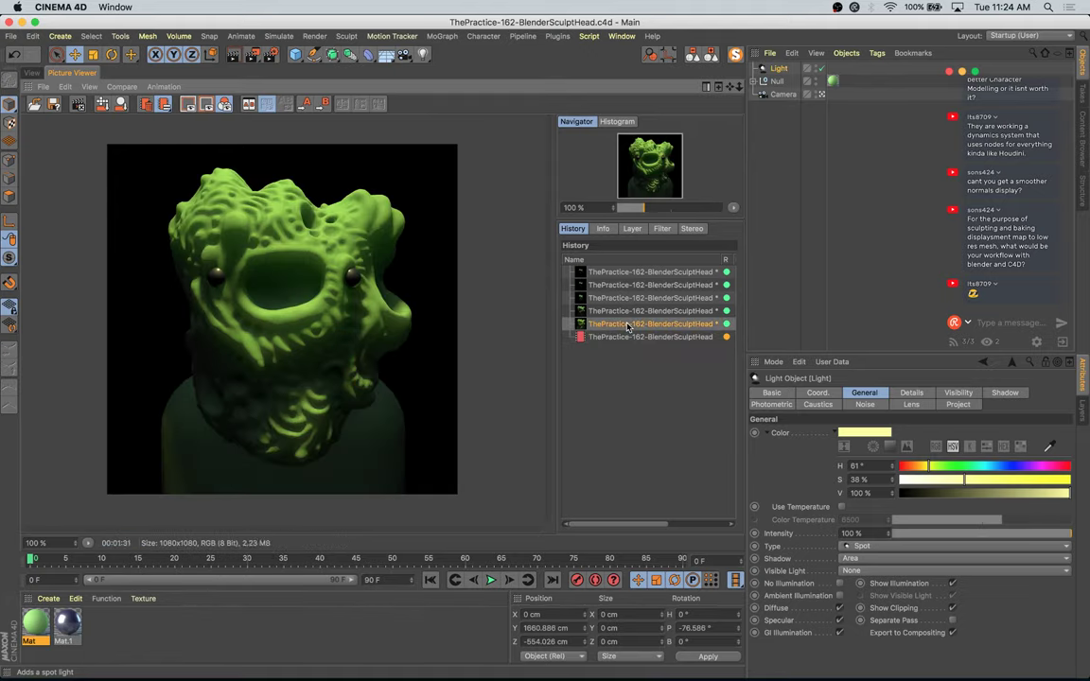
{"action": "key", "text": "Up"}
{"action": "key", "text": "Down"}
{"action": "key", "text": "Down"}
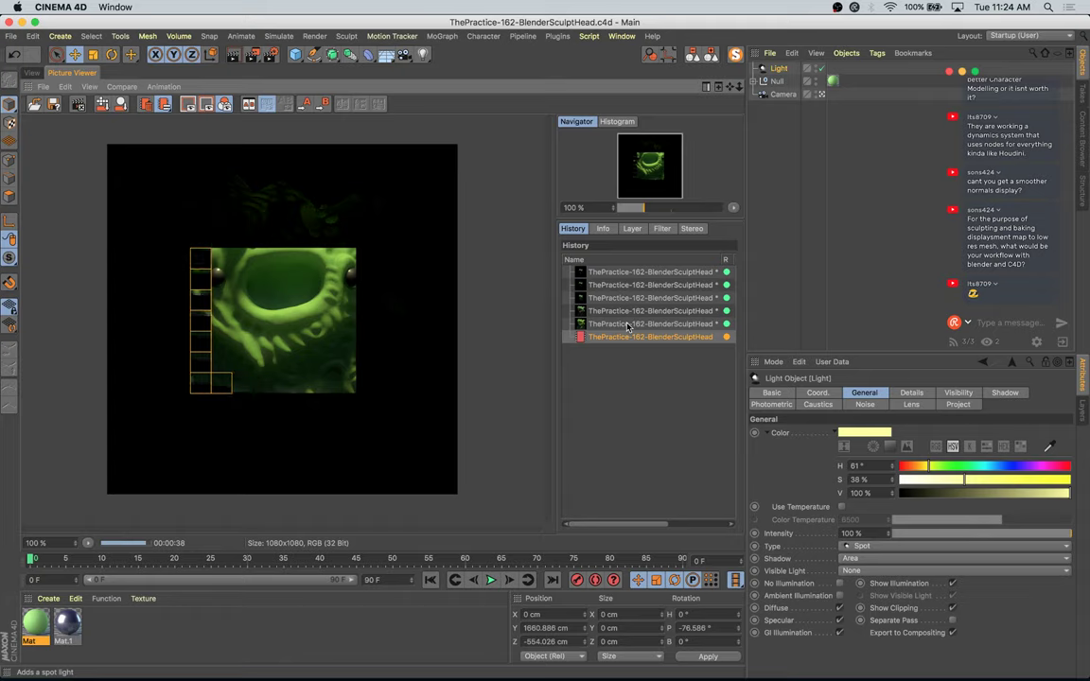
{"action": "key", "text": "Up"}
{"action": "key", "text": "Down"}
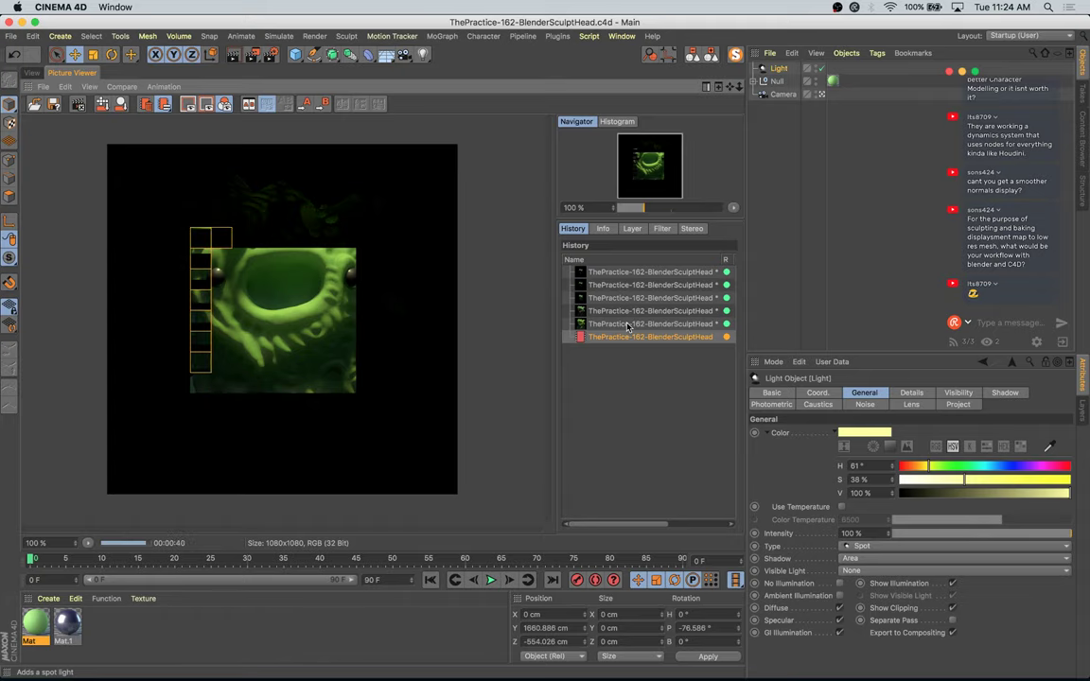
{"action": "key", "text": "Up"}
{"action": "key", "text": "Up"}
{"action": "key", "text": "Down"}
{"action": "key", "text": "Down"}
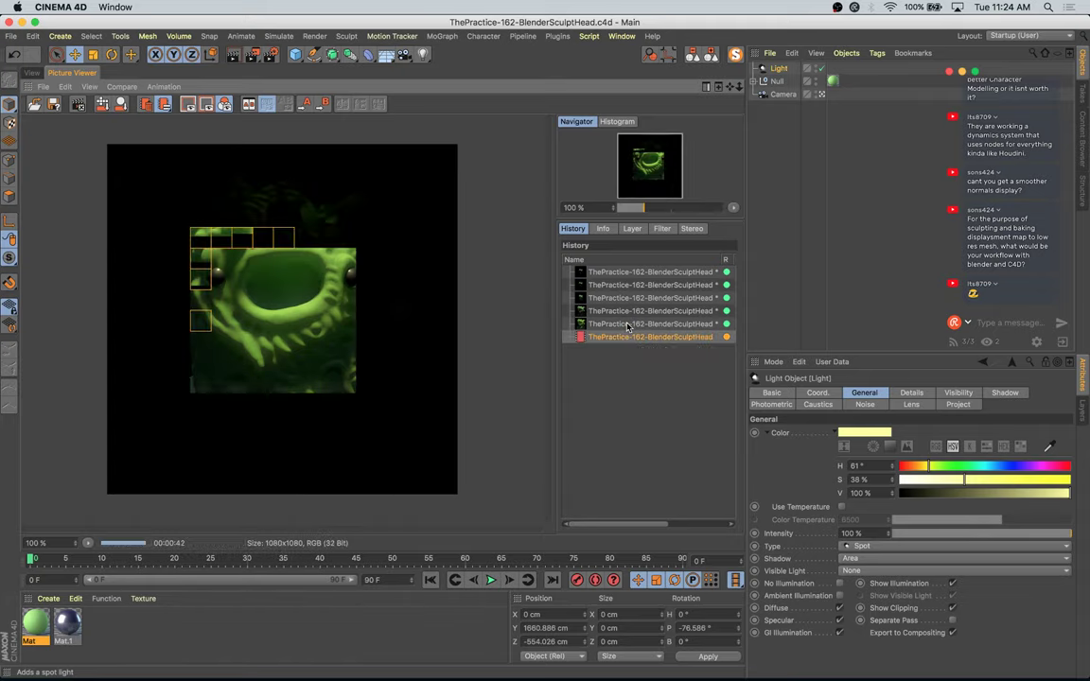
{"action": "key", "text": "Up"}
{"action": "key", "text": "Down"}
{"action": "key", "text": "Up"}
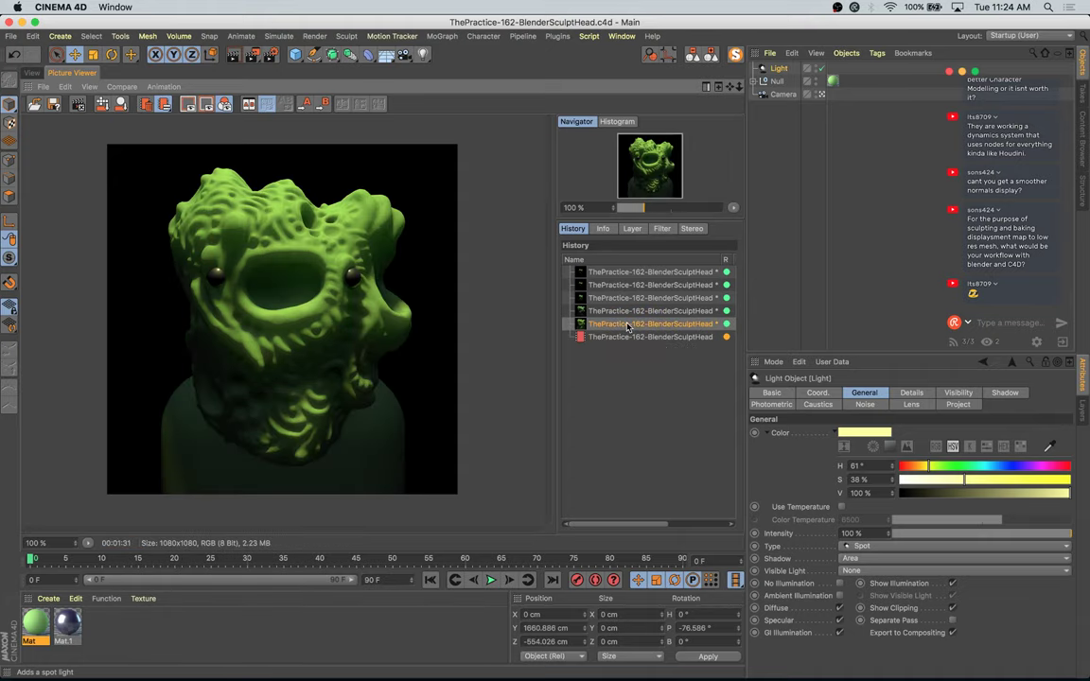
{"action": "key", "text": "Down"}
{"action": "key", "text": "Up"}
{"action": "key", "text": "Up"}
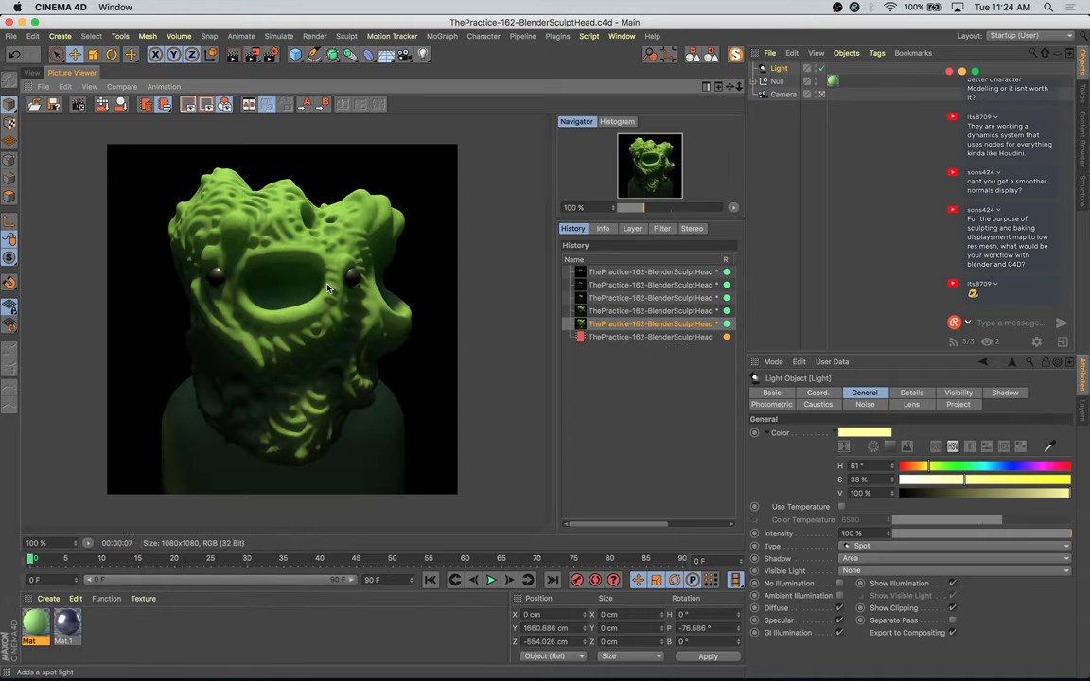
{"action": "key", "text": "Down"}
{"action": "key", "text": "Down"}
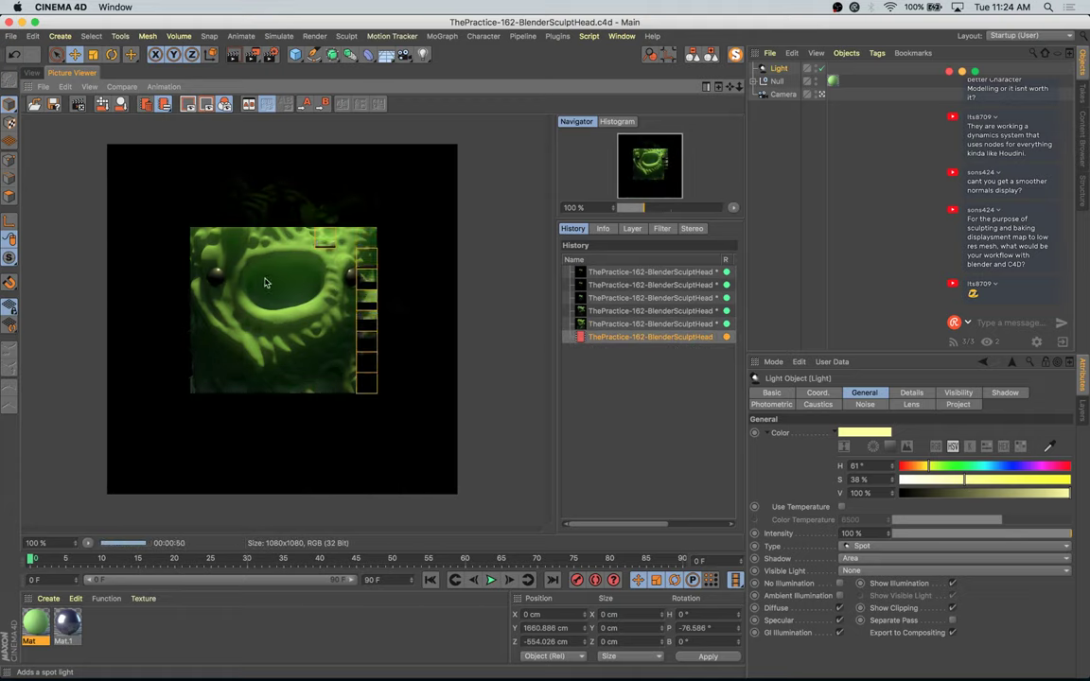
{"action": "key", "text": "Up"}
{"action": "key", "text": "Down"}
{"action": "key", "text": "Up"}
{"action": "key", "text": "Down"}
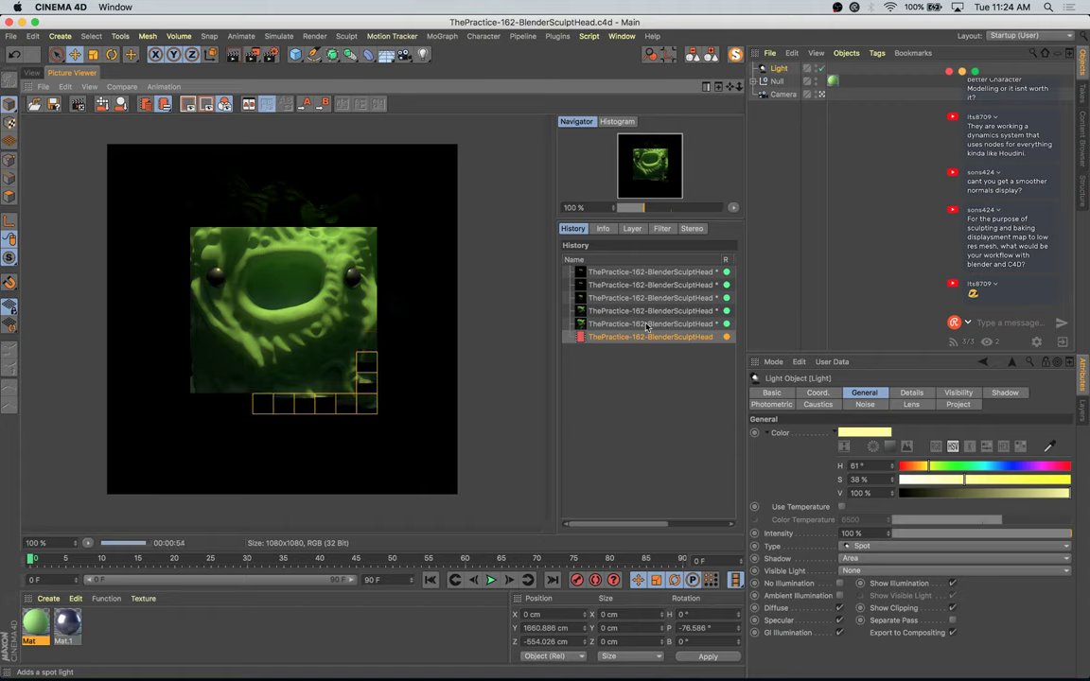
{"action": "key", "text": "Up"}
{"action": "key", "text": "Down"}
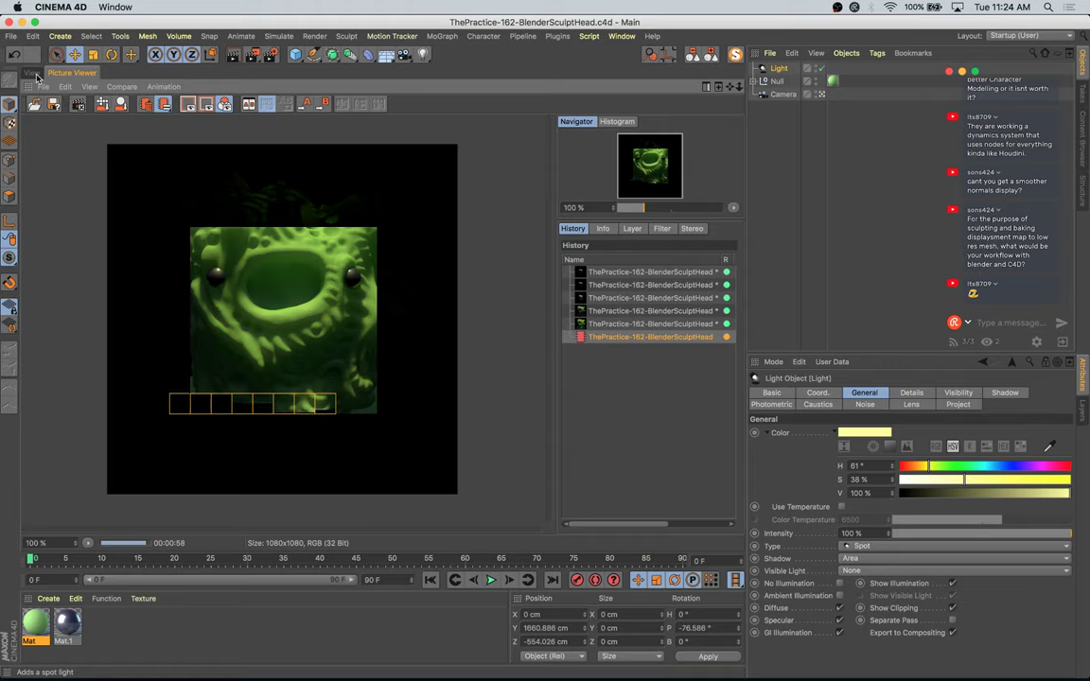
{"action": "left_click", "coordinate": [34, 73]}
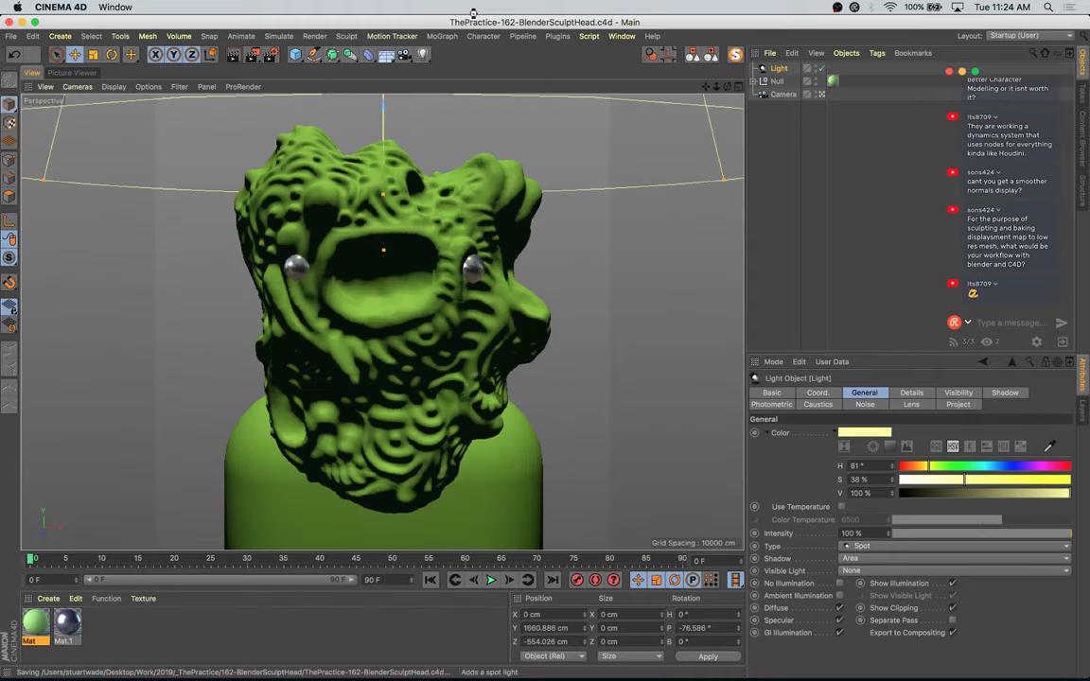
Step: Add an omni light and, outside the camera view, place it low in front of the head at about X 438, Y -790, Z -623 cm
{"action": "left_click", "coordinate": [427, 55]}
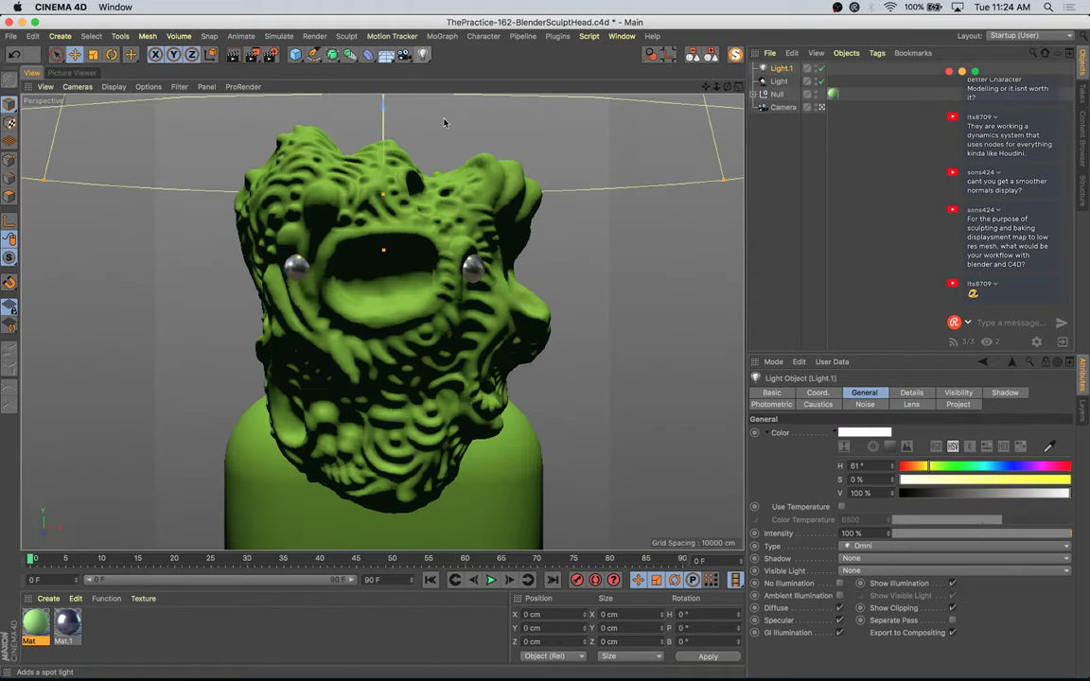
{"action": "left_click", "coordinate": [821, 107]}
{"action": "left_click_drag", "start_coordinate": [376, 190], "coordinate": [661, 456]}
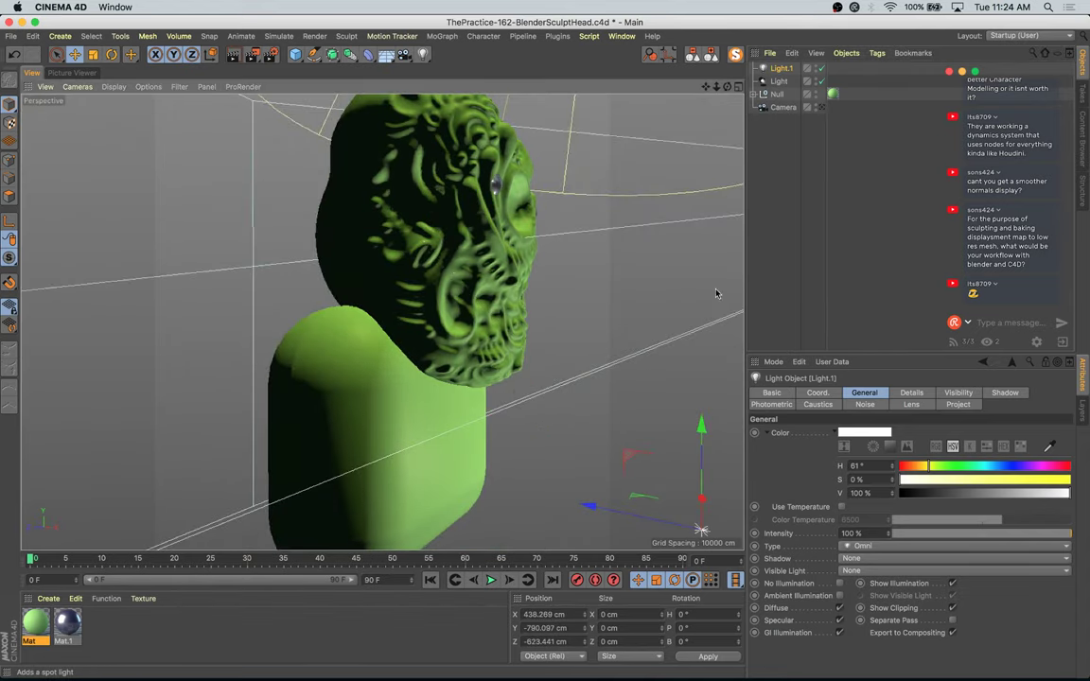
Step: Tint the new light blue with H 200° and S 54%, set intensity to 20% with Area shadows, and return to the camera view
{"action": "left_click", "coordinate": [994, 466]}
{"action": "left_click", "coordinate": [999, 480]}
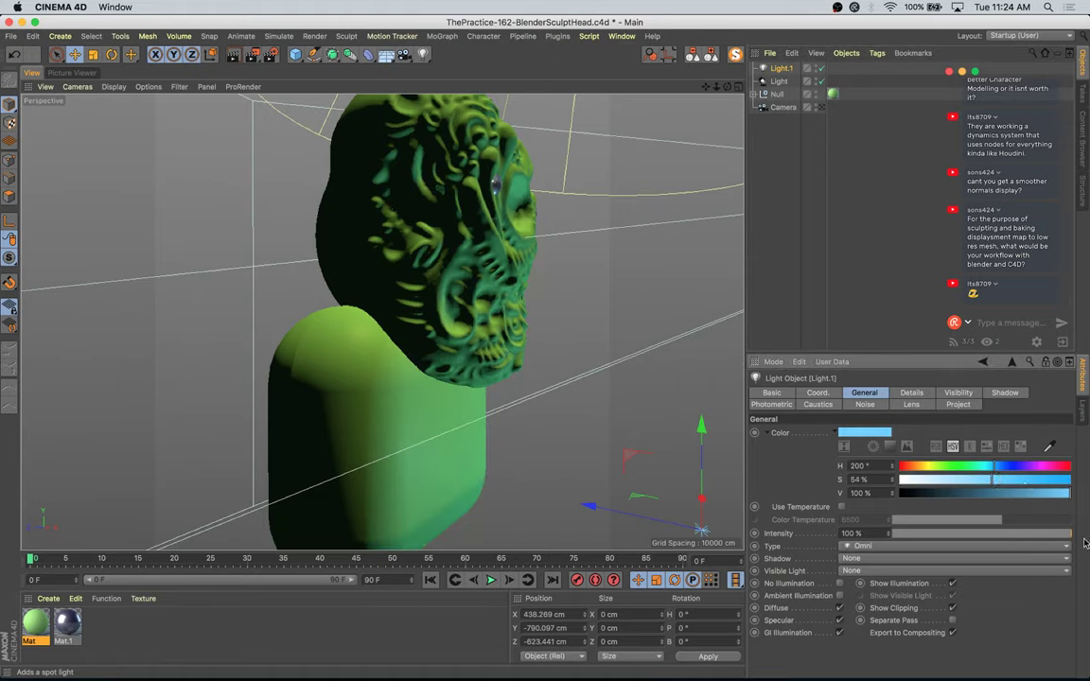
{"action": "left_click_drag", "start_coordinate": [958, 535], "coordinate": [934, 536]}
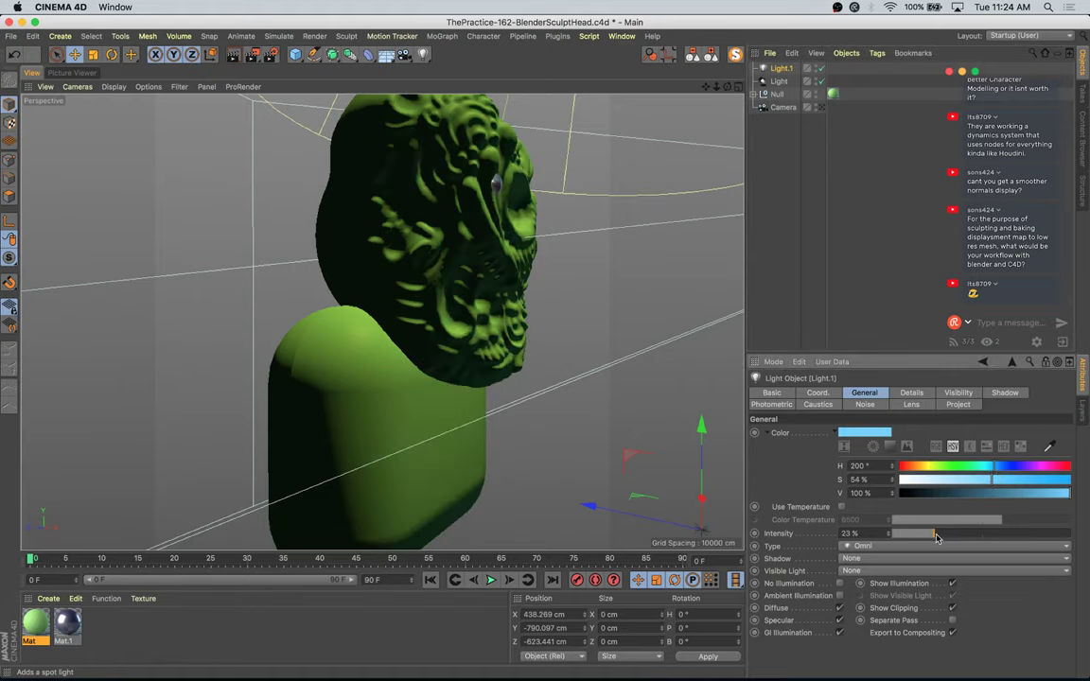
{"action": "left_click", "coordinate": [860, 559]}
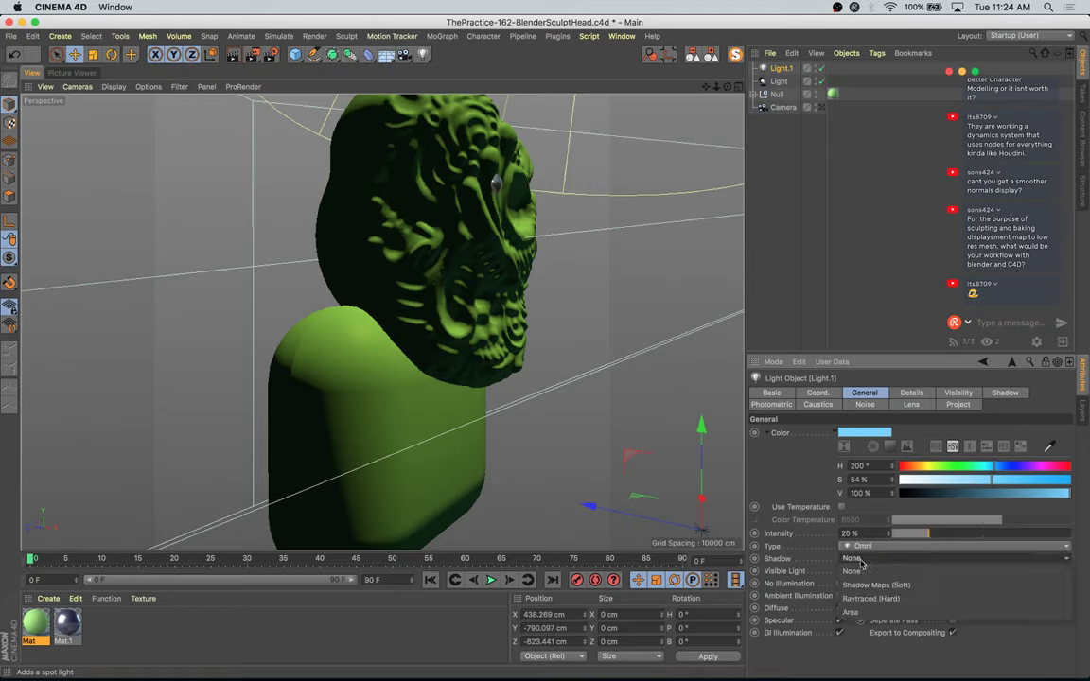
{"action": "left_click", "coordinate": [864, 615]}
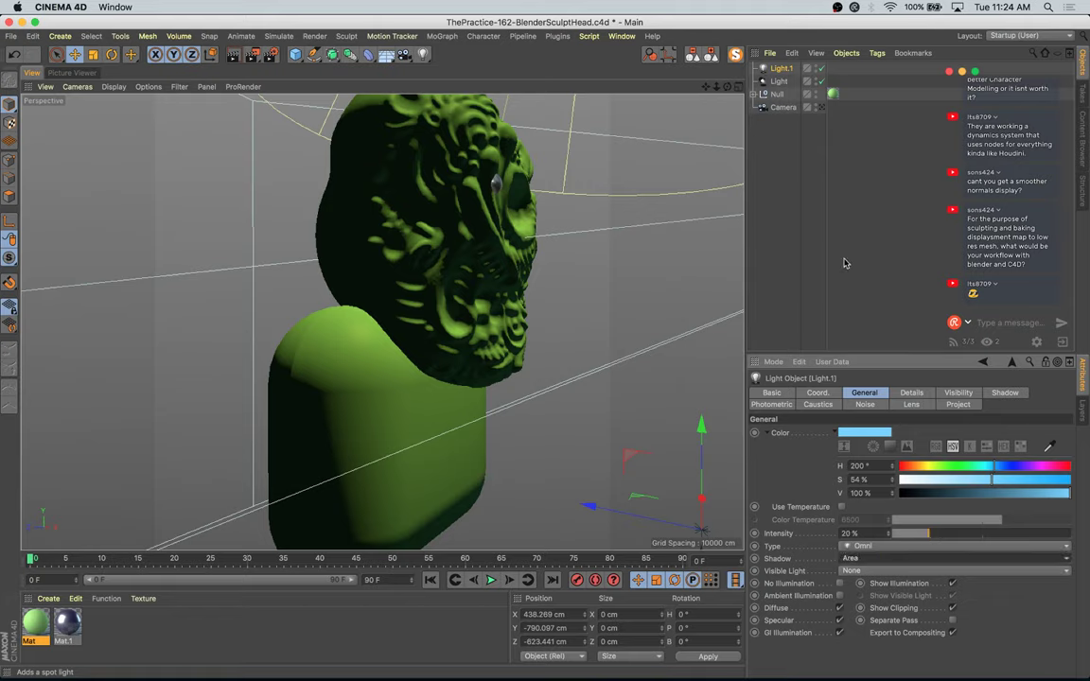
{"action": "left_click", "coordinate": [822, 107]}
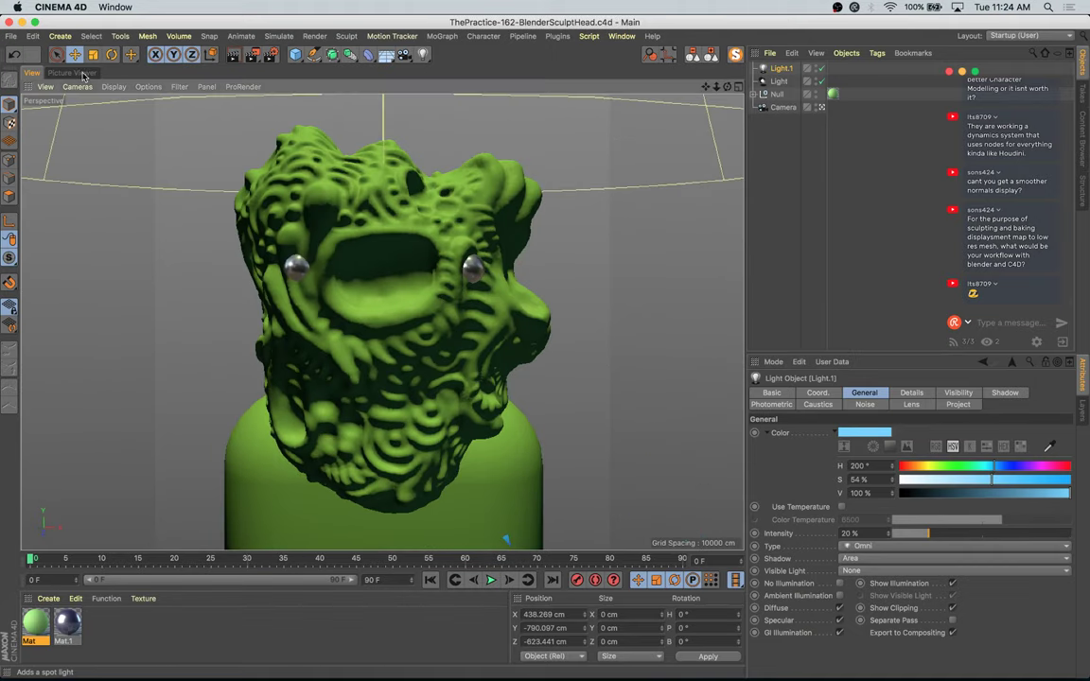
Step: Compare the developing Global Illumination render with the earlier finished renders in the Picture Viewer history
{"action": "left_click", "coordinate": [83, 75]}
{"action": "left_click", "coordinate": [656, 328]}
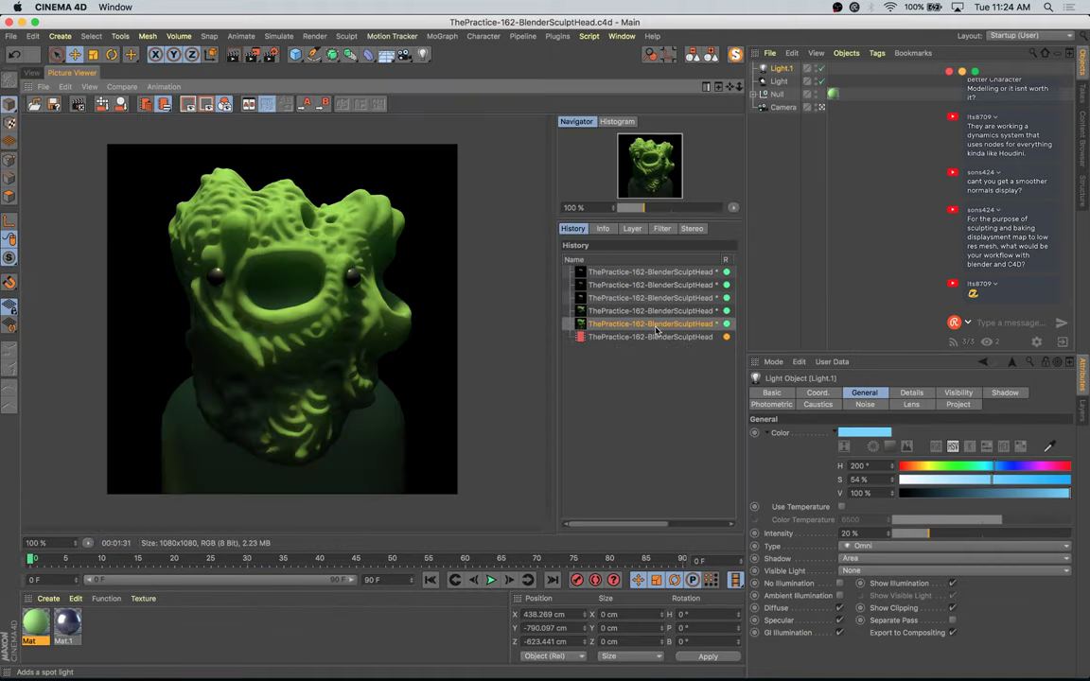
{"action": "left_click", "coordinate": [656, 338]}
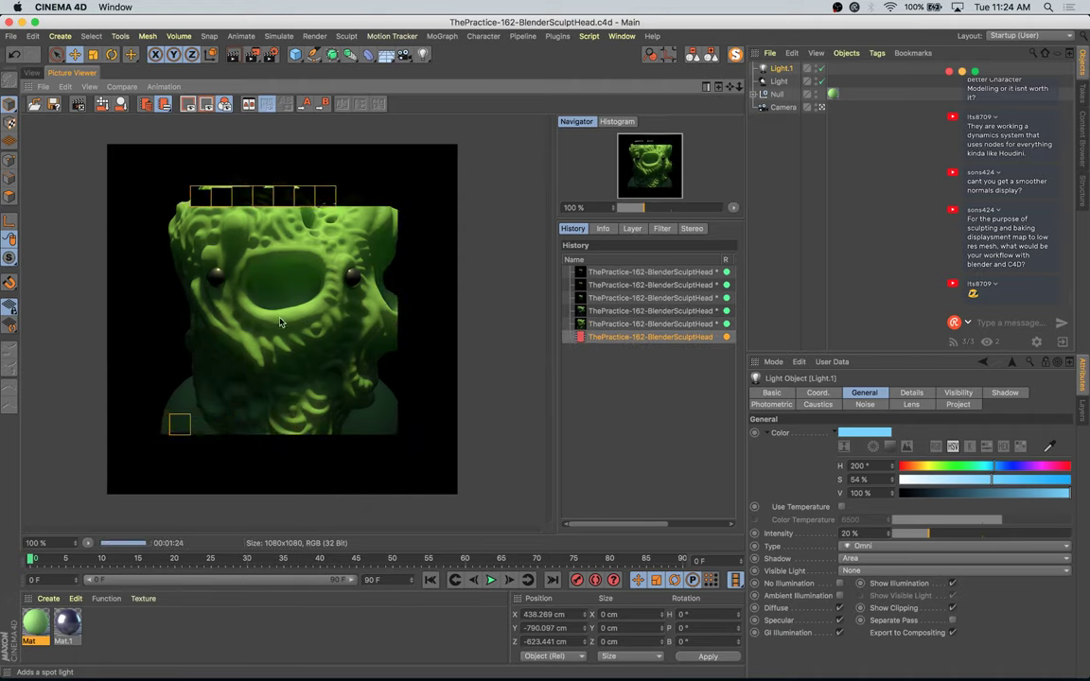
{"action": "left_click", "coordinate": [658, 324]}
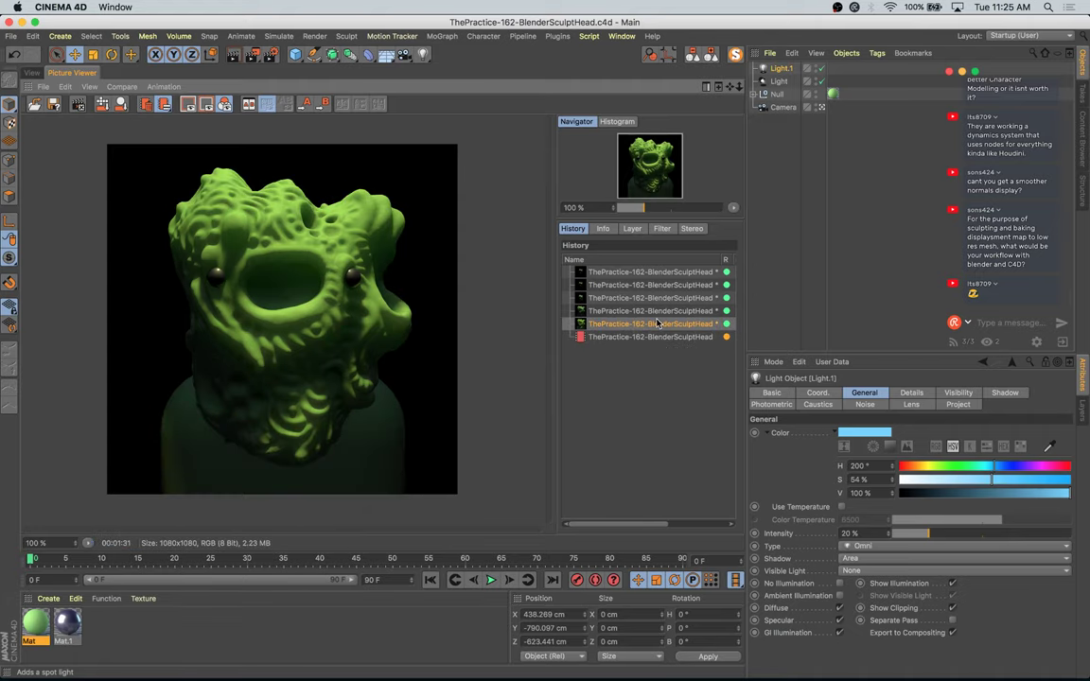
{"action": "key", "text": "Up"}
{"action": "key", "text": "Down"}
{"action": "key", "text": "Down"}
{"action": "key", "text": "Up"}
{"action": "key", "text": "Down"}
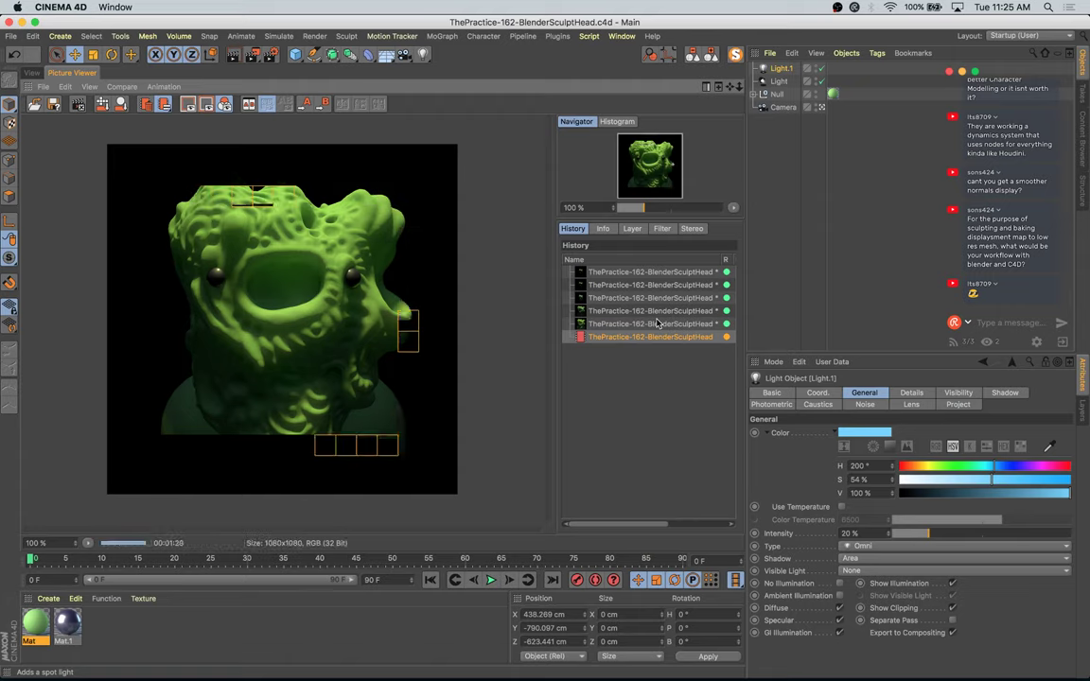
{"action": "key", "text": "Up"}
{"action": "key", "text": "Up"}
{"action": "key", "text": "Down"}
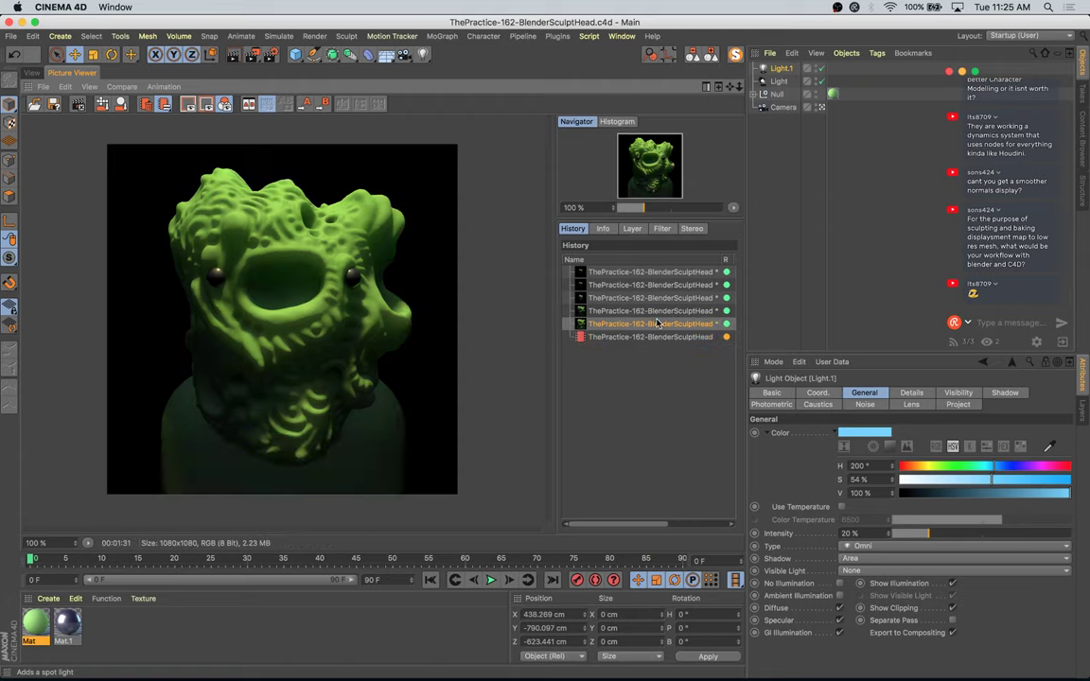
{"action": "key", "text": "Down"}
{"action": "key", "text": "Up"}
{"action": "left_click", "coordinate": [656, 337]}
Step: Set Mat.1's luminance mix strength to 27% and its Subsurface Scattering colour value to 58%
{"action": "double_click", "coordinate": [66, 622]}
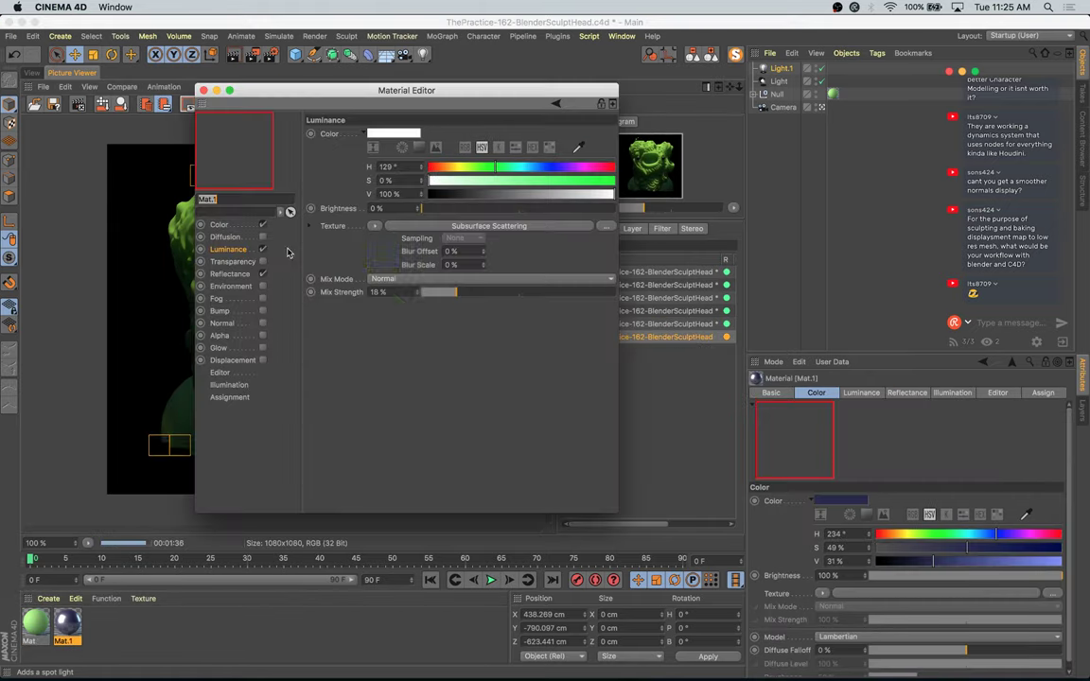
{"action": "left_click_drag", "start_coordinate": [364, 102], "coordinate": [595, 207]}
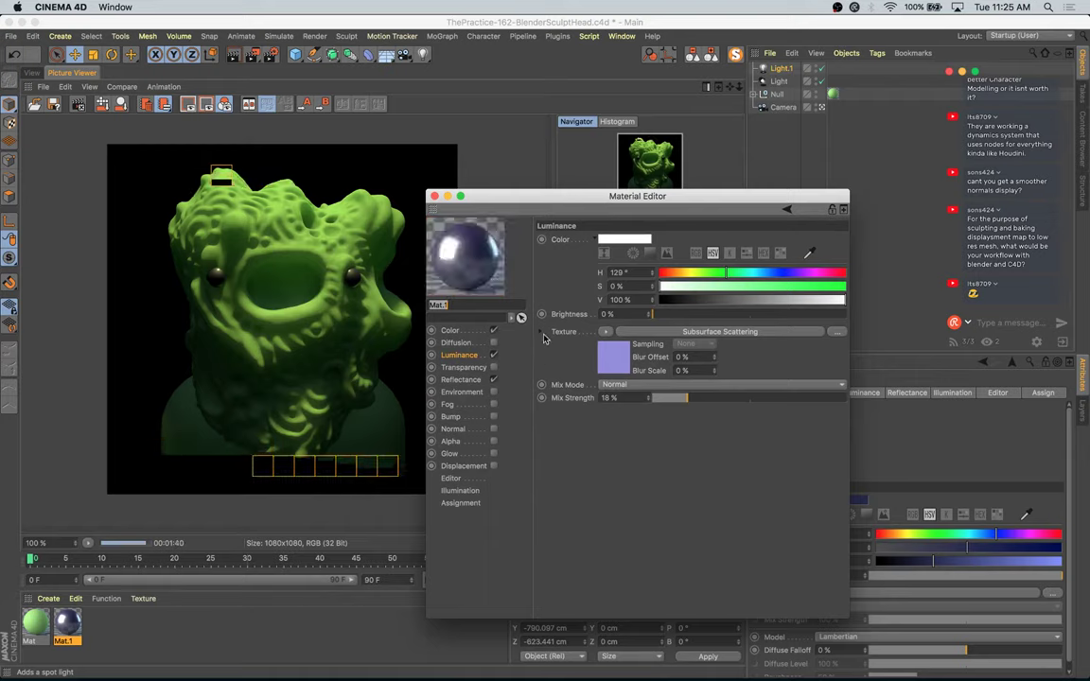
{"action": "left_click", "coordinate": [705, 398]}
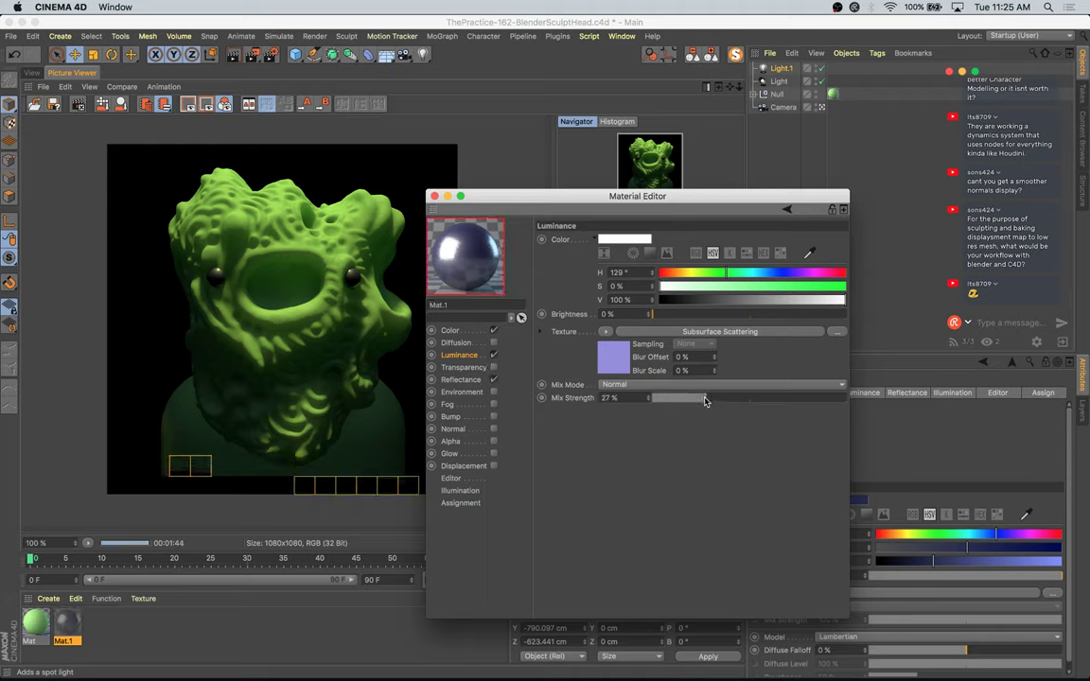
{"action": "left_click", "coordinate": [617, 365]}
{"action": "left_click", "coordinate": [758, 409]}
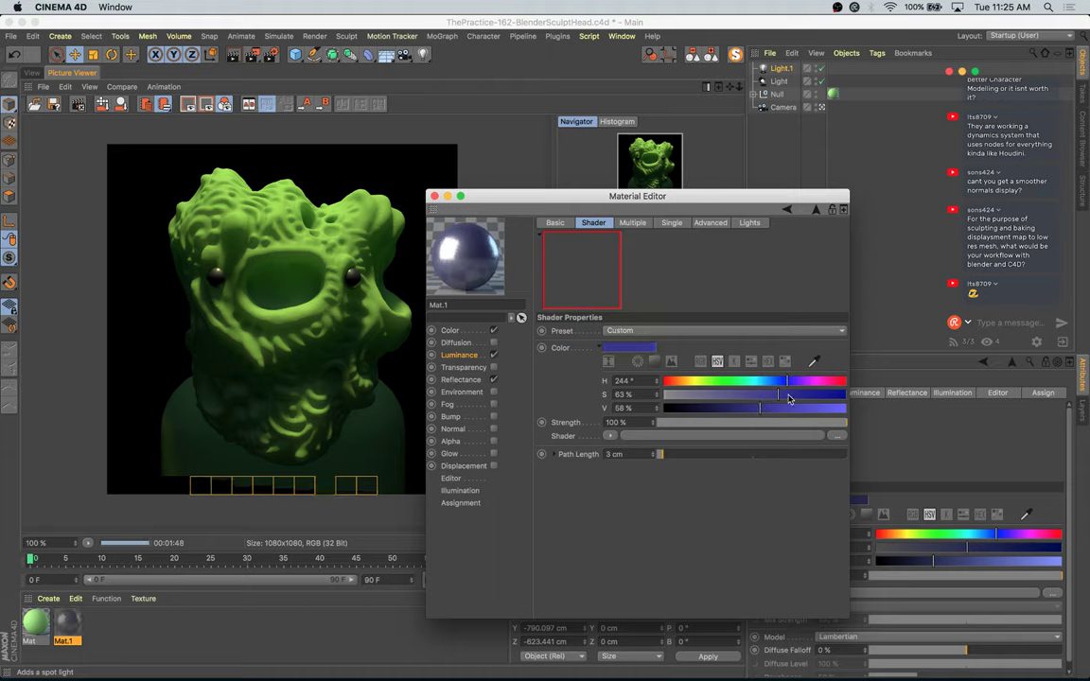
Step: Darken Mat.1's base colour to S 64% and V 20%, and set its Default Specular layer strength to 55%
{"action": "left_click", "coordinate": [478, 333]}
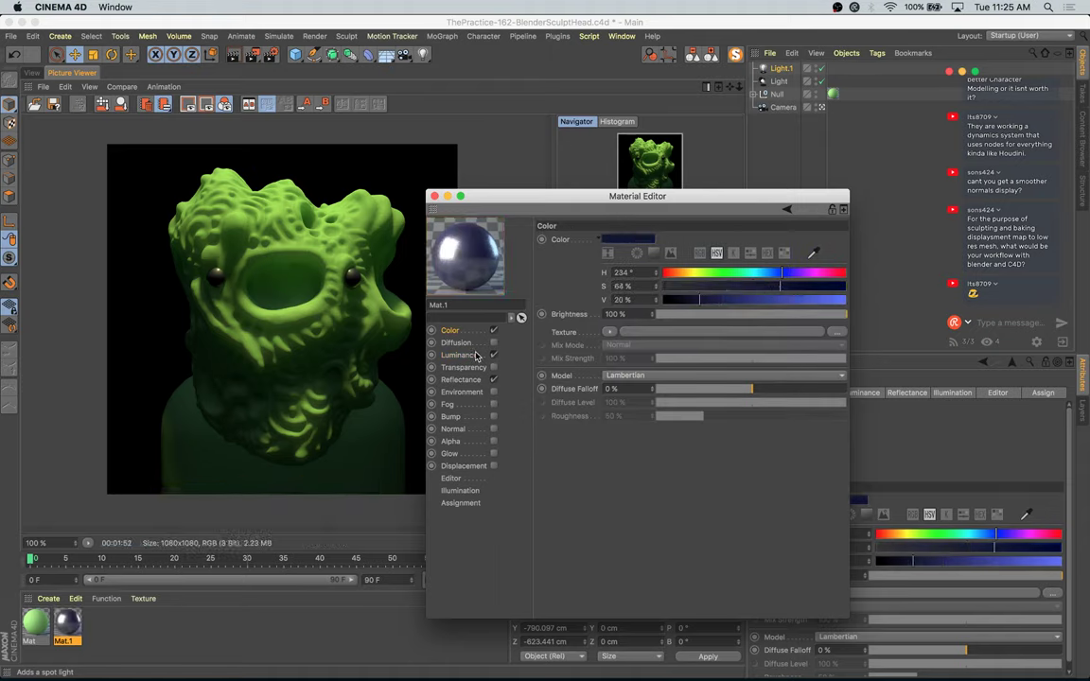
{"action": "left_click", "coordinate": [460, 379]}
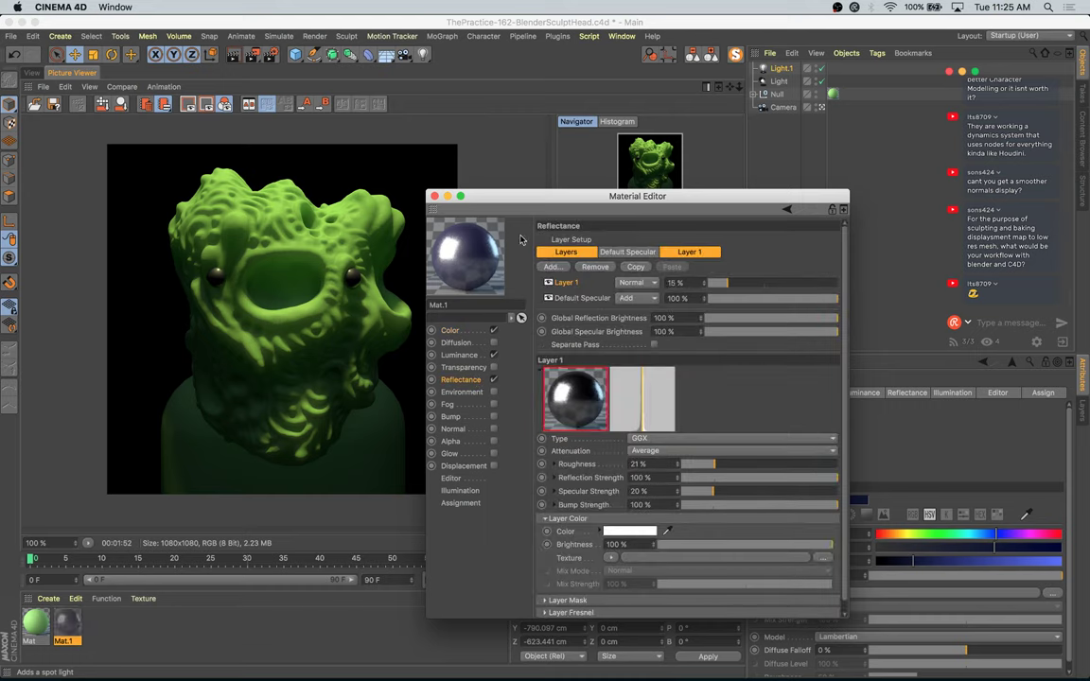
{"action": "left_click", "coordinate": [779, 300]}
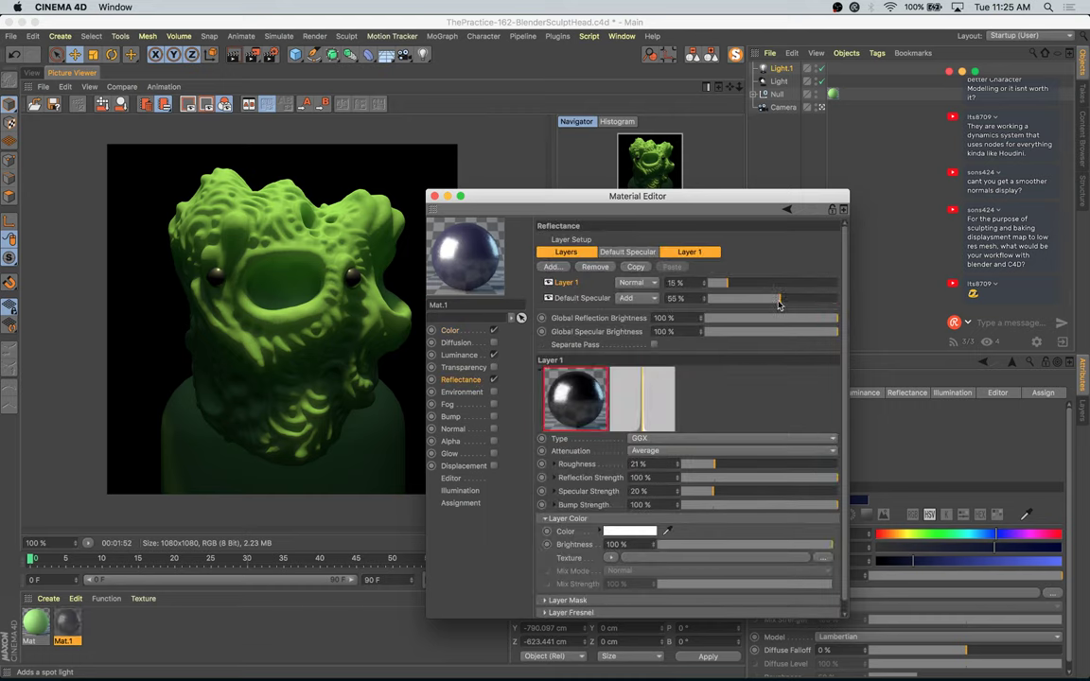
{"action": "left_click", "coordinate": [436, 196]}
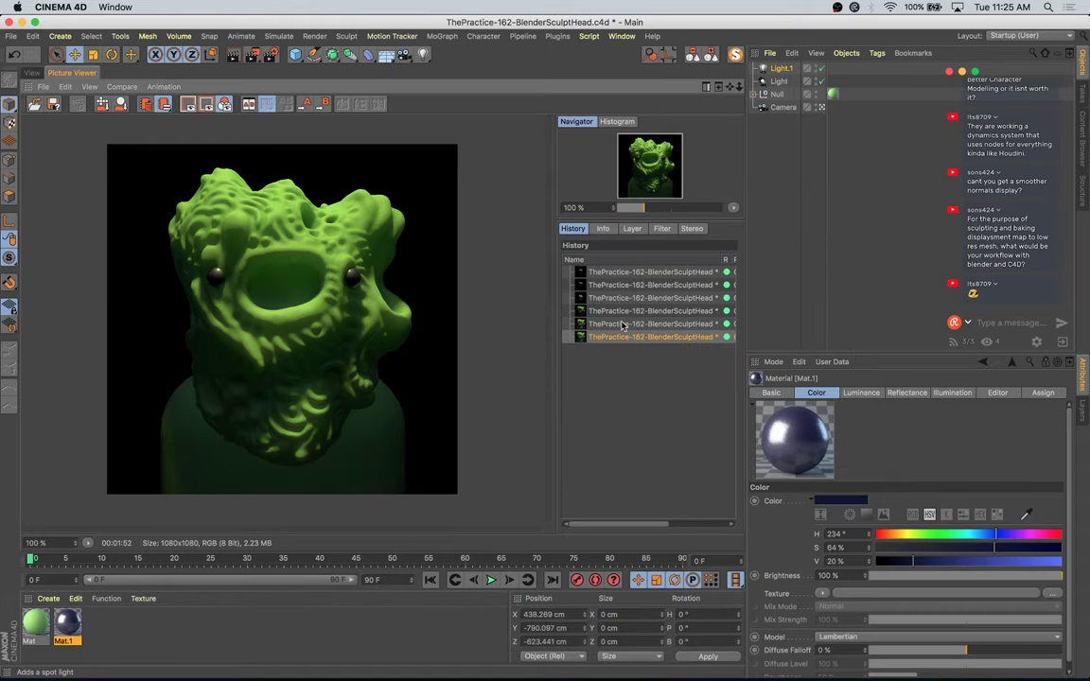
Step: Save the project and render the head with the new light and material settings to the Picture Viewer
{"action": "key", "text": "super+s"}
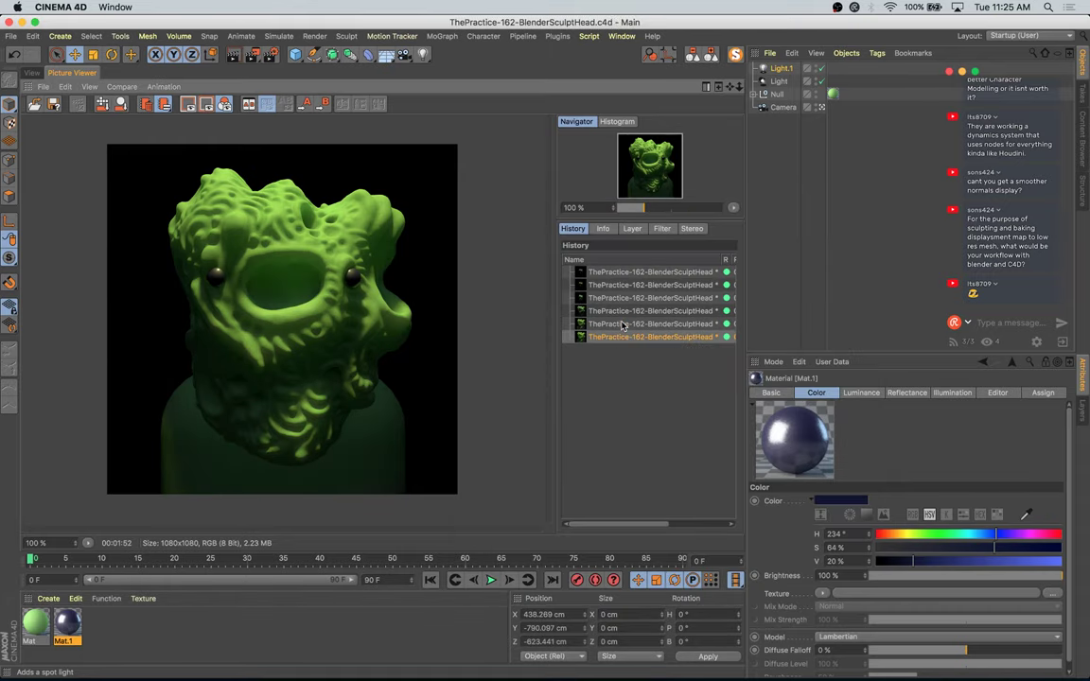
{"action": "key", "text": "shift+r"}
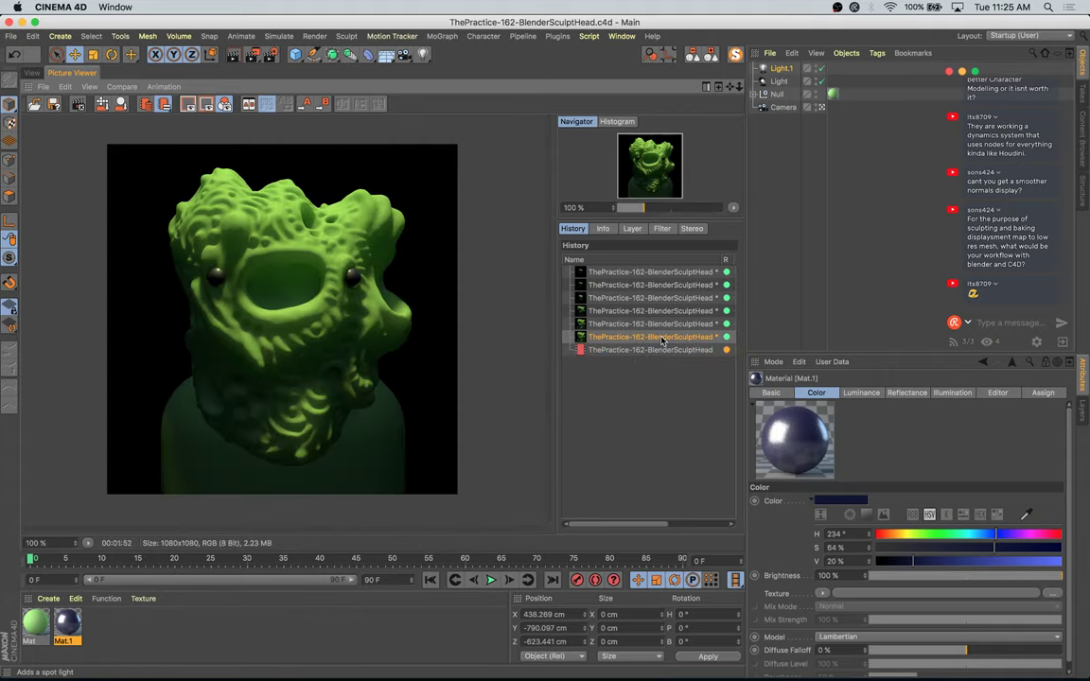
Step: Compare the skin and mouth shading between the latest finished renders in the history, and check the progress of the new render
{"action": "key", "text": "Up"}
{"action": "key", "text": "Down"}
{"action": "key", "text": "Down"}
{"action": "key", "text": "Up"}
{"action": "key", "text": "Up"}
{"action": "key", "text": "Down"}
{"action": "key", "text": "Up"}
{"action": "key", "text": "Down"}
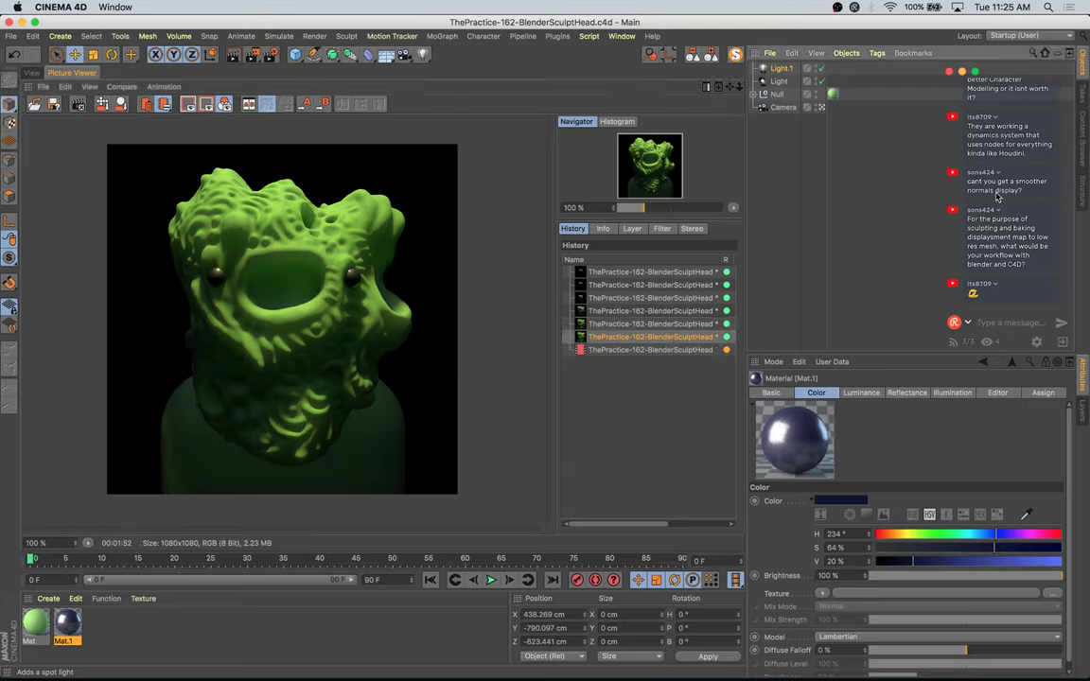
{"action": "left_click", "coordinate": [686, 350]}
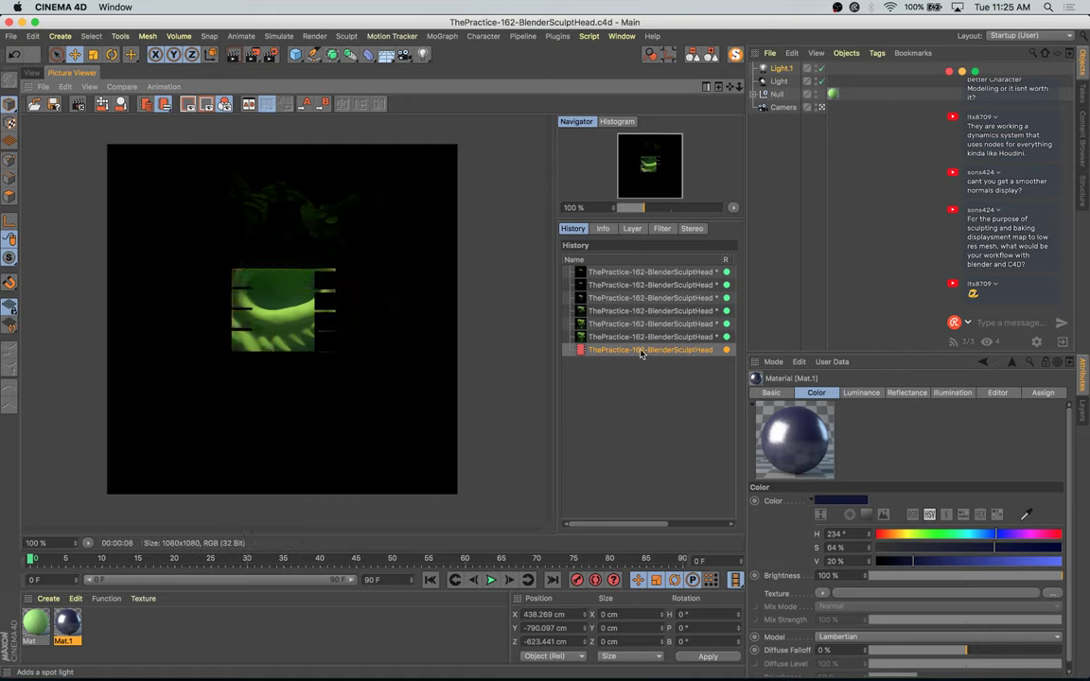
{"action": "key", "text": "Up"}
{"action": "key", "text": "Up"}
{"action": "key", "text": "Up"}
{"action": "key", "text": "Down"}
{"action": "key", "text": "Down"}
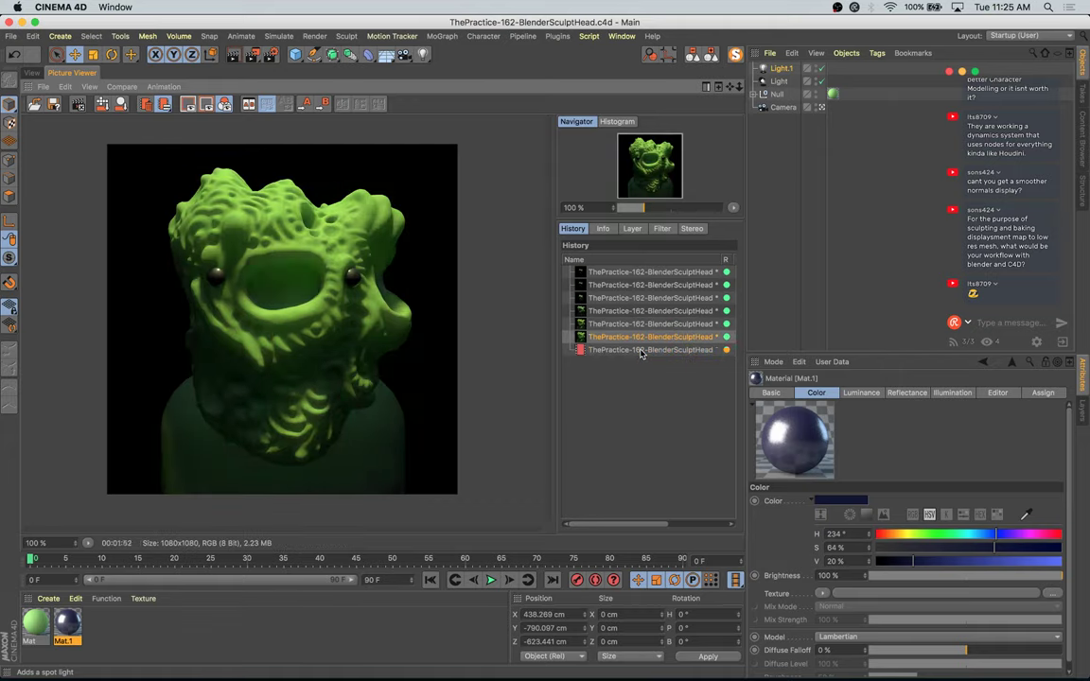
Step: Compare the render in progress with the previous render in the render history
{"action": "key", "text": "Down"}
{"action": "key", "text": "Up"}
{"action": "key", "text": "Up"}
{"action": "key", "text": "Down"}
{"action": "key", "text": "Down"}
{"action": "key", "text": "Up"}
{"action": "key", "text": "Down"}
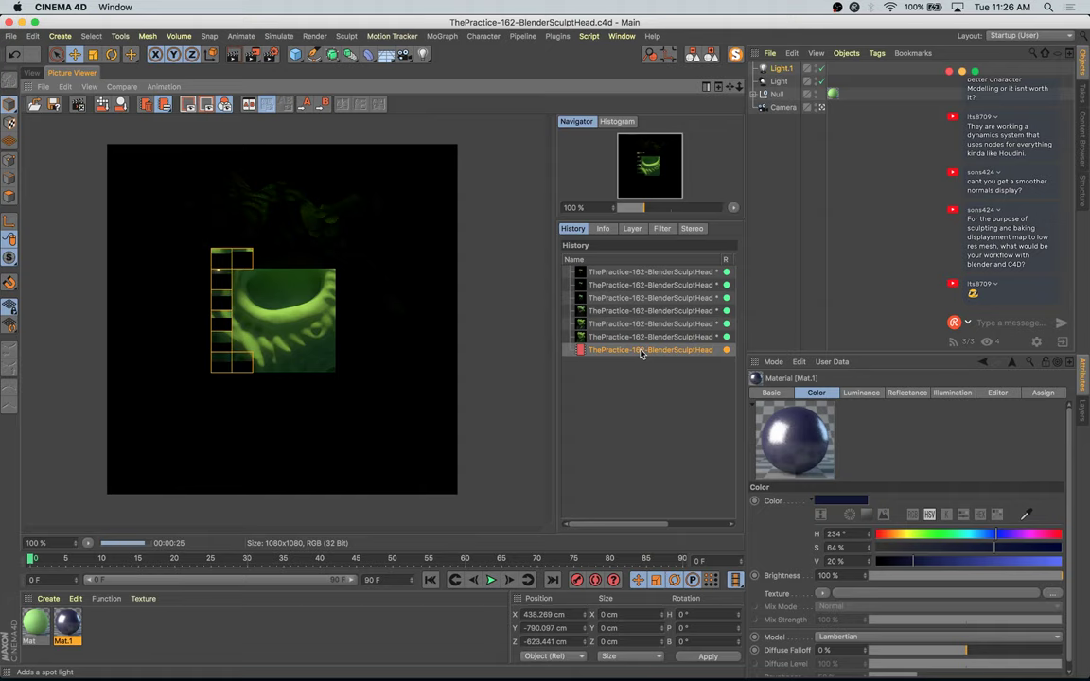
Step: Select the Quad Sphere head mesh outside the scene camera view and switch to the Sculpt layout
{"action": "left_click", "coordinate": [32, 73]}
{"action": "left_click", "coordinate": [364, 227]}
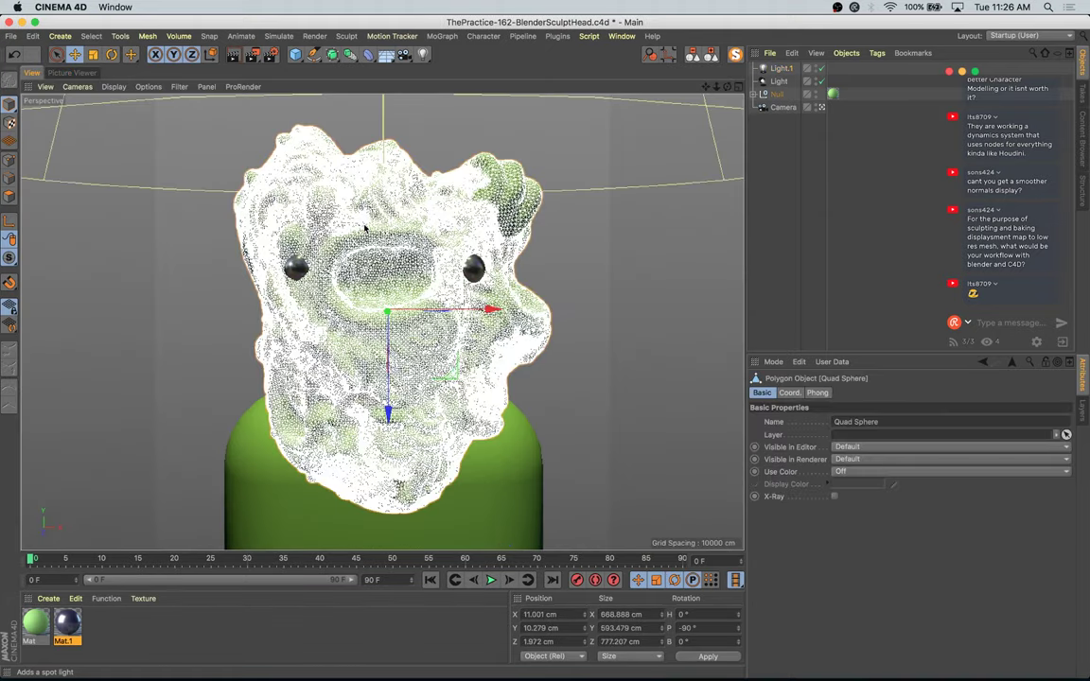
{"action": "left_click", "coordinate": [820, 109]}
{"action": "left_click", "coordinate": [1037, 36]}
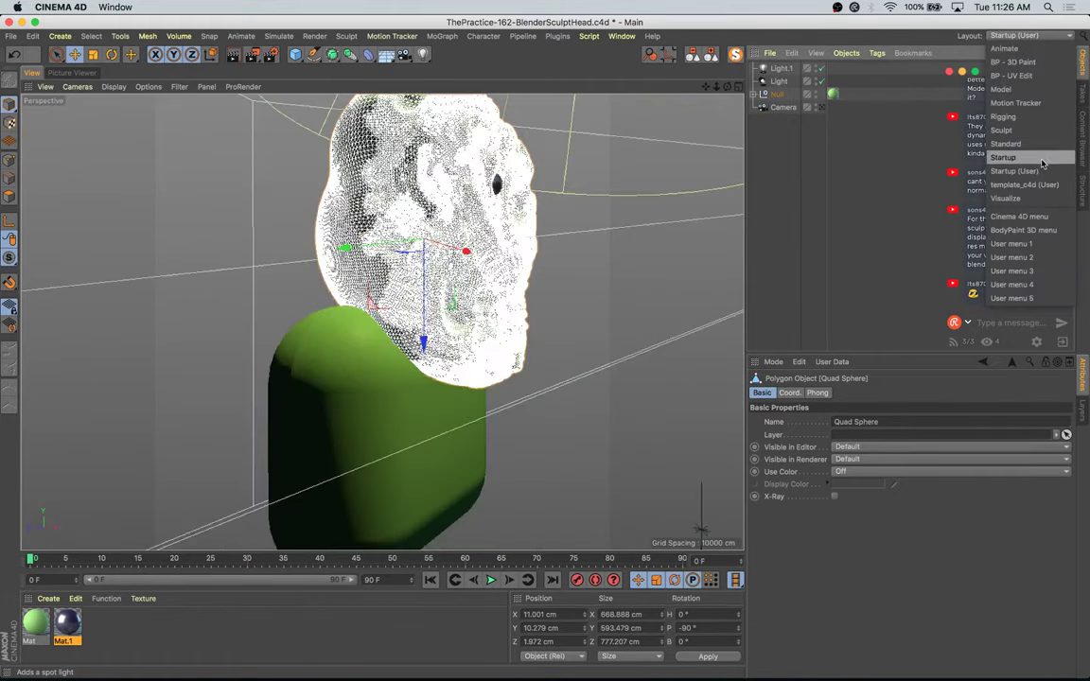
{"action": "left_click", "coordinate": [1002, 129]}
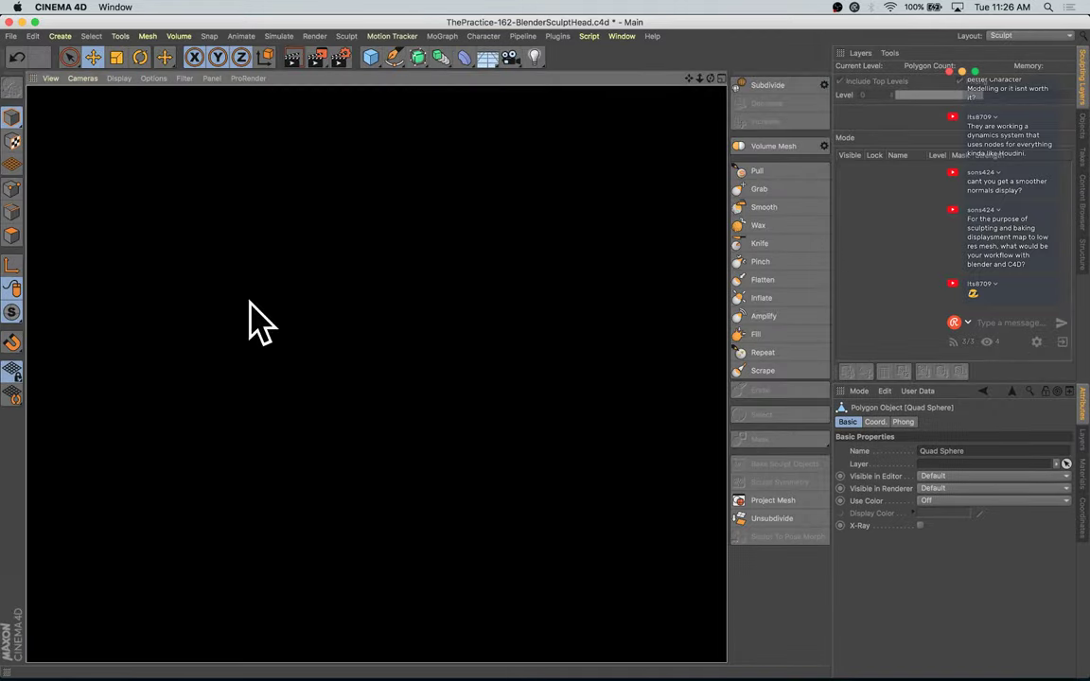
Step: Sculpt the brow above the eye left of the mouth using the Pull brush at size 18
{"action": "scroll", "coordinate": [473, 242], "scroll_direction": "up", "scroll_amount": 7}
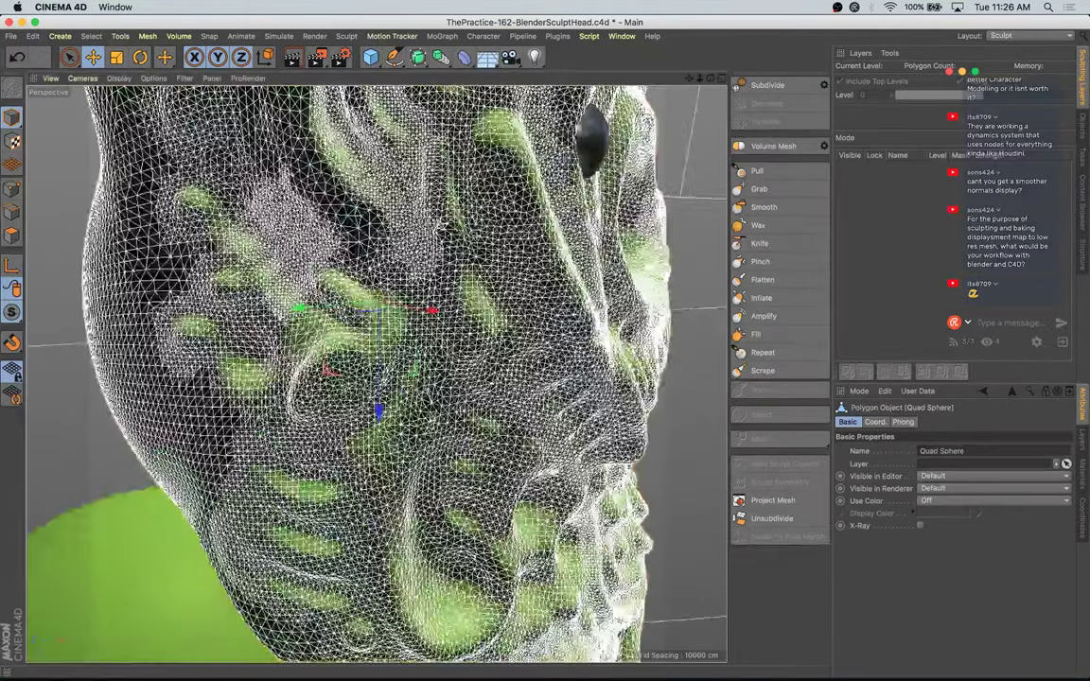
{"action": "left_click_drag", "start_coordinate": [441, 230], "coordinate": [301, 264], "text": "alt"}
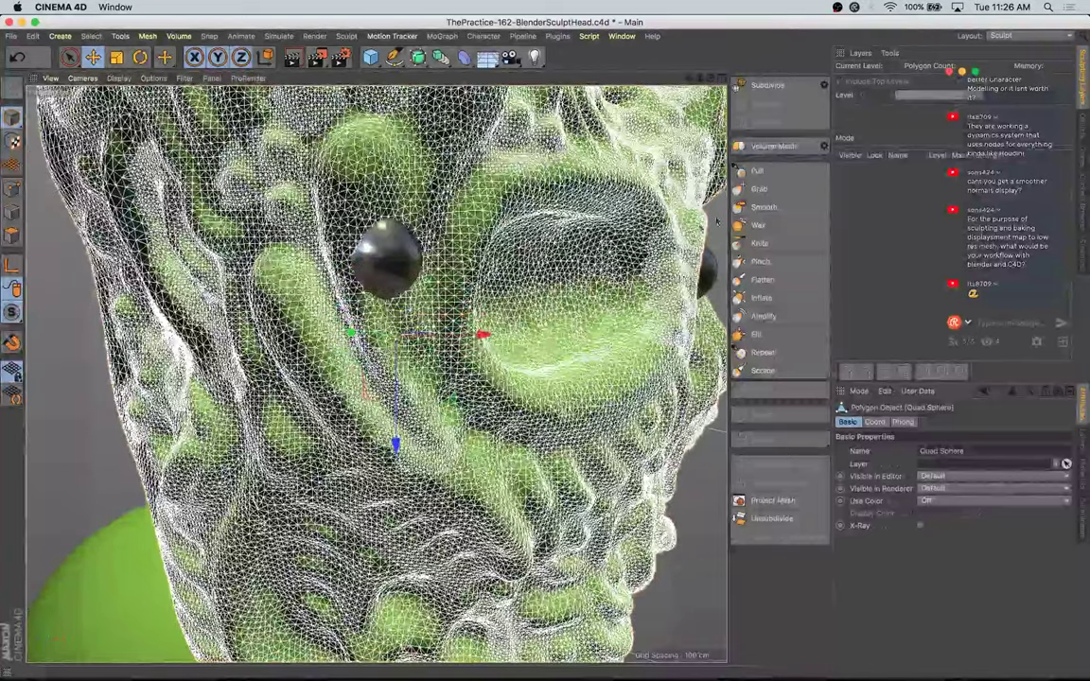
{"action": "left_click", "coordinate": [757, 170]}
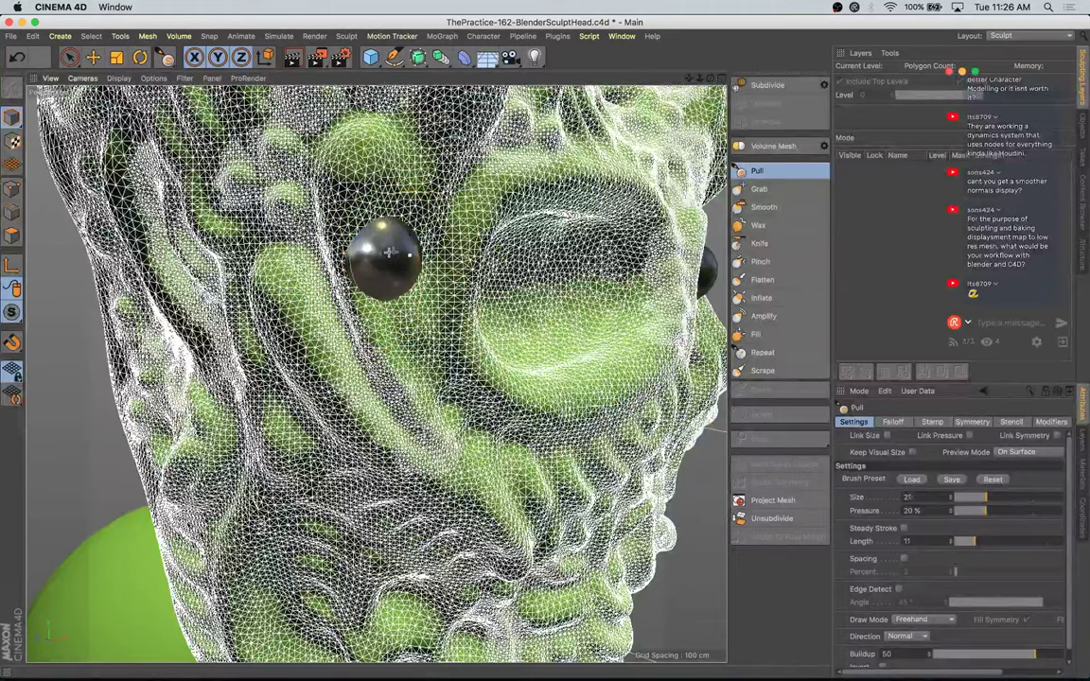
{"action": "middle_click_drag", "start_coordinate": [389, 253], "coordinate": [388, 249]}
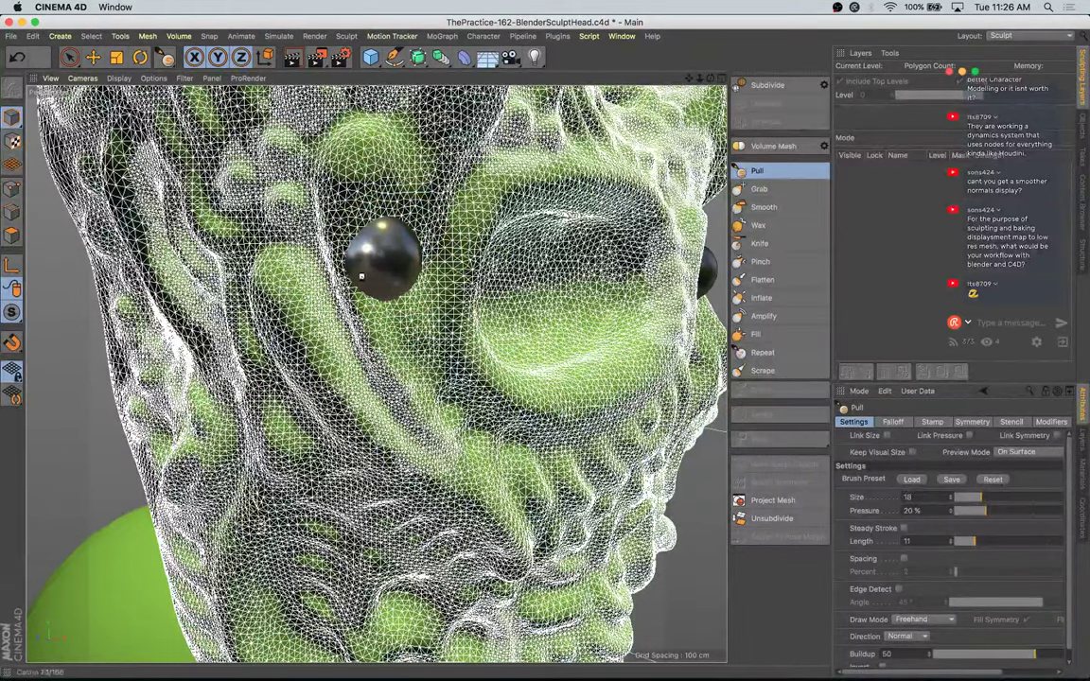
{"action": "mouse_move", "coordinate": [382, 240]}
{"action": "left_mouse_down", "text": "alt"}
{"action": "mouse_move", "coordinate": [401, 256]}
{"action": "mouse_move", "coordinate": [272, 280]}
{"action": "left_mouse_up", "text": "alt"}
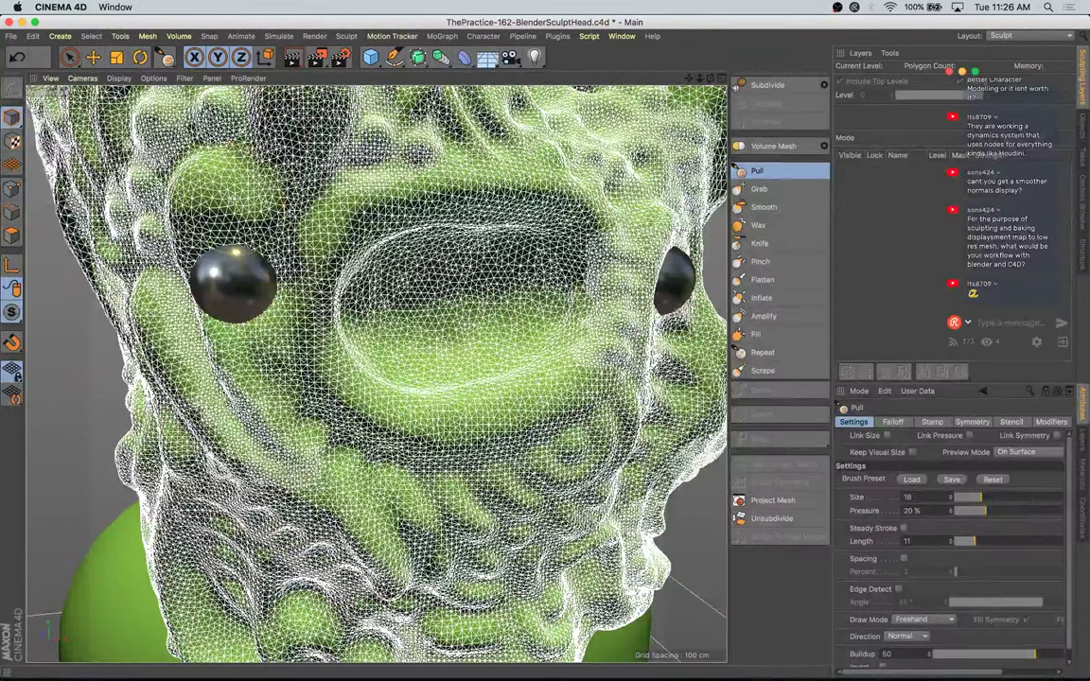
{"action": "left_click_drag", "start_coordinate": [233, 198], "coordinate": [235, 212]}
Step: Quit Blender, saving the unsaved changes to the sculpt head file
{"action": "key", "text": "super+Tab"}
{"action": "key", "text": "super+Tab"}
{"action": "key", "text": "super+Tab"}
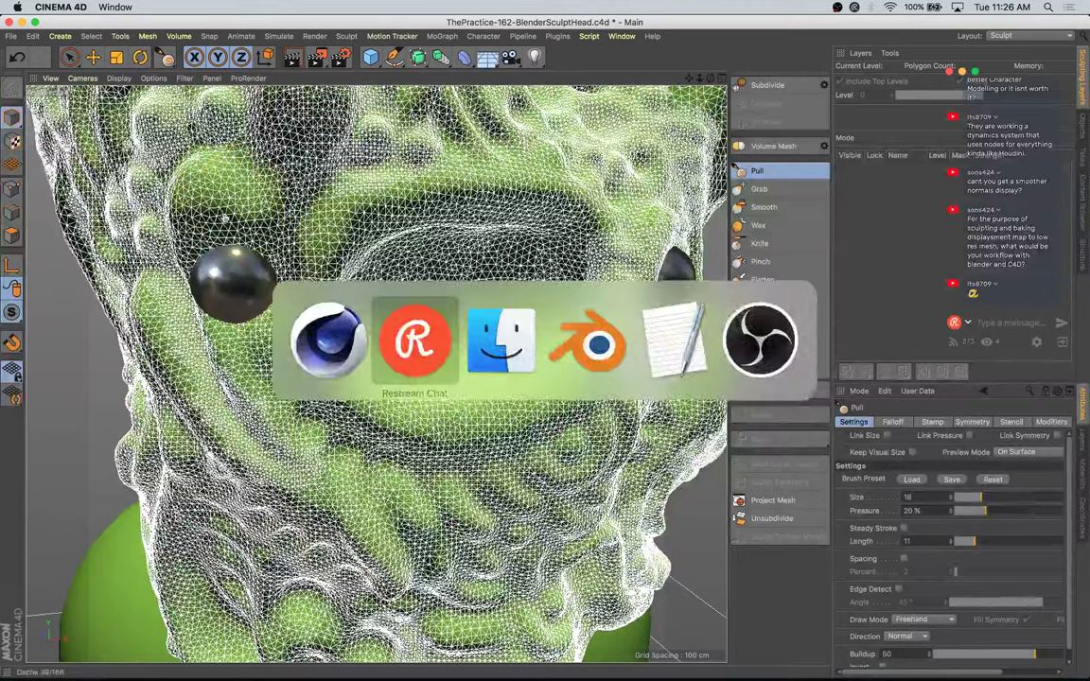
{"action": "key", "text": "super+q"}
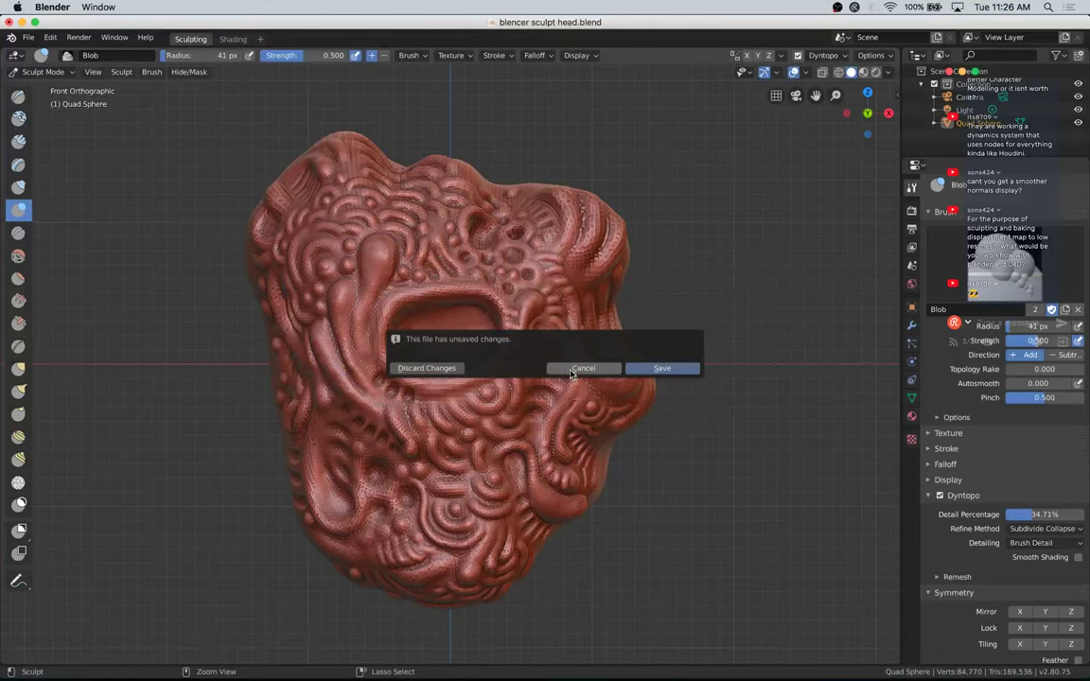
{"action": "left_click", "coordinate": [678, 369]}
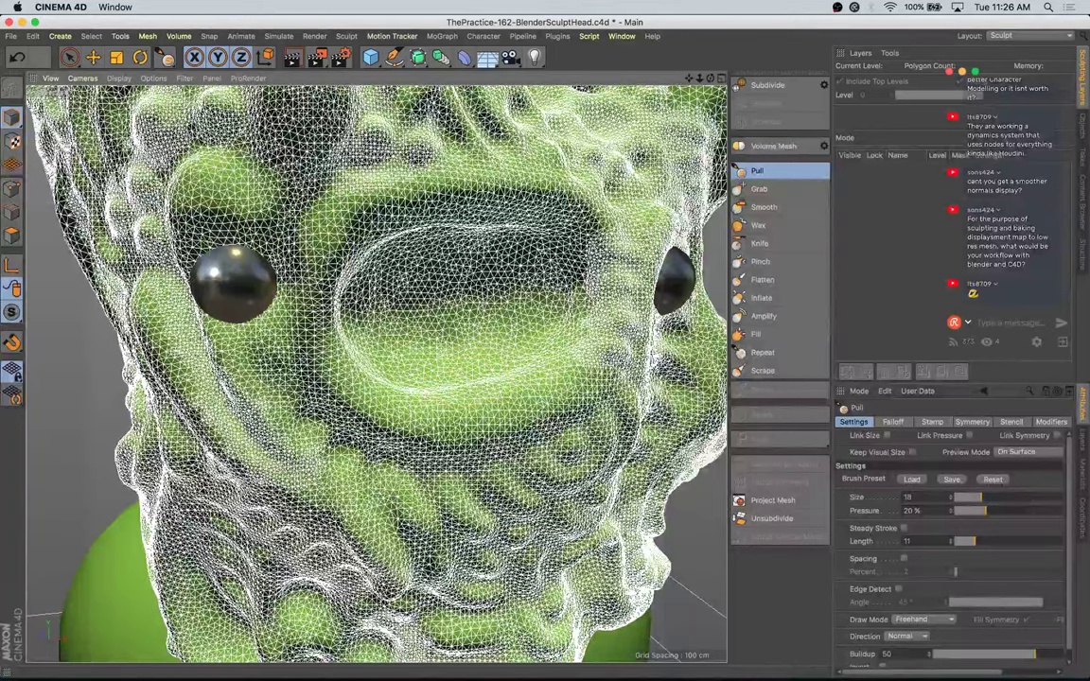
Step: Build up the brow further with the Pull brush and shape the surface around the other eye
{"action": "mouse_move", "coordinate": [224, 190]}
{"action": "left_mouse_down"}
{"action": "mouse_move", "coordinate": [230, 174]}
{"action": "mouse_move", "coordinate": [235, 187]}
{"action": "mouse_move", "coordinate": [204, 178]}
{"action": "left_mouse_up"}
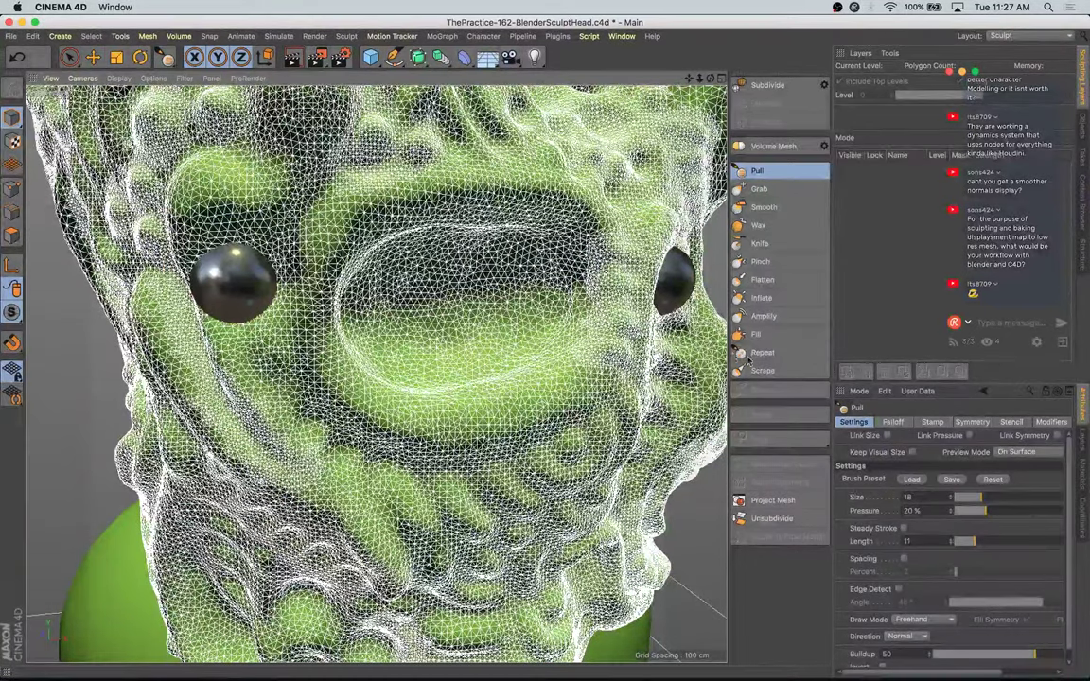
{"action": "left_click_drag", "start_coordinate": [662, 275], "coordinate": [499, 262], "text": "alt"}
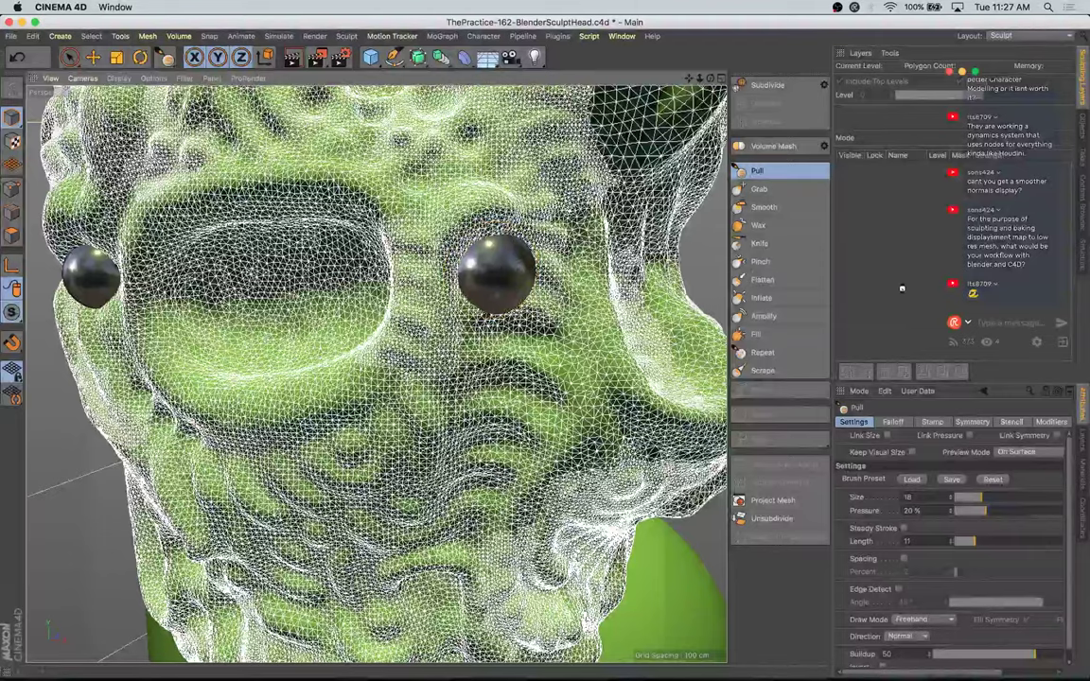
Step: Restore the Startup (User) layout and the scene camera view, leaving no object selected
{"action": "left_click", "coordinate": [1001, 37]}
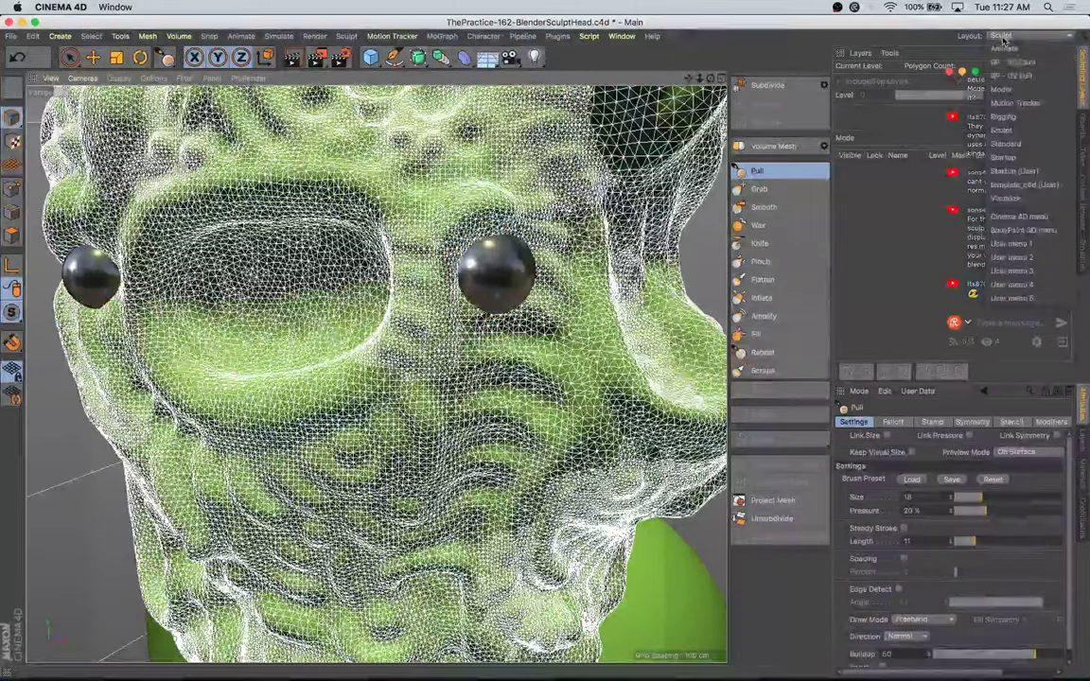
{"action": "left_click", "coordinate": [1015, 173]}
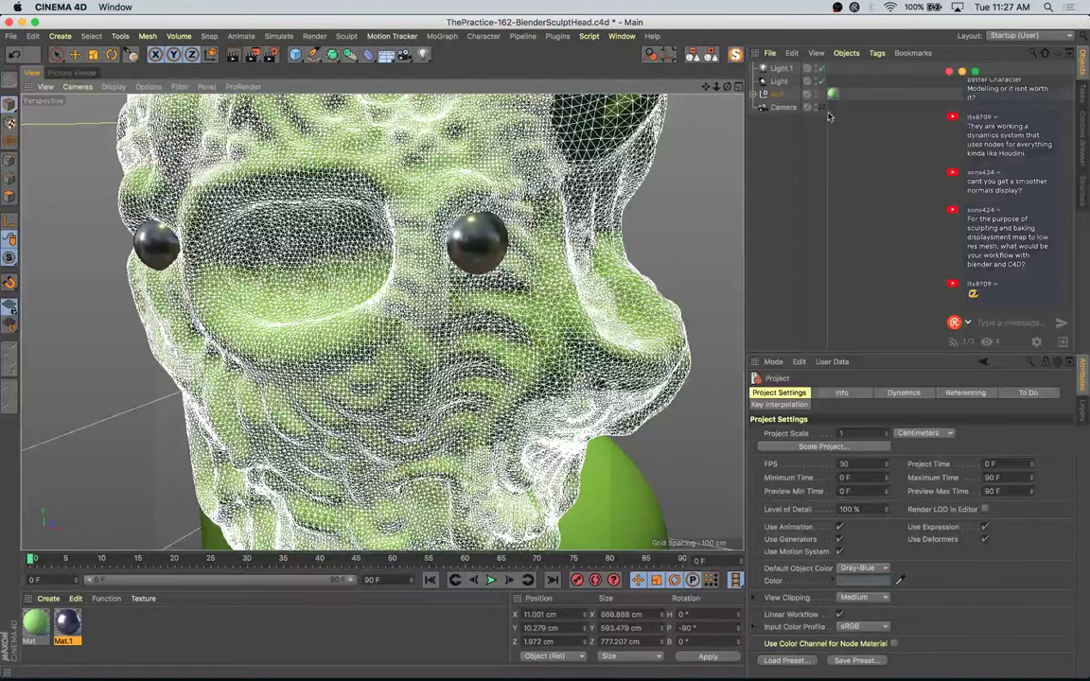
{"action": "left_click", "coordinate": [822, 107]}
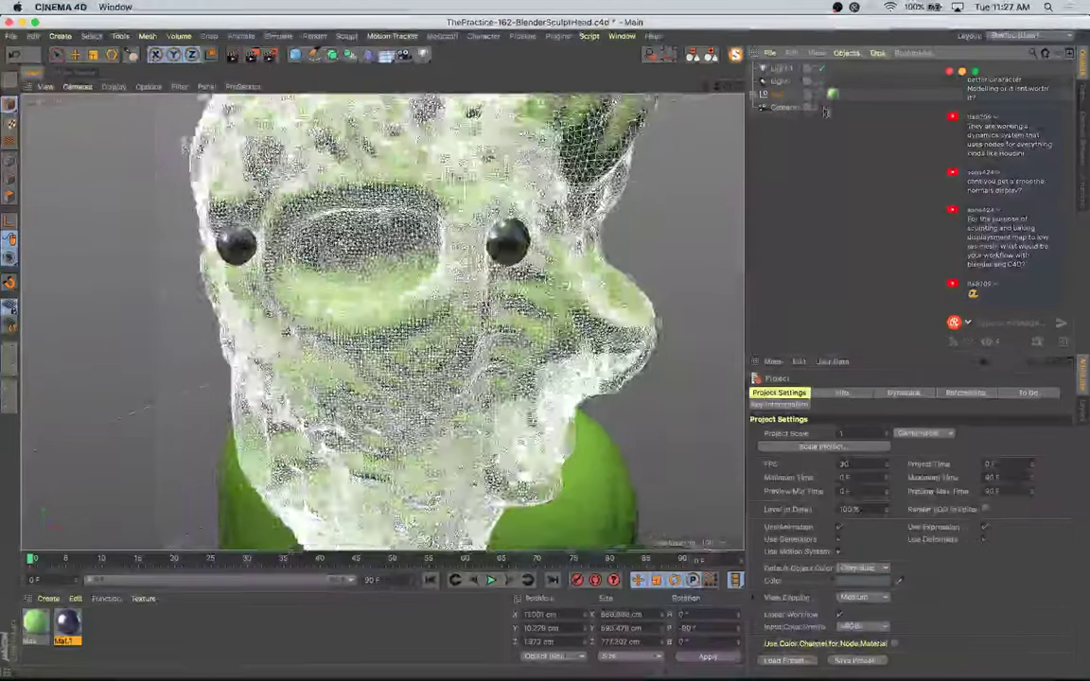
{"action": "left_click", "coordinate": [8, 103]}
{"action": "left_click", "coordinate": [120, 196]}
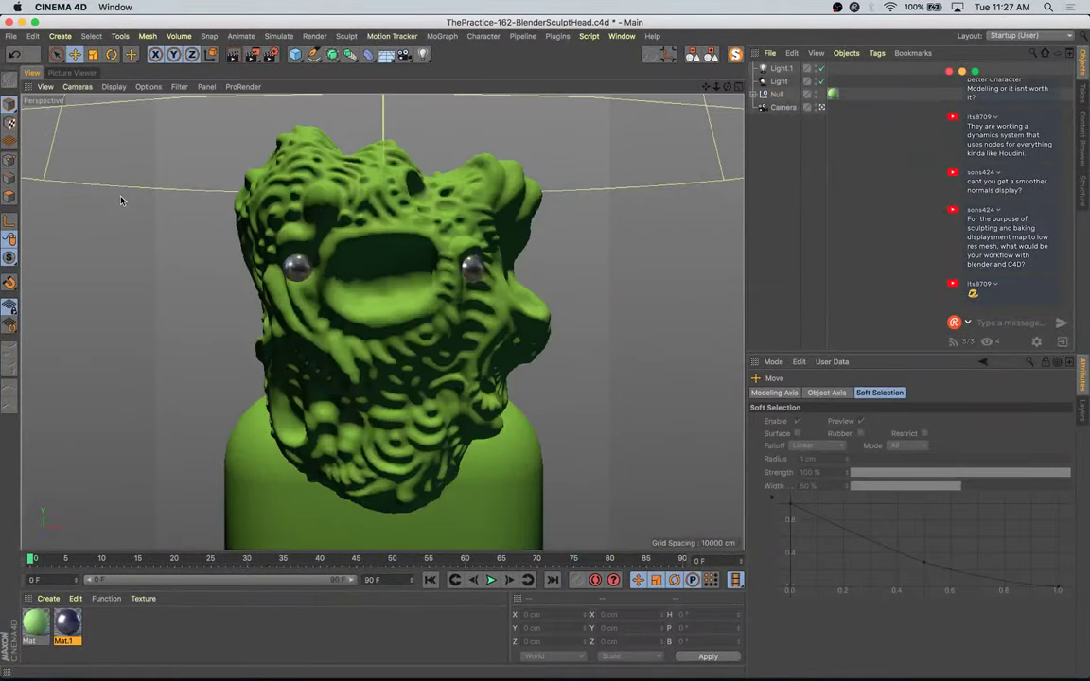
Step: Save the project and compare the ongoing render with the previous one in the render history
{"action": "key", "text": "super+s"}
{"action": "key", "text": "shift+r"}
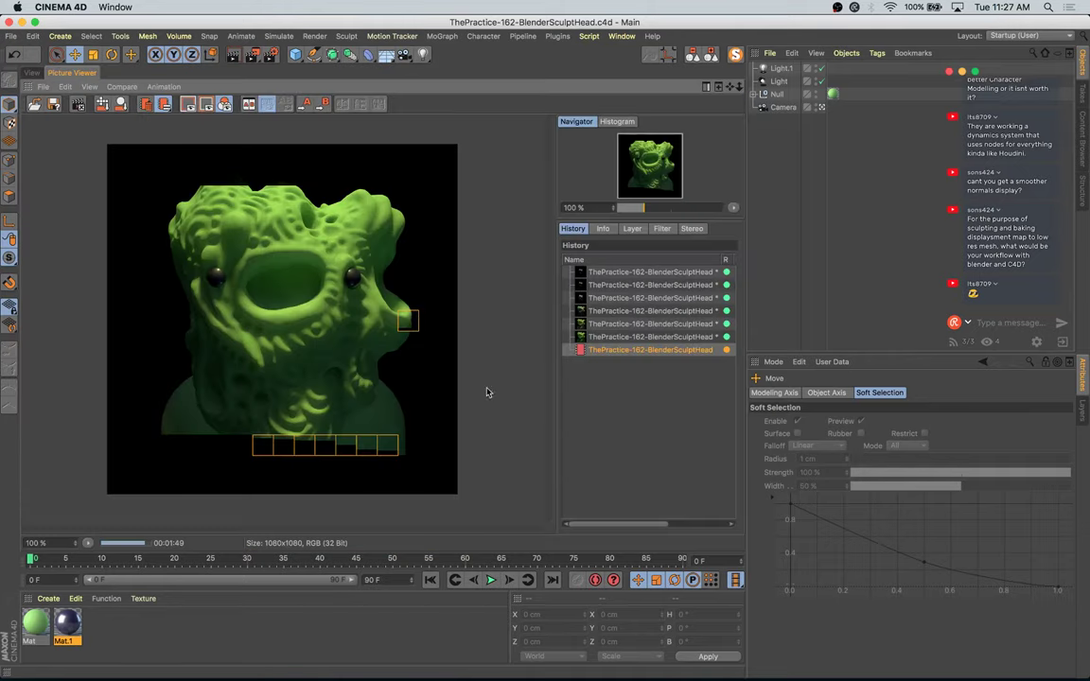
{"action": "left_click", "coordinate": [603, 340]}
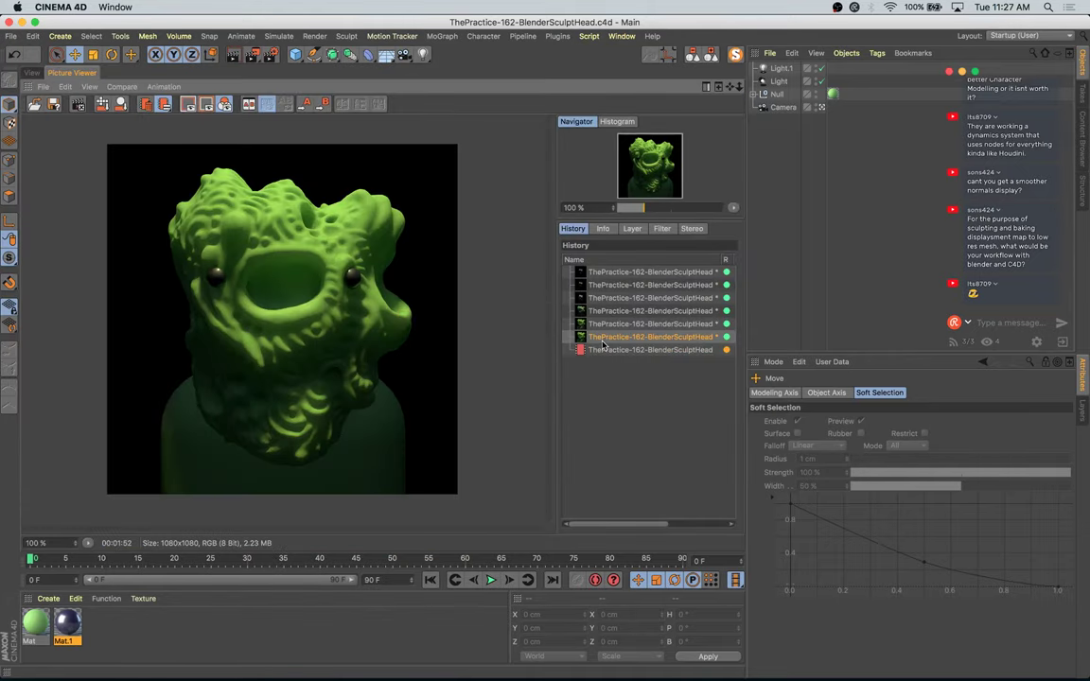
{"action": "left_click", "coordinate": [600, 351]}
{"action": "left_click", "coordinate": [601, 338]}
{"action": "left_click", "coordinate": [598, 350]}
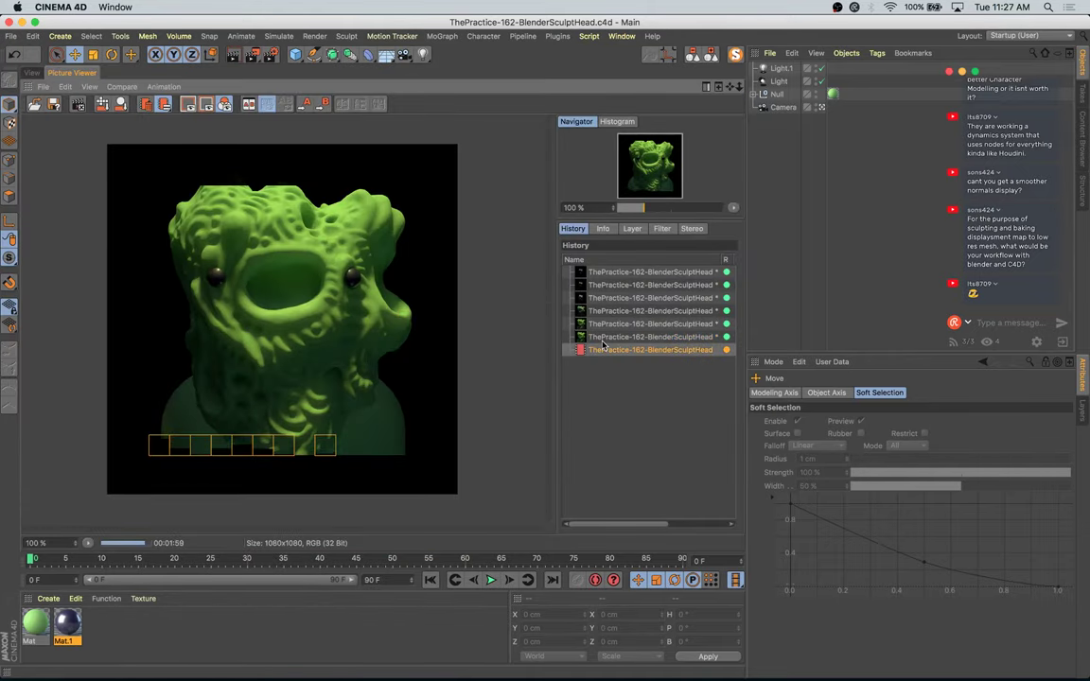
Step: Set Light.1's colour to hue 203° and saturation 72%, and its intensity to 30%
{"action": "left_click", "coordinate": [781, 68]}
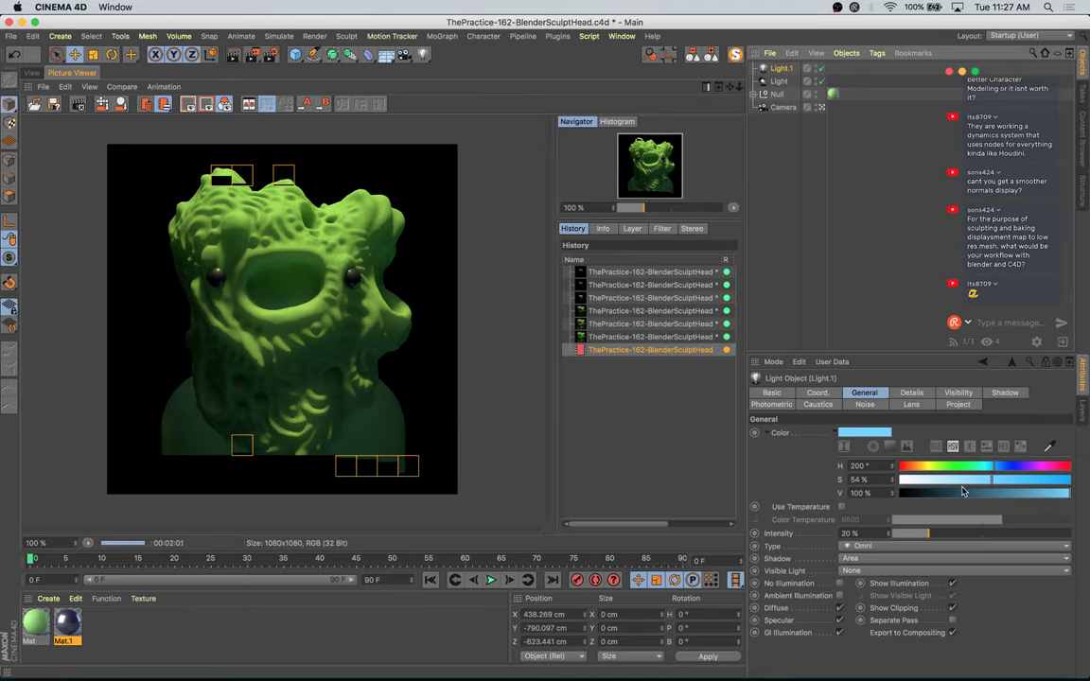
{"action": "left_click_drag", "start_coordinate": [991, 480], "coordinate": [1023, 481]}
{"action": "left_click", "coordinate": [943, 533]}
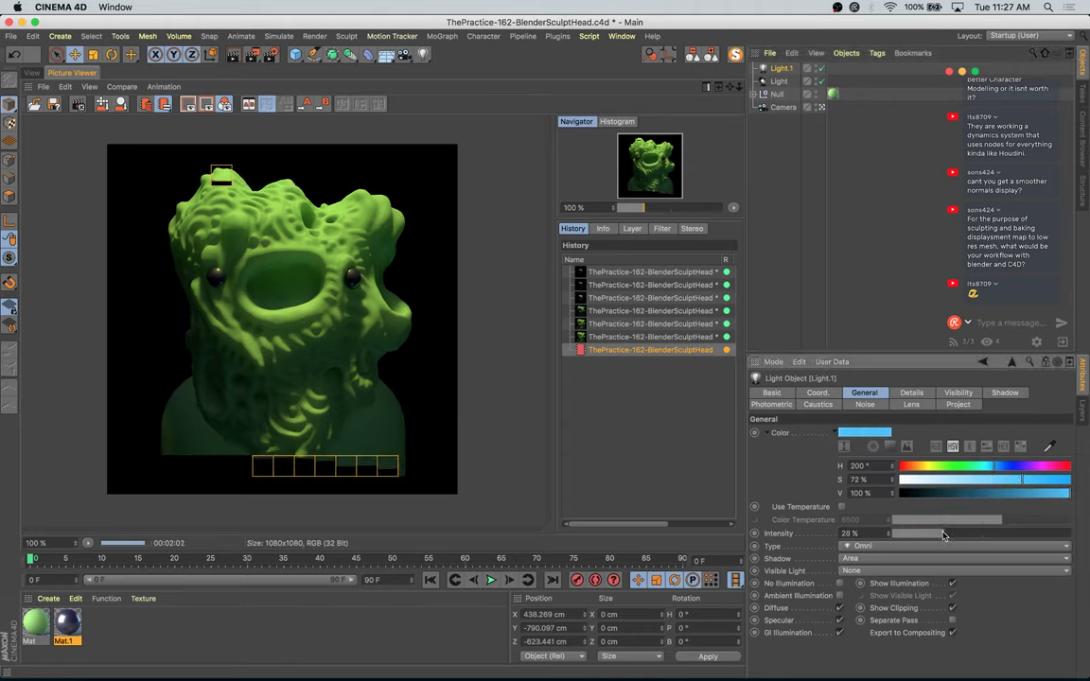
{"action": "left_click", "coordinate": [995, 470]}
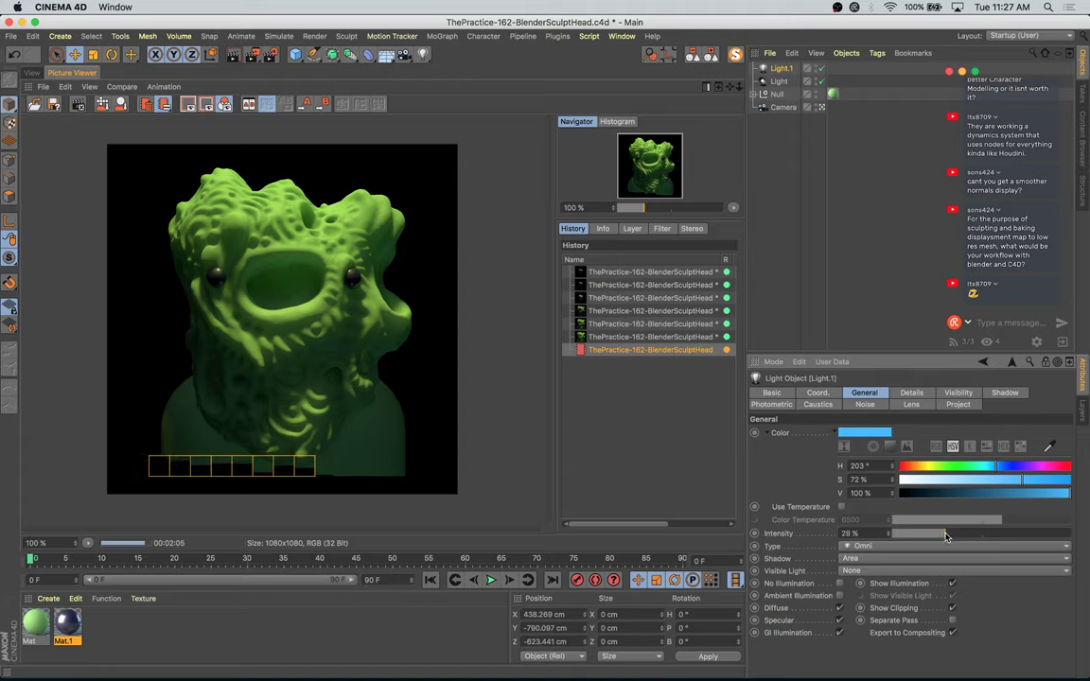
{"action": "left_click", "coordinate": [946, 534]}
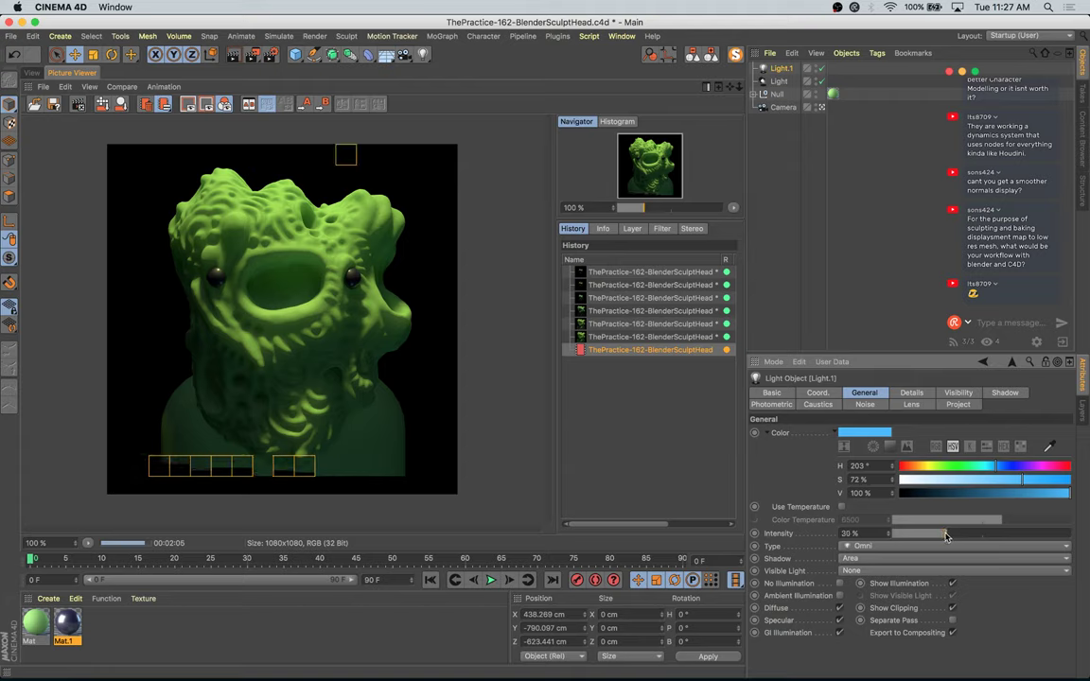
Step: Compare the two most recent renders of the head in the render history
{"action": "left_click", "coordinate": [616, 338]}
{"action": "key", "text": "Down"}
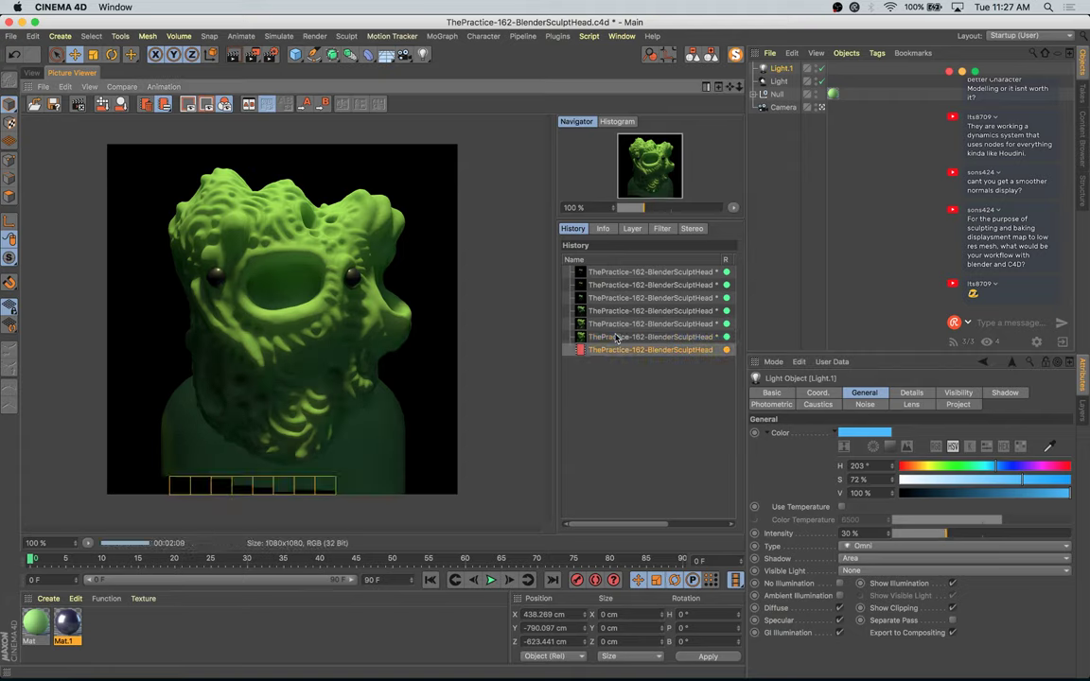
{"action": "key", "text": "Up"}
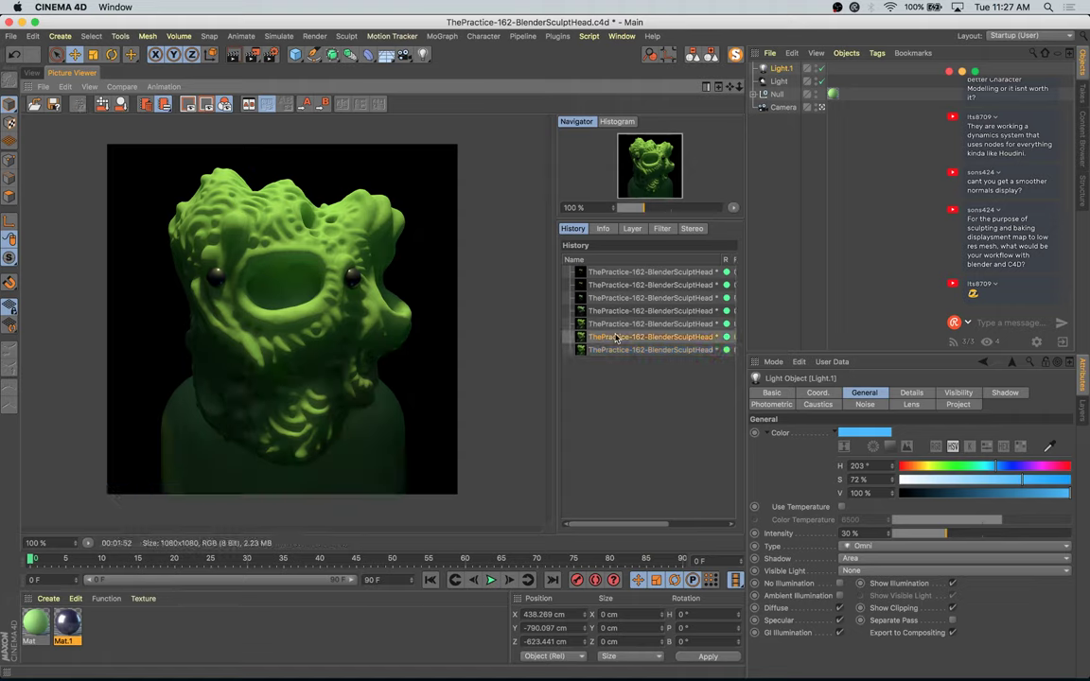
{"action": "key", "text": "Down"}
{"action": "key", "text": "Up"}
{"action": "key", "text": "Down"}
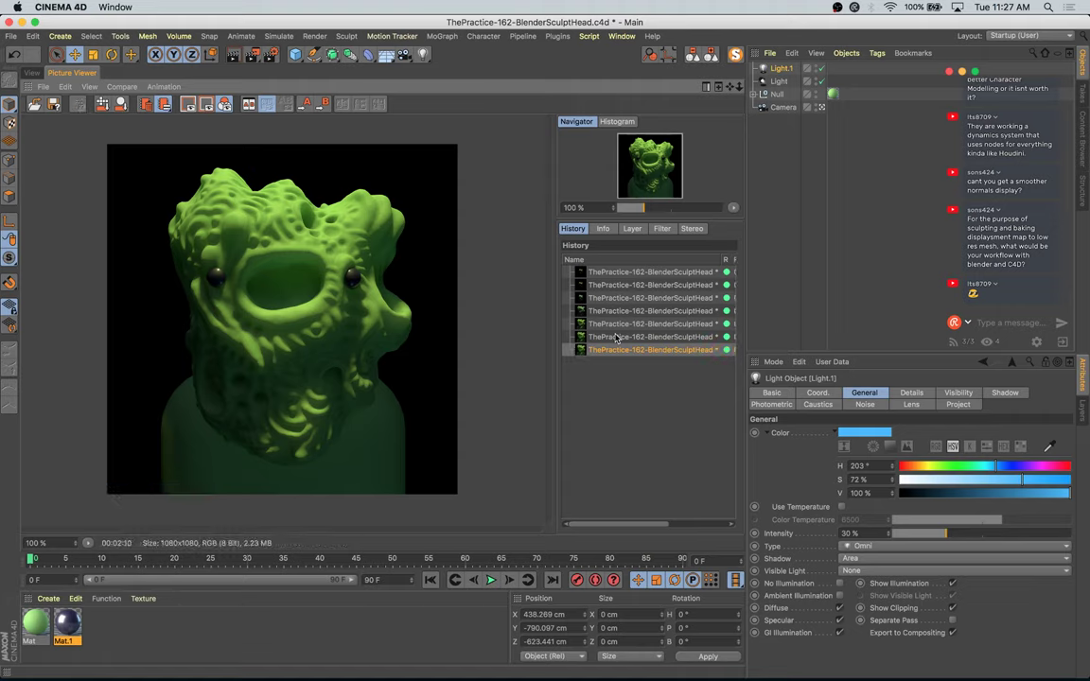
Step: Add a sphere, place it on the head's forehead and scale it to about 65 cm
{"action": "left_click", "coordinate": [34, 74]}
{"action": "left_click_drag", "start_coordinate": [301, 56], "coordinate": [486, 115]}
{"action": "left_click_drag", "start_coordinate": [451, 254], "coordinate": [497, 157]}
{"action": "key", "text": "t"}
{"action": "left_click_drag", "start_coordinate": [559, 220], "coordinate": [459, 225]}
{"action": "key", "text": "e"}
{"action": "key", "text": "t"}
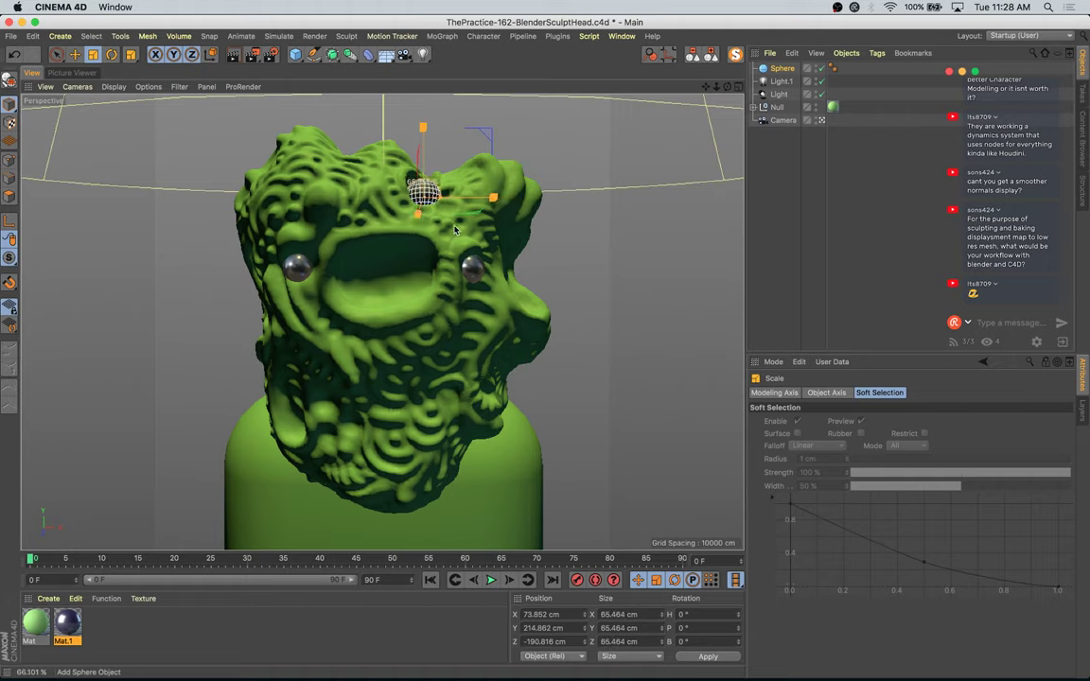
Step: Nudge the forehead sphere to about X 56 cm, Y 211 cm and scale it to about 51 cm
{"action": "key", "text": "e"}
{"action": "mouse_move", "coordinate": [489, 134]}
{"action": "left_mouse_down"}
{"action": "mouse_move", "coordinate": [479, 140]}
{"action": "mouse_move", "coordinate": [504, 146]}
{"action": "mouse_move", "coordinate": [476, 145]}
{"action": "left_mouse_up"}
{"action": "key", "text": "t"}
{"action": "key", "text": "e"}
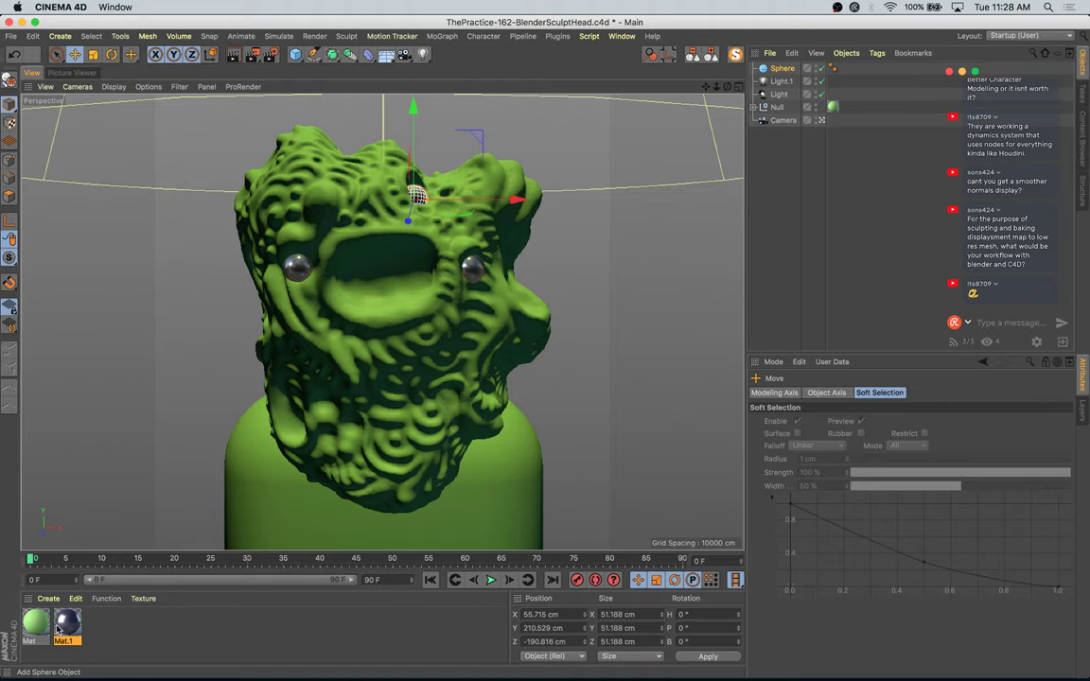
Step: Create a new material with Reflectance disabled and Luminance enabled
{"action": "double_click", "coordinate": [122, 627]}
{"action": "double_click", "coordinate": [36, 631]}
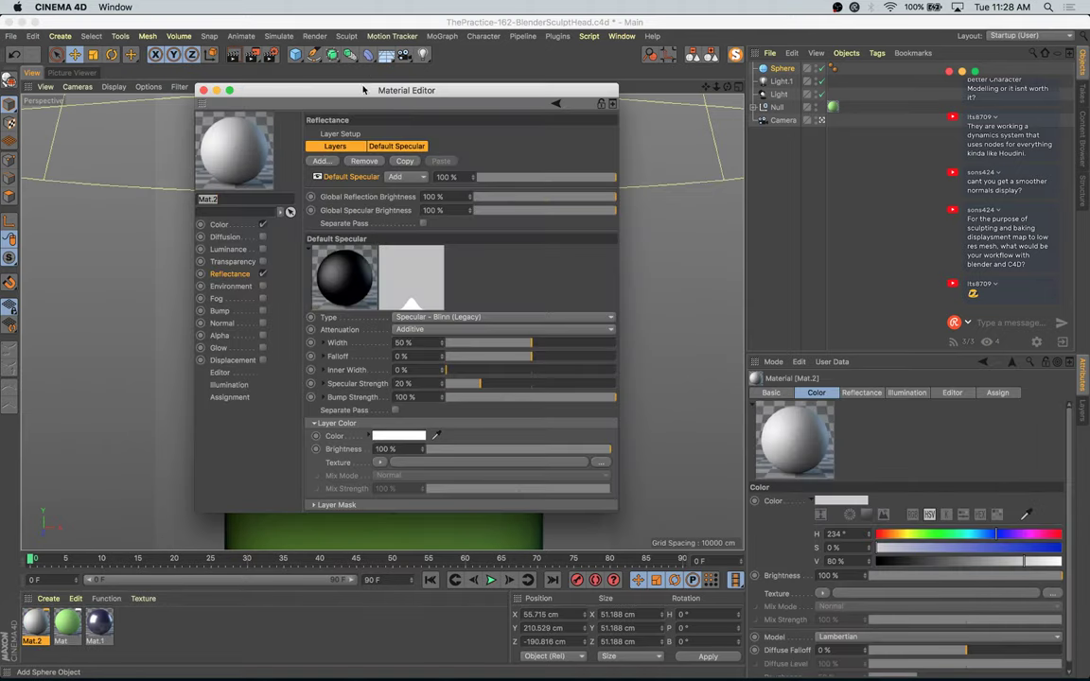
{"action": "mouse_move", "coordinate": [363, 90]}
{"action": "left_mouse_down"}
{"action": "mouse_move", "coordinate": [631, 173]}
{"action": "mouse_move", "coordinate": [702, 221]}
{"action": "left_mouse_up"}
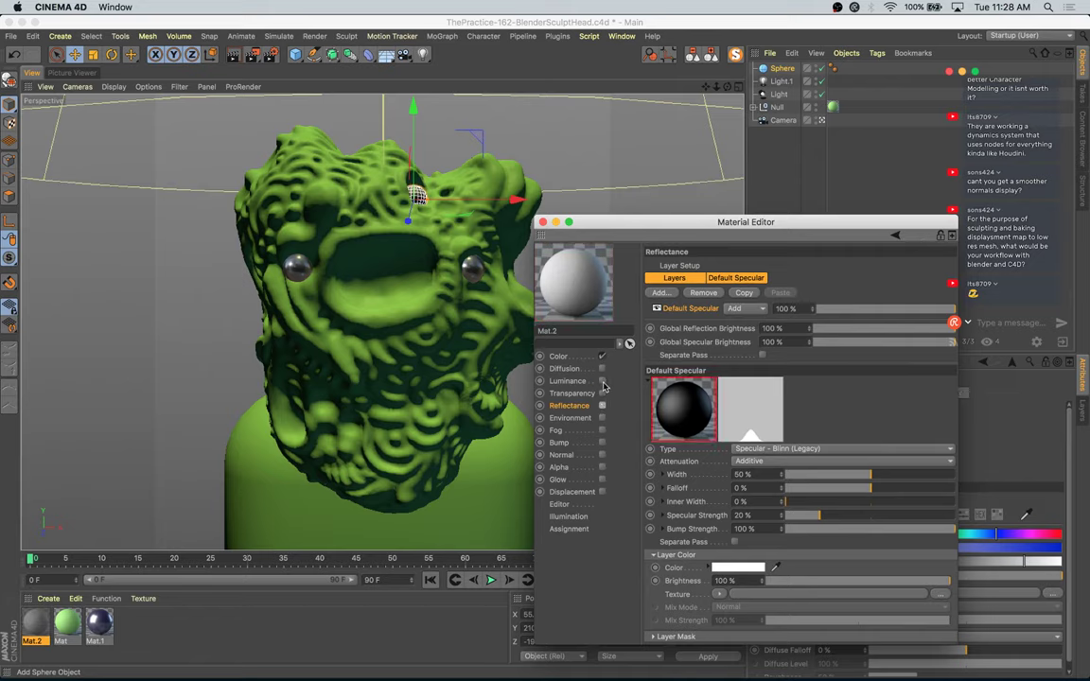
{"action": "left_click", "coordinate": [602, 380]}
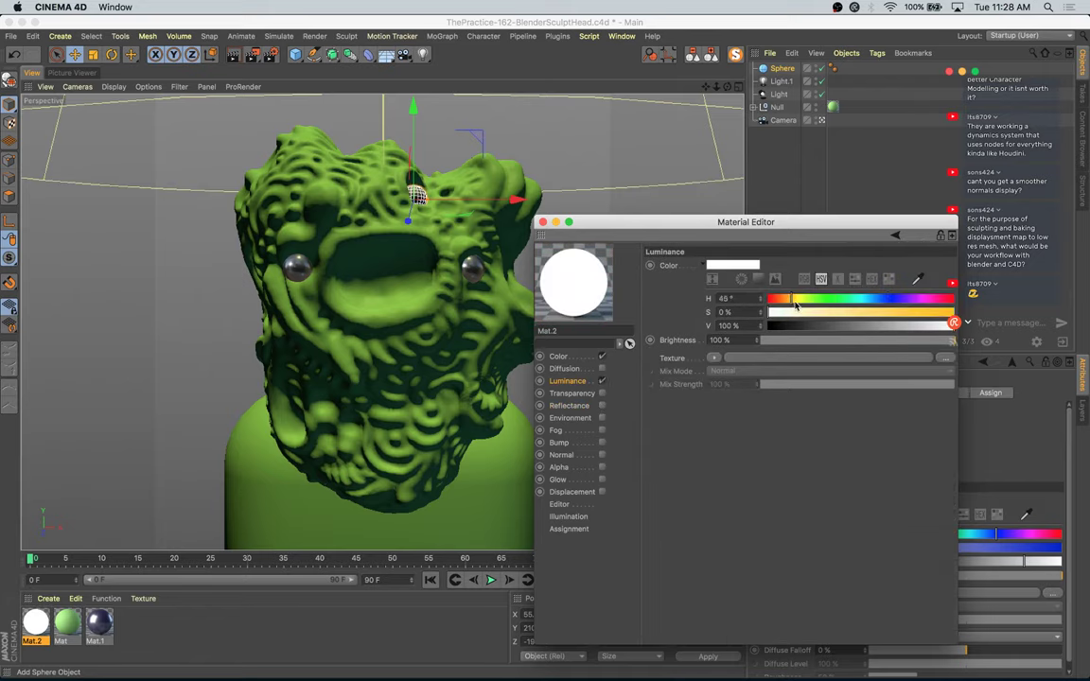
Step: Set the new material's luminance to yellow (H 46°, S 81%, V 100%) and copy that colour to its Color channel
{"action": "left_click_drag", "start_coordinate": [795, 302], "coordinate": [919, 314]}
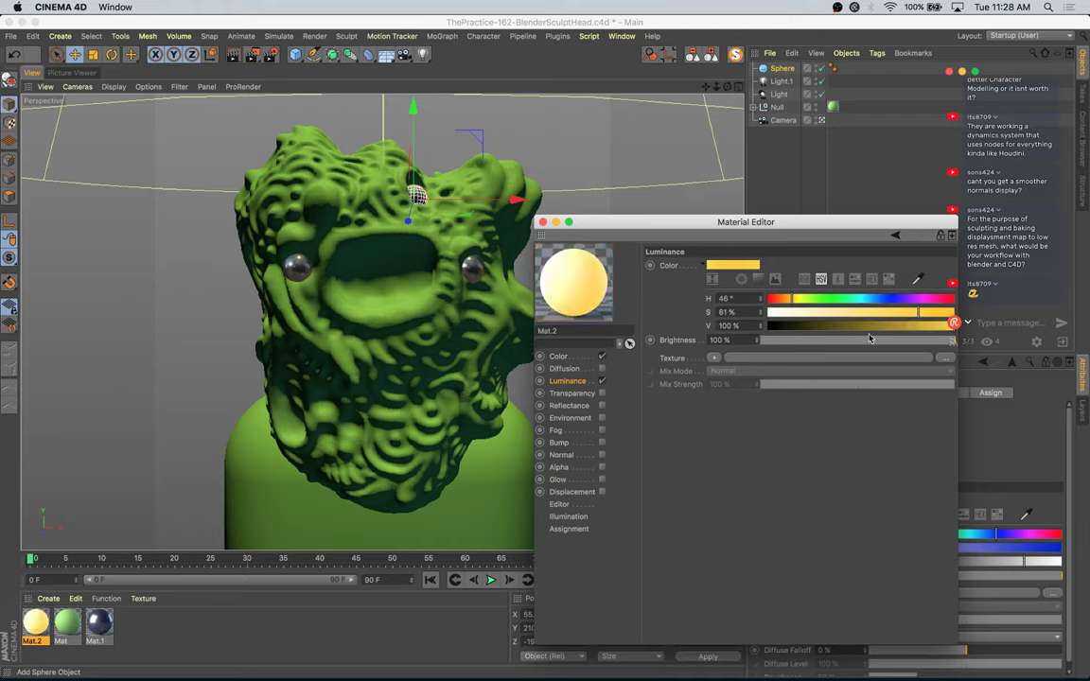
{"action": "left_click", "coordinate": [566, 358]}
{"action": "left_click_drag", "start_coordinate": [739, 268], "coordinate": [724, 266]}
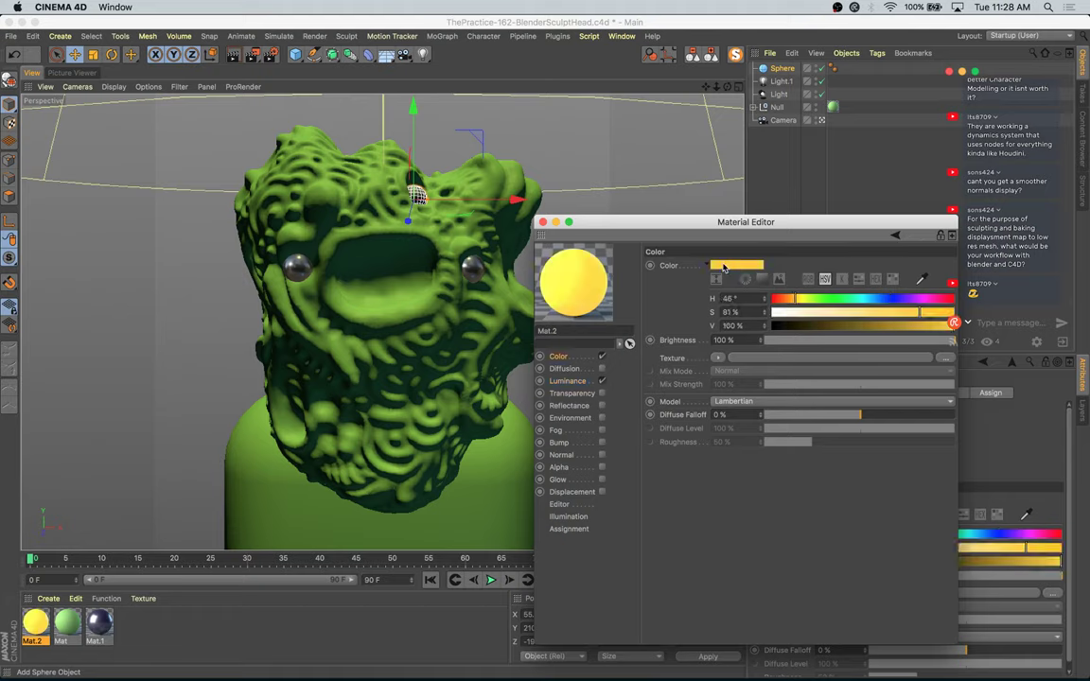
Step: Apply the yellow material to the forehead sphere and place a copy of that sphere in the hollow at the left side of the jaw
{"action": "left_click_drag", "start_coordinate": [418, 194], "coordinate": [418, 197]}
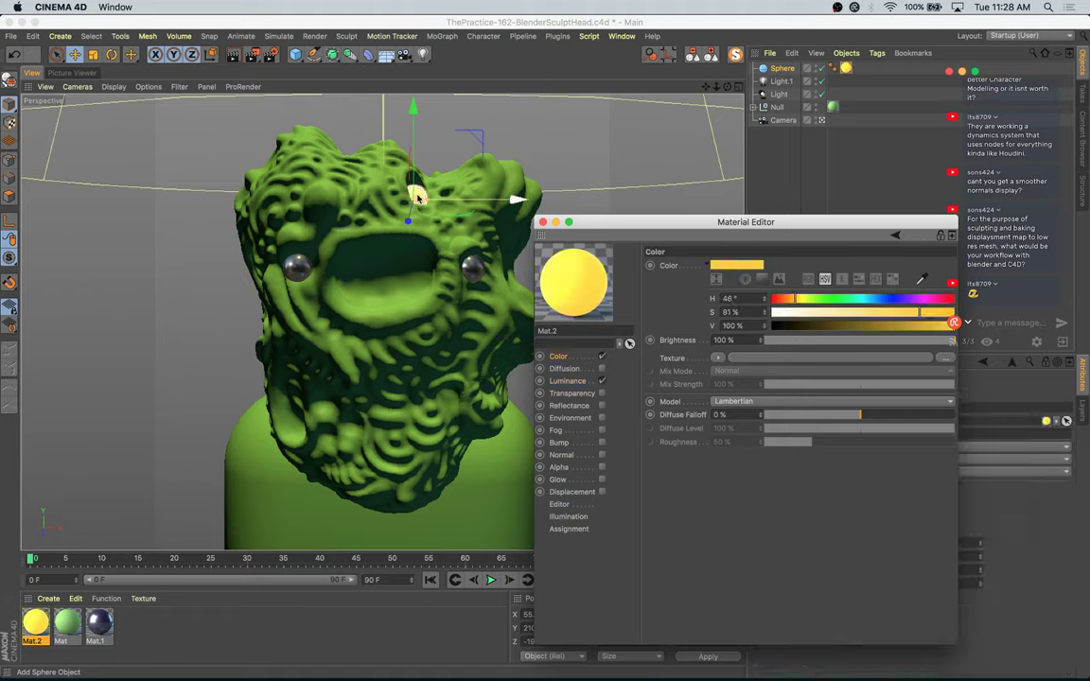
{"action": "left_click_drag", "start_coordinate": [480, 150], "coordinate": [360, 372]}
{"action": "left_click_drag", "start_coordinate": [310, 416], "coordinate": [319, 423]}
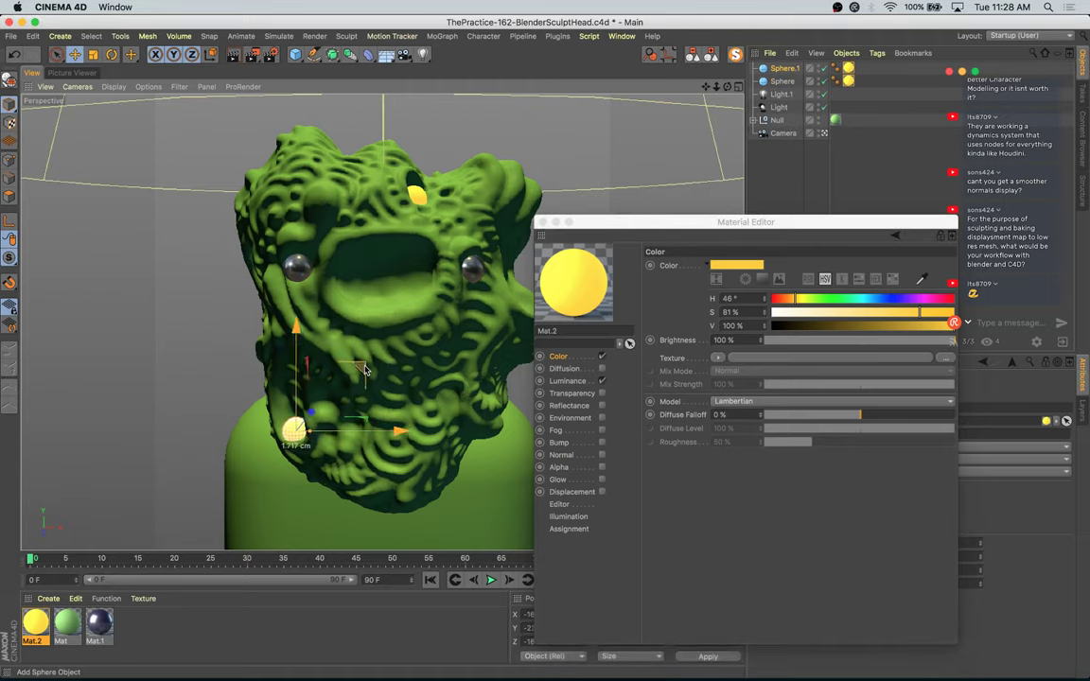
{"action": "left_click_drag", "start_coordinate": [386, 426], "coordinate": [394, 426]}
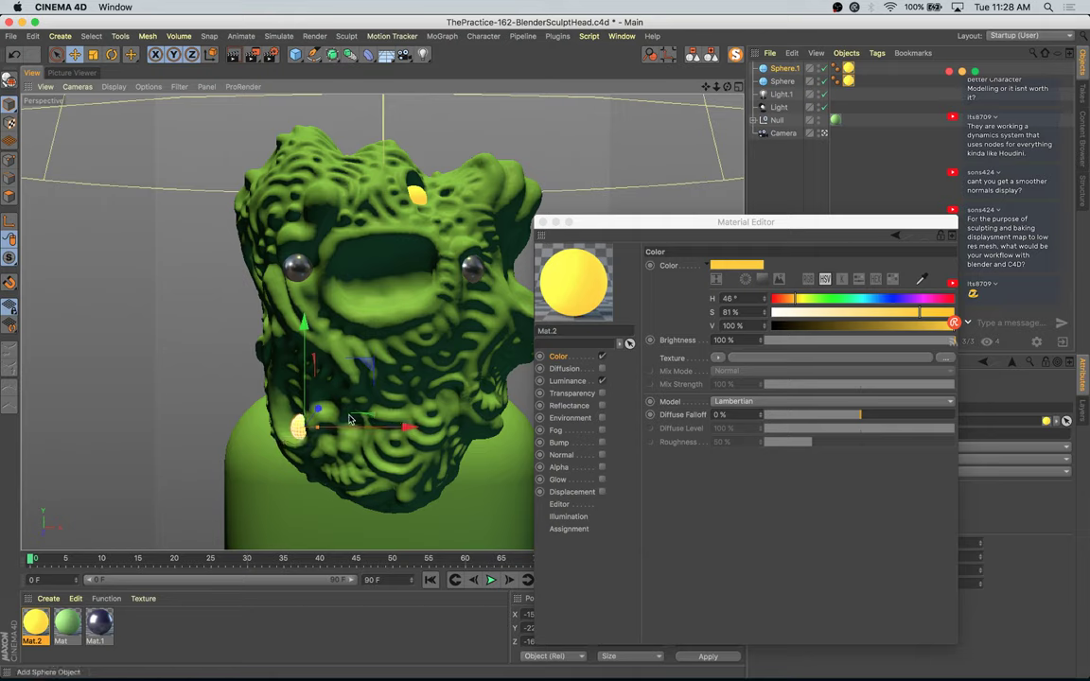
{"action": "left_click_drag", "start_coordinate": [319, 409], "coordinate": [319, 409]}
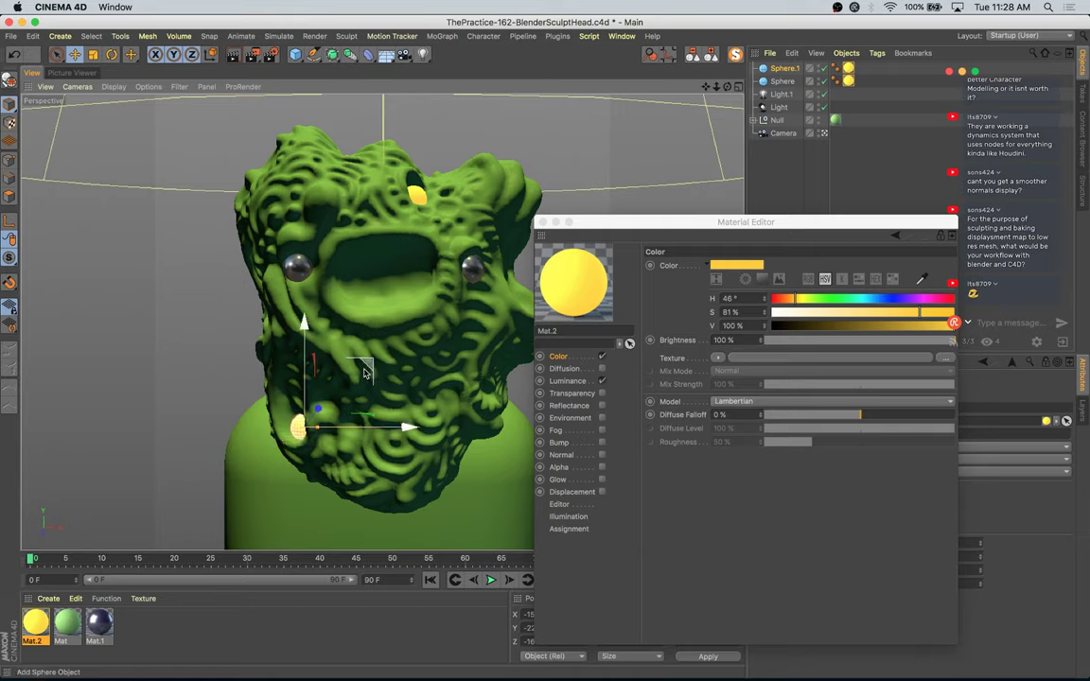
Step: Copy the jaw sphere to the opposite cheek at about X 117, Y -153, Z -213 cm, scale it to about 37 cm, and close the material editor
{"action": "left_click_drag", "start_coordinate": [374, 365], "coordinate": [450, 433], "text": "ctrl"}
{"action": "key", "text": "t"}
{"action": "key", "text": "e"}
{"action": "left_click_drag", "start_coordinate": [512, 346], "coordinate": [512, 336]}
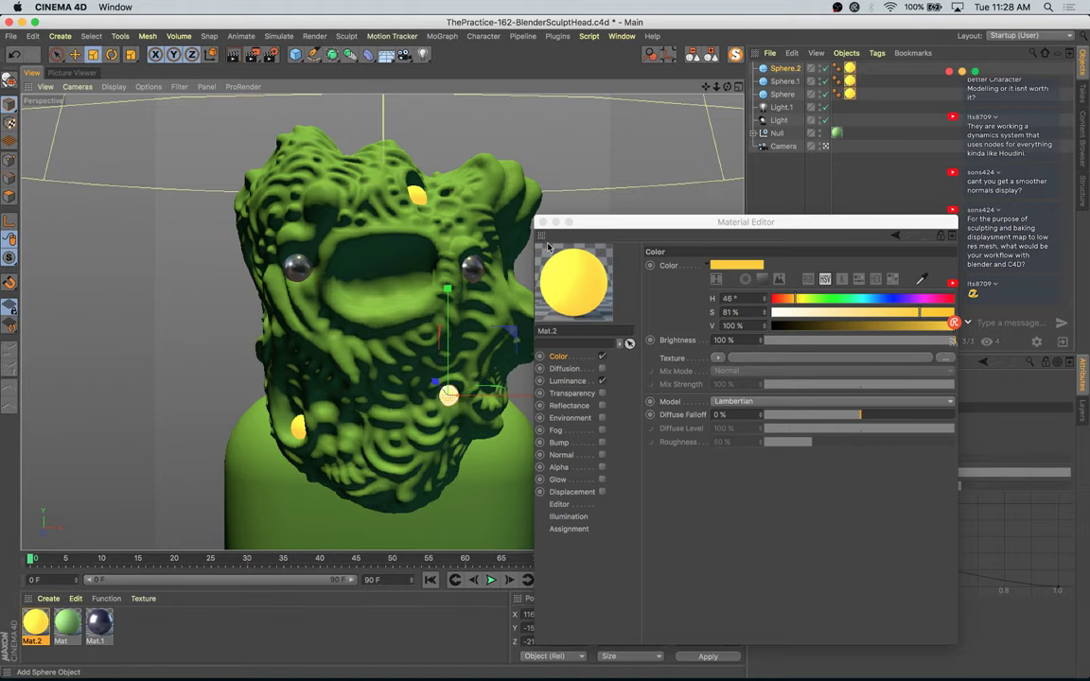
{"action": "left_click", "coordinate": [548, 225]}
{"action": "left_click", "coordinate": [543, 223]}
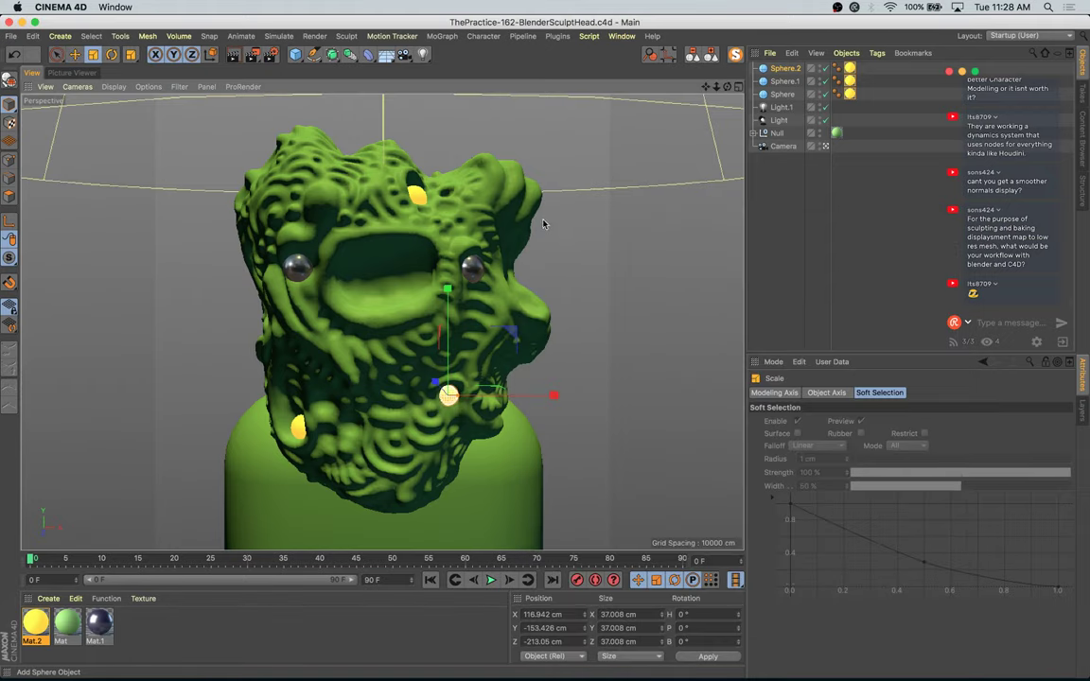
{"action": "left_click", "coordinate": [75, 73]}
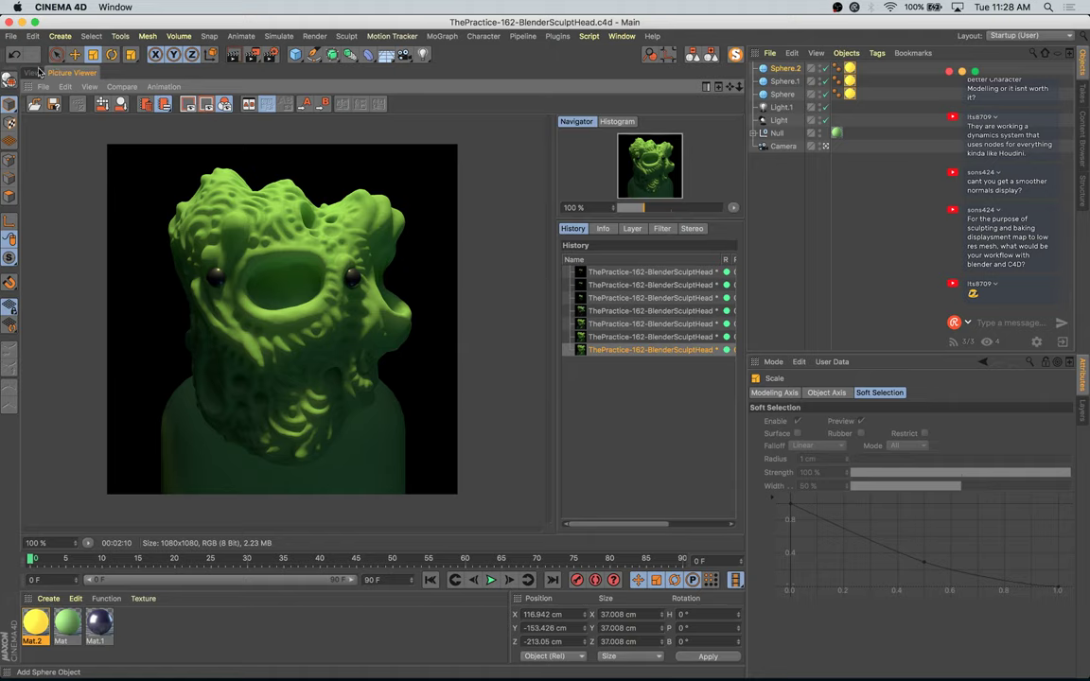
{"action": "left_click", "coordinate": [34, 72]}
Step: Place a copy of the cheek sphere on the lower jaw at about X -59, Y -202, Z -217 cm and scale it to about 25 cm
{"action": "key", "text": "e"}
{"action": "left_click_drag", "start_coordinate": [514, 337], "coordinate": [421, 352]}
{"action": "left_click_drag", "start_coordinate": [357, 398], "coordinate": [355, 408]}
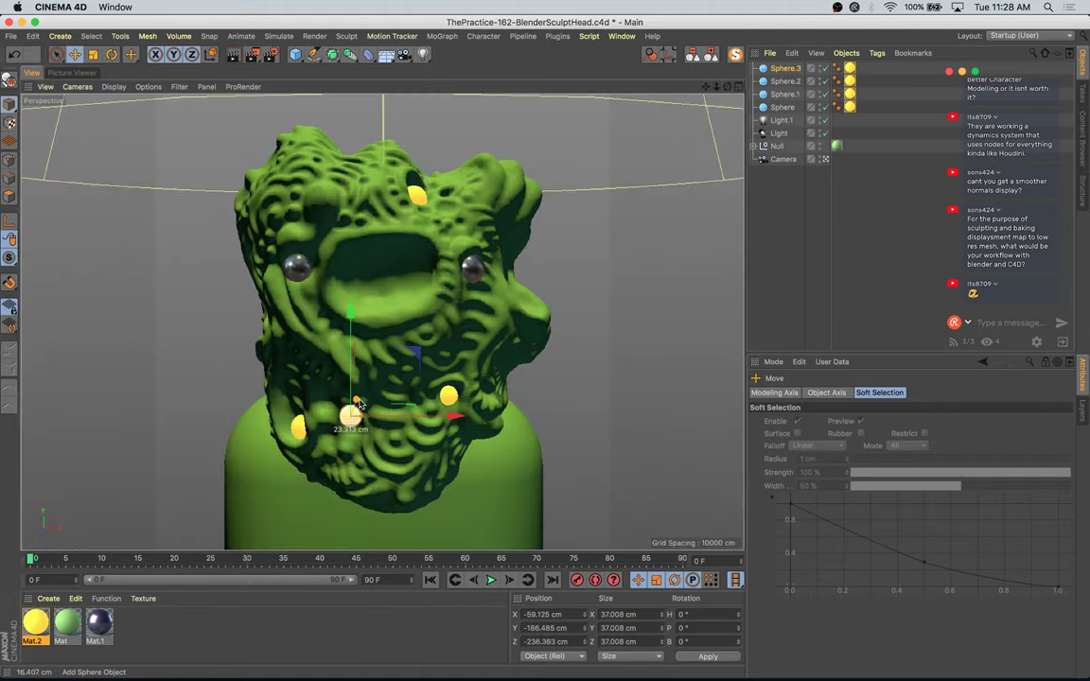
{"action": "left_click_drag", "start_coordinate": [351, 364], "coordinate": [351, 375]}
{"action": "key", "text": "t"}
{"action": "left_click_drag", "start_coordinate": [455, 425], "coordinate": [421, 425]}
{"action": "key", "text": "e"}
{"action": "left_click_drag", "start_coordinate": [357, 407], "coordinate": [366, 411]}
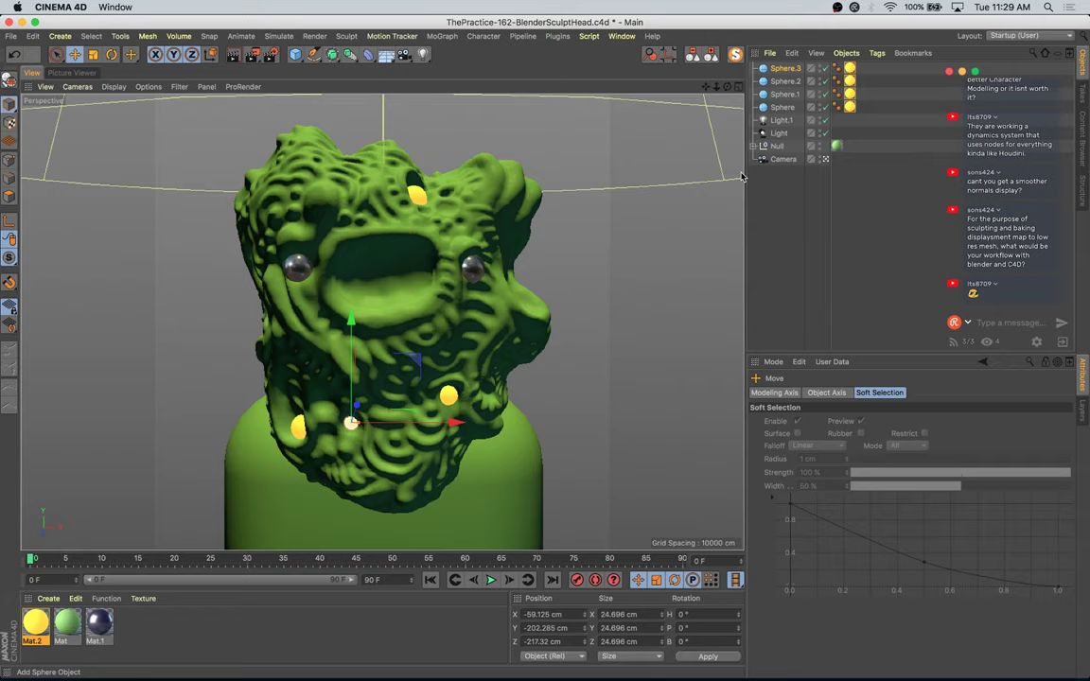
Step: Leave the camera view, move in on the jaw spheres and display the mesh lines over the shading
{"action": "left_click", "coordinate": [825, 159]}
{"action": "scroll", "coordinate": [519, 280], "scroll_direction": "up", "scroll_amount": 3}
{"action": "key", "text": "s"}
{"action": "mouse_move", "coordinate": [401, 345]}
{"action": "left_mouse_down", "text": "alt"}
{"action": "mouse_move", "coordinate": [486, 324]}
{"action": "mouse_move", "coordinate": [555, 328]}
{"action": "mouse_move", "coordinate": [533, 342]}
{"action": "mouse_move", "coordinate": [575, 352]}
{"action": "mouse_move", "coordinate": [544, 298]}
{"action": "mouse_move", "coordinate": [552, 293]}
{"action": "left_mouse_up", "text": "alt"}
{"action": "scroll", "coordinate": [490, 320], "scroll_direction": "down", "scroll_amount": 5}
{"action": "left_click", "coordinate": [114, 87]}
{"action": "left_click", "coordinate": [121, 115]}
Step: Scale the small jaw sphere to about 29 cm, place a copy on the bump above it and scale the copy to about 37 cm
{"action": "key", "text": "t"}
{"action": "left_click_drag", "start_coordinate": [431, 405], "coordinate": [485, 228]}
{"action": "key", "text": "e"}
{"action": "left_click_drag", "start_coordinate": [385, 264], "coordinate": [353, 286], "text": "alt"}
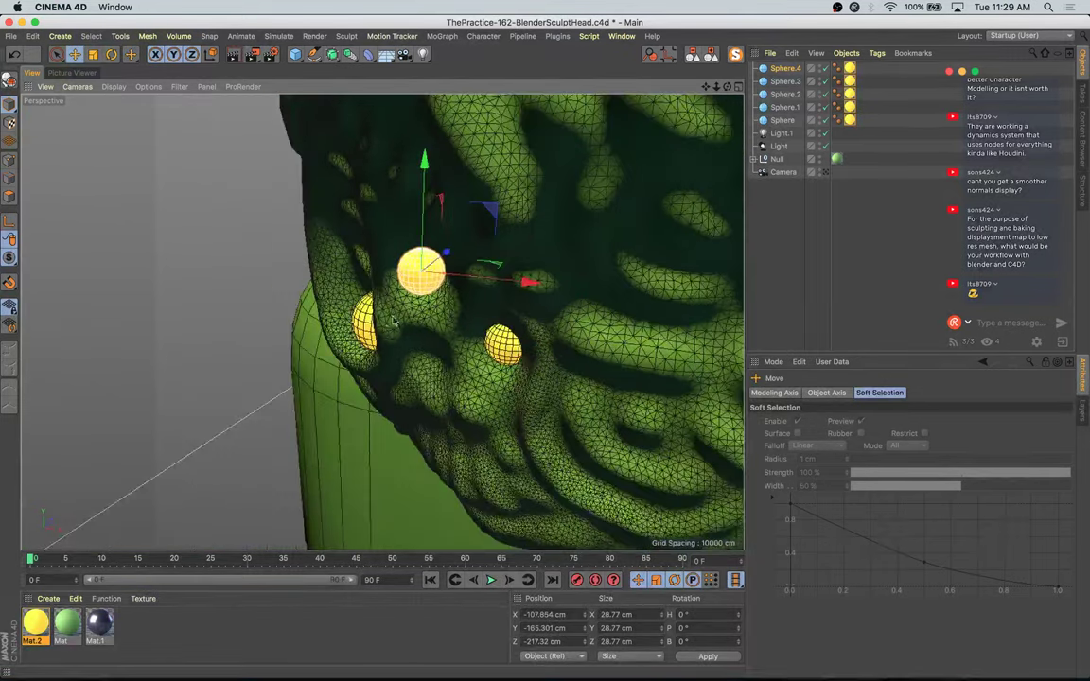
{"action": "left_click_drag", "start_coordinate": [445, 260], "coordinate": [453, 257]}
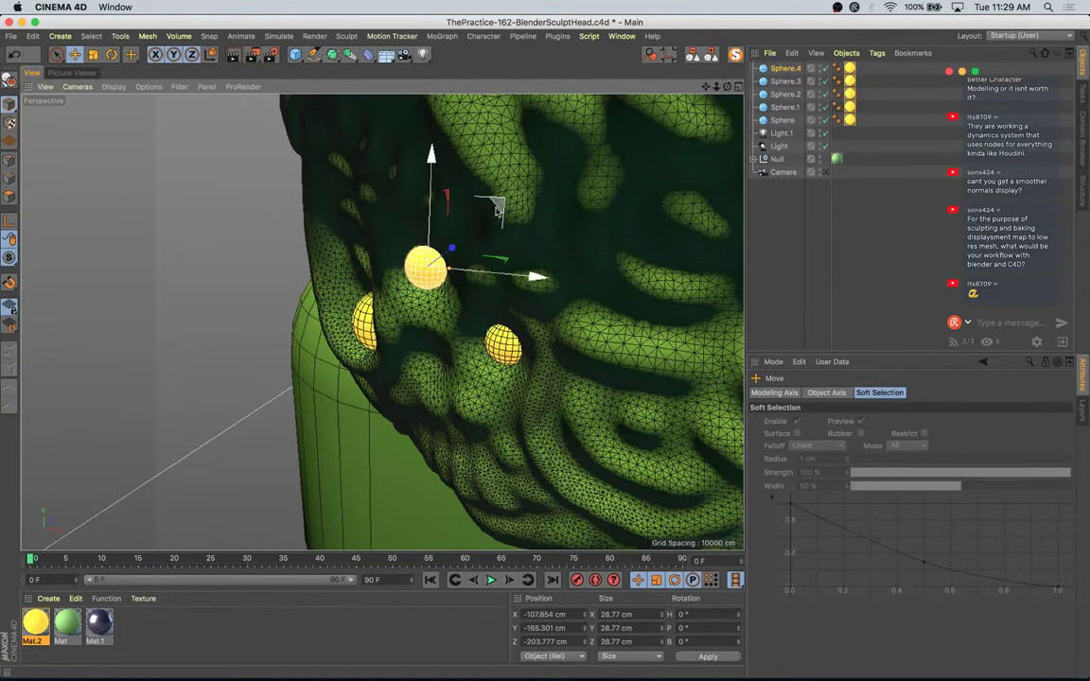
{"action": "left_click_drag", "start_coordinate": [497, 210], "coordinate": [502, 215]}
{"action": "key", "text": "t"}
{"action": "left_click_drag", "start_coordinate": [428, 282], "coordinate": [497, 241]}
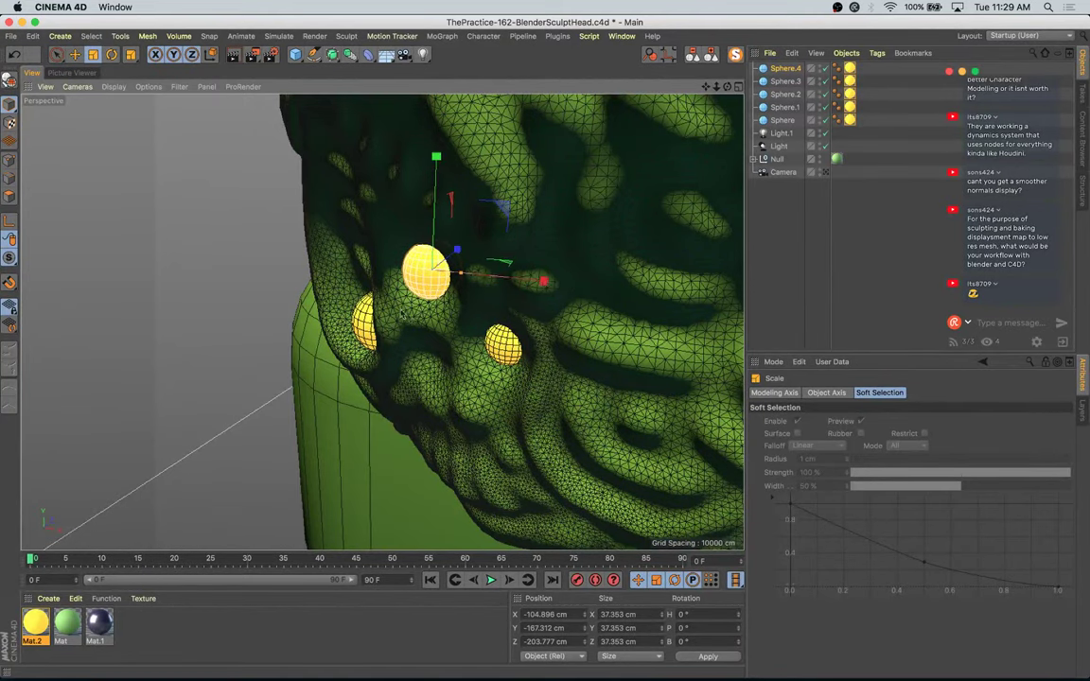
Step: Scale the outermost jaw sphere to about 66 cm and seat it in its hollow at about X -153, Y -221, Z -163 cm
{"action": "left_click_drag", "start_coordinate": [417, 313], "coordinate": [502, 290], "text": "alt"}
{"action": "left_click", "coordinate": [355, 345]}
{"action": "left_click_drag", "start_coordinate": [298, 433], "coordinate": [369, 407]}
{"action": "key", "text": "e"}
{"action": "left_click_drag", "start_coordinate": [351, 327], "coordinate": [344, 324]}
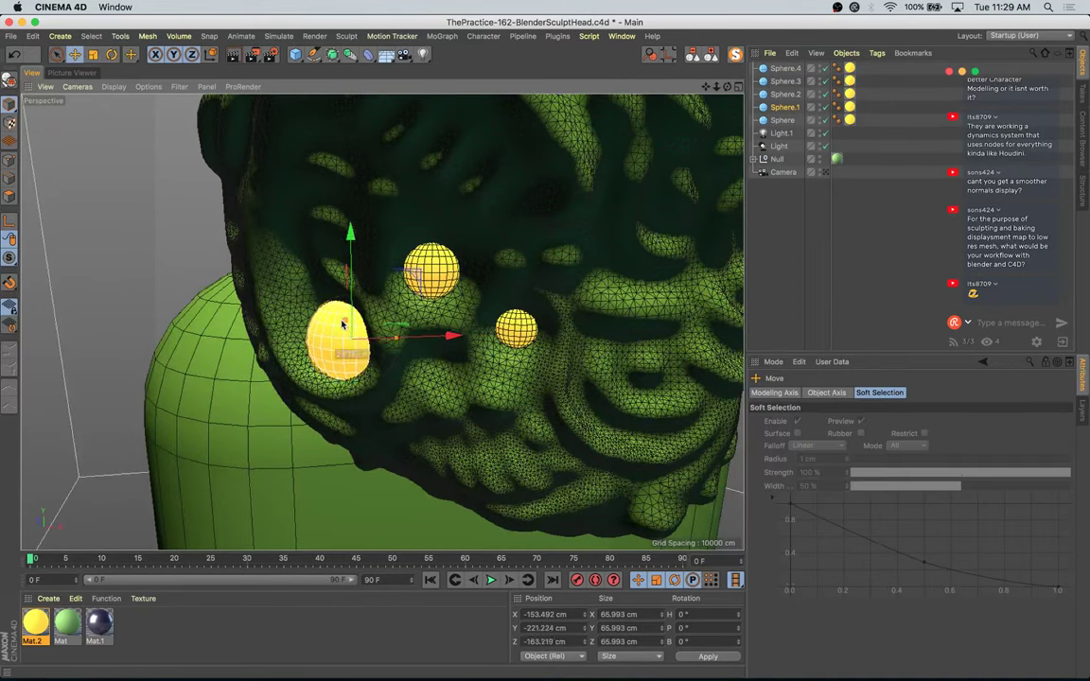
Step: Copy the 37 cm jaw sphere down to about X -100, Y -231, Z -204 cm and scale the copy to about 28 cm
{"action": "left_click", "coordinate": [432, 265]}
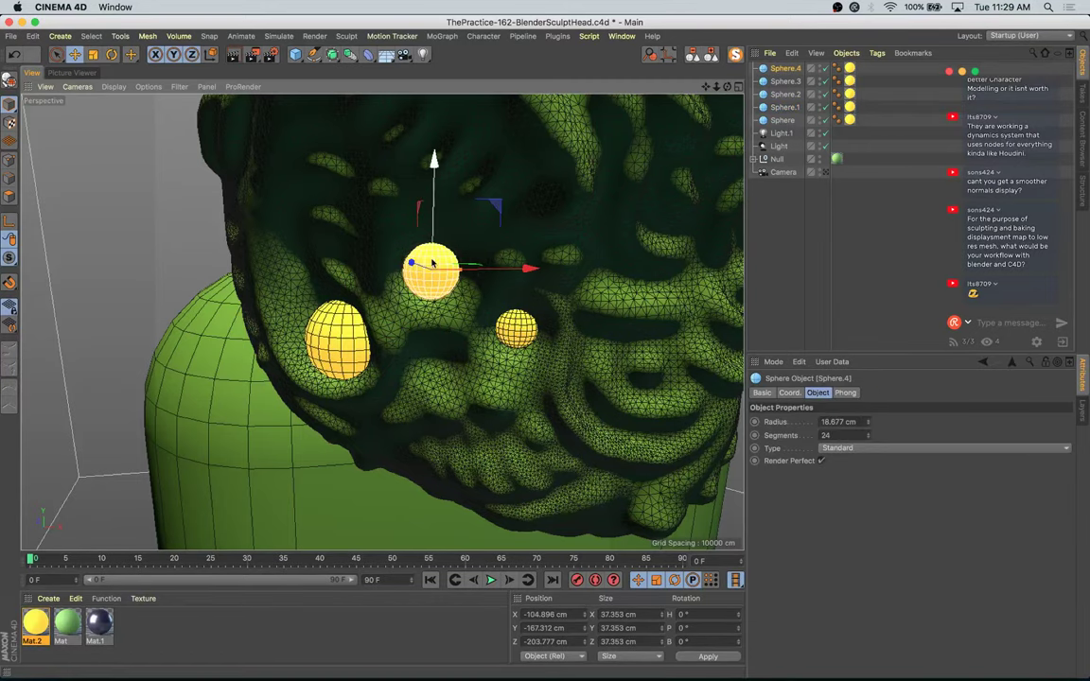
{"action": "key", "text": "e"}
{"action": "left_click_drag", "start_coordinate": [434, 197], "coordinate": [438, 295], "text": "ctrl"}
{"action": "left_click_drag", "start_coordinate": [463, 367], "coordinate": [419, 344]}
{"action": "key", "text": "t"}
{"action": "key", "text": "e"}
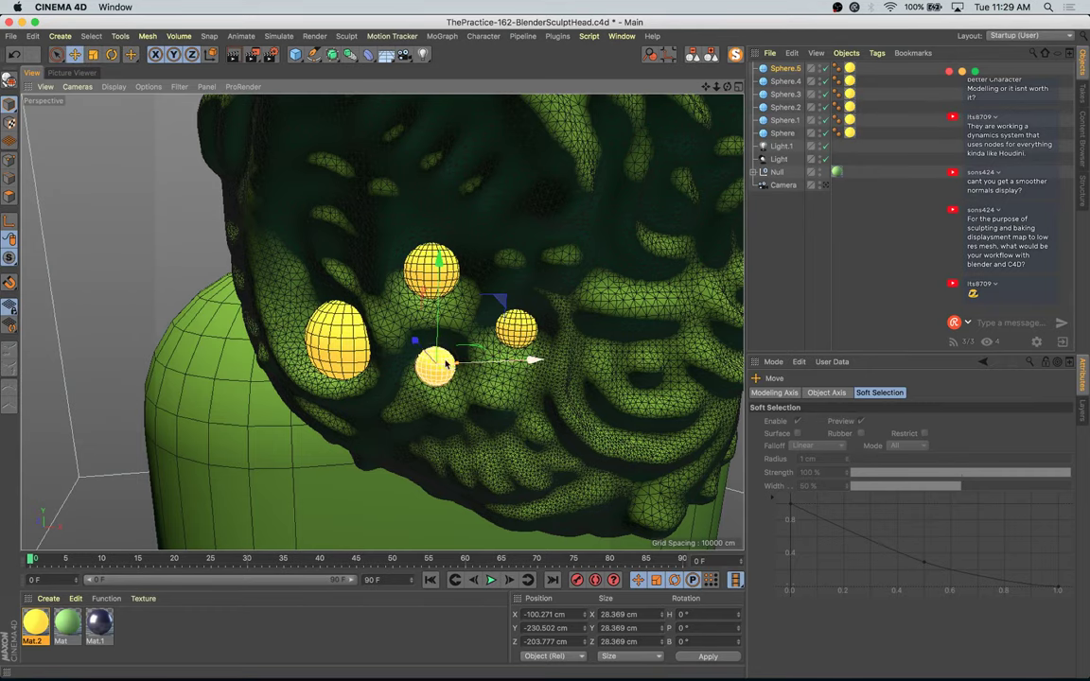
Step: Move the innermost jaw sphere to about X -47, Y -201, Z -221 cm and return to the camera view
{"action": "left_click", "coordinate": [516, 326]}
{"action": "left_click_drag", "start_coordinate": [516, 327], "coordinate": [561, 271], "text": "alt"}
{"action": "left_click_drag", "start_coordinate": [481, 337], "coordinate": [488, 339]}
{"action": "left_click", "coordinate": [826, 185]}
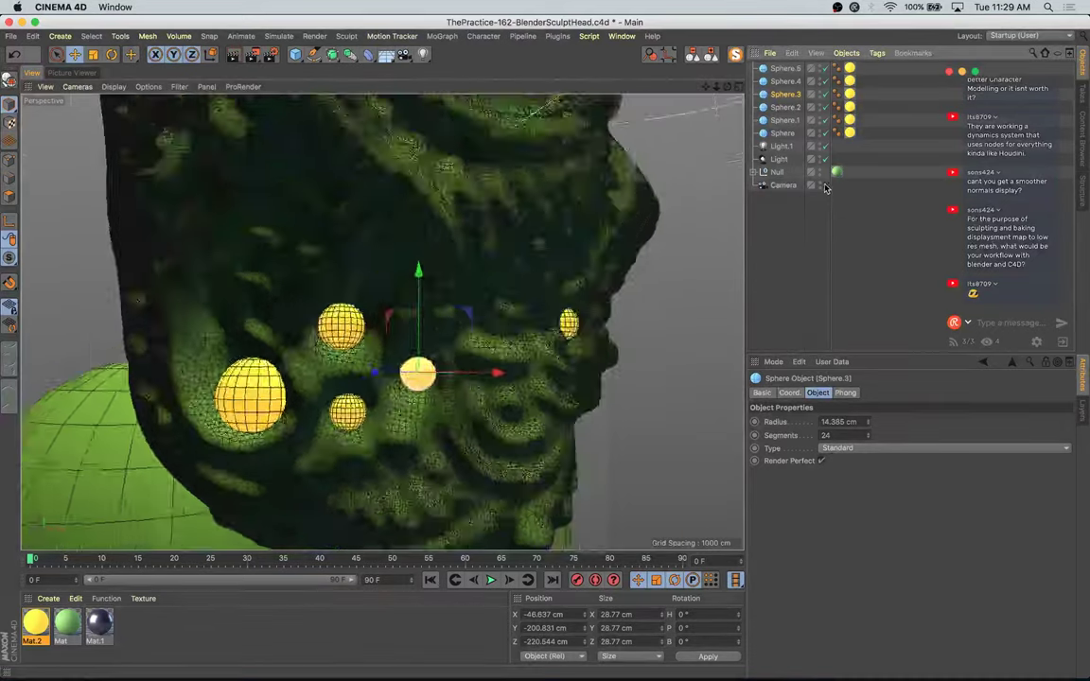
Step: Adjust the lone sphere on the opposite cheek to about Y -151, Z -217 cm so it sits on the surface
{"action": "left_click", "coordinate": [460, 403]}
{"action": "left_click", "coordinate": [450, 398]}
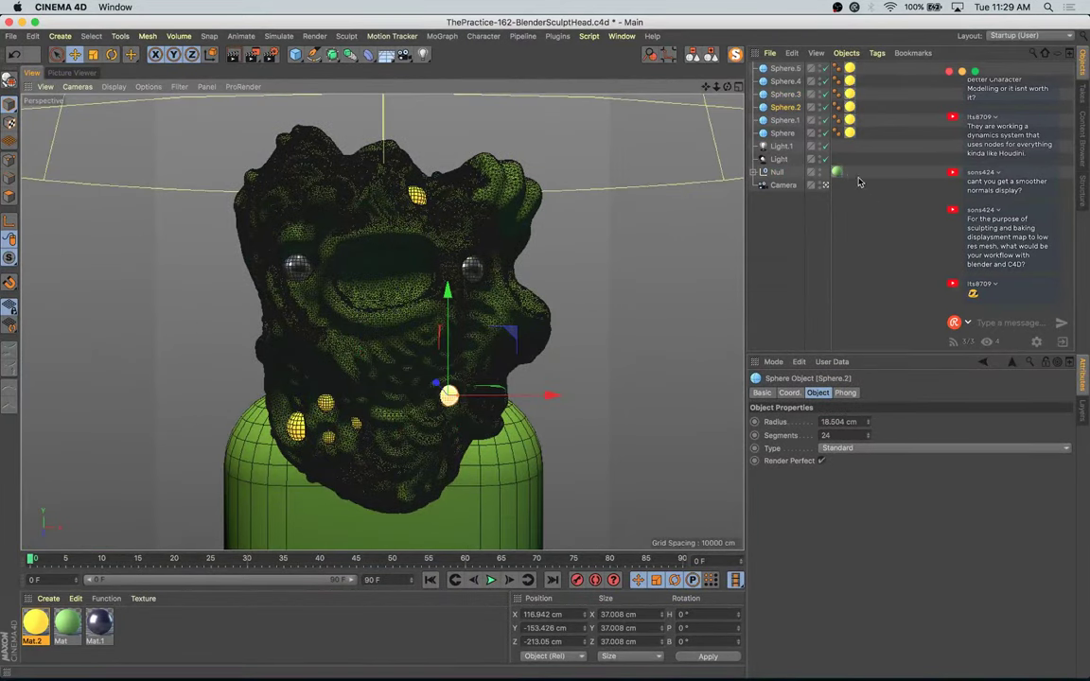
{"action": "left_click", "coordinate": [826, 185]}
{"action": "key", "text": "s"}
{"action": "mouse_move", "coordinate": [735, 337]}
{"action": "left_mouse_down", "text": "alt"}
{"action": "mouse_move", "coordinate": [518, 355]}
{"action": "mouse_move", "coordinate": [596, 356]}
{"action": "left_mouse_up", "text": "alt"}
{"action": "left_click_drag", "start_coordinate": [502, 276], "coordinate": [503, 267]}
{"action": "left_click_drag", "start_coordinate": [523, 323], "coordinate": [519, 326]}
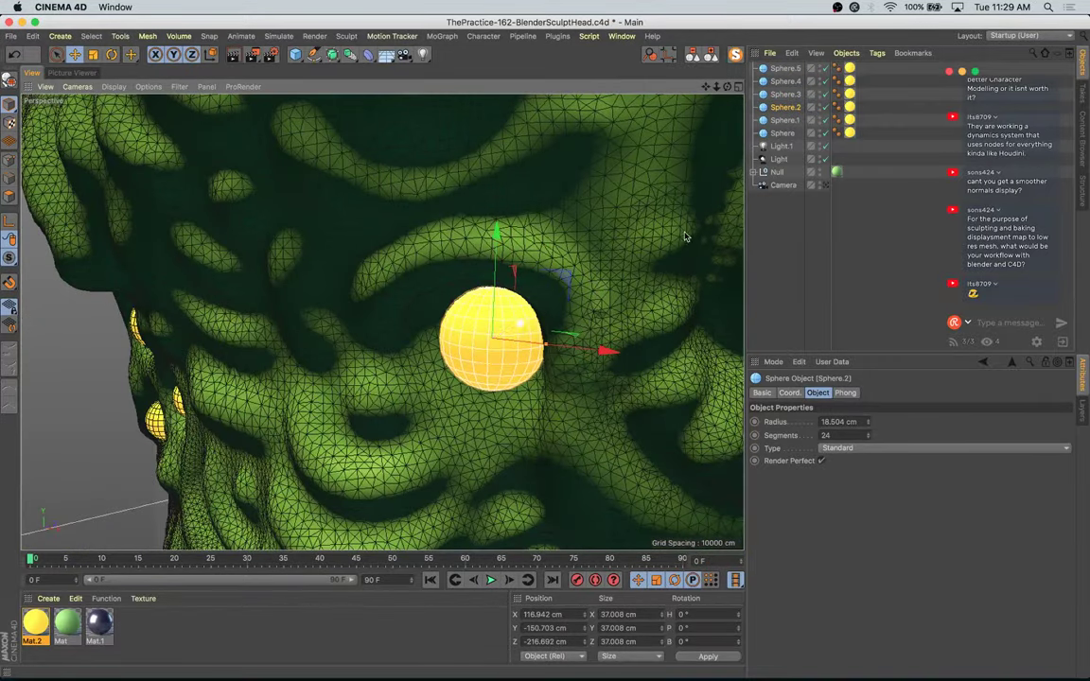
{"action": "left_click", "coordinate": [826, 186]}
Step: Copy the forehead sphere into the small hole beside it at about X 119, Y 218, Z -191 cm and scale the copy to about 21.5 cm
{"action": "left_click", "coordinate": [827, 187]}
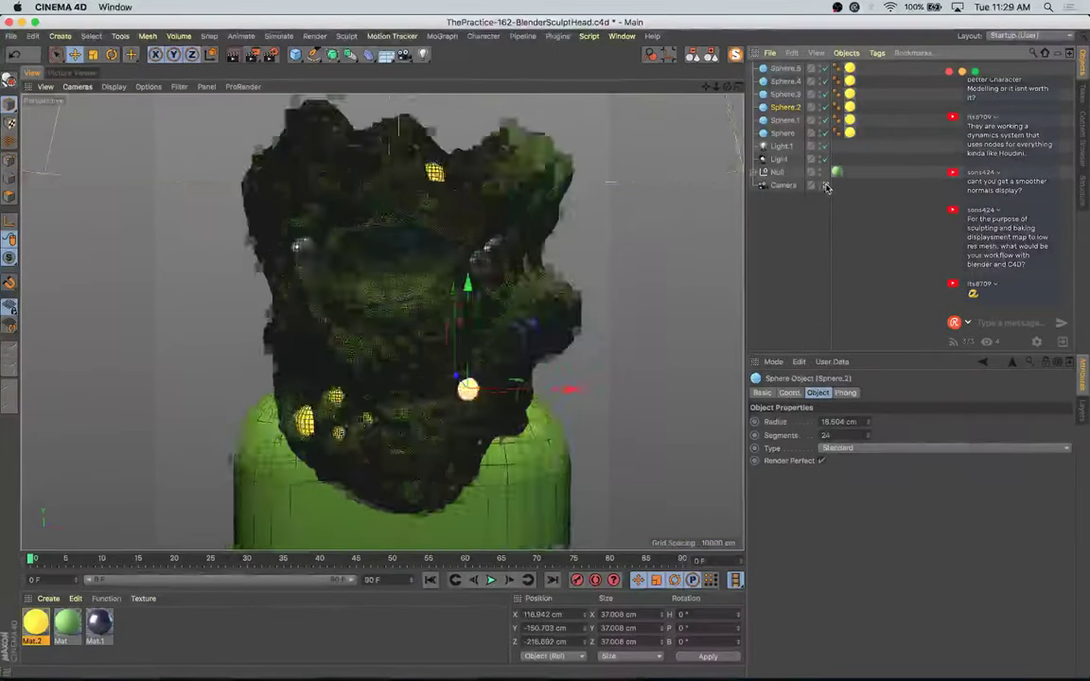
{"action": "scroll", "coordinate": [601, 243], "scroll_direction": "down", "scroll_amount": 6}
{"action": "mouse_move", "coordinate": [601, 243]}
{"action": "left_mouse_down", "text": "alt"}
{"action": "mouse_move", "coordinate": [584, 370]}
{"action": "mouse_move", "coordinate": [500, 319]}
{"action": "mouse_move", "coordinate": [556, 316]}
{"action": "mouse_move", "coordinate": [577, 288]}
{"action": "mouse_move", "coordinate": [479, 325]}
{"action": "left_mouse_up", "text": "alt"}
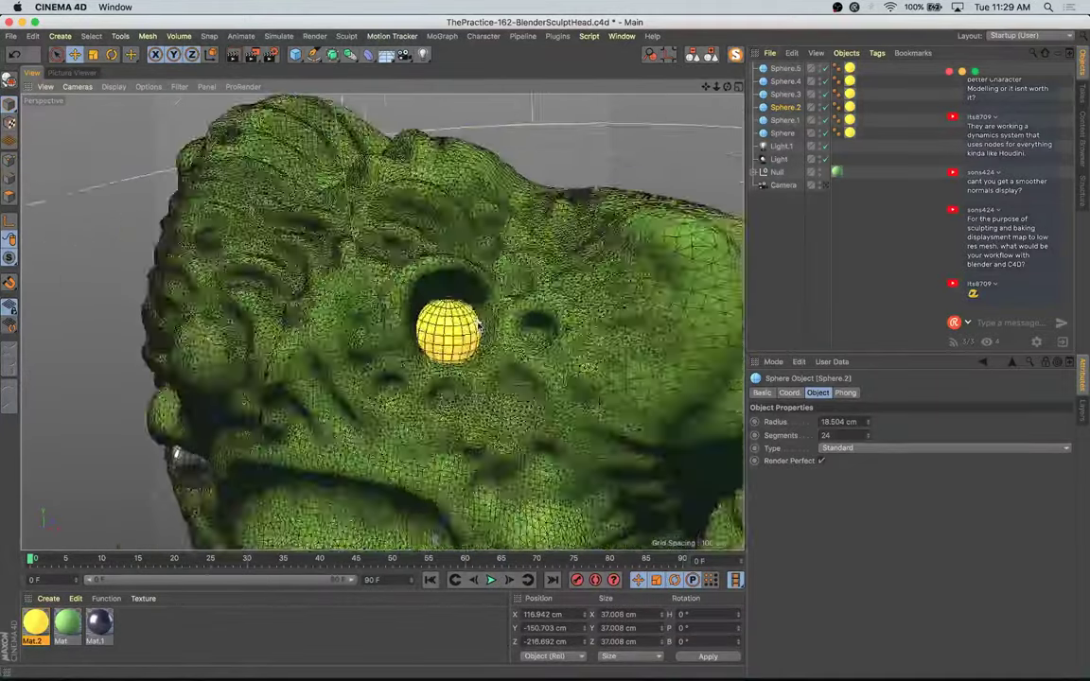
{"action": "scroll", "coordinate": [479, 325], "scroll_direction": "up", "scroll_amount": 3}
{"action": "left_click", "coordinate": [455, 337]}
{"action": "left_click_drag", "start_coordinate": [543, 354], "coordinate": [667, 373], "text": "ctrl"}
{"action": "key", "text": "t"}
{"action": "left_click_drag", "start_coordinate": [710, 320], "coordinate": [637, 315]}
{"action": "key", "text": "e"}
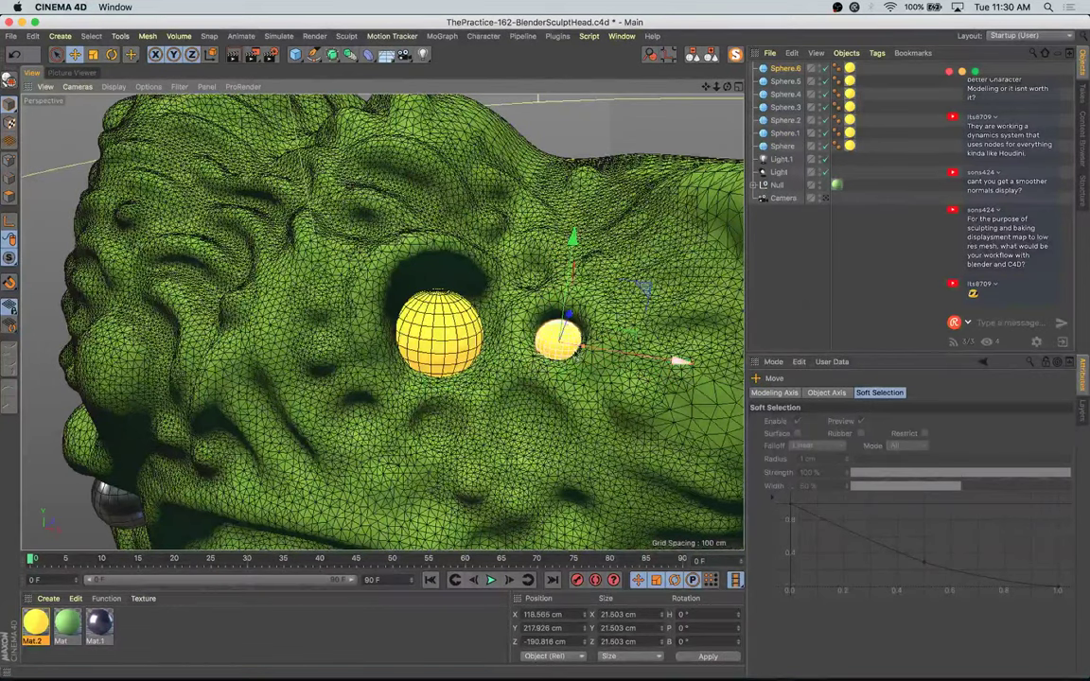
Step: Place a copy of the small forehead sphere below the large one at about X 69, Y 171, Z -224 cm and scale it to about 21 cm
{"action": "mouse_move", "coordinate": [574, 322]}
{"action": "left_mouse_down", "text": "alt"}
{"action": "mouse_move", "coordinate": [542, 319]}
{"action": "mouse_move", "coordinate": [554, 251]}
{"action": "left_mouse_up", "text": "alt"}
{"action": "left_click_drag", "start_coordinate": [627, 267], "coordinate": [501, 339]}
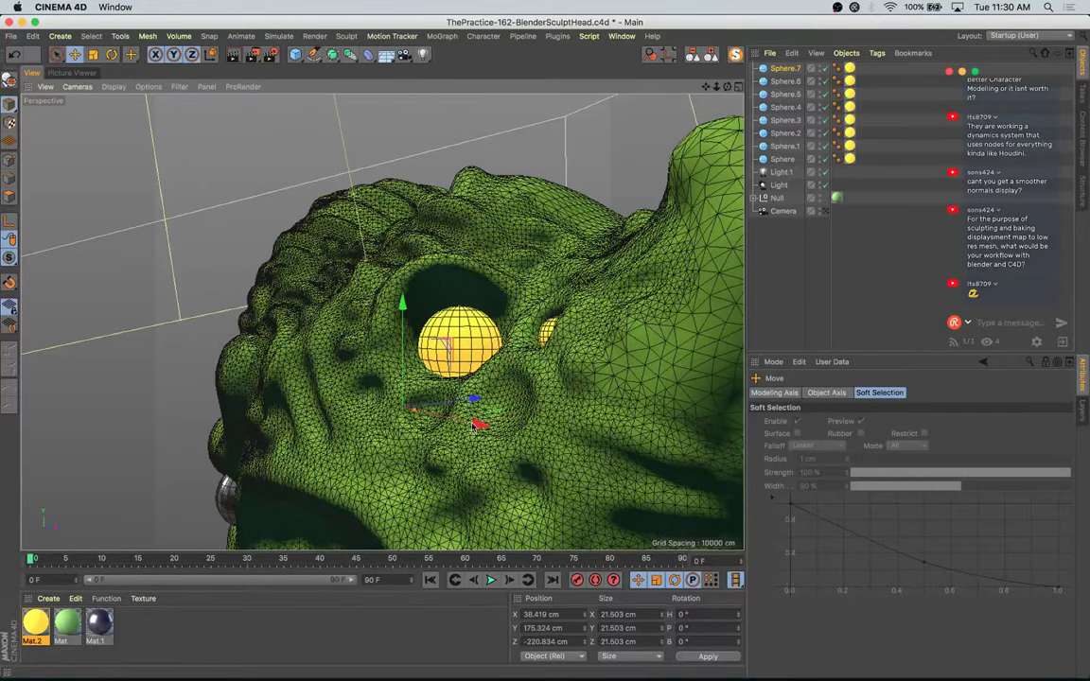
{"action": "left_click_drag", "start_coordinate": [504, 443], "coordinate": [640, 454]}
{"action": "key", "text": "t"}
{"action": "key", "text": "e"}
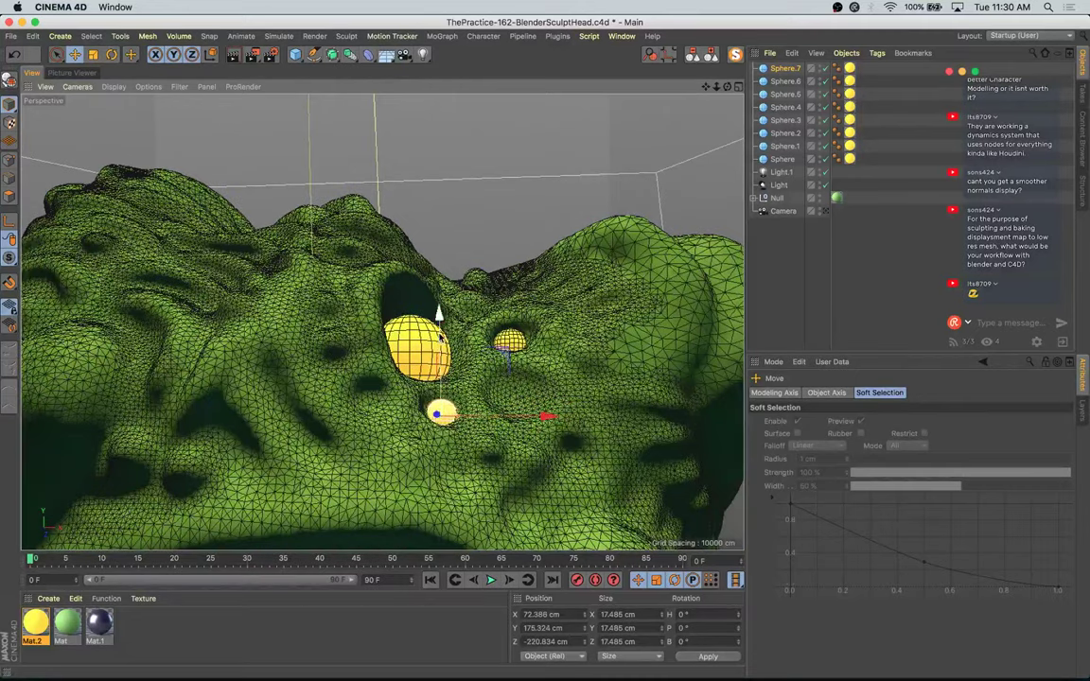
{"action": "left_click_drag", "start_coordinate": [438, 316], "coordinate": [438, 322]}
{"action": "left_click_drag", "start_coordinate": [473, 386], "coordinate": [455, 465], "text": "alt"}
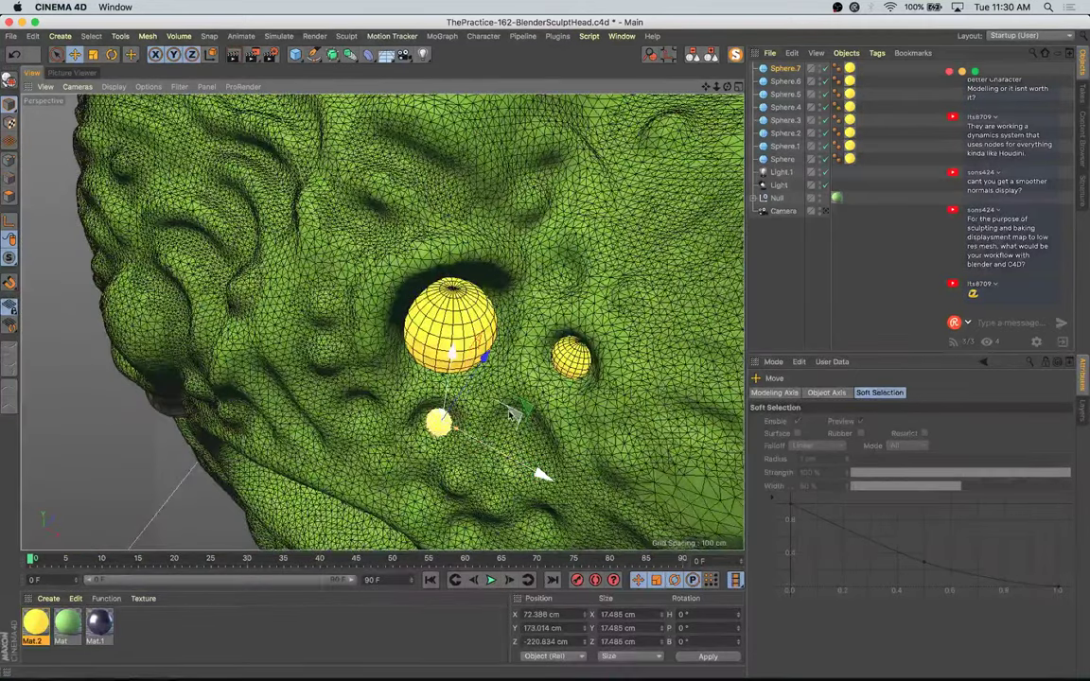
{"action": "left_click_drag", "start_coordinate": [514, 414], "coordinate": [602, 358]}
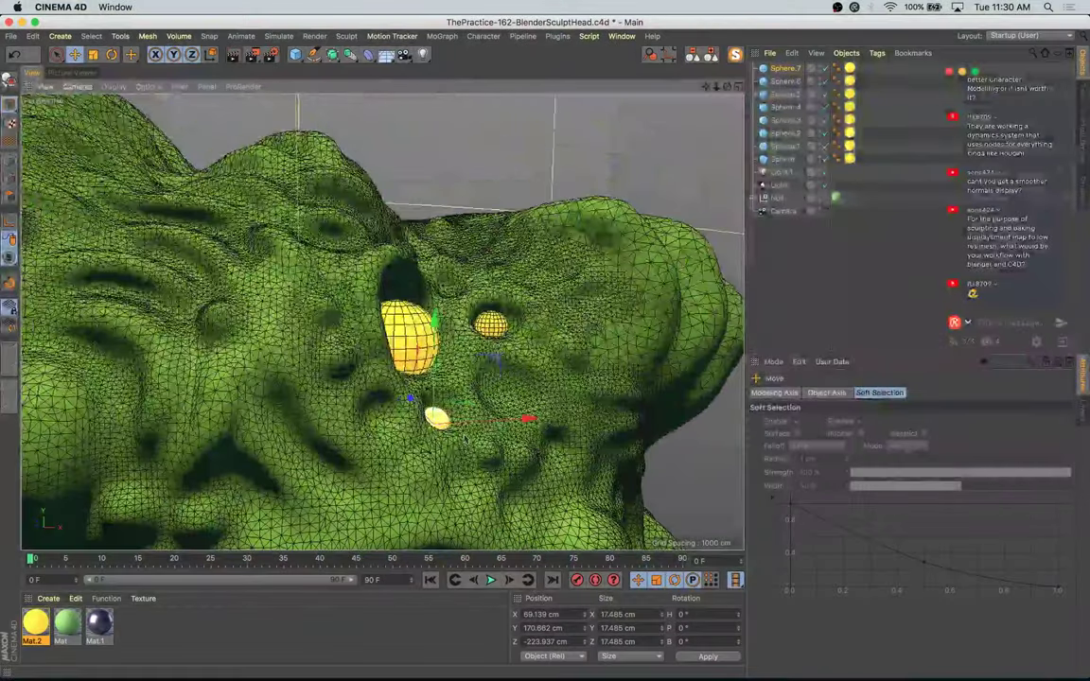
{"action": "left_click", "coordinate": [826, 210]}
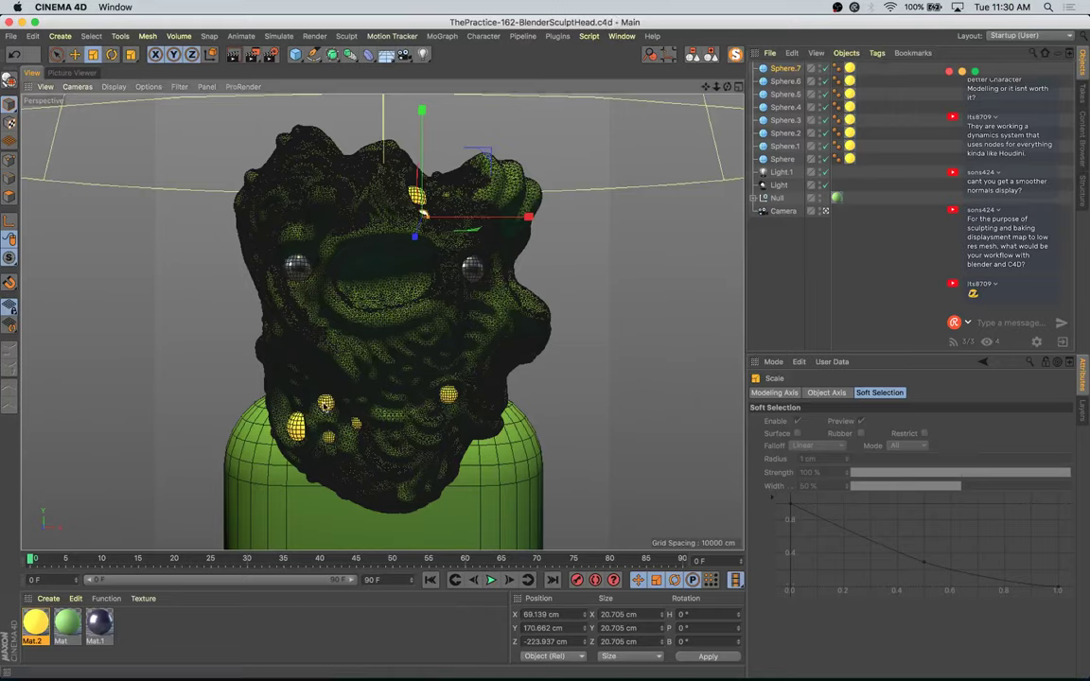
Step: Check from the side how the lone cheek sphere sits on the head, and render the camera view to the Picture Viewer
{"action": "left_click", "coordinate": [452, 394]}
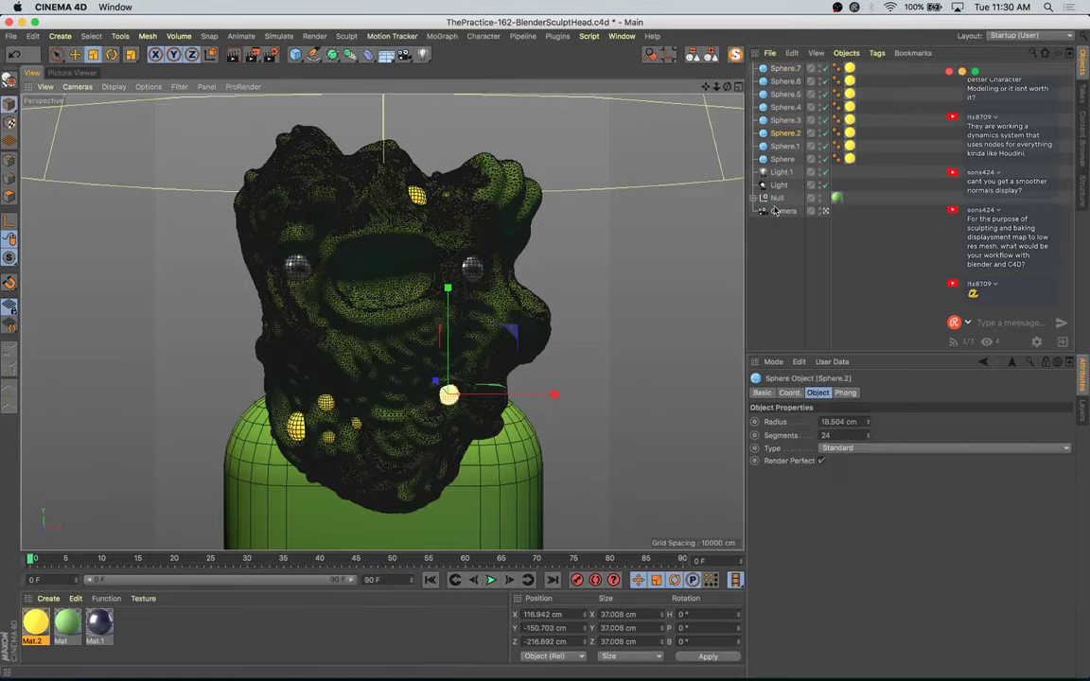
{"action": "key", "text": "o"}
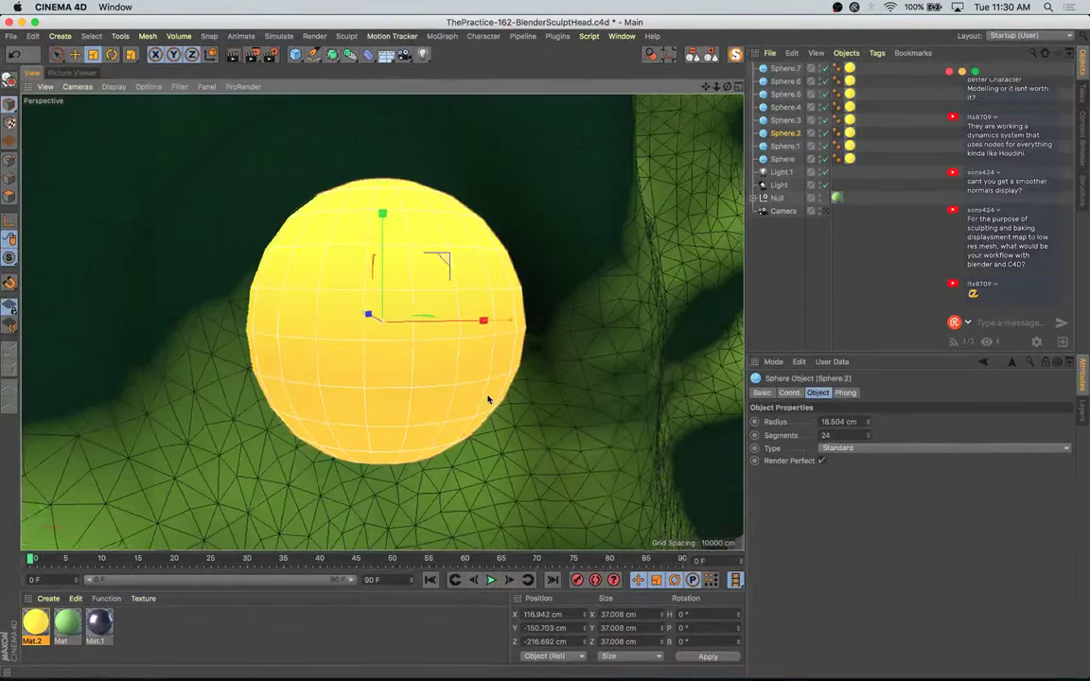
{"action": "scroll", "coordinate": [396, 382], "scroll_direction": "down", "scroll_amount": 6}
{"action": "left_click_drag", "start_coordinate": [396, 382], "coordinate": [422, 332], "text": "alt"}
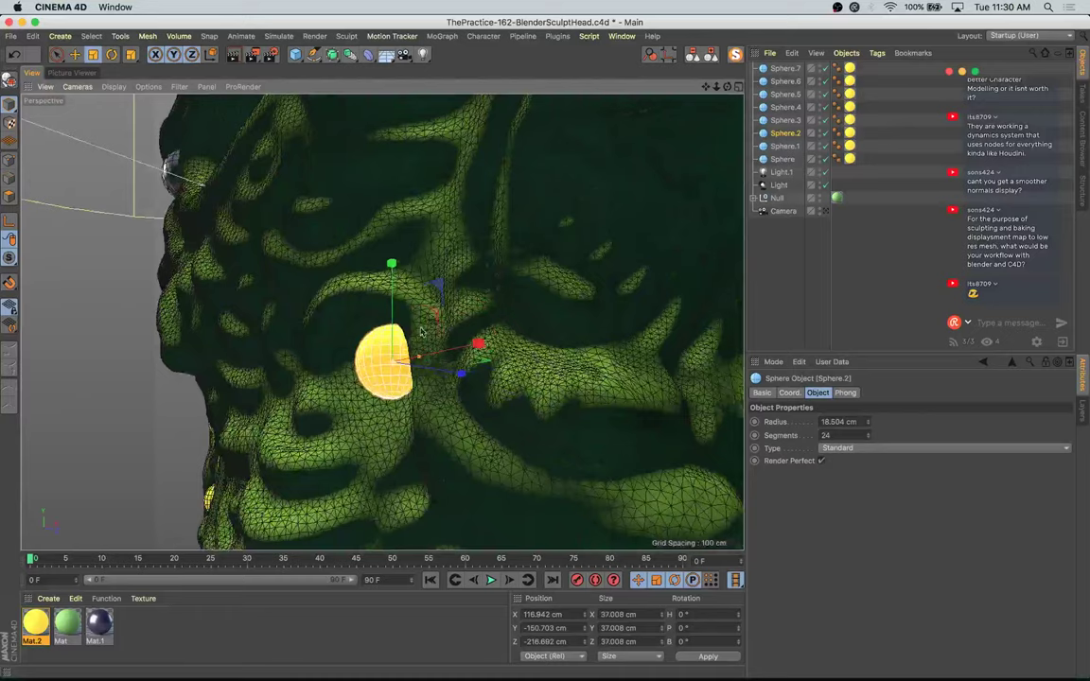
{"action": "left_click", "coordinate": [824, 211]}
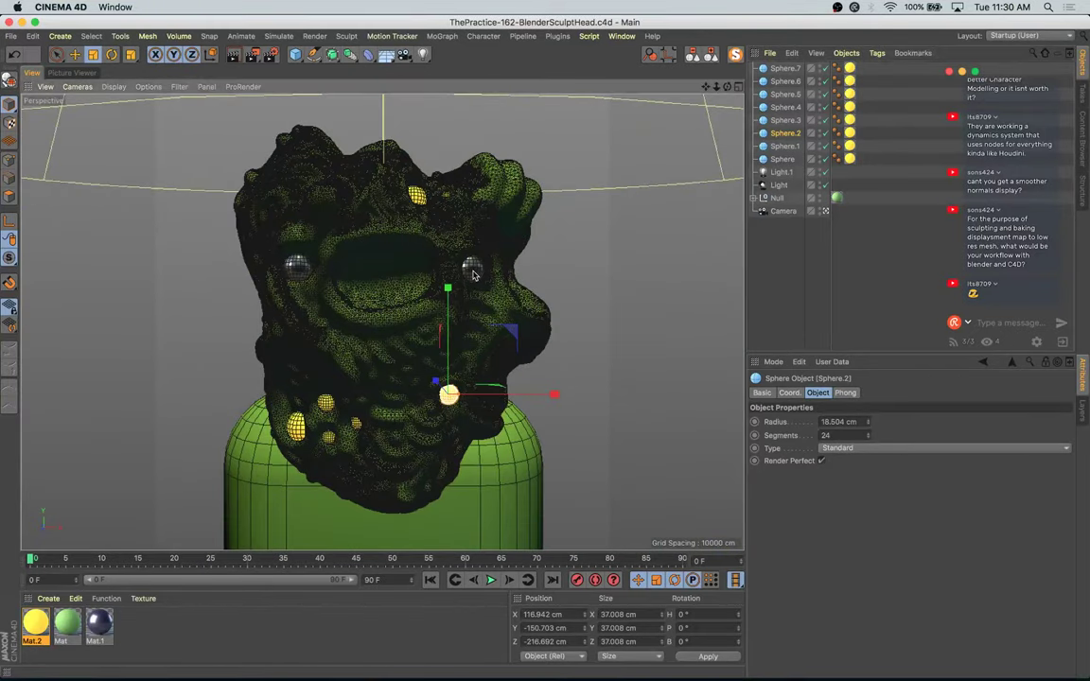
{"action": "key", "text": "shift+r"}
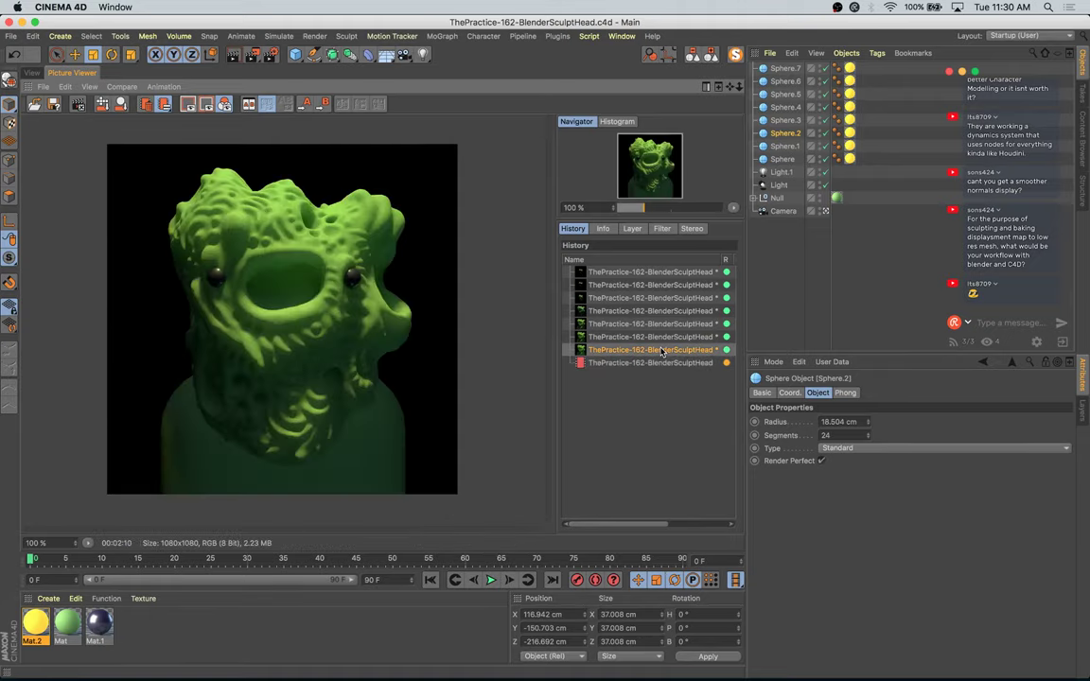
Step: Compare the render in progress with the previous renders in the history
{"action": "key", "text": "Up"}
{"action": "key", "text": "Down"}
{"action": "key", "text": "Down"}
{"action": "key", "text": "Up"}
{"action": "key", "text": "Up"}
{"action": "key", "text": "Down"}
{"action": "key", "text": "Down"}
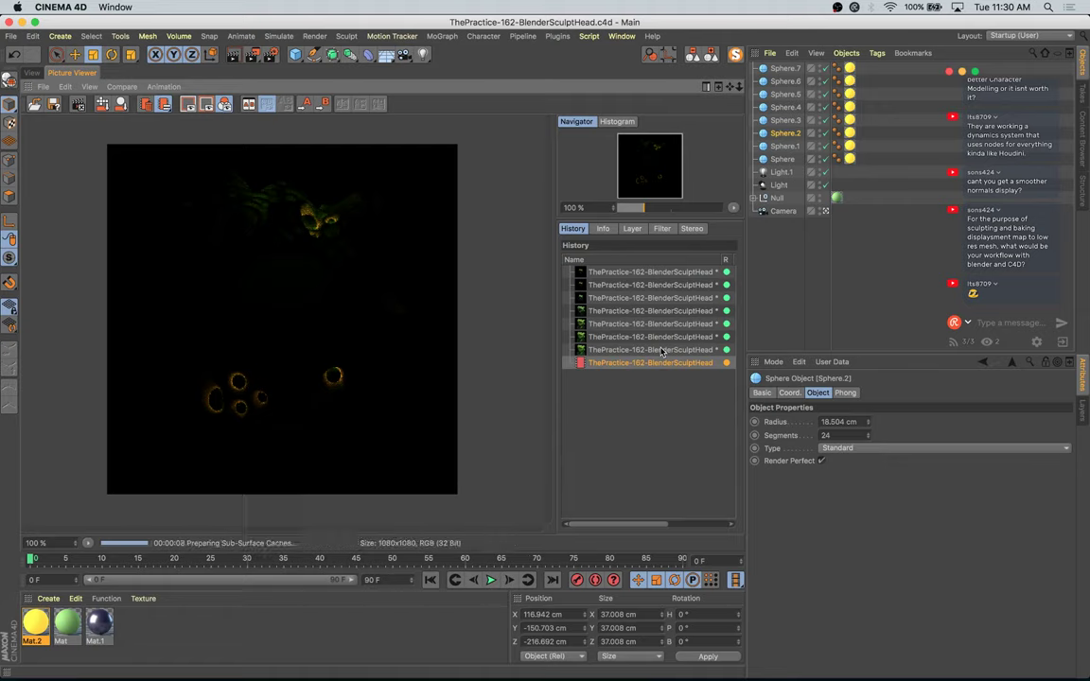
{"action": "left_click", "coordinate": [662, 350]}
{"action": "key", "text": "Down"}
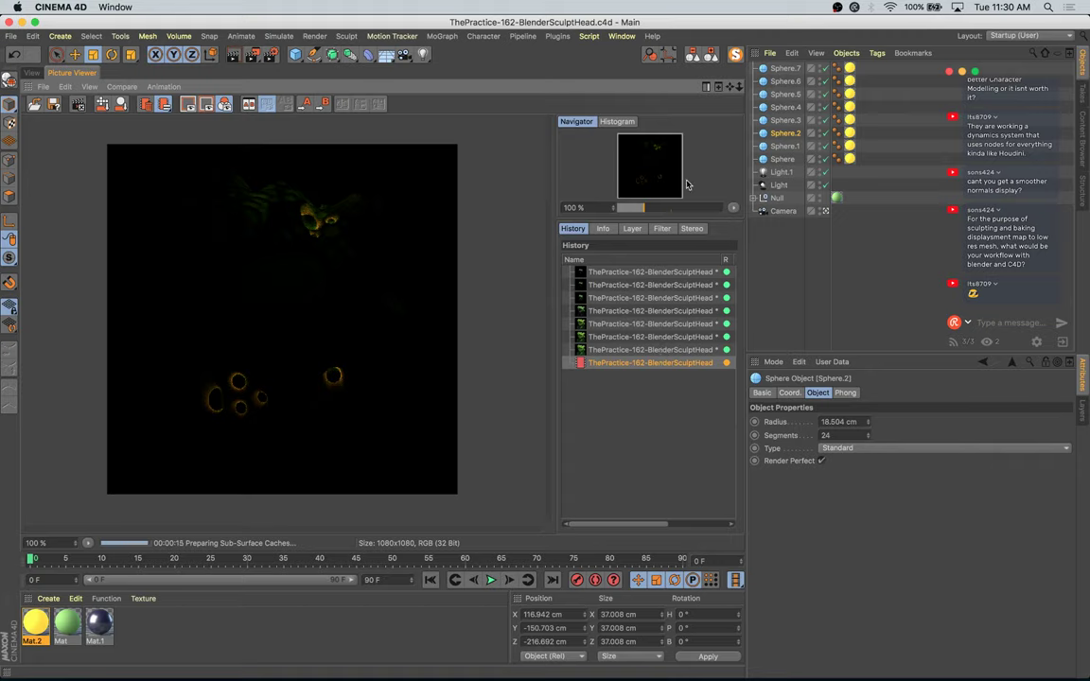
Step: Group all eight yellow spheres under one null, with the yellow material assigned to the null instead of to each individual sphere
{"action": "left_click", "coordinate": [781, 161], "text": "shift"}
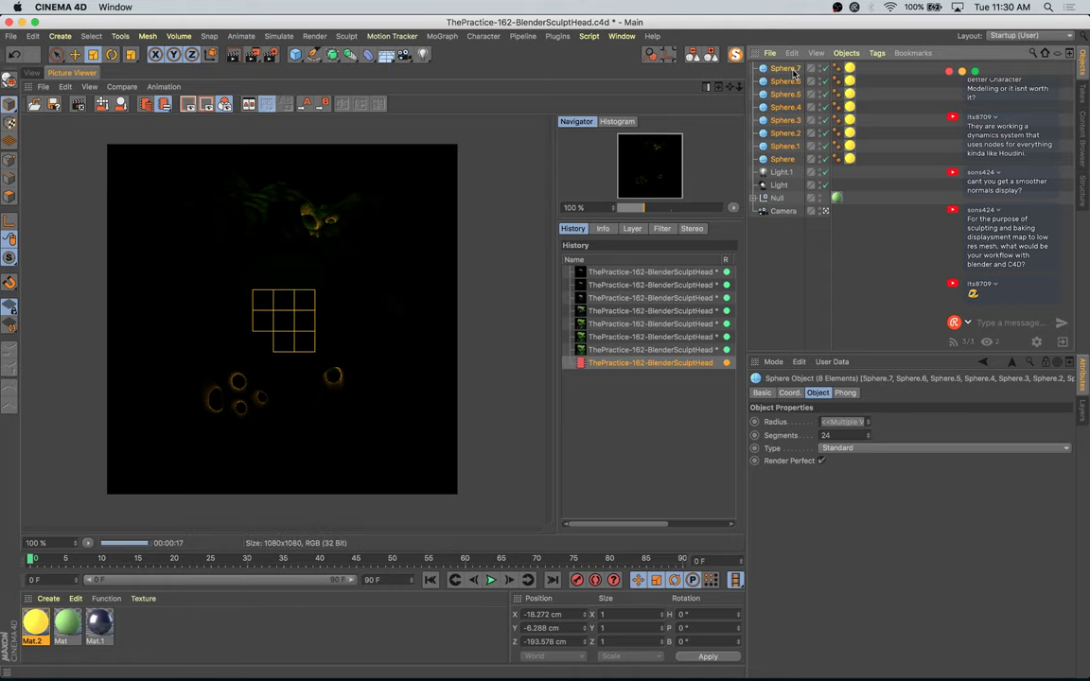
{"action": "key", "text": "alt+g"}
{"action": "left_click", "coordinate": [755, 68]}
{"action": "left_click_drag", "start_coordinate": [856, 82], "coordinate": [858, 189]}
{"action": "key", "text": "Delete"}
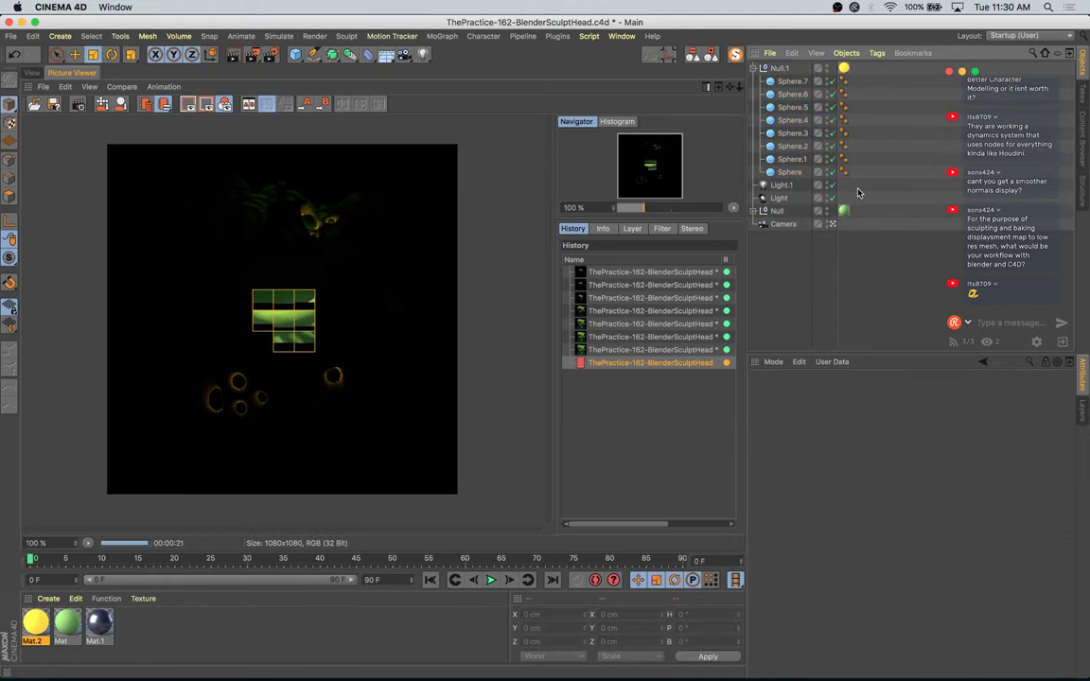
Step: Collapse the group of yellow spheres in the object hierarchy and save the project
{"action": "left_click", "coordinate": [758, 68]}
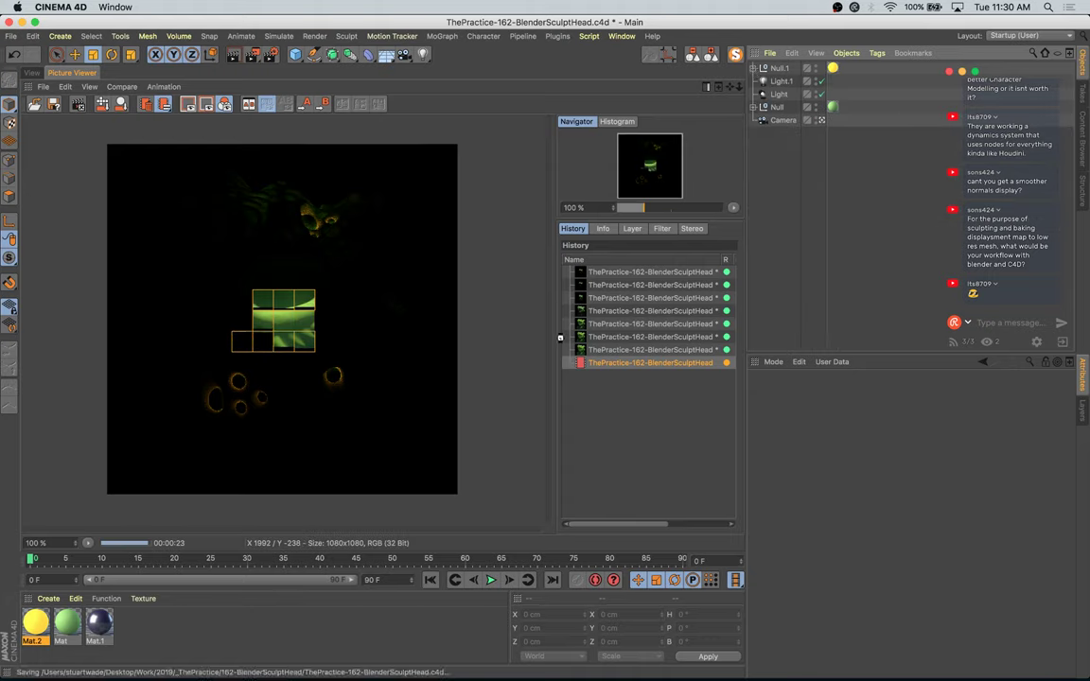
Step: Flip between the render in progress and the earlier square renders in the history to judge the effect of the yellow spheres
{"action": "left_click", "coordinate": [601, 352]}
{"action": "key", "text": "Up"}
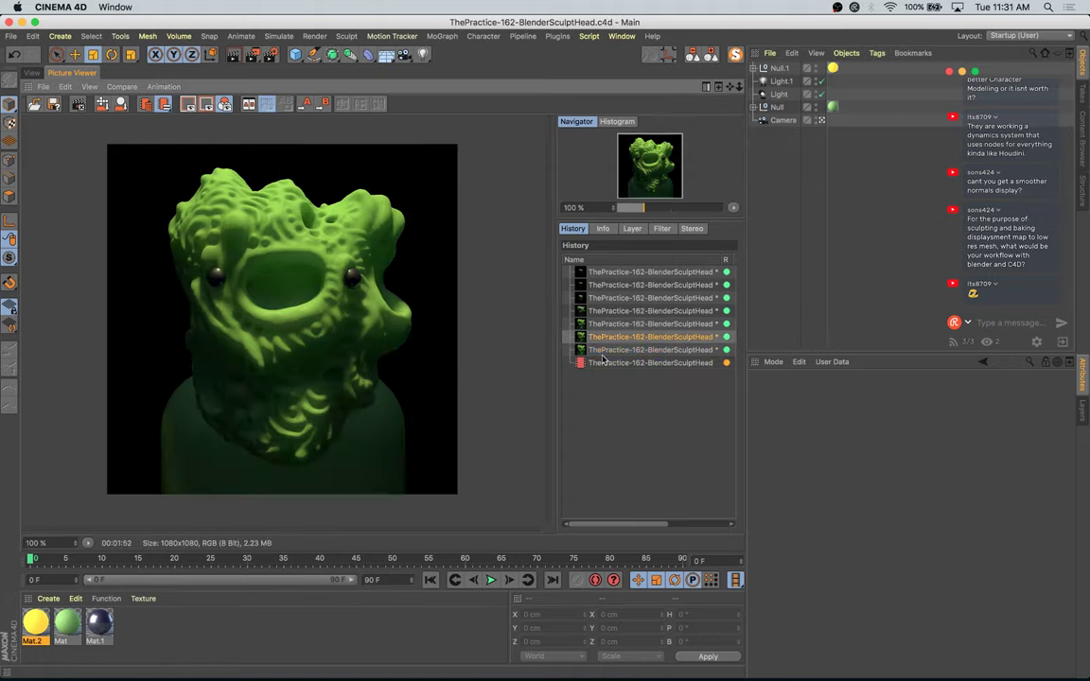
{"action": "key", "text": "Down"}
{"action": "key", "text": "Down"}
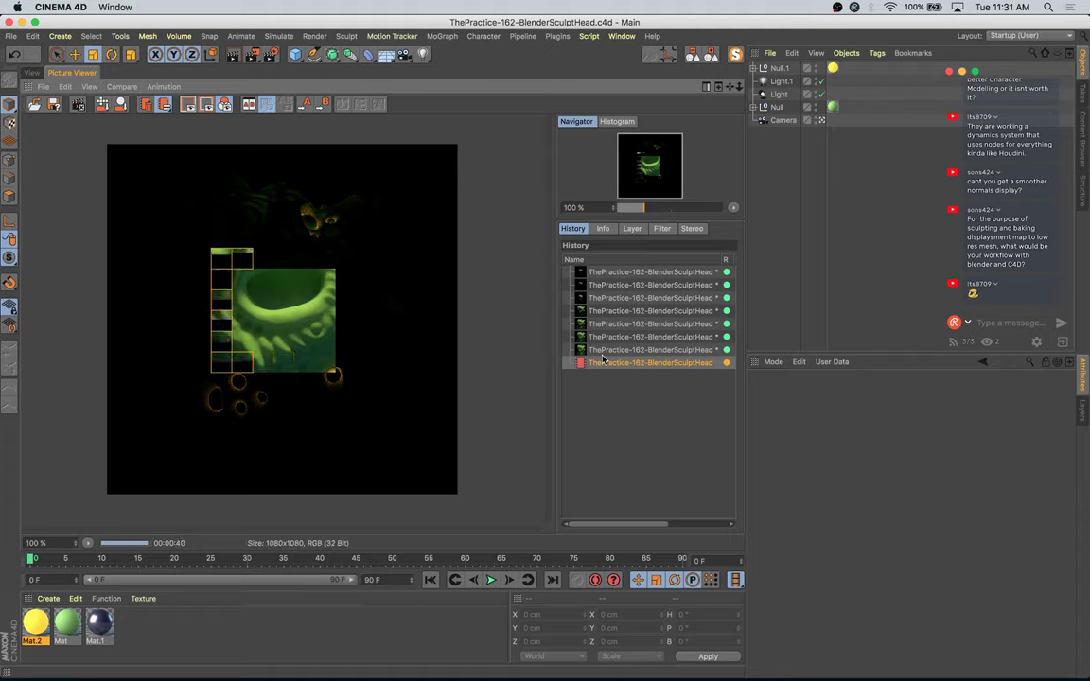
{"action": "left_click", "coordinate": [612, 351]}
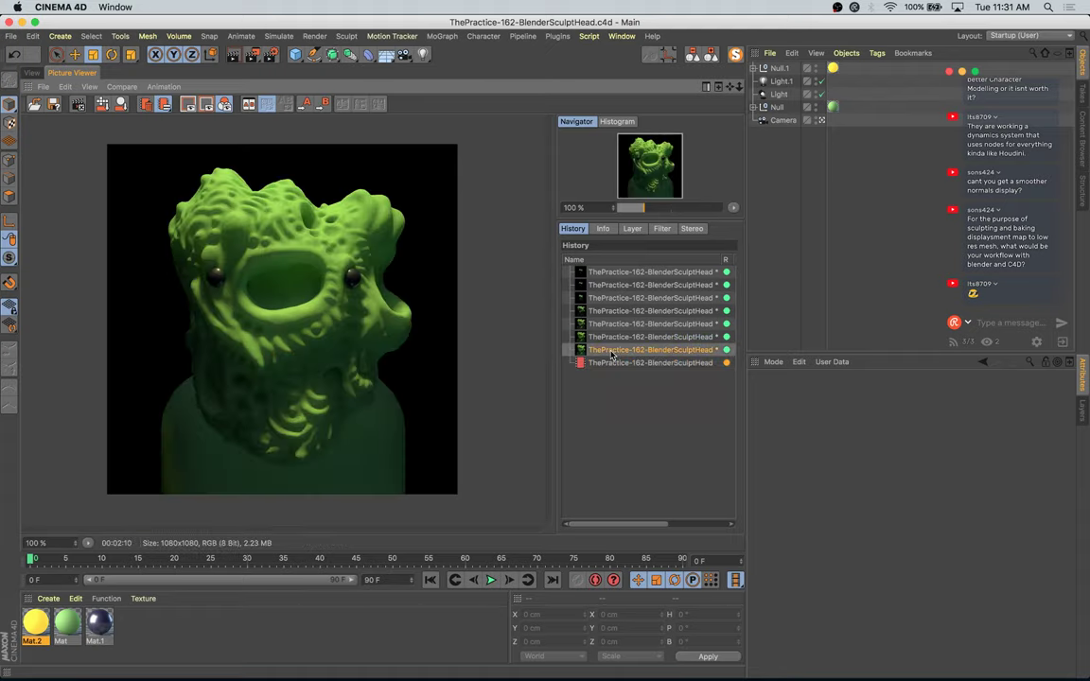
{"action": "key", "text": "Down"}
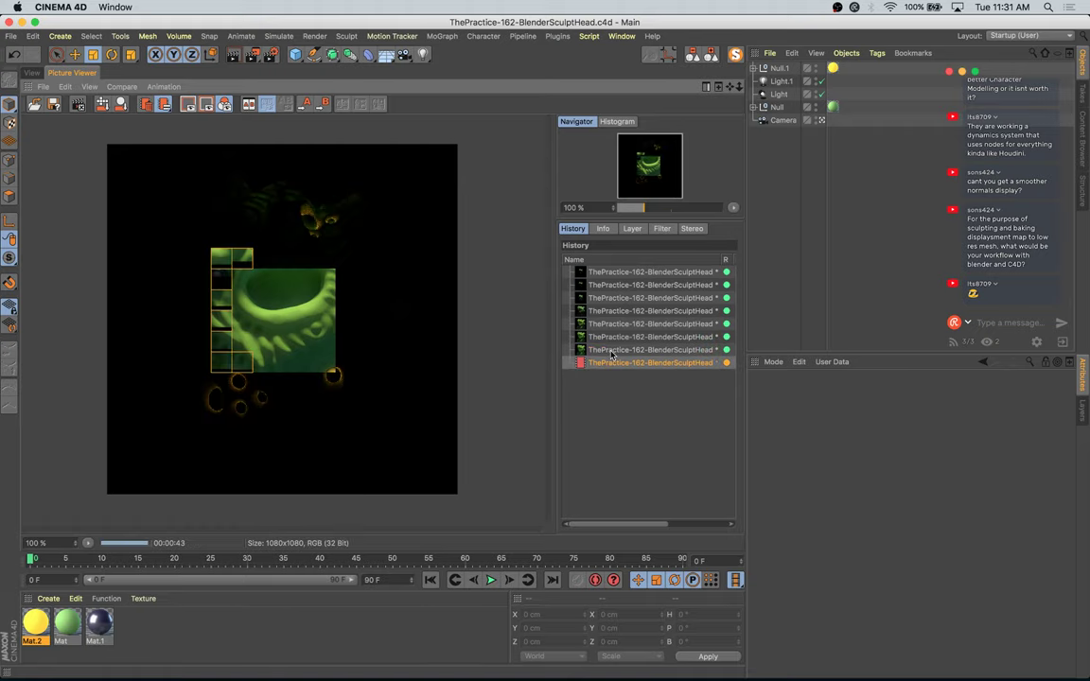
{"action": "left_click", "coordinate": [611, 350]}
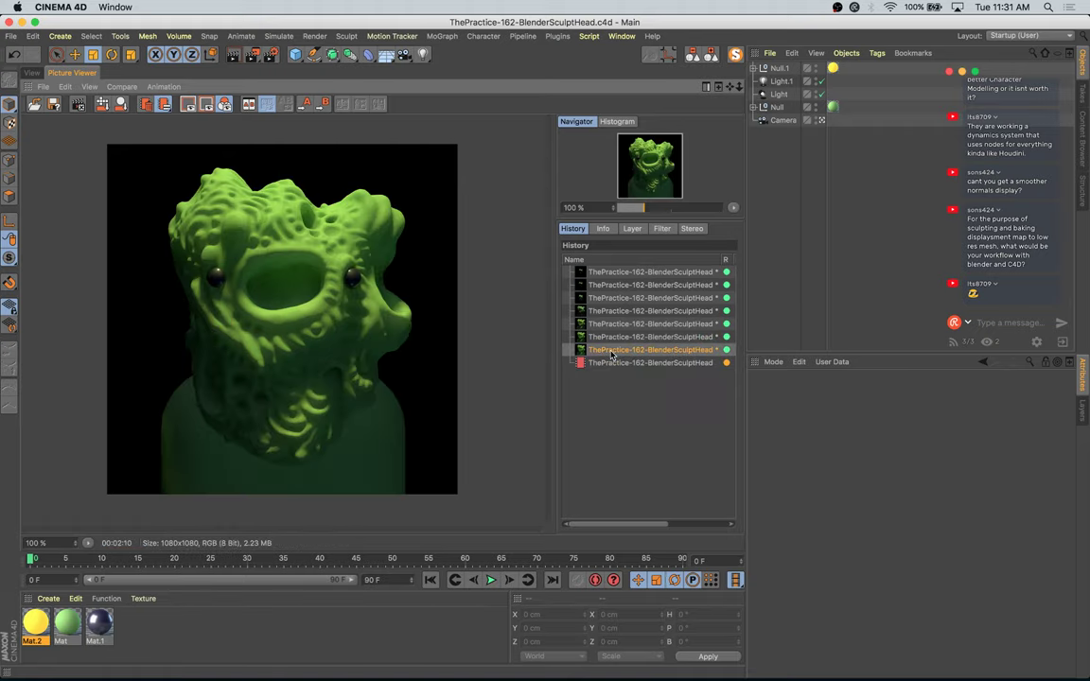
{"action": "key", "text": "Down"}
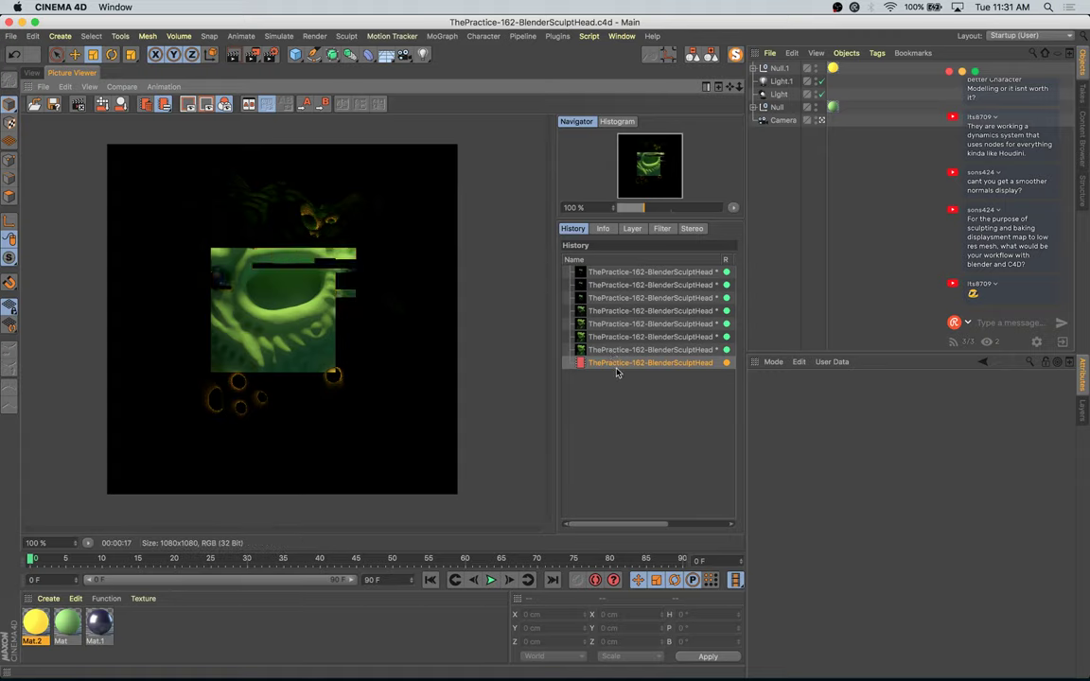
{"action": "key", "text": "Up"}
{"action": "key", "text": "Down"}
{"action": "key", "text": "Up"}
{"action": "key", "text": "Up"}
{"action": "key", "text": "Up"}
{"action": "key", "text": "Up"}
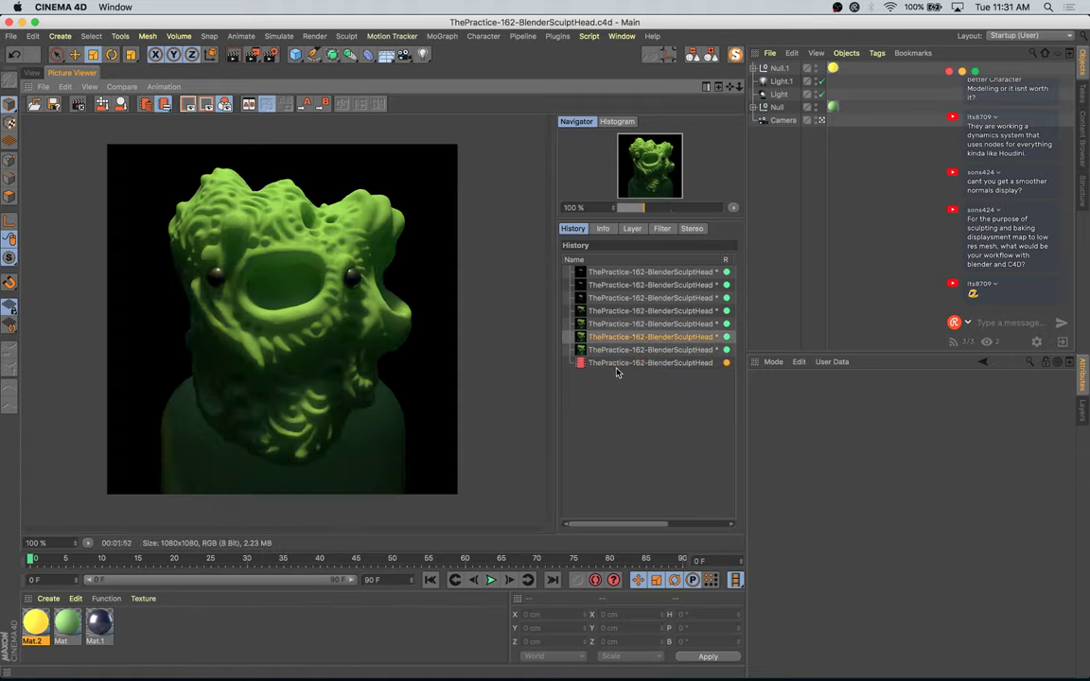
{"action": "key", "text": "Down"}
{"action": "key", "text": "Down"}
{"action": "key", "text": "Down"}
{"action": "key", "text": "Down"}
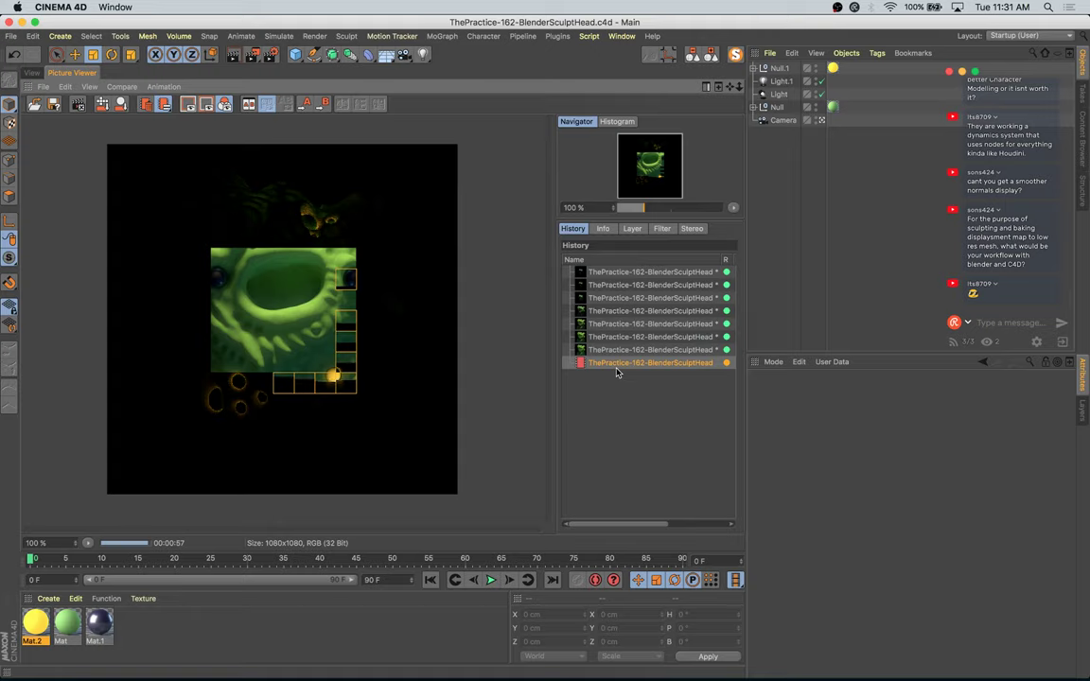
{"action": "key", "text": "Up"}
{"action": "key", "text": "Up"}
{"action": "key", "text": "Down"}
{"action": "key", "text": "Down"}
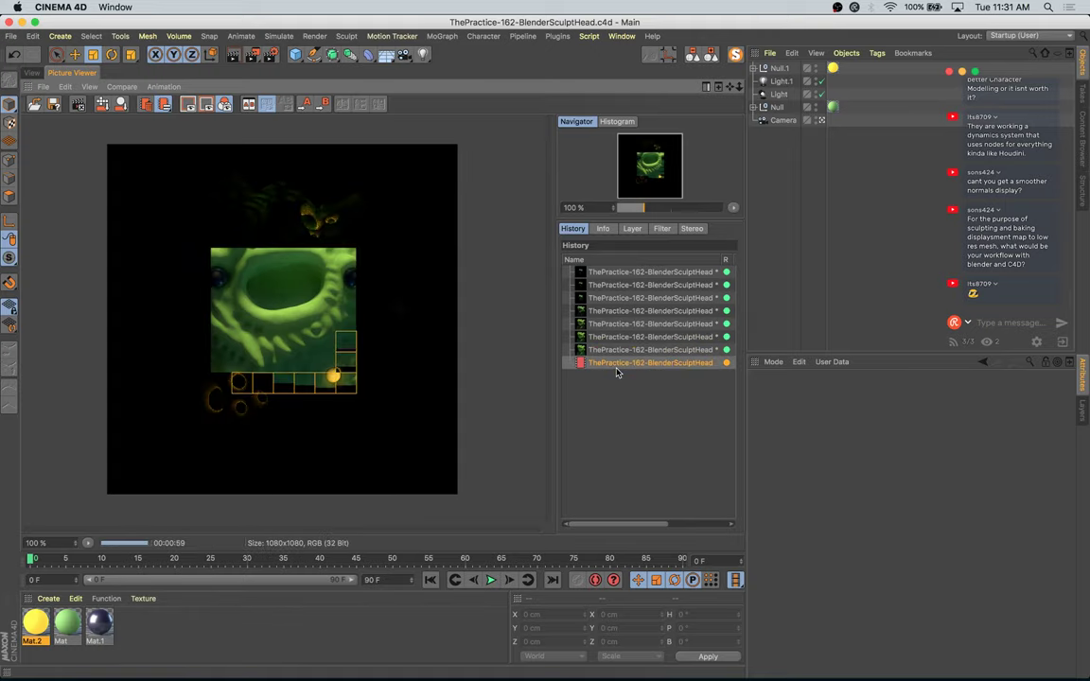
{"action": "key", "text": "Up"}
{"action": "key", "text": "Down"}
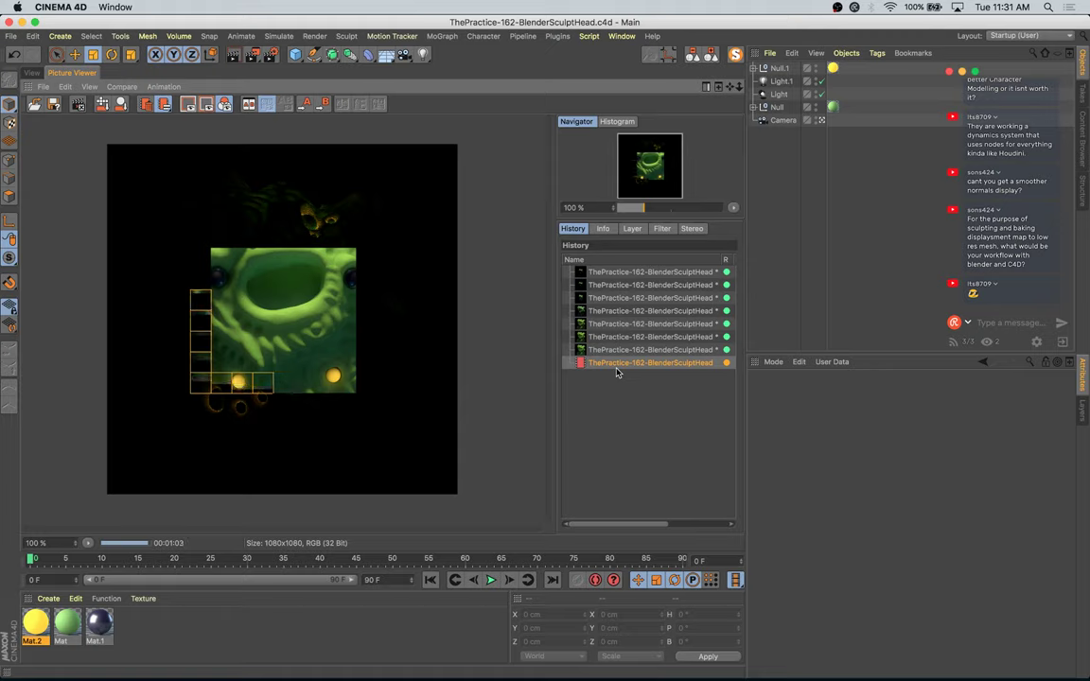
{"action": "key", "text": "Up"}
{"action": "key", "text": "Down"}
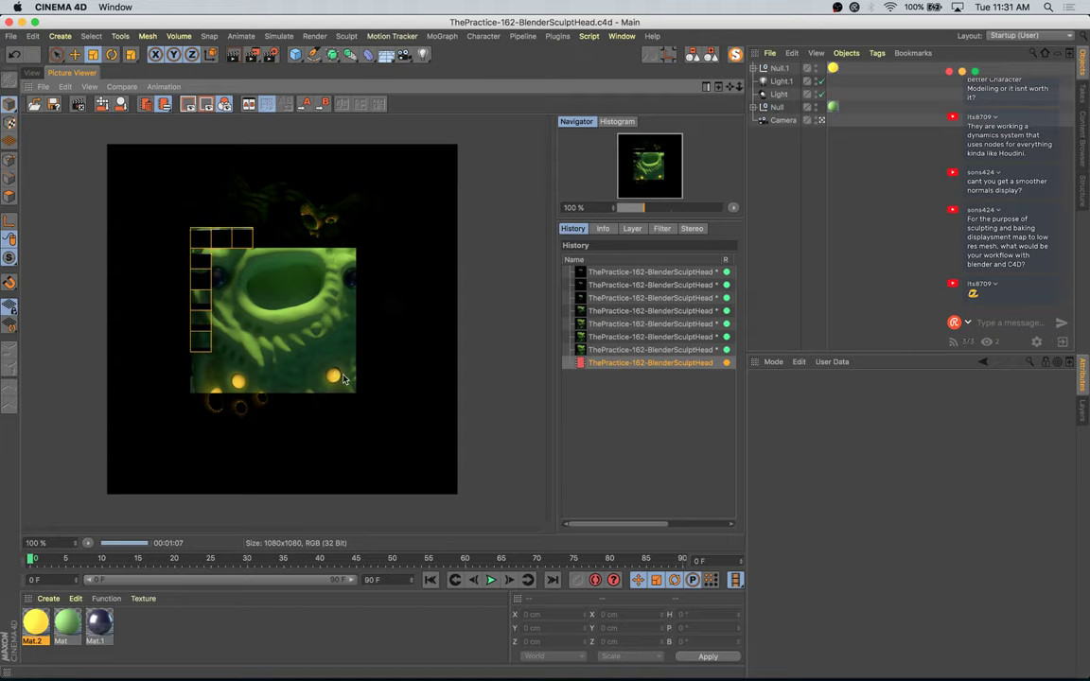
{"action": "key", "text": "Up"}
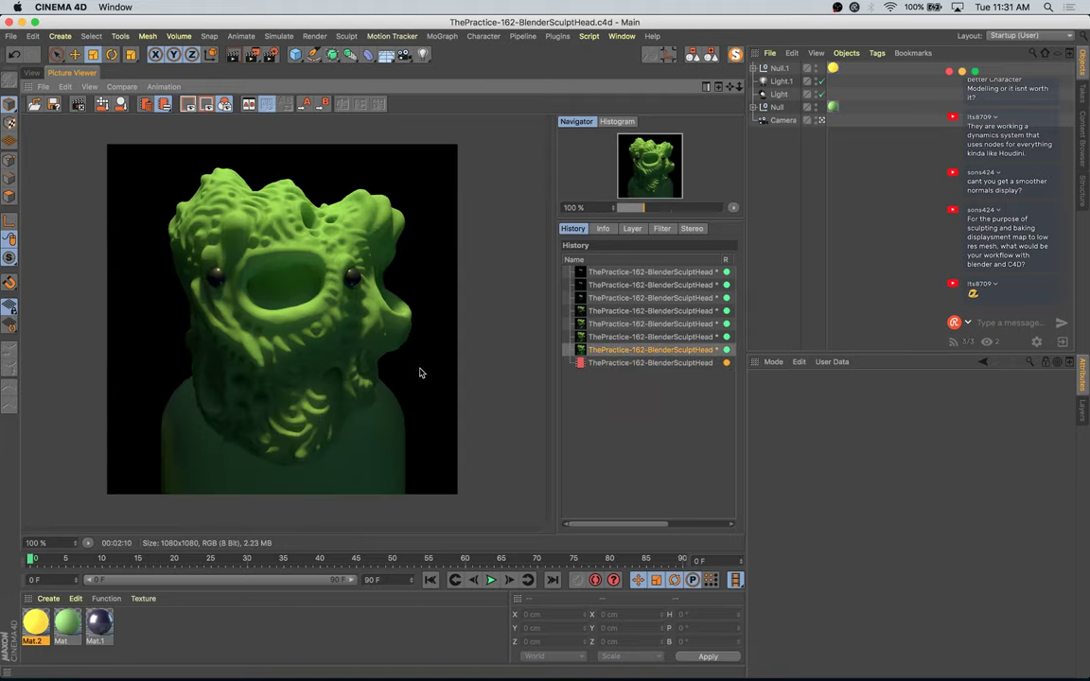
{"action": "key", "text": "Down"}
{"action": "key", "text": "Up"}
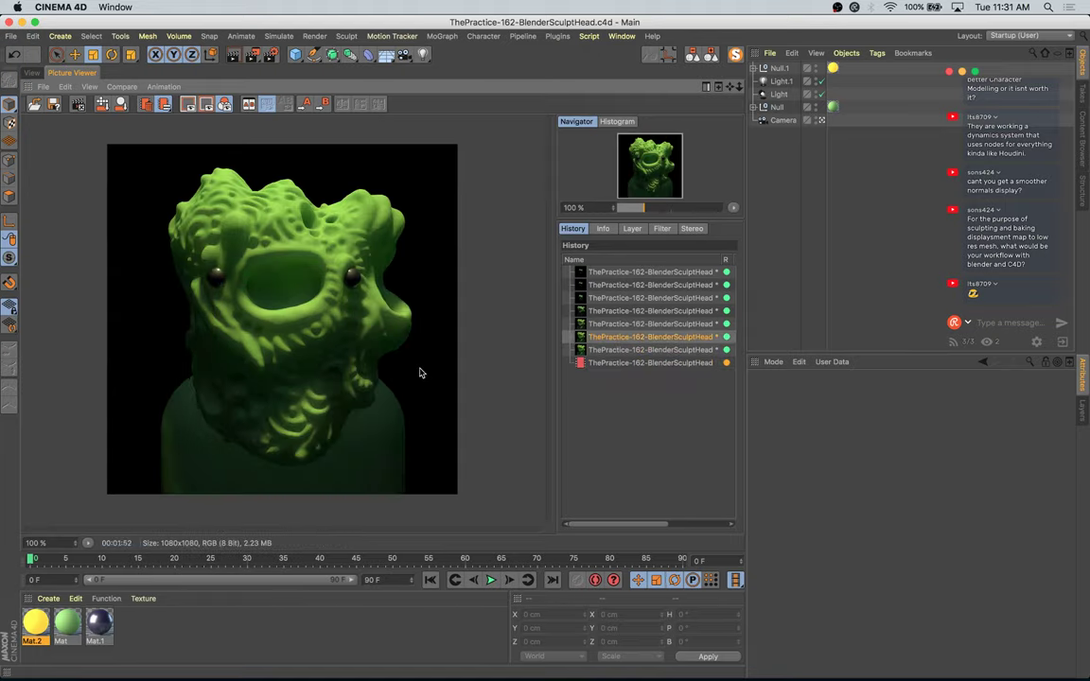
{"action": "key", "text": "Down"}
{"action": "key", "text": "Up"}
{"action": "key", "text": "Down"}
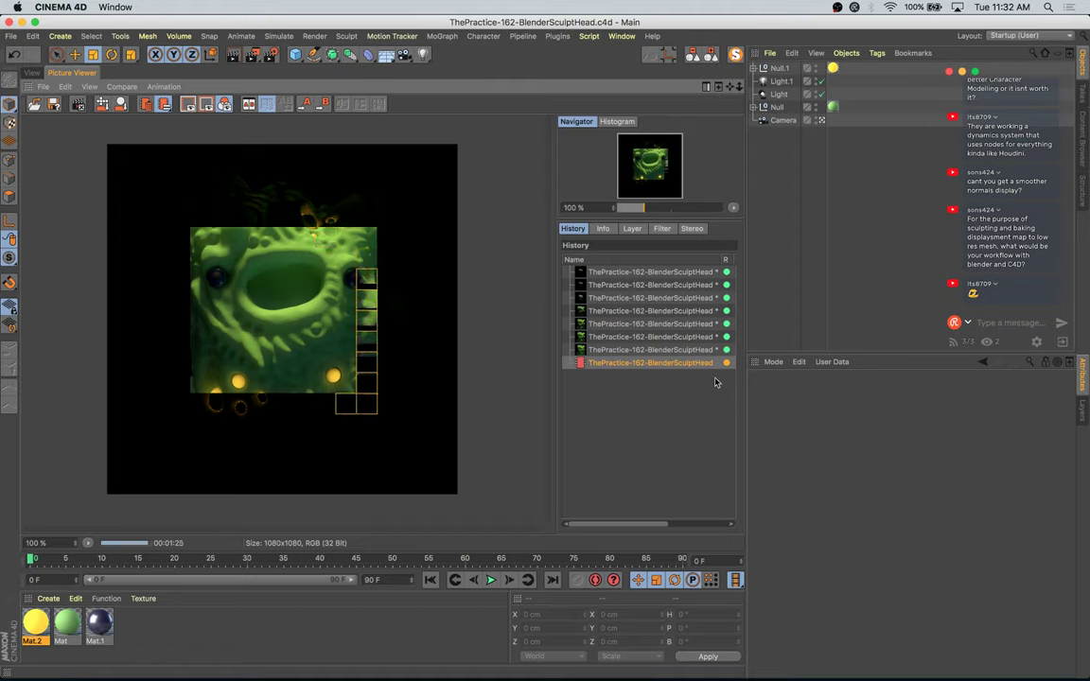
{"action": "left_click", "coordinate": [662, 350]}
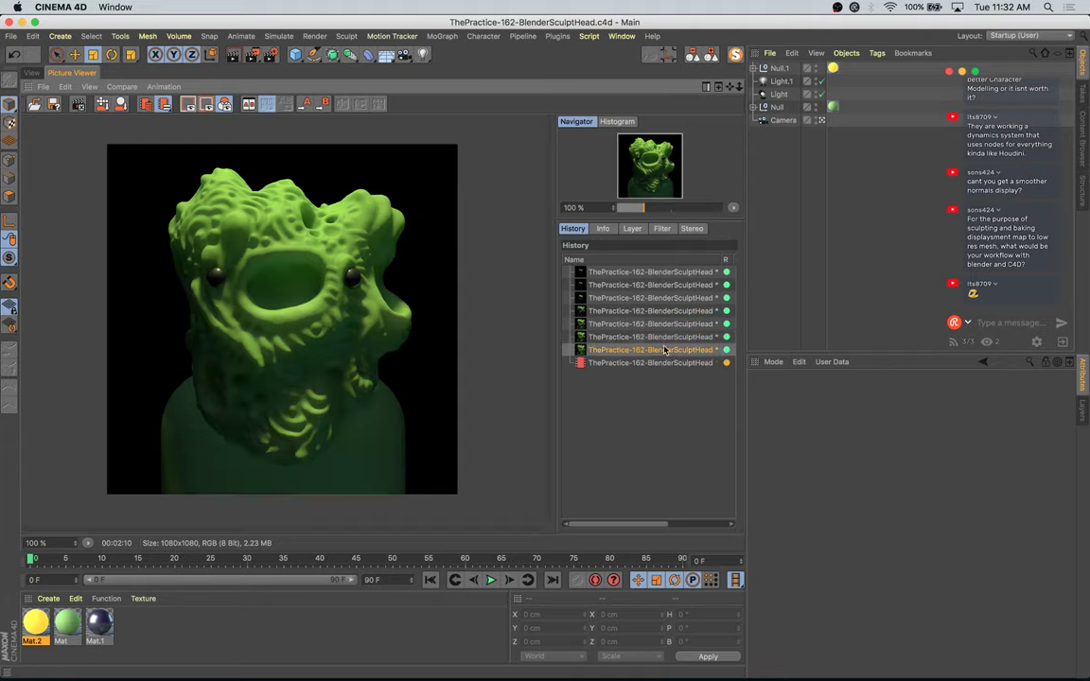
{"action": "left_click", "coordinate": [663, 362]}
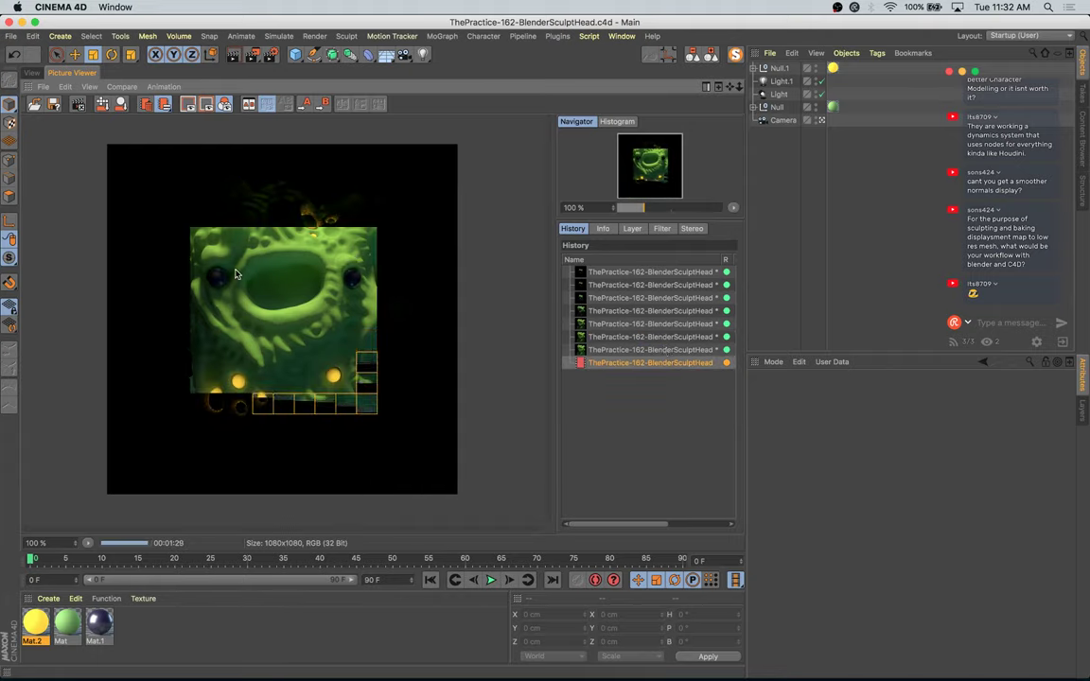
{"action": "left_click", "coordinate": [616, 351]}
{"action": "key", "text": "Up"}
{"action": "key", "text": "Up"}
{"action": "key", "text": "Up"}
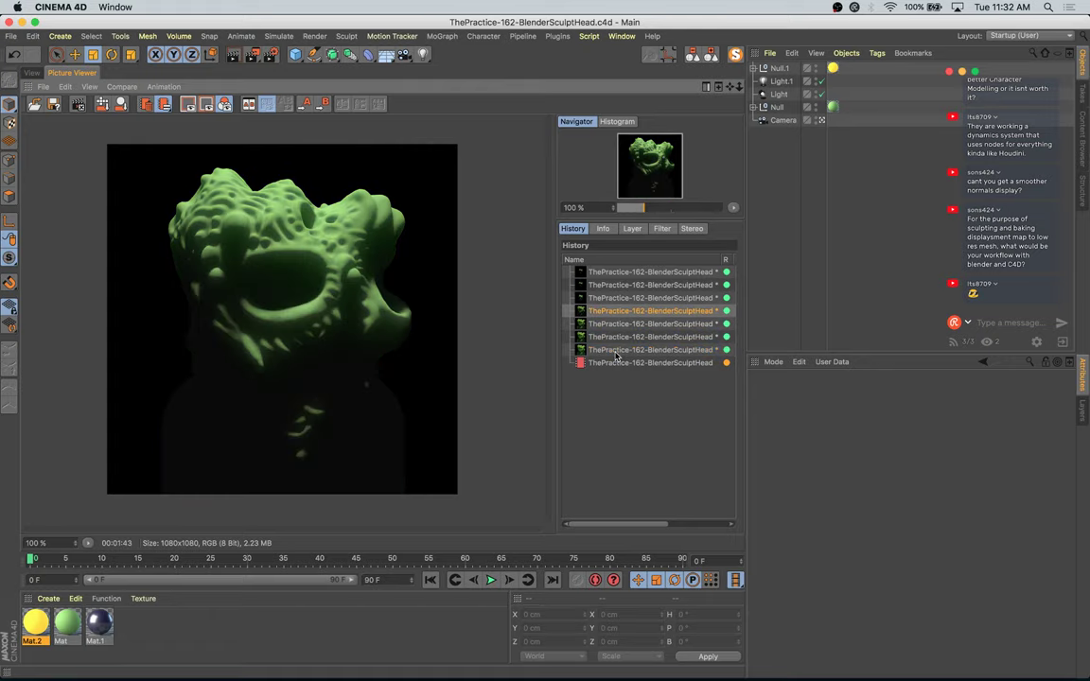
{"action": "key", "text": "Down"}
{"action": "key", "text": "Down"}
{"action": "key", "text": "Down"}
{"action": "key", "text": "Down"}
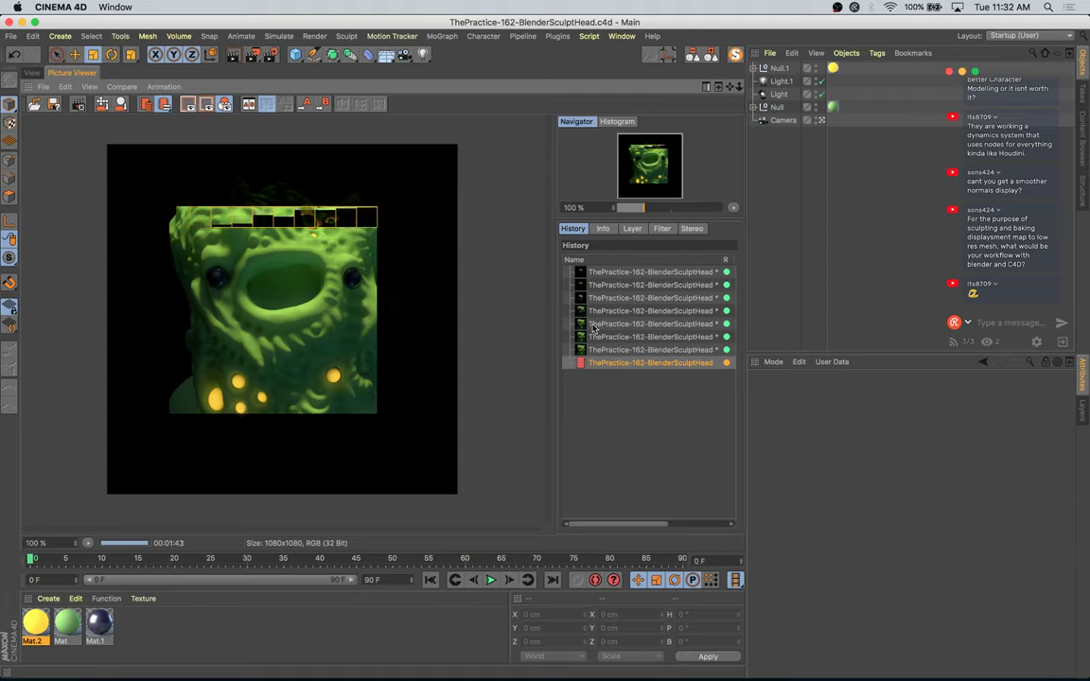
{"action": "left_click", "coordinate": [654, 352]}
{"action": "key", "text": "Down"}
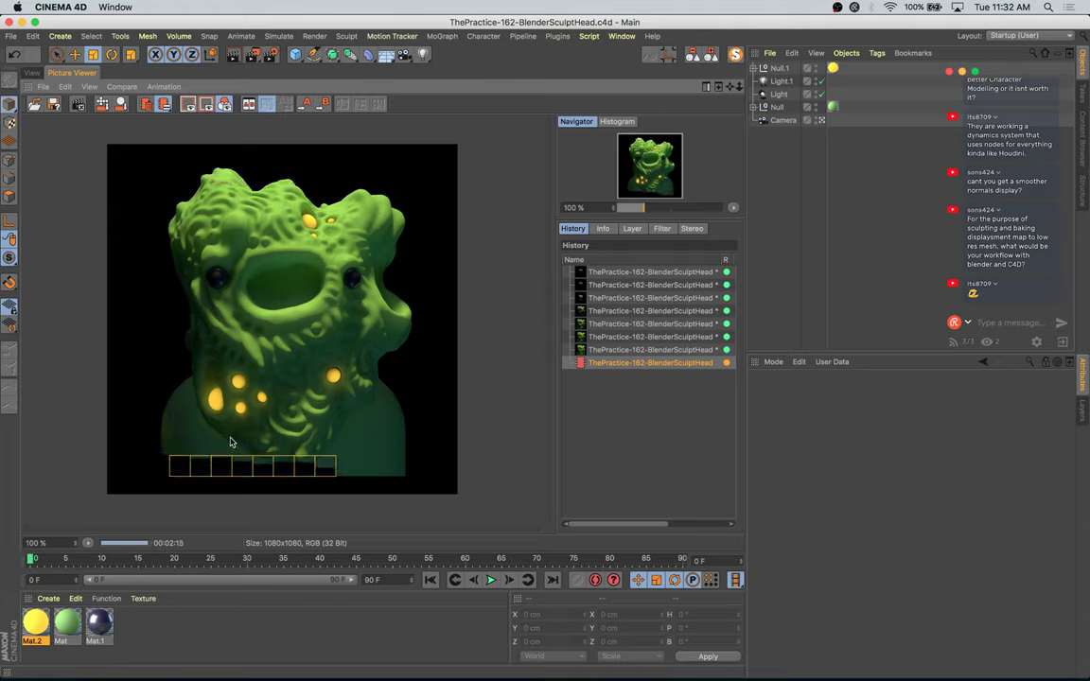
Step: Compare the completing render with all earlier versions in the history, especially the last one without the yellow spheres
{"action": "key", "text": "Up"}
{"action": "key", "text": "Down"}
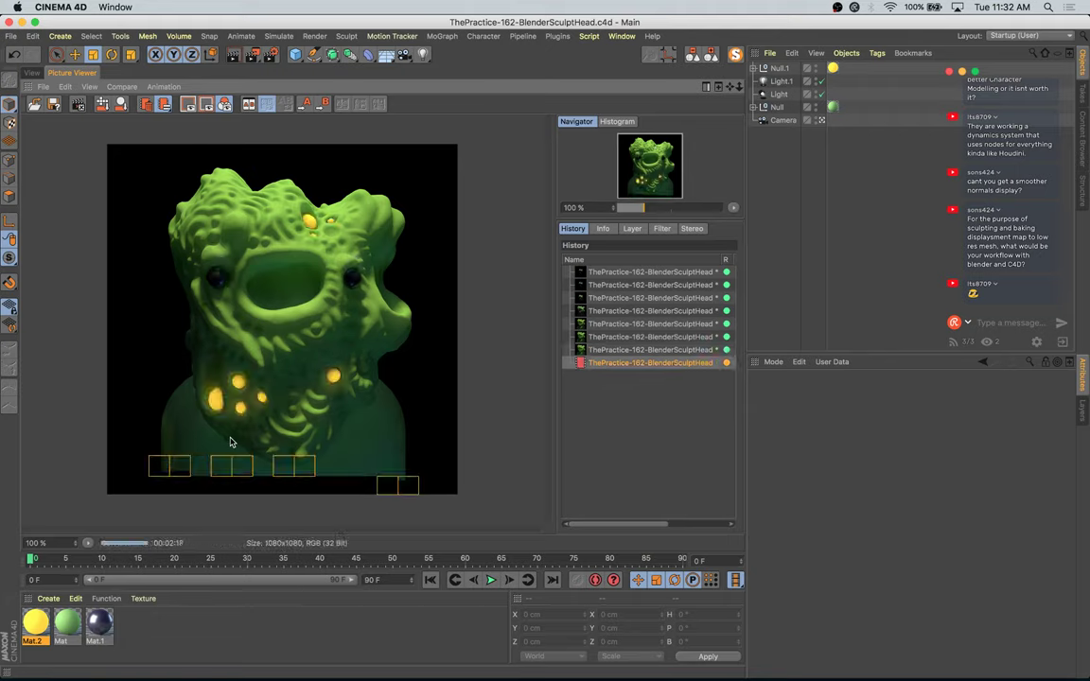
{"action": "key", "text": "Up"}
{"action": "key", "text": "Down"}
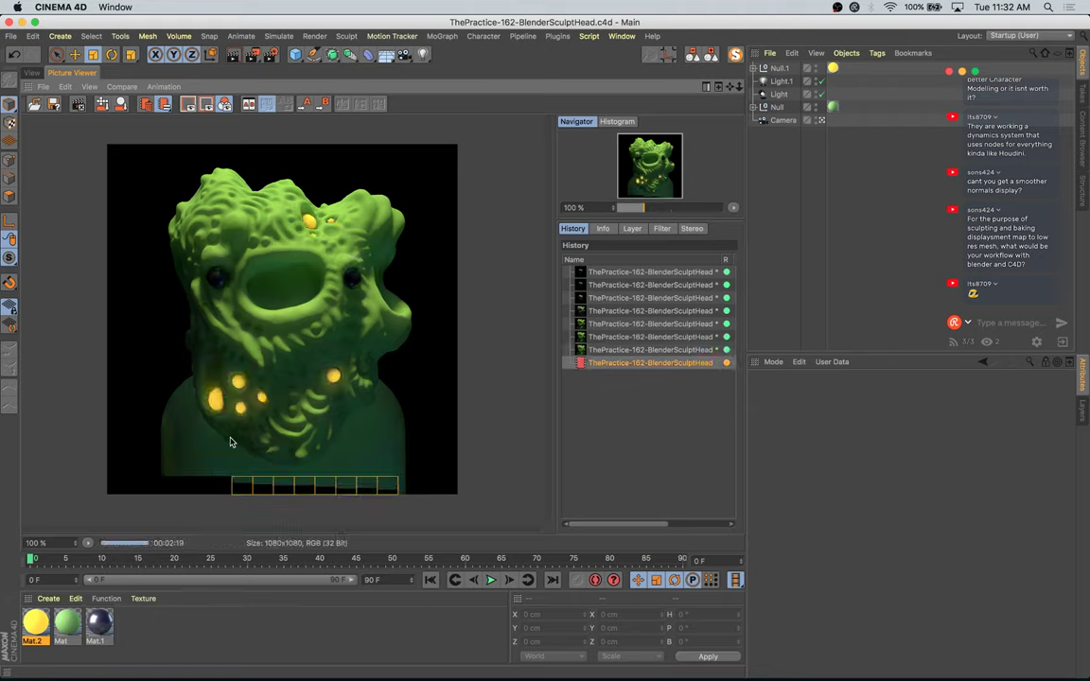
{"action": "key", "text": "Up"}
{"action": "key", "text": "Down"}
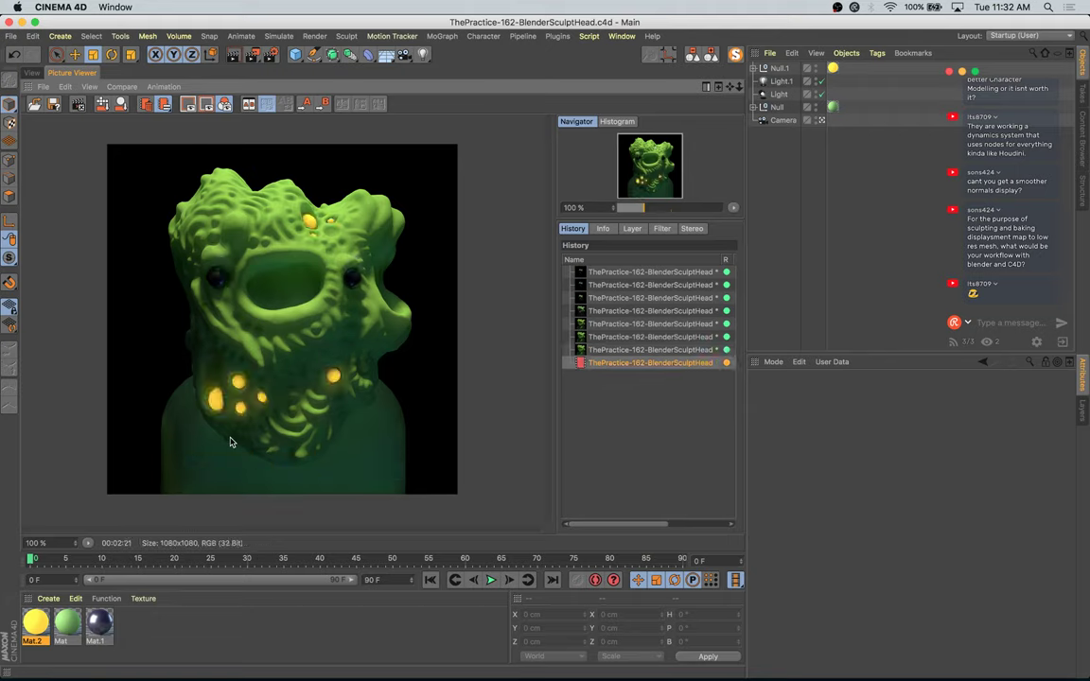
{"action": "key", "text": "Up"}
{"action": "key", "text": "Up"}
{"action": "key", "text": "Up"}
{"action": "key", "text": "Up"}
{"action": "key", "text": "Up"}
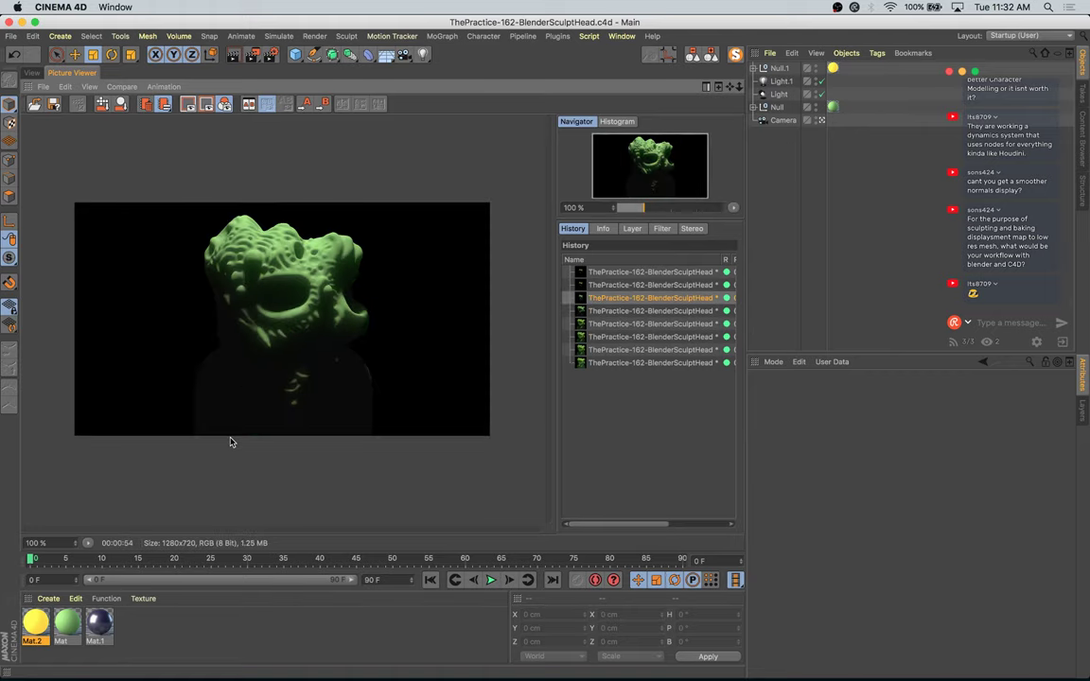
{"action": "key", "text": "Up"}
{"action": "key", "text": "Down"}
{"action": "key", "text": "Down"}
{"action": "key", "text": "Down"}
{"action": "key", "text": "Down"}
{"action": "key", "text": "Down"}
{"action": "key", "text": "Down"}
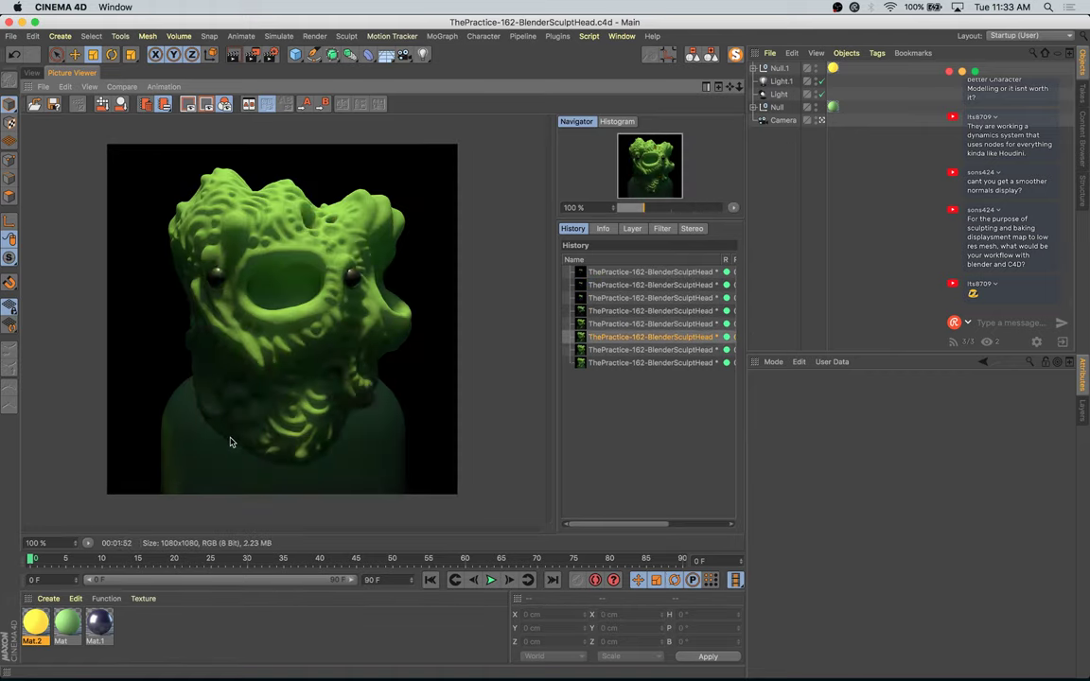
{"action": "key", "text": "Up"}
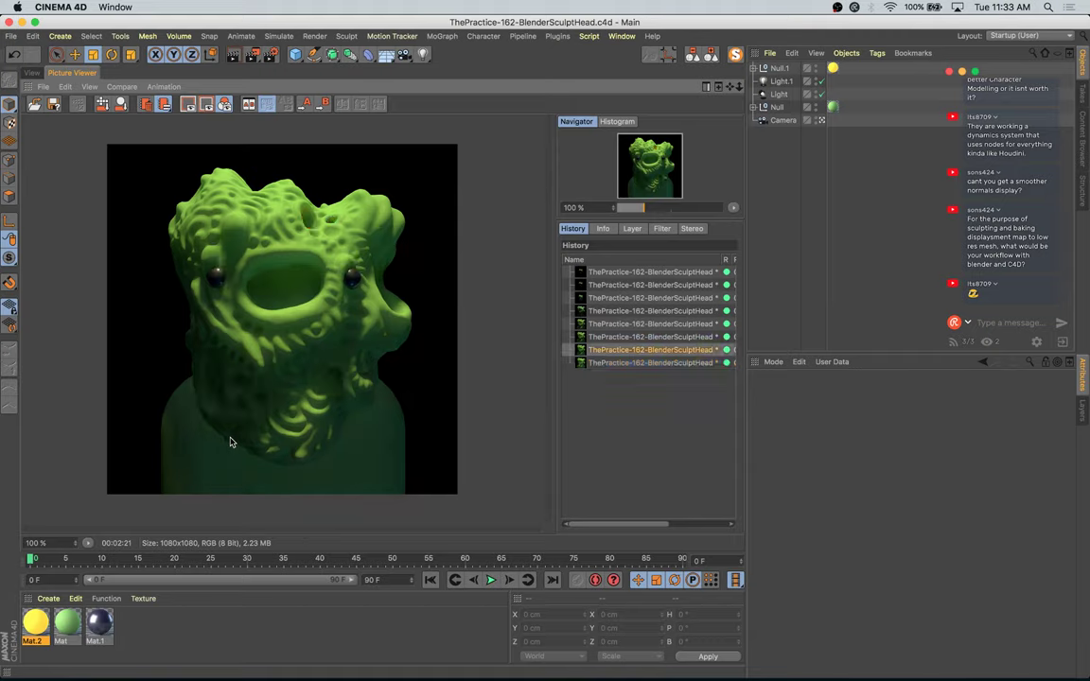
{"action": "key", "text": "Down"}
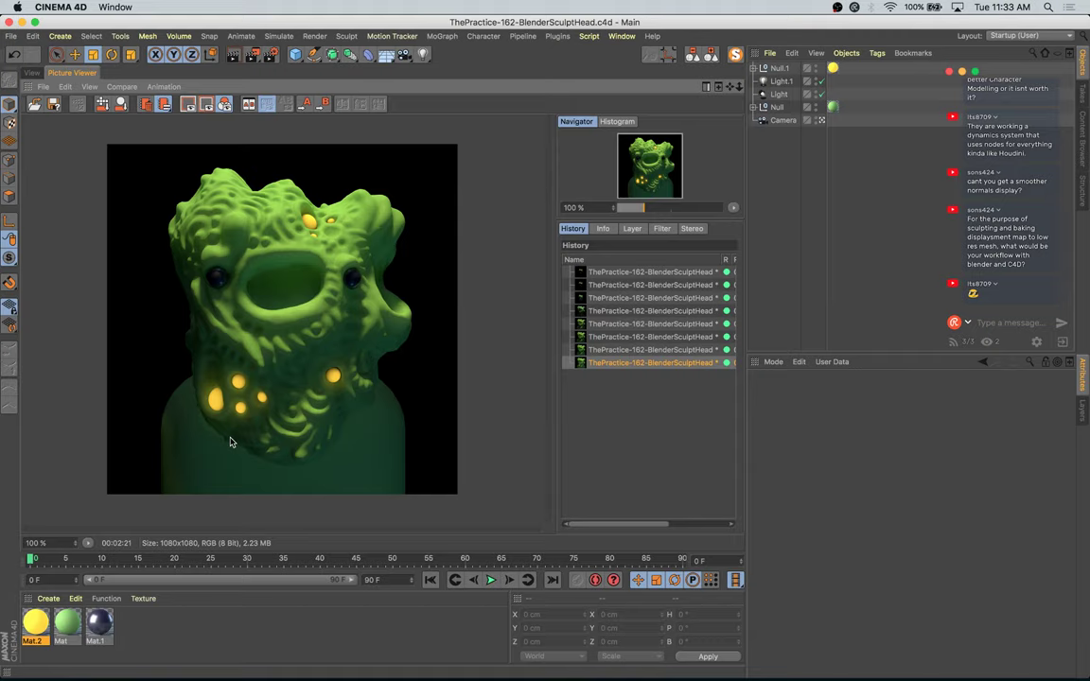
{"action": "key", "text": "Up"}
{"action": "key", "text": "Down"}
{"action": "key", "text": "Up"}
{"action": "key", "text": "Down"}
{"action": "key", "text": "Up"}
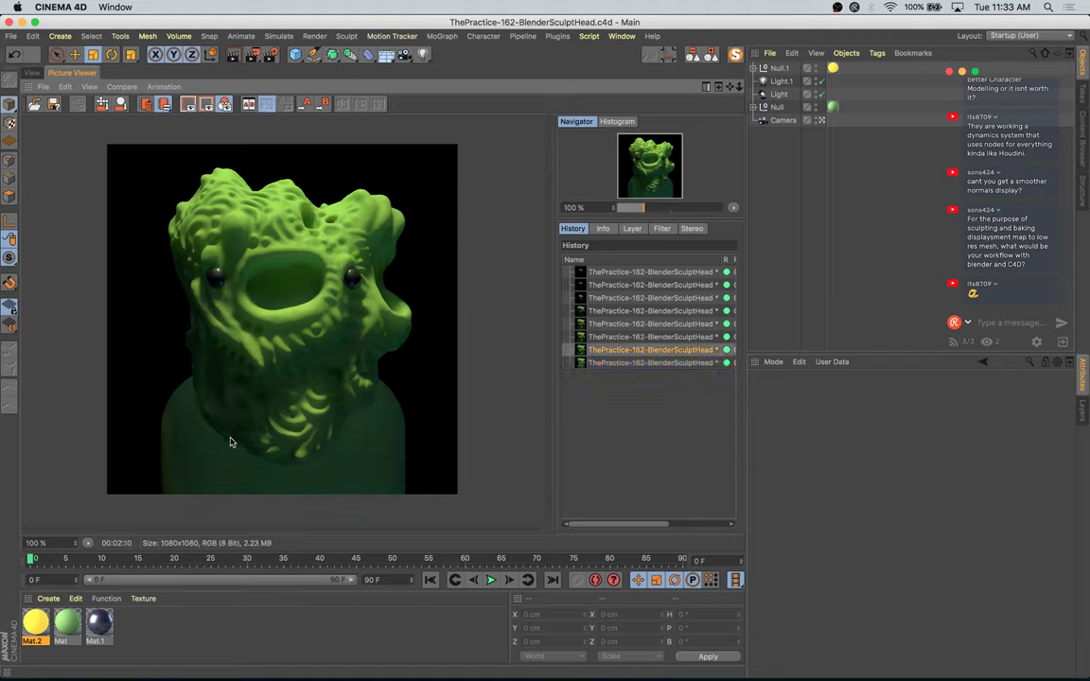
{"action": "key", "text": "Down"}
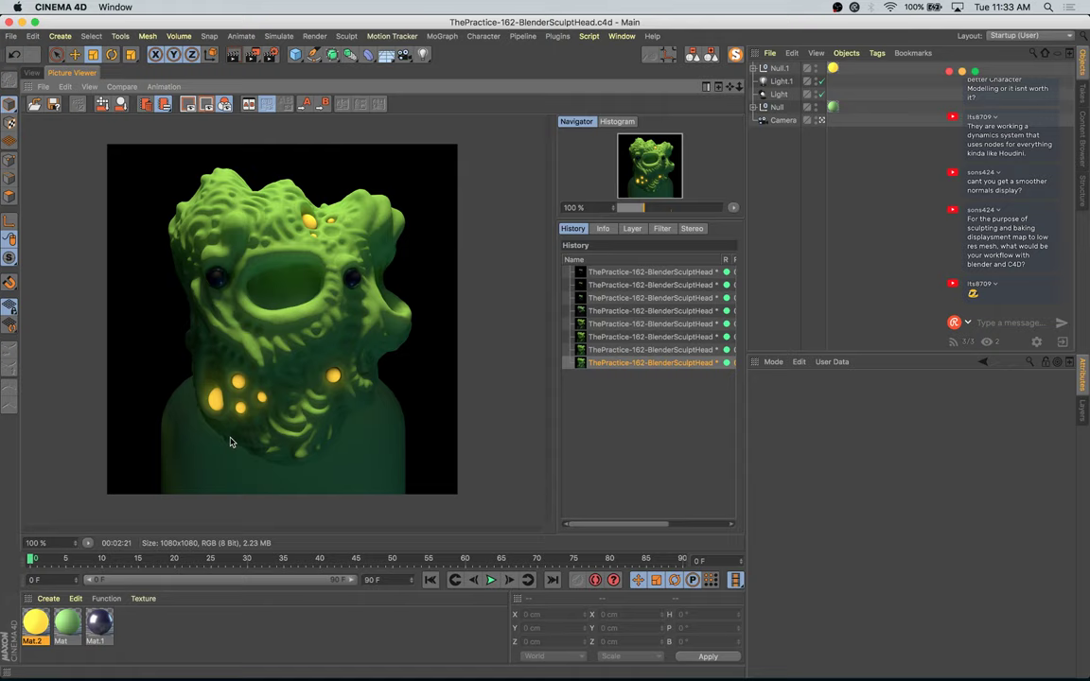
Step: Raise the gamma of the Global Illumination effect slightly in the render settings
{"action": "left_click", "coordinate": [271, 54]}
{"action": "left_click_drag", "start_coordinate": [556, 71], "coordinate": [733, 244]}
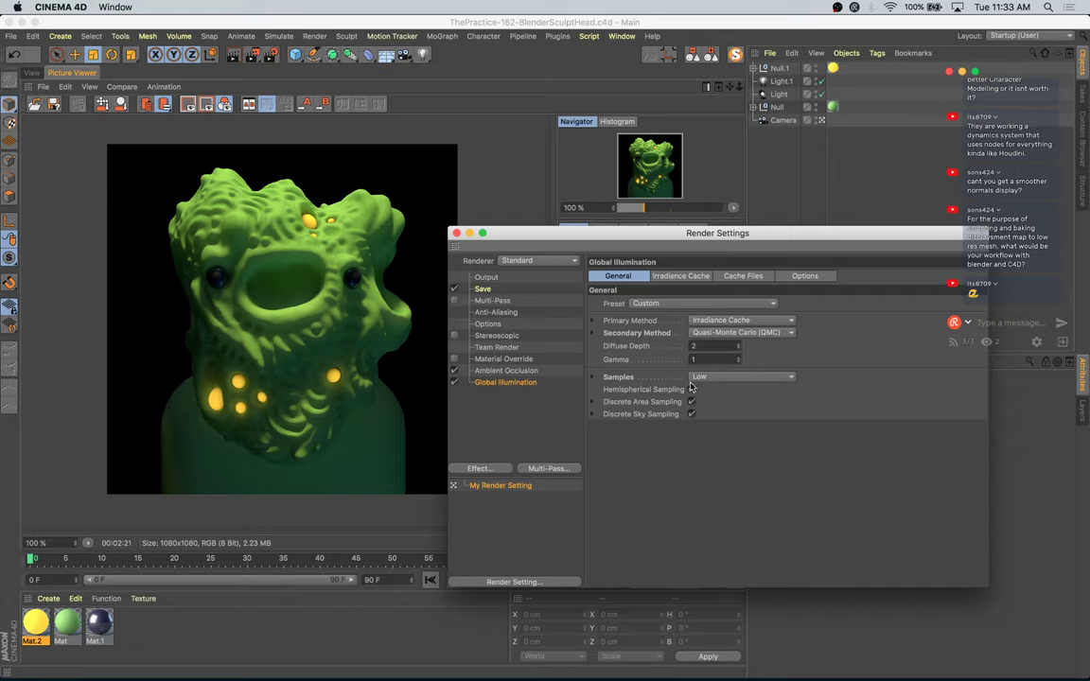
{"action": "left_click", "coordinate": [740, 358]}
{"action": "left_click", "coordinate": [740, 358]}
{"action": "left_click", "coordinate": [740, 358]}
Step: Tint the dark knot of the Ambient Occlusion gradient a stronger dark blue and shift the knot and its bias towards the white end
{"action": "left_click", "coordinate": [504, 372]}
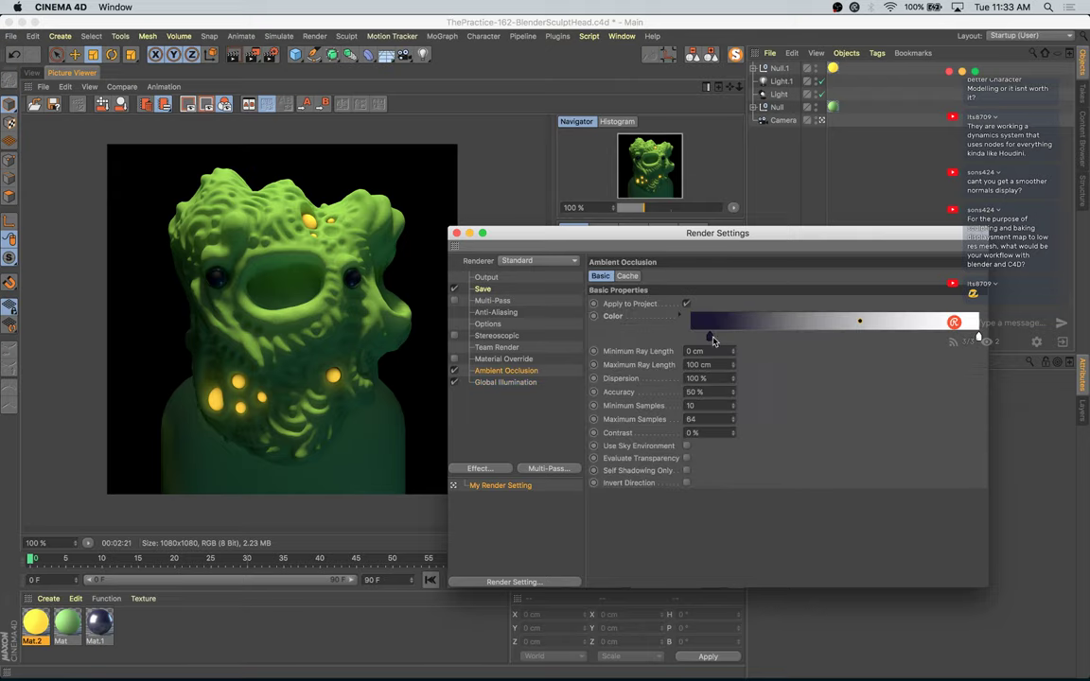
{"action": "double_click", "coordinate": [711, 338]}
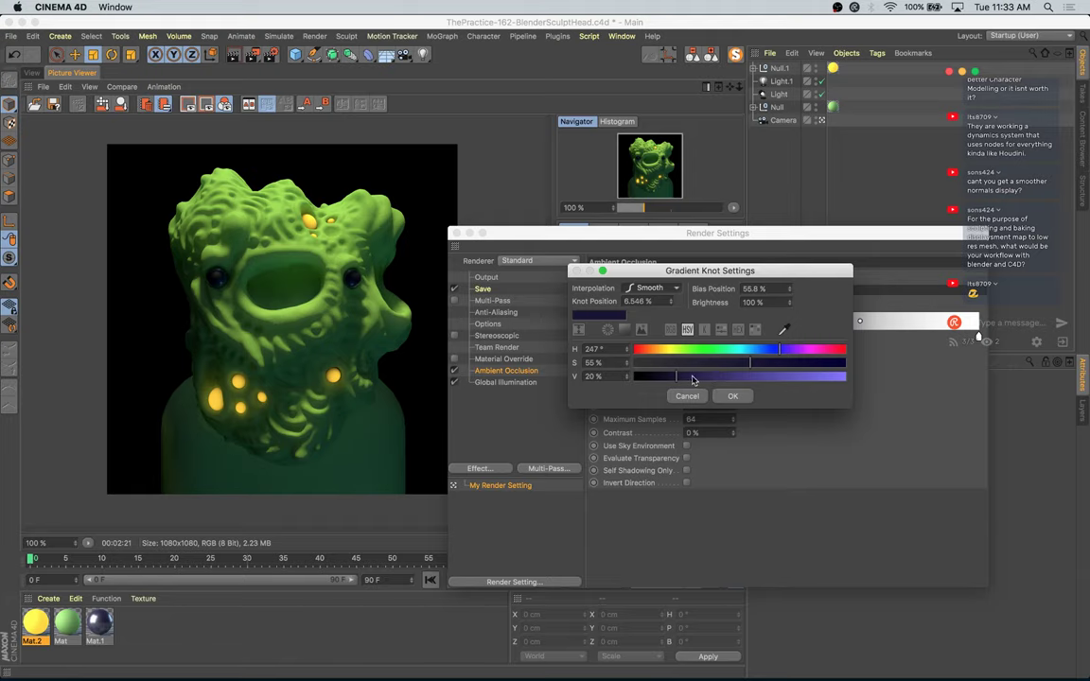
{"action": "left_click", "coordinate": [733, 395]}
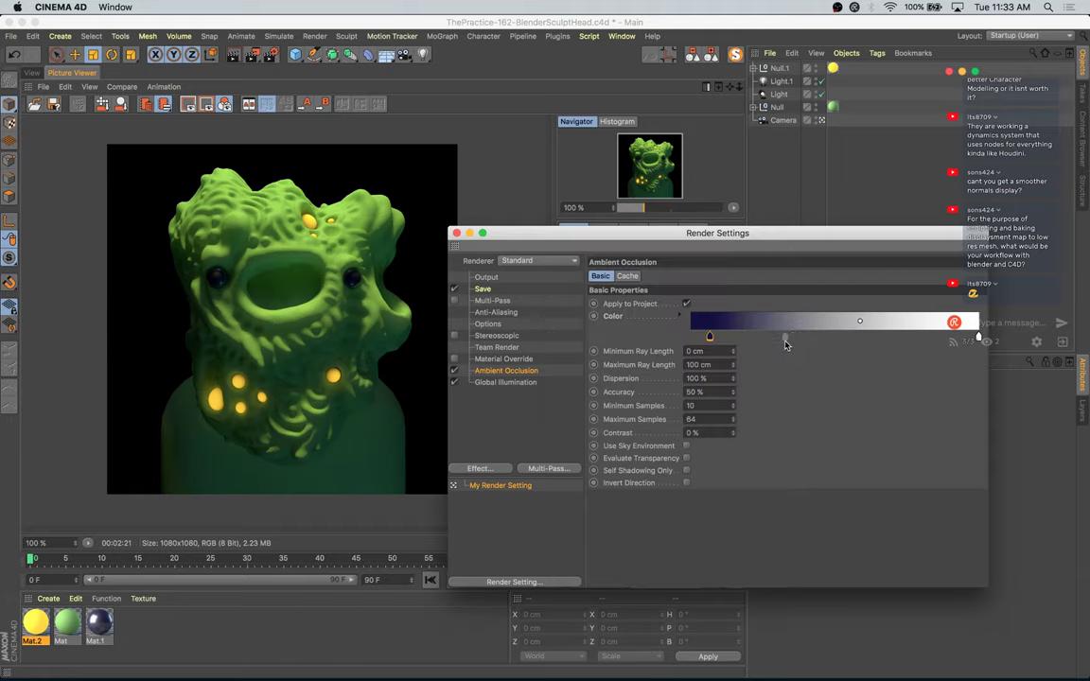
{"action": "left_click_drag", "start_coordinate": [861, 326], "coordinate": [881, 325]}
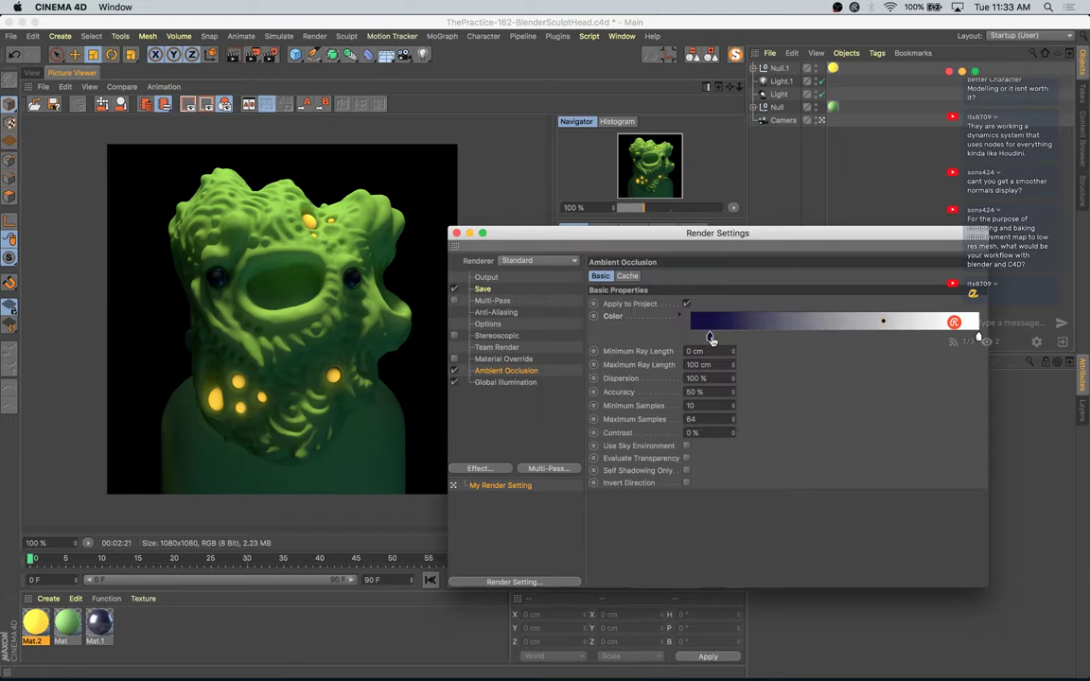
{"action": "left_click_drag", "start_coordinate": [711, 339], "coordinate": [725, 341]}
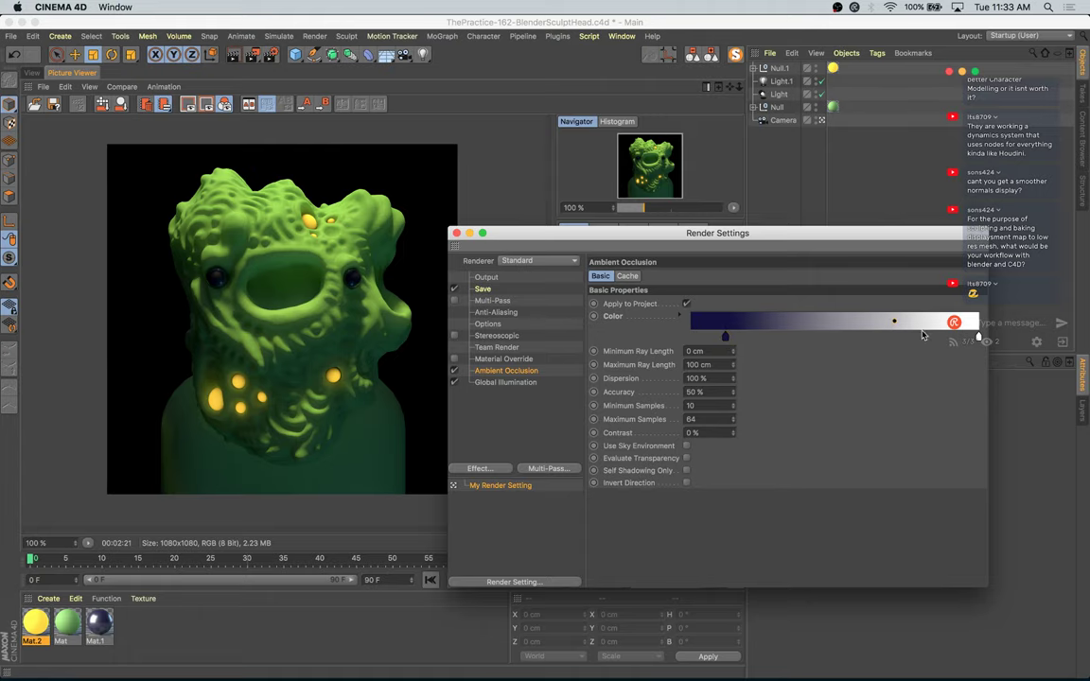
Step: Review the Output render settings and start a new render in the Picture Viewer
{"action": "left_click", "coordinate": [456, 233]}
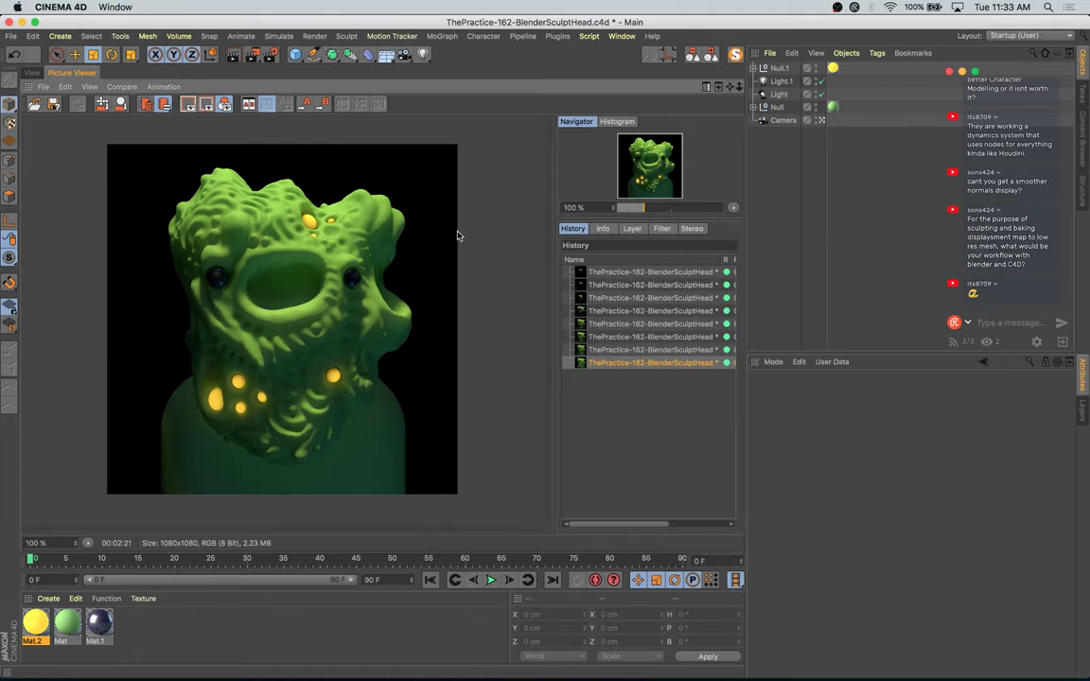
{"action": "left_click", "coordinate": [269, 55]}
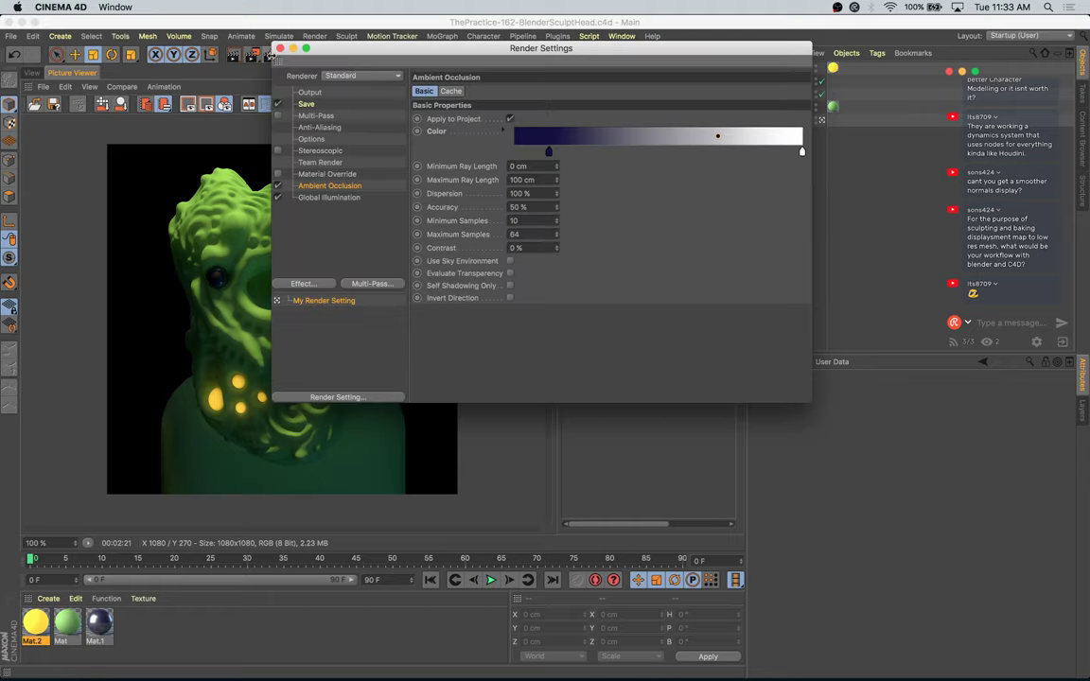
{"action": "left_click", "coordinate": [310, 93]}
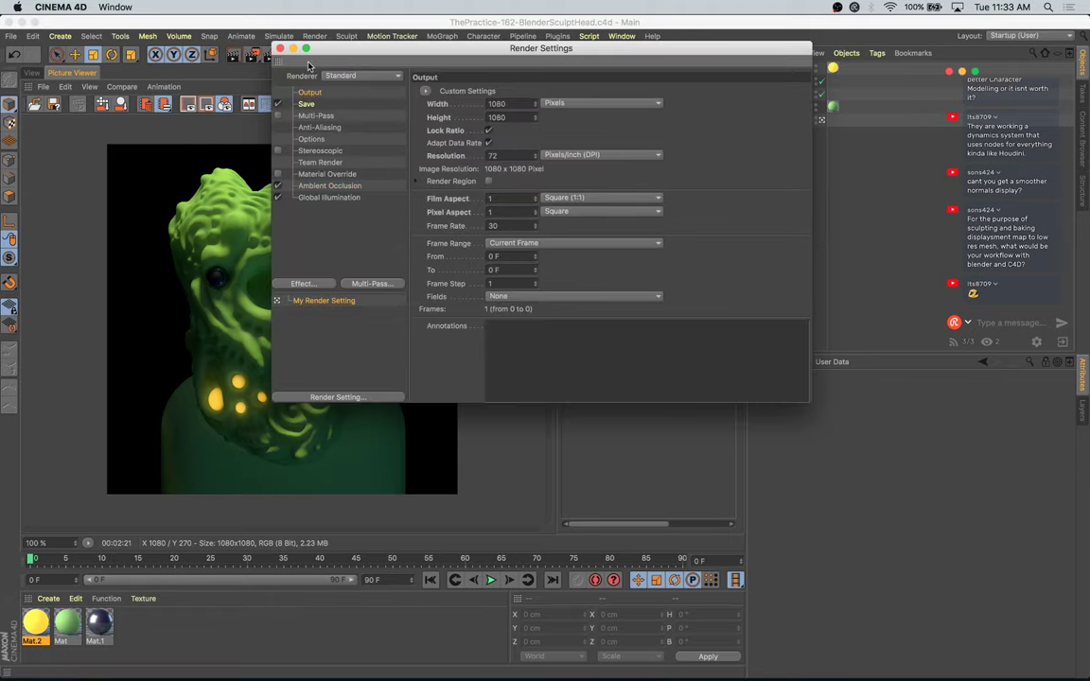
{"action": "left_click", "coordinate": [279, 49]}
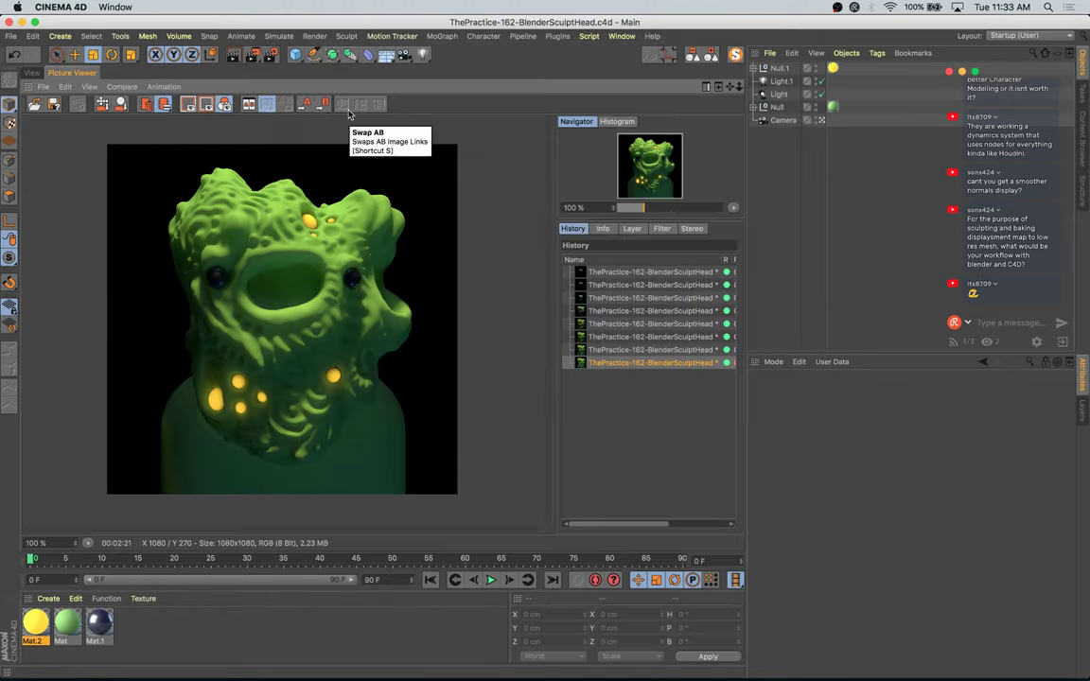
{"action": "key", "text": "shift+r"}
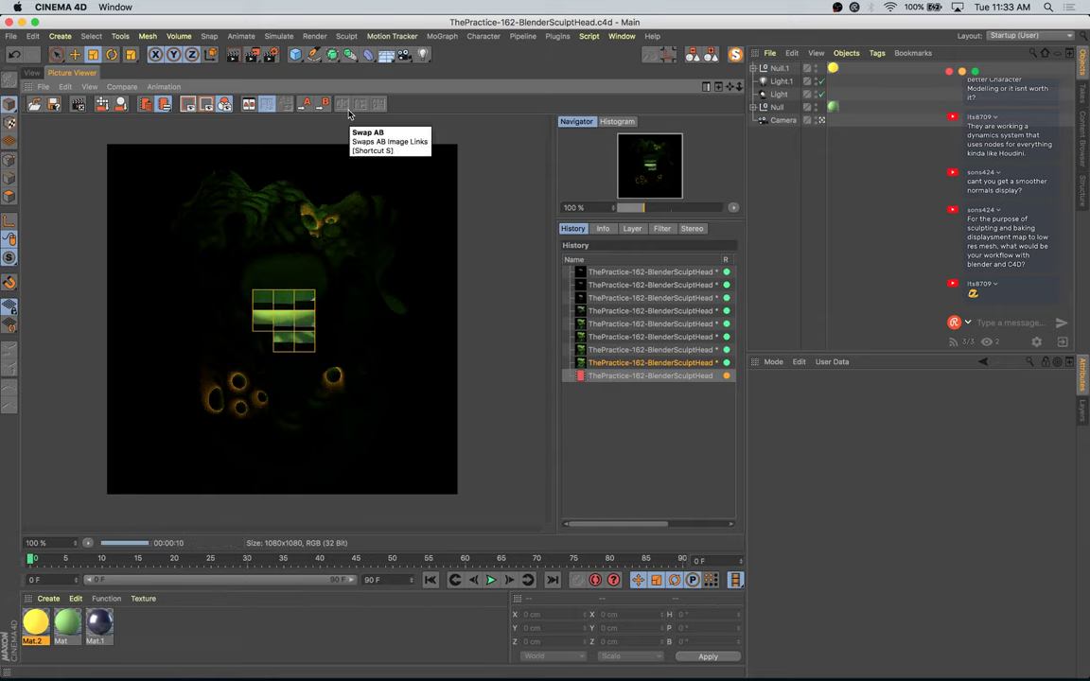
Step: Compare the render in progress with the earlier renders in the history, back to the versions without the yellow spheres
{"action": "key", "text": "Up"}
{"action": "key", "text": "Down"}
{"action": "key", "text": "Up"}
{"action": "key", "text": "Up"}
{"action": "key", "text": "Up"}
{"action": "key", "text": "Up"}
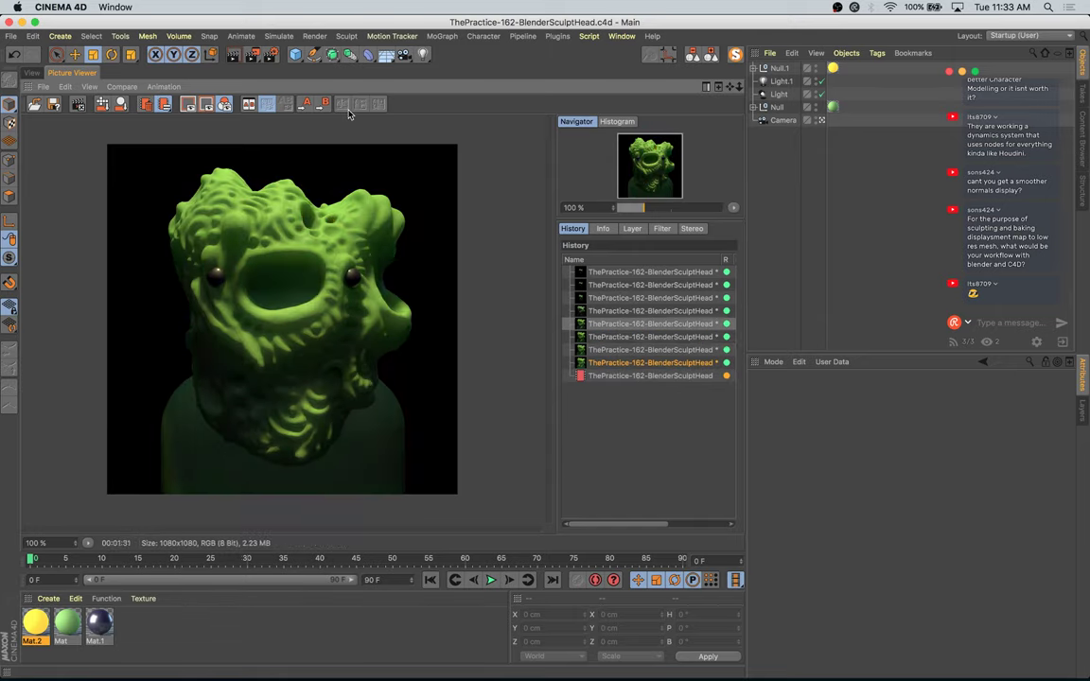
{"action": "key", "text": "Down"}
{"action": "key", "text": "Down"}
{"action": "key", "text": "Down"}
{"action": "key", "text": "Down"}
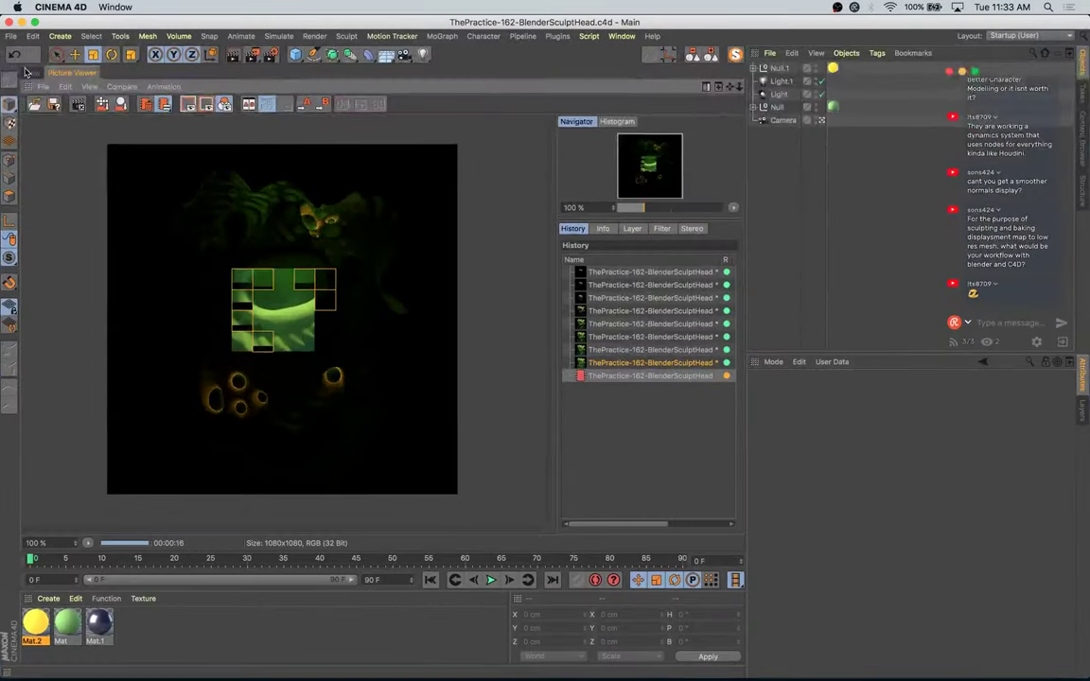
Step: Add a sphere of about 214 cm and move it forward into the creature's mouth, to about X 16 cm and Z -193 cm
{"action": "left_click", "coordinate": [29, 73]}
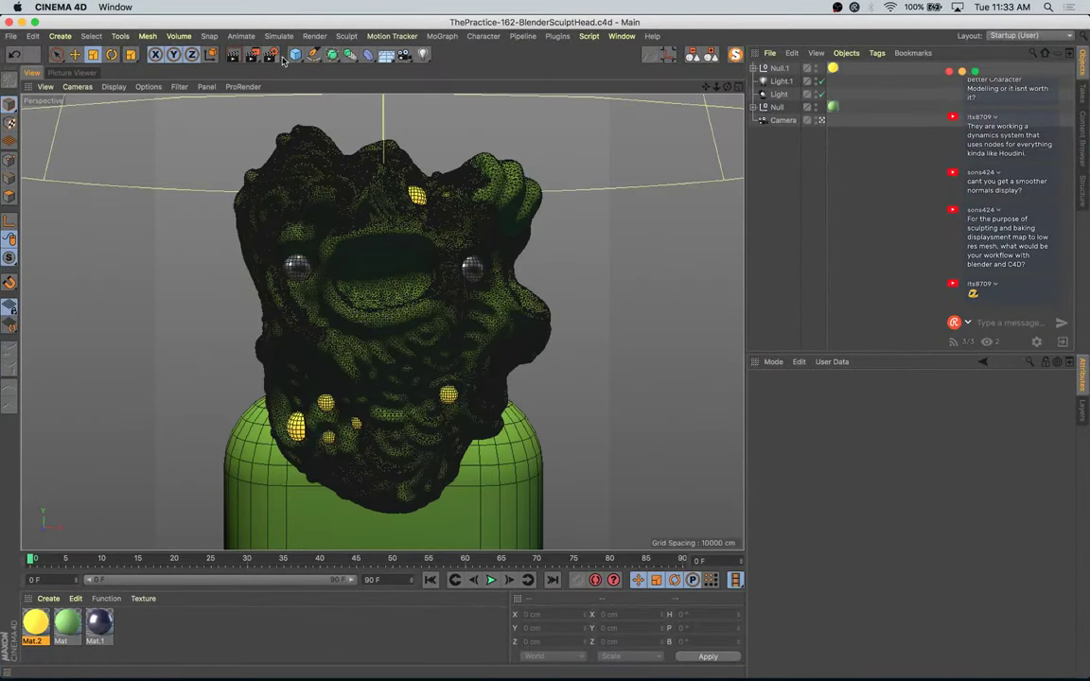
{"action": "left_click_drag", "start_coordinate": [295, 54], "coordinate": [565, 102]}
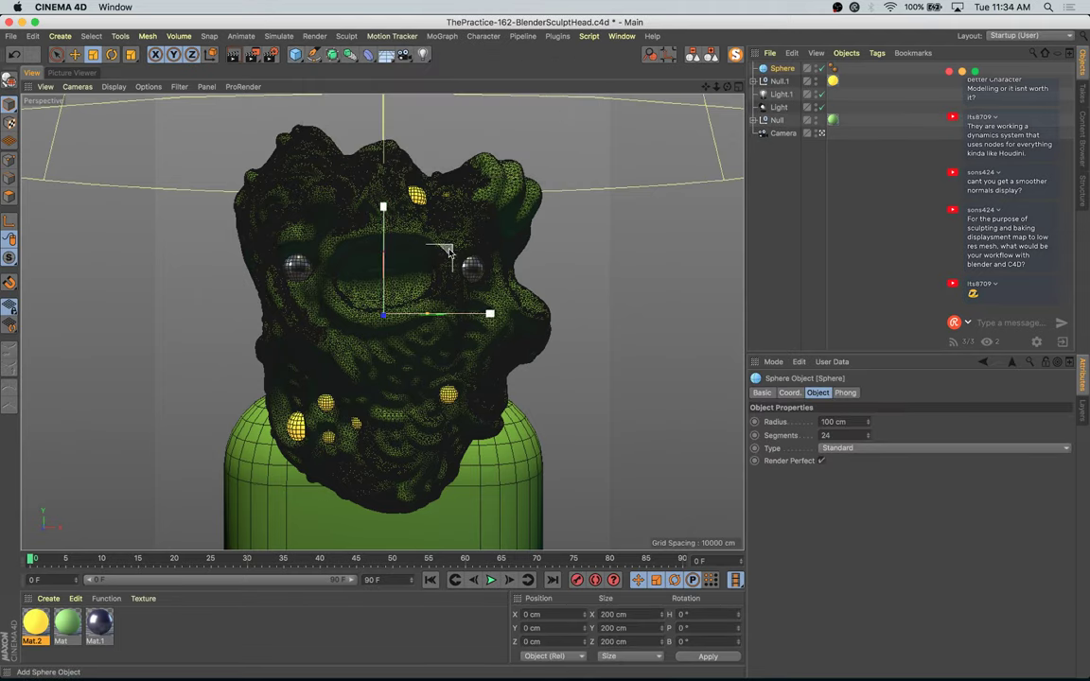
{"action": "left_click_drag", "start_coordinate": [450, 254], "coordinate": [458, 260]}
{"action": "key", "text": "e"}
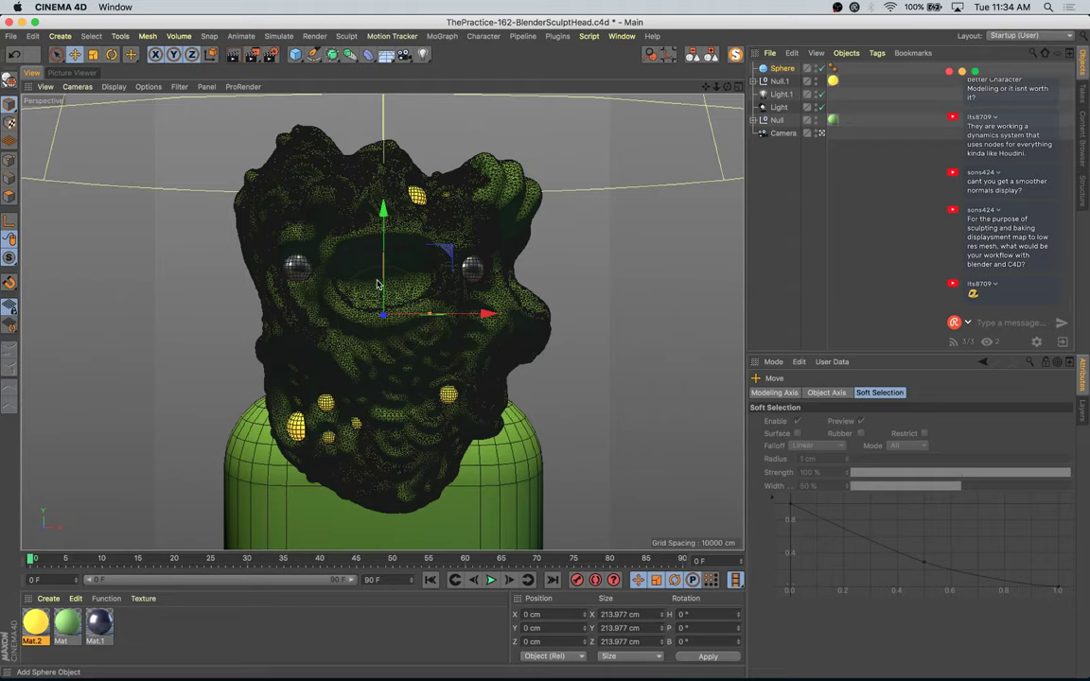
{"action": "middle_click", "coordinate": [376, 284]}
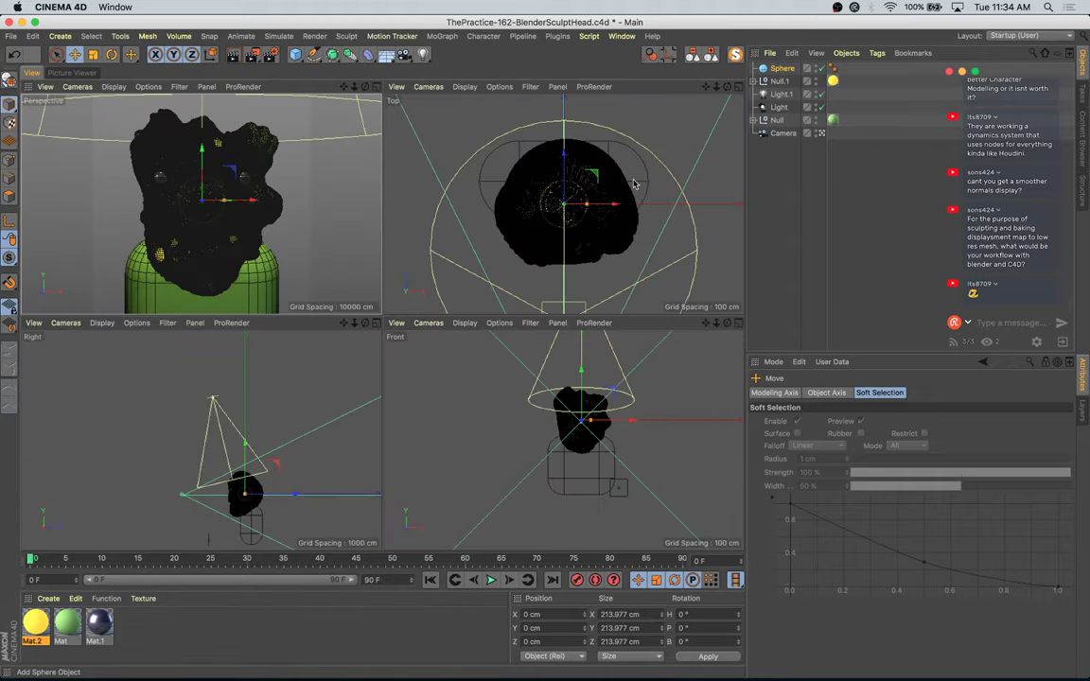
{"action": "left_click_drag", "start_coordinate": [594, 173], "coordinate": [617, 214]}
{"action": "middle_click", "coordinate": [252, 185]}
Step: Shrink the mouth sphere to about 128 cm, make it editable, and reshape it to about 191 cm wide and 73 cm deep
{"action": "key", "text": "t"}
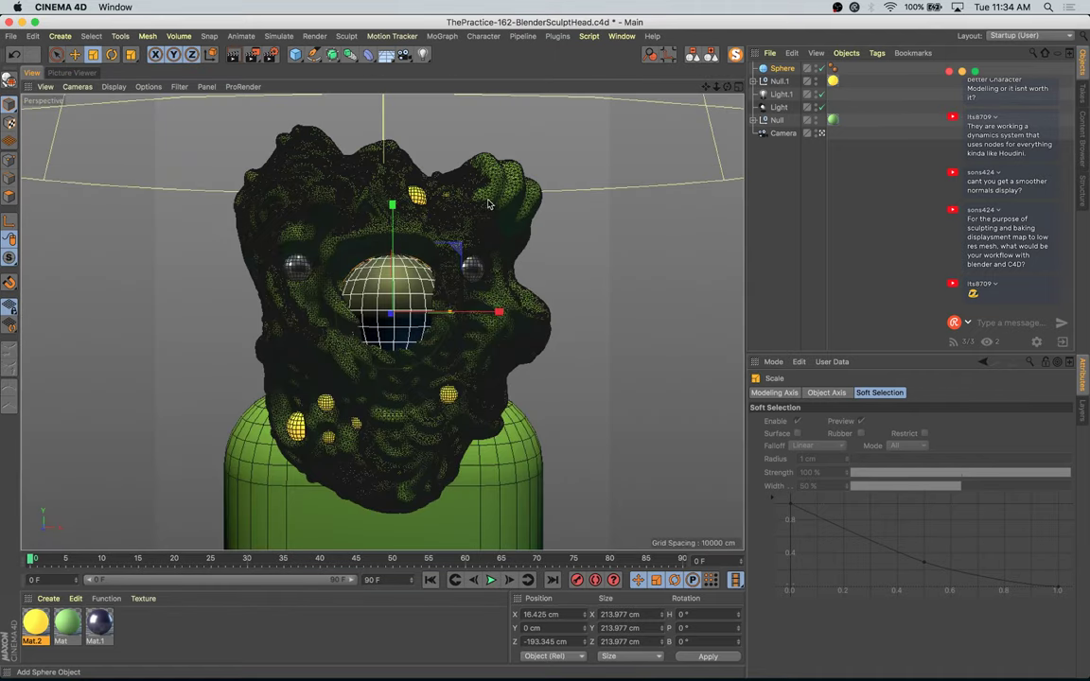
{"action": "left_click_drag", "start_coordinate": [394, 272], "coordinate": [360, 314]}
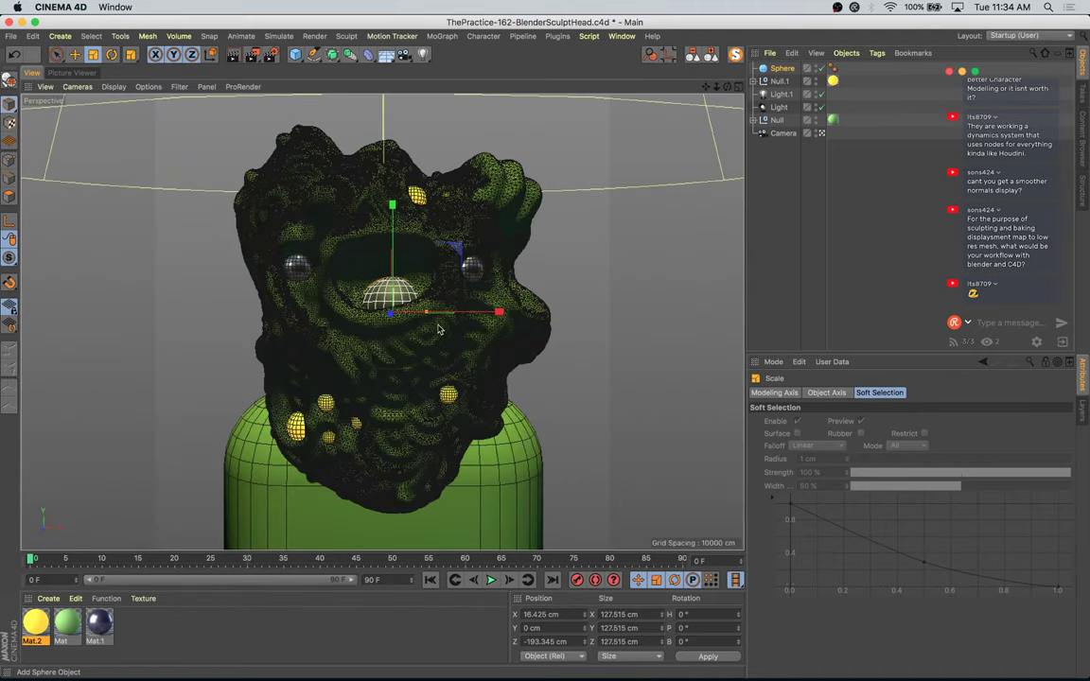
{"action": "key", "text": "c"}
{"action": "left_click_drag", "start_coordinate": [469, 312], "coordinate": [512, 311]}
{"action": "left_click_drag", "start_coordinate": [393, 320], "coordinate": [319, 295]}
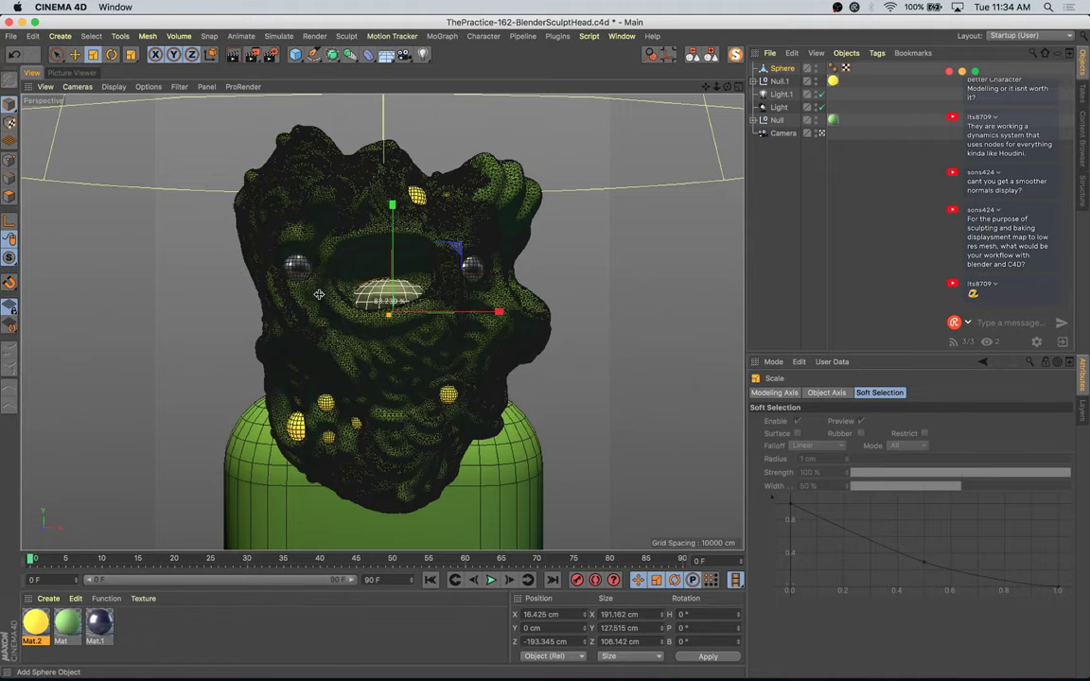
Step: Leave the camera view for a close look at the mouth and move the flattened sphere forward to about Z -222 cm
{"action": "left_click", "coordinate": [822, 134]}
{"action": "left_click_drag", "start_coordinate": [601, 258], "coordinate": [359, 326], "text": "alt"}
{"action": "key", "text": "o"}
{"action": "key", "text": "e"}
Step: Try tilting the flattened sphere and scaling it down to about 144 cm wide, and undo both changes
{"action": "key", "text": "r"}
{"action": "key", "text": "t"}
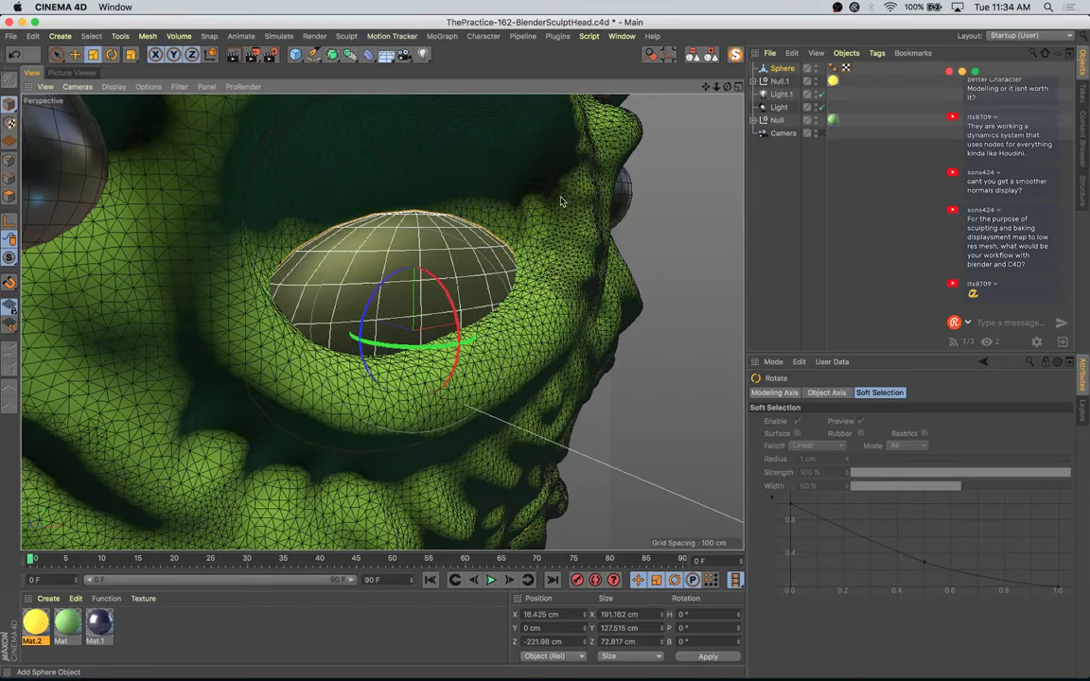
{"action": "left_click_drag", "start_coordinate": [562, 201], "coordinate": [425, 315]}
{"action": "key", "text": "r"}
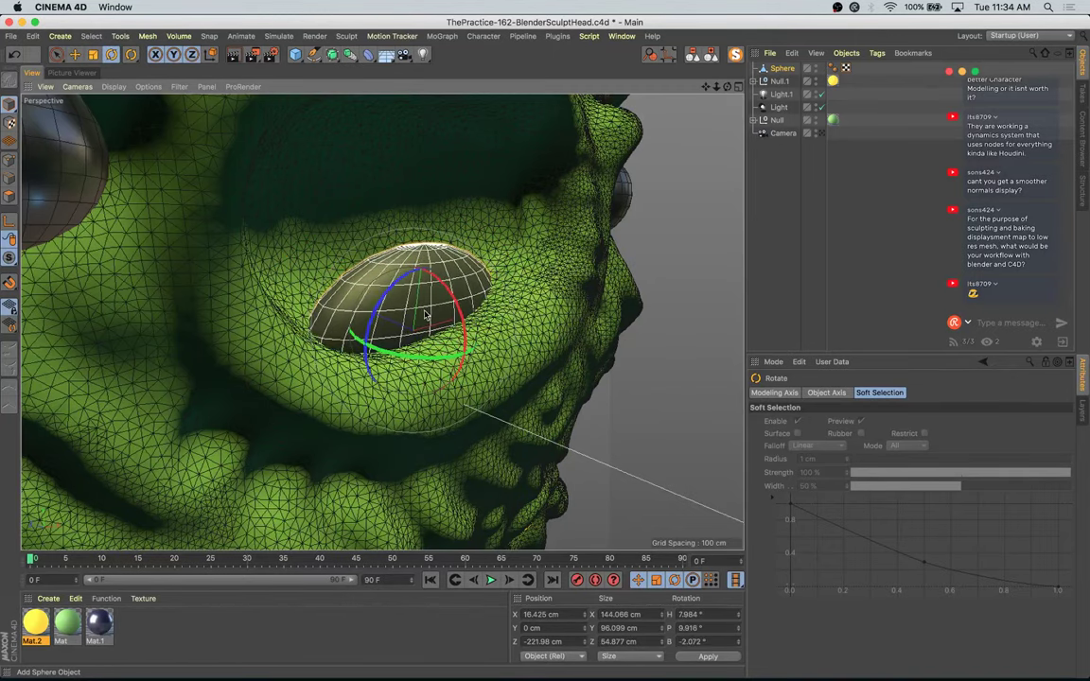
{"action": "key", "text": "super+z"}
{"action": "key", "text": "super+z"}
Step: Tilt the sphere to about H 2°, P 16°, B -9° at Z -202 cm and resize it to about 112 cm high and 95 cm deep
{"action": "key", "text": "t"}
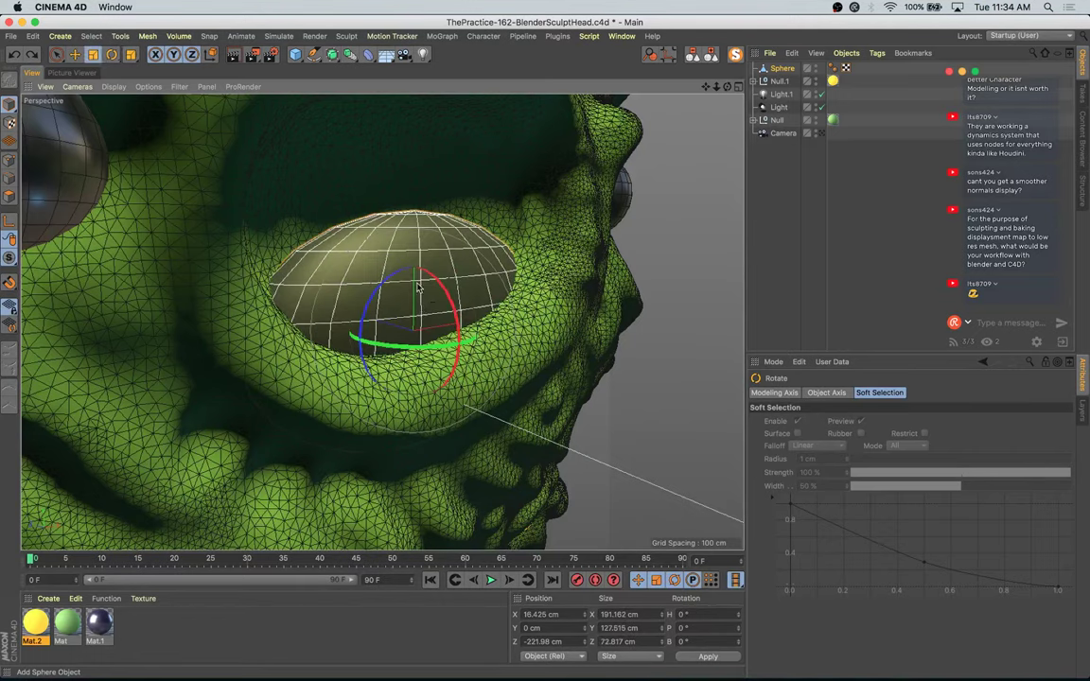
{"action": "left_click_drag", "start_coordinate": [413, 219], "coordinate": [361, 318]}
{"action": "key", "text": "r"}
{"action": "key", "text": "e"}
{"action": "key", "text": "r"}
{"action": "left_click_drag", "start_coordinate": [419, 296], "coordinate": [421, 352]}
{"action": "key", "text": "t"}
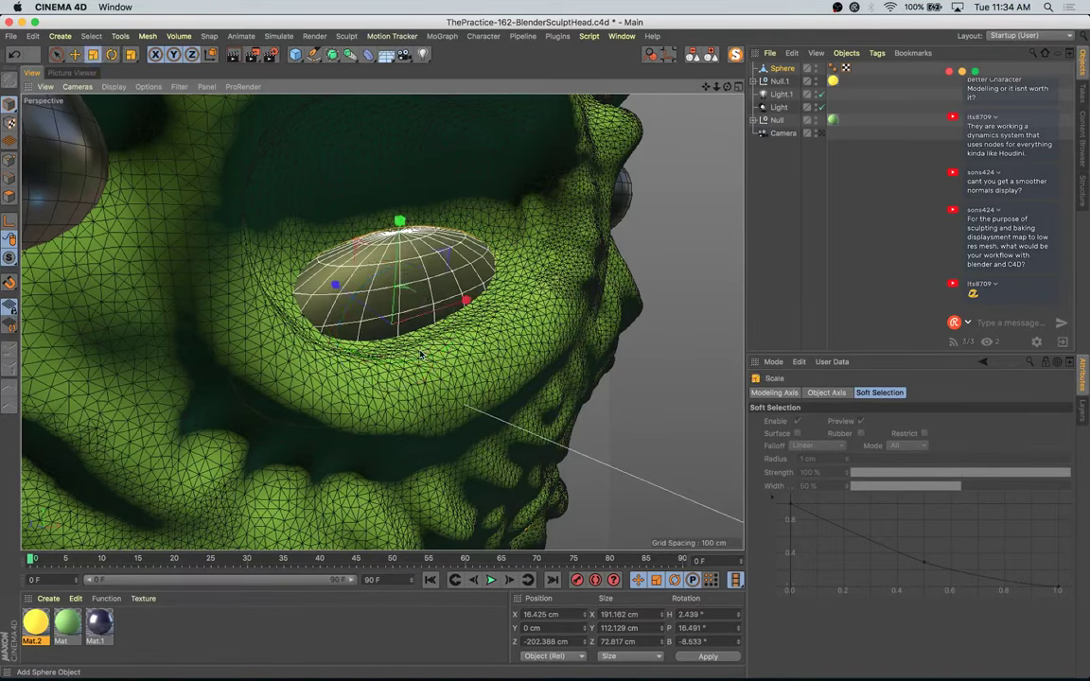
{"action": "left_click_drag", "start_coordinate": [333, 282], "coordinate": [320, 272]}
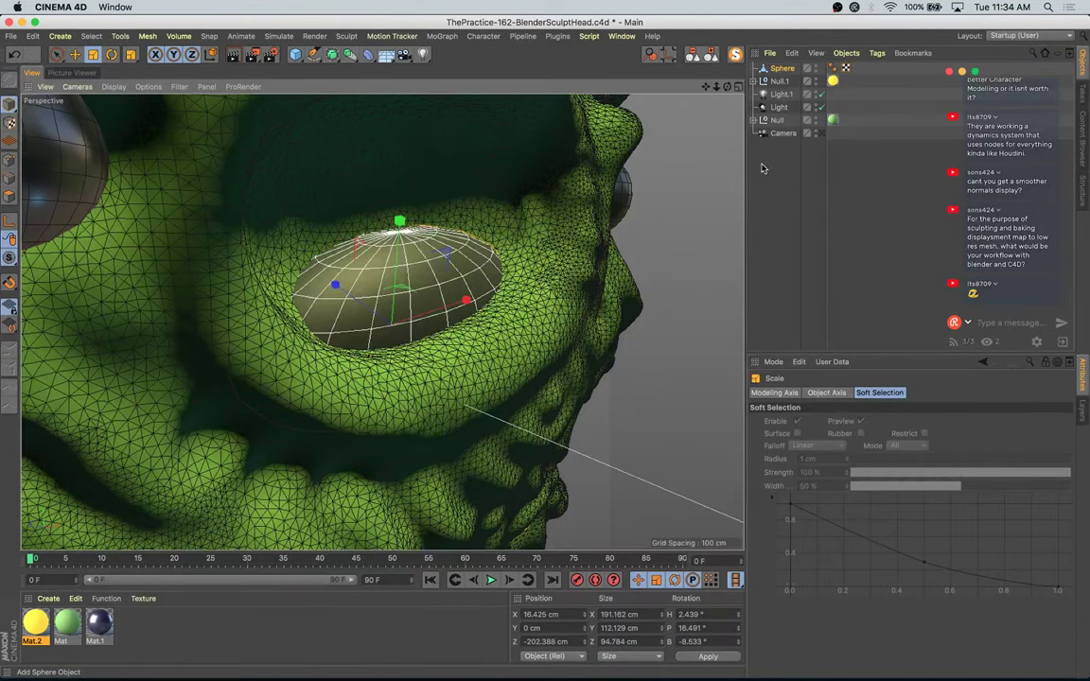
Step: Return to the camera view, shift the sphere to about X 26, Y 4, Z -210 cm and scale it down to about 159 cm wide
{"action": "left_click", "coordinate": [823, 133]}
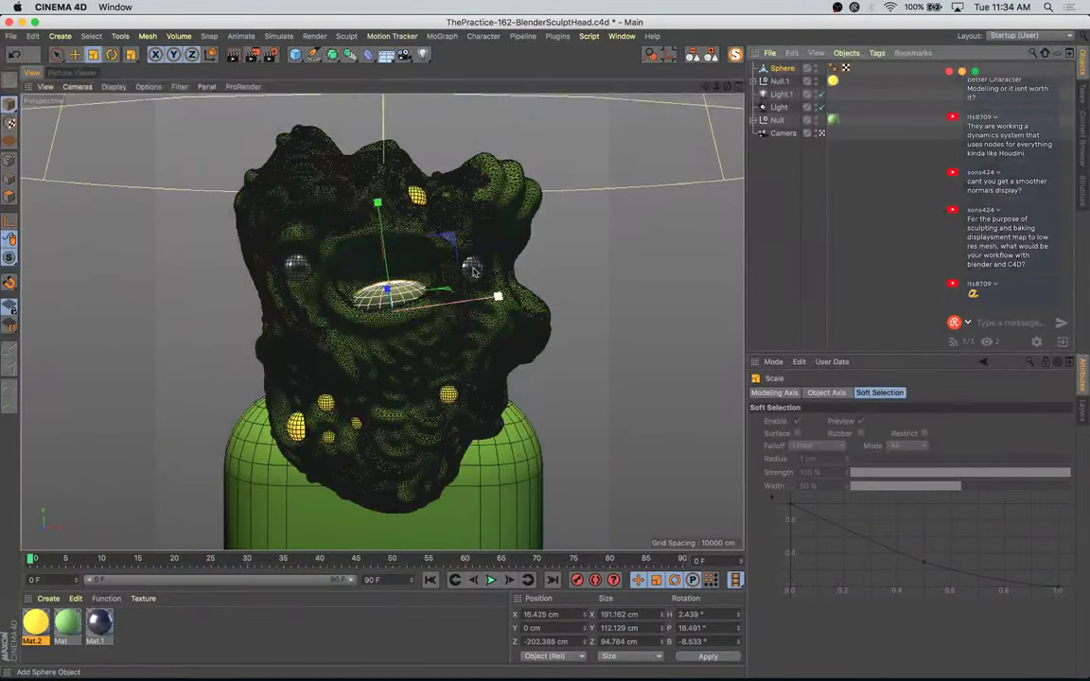
{"action": "key", "text": "e"}
{"action": "key", "text": "t"}
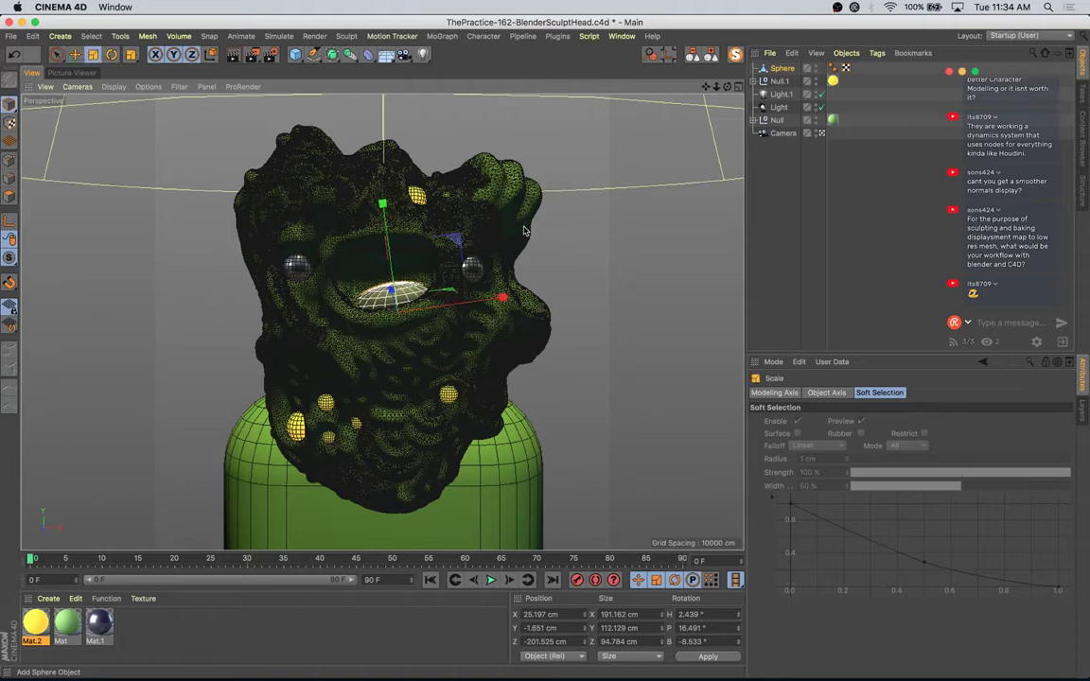
{"action": "left_click_drag", "start_coordinate": [462, 252], "coordinate": [390, 293]}
{"action": "key", "text": "e"}
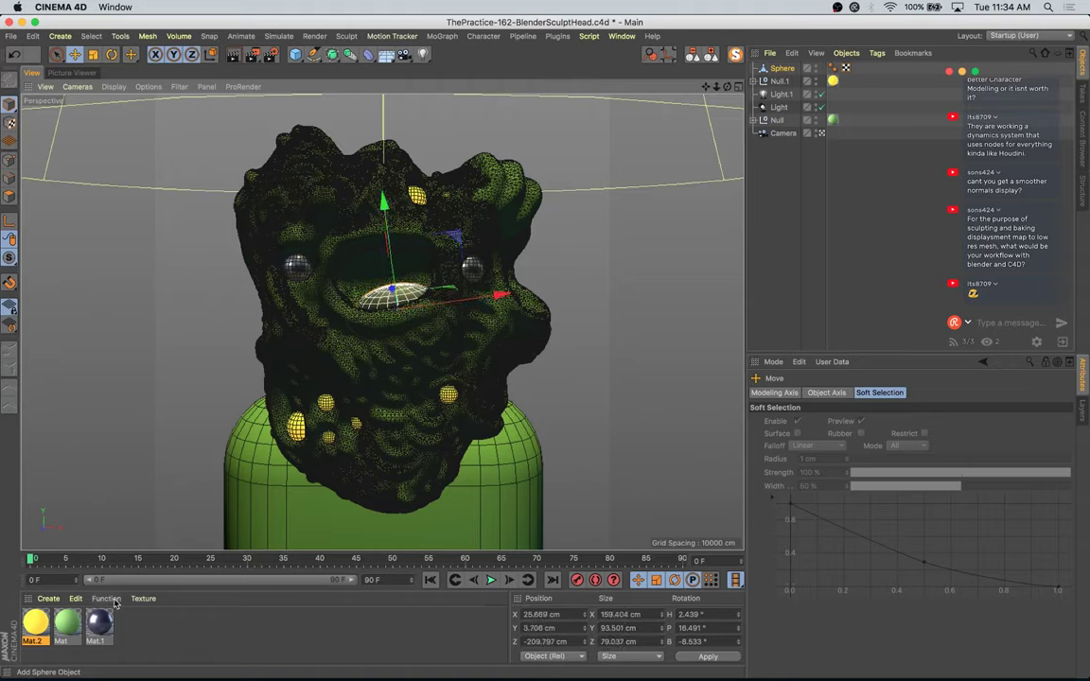
Step: Move the mouth sphere into the Null group with the head, place both lights below the camera in the hierarchy, and save the project
{"action": "left_click_drag", "start_coordinate": [765, 66], "coordinate": [797, 239]}
{"action": "left_click", "coordinate": [781, 93]}
{"action": "left_click", "coordinate": [780, 83], "text": "shift"}
{"action": "key", "text": "super+s"}
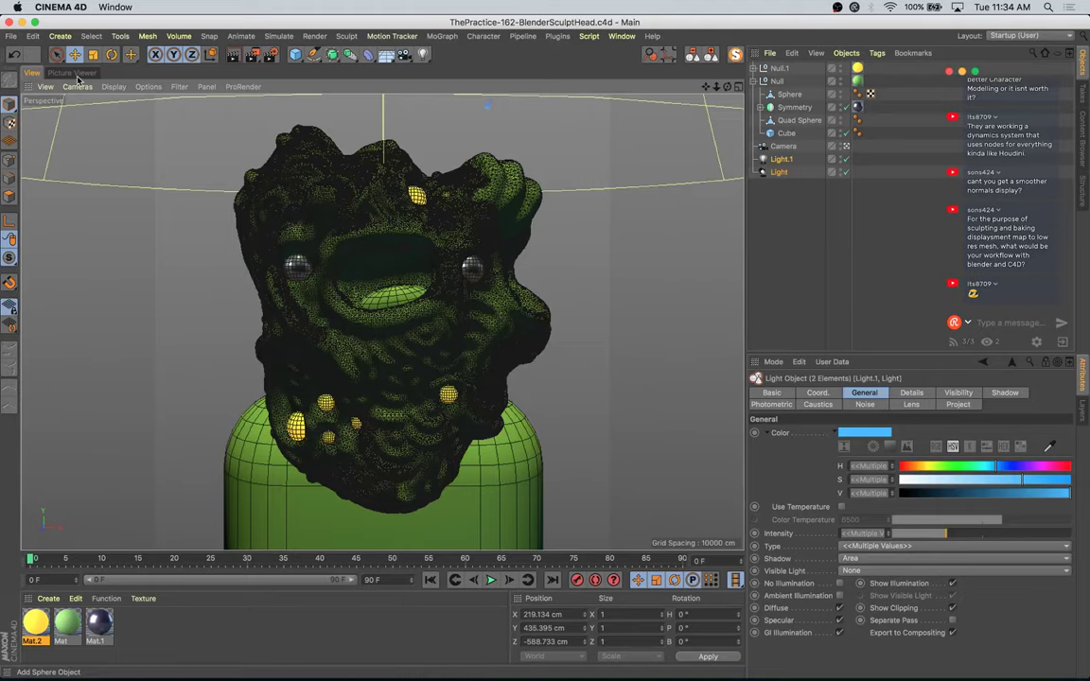
Step: Flip between the partially finished render and the two previous renders in the history to compare brightness and shadow tint
{"action": "left_click", "coordinate": [71, 73]}
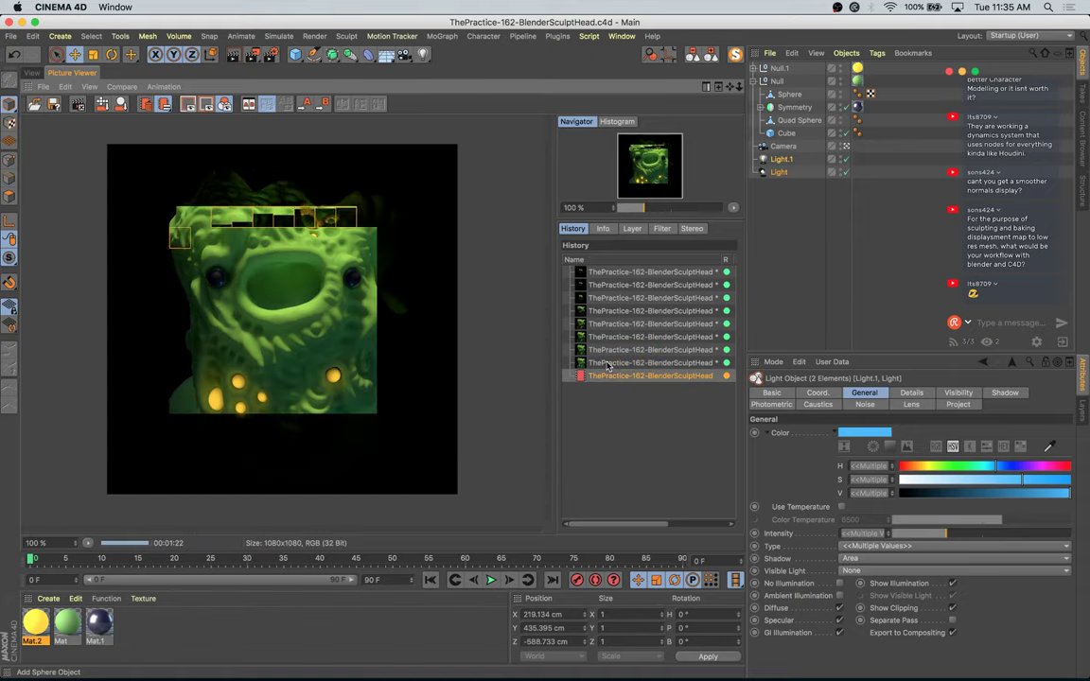
{"action": "left_click", "coordinate": [608, 363]}
{"action": "key", "text": "Down"}
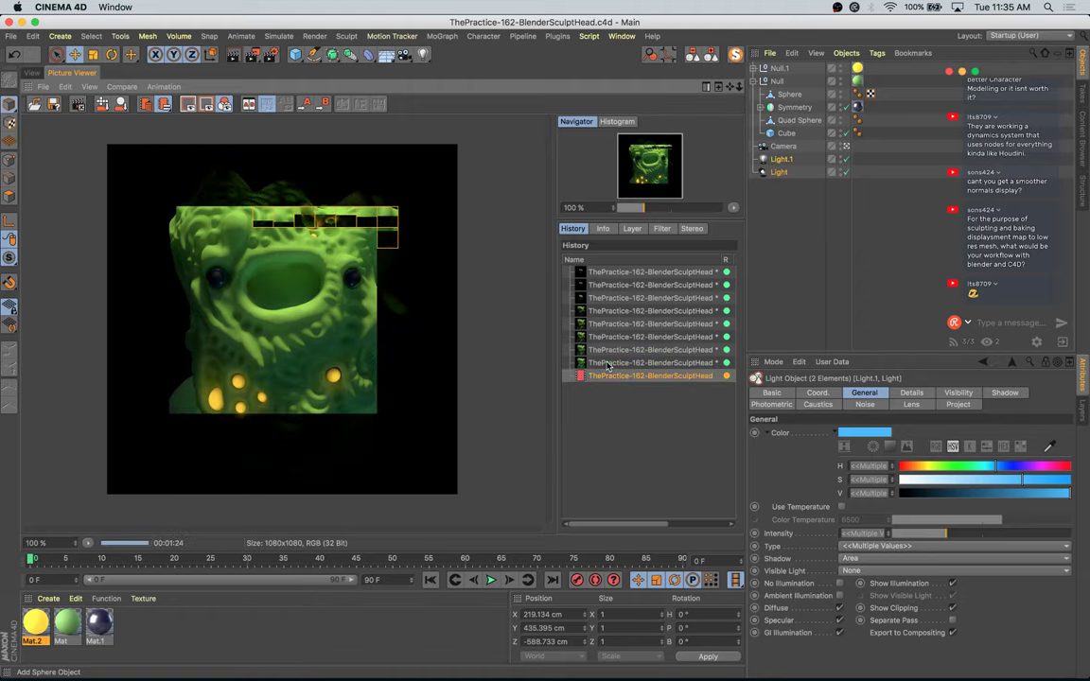
{"action": "key", "text": "Up"}
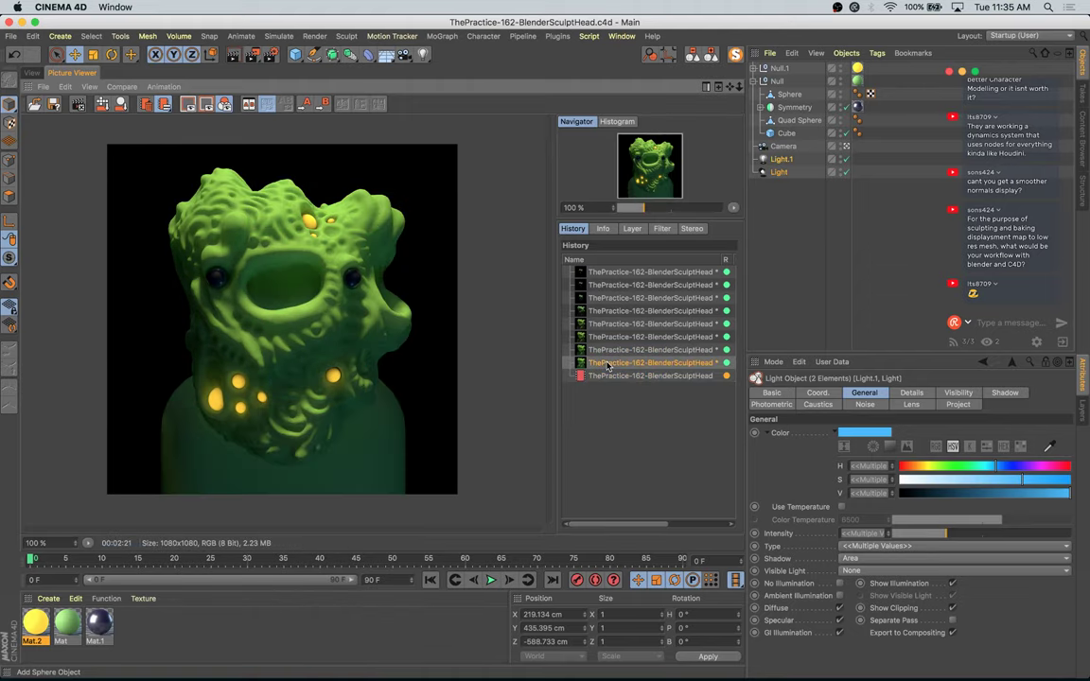
{"action": "key", "text": "Down"}
{"action": "key", "text": "Up"}
{"action": "key", "text": "Up"}
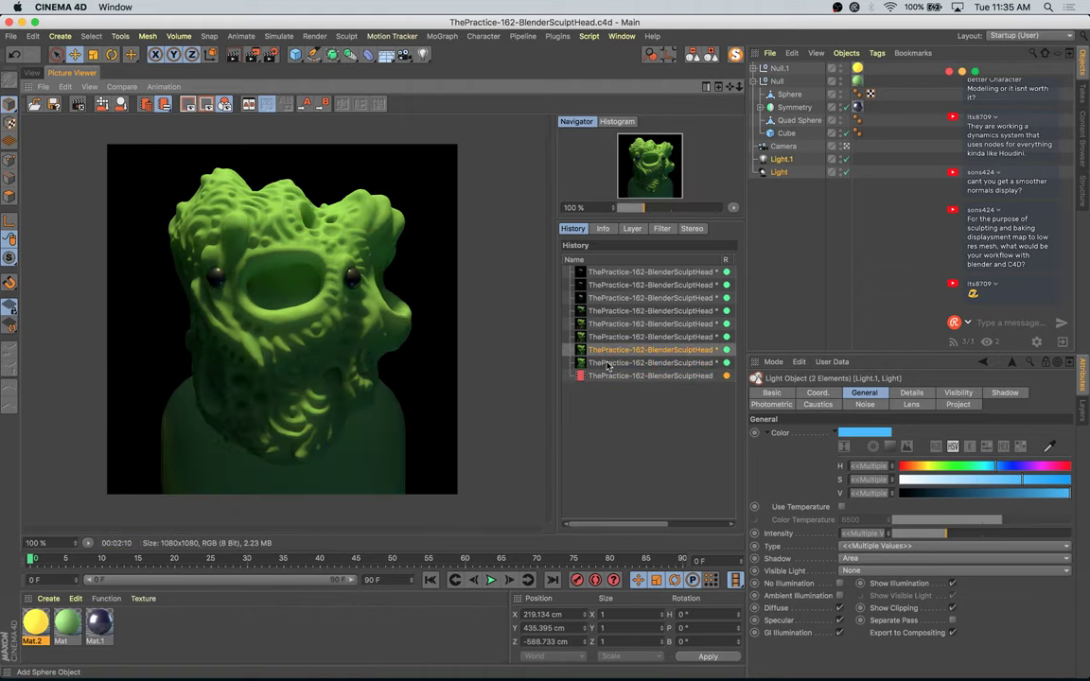
{"action": "key", "text": "Down"}
{"action": "key", "text": "Down"}
{"action": "key", "text": "Up"}
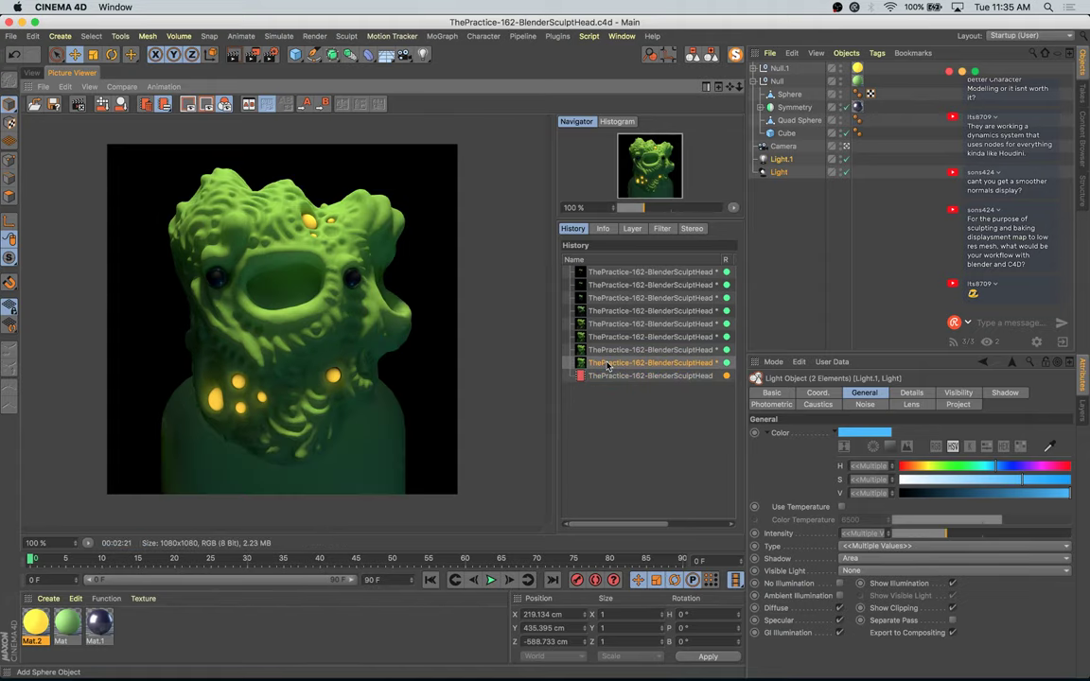
{"action": "key", "text": "Down"}
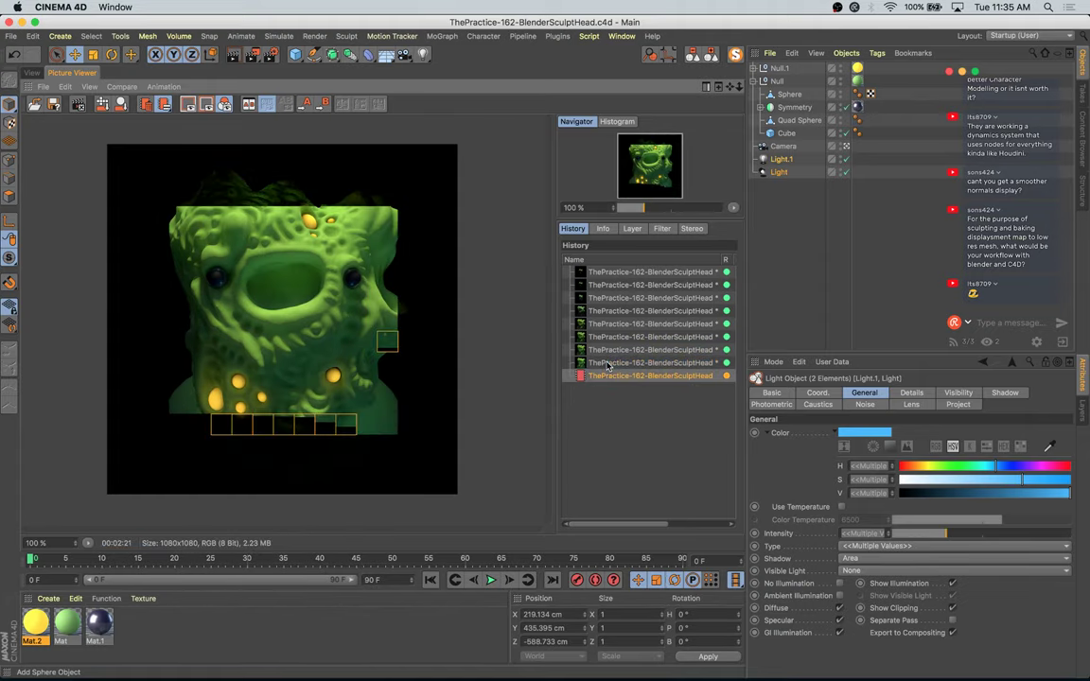
Step: Set the Global Illumination gamma to 1.3 in the render settings
{"action": "left_click", "coordinate": [274, 56]}
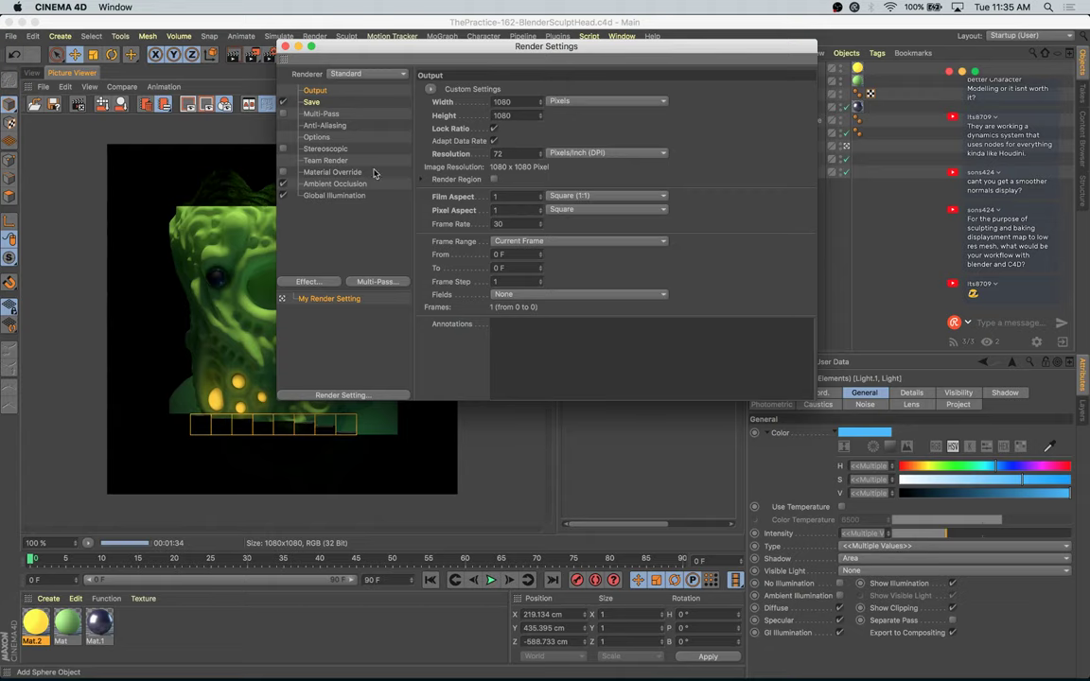
{"action": "left_click", "coordinate": [336, 195]}
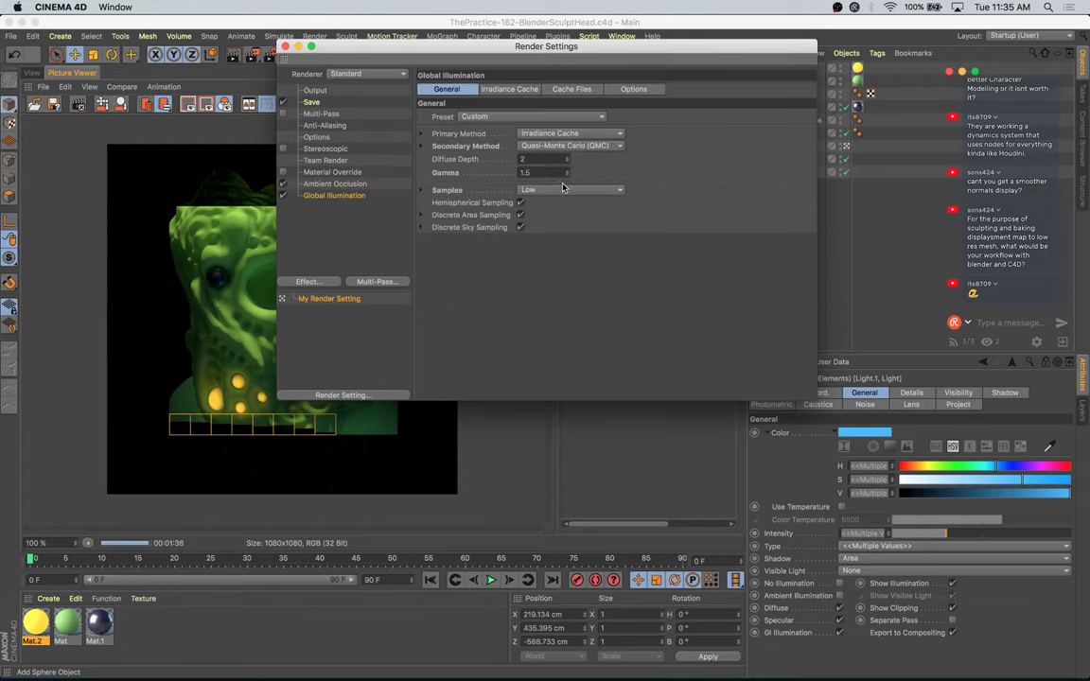
{"action": "left_click", "coordinate": [567, 176]}
{"action": "left_click", "coordinate": [567, 177]}
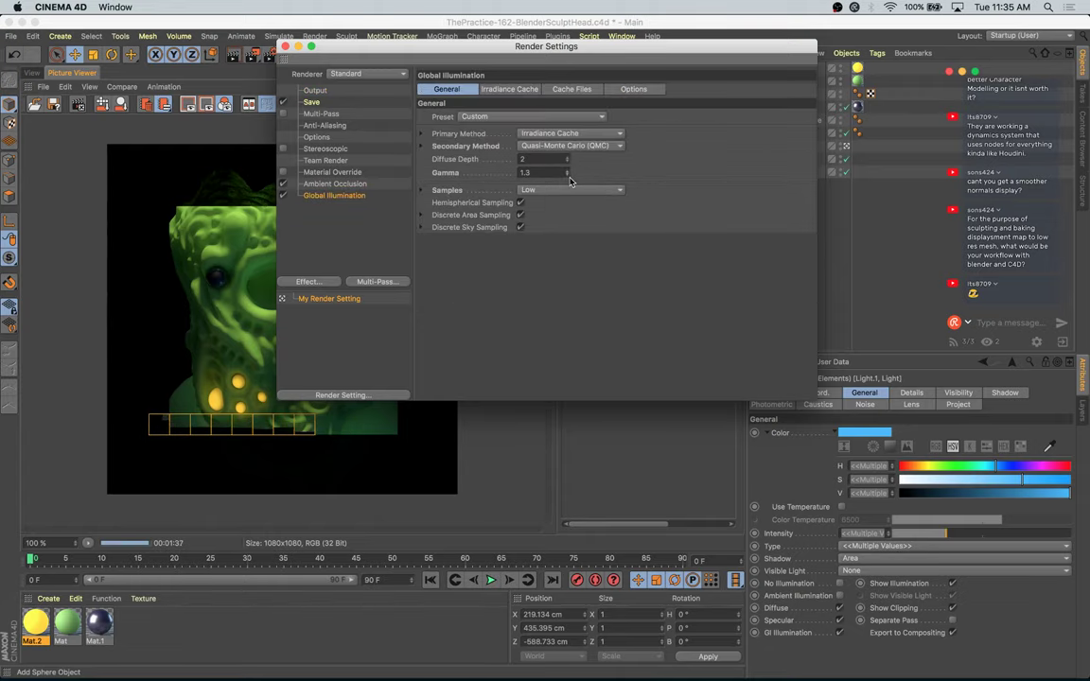
{"action": "left_click", "coordinate": [285, 47]}
Step: Save the project and replace the running render with a new one in the Picture Viewer
{"action": "key", "text": "super+s"}
{"action": "key", "text": "shift+r"}
{"action": "key", "text": "Return"}
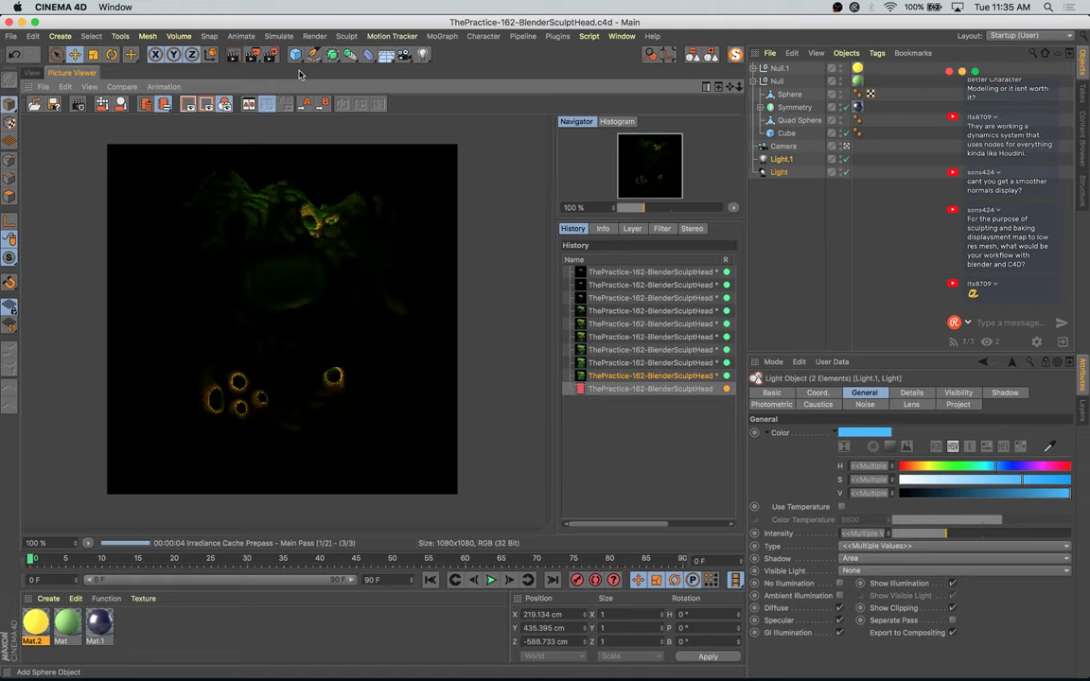
{"action": "key", "text": "Up"}
{"action": "key", "text": "Up"}
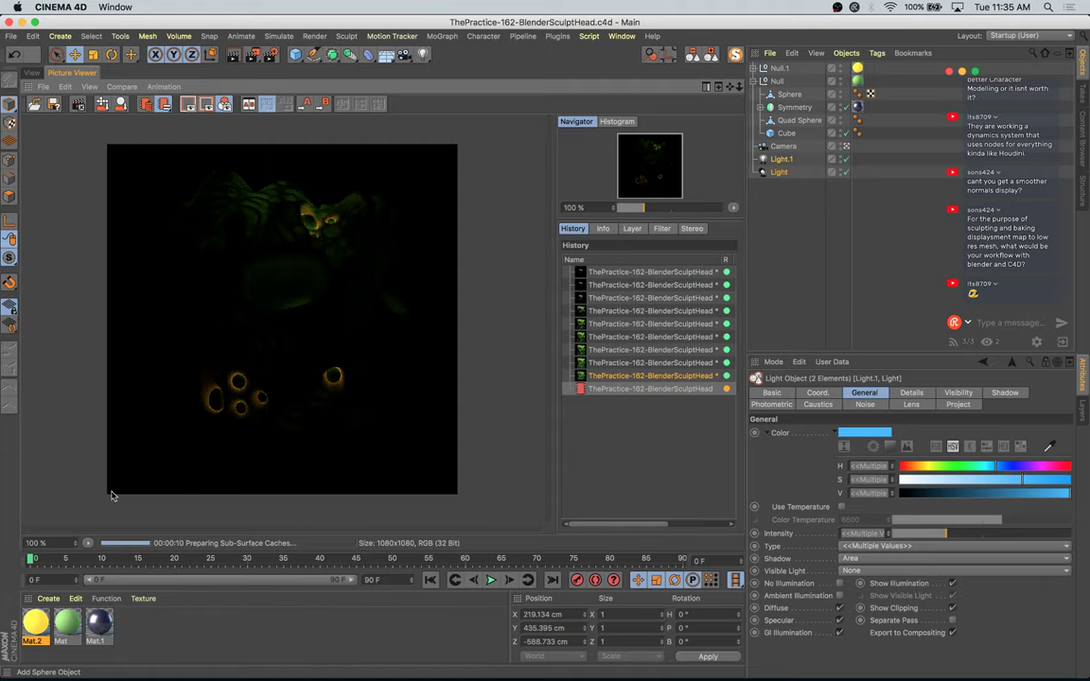
Step: Shift the head material Mat toward yellow: color hue 59°, luminance hue 60°, and Subsurface Scattering shader hue 87°
{"action": "double_click", "coordinate": [67, 622]}
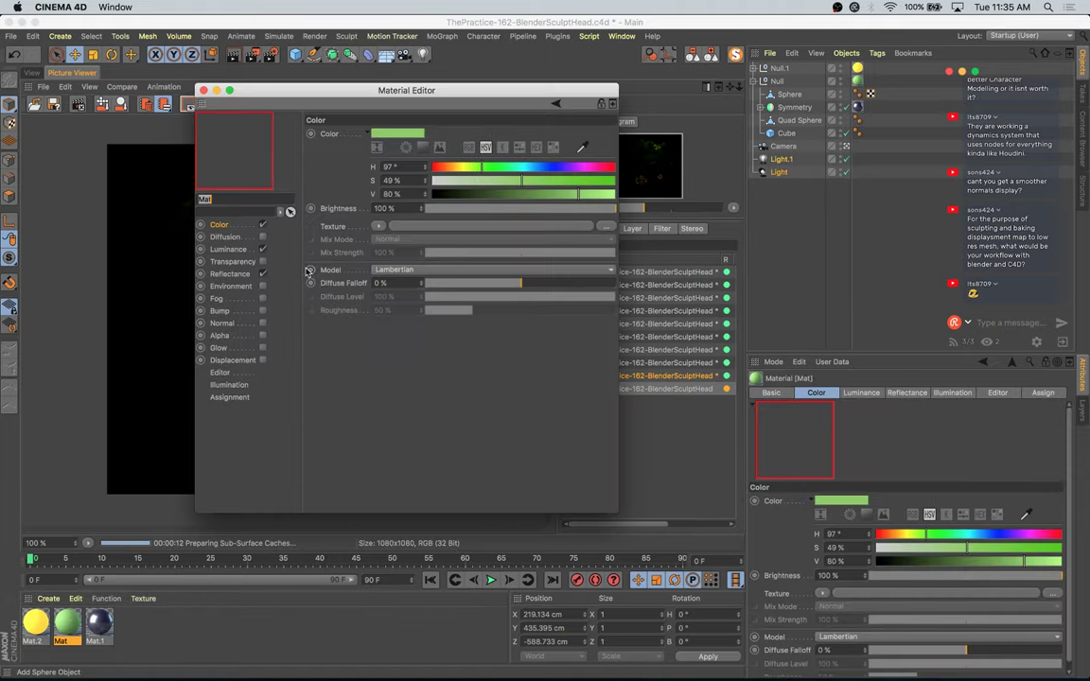
{"action": "left_click", "coordinate": [462, 168]}
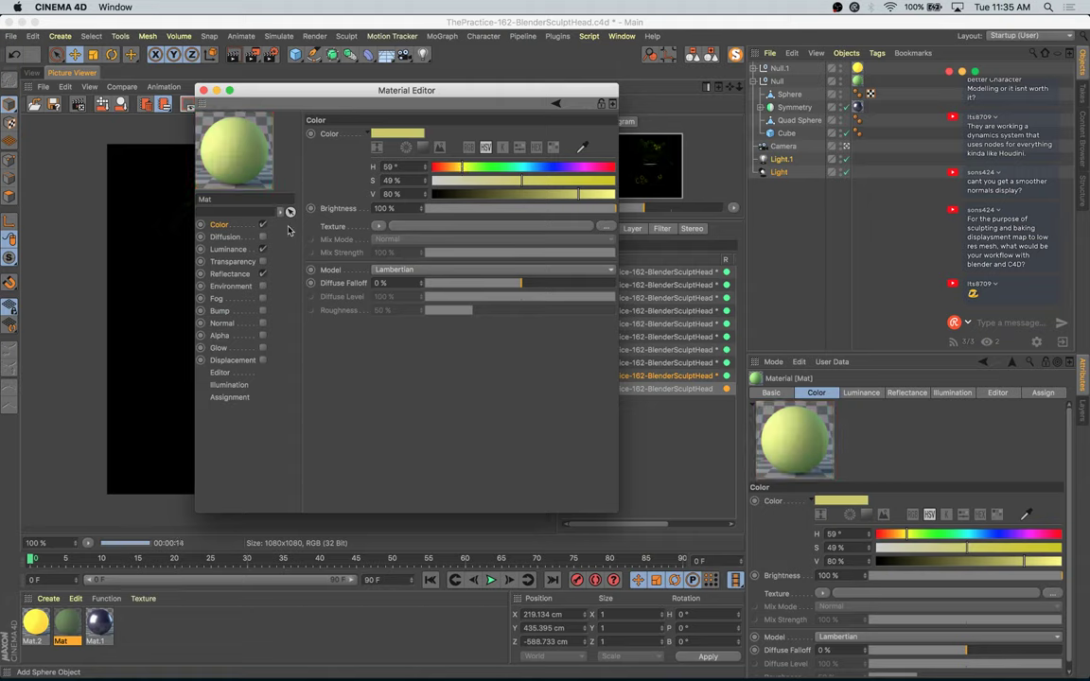
{"action": "left_click", "coordinate": [228, 249]}
{"action": "left_click", "coordinate": [460, 167]}
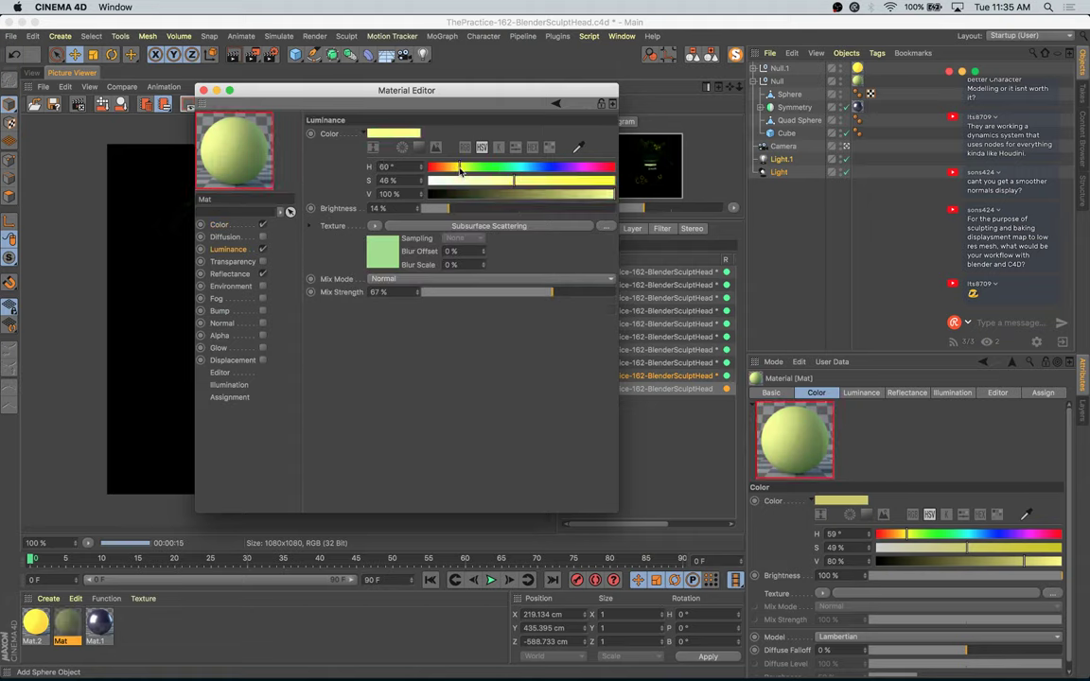
{"action": "left_click", "coordinate": [387, 256]}
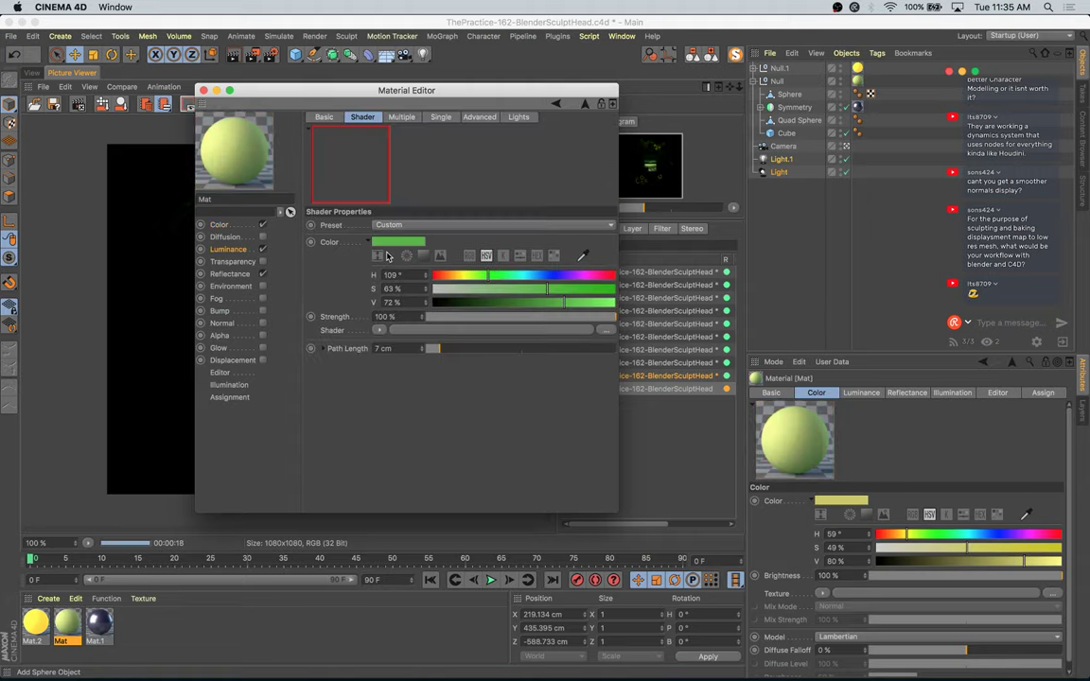
{"action": "left_click", "coordinate": [478, 276]}
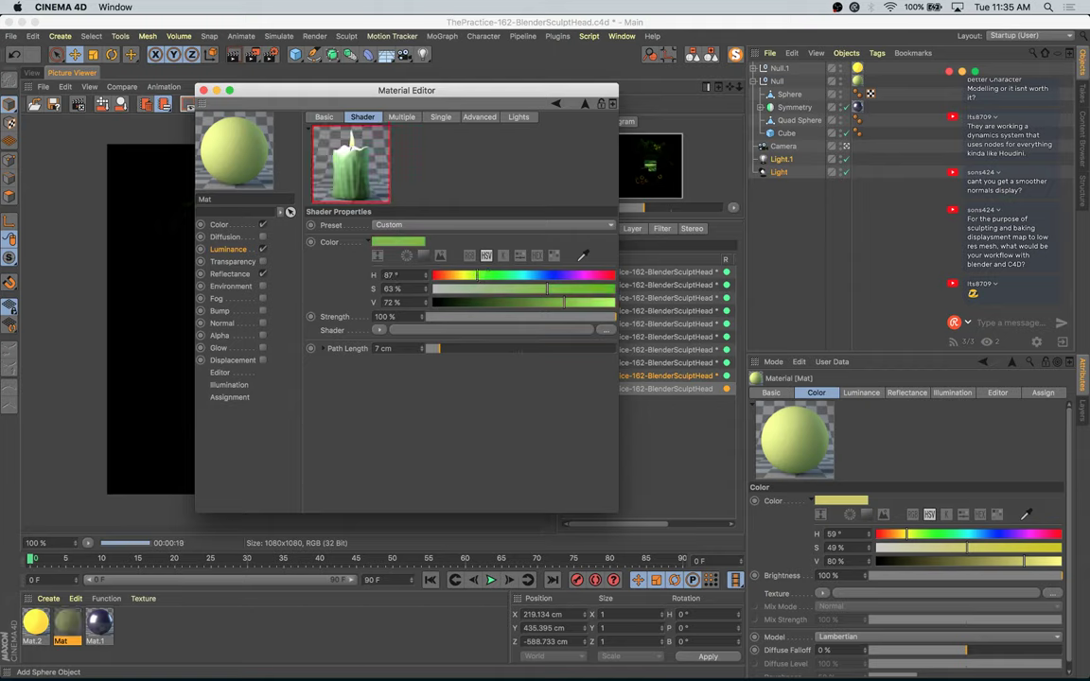
Step: Turn the glowing spheres' material Mat.2 red with luminance hue 0° and color hue 15°, and close the Material Editor
{"action": "left_click", "coordinate": [35, 623]}
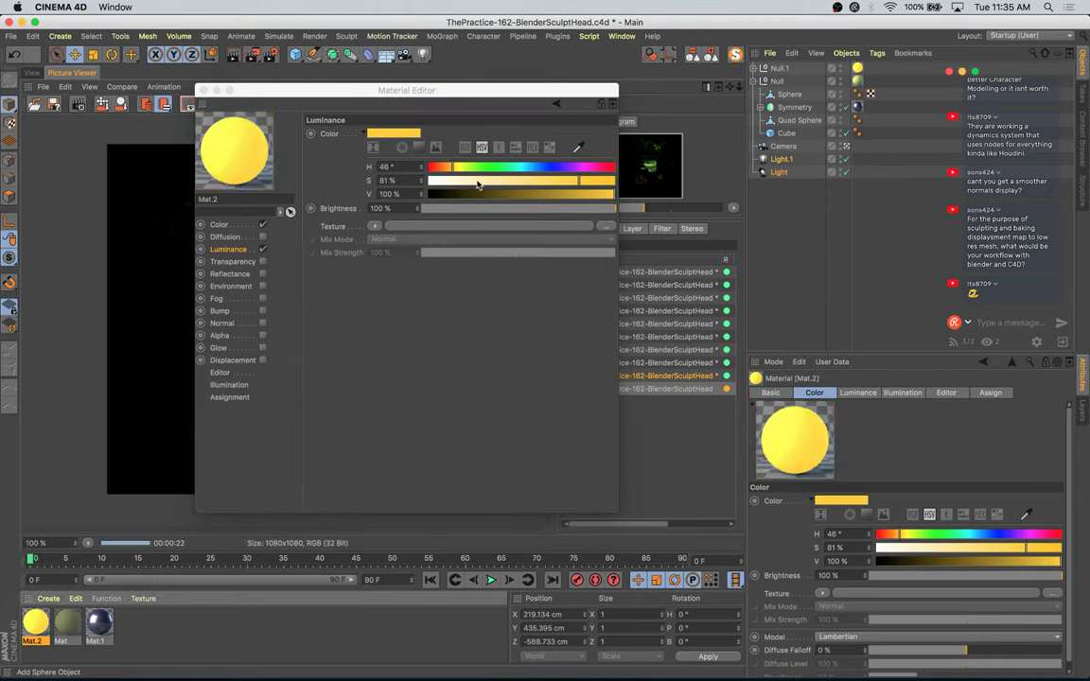
{"action": "left_click_drag", "start_coordinate": [442, 167], "coordinate": [409, 172]}
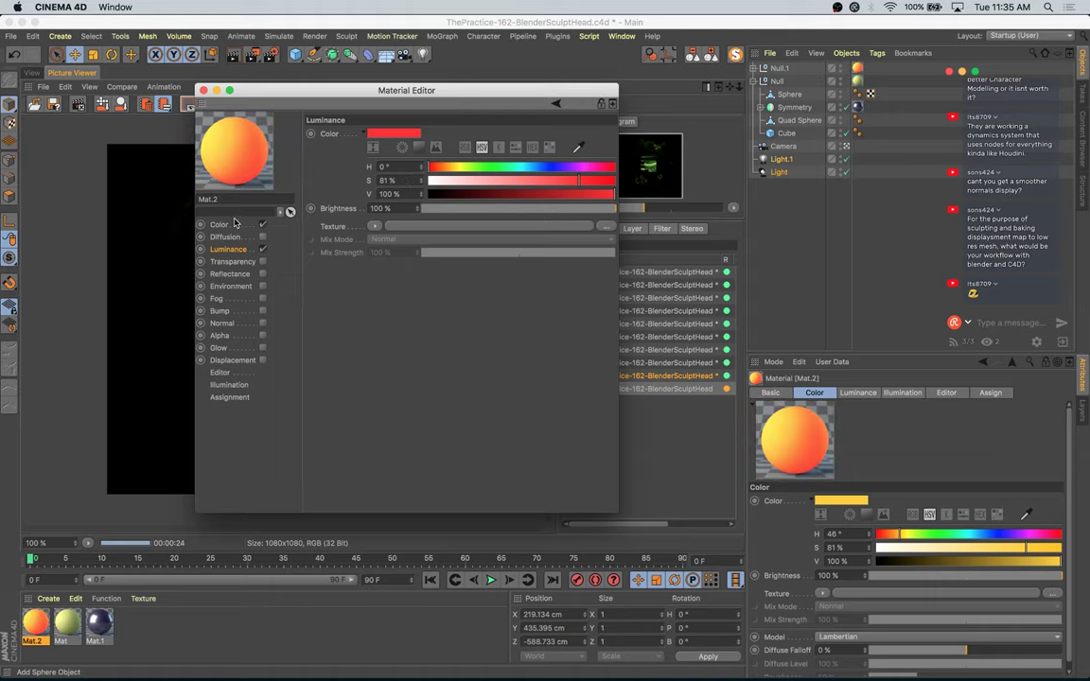
{"action": "left_click", "coordinate": [219, 225]}
{"action": "left_click", "coordinate": [440, 168]}
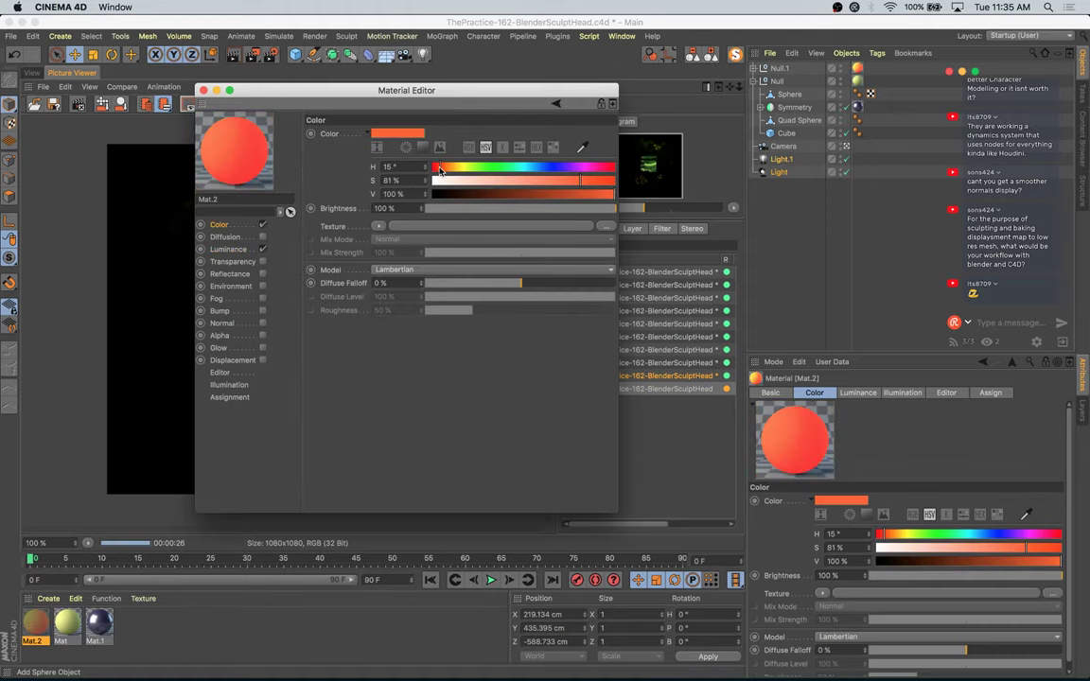
{"action": "left_click", "coordinate": [202, 90]}
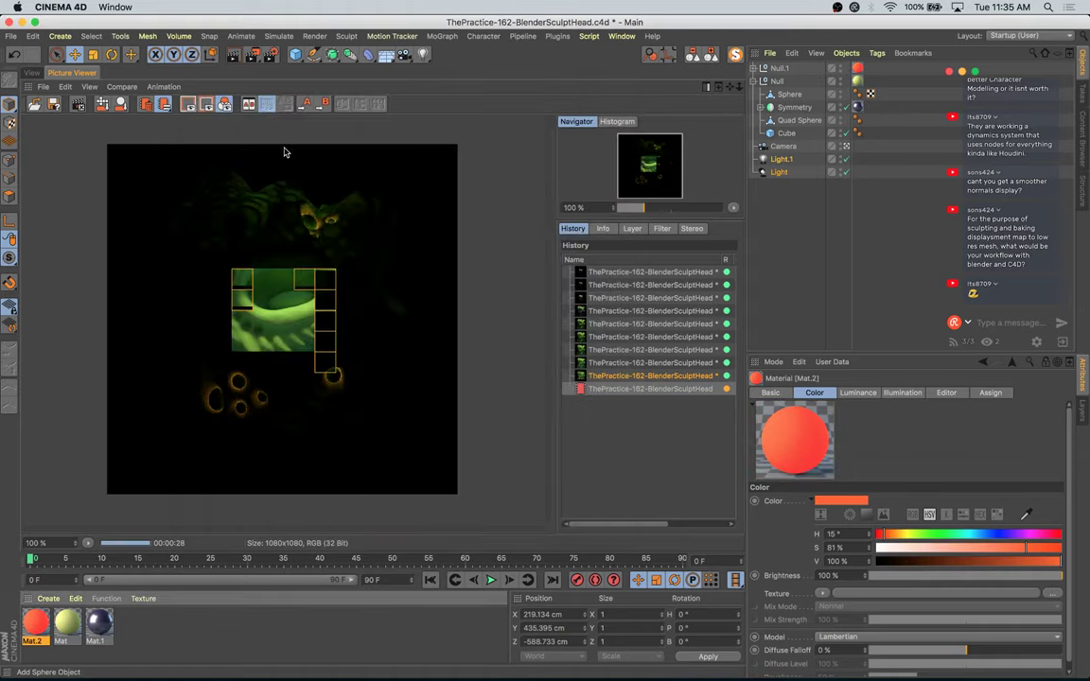
Step: Recolor Light.1 to green with hue 131° and the spot Light to yellow with hue 52° and saturation 44%
{"action": "left_click", "coordinate": [781, 159]}
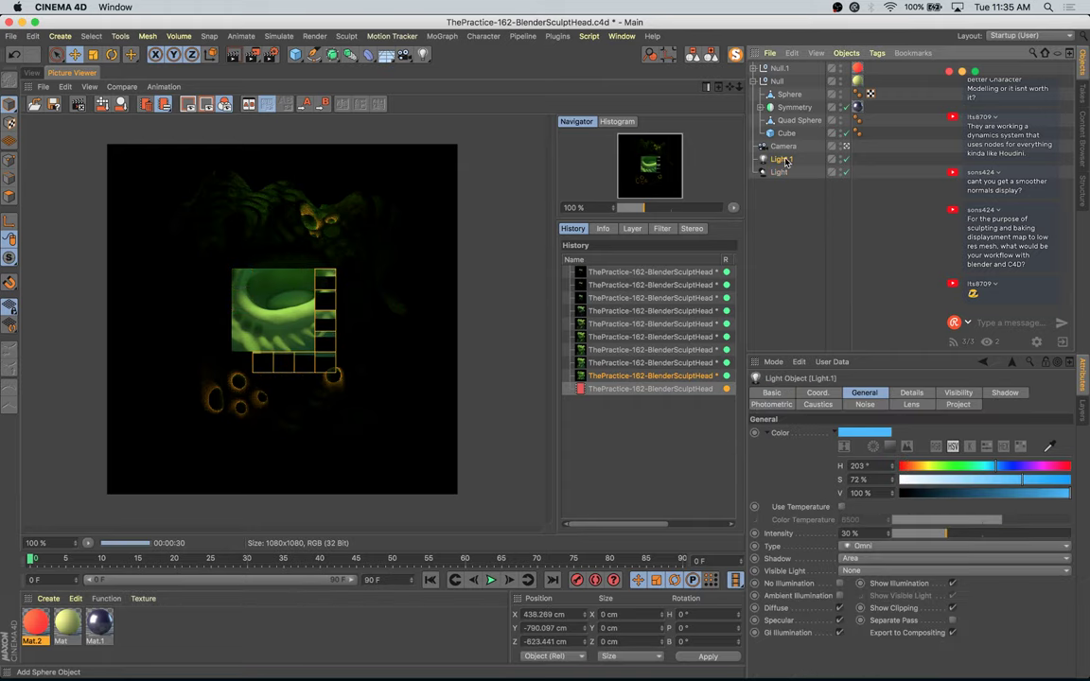
{"action": "left_click", "coordinate": [963, 467]}
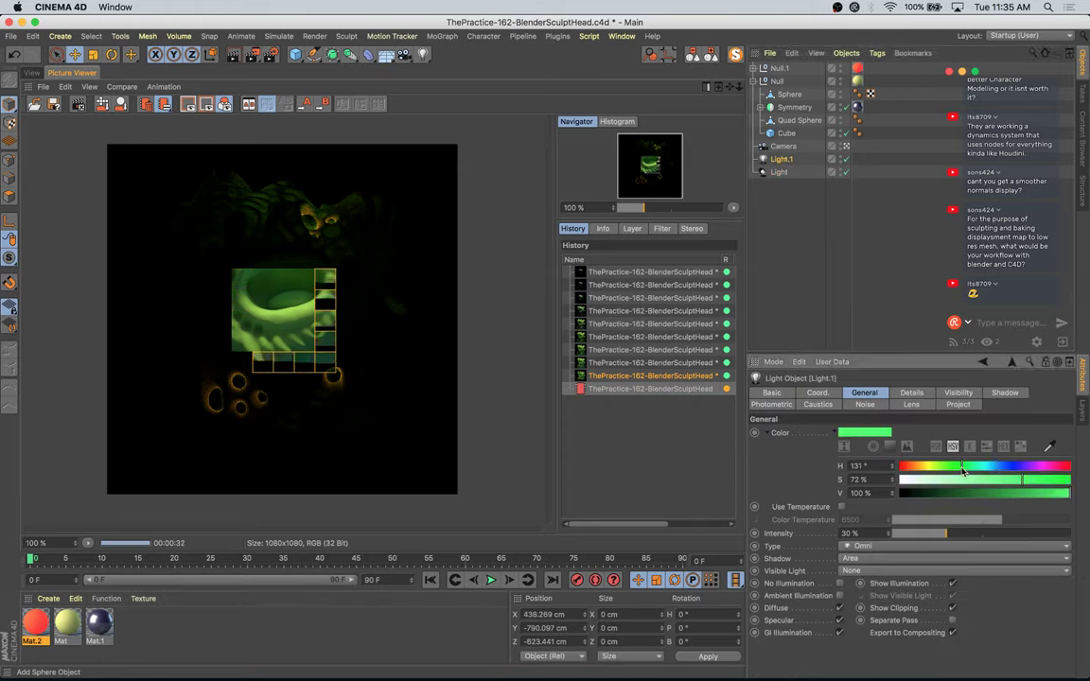
{"action": "left_click", "coordinate": [779, 171]}
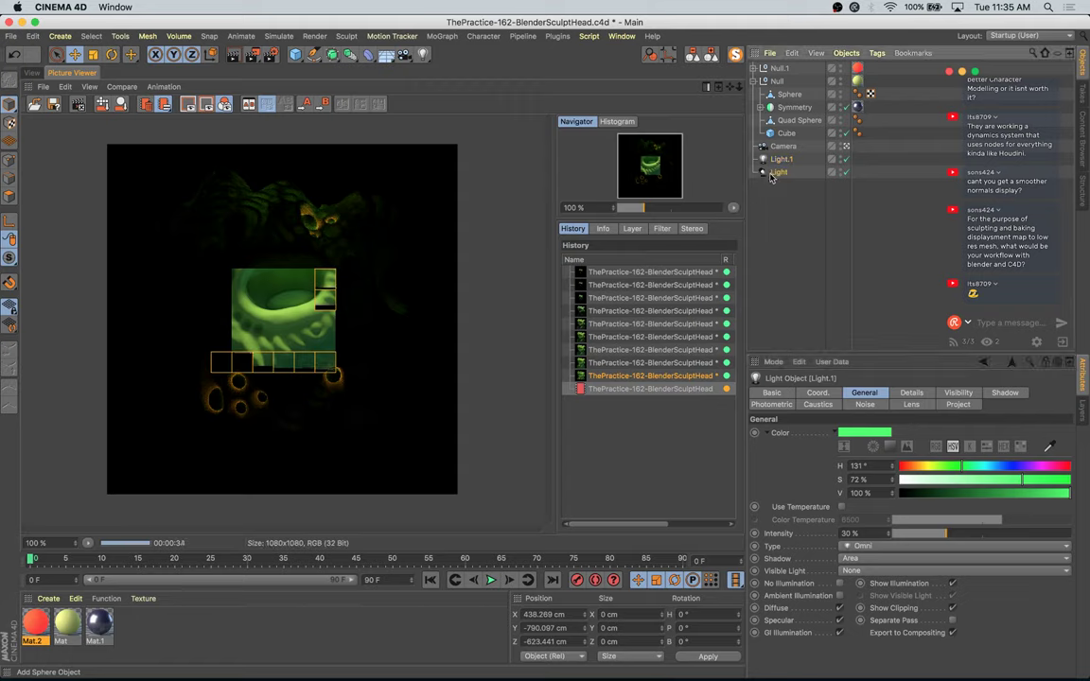
{"action": "left_click", "coordinate": [923, 465]}
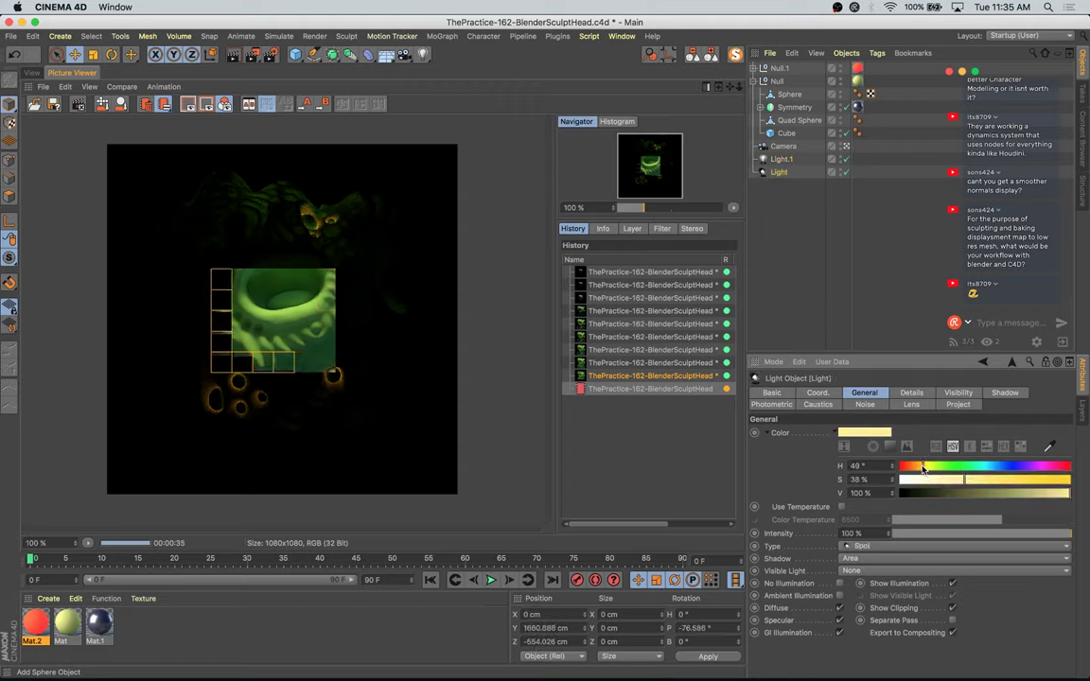
{"action": "left_click", "coordinate": [974, 479]}
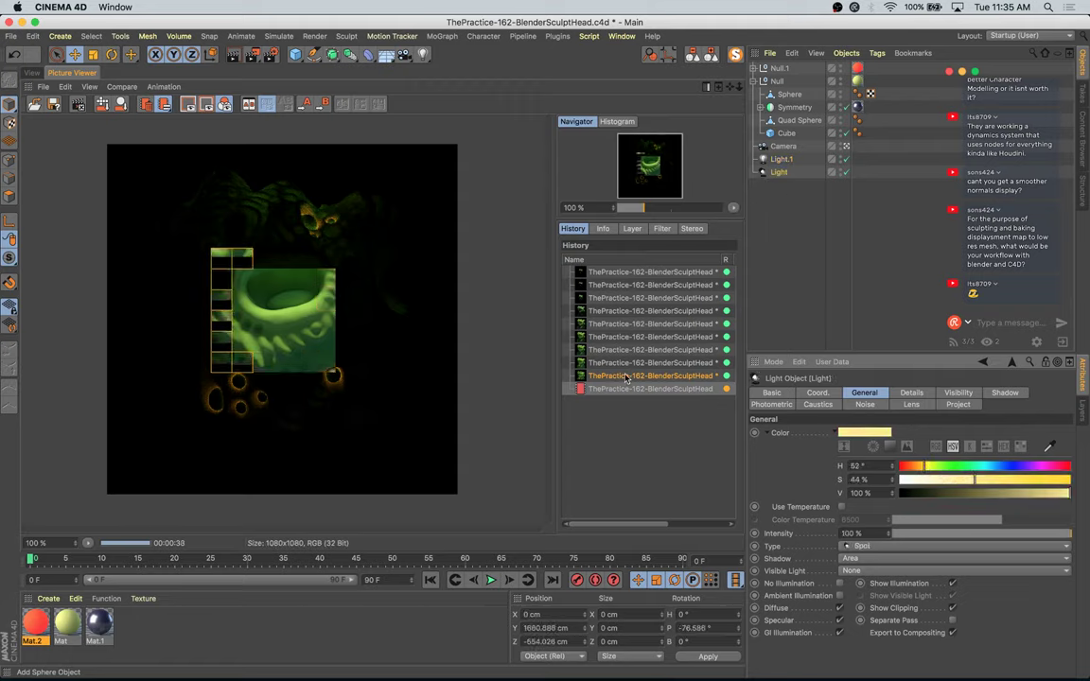
Step: Compare the running render with the earlier renders in the history, checking the mouth area and overall brightness
{"action": "left_click", "coordinate": [610, 376]}
{"action": "key", "text": "Up"}
{"action": "key", "text": "Up"}
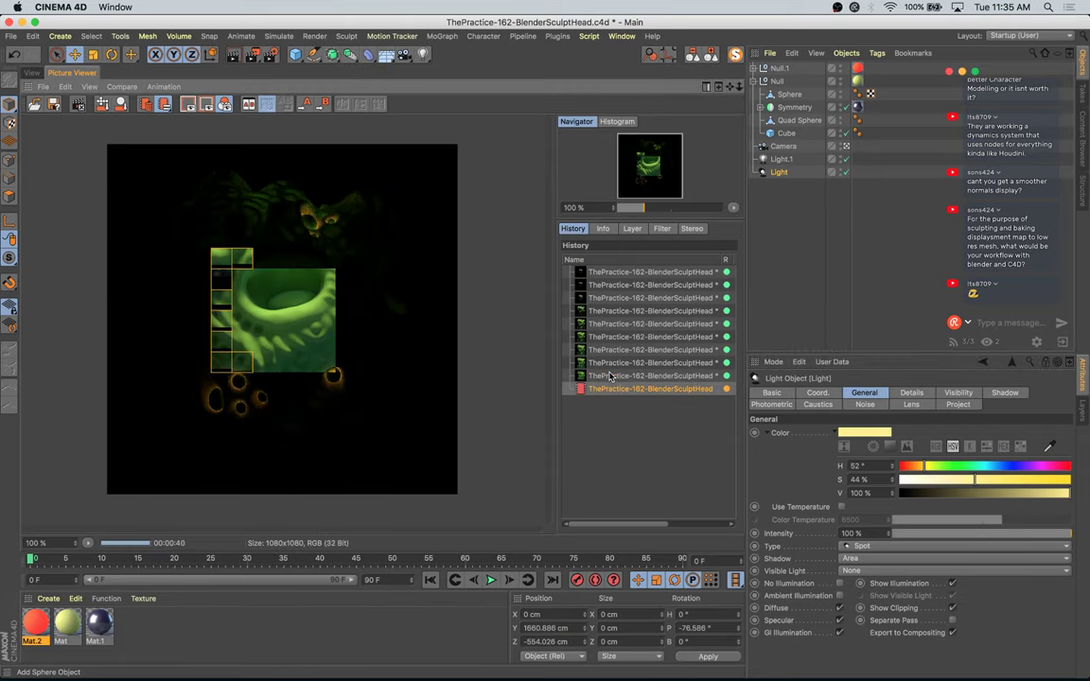
{"action": "key", "text": "Down"}
{"action": "key", "text": "Down"}
{"action": "key", "text": "Down"}
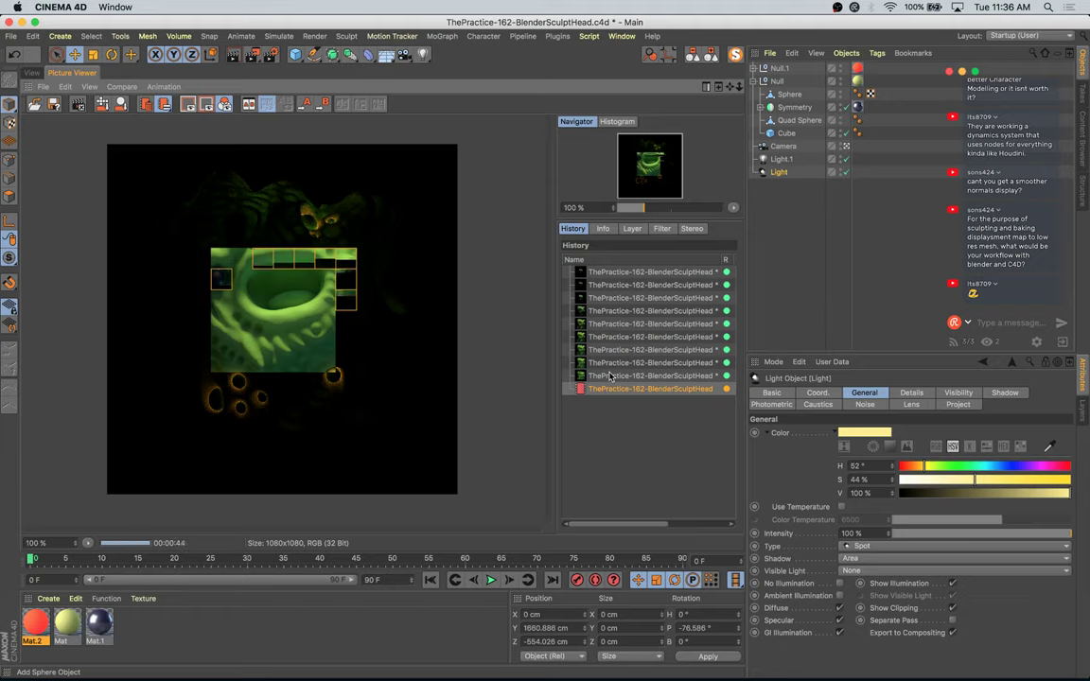
{"action": "key", "text": "Up"}
{"action": "key", "text": "Up"}
{"action": "key", "text": "Up"}
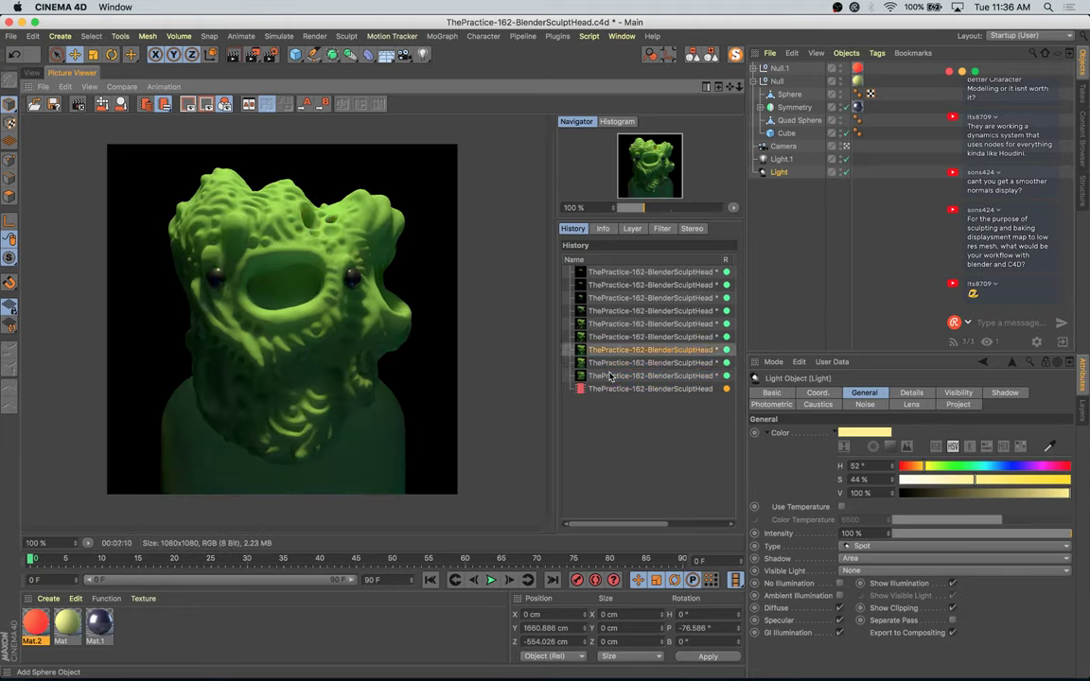
{"action": "key", "text": "Down"}
{"action": "key", "text": "Down"}
{"action": "key", "text": "Down"}
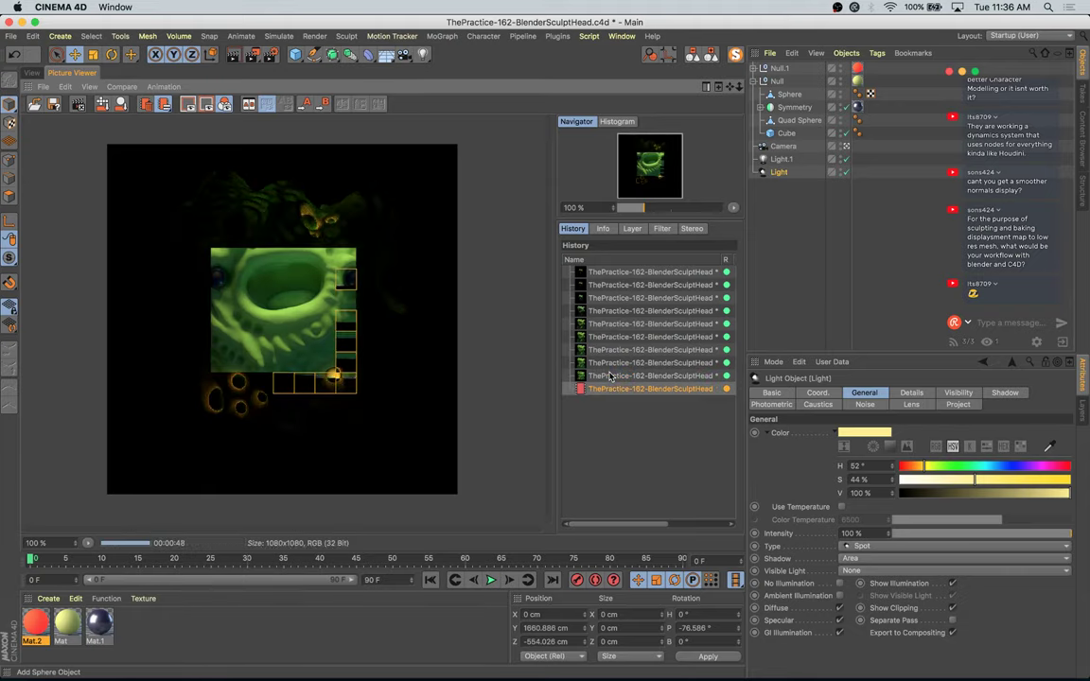
Step: Save the project, stop the running render and start a new one with the recolored materials and lights
{"action": "key", "text": "shift+r"}
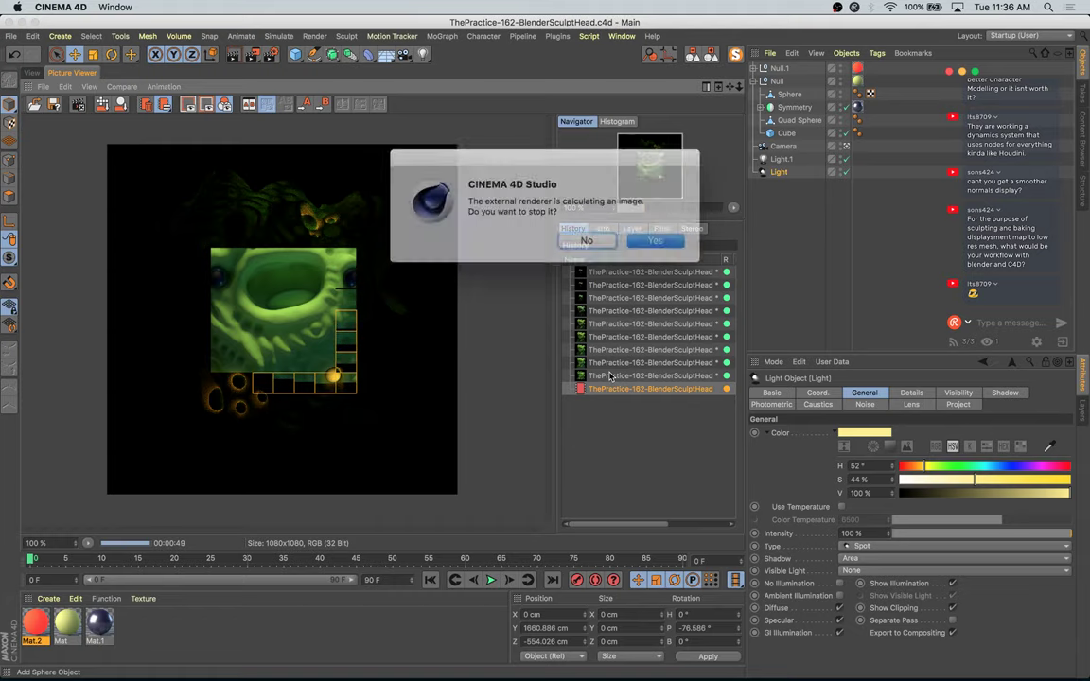
{"action": "key", "text": "Return"}
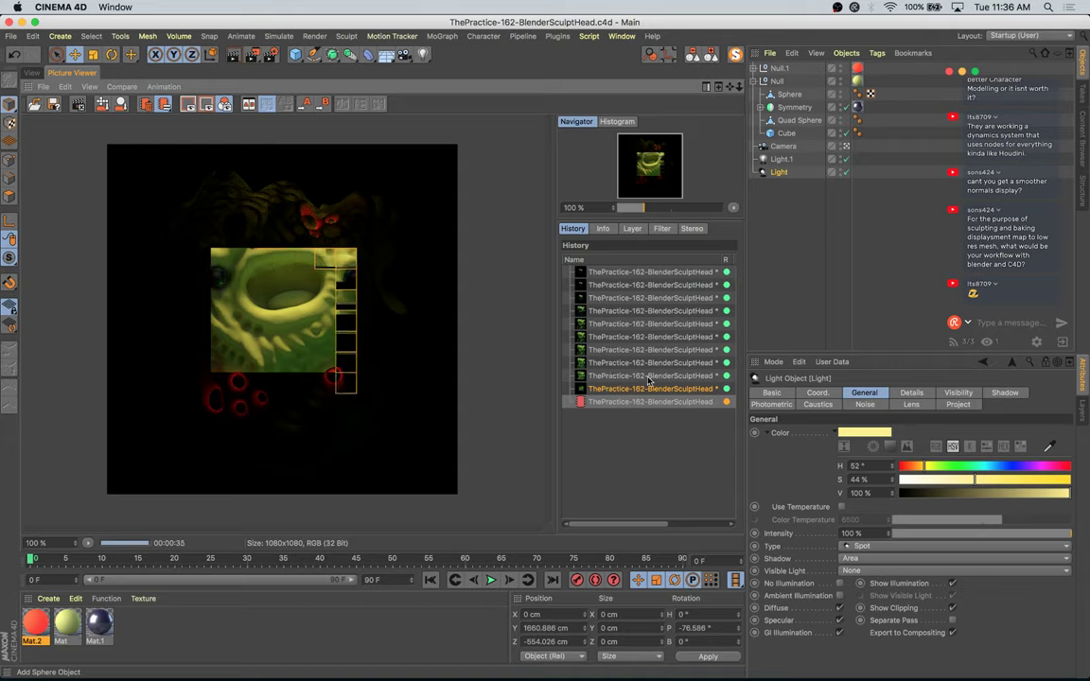
Step: Flip repeatedly between the running red-sphere render and the earlier green renders in the history to compare skin color and glow
{"action": "left_click", "coordinate": [641, 379]}
{"action": "key", "text": "Down"}
{"action": "key", "text": "Up"}
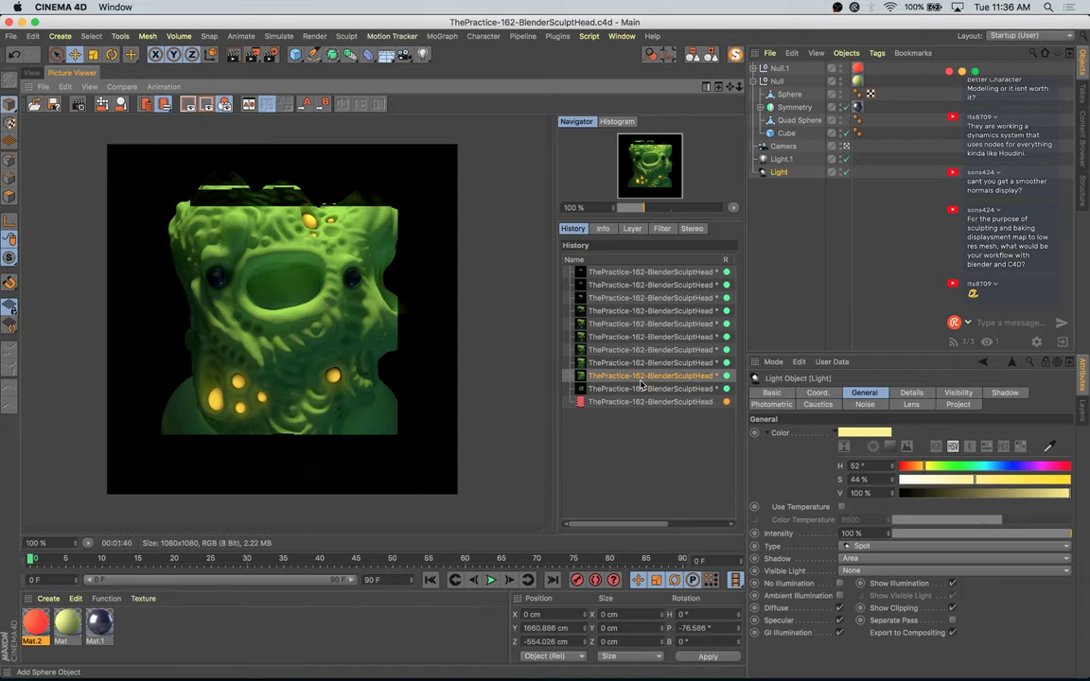
{"action": "key", "text": "Down"}
{"action": "key", "text": "Down"}
{"action": "key", "text": "Up"}
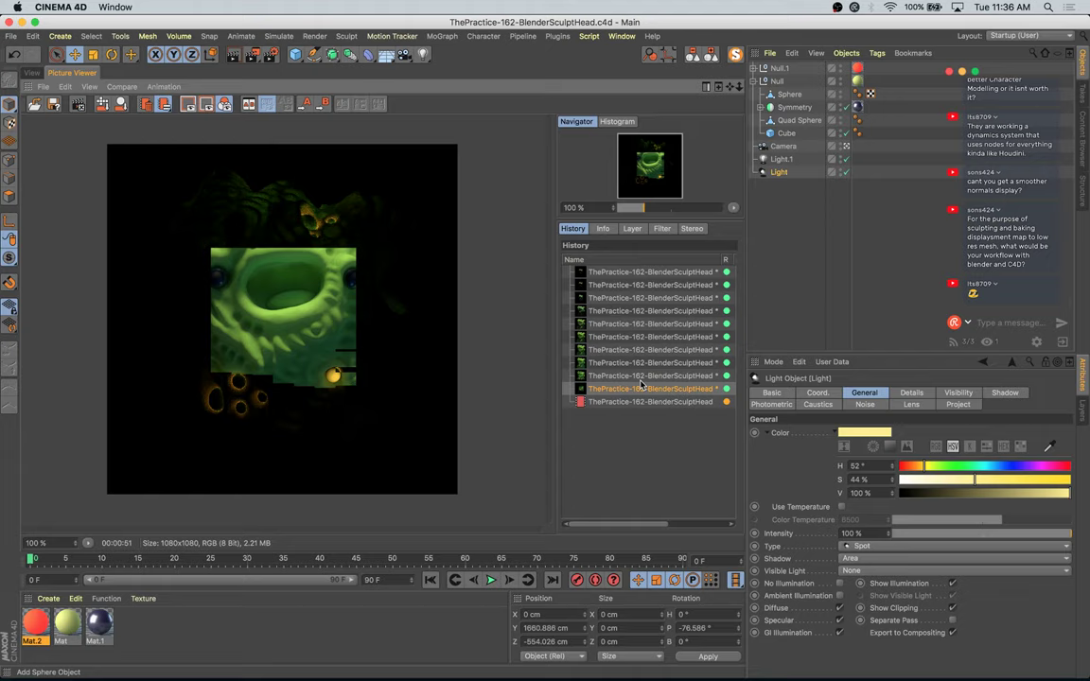
{"action": "key", "text": "Down"}
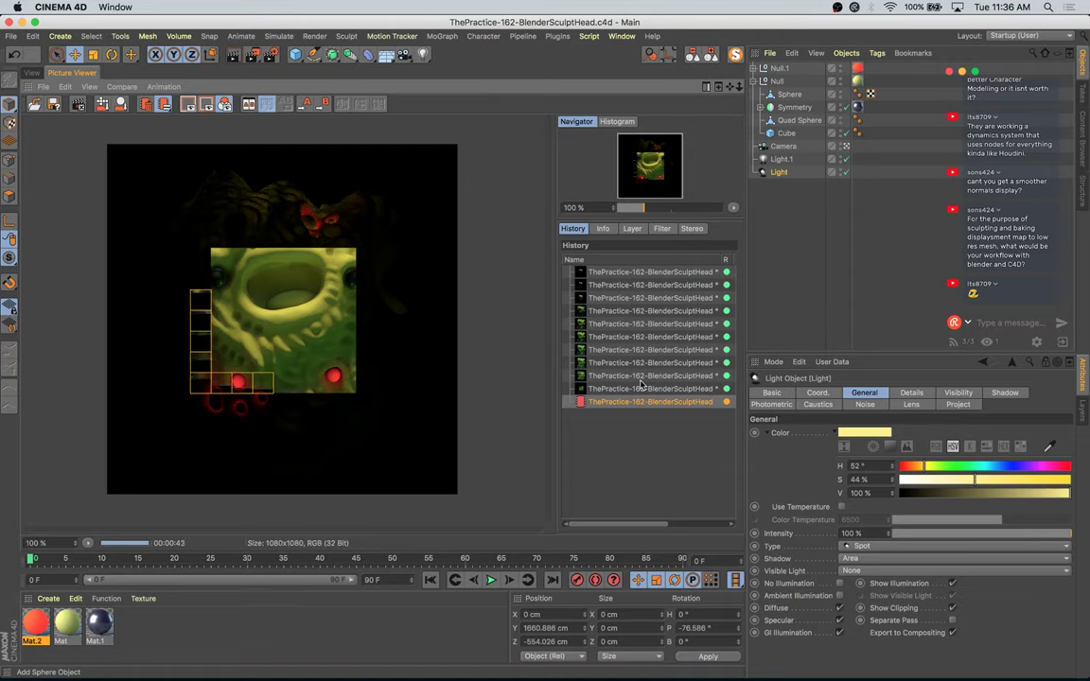
{"action": "left_click", "coordinate": [641, 388]}
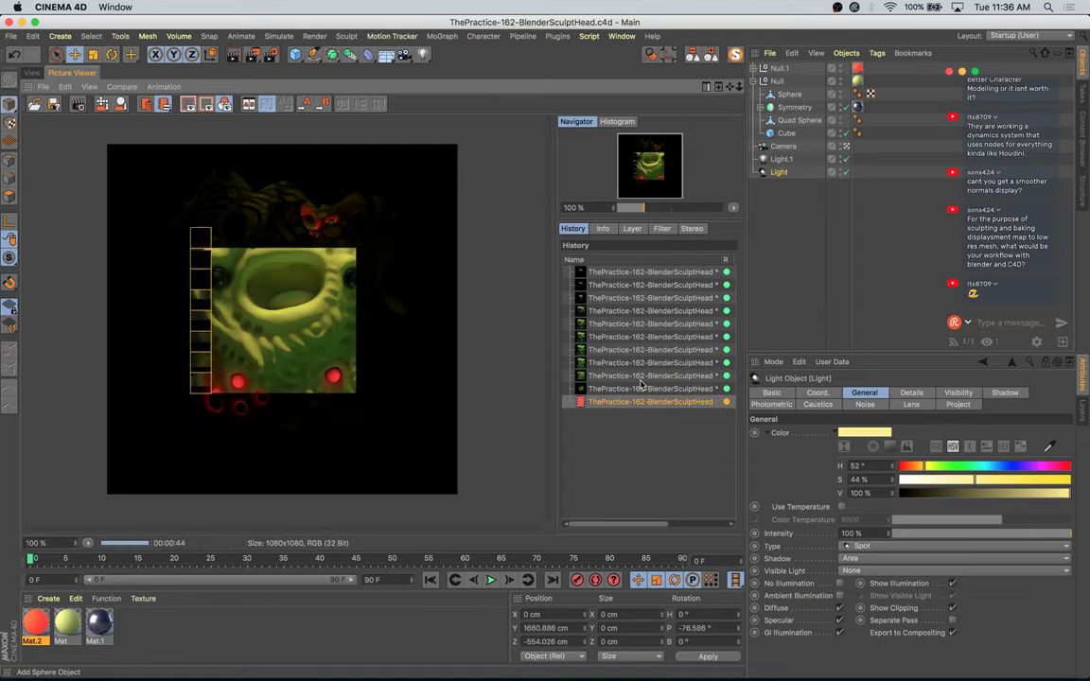
{"action": "key", "text": "Up"}
{"action": "key", "text": "Up"}
{"action": "key", "text": "Up"}
{"action": "key", "text": "Down"}
{"action": "key", "text": "Down"}
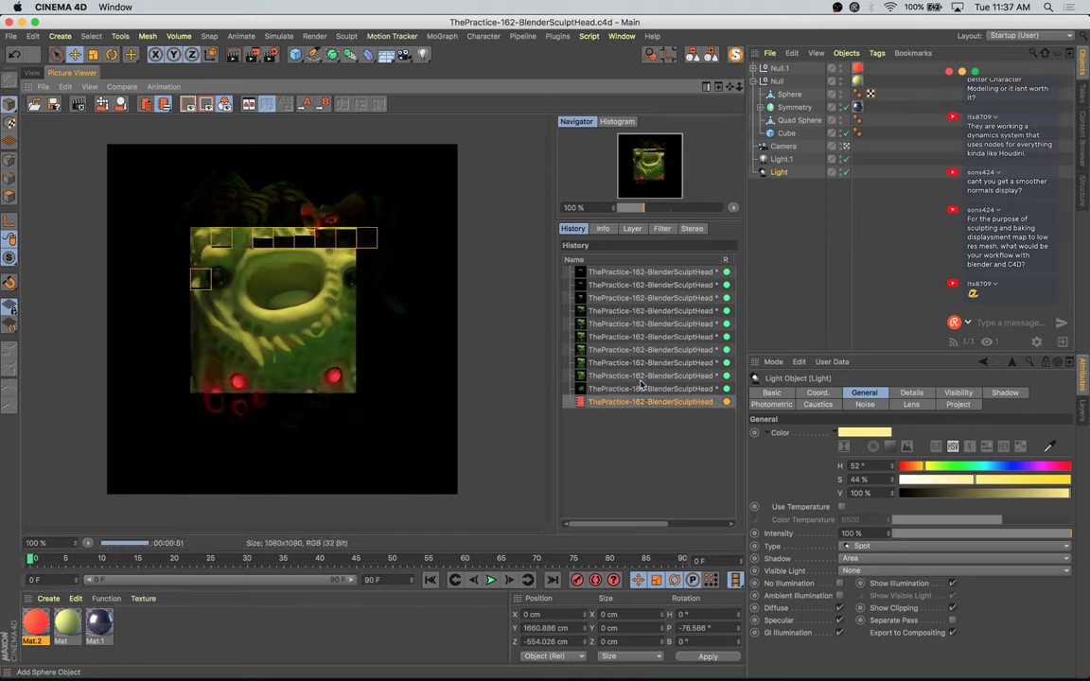
{"action": "left_click", "coordinate": [640, 378]}
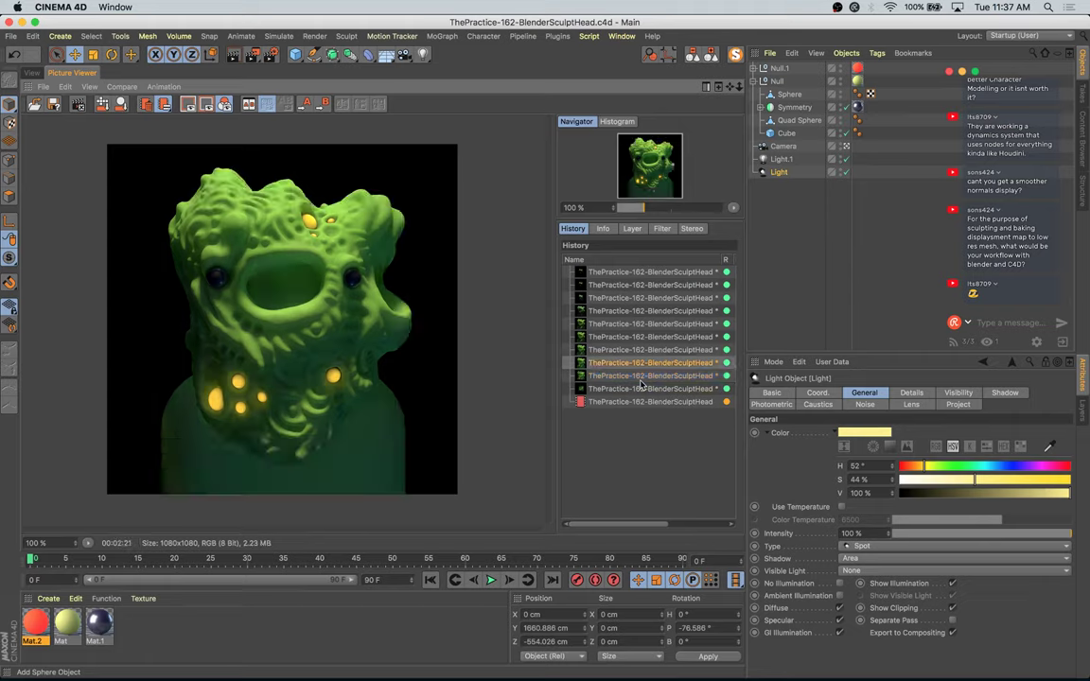
{"action": "key", "text": "Down"}
{"action": "key", "text": "Down"}
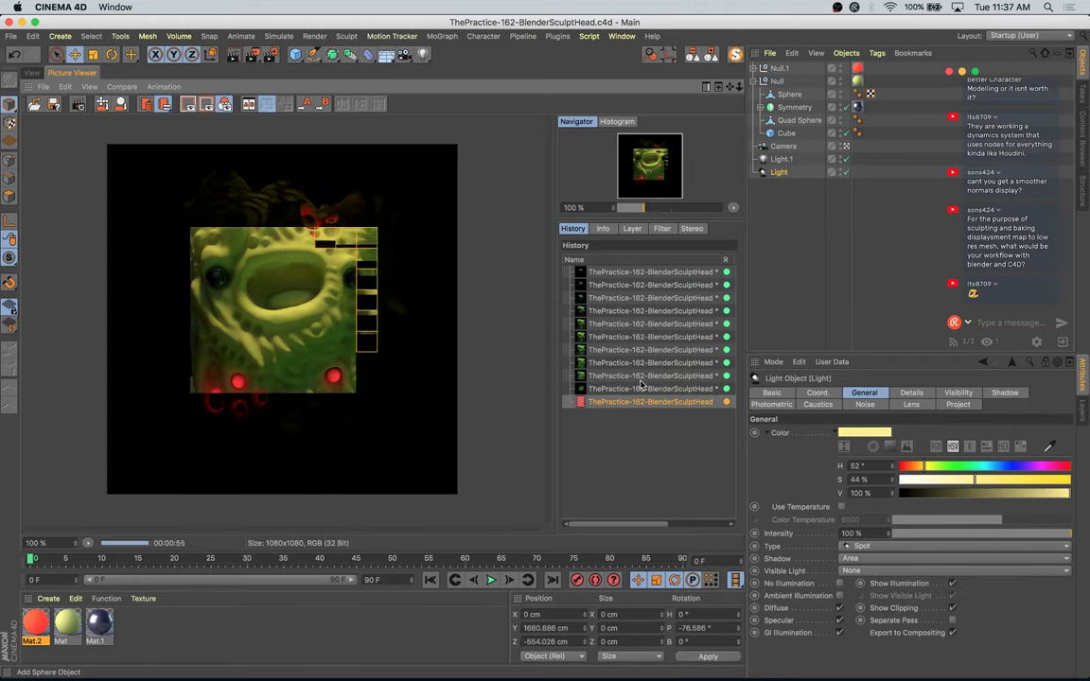
{"action": "key", "text": "Up"}
{"action": "key", "text": "Up"}
{"action": "key", "text": "Down"}
{"action": "key", "text": "Down"}
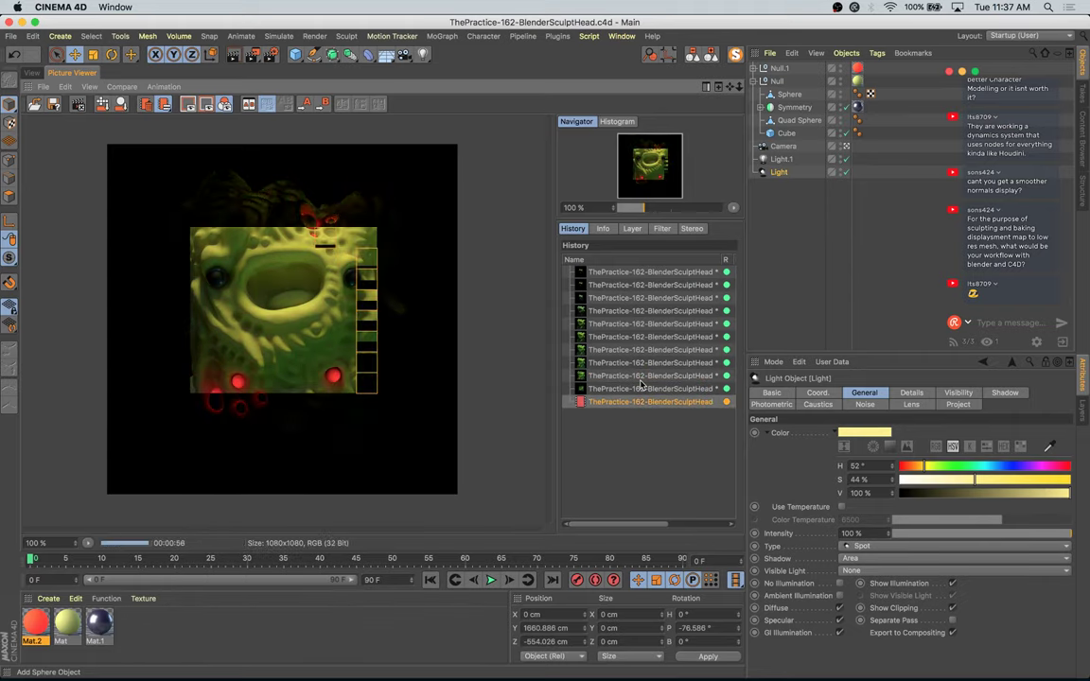
{"action": "key", "text": "Up"}
{"action": "key", "text": "Up"}
{"action": "key", "text": "Down"}
{"action": "key", "text": "Down"}
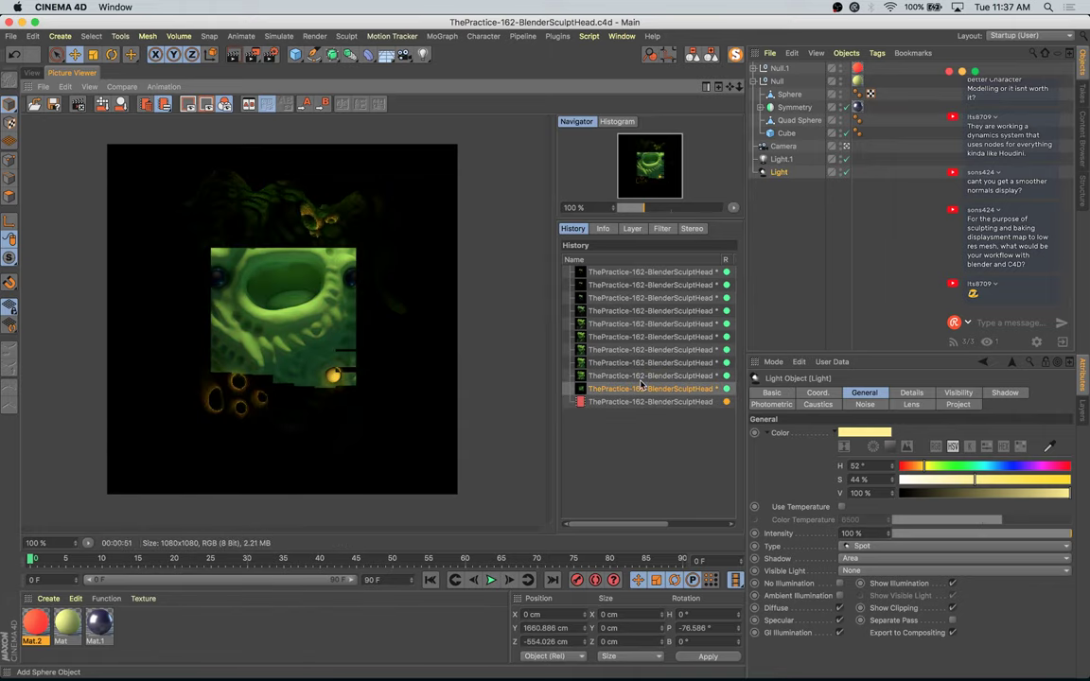
{"action": "key", "text": "Up"}
{"action": "key", "text": "Up"}
{"action": "key", "text": "Up"}
{"action": "key", "text": "Up"}
{"action": "key", "text": "Down"}
{"action": "key", "text": "Down"}
{"action": "key", "text": "Down"}
{"action": "key", "text": "Down"}
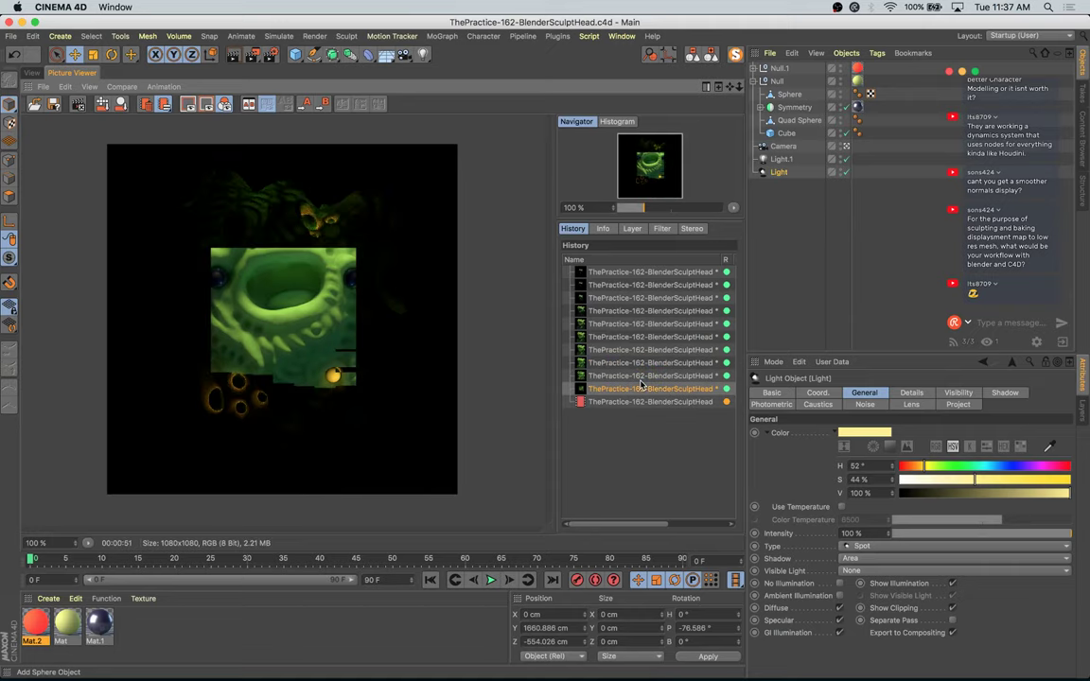
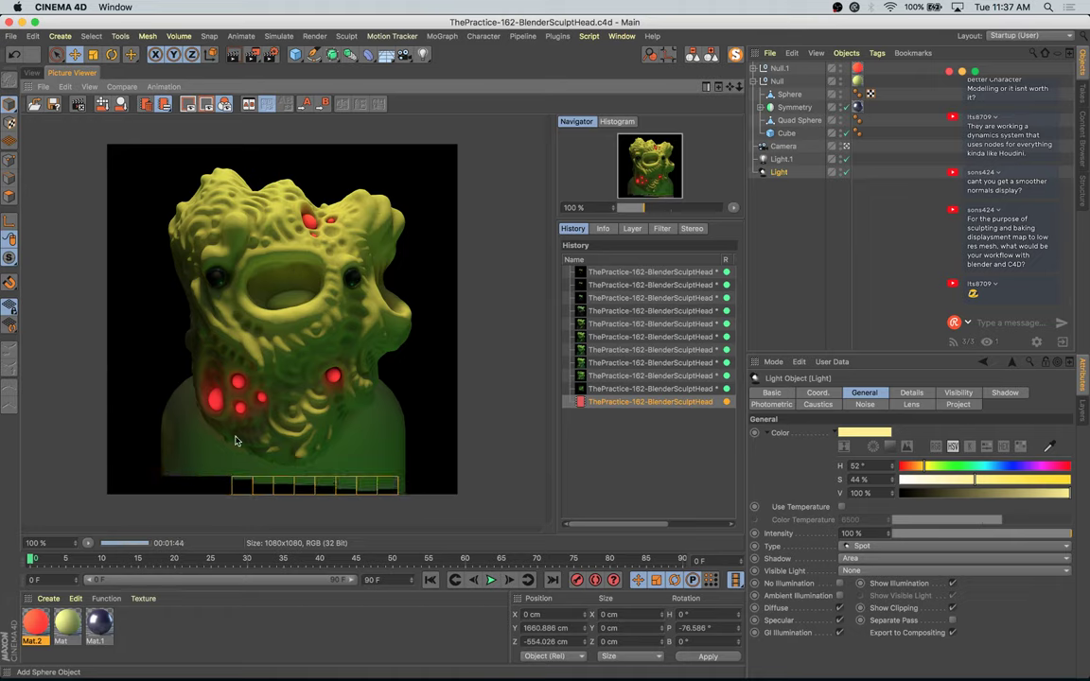
Step: Compare the completed yellow-green render with red spheres against the earlier full render with yellow spheres and the stopped one
{"action": "left_click", "coordinate": [588, 388]}
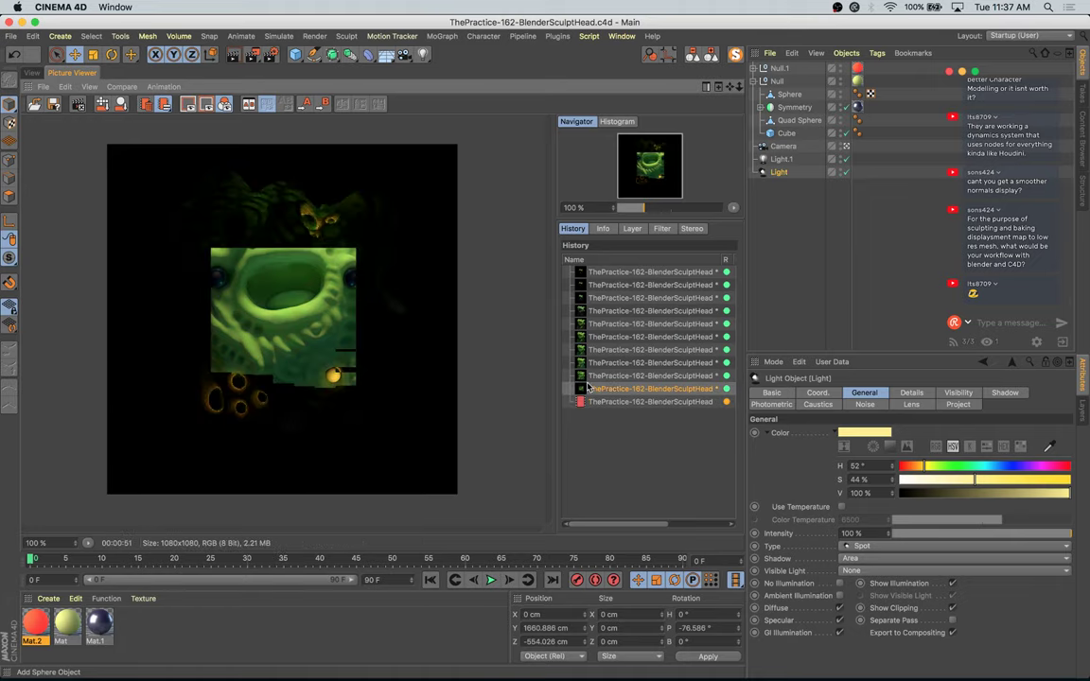
{"action": "key", "text": "Up"}
{"action": "key", "text": "Up"}
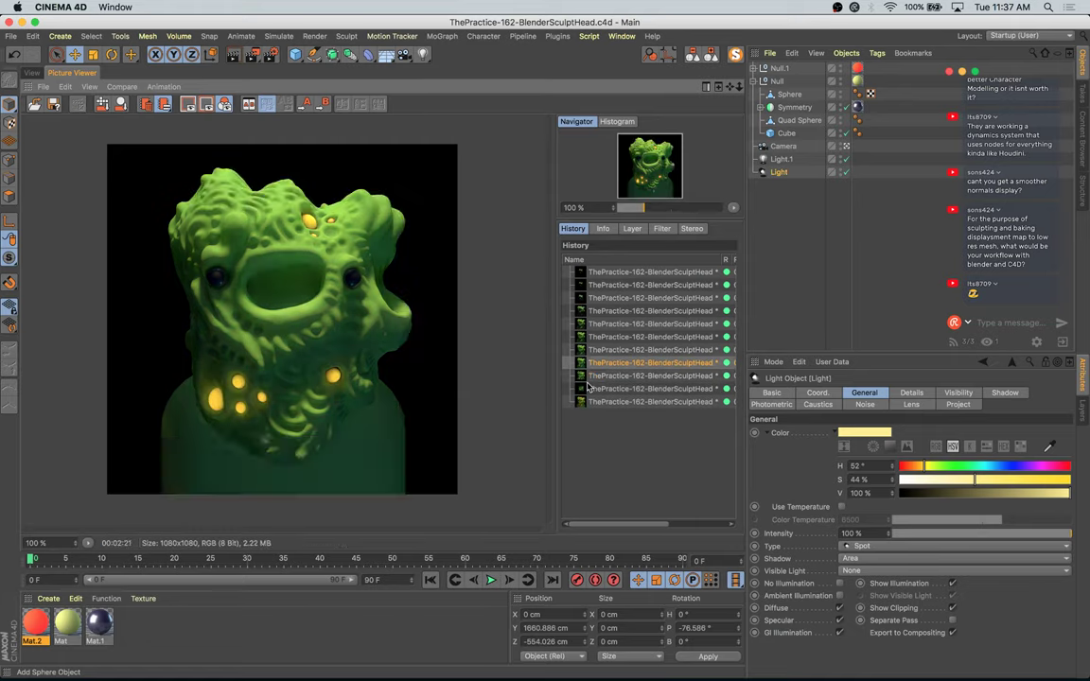
{"action": "key", "text": "Down"}
{"action": "key", "text": "Down"}
{"action": "key", "text": "Down"}
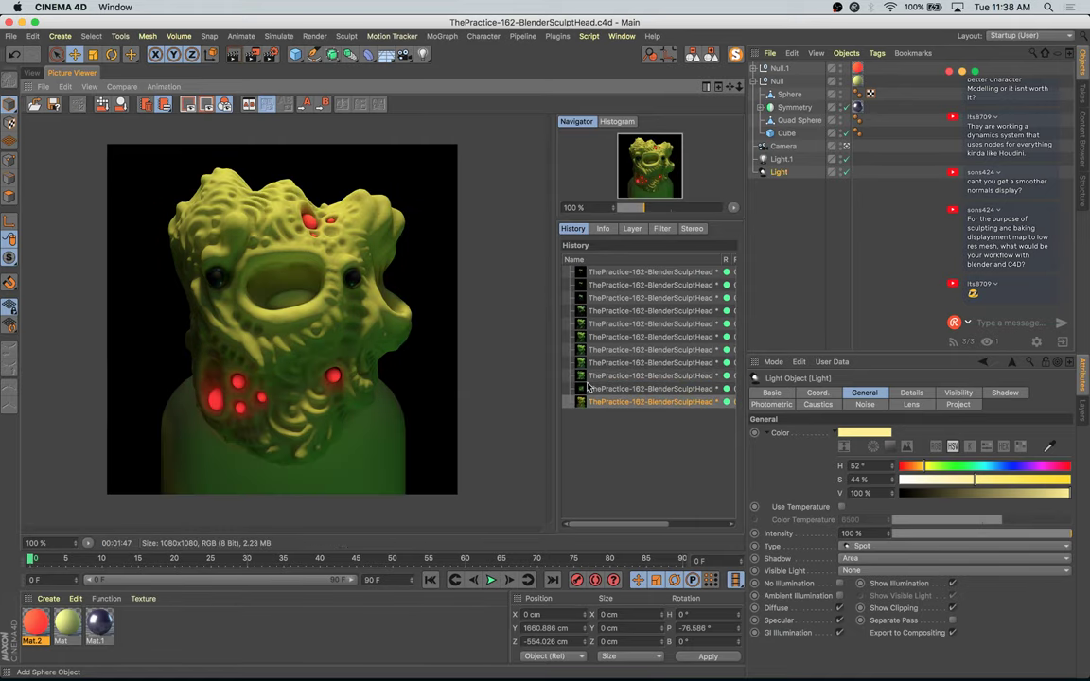
{"action": "left_click", "coordinate": [604, 389]}
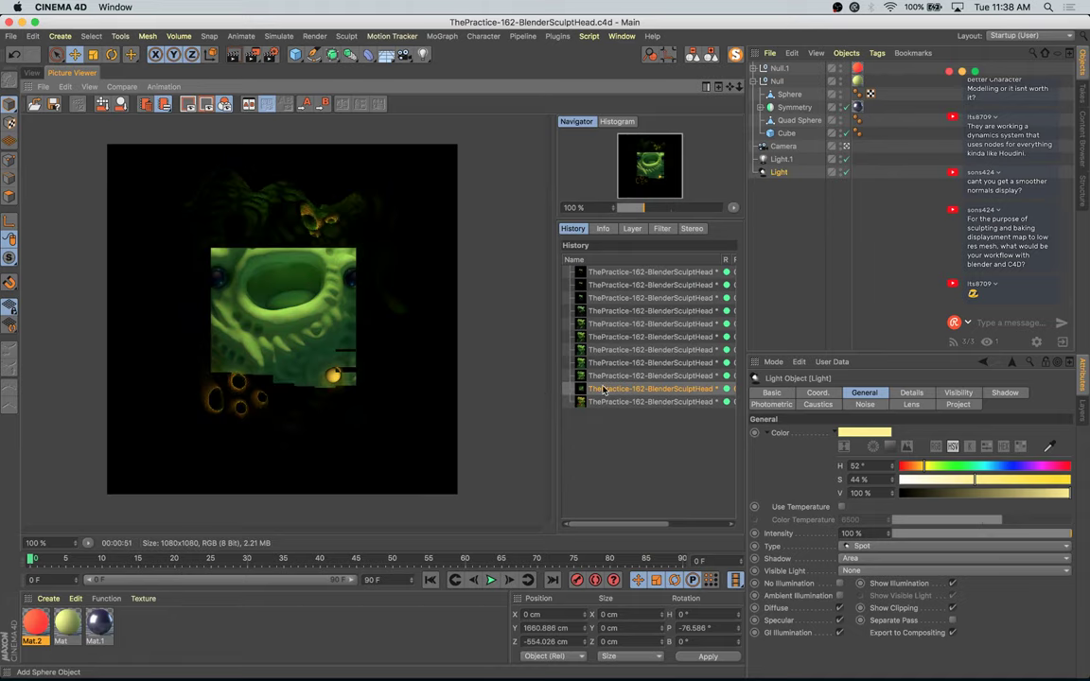
Step: Save the finished red-sphere render as a PNG still image named ThePractice-162-BlenderSculptHead in the 162-BlenderSculptHead folder under _ThePractice
{"action": "left_click", "coordinate": [613, 405]}
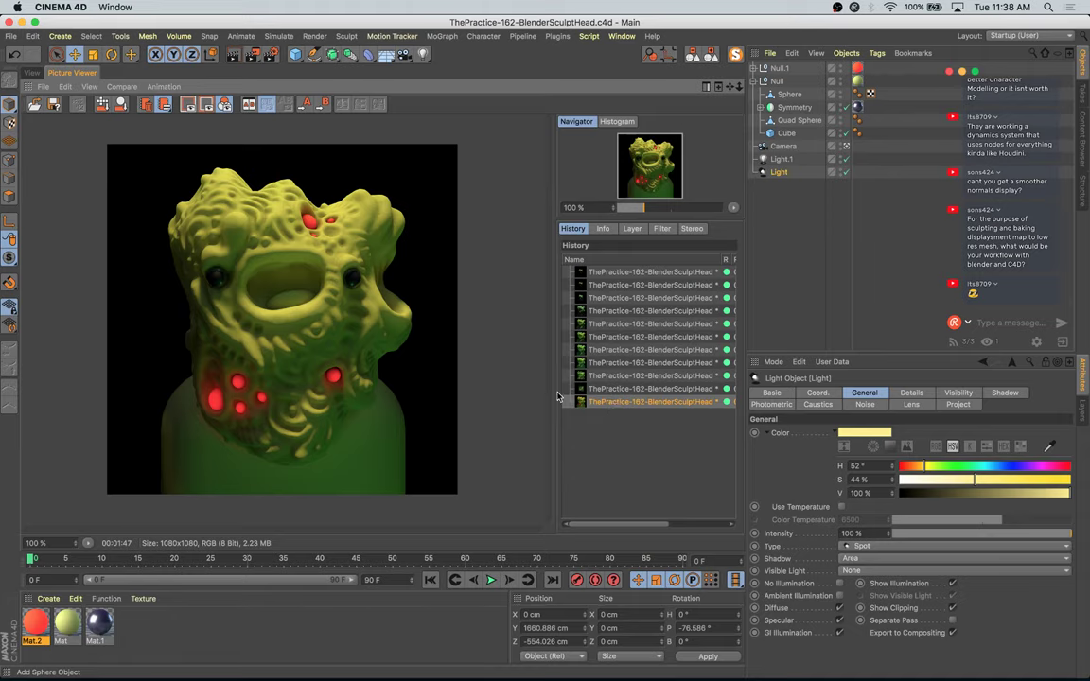
{"action": "key", "text": "super+s"}
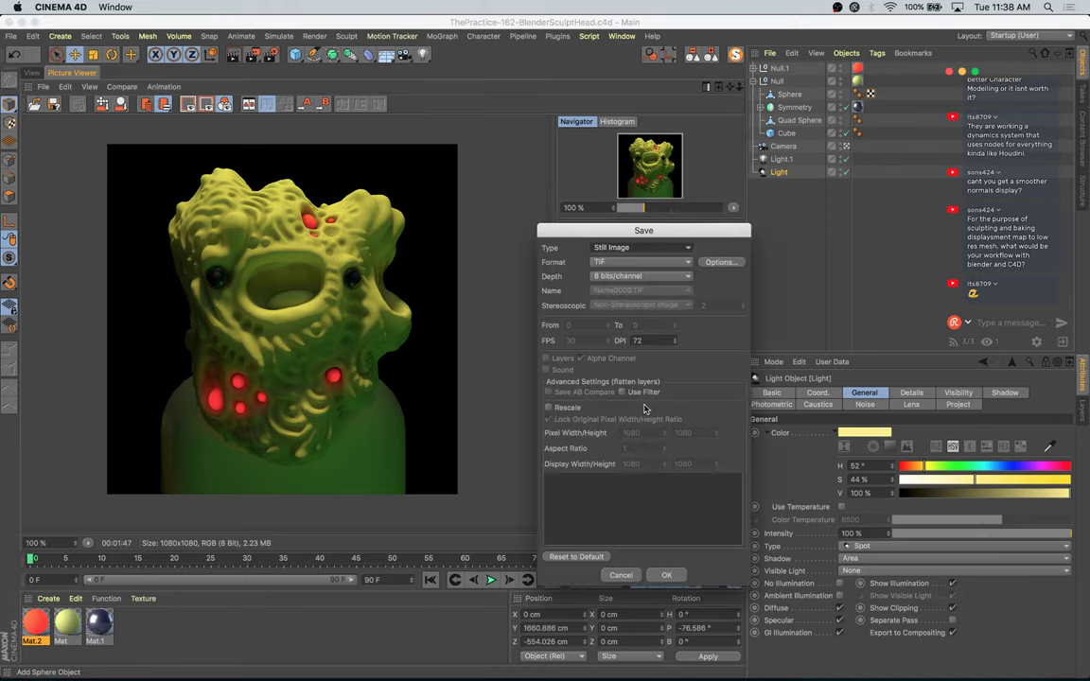
{"action": "left_click", "coordinate": [640, 262]}
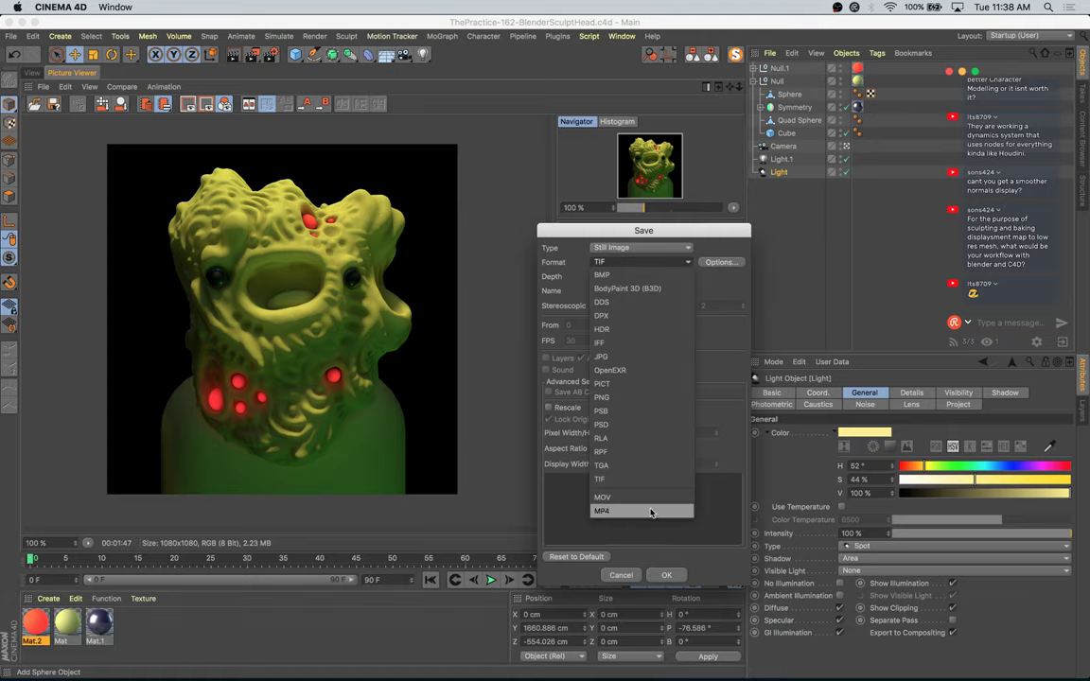
{"action": "left_click", "coordinate": [633, 397]}
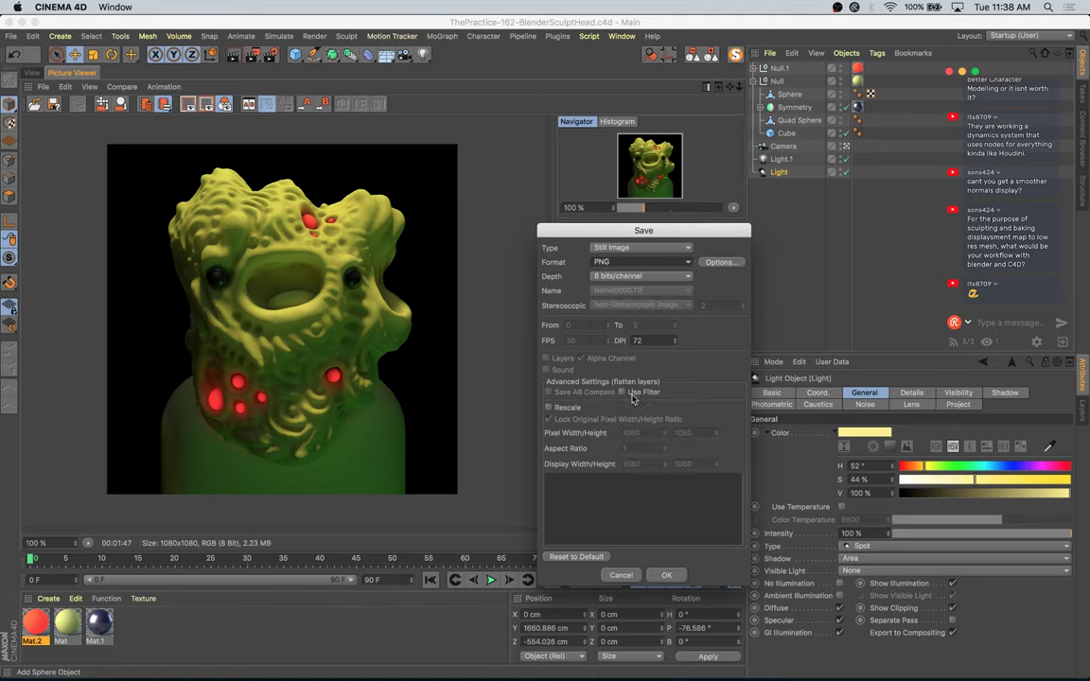
{"action": "left_click", "coordinate": [664, 576]}
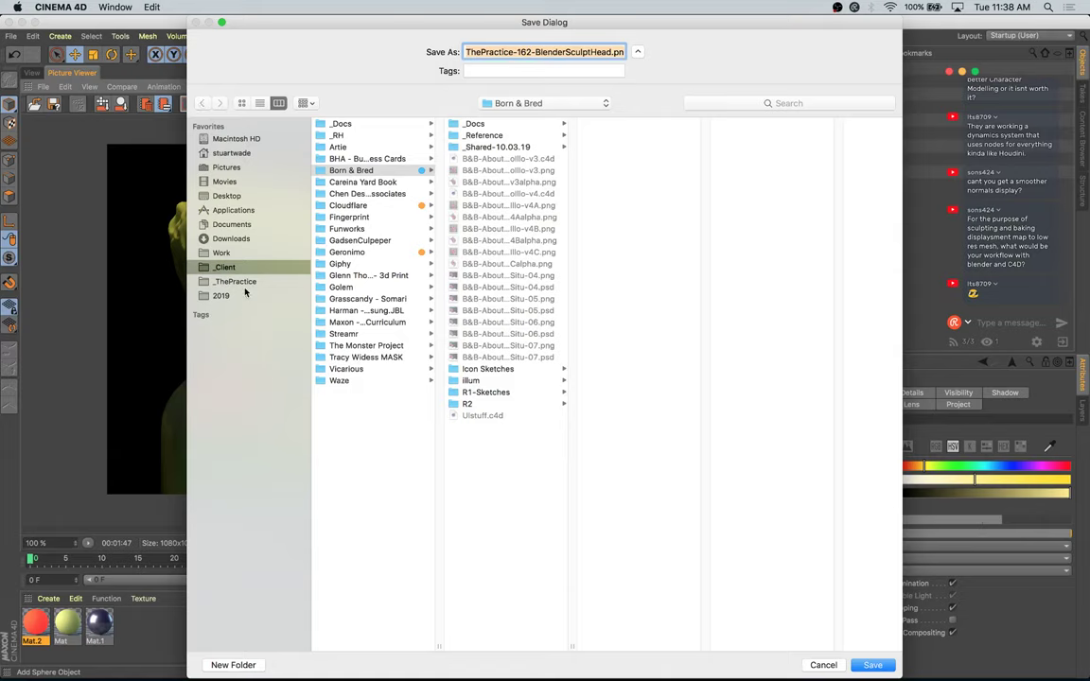
{"action": "left_click", "coordinate": [251, 283]}
{"action": "left_click", "coordinate": [379, 497]}
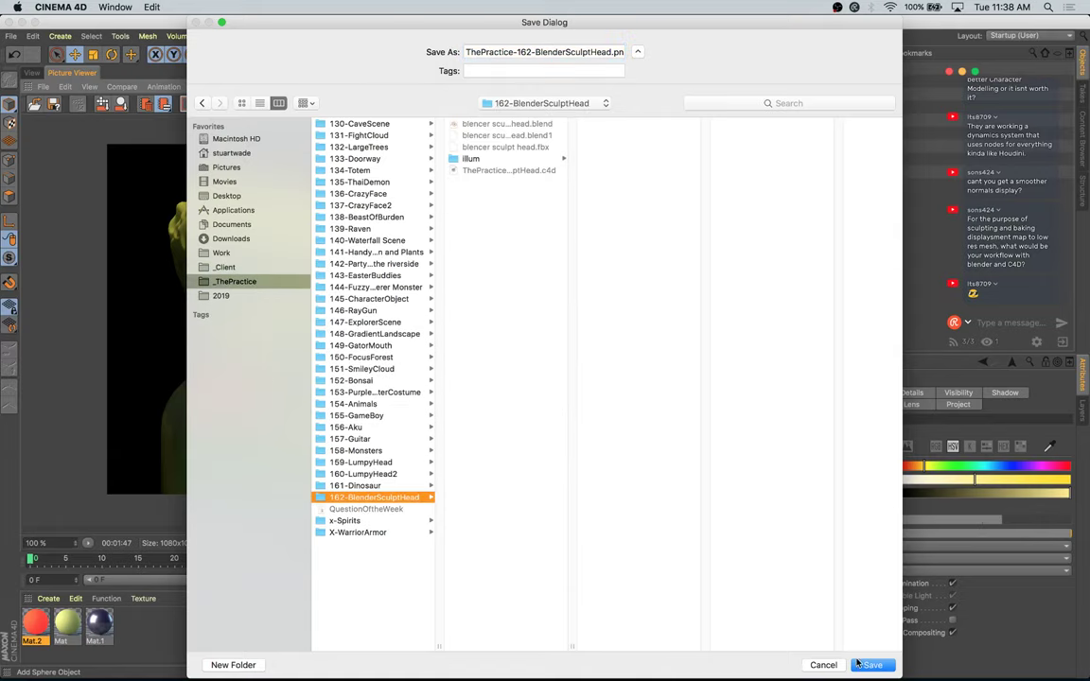
{"action": "key", "text": "Return"}
Step: Switch to Finder, preview ThePractice-162-BlenderSculptHead.png, and open it in Photoshop
{"action": "key", "text": "super+Tab"}
{"action": "key", "text": "super+Tab"}
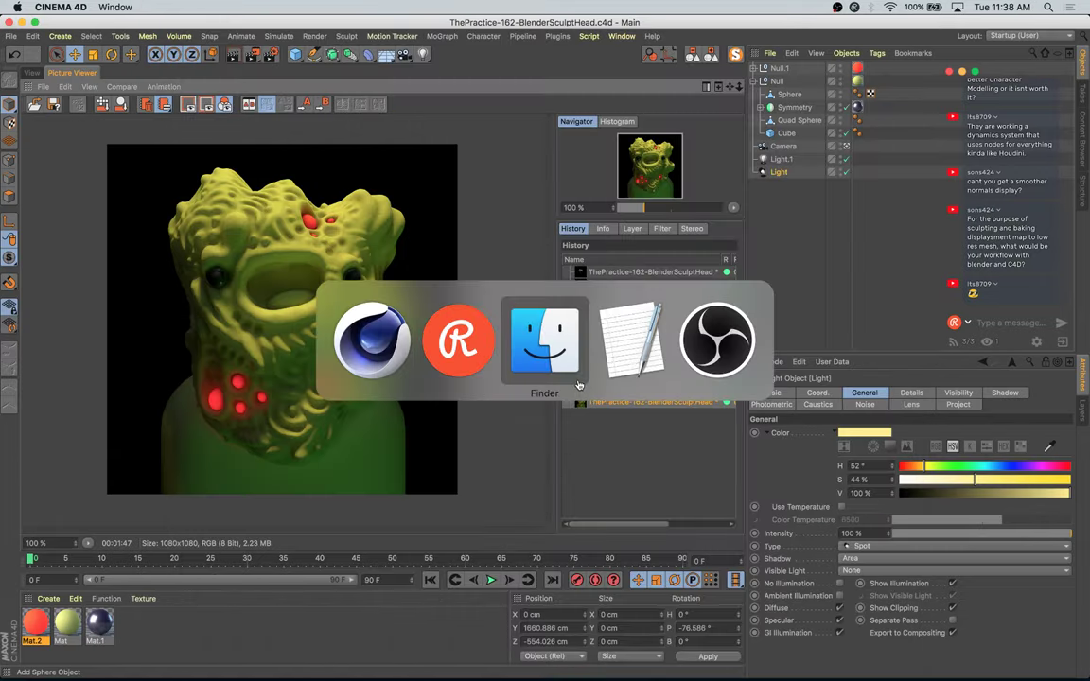
{"action": "left_click", "coordinate": [435, 301]}
{"action": "key", "text": "space"}
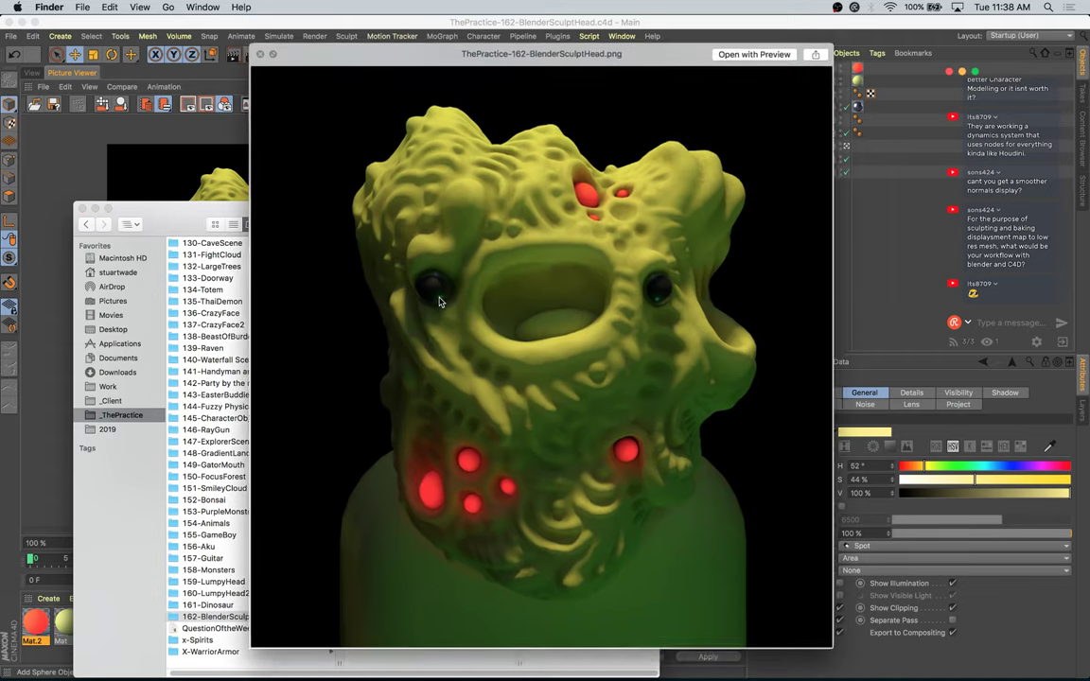
{"action": "key", "text": "space"}
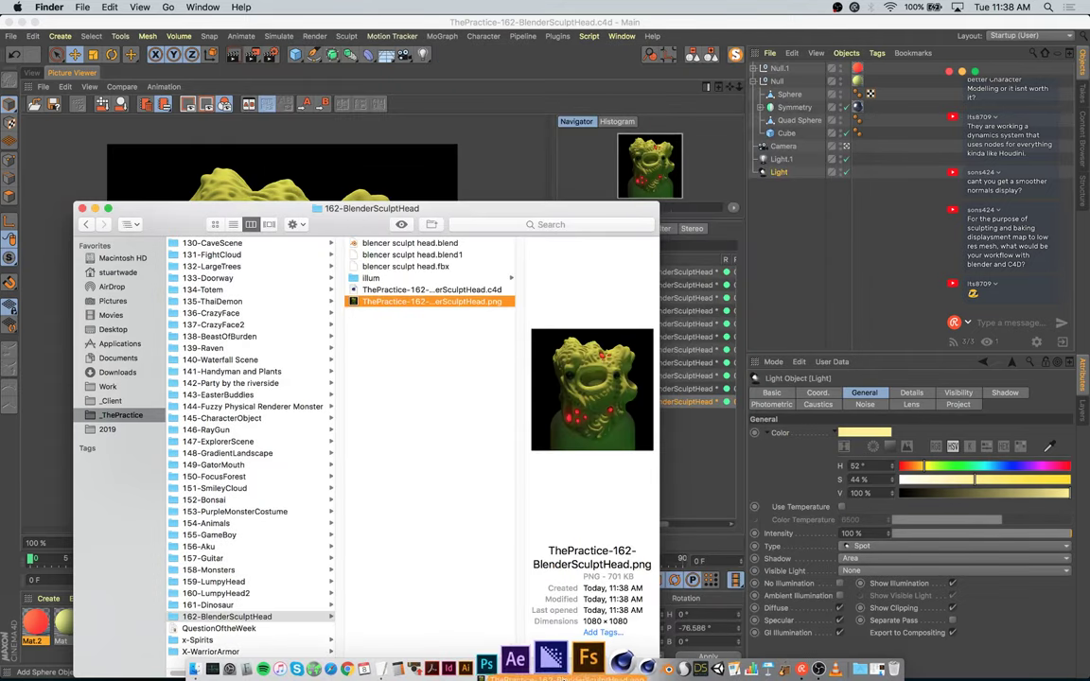
{"action": "left_click", "coordinate": [523, 655]}
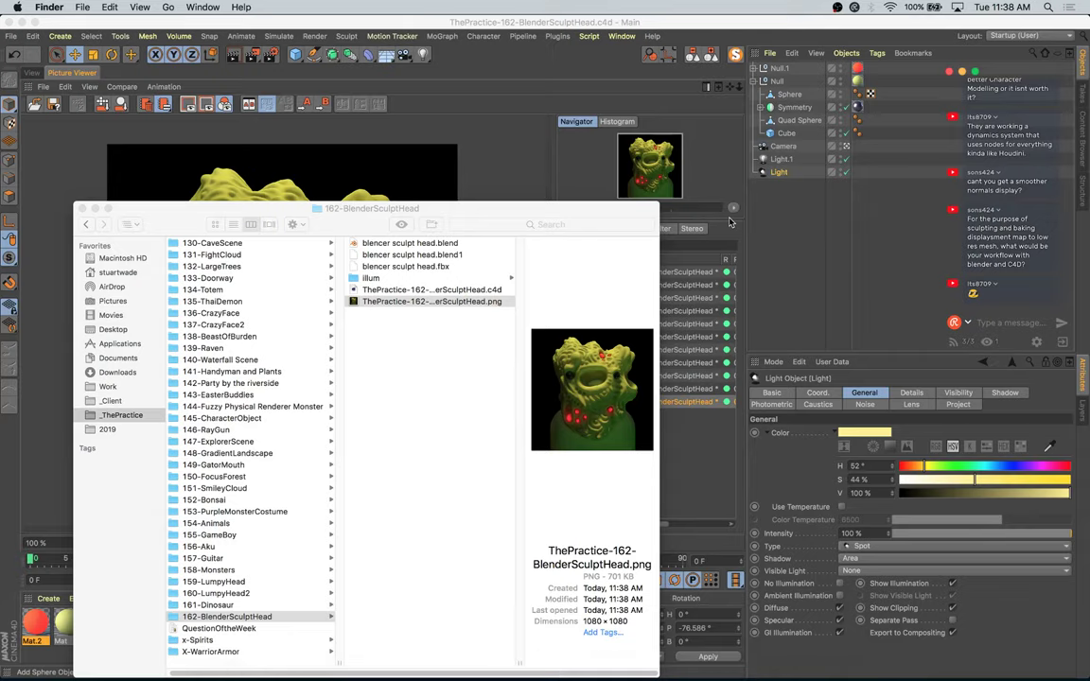
{"action": "left_click", "coordinate": [488, 97]}
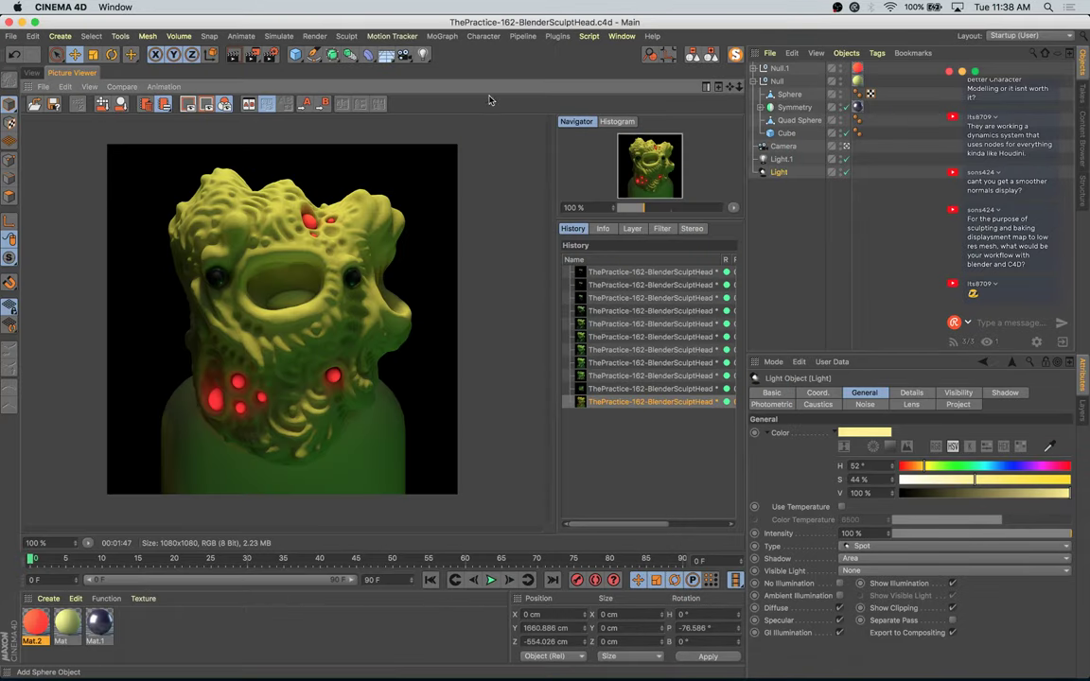
{"action": "left_click", "coordinate": [648, 378]}
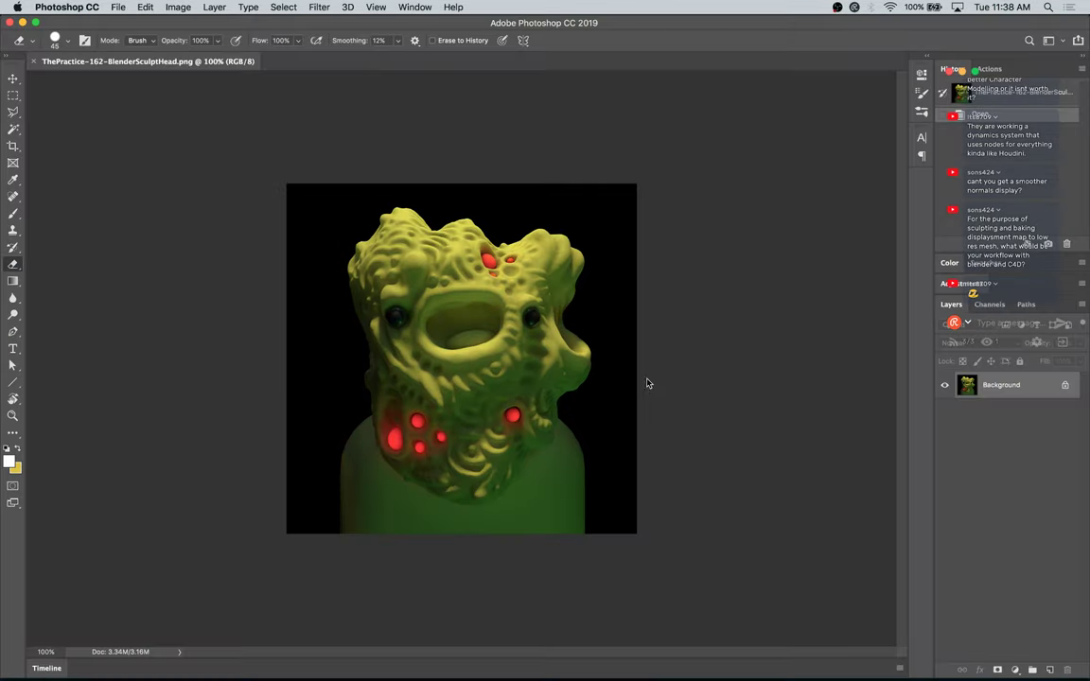
Step: Move the chat window off the layer list and add a Curves adjustment layer above the Background layer
{"action": "key", "text": "v"}
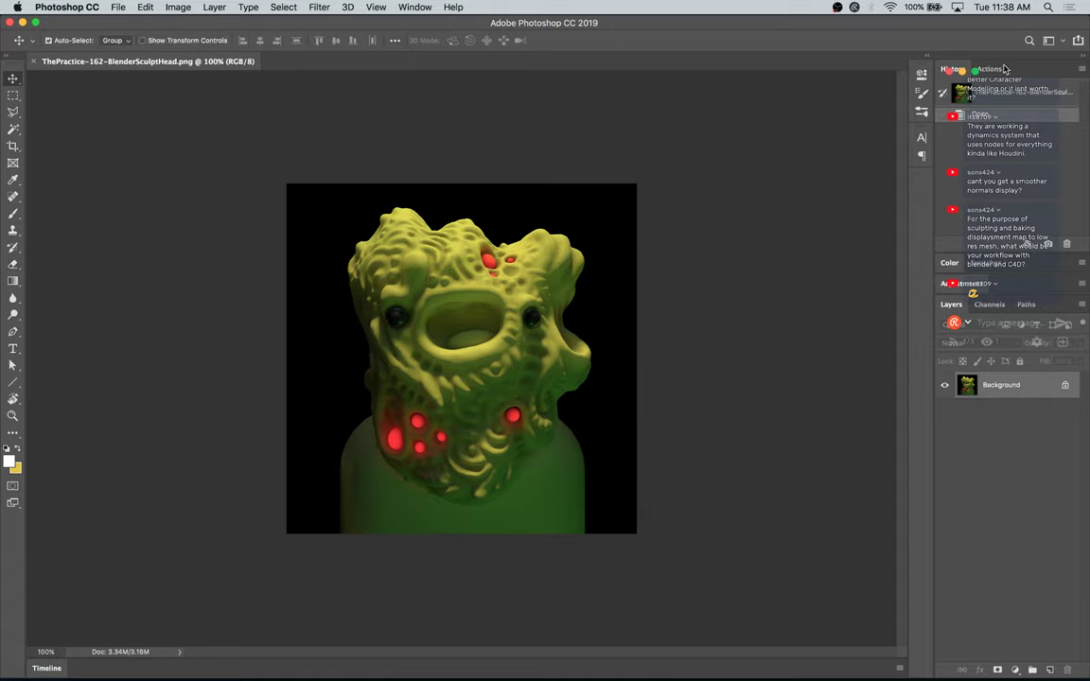
{"action": "left_click_drag", "start_coordinate": [1006, 70], "coordinate": [823, 367]}
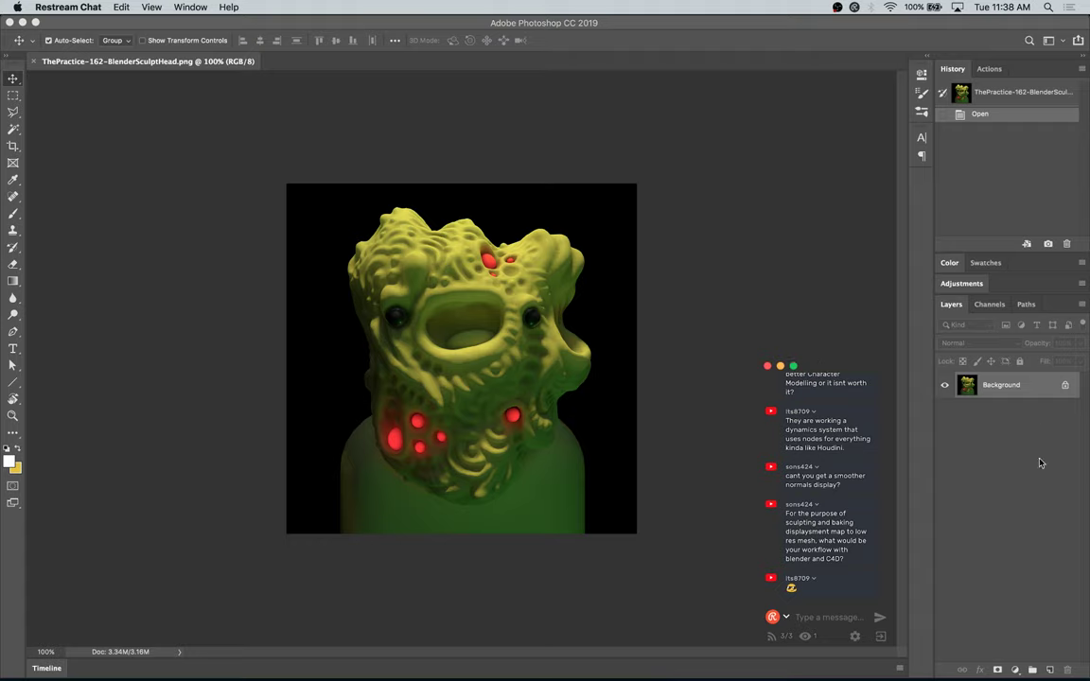
{"action": "left_click", "coordinate": [1016, 671]}
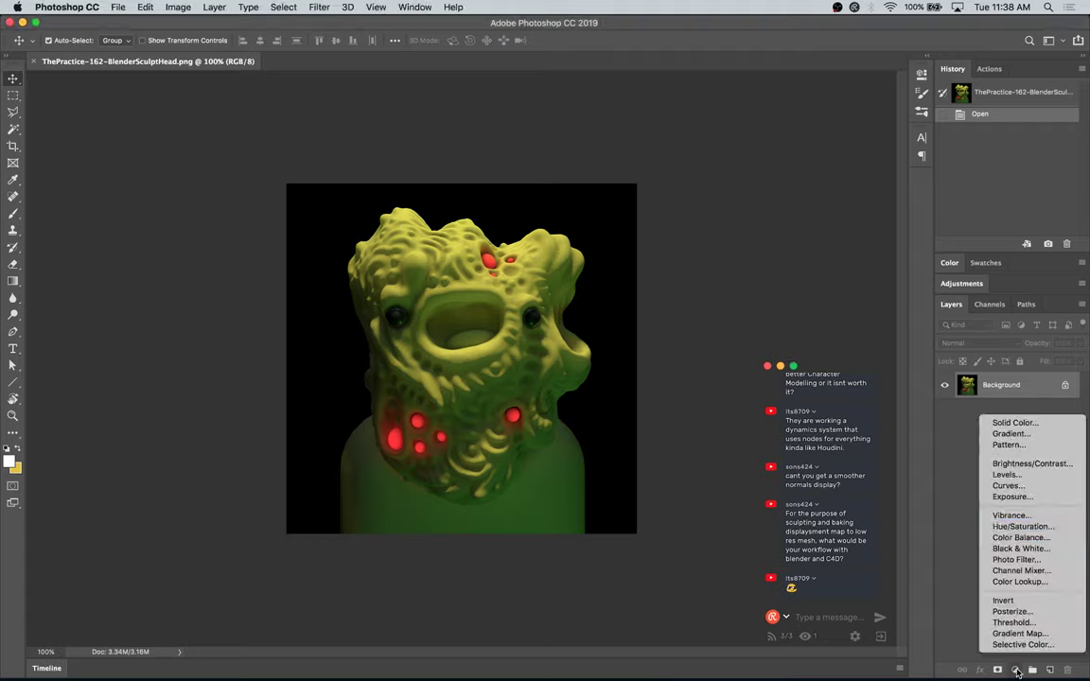
{"action": "left_click", "coordinate": [1008, 485]}
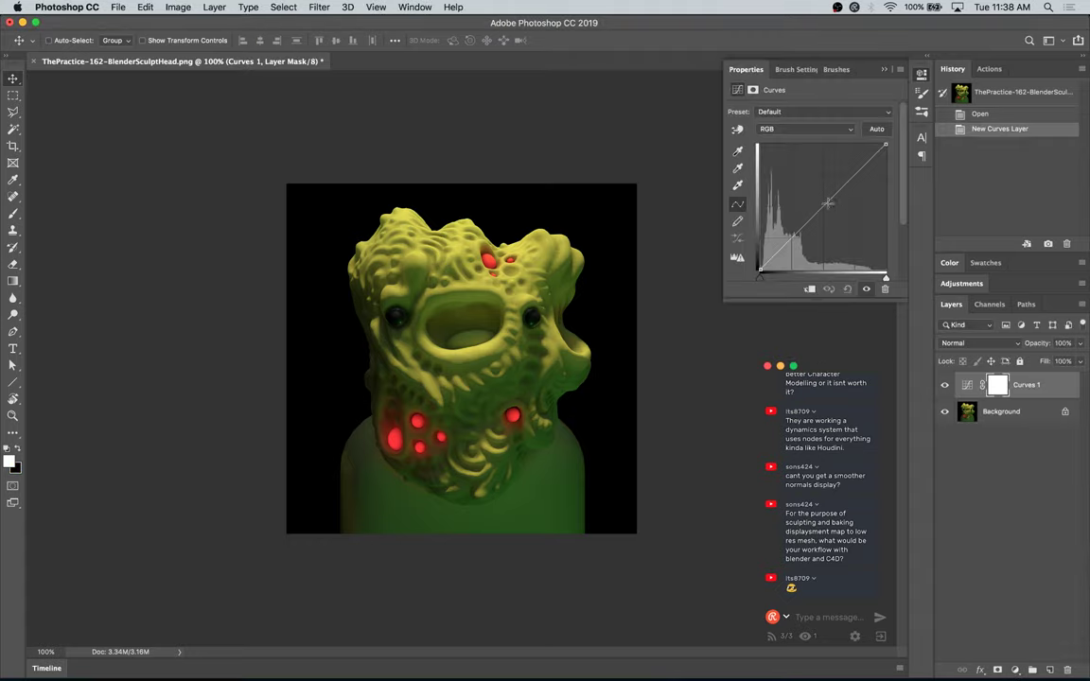
Step: Adjust the Curves layer per channel, pulling in the Red white point and raising the Blue shadows for a dark blue backdrop
{"action": "mouse_move", "coordinate": [818, 214]}
{"action": "left_mouse_down"}
{"action": "mouse_move", "coordinate": [817, 200]}
{"action": "mouse_move", "coordinate": [818, 233]}
{"action": "mouse_move", "coordinate": [816, 201]}
{"action": "mouse_move", "coordinate": [823, 207]}
{"action": "left_mouse_up"}
{"action": "left_click", "coordinate": [806, 130]}
{"action": "left_click", "coordinate": [802, 139]}
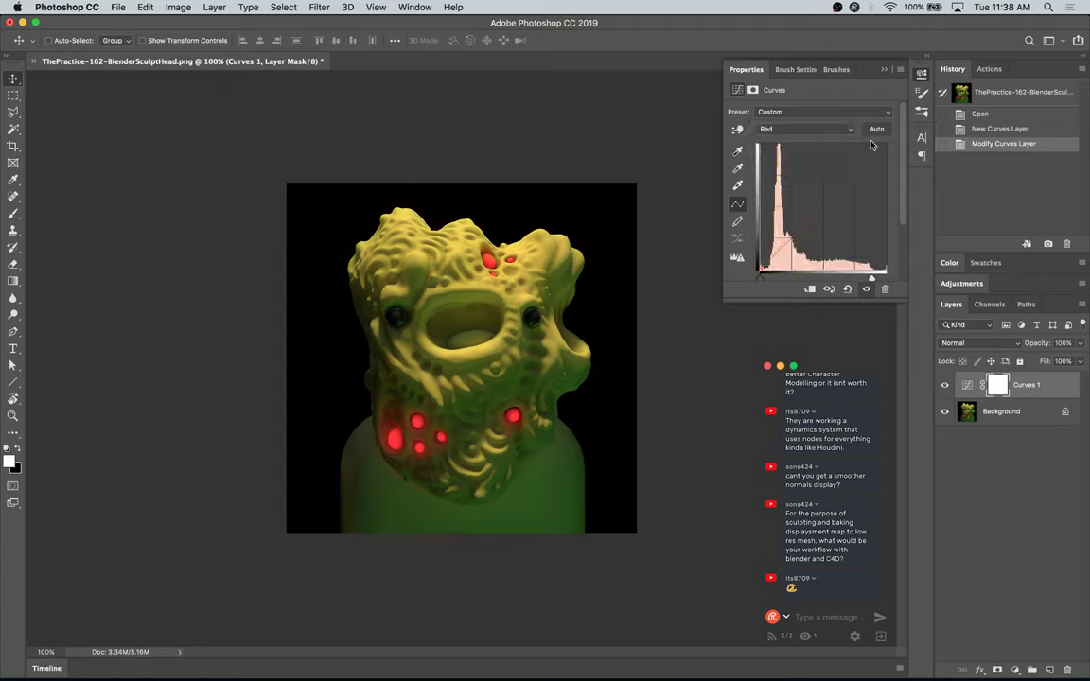
{"action": "left_click", "coordinate": [805, 129]}
{"action": "left_click", "coordinate": [785, 148]}
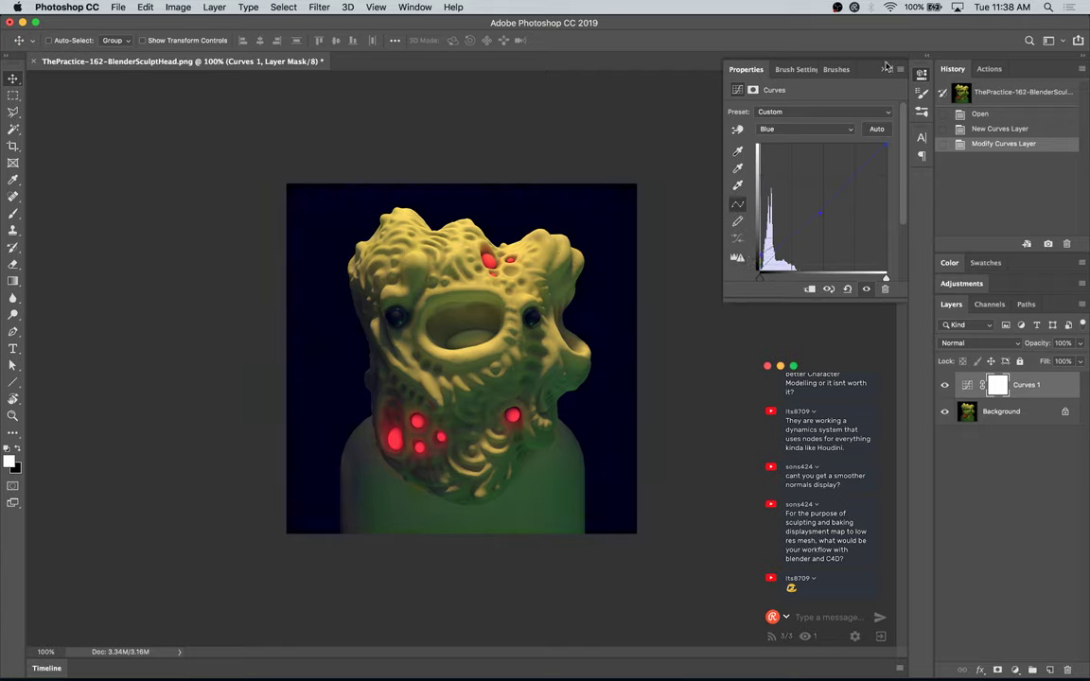
{"action": "left_click", "coordinate": [886, 68]}
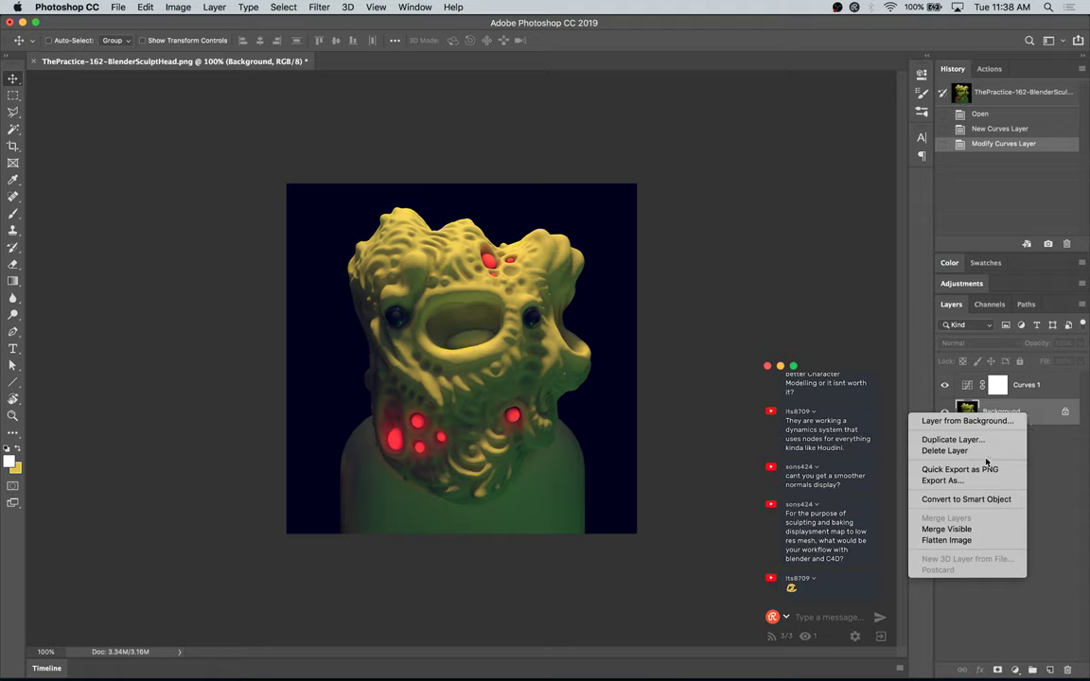
Step: Duplicate the Background layer, keeping the suggested name
{"action": "left_click", "coordinate": [953, 439]}
{"action": "key", "text": "Return"}
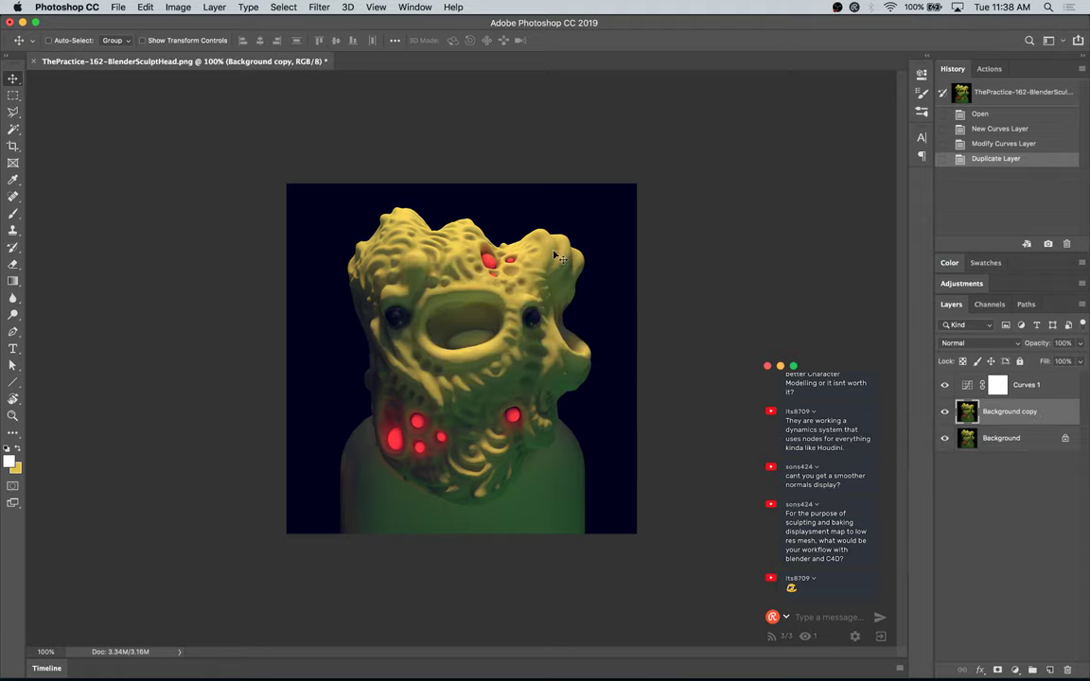
{"action": "left_click", "coordinate": [318, 7]}
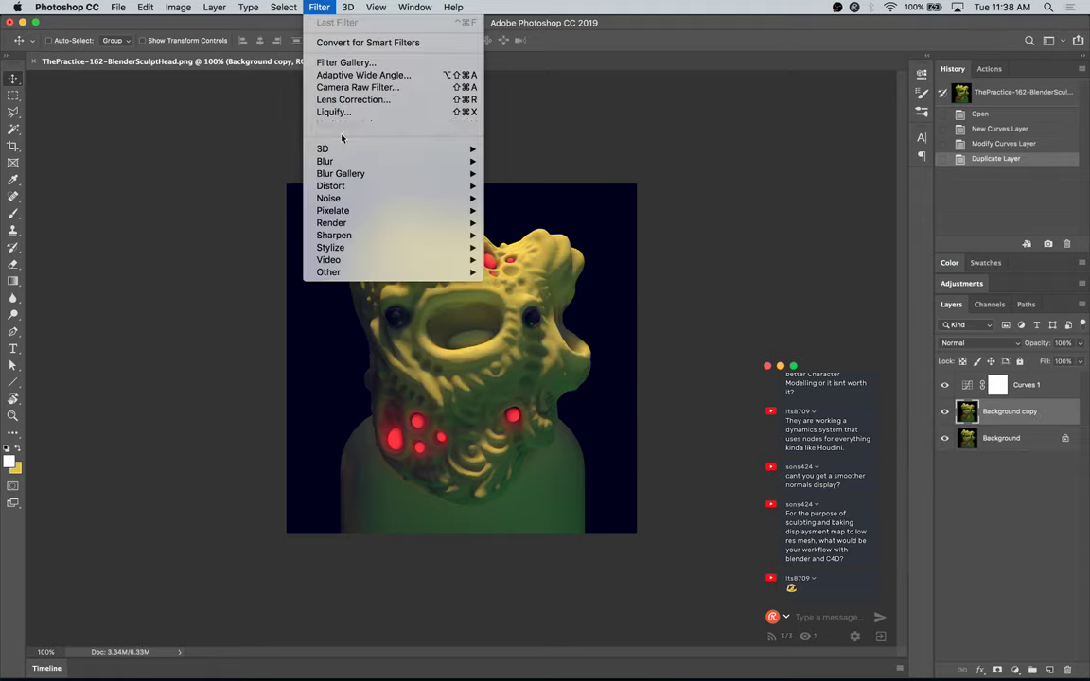
{"action": "left_click", "coordinate": [344, 63]}
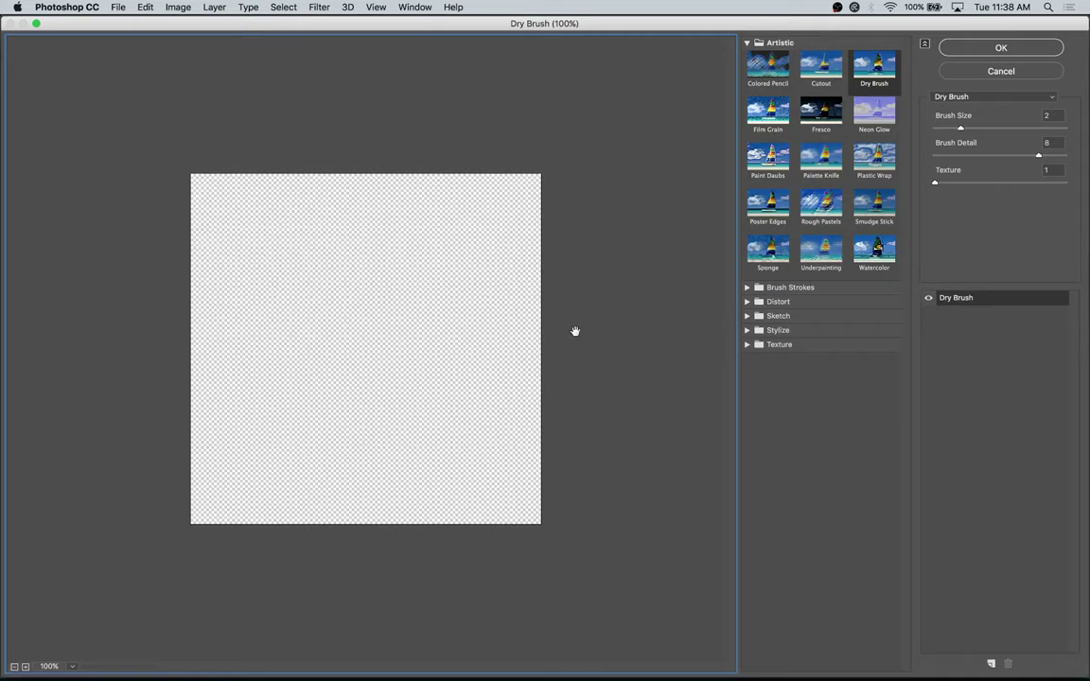
{"action": "left_click", "coordinate": [1015, 75]}
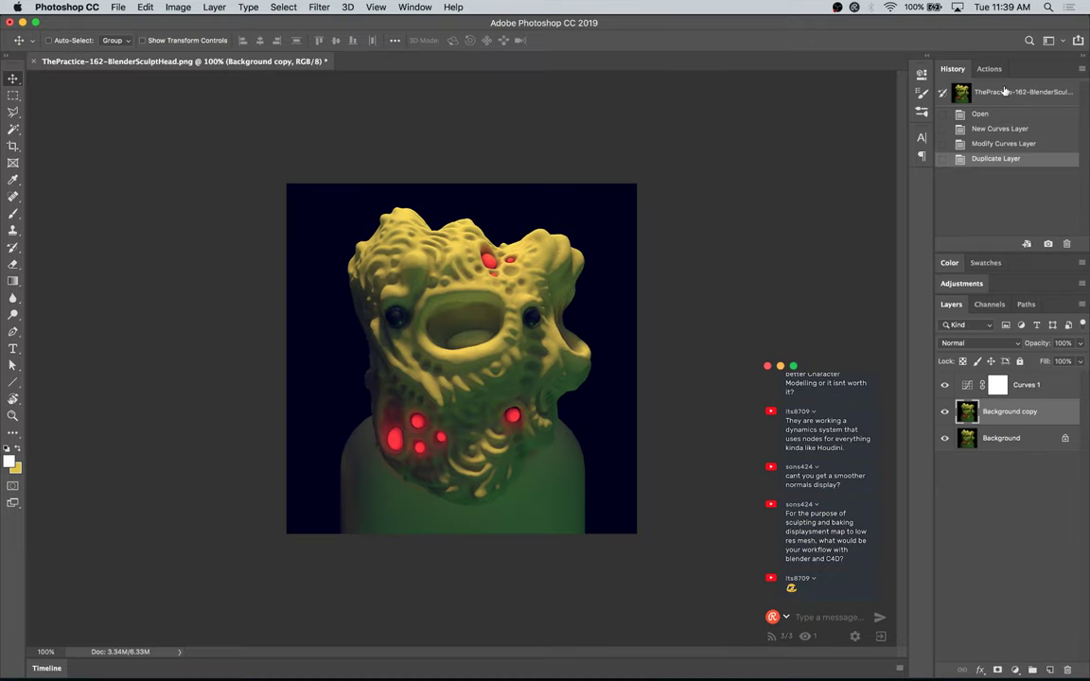
Step: Add uniform monochromatic noise to the Background copy layer with the Add Noise filter
{"action": "key", "text": "super+plus"}
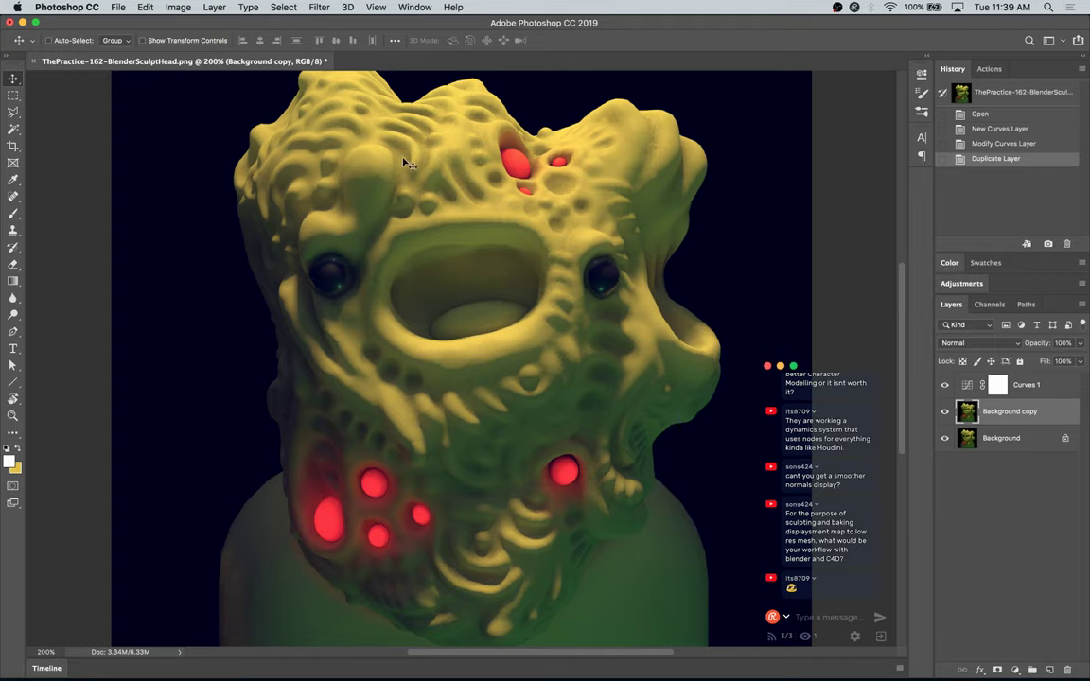
{"action": "left_click", "coordinate": [319, 7]}
{"action": "mouse_move", "coordinate": [376, 188]}
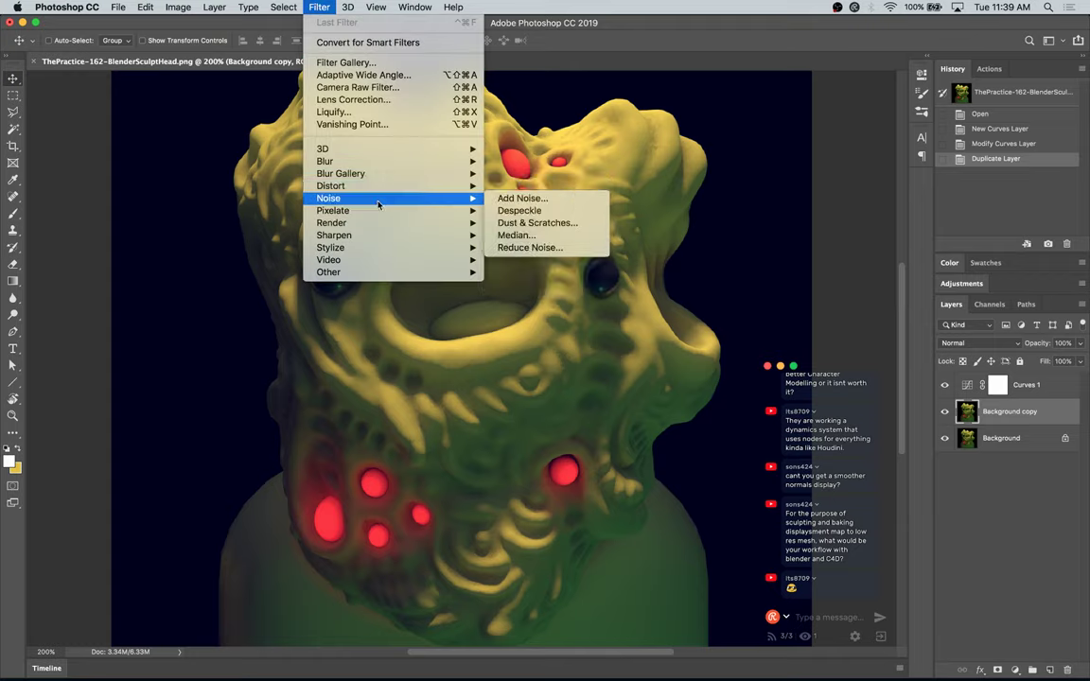
{"action": "left_click", "coordinate": [516, 198]}
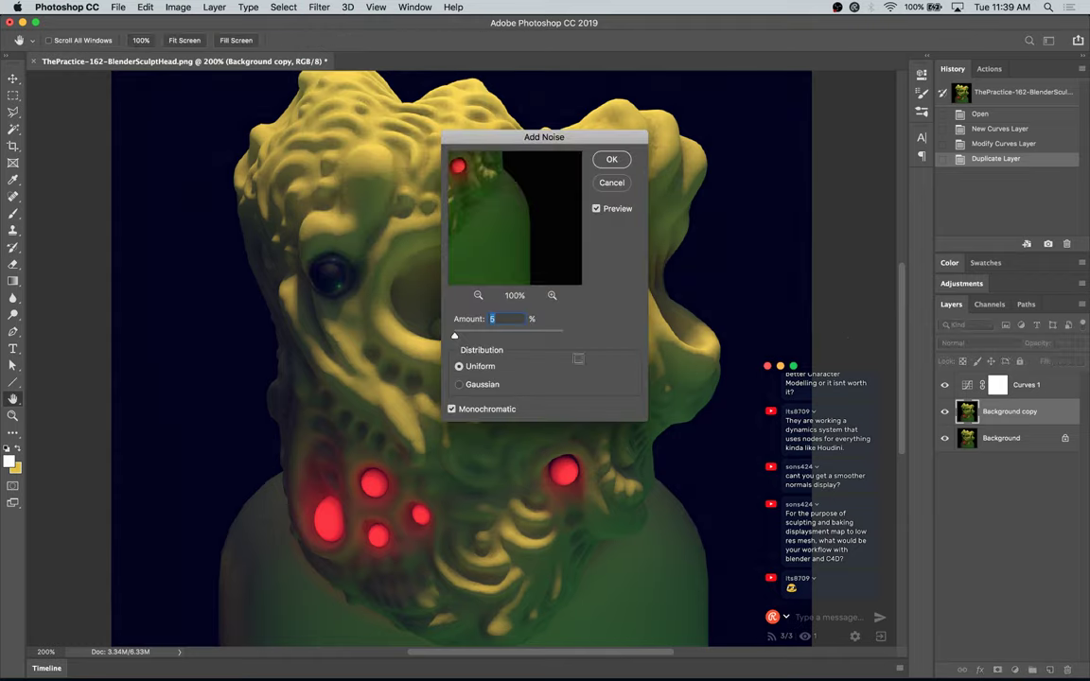
{"action": "left_click_drag", "start_coordinate": [459, 337], "coordinate": [457, 338]}
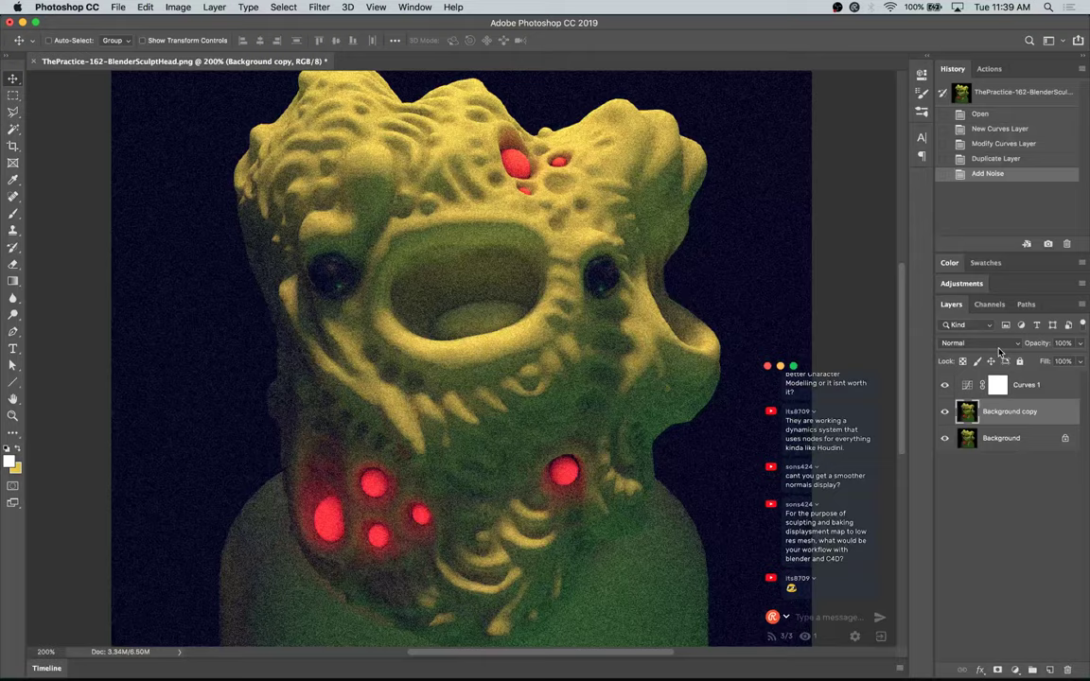
Step: Set the noisy Background copy layer's blend mode to Multiply and toggle its visibility to compare the effect
{"action": "left_click", "coordinate": [965, 342]}
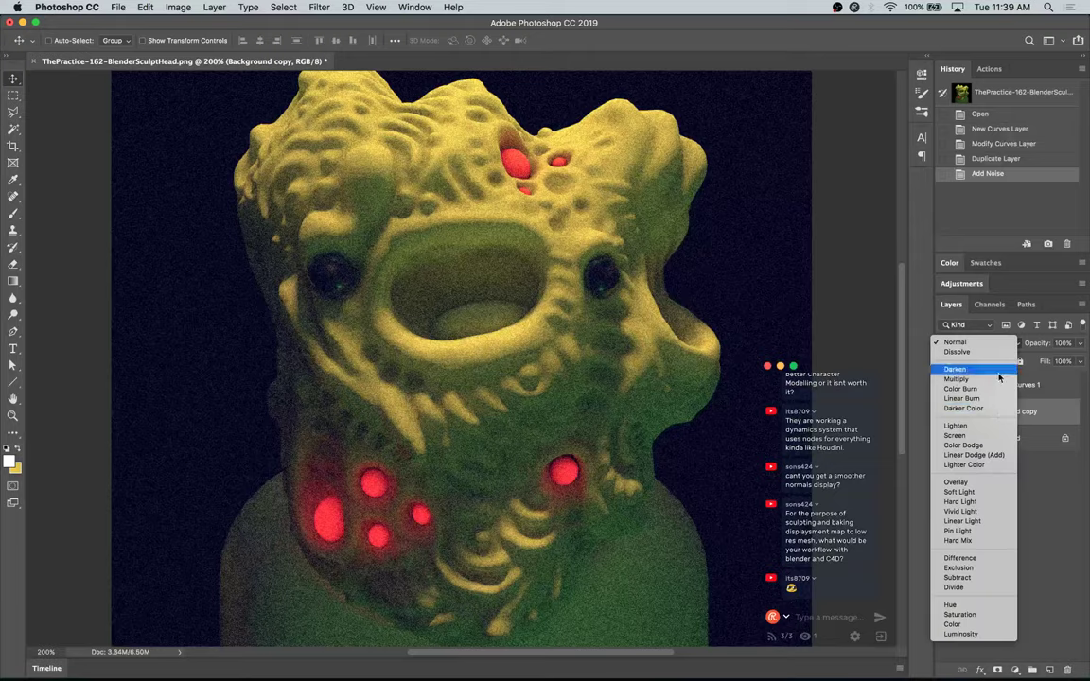
{"action": "left_click", "coordinate": [995, 381]}
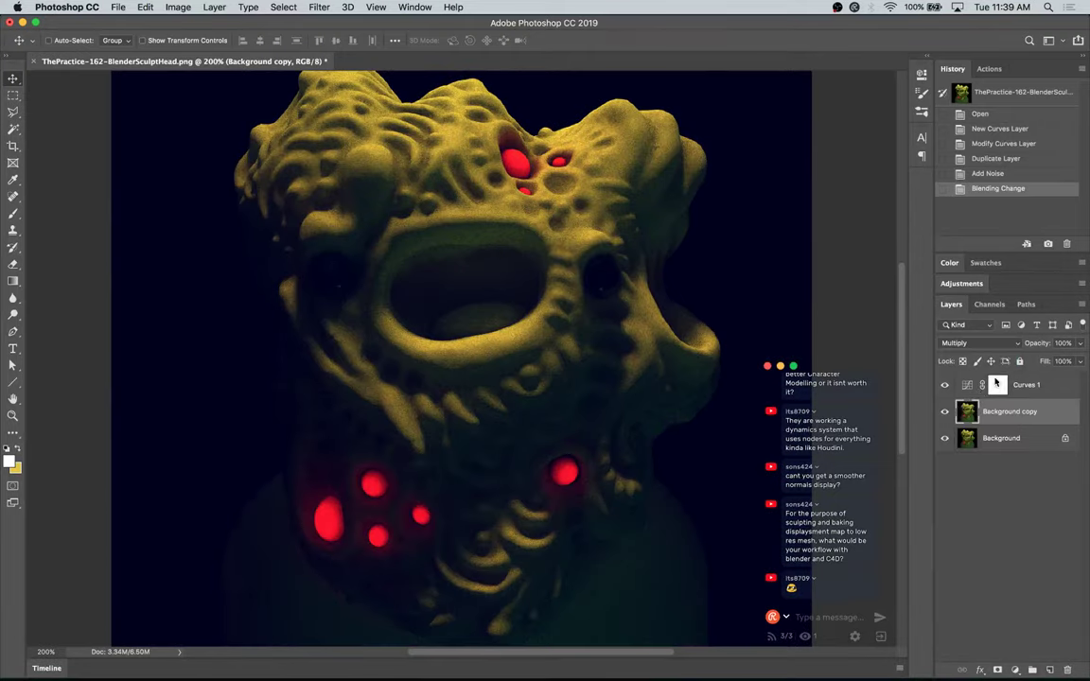
{"action": "left_click", "coordinate": [944, 412]}
{"action": "left_click", "coordinate": [944, 412]}
Step: Add a layer mask to the Background copy layer and fill the whole mask with black
{"action": "left_click", "coordinate": [997, 670]}
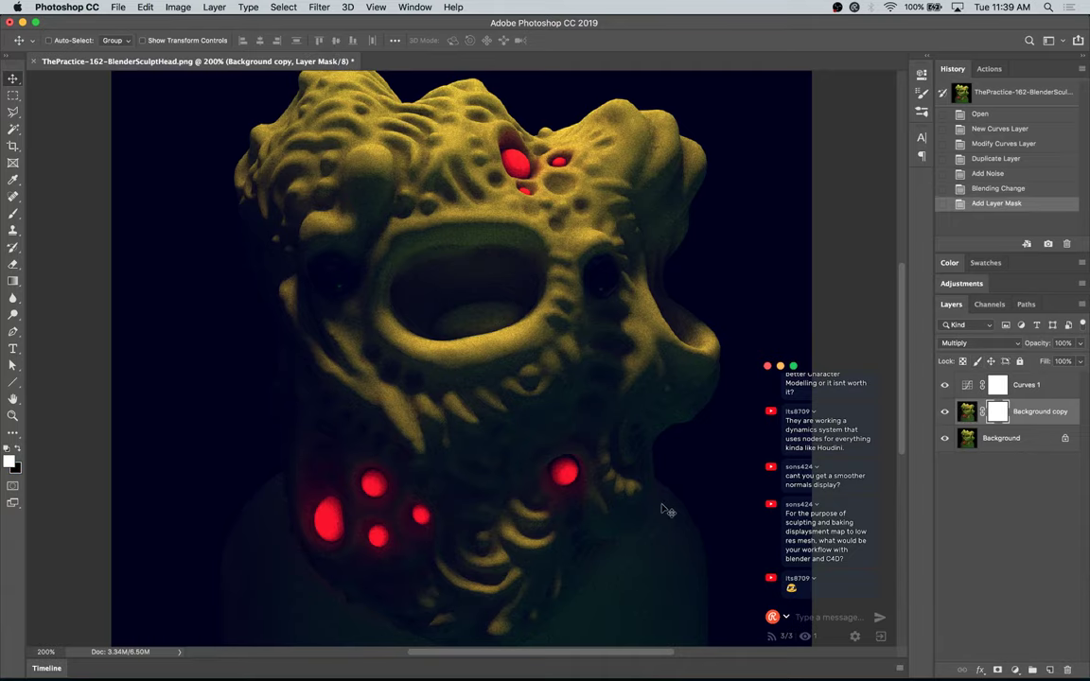
{"action": "key", "text": "super+a"}
{"action": "key", "text": "BackSpace"}
{"action": "key", "text": "super+d"}
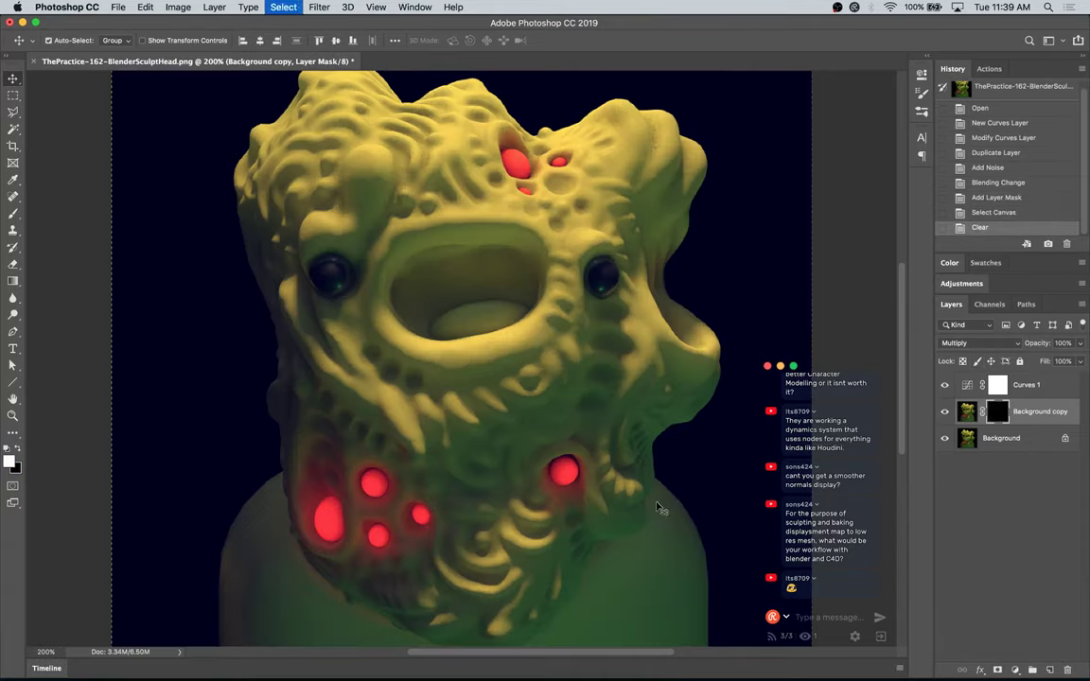
Step: Try the PENCIL brush at 37 px on the Background copy mask just below the large central opening, then undo the stroke
{"action": "key", "text": "b"}
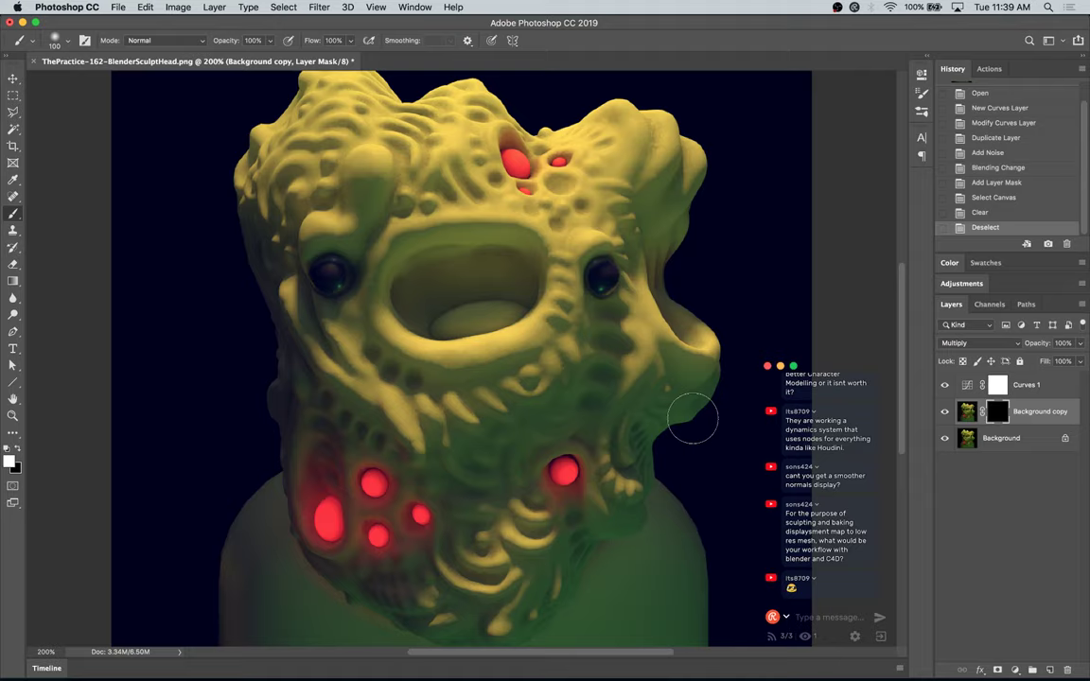
{"action": "right_click", "coordinate": [547, 301]}
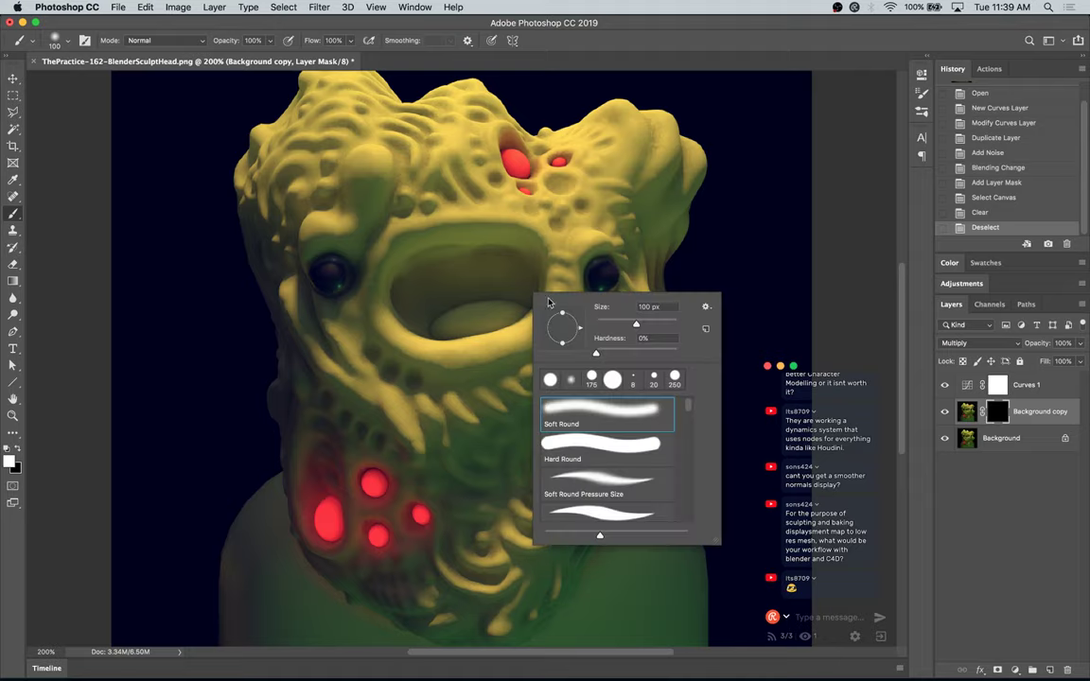
{"action": "scroll", "coordinate": [688, 512], "scroll_direction": "down", "scroll_amount": 10}
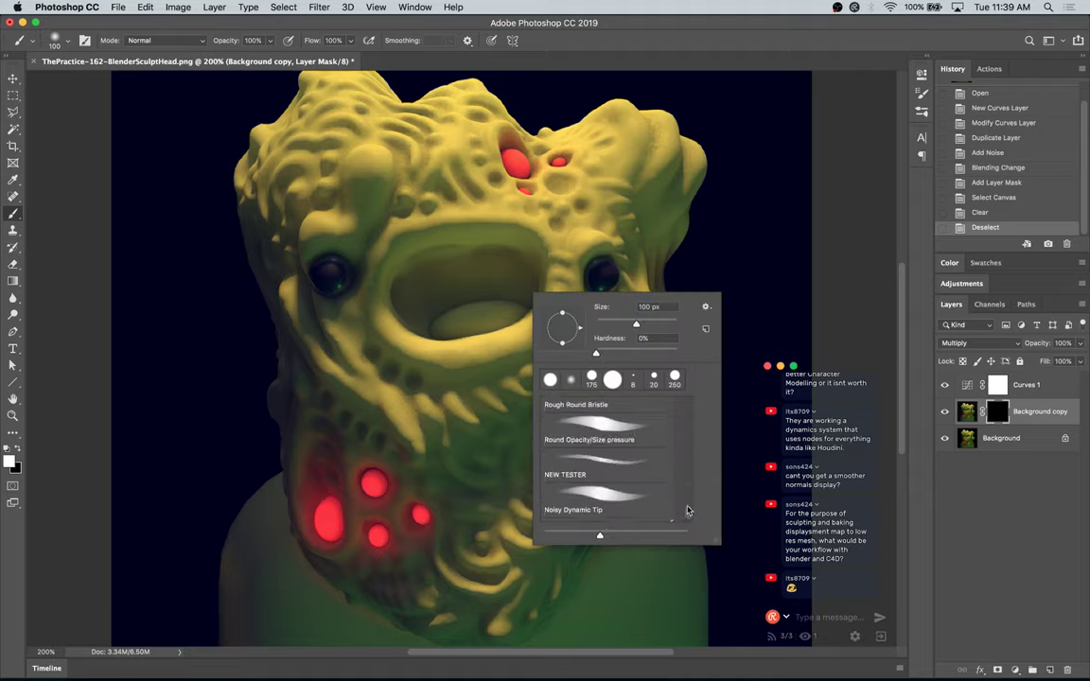
{"action": "scroll", "coordinate": [688, 512], "scroll_direction": "up", "scroll_amount": 1}
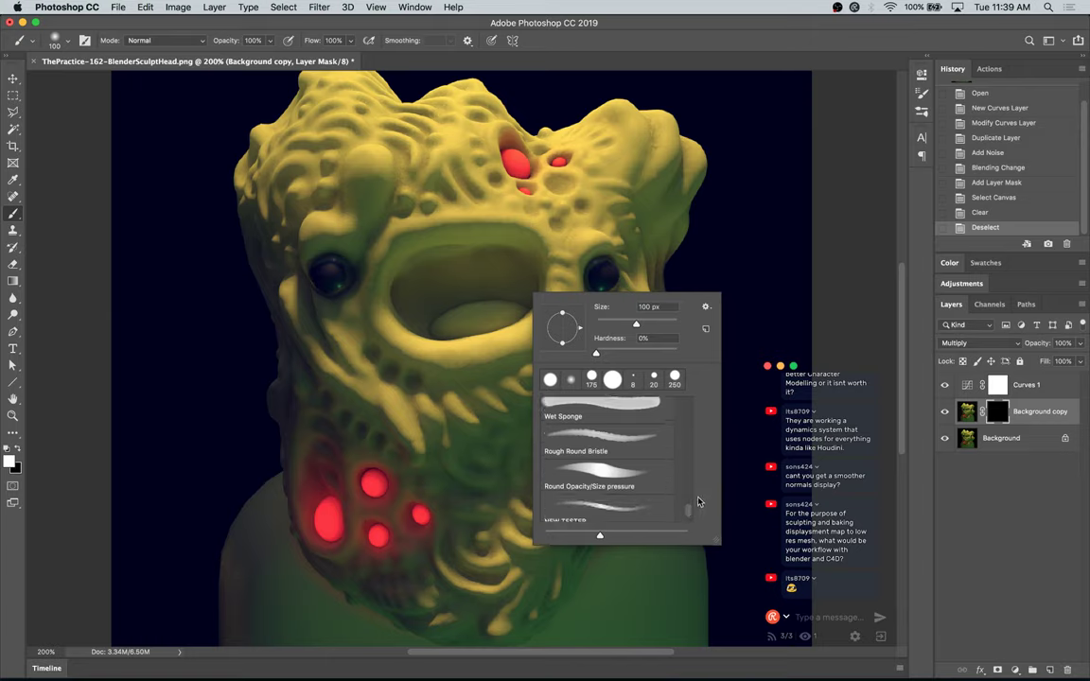
{"action": "scroll", "coordinate": [691, 518], "scroll_direction": "down", "scroll_amount": 2}
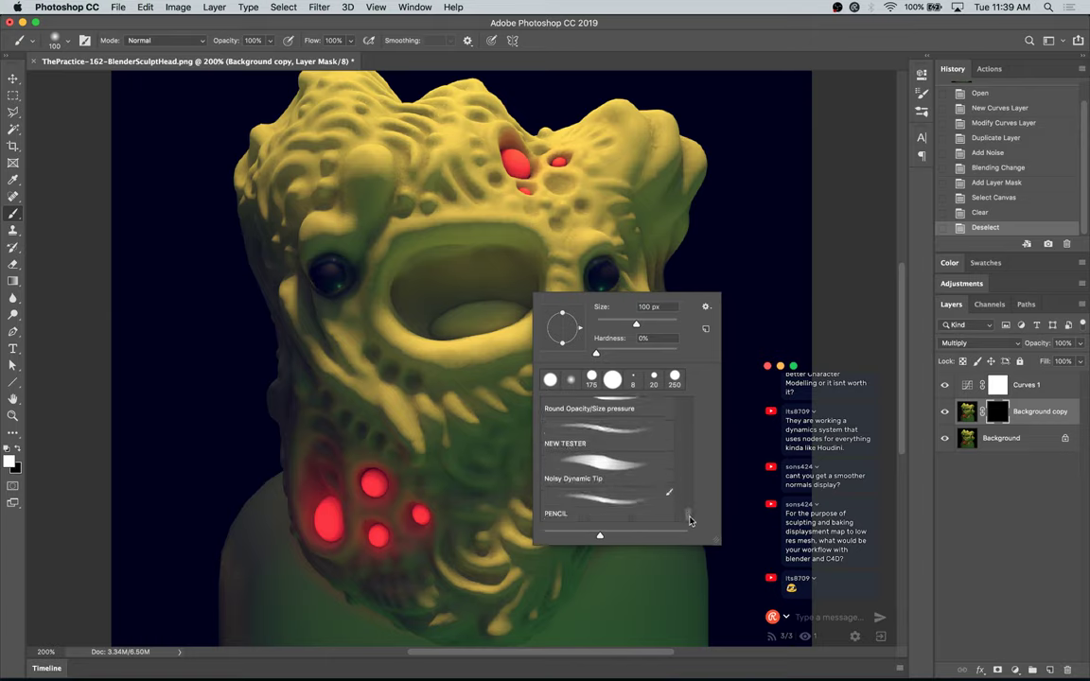
{"action": "left_click", "coordinate": [653, 506]}
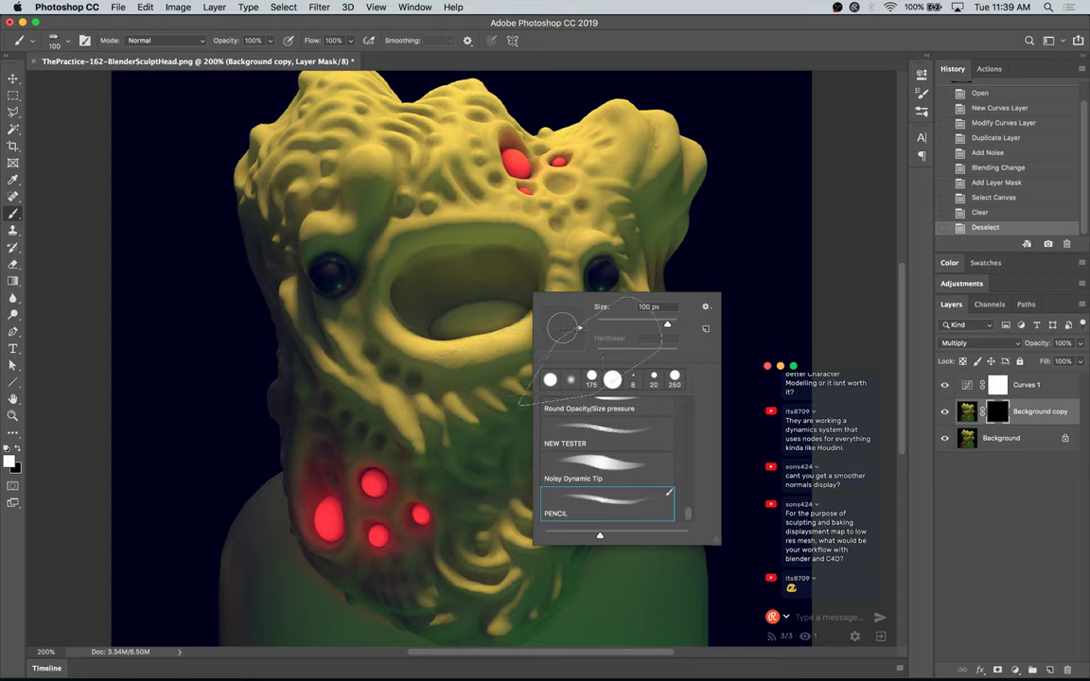
{"action": "left_click_drag", "start_coordinate": [629, 323], "coordinate": [622, 323]}
{"action": "mouse_move", "coordinate": [447, 365]}
{"action": "left_mouse_down"}
{"action": "mouse_move", "coordinate": [487, 374]}
{"action": "mouse_move", "coordinate": [516, 363]}
{"action": "left_mouse_up"}
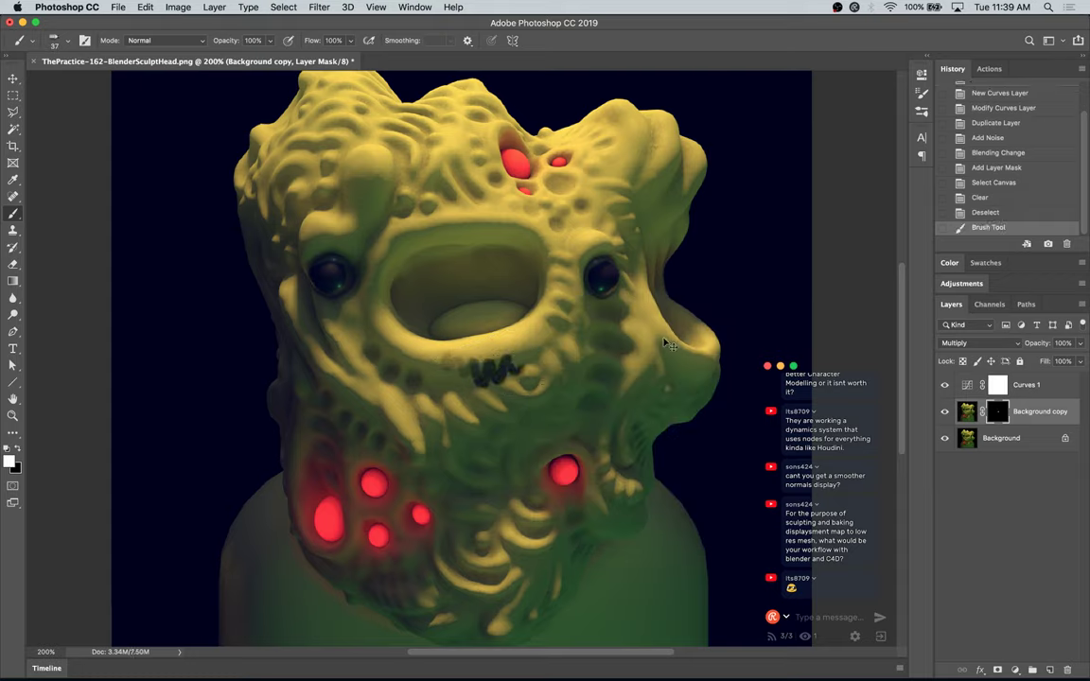
{"action": "key", "text": "super+z"}
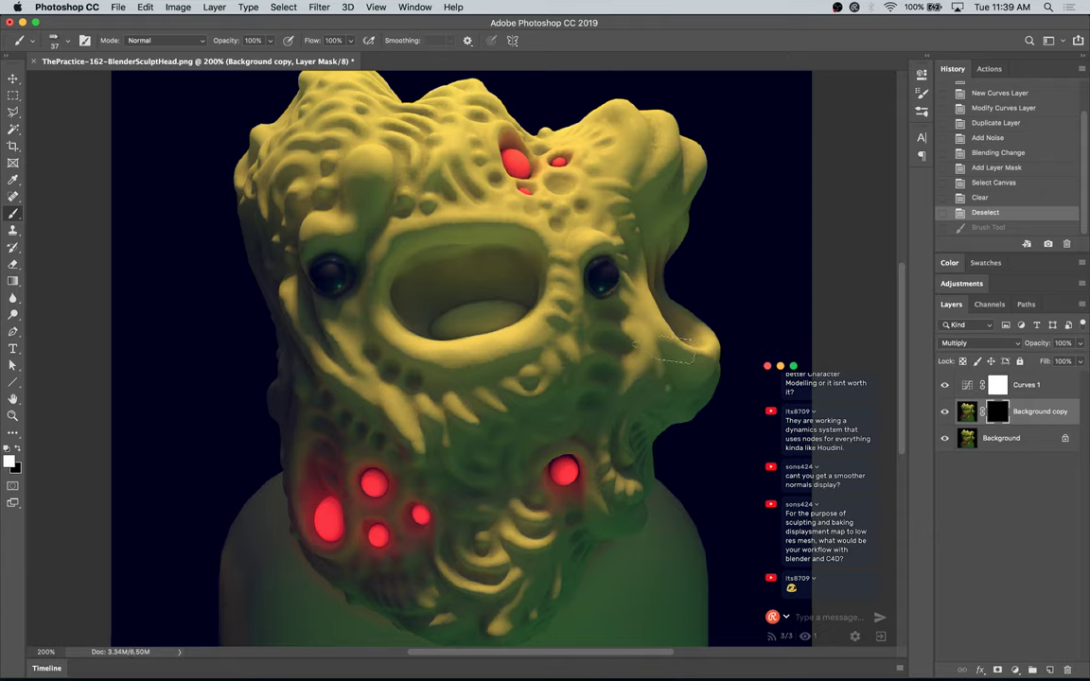
Step: Try a smaller PENCIL brush on the Background copy mask and undo the test strokes
{"action": "key", "text": "bracketleft"}
{"action": "key", "text": "bracketleft"}
{"action": "key", "text": "bracketleft"}
{"action": "key", "text": "bracketleft"}
{"action": "key", "text": "bracketleft"}
{"action": "key", "text": "super+z"}
{"action": "key", "text": "super+z"}
Step: Choose the Noisy Dynamic Tip brush at 20 px and paint a first white stroke on the mask below the large opening
{"action": "right_click", "coordinate": [501, 355]}
{"action": "left_click", "coordinate": [595, 534]}
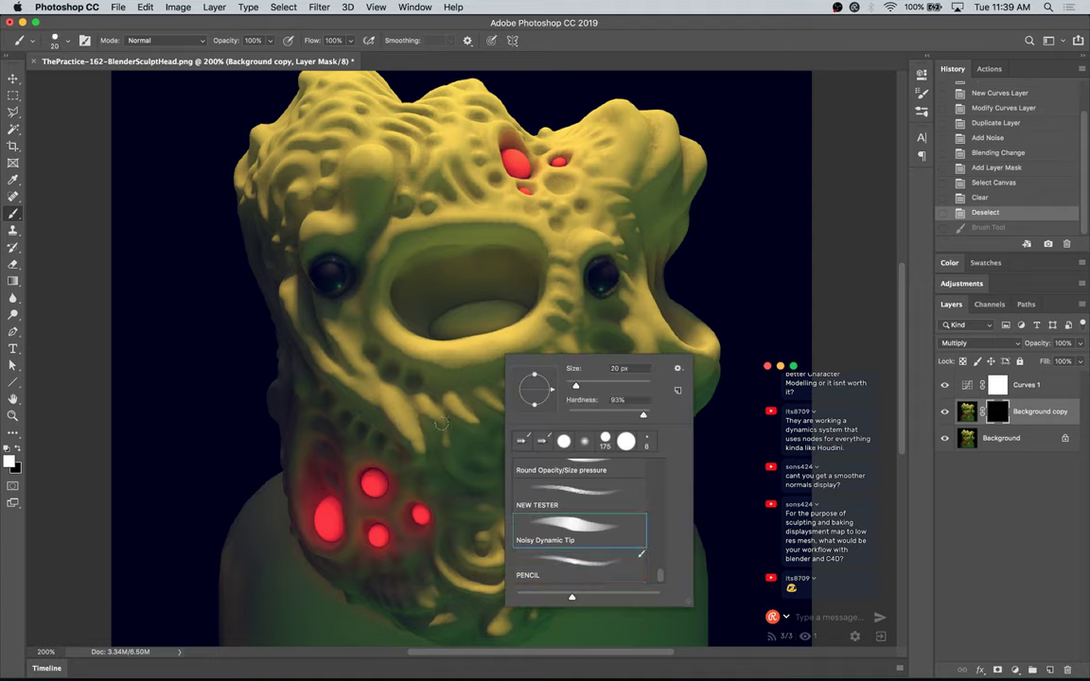
{"action": "left_click_drag", "start_coordinate": [433, 386], "coordinate": [491, 383]}
{"action": "key", "text": "super+z"}
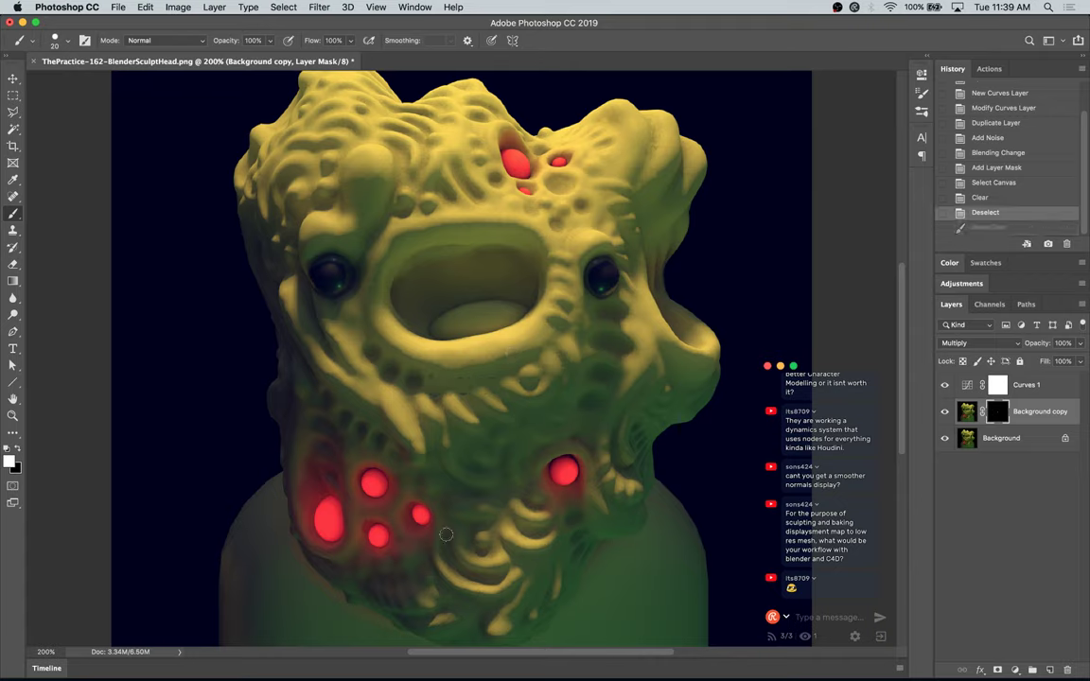
{"action": "key", "text": "super+shift+z"}
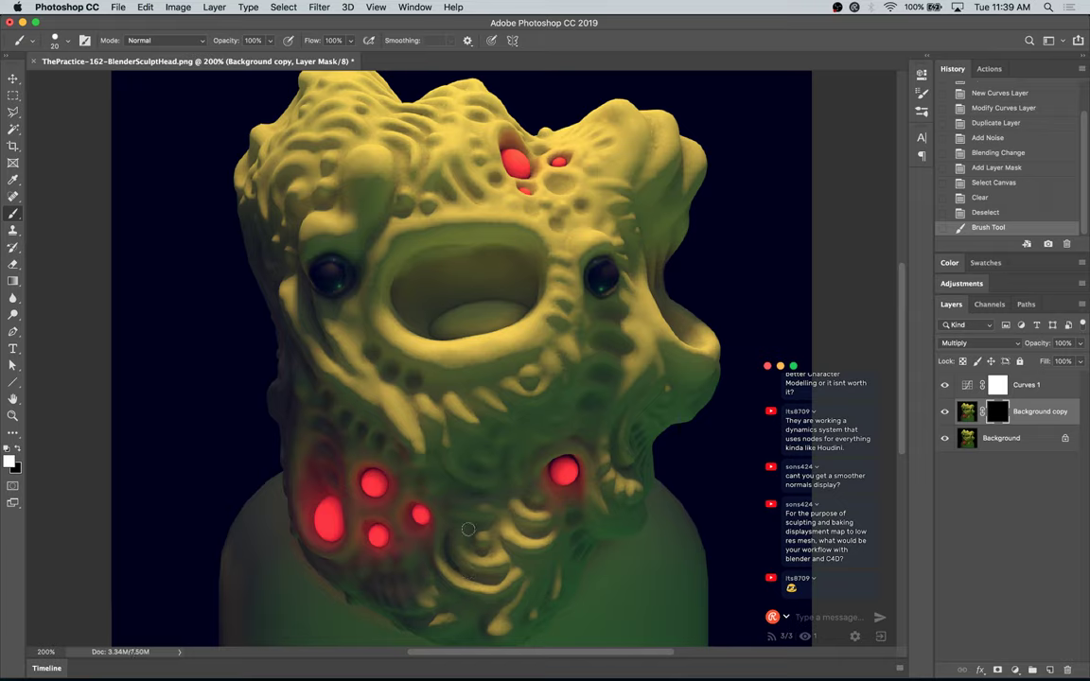
{"action": "left_click_drag", "start_coordinate": [469, 529], "coordinate": [492, 542]}
{"action": "key", "text": "super+z"}
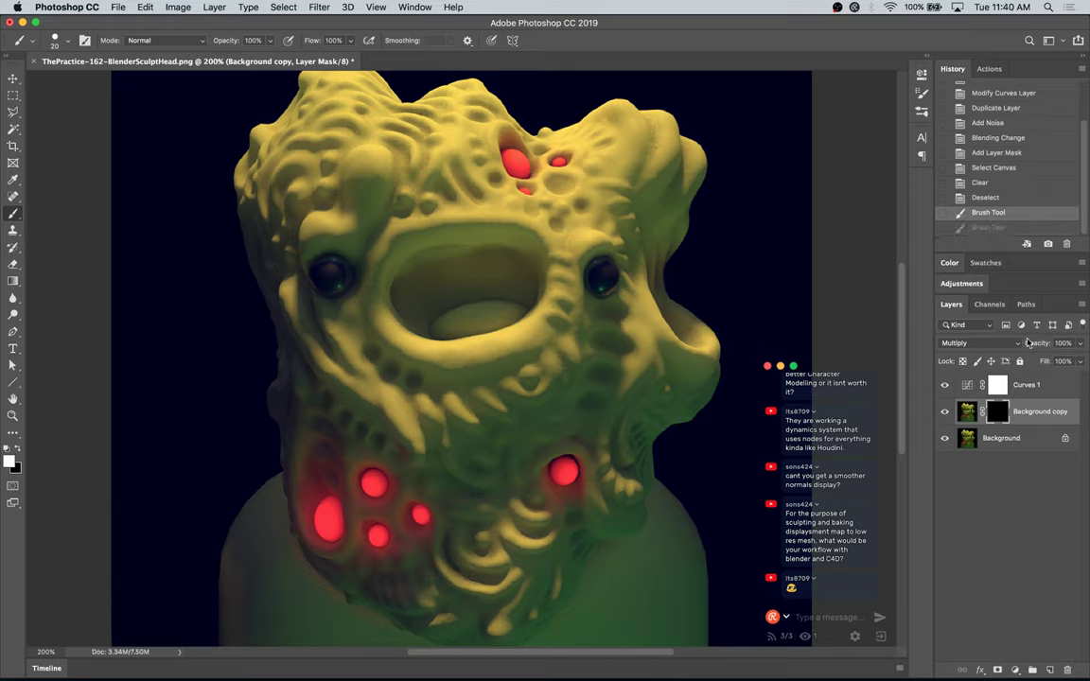
Step: Lower the Background copy layer's opacity to 48% and paint its mask in the forehead creases and around the small red eyes
{"action": "left_click_drag", "start_coordinate": [1029, 342], "coordinate": [904, 320]}
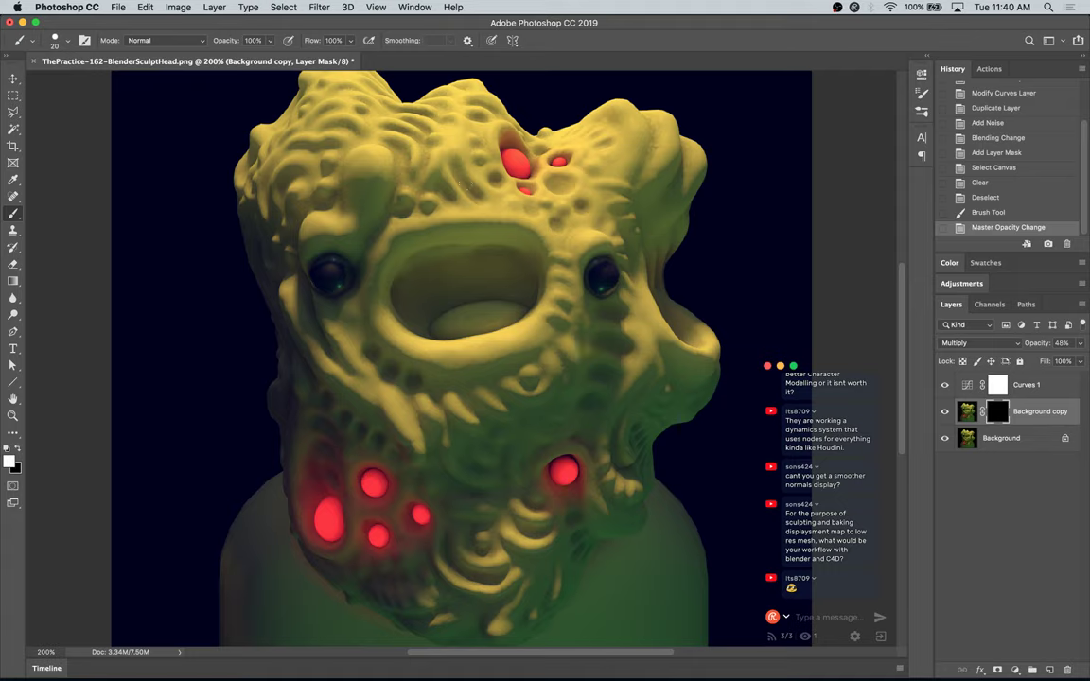
{"action": "left_click", "coordinate": [458, 172]}
{"action": "left_click", "coordinate": [458, 170]}
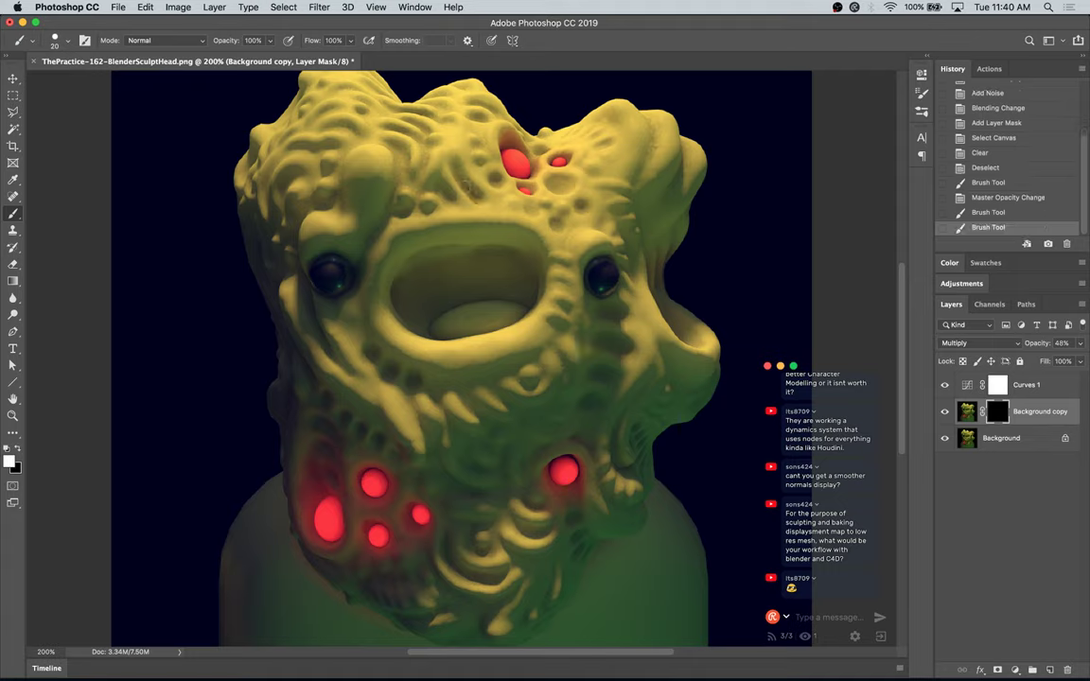
{"action": "left_click", "coordinate": [469, 184]}
{"action": "left_click", "coordinate": [476, 195]}
{"action": "left_click", "coordinate": [500, 171]}
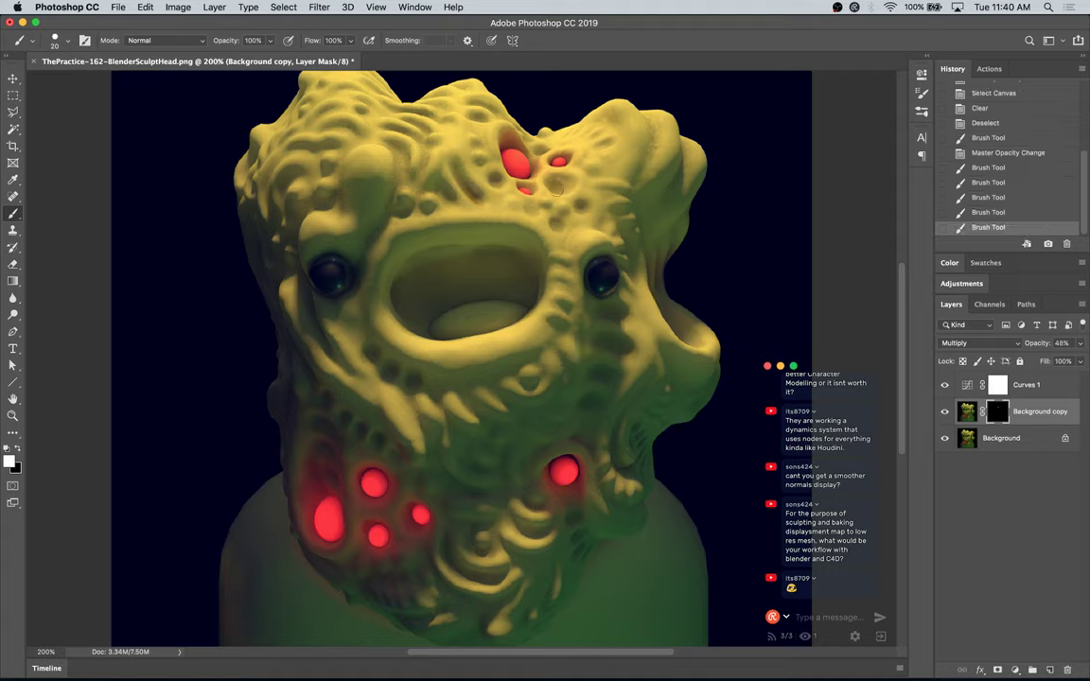
{"action": "left_click", "coordinate": [559, 182]}
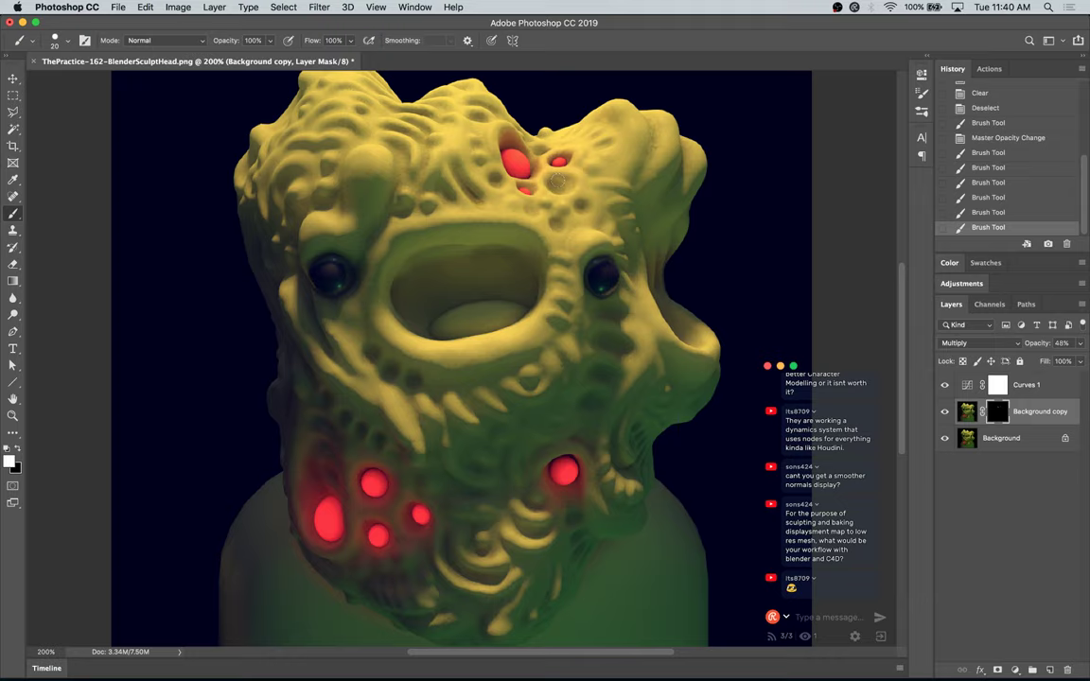
Step: Paint the mask to darken the creases around the brow bump and the grooves of the chin curls
{"action": "left_click", "coordinate": [356, 132]}
{"action": "key", "text": "super+z"}
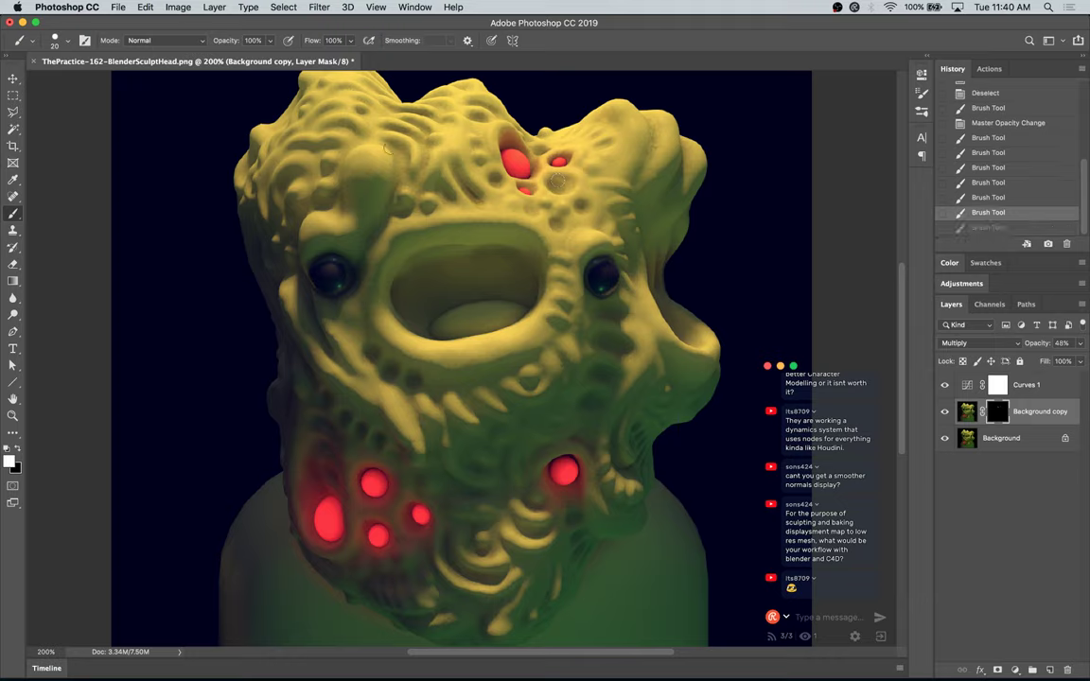
{"action": "left_click_drag", "start_coordinate": [388, 148], "coordinate": [405, 166]}
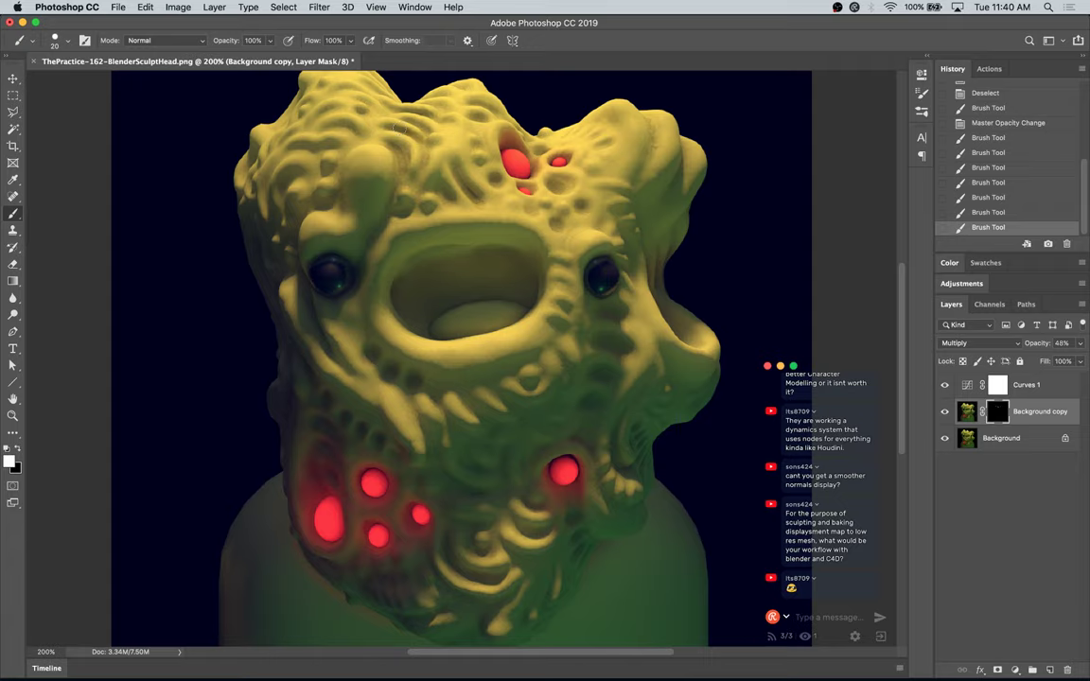
{"action": "left_click", "coordinate": [382, 133]}
{"action": "left_click", "coordinate": [369, 109]}
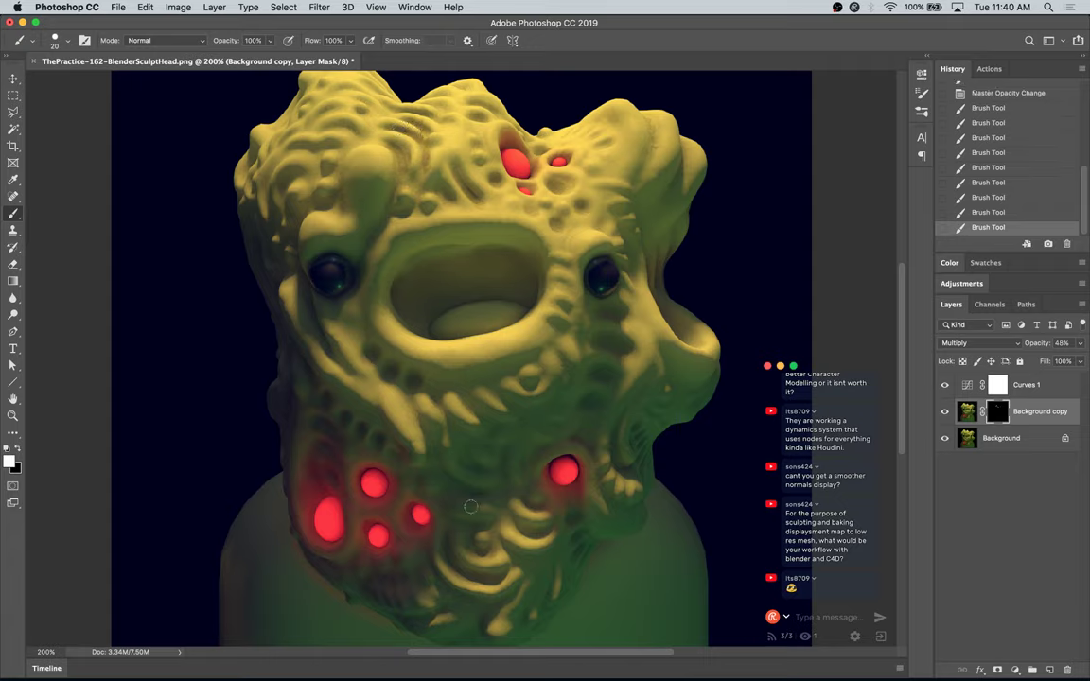
{"action": "left_click_drag", "start_coordinate": [449, 551], "coordinate": [469, 576]}
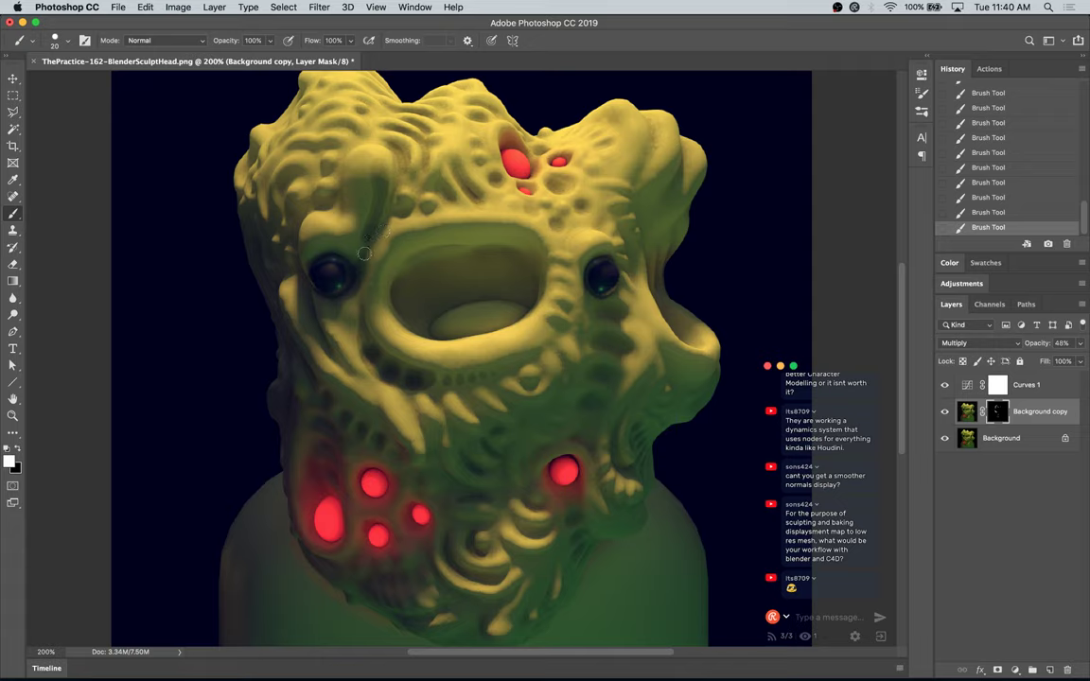
Step: Erase the excess mask strokes between the left black eye and the central opening, and repaint that crease with the 20 px brush
{"action": "key", "text": "e"}
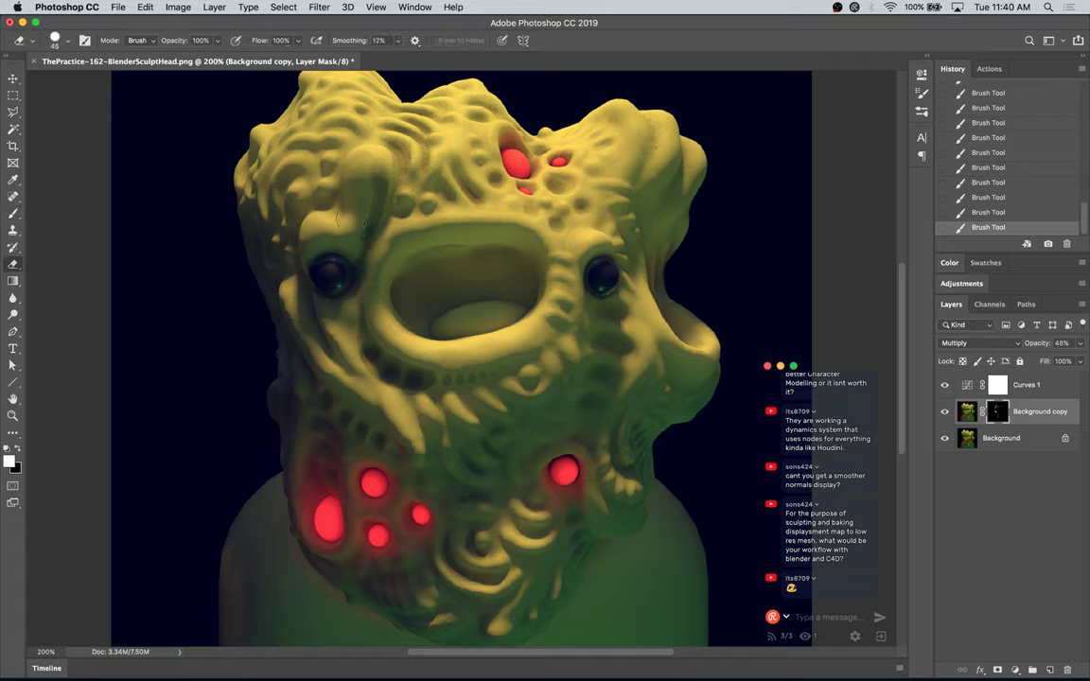
{"action": "mouse_move", "coordinate": [351, 220]}
{"action": "left_mouse_down"}
{"action": "mouse_move", "coordinate": [362, 248]}
{"action": "mouse_move", "coordinate": [367, 227]}
{"action": "mouse_move", "coordinate": [377, 274]}
{"action": "left_mouse_up"}
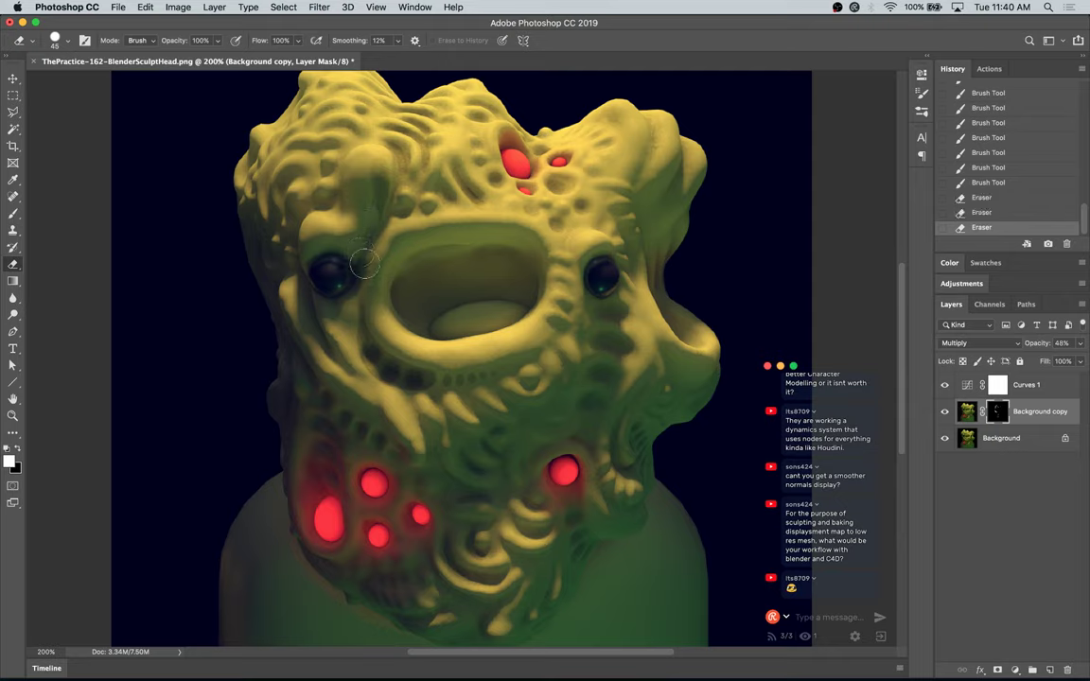
{"action": "key", "text": "b"}
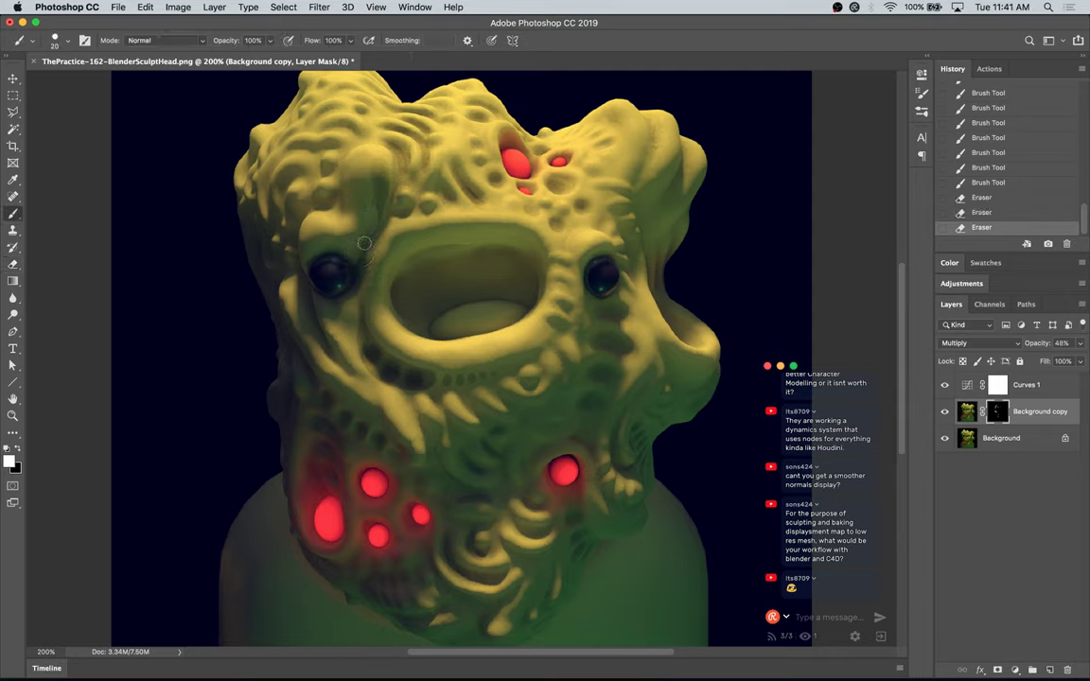
{"action": "mouse_move", "coordinate": [365, 243]}
{"action": "left_mouse_down"}
{"action": "mouse_move", "coordinate": [380, 184]}
{"action": "mouse_move", "coordinate": [376, 275]}
{"action": "left_mouse_up"}
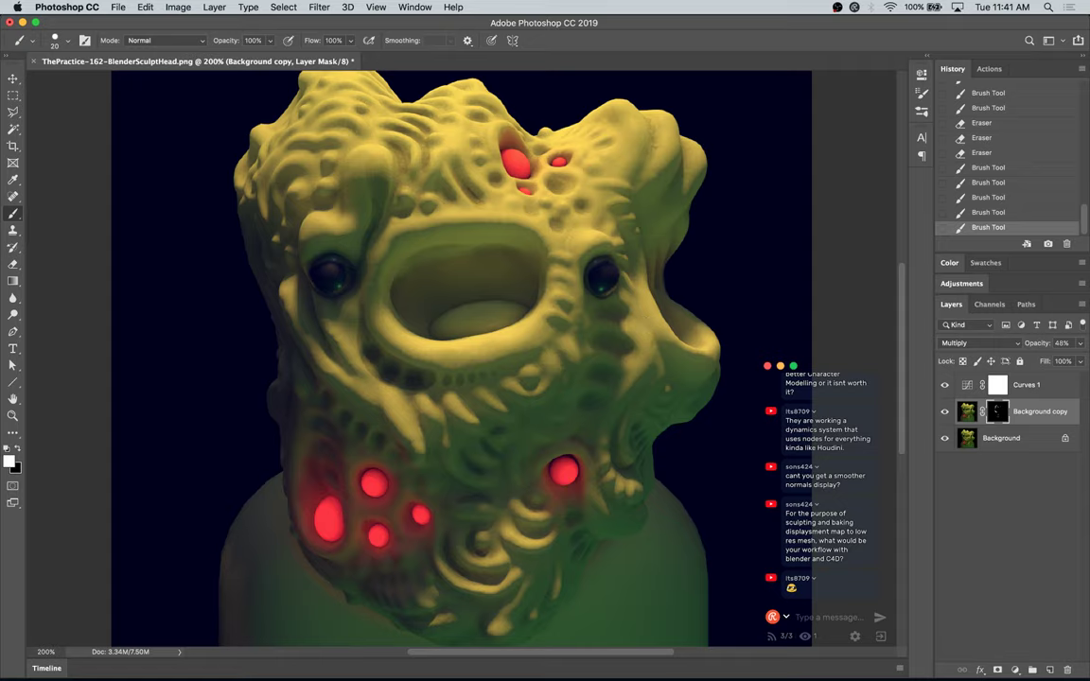
Step: Paint the mask along the cheek and jaw folds below the right black eye to deepen their shading
{"action": "left_click_drag", "start_coordinate": [626, 445], "coordinate": [637, 405]}
{"action": "mouse_move", "coordinate": [648, 330]}
{"action": "left_mouse_down"}
{"action": "mouse_move", "coordinate": [650, 378]}
{"action": "mouse_move", "coordinate": [622, 469]}
{"action": "left_mouse_up"}
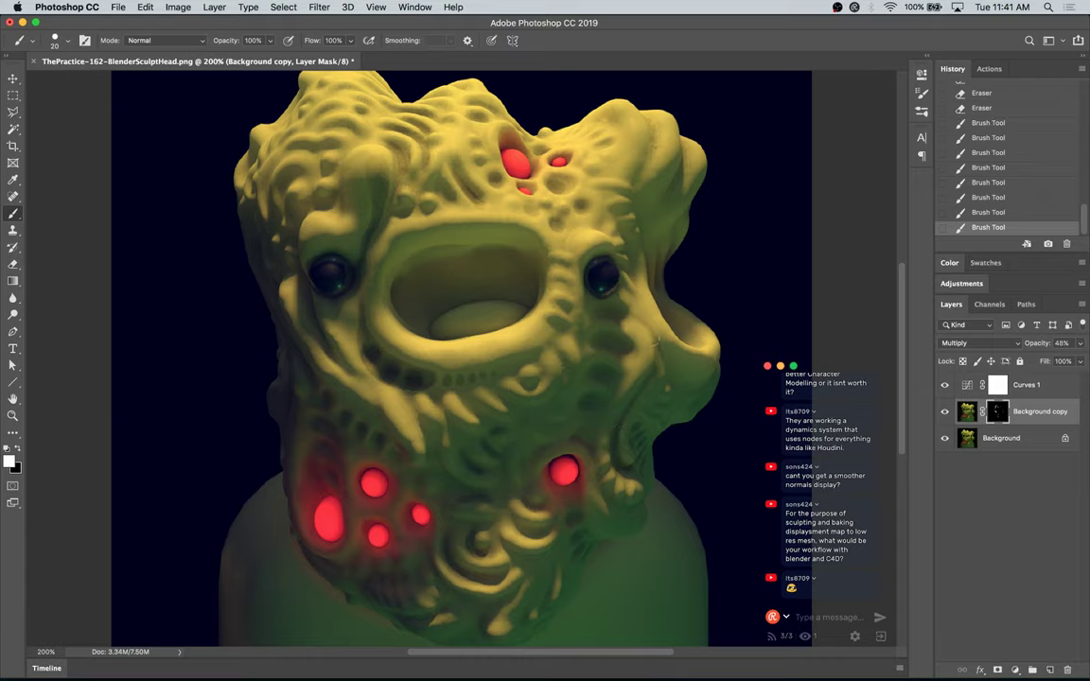
{"action": "left_click_drag", "start_coordinate": [624, 315], "coordinate": [616, 374]}
{"action": "left_click", "coordinate": [630, 380]}
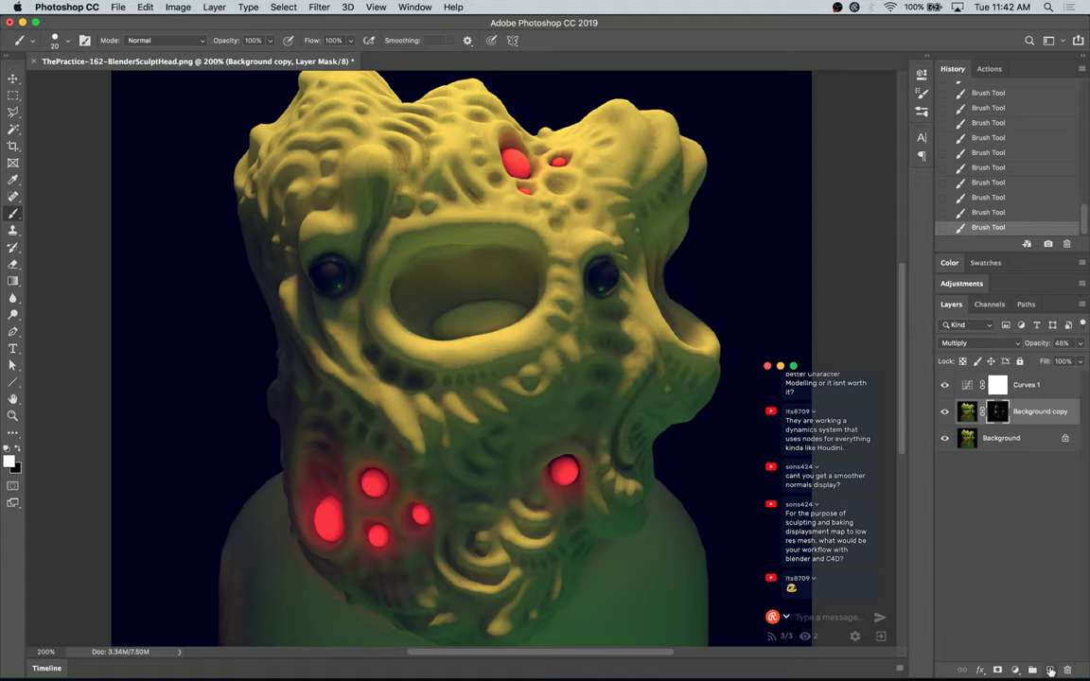
Step: Add a new layer above Background copy, sample the yellow skin color, and set the layer's blend mode to Overlay
{"action": "key", "text": "super+alt+shift+n"}
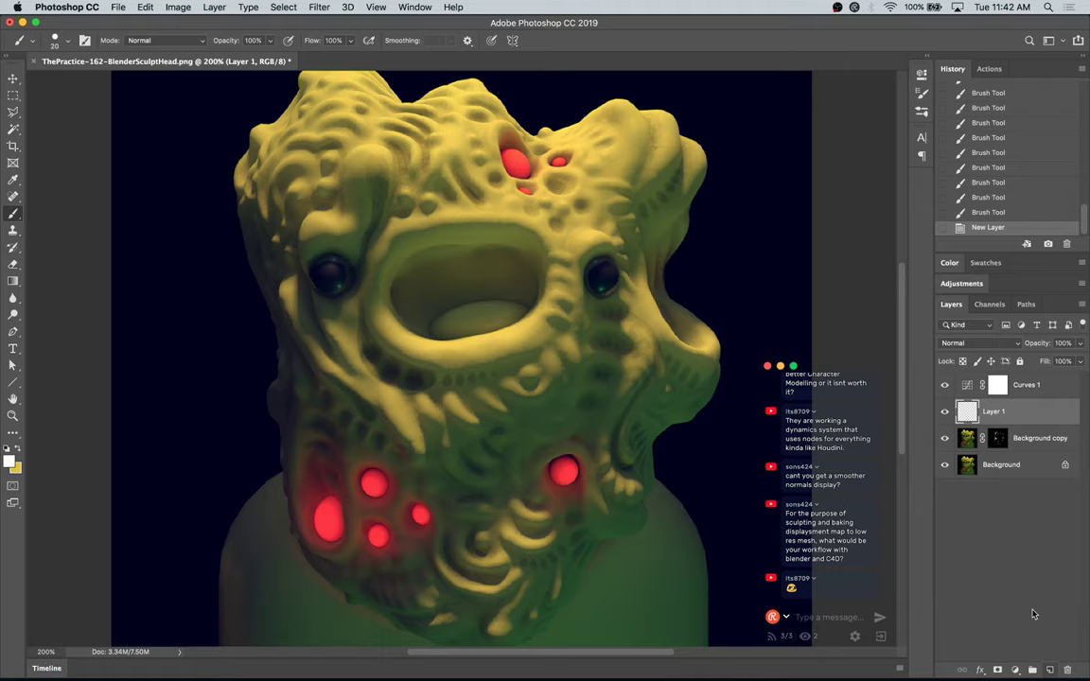
{"action": "left_click", "coordinate": [339, 100], "text": "alt"}
{"action": "left_click", "coordinate": [981, 344]}
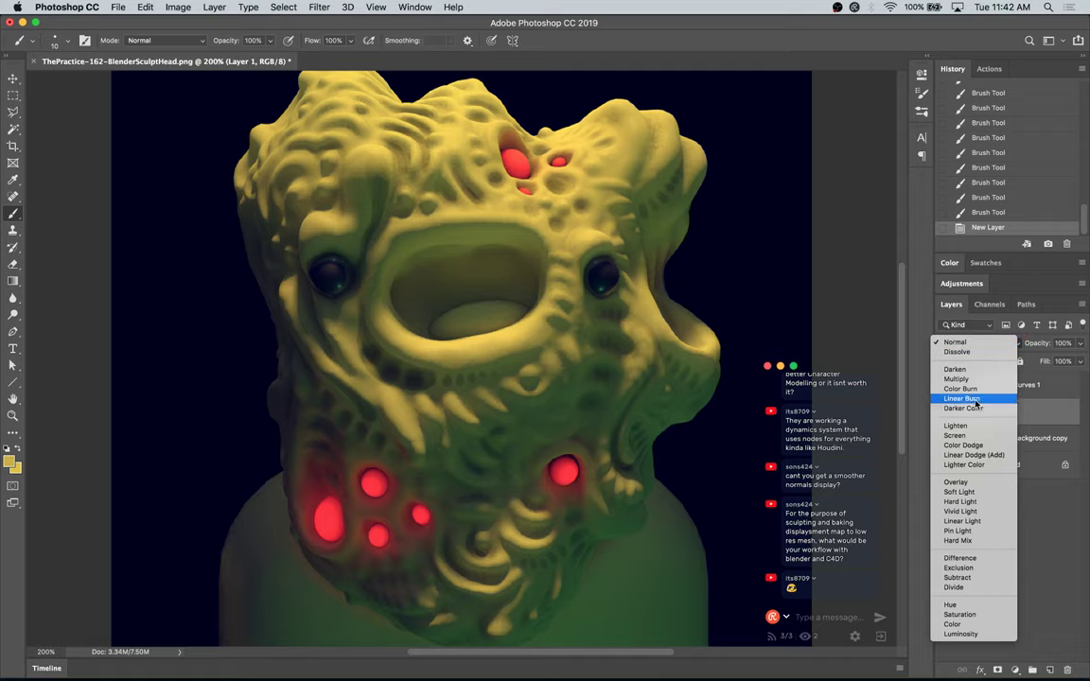
{"action": "left_click", "coordinate": [958, 482]}
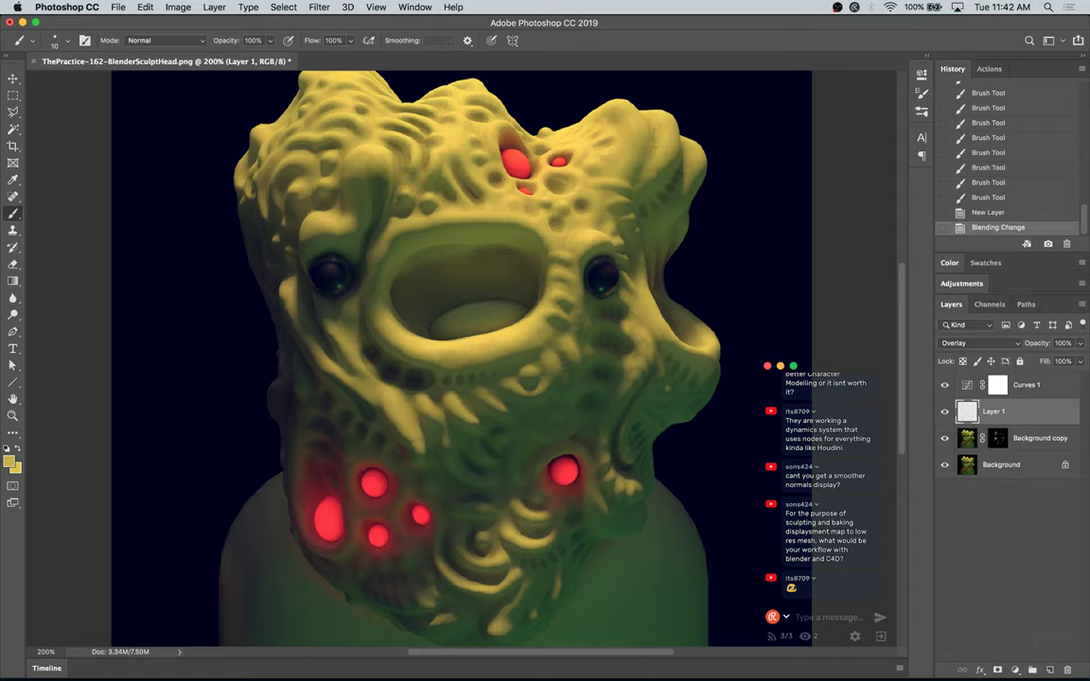
Step: Paint yellow highlights along the rim of the large central opening on the Overlay layer with a 10 px brush
{"action": "mouse_move", "coordinate": [426, 166]}
{"action": "left_mouse_down"}
{"action": "mouse_move", "coordinate": [454, 336]}
{"action": "mouse_move", "coordinate": [568, 332]}
{"action": "left_mouse_up"}
{"action": "key", "text": "super+z"}
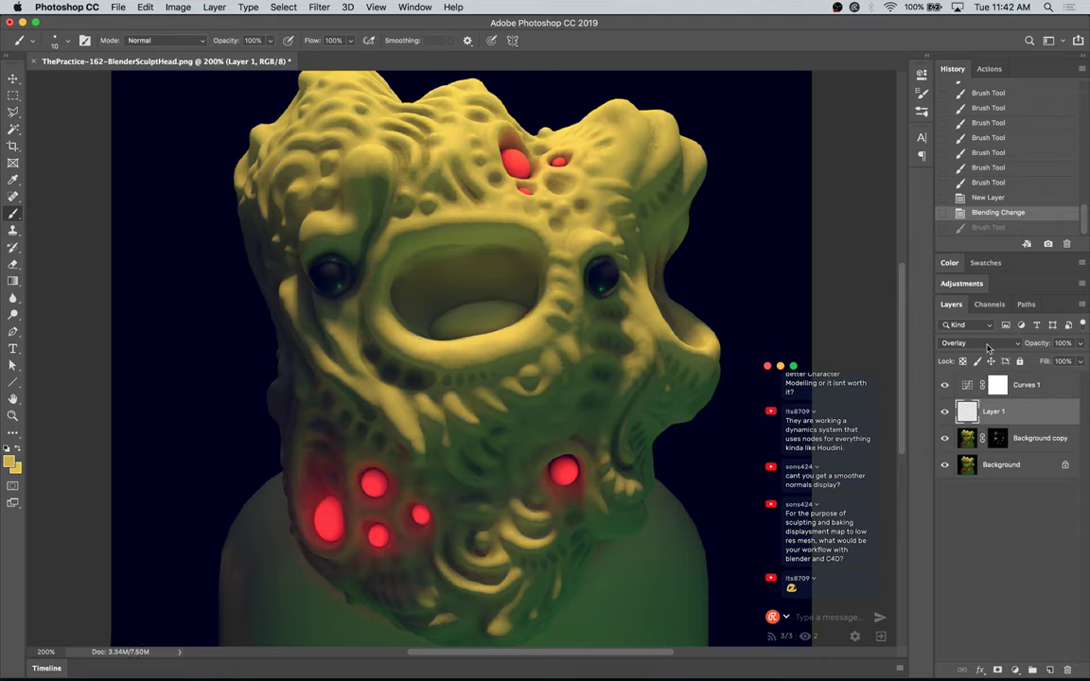
{"action": "left_click_drag", "start_coordinate": [400, 336], "coordinate": [418, 347]}
{"action": "left_click", "coordinate": [412, 341]}
{"action": "left_click", "coordinate": [431, 319]}
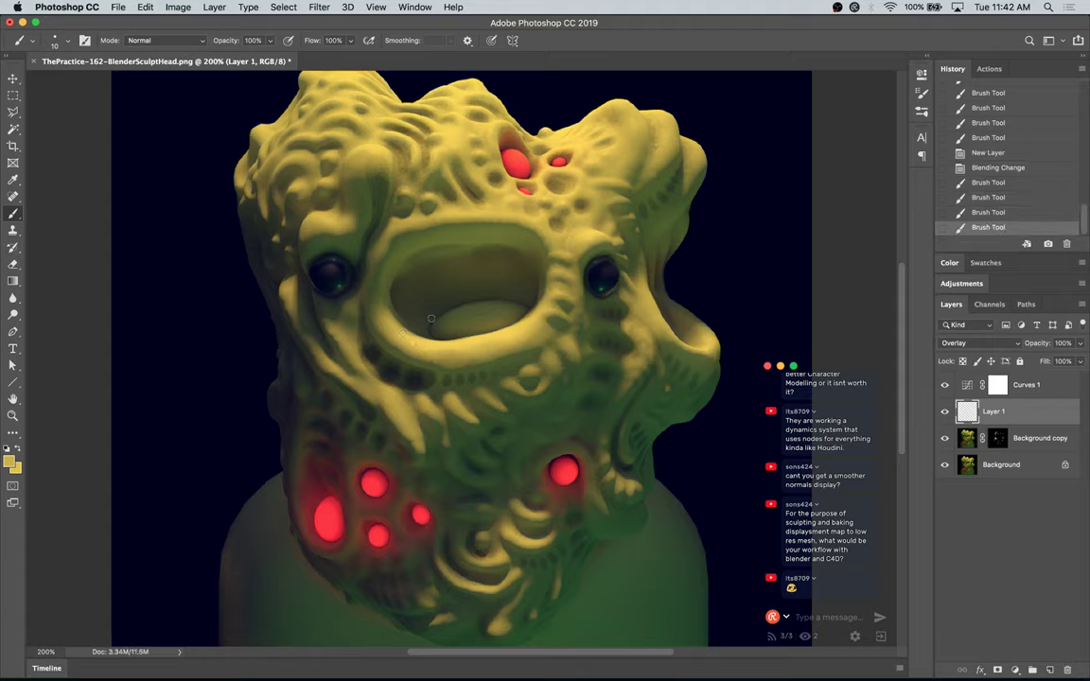
{"action": "left_click", "coordinate": [456, 217]}
{"action": "left_click", "coordinate": [466, 216]}
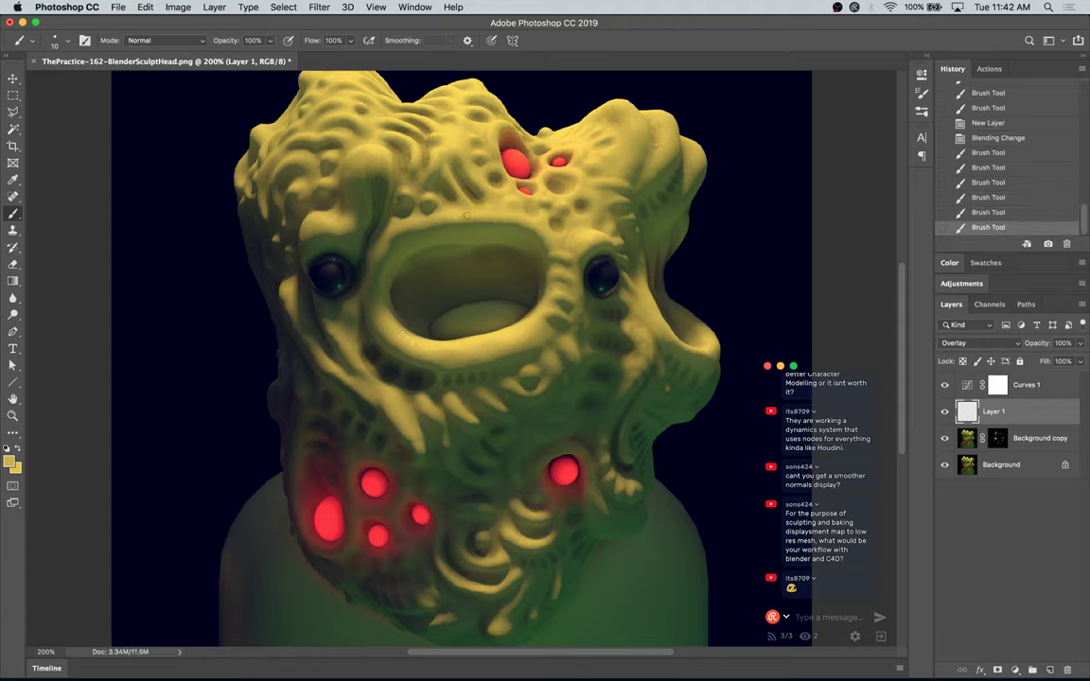
{"action": "left_click", "coordinate": [464, 216]}
{"action": "left_click", "coordinate": [463, 217]}
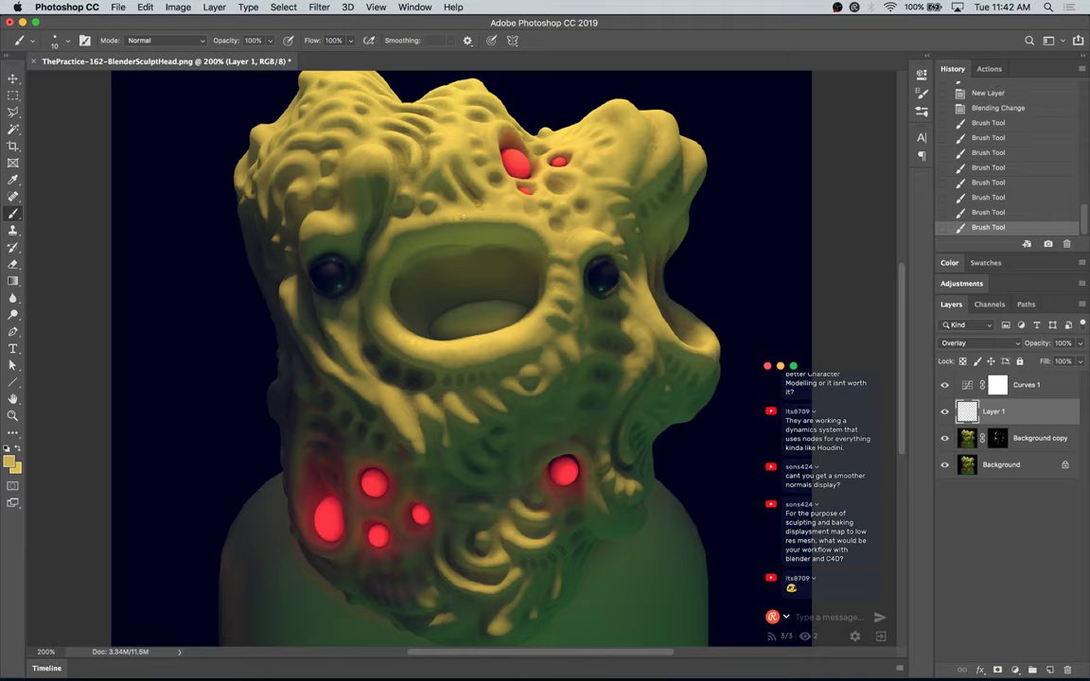
Step: Paint yellow highlight dabs on the raised forehead and crest ridges of the Overlay layer, undoing the stray dab
{"action": "left_click", "coordinate": [455, 141]}
{"action": "left_click", "coordinate": [461, 136]}
{"action": "key", "text": "super+z"}
{"action": "left_click", "coordinate": [627, 128]}
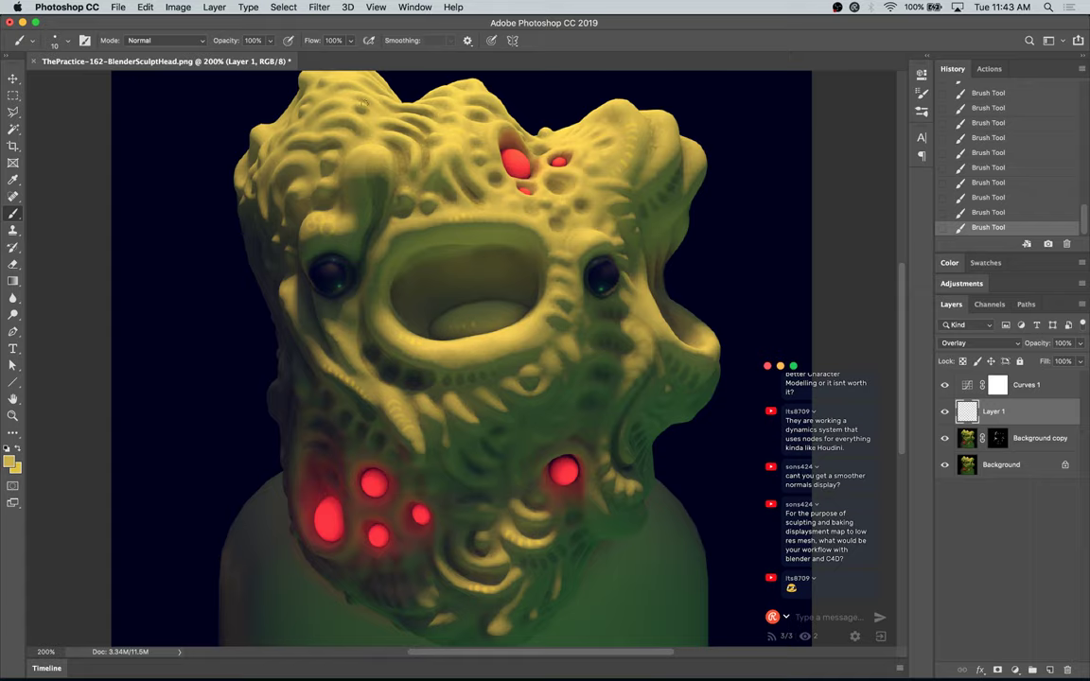
{"action": "left_click_drag", "start_coordinate": [365, 175], "coordinate": [393, 223]}
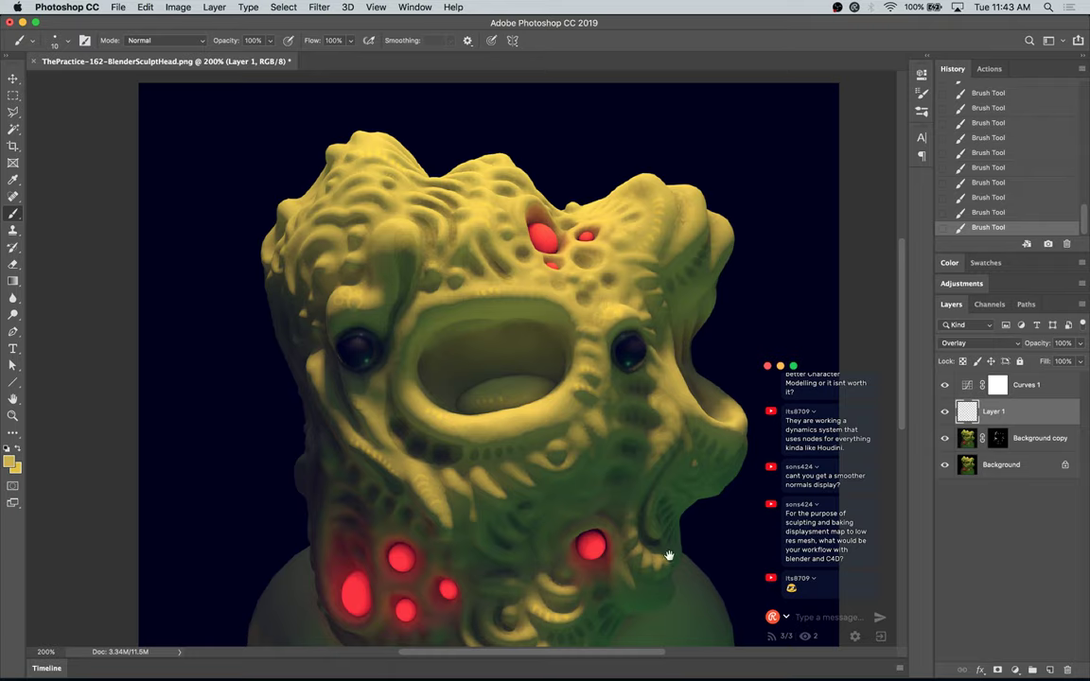
Step: Dab yellow highlights on the chin of the Overlay layer, and add sampled red dabs around the glowing red spots
{"action": "scroll", "coordinate": [664, 558], "scroll_direction": "down", "scroll_amount": 5}
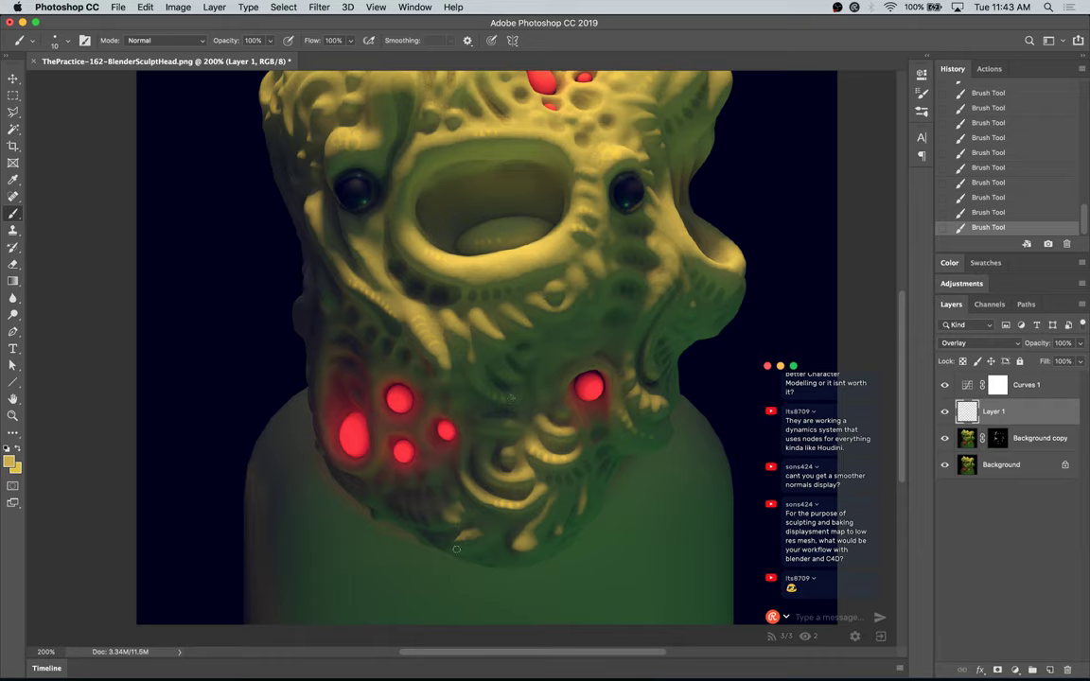
{"action": "left_click_drag", "start_coordinate": [470, 541], "coordinate": [477, 534]}
{"action": "left_click", "coordinate": [353, 436], "text": "alt"}
{"action": "scroll", "coordinate": [606, 392], "scroll_direction": "up", "scroll_amount": 5}
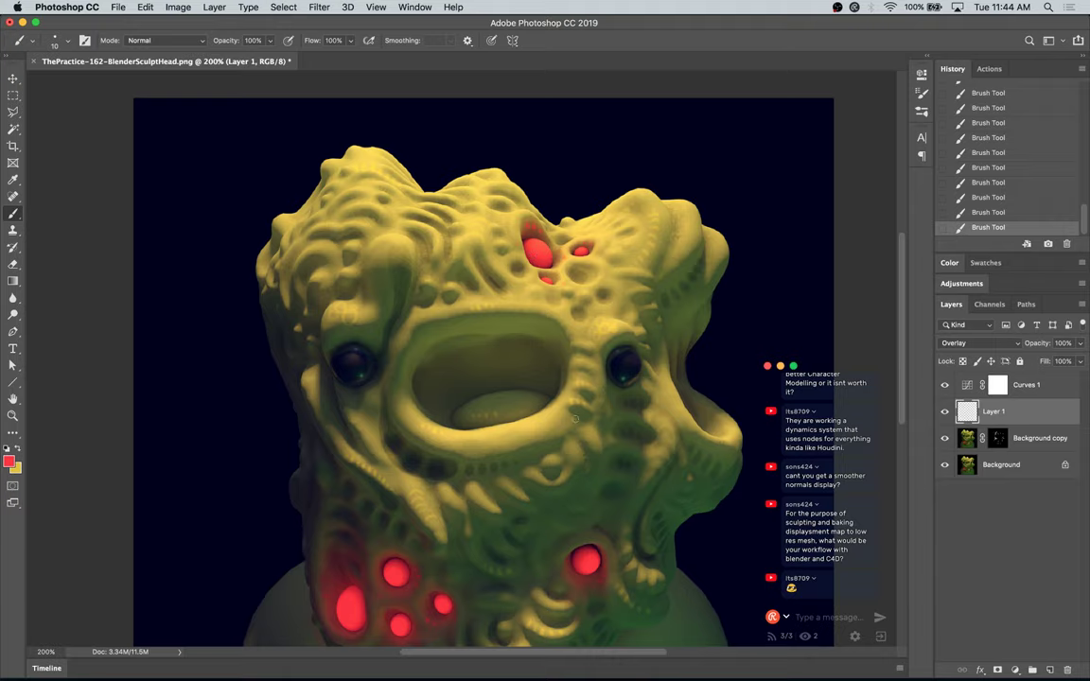
{"action": "scroll", "coordinate": [451, 506], "scroll_direction": "down", "scroll_amount": 5}
{"action": "scroll", "coordinate": [451, 506], "scroll_direction": "left", "scroll_amount": 3}
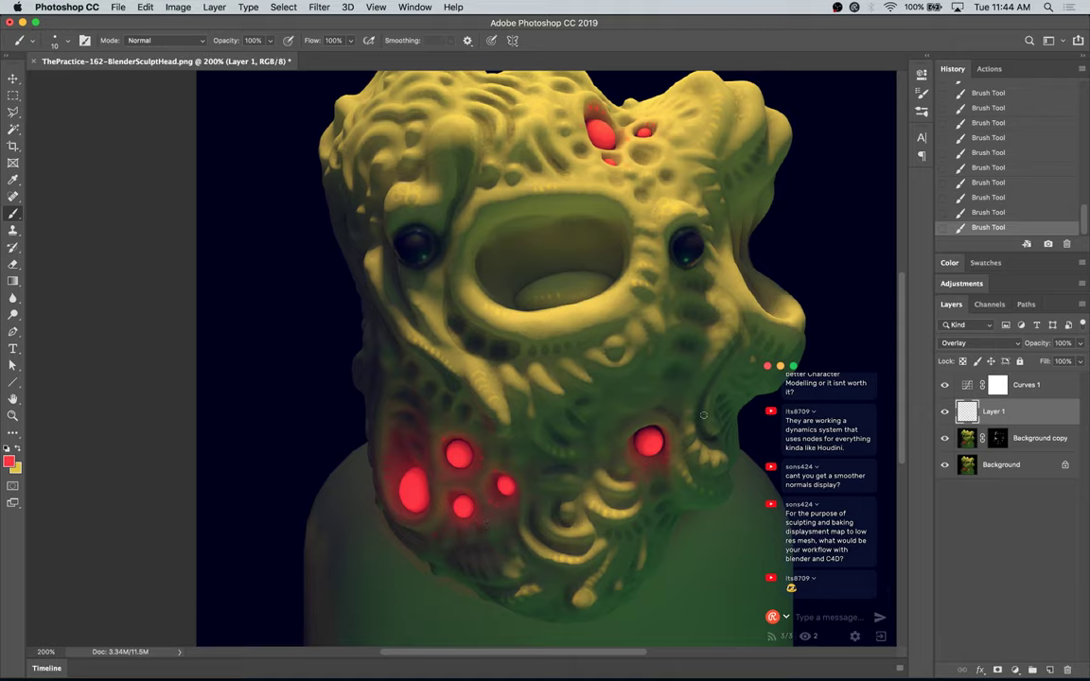
{"action": "mouse_move", "coordinate": [606, 273]}
{"action": "left_mouse_down"}
{"action": "mouse_move", "coordinate": [580, 310]}
{"action": "mouse_move", "coordinate": [558, 298]}
{"action": "left_mouse_up"}
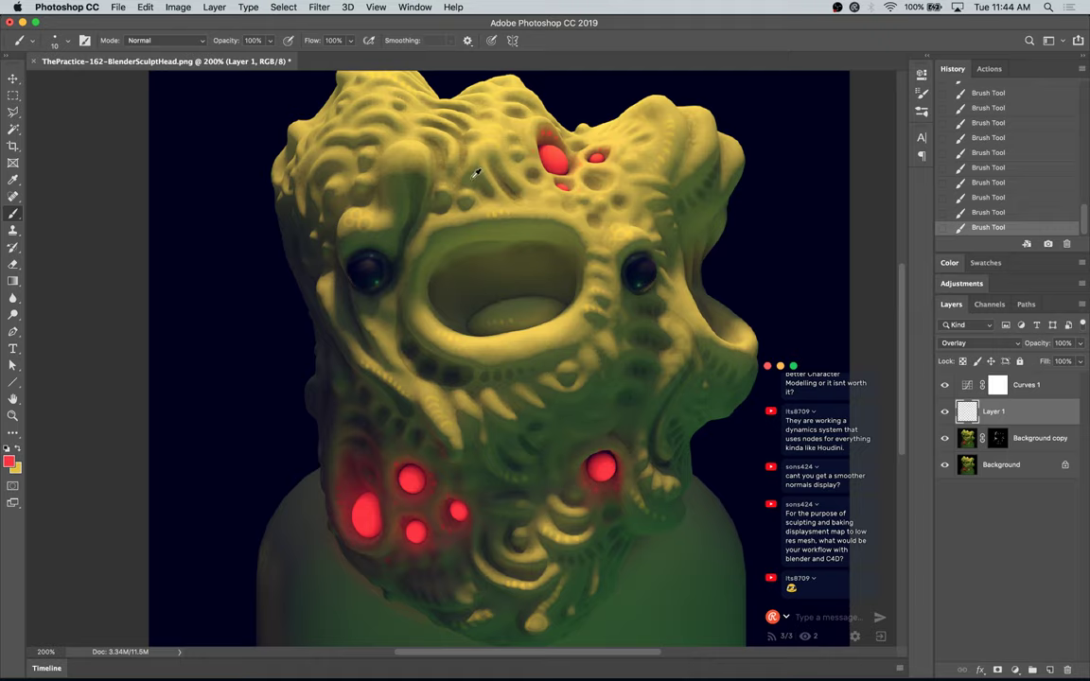
Step: Sample yellow from the crest and dab highlights along the rim of the side snout
{"action": "left_click", "coordinate": [448, 125], "text": "alt"}
{"action": "scroll", "coordinate": [406, 246], "scroll_direction": "right", "scroll_amount": 5}
{"action": "scroll", "coordinate": [405, 245], "scroll_direction": "down", "scroll_amount": 3}
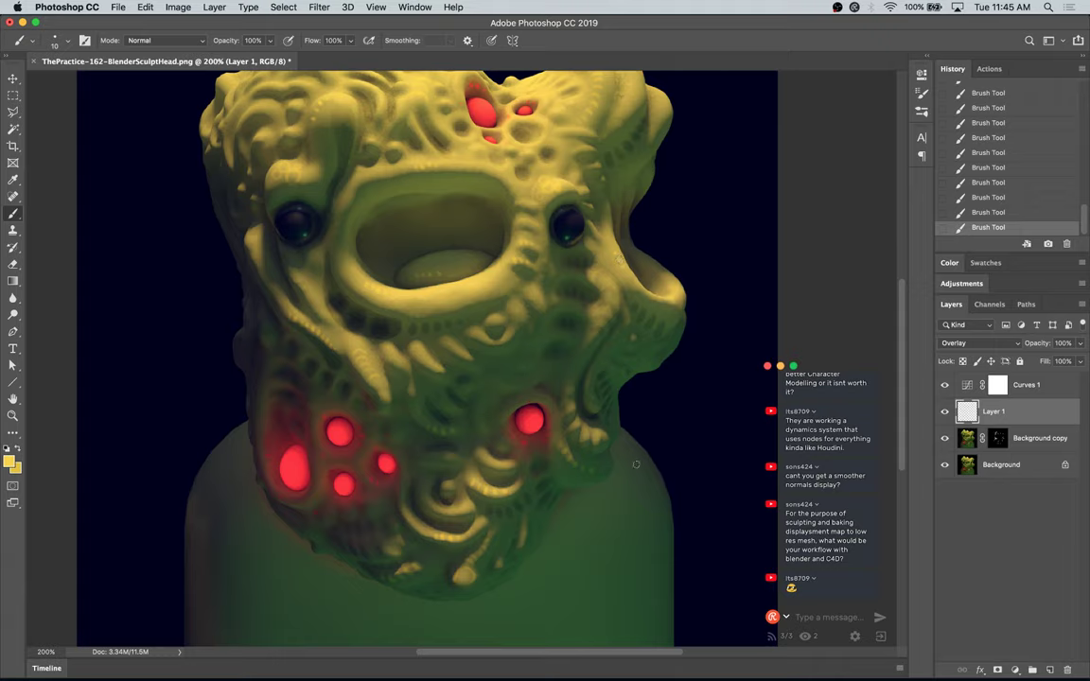
Step: Sample dark green from the body and dab it on the Overlay layer, including the inner wall of the central opening
{"action": "left_click", "coordinate": [510, 592], "text": "alt"}
{"action": "left_click_drag", "start_coordinate": [424, 282], "coordinate": [460, 404]}
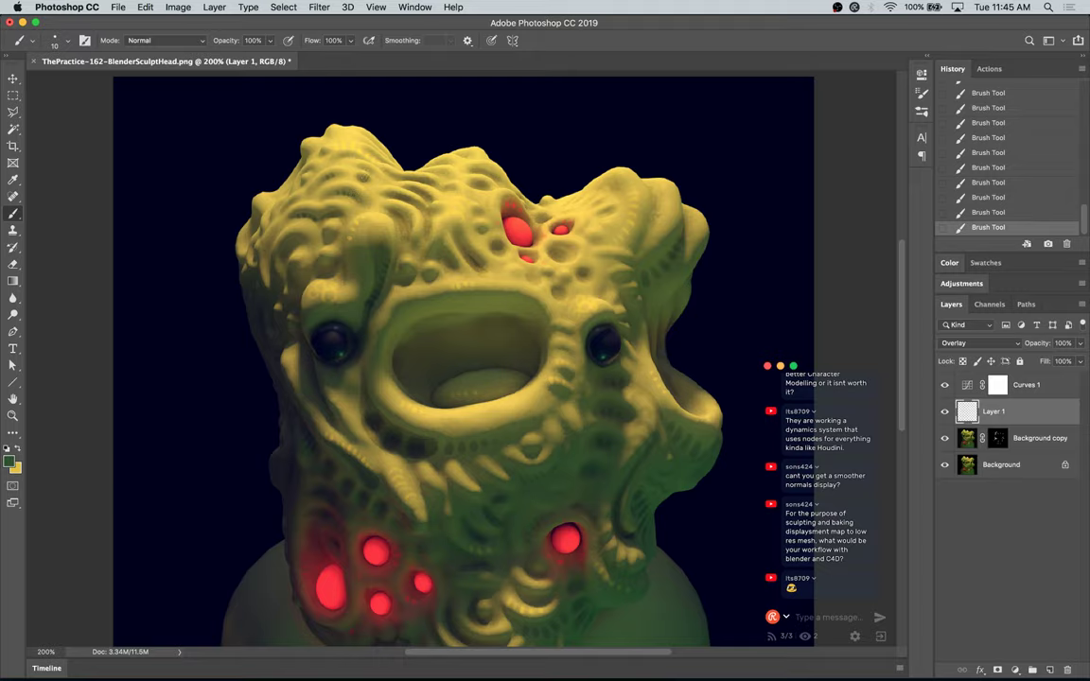
{"action": "scroll", "coordinate": [360, 159], "scroll_direction": "down", "scroll_amount": 3, "text": "alt"}
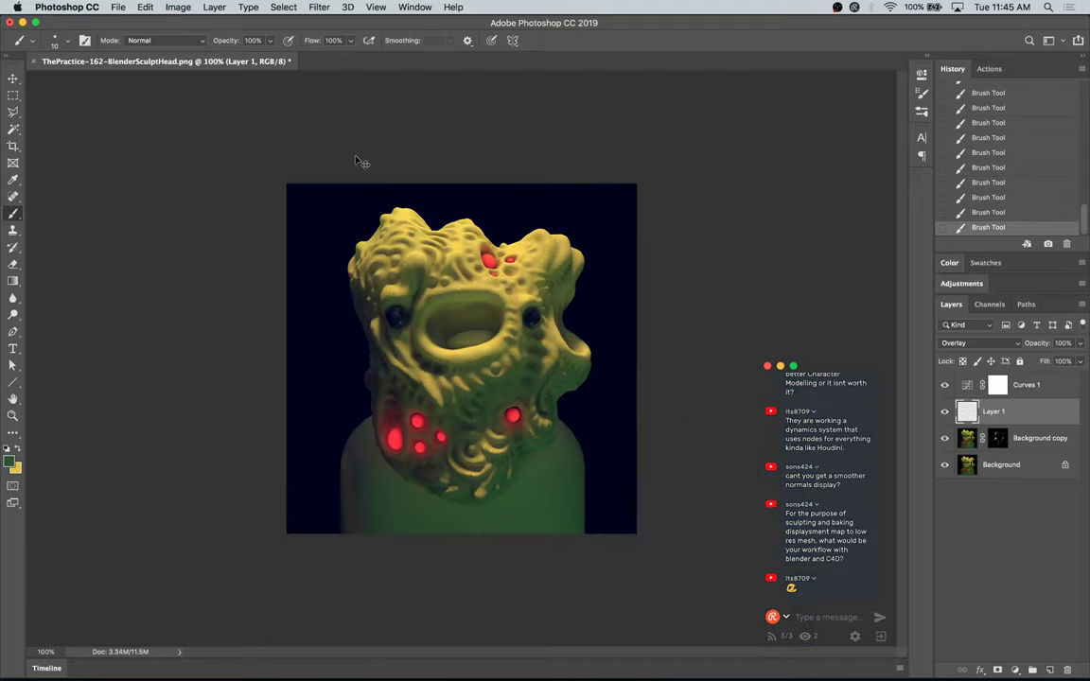
{"action": "scroll", "coordinate": [361, 162], "scroll_direction": "up", "scroll_amount": 1, "text": "alt"}
{"action": "key", "text": "super+equal"}
{"action": "key", "text": "super+equal"}
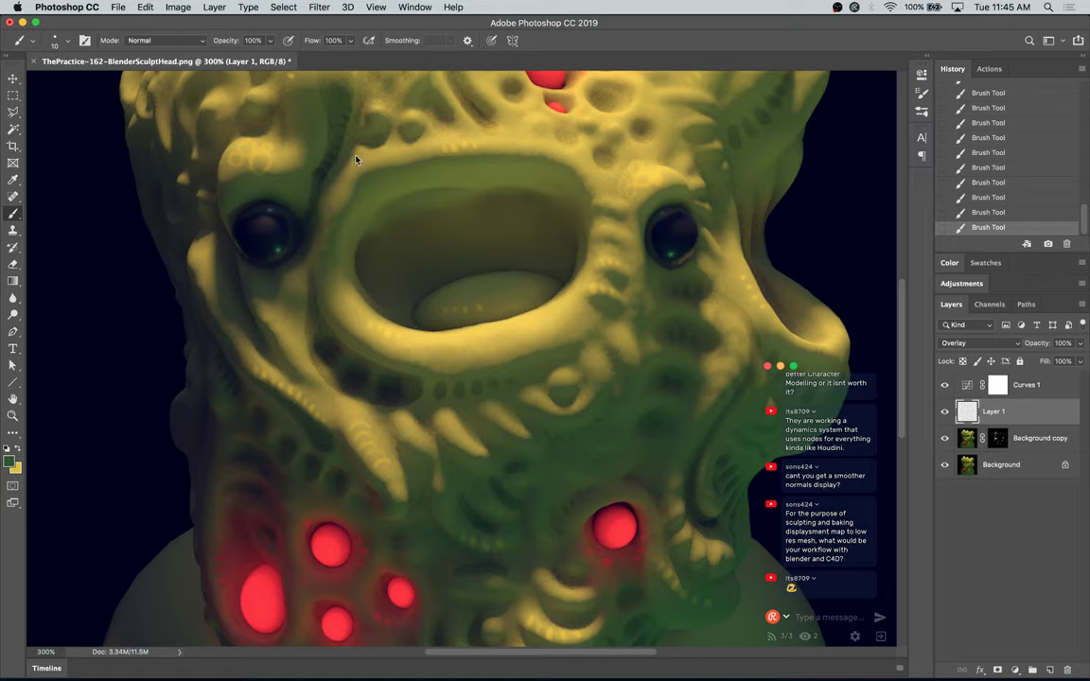
{"action": "scroll", "coordinate": [509, 387], "scroll_direction": "up", "scroll_amount": 5}
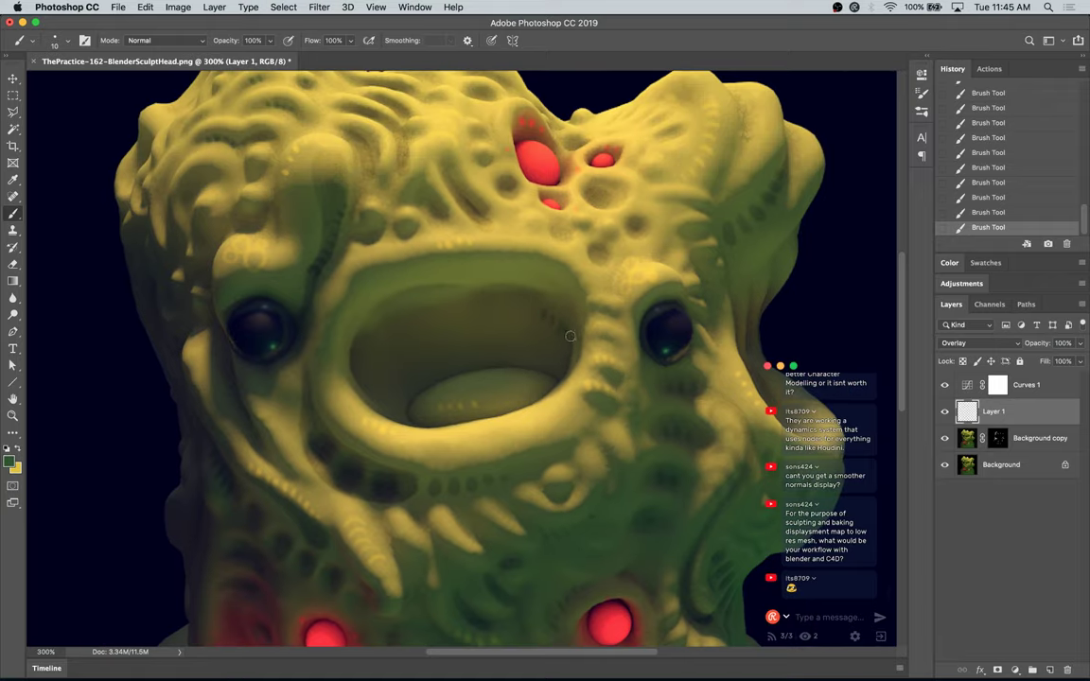
{"action": "key", "text": "super+1"}
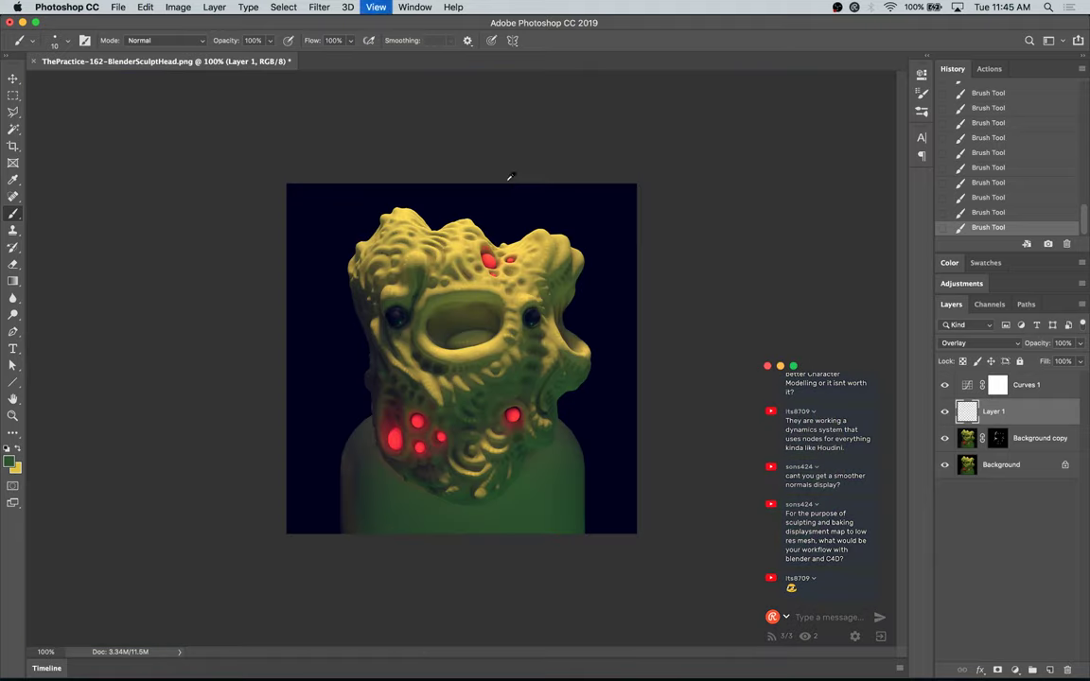
Step: Add a new layer above Layer 1, enlarge the brush to 125 px, and set the foreground color to yellow fff55d
{"action": "left_click", "coordinate": [1049, 669]}
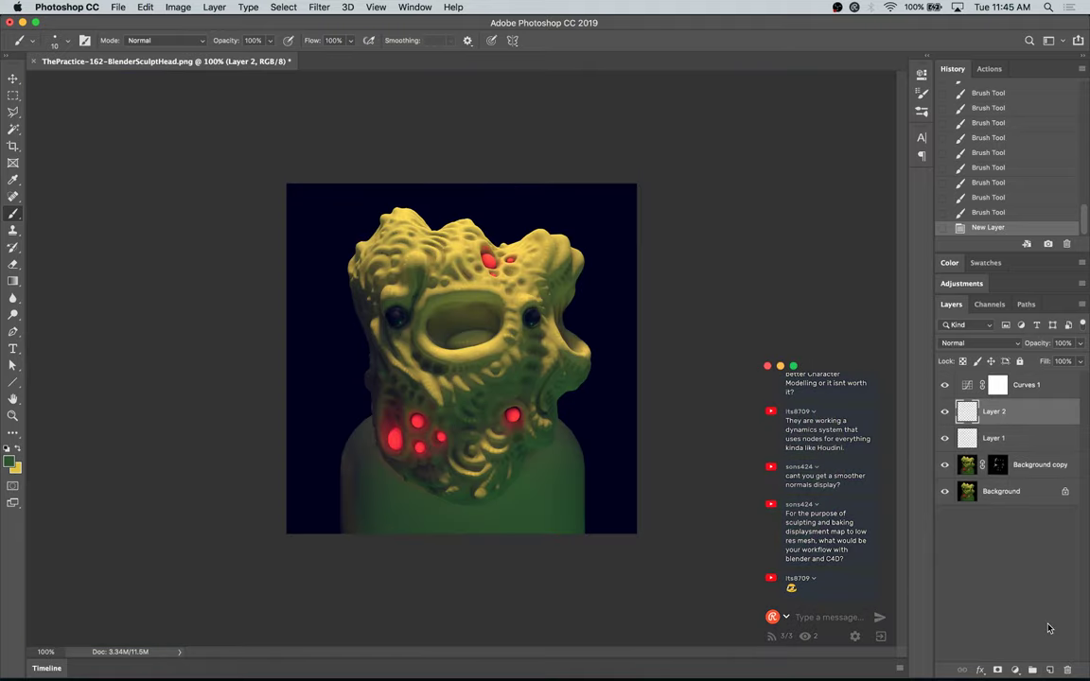
{"action": "key", "text": "bracketright"}
{"action": "key", "text": "bracketright"}
{"action": "key", "text": "bracketright"}
{"action": "key", "text": "bracketright"}
{"action": "key", "text": "bracketright"}
{"action": "key", "text": "bracketright"}
{"action": "key", "text": "bracketright"}
{"action": "key", "text": "bracketright"}
{"action": "key", "text": "bracketright"}
{"action": "key", "text": "bracketright"}
{"action": "left_click", "coordinate": [10, 461]}
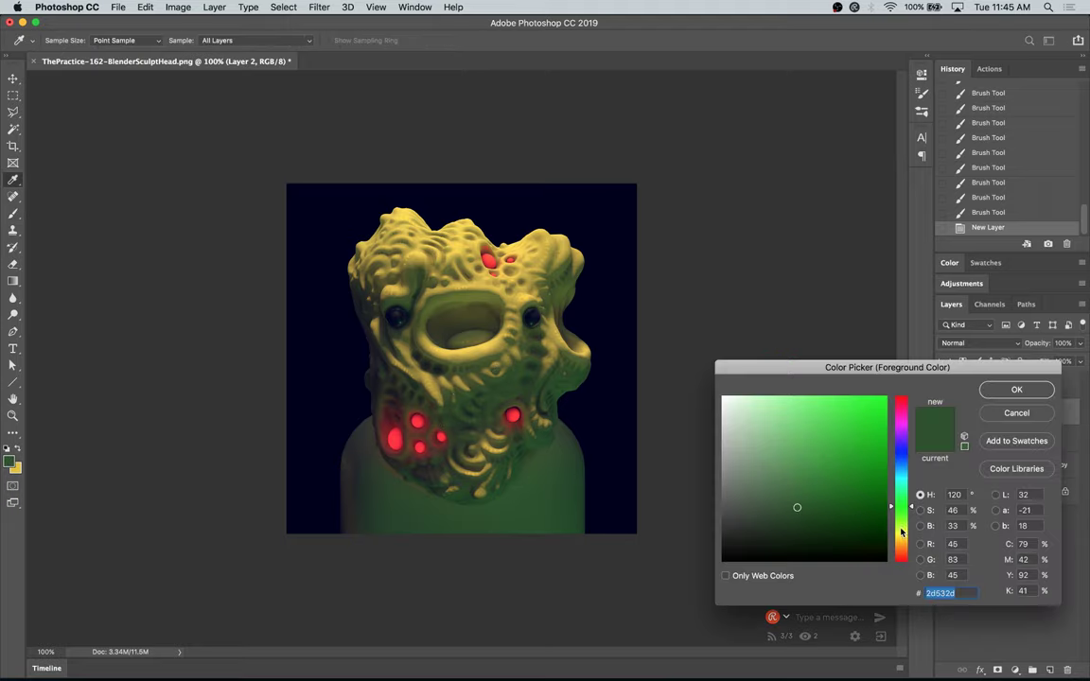
{"action": "left_click", "coordinate": [904, 537]}
{"action": "left_click", "coordinate": [827, 398]}
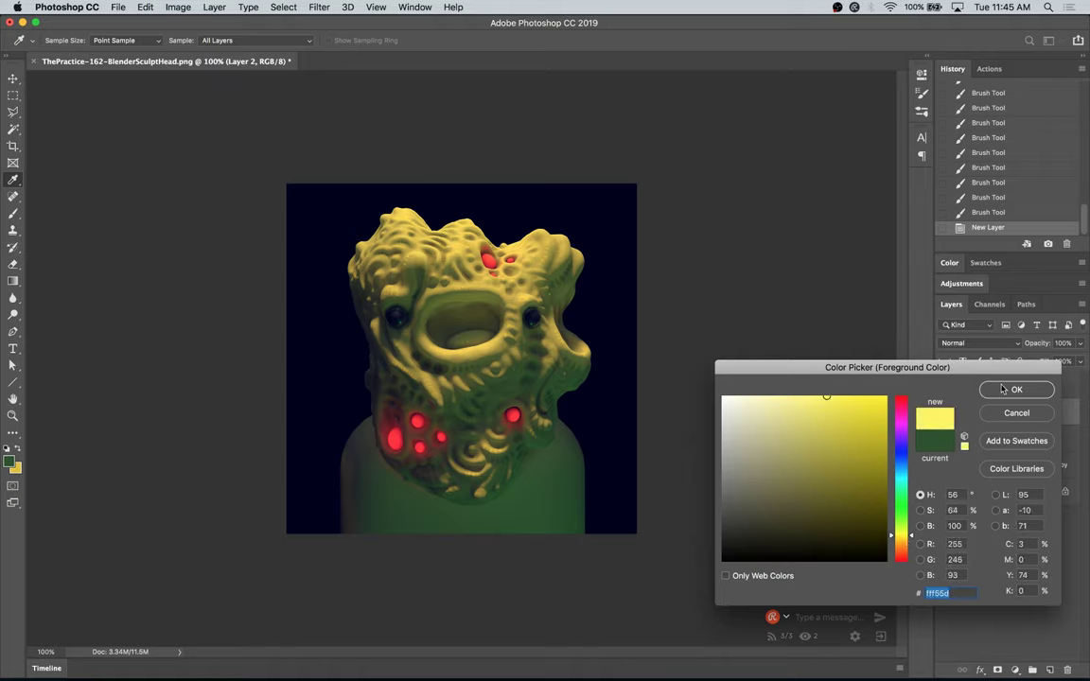
{"action": "key", "text": "Return"}
Step: Paint broad yellow patches over the side snout, chin and crest on Layer 2, and set its blend mode to Hue
{"action": "mouse_move", "coordinate": [530, 250]}
{"action": "left_mouse_down"}
{"action": "mouse_move", "coordinate": [554, 251]}
{"action": "mouse_move", "coordinate": [564, 364]}
{"action": "mouse_move", "coordinate": [547, 409]}
{"action": "mouse_move", "coordinate": [529, 384]}
{"action": "mouse_move", "coordinate": [527, 317]}
{"action": "mouse_move", "coordinate": [551, 258]}
{"action": "mouse_move", "coordinate": [537, 260]}
{"action": "left_mouse_up"}
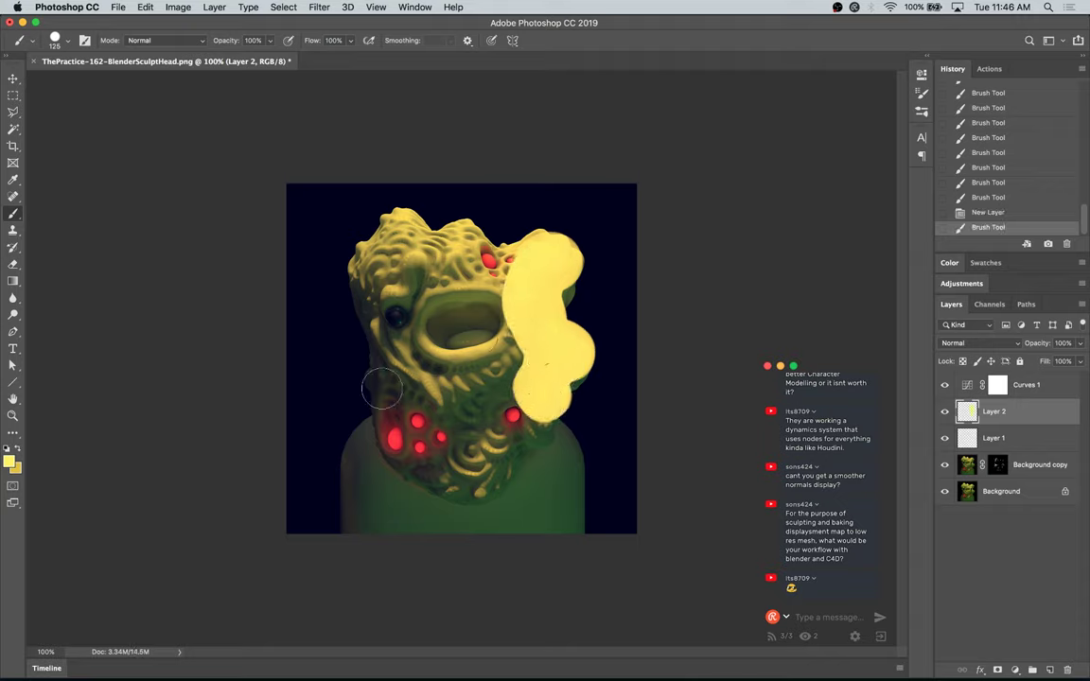
{"action": "left_click_drag", "start_coordinate": [452, 446], "coordinate": [478, 463]}
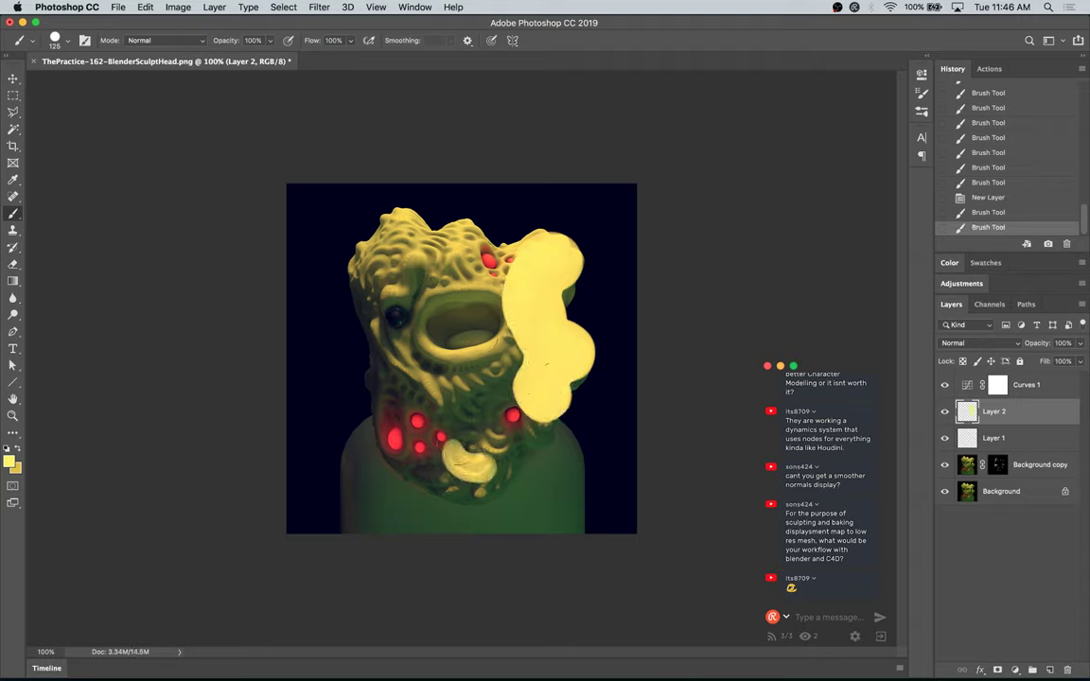
{"action": "left_click", "coordinate": [398, 235]}
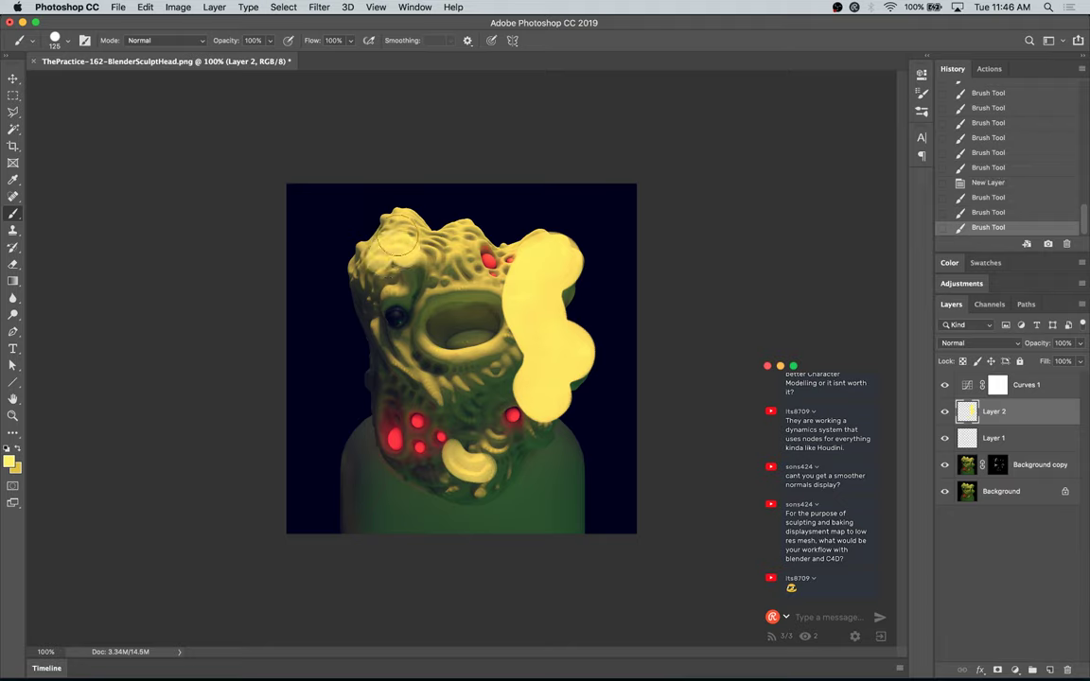
{"action": "left_click", "coordinate": [977, 343]}
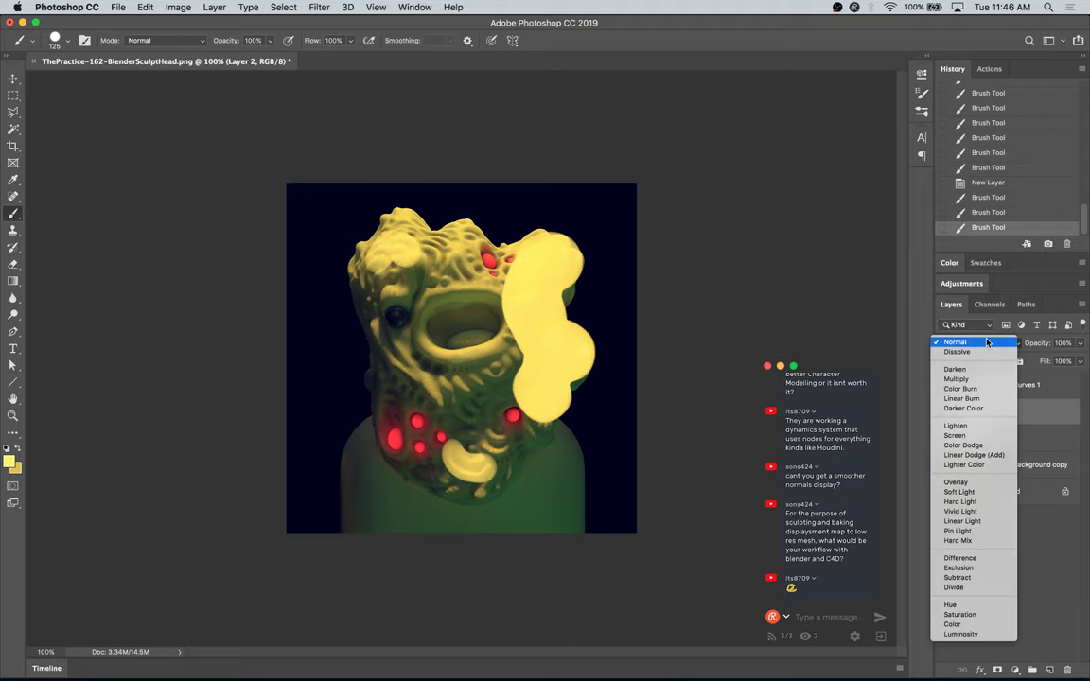
{"action": "left_click", "coordinate": [954, 605]}
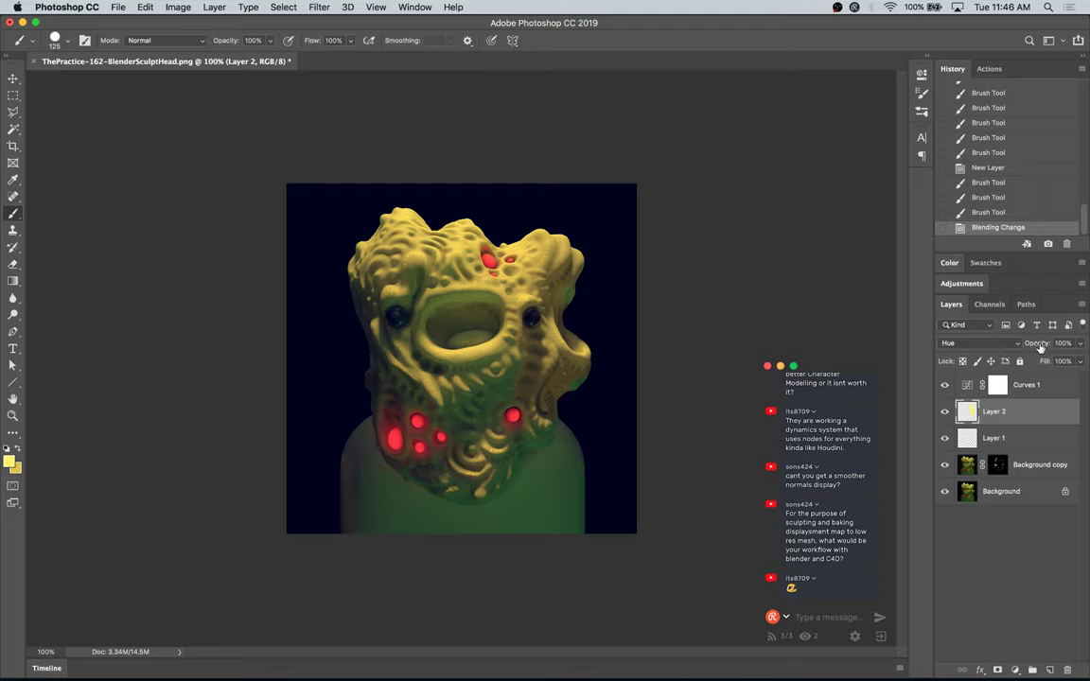
{"action": "left_click_drag", "start_coordinate": [1056, 347], "coordinate": [1070, 368]}
Step: Add a new layer above Layer 2 and try a violet ee5dff stroke across the cheek, undoing the stroke
{"action": "left_click", "coordinate": [1050, 670]}
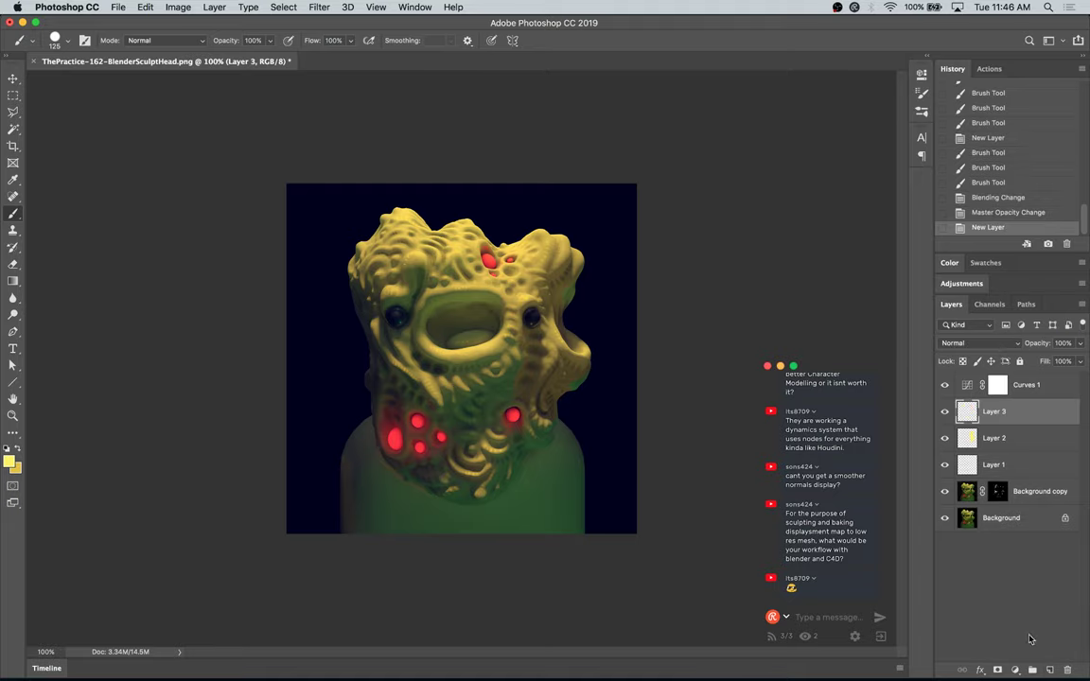
{"action": "left_click", "coordinate": [9, 461]}
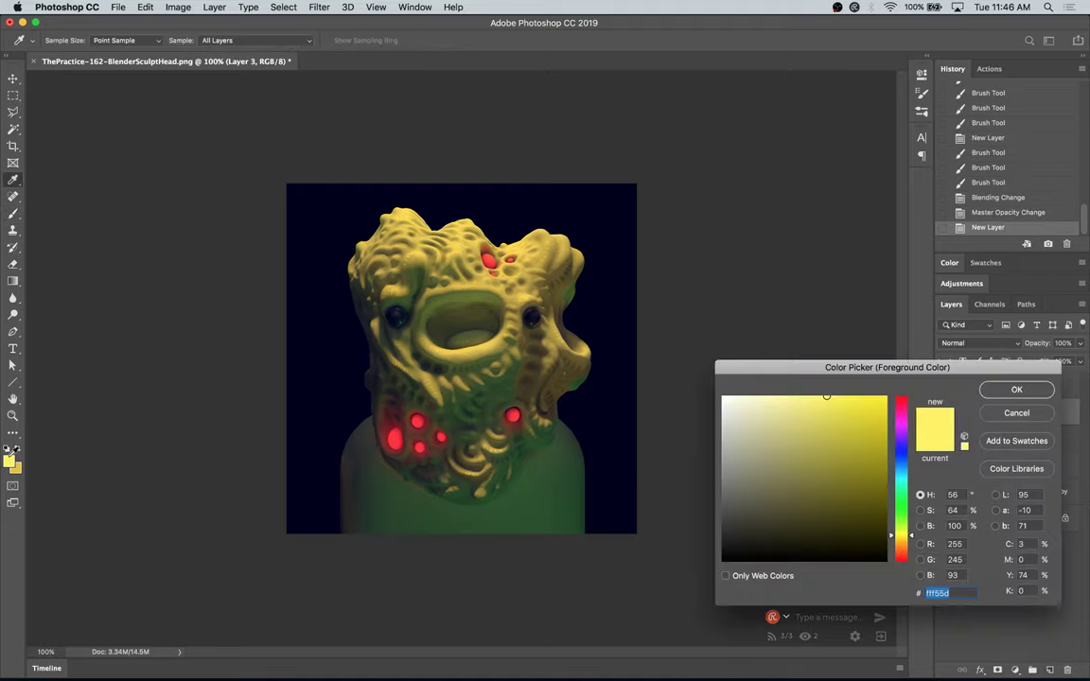
{"action": "left_click", "coordinate": [905, 428]}
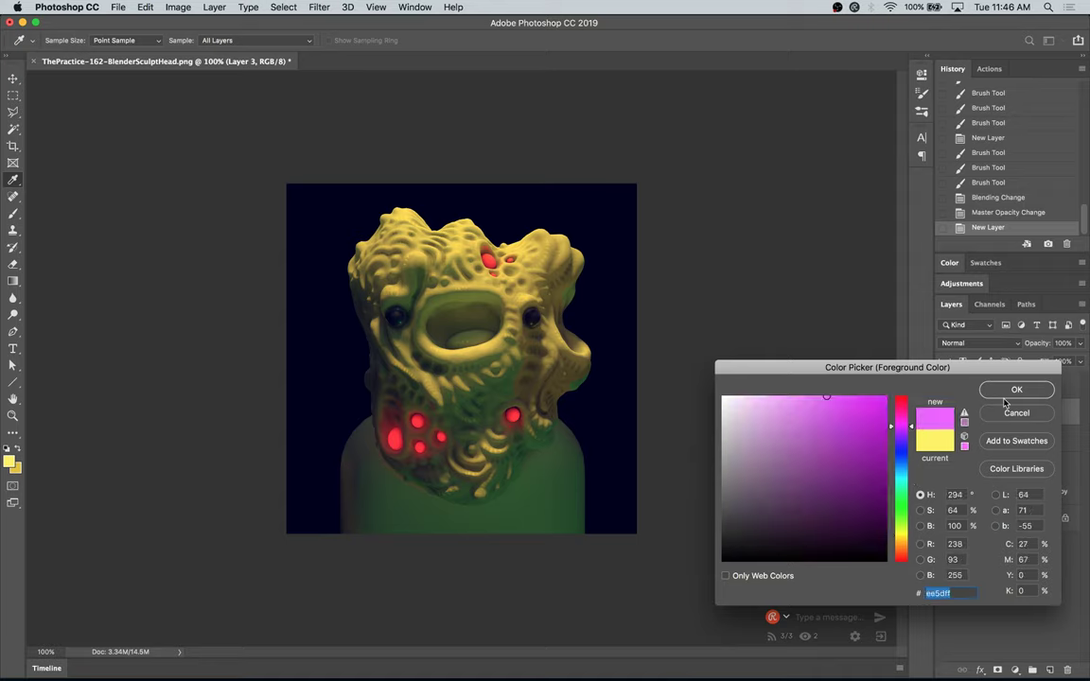
{"action": "left_click", "coordinate": [1012, 389]}
{"action": "left_click", "coordinate": [373, 348]}
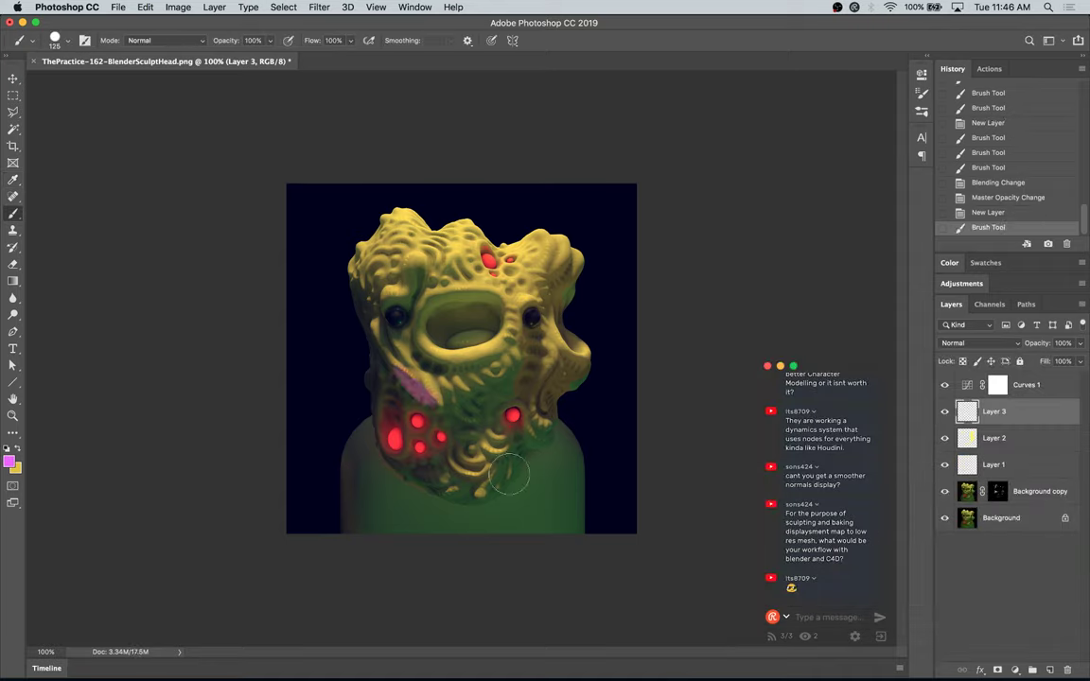
{"action": "key", "text": "super+z"}
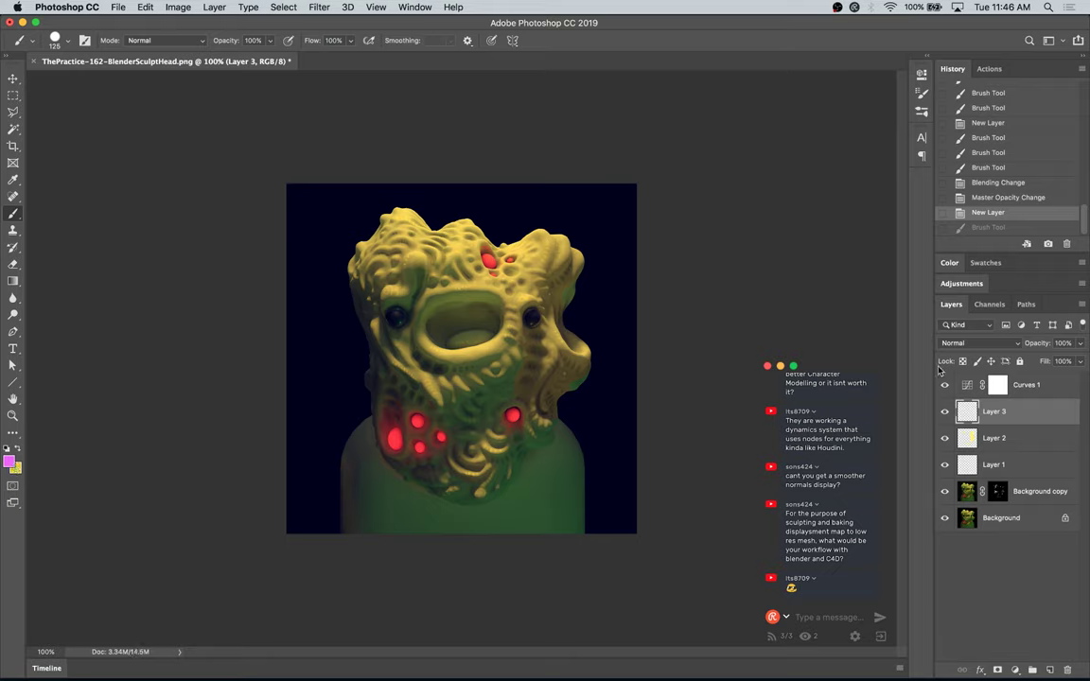
Step: Set Layer 3's blend mode to Hue and try the violet stroke over the cheek again, undoing it
{"action": "left_click", "coordinate": [975, 344]}
{"action": "left_click", "coordinate": [952, 604]}
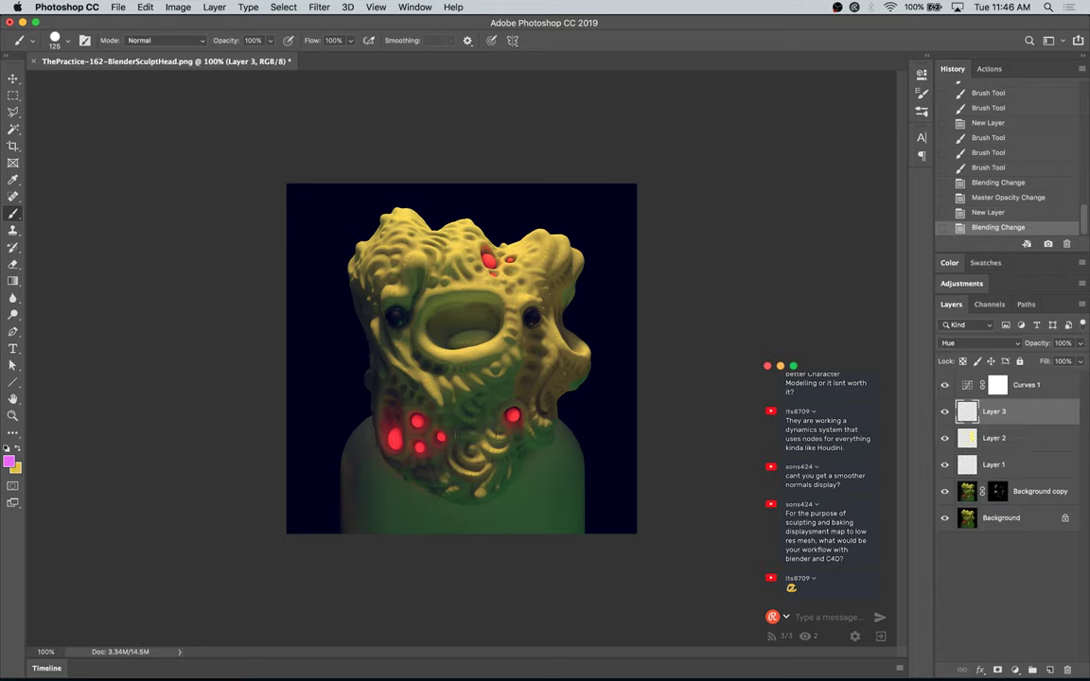
{"action": "left_click_drag", "start_coordinate": [381, 364], "coordinate": [453, 428]}
{"action": "key", "text": "super+z"}
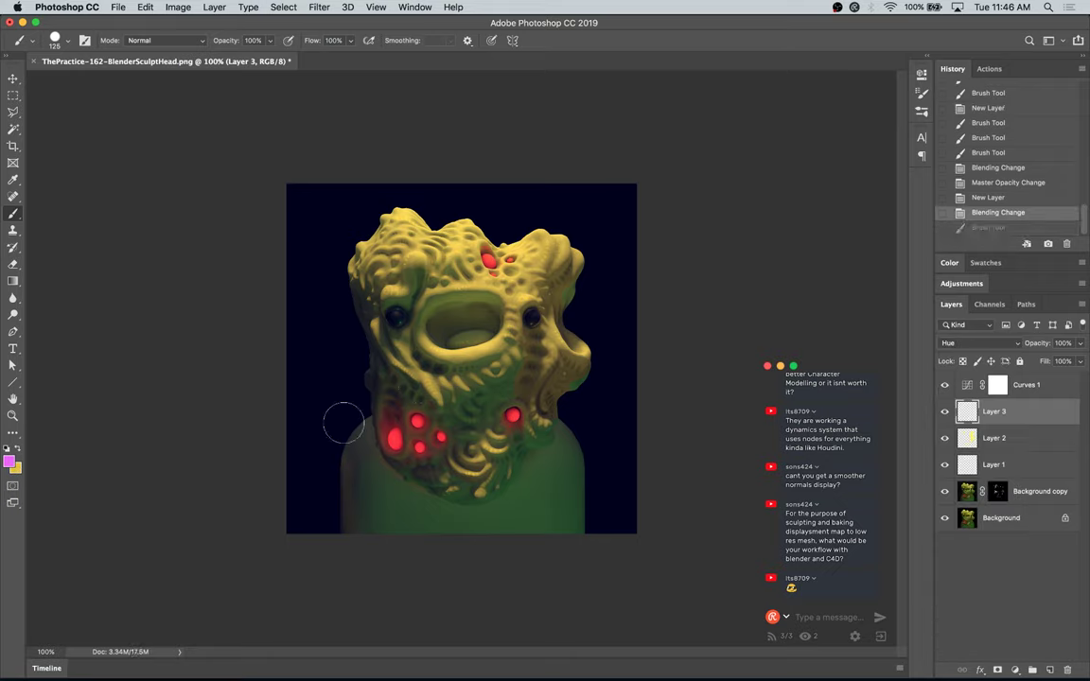
Step: Change the foreground color to blue and paint patches over the cheek, brow, chin and jaw on Layer 3
{"action": "left_click", "coordinate": [12, 460]}
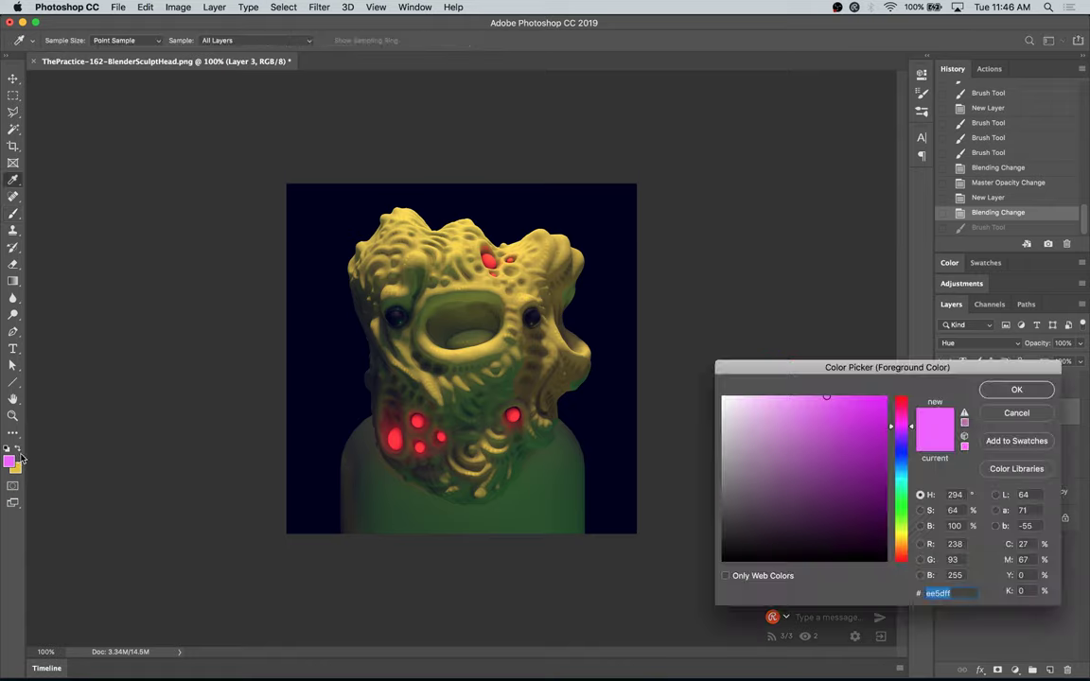
{"action": "left_click", "coordinate": [902, 466]}
{"action": "key", "text": "Return"}
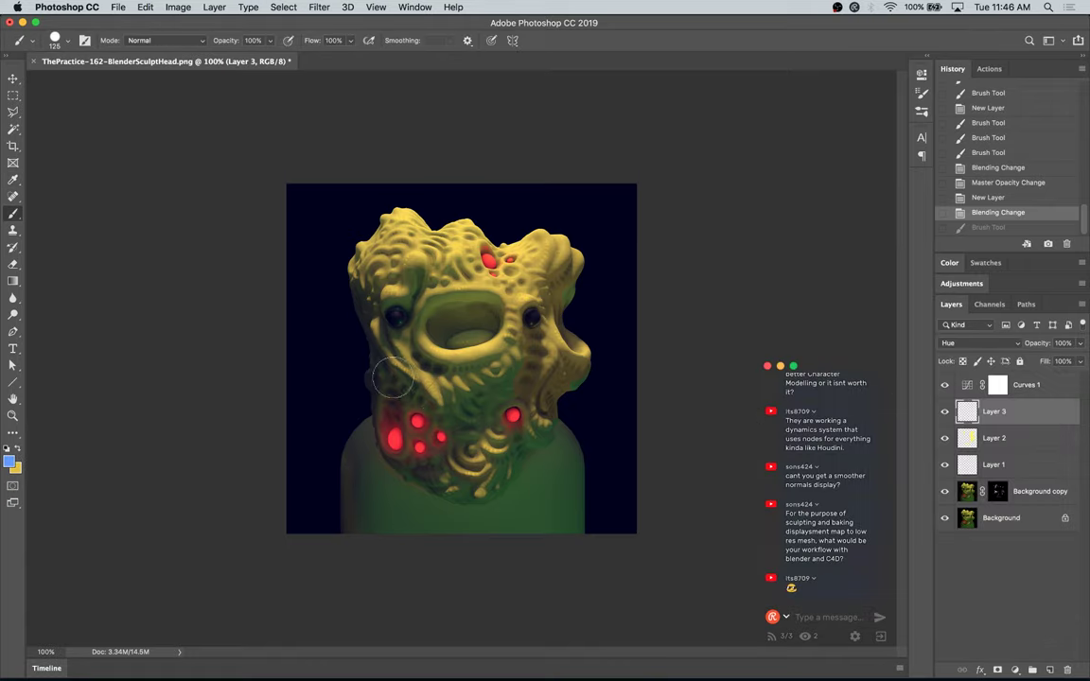
{"action": "left_click_drag", "start_coordinate": [393, 378], "coordinate": [487, 399]}
{"action": "left_click_drag", "start_coordinate": [443, 364], "coordinate": [469, 377]}
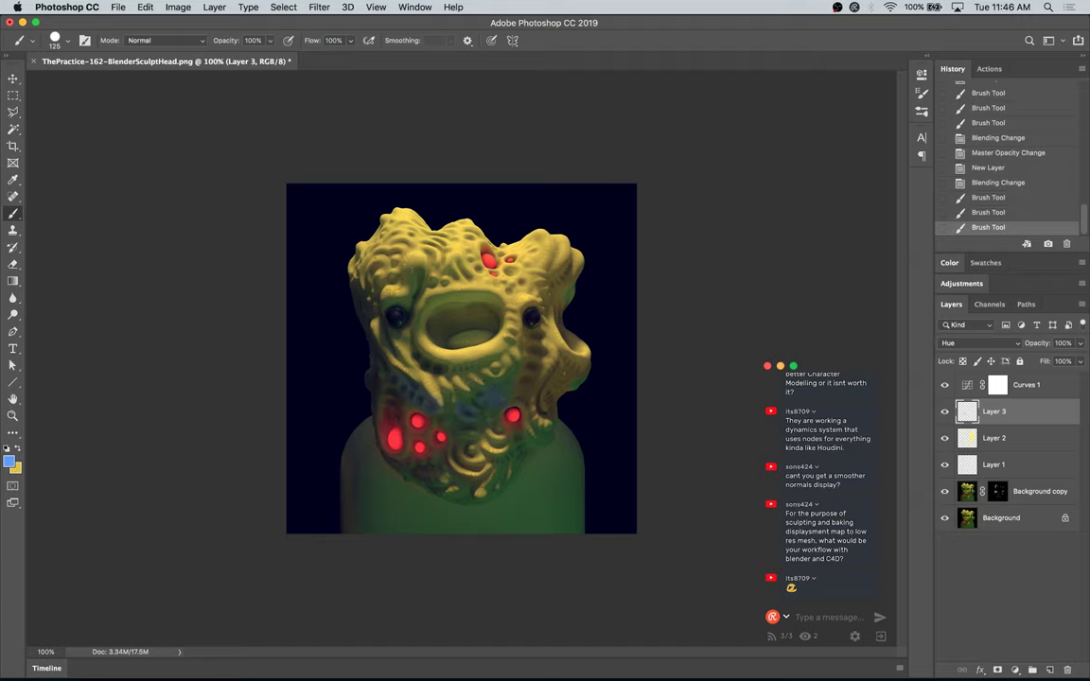
{"action": "left_click", "coordinate": [392, 274]}
{"action": "mouse_move", "coordinate": [409, 496]}
{"action": "left_mouse_down"}
{"action": "mouse_move", "coordinate": [420, 478]}
{"action": "mouse_move", "coordinate": [449, 491]}
{"action": "left_mouse_up"}
{"action": "left_click_drag", "start_coordinate": [555, 398], "coordinate": [565, 379]}
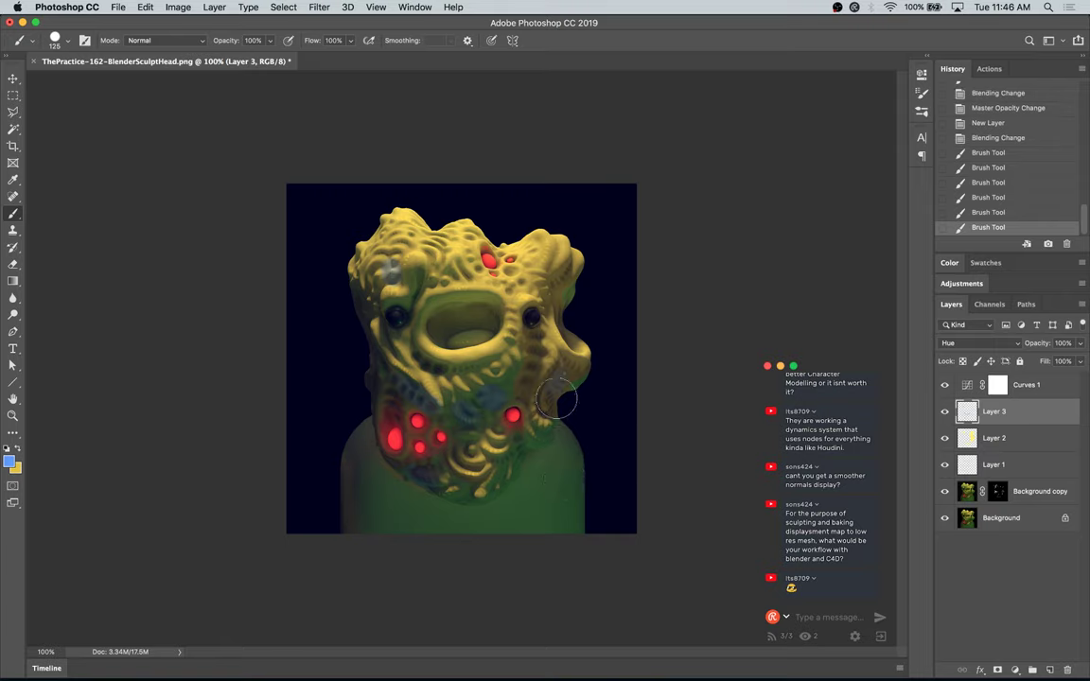
Step: Paint more blue patches on the side snout, forehead and crest, and reduce Layer 3's opacity to 59%
{"action": "left_click", "coordinate": [557, 398]}
{"action": "left_click", "coordinate": [564, 284]}
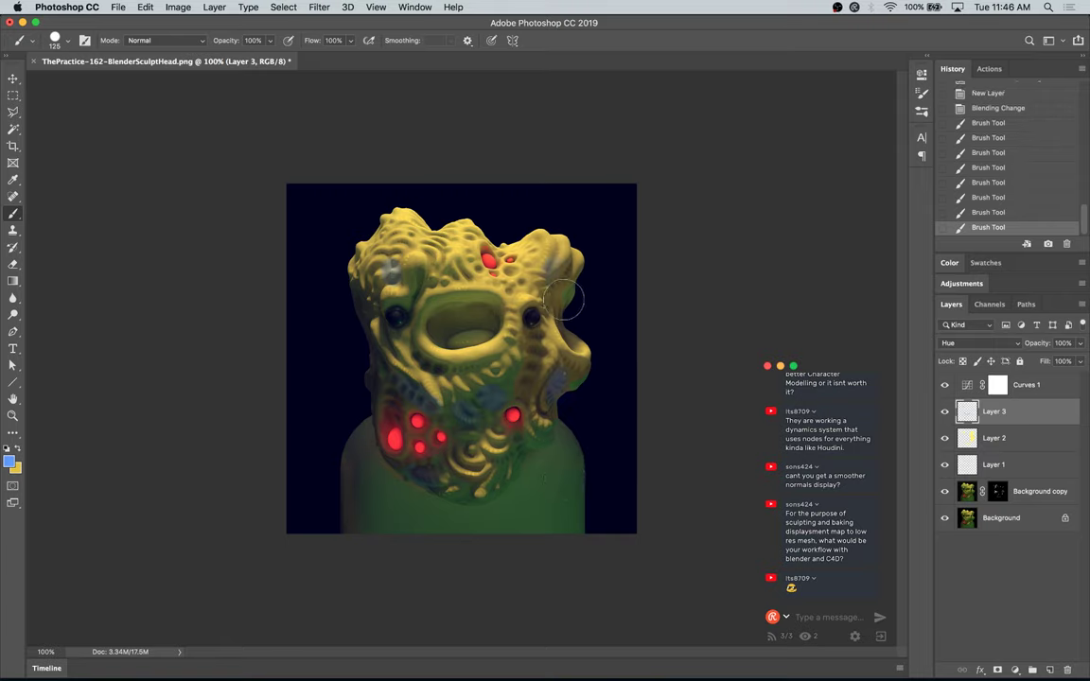
{"action": "left_click", "coordinate": [567, 292]}
{"action": "left_click", "coordinate": [573, 291]}
{"action": "left_click", "coordinate": [573, 295]}
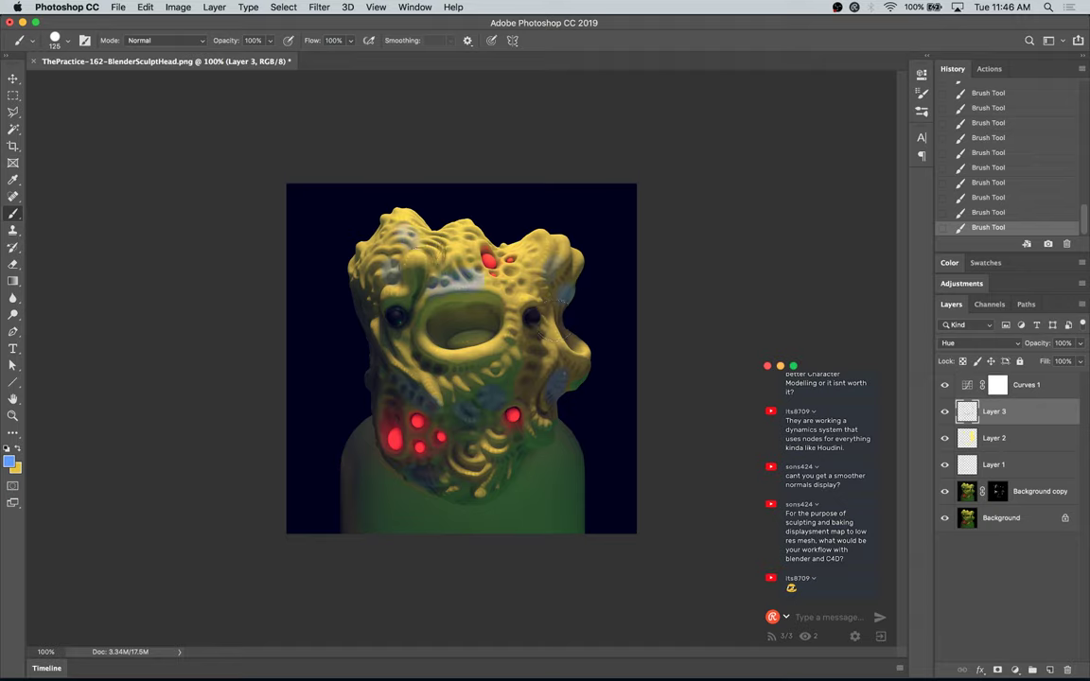
{"action": "mouse_move", "coordinate": [394, 268]}
{"action": "left_mouse_down"}
{"action": "mouse_move", "coordinate": [356, 258]}
{"action": "mouse_move", "coordinate": [331, 270]}
{"action": "mouse_move", "coordinate": [381, 270]}
{"action": "left_mouse_up"}
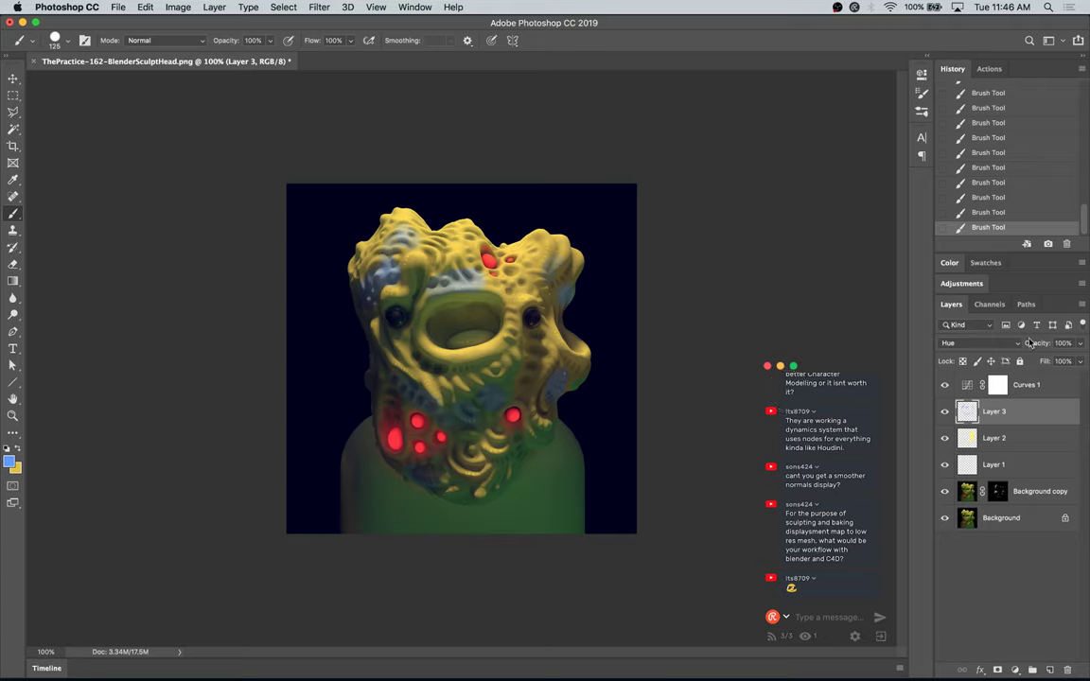
{"action": "left_click_drag", "start_coordinate": [1049, 344], "coordinate": [1015, 345]}
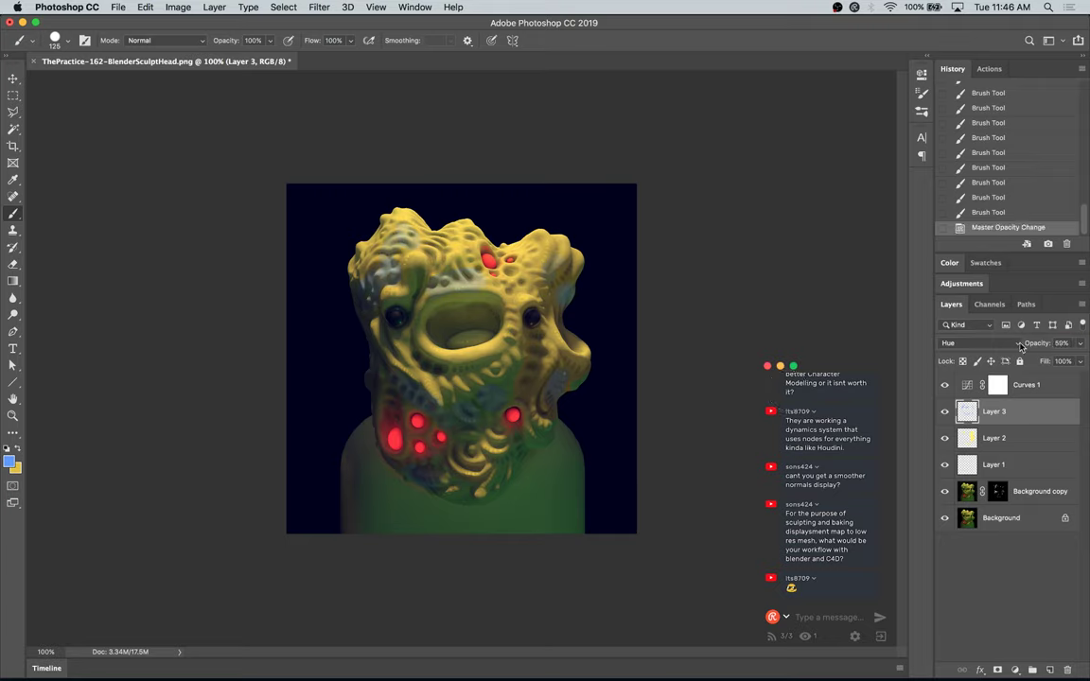
Step: Erase the yellow tint on Layer 2 over the dark spots beneath the right black eye, reducing the eraser size to 30
{"action": "left_click", "coordinate": [985, 439]}
{"action": "key", "text": "e"}
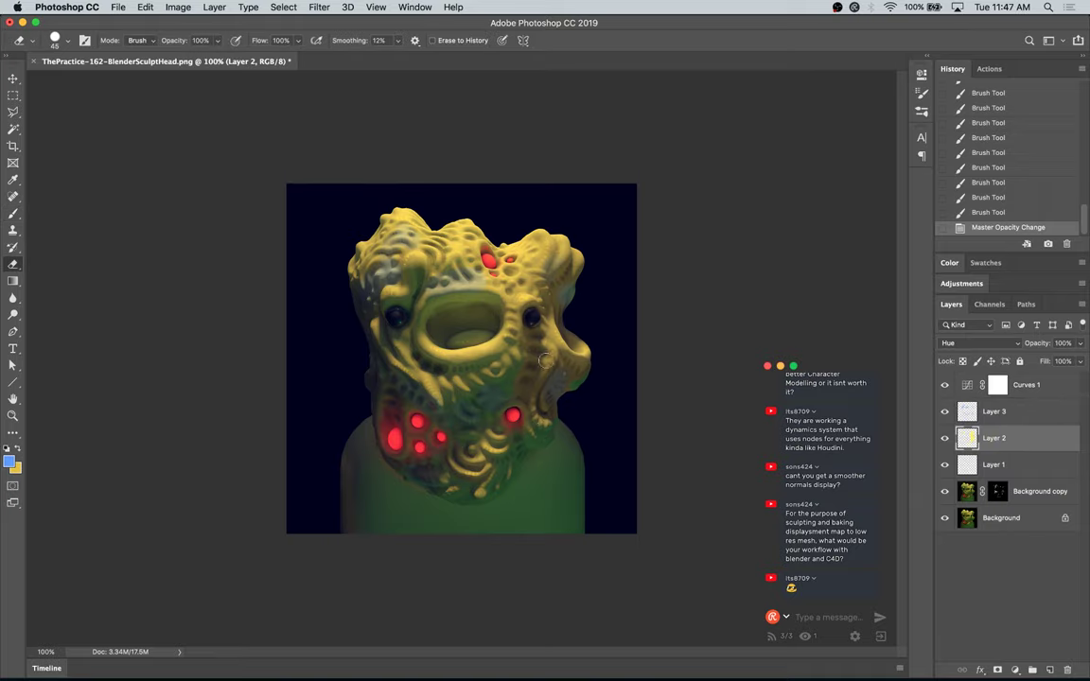
{"action": "key", "text": "super+="}
{"action": "key", "text": "super+="}
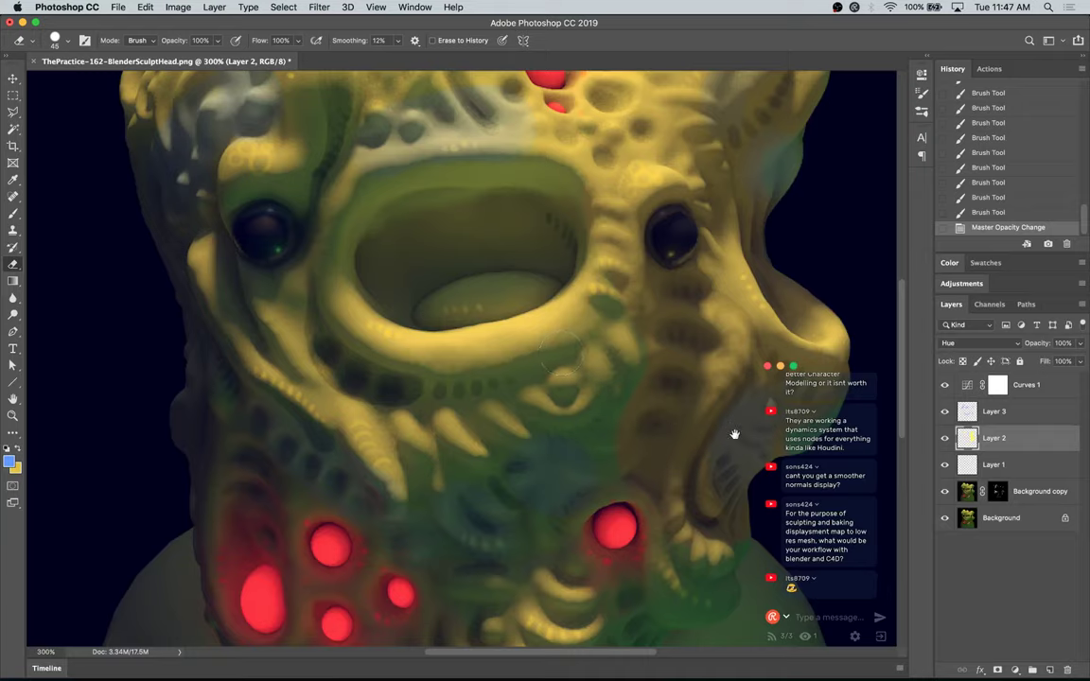
{"action": "left_click_drag", "start_coordinate": [736, 435], "coordinate": [587, 432]}
{"action": "mouse_move", "coordinate": [524, 318]}
{"action": "left_mouse_down"}
{"action": "mouse_move", "coordinate": [528, 340]}
{"action": "mouse_move", "coordinate": [551, 349]}
{"action": "mouse_move", "coordinate": [515, 333]}
{"action": "mouse_move", "coordinate": [523, 284]}
{"action": "mouse_move", "coordinate": [512, 430]}
{"action": "left_mouse_up"}
{"action": "key", "text": "super+z"}
{"action": "key", "text": "bracketleft"}
{"action": "key", "text": "bracketleft"}
{"action": "key", "text": "bracketleft"}
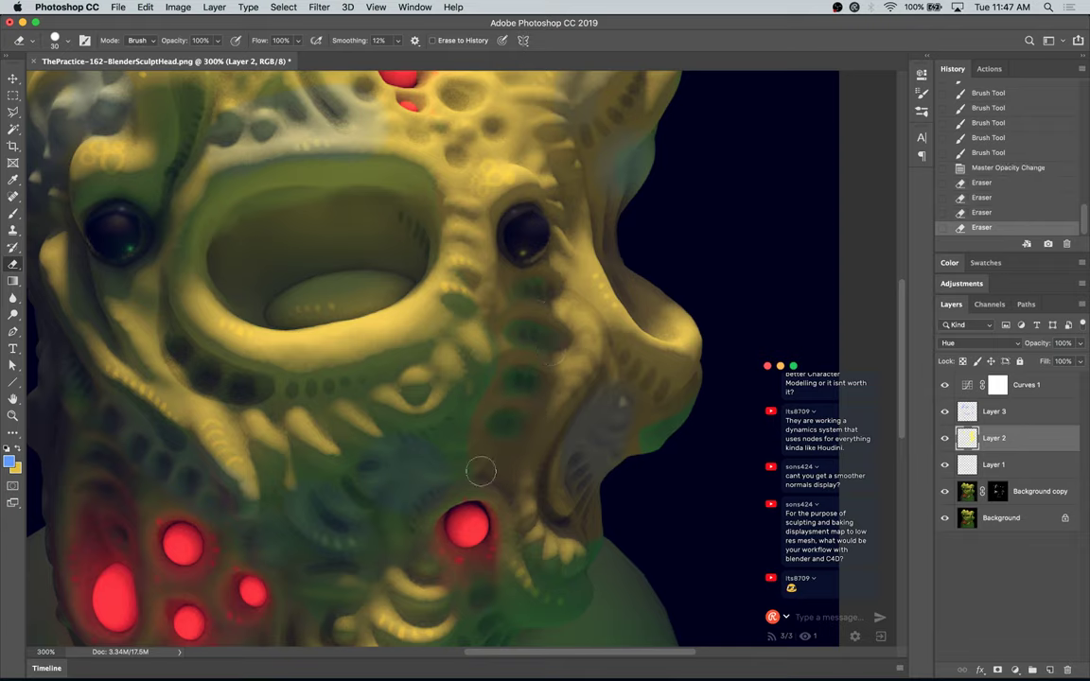
Step: Erase more yellow on Layer 2 around the right red bump and lower jaw, undoing the last stroke beside the snout
{"action": "mouse_move", "coordinate": [466, 475]}
{"action": "left_mouse_down"}
{"action": "mouse_move", "coordinate": [428, 424]}
{"action": "mouse_move", "coordinate": [418, 447]}
{"action": "mouse_move", "coordinate": [447, 466]}
{"action": "left_mouse_up"}
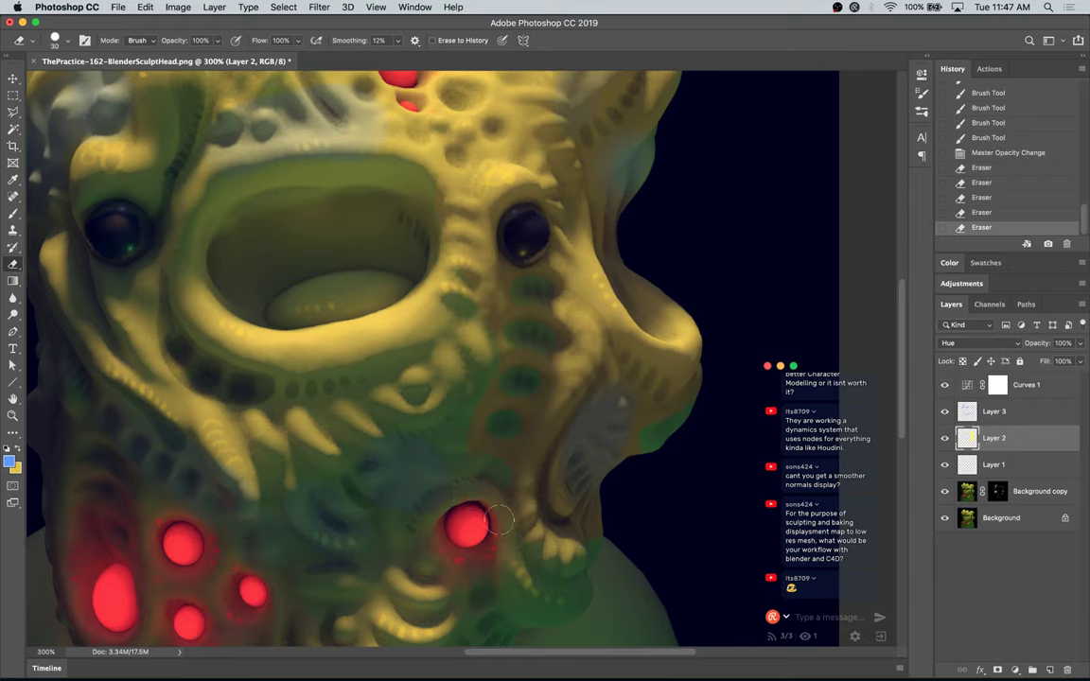
{"action": "left_click_drag", "start_coordinate": [519, 593], "coordinate": [518, 536]}
{"action": "mouse_move", "coordinate": [489, 480]}
{"action": "left_mouse_down"}
{"action": "mouse_move", "coordinate": [532, 559]}
{"action": "mouse_move", "coordinate": [573, 577]}
{"action": "left_mouse_up"}
{"action": "mouse_move", "coordinate": [542, 489]}
{"action": "left_mouse_down"}
{"action": "mouse_move", "coordinate": [546, 477]}
{"action": "mouse_move", "coordinate": [549, 507]}
{"action": "mouse_move", "coordinate": [573, 525]}
{"action": "left_mouse_up"}
{"action": "key", "text": "super+z"}
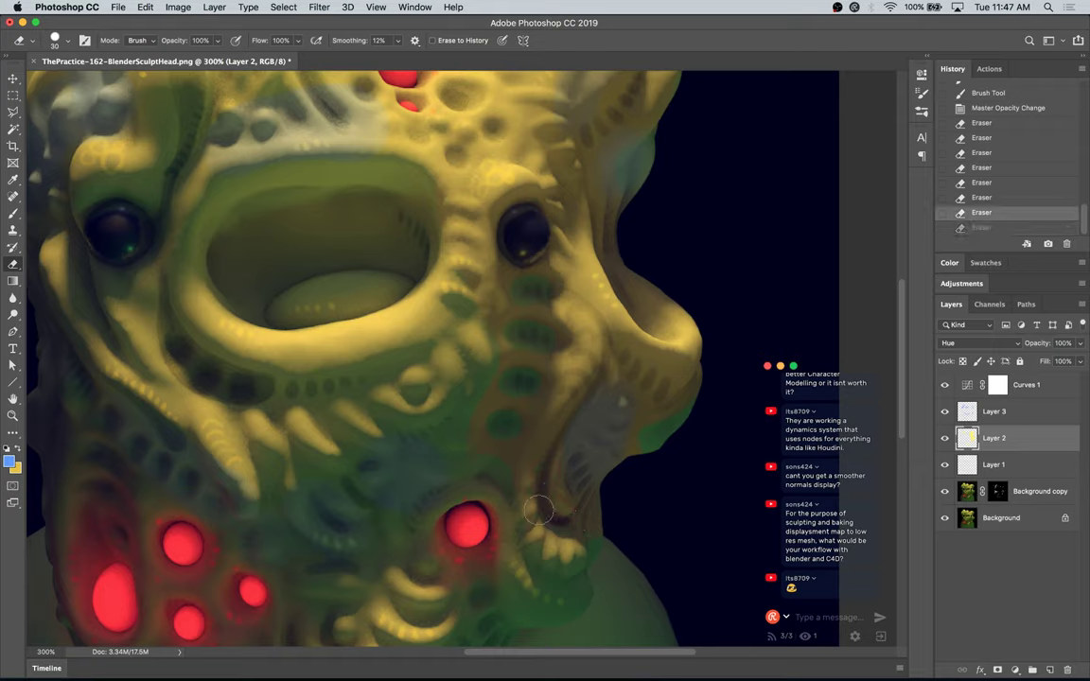
Step: With a smaller eraser of about 9, erase thin yellow lines on Layer 2 along the side snout groove and brow crease
{"action": "key", "text": "bracketleft"}
{"action": "left_click_drag", "start_coordinate": [543, 505], "coordinate": [571, 516]}
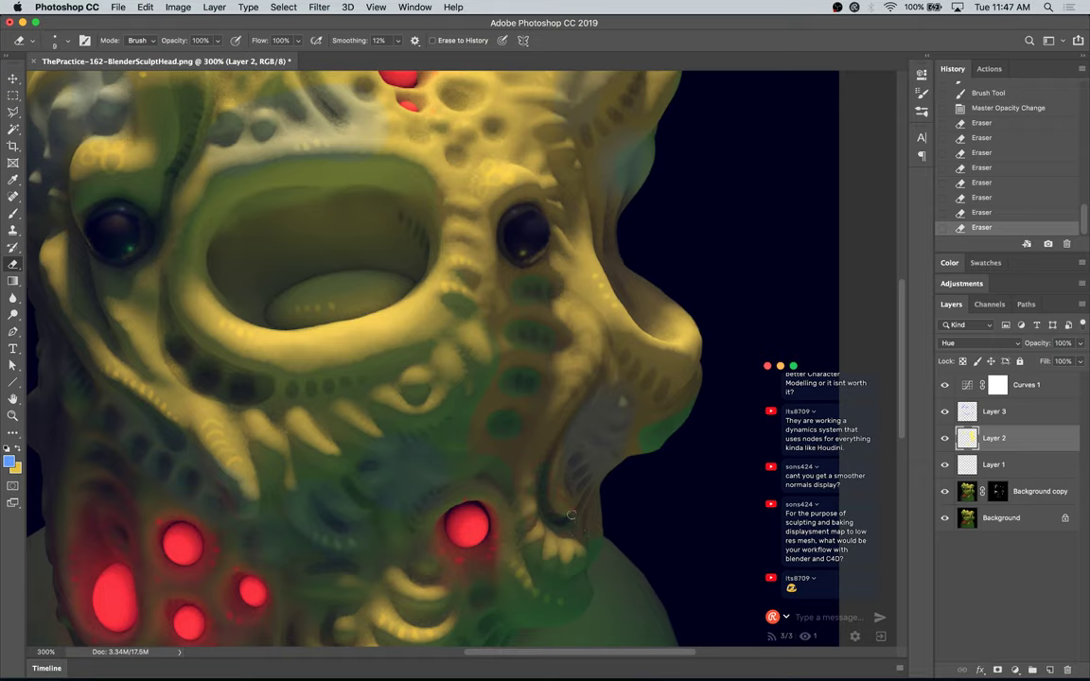
{"action": "left_click_drag", "start_coordinate": [547, 477], "coordinate": [586, 396]}
{"action": "scroll", "coordinate": [605, 265], "scroll_direction": "up", "scroll_amount": 3}
{"action": "scroll", "coordinate": [606, 265], "scroll_direction": "right", "scroll_amount": 2}
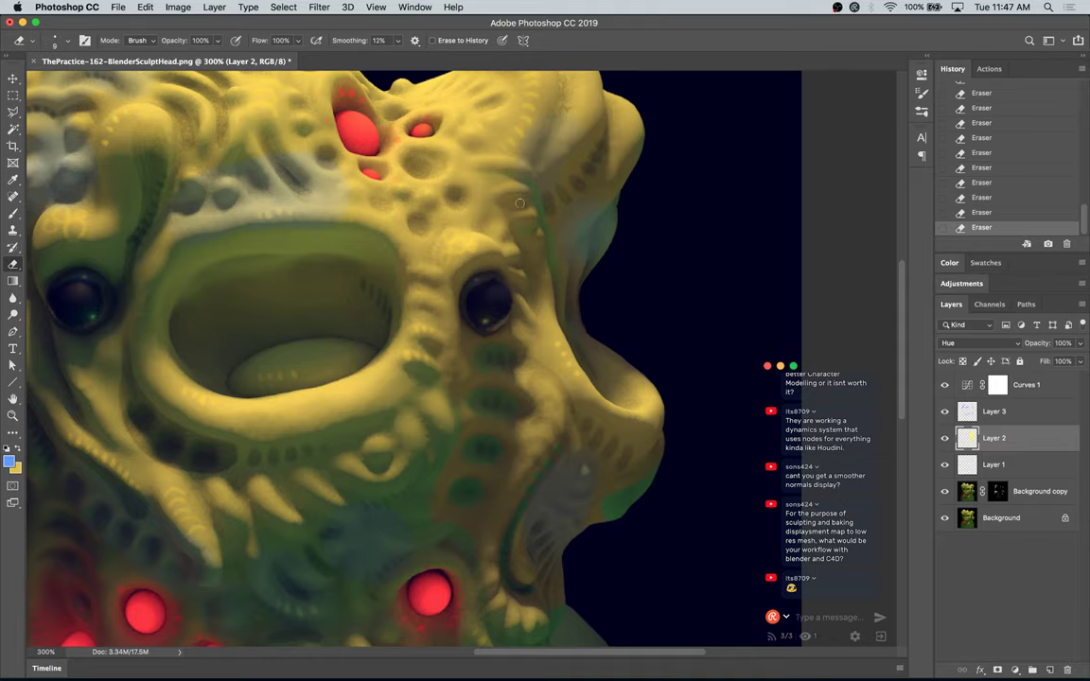
{"action": "scroll", "coordinate": [610, 217], "scroll_direction": "up", "scroll_amount": 5}
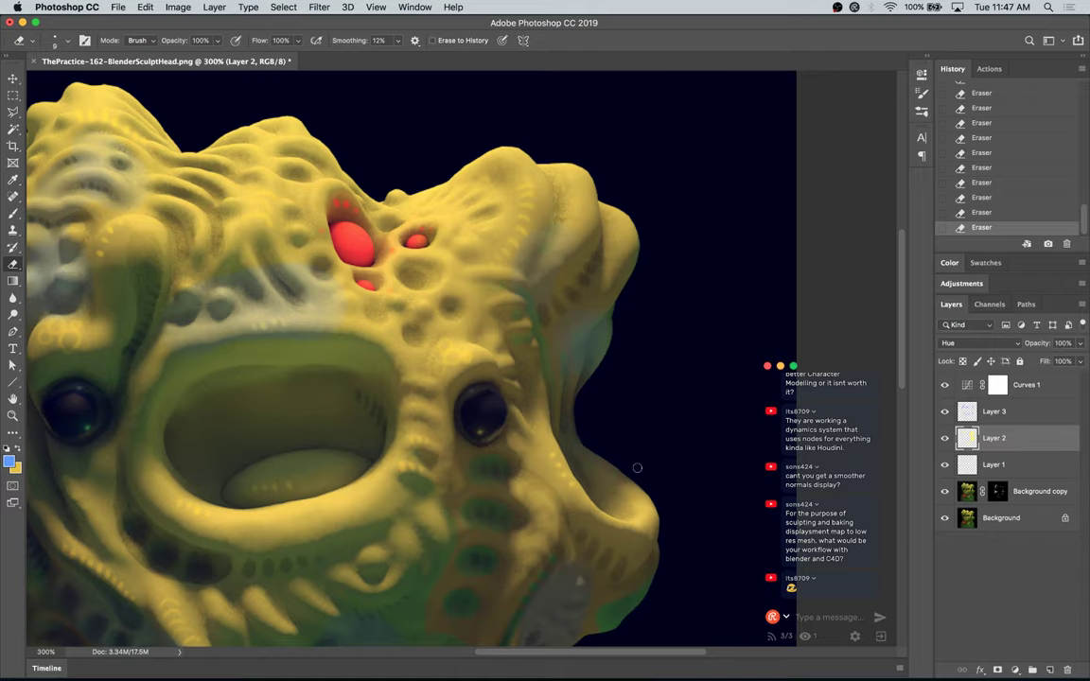
{"action": "key", "text": "super+1"}
{"action": "key", "text": "super+equal"}
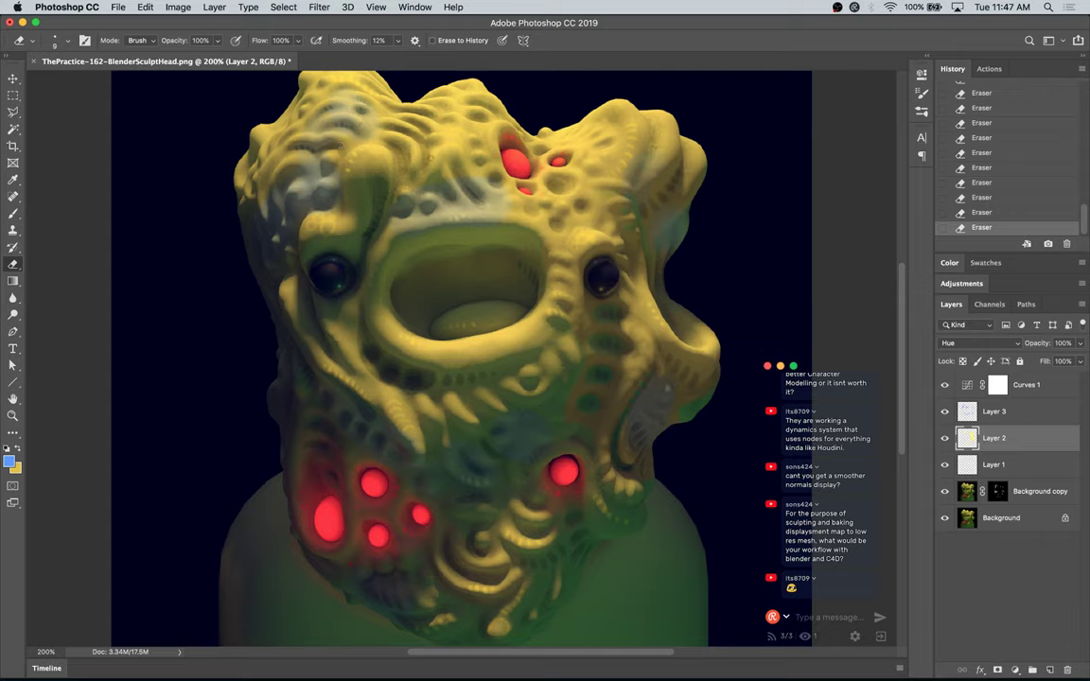
Step: Select Layer 3 and save the layered image as ThePractice-162-BlenderSculptHead.psd in the 162-BlenderSculptHead folder
{"action": "left_click", "coordinate": [997, 419]}
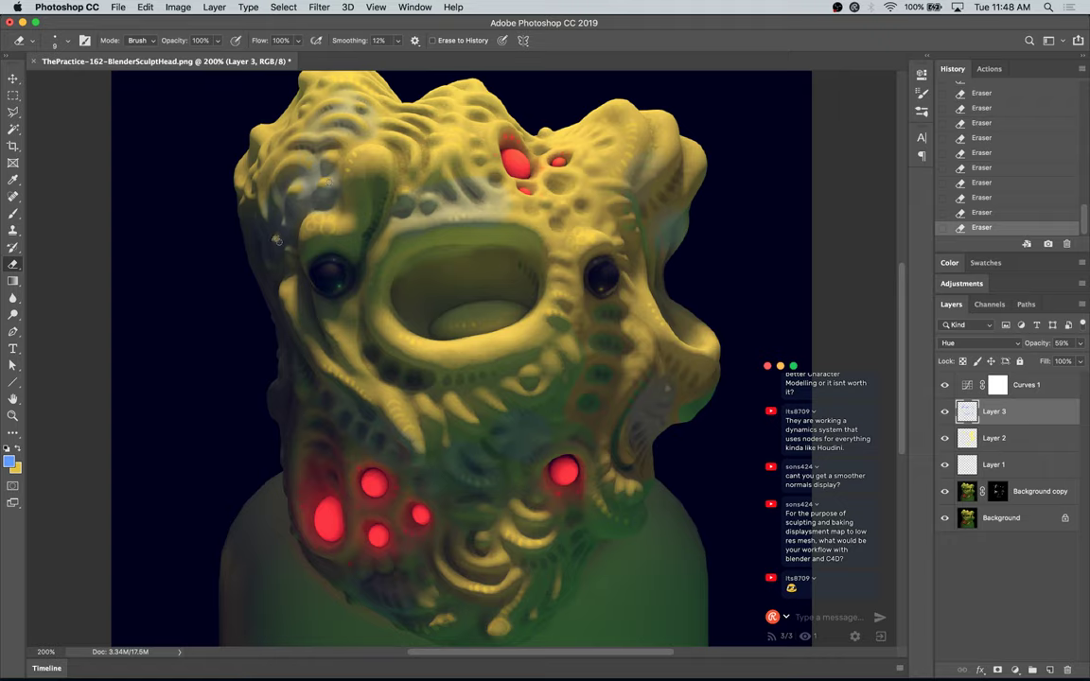
{"action": "scroll", "coordinate": [487, 483], "scroll_direction": "down", "scroll_amount": 3}
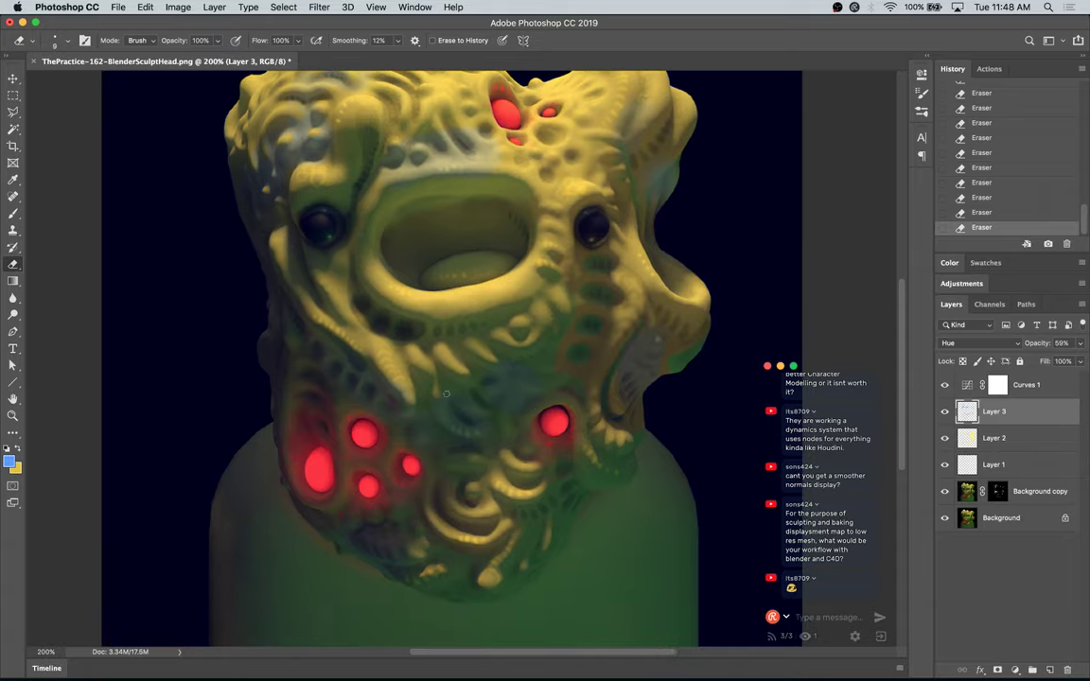
{"action": "key", "text": "super+minus"}
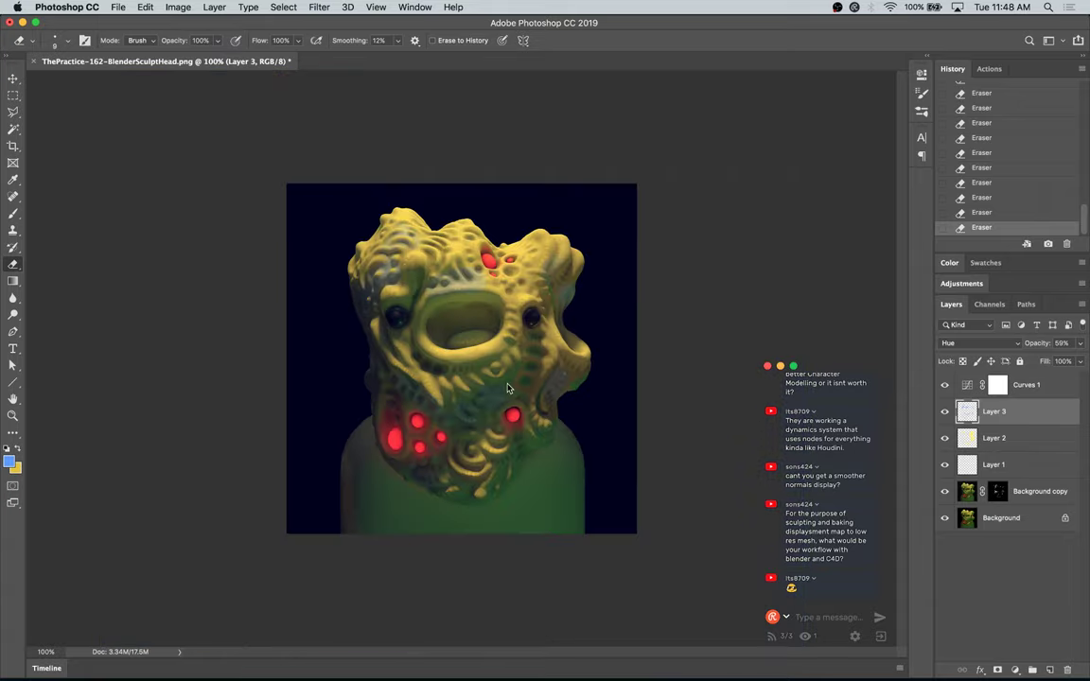
{"action": "key", "text": "shift+super+s"}
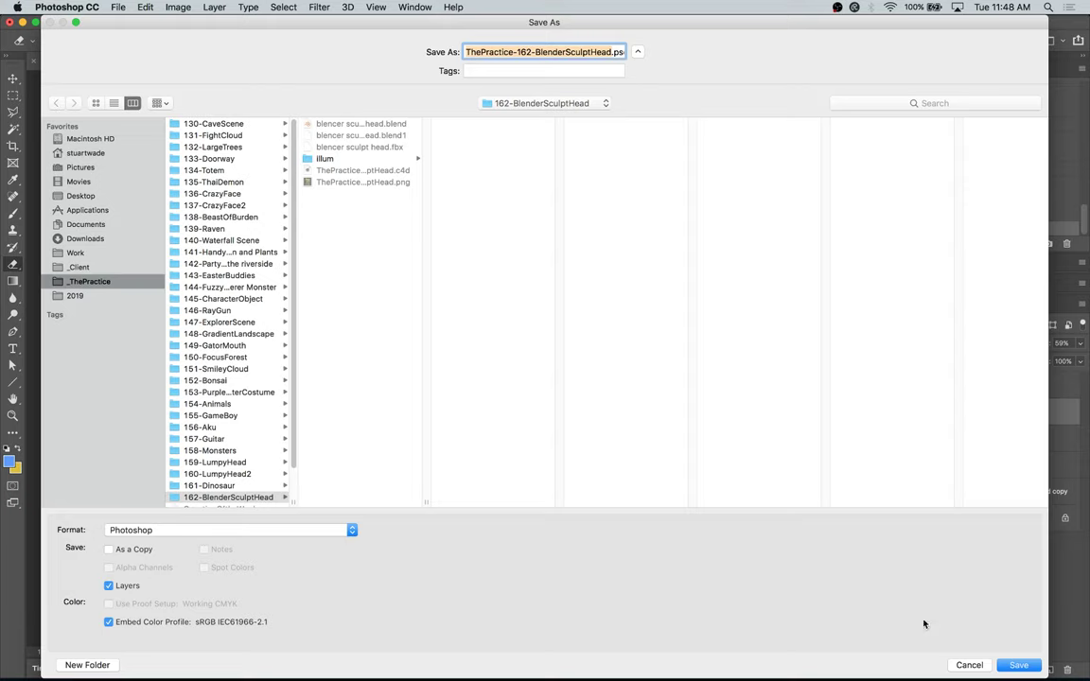
{"action": "key", "text": "Return"}
{"action": "key", "text": "Return"}
{"action": "key", "text": "super+plus"}
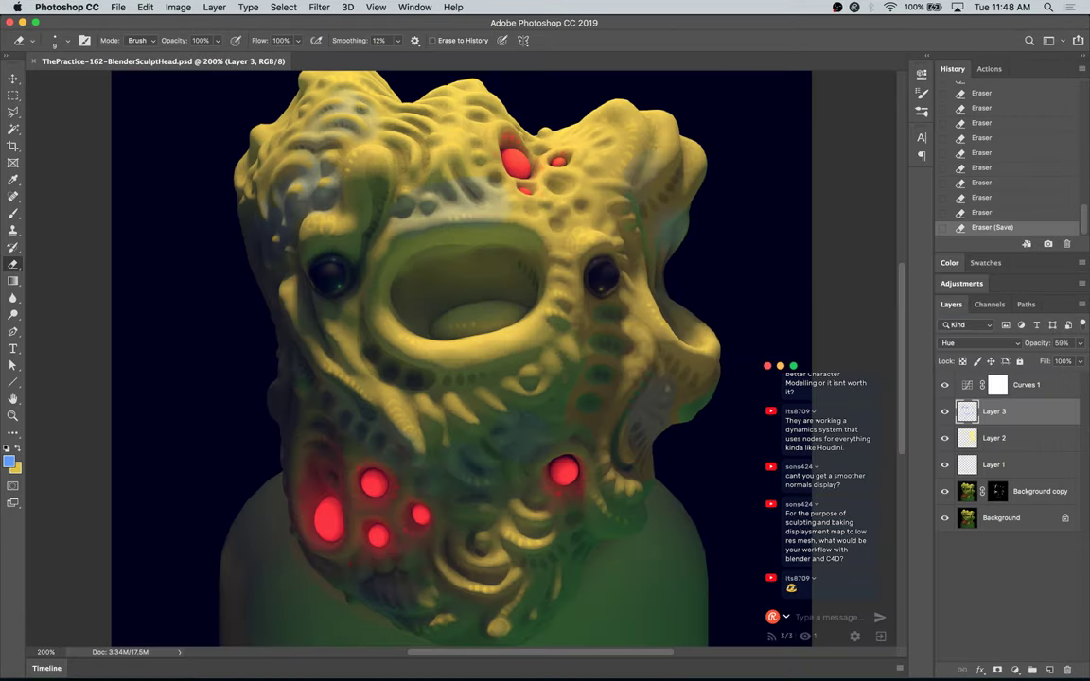
{"action": "key", "text": "super+minus"}
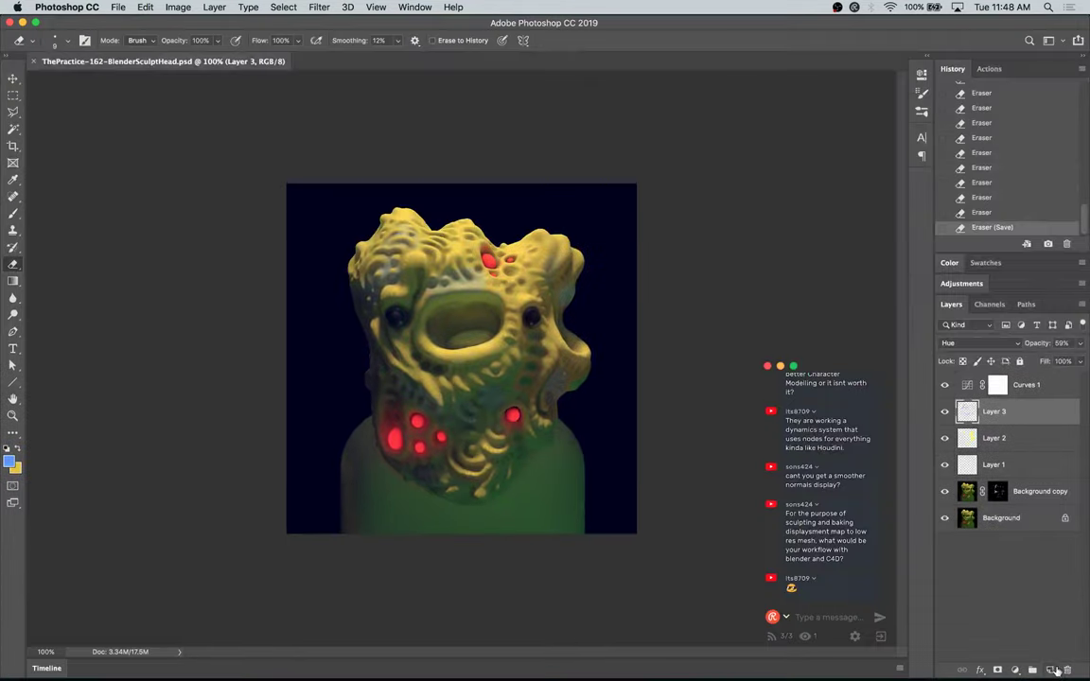
Step: Add a new layer above Layer 3 and change the foreground color to a medium green
{"action": "left_click", "coordinate": [1051, 670]}
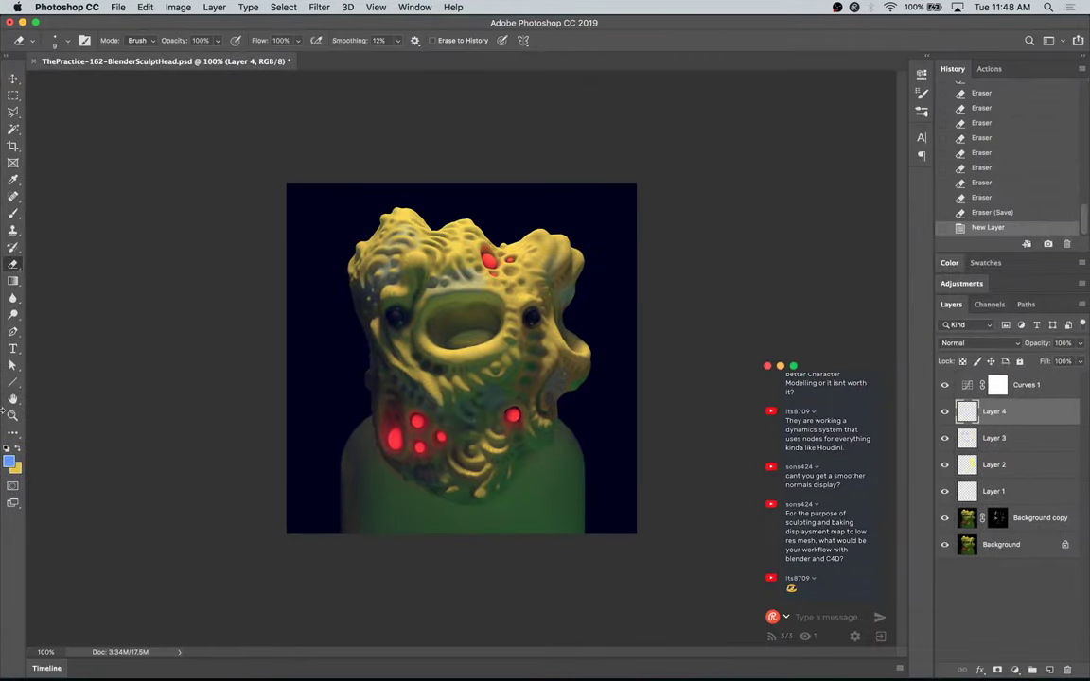
{"action": "left_click", "coordinate": [10, 461]}
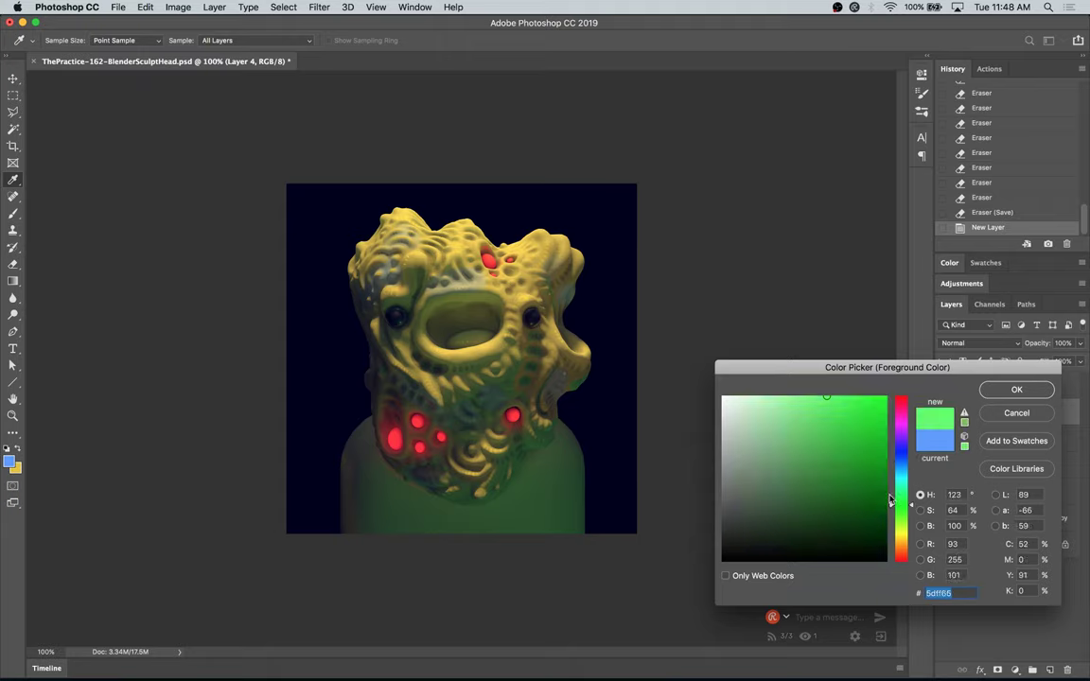
{"action": "mouse_move", "coordinate": [847, 455]}
{"action": "left_mouse_down"}
{"action": "mouse_move", "coordinate": [827, 469]}
{"action": "mouse_move", "coordinate": [819, 448]}
{"action": "left_mouse_up"}
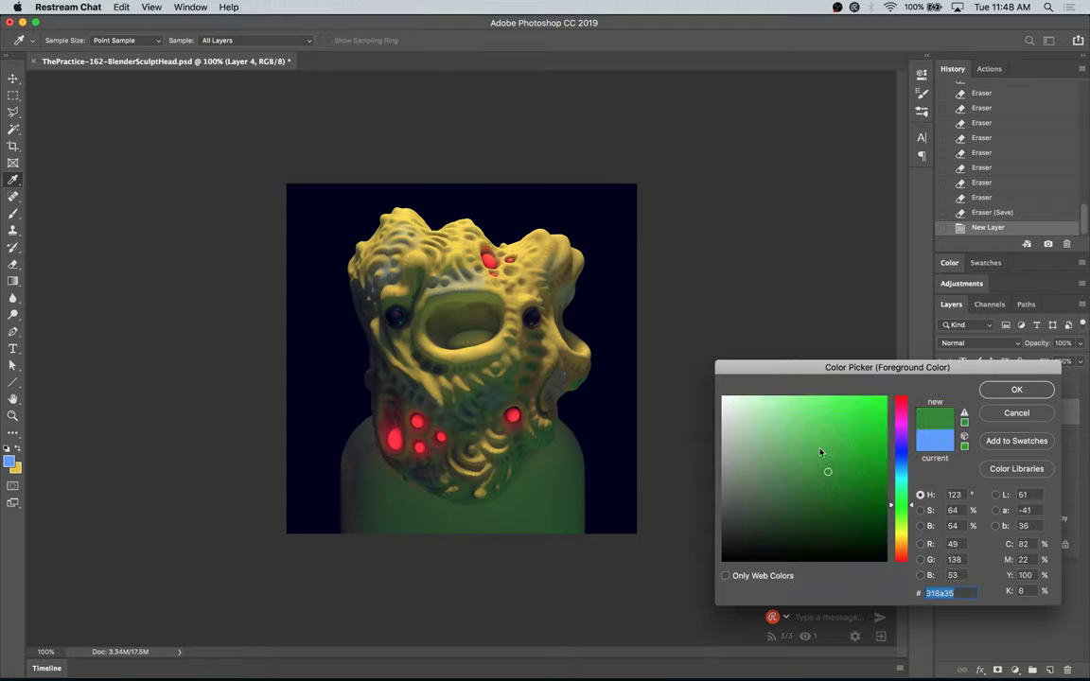
{"action": "left_click", "coordinate": [1016, 390]}
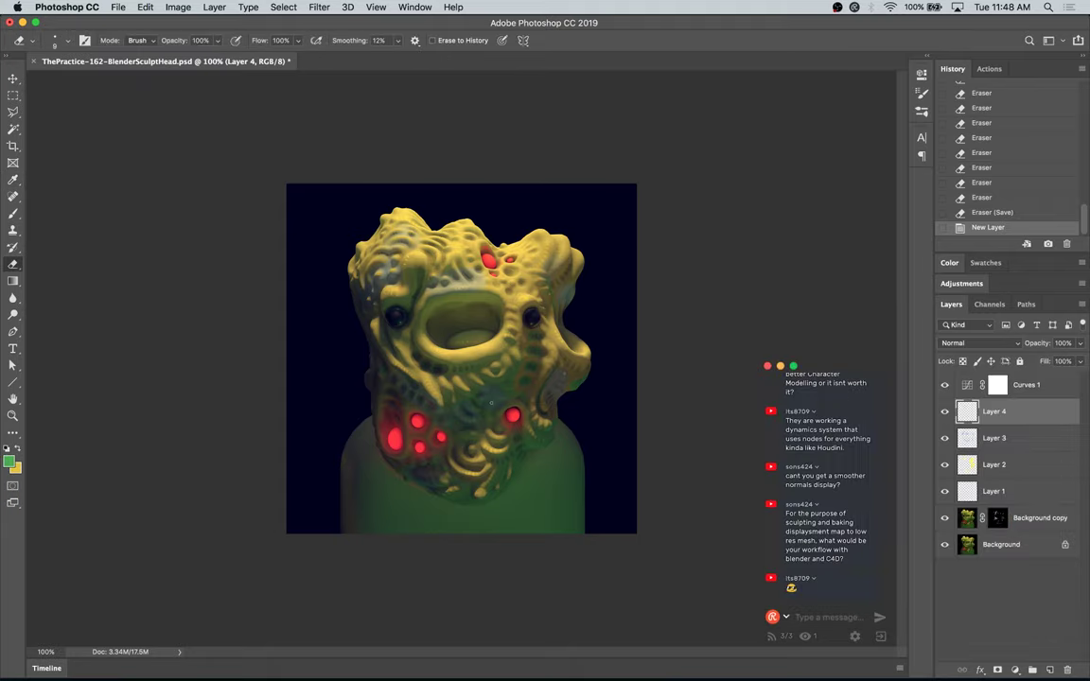
Step: Paint a green test stroke below the mouth on Layer 4, set the layer to Hue, and compare it with Normal
{"action": "left_click", "coordinate": [491, 402]}
{"action": "key", "text": "b"}
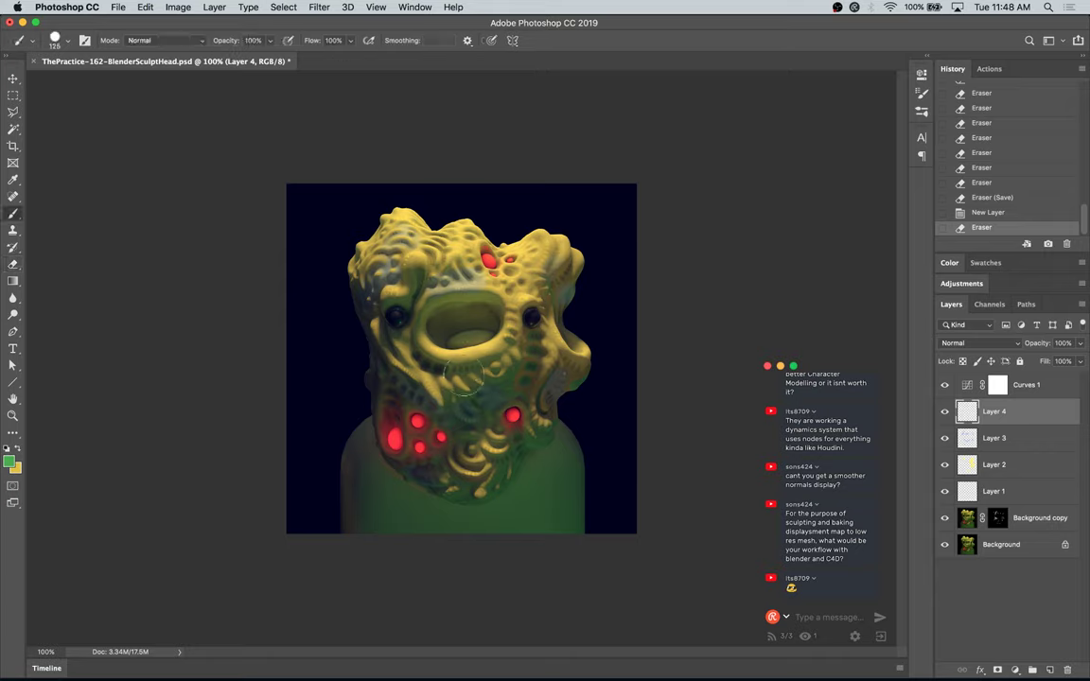
{"action": "left_click", "coordinate": [984, 344]}
{"action": "key", "text": "Escape"}
{"action": "left_click_drag", "start_coordinate": [404, 354], "coordinate": [438, 346]}
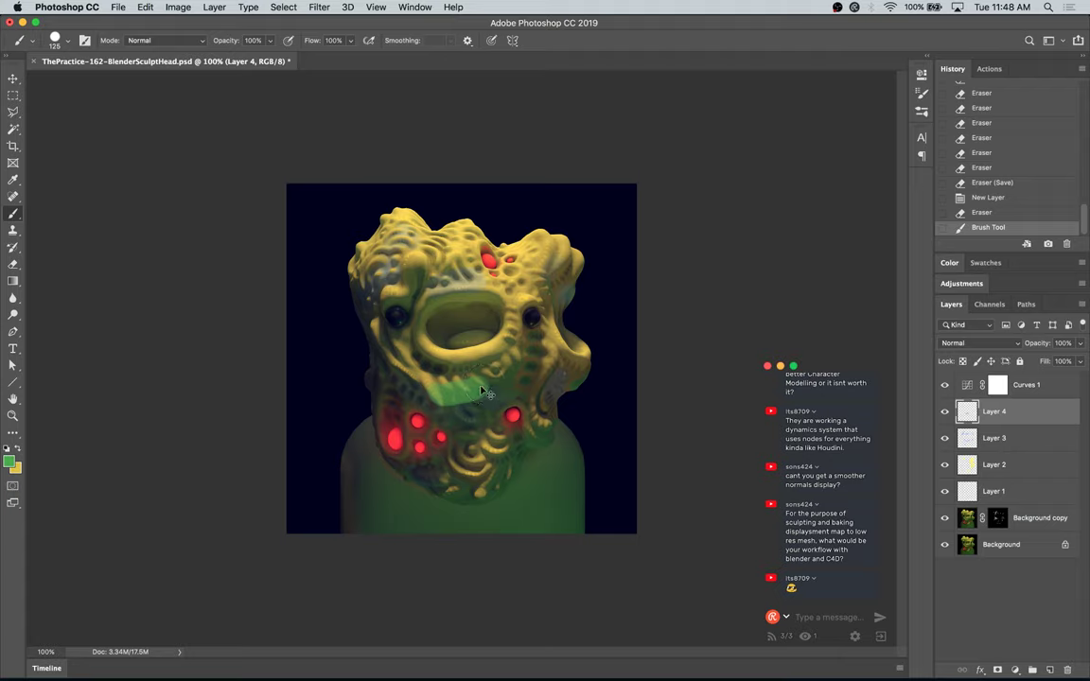
{"action": "left_click", "coordinate": [960, 345]}
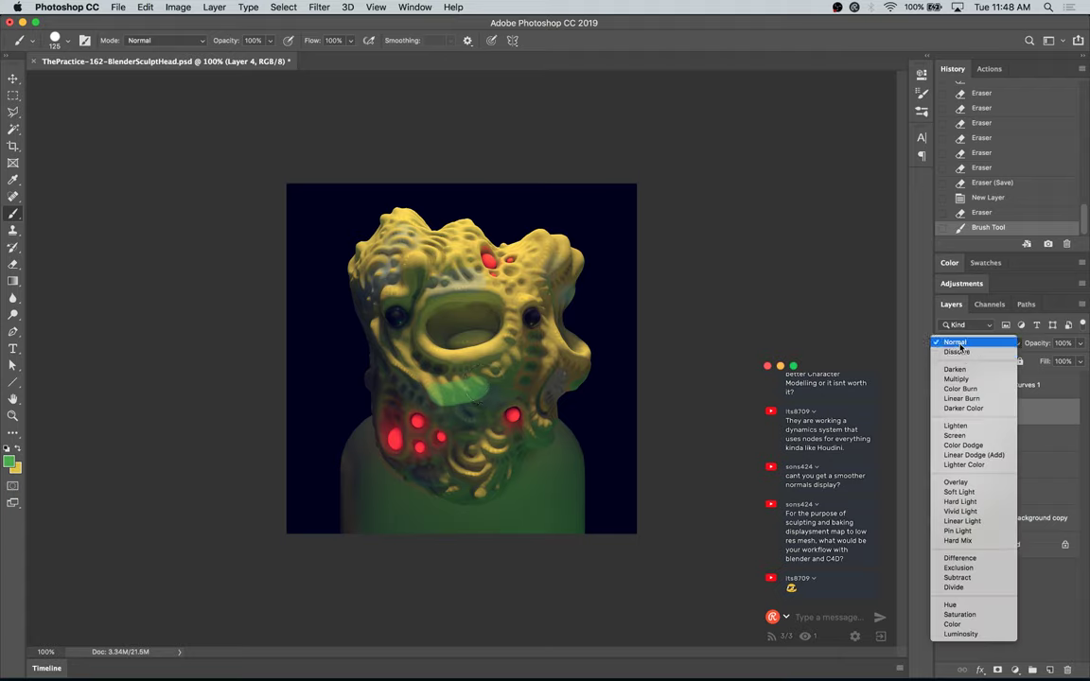
{"action": "left_click", "coordinate": [951, 605]}
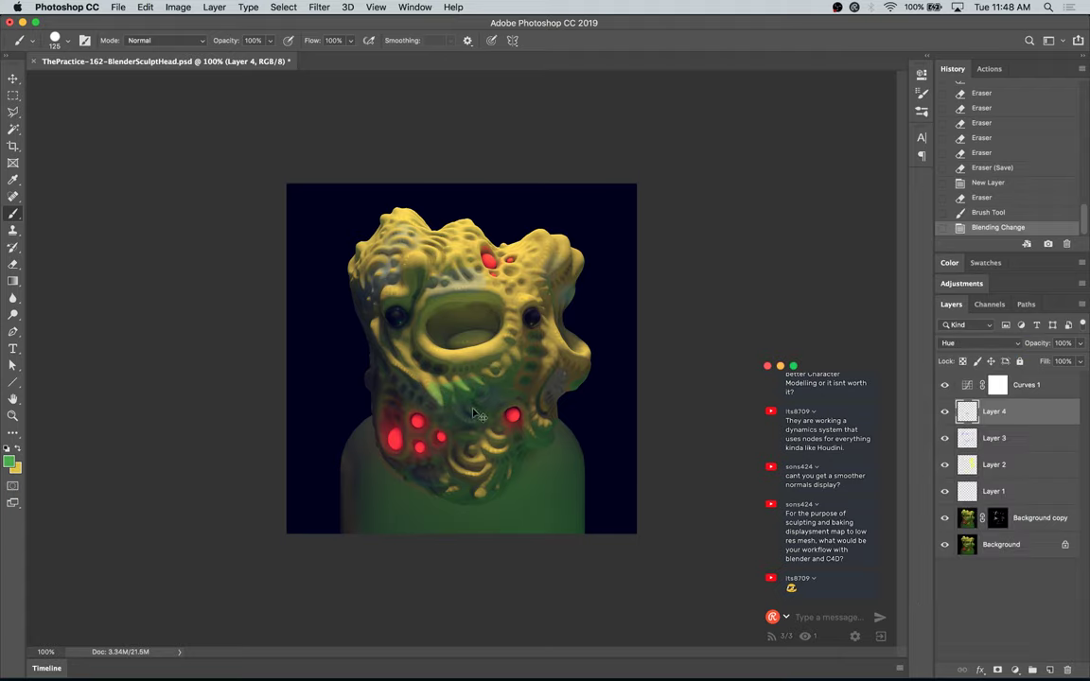
{"action": "key", "text": "super+z"}
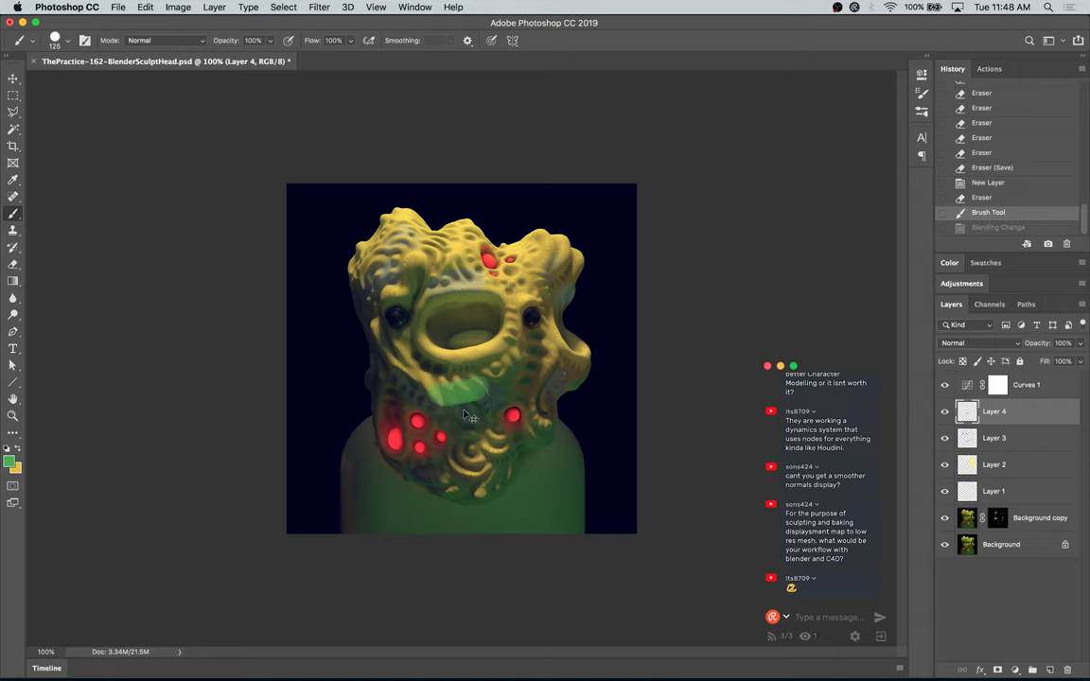
{"action": "key", "text": "super+y"}
{"action": "key", "text": "super+y"}
{"action": "key", "text": "super+shift+z"}
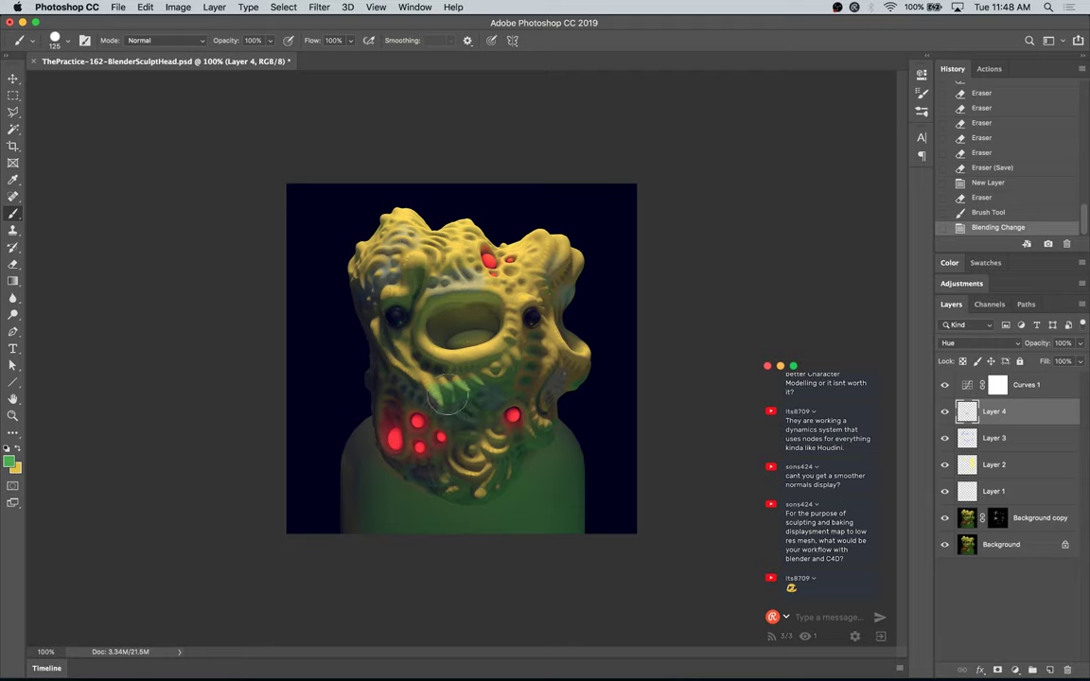
Step: Clear everything painted on Layer 4 and remove the selection
{"action": "key", "text": "e"}
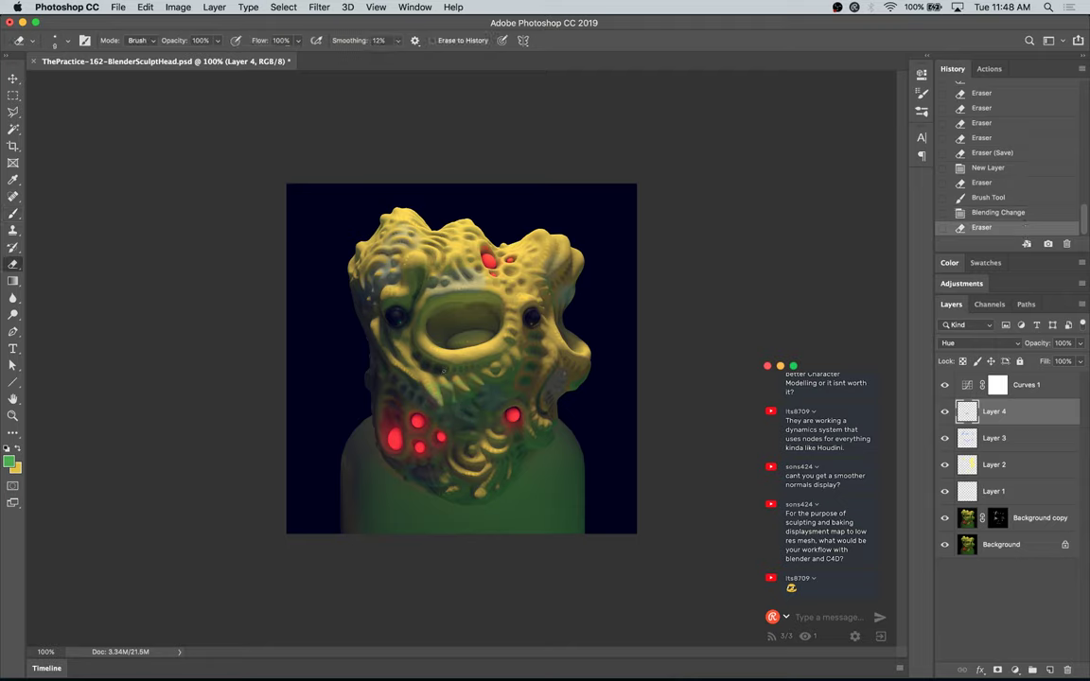
{"action": "key", "text": "super+a"}
{"action": "key", "text": "Delete"}
{"action": "key", "text": "super+d"}
Step: Paint green over the cheek spikes and the tongue on Layer 4, erasing the spill along the lower lip
{"action": "key", "text": "b"}
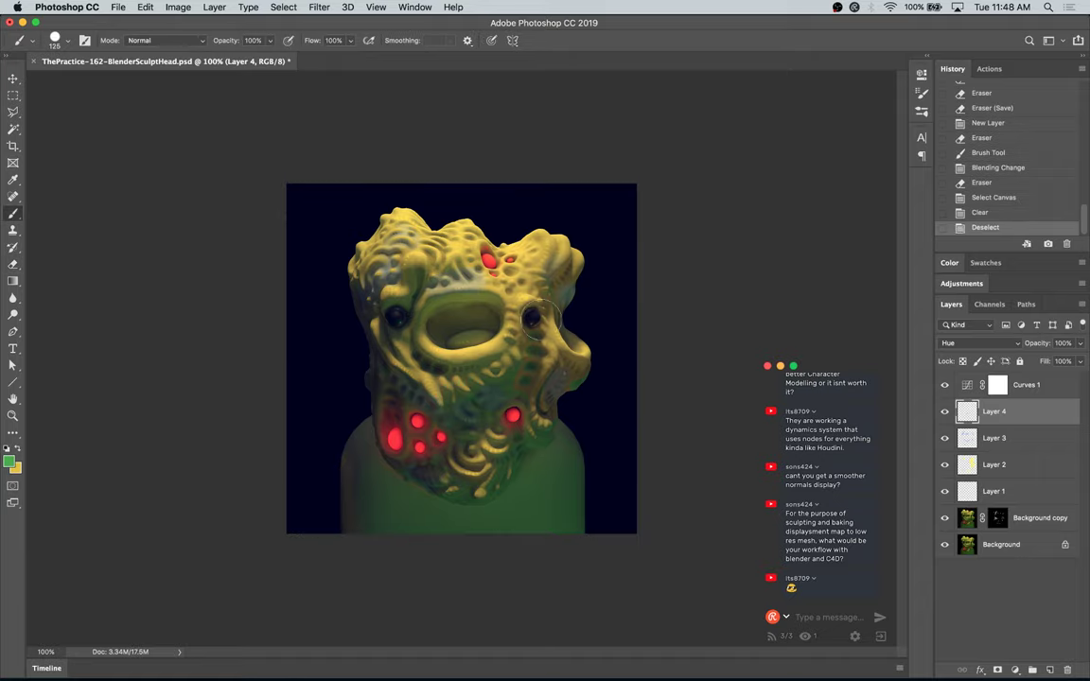
{"action": "key", "text": "bracketleft"}
{"action": "key", "text": "bracketleft"}
{"action": "scroll", "coordinate": [427, 343], "scroll_direction": "up", "scroll_amount": 1, "text": "alt"}
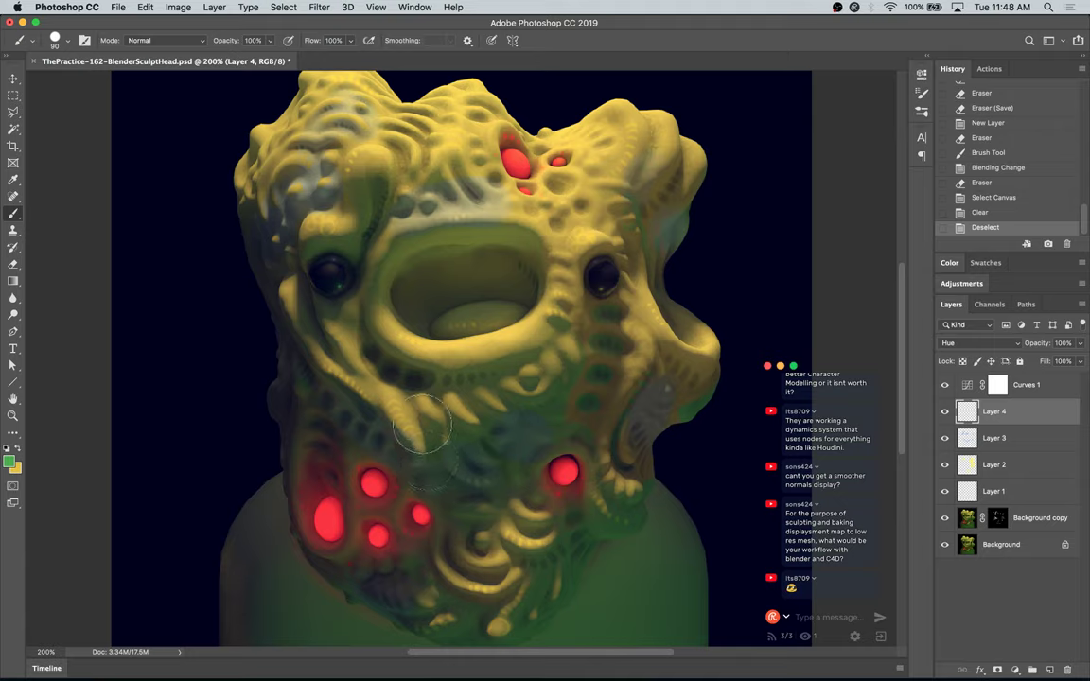
{"action": "mouse_move", "coordinate": [386, 376]}
{"action": "left_mouse_down"}
{"action": "mouse_move", "coordinate": [381, 390]}
{"action": "mouse_move", "coordinate": [422, 388]}
{"action": "mouse_move", "coordinate": [413, 390]}
{"action": "left_mouse_up"}
{"action": "left_click_drag", "start_coordinate": [421, 383], "coordinate": [433, 386]}
{"action": "mouse_move", "coordinate": [483, 426]}
{"action": "left_mouse_down"}
{"action": "mouse_move", "coordinate": [503, 428]}
{"action": "mouse_move", "coordinate": [498, 413]}
{"action": "left_mouse_up"}
{"action": "mouse_move", "coordinate": [454, 316]}
{"action": "left_mouse_down"}
{"action": "mouse_move", "coordinate": [445, 324]}
{"action": "mouse_move", "coordinate": [454, 324]}
{"action": "mouse_move", "coordinate": [426, 284]}
{"action": "mouse_move", "coordinate": [465, 289]}
{"action": "mouse_move", "coordinate": [452, 293]}
{"action": "mouse_move", "coordinate": [481, 310]}
{"action": "mouse_move", "coordinate": [445, 324]}
{"action": "mouse_move", "coordinate": [519, 315]}
{"action": "left_mouse_up"}
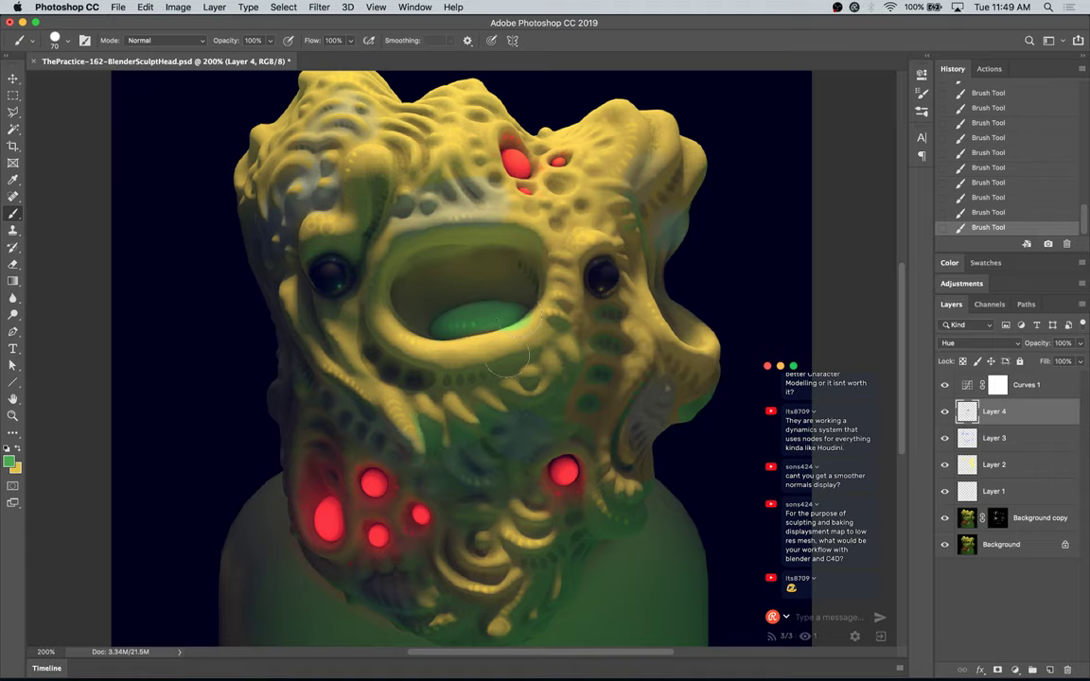
{"action": "key", "text": "e"}
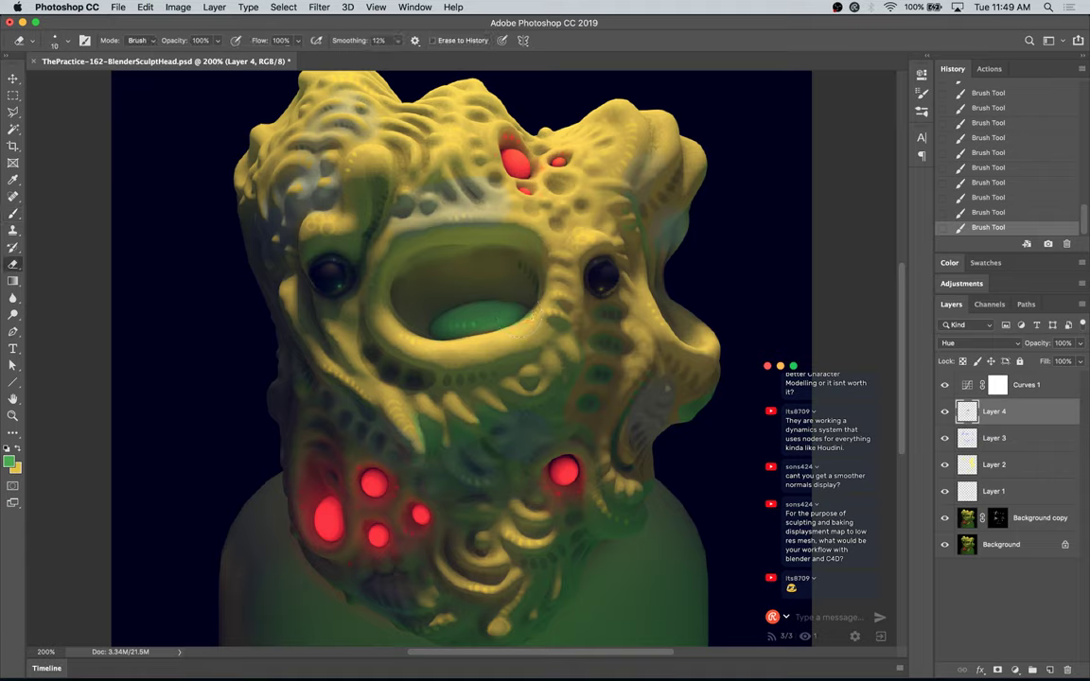
{"action": "left_click_drag", "start_coordinate": [493, 333], "coordinate": [484, 358]}
Step: Paint green over the horn above the left eye and the small bumps below the mouth's right corner on Layer 4
{"action": "key", "text": "b"}
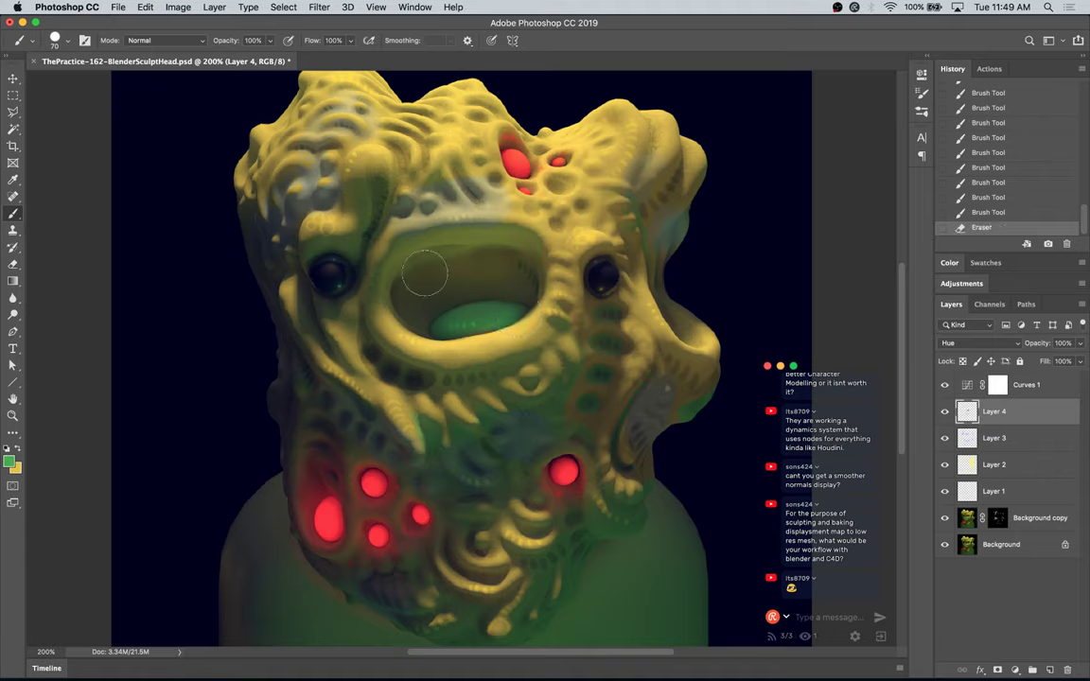
{"action": "mouse_move", "coordinate": [321, 229]}
{"action": "left_mouse_down"}
{"action": "mouse_move", "coordinate": [324, 244]}
{"action": "mouse_move", "coordinate": [312, 234]}
{"action": "mouse_move", "coordinate": [335, 234]}
{"action": "mouse_move", "coordinate": [356, 196]}
{"action": "mouse_move", "coordinate": [326, 137]}
{"action": "left_mouse_up"}
{"action": "left_click_drag", "start_coordinate": [371, 168], "coordinate": [378, 182]}
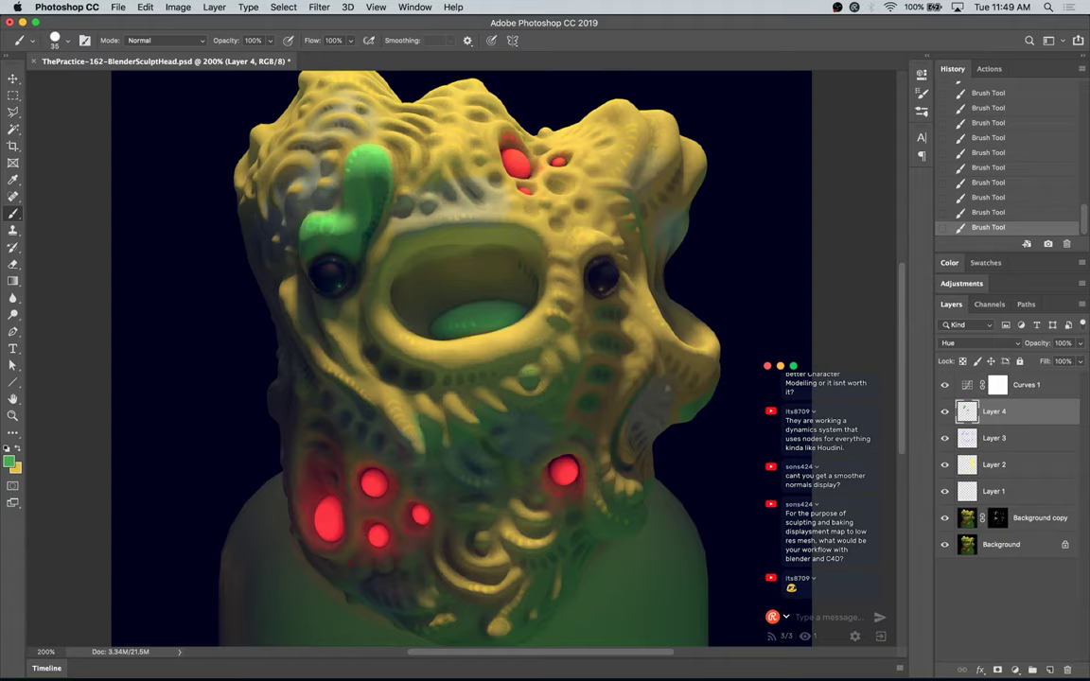
{"action": "mouse_move", "coordinate": [551, 356]}
{"action": "left_mouse_down"}
{"action": "mouse_move", "coordinate": [558, 369]}
{"action": "mouse_move", "coordinate": [573, 362]}
{"action": "left_mouse_up"}
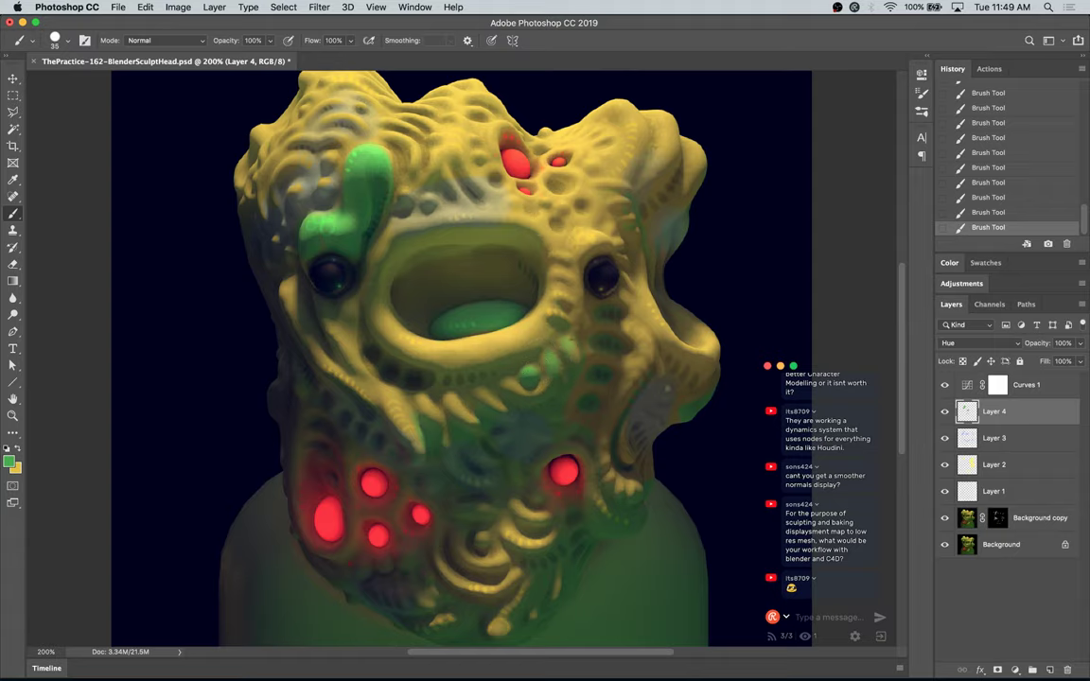
Step: Paint thin green strokes along the forehead ridges above the mouth on Layer 4, using a brush size of 25
{"action": "left_click_drag", "start_coordinate": [616, 280], "coordinate": [625, 396]}
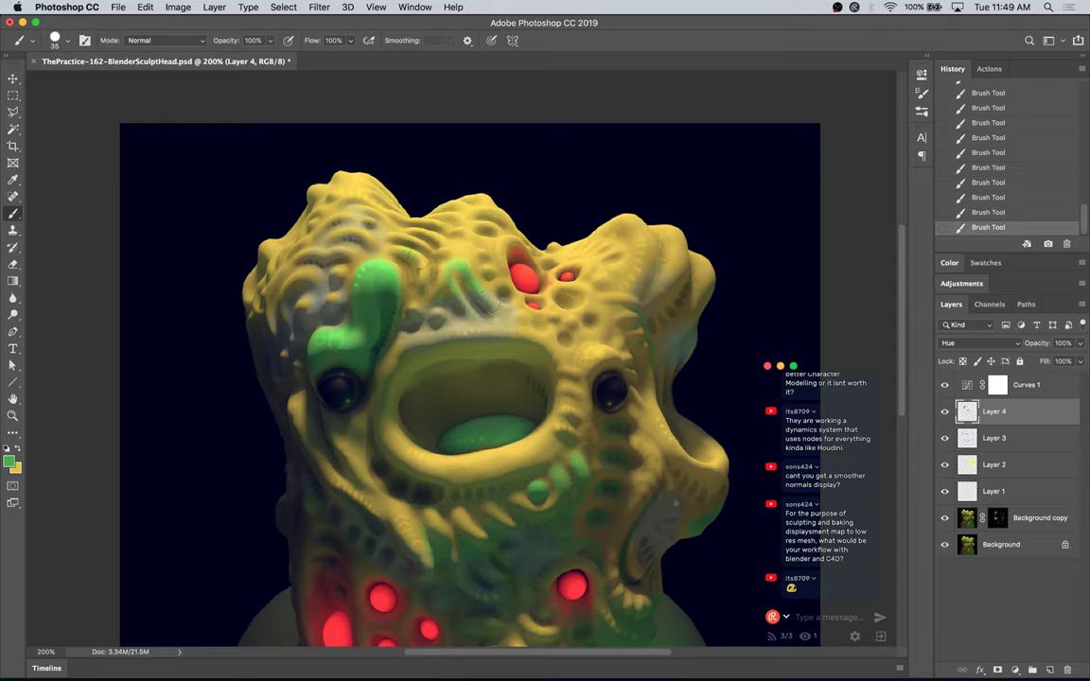
{"action": "key", "text": "bracketleft"}
{"action": "left_click_drag", "start_coordinate": [455, 230], "coordinate": [494, 241]}
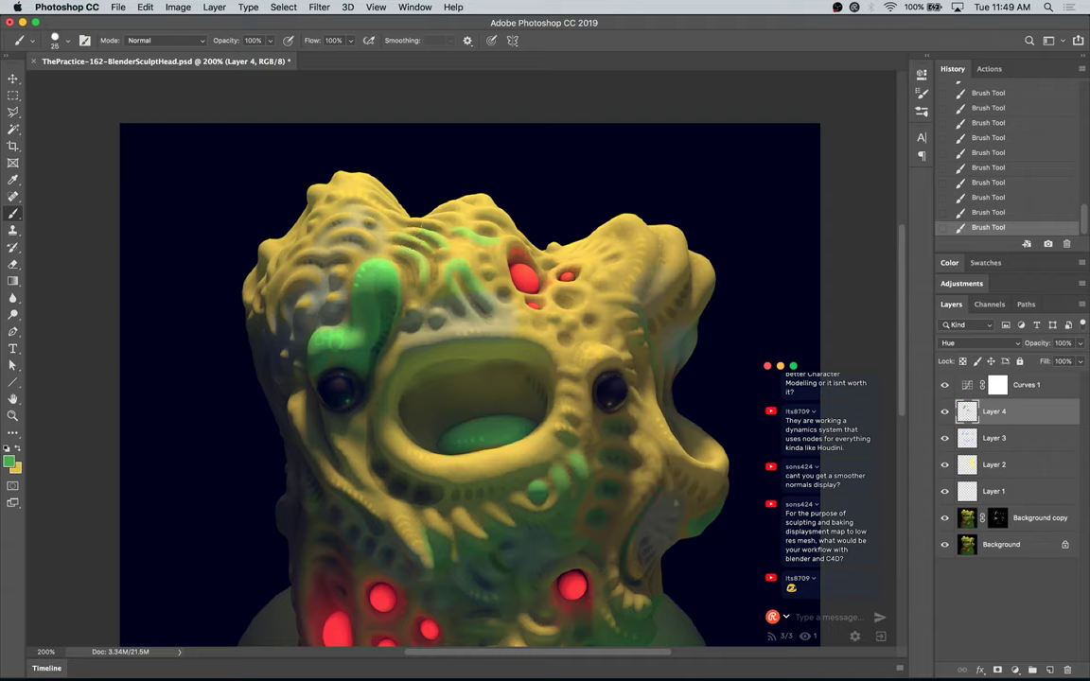
Step: Paint green over the tips of the spikes hanging below the mouth on Layer 4
{"action": "key", "text": "super+minus"}
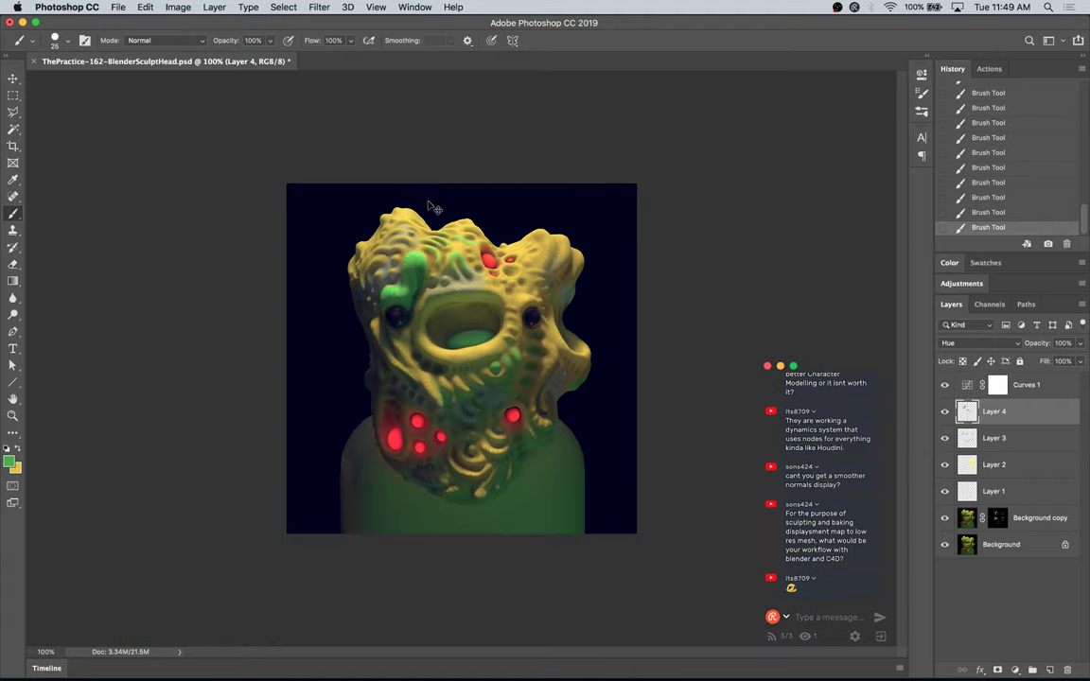
{"action": "key", "text": "super+plus"}
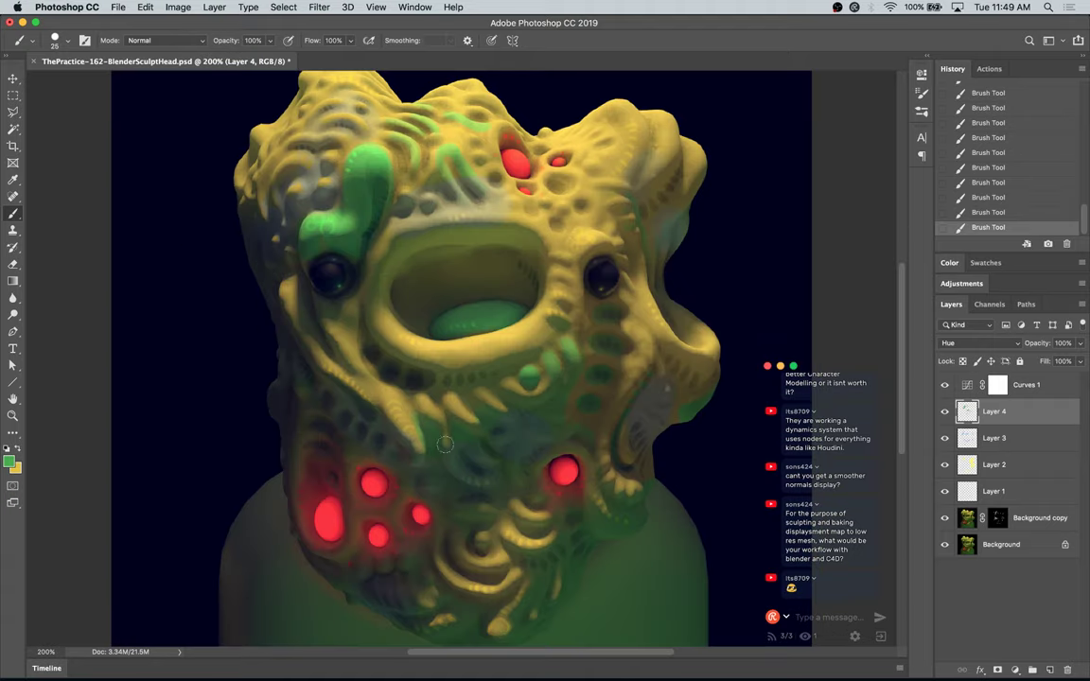
{"action": "key", "text": "e"}
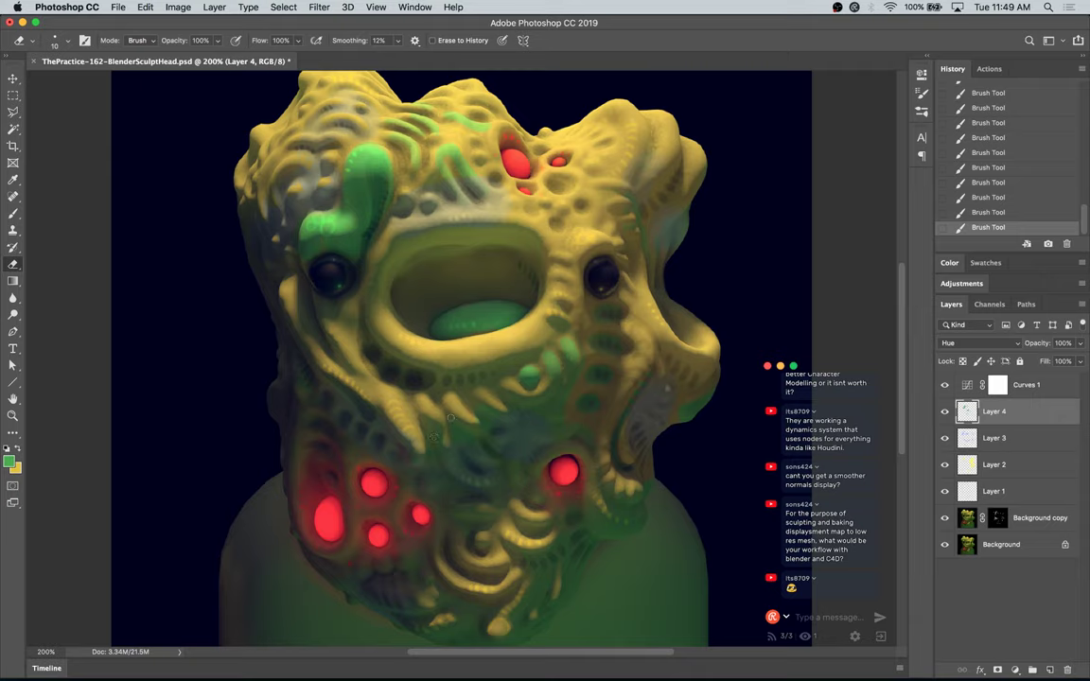
{"action": "left_click", "coordinate": [426, 393]}
{"action": "key", "text": "b"}
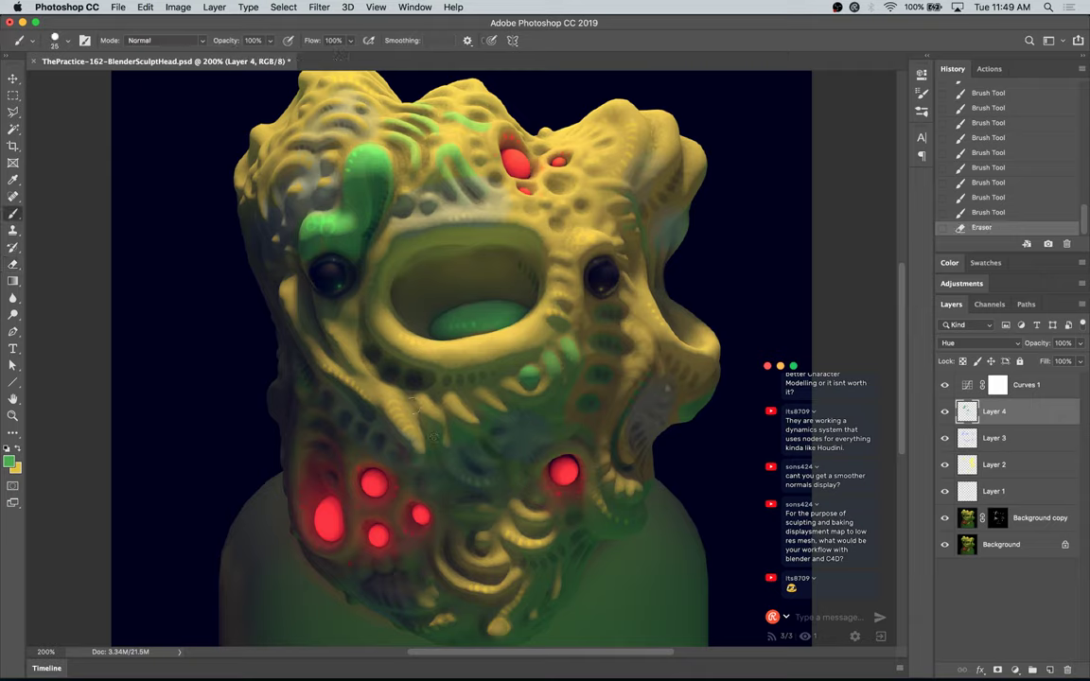
{"action": "left_click_drag", "start_coordinate": [434, 424], "coordinate": [425, 402]}
{"action": "left_click_drag", "start_coordinate": [436, 423], "coordinate": [427, 403]}
{"action": "left_click", "coordinate": [439, 371]}
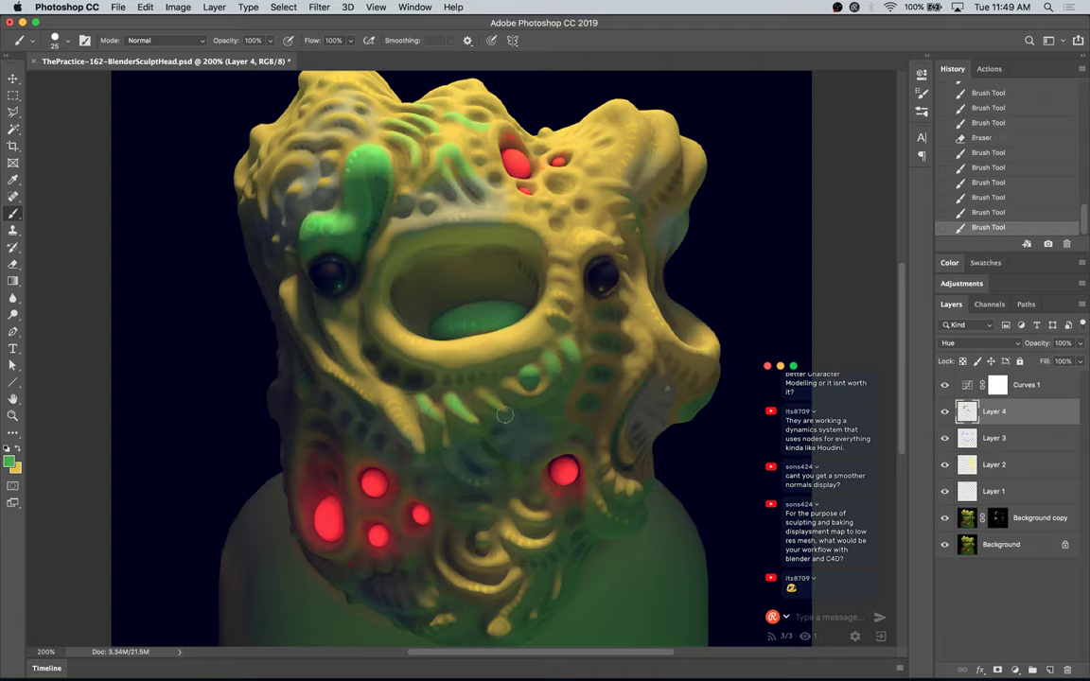
Step: Add green strokes on Layer 4 to the left cheek spikes, the bumps right of the mouth and the ridges left of the horn
{"action": "left_click", "coordinate": [455, 373]}
{"action": "left_click", "coordinate": [413, 431]}
{"action": "left_click", "coordinate": [393, 402]}
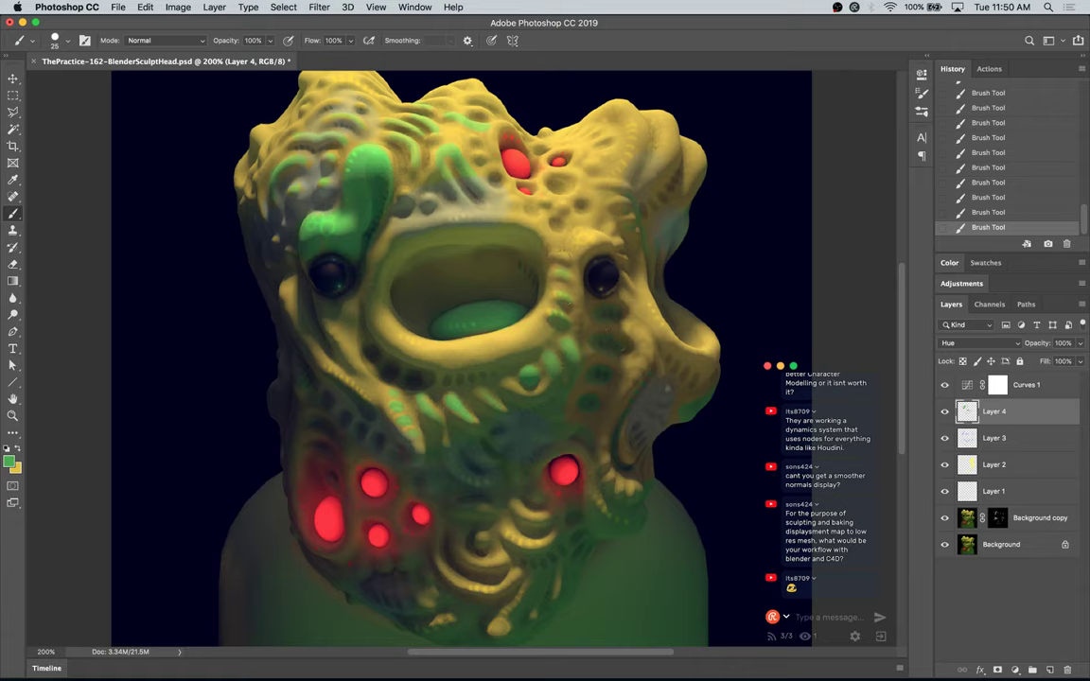
Step: Paint green strokes along the swirling ridges on the chin on Layer 4
{"action": "left_click_drag", "start_coordinate": [547, 438], "coordinate": [578, 264]}
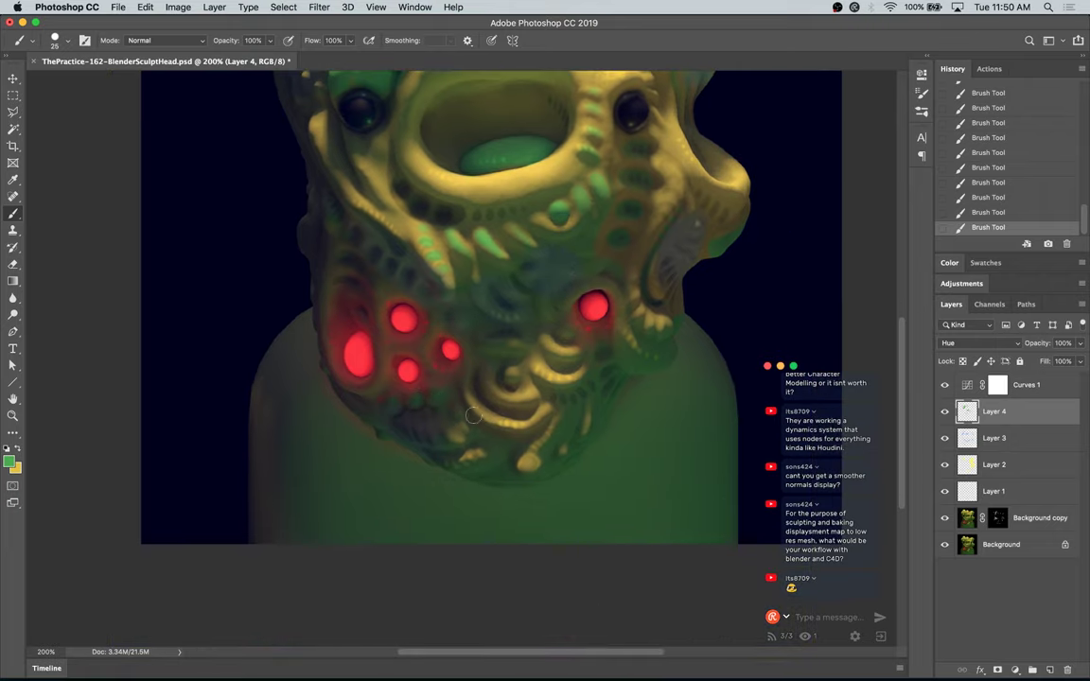
{"action": "left_click_drag", "start_coordinate": [468, 394], "coordinate": [504, 428]}
{"action": "left_click_drag", "start_coordinate": [491, 381], "coordinate": [501, 399]}
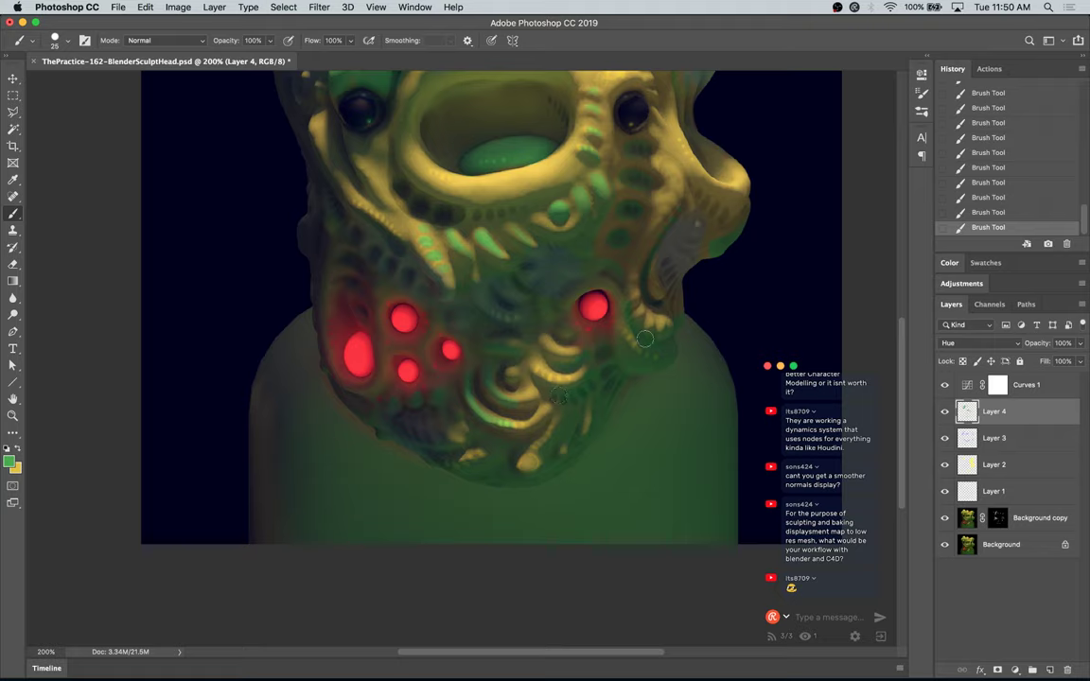
{"action": "key", "text": "super+minus"}
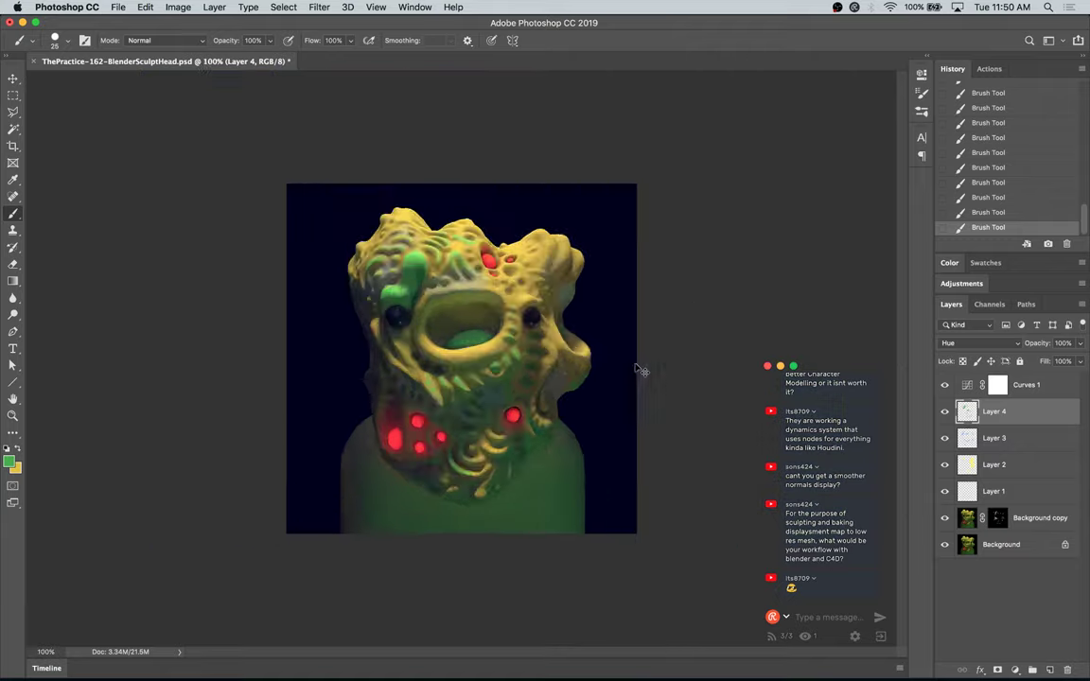
{"action": "key", "text": "super+minus"}
{"action": "key", "text": "super+equal"}
{"action": "key", "text": "super+equal"}
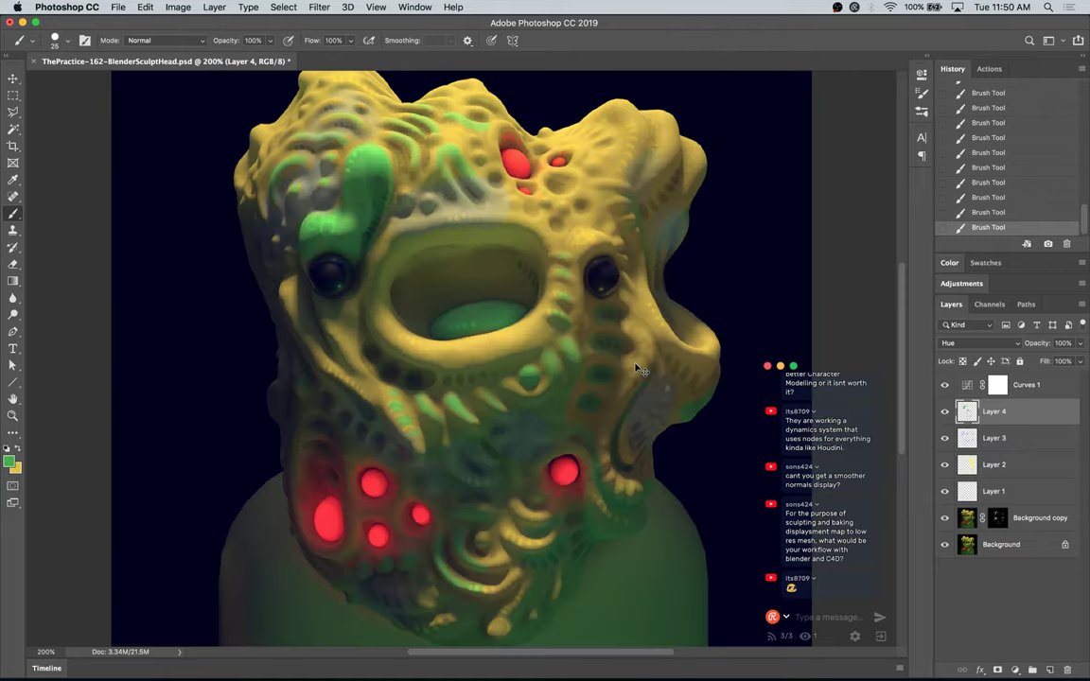
Step: Set the opacity of Layer 4 to 47% and of Layer 3 to 54%
{"action": "key", "text": "super+minus"}
{"action": "left_click_drag", "start_coordinate": [1041, 350], "coordinate": [1027, 350]}
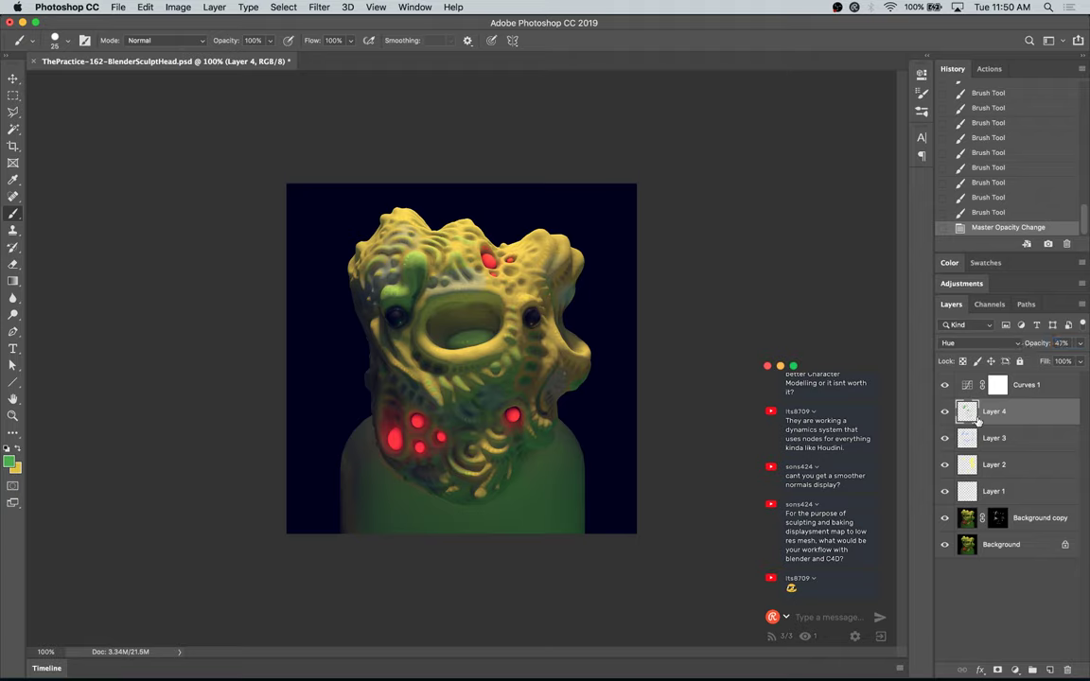
{"action": "key", "text": "alt+bracketleft"}
{"action": "left_click_drag", "start_coordinate": [1026, 345], "coordinate": [1042, 347]}
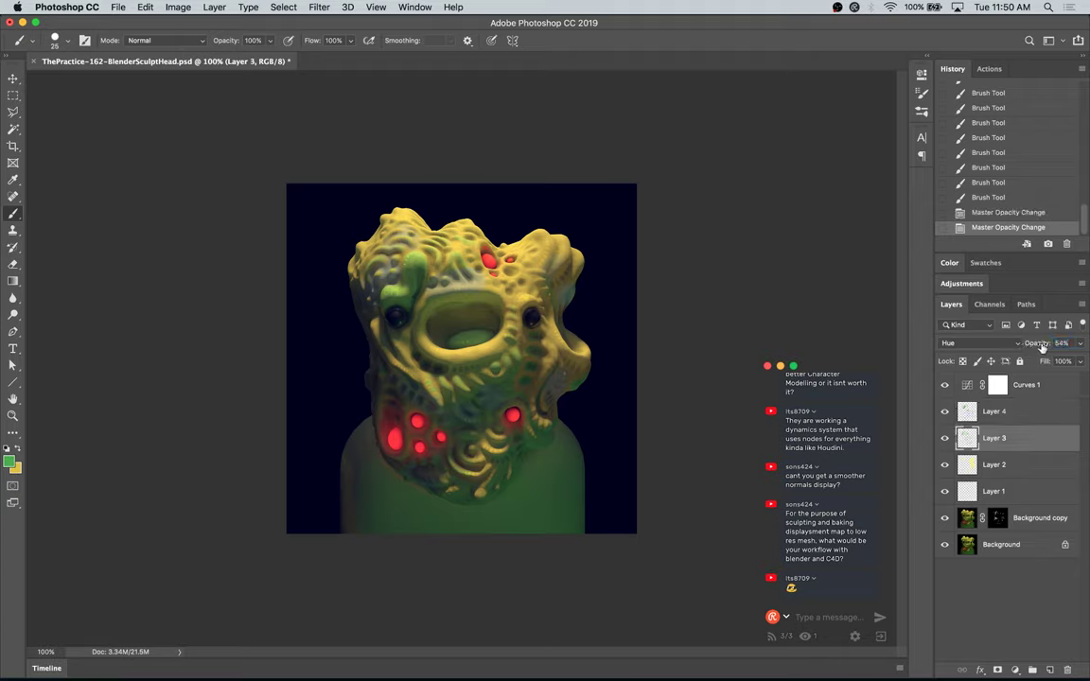
Step: Apply a Hue/Saturation adjustment to Layer 3 with hue -5, saturation +83 and lightness -27
{"action": "key", "text": "ctrl+u"}
{"action": "left_click_drag", "start_coordinate": [848, 418], "coordinate": [903, 449]}
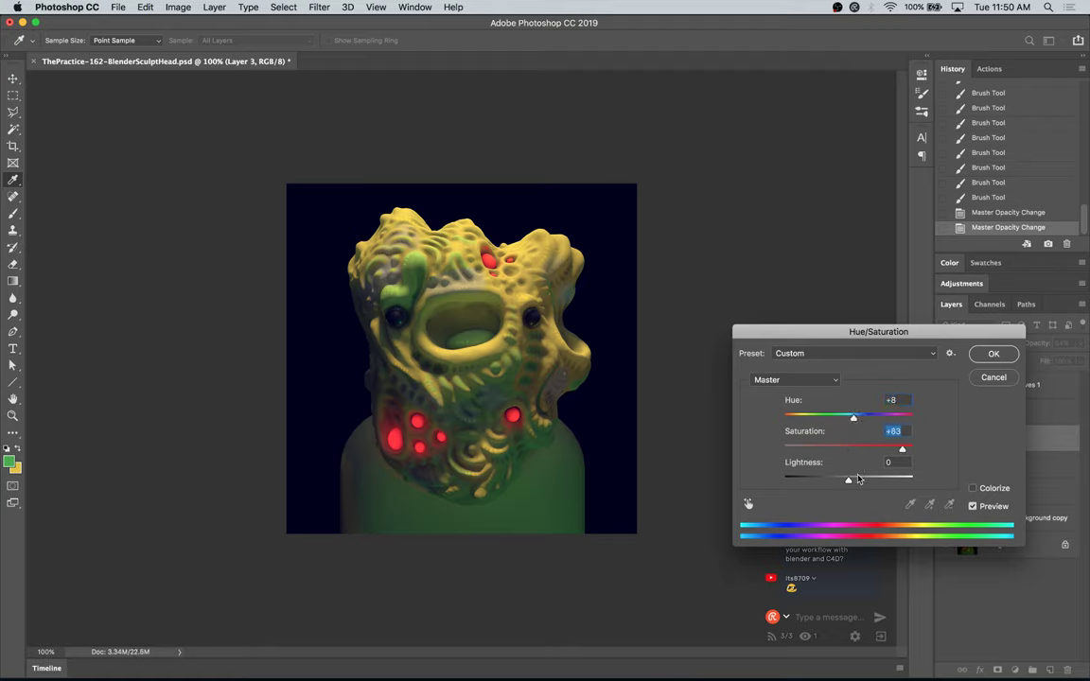
{"action": "mouse_move", "coordinate": [850, 480]}
{"action": "left_mouse_down"}
{"action": "mouse_move", "coordinate": [795, 482]}
{"action": "mouse_move", "coordinate": [832, 480]}
{"action": "left_mouse_up"}
{"action": "mouse_move", "coordinate": [854, 418]}
{"action": "left_mouse_down"}
{"action": "mouse_move", "coordinate": [922, 426]}
{"action": "mouse_move", "coordinate": [821, 432]}
{"action": "mouse_move", "coordinate": [845, 429]}
{"action": "left_mouse_up"}
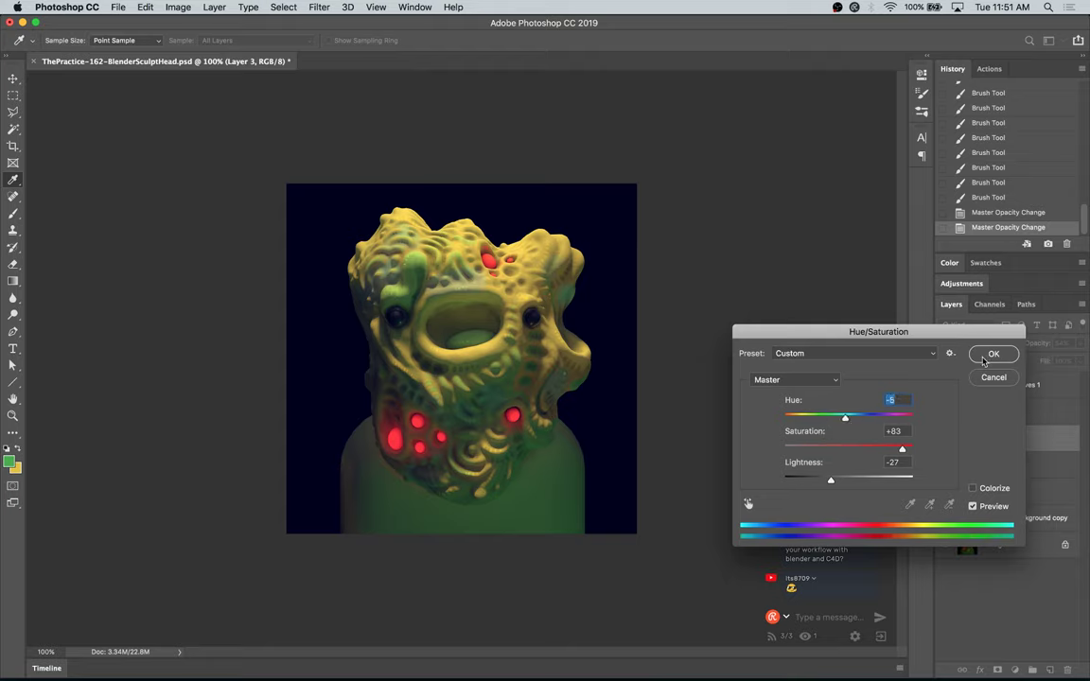
{"action": "key", "text": "Return"}
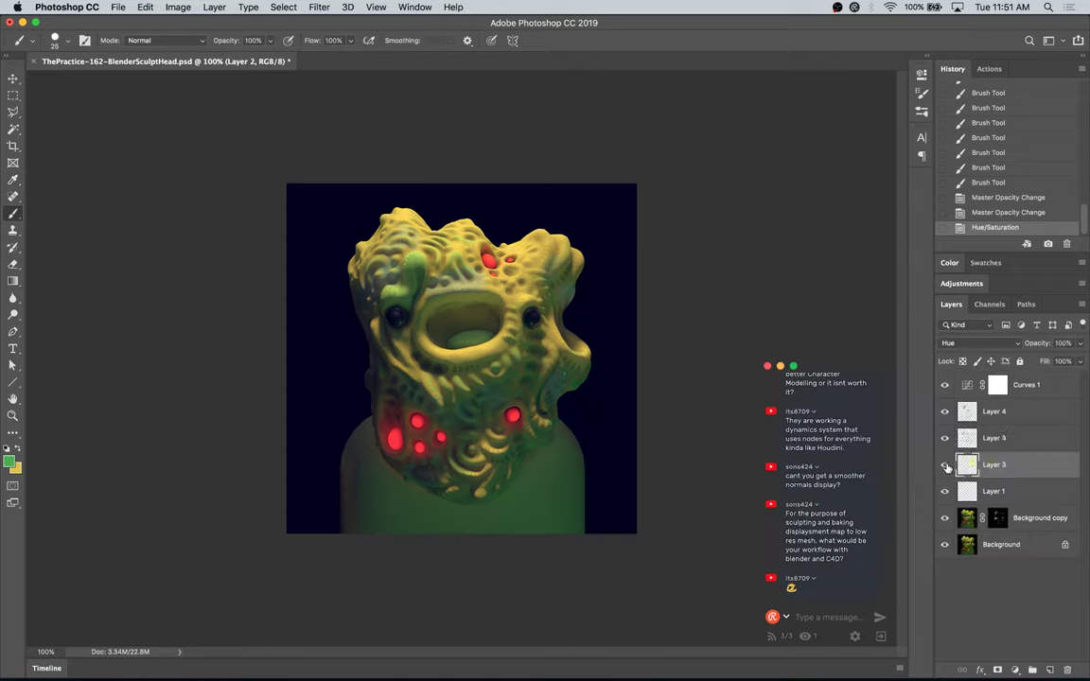
Step: Erase a small spot on Layer 2 just above the red orb on the right side of the jaw and save the document
{"action": "key", "text": "e"}
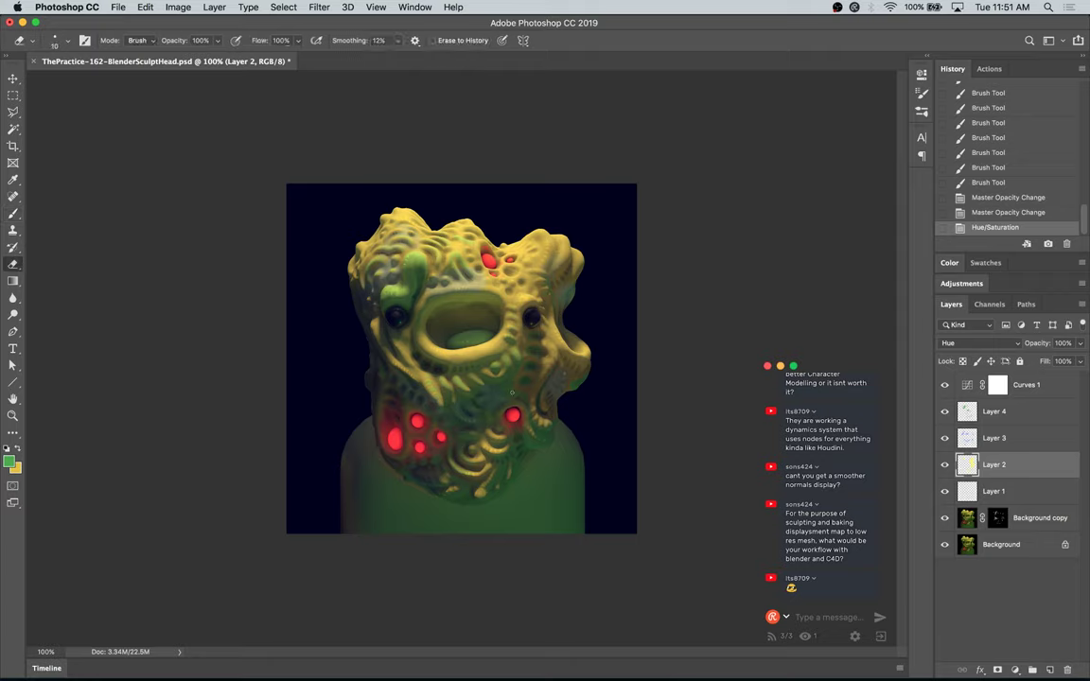
{"action": "left_click", "coordinate": [511, 388]}
{"action": "key", "text": "super+s"}
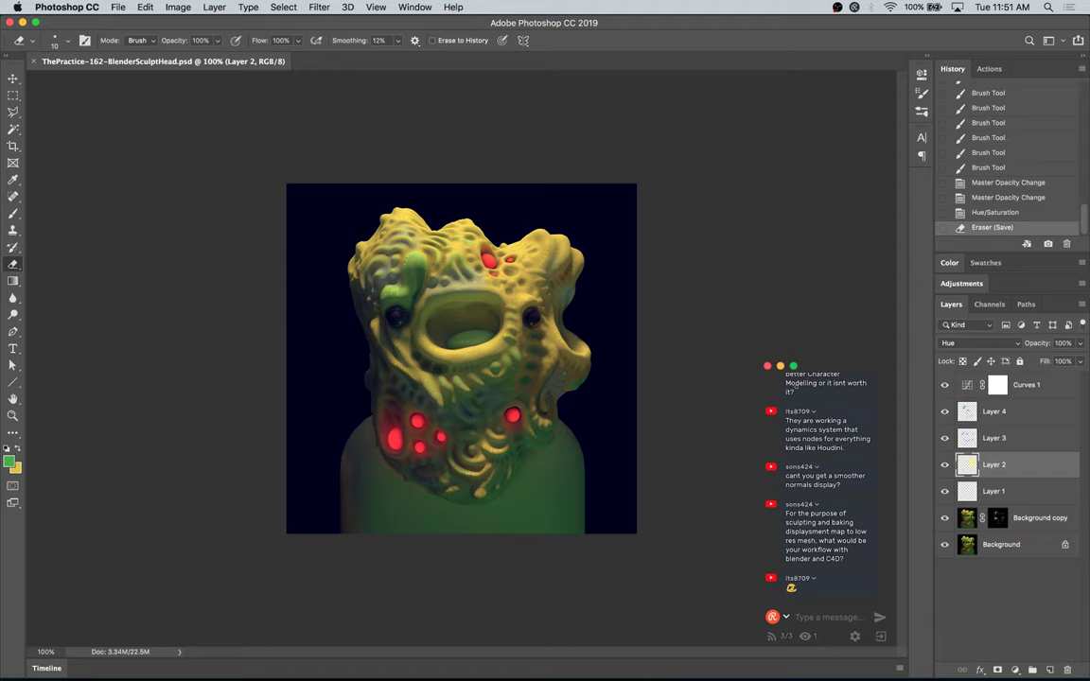
Step: Show the whole image fitted to the screen without panels and move the chat window off the artwork
{"action": "key", "text": "super+minus"}
{"action": "key", "text": "super+plus"}
{"action": "key", "text": "super+plus"}
{"action": "key", "text": "super+plus"}
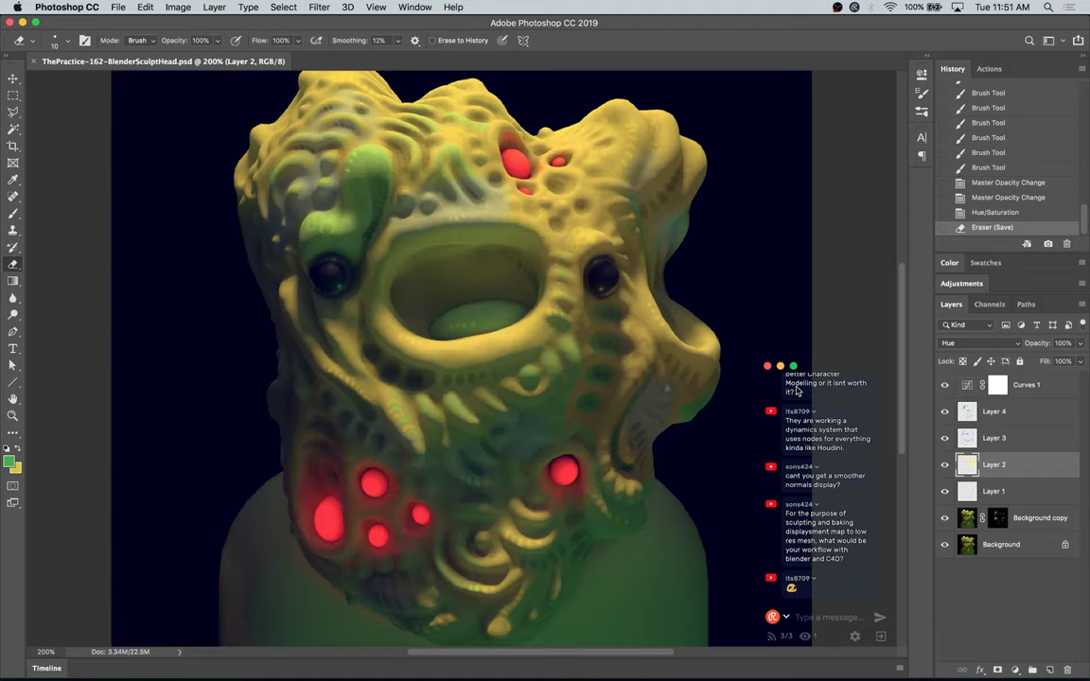
{"action": "key", "text": "Tab"}
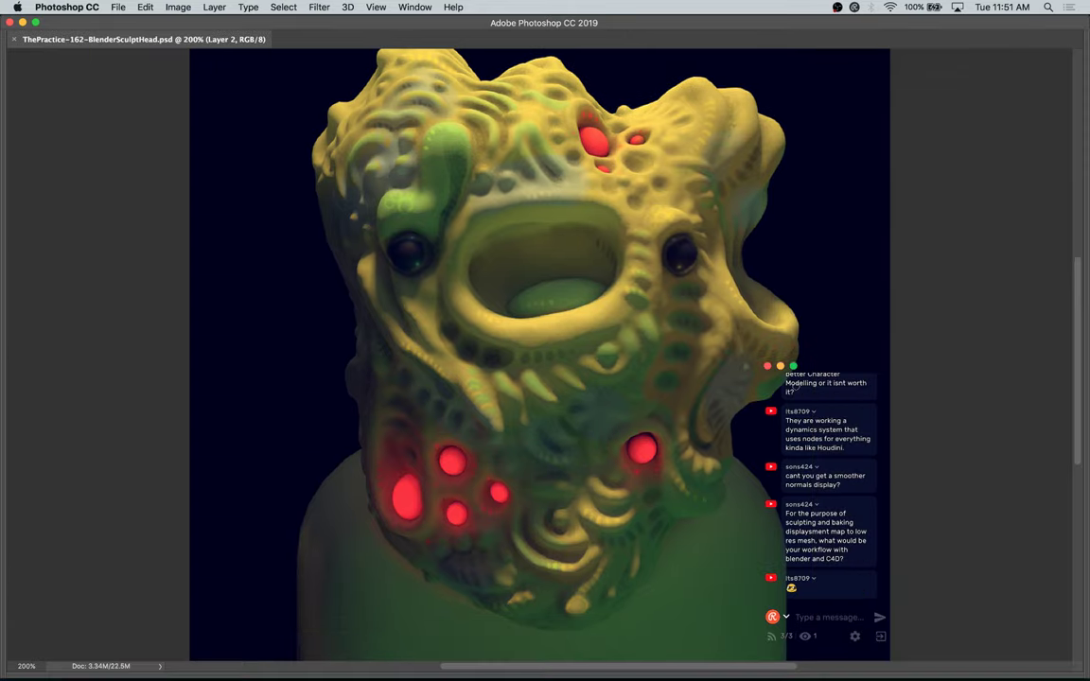
{"action": "key", "text": "super+0"}
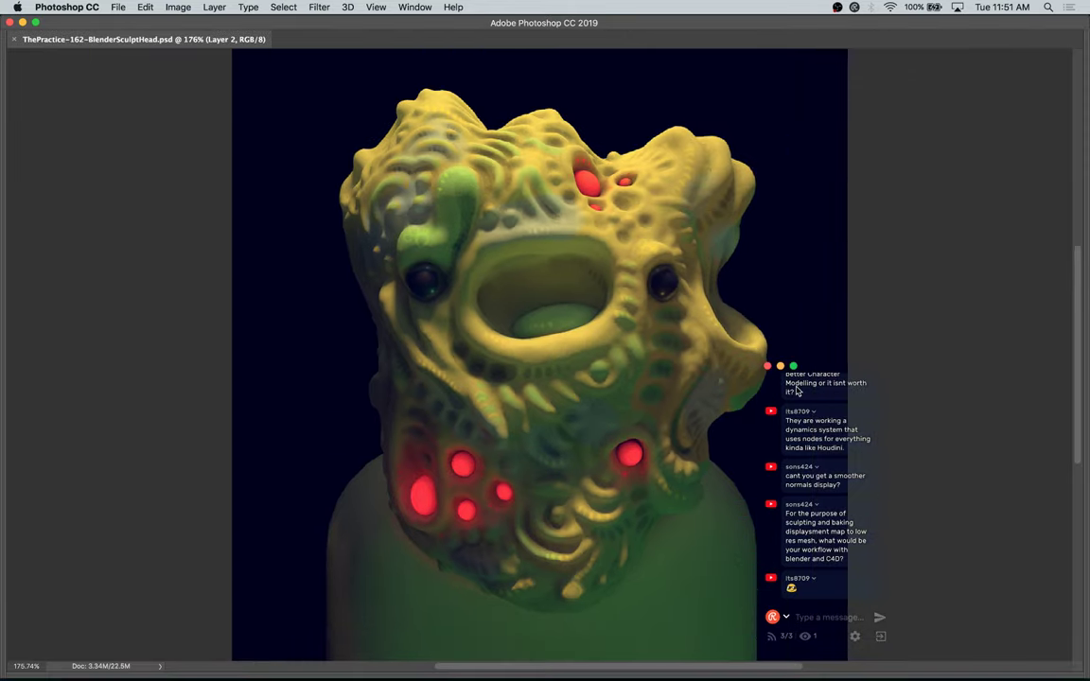
{"action": "left_click_drag", "start_coordinate": [823, 370], "coordinate": [1009, 63]}
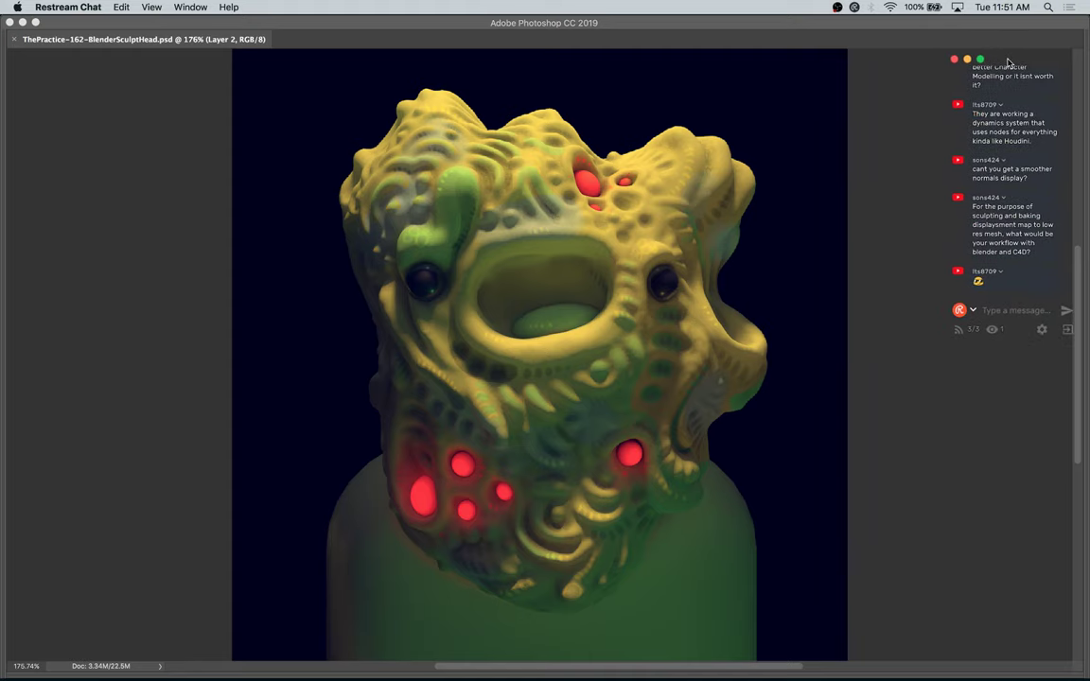